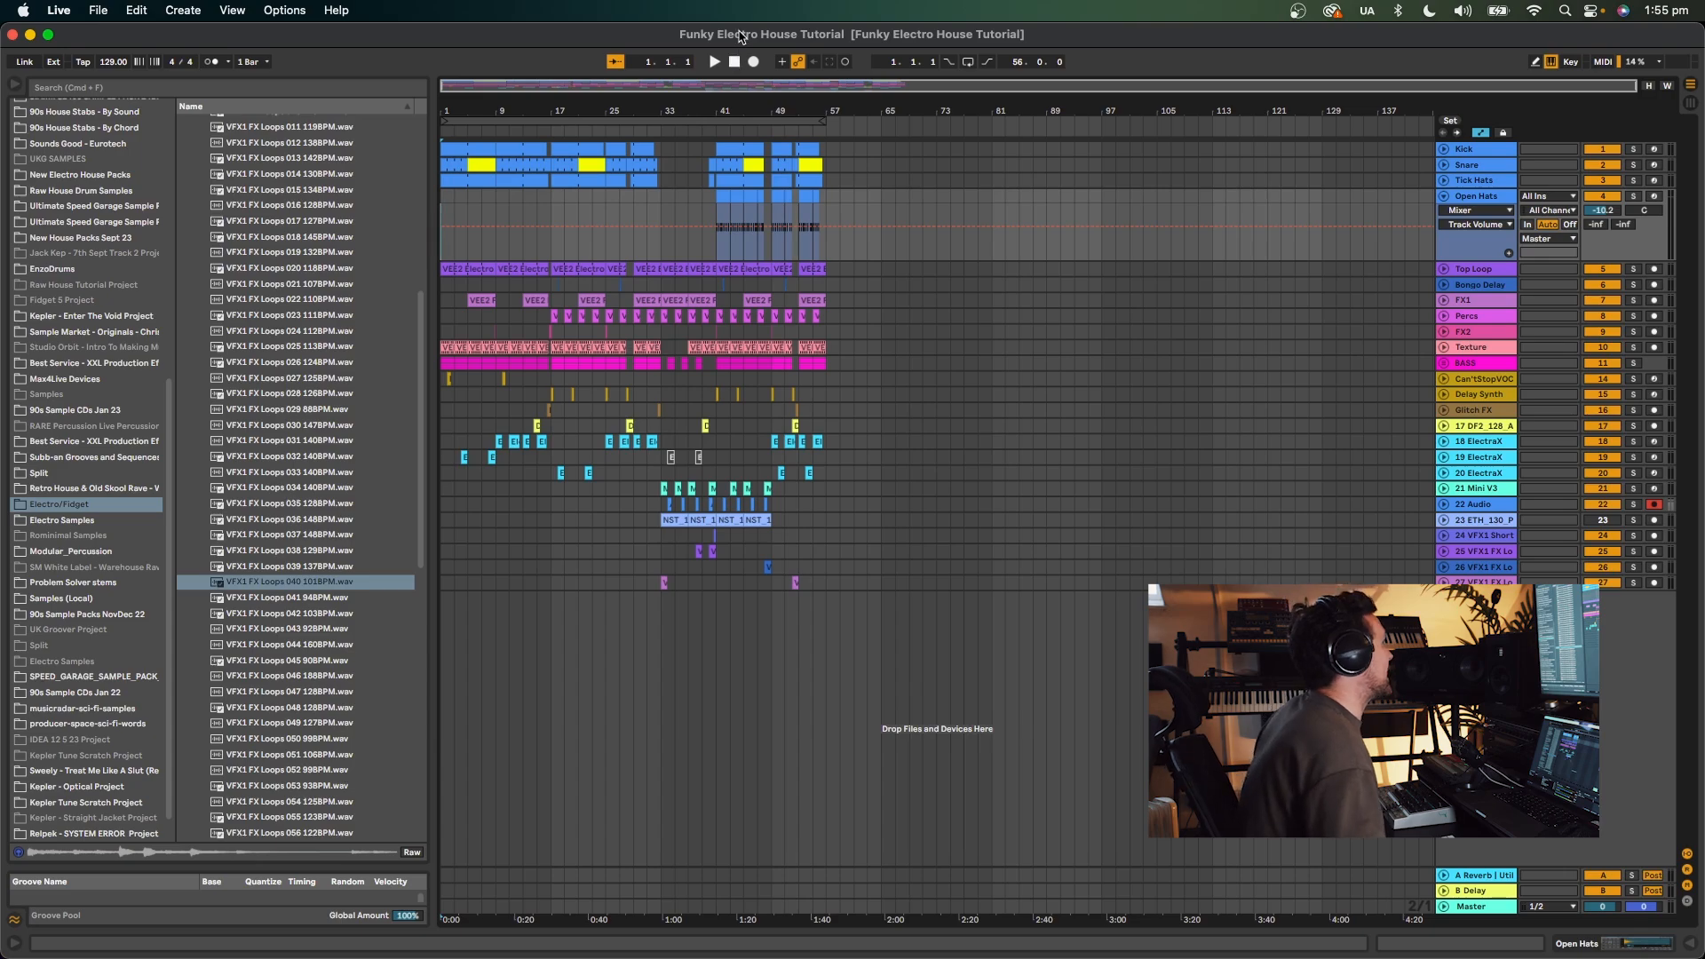
Hide the browser sidebar so the Funky Electro House Tutorial arrangement fills the window at a readable zoom.
{"action": "left_click_drag", "start_coordinate": [543, 109], "coordinate": [714, 112]}
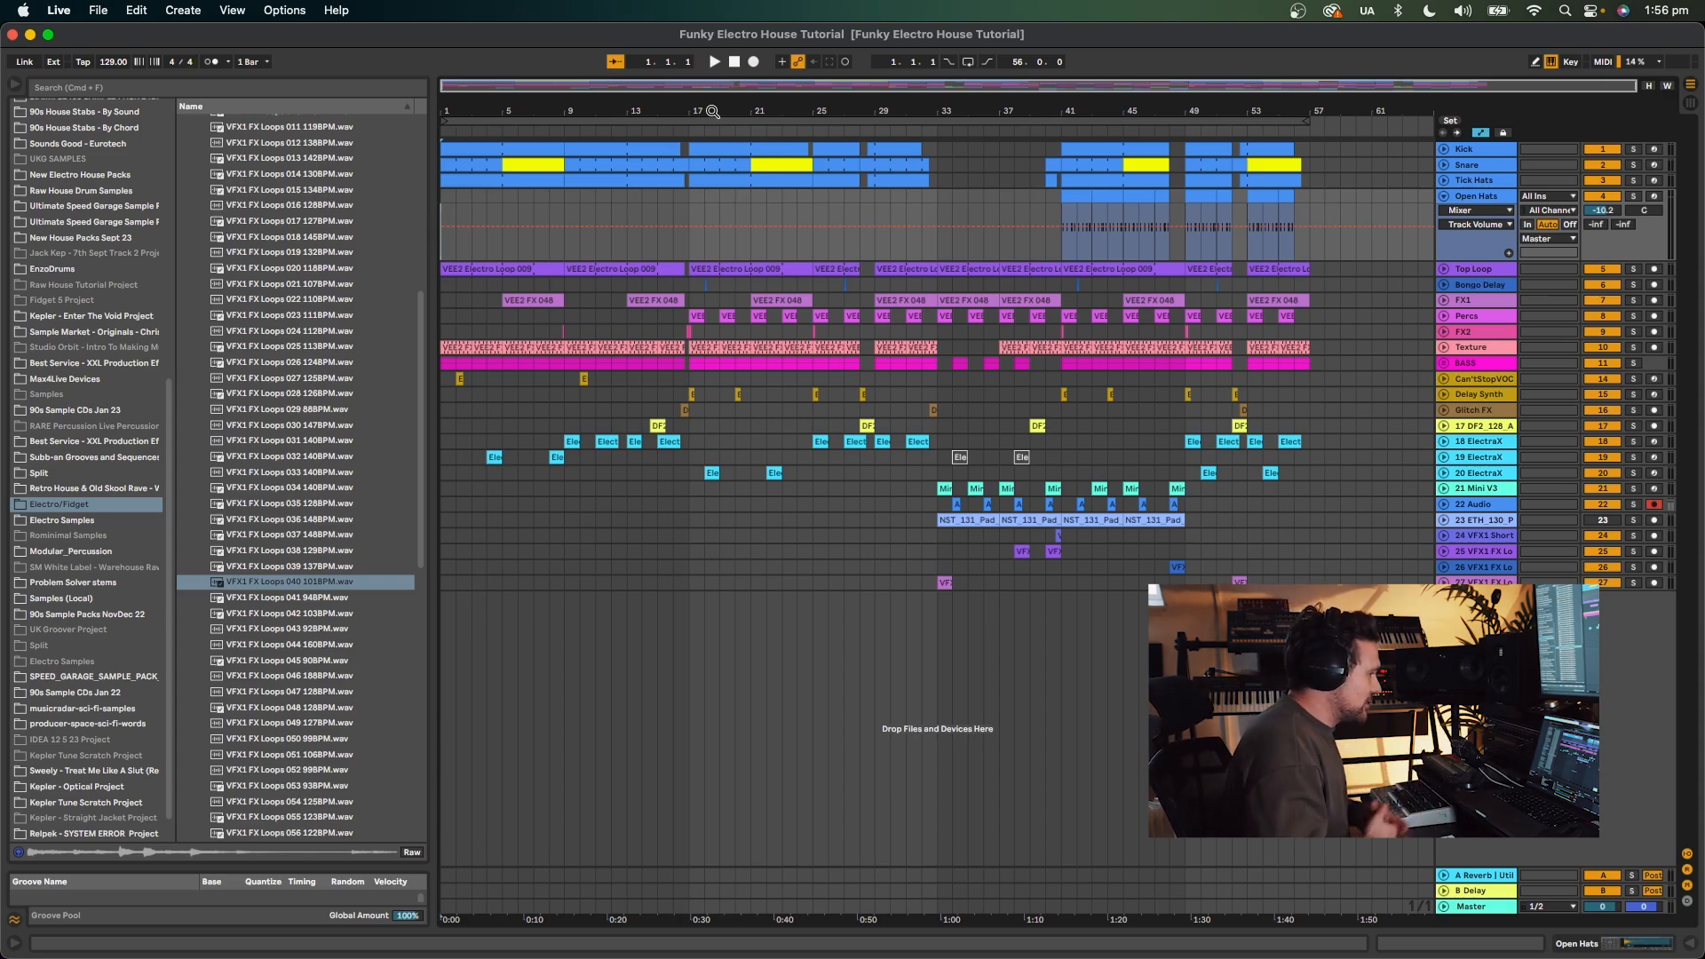
{"action": "left_click", "coordinate": [1464, 151]}
{"action": "left_click", "coordinate": [1475, 271]}
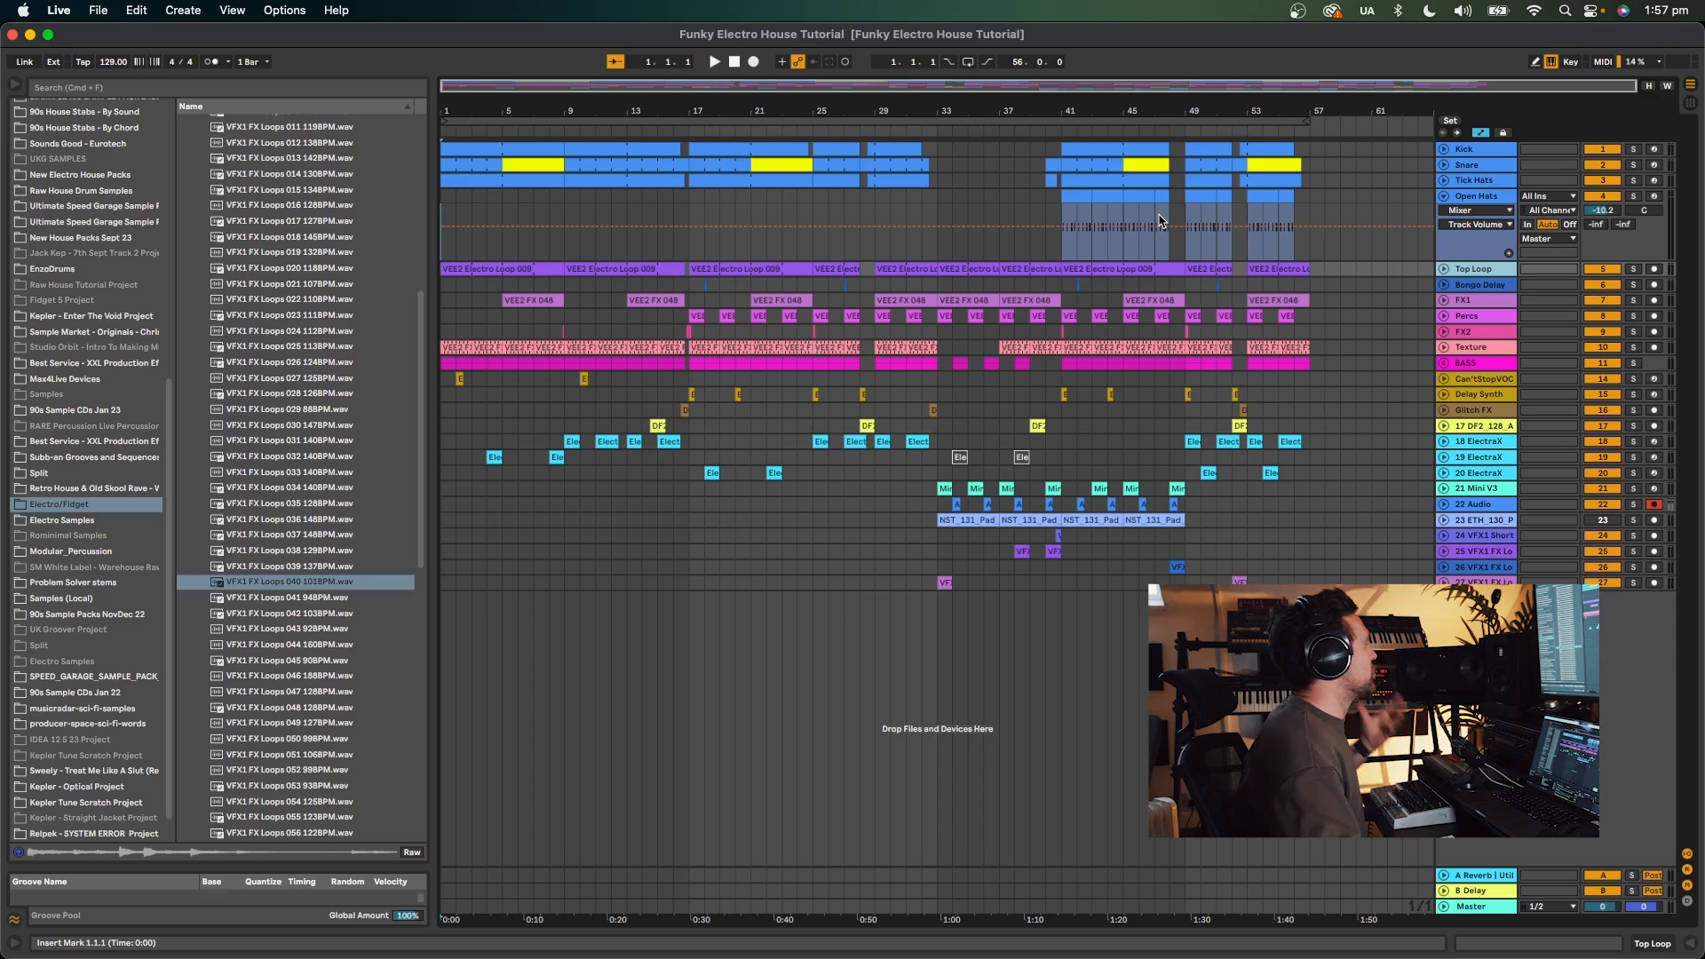
{"action": "left_click", "coordinate": [14, 86]}
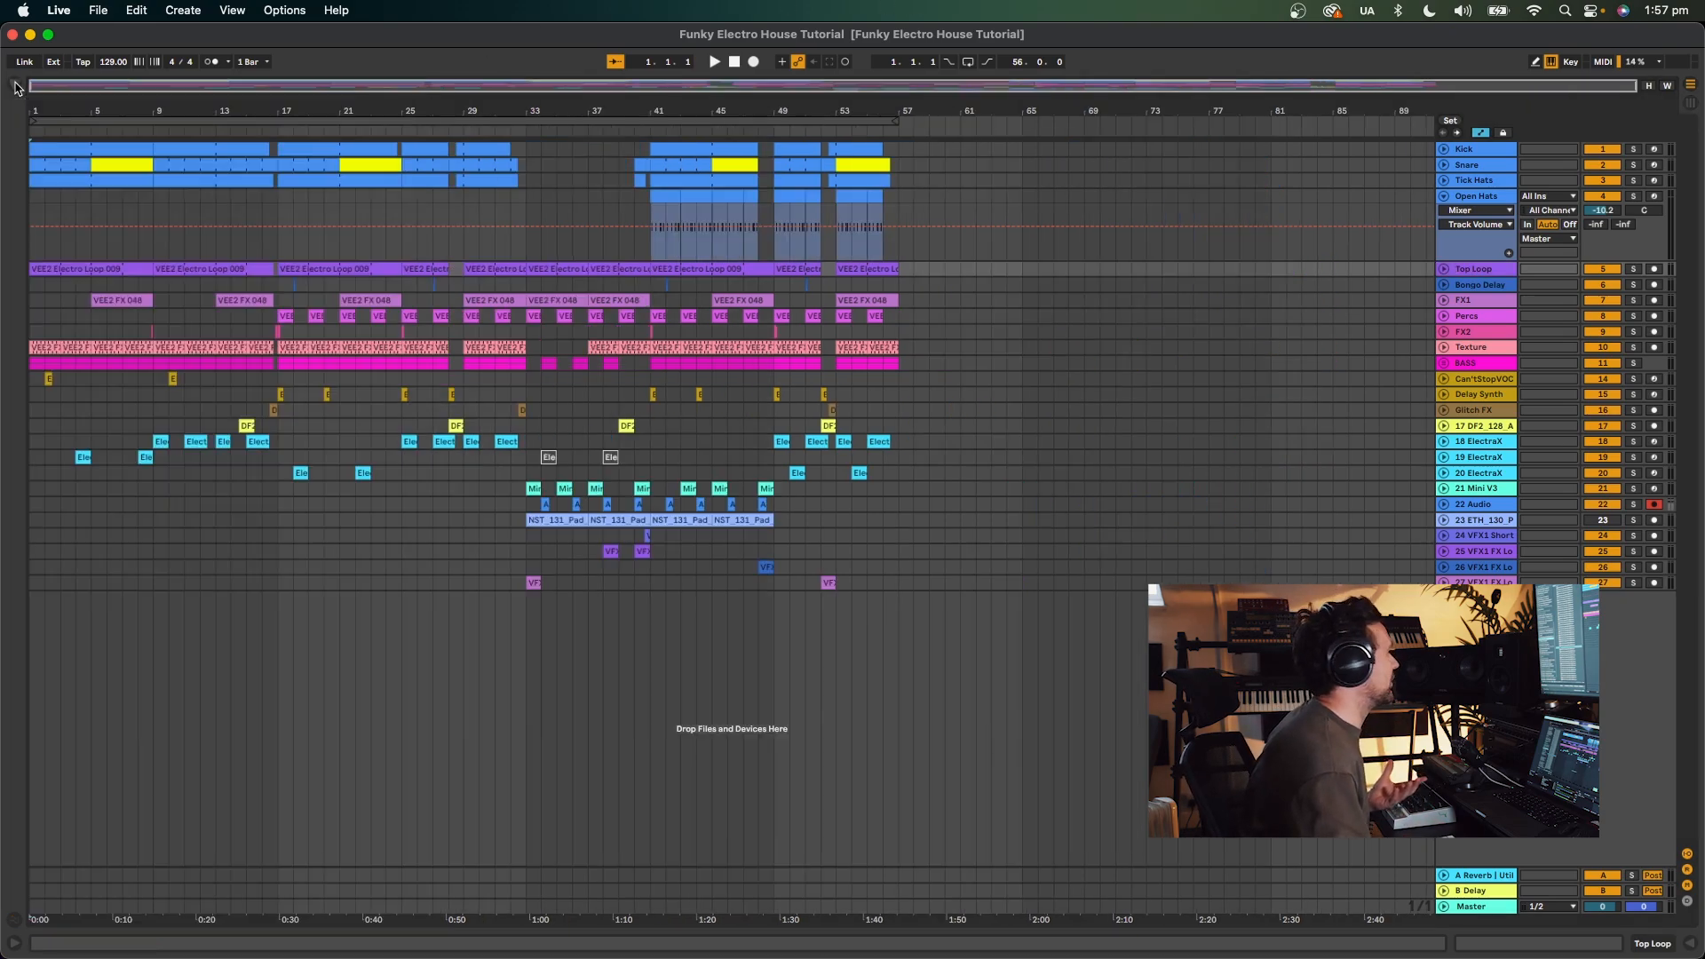
{"action": "left_click_drag", "start_coordinate": [279, 100], "coordinate": [296, 244]}
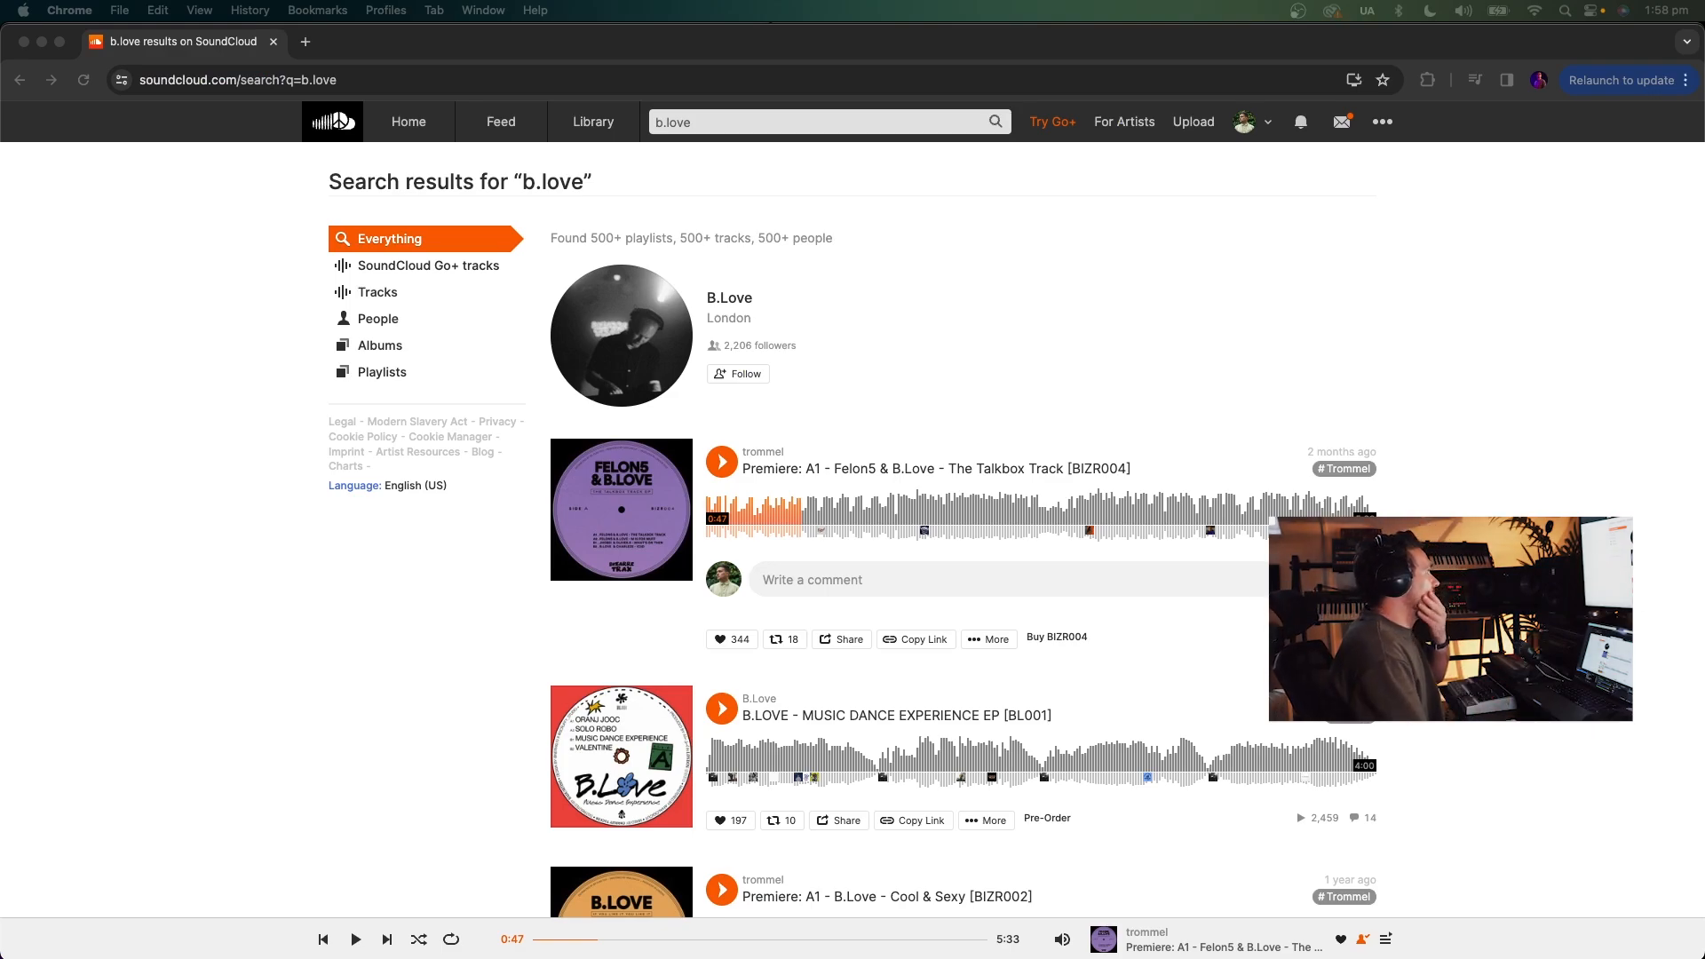
In SoundCloud's b.love results, listen to the opening of "B.LOVE - MUSIC DANCE EXPERIENCE EP [BL001]" in short bursts.
{"action": "scroll", "coordinate": [800, 763], "scroll_direction": "down", "scroll_amount": 2}
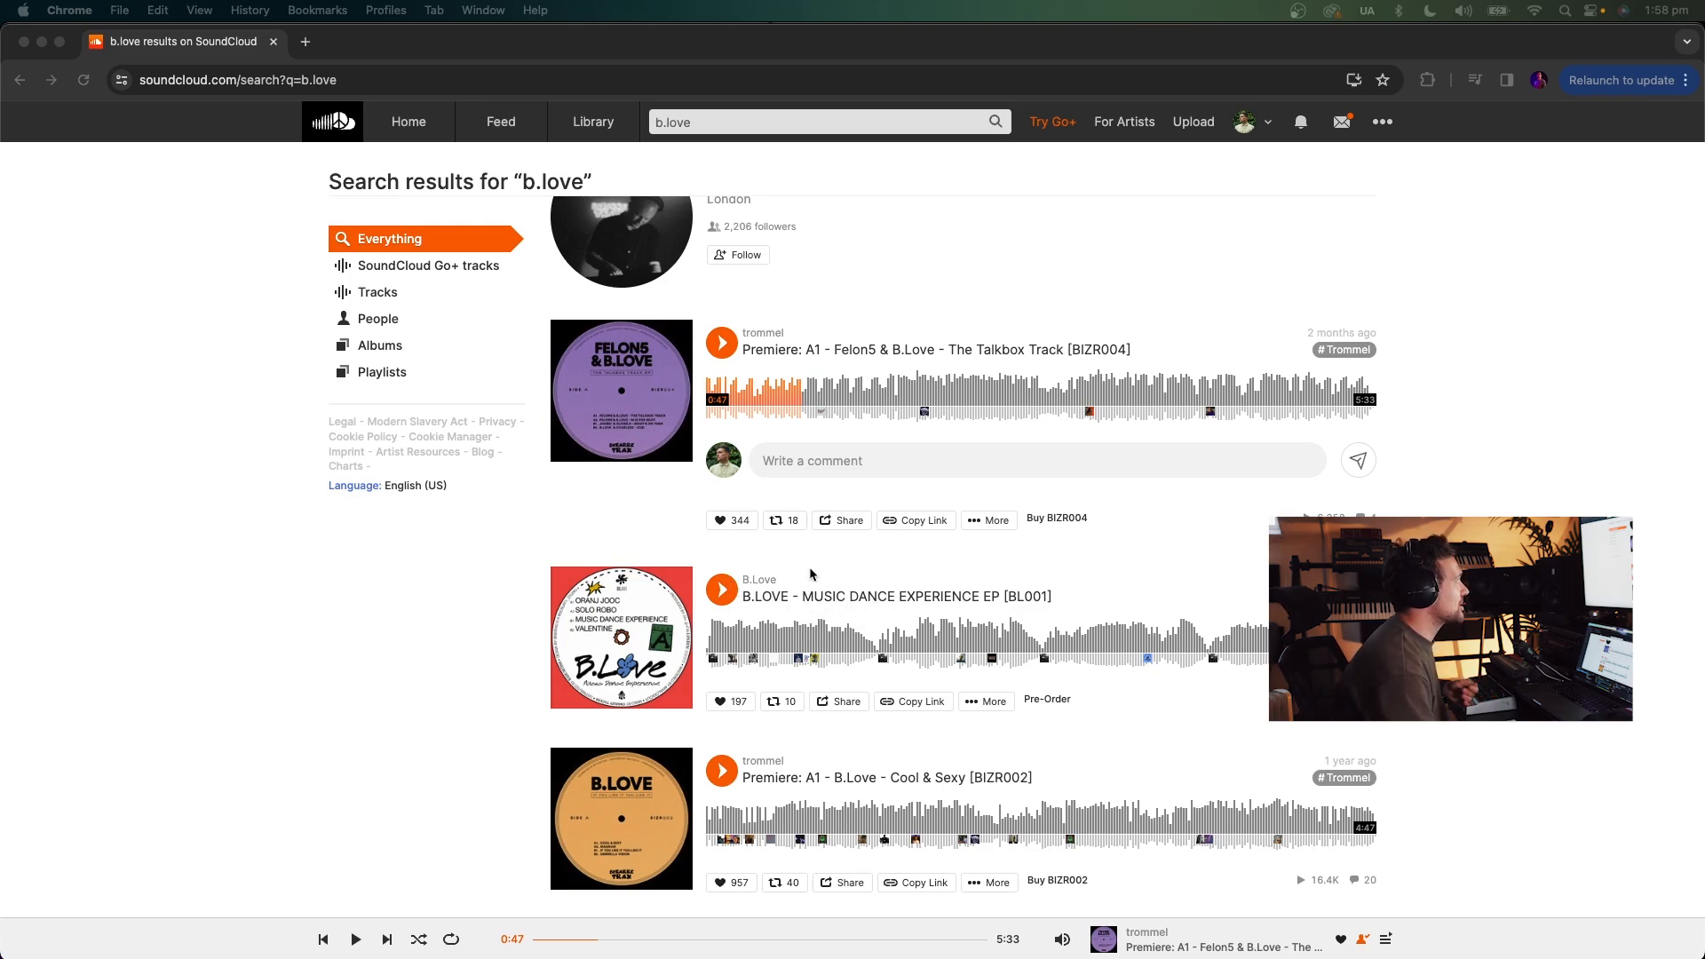
{"action": "left_click", "coordinate": [723, 593]}
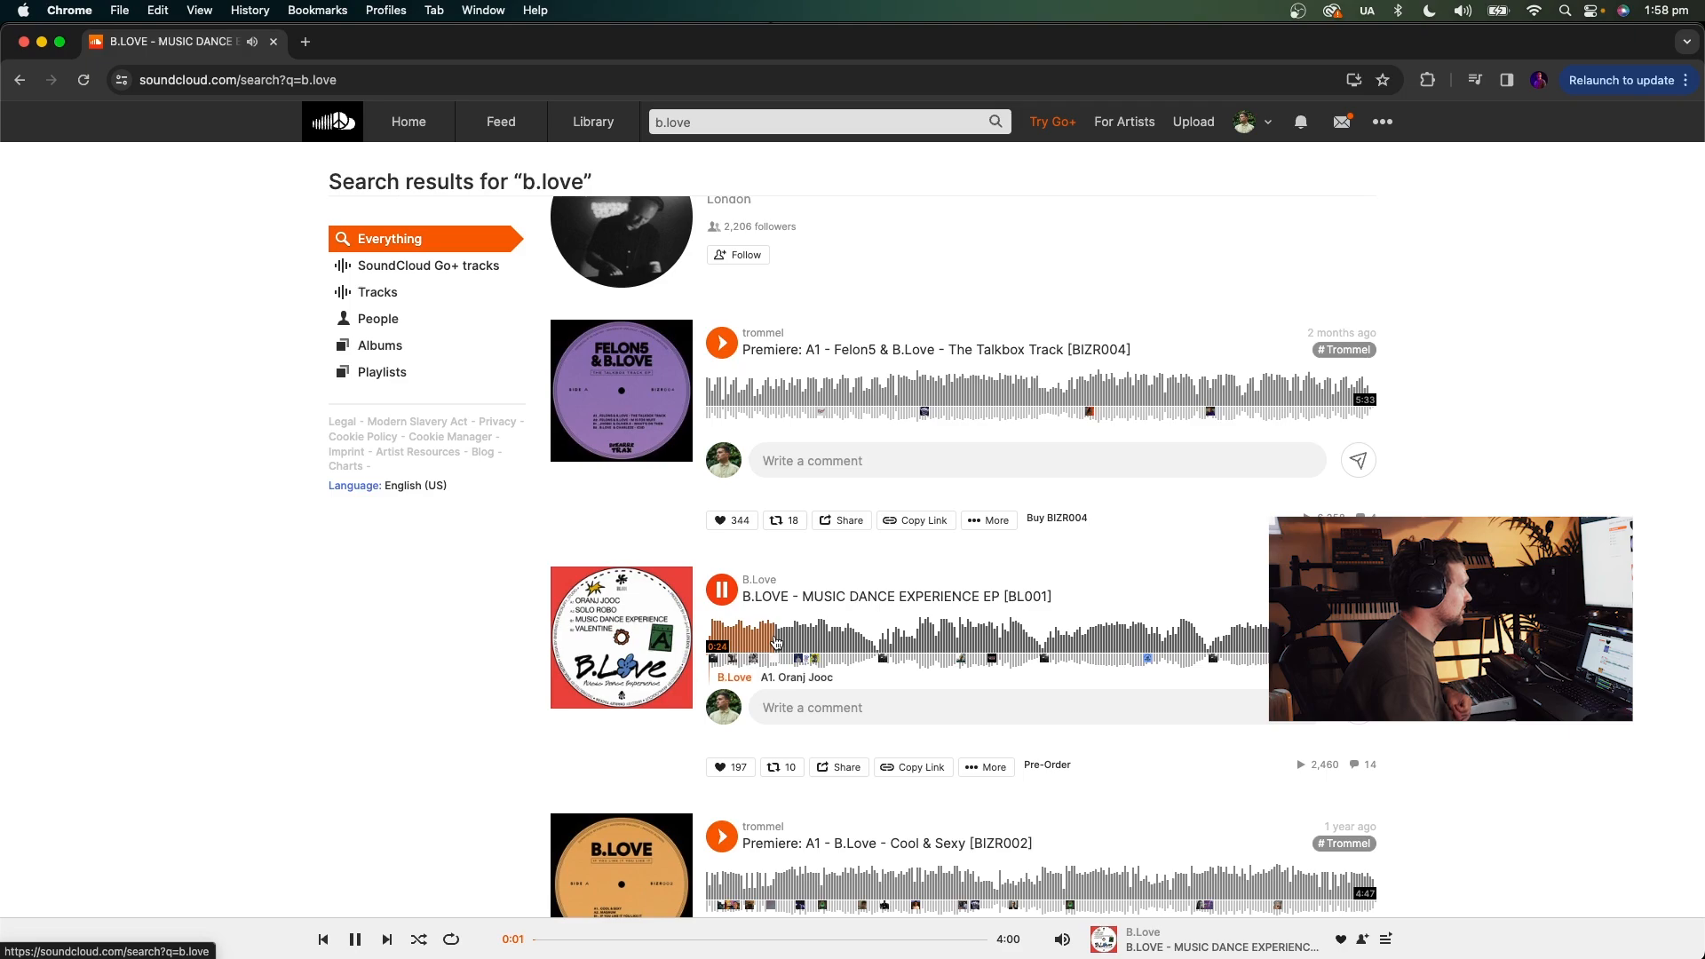
{"action": "left_click", "coordinate": [723, 593]}
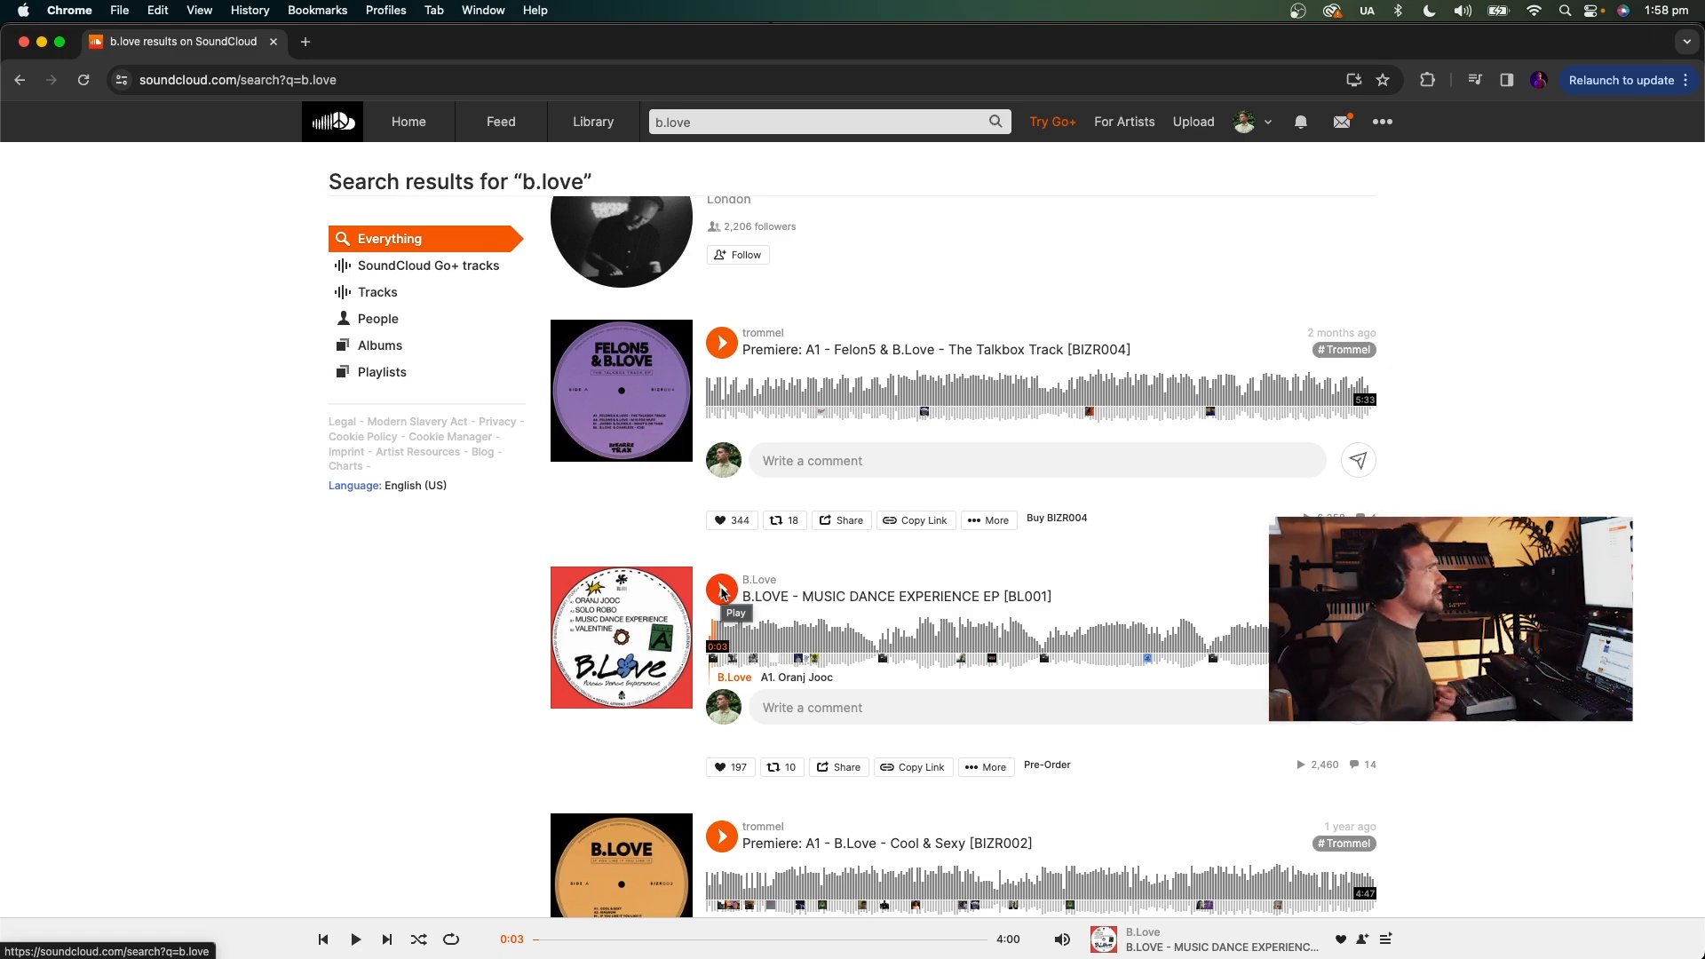
{"action": "left_click", "coordinate": [721, 591]}
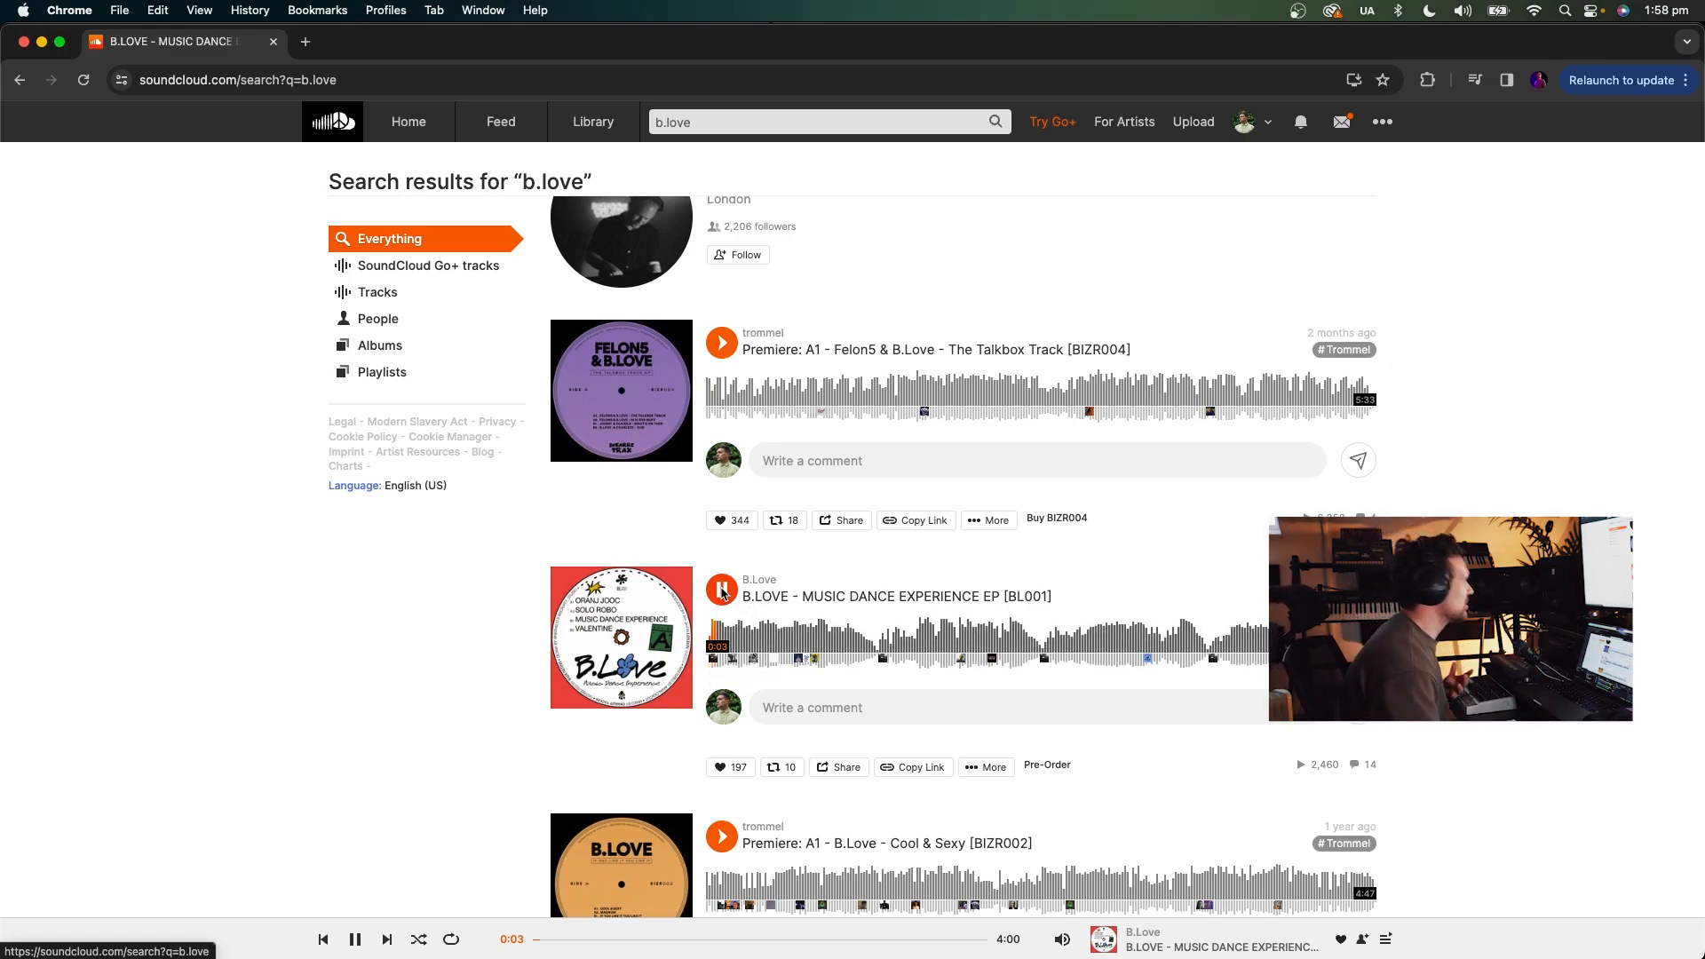
{"action": "left_click", "coordinate": [722, 591]}
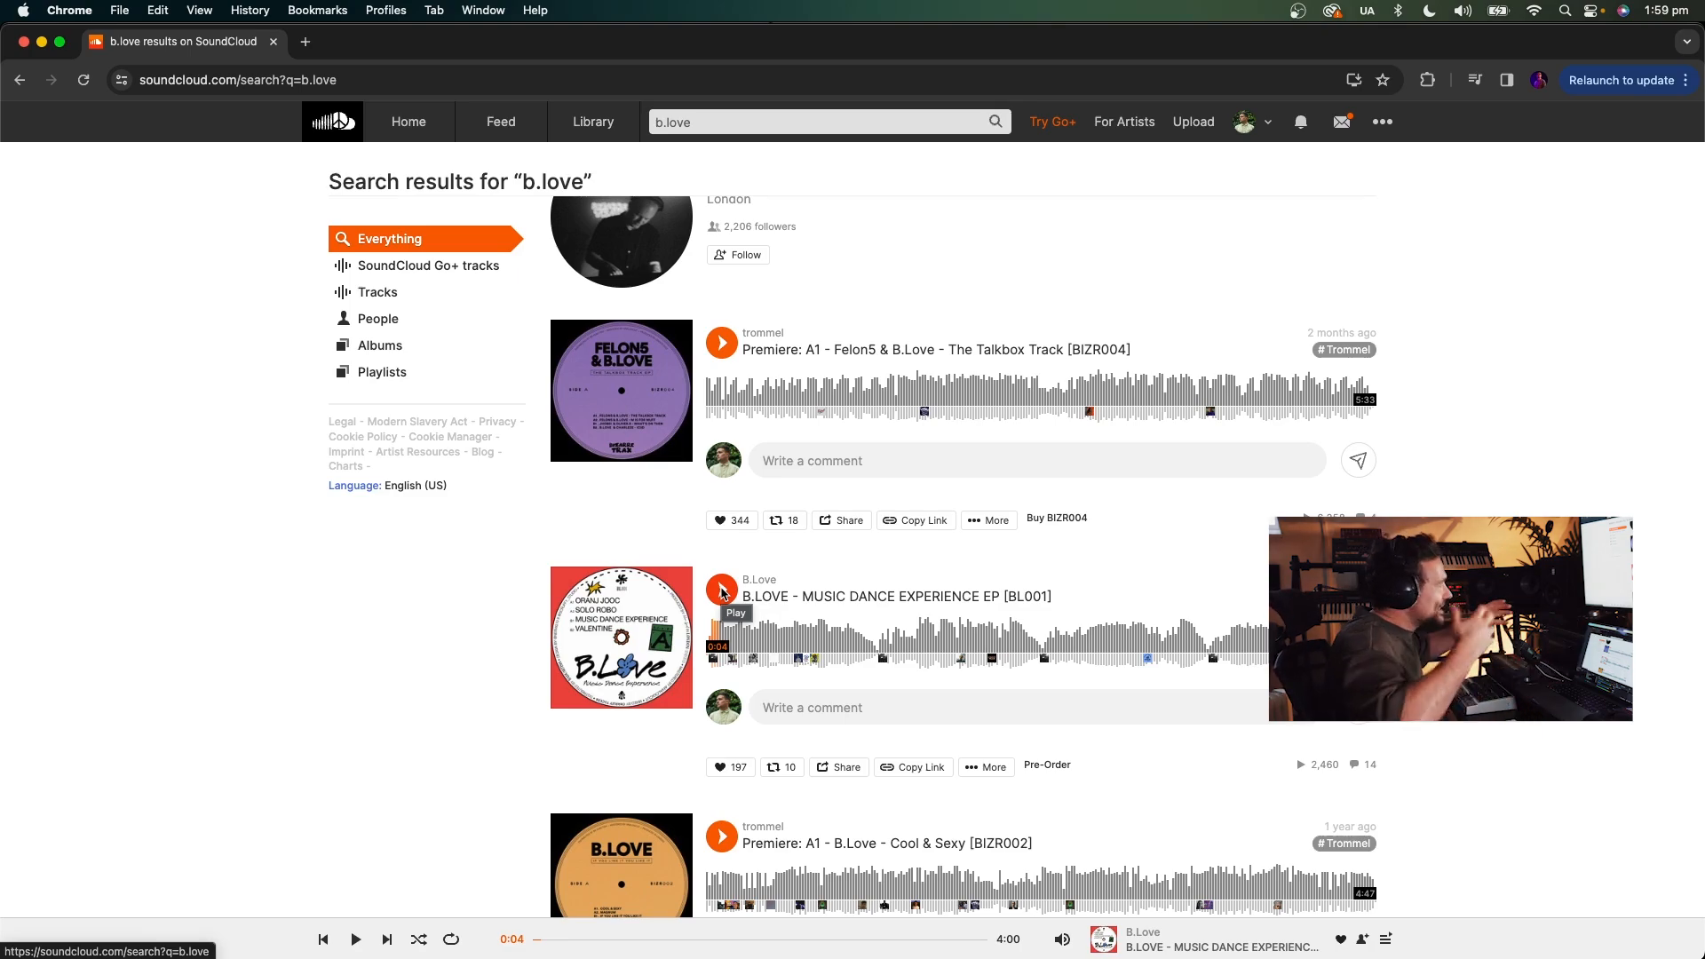
{"action": "left_click", "coordinate": [722, 592]}
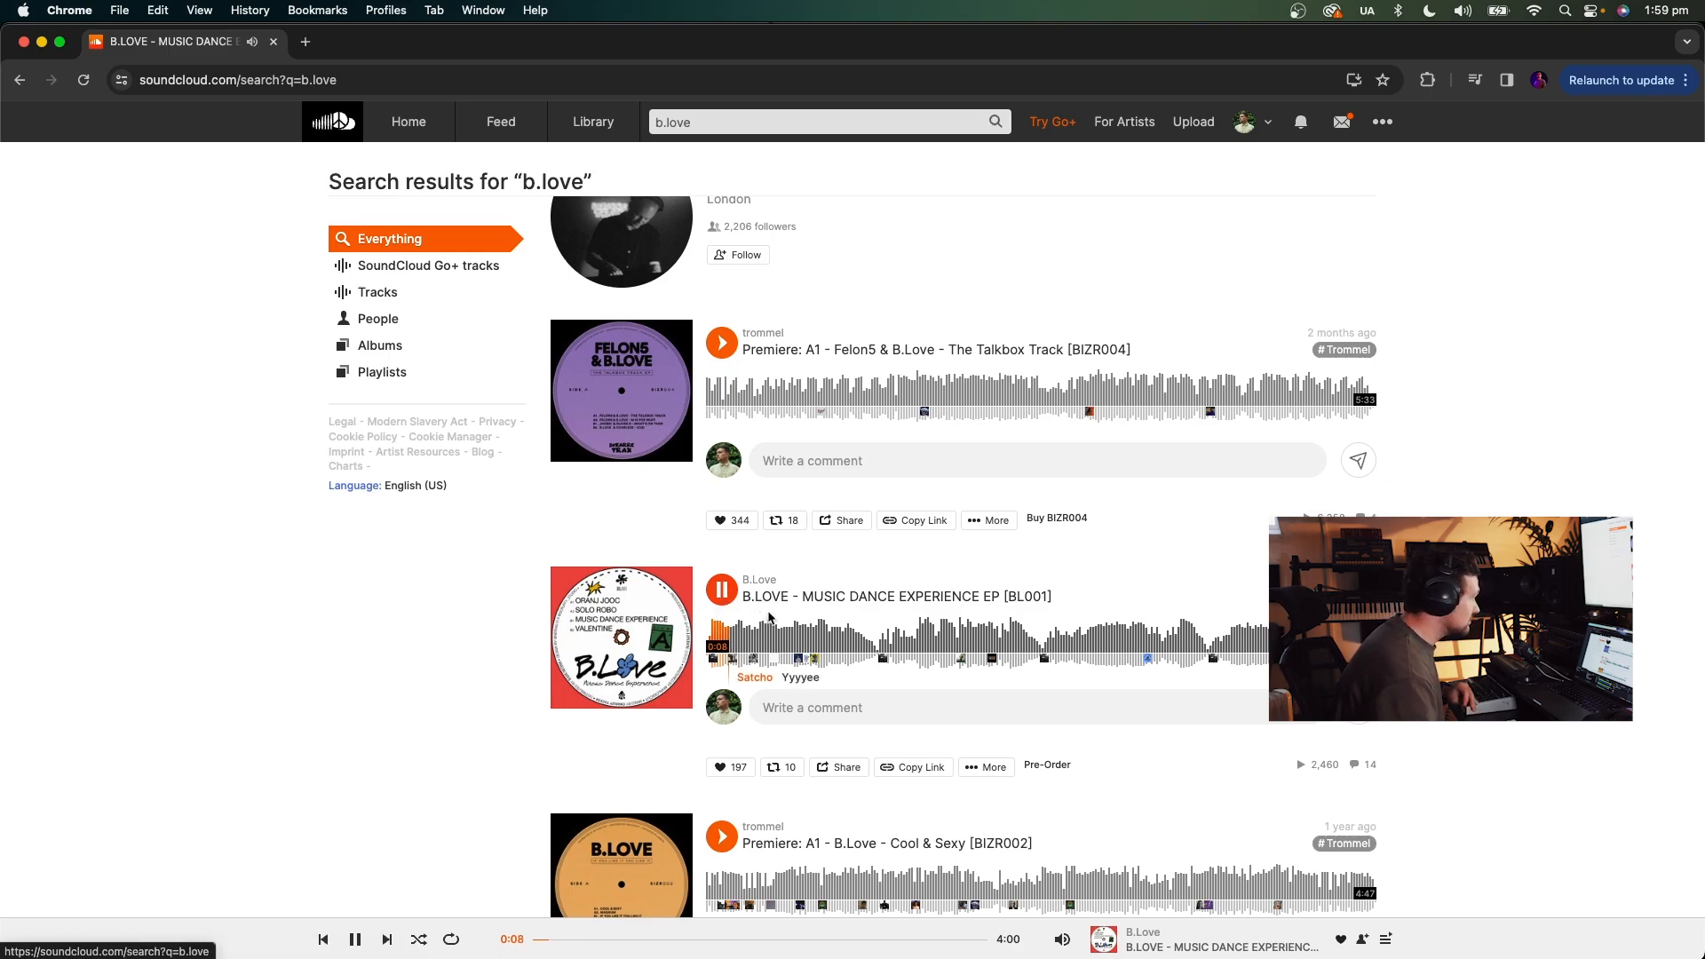
{"action": "left_click", "coordinate": [722, 592]}
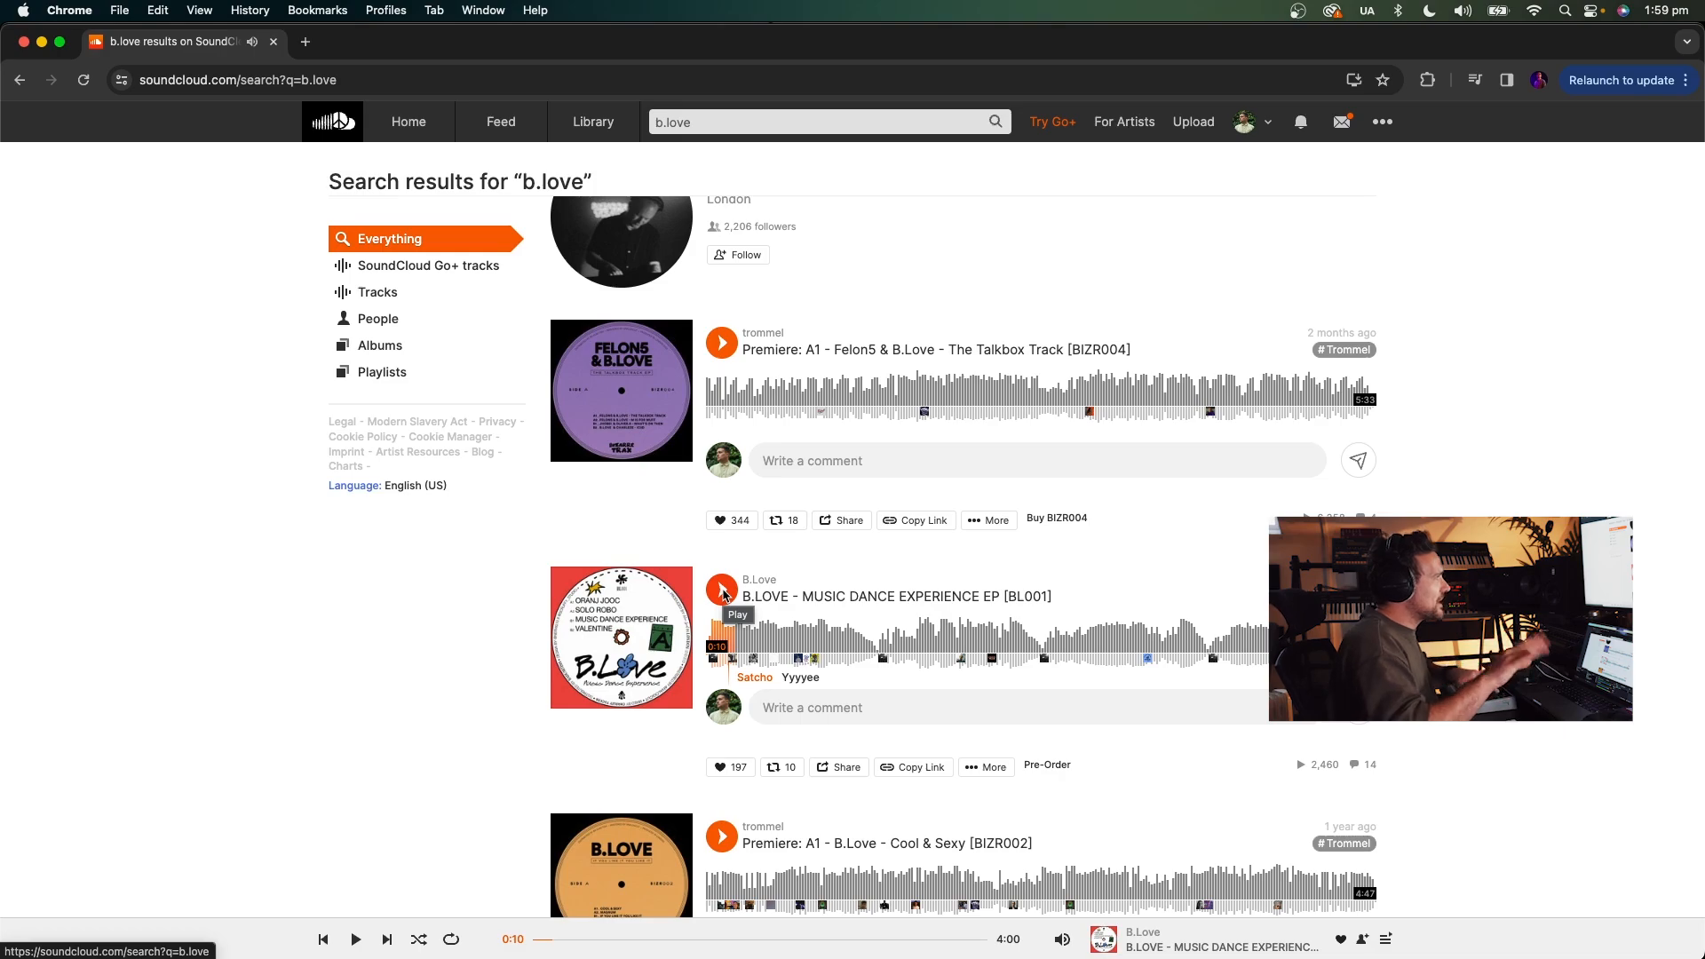
{"action": "left_click", "coordinate": [722, 592]}
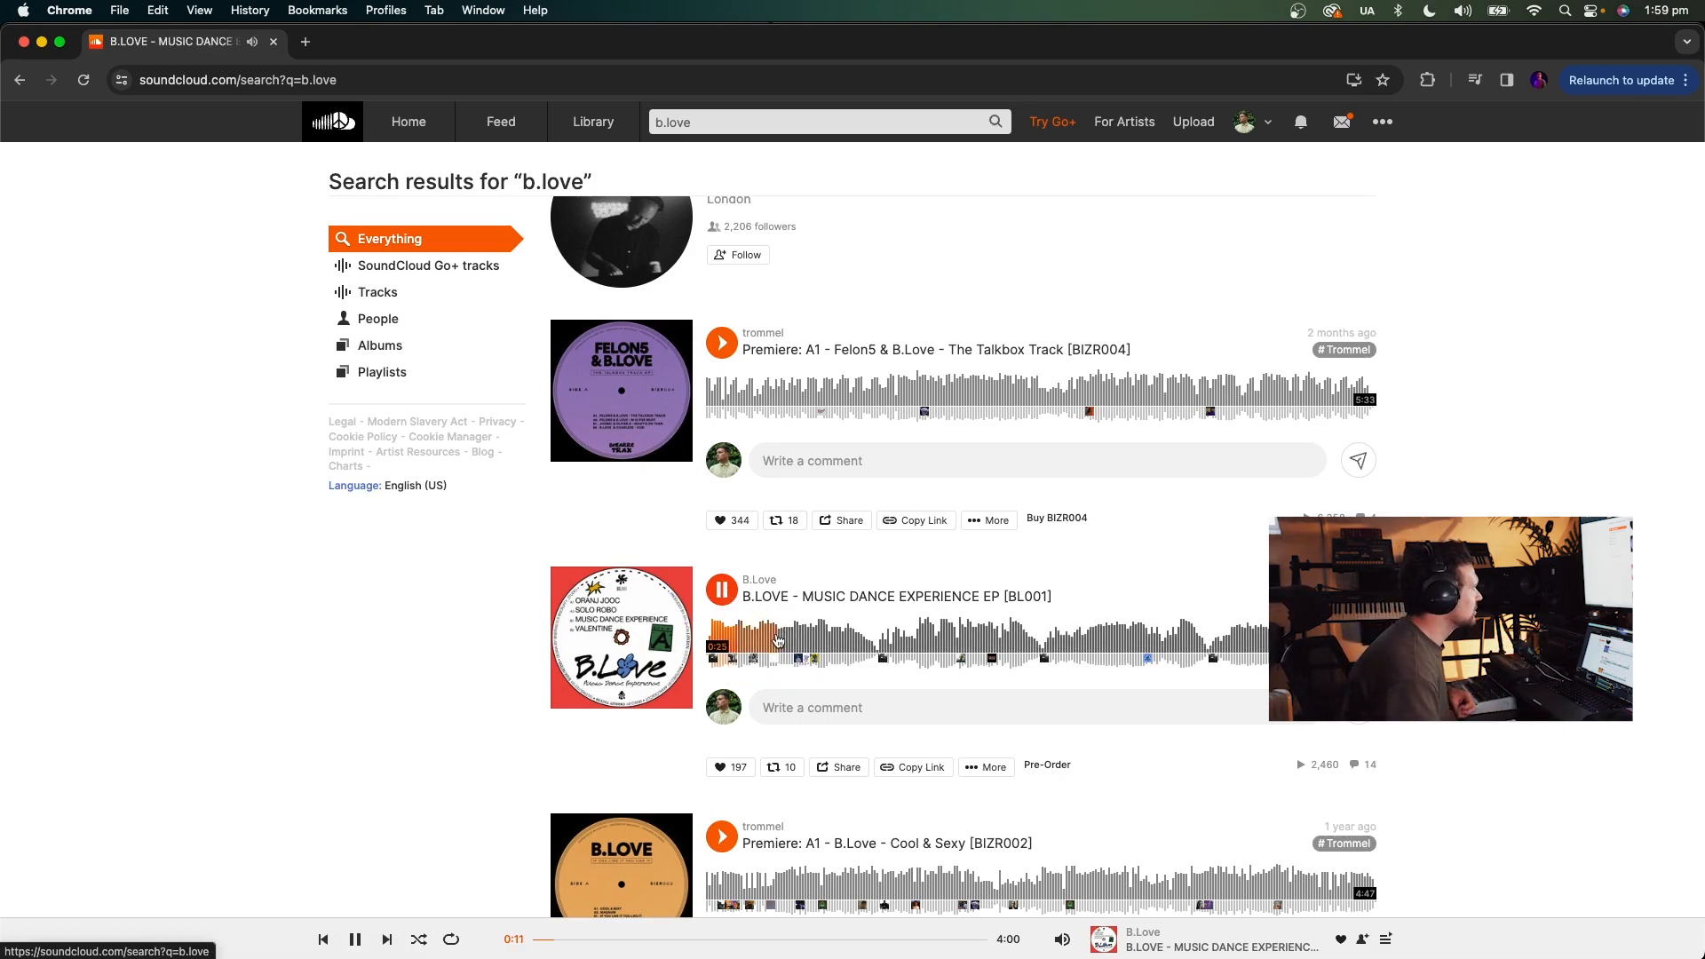
Skip ahead through the B.LOVE - MUSIC DANCE EXPERIENCE EP, sampling from about 0:28 and about 1:20.
{"action": "left_click", "coordinate": [723, 594]}
{"action": "left_click", "coordinate": [723, 594]}
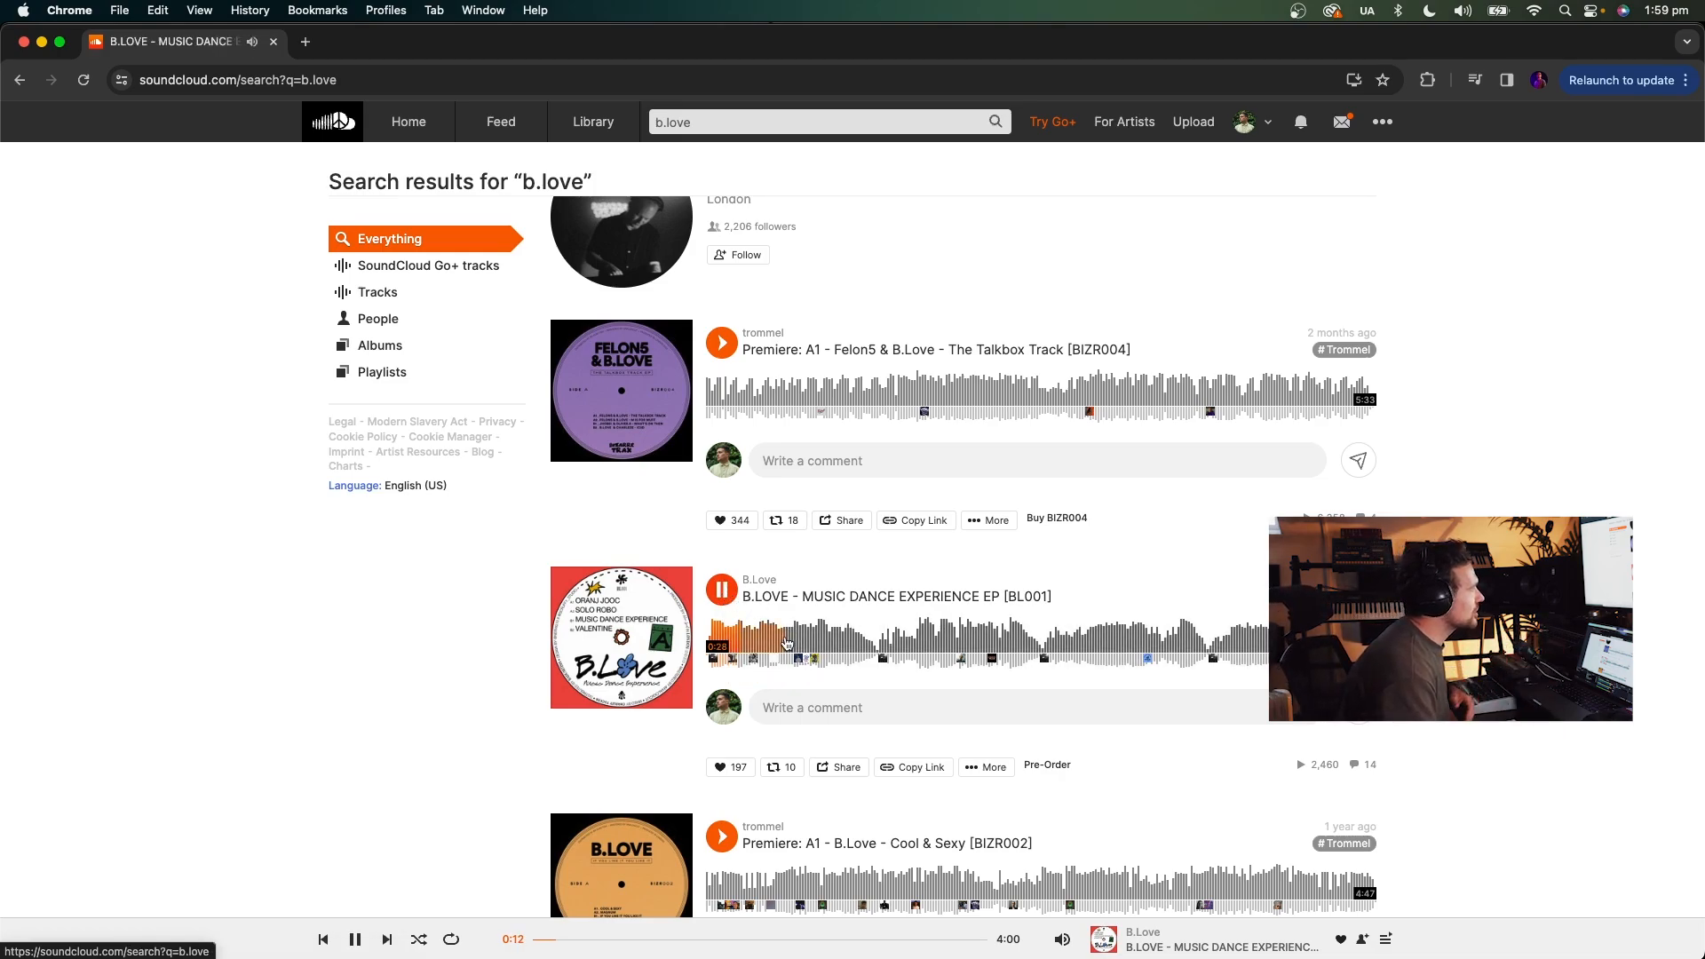
{"action": "left_click", "coordinate": [725, 595]}
{"action": "left_click", "coordinate": [785, 641]}
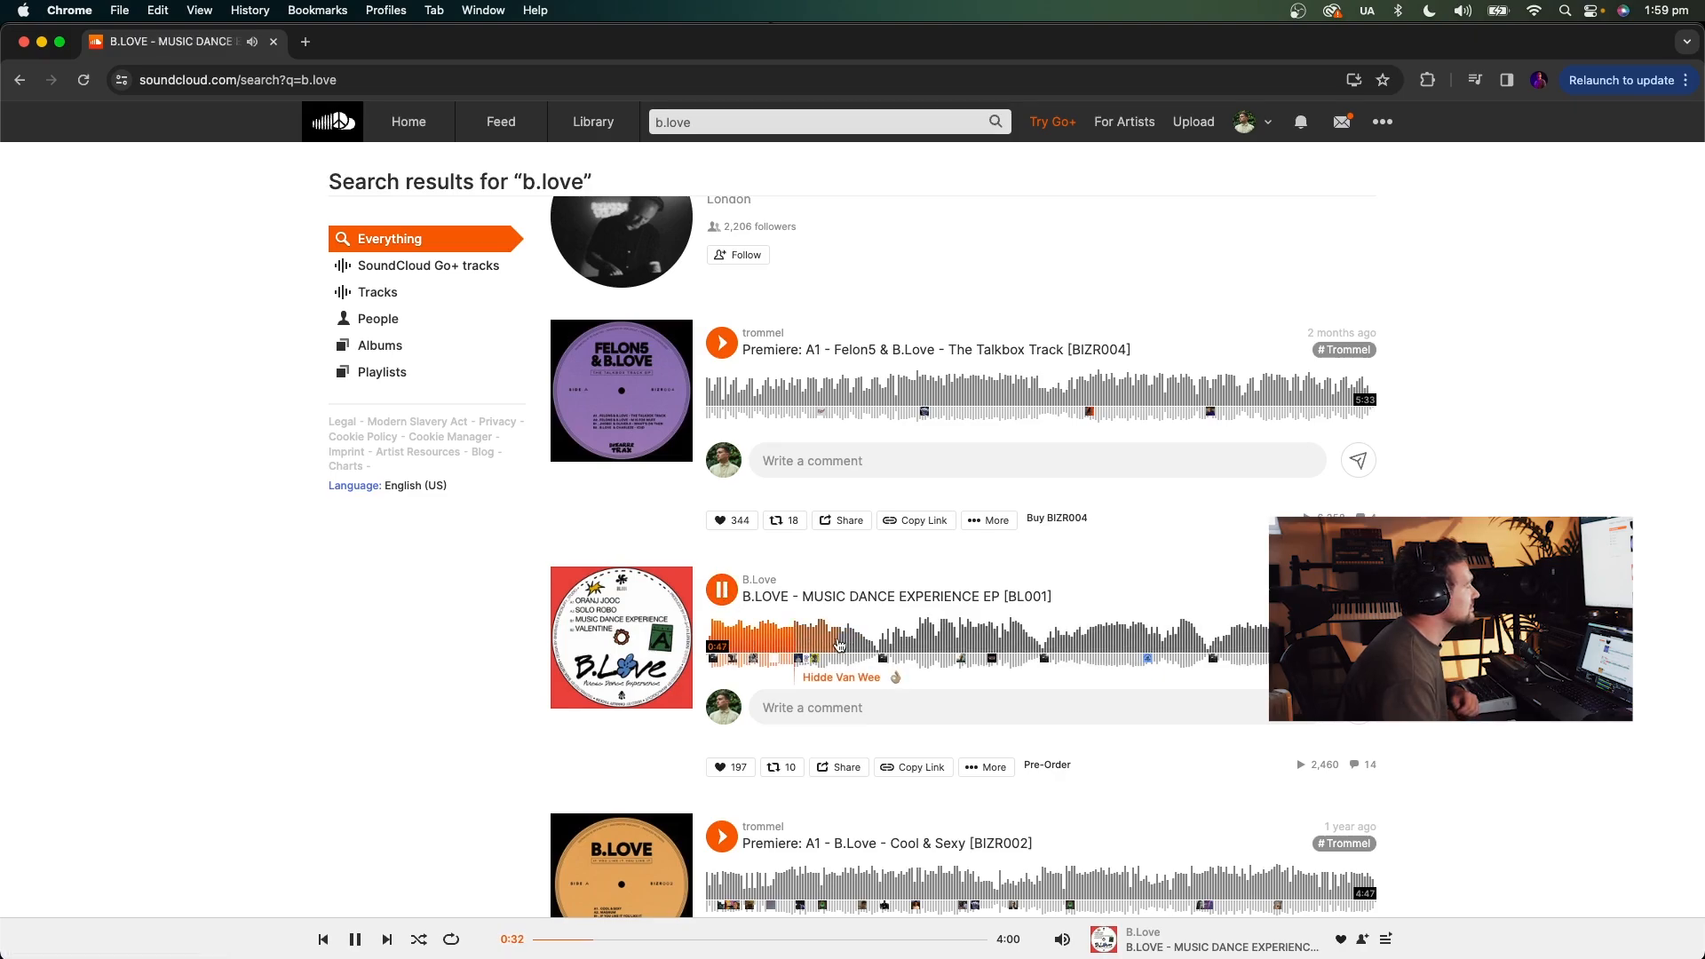
{"action": "left_click", "coordinate": [924, 643]}
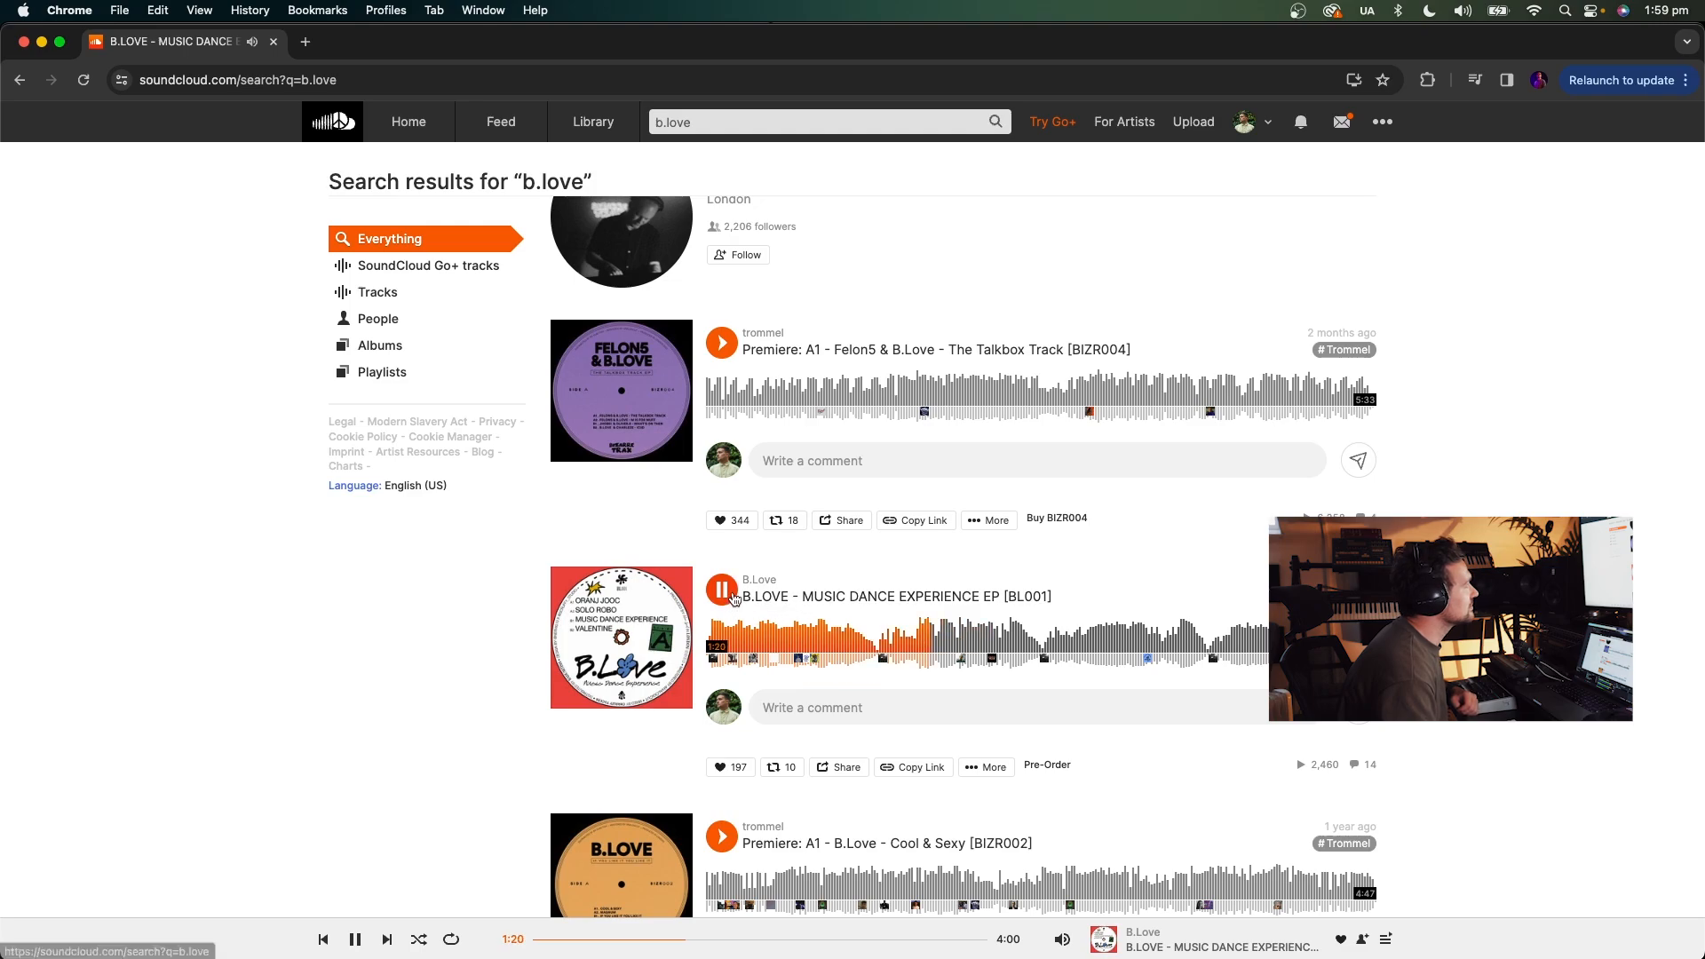
Audition "Felon5 & B.Love - The Talkbox Track [BIZR004]", sampling from about 1:50 and 2:35, and pause it.
{"action": "left_click", "coordinate": [721, 343]}
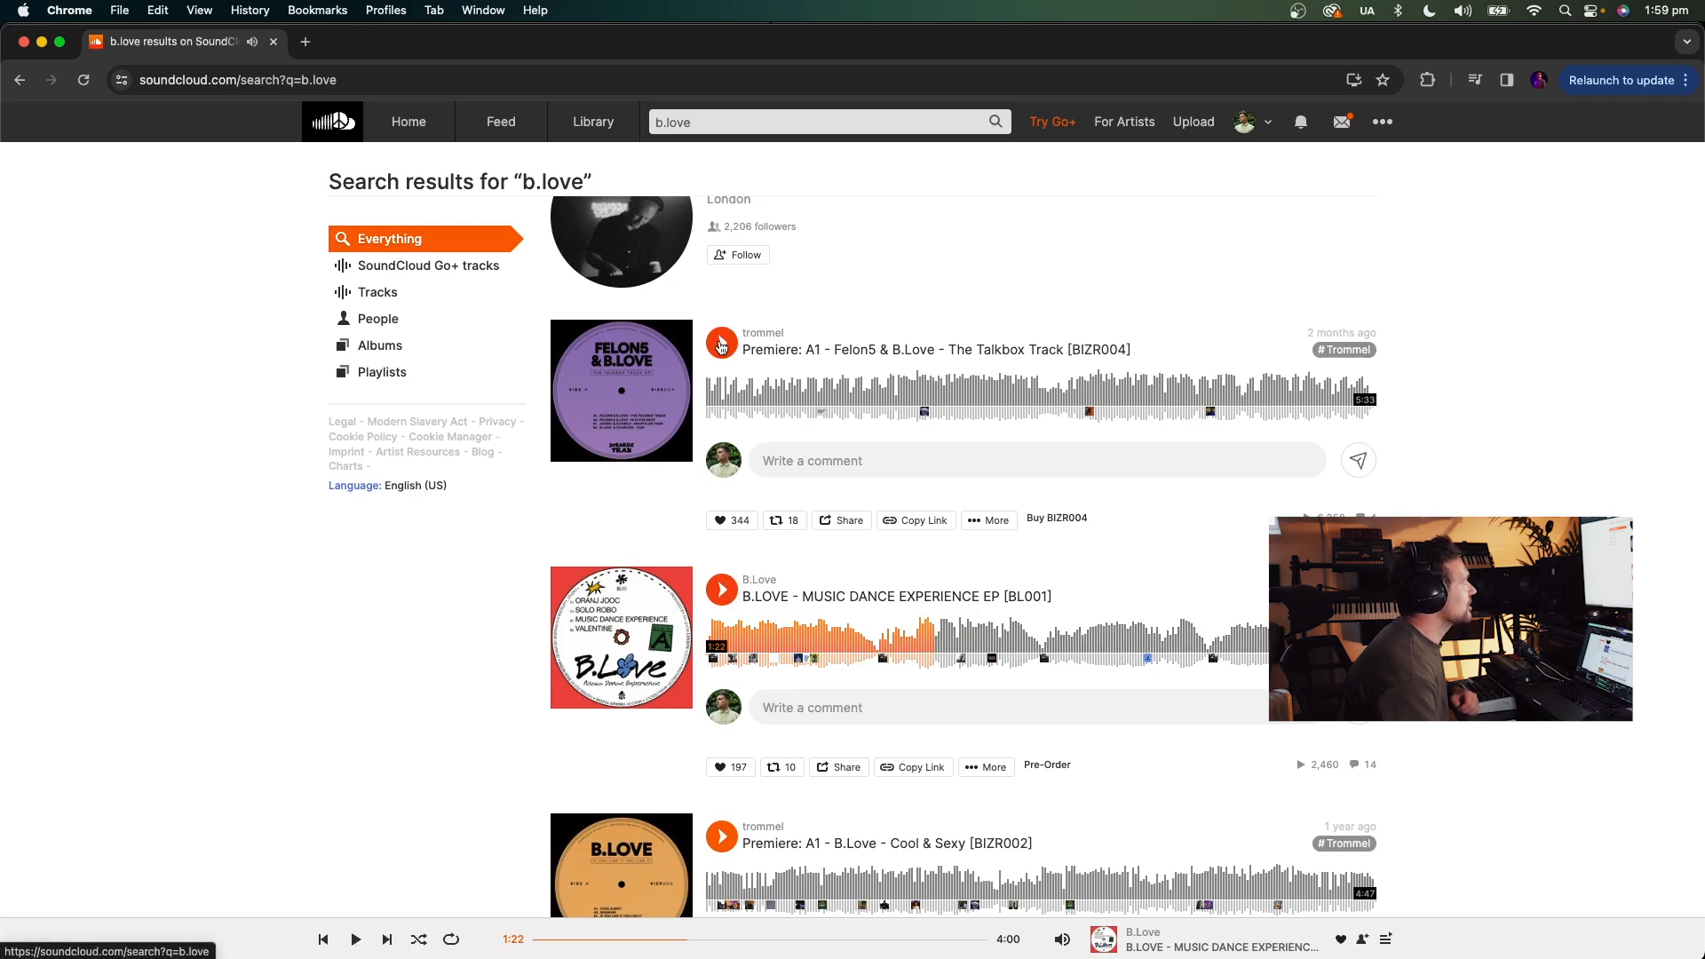
{"action": "left_click", "coordinate": [922, 391]}
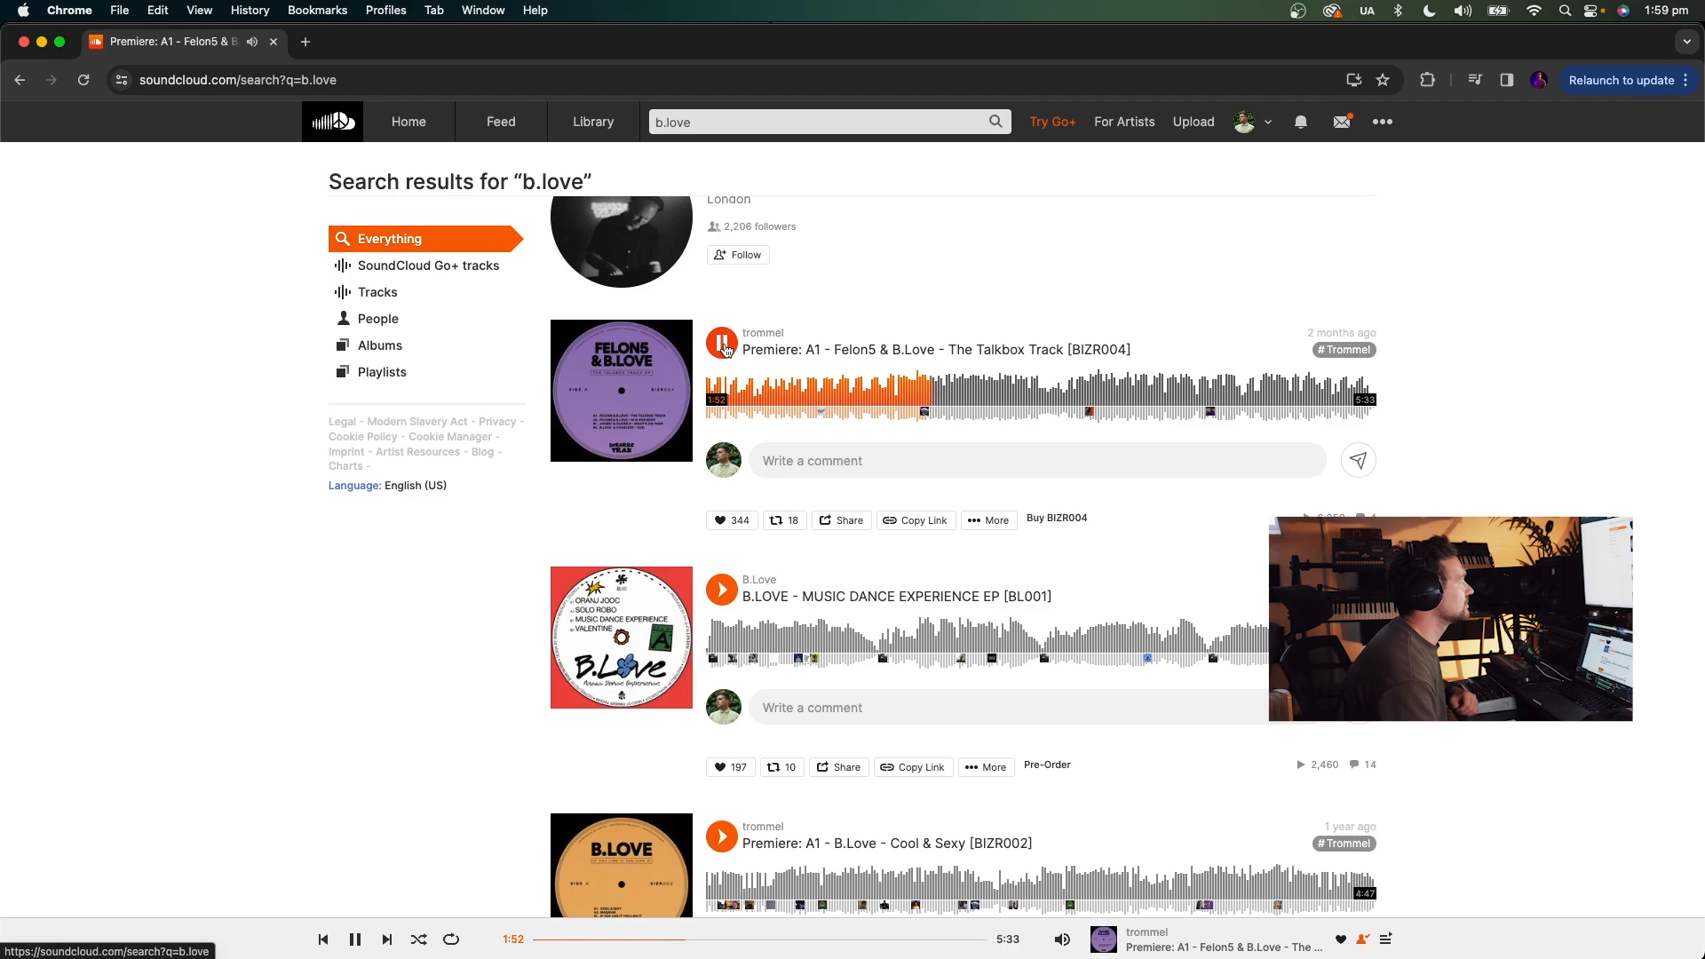
{"action": "left_click", "coordinate": [1026, 399]}
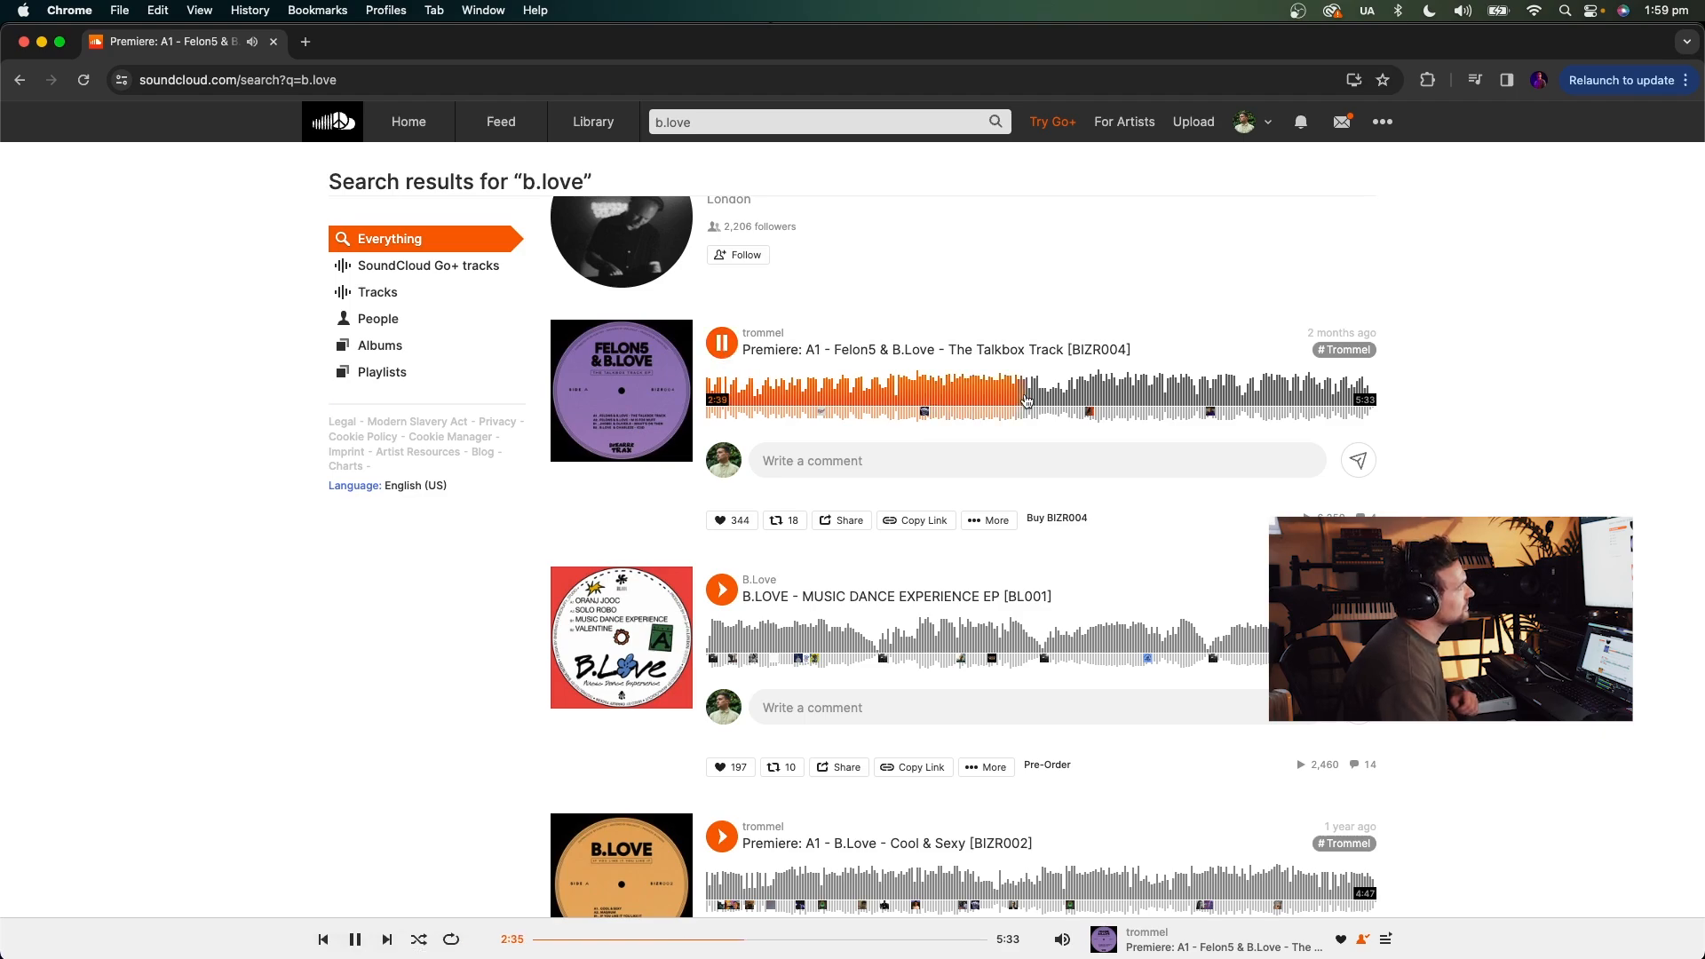
{"action": "left_click", "coordinate": [726, 349]}
{"action": "scroll", "coordinate": [729, 352], "scroll_direction": "up", "scroll_amount": 2}
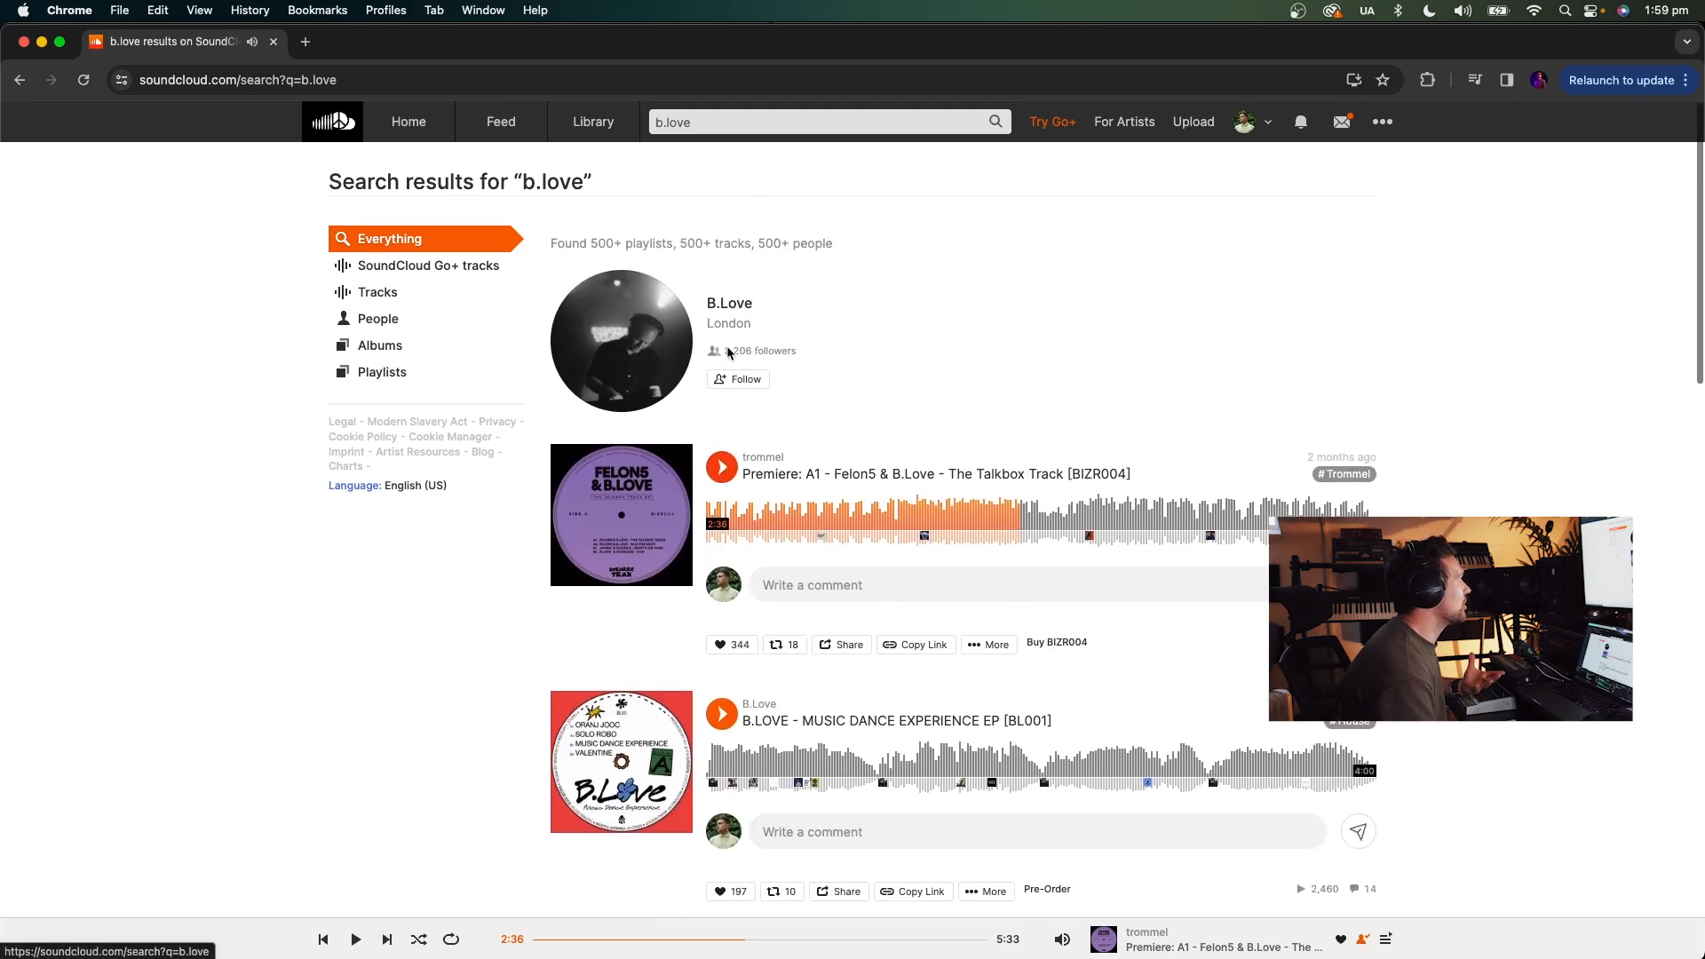
Search SoundCloud for "mood waves".
{"action": "left_click", "coordinate": [727, 122]}
{"action": "double_click", "coordinate": [727, 121]}
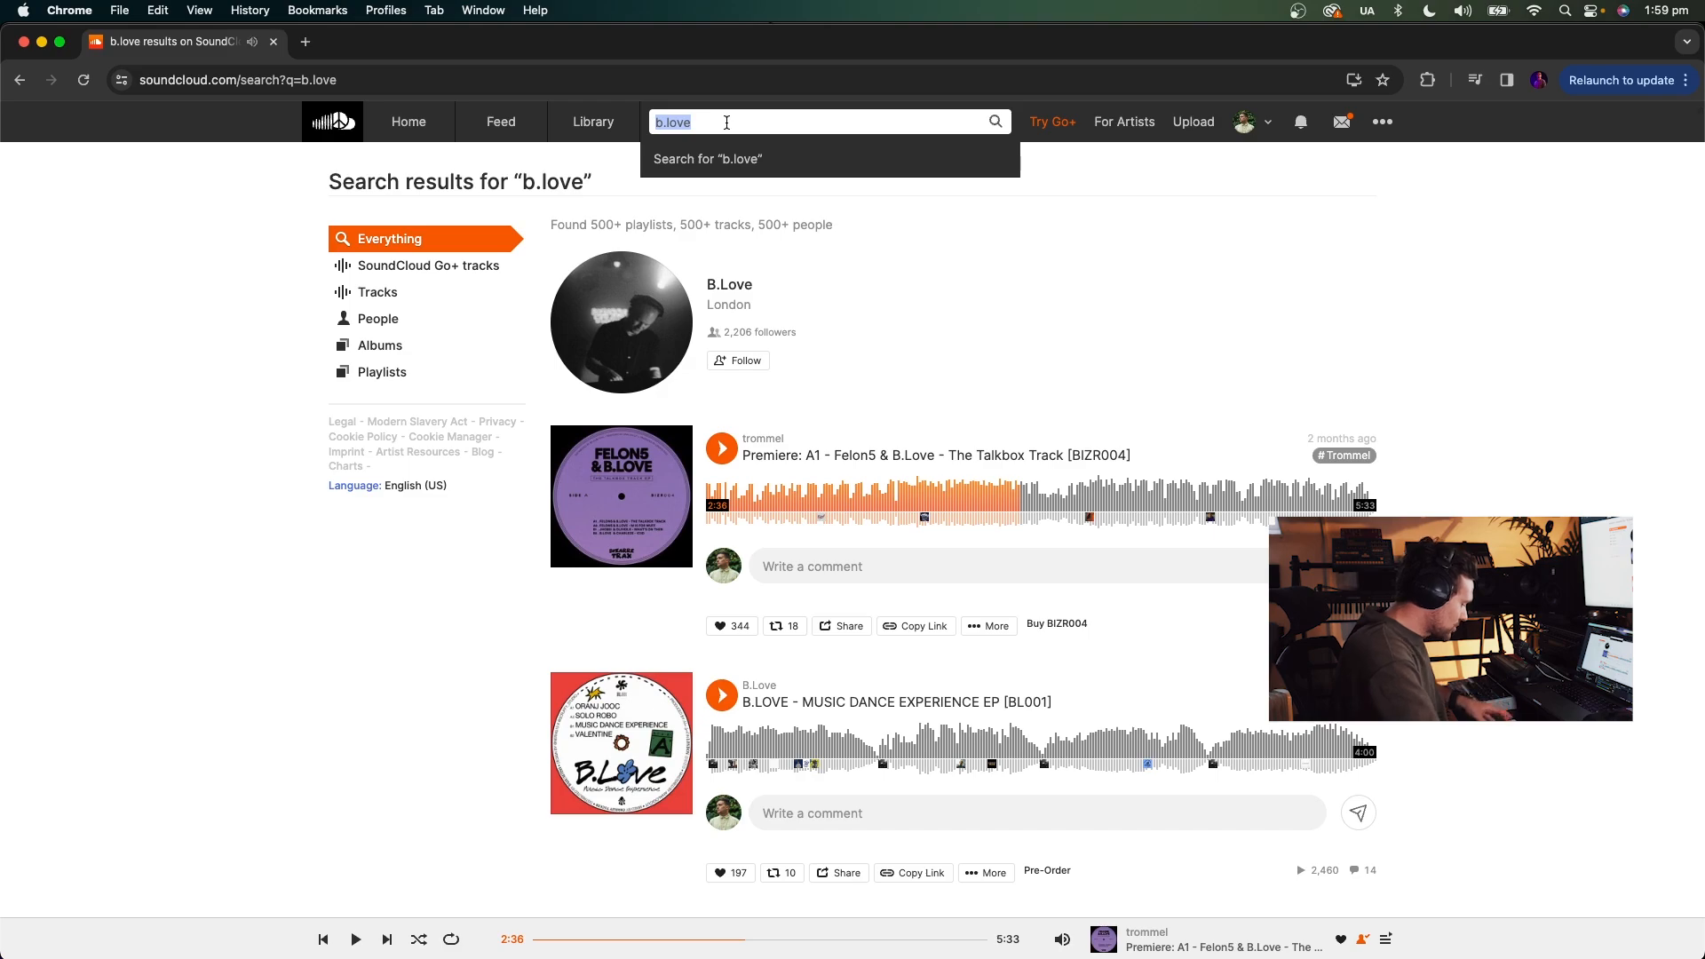
{"action": "type", "text": "mood wa"}
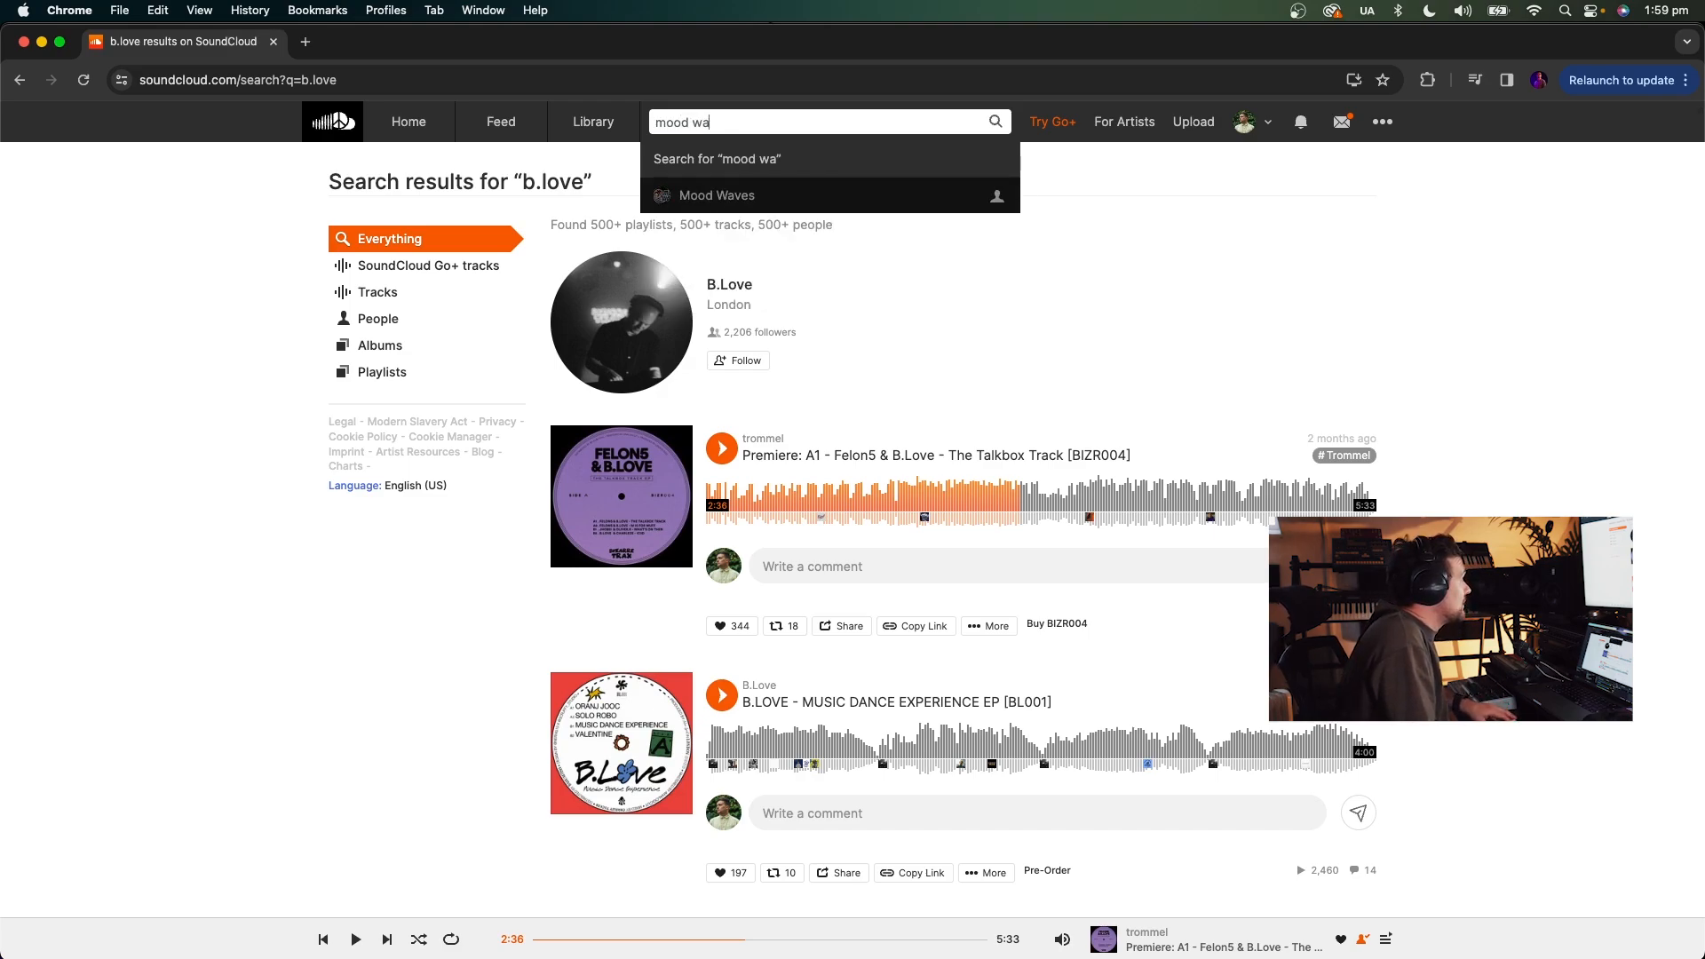
{"action": "type", "text": "ves"}
{"action": "key", "text": "Return"}
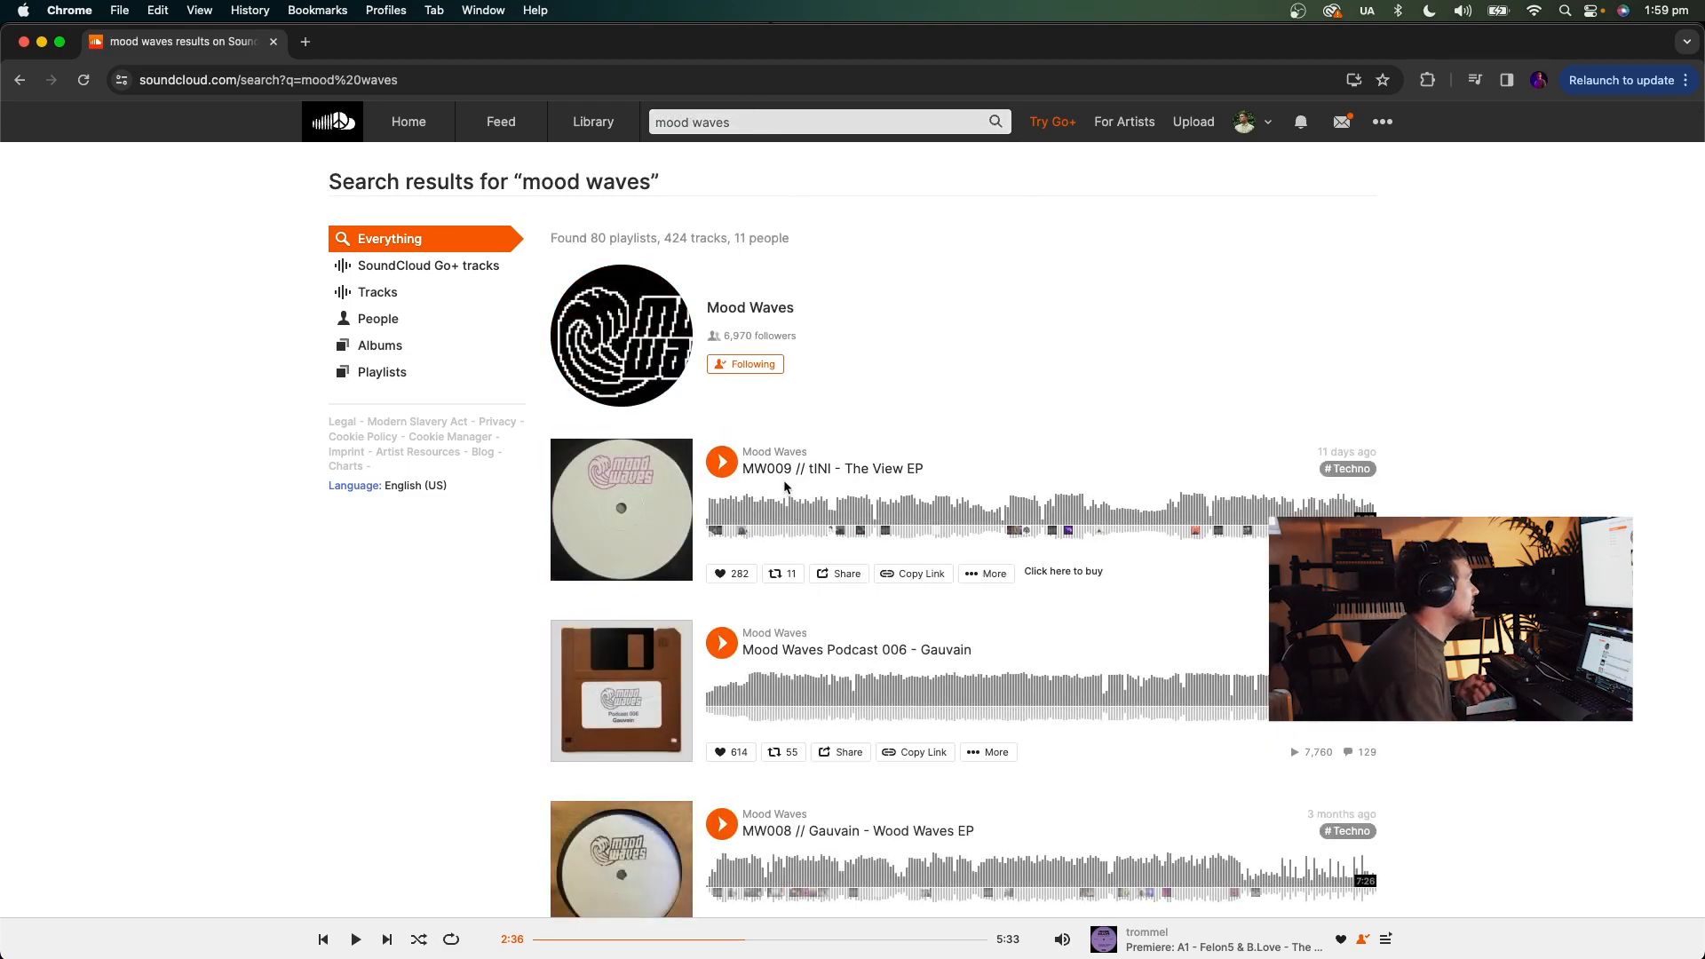
Audition "MW008 // Gauvain - Wood Waves EP" and "MW007 // Jhobei - On Her Majesty's Jobseeker Service EP" from the results.
{"action": "scroll", "coordinate": [785, 487], "scroll_direction": "down", "scroll_amount": 3}
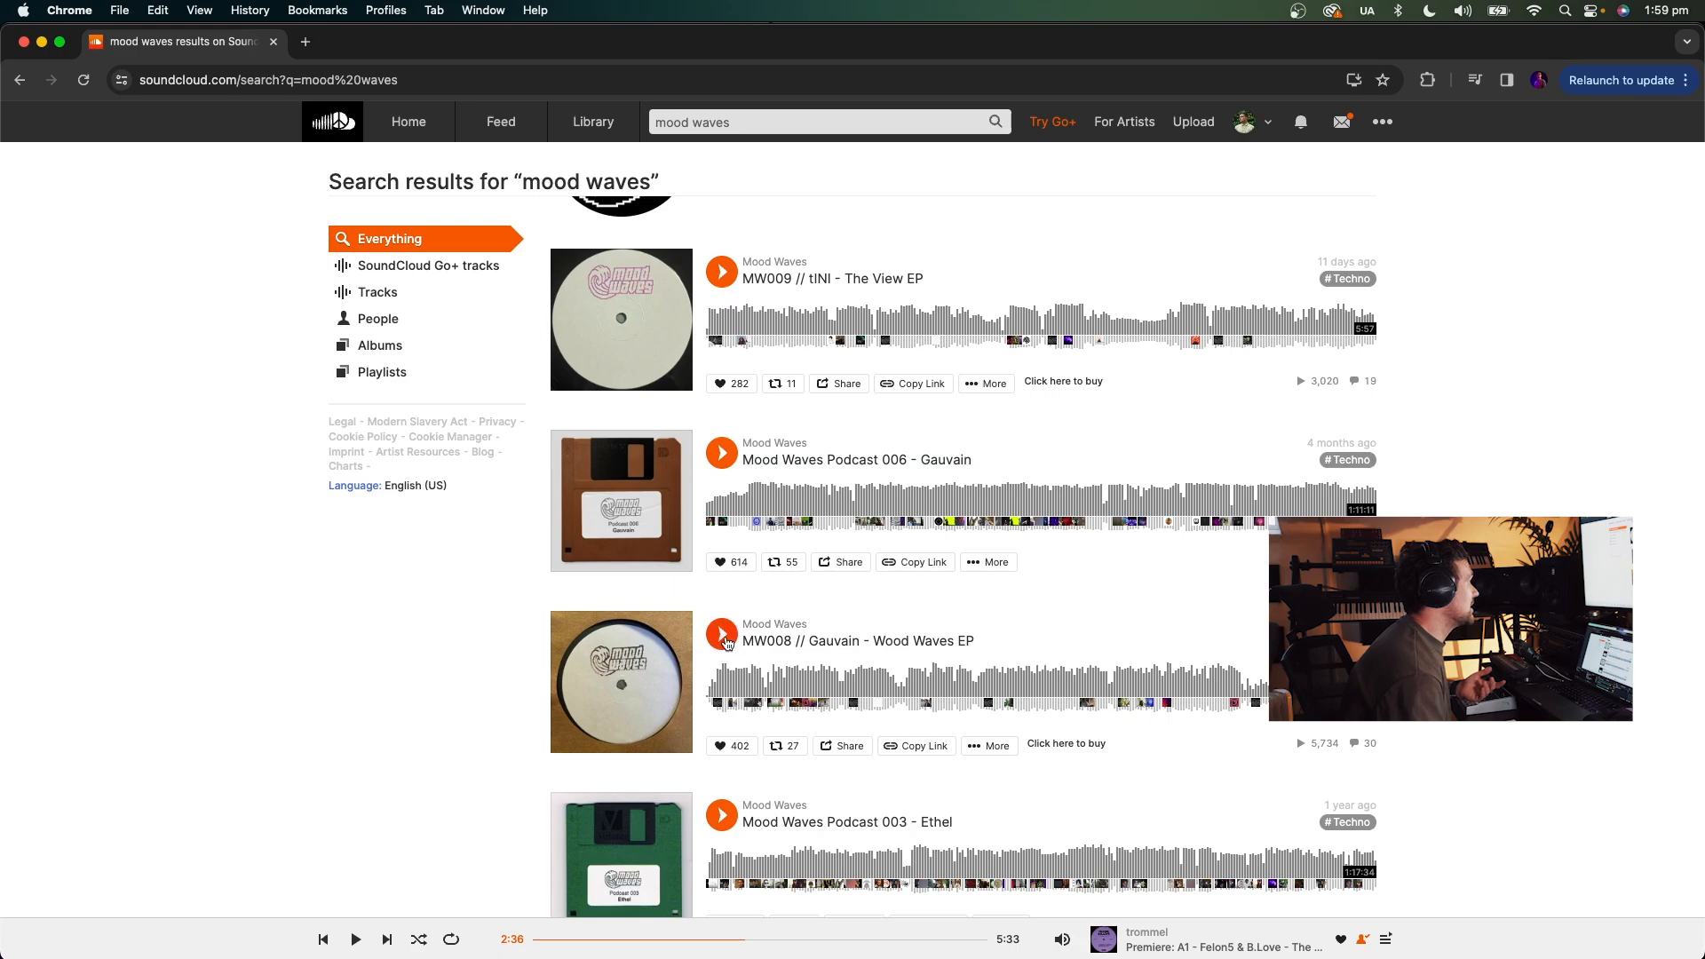
{"action": "left_click", "coordinate": [723, 636]}
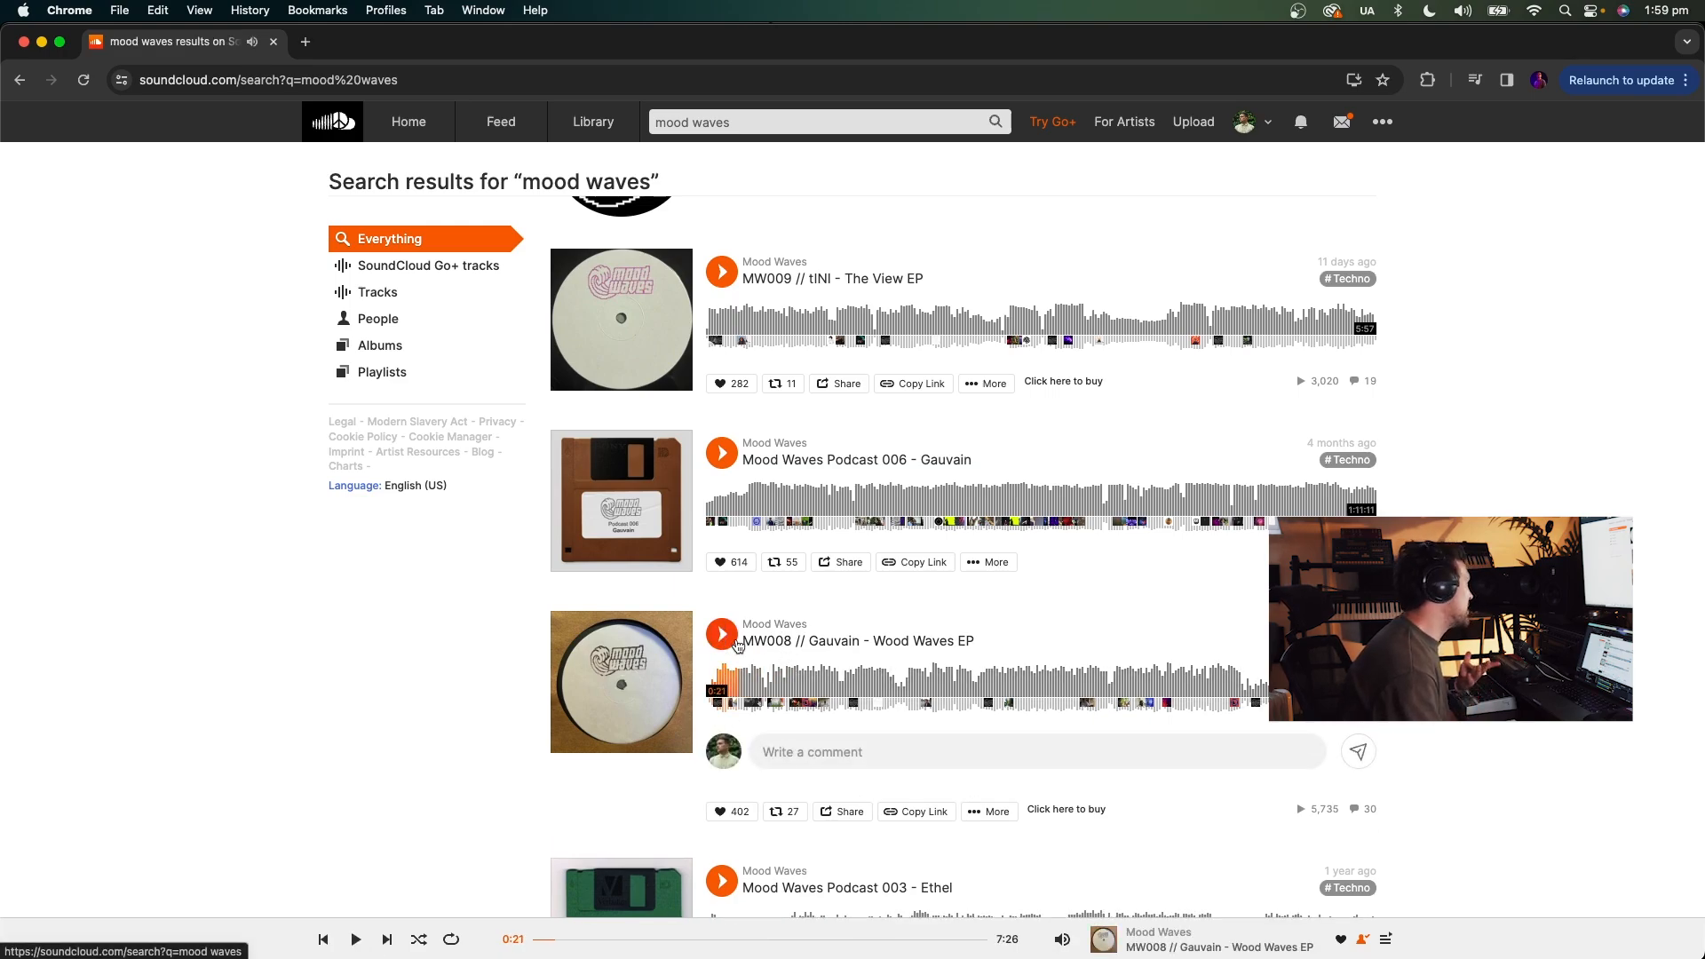
{"action": "scroll", "coordinate": [845, 675], "scroll_direction": "down", "scroll_amount": 7}
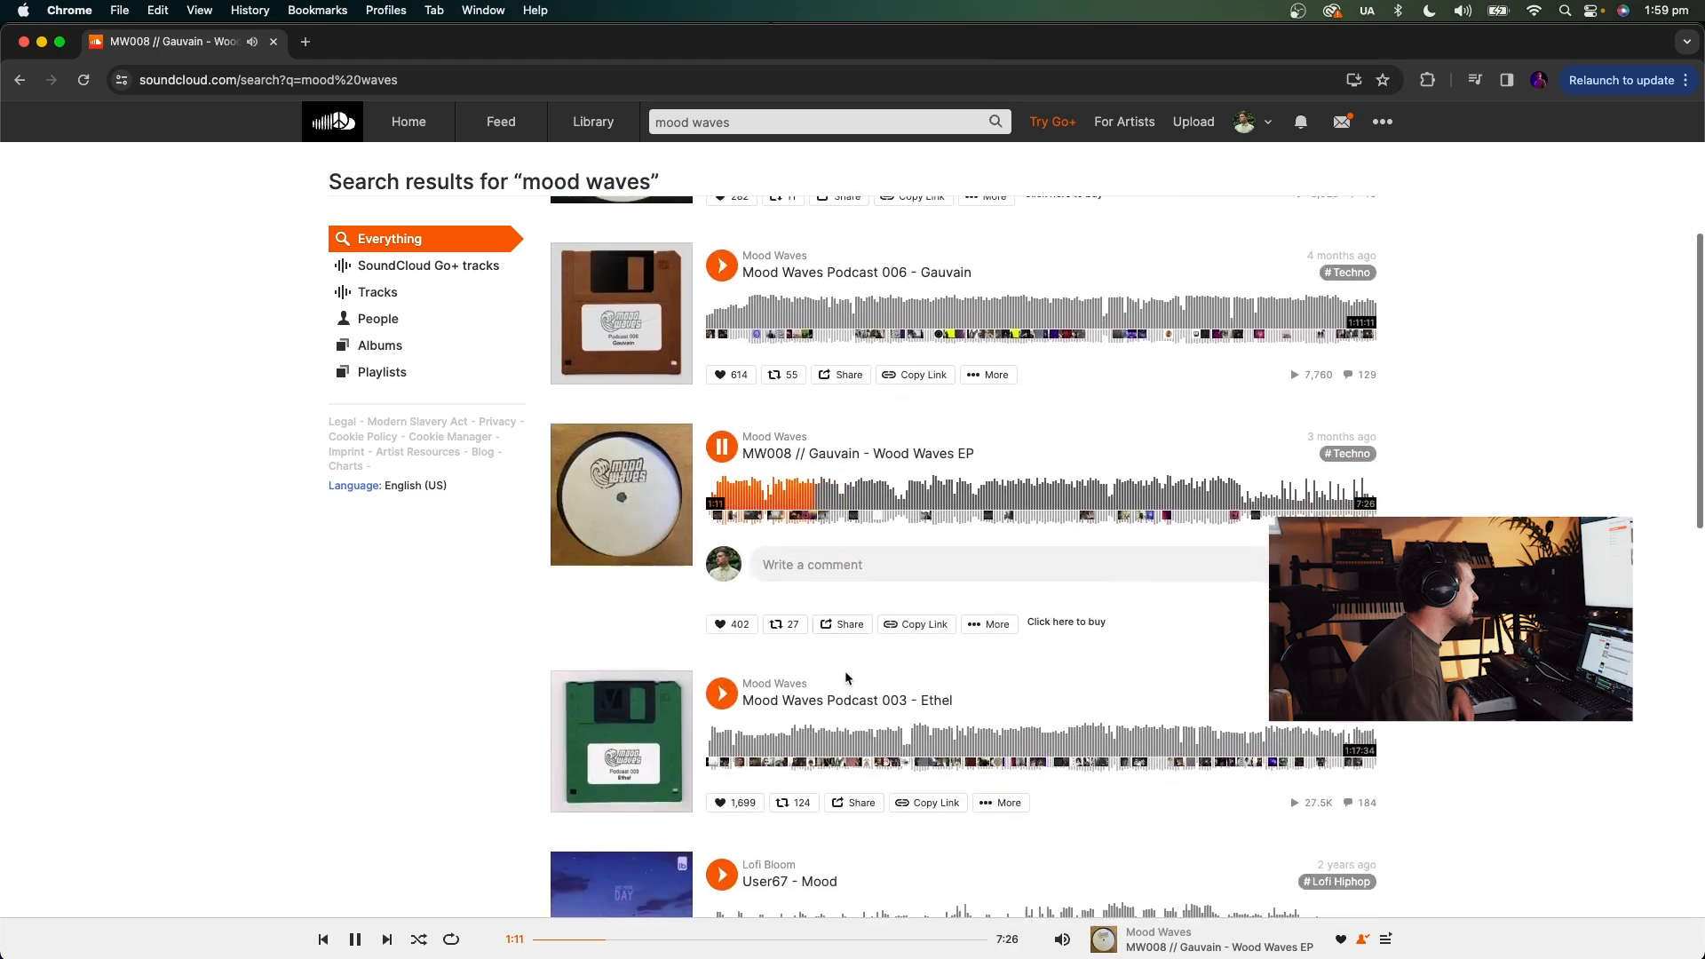
{"action": "scroll", "coordinate": [846, 680], "scroll_direction": "down", "scroll_amount": 5}
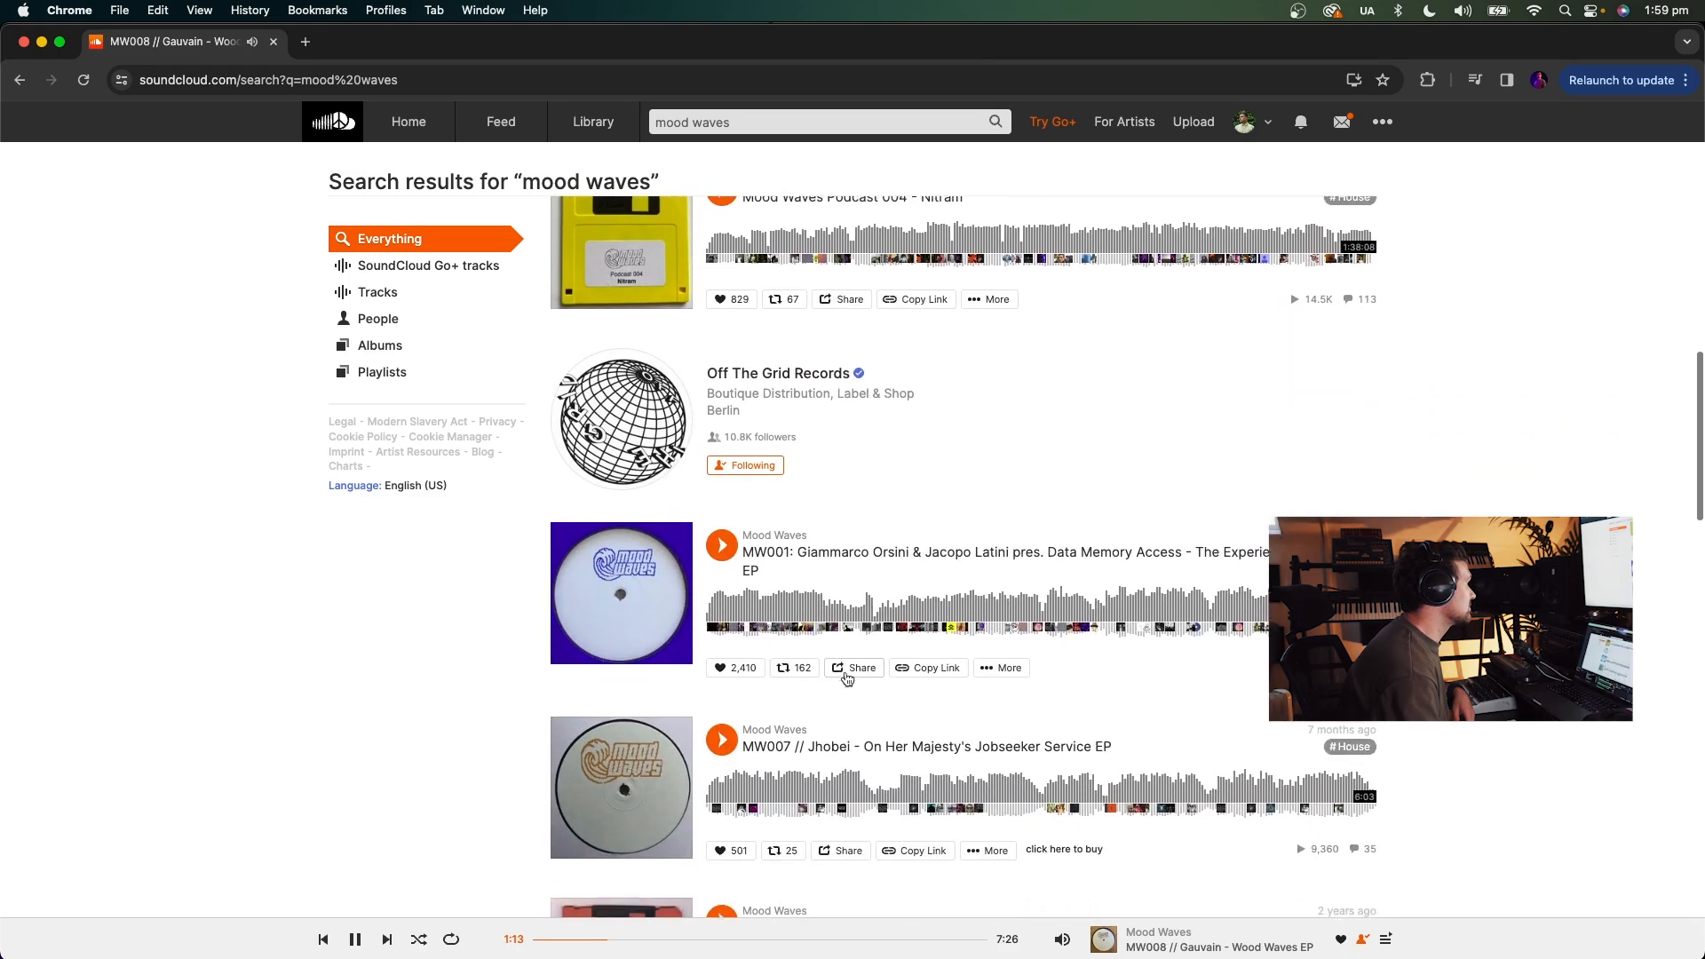
{"action": "left_click", "coordinate": [781, 766]}
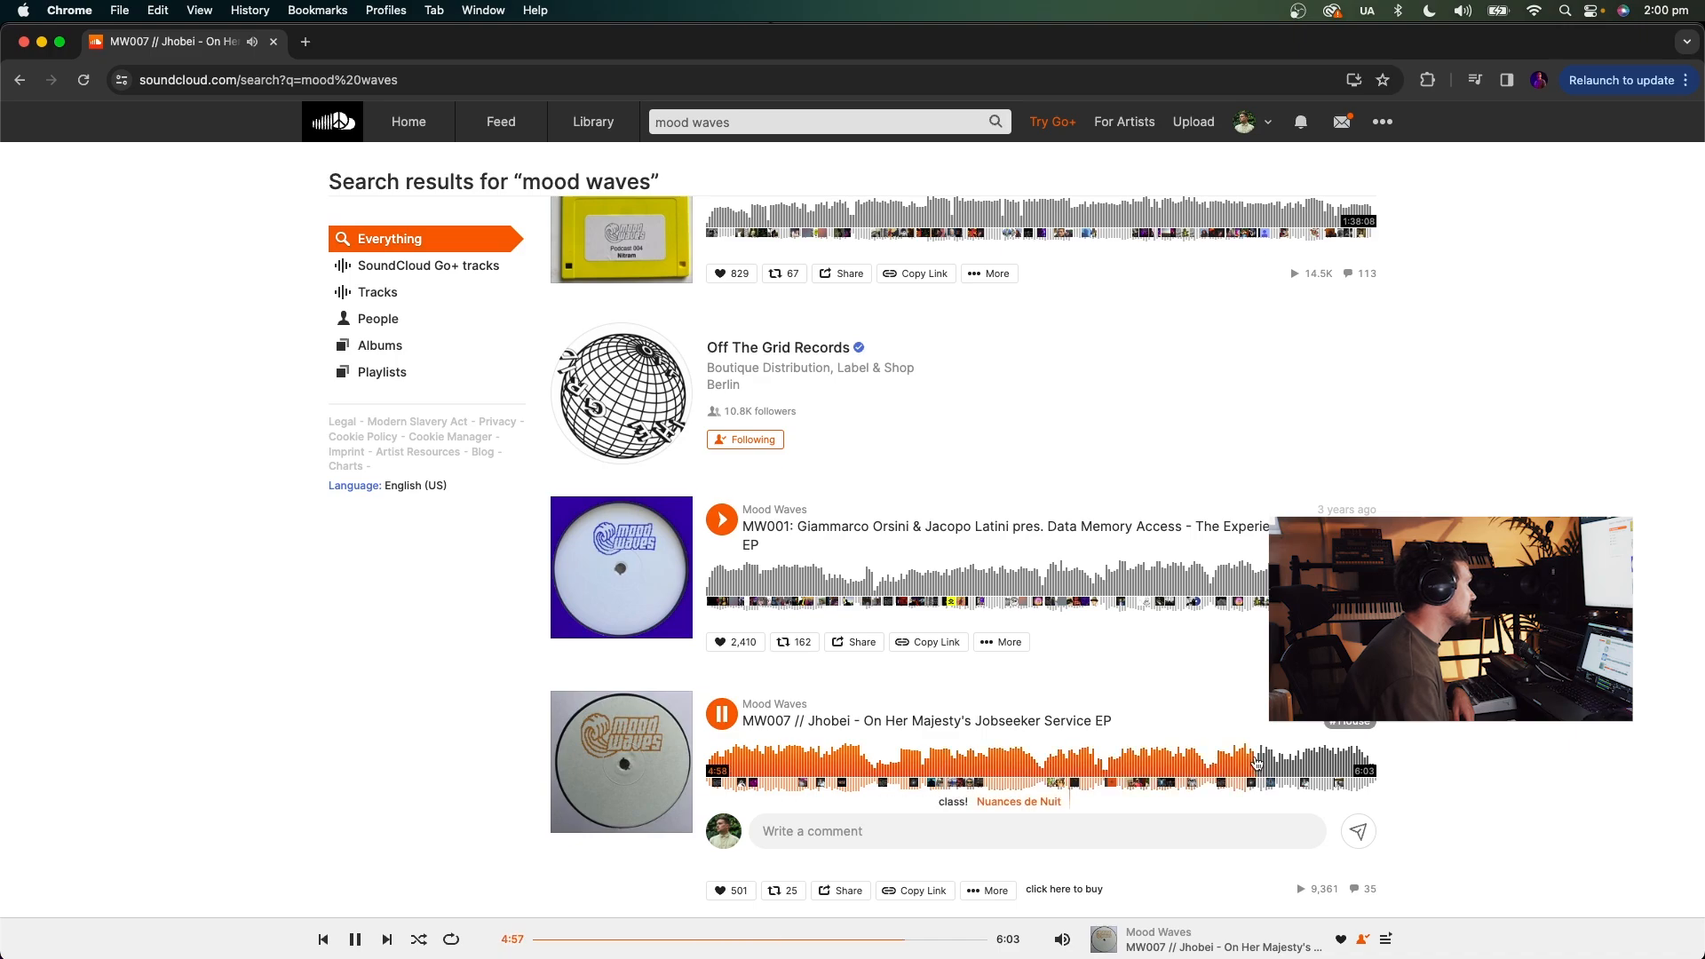
{"action": "left_click", "coordinate": [724, 717]}
{"action": "scroll", "coordinate": [719, 577], "scroll_direction": "up", "scroll_amount": 12}
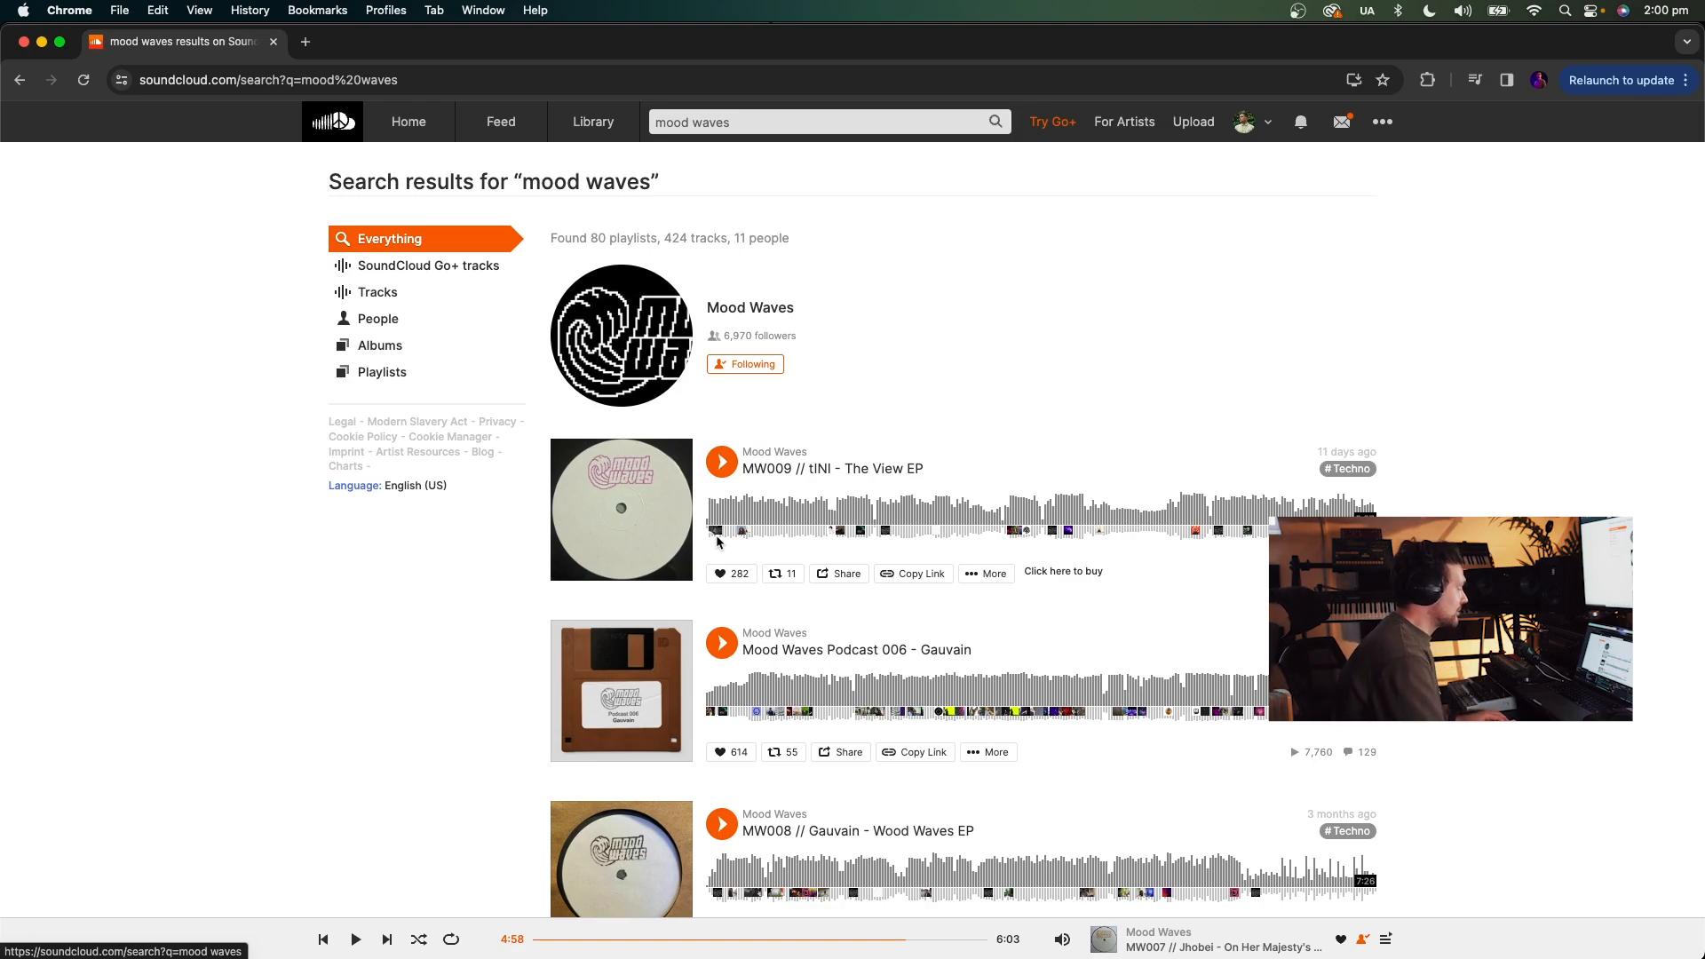
Switch back to Ableton Live and play the arrangement from the beginning.
{"action": "key", "text": "super+Tab"}
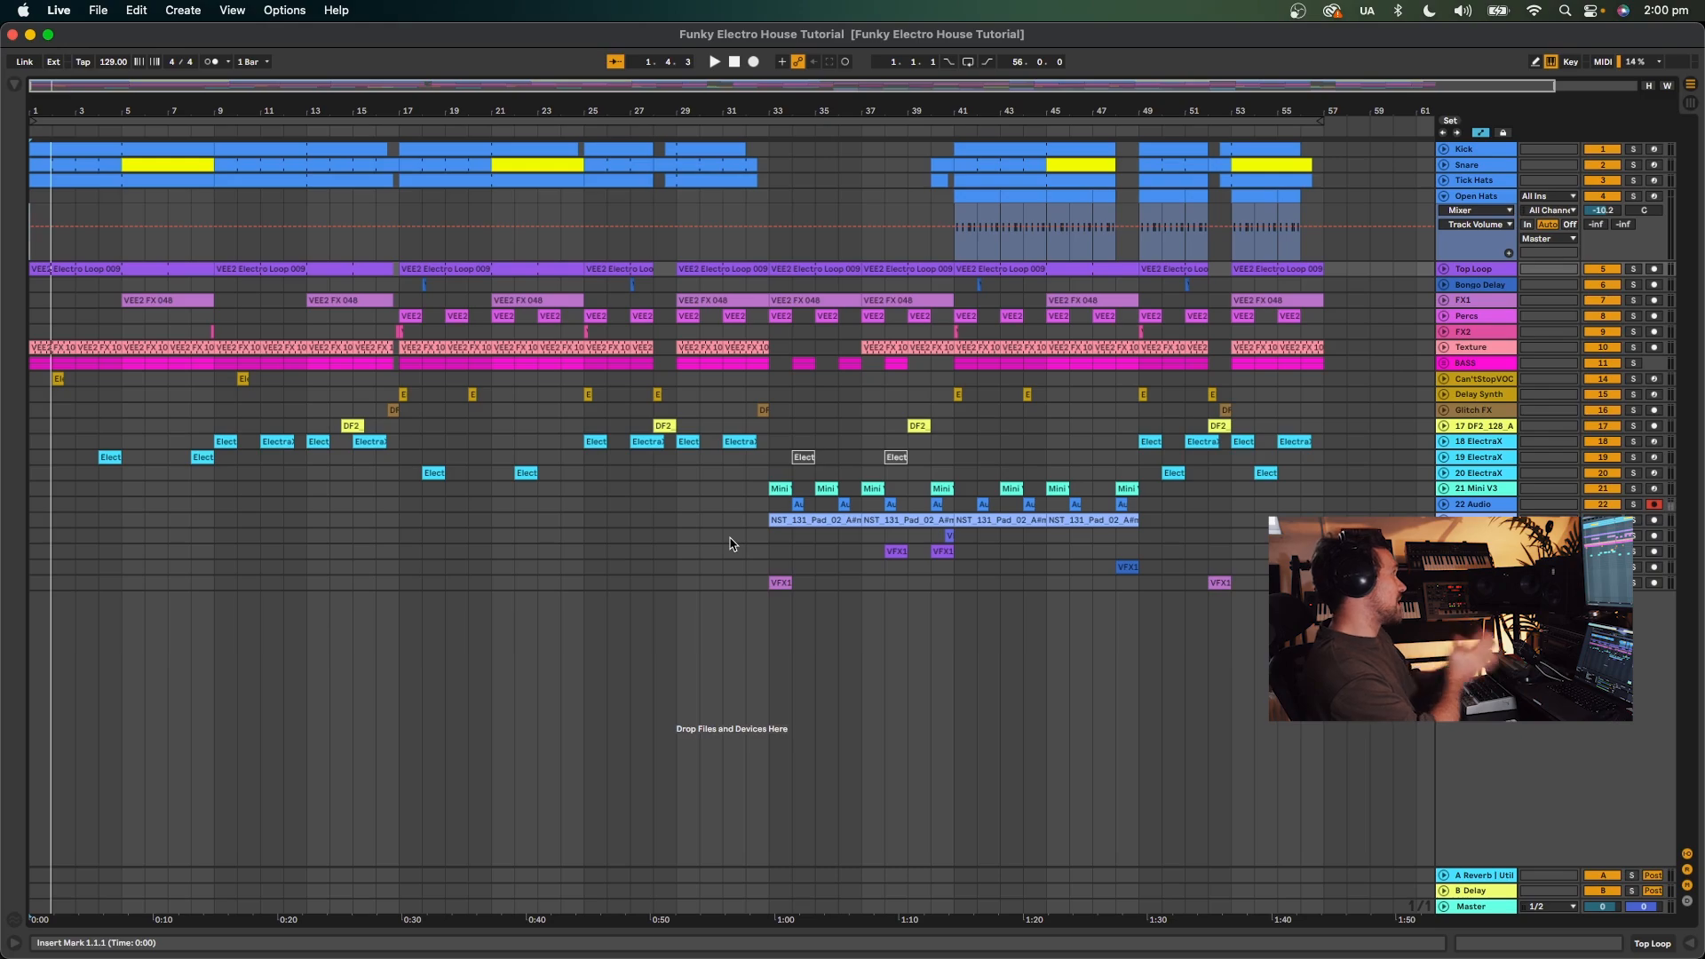
{"action": "left_click", "coordinate": [728, 65]}
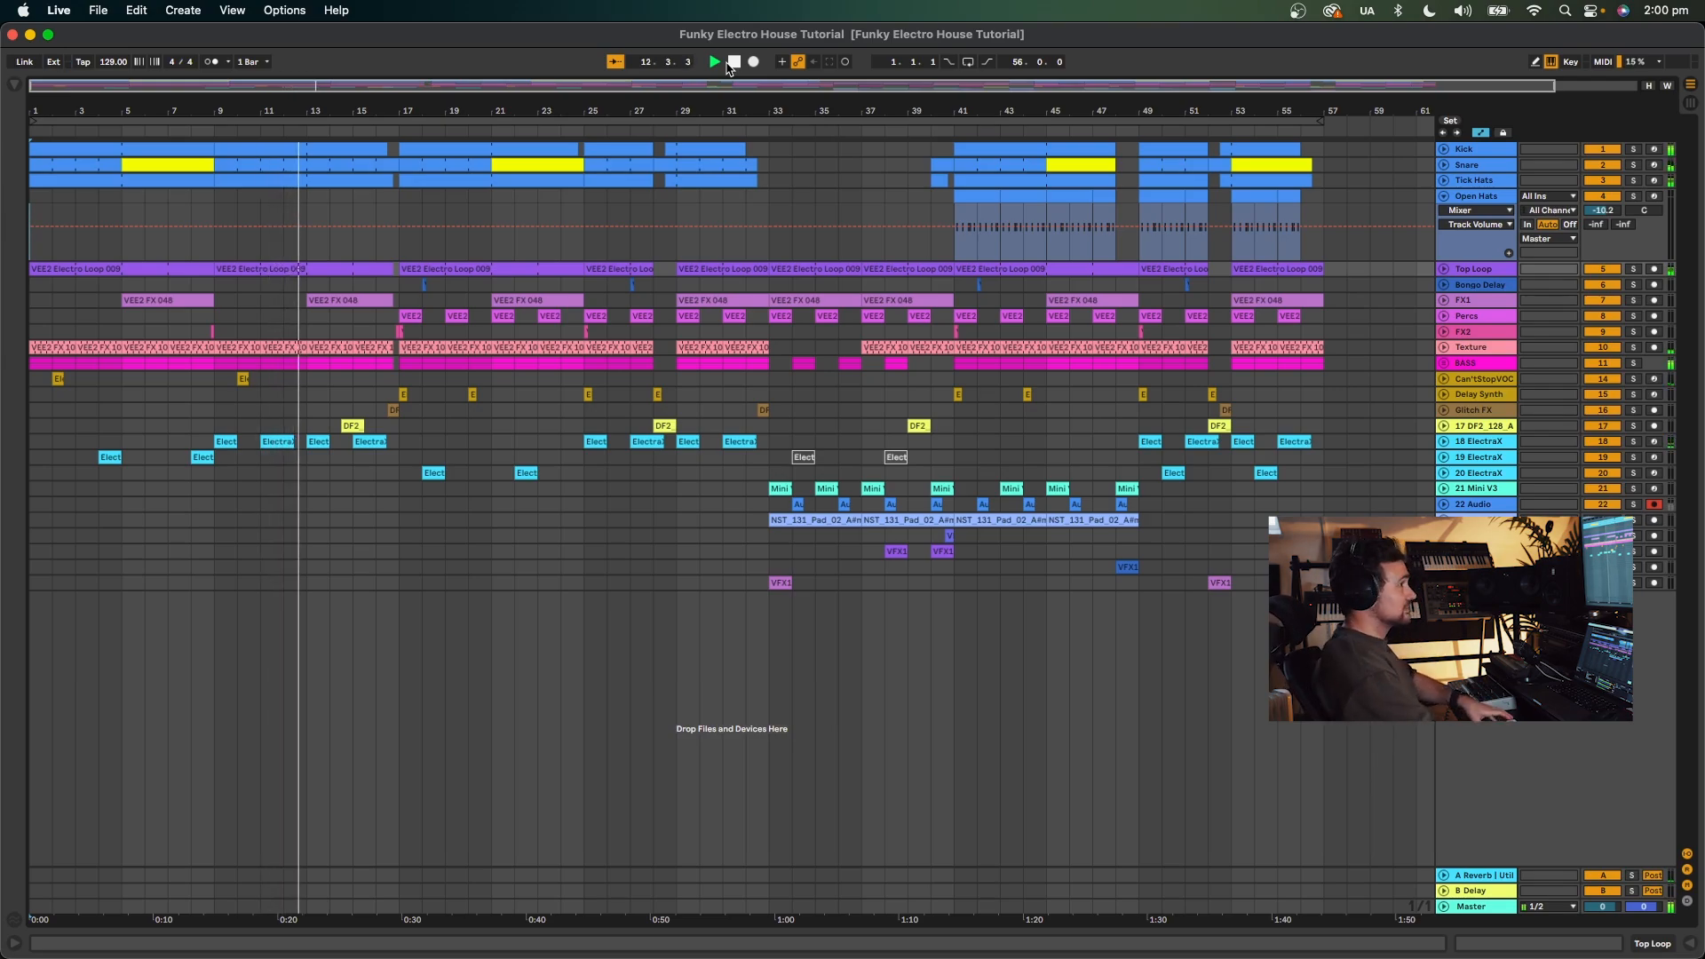
Unfold the 19 ElectraX, 17 DF2_128_A and 22 Audio tracks in turn to examine their clips within the arrangement.
{"action": "left_click", "coordinate": [1499, 460]}
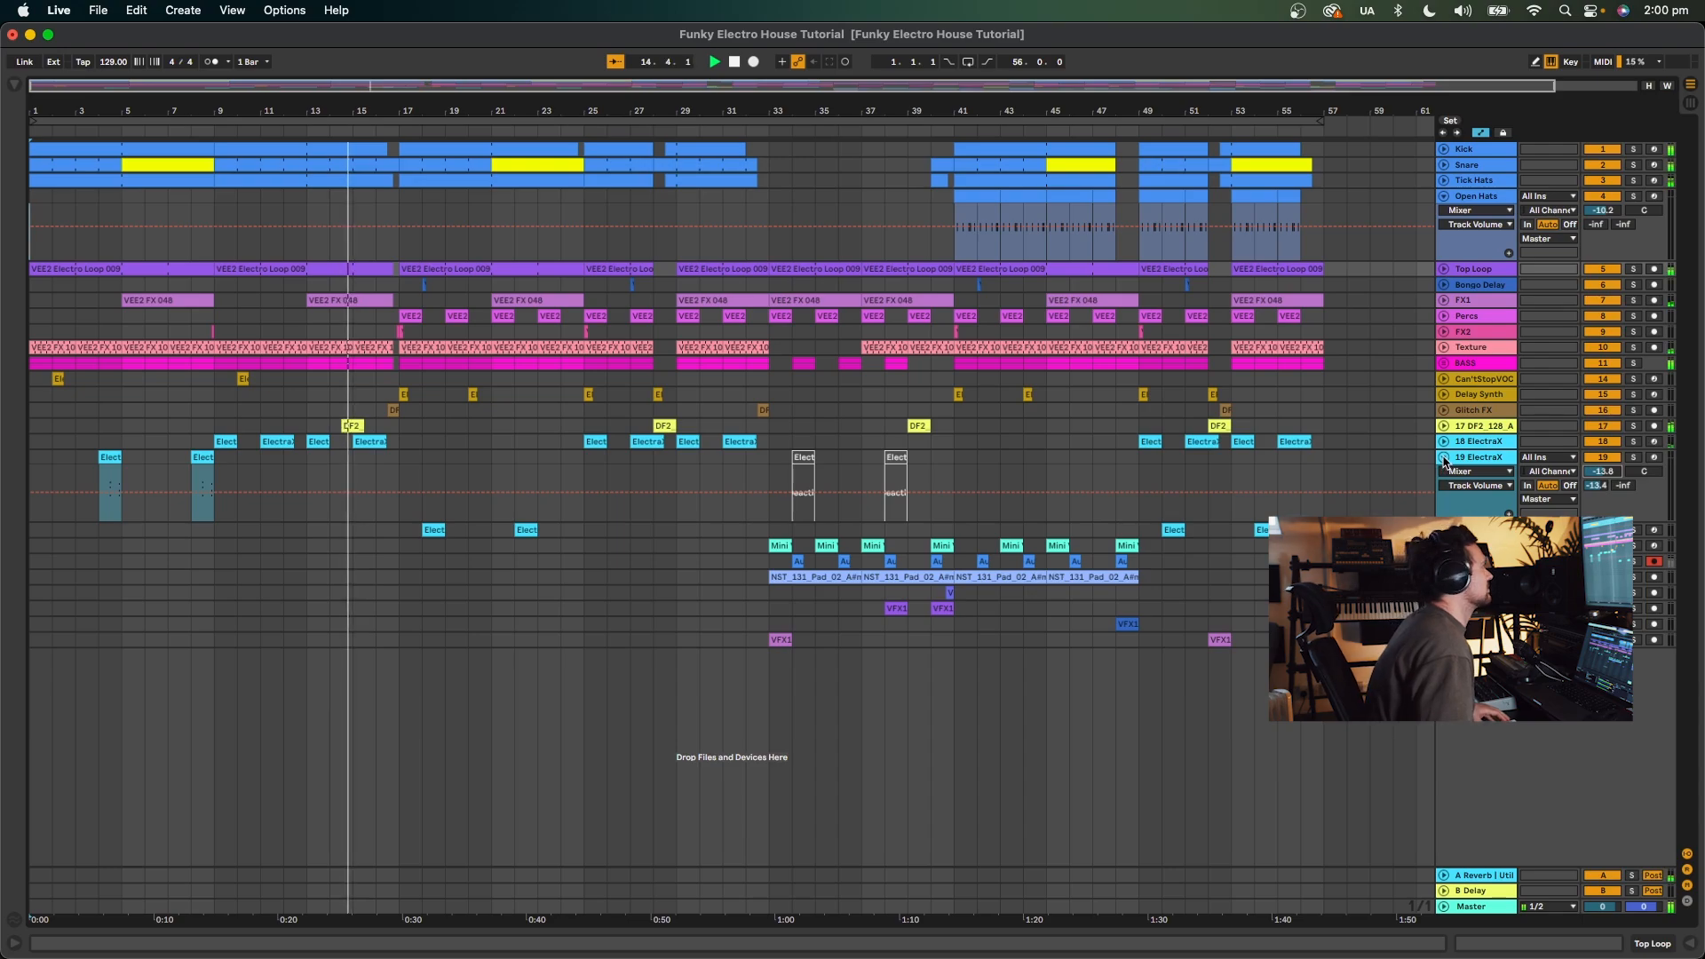
{"action": "left_click", "coordinate": [1445, 458]}
{"action": "left_click", "coordinate": [1445, 426]}
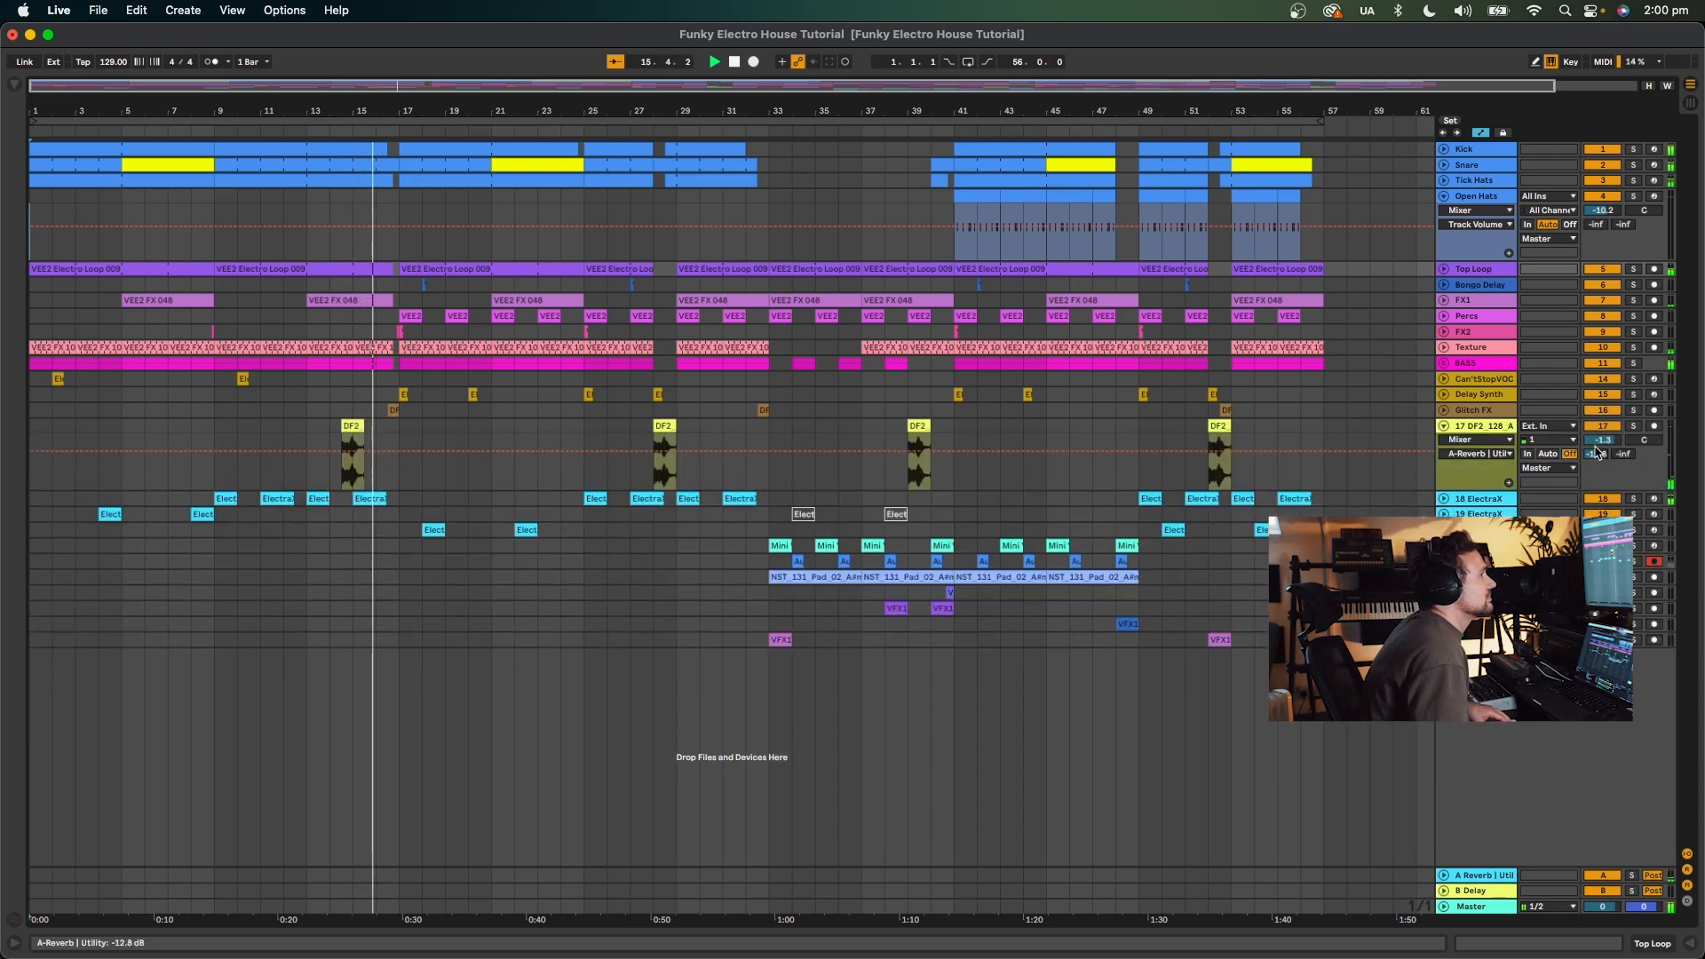
{"action": "left_click", "coordinate": [1443, 427]}
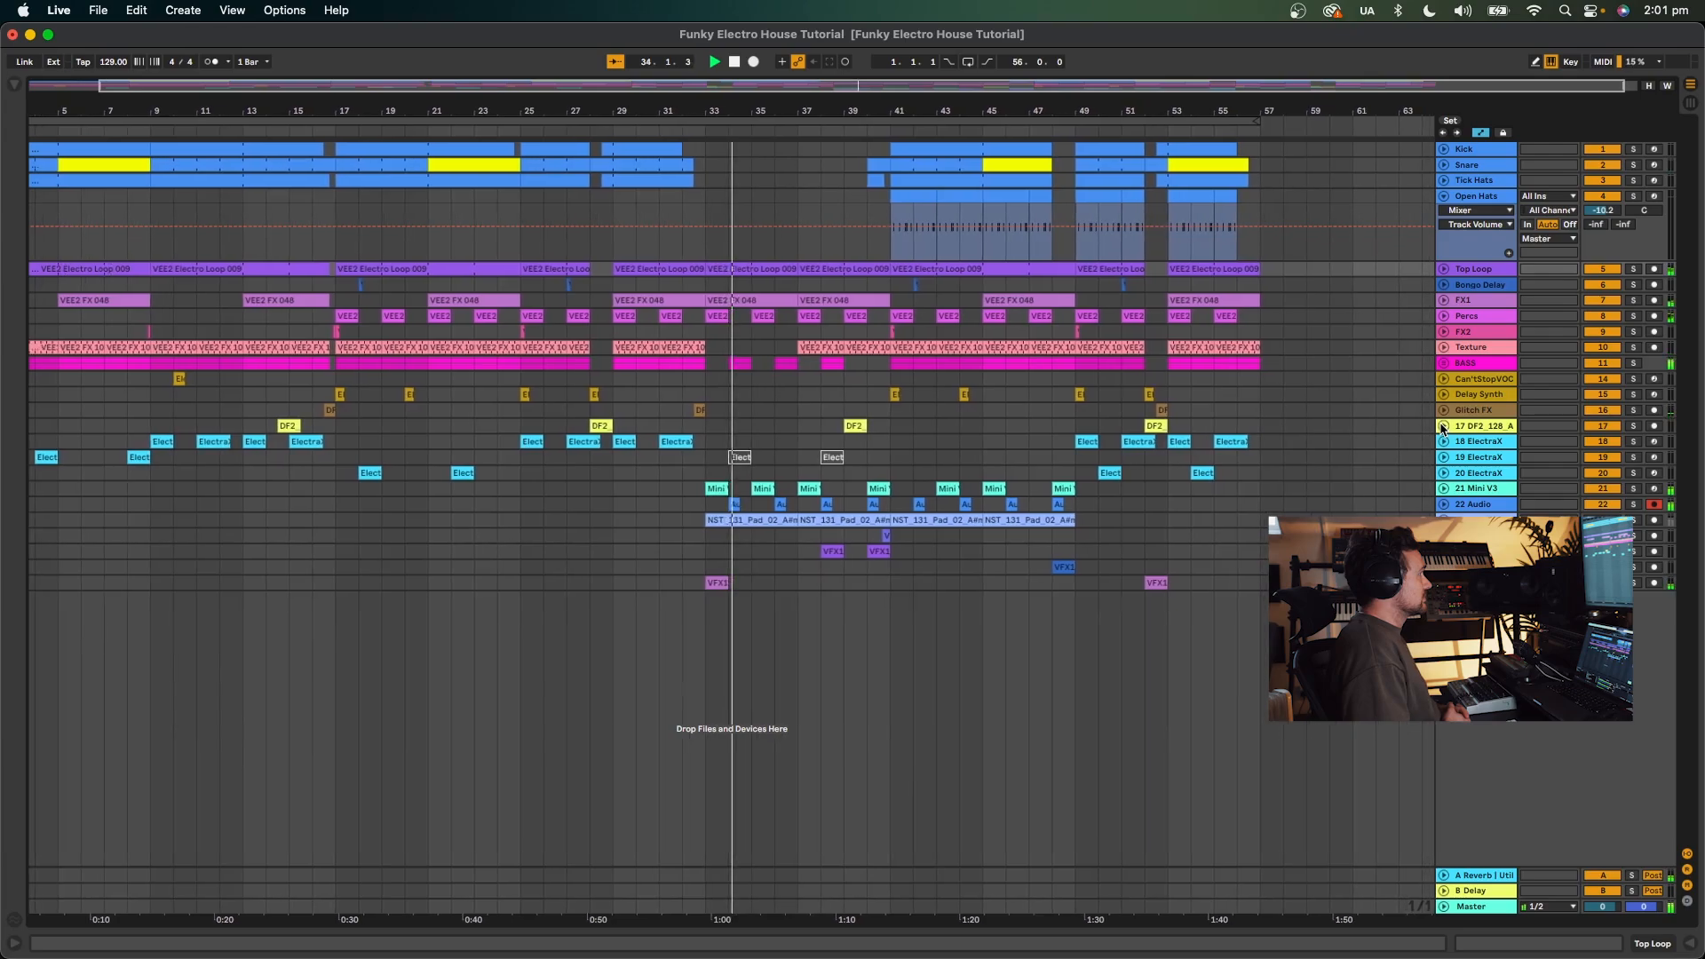
{"action": "left_click", "coordinate": [1445, 505]}
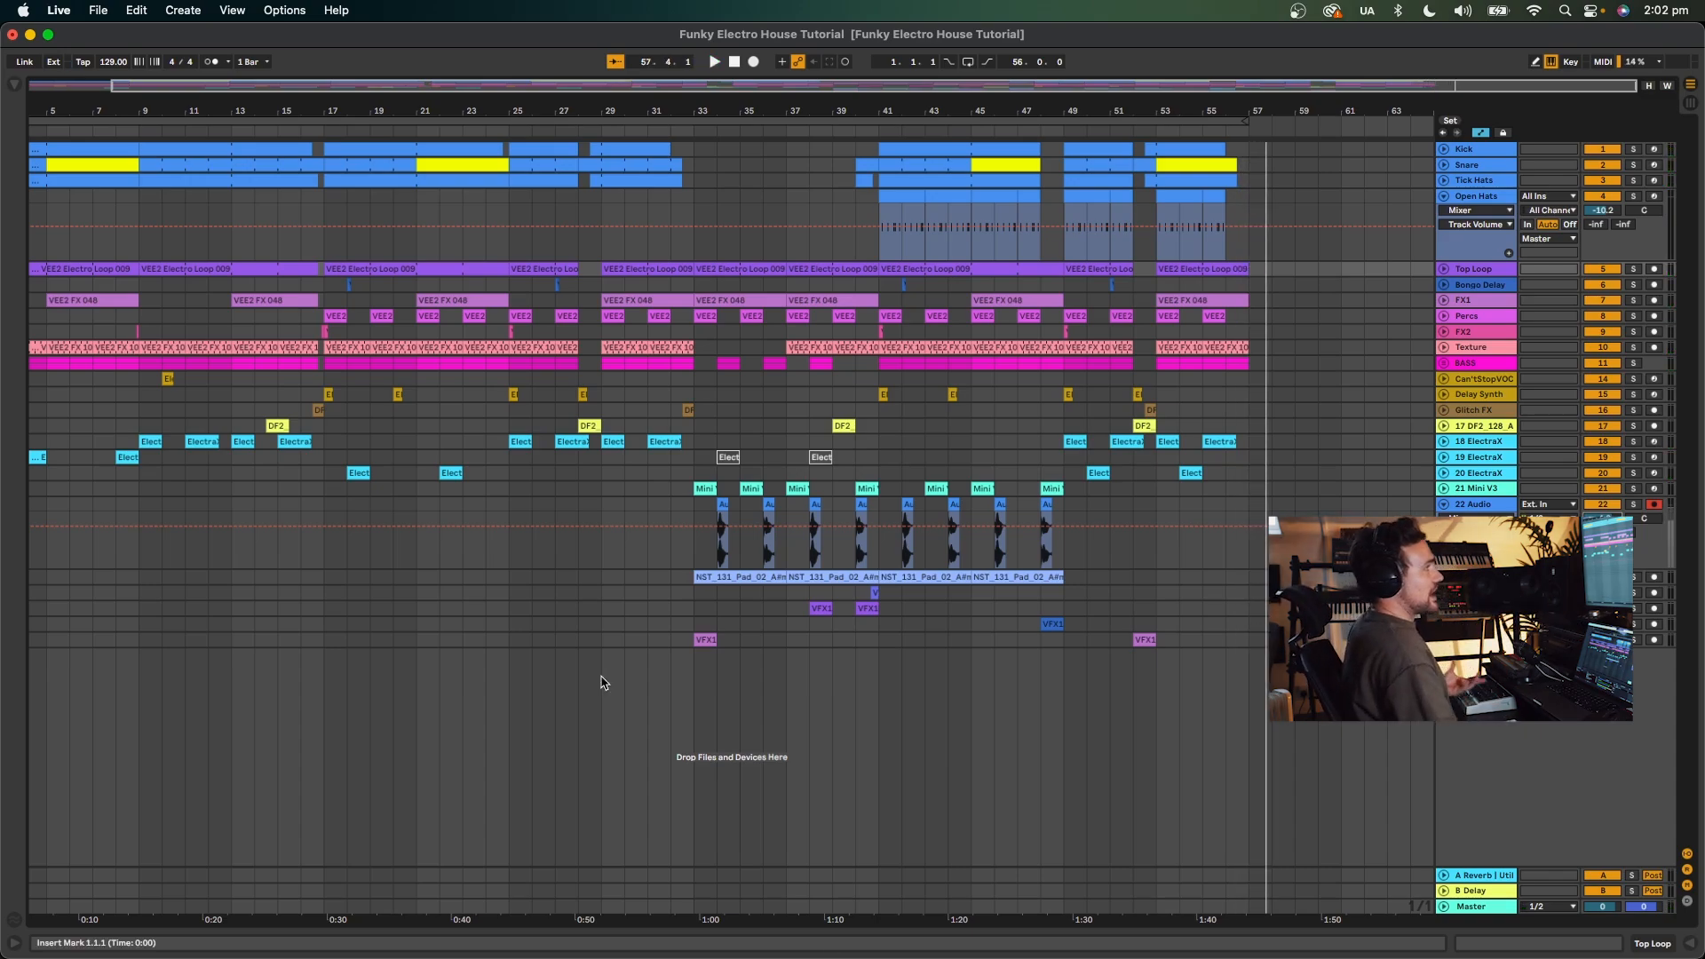
{"action": "left_click_drag", "start_coordinate": [551, 118], "coordinate": [597, 116]}
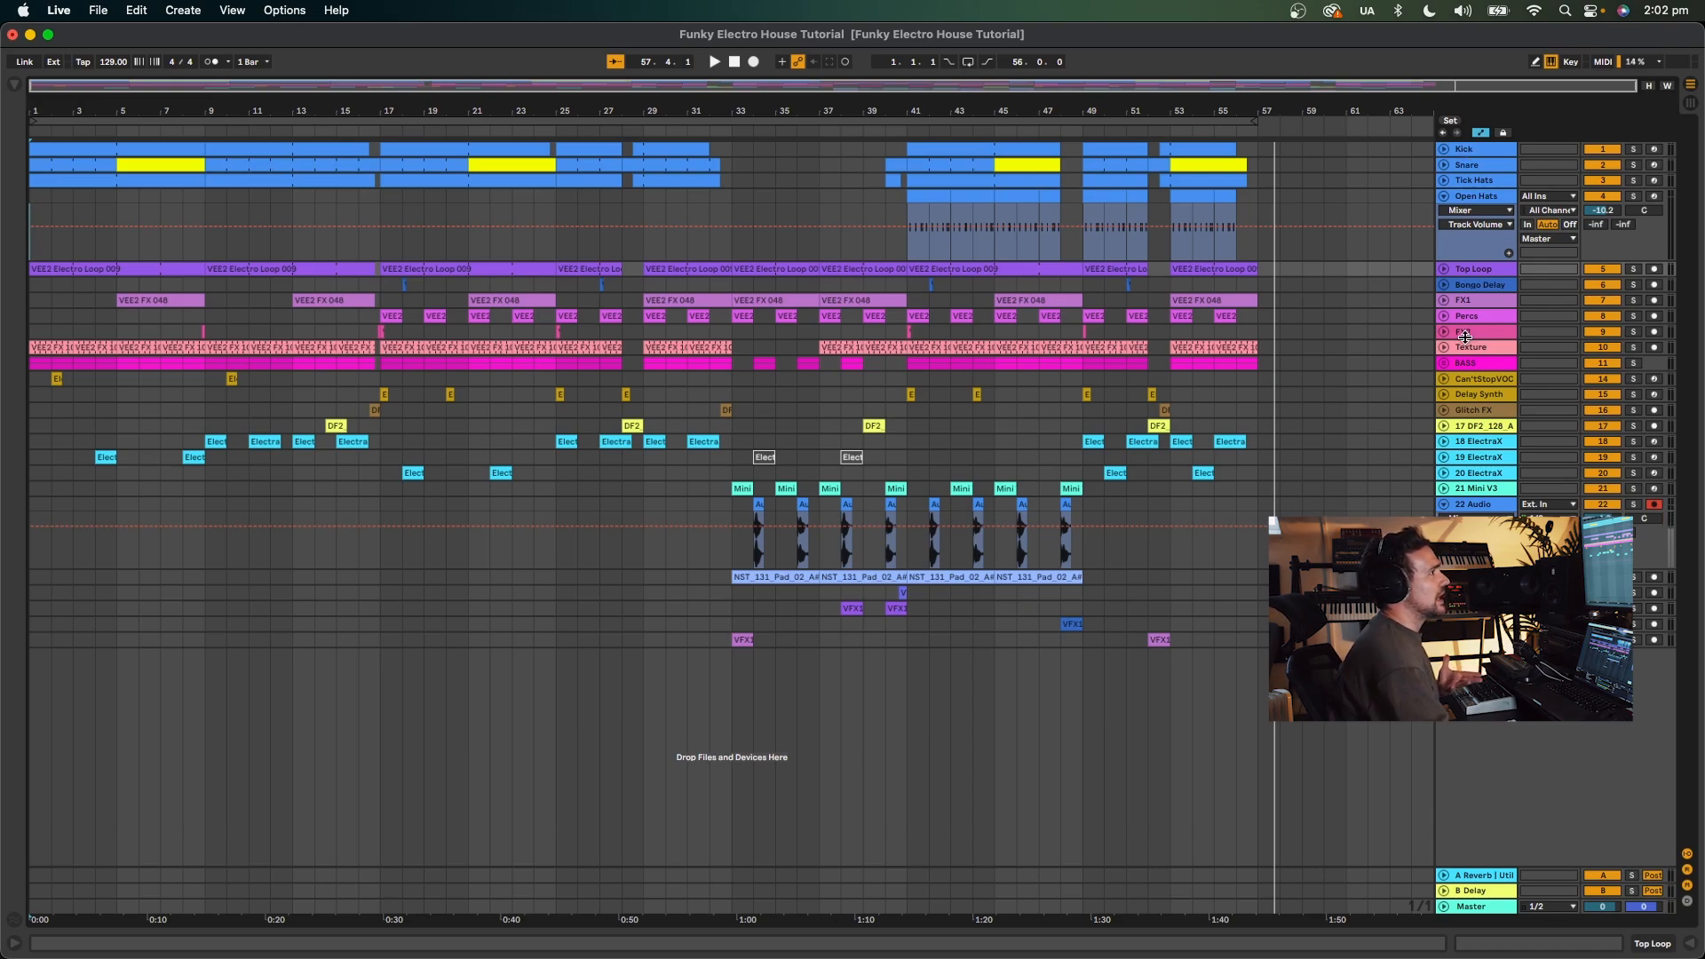
Play the soloed 22 Audio track from its first two clips, around bars 34 and 36.
{"action": "left_click", "coordinate": [758, 504]}
{"action": "key", "text": "space"}
{"action": "left_click", "coordinate": [803, 503]}
{"action": "key", "text": "space"}
{"action": "key", "text": "space"}
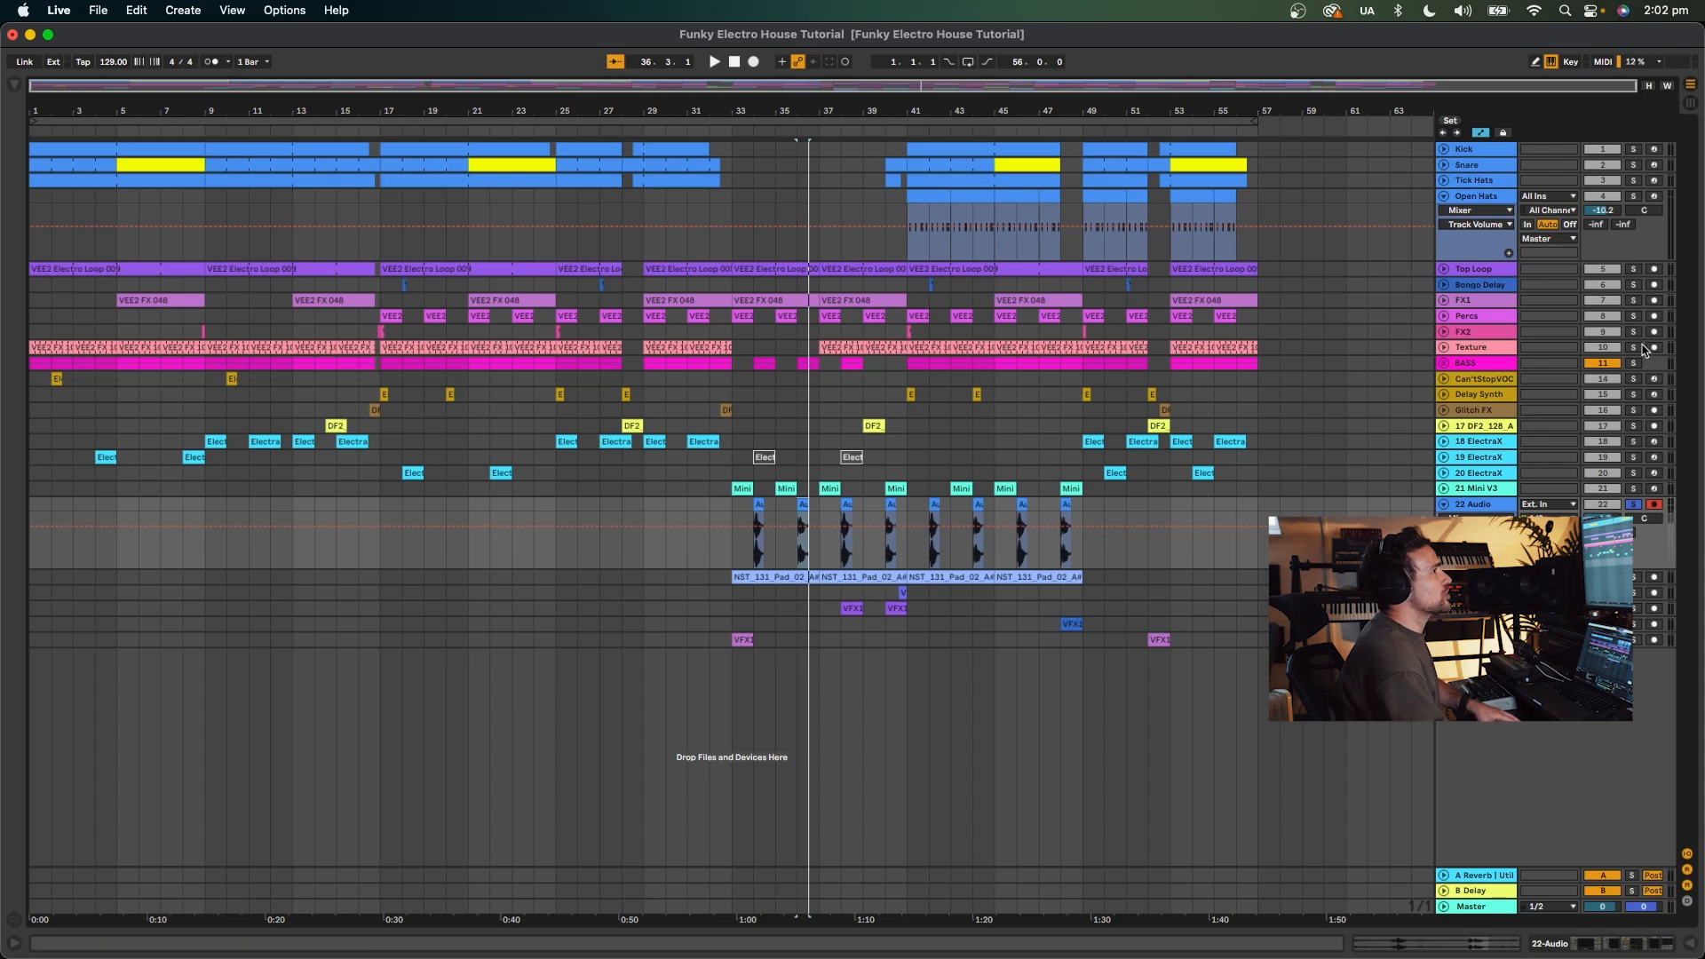
Audition the Texture and BASS tracks soloed in turn, playing the bass from bar 41, and unfold the BASS group.
{"action": "key", "text": "space"}
{"action": "left_click", "coordinate": [1100, 346]}
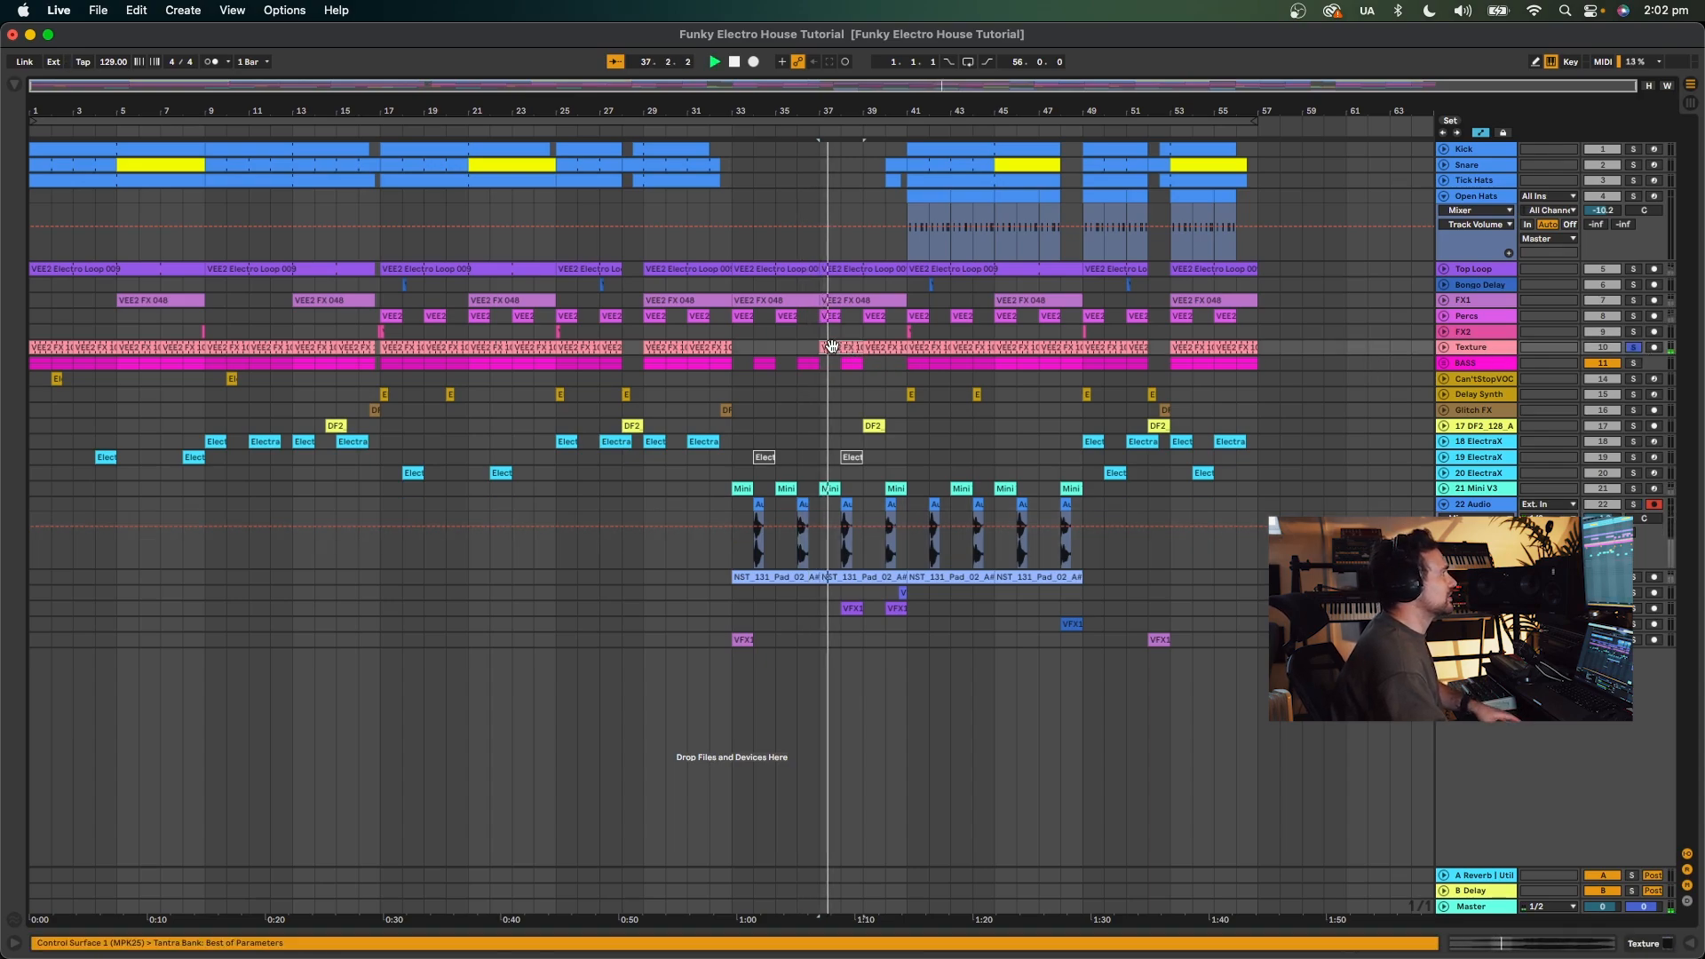
{"action": "left_click", "coordinate": [915, 363]}
{"action": "key", "text": "space"}
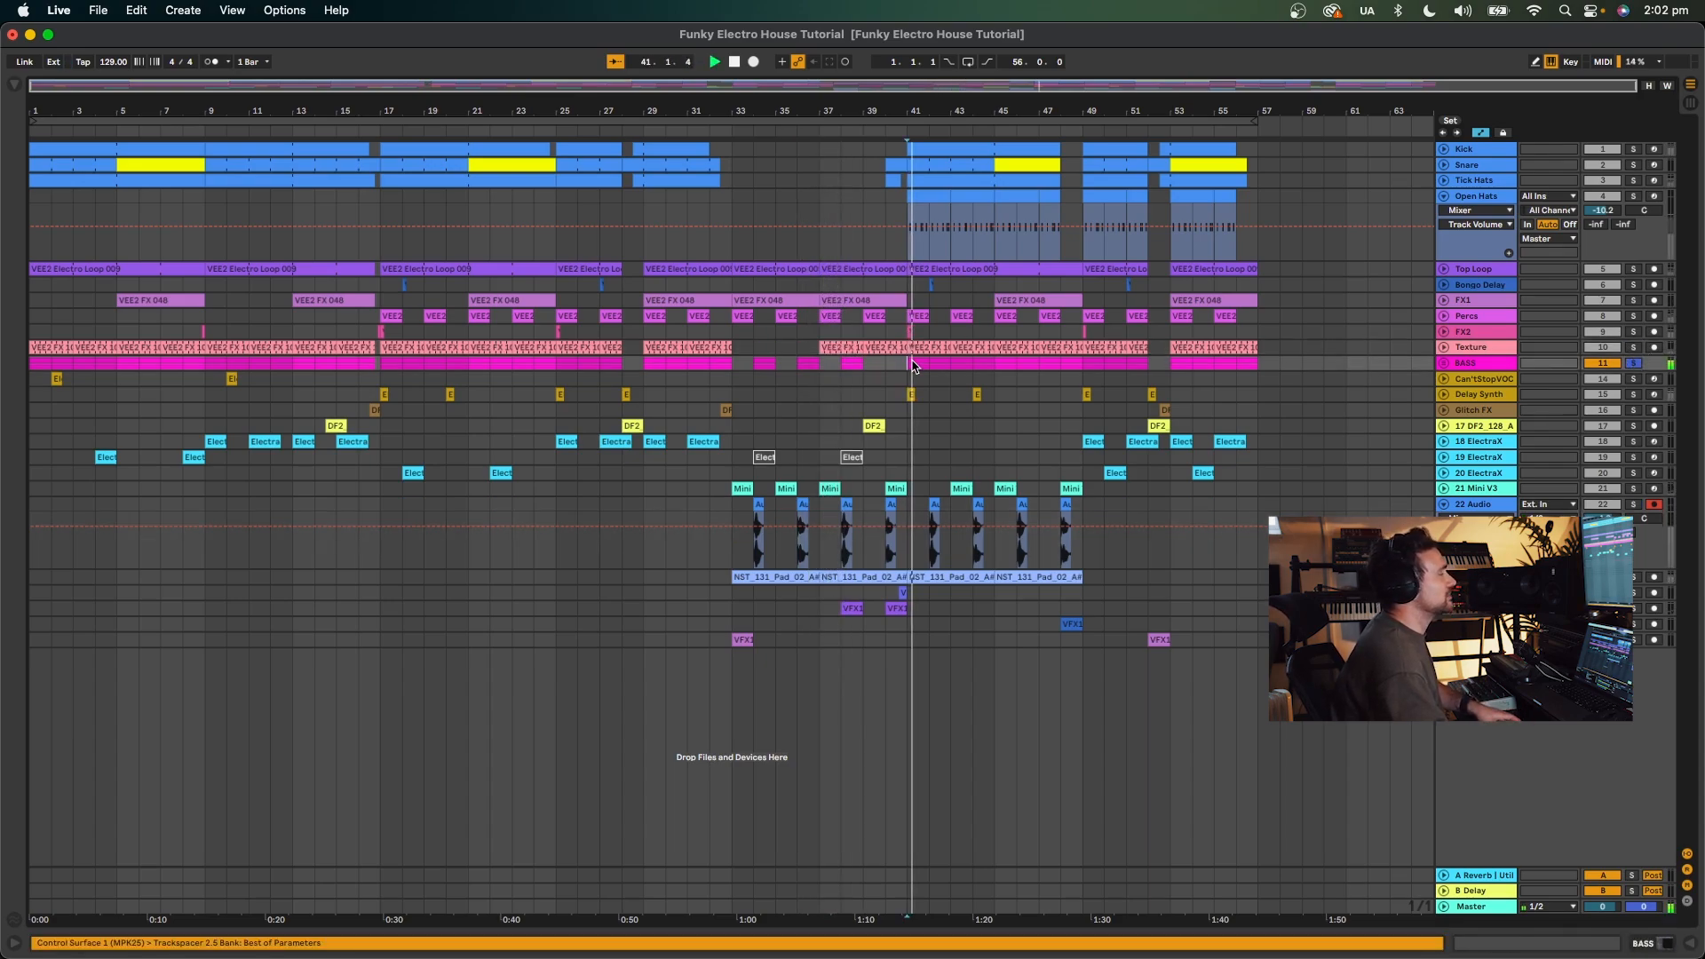
{"action": "left_click", "coordinate": [1445, 364]}
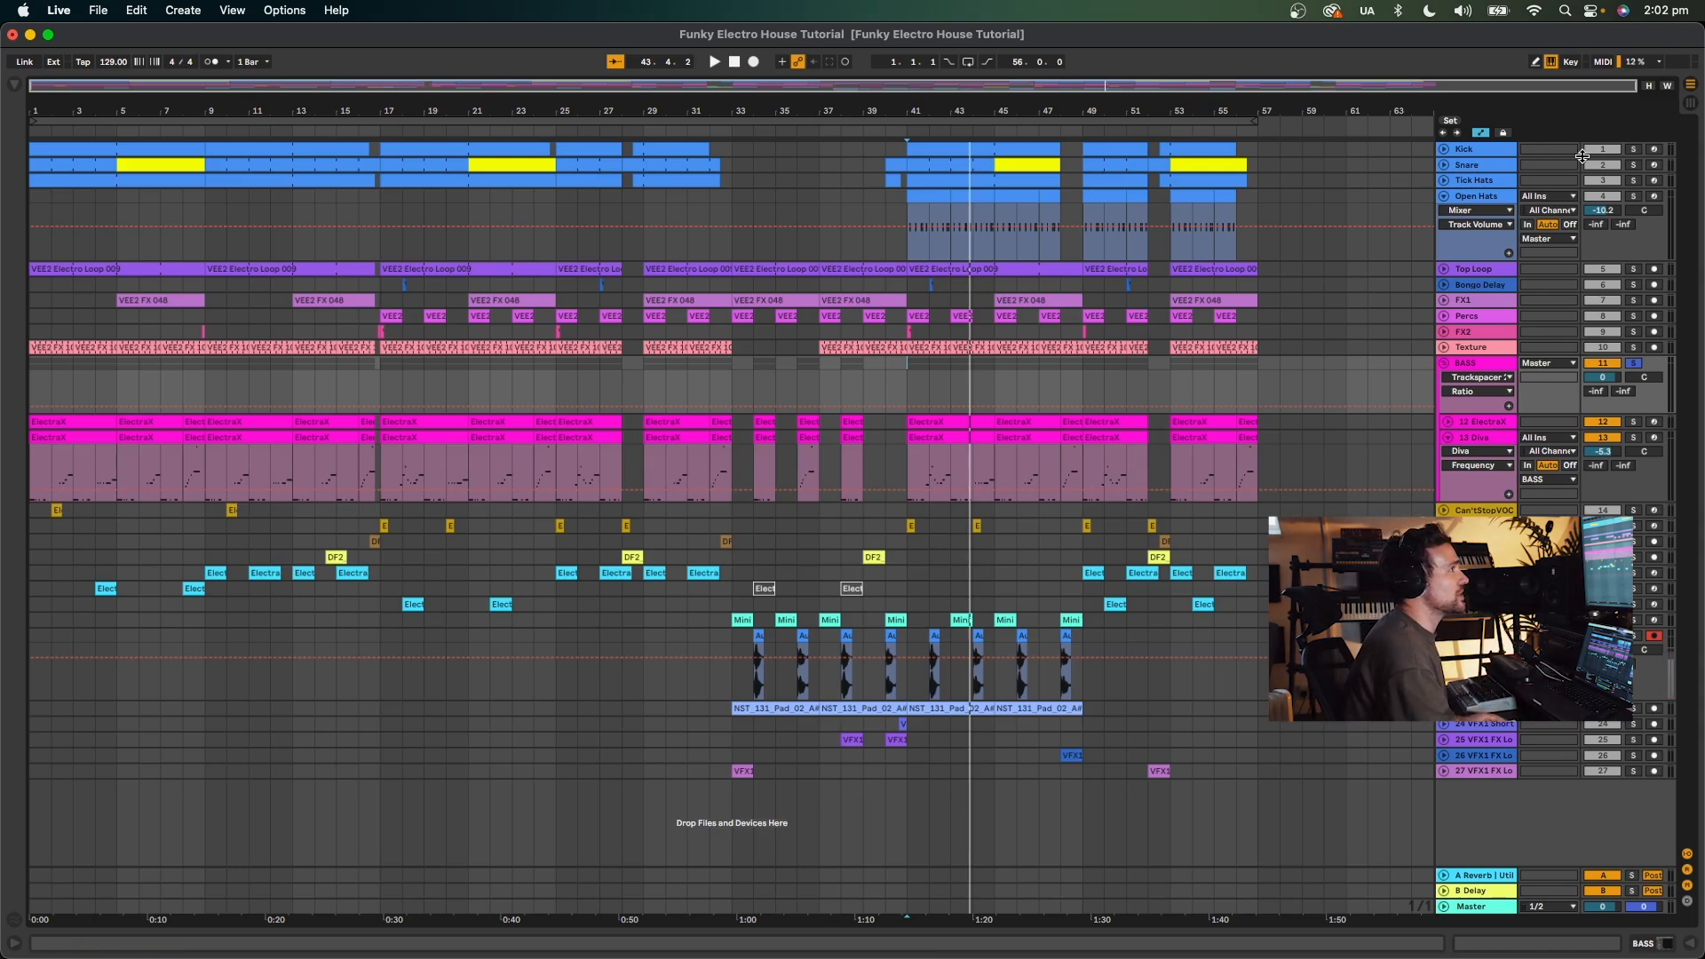
Solo the drum and percussion tracks and move the Percs track directly above FX1.
{"action": "left_click", "coordinate": [1626, 155]}
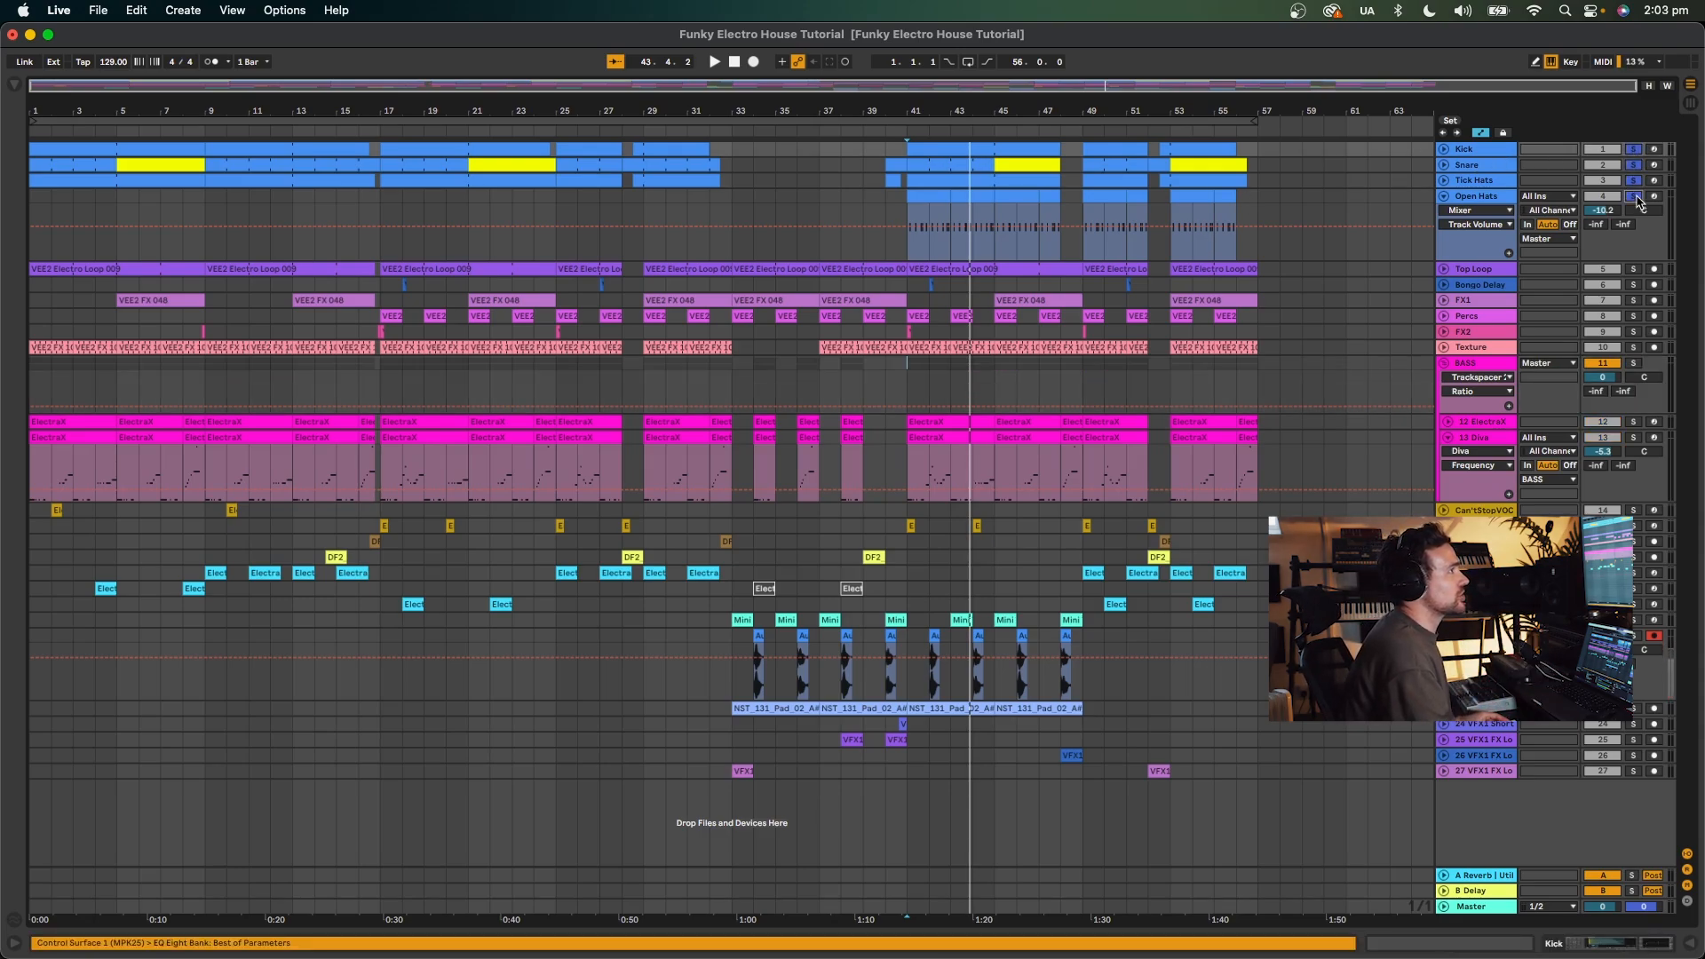
{"action": "left_click", "coordinate": [1633, 286]}
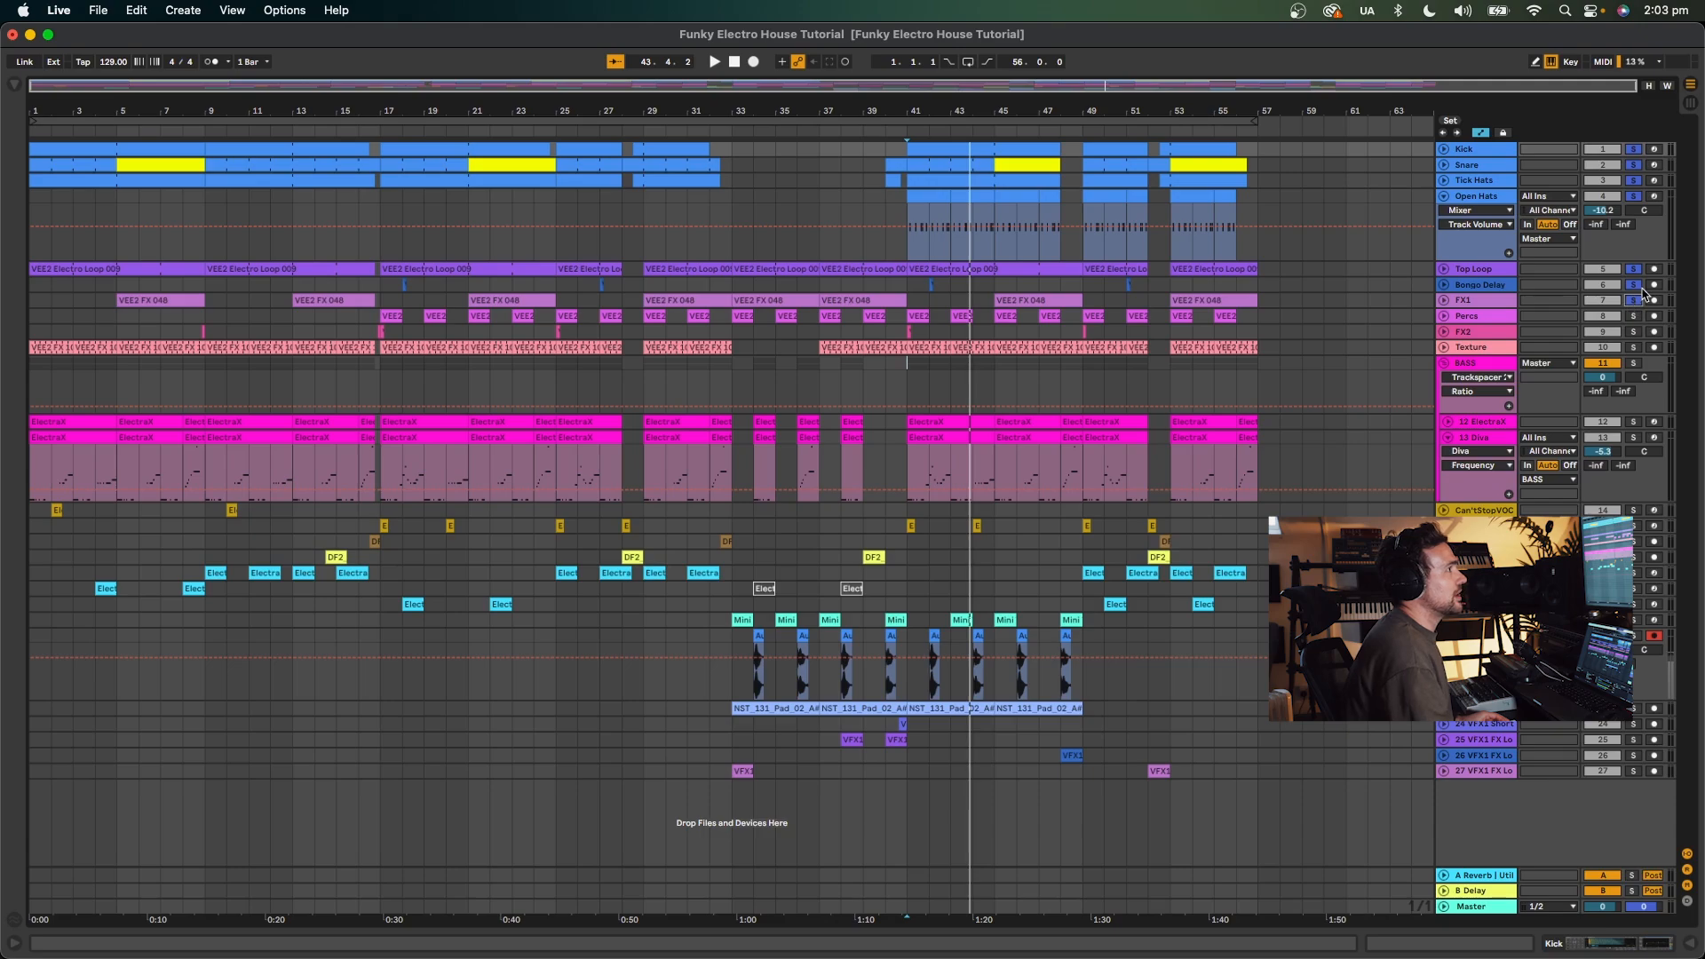
{"action": "left_click_drag", "start_coordinate": [1461, 317], "coordinate": [1466, 298]}
Group the tracks from Kick through Percs and name the group DRUMS.
{"action": "left_click", "coordinate": [1479, 151]}
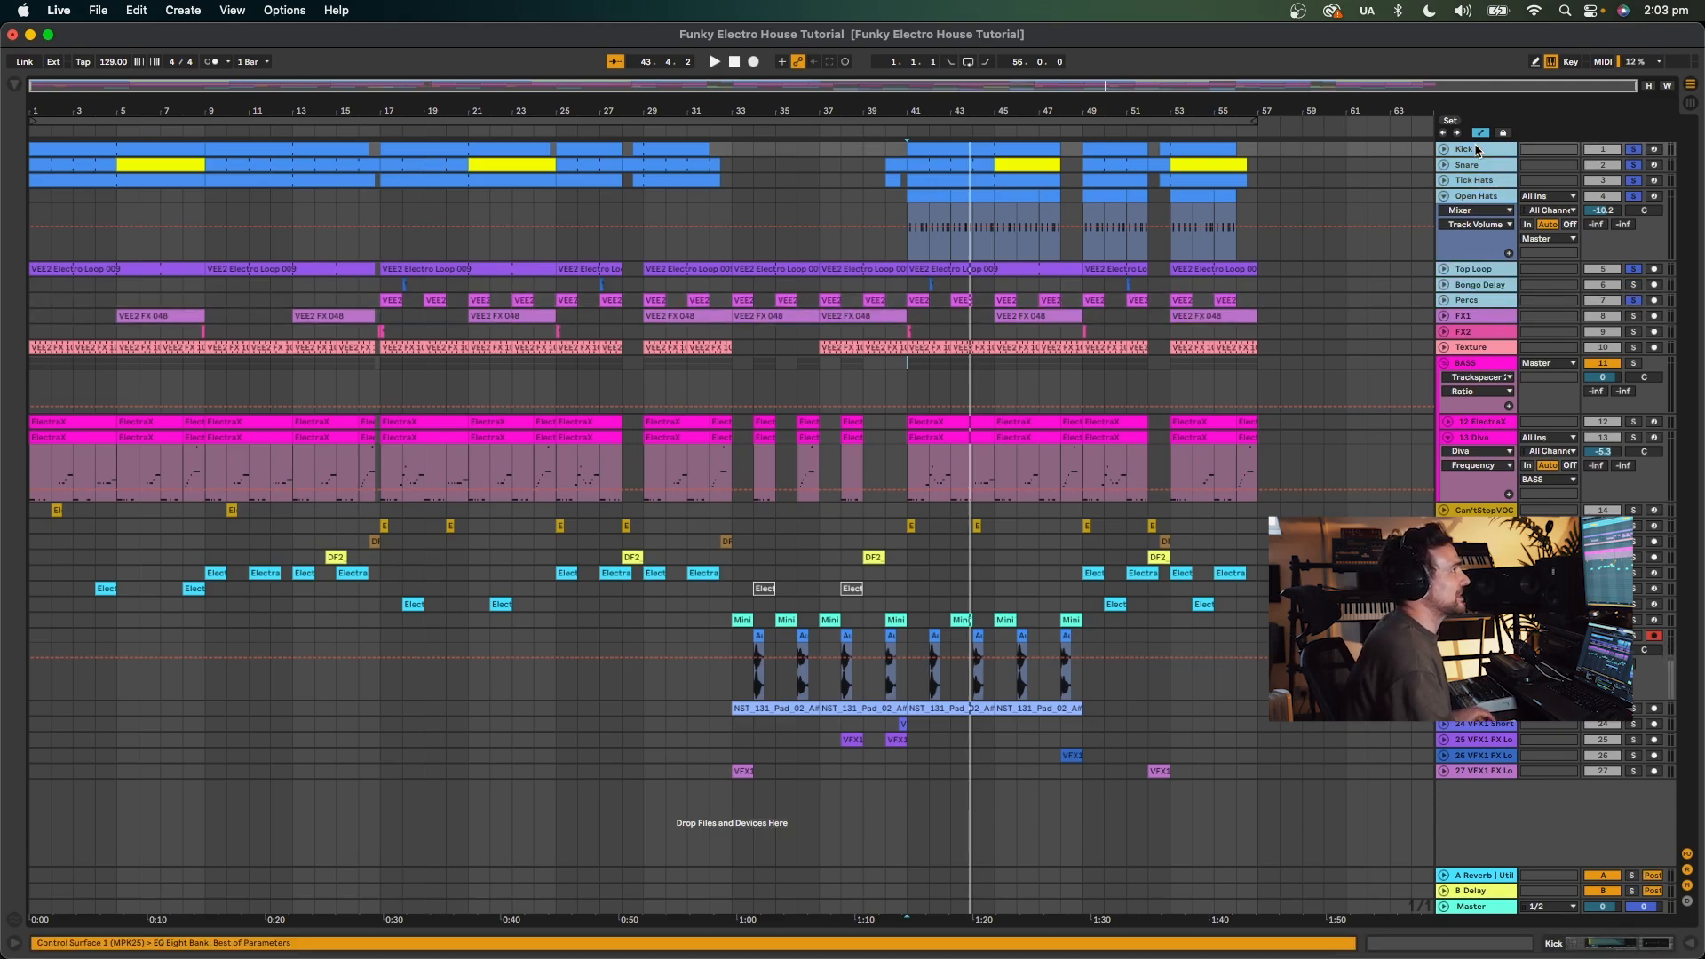
{"action": "right_click", "coordinate": [1470, 153]}
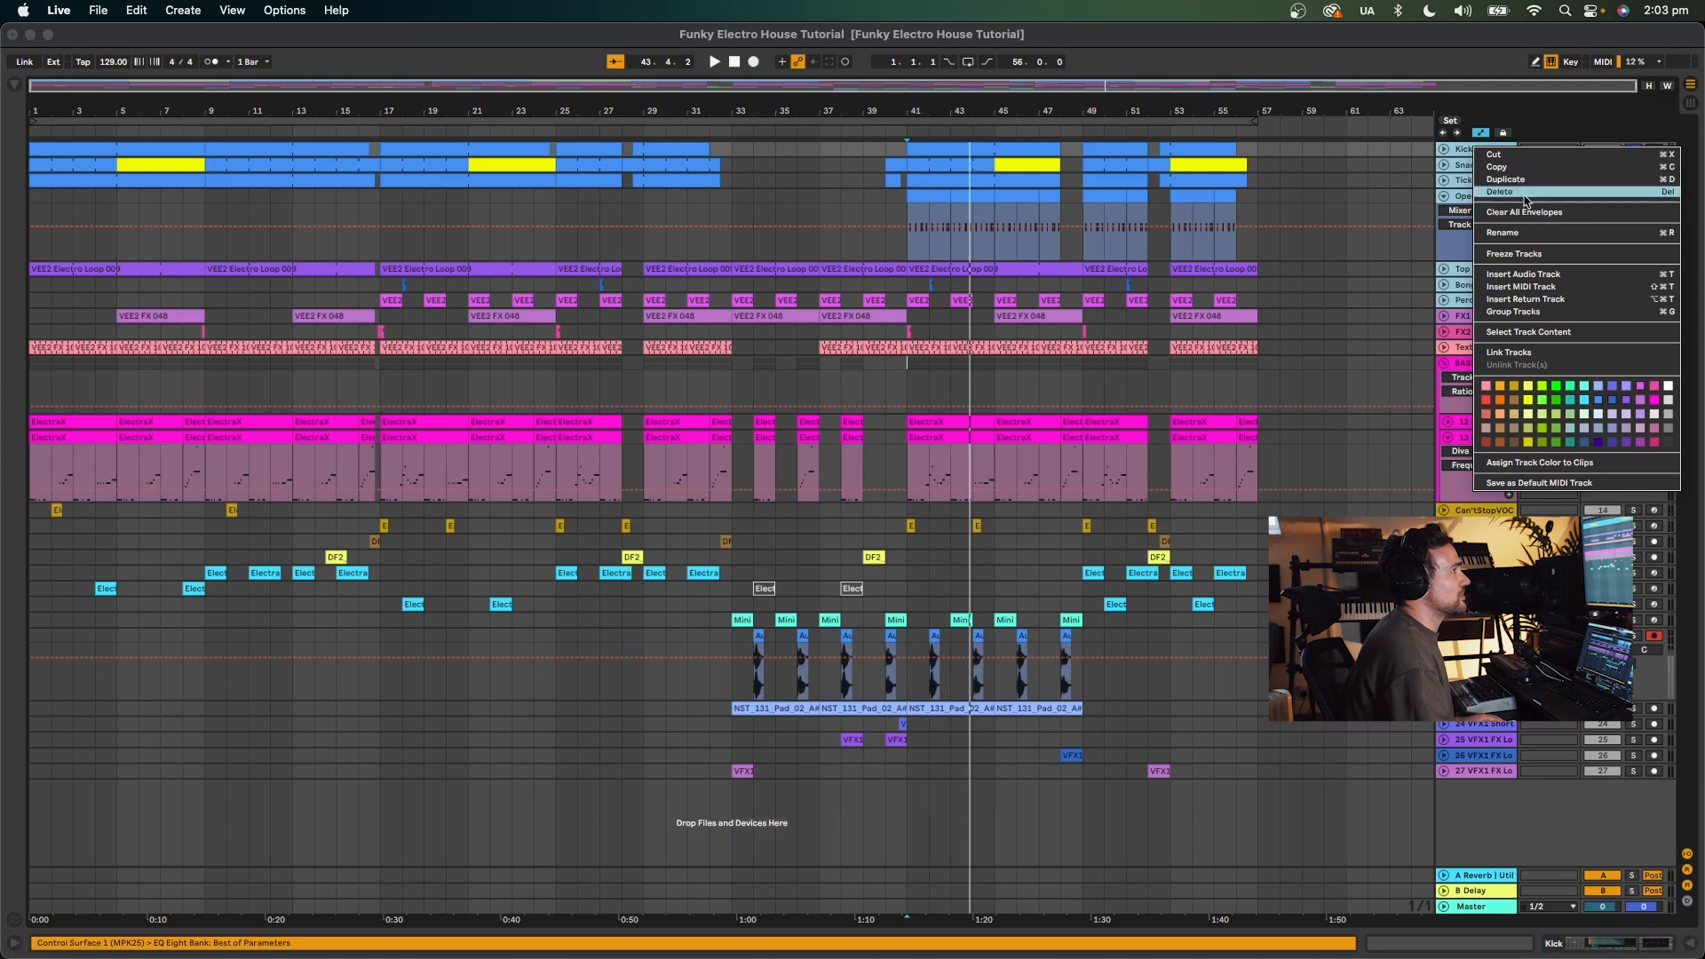
{"action": "left_click", "coordinate": [1517, 311]}
{"action": "key", "text": "super+r"}
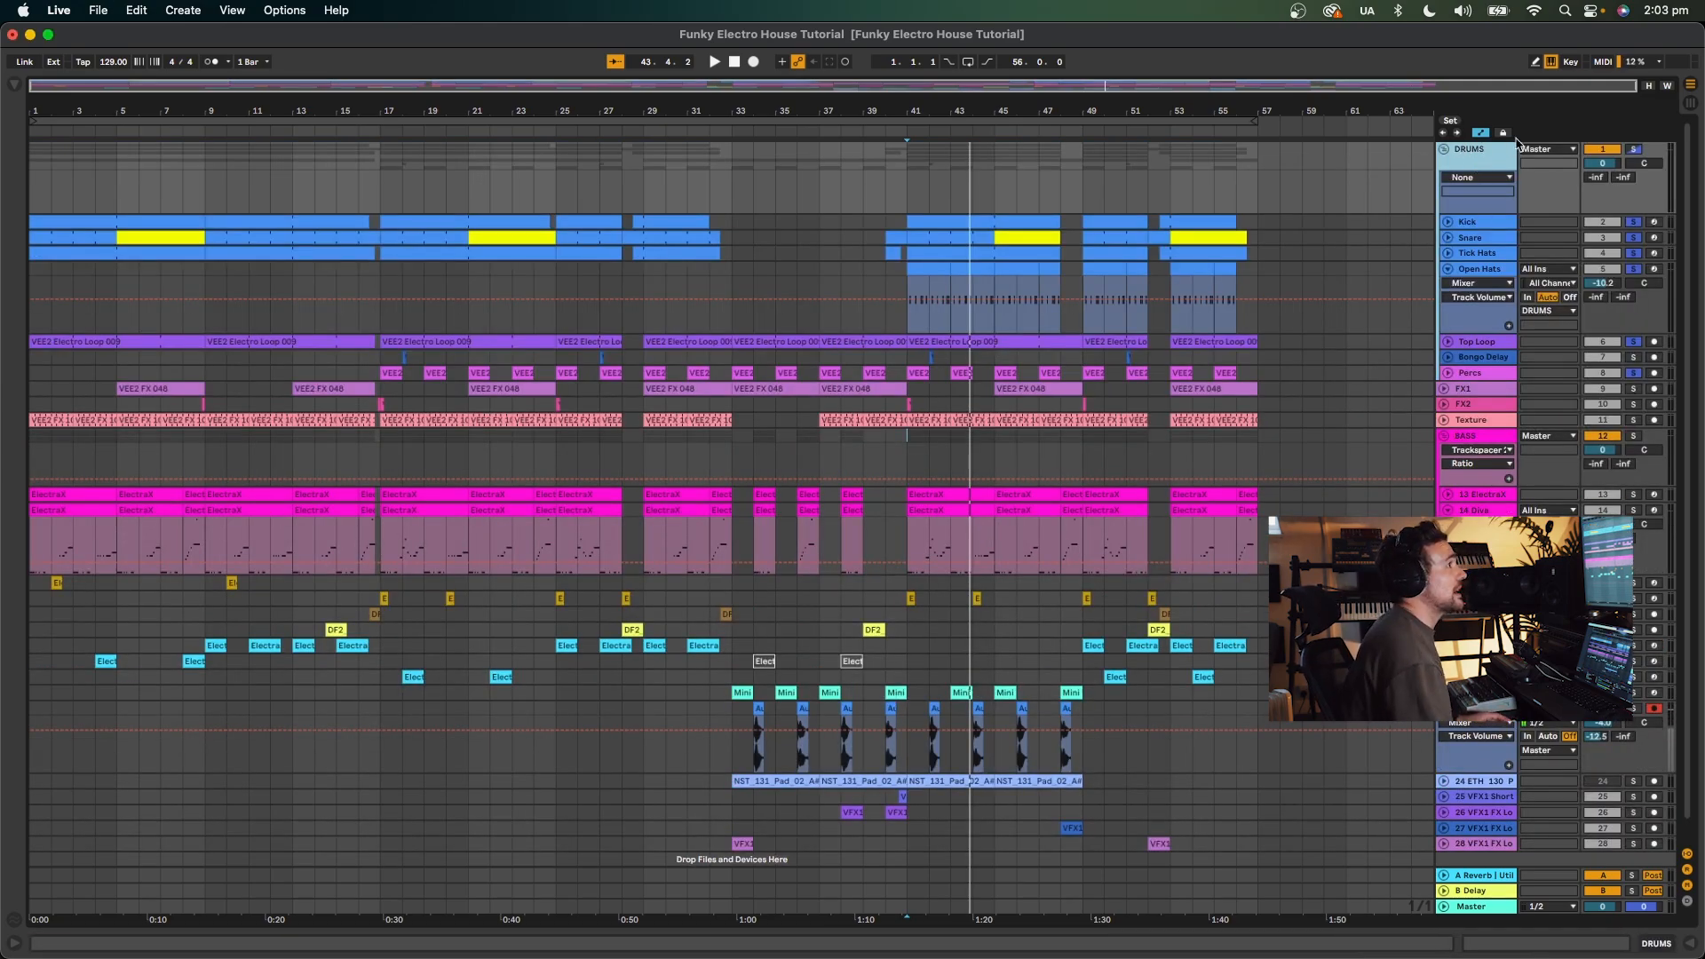
Solo the DRUMS group as a whole and play it from bar 41.
{"action": "left_click", "coordinate": [1633, 150]}
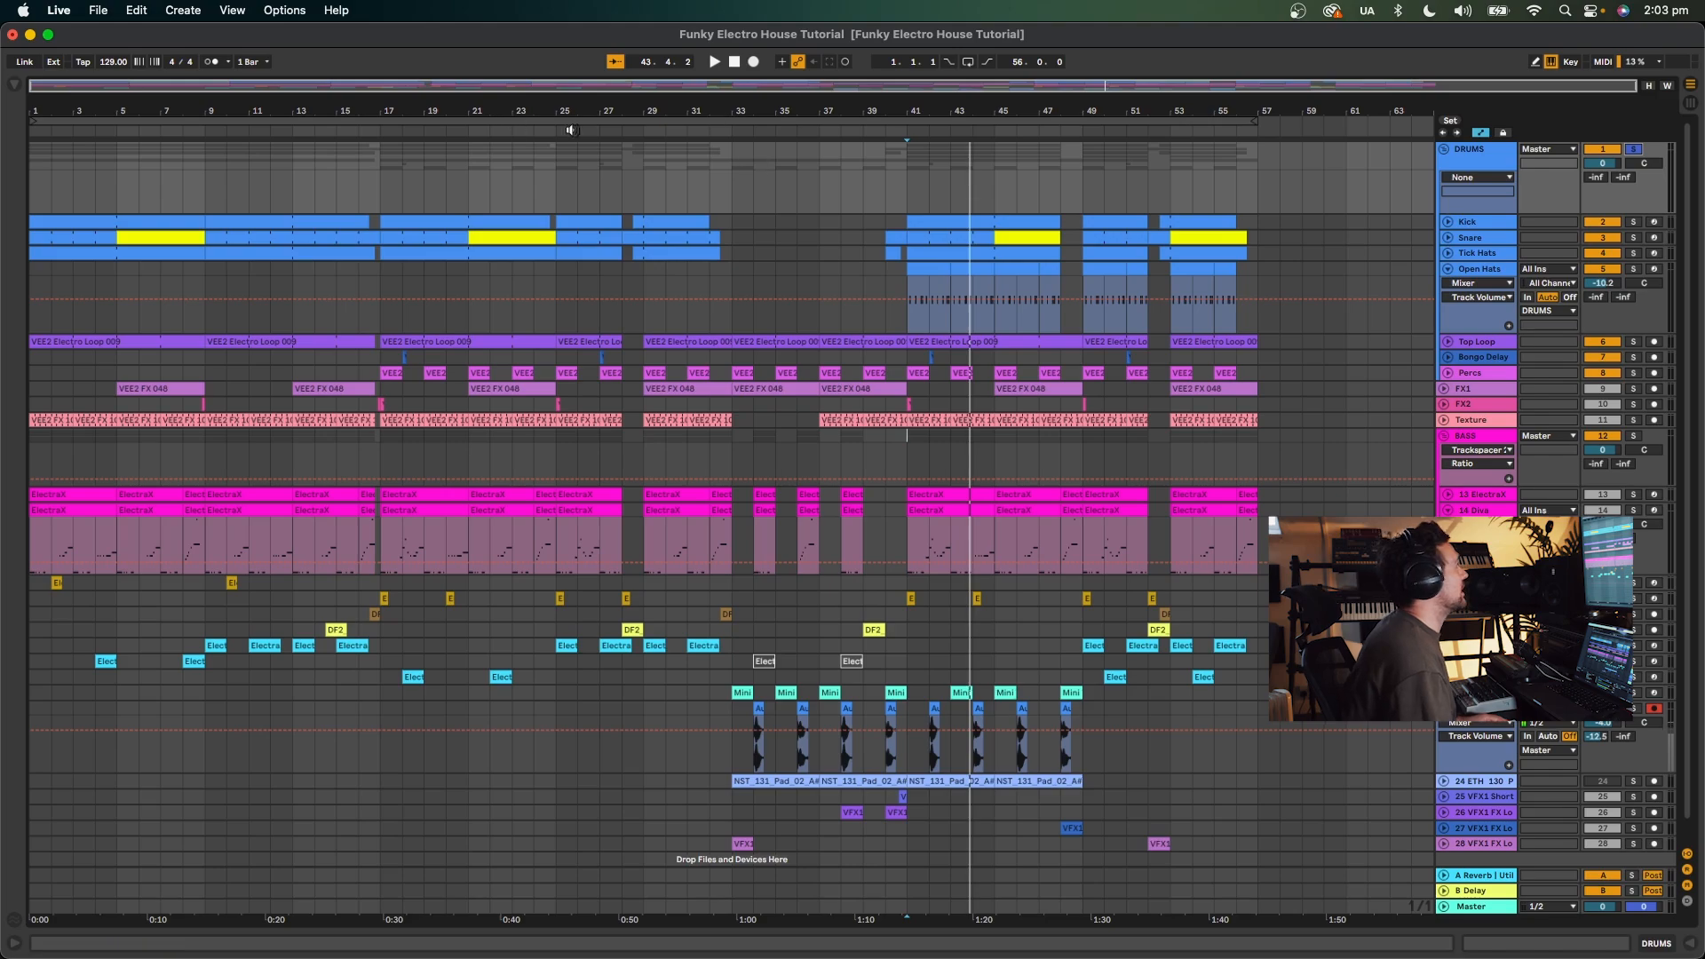
{"action": "key", "text": "space"}
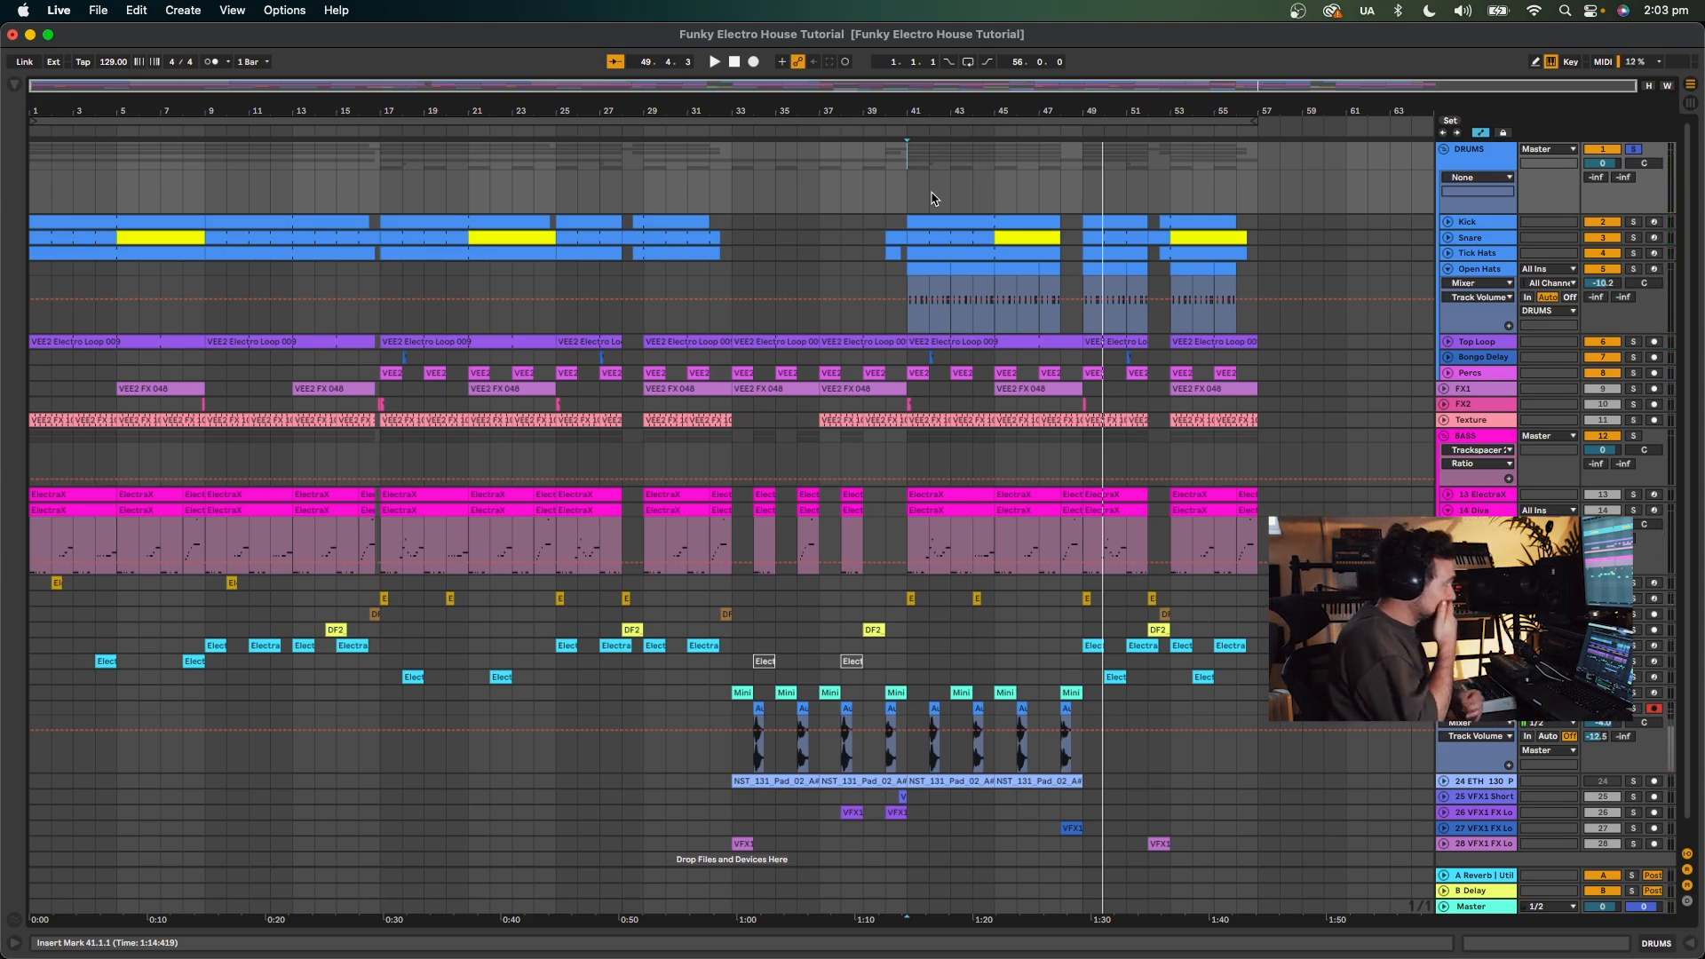
Unfold the Kick track, select its opening eight bars, and play the kick soloed from the beginning.
{"action": "left_click", "coordinate": [1499, 227]}
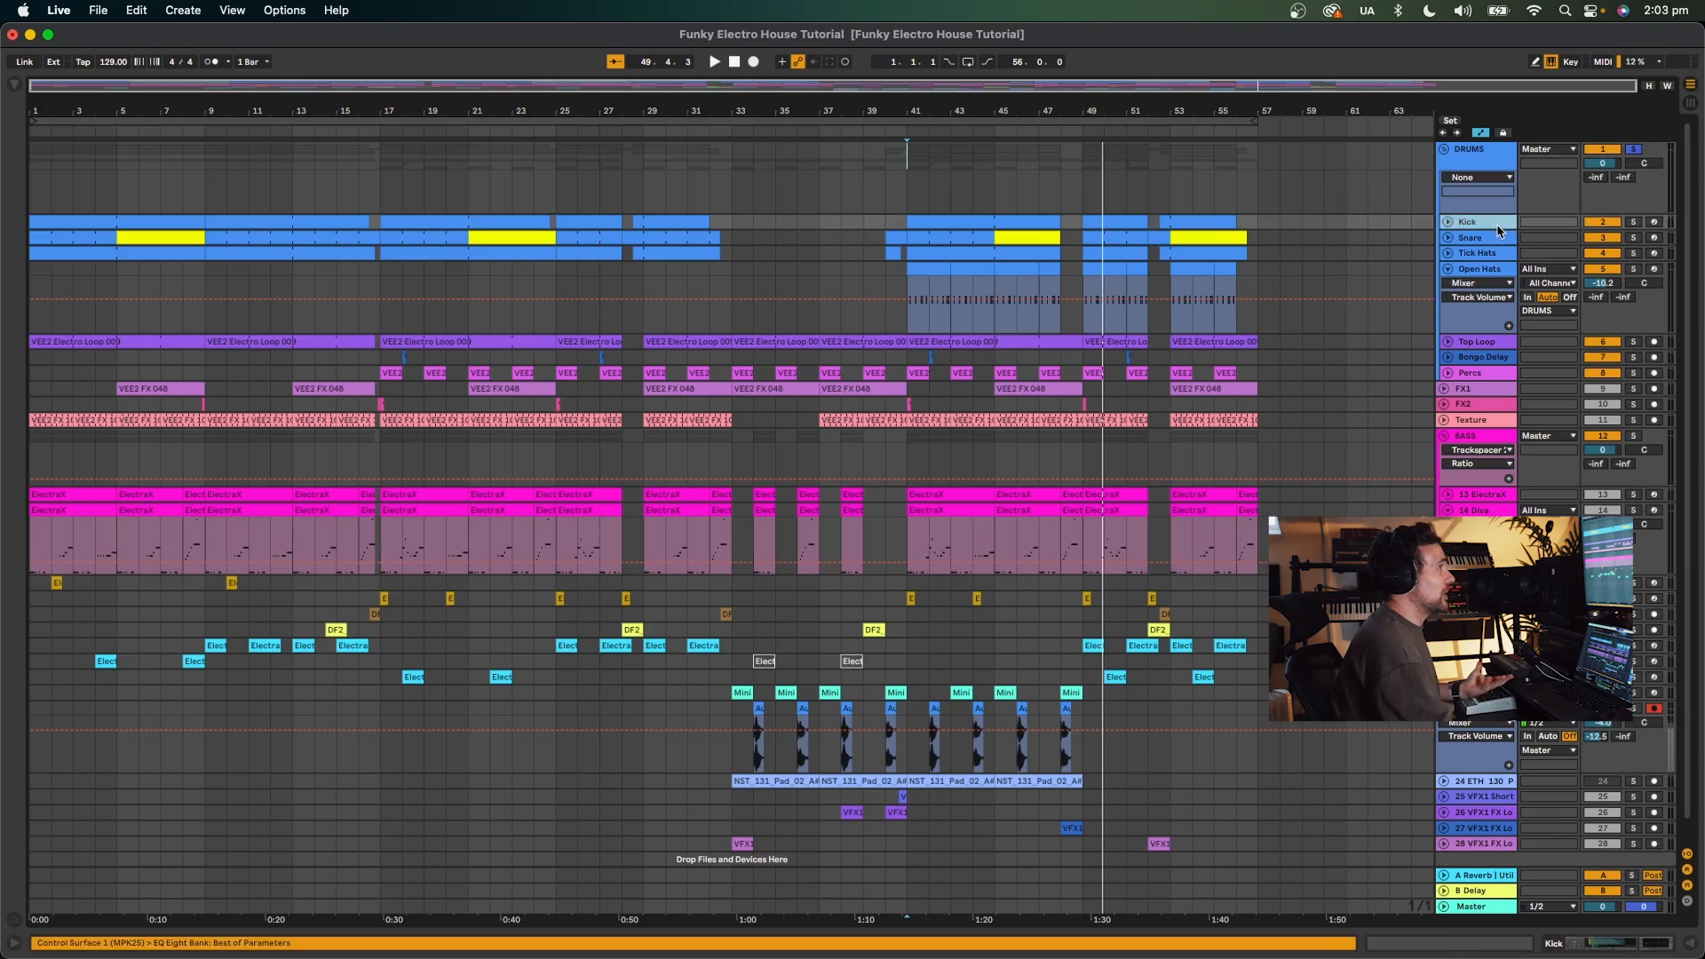
{"action": "left_click", "coordinate": [1448, 222]}
{"action": "left_click", "coordinate": [85, 222]}
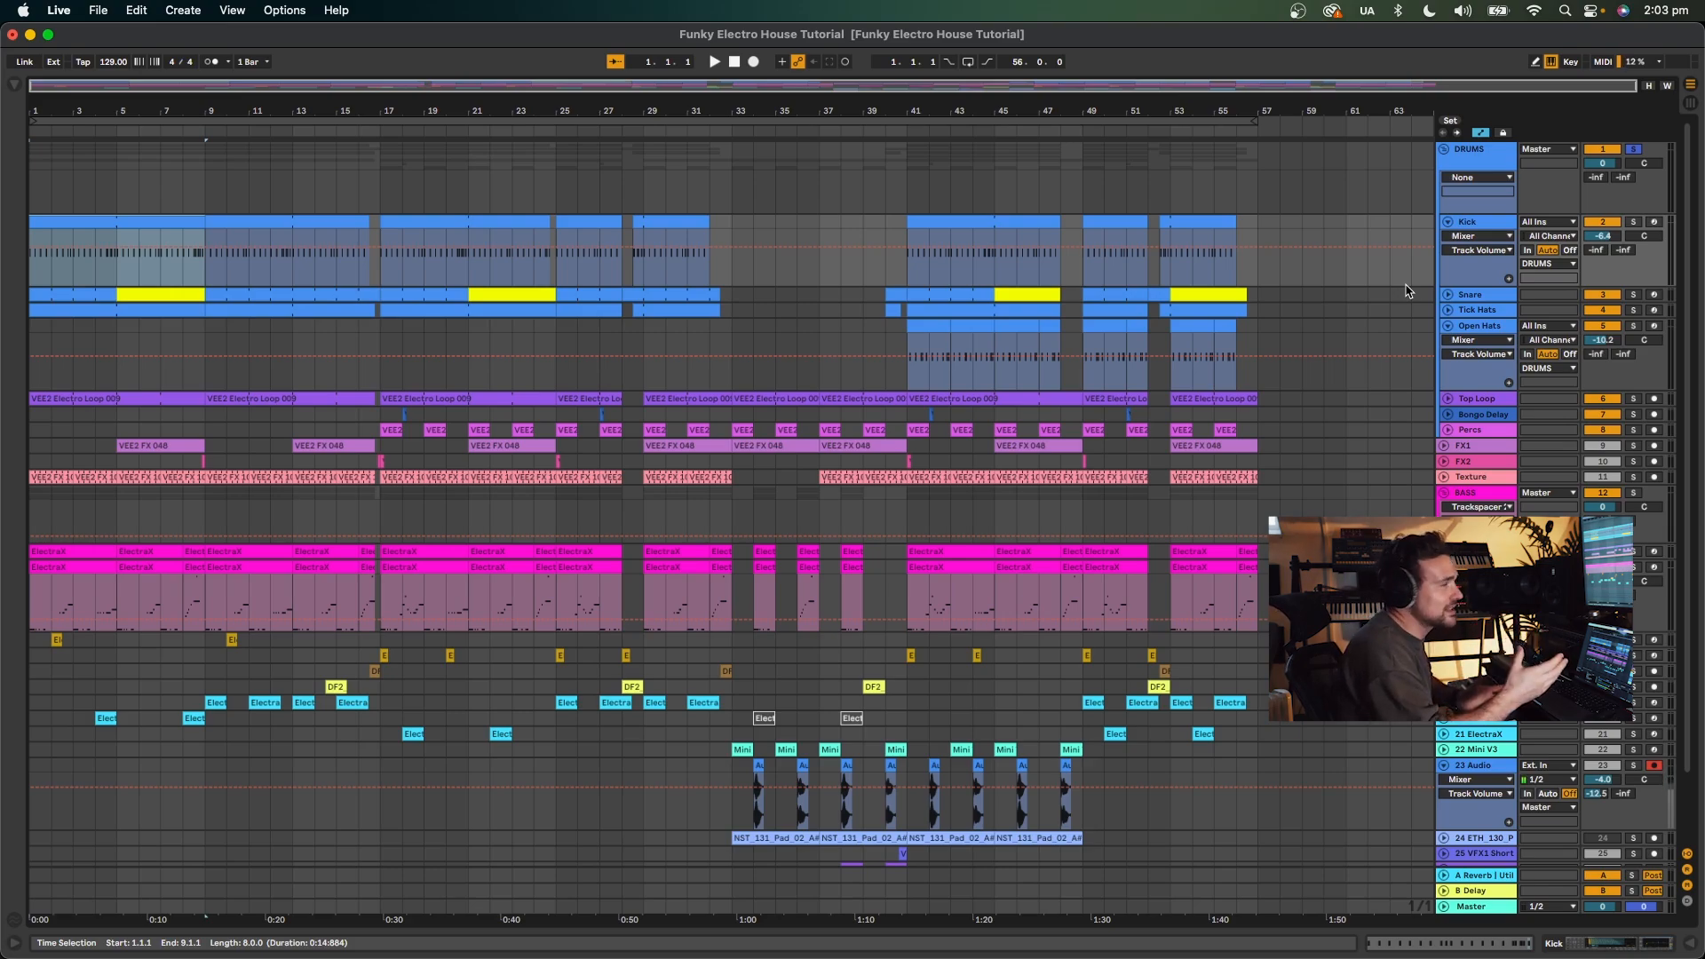
{"action": "left_click", "coordinate": [1484, 222]}
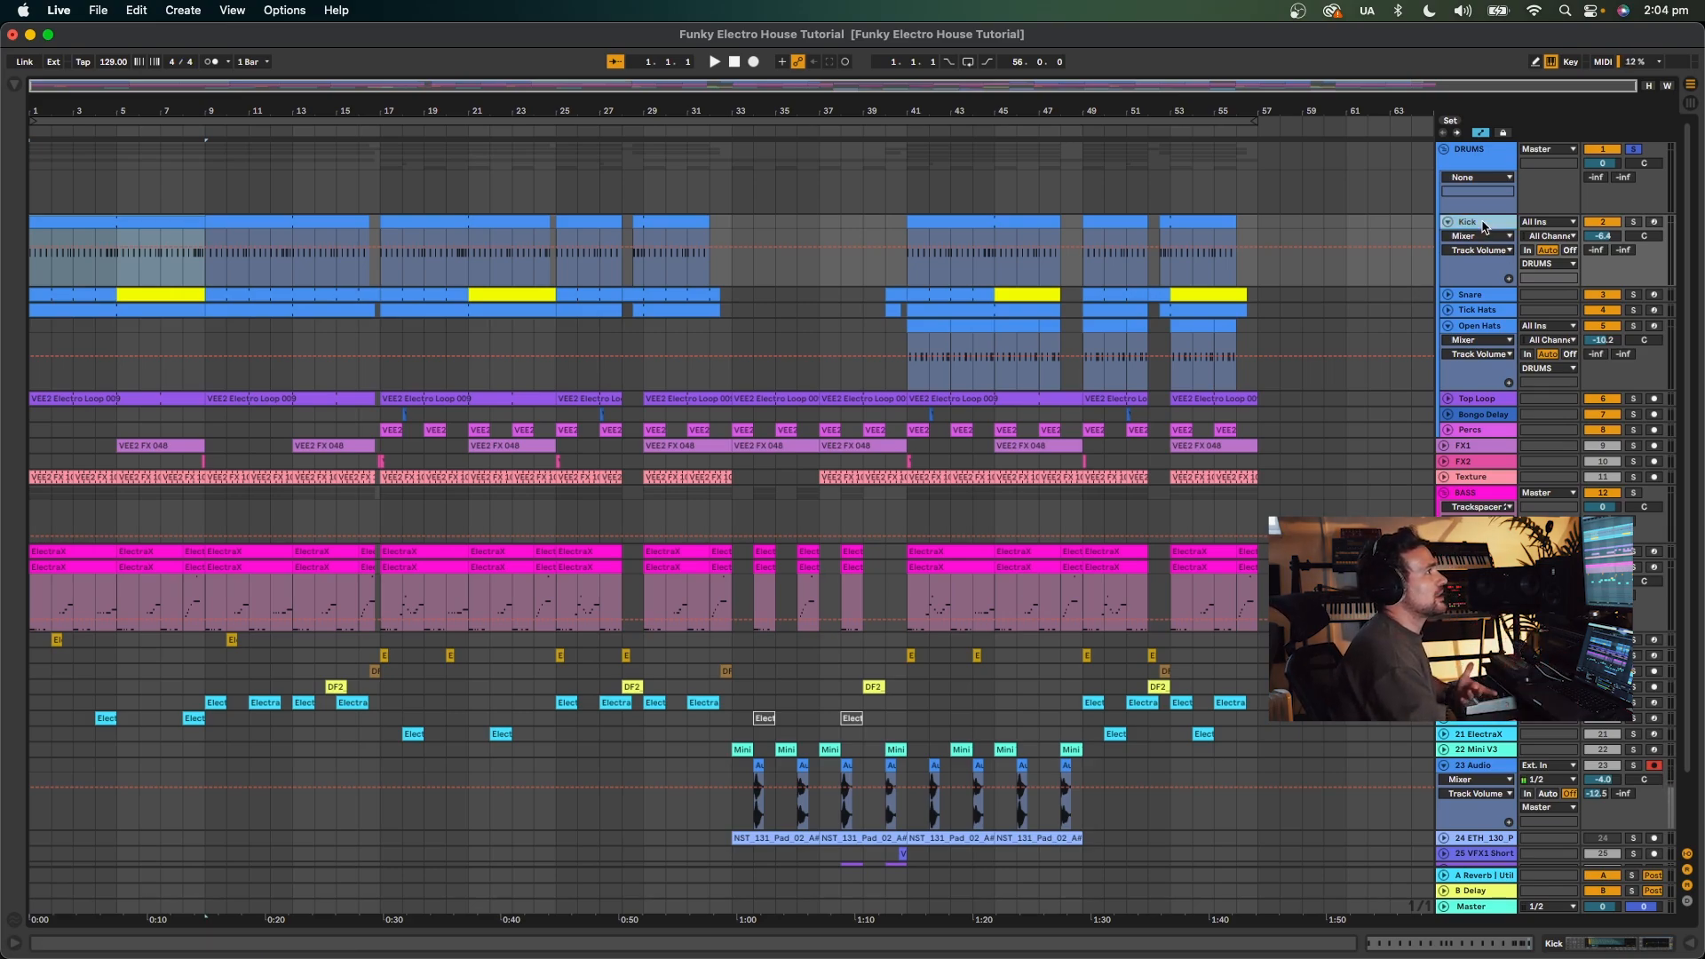
{"action": "left_click", "coordinate": [1633, 222]}
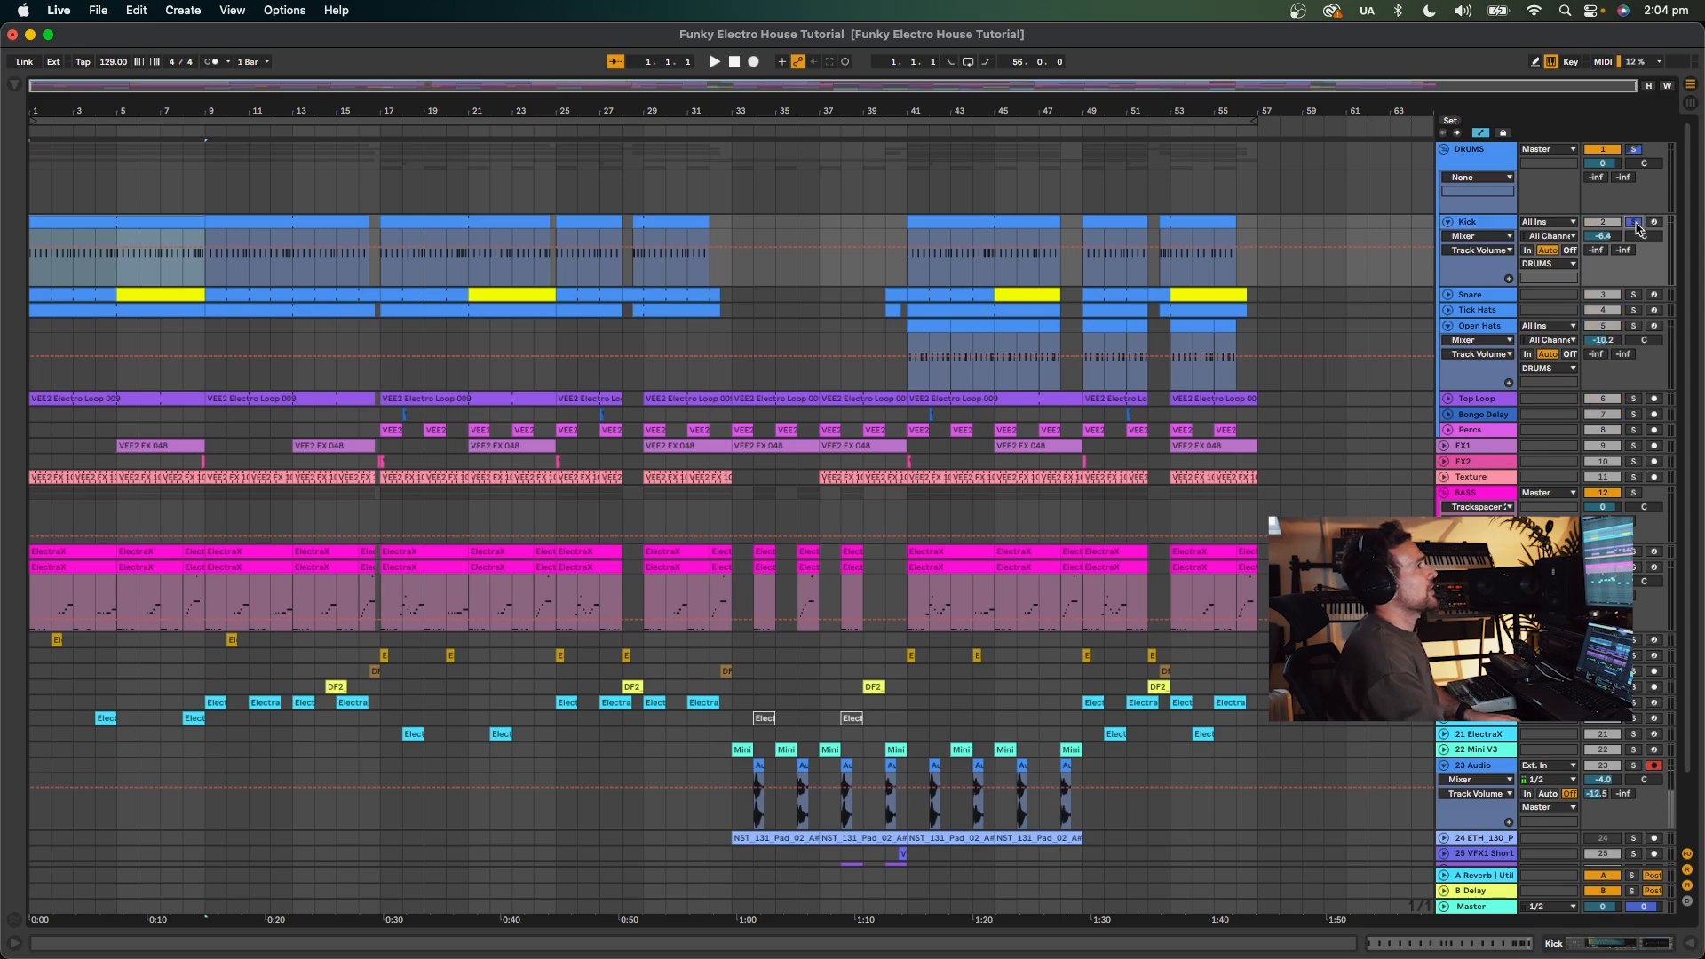
{"action": "key", "text": "space"}
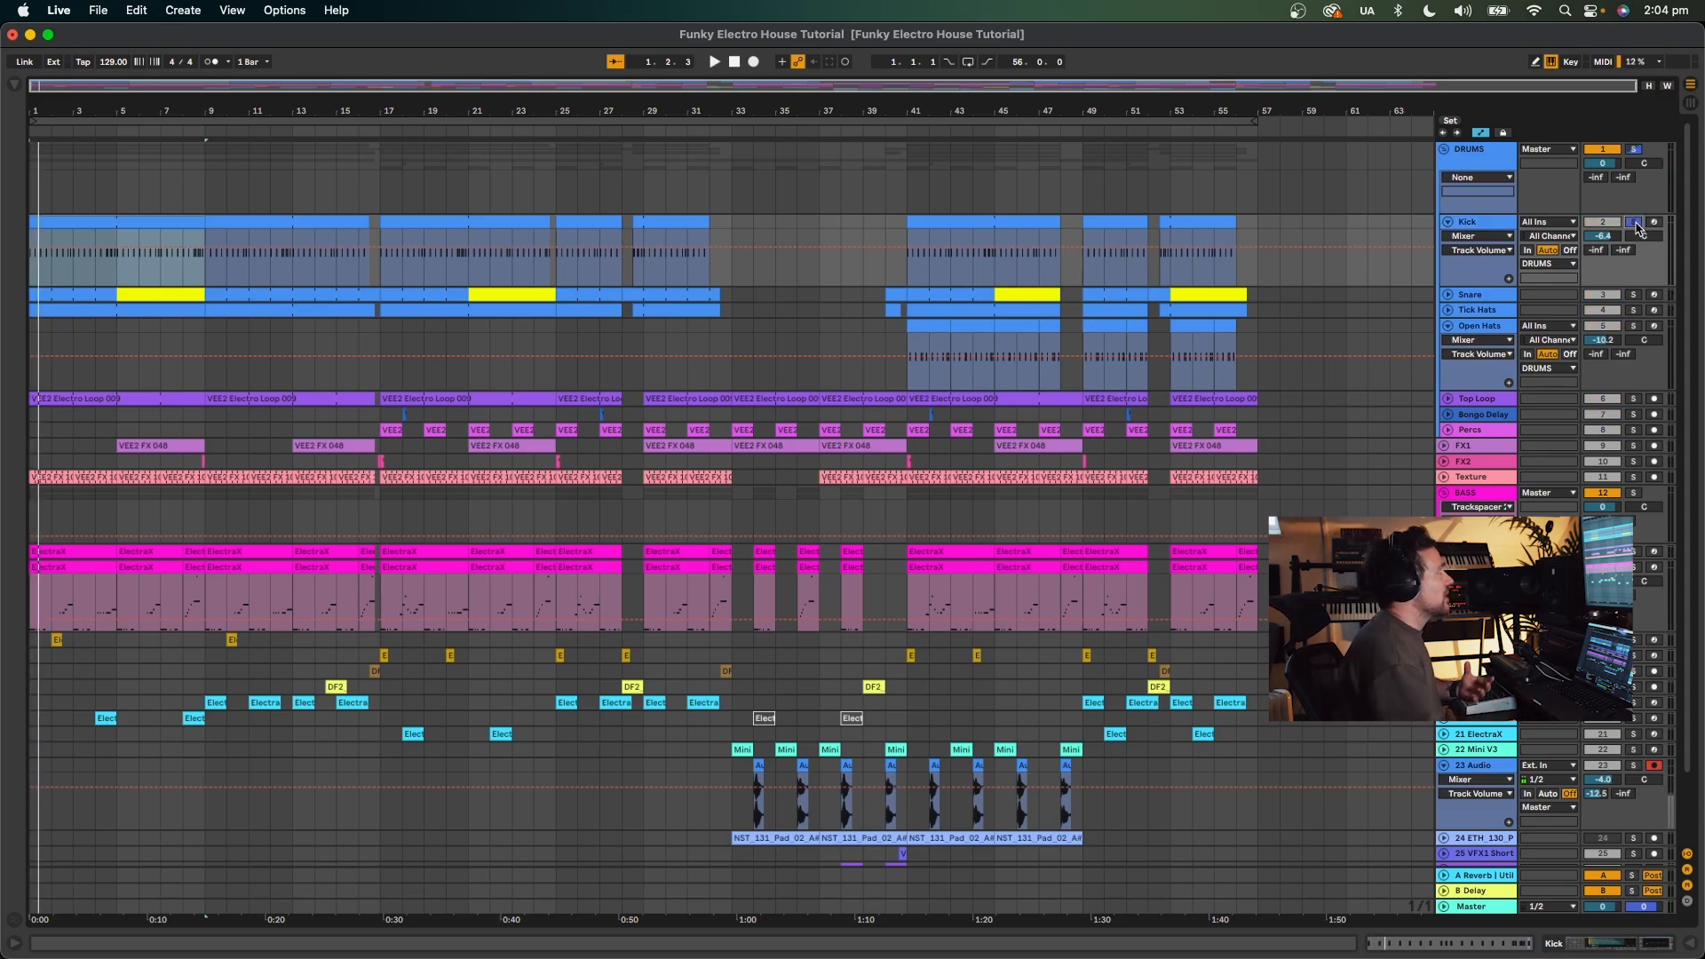
Show the browser, collapse the expanded sample pack folders in Electro/Fidget, and widen the browser to fit their full names.
{"action": "left_click", "coordinate": [15, 85]}
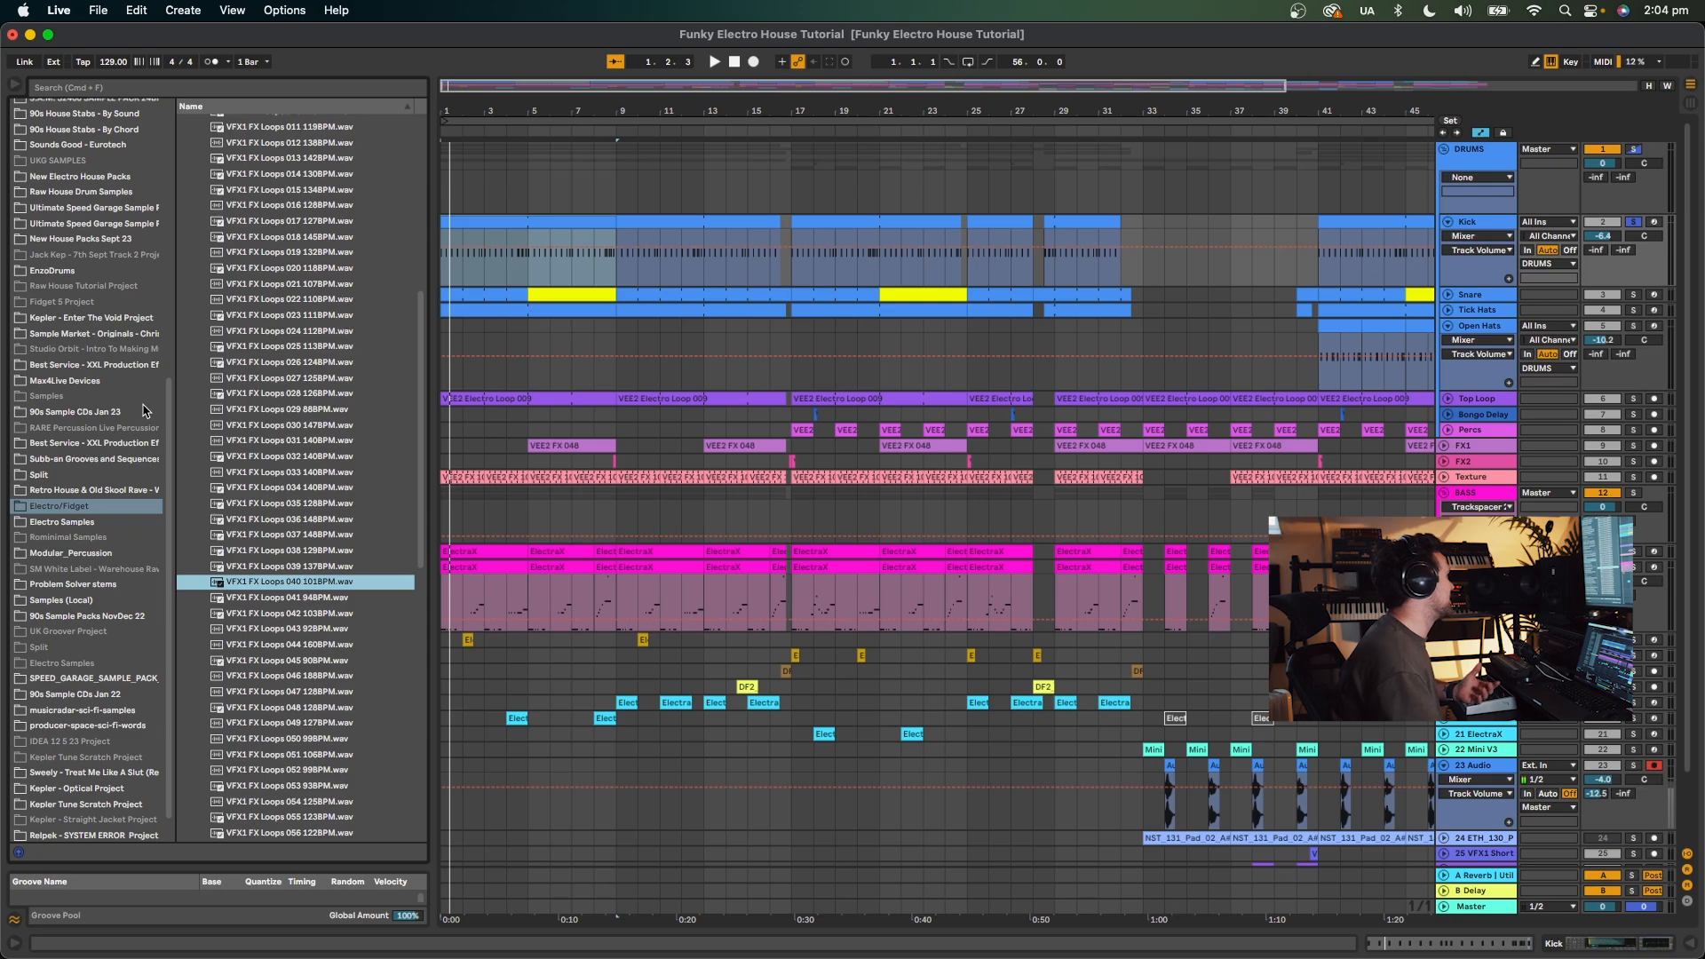
{"action": "scroll", "coordinate": [291, 373], "scroll_direction": "up", "scroll_amount": 8}
{"action": "left_click", "coordinate": [183, 341]}
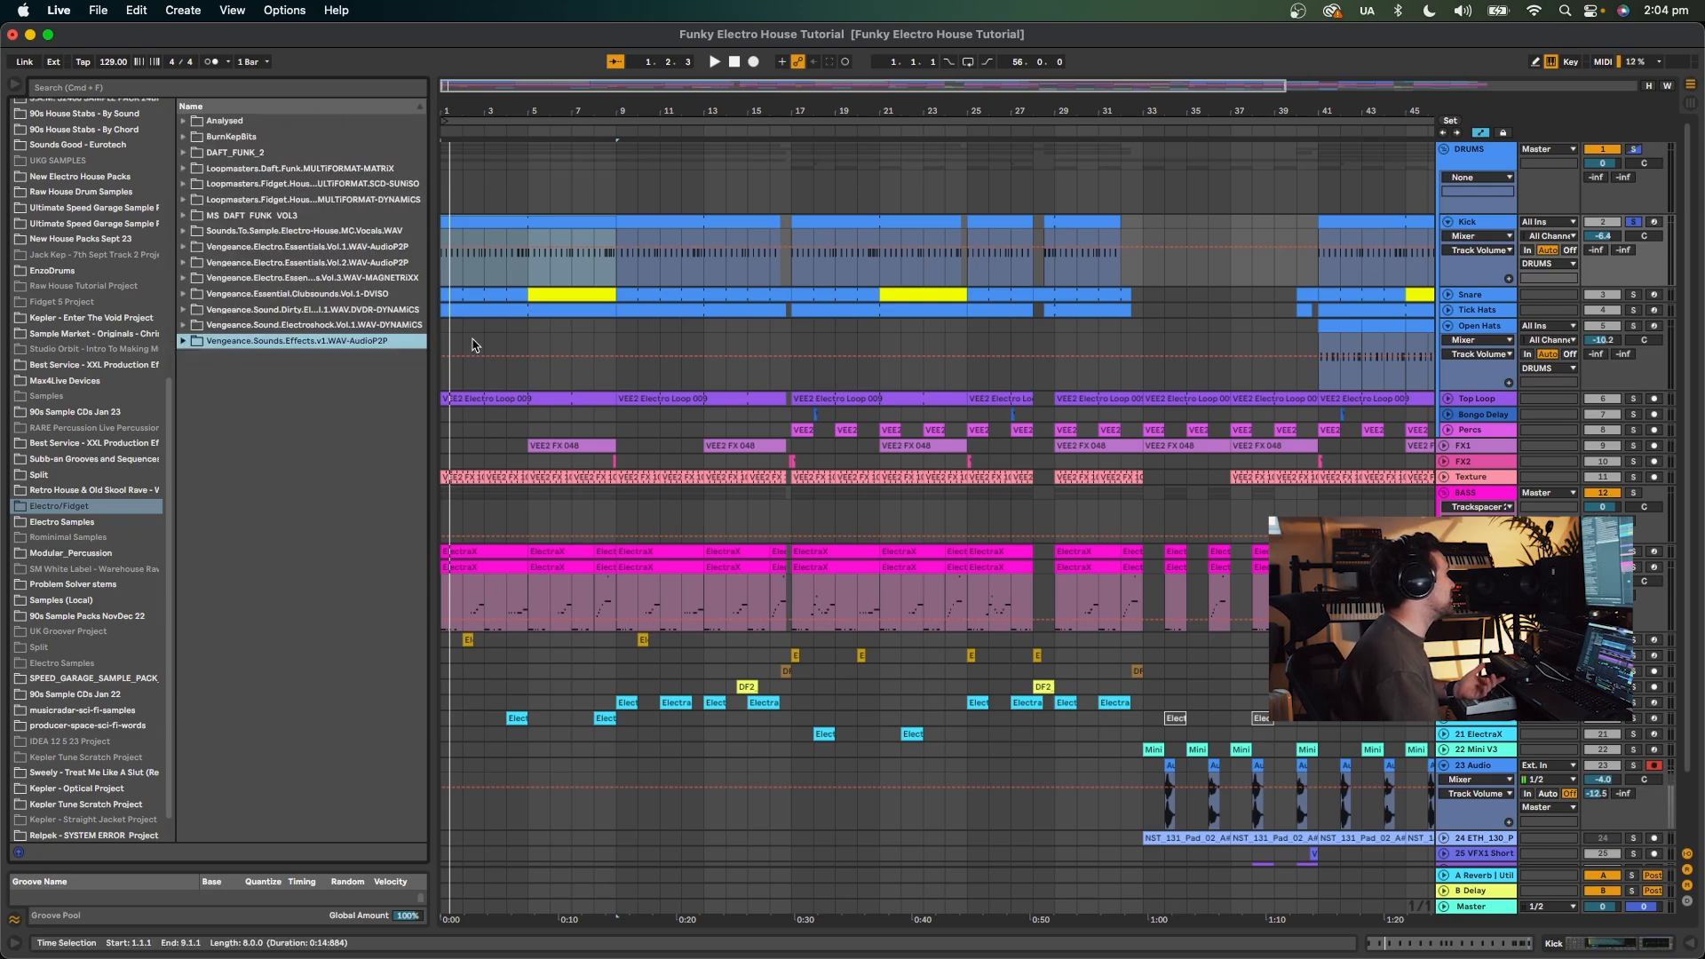
{"action": "left_click_drag", "start_coordinate": [432, 351], "coordinate": [527, 352]}
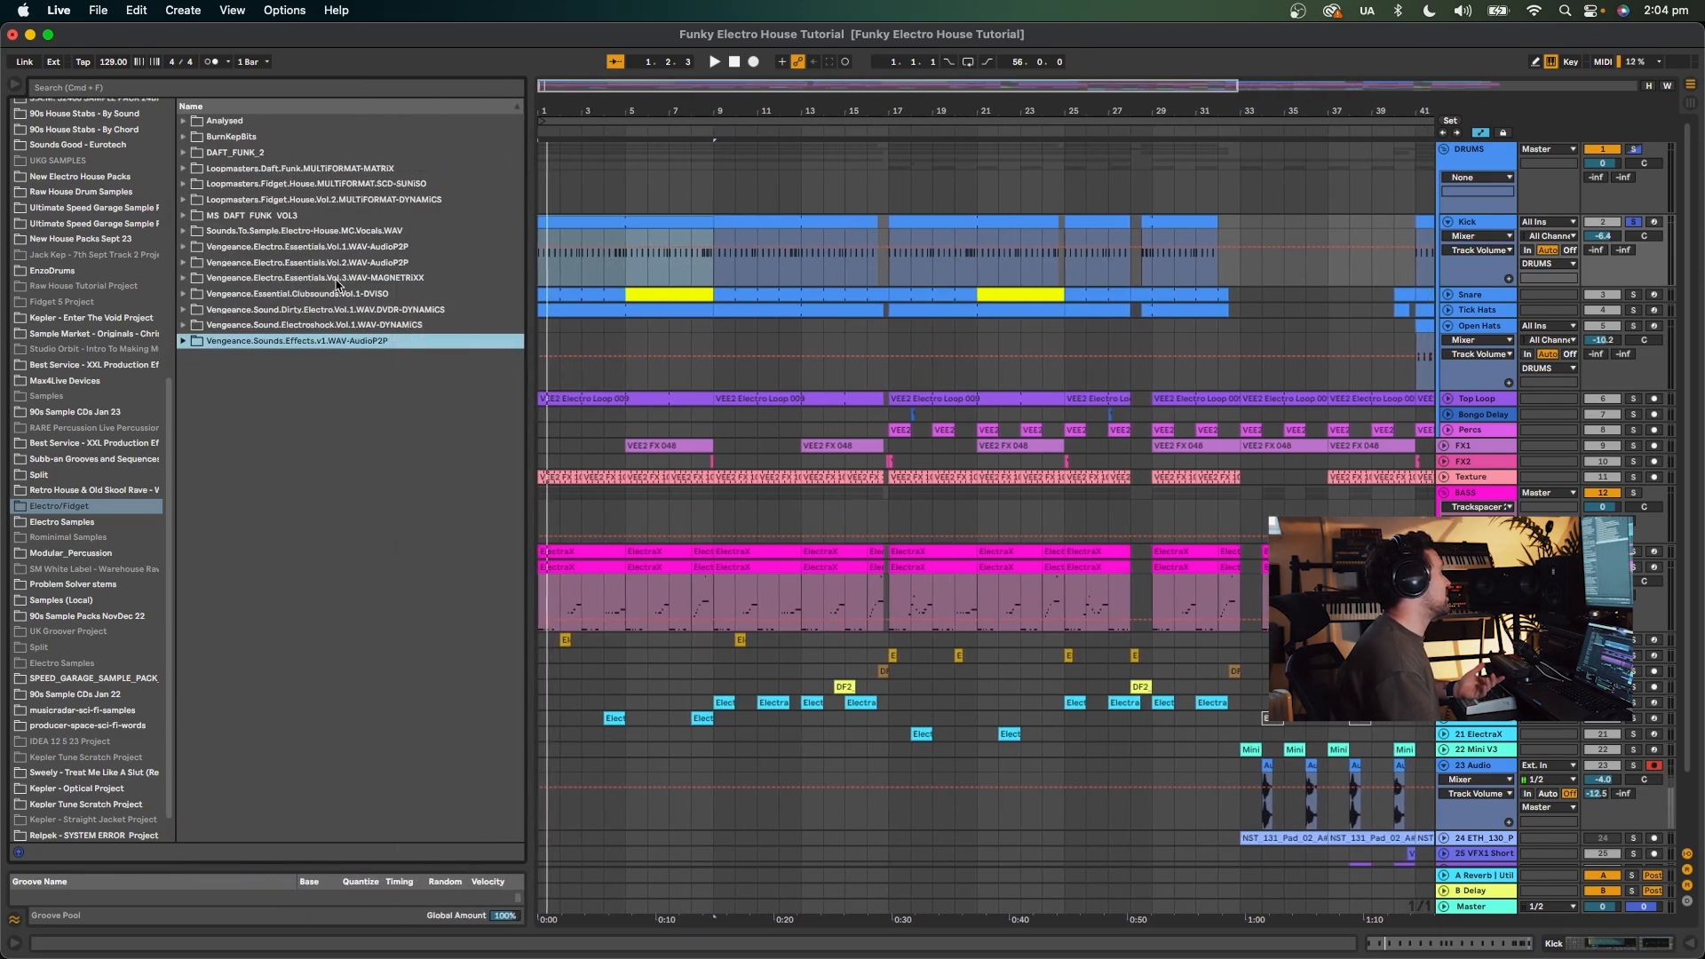
Look through the Vengeance sample packs in the Electro/Fidget folder, then hide the browser.
{"action": "left_click", "coordinate": [296, 247]}
{"action": "left_click", "coordinate": [364, 311]}
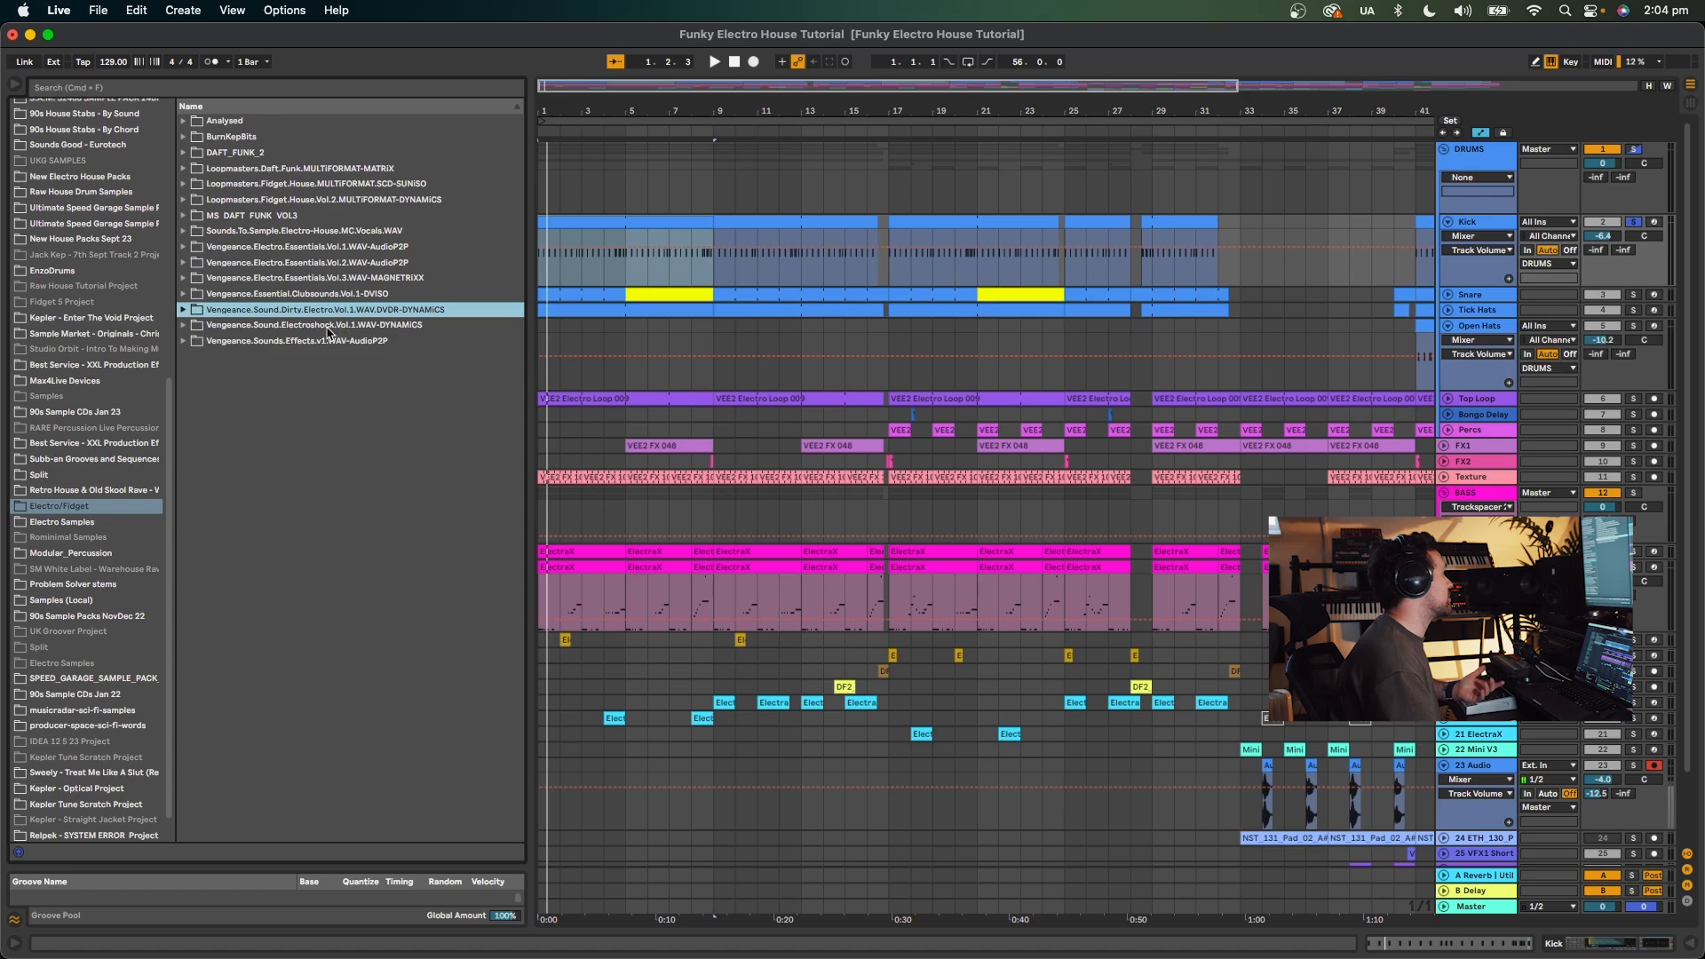
{"action": "left_click", "coordinate": [328, 326]}
{"action": "left_click", "coordinate": [355, 342]}
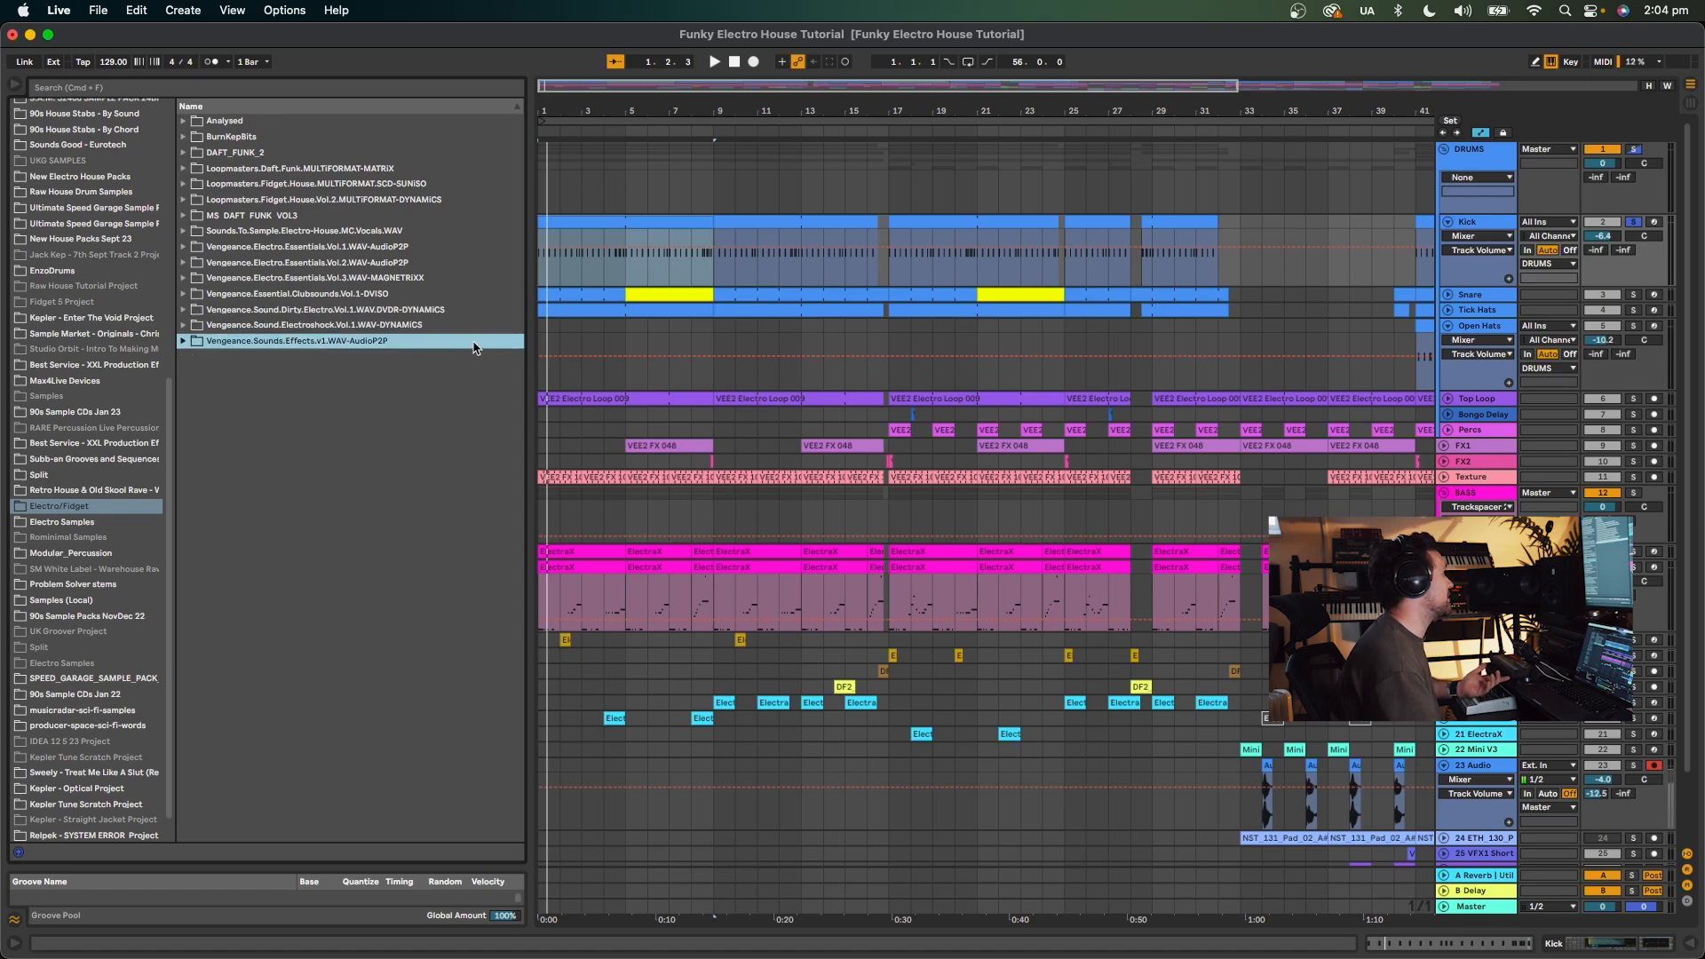
{"action": "left_click", "coordinate": [391, 295]}
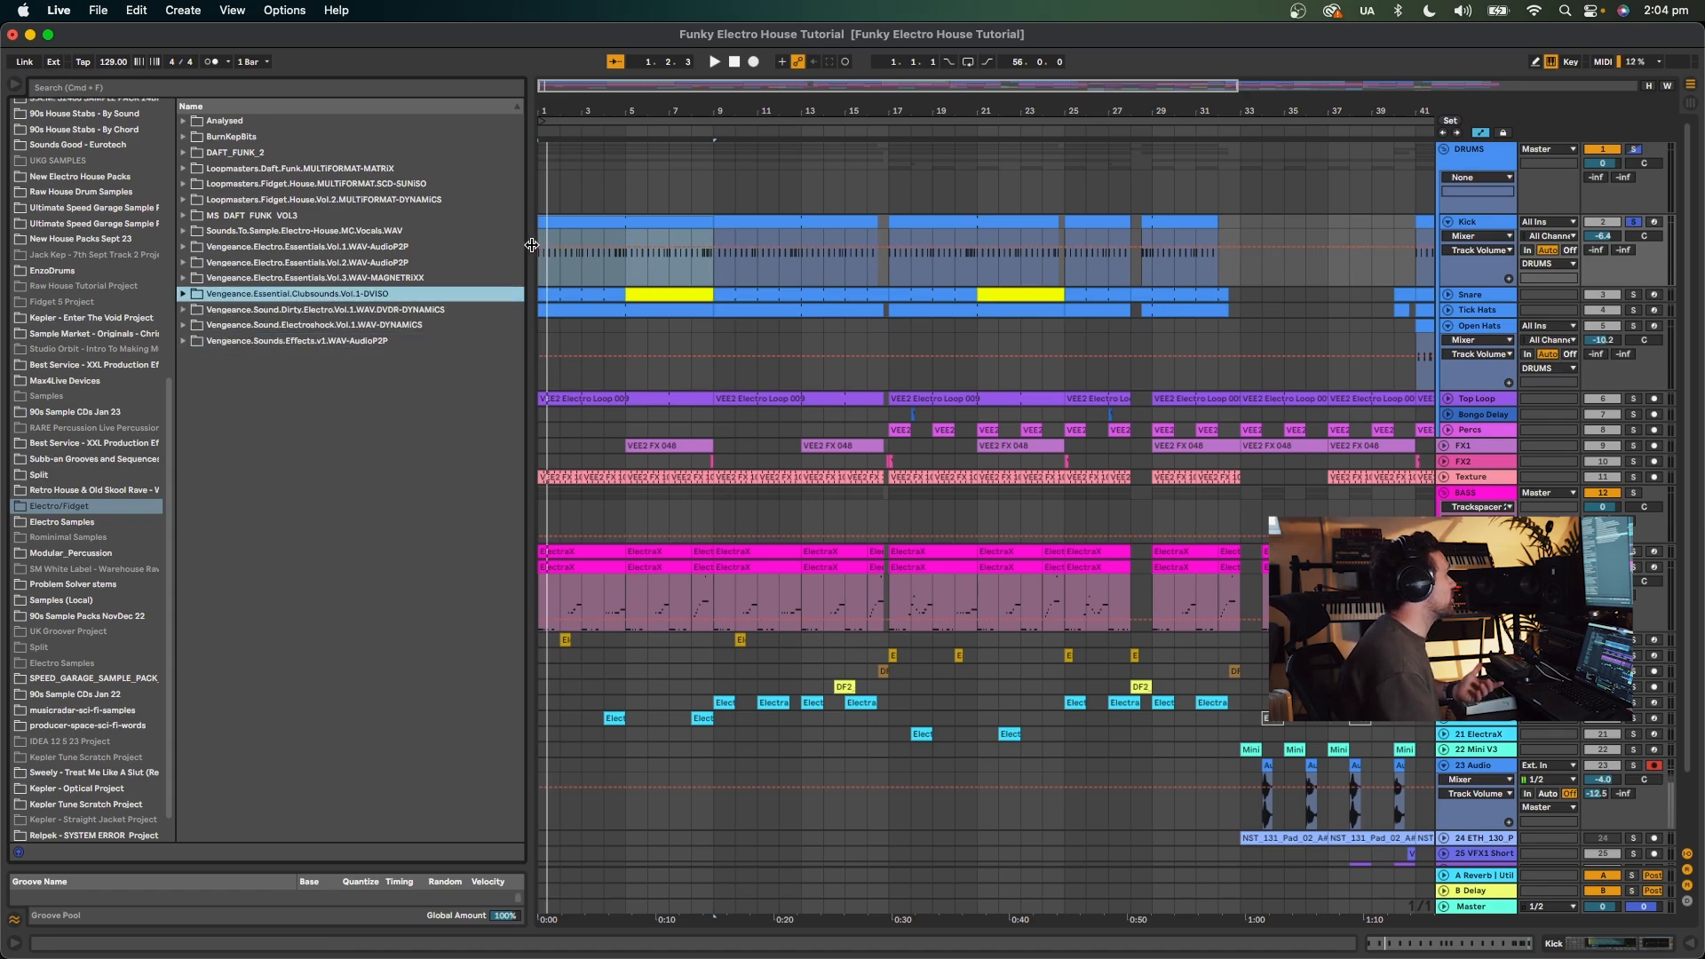
{"action": "left_click", "coordinate": [14, 87]}
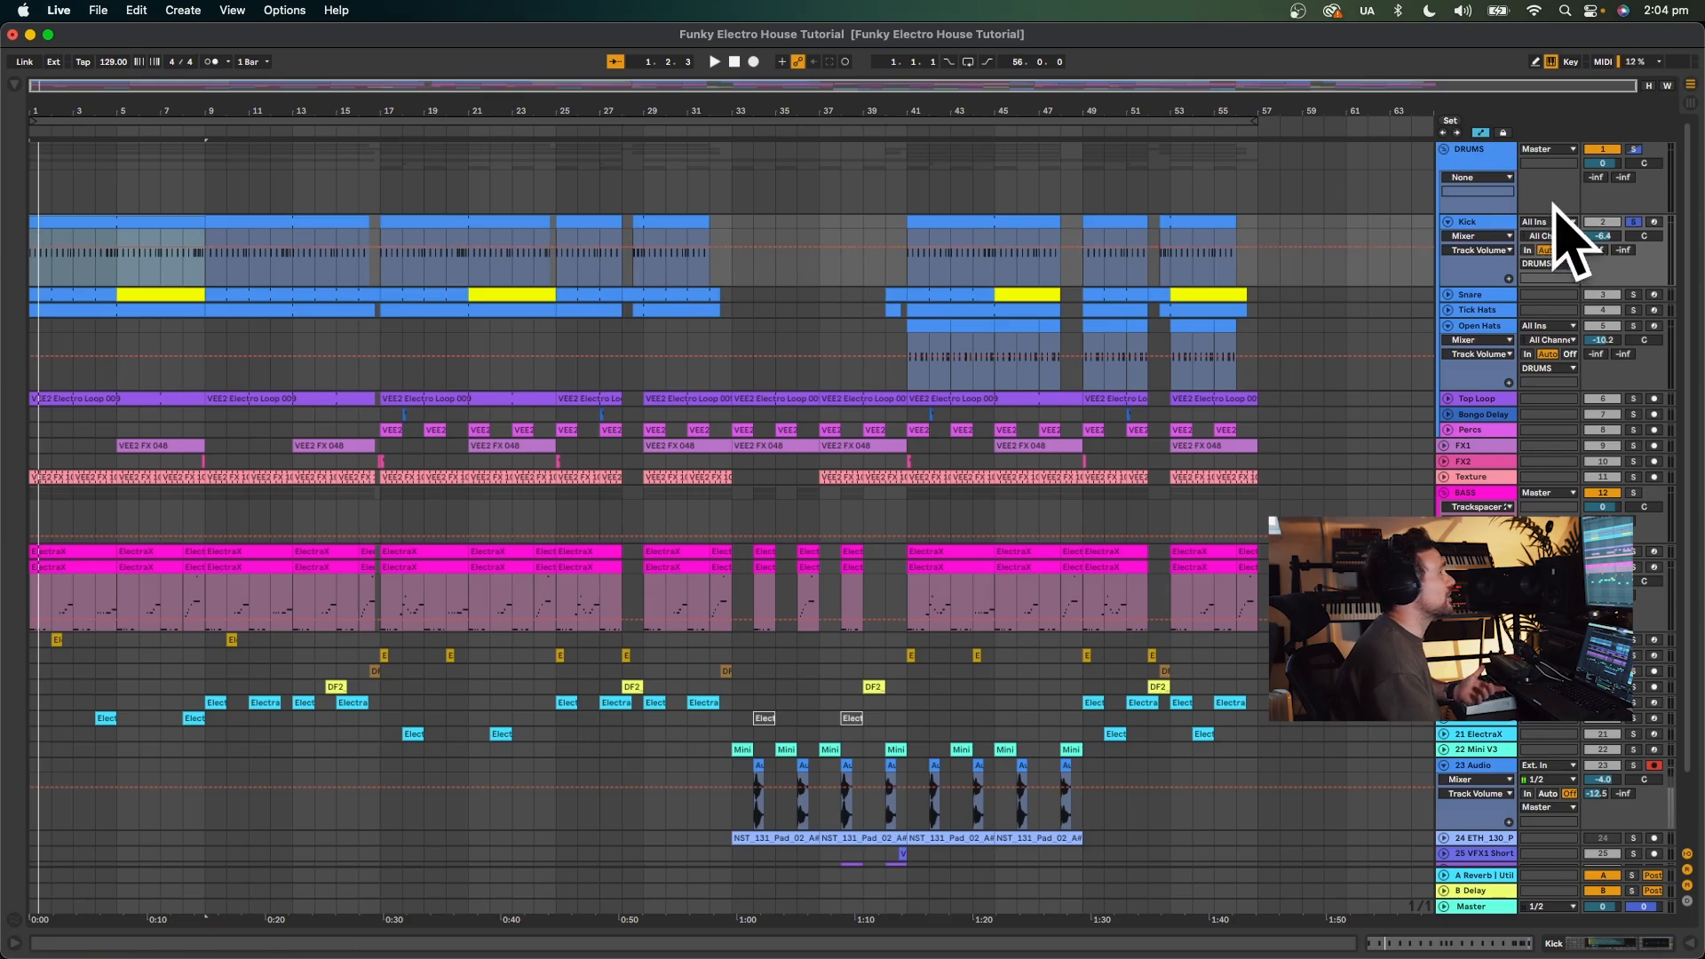
Play the soloed kick and open its device chain to examine the VEE2 Bassdrum 013 sample and EQ Eight.
{"action": "key", "text": "space"}
{"action": "double_click", "coordinate": [1482, 222]}
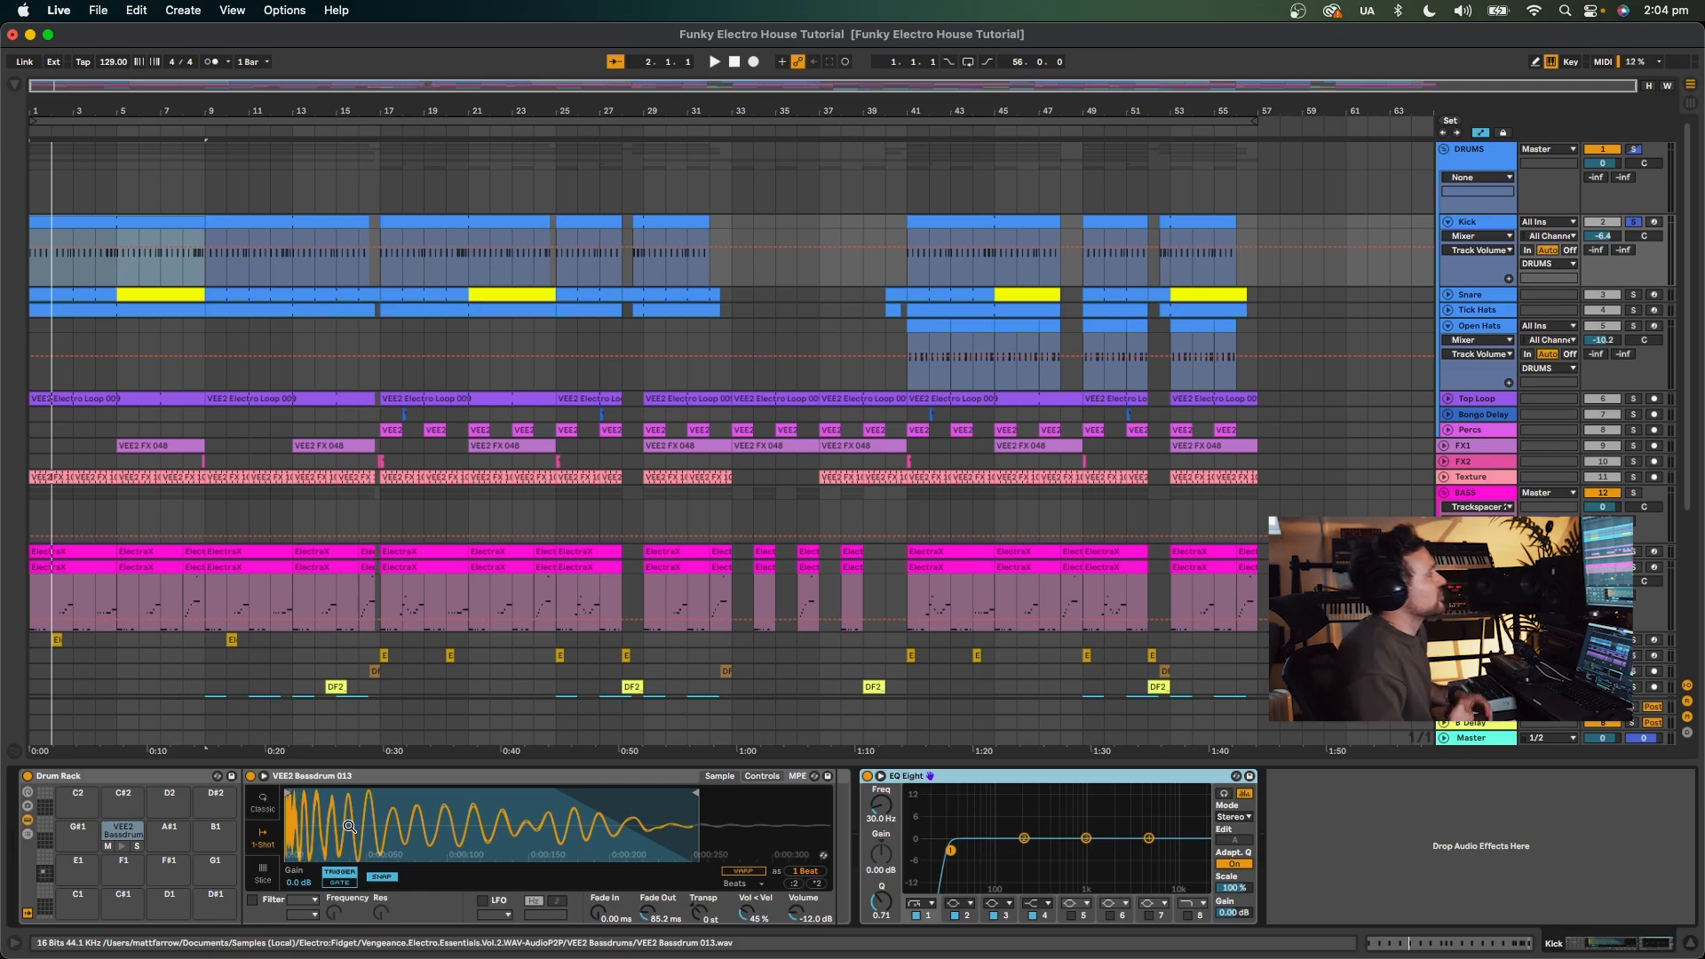
Show the browser and expand the VEE2 Bassdrums folder inside the Vengeance.Electro.Essentials.Vol.2 pack.
{"action": "left_click", "coordinate": [15, 87]}
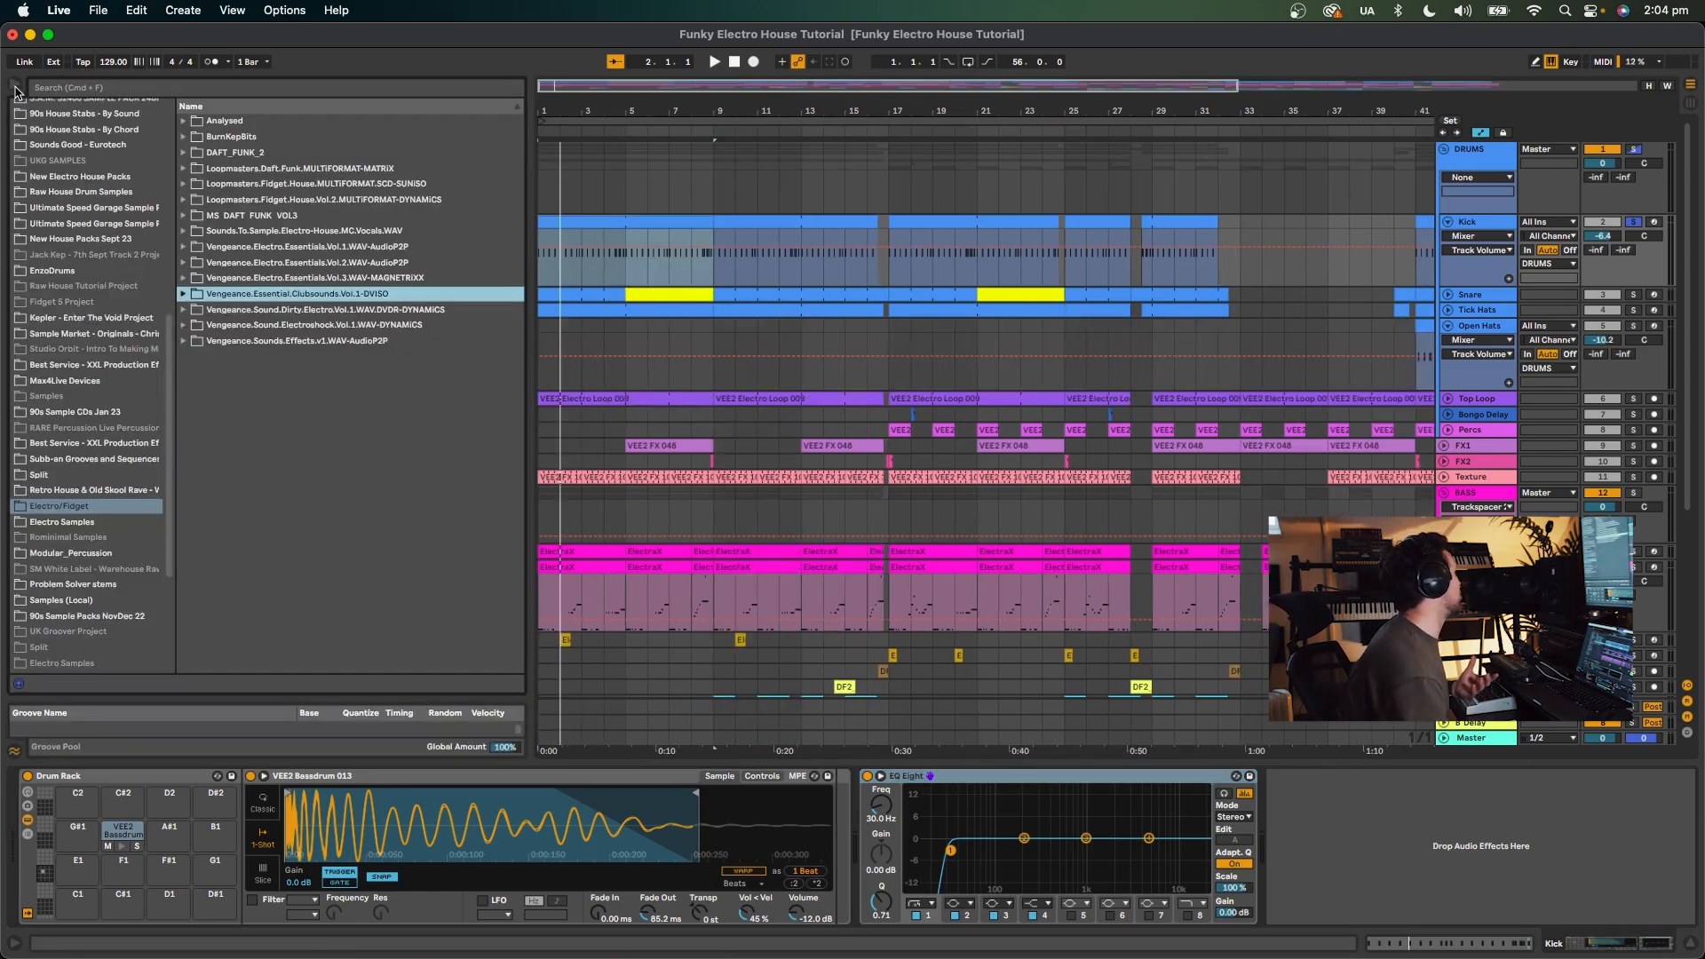
{"action": "left_click", "coordinate": [184, 263]}
{"action": "scroll", "coordinate": [278, 328], "scroll_direction": "down", "scroll_amount": 3}
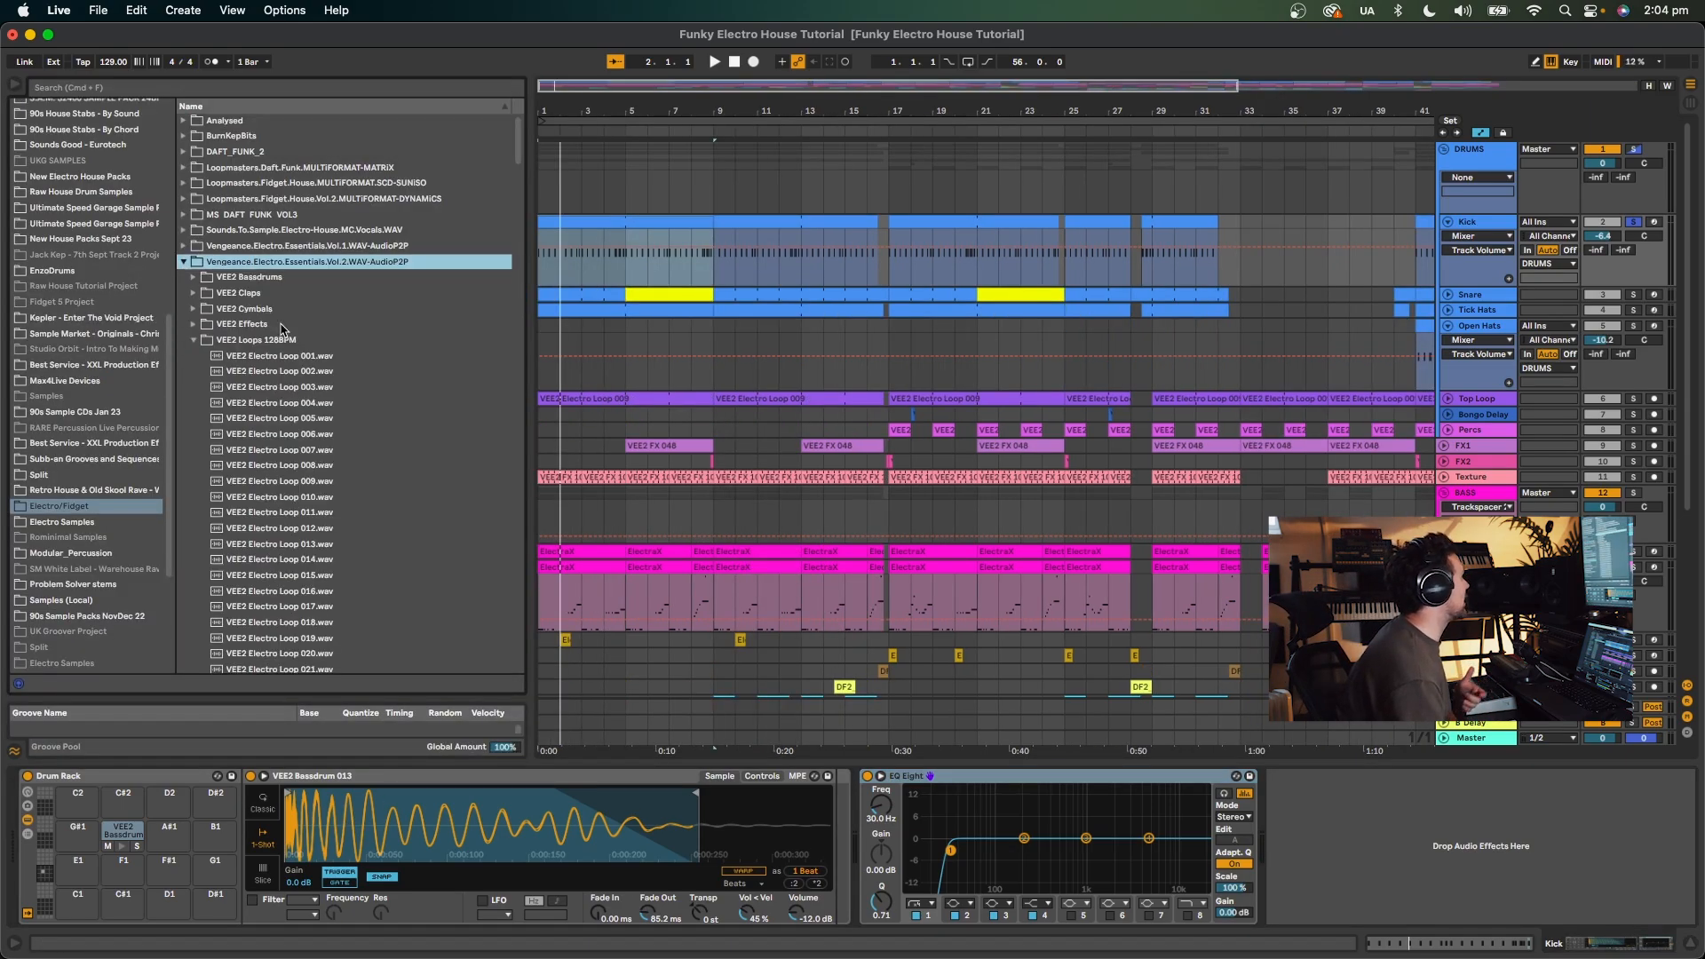
{"action": "left_click", "coordinate": [191, 214]}
Audition bass drum samples from VEE2 Bassdrum 001 to 022, including 007 and 013.
{"action": "left_click", "coordinate": [296, 325]}
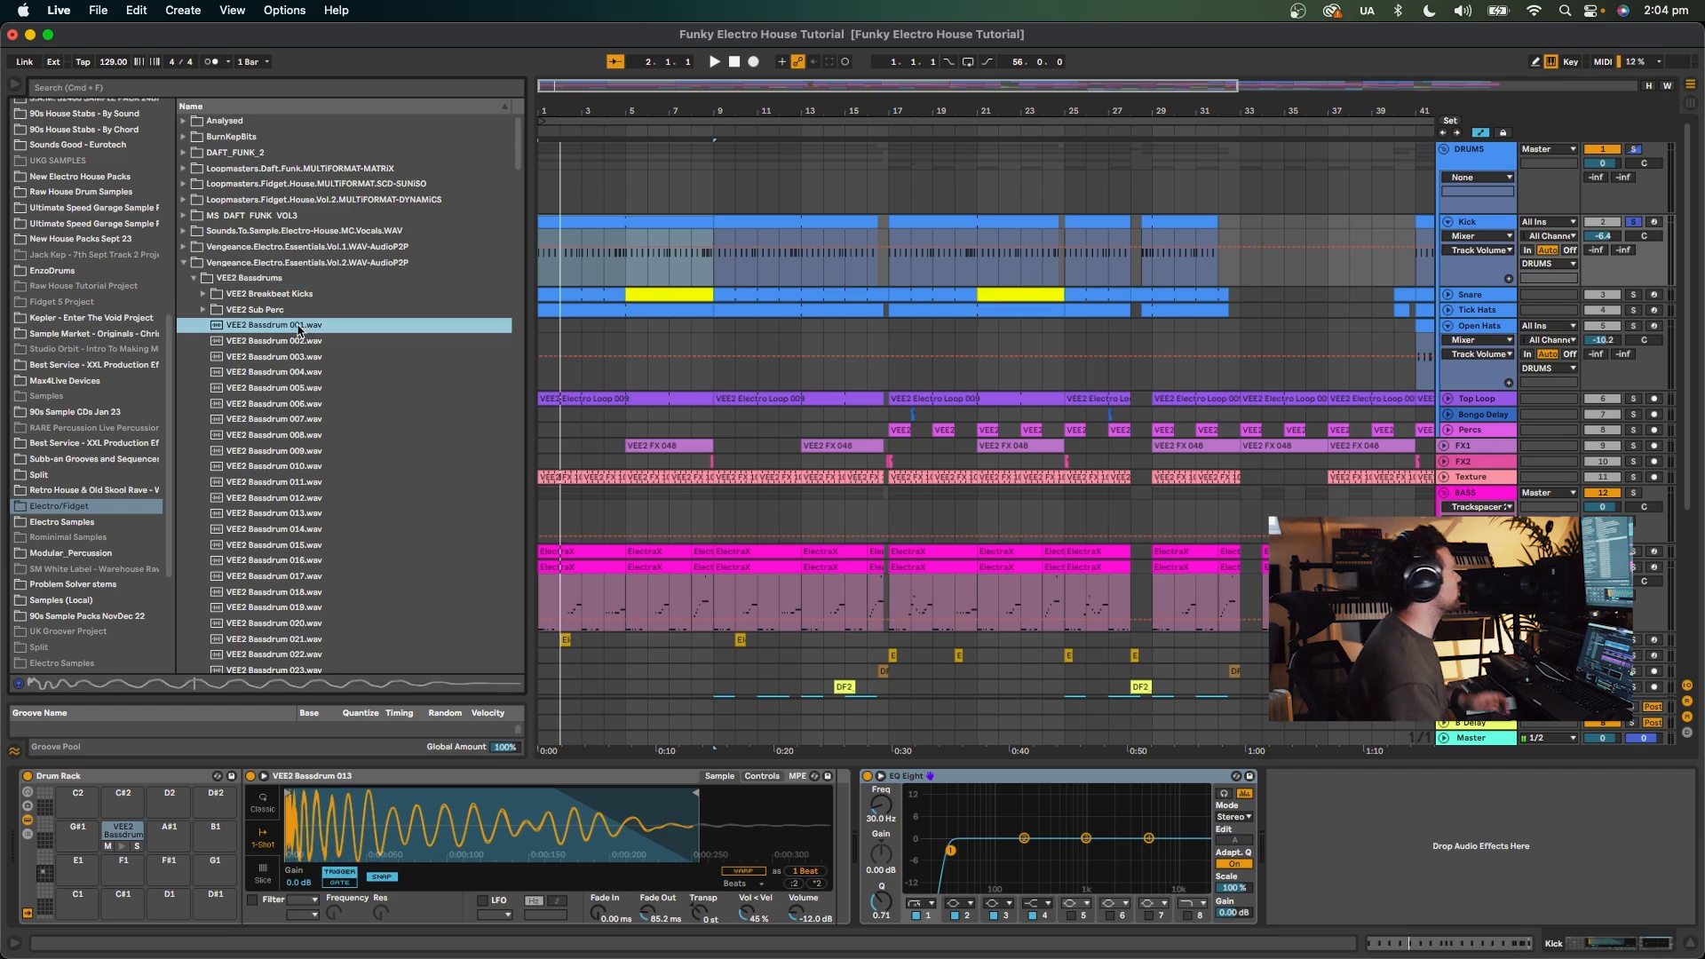
{"action": "left_click", "coordinate": [311, 419]}
{"action": "scroll", "coordinate": [312, 430], "scroll_direction": "down", "scroll_amount": 2}
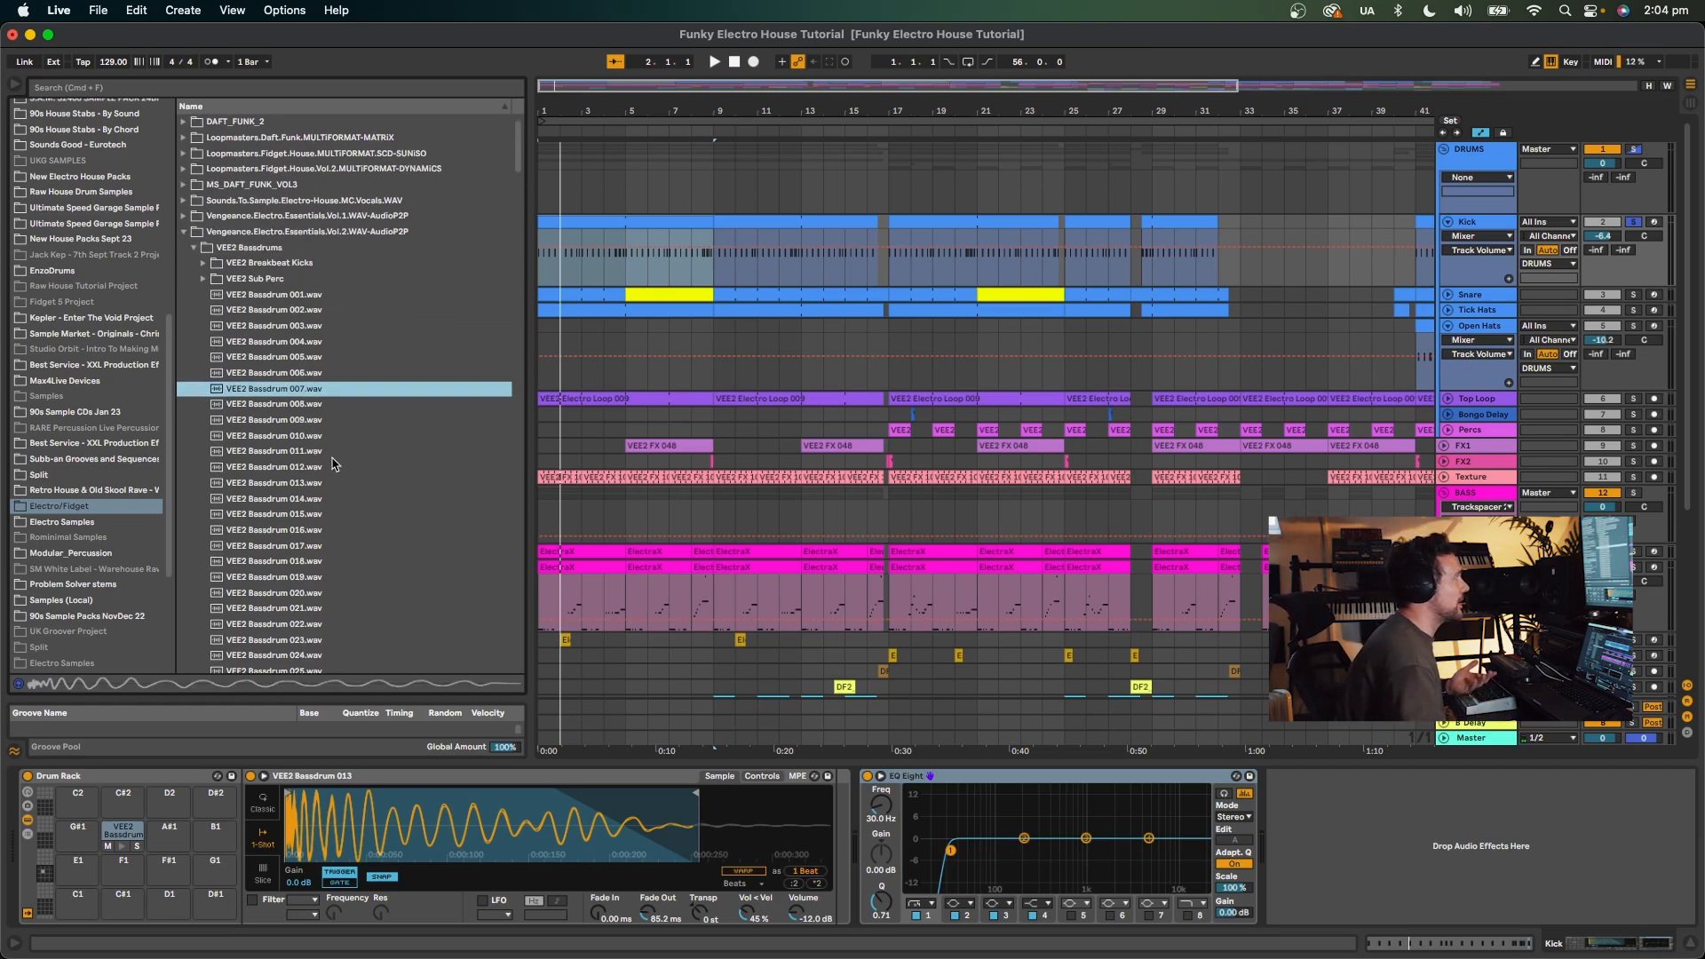
{"action": "left_click", "coordinate": [329, 483]}
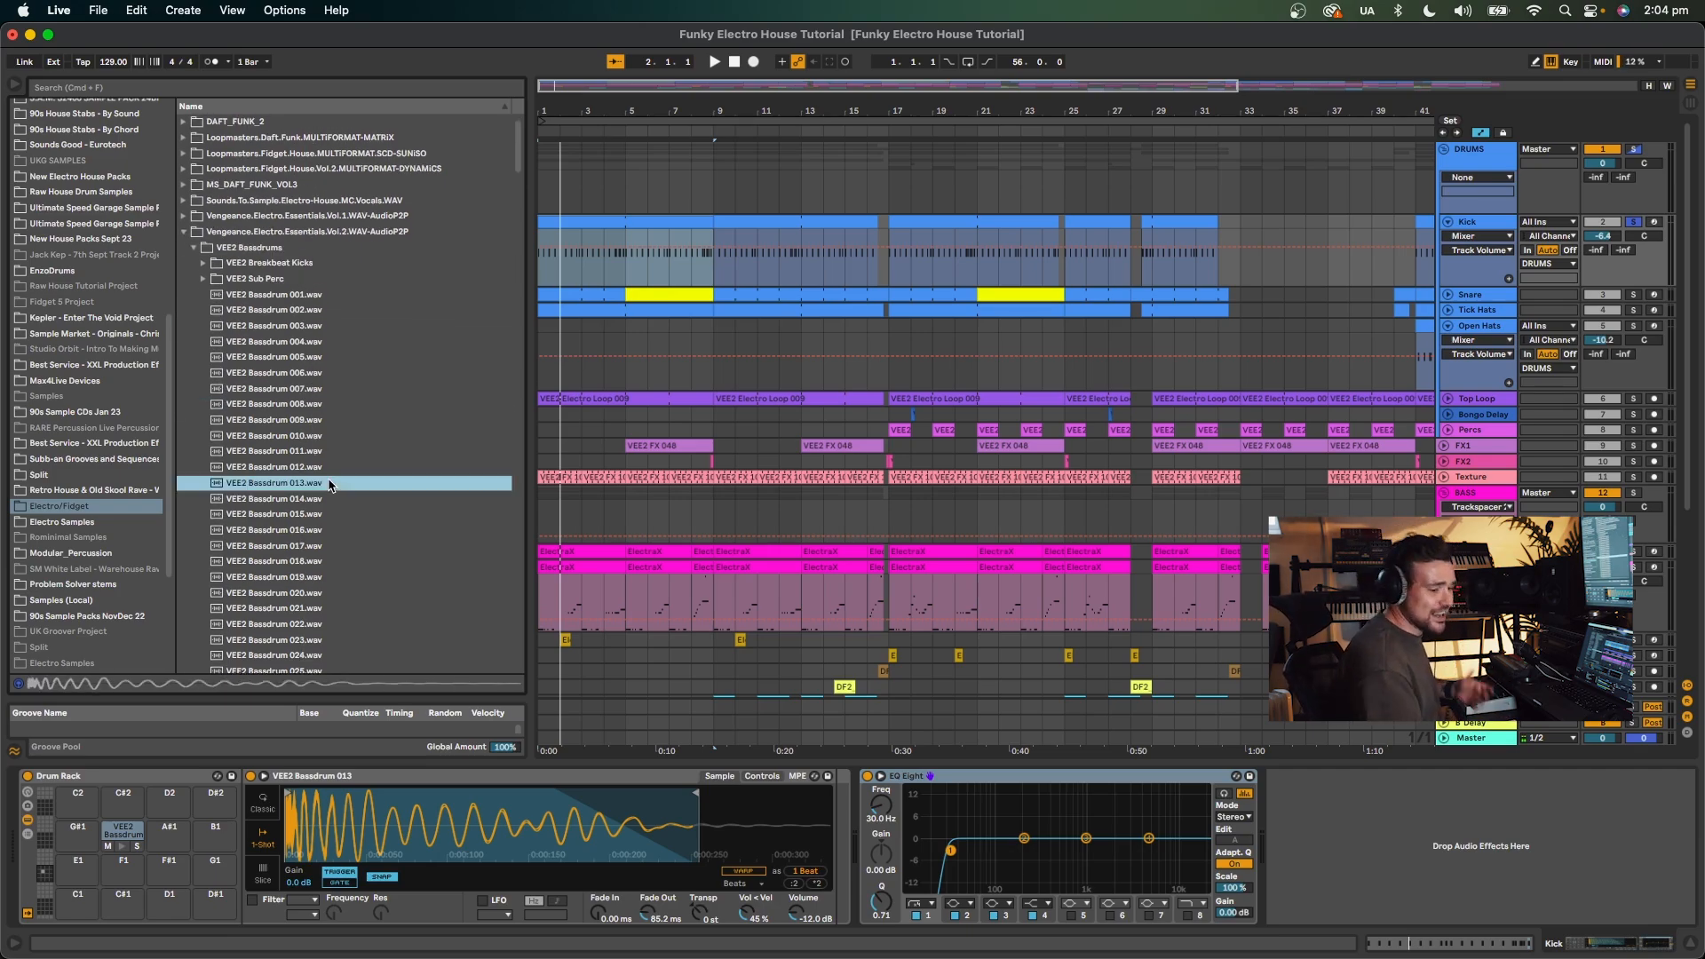
{"action": "key", "text": "Down"}
{"action": "key", "text": "Down"}
{"action": "key", "text": "Down"}
{"action": "key", "text": "Down"}
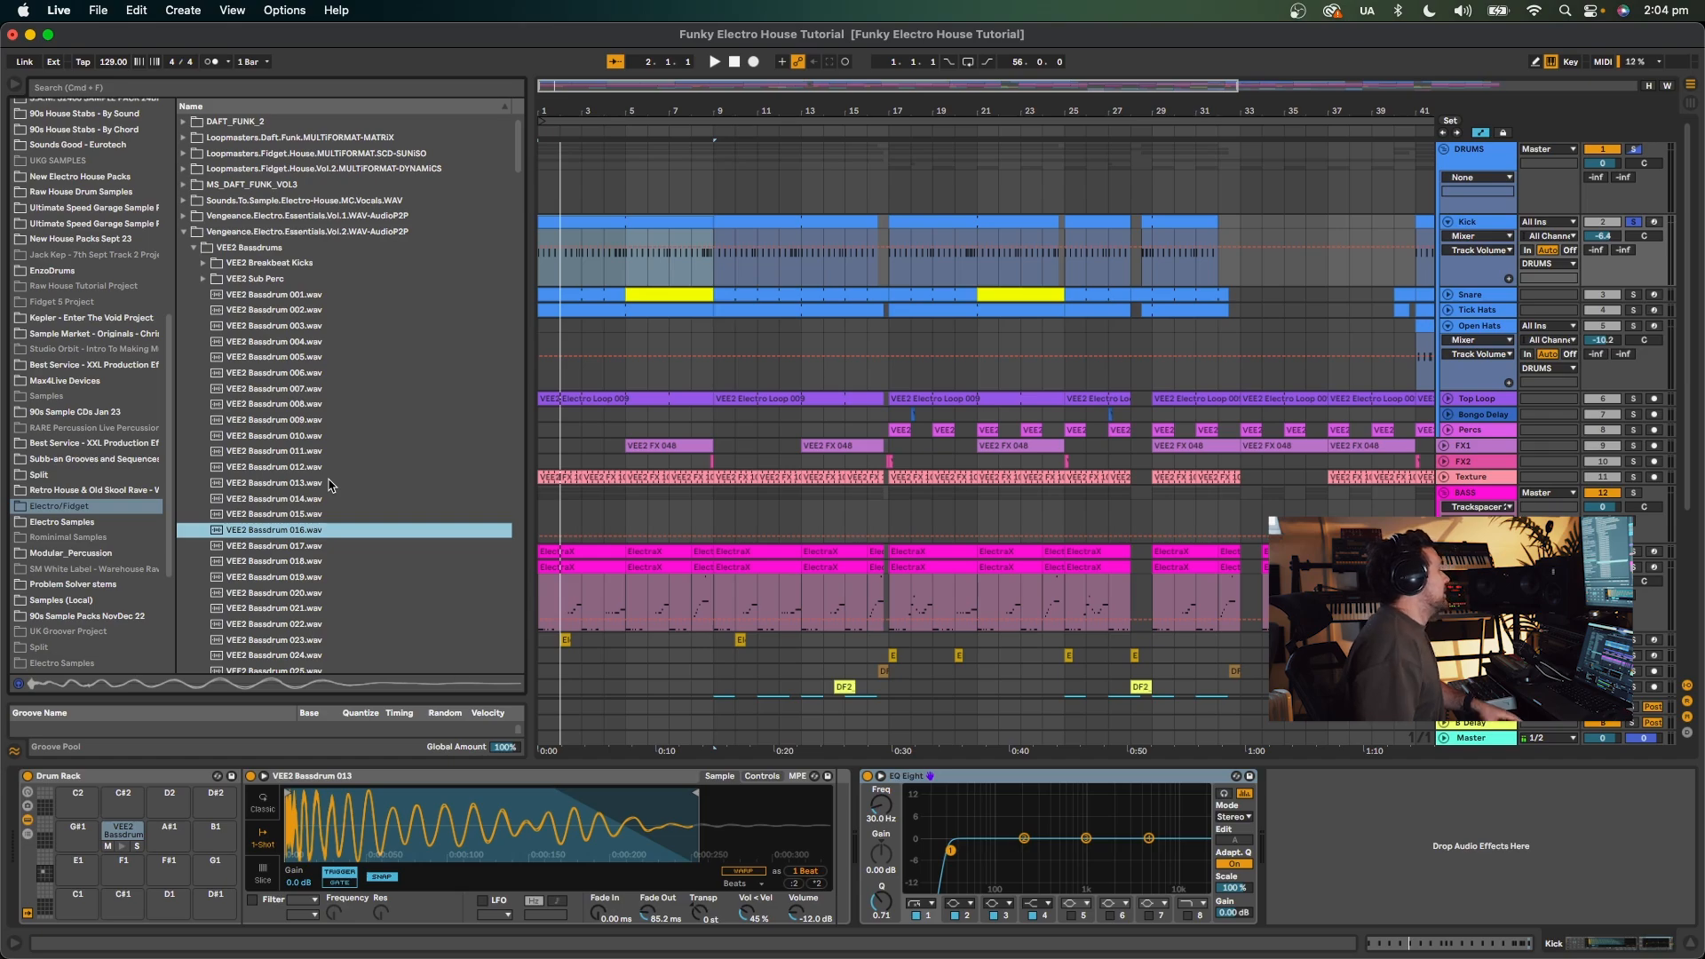
{"action": "key", "text": "Down"}
{"action": "key", "text": "Down"}
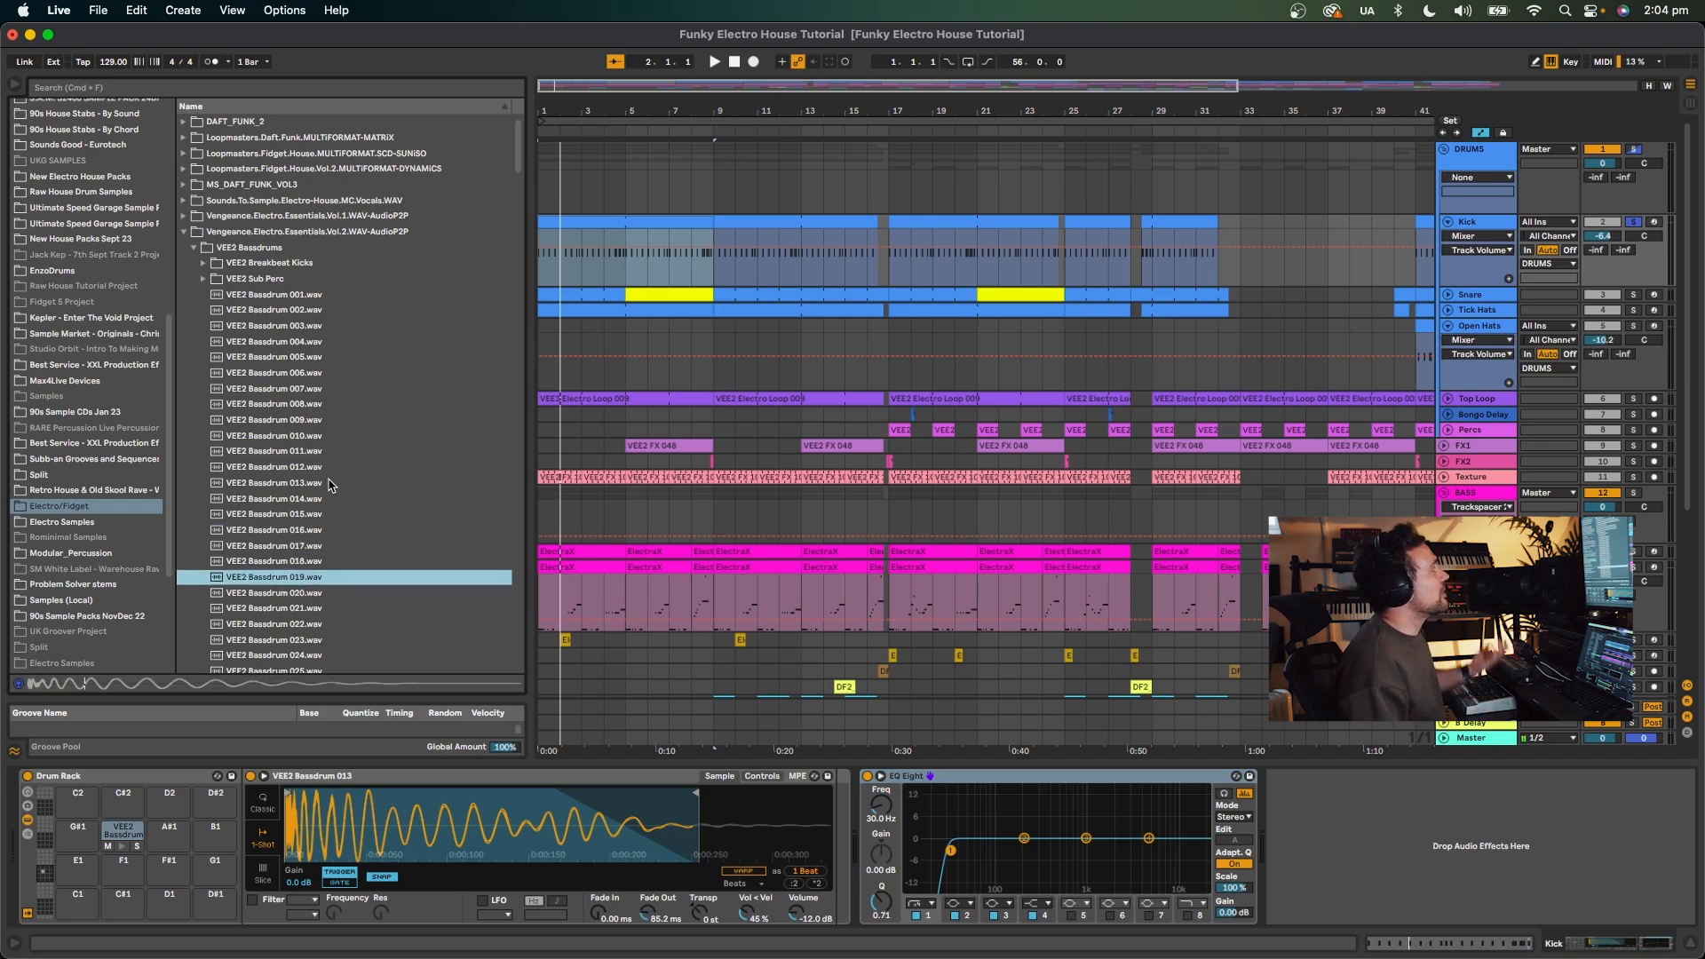
{"action": "key", "text": "Down"}
{"action": "key", "text": "Down"}
{"action": "key", "text": "Down"}
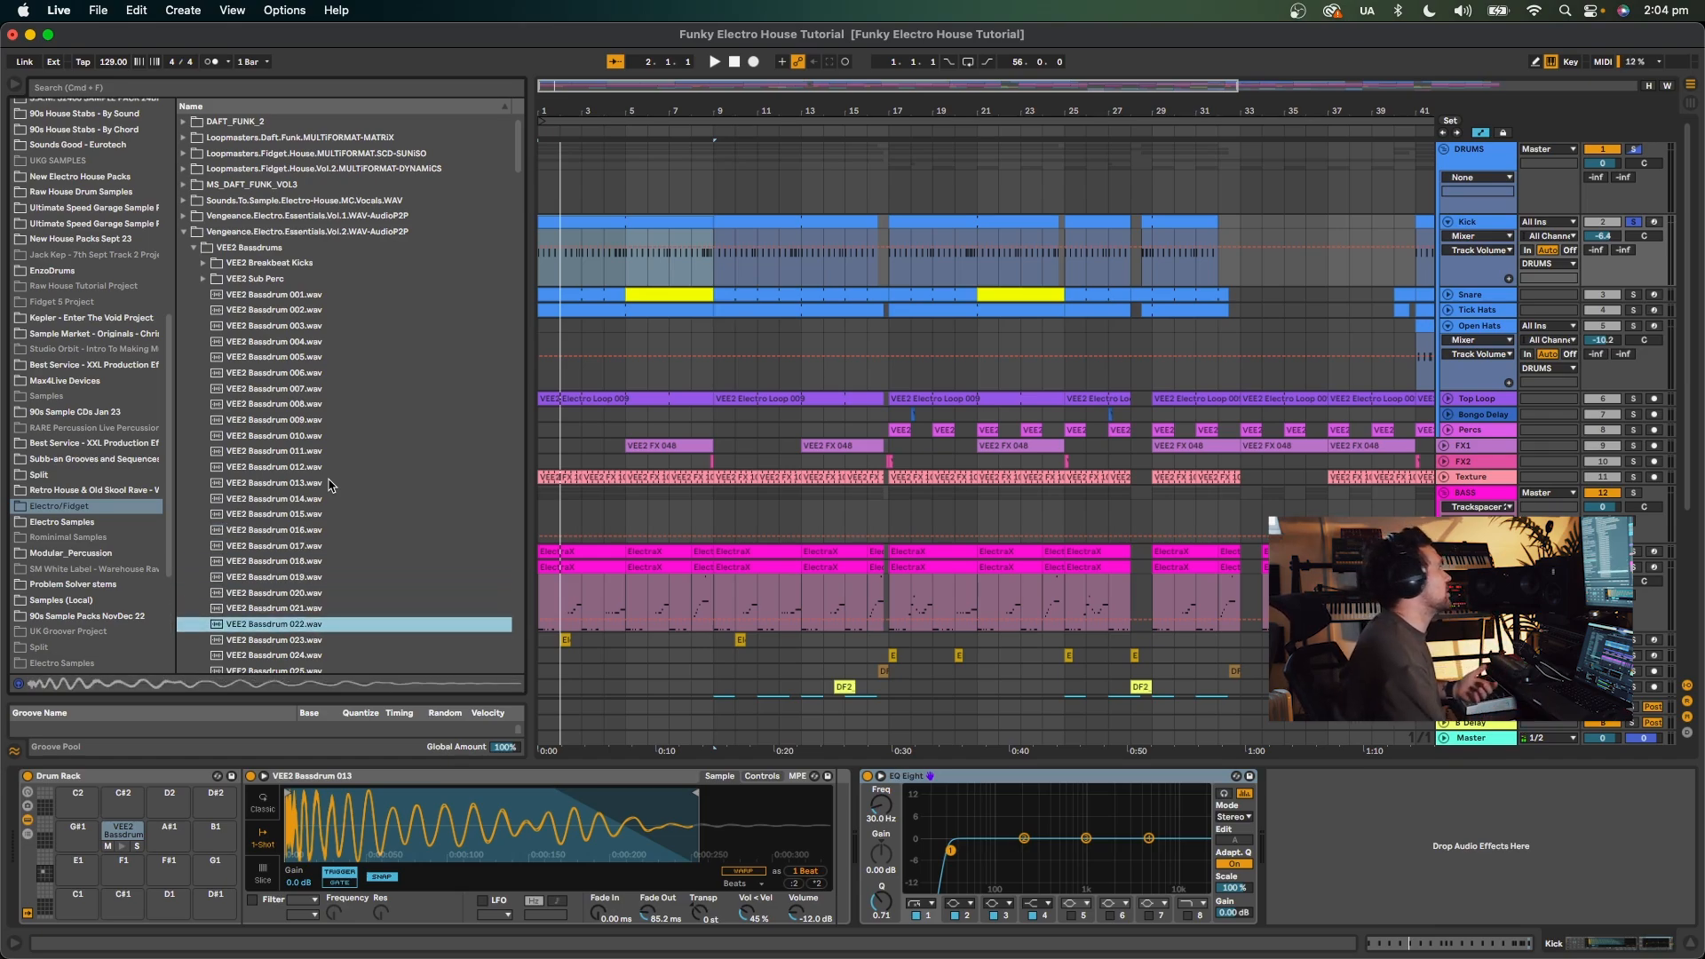
Collapse the VEE2 Bassdrums folder, expand VEE2 Claps, and audition its samples from VEE2 Clap 001 to 007.
{"action": "scroll", "coordinate": [267, 342], "scroll_direction": "down", "scroll_amount": 4}
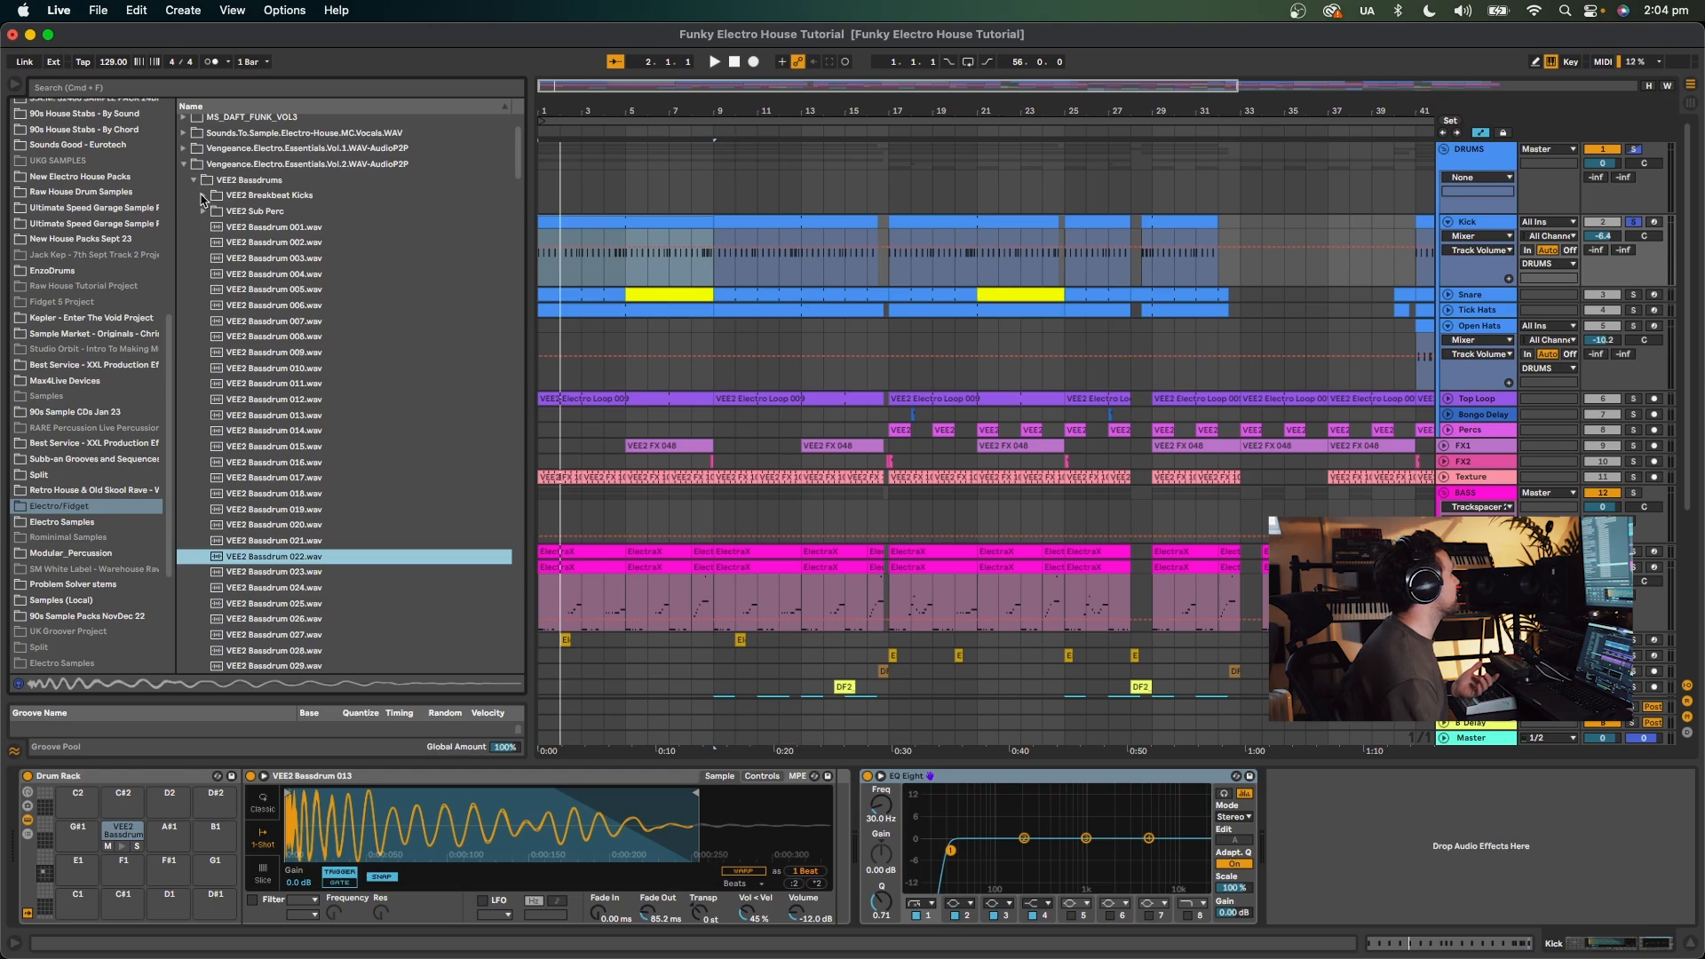
{"action": "key", "text": "Left"}
{"action": "key", "text": "Left"}
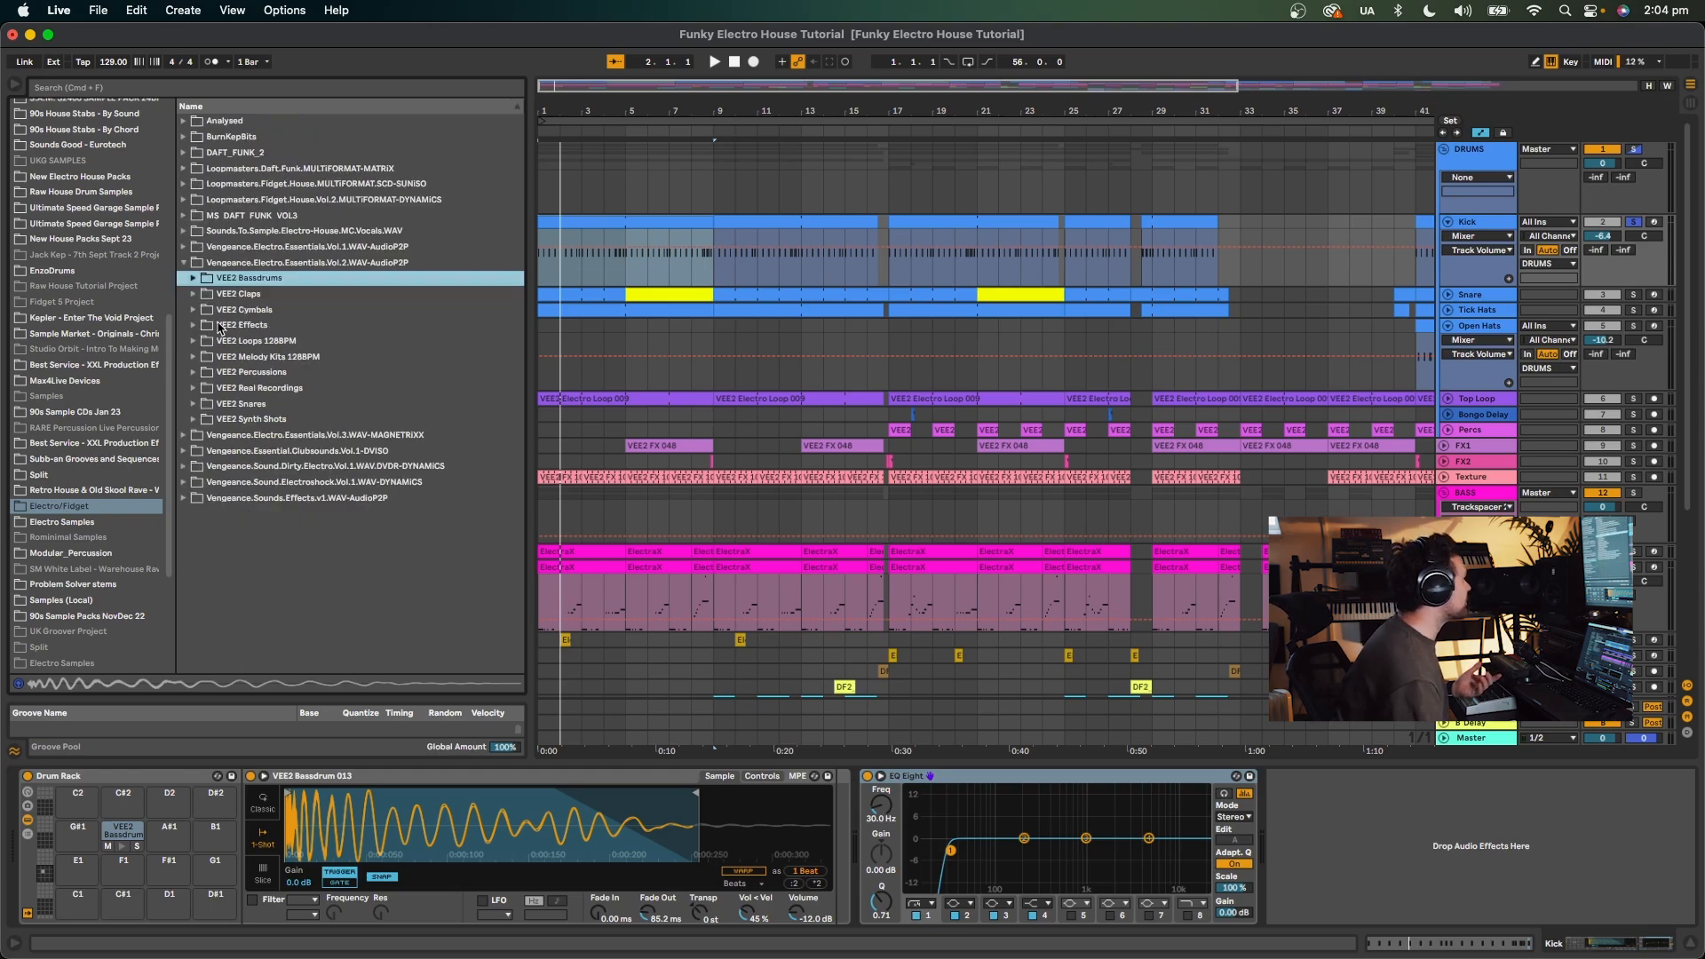
{"action": "left_click", "coordinate": [195, 296]}
{"action": "key", "text": "Down"}
{"action": "key", "text": "Down"}
{"action": "key", "text": "Down"}
{"action": "key", "text": "Down"}
{"action": "key", "text": "Down"}
{"action": "key", "text": "Down"}
{"action": "key", "text": "Down"}
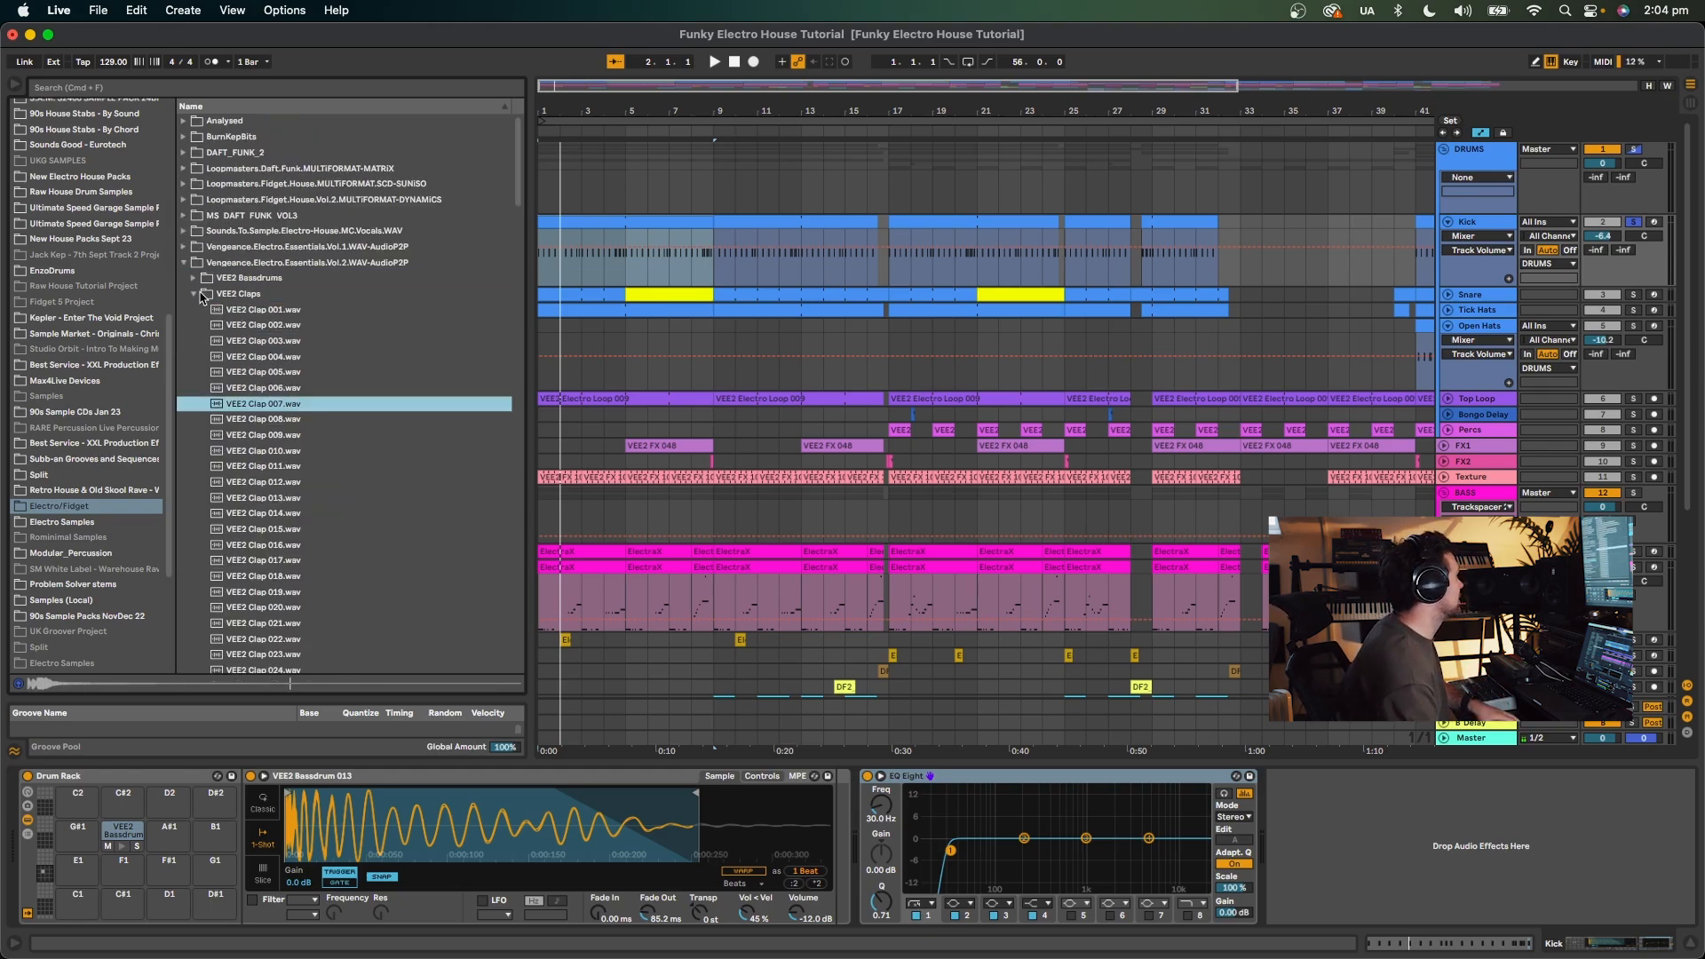
Collapse VEE2 Claps, expand VEE2 Snares to audition samples from VEE2 Snare 001 to 006, and collapse it again.
{"action": "left_click", "coordinate": [194, 295]}
{"action": "left_click", "coordinate": [193, 404]}
{"action": "key", "text": "Down"}
{"action": "key", "text": "Down"}
{"action": "key", "text": "Down"}
{"action": "key", "text": "Down"}
{"action": "key", "text": "Down"}
{"action": "key", "text": "Down"}
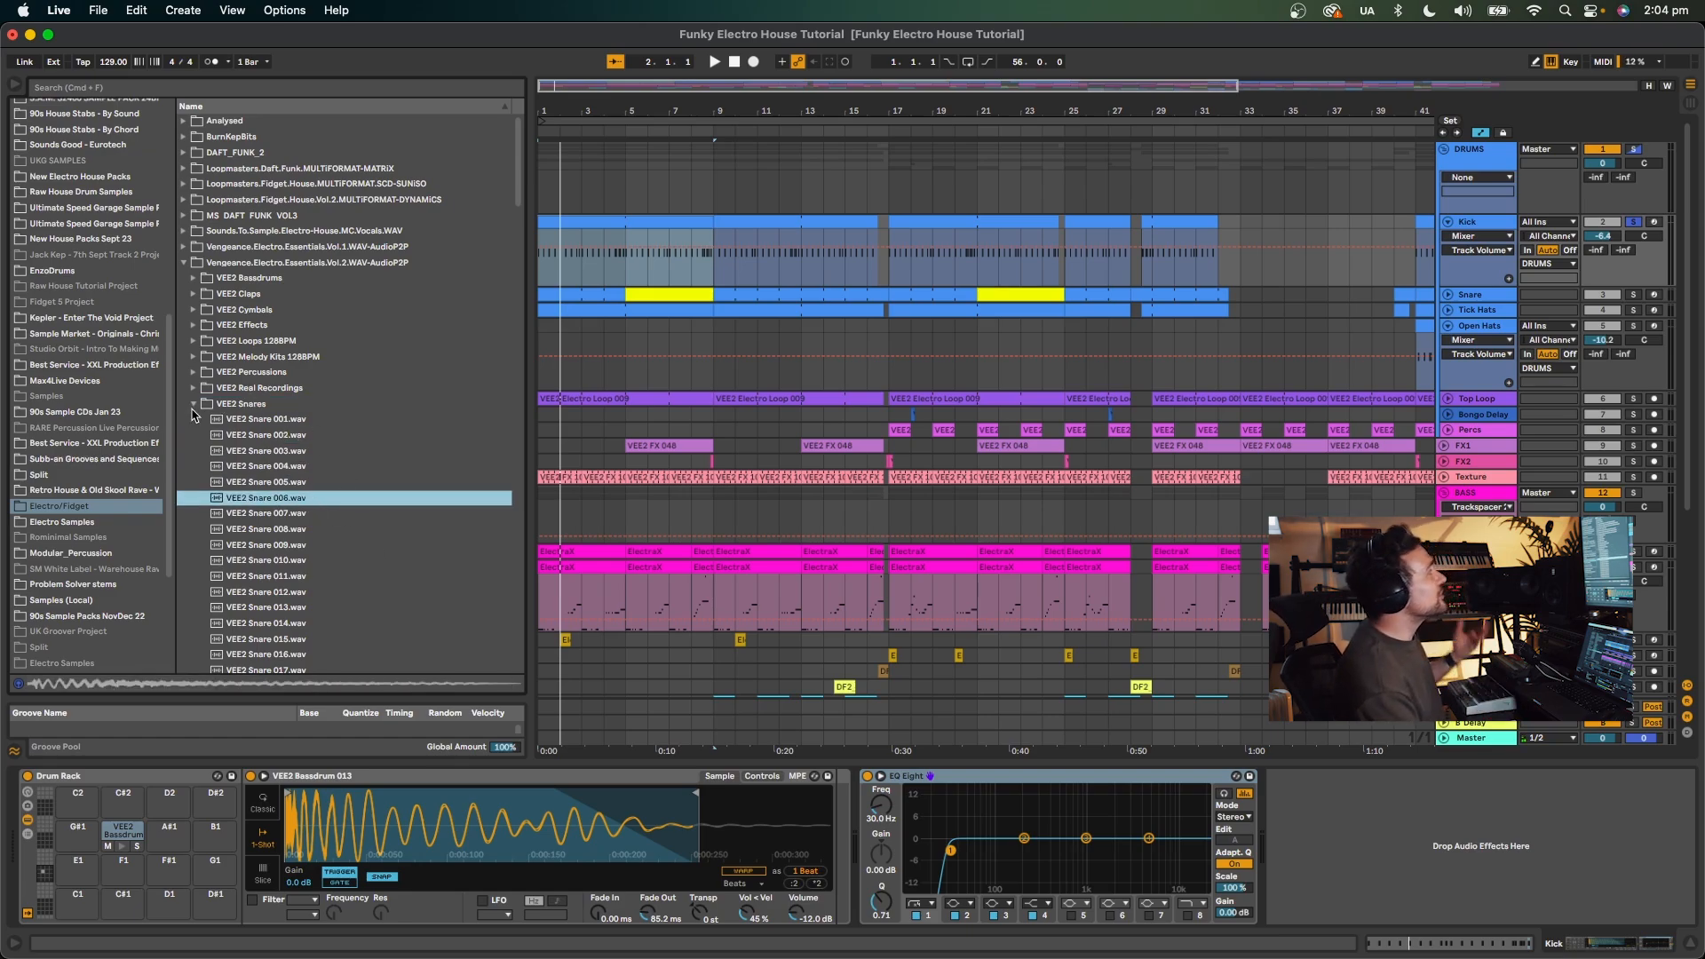
{"action": "left_click", "coordinate": [193, 407]}
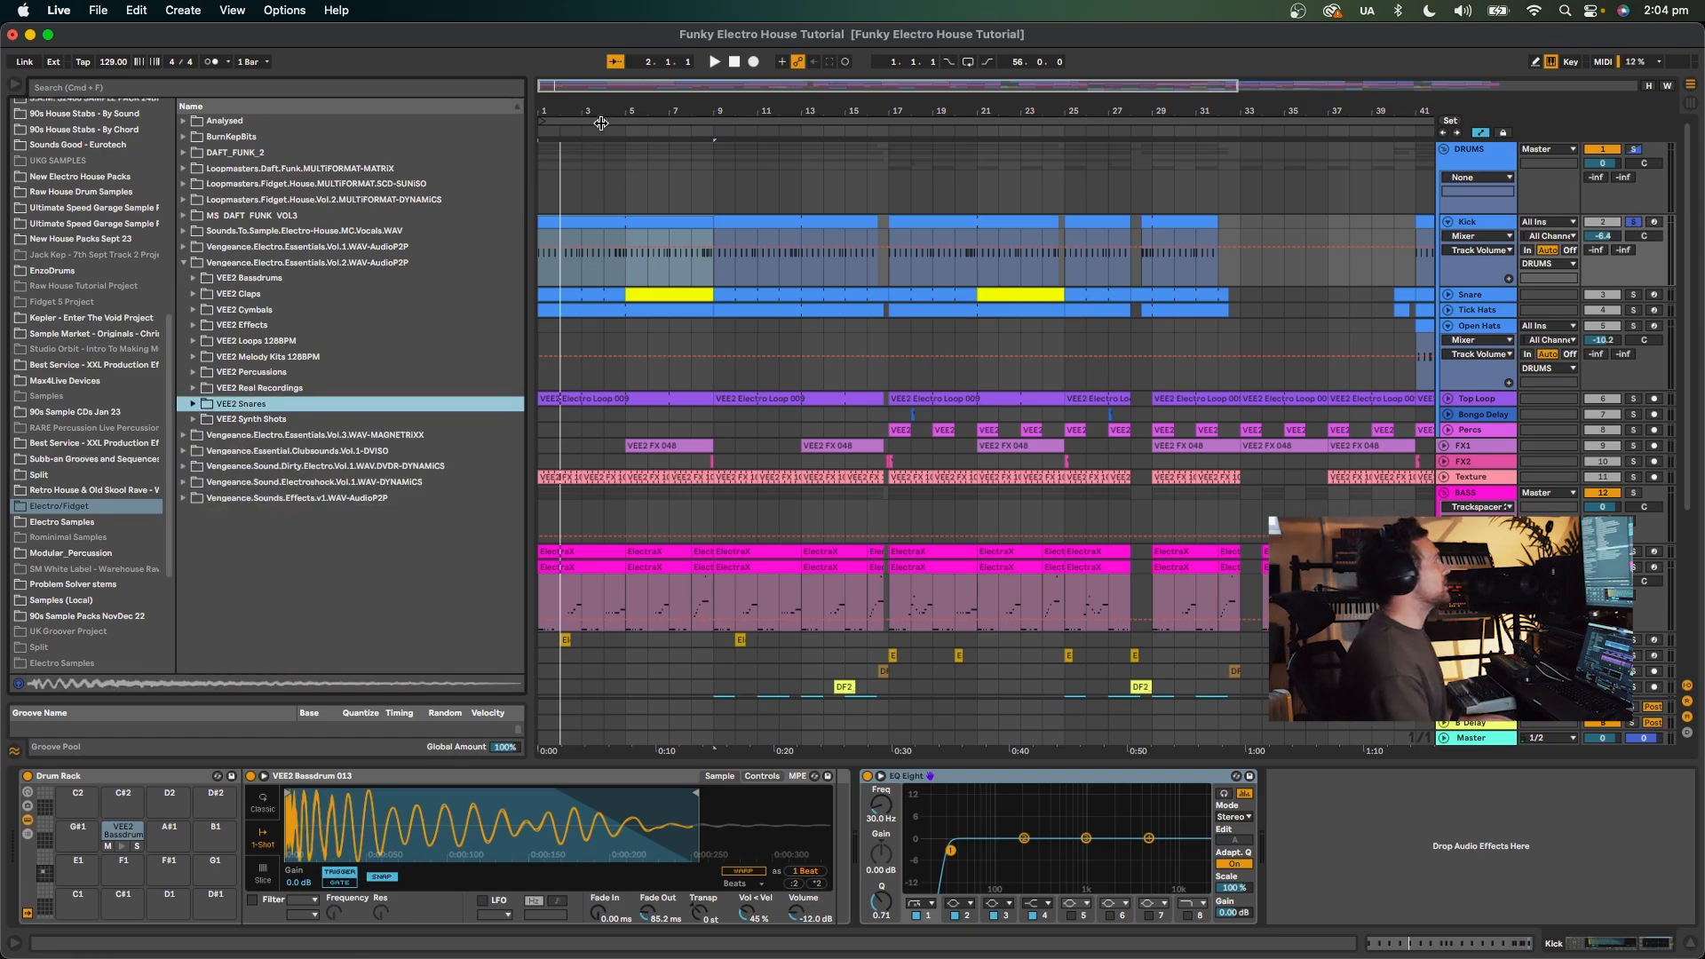
Play the soloed kick while extending the VEE2 Bassdrum 013 sample's end point fully, and shorten it again to cut the tail.
{"action": "key", "text": "space"}
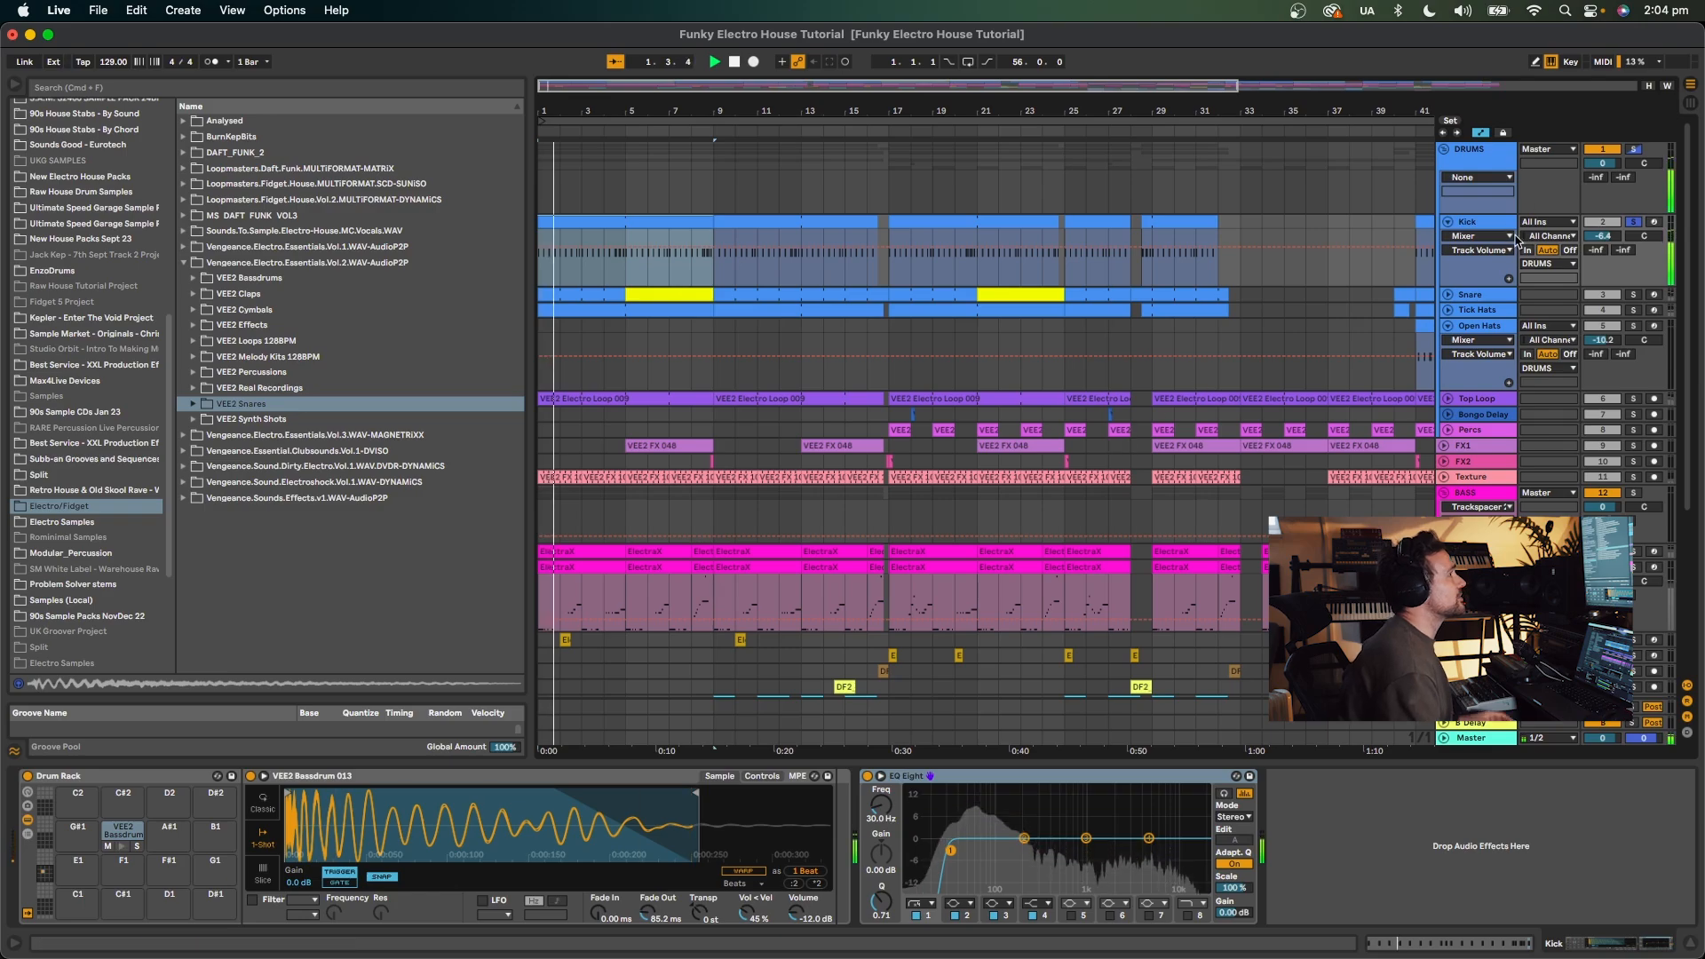
{"action": "key", "text": "space"}
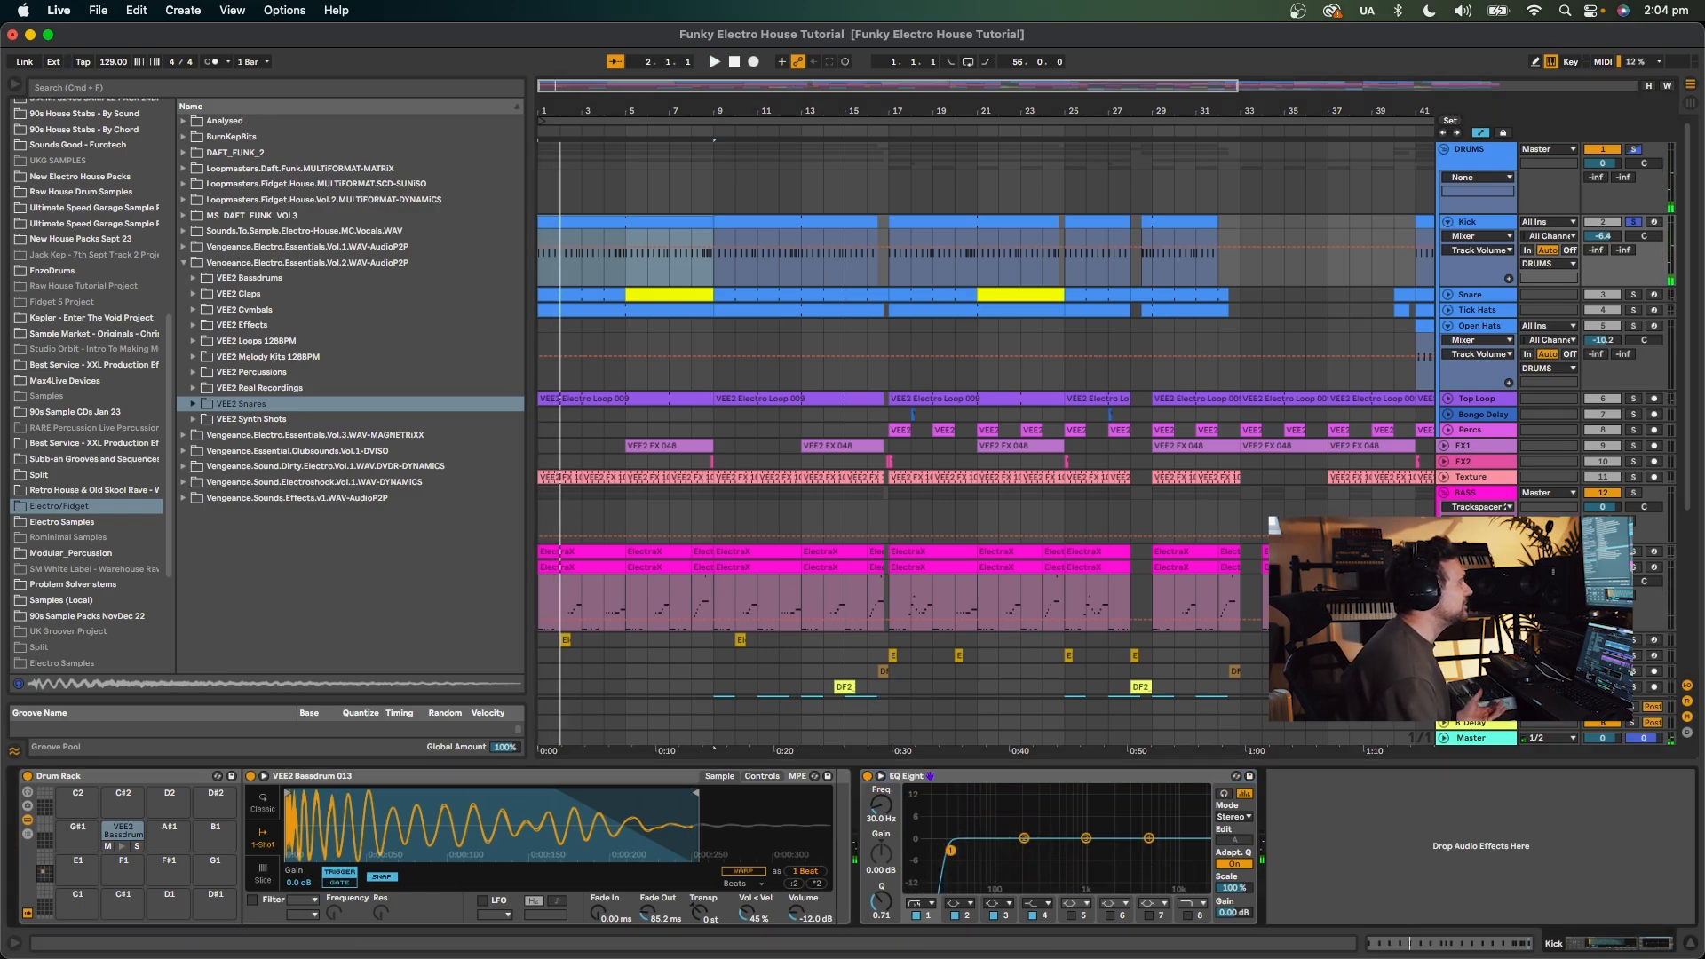
{"action": "key", "text": "space"}
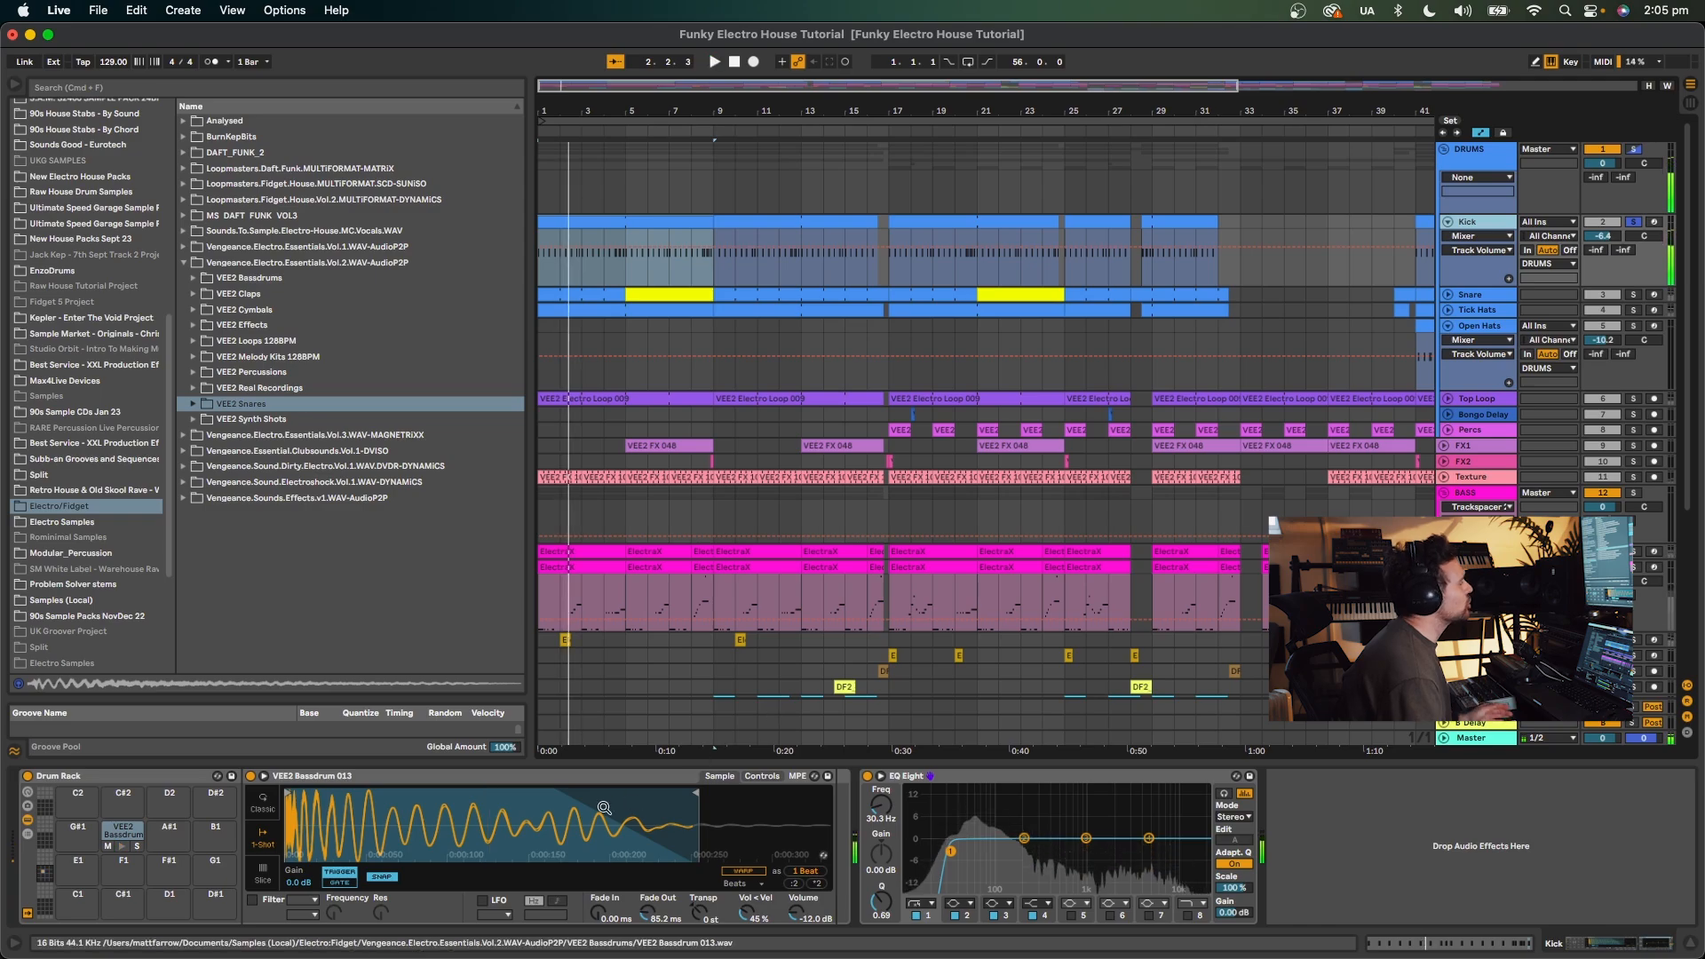
{"action": "key", "text": "space"}
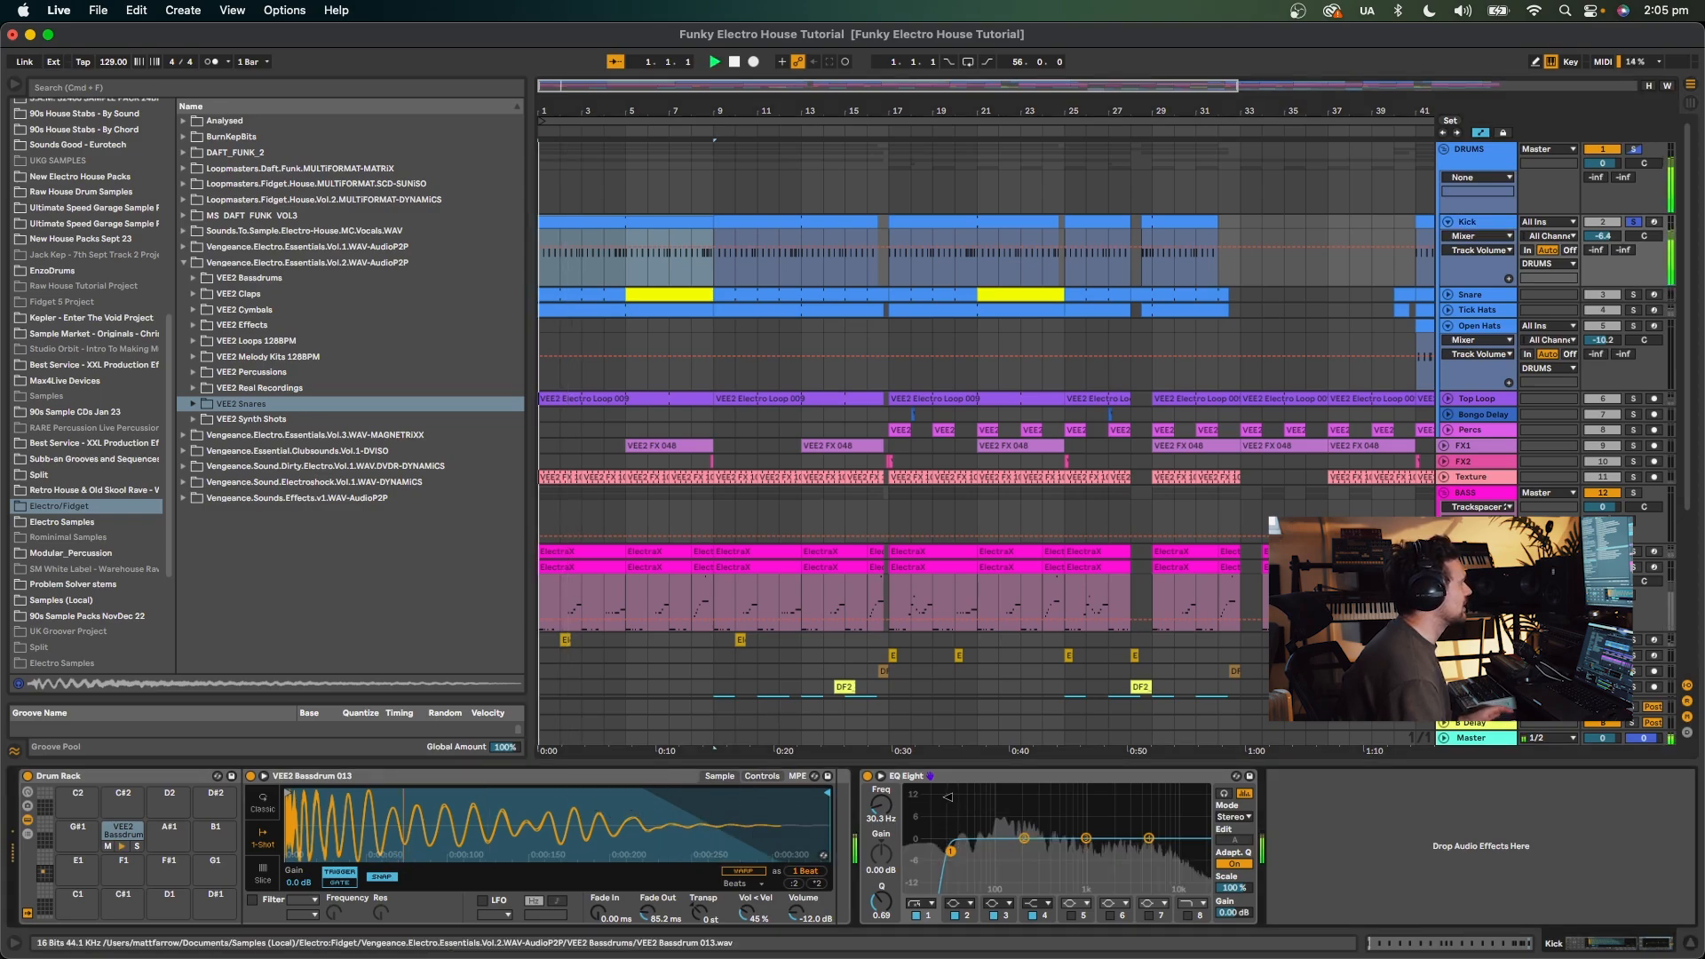
{"action": "mouse_move", "coordinate": [690, 793]}
{"action": "left_mouse_down"}
{"action": "mouse_move", "coordinate": [749, 814]}
{"action": "mouse_move", "coordinate": [686, 814]}
{"action": "left_mouse_up"}
{"action": "key", "text": "space"}
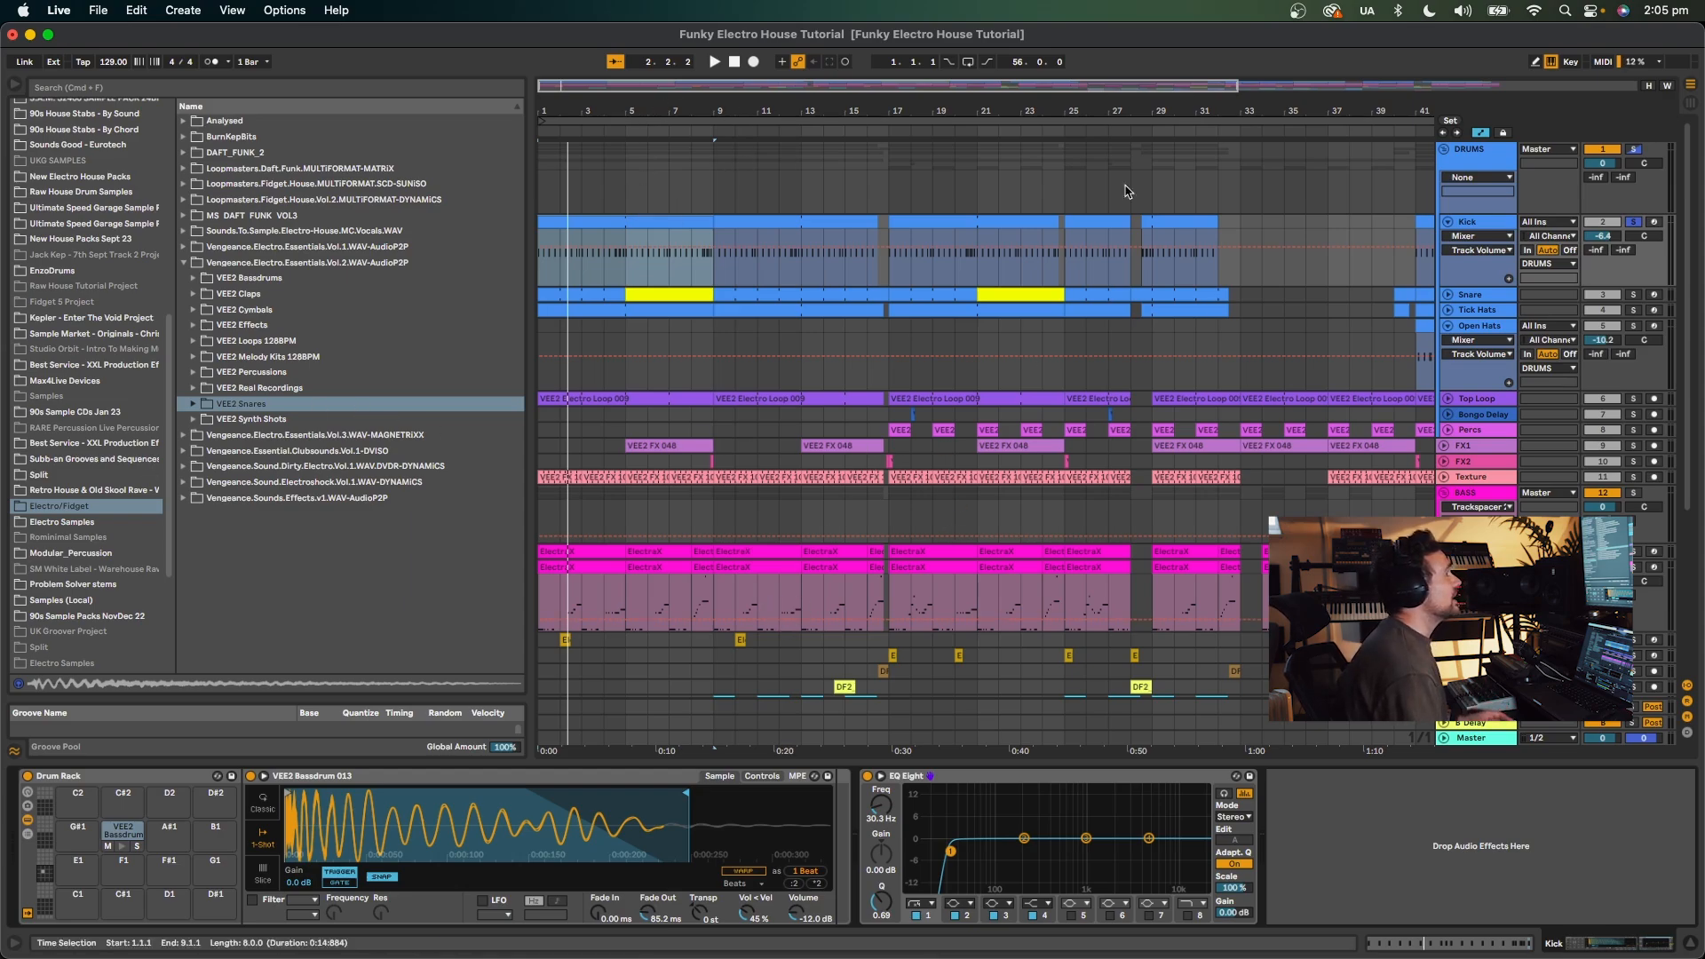
Play the soloed kick from bar 1 and open its first clip to examine the extra kick notes and their velocities.
{"action": "key", "text": "space"}
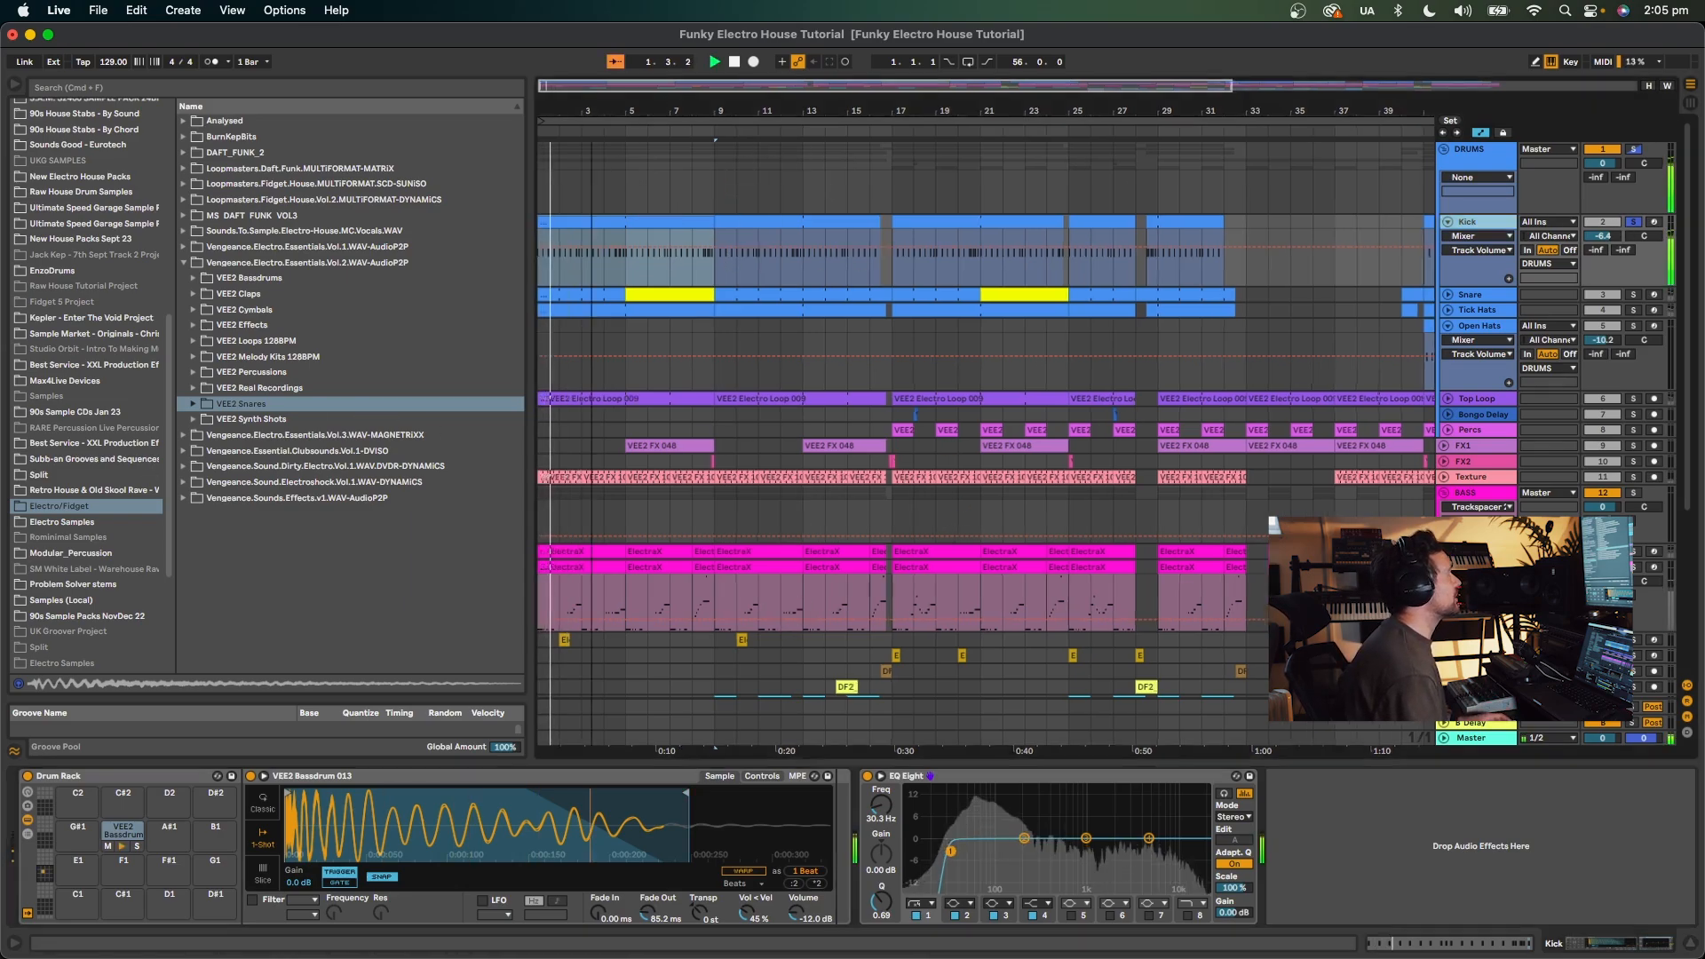
{"action": "scroll", "coordinate": [678, 274], "scroll_direction": "up", "scroll_amount": 5}
{"action": "scroll", "coordinate": [678, 273], "scroll_direction": "left", "scroll_amount": 3}
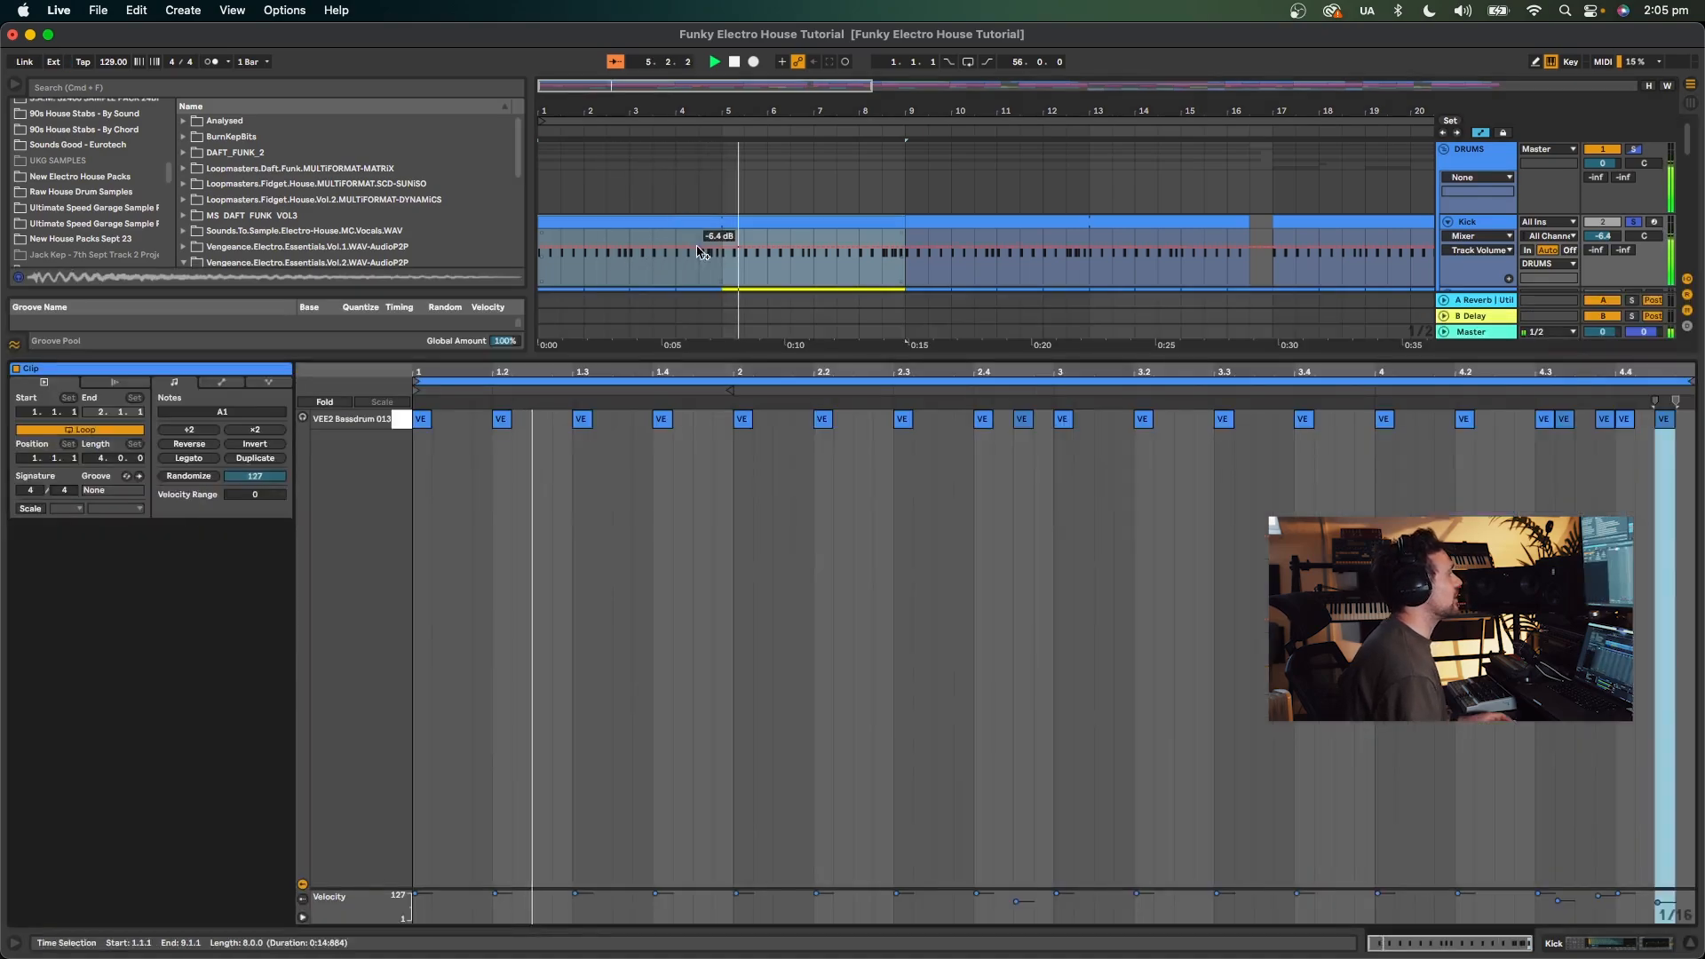
{"action": "double_click", "coordinate": [711, 274]}
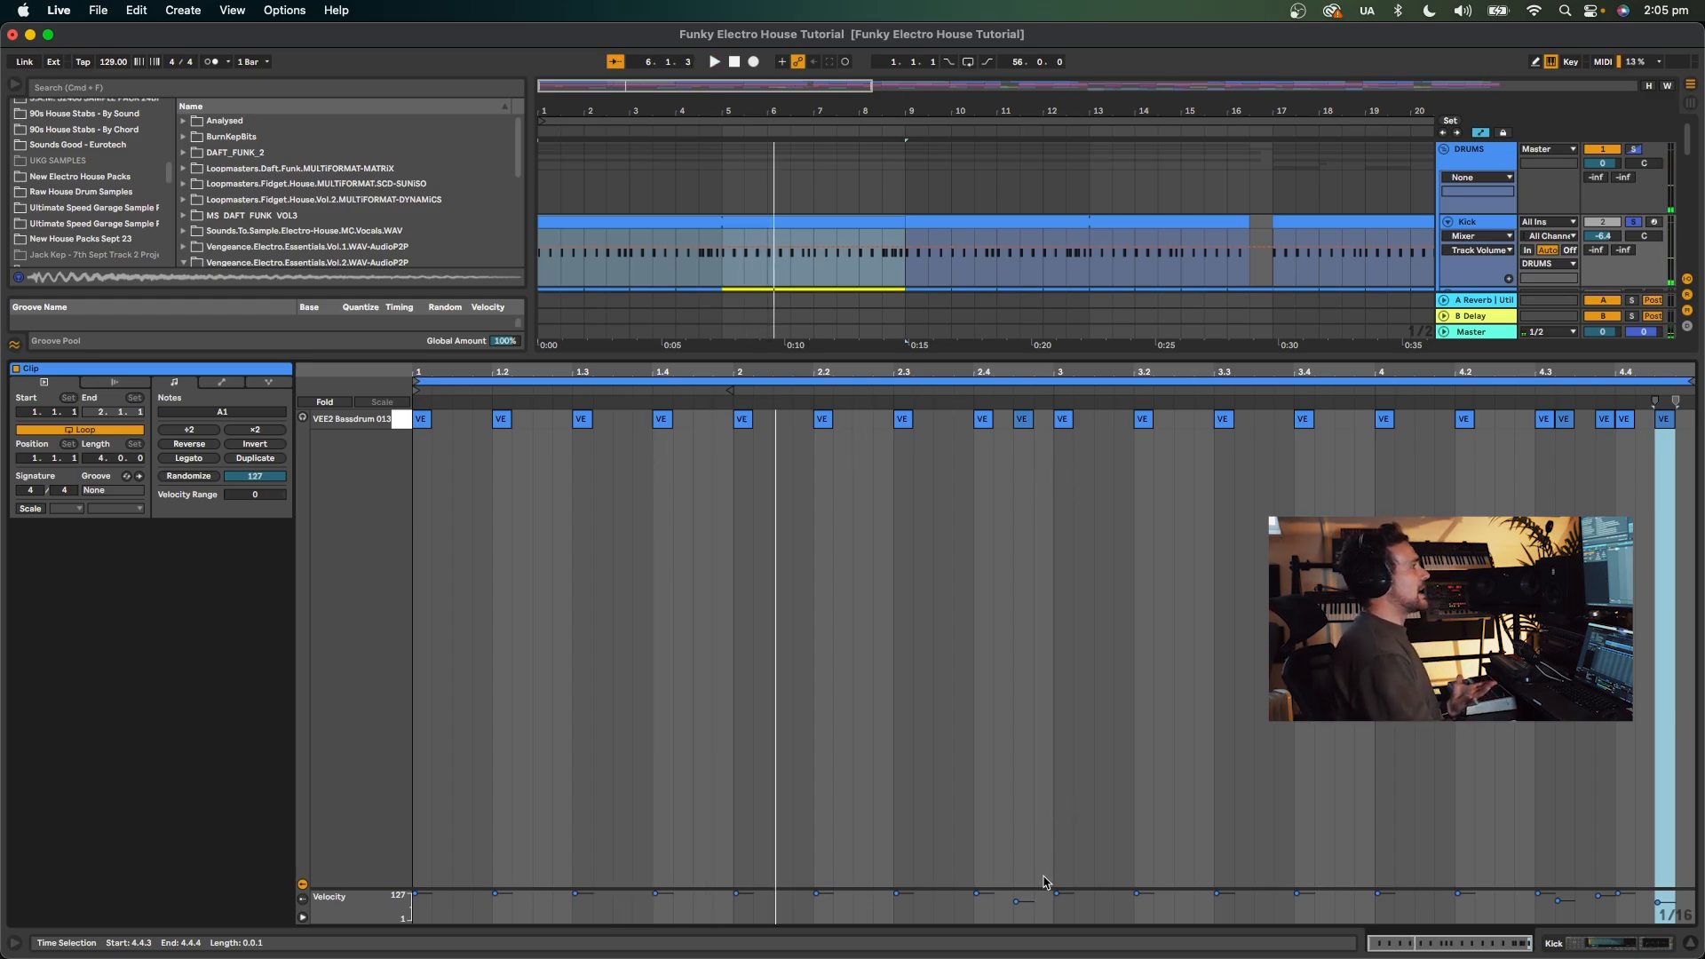
{"action": "key", "text": "space"}
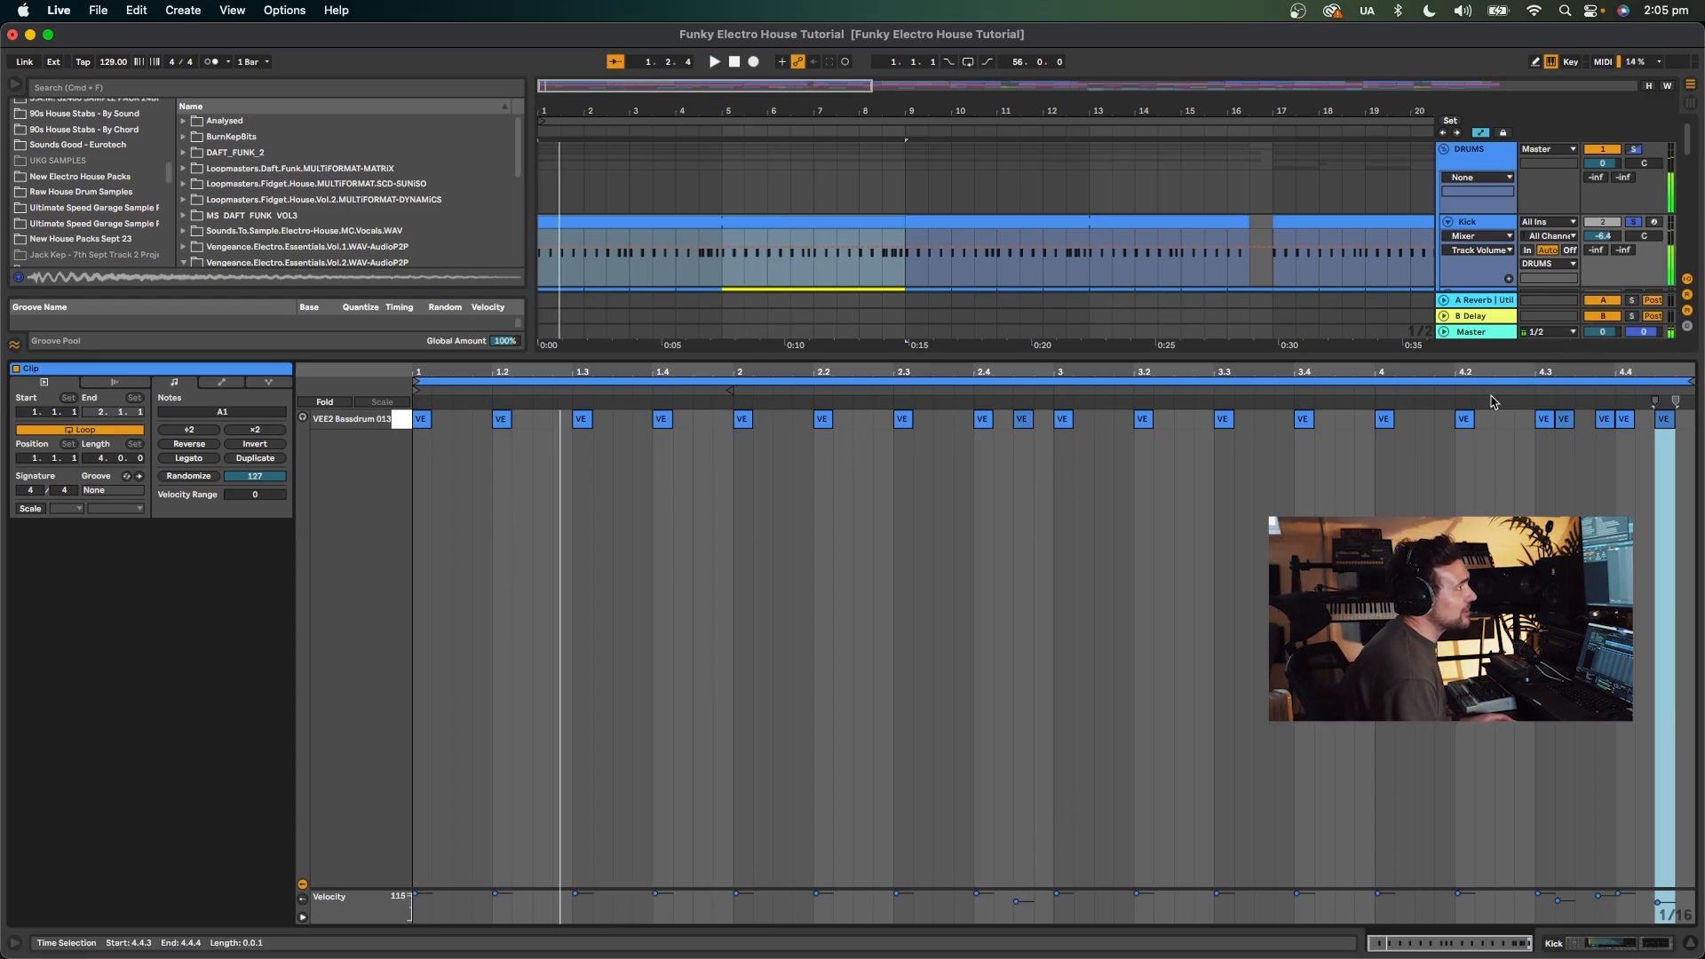
{"action": "left_click", "coordinate": [1465, 392]}
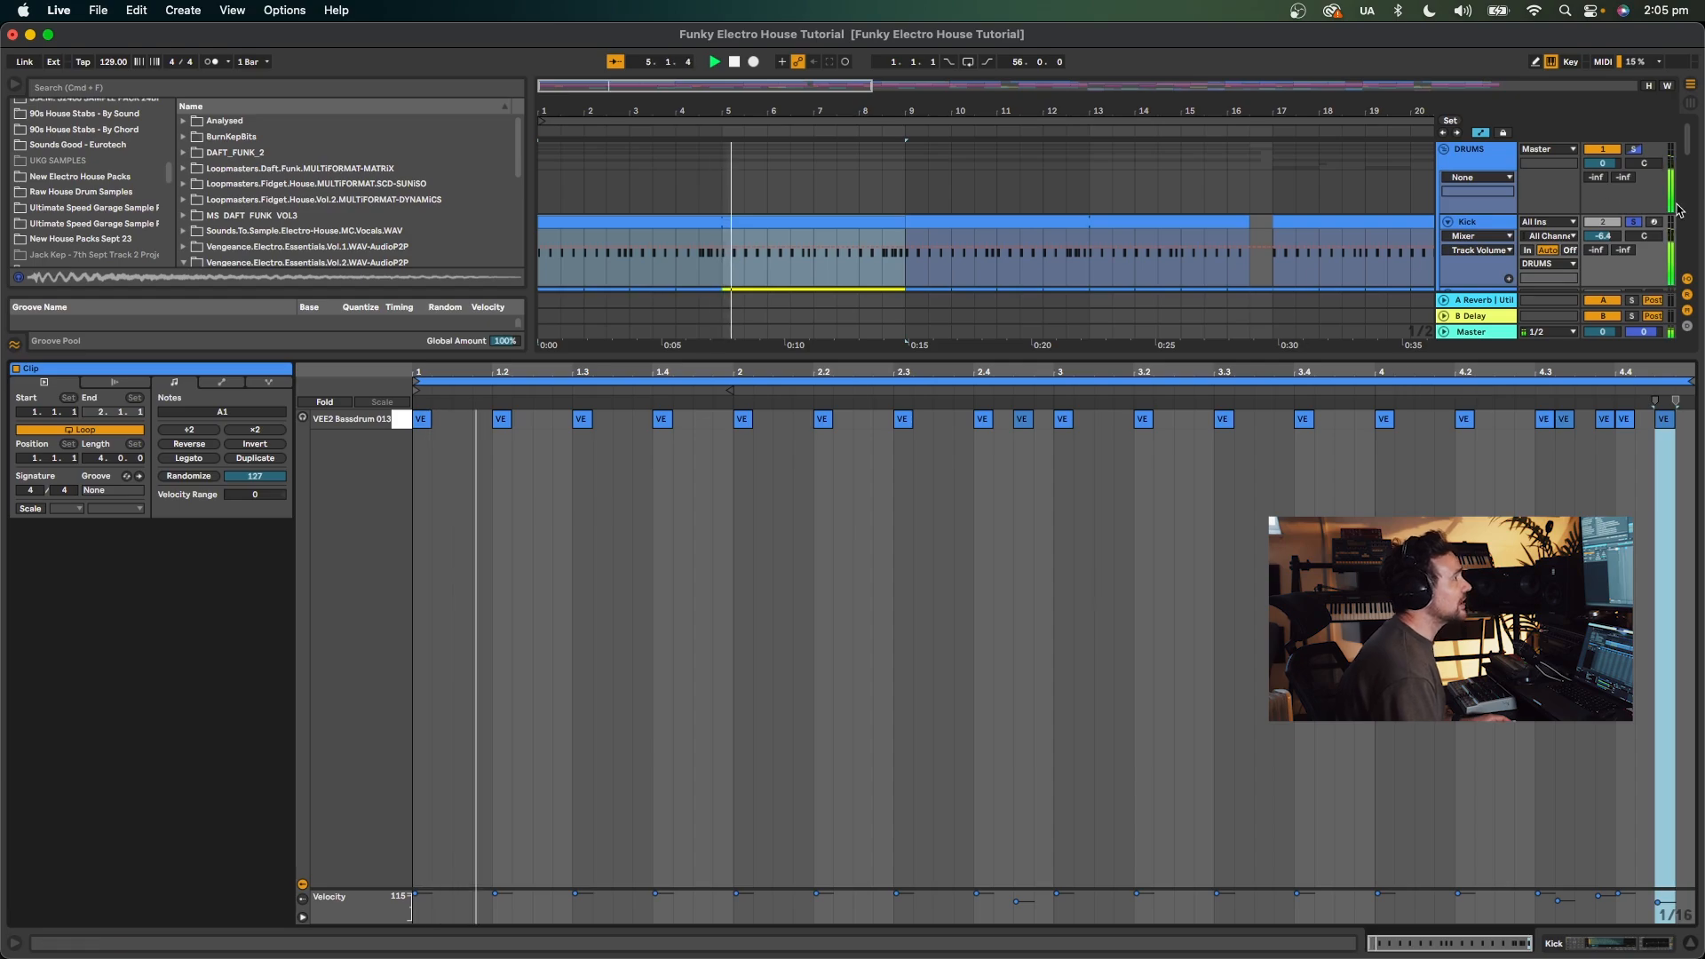
Unsolo the drums to hear the kick pattern in the full mix, and hide the clip's note view.
{"action": "left_click", "coordinate": [1632, 149]}
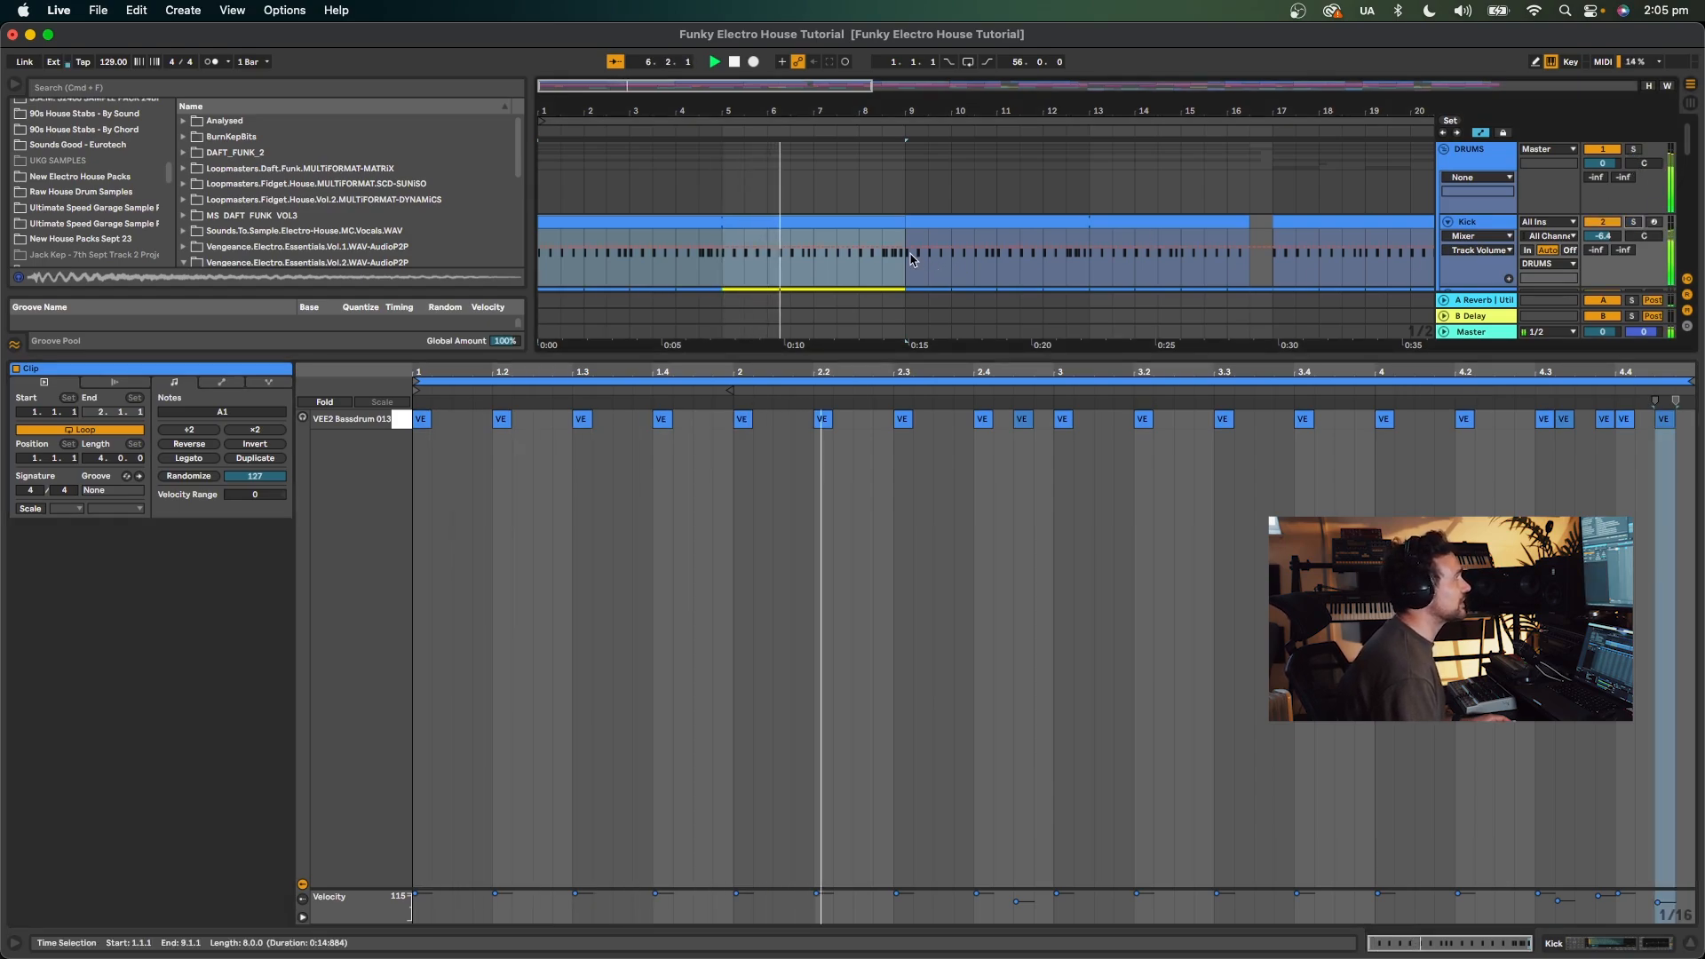
{"action": "left_click", "coordinate": [770, 266]}
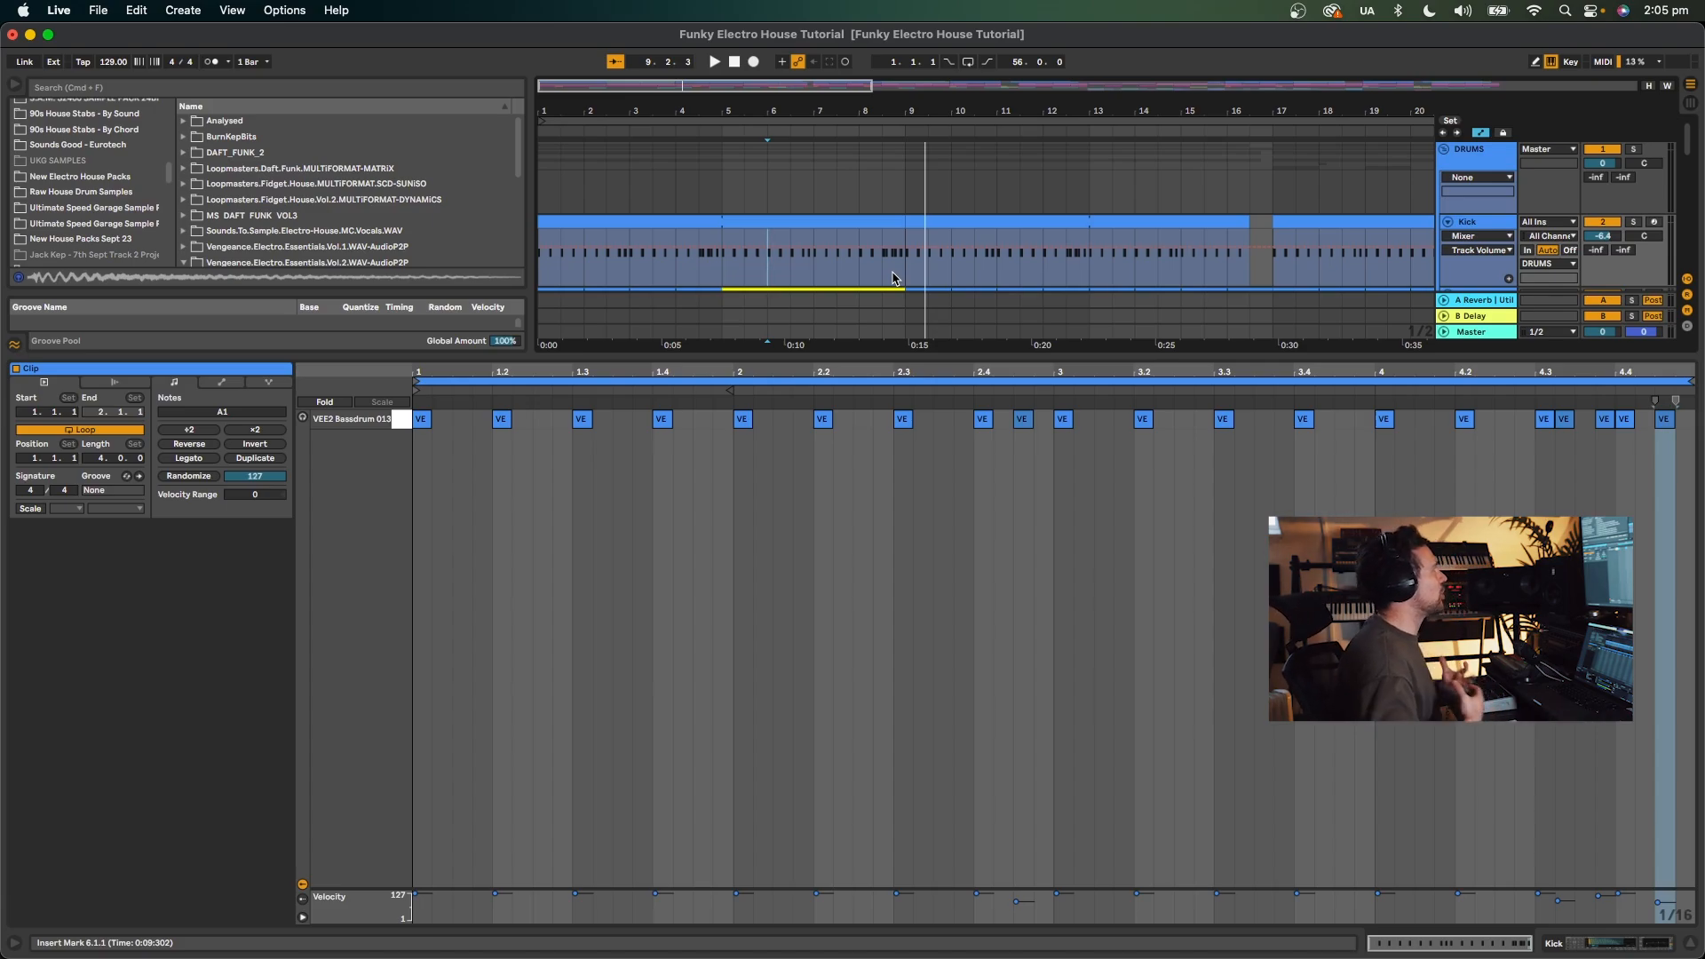
{"action": "key", "text": "super+alt+l"}
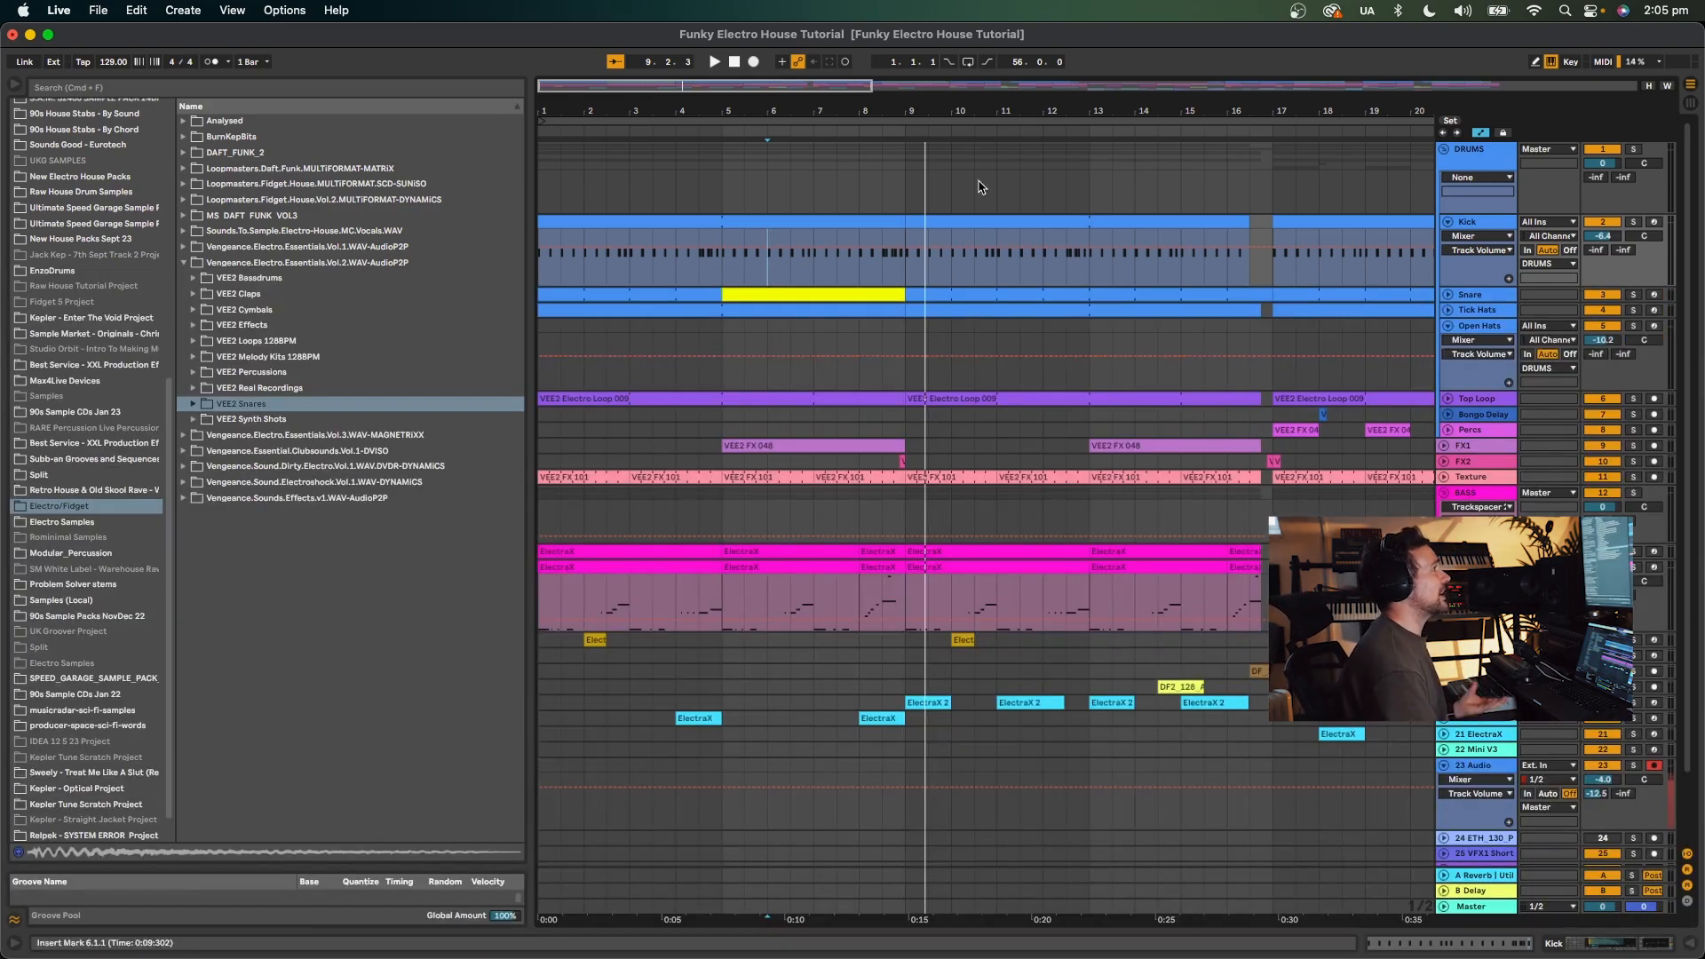
Play the full arrangement through the kick gaps just before bar 17 and around bar 28.
{"action": "left_click_drag", "start_coordinate": [1097, 108], "coordinate": [706, 111]}
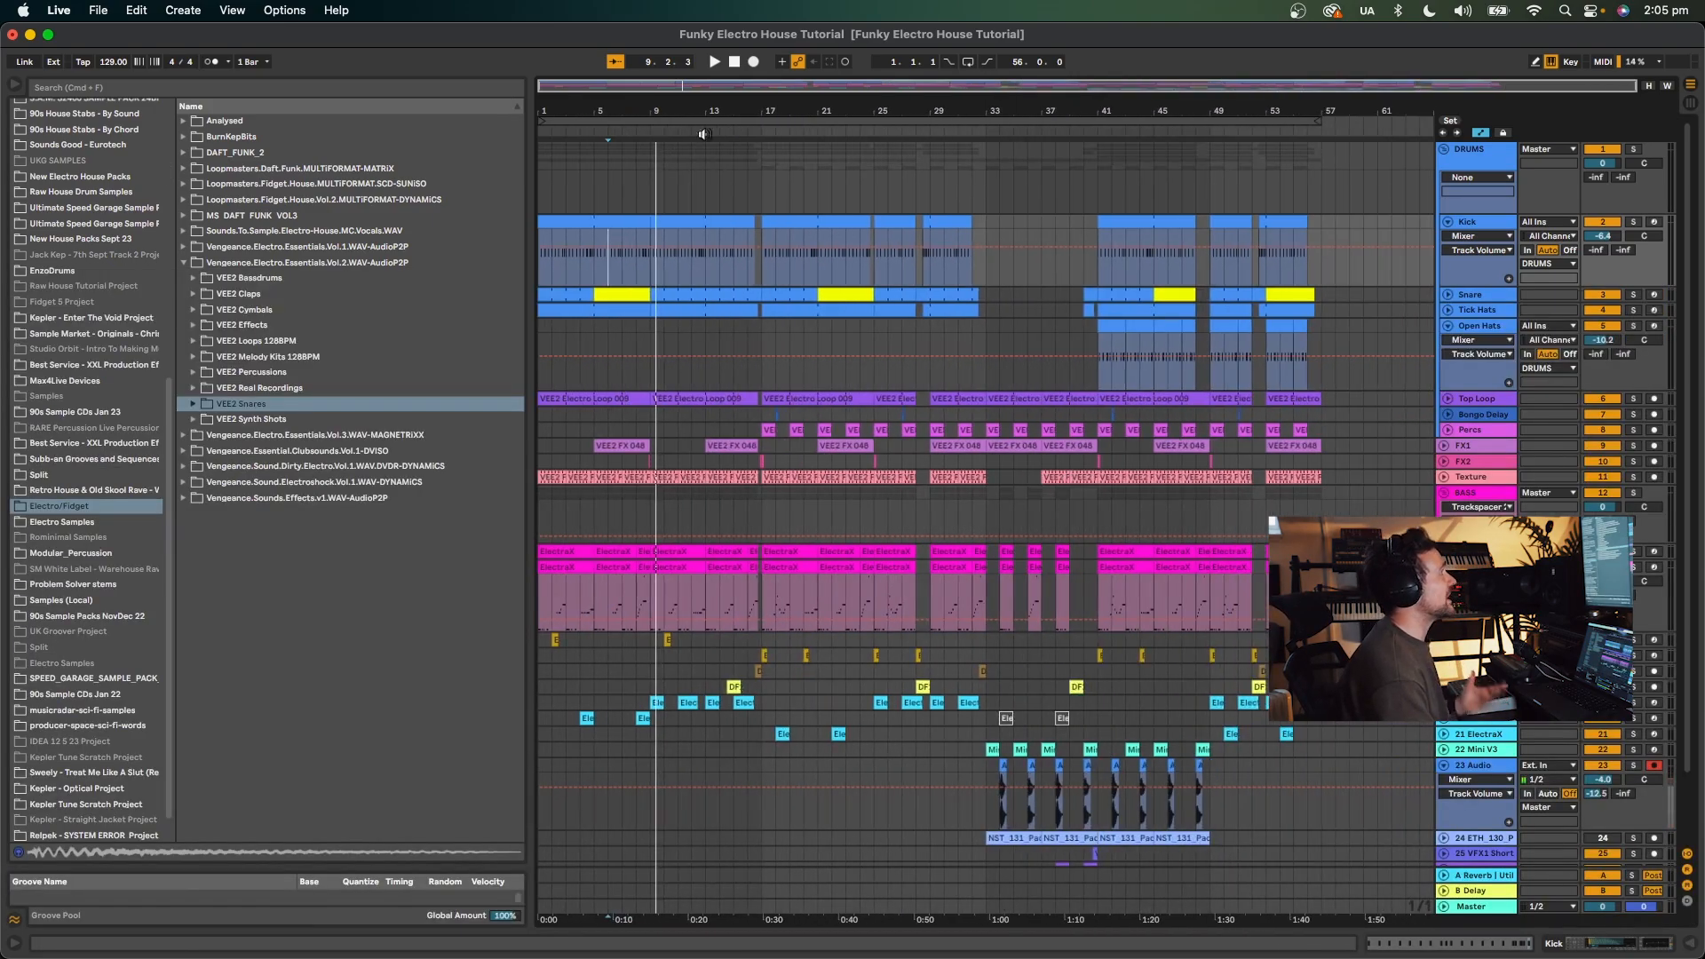
{"action": "left_click", "coordinate": [759, 271]}
{"action": "key", "text": "space"}
{"action": "left_click", "coordinate": [861, 272]}
{"action": "key", "text": "space"}
{"action": "key", "text": "space"}
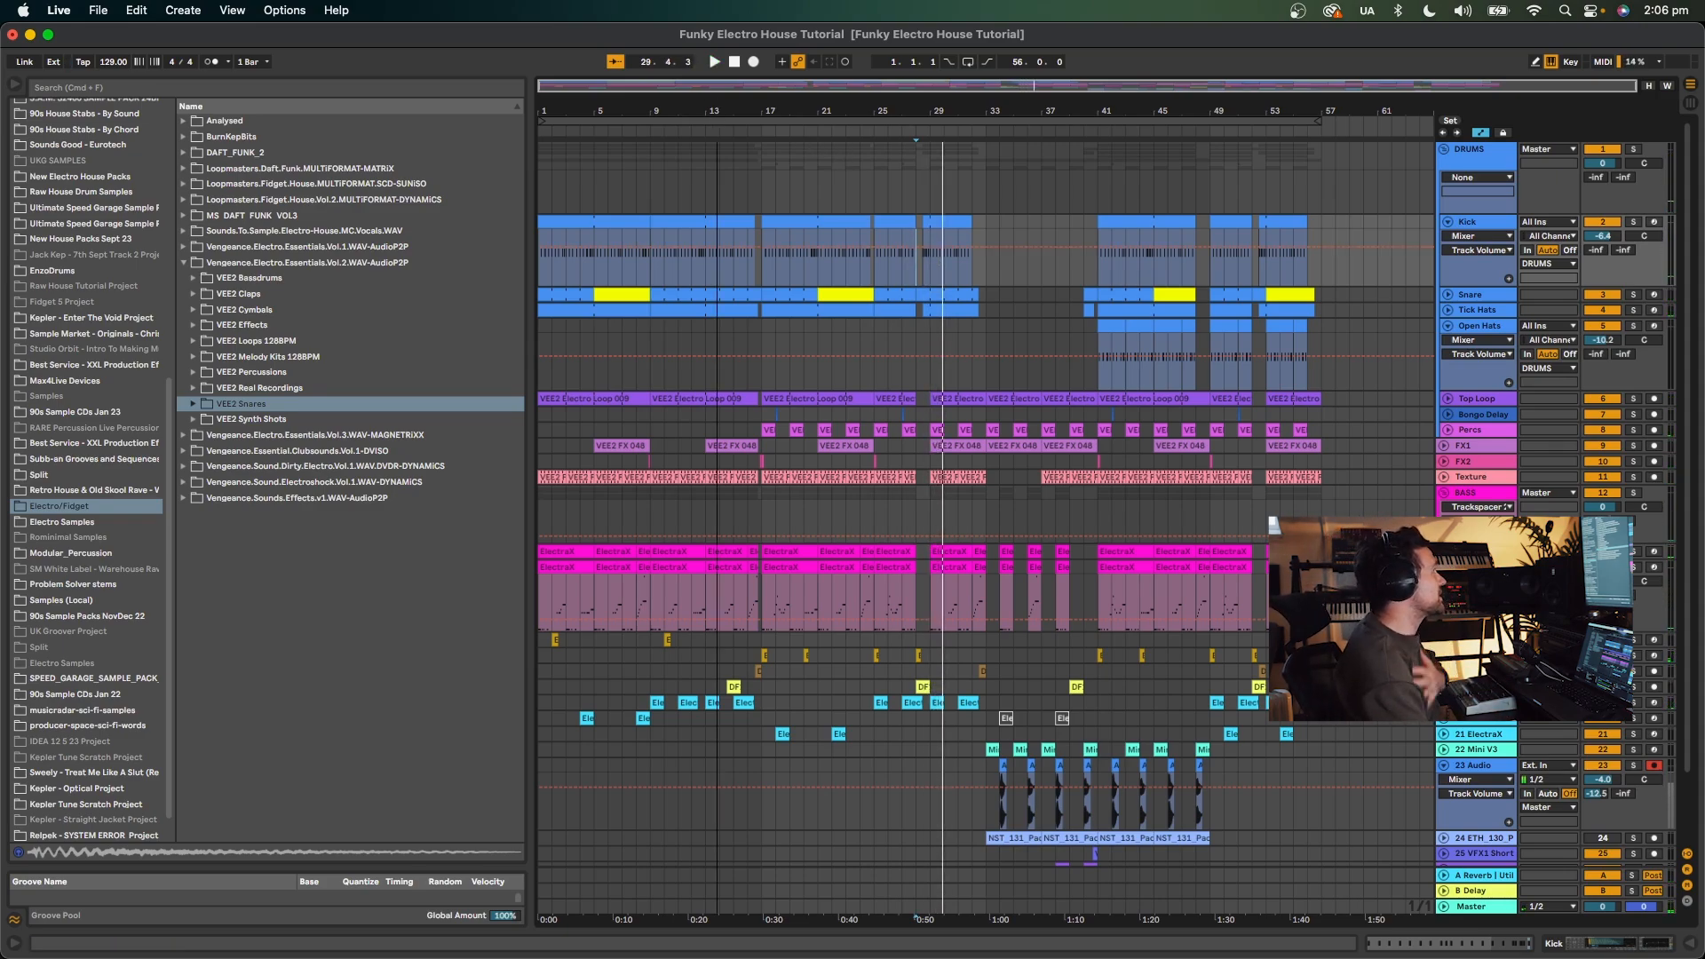
Solo and unfold the Snare track, and play its first clip from bar 1.
{"action": "left_click", "coordinate": [1633, 294]}
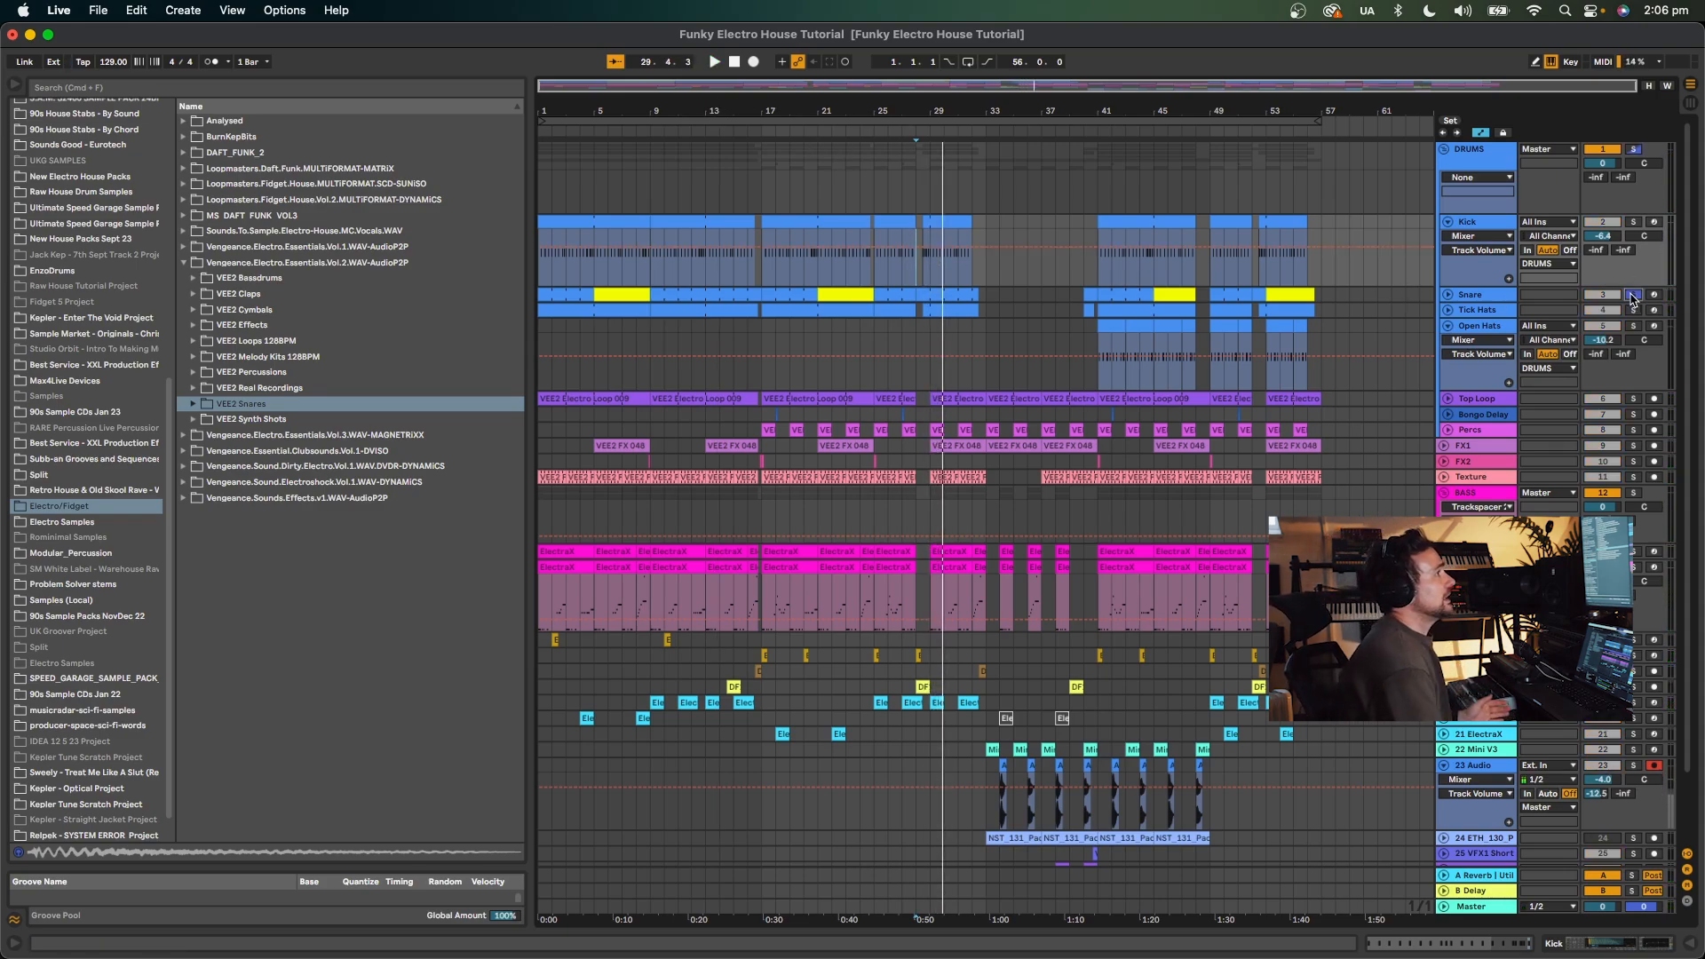
{"action": "left_click", "coordinate": [1449, 295]}
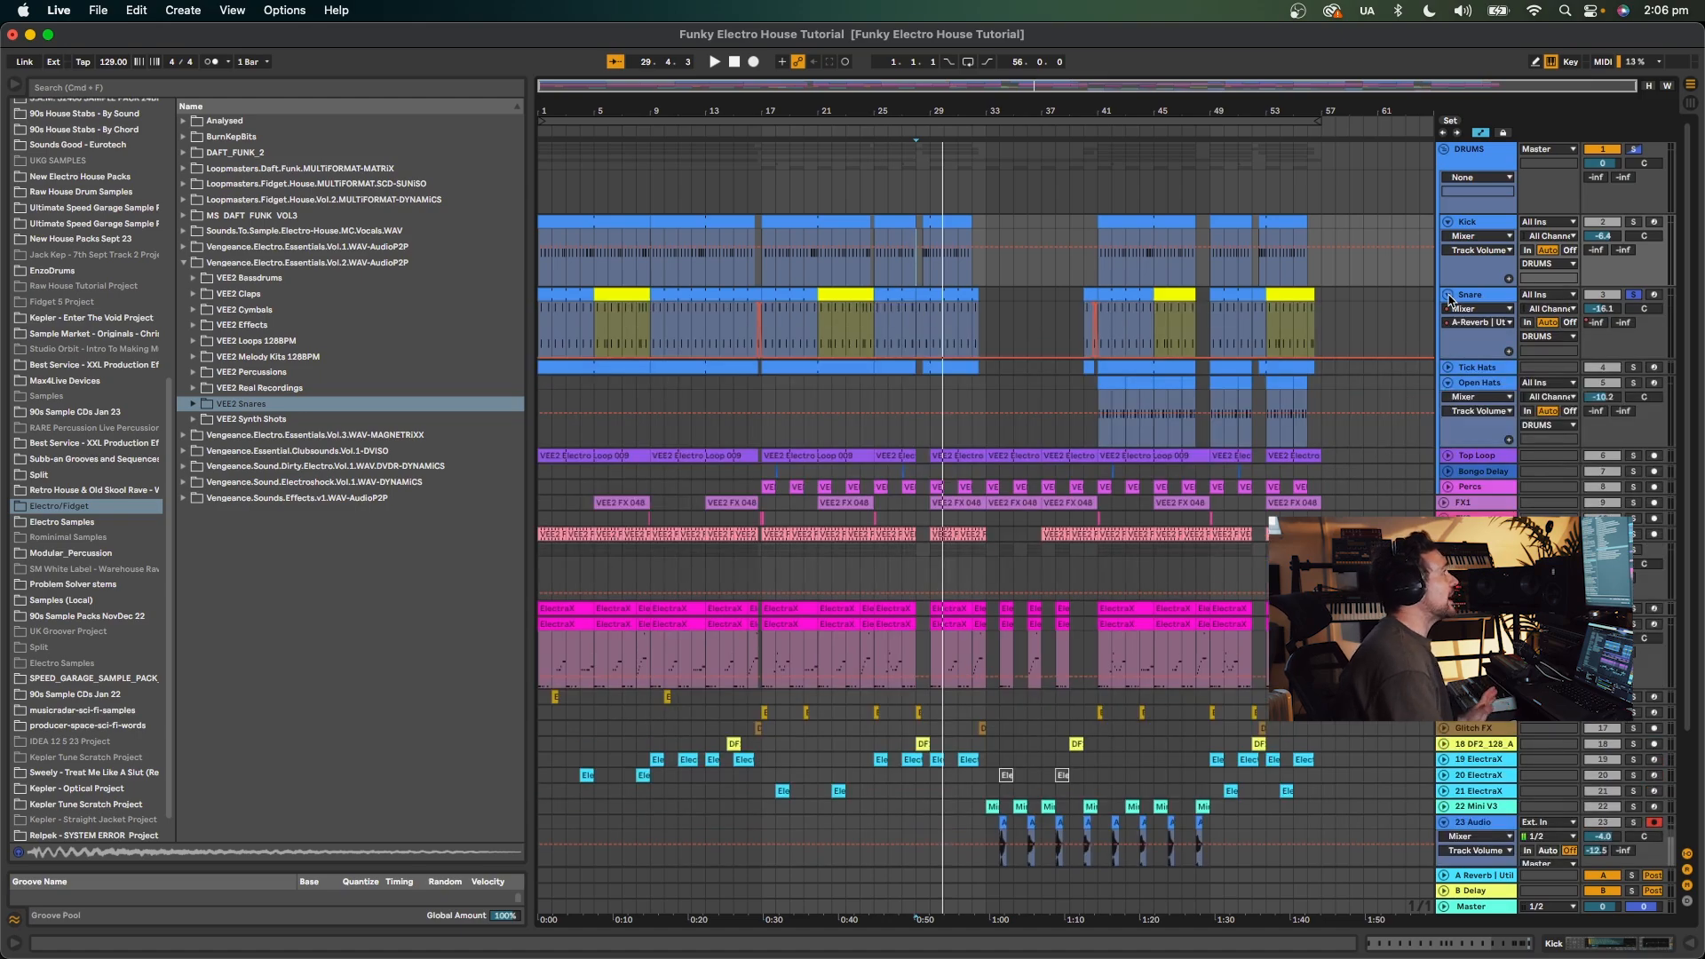
{"action": "left_click", "coordinate": [556, 295]}
{"action": "key", "text": "space"}
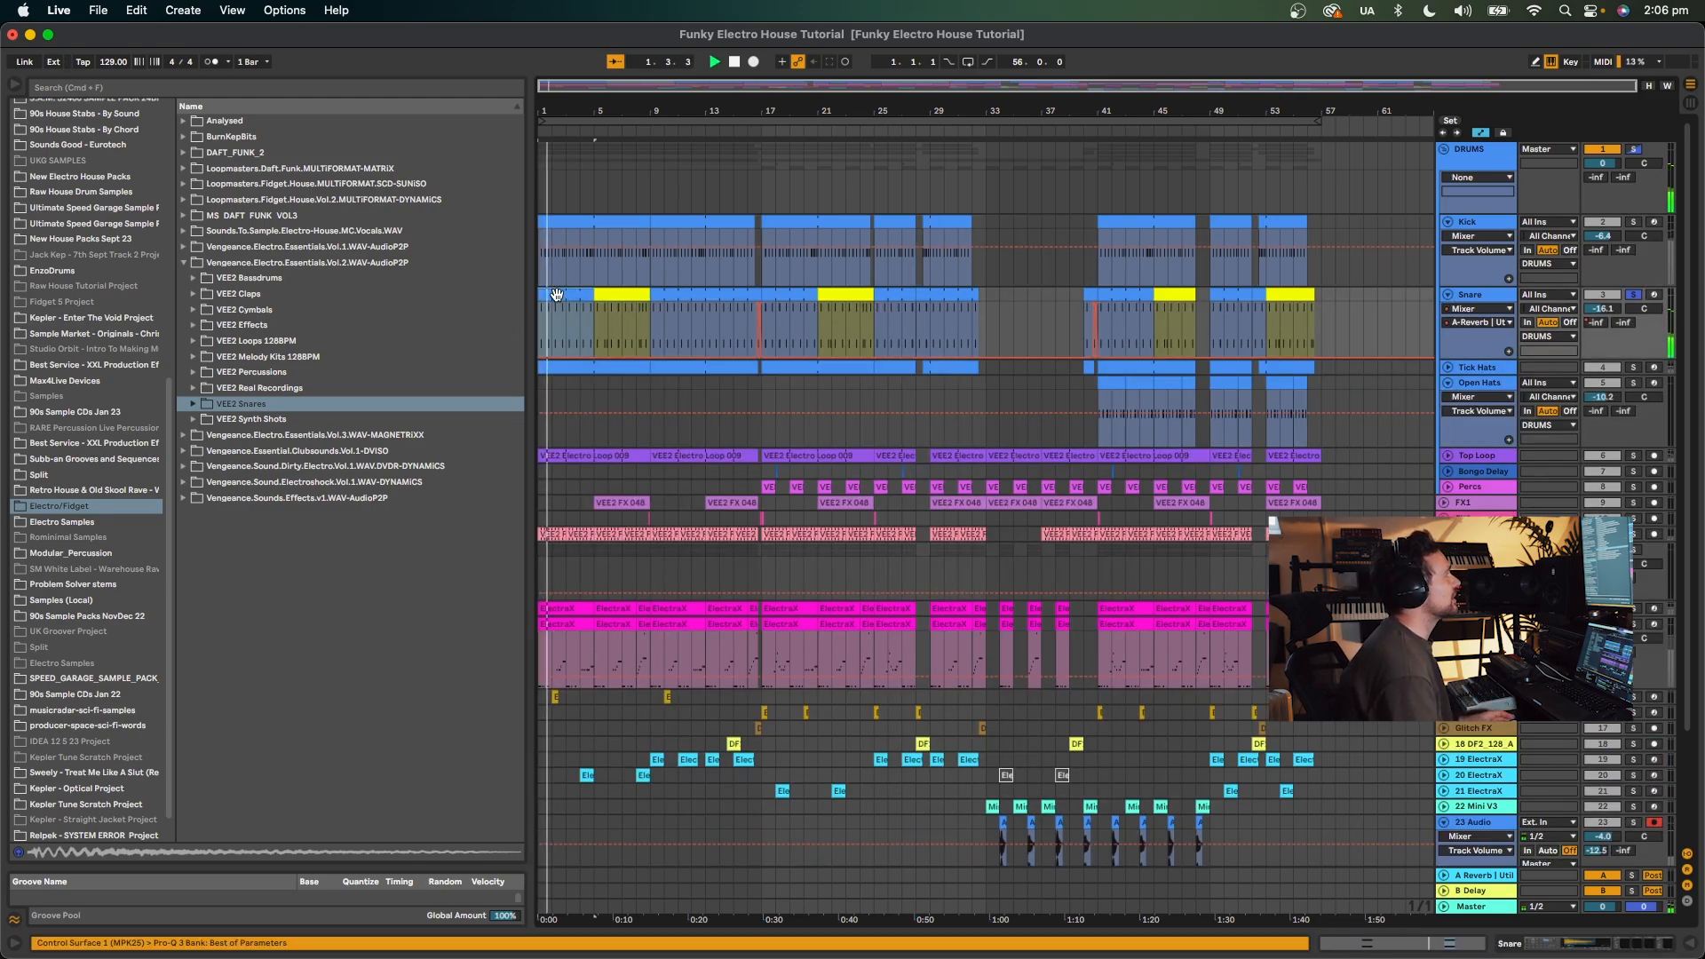
{"action": "scroll", "coordinate": [572, 318], "scroll_direction": "up", "scroll_amount": 5}
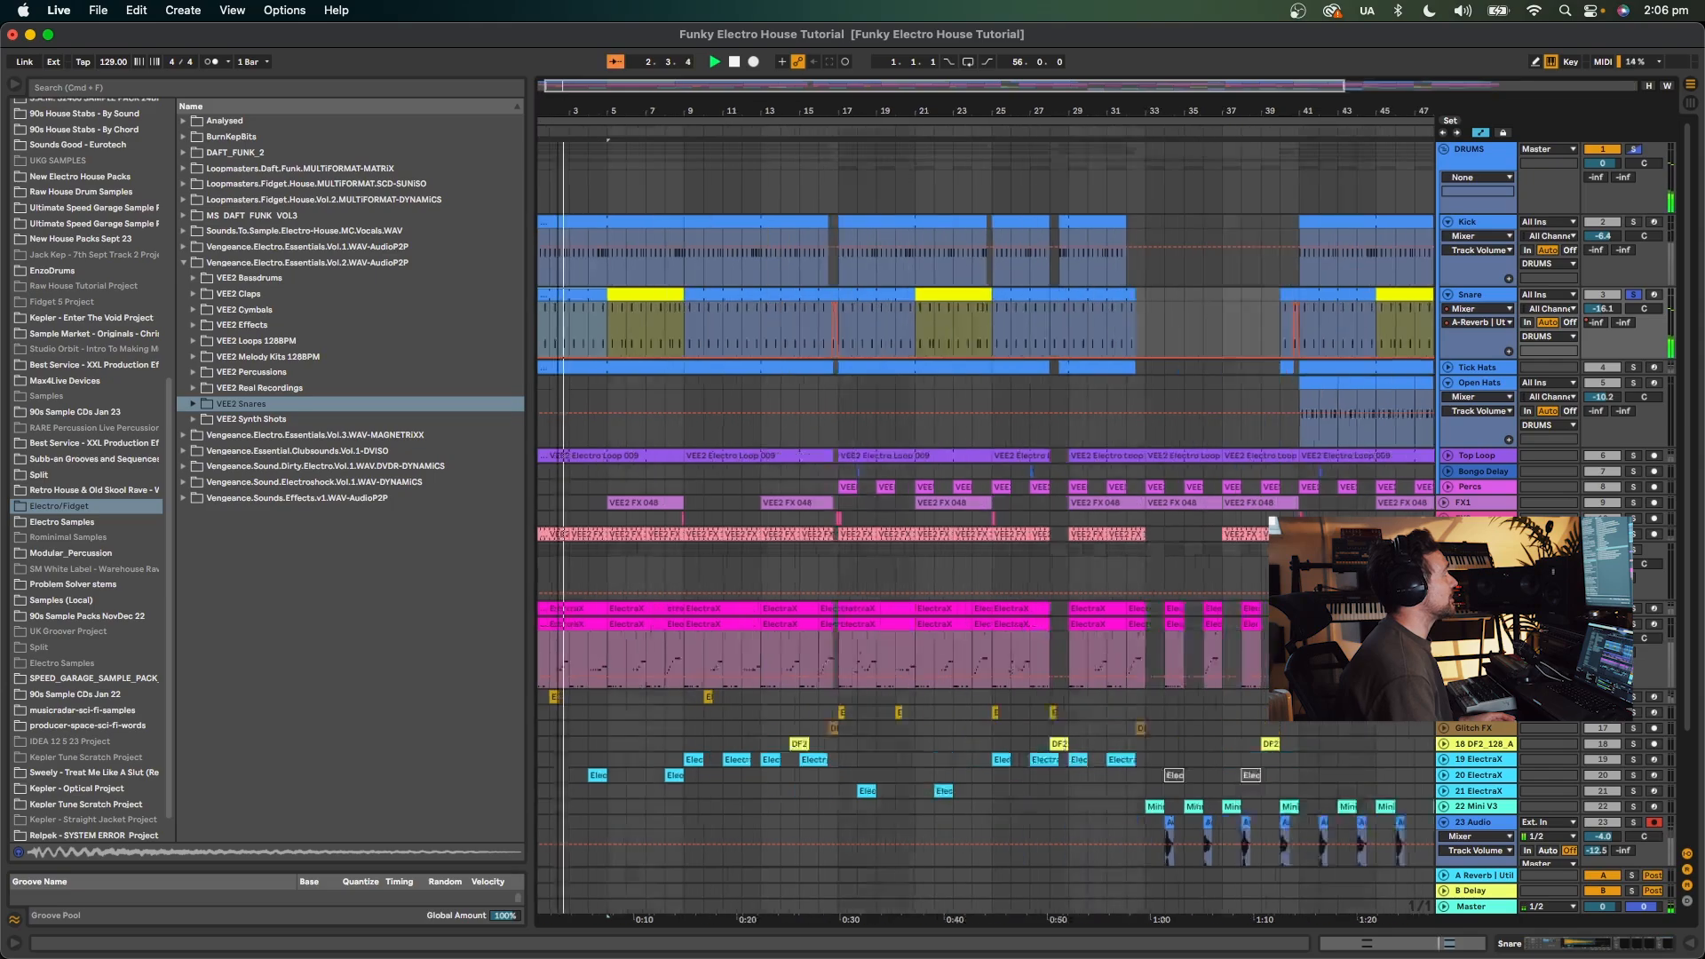
{"action": "key", "text": "space"}
Open the first Snare clip and play it to examine the layered VEE2 Clap 017 and VEE2 Snare 007 notes.
{"action": "scroll", "coordinate": [611, 328], "scroll_direction": "left", "scroll_amount": 1}
{"action": "double_click", "coordinate": [587, 295]}
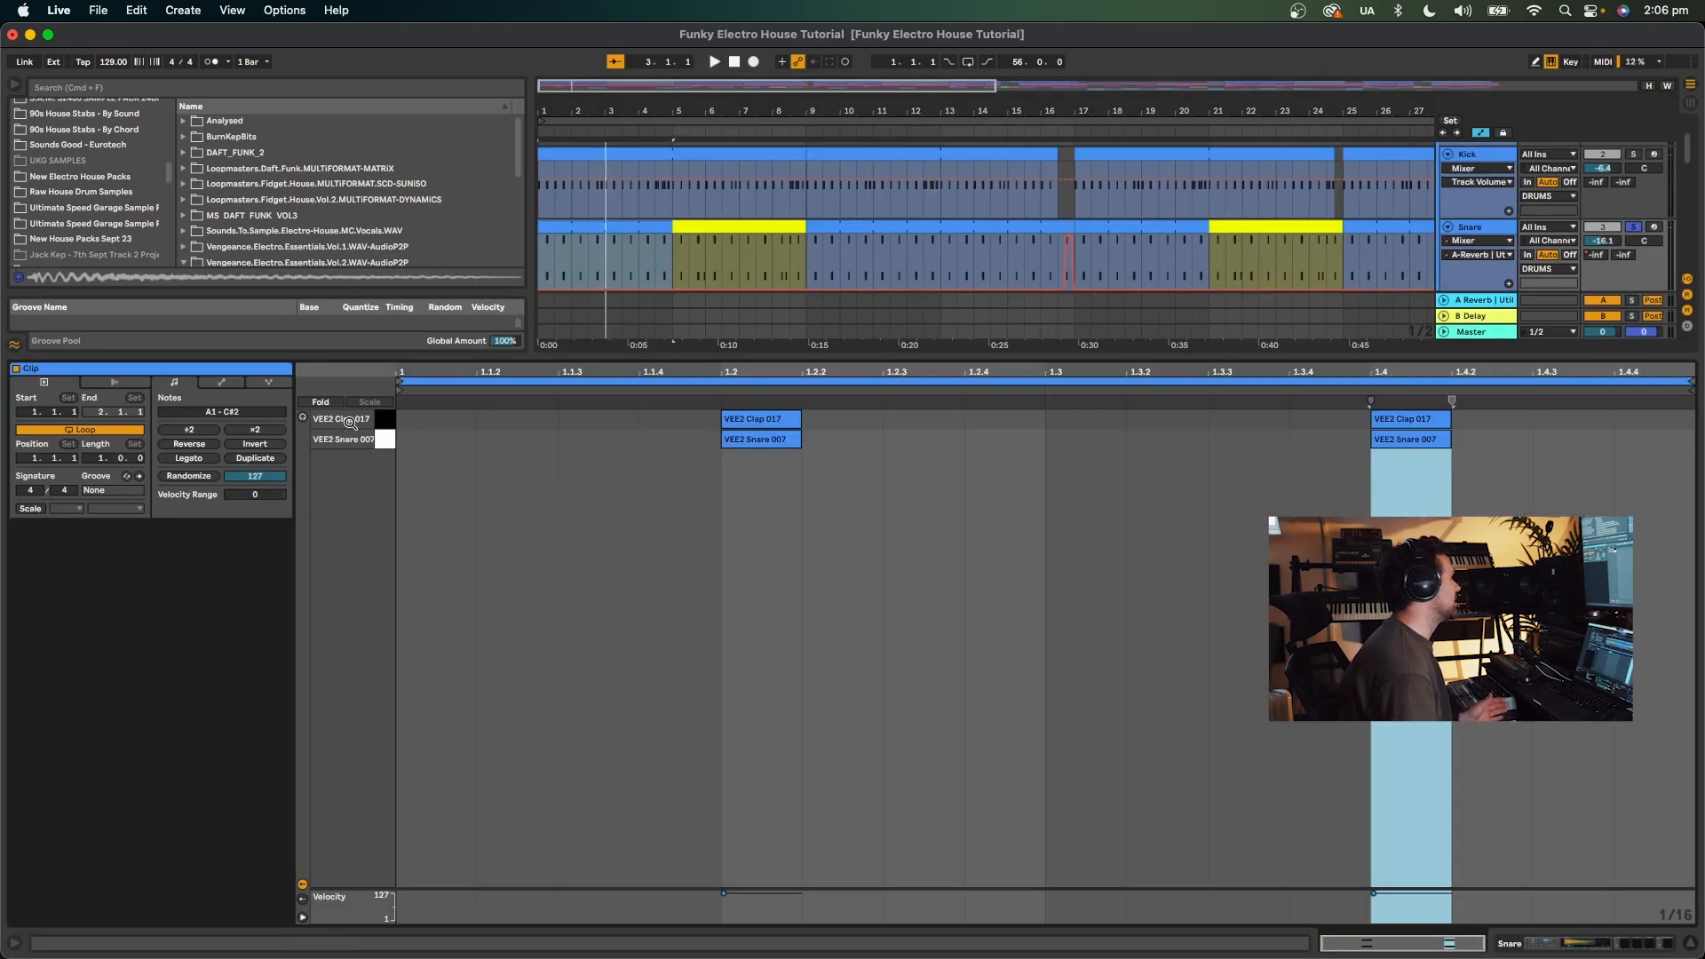
{"action": "key", "text": "space"}
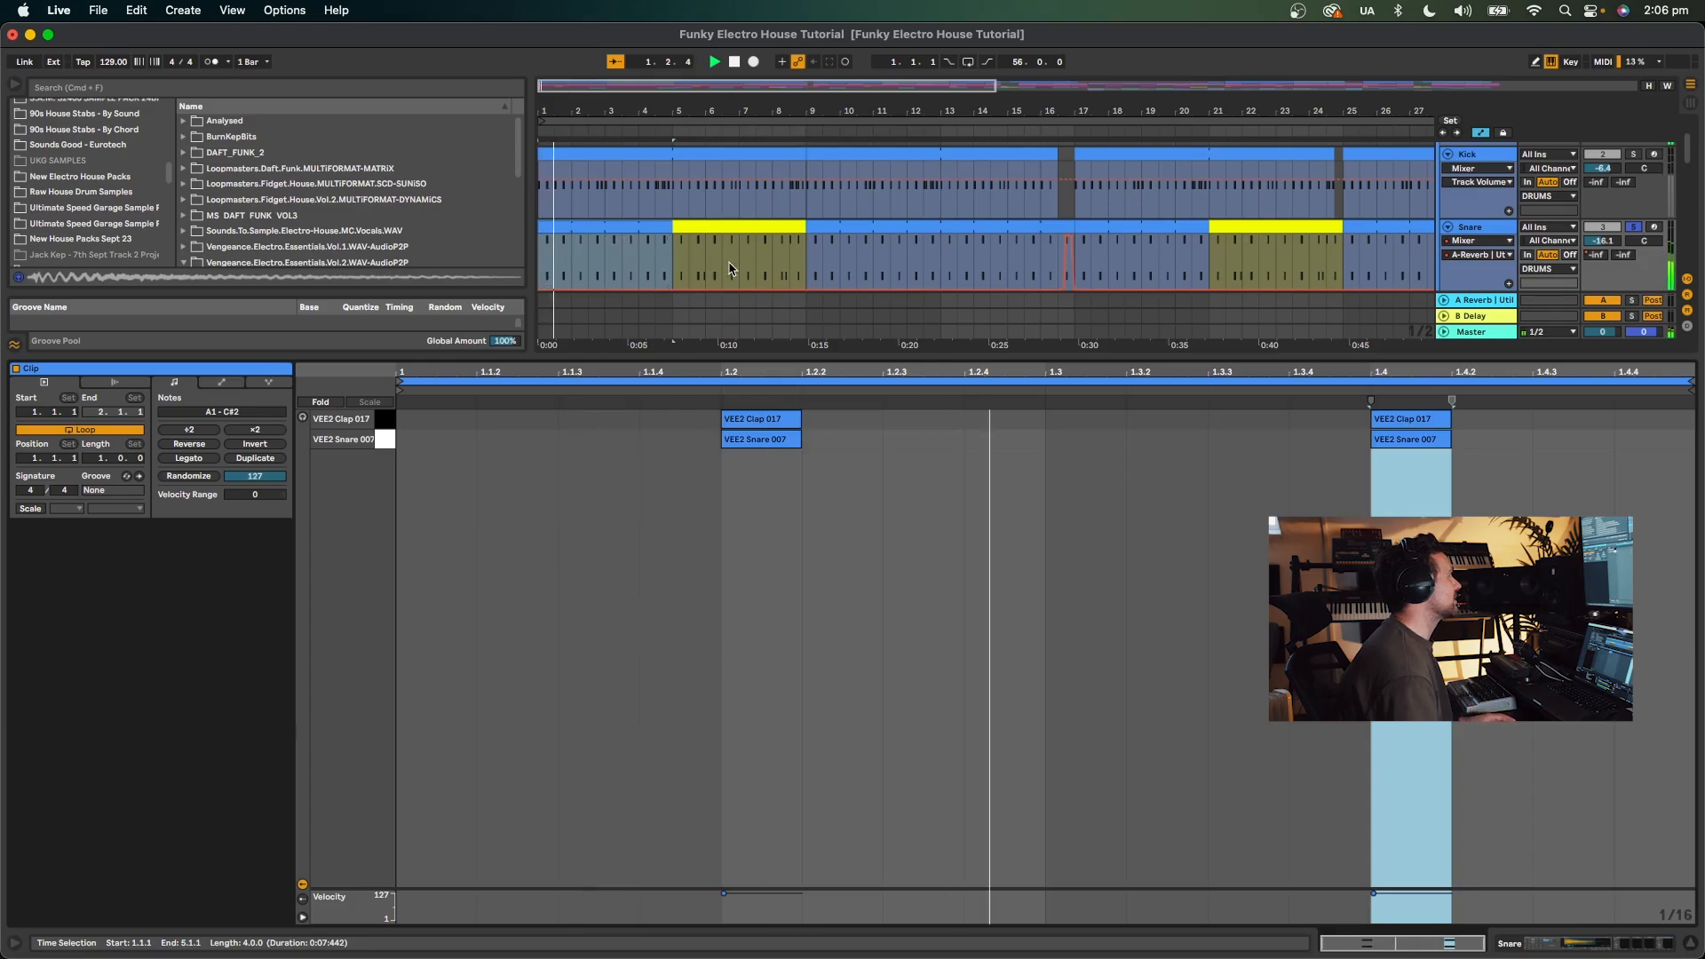
Open the yellow Snare clip at bar 5 and play it to examine the added snare and clap fill notes.
{"action": "left_click", "coordinate": [690, 260]}
{"action": "key", "text": "space"}
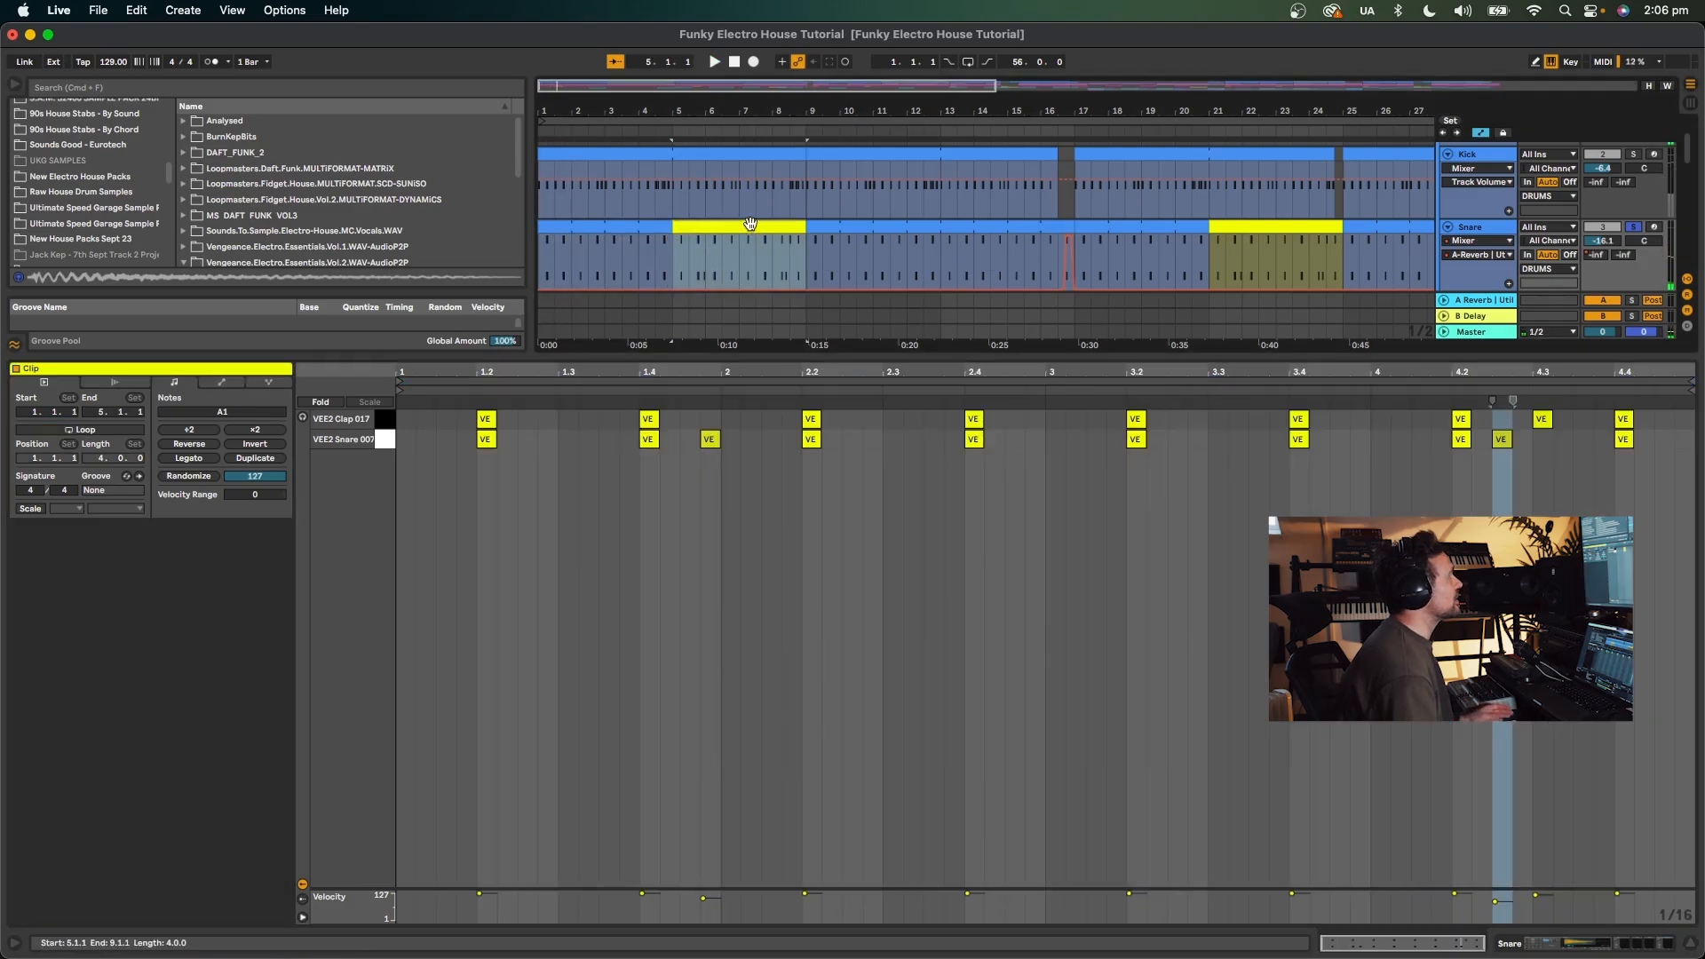
{"action": "key", "text": "space"}
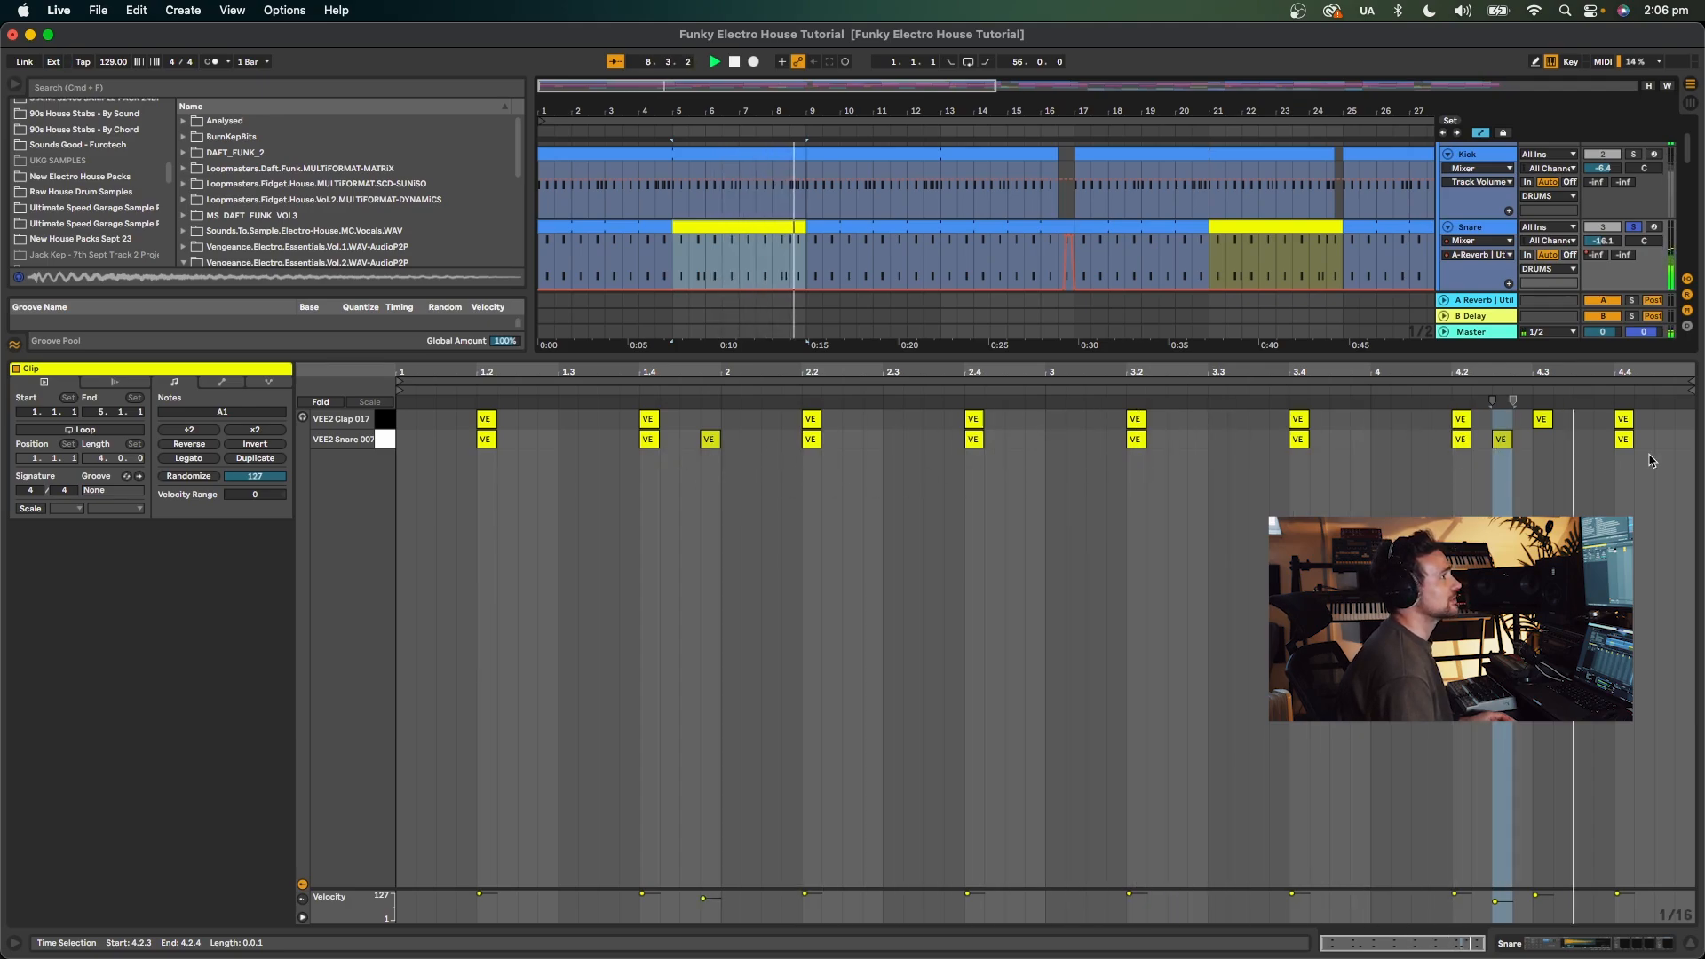
Hide the clip's note view, unsolo the Snare track, and play the yellow snare clip's section in the full mix.
{"action": "key", "text": "alt+super+l"}
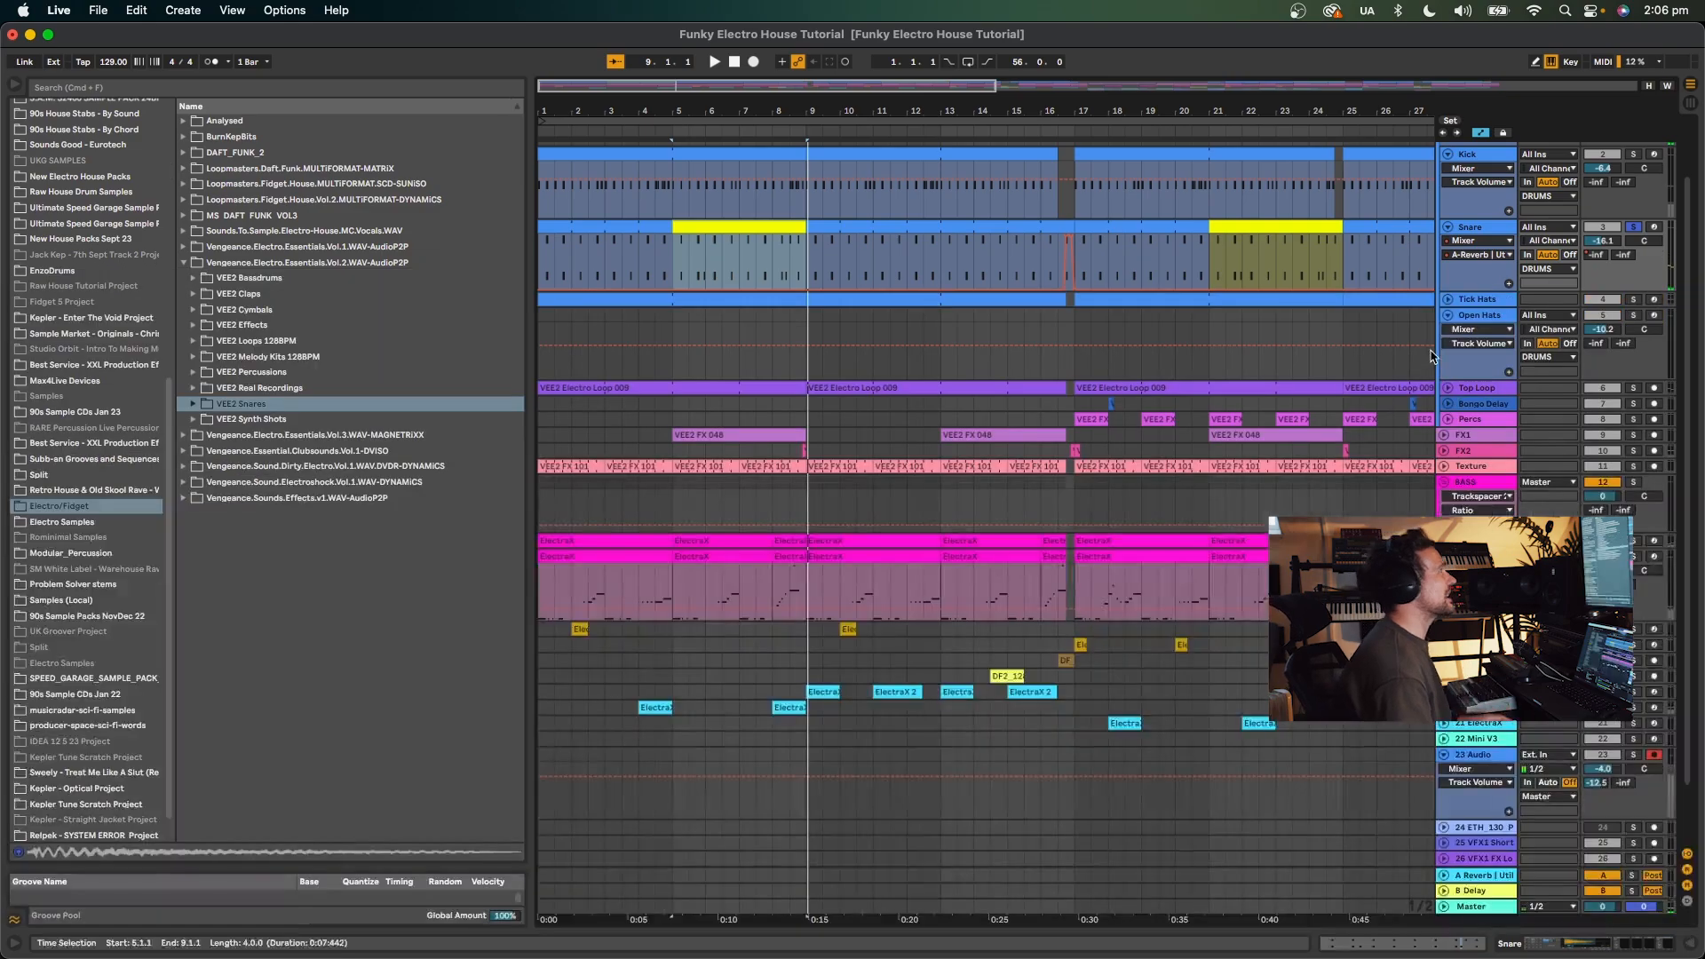
{"action": "left_click", "coordinate": [1633, 226]}
{"action": "key", "text": "space"}
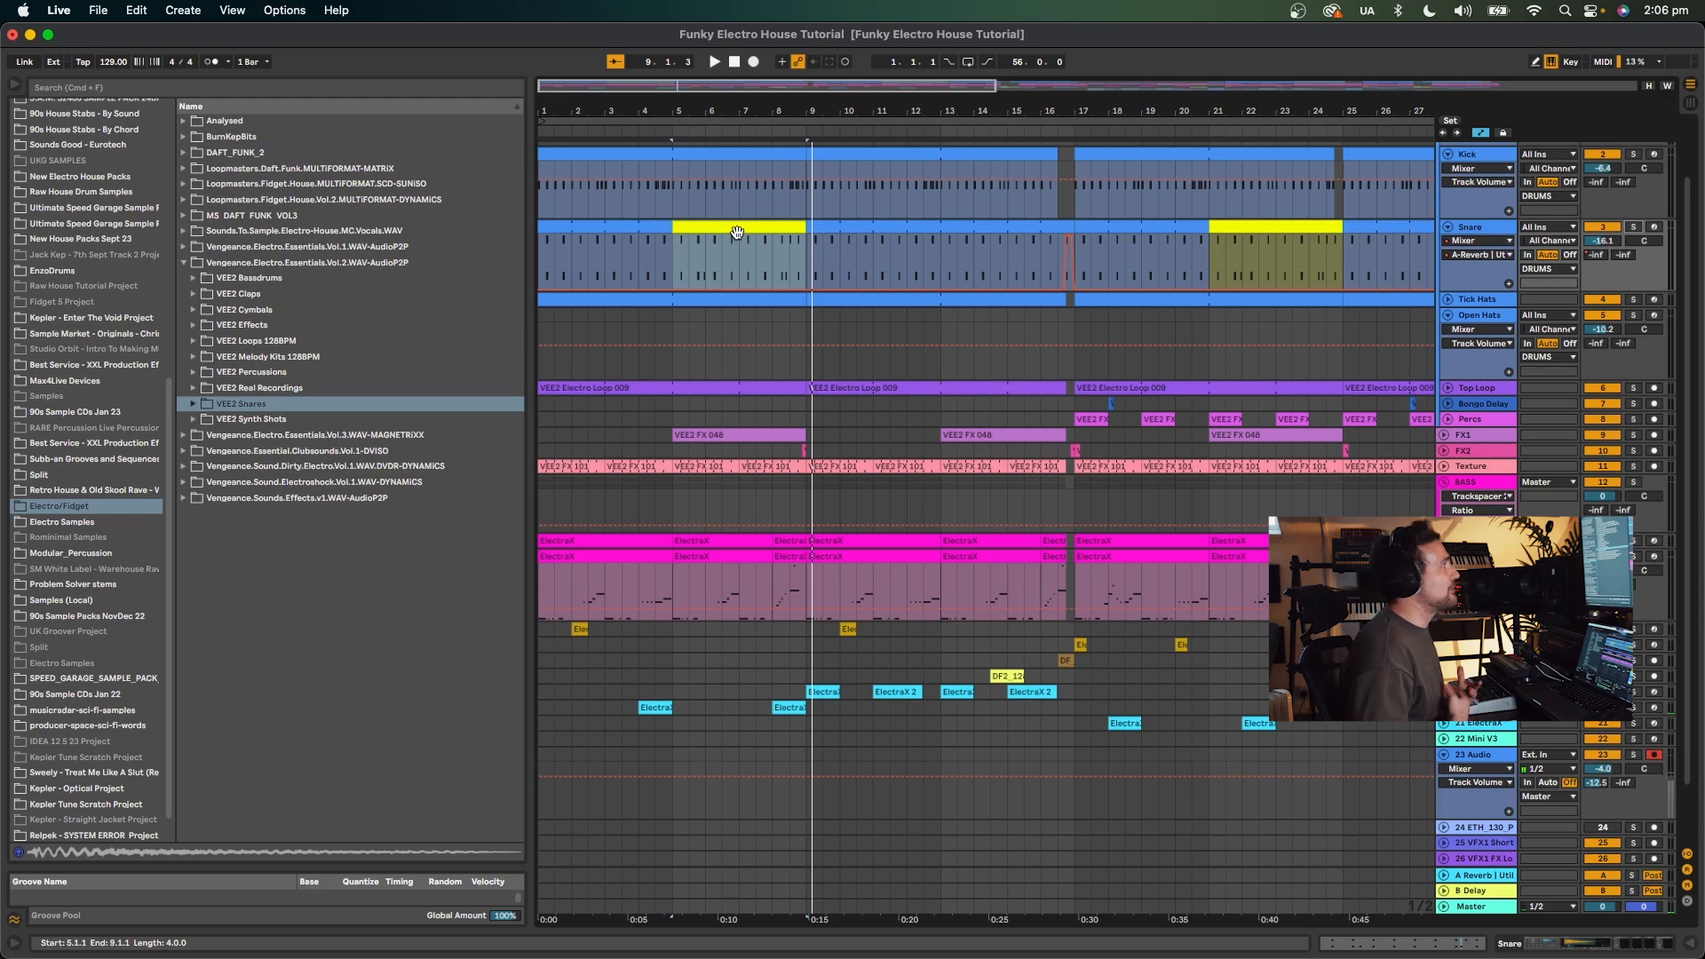
Play the full mix through the transition into bar 17, where the snare's reverb send is automated.
{"action": "left_click_drag", "start_coordinate": [854, 112], "coordinate": [854, 58]}
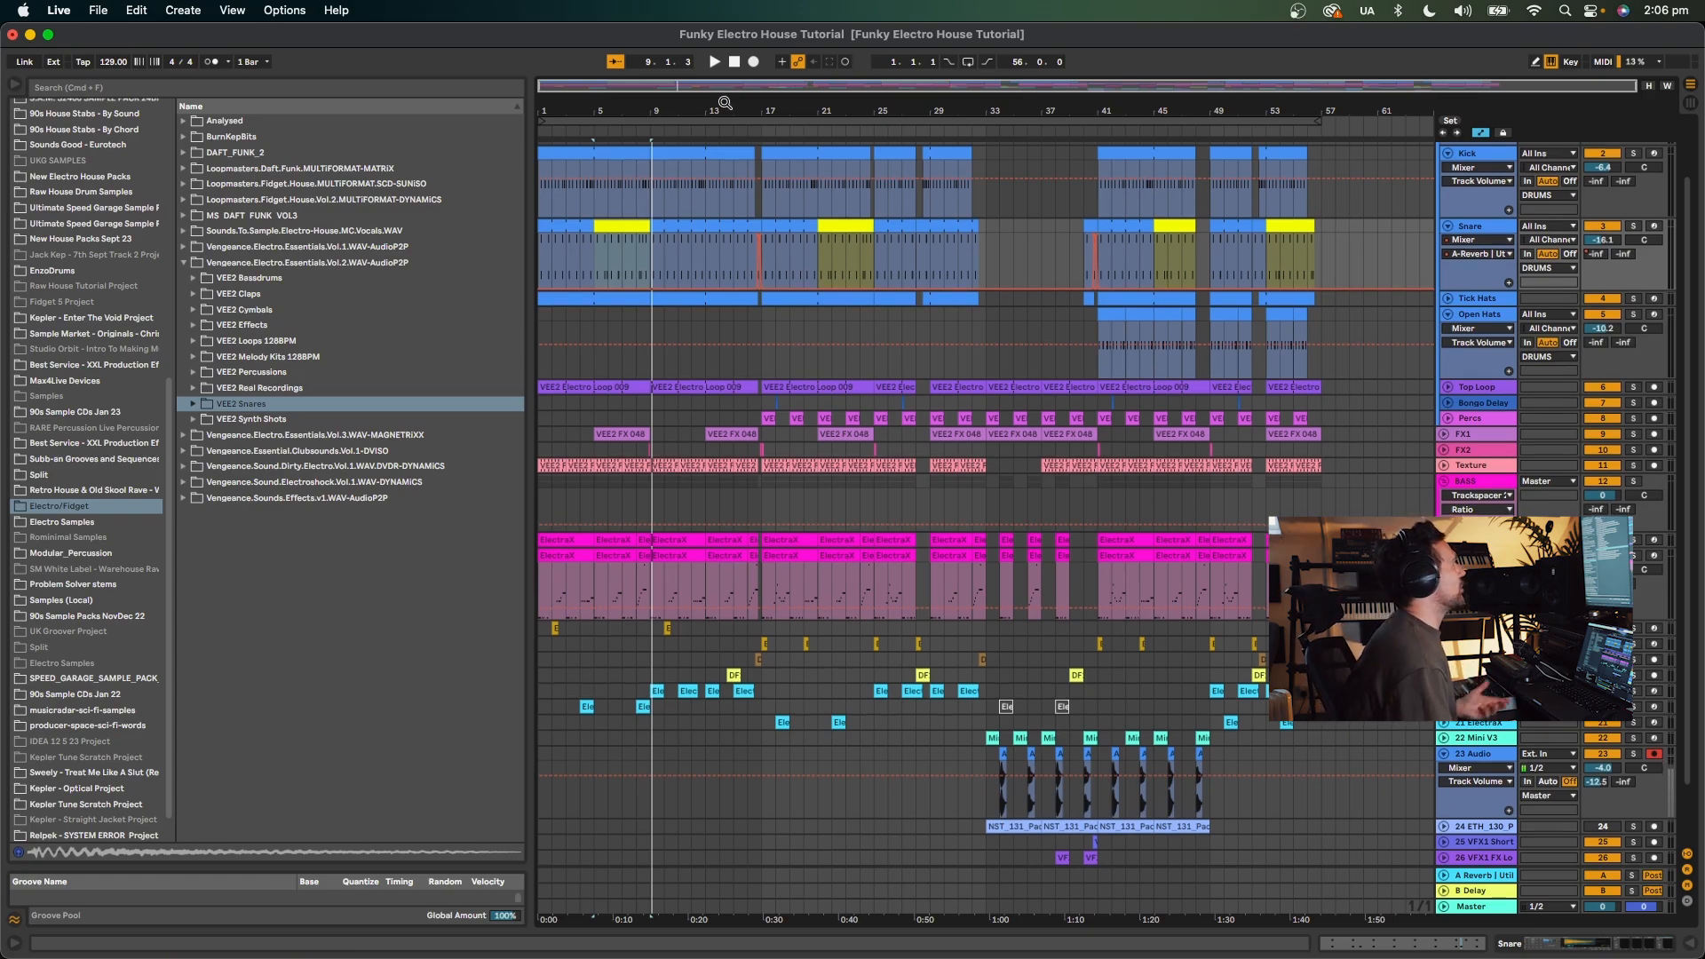
{"action": "left_click_drag", "start_coordinate": [725, 104], "coordinate": [800, 242]}
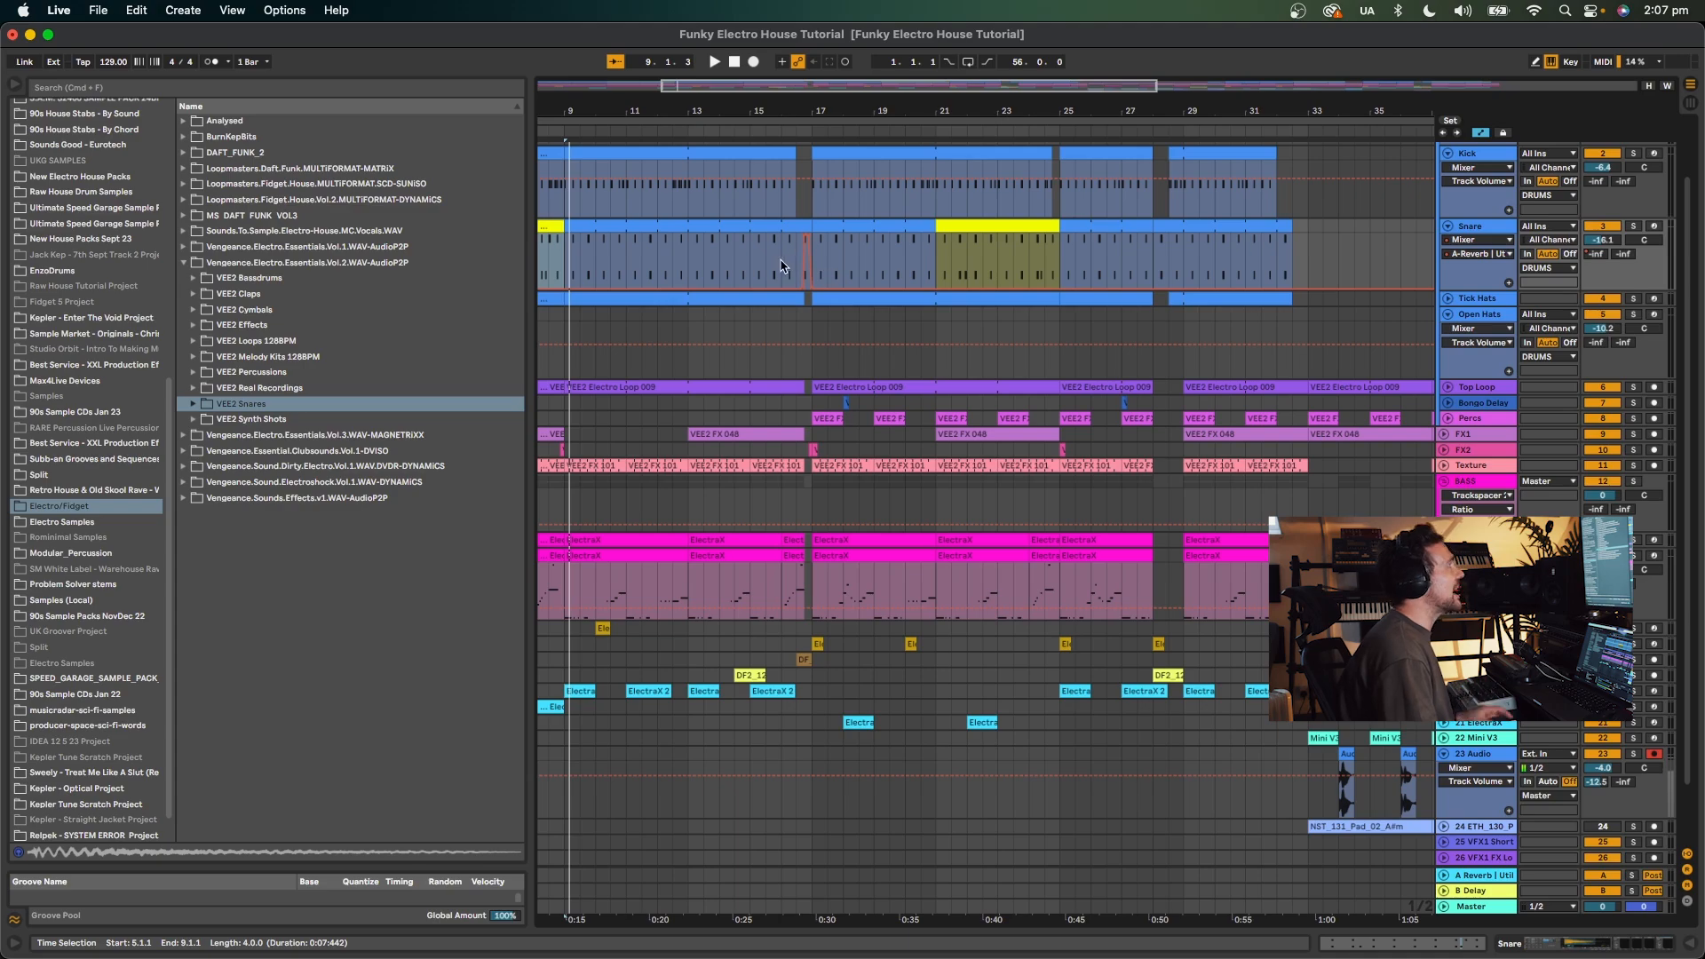
{"action": "key", "text": "space"}
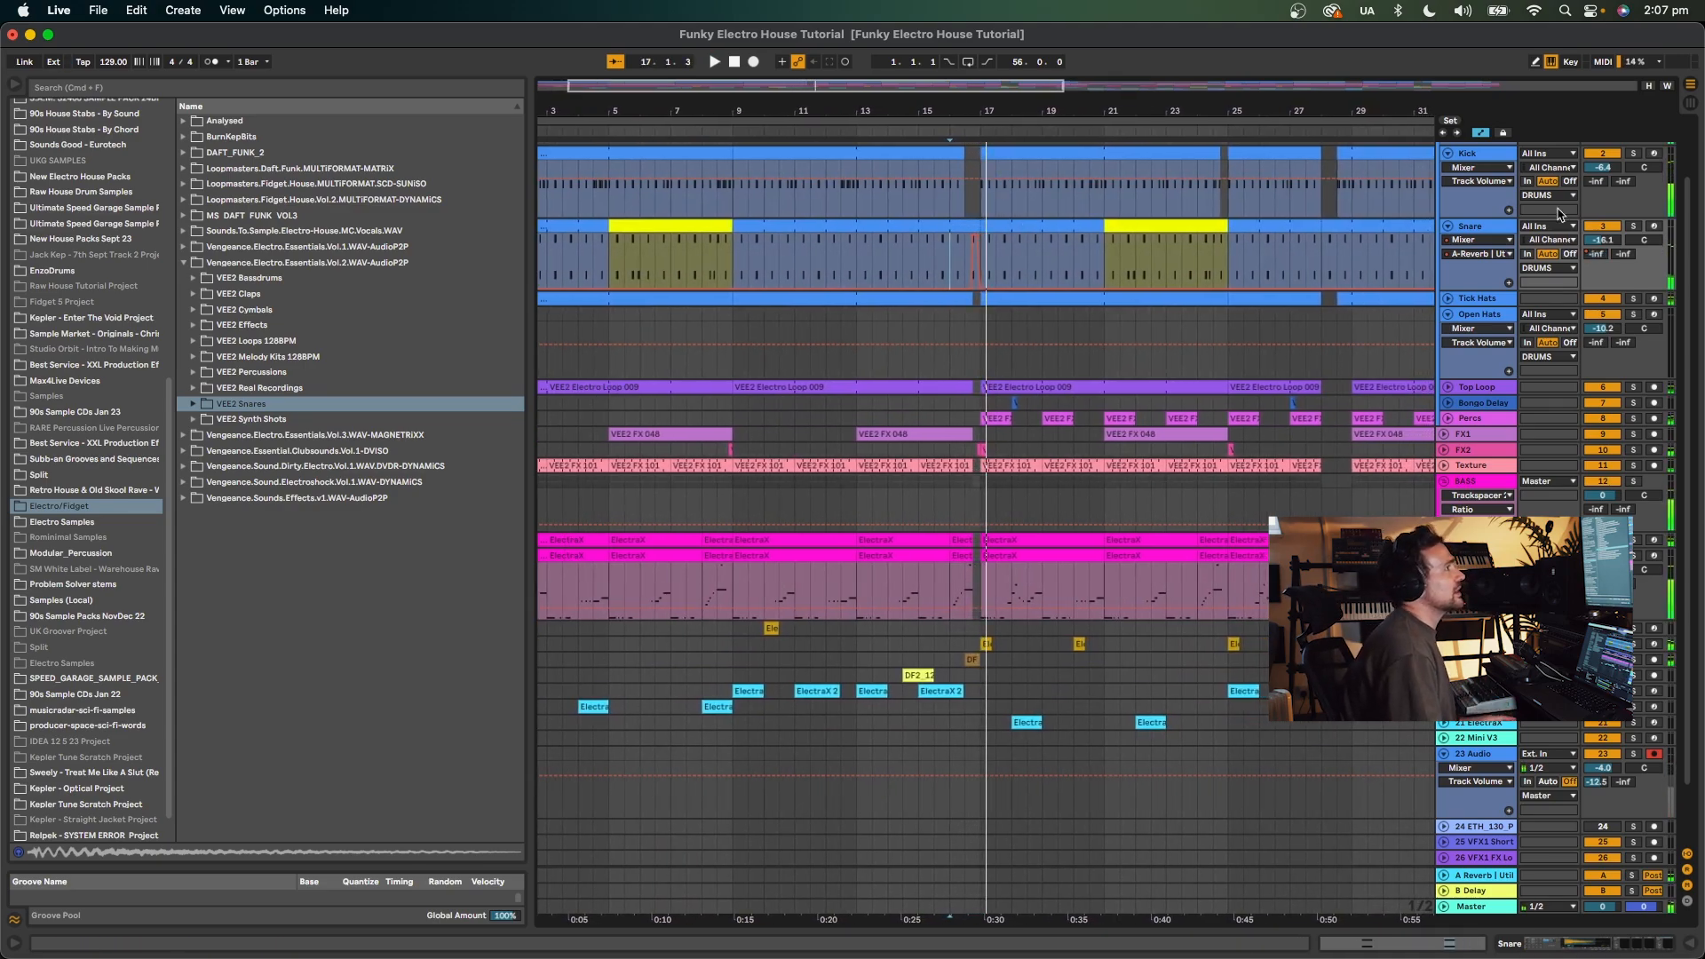
Solo the Snare track and play from bar 16 to hear the automated reverb on the snare before bar 17.
{"action": "left_click", "coordinate": [1634, 226]}
{"action": "left_click_drag", "start_coordinate": [968, 262], "coordinate": [952, 257]}
{"action": "key", "text": "space"}
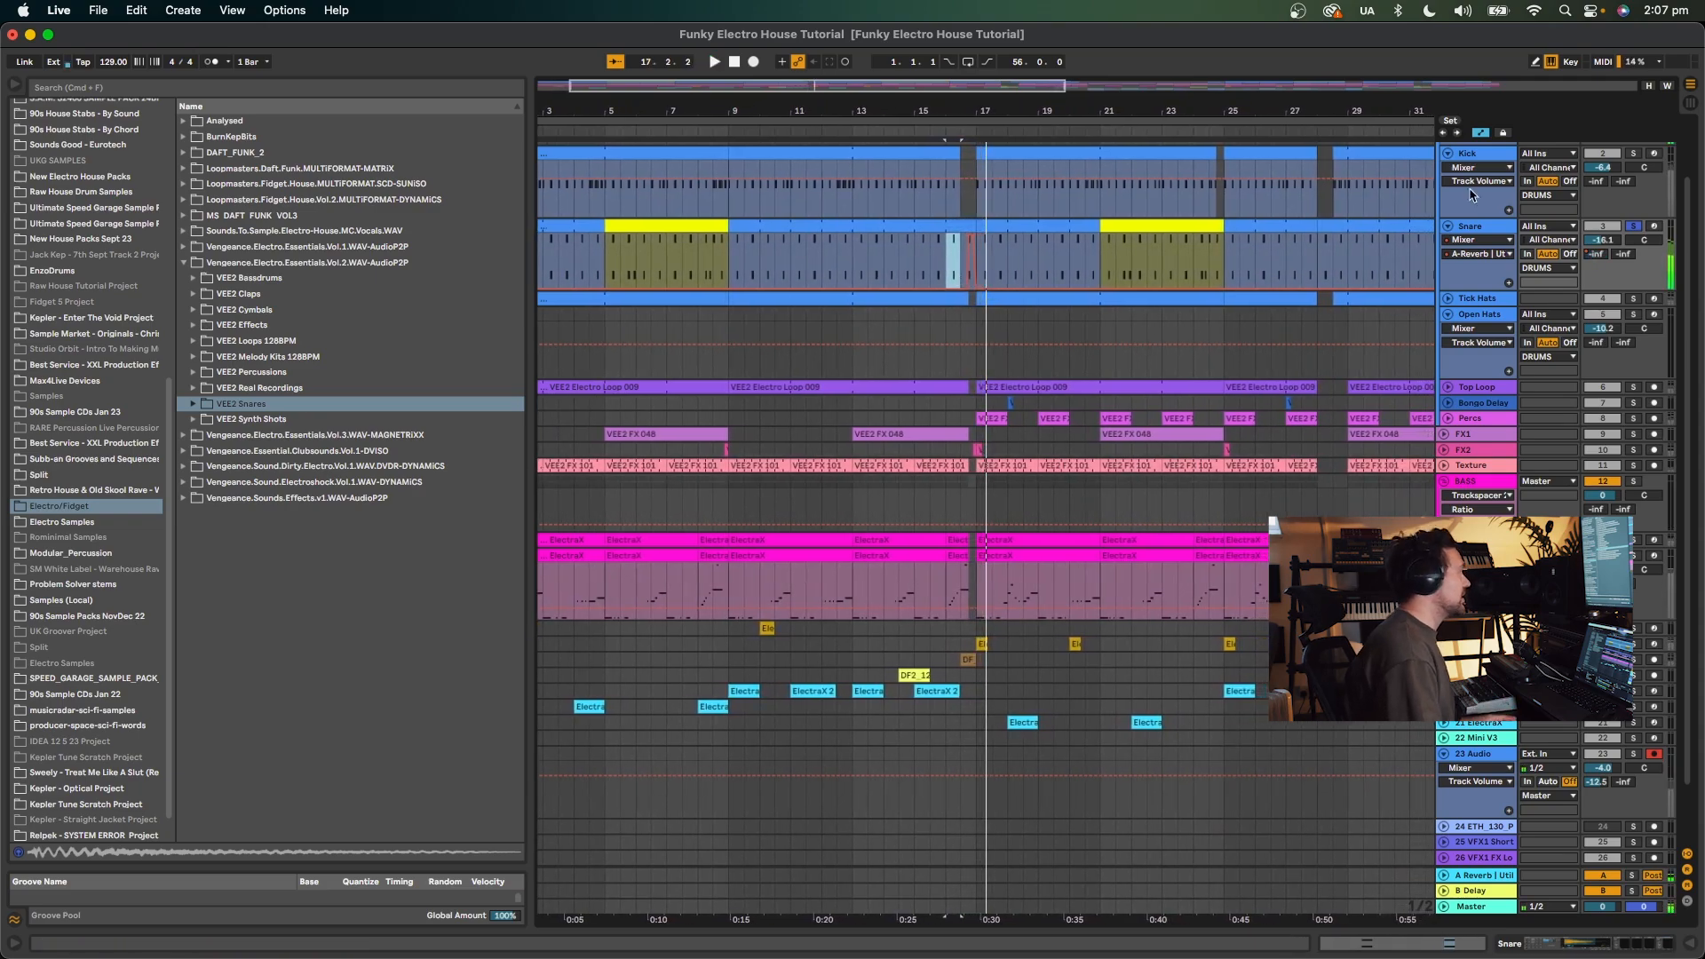
Unsolo the Snare track to replay the bar 16 transition in the full mix, and select the Glitch FX clip before bar 17.
{"action": "left_click", "coordinate": [1633, 227]}
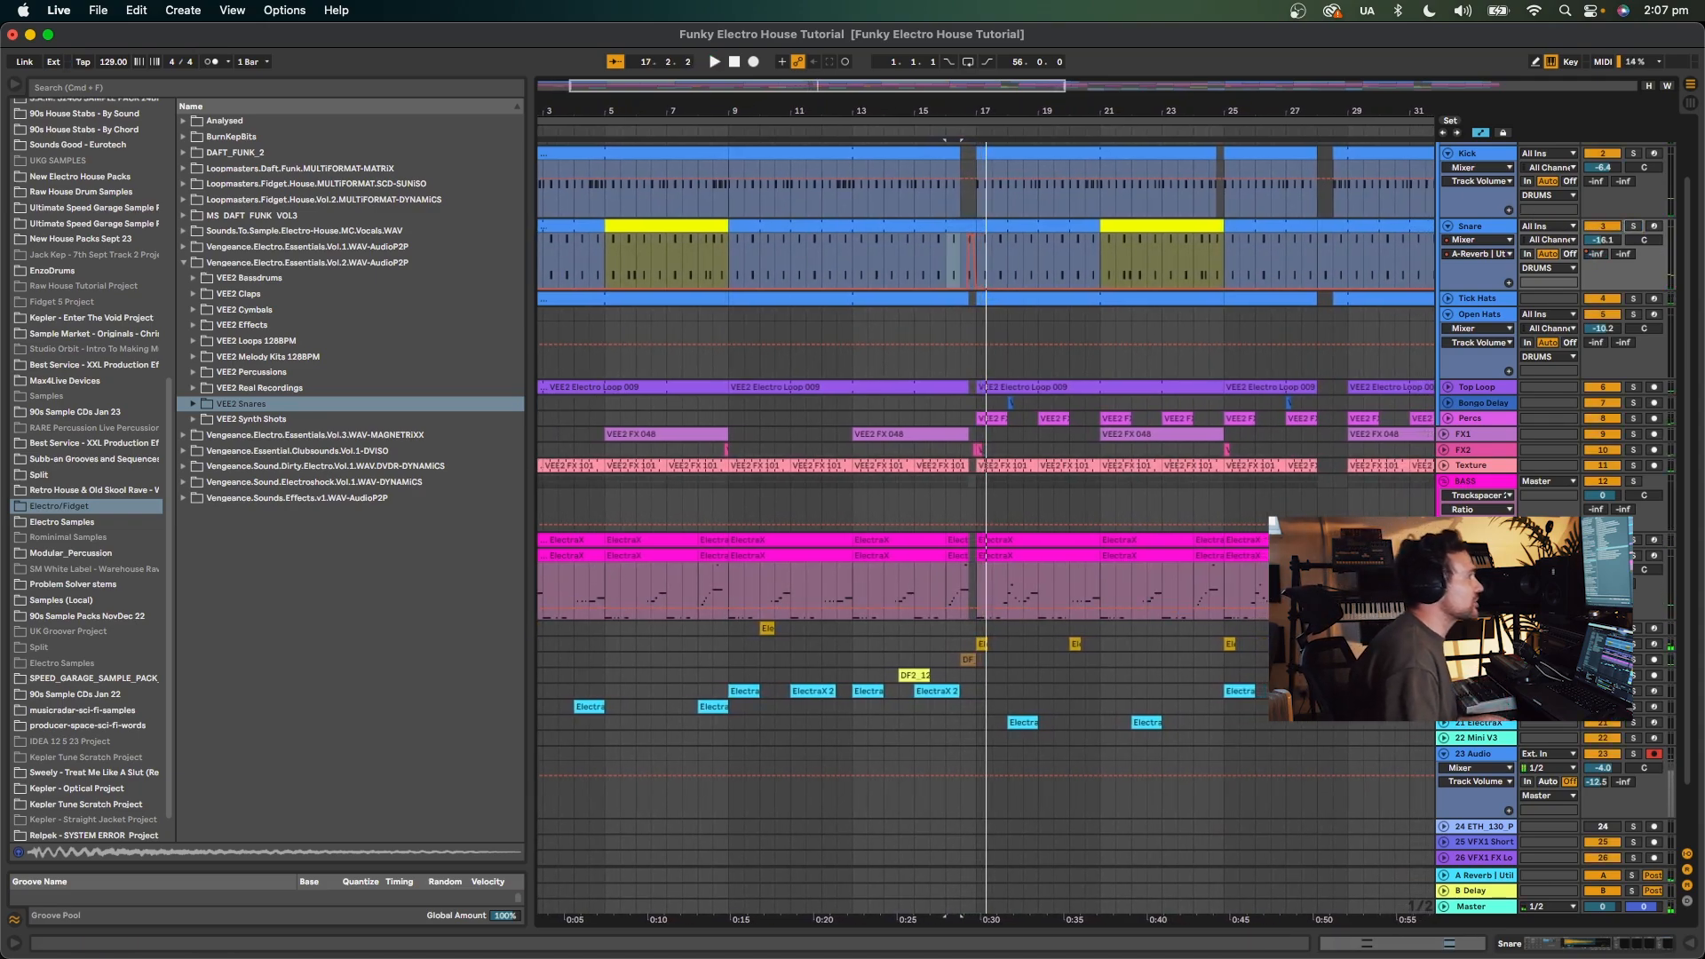
{"action": "key", "text": "space"}
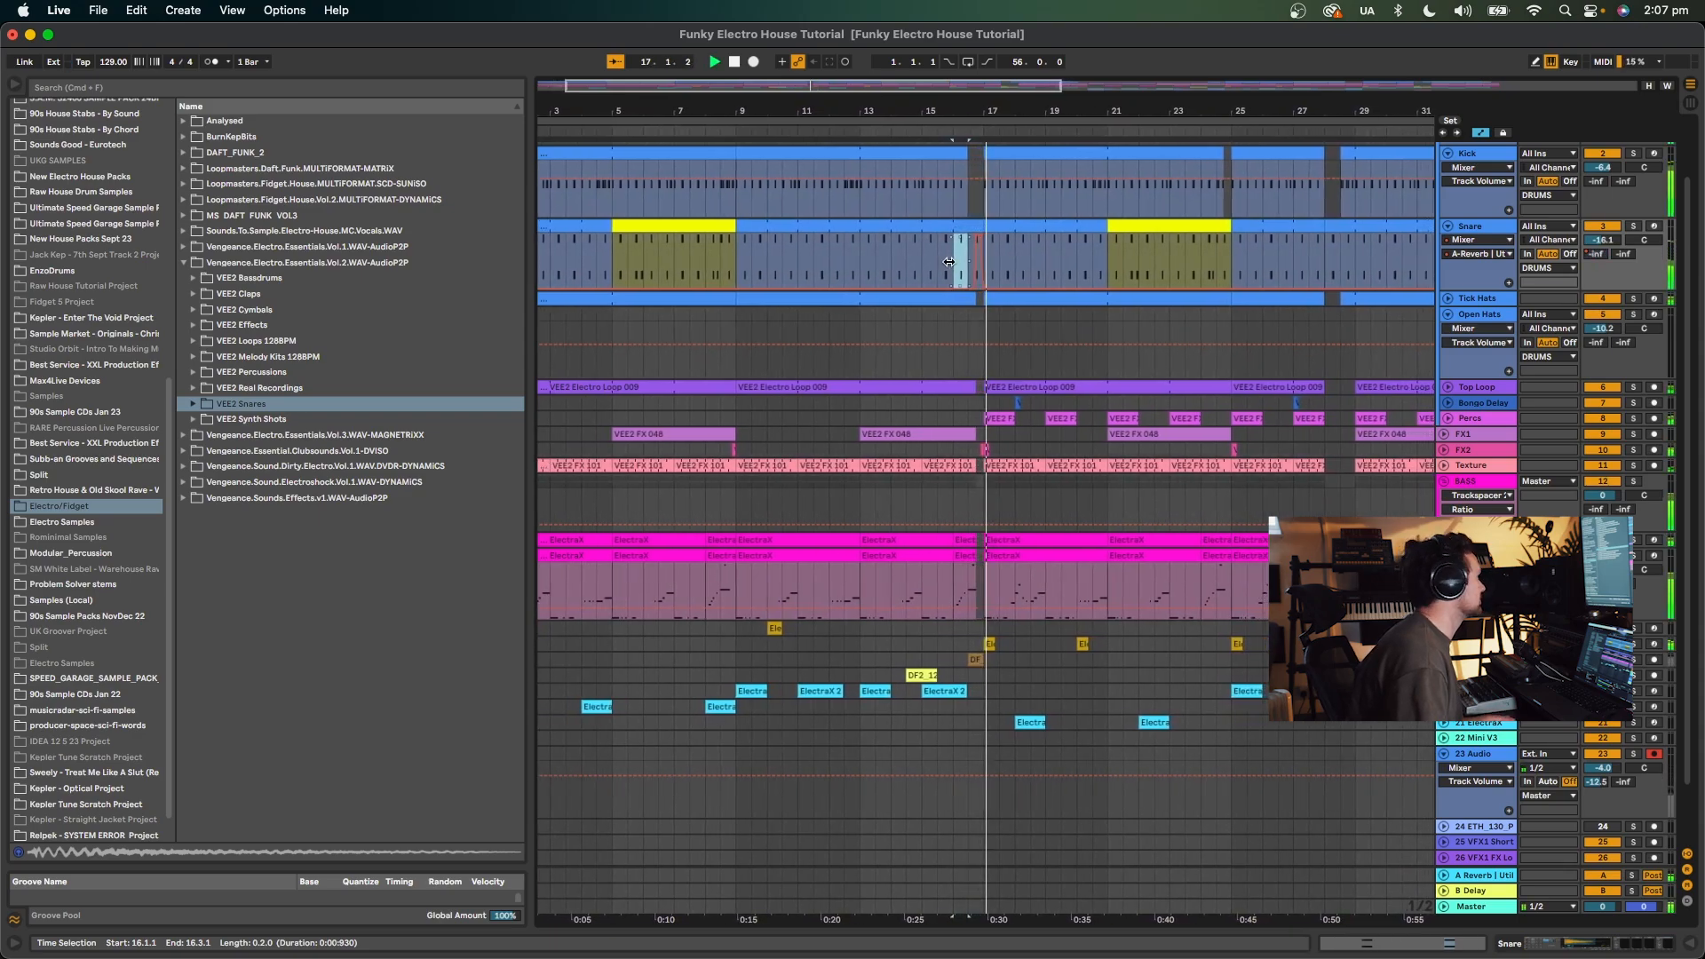
{"action": "key", "text": "space"}
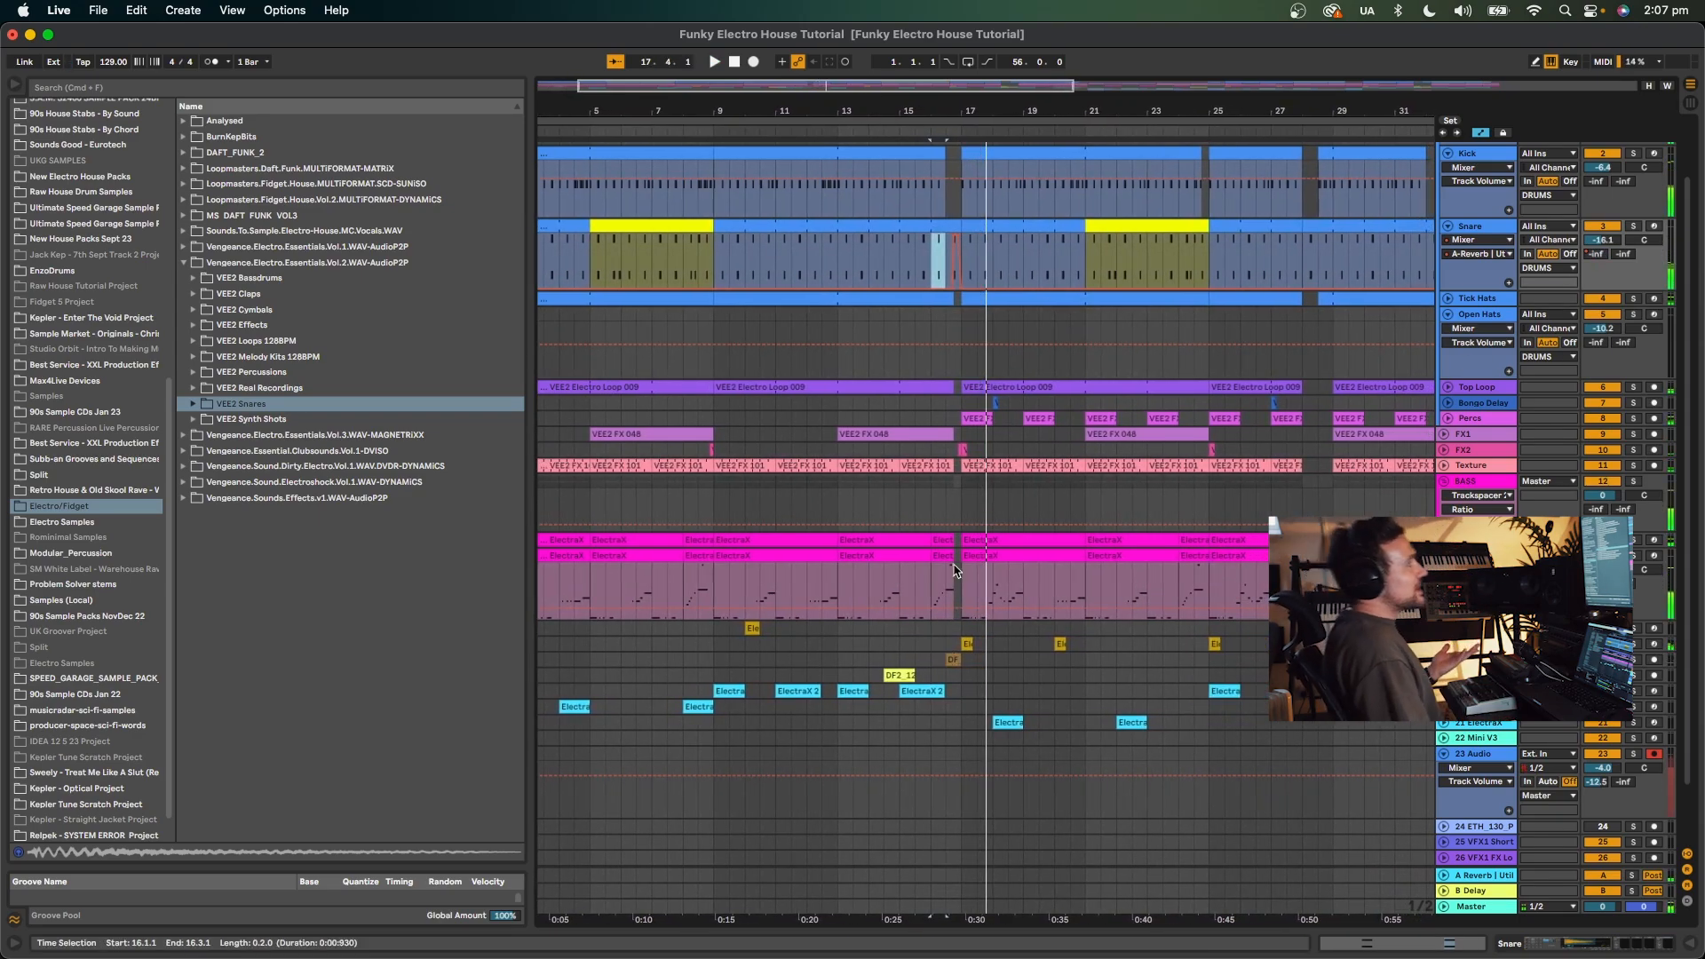
{"action": "left_click", "coordinate": [954, 660]}
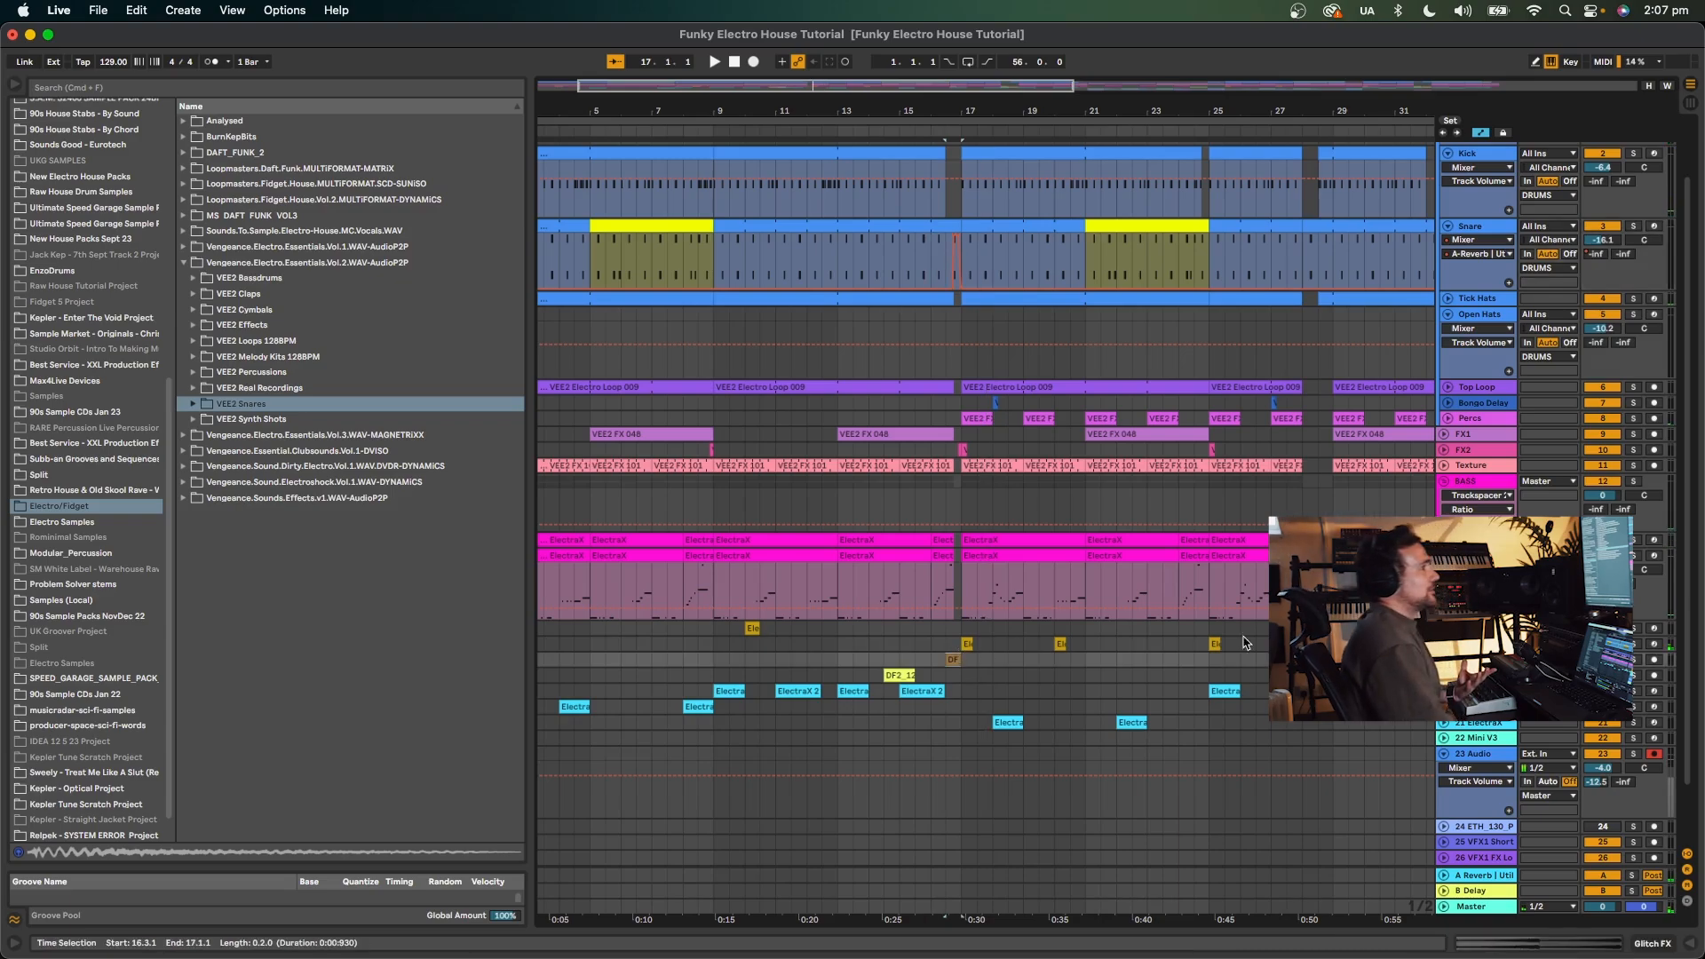
Insert a new return track after the reverb and delay returns.
{"action": "left_click_drag", "start_coordinate": [935, 110], "coordinate": [933, 213]}
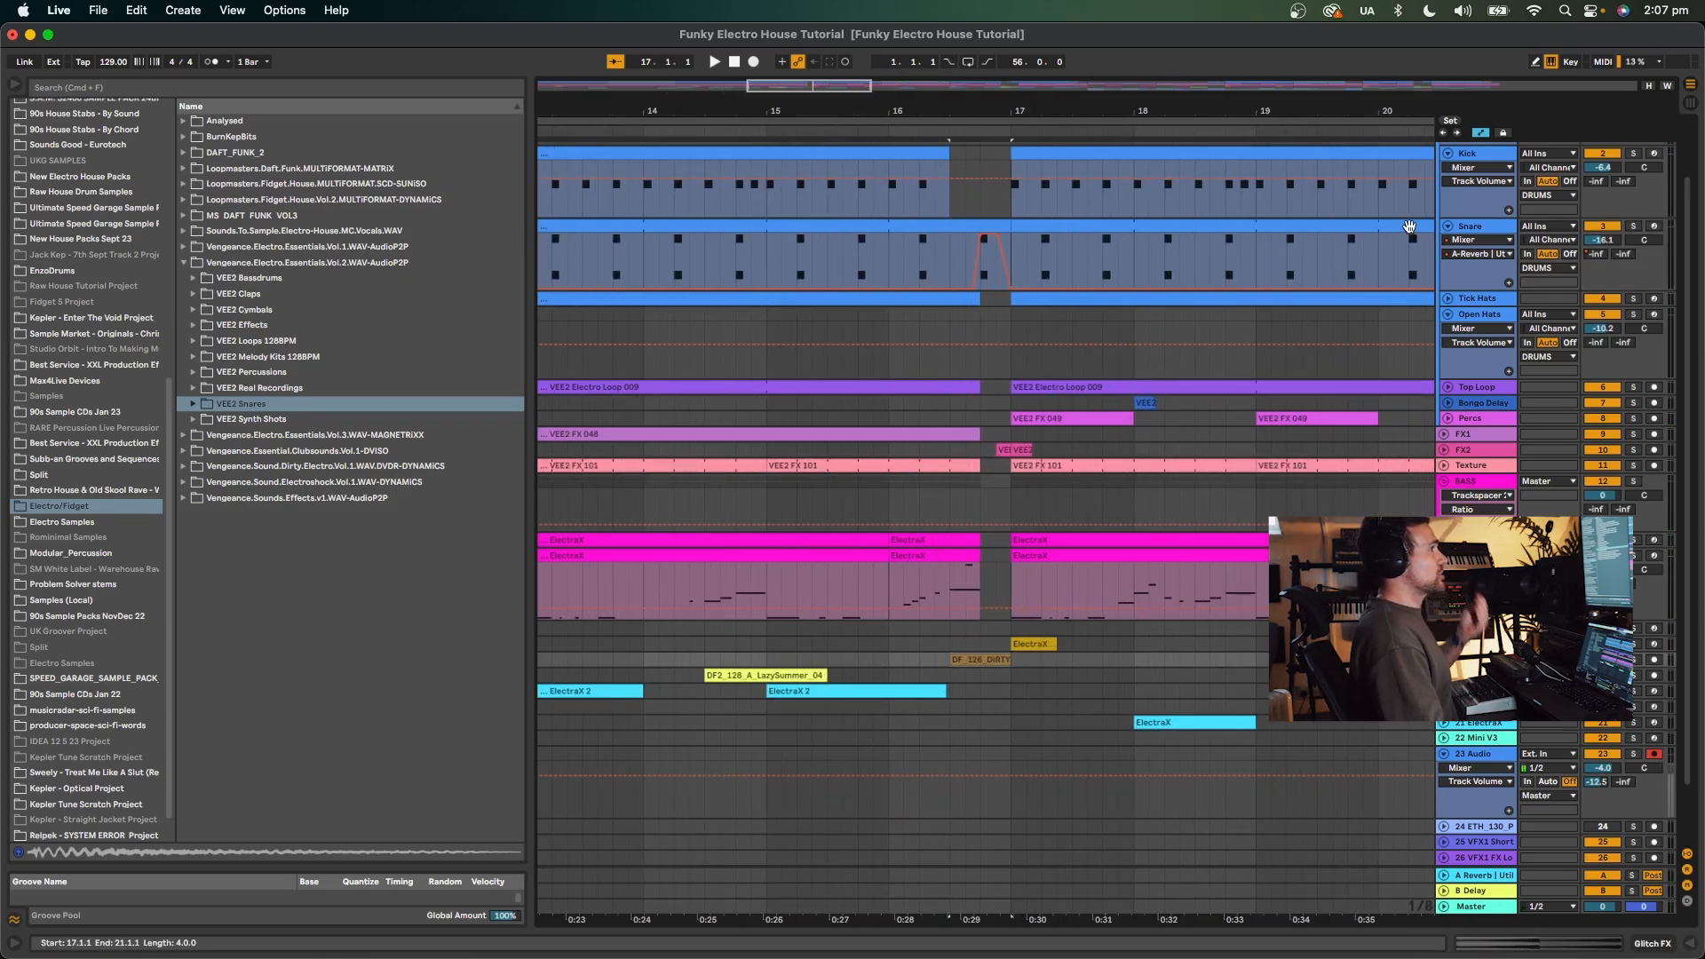
{"action": "left_click_drag", "start_coordinate": [1113, 112], "coordinate": [841, 112]}
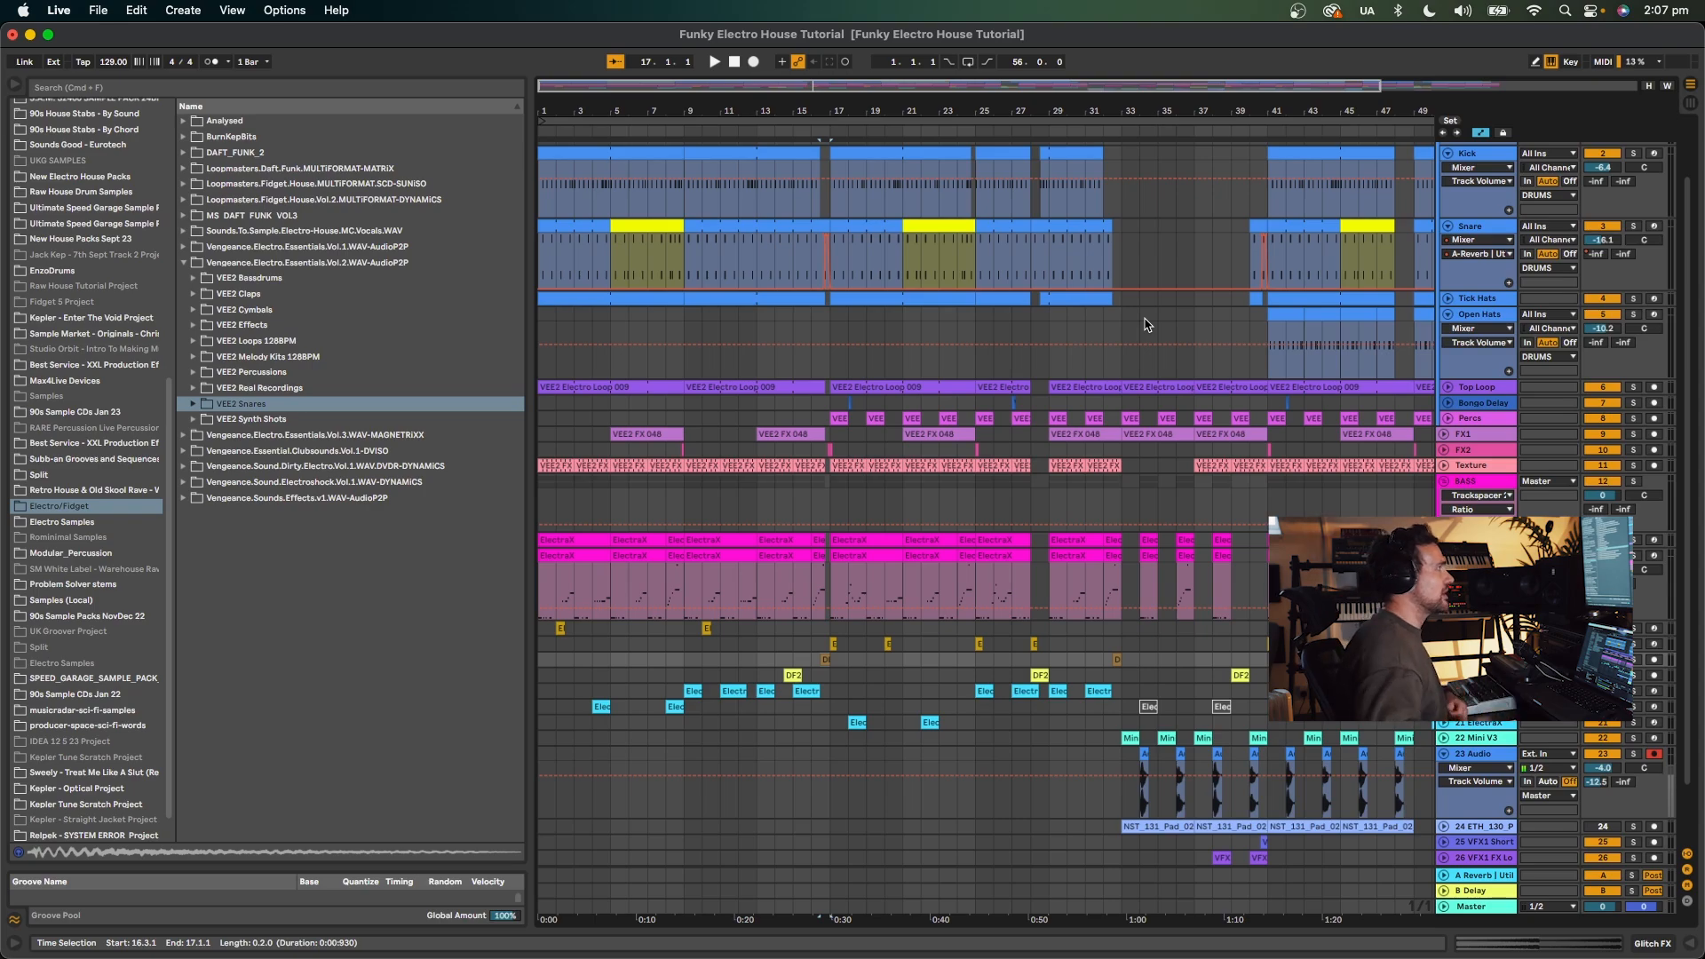
{"action": "scroll", "coordinate": [1475, 847], "scroll_direction": "down", "scroll_amount": 1}
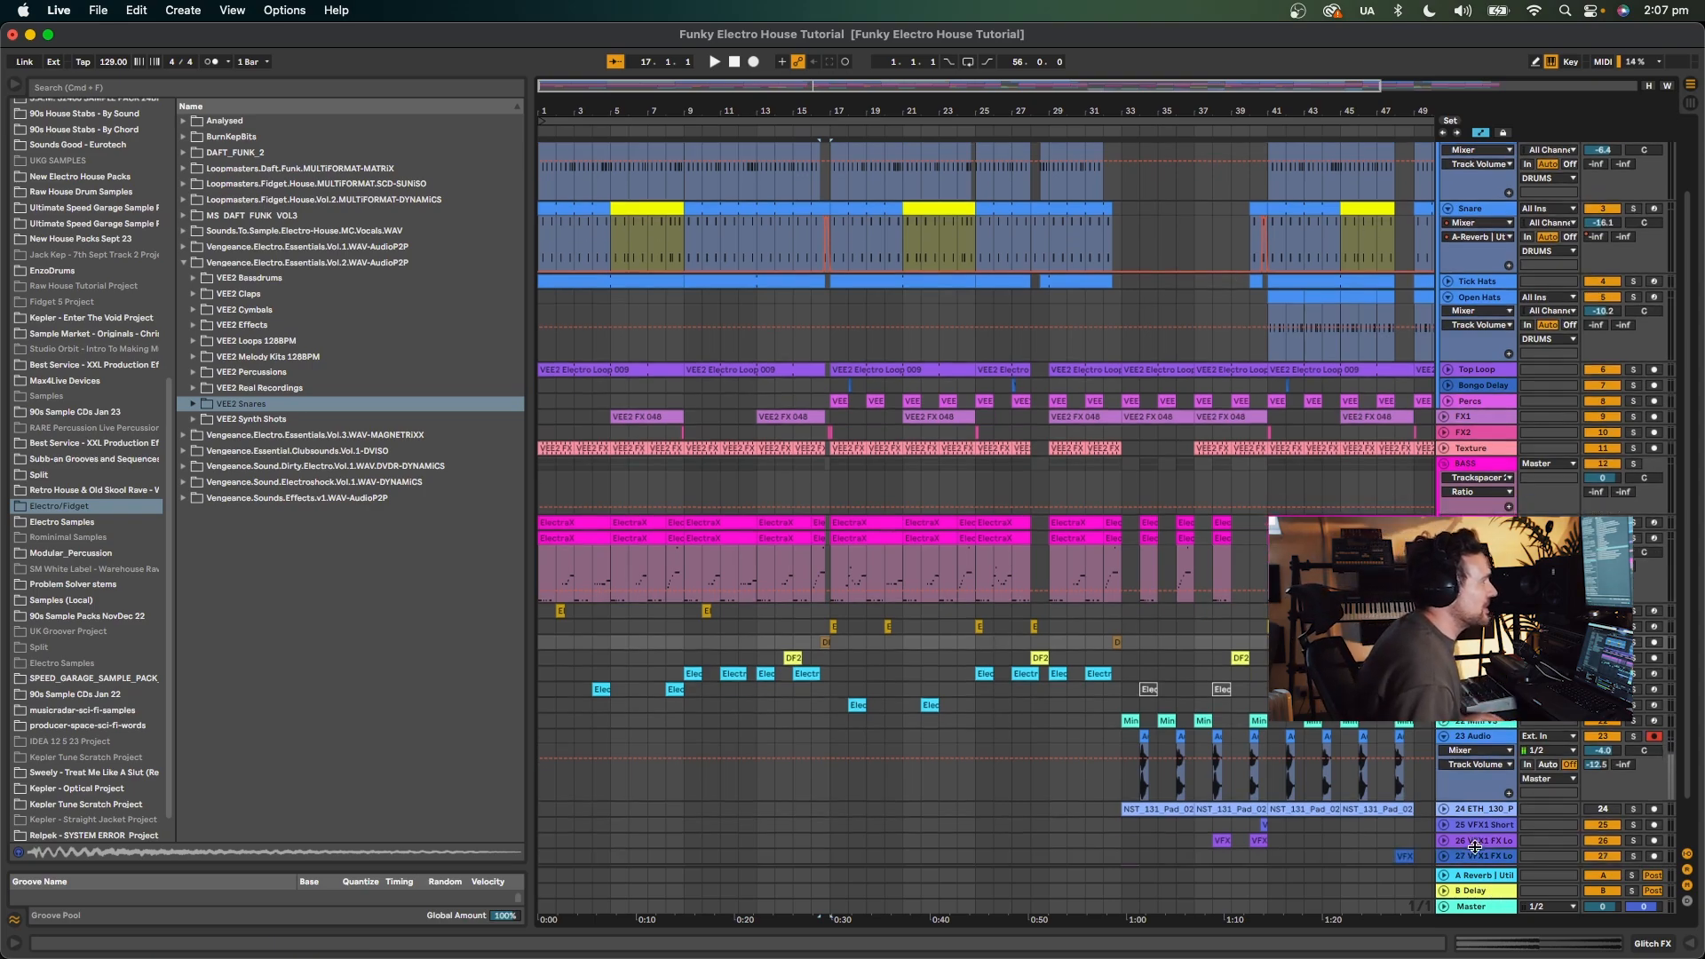
{"action": "left_click", "coordinate": [184, 10]}
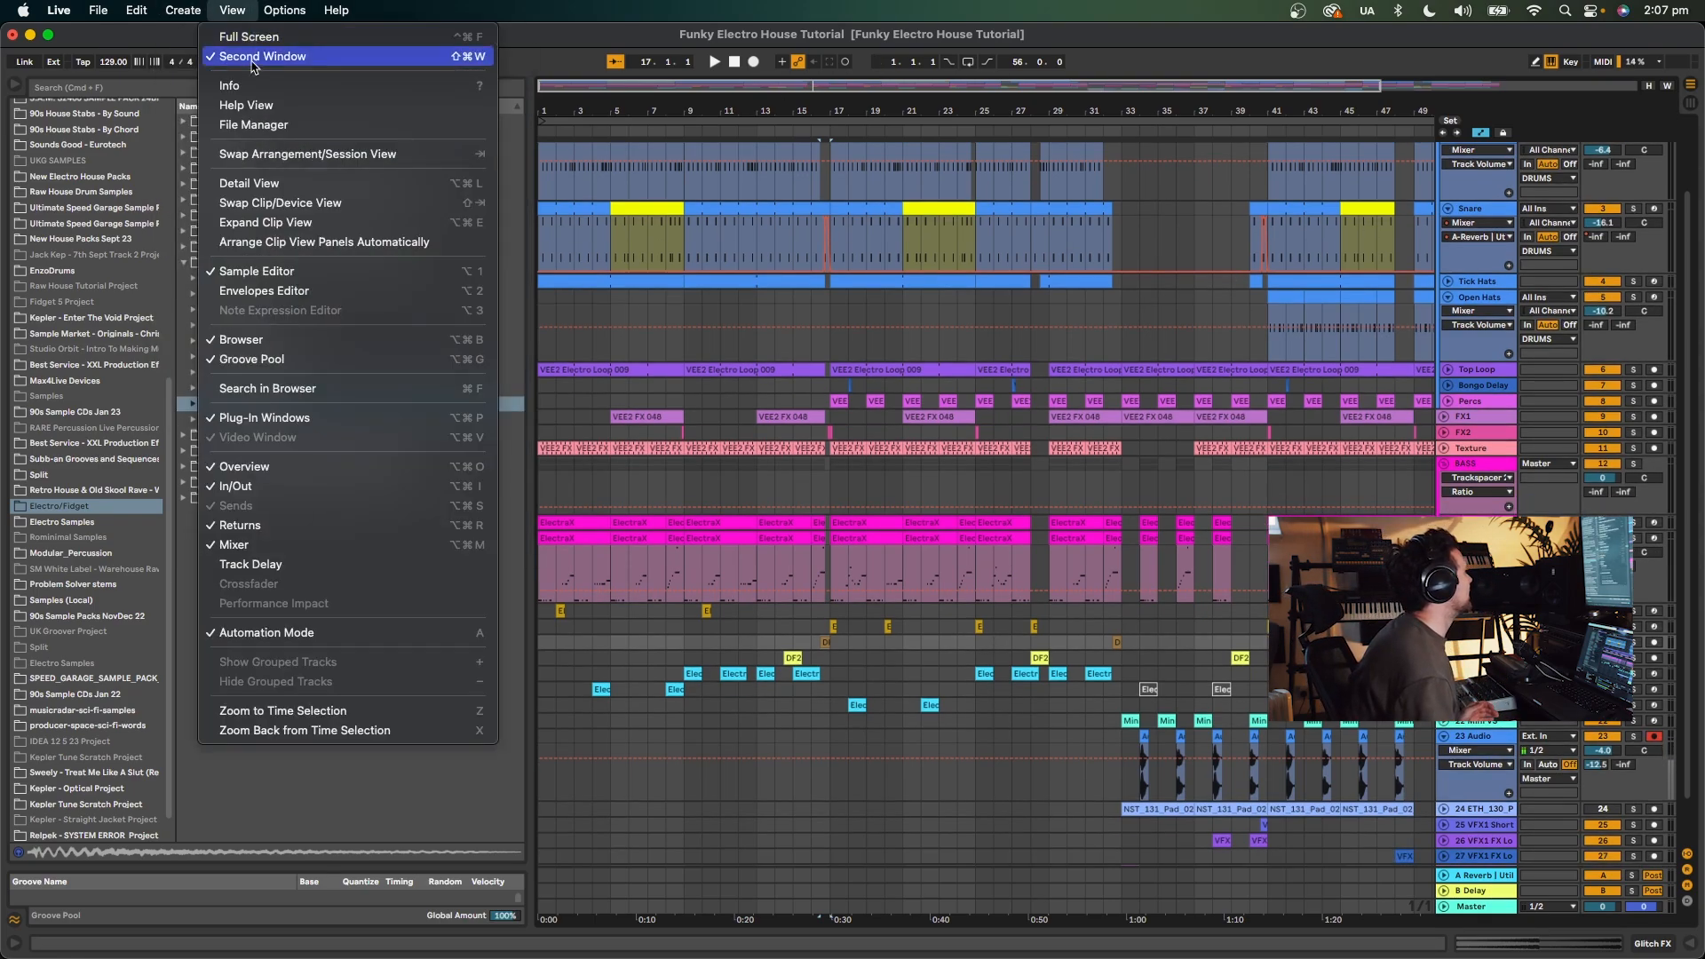
{"action": "left_click", "coordinate": [218, 75]}
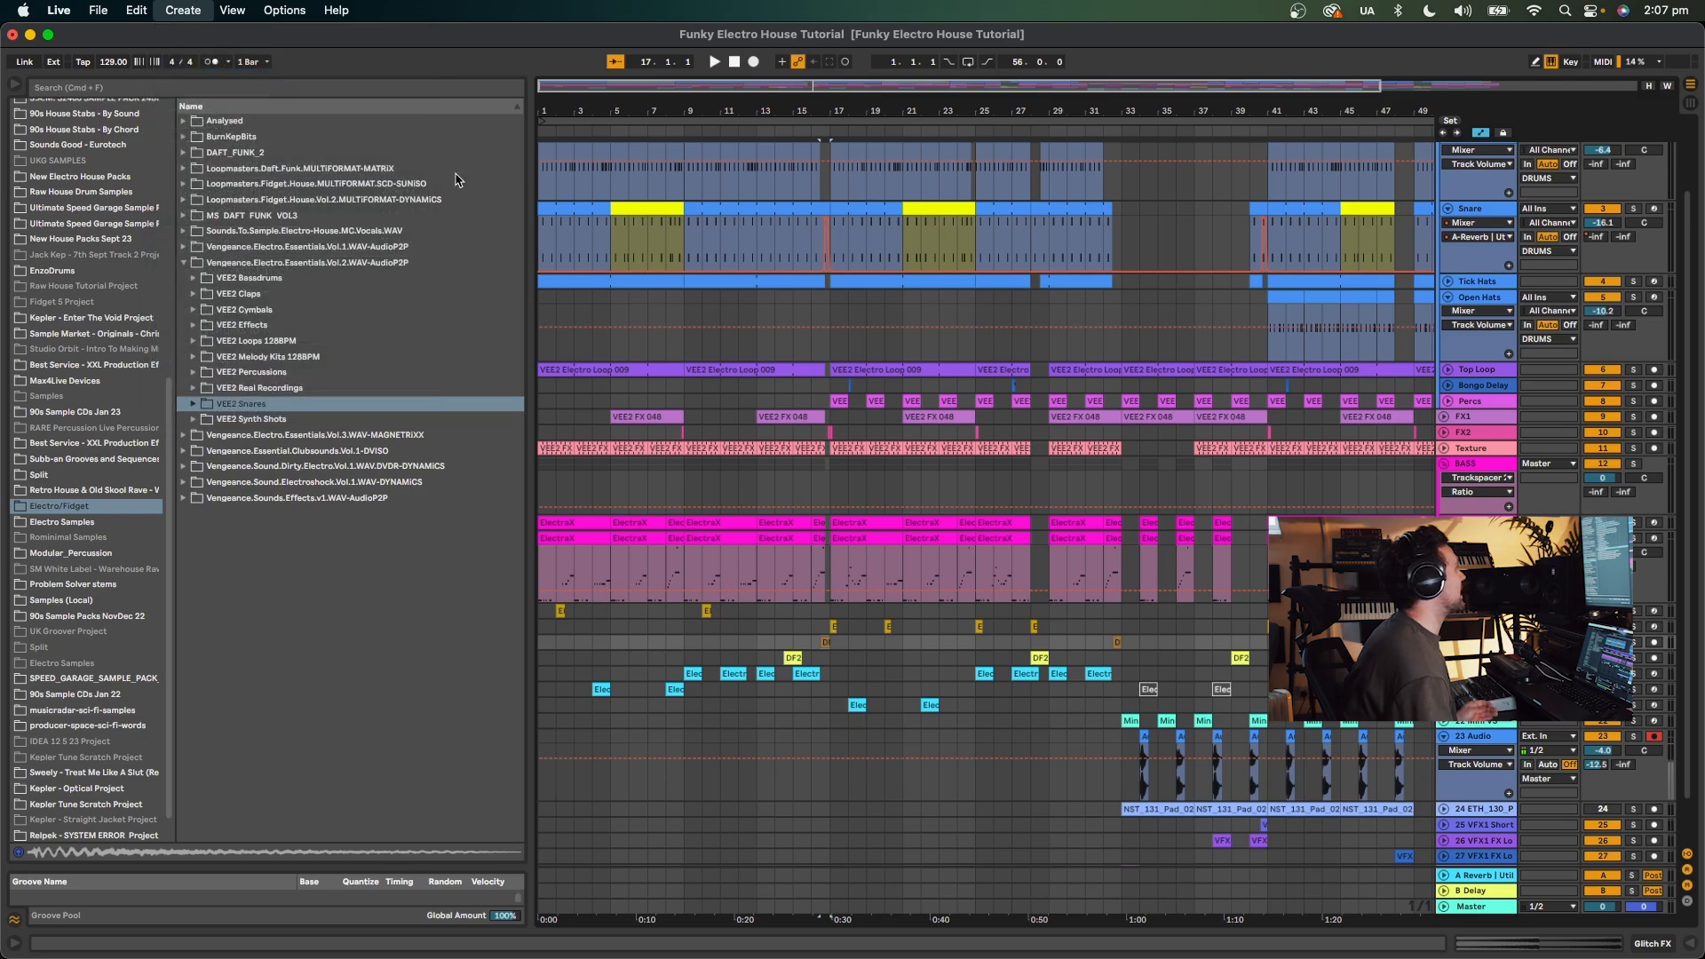
{"action": "scroll", "coordinate": [1479, 784], "scroll_direction": "down", "scroll_amount": 4}
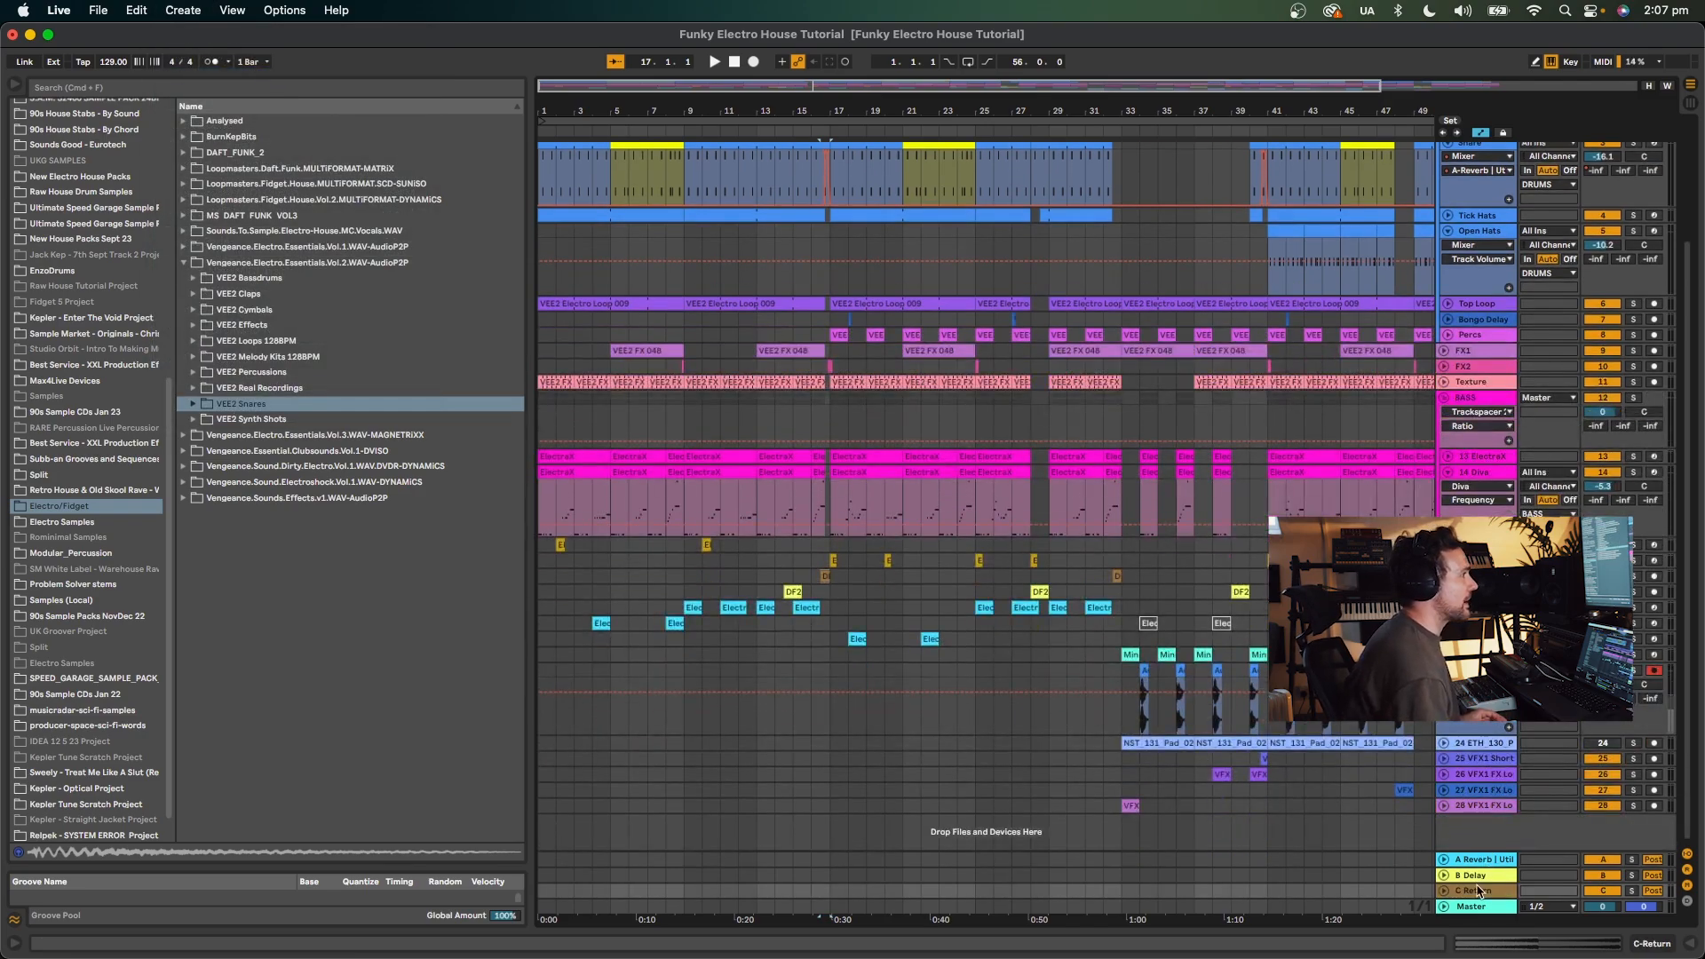
Search the plug-ins for "tantra" and load the Tantra effect onto the new C return track.
{"action": "scroll", "coordinate": [79, 432], "scroll_direction": "up", "scroll_amount": 10}
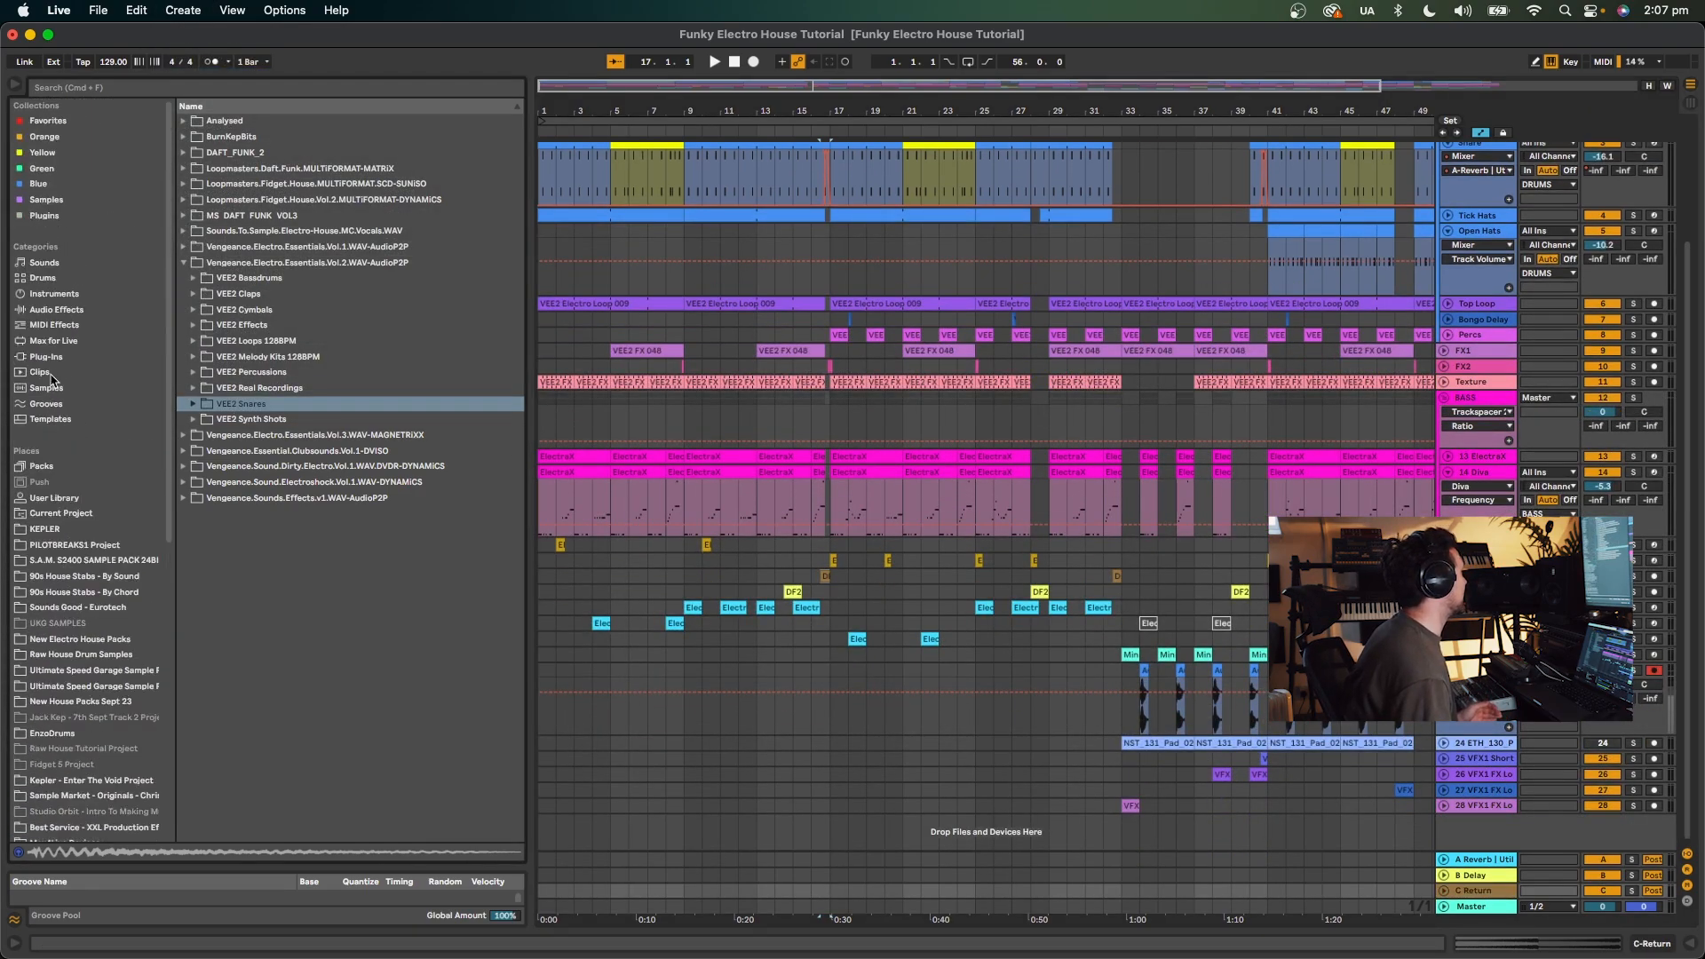
{"action": "left_click", "coordinate": [64, 360]}
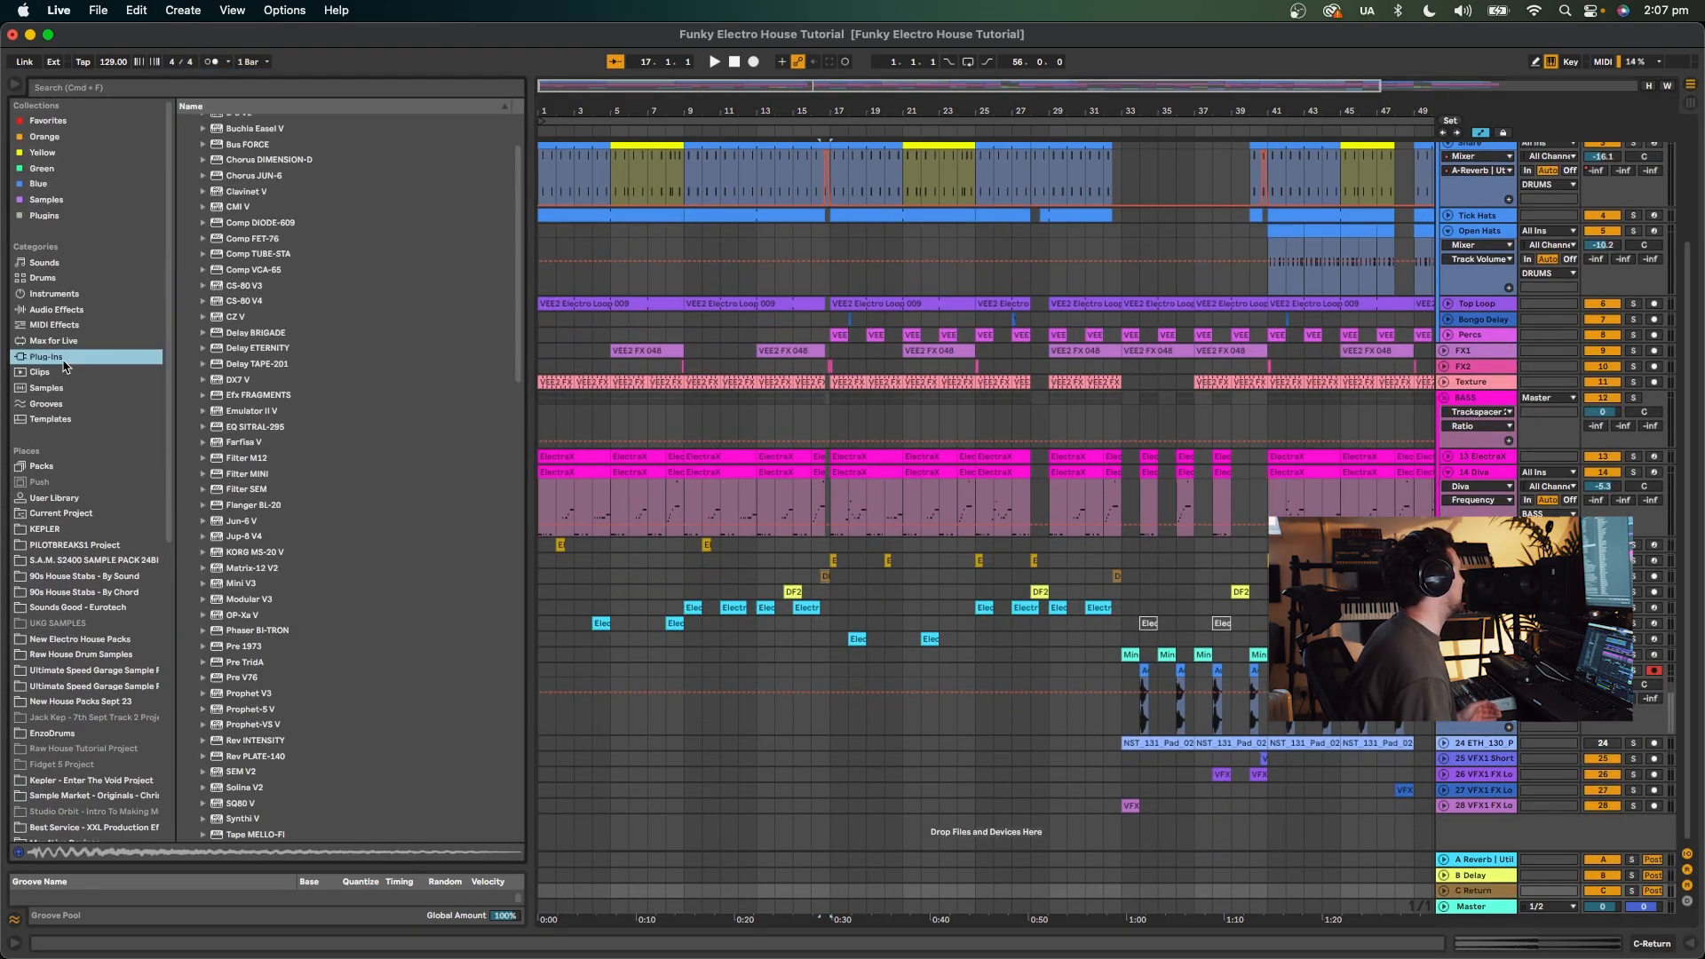
{"action": "left_click", "coordinate": [270, 90]}
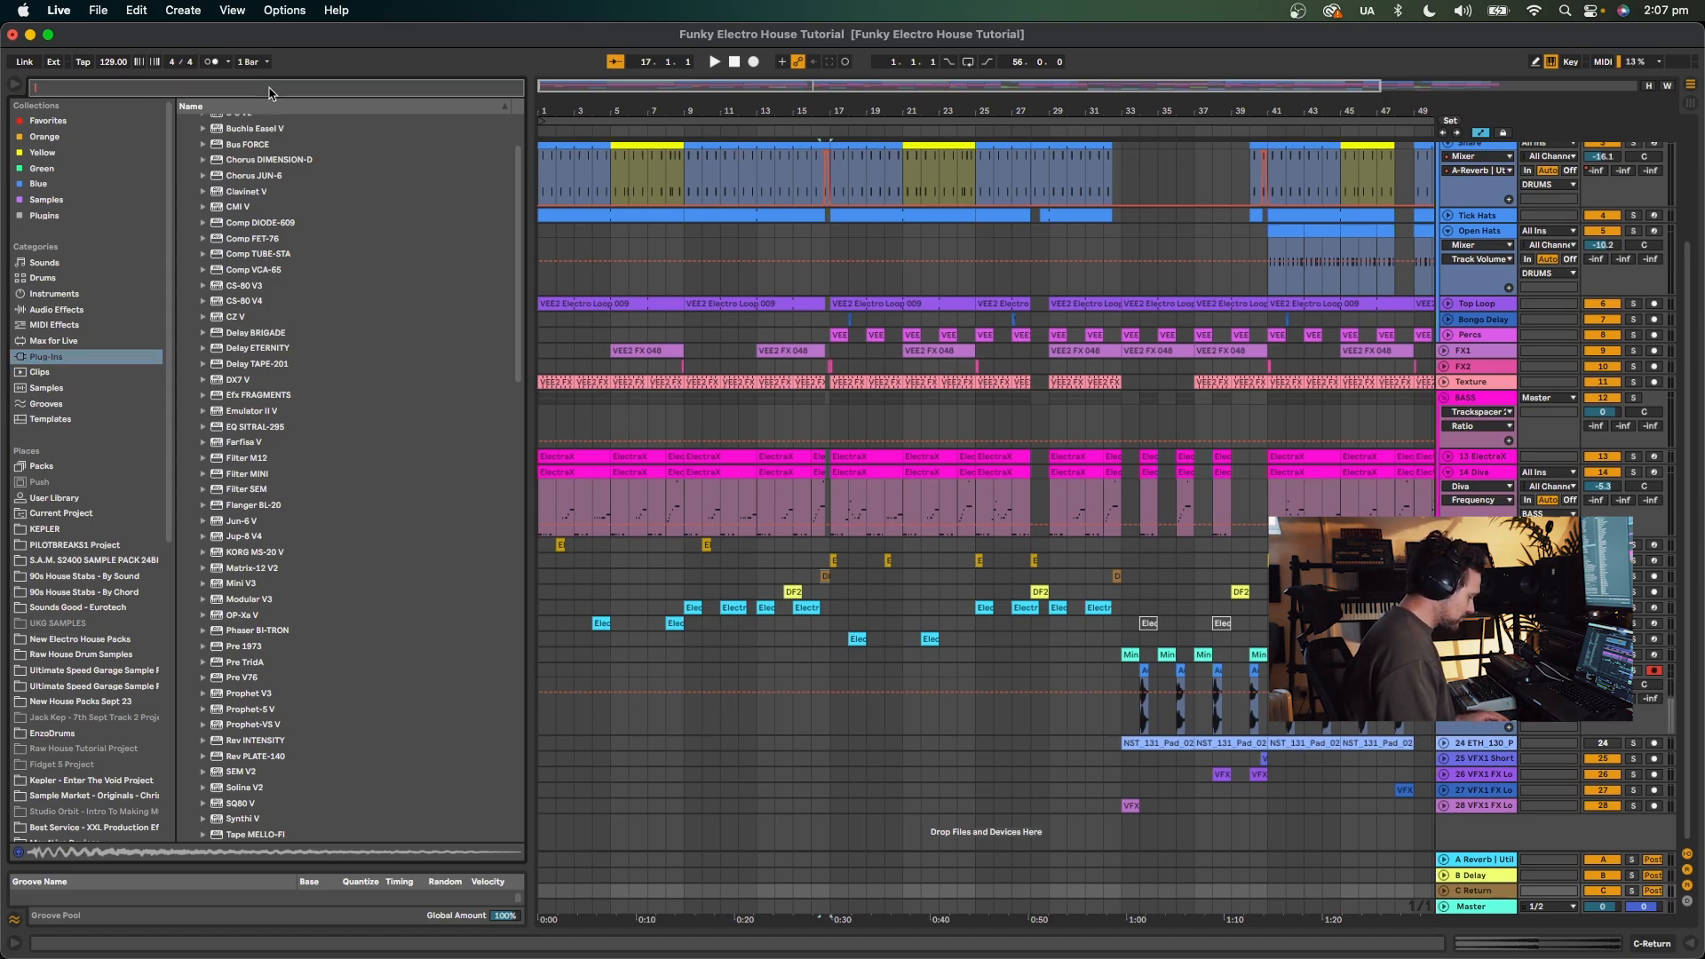
{"action": "type", "text": "tantra"}
{"action": "left_click_drag", "start_coordinate": [257, 156], "coordinate": [1019, 355]}
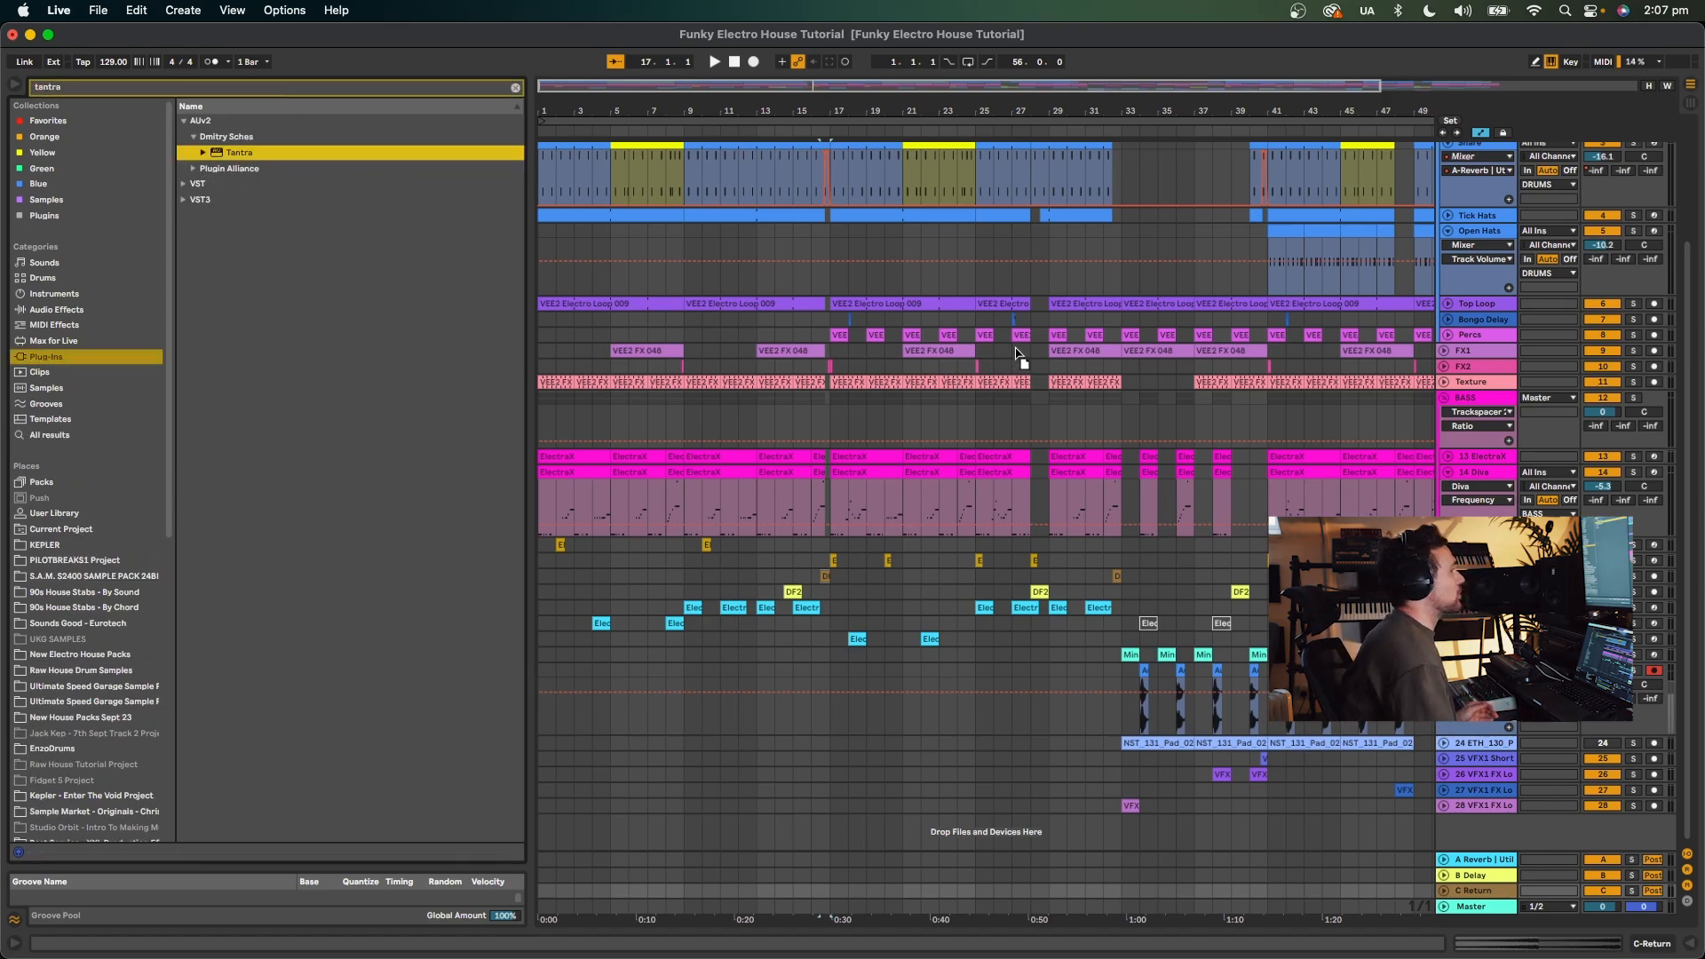
{"action": "left_click_drag", "start_coordinate": [1490, 887], "coordinate": [1491, 889]}
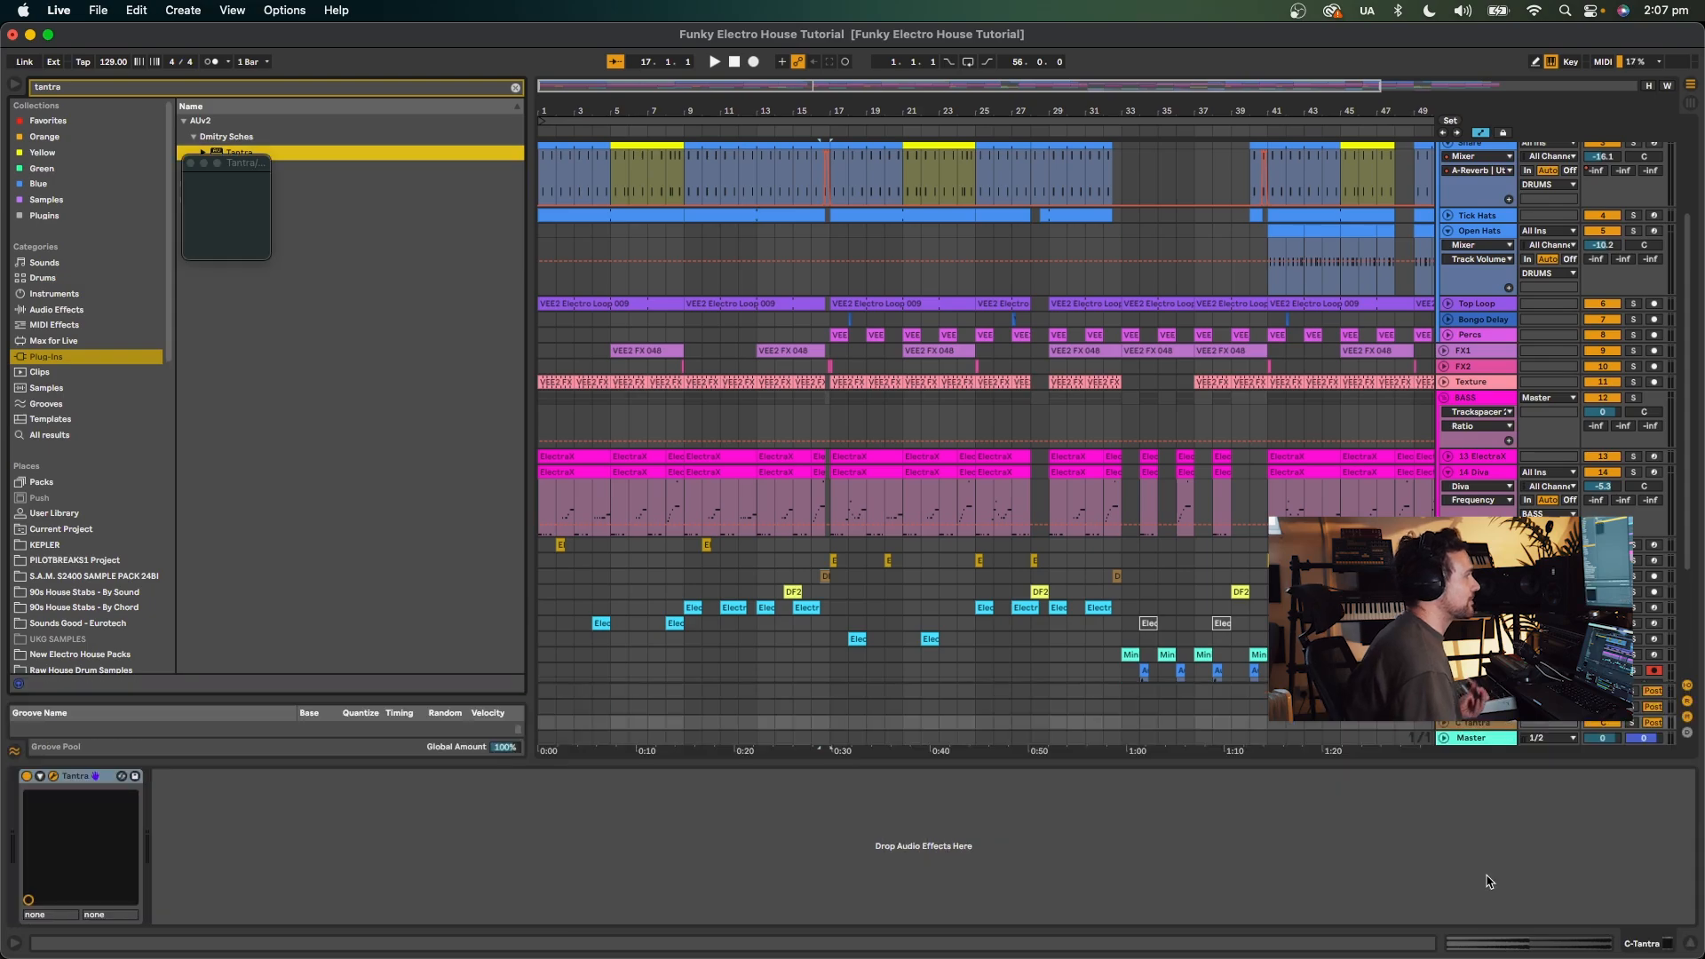
Load the SEQ Hopper preset from Factory Set B in Tantra and move its window clear of the arrangement.
{"action": "left_click", "coordinate": [1063, 243]}
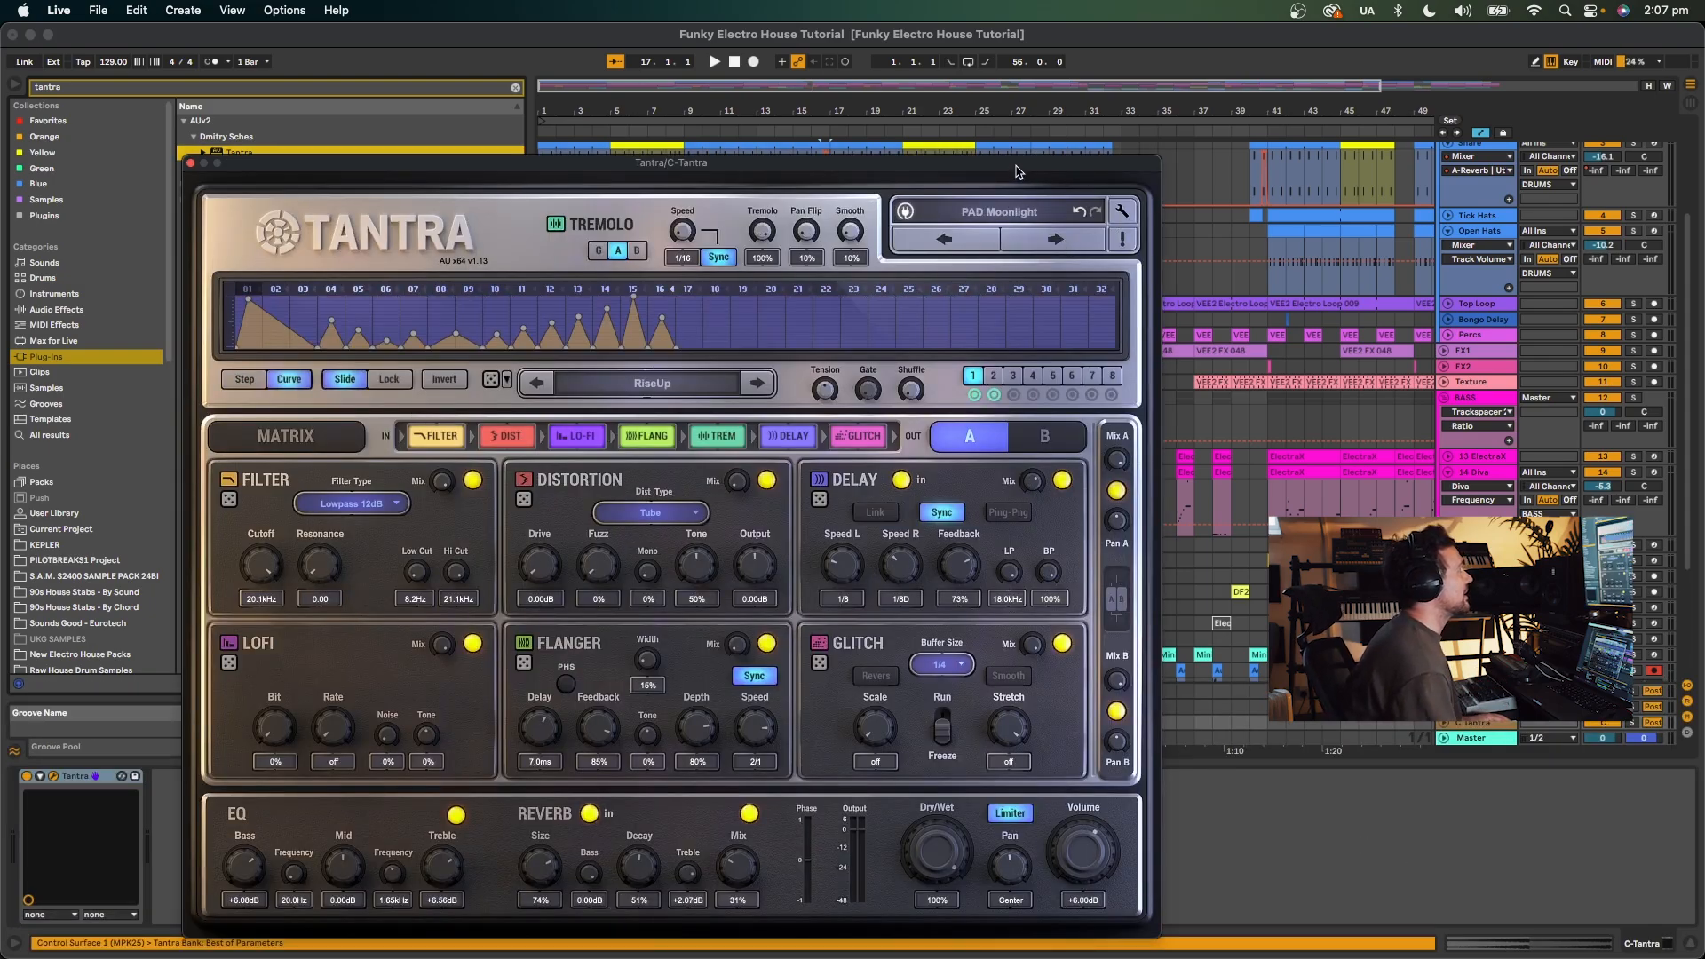
{"action": "left_click_drag", "start_coordinate": [1022, 169], "coordinate": [939, 165]}
{"action": "left_click", "coordinate": [974, 236]}
{"action": "left_click", "coordinate": [912, 216]}
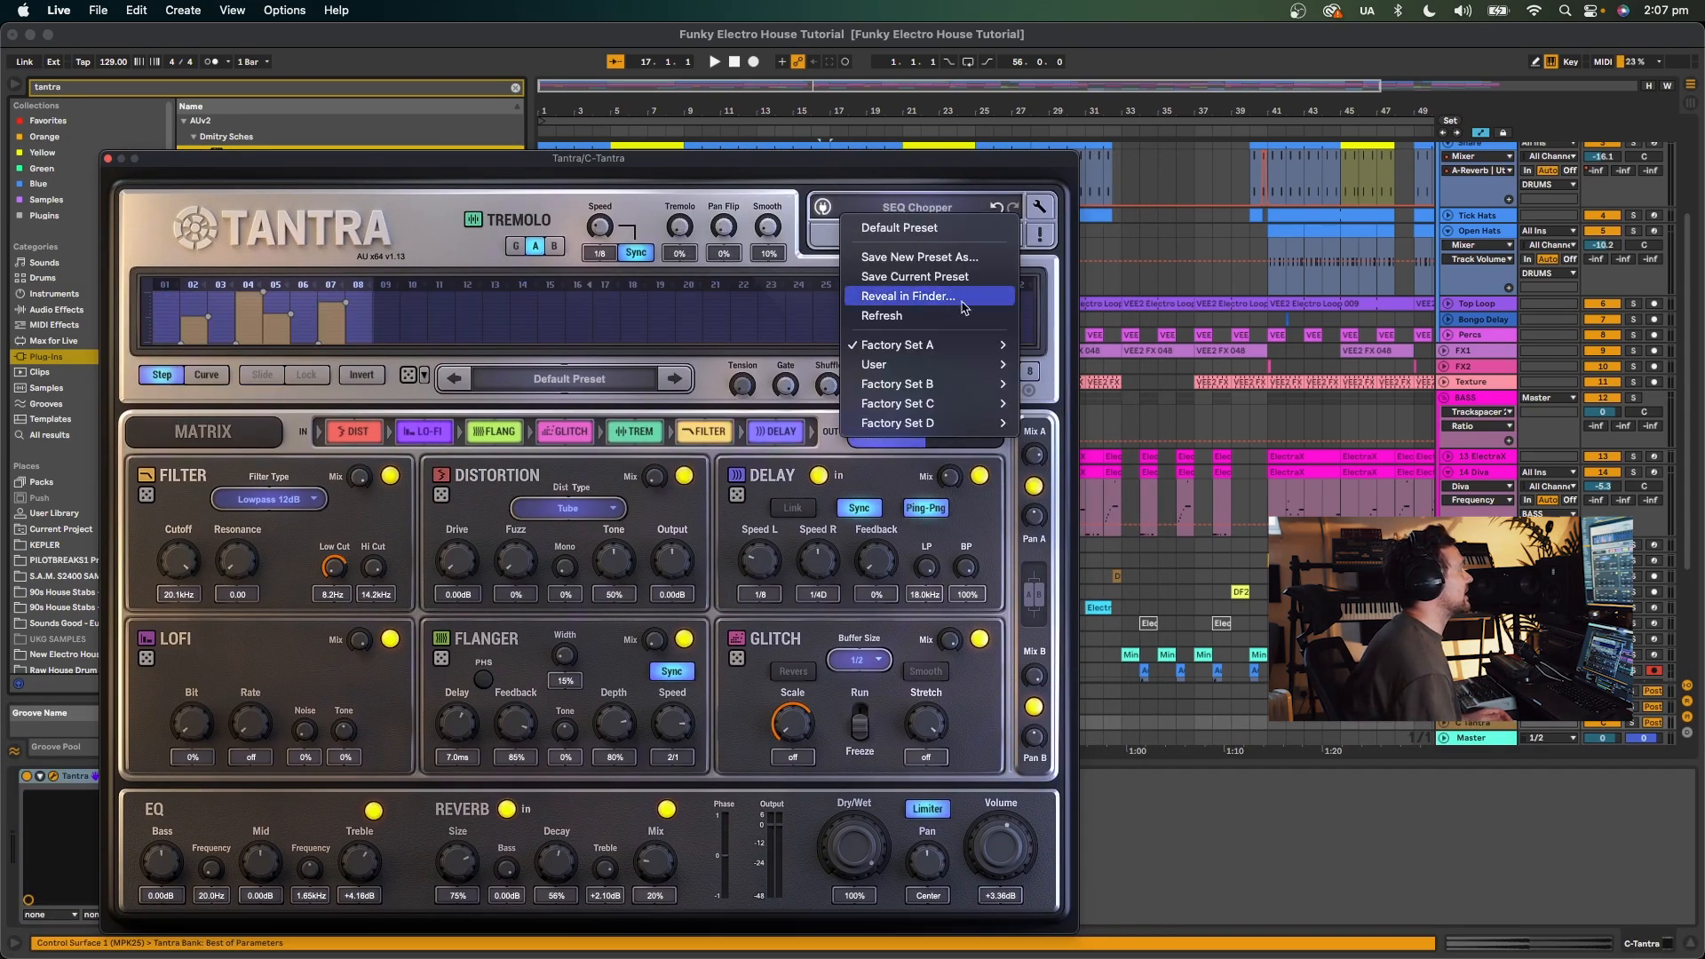
{"action": "mouse_move", "coordinate": [924, 384]}
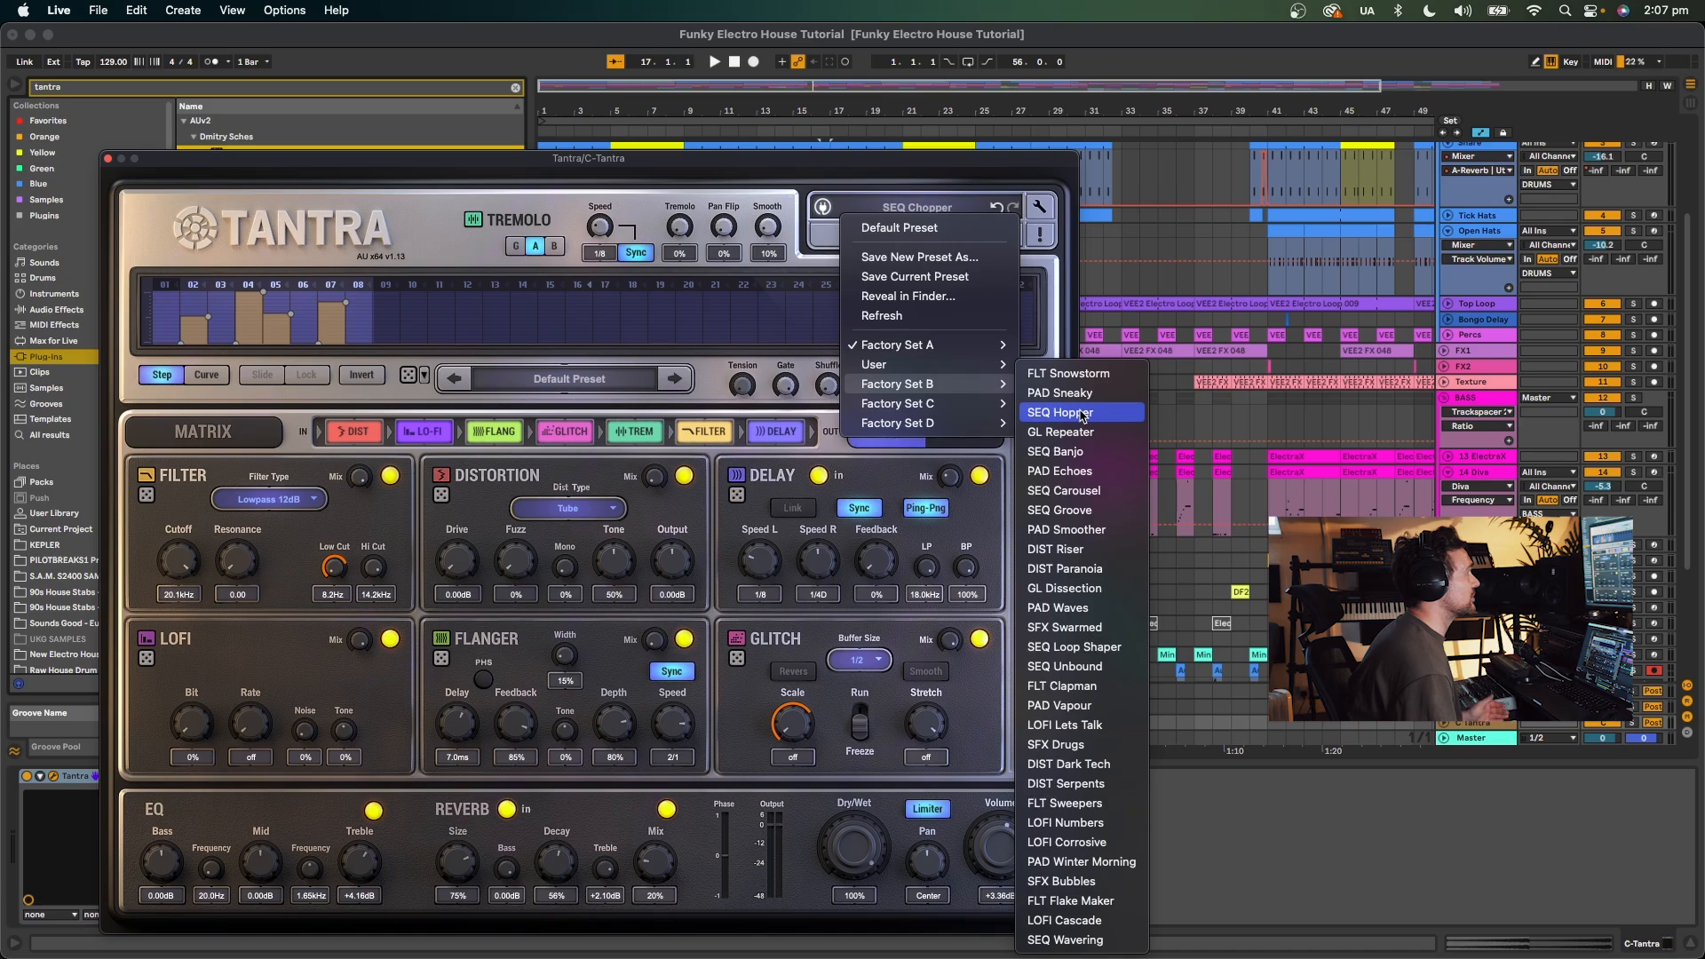
{"action": "left_click", "coordinate": [1081, 414]}
{"action": "left_click_drag", "start_coordinate": [771, 158], "coordinate": [736, 658]}
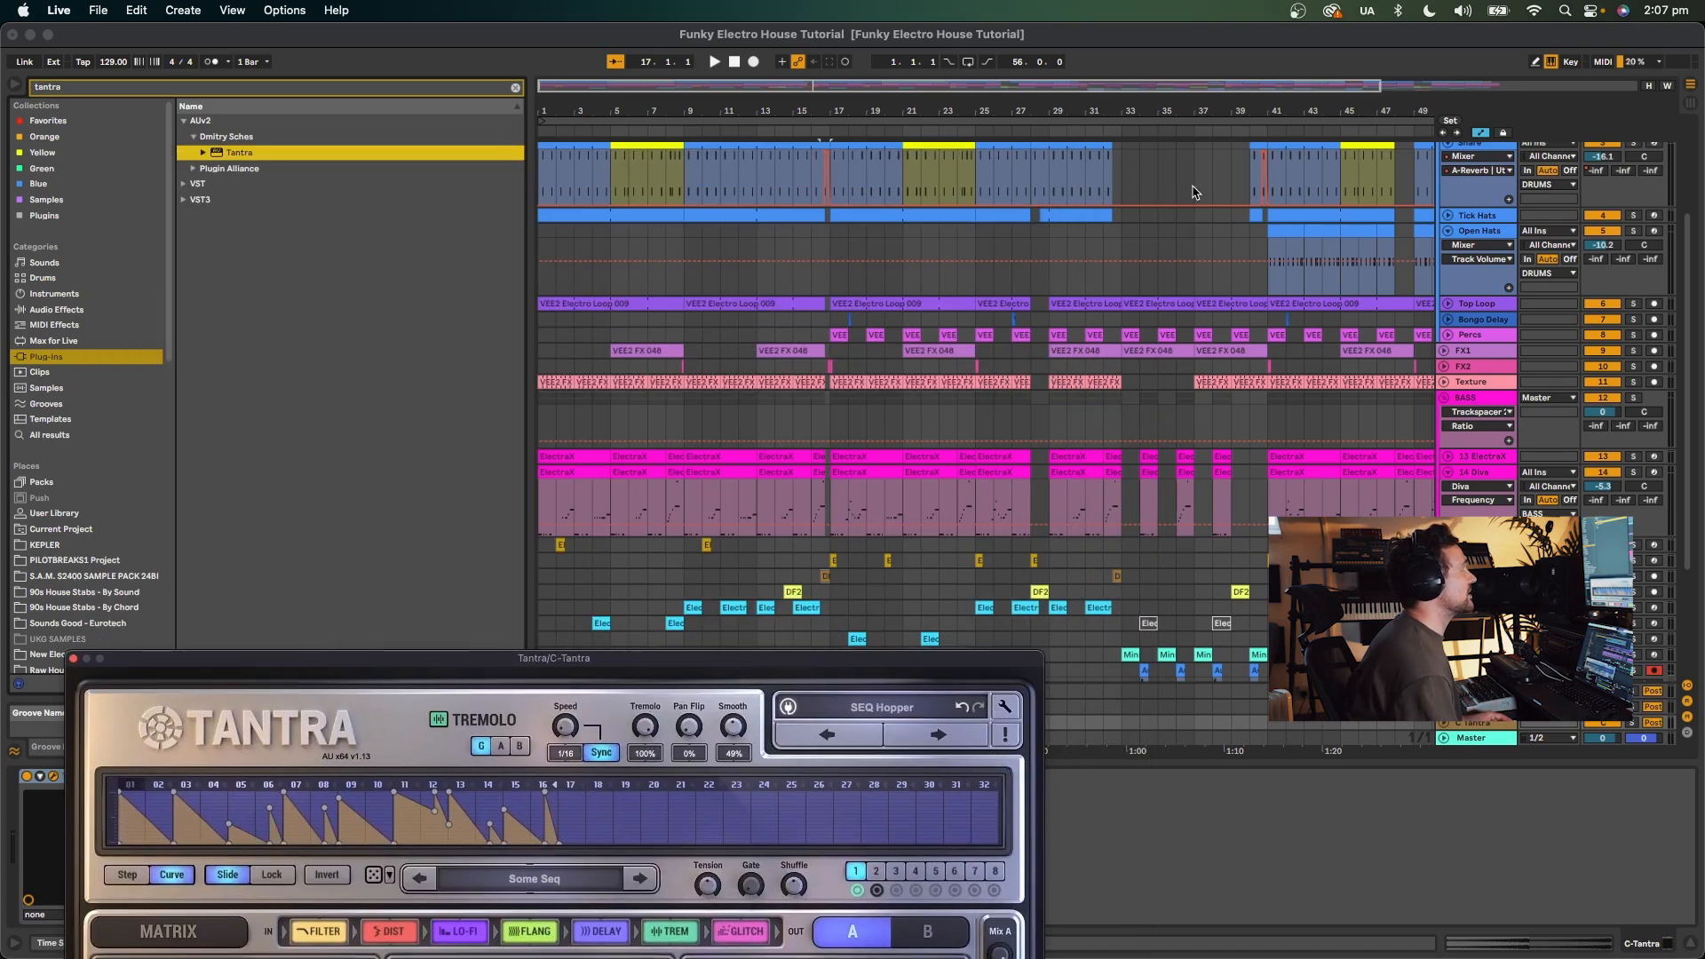
Automate the Snare track's send to C-Tantra with a peak on the snare hit at 28.2, and play that section.
{"action": "left_click_drag", "start_coordinate": [1027, 108], "coordinate": [1062, 140]}
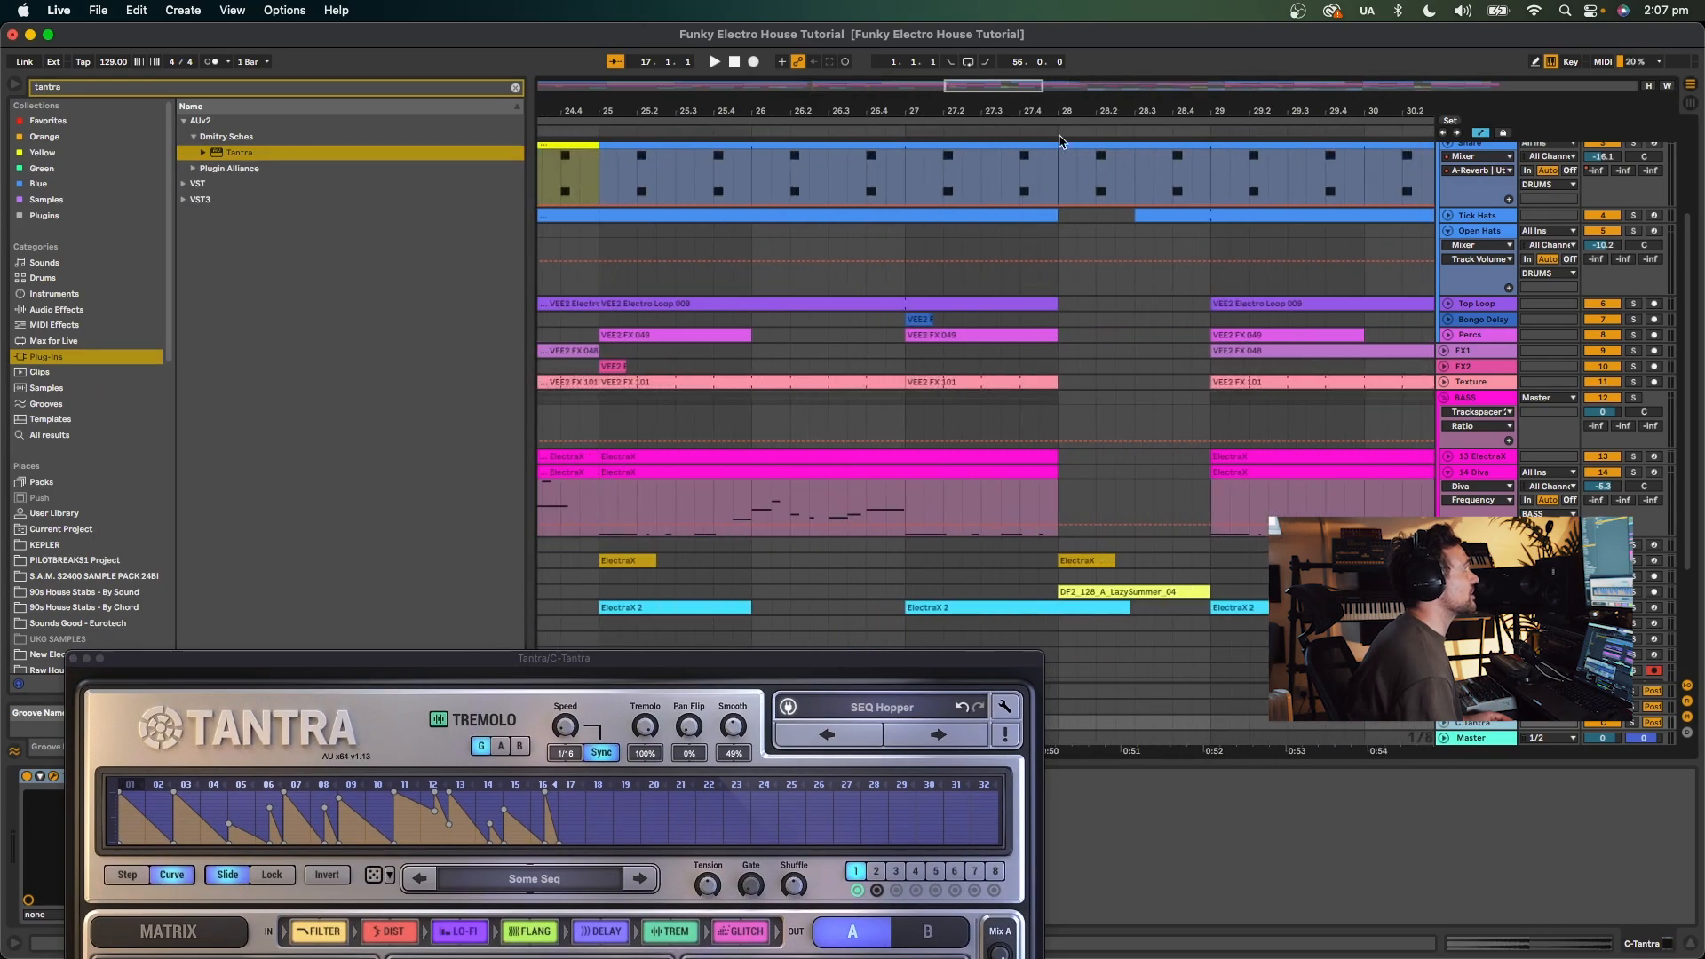
{"action": "left_click", "coordinate": [1074, 206]}
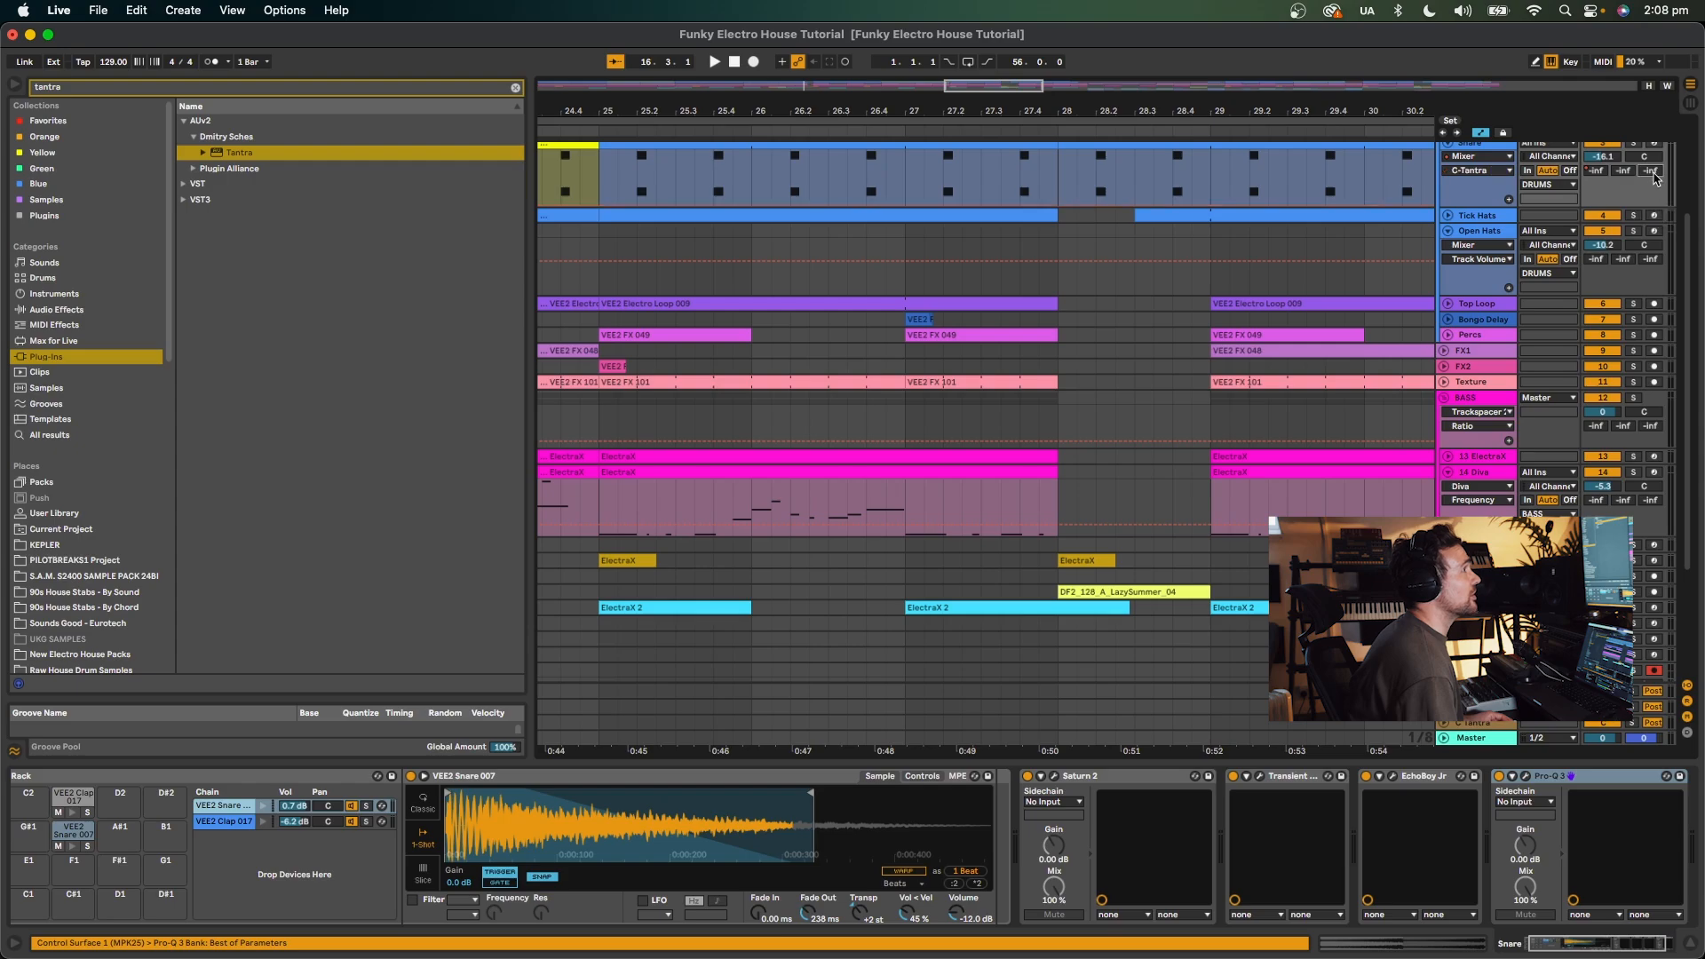
{"action": "left_click", "coordinate": [1077, 215]}
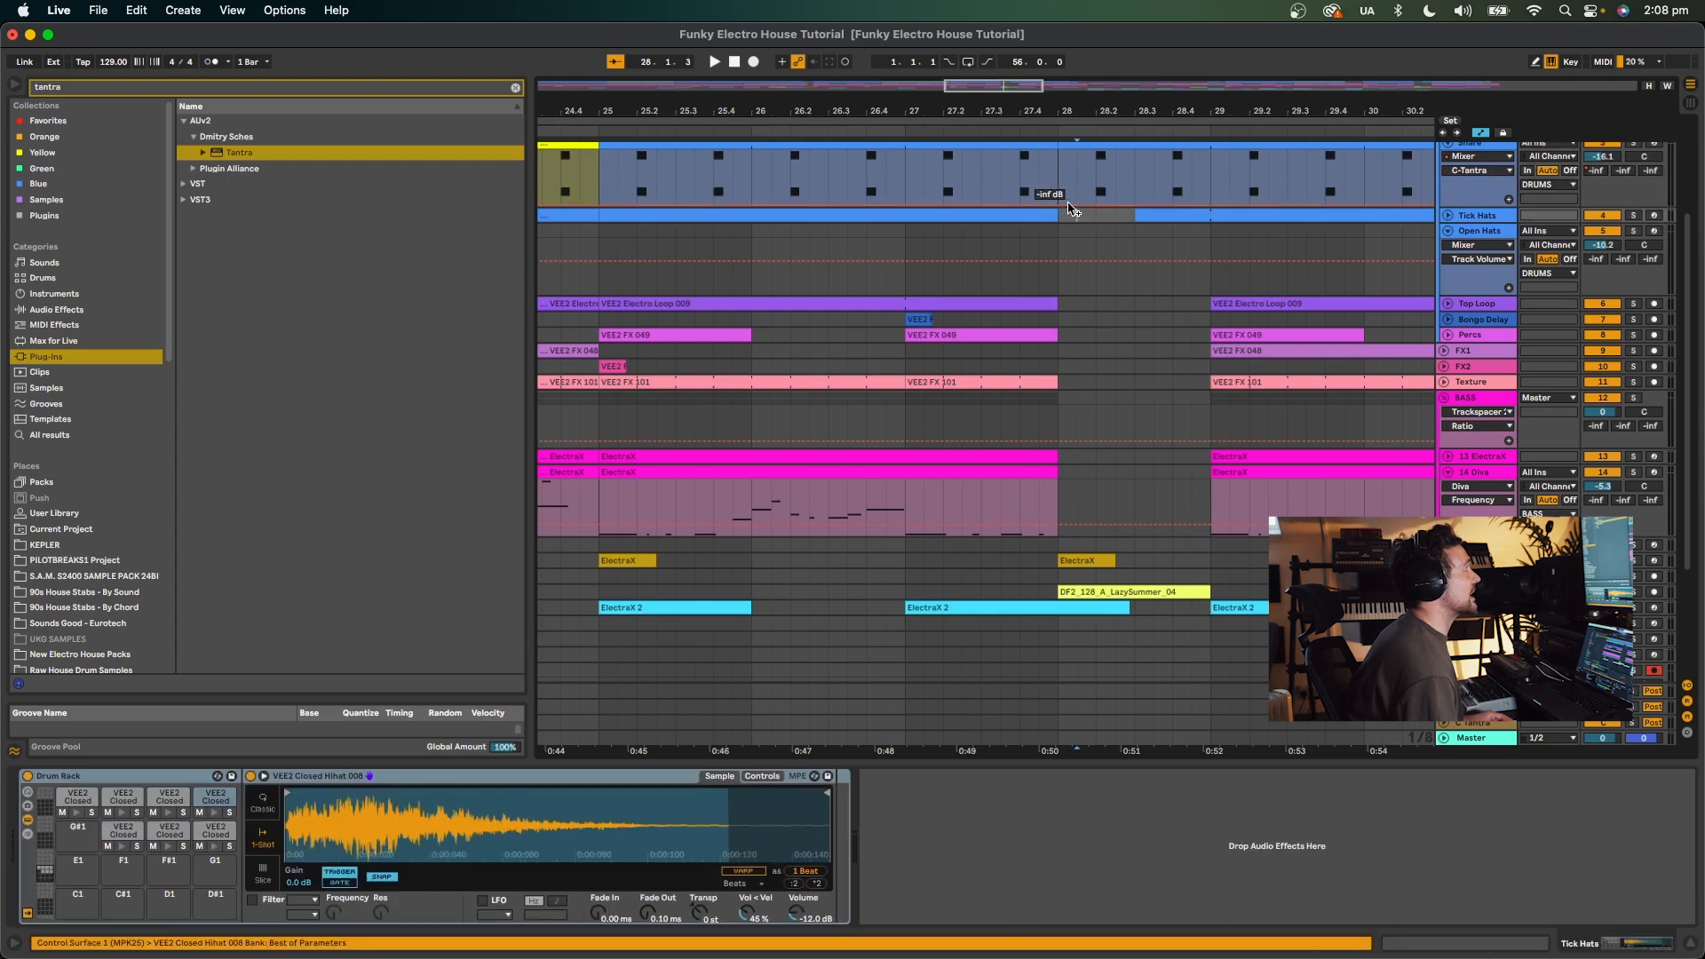
{"action": "left_click", "coordinate": [1072, 206]}
{"action": "left_click", "coordinate": [1096, 217]}
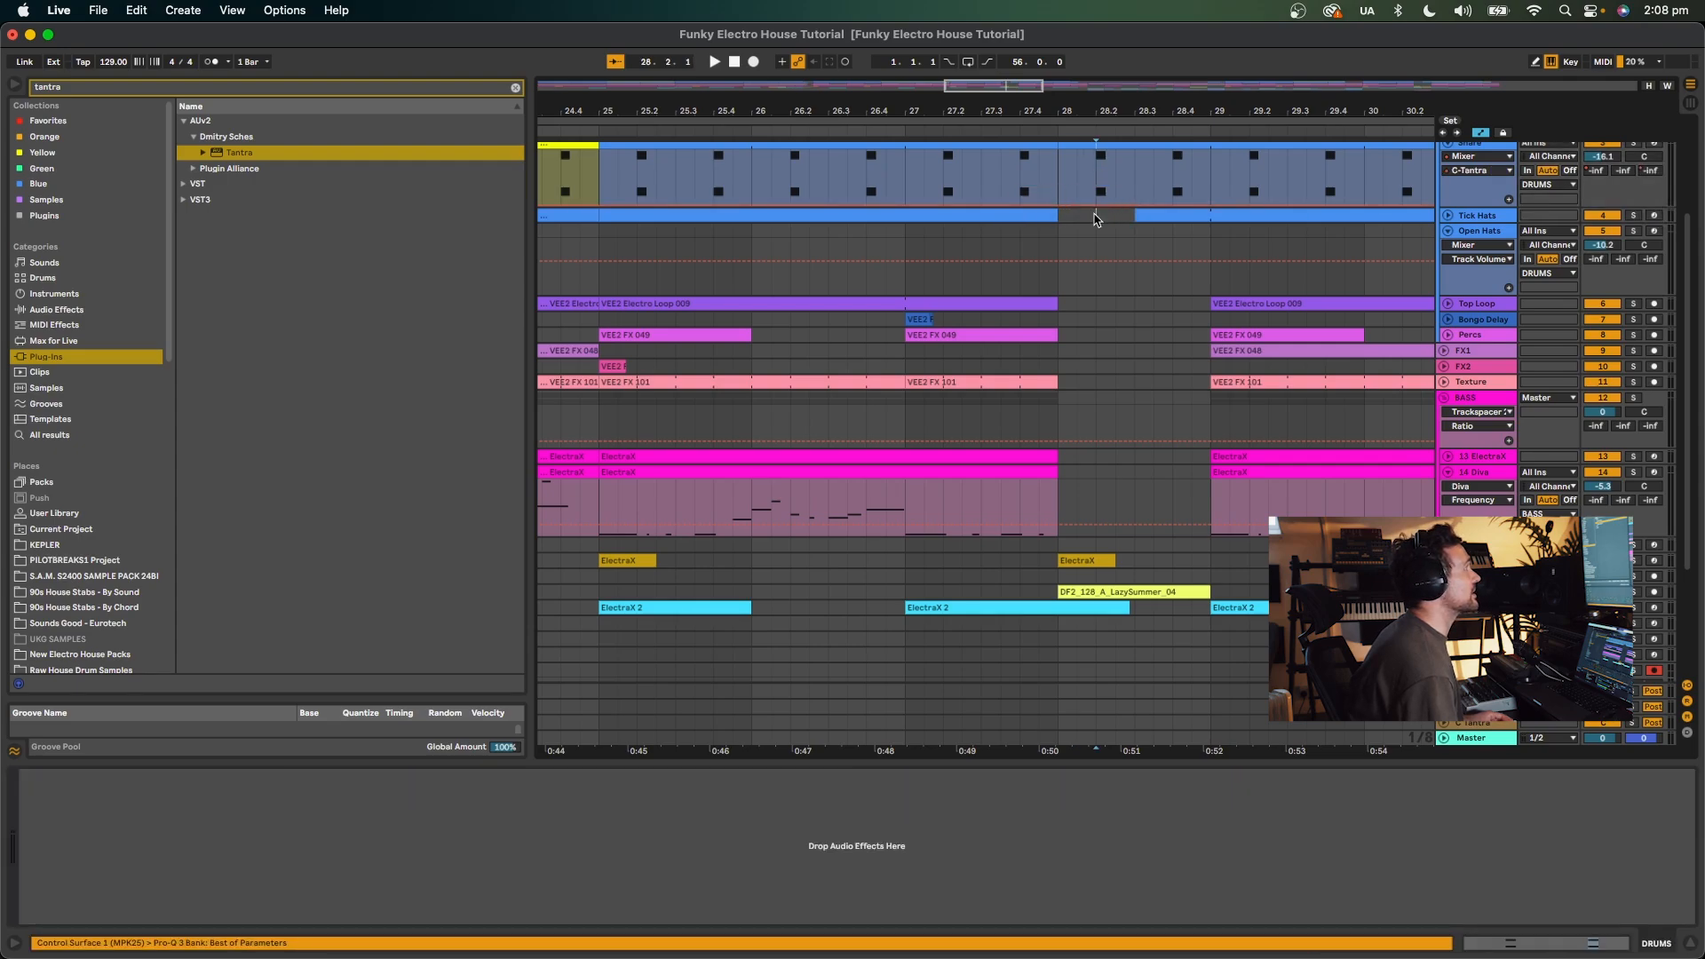
{"action": "left_click_drag", "start_coordinate": [1096, 206], "coordinate": [1096, 152]}
{"action": "left_click", "coordinate": [1049, 130]}
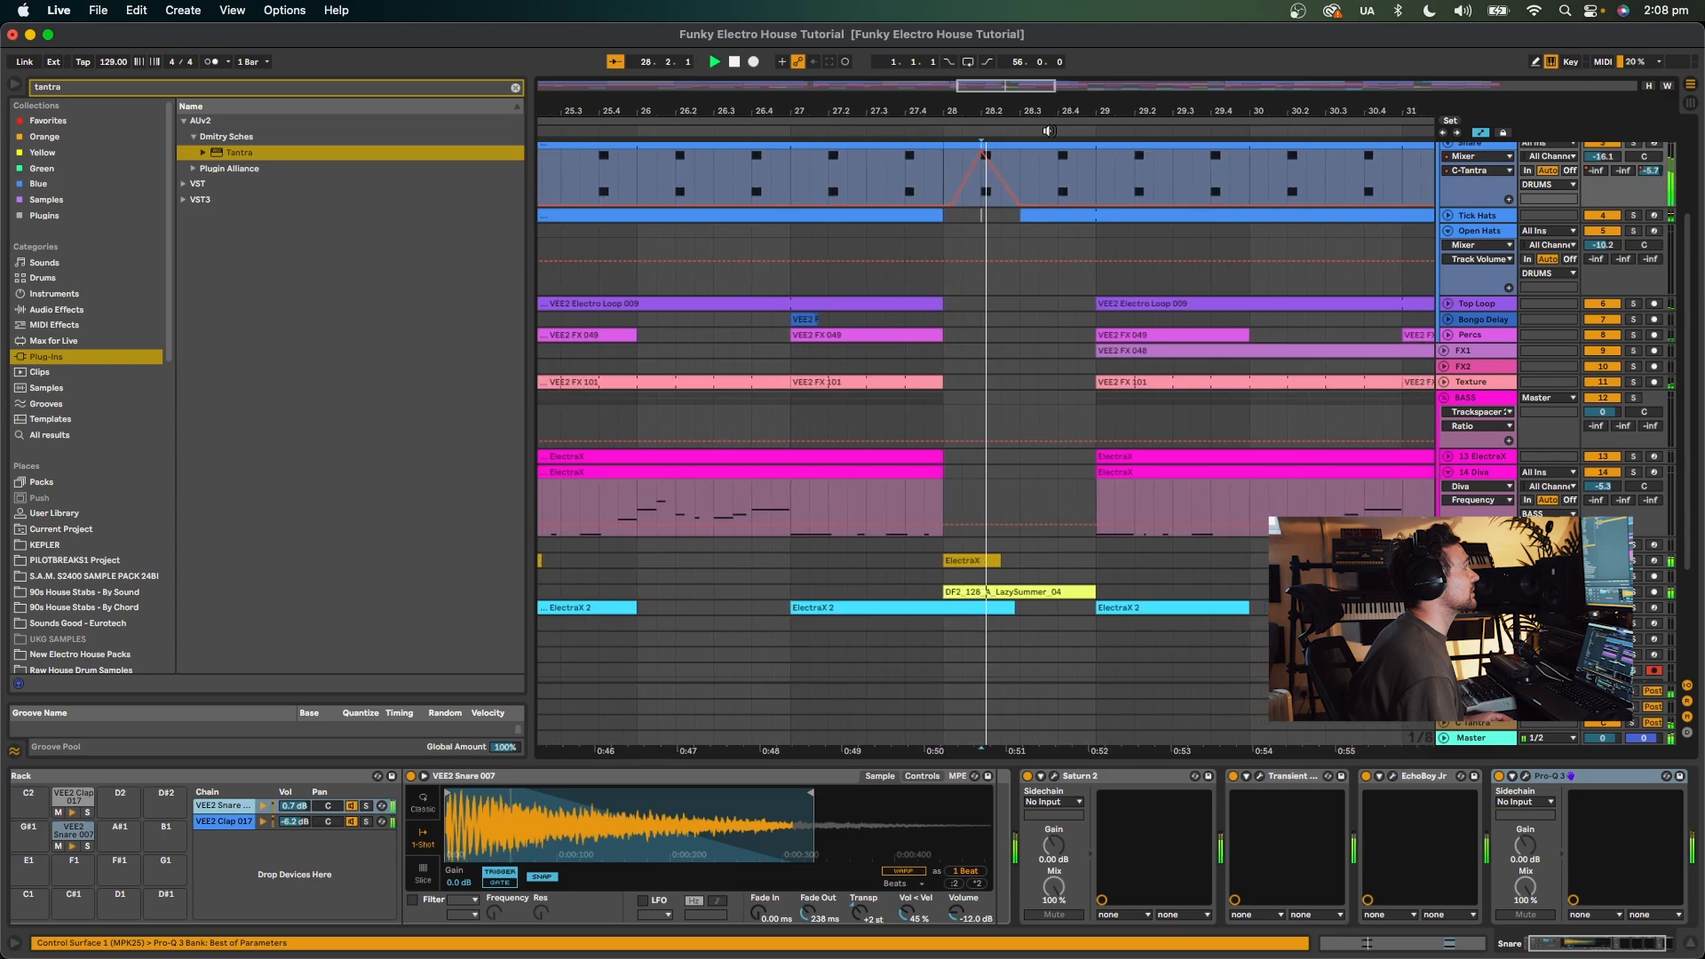
Widen the Tantra send peak around the 28.2 snare hit into a short plateau and replay the section.
{"action": "key", "text": "space"}
{"action": "left_click_drag", "start_coordinate": [962, 178], "coordinate": [964, 151]}
{"action": "left_click", "coordinate": [898, 131]}
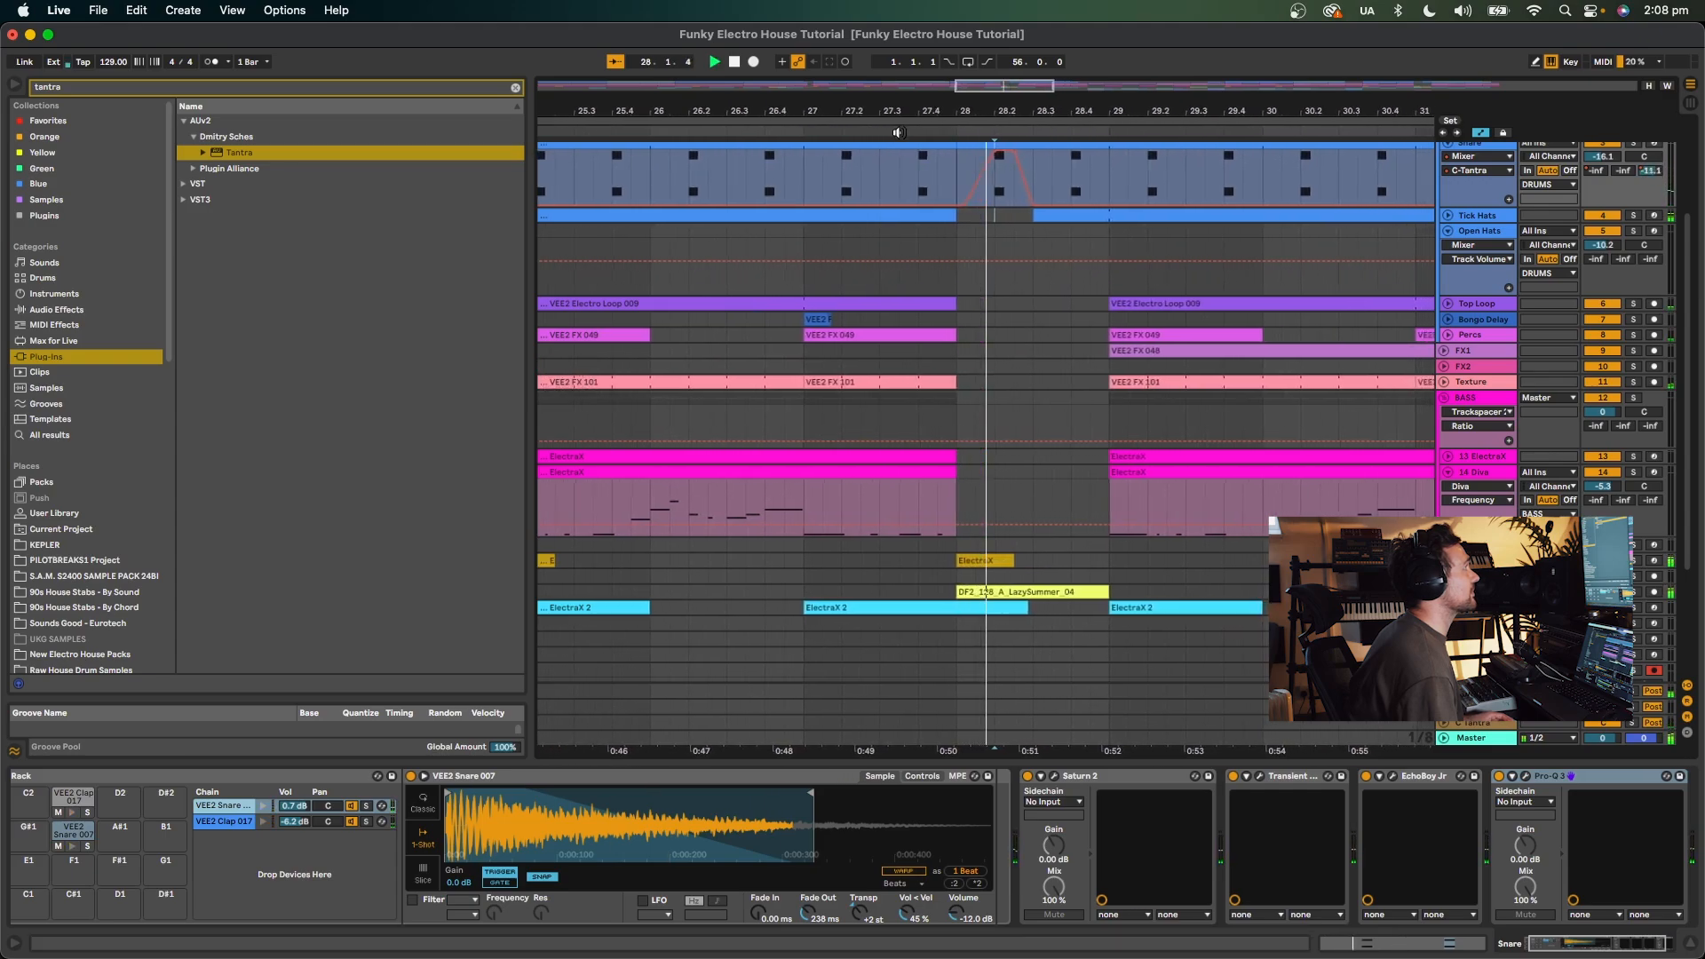
{"action": "key", "text": "space"}
Solo the C-Tantra return and play bar 28 to hear only the processed snare.
{"action": "left_click", "coordinate": [1630, 726]}
{"action": "key", "text": "space"}
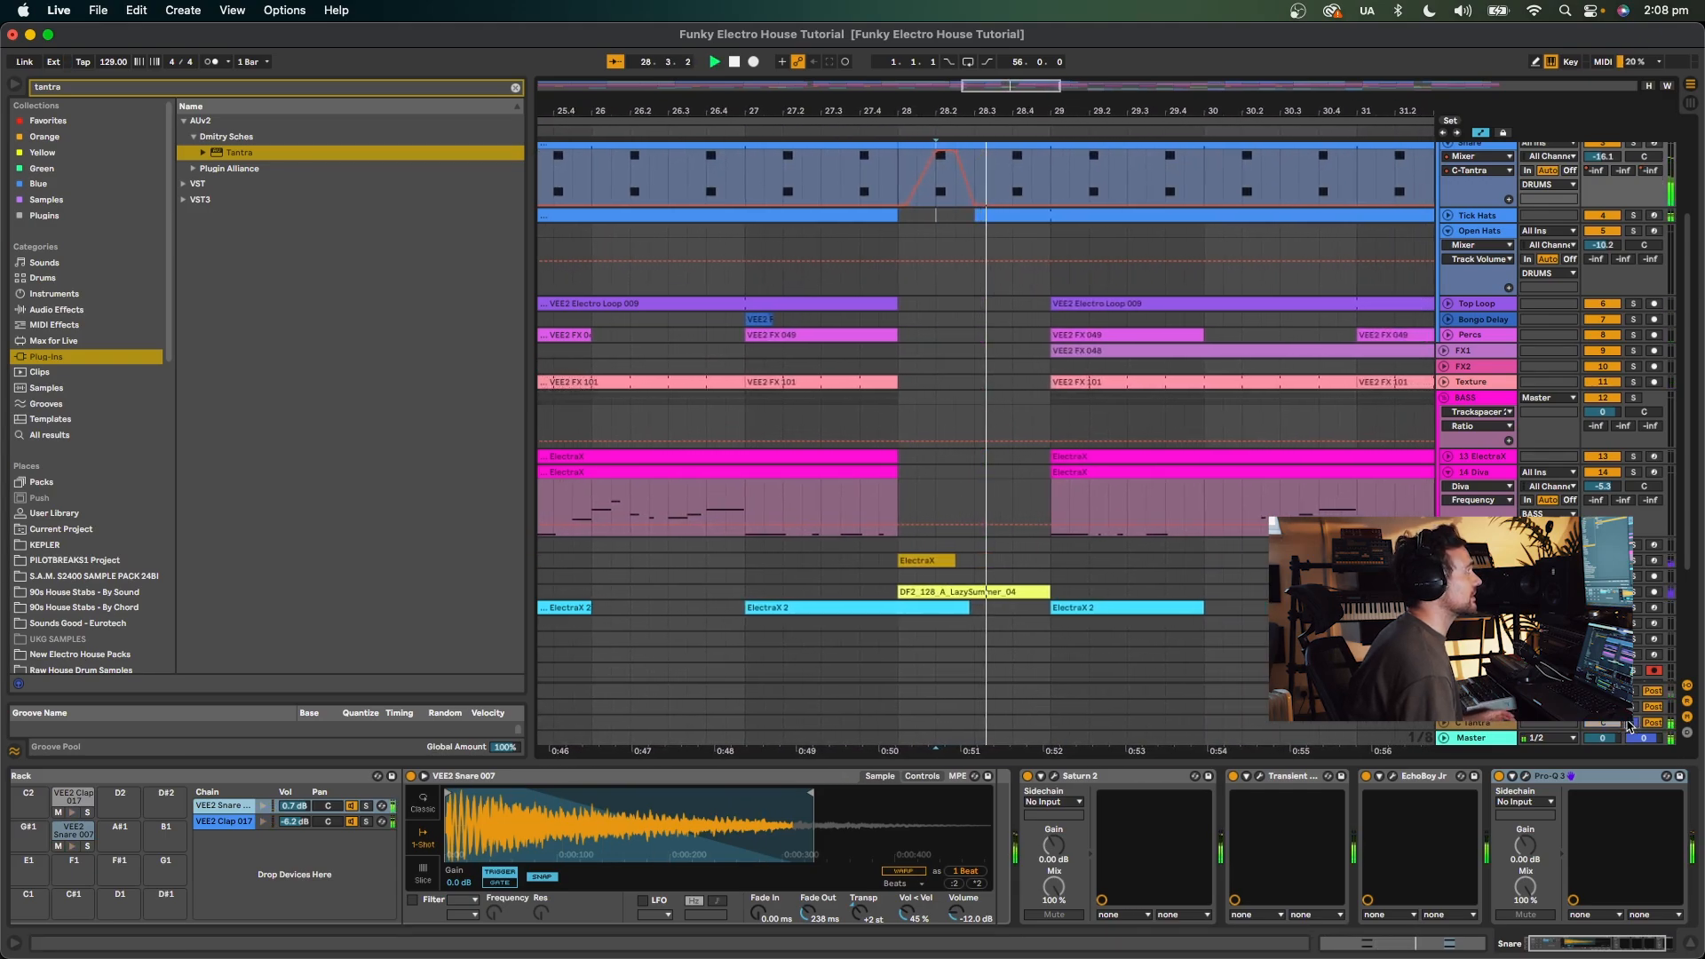
{"action": "key", "text": "space"}
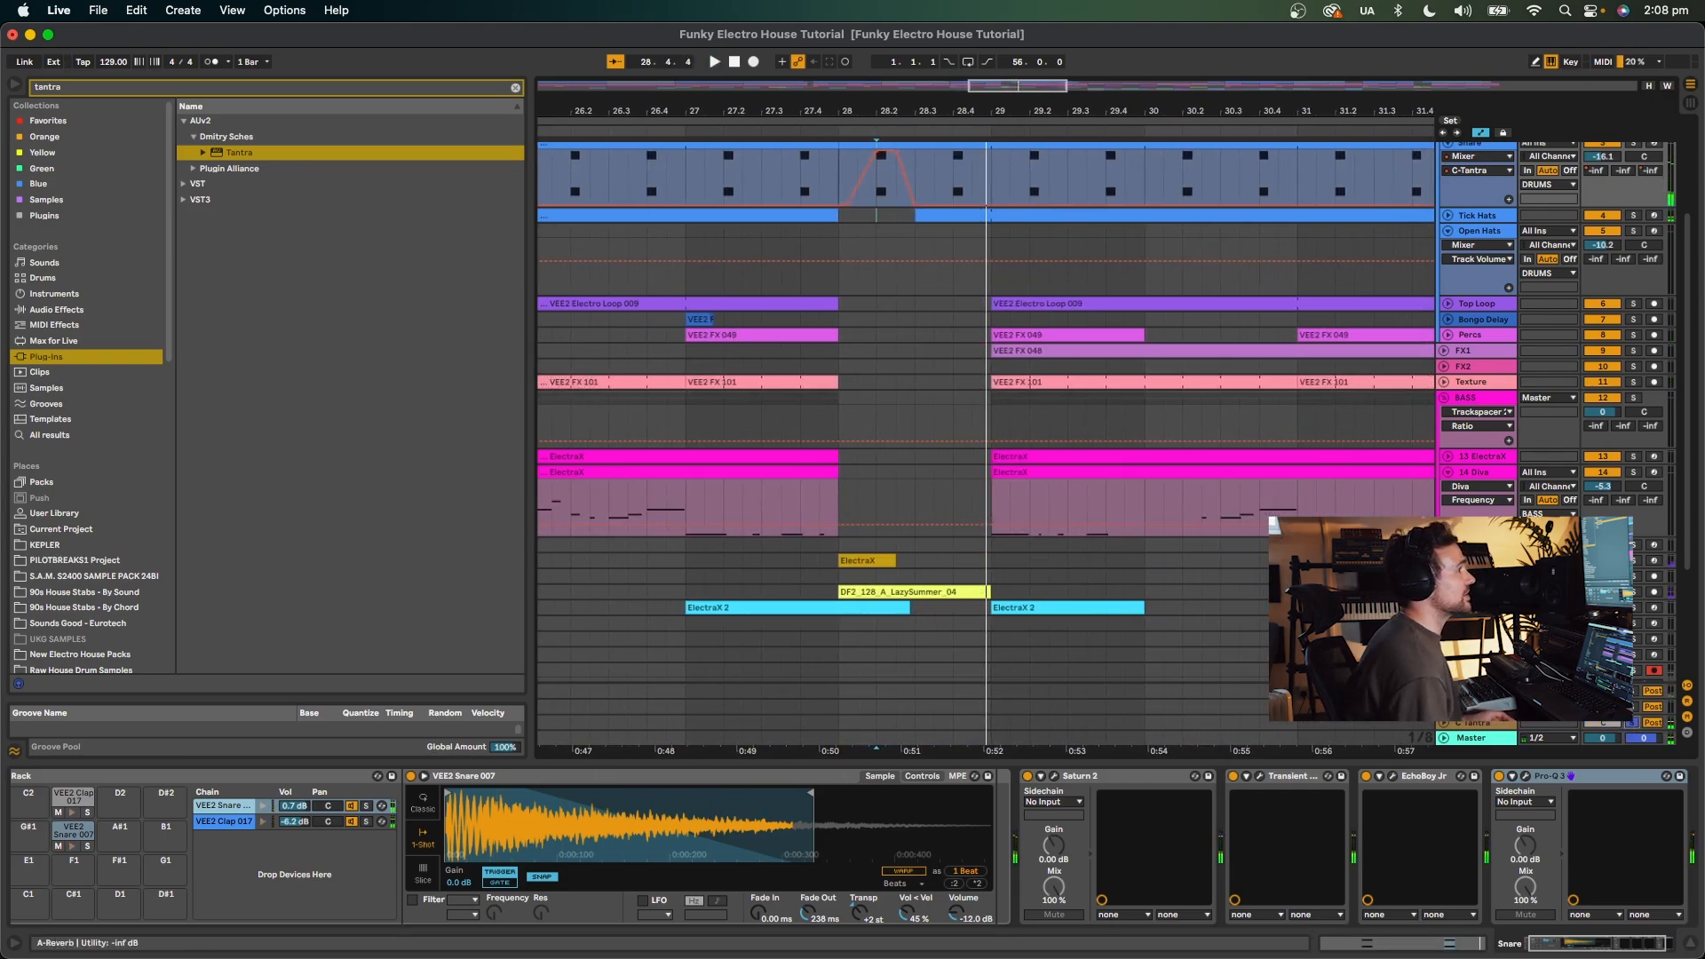
Show the full Tantra window, replay the snare throw, and unsolo the return to hear it in the mix.
{"action": "left_click", "coordinate": [1492, 724]}
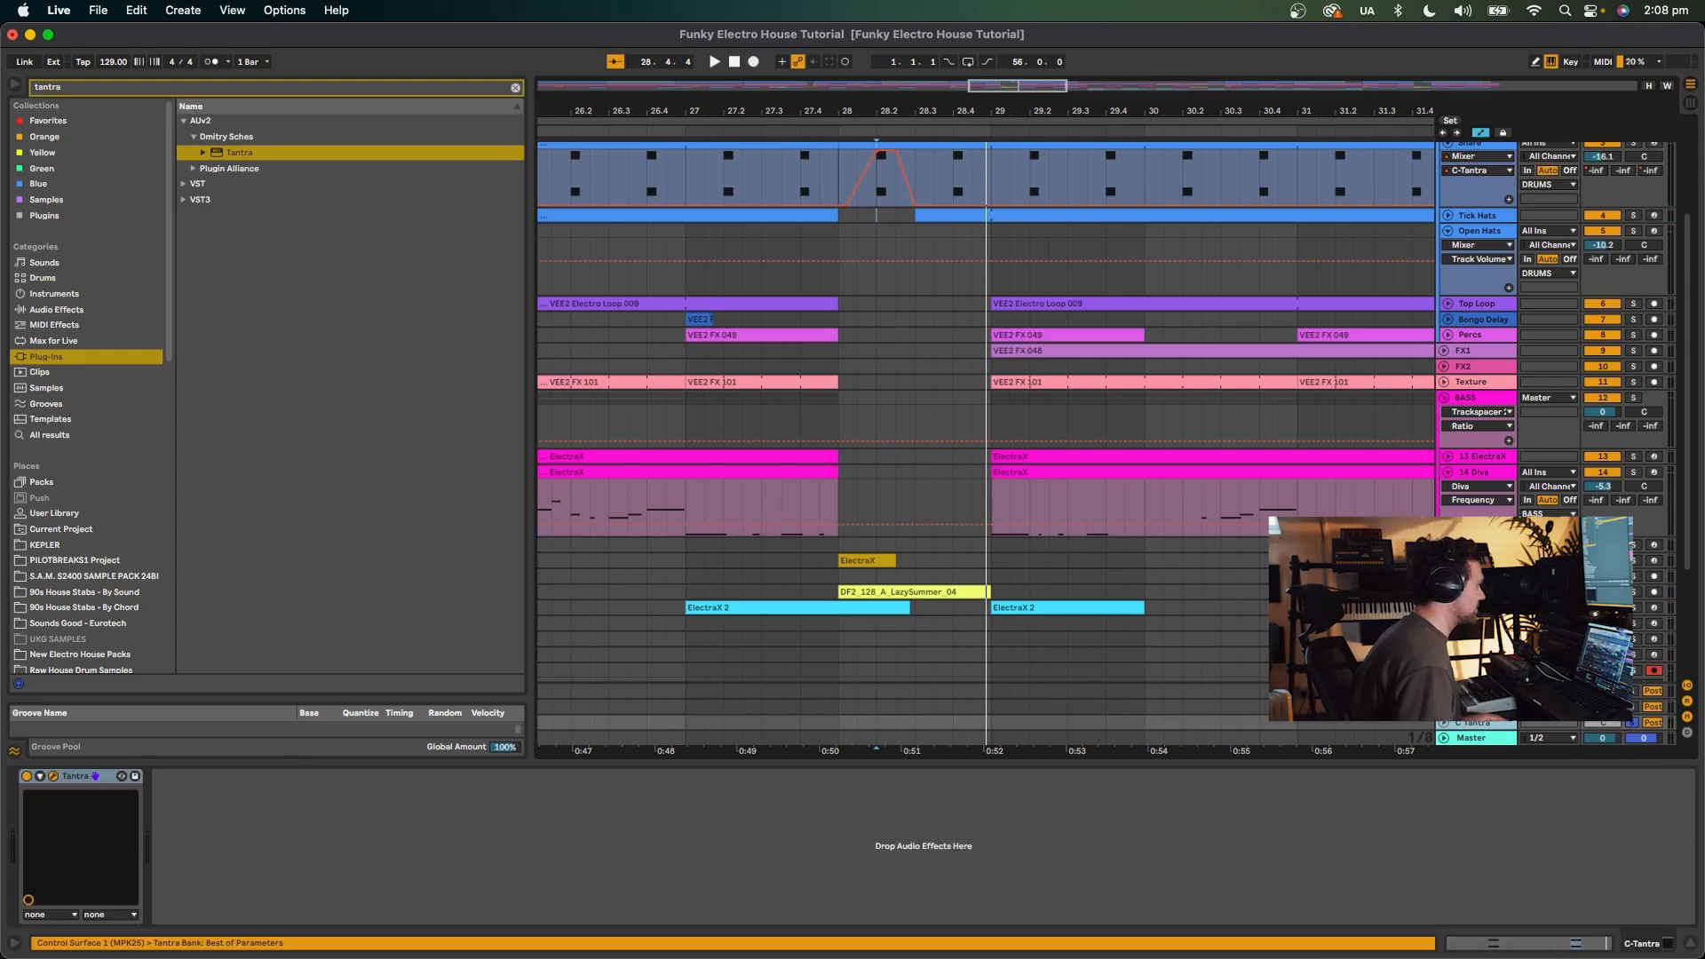
{"action": "left_click_drag", "start_coordinate": [758, 958], "coordinate": [838, 55]}
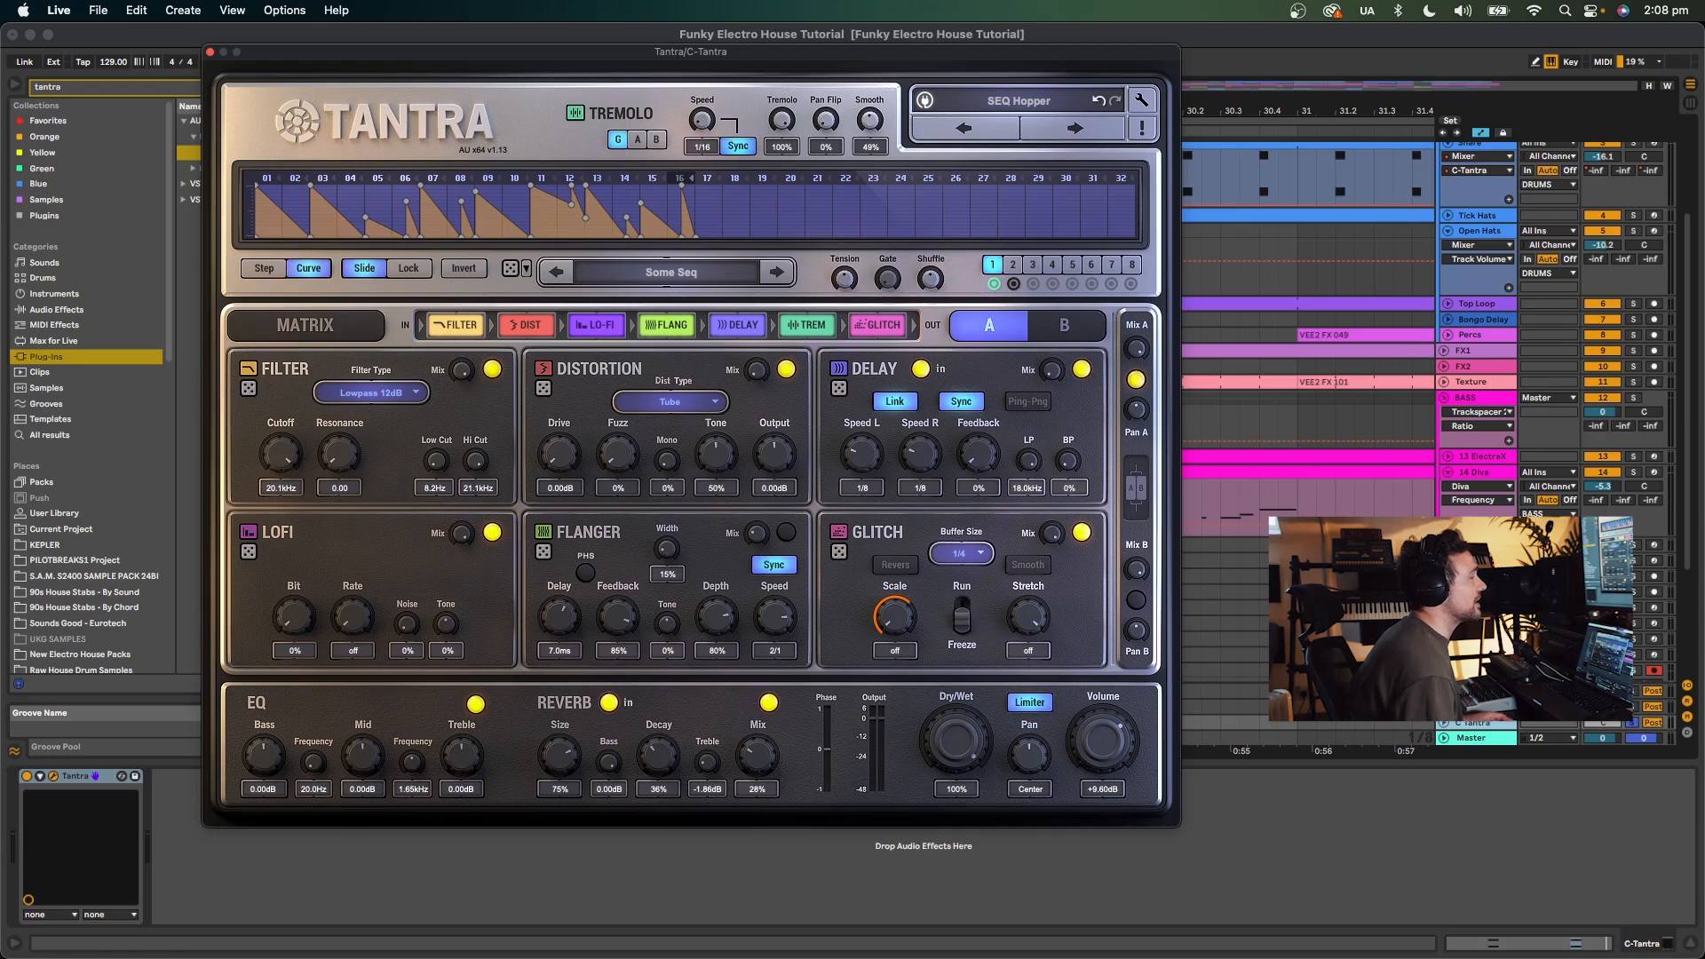
{"action": "key", "text": "space"}
{"action": "key", "text": "space"}
{"action": "left_click", "coordinate": [1629, 215]}
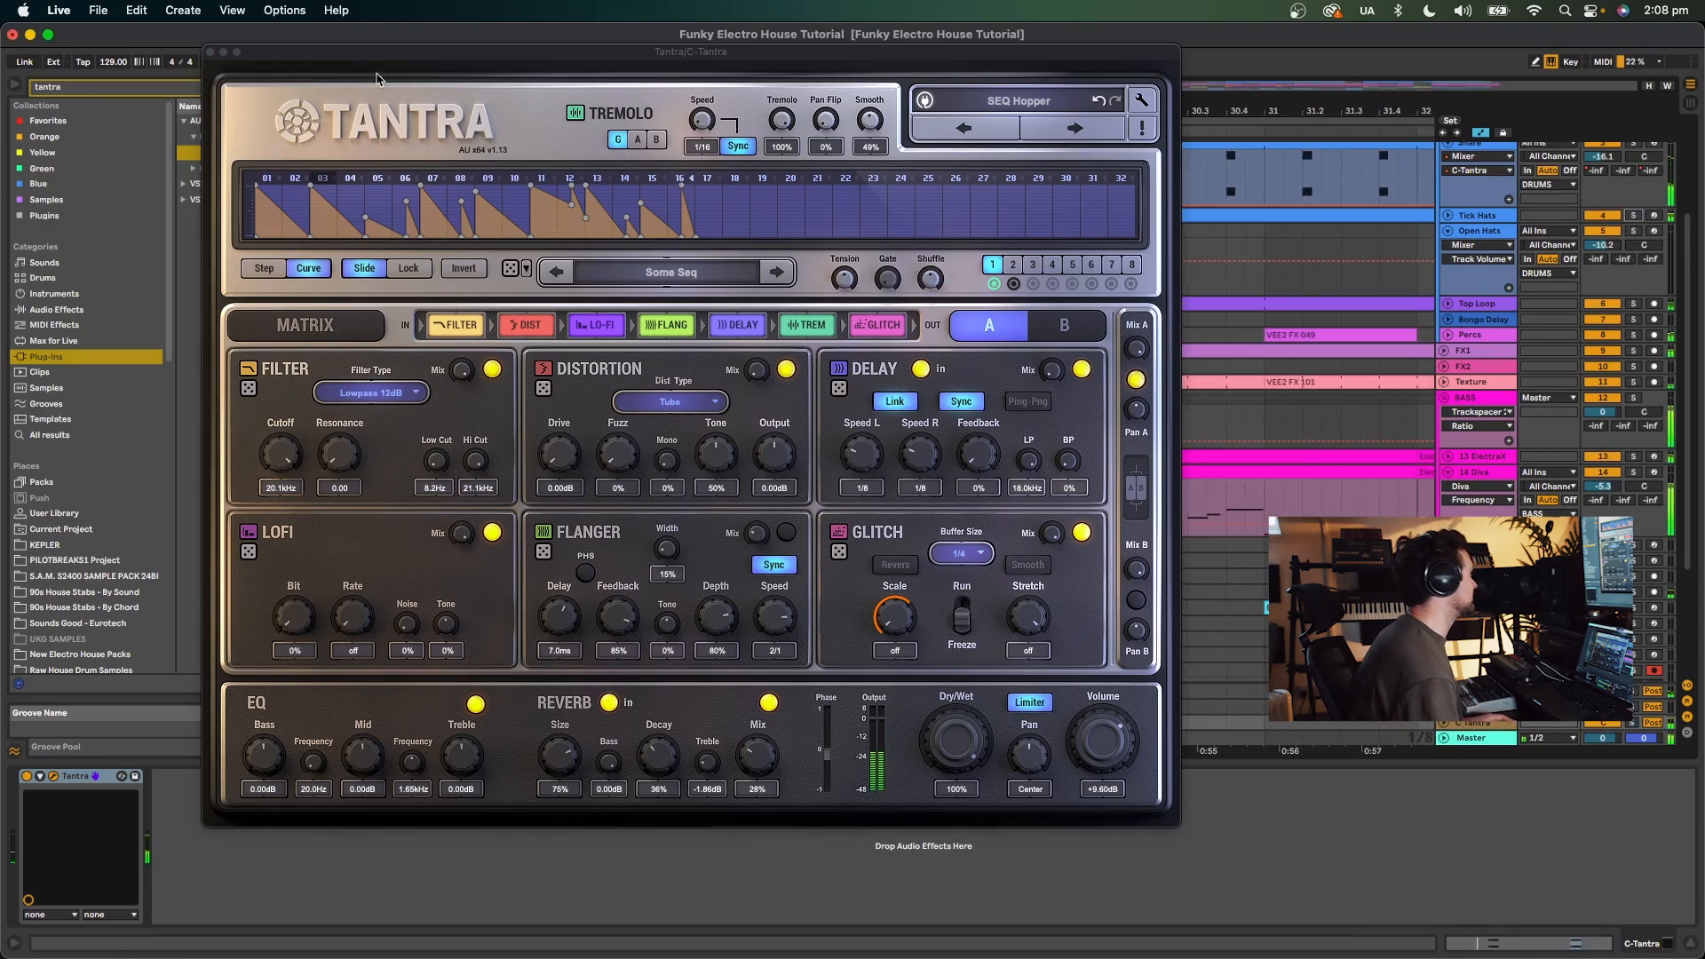
Switch Tantra to the GL Repeater preset and play the bar 28 snare throw with it.
{"action": "left_click_drag", "start_coordinate": [683, 53], "coordinate": [561, 373]}
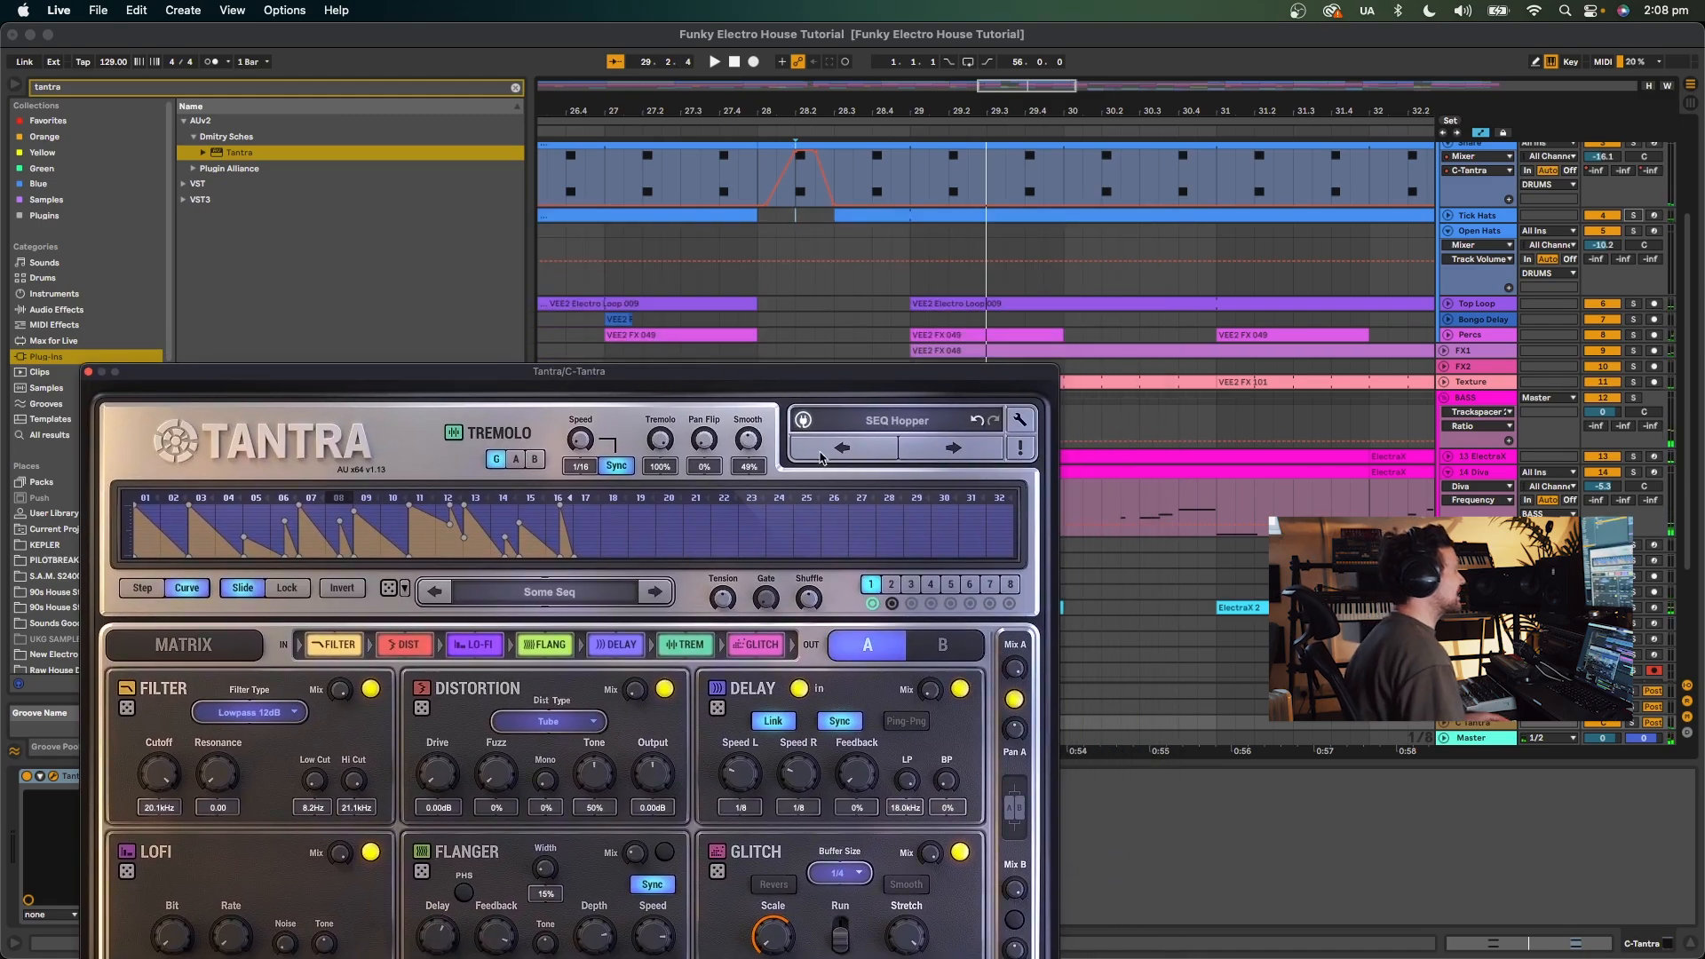
{"action": "left_click", "coordinate": [953, 447]}
{"action": "key", "text": "space"}
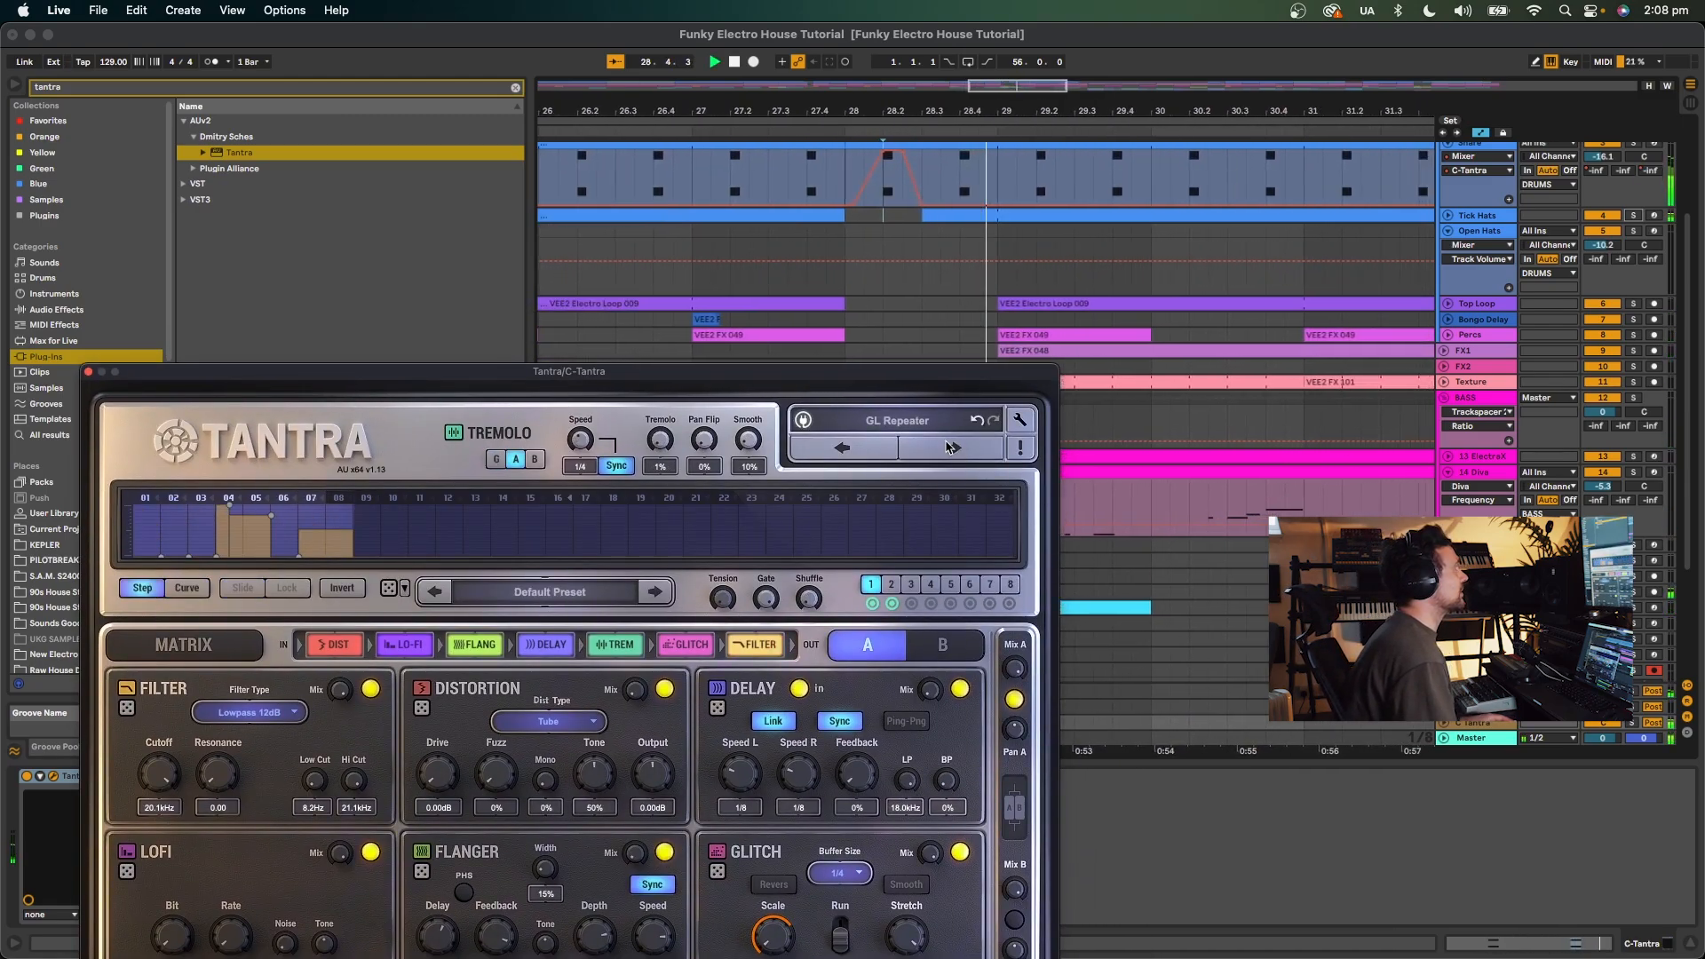
{"action": "key", "text": "space"}
Play from 27.3 while auditioning Tantra's SEQ Banjo, PAD Echoes and SEQ Carousel presets on the snare throw.
{"action": "left_click", "coordinate": [698, 172]}
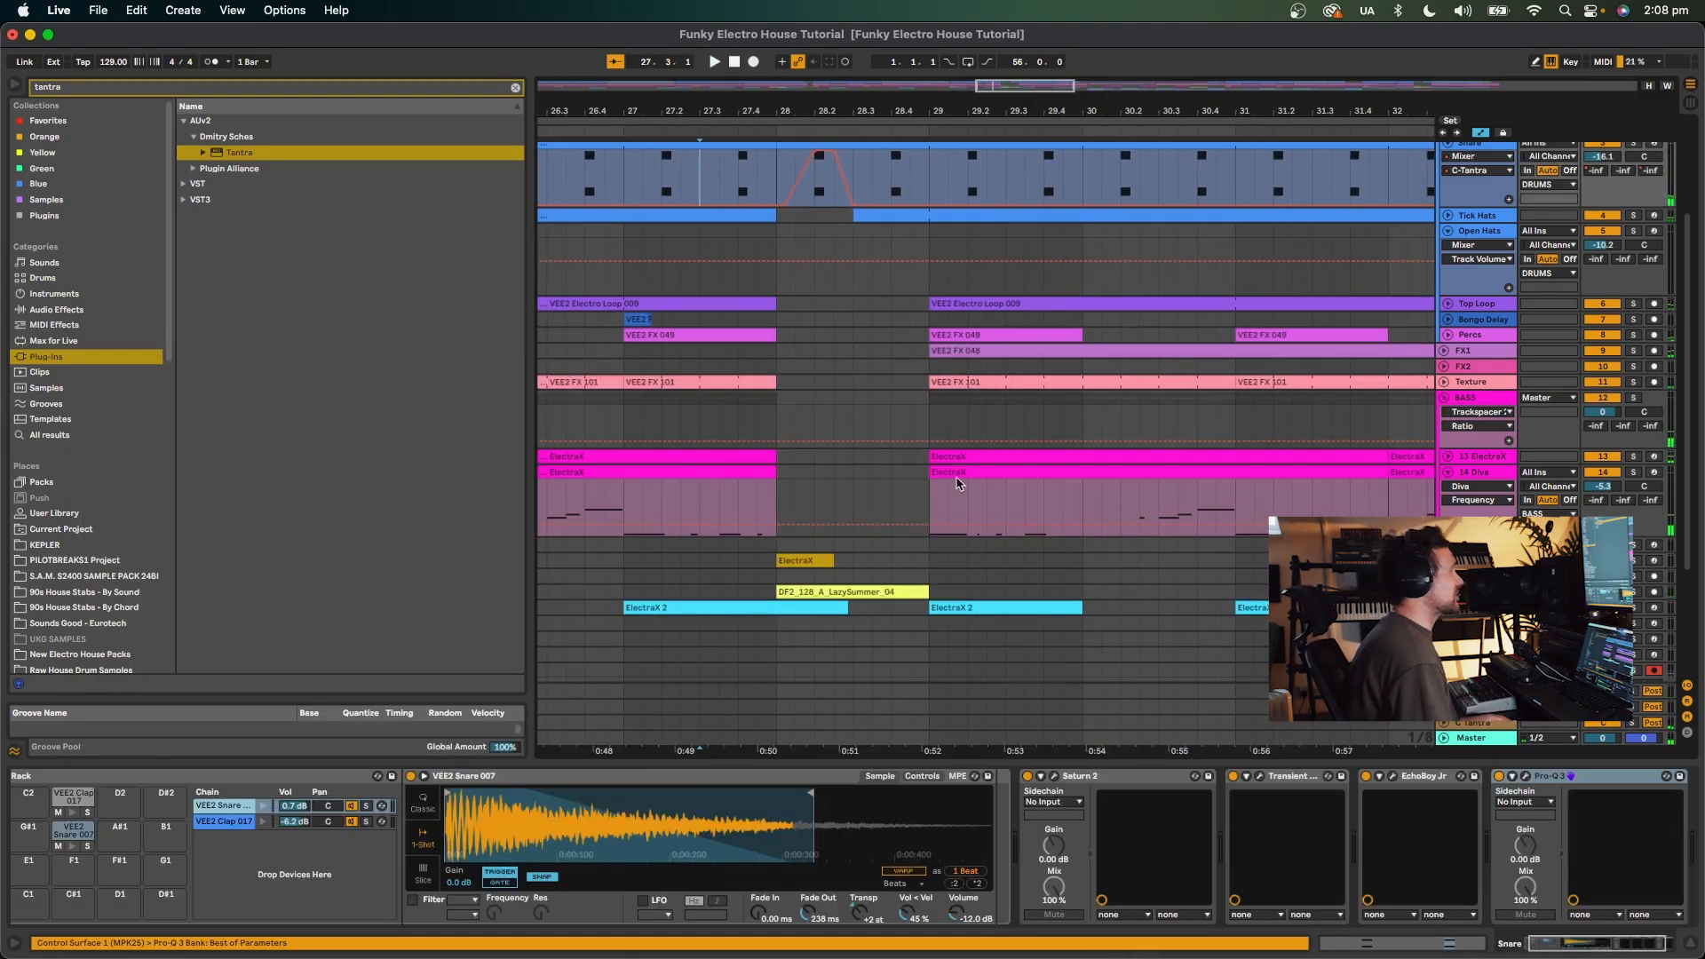
{"action": "left_click", "coordinate": [1482, 724]}
{"action": "left_click", "coordinate": [951, 260]}
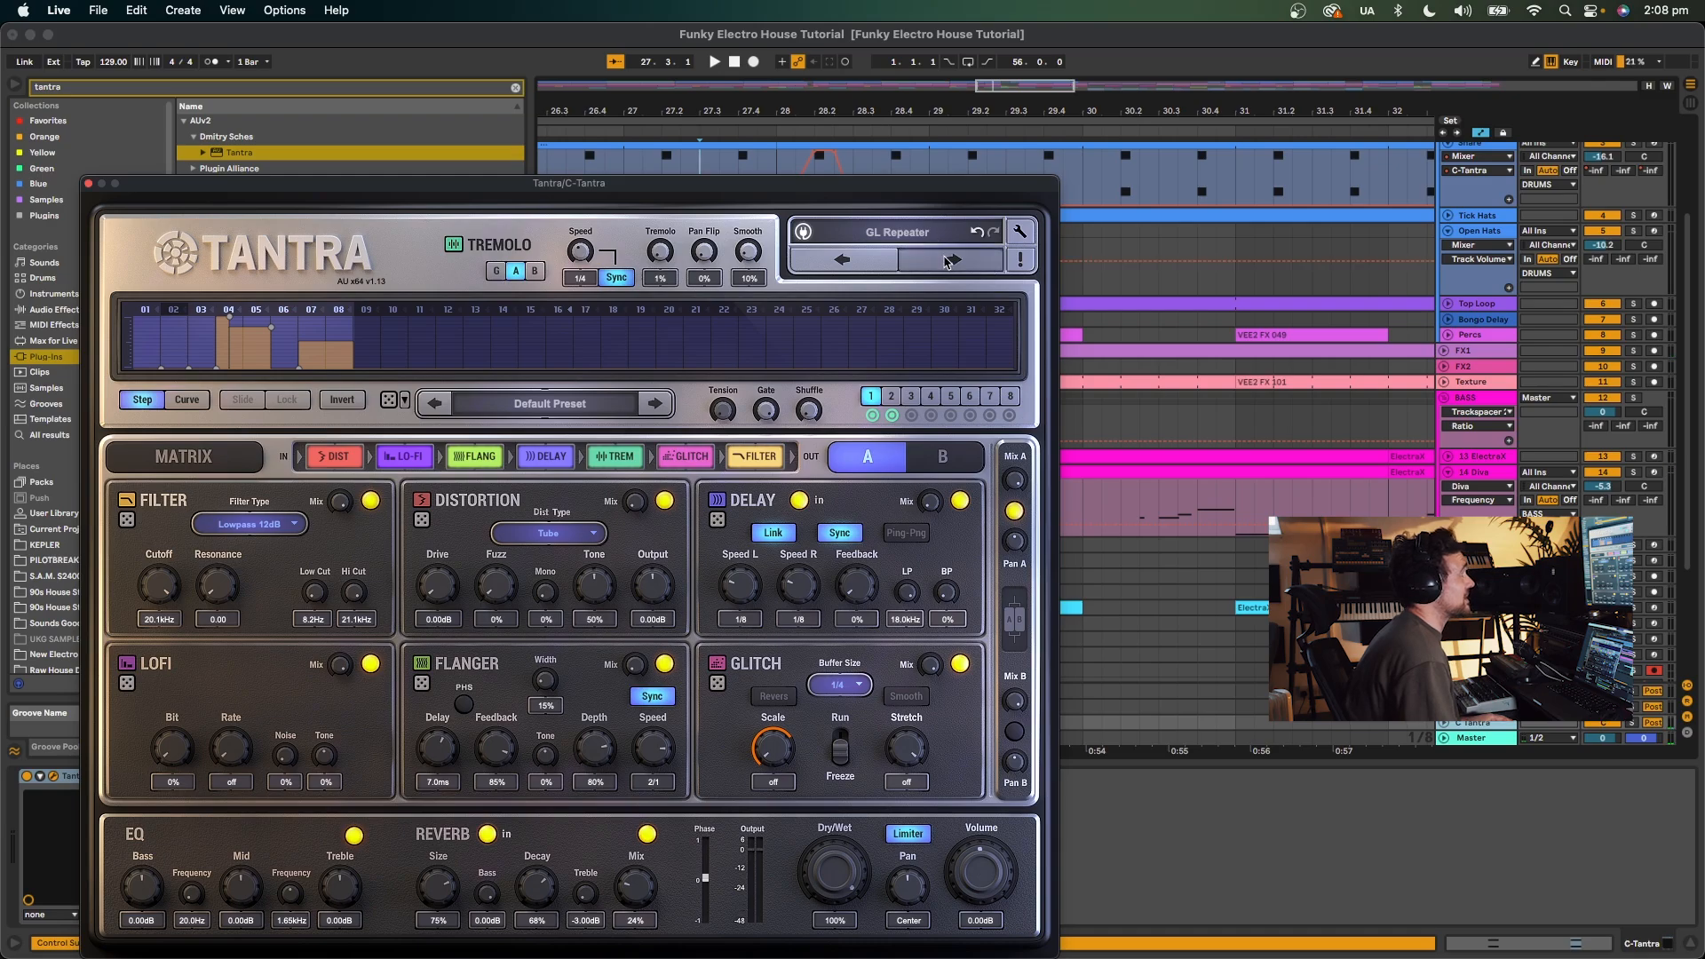
{"action": "key", "text": "space"}
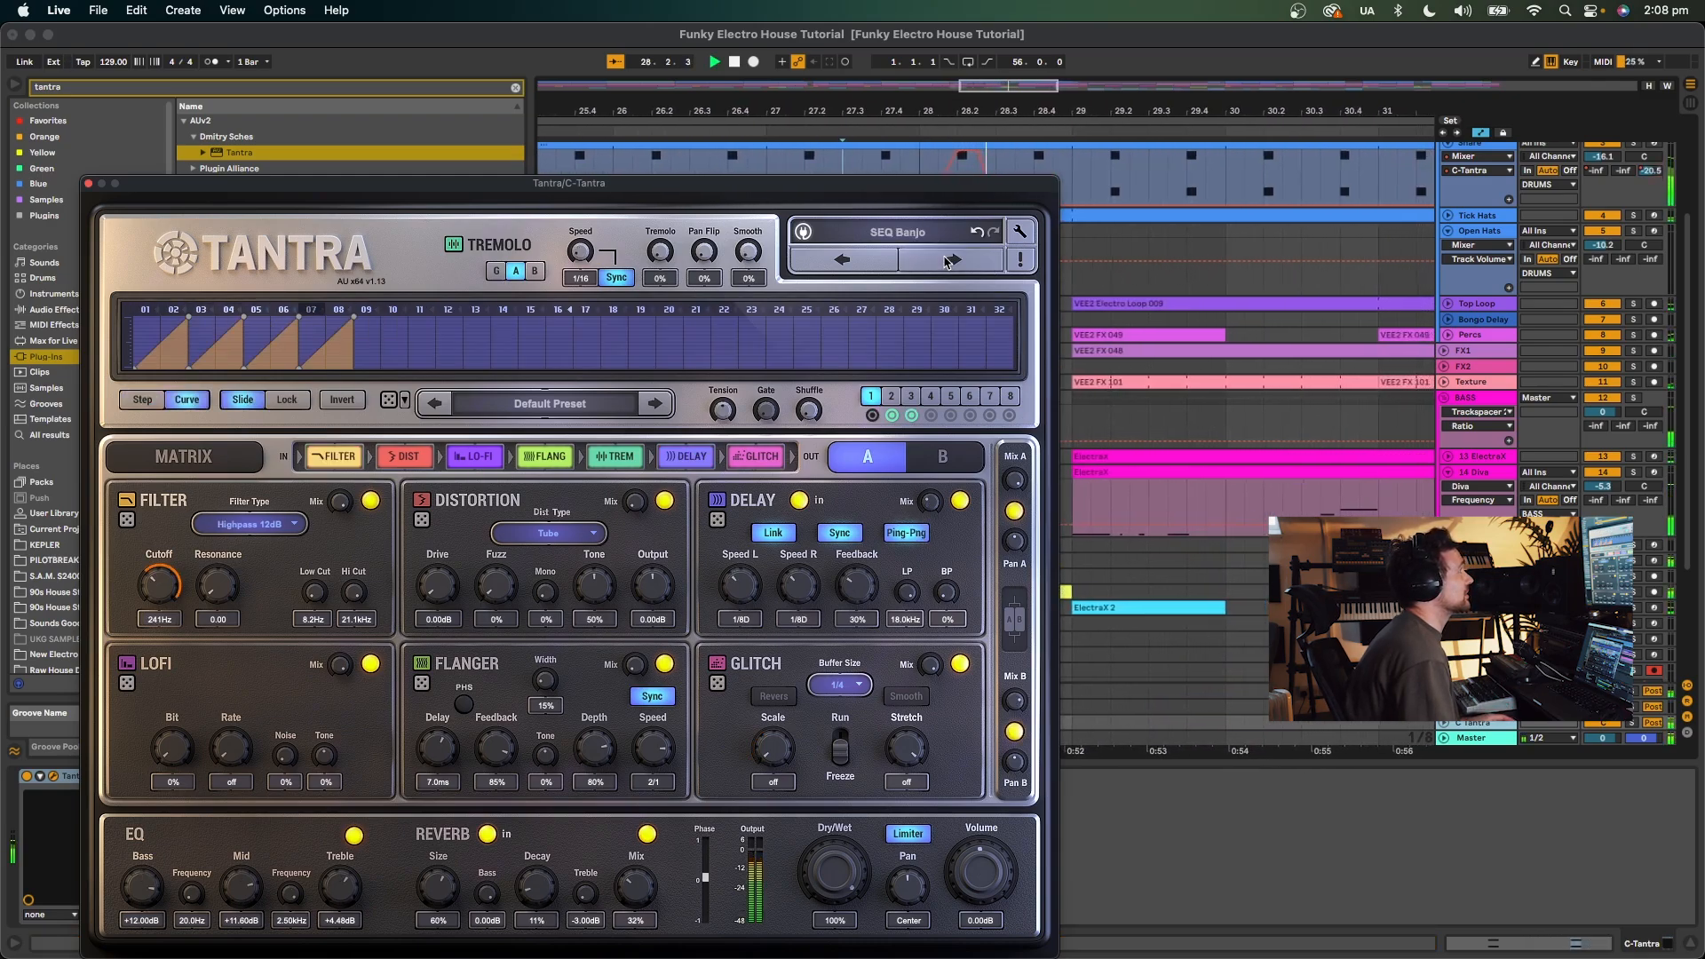
{"action": "left_click", "coordinate": [948, 260]}
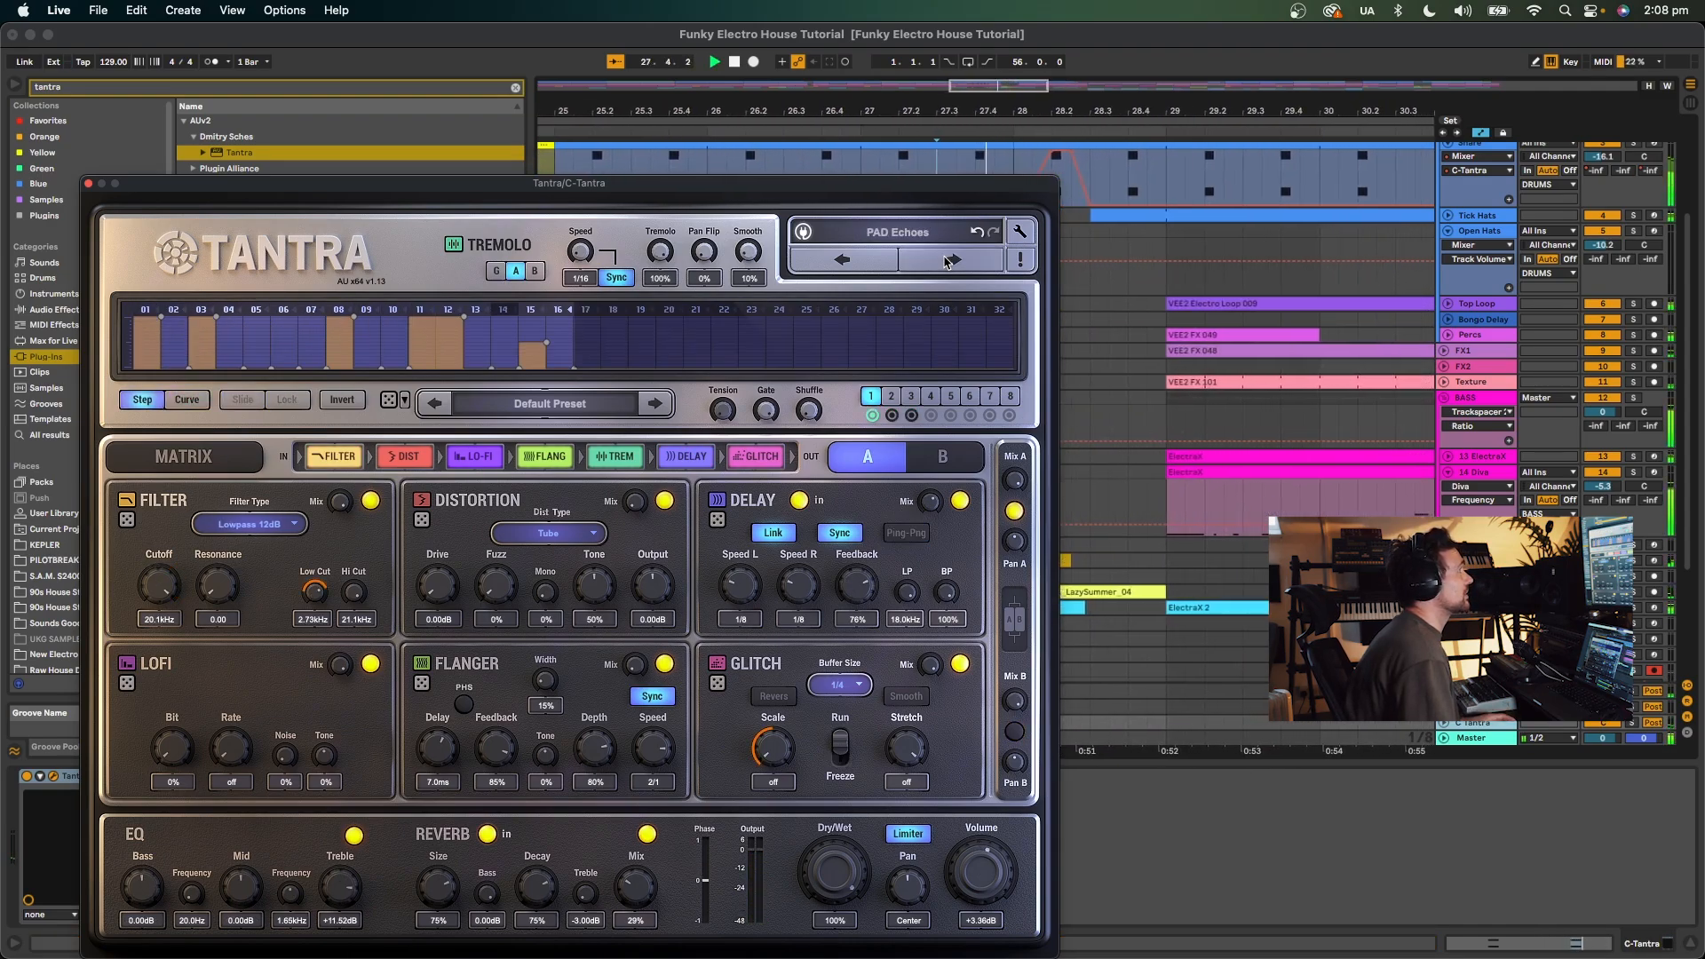
{"action": "left_click", "coordinate": [966, 253]}
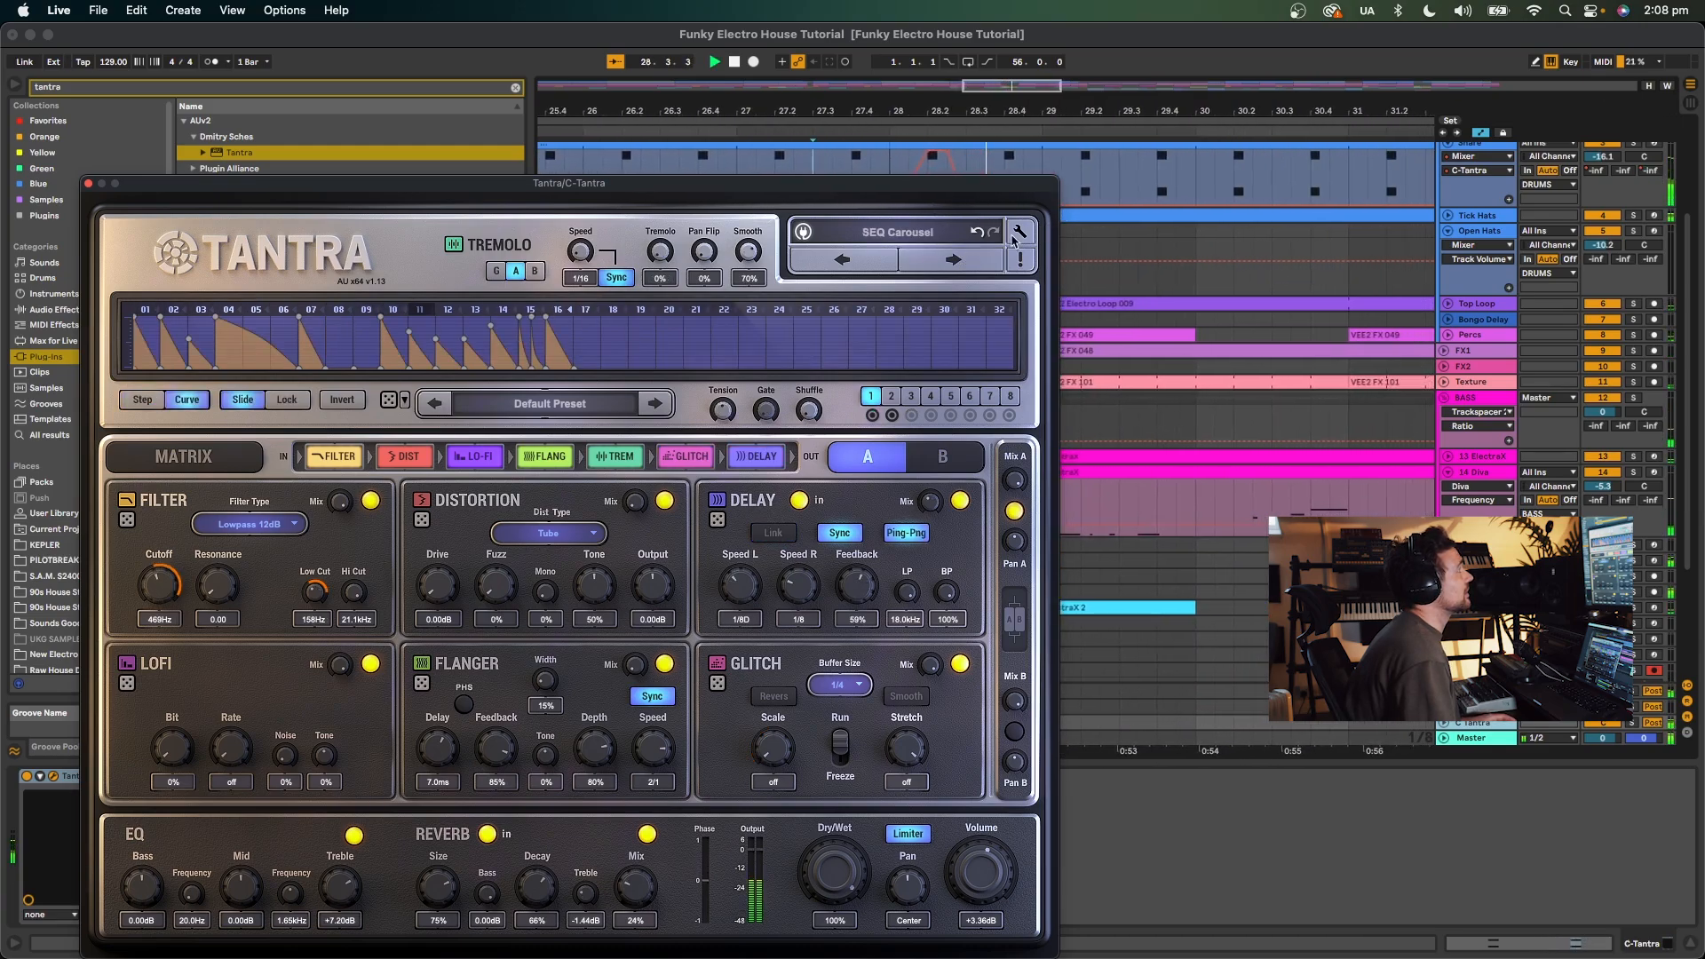
Load the SEQ Banjo preset from Factory Set B in Tantra.
{"action": "left_click", "coordinate": [898, 232]}
{"action": "mouse_move", "coordinate": [908, 414]}
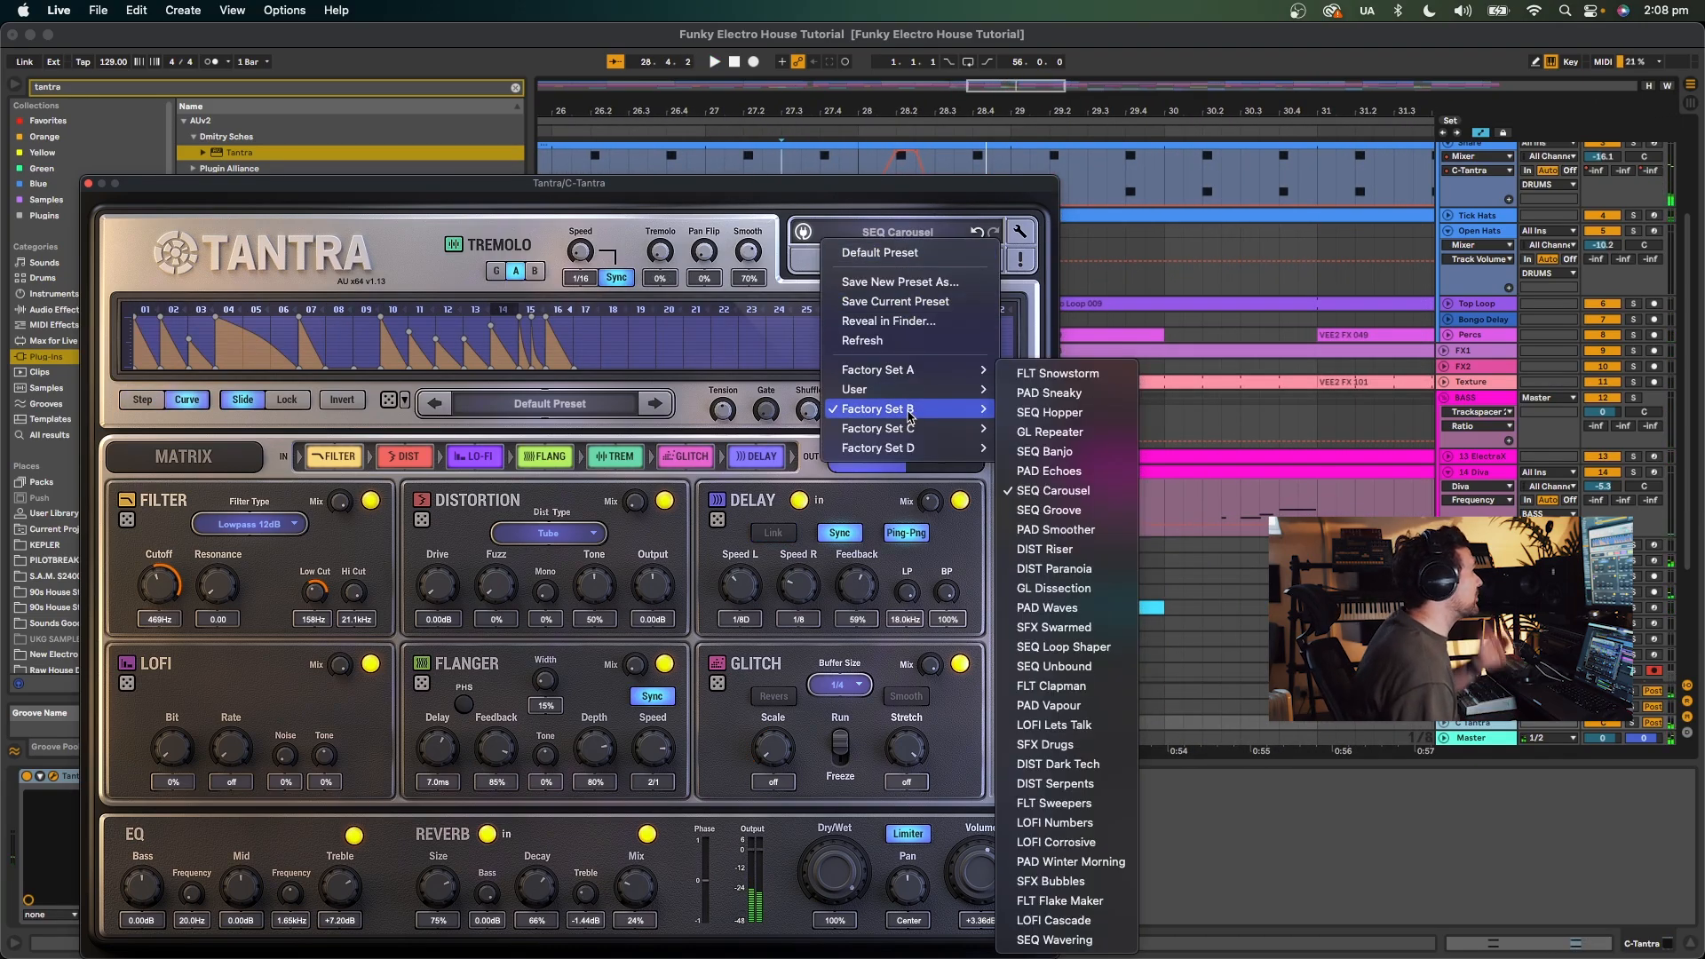
{"action": "left_click", "coordinate": [1047, 452]}
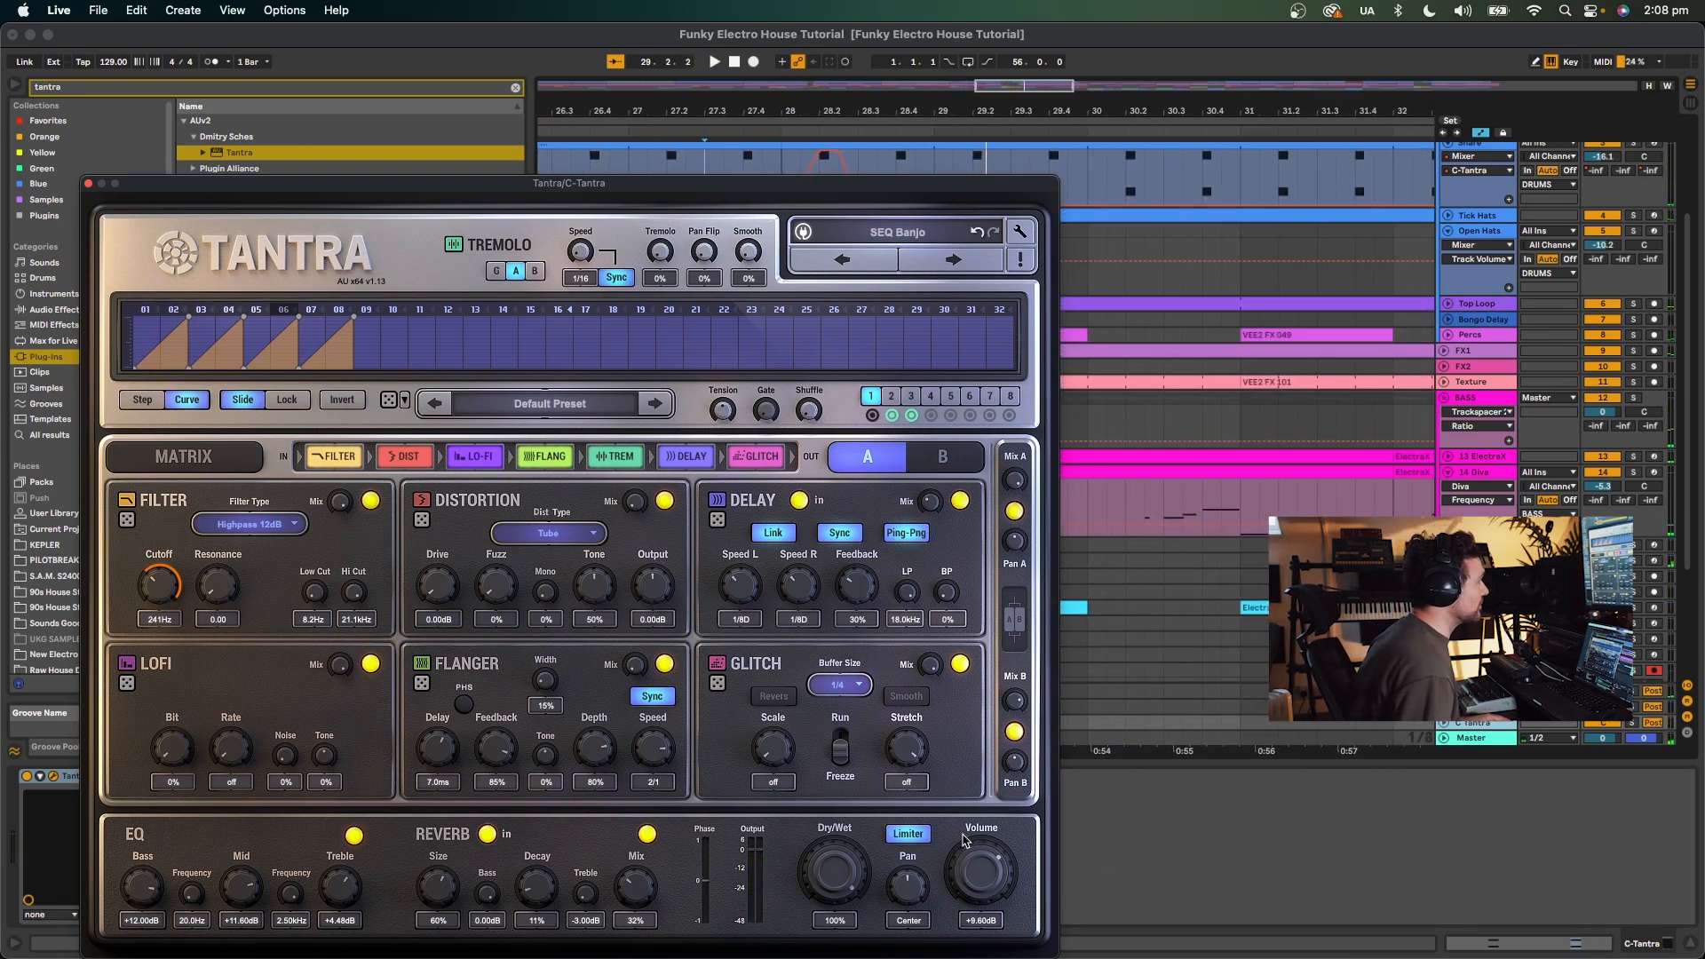
Raise Tantra's volume to +11.04 dB while replaying the bar 28 snare throw, and close the plug-in window.
{"action": "key", "text": "space"}
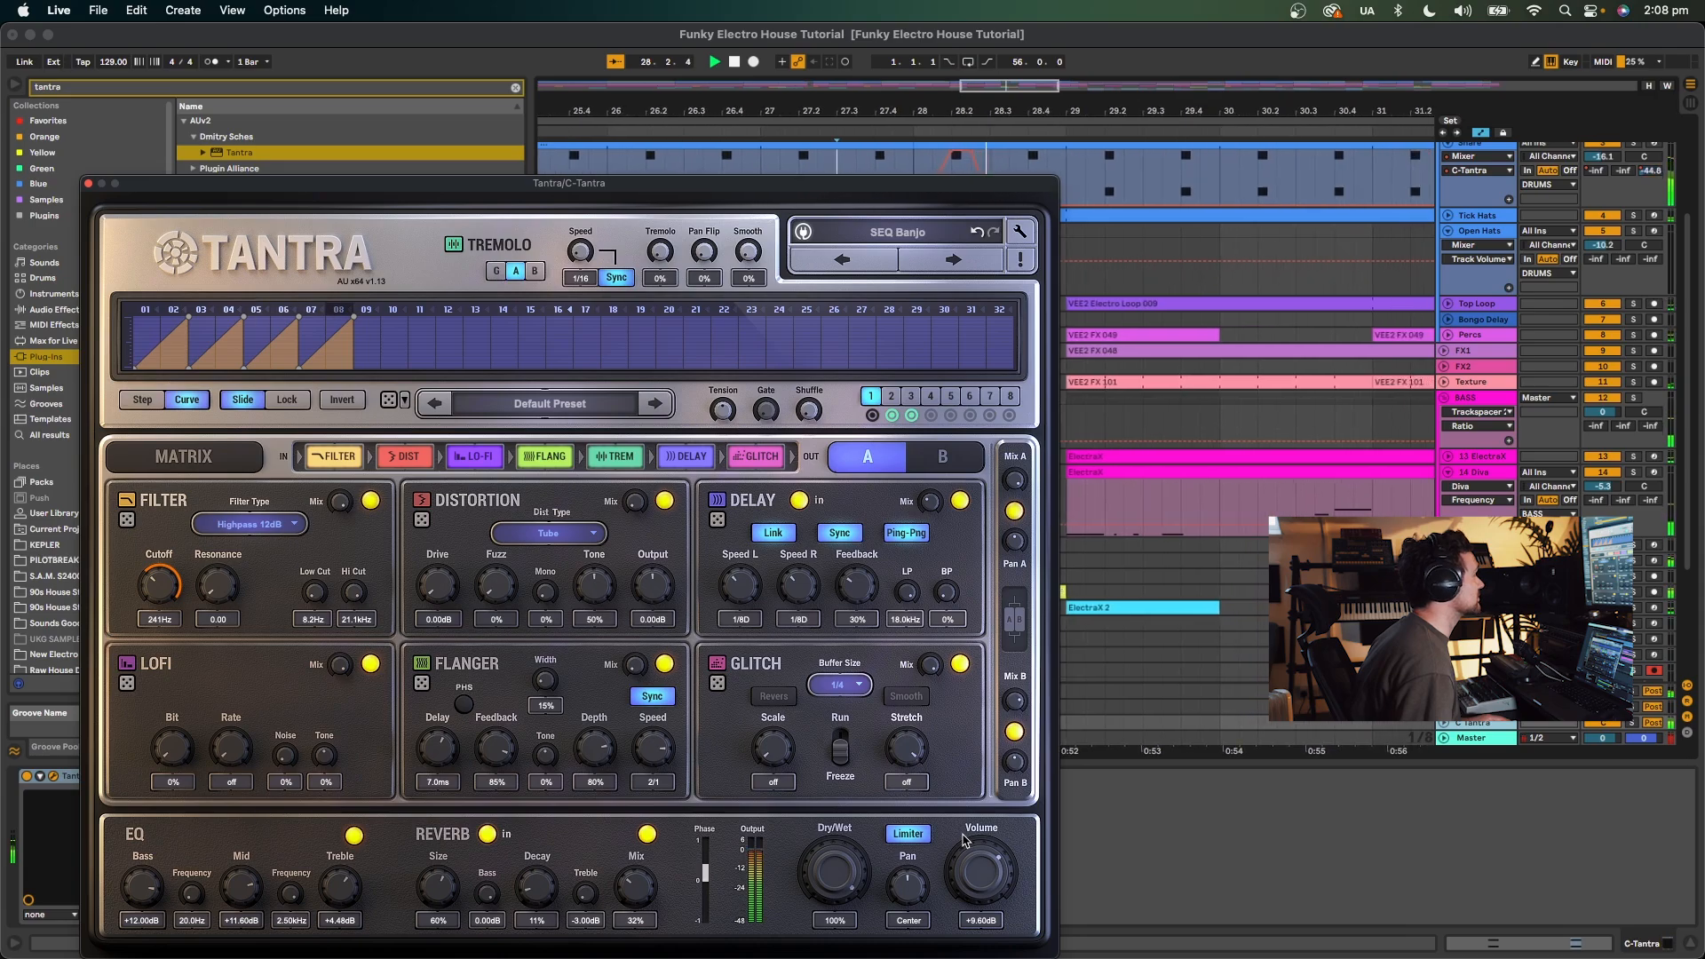
{"action": "key", "text": "space"}
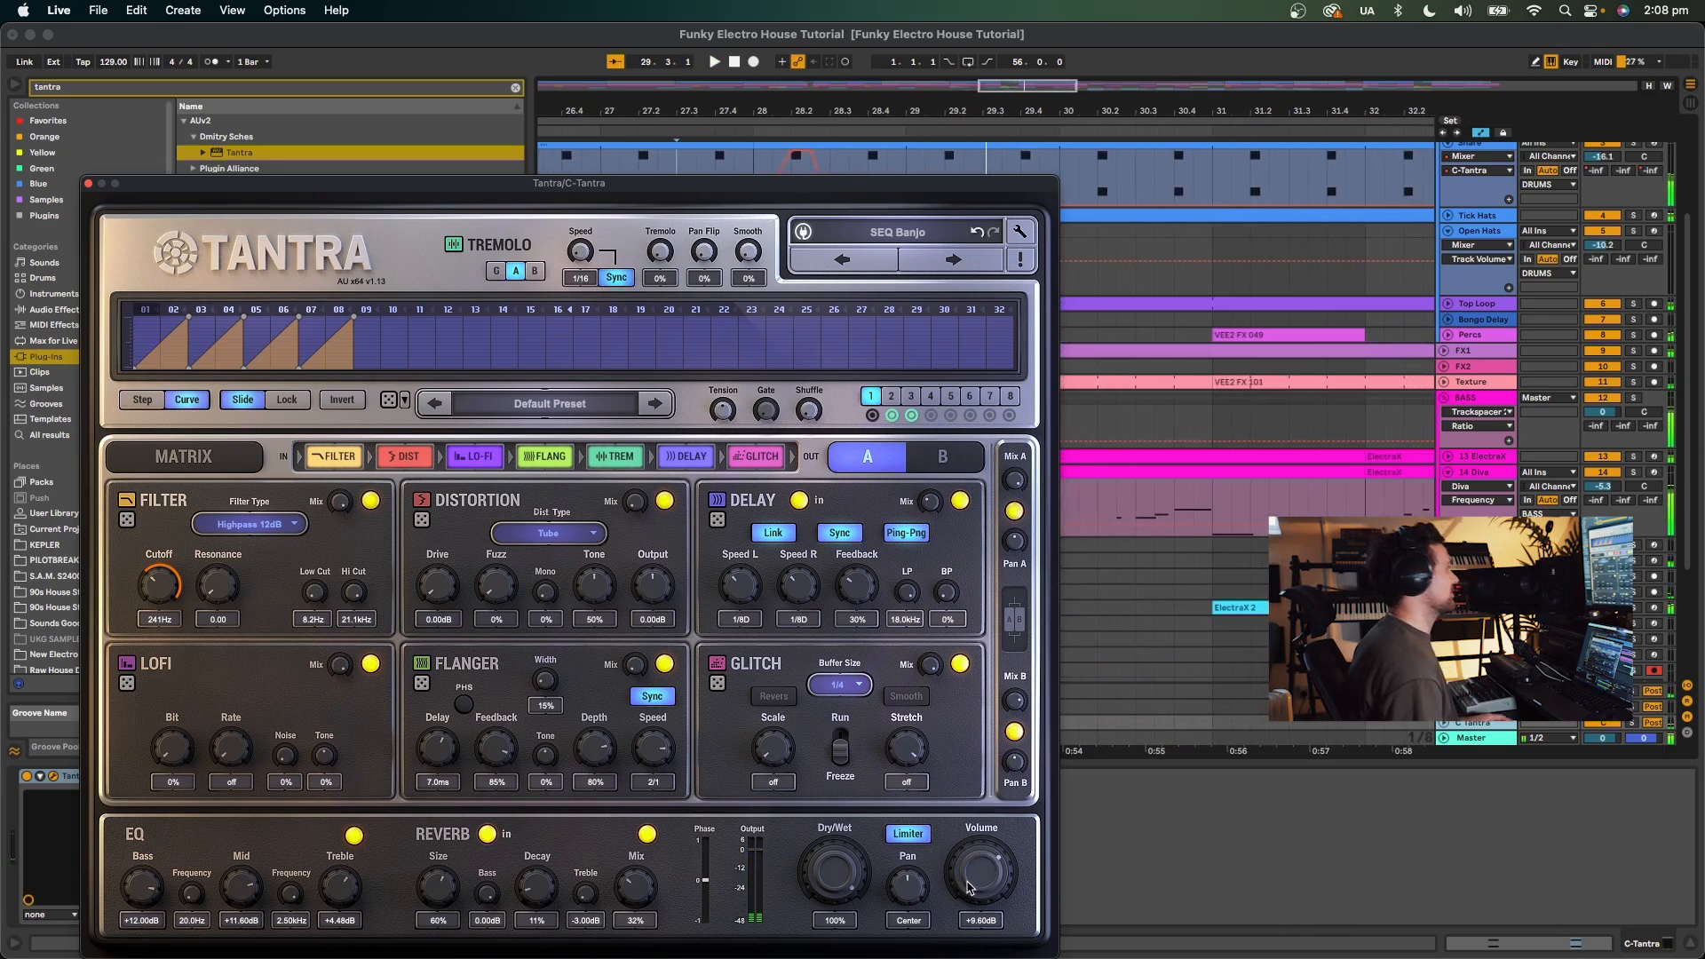
{"action": "key", "text": "space"}
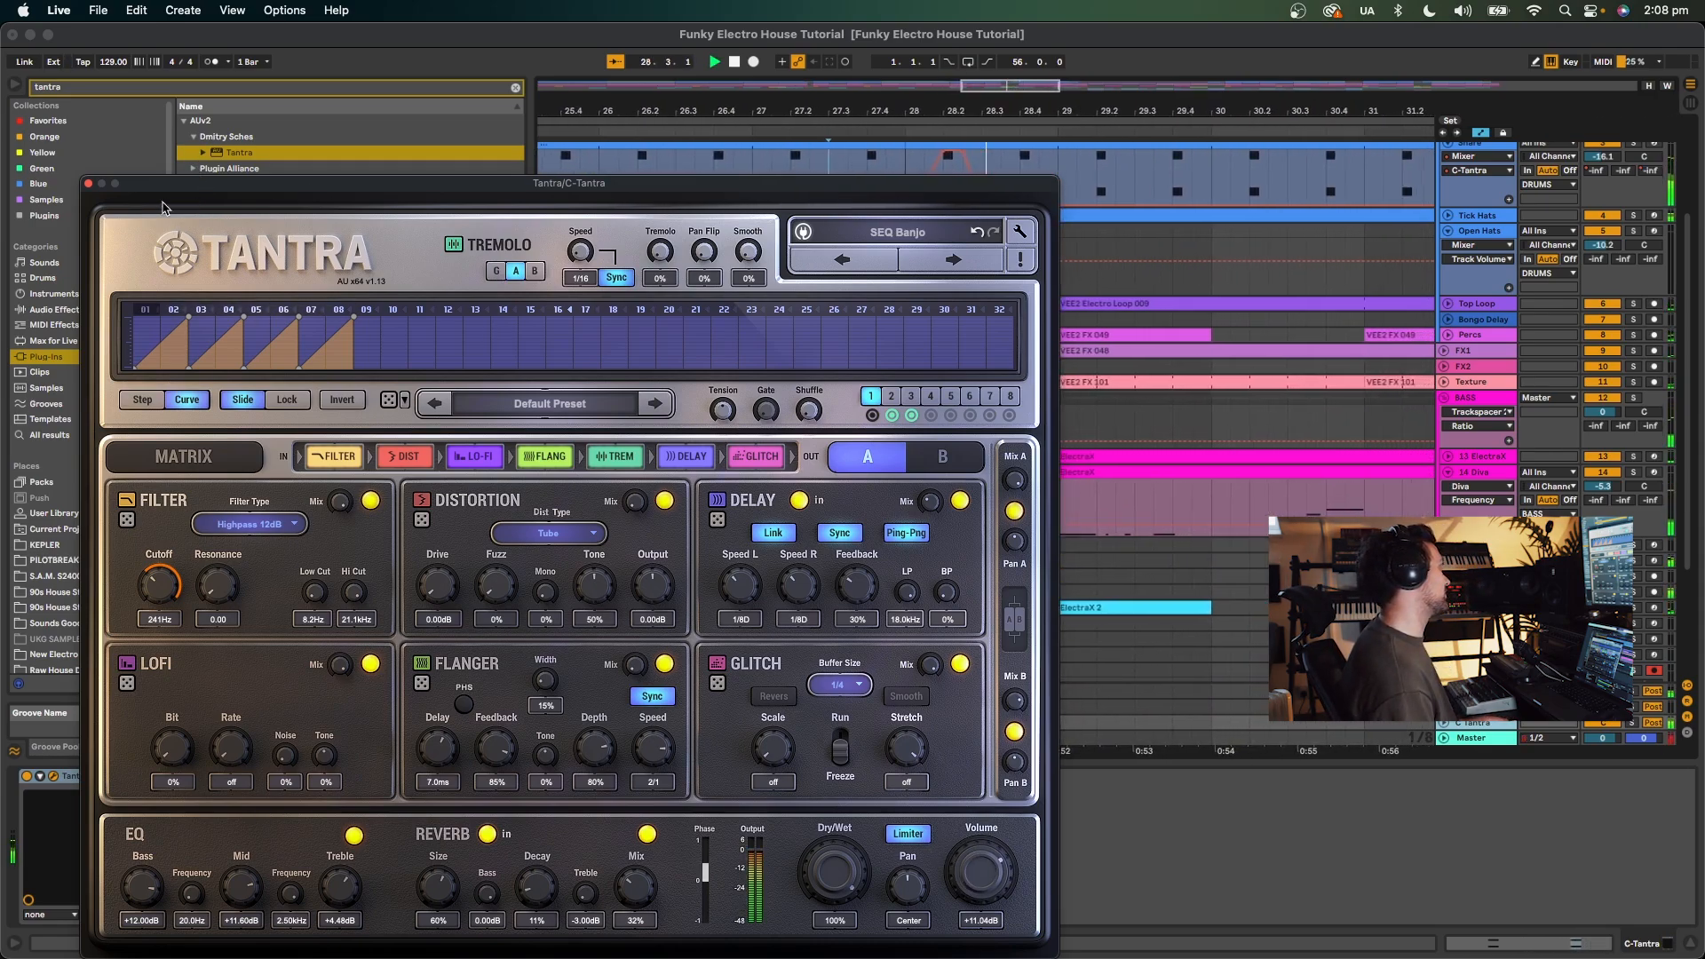
{"action": "left_click", "coordinate": [88, 184]}
{"action": "key", "text": "space"}
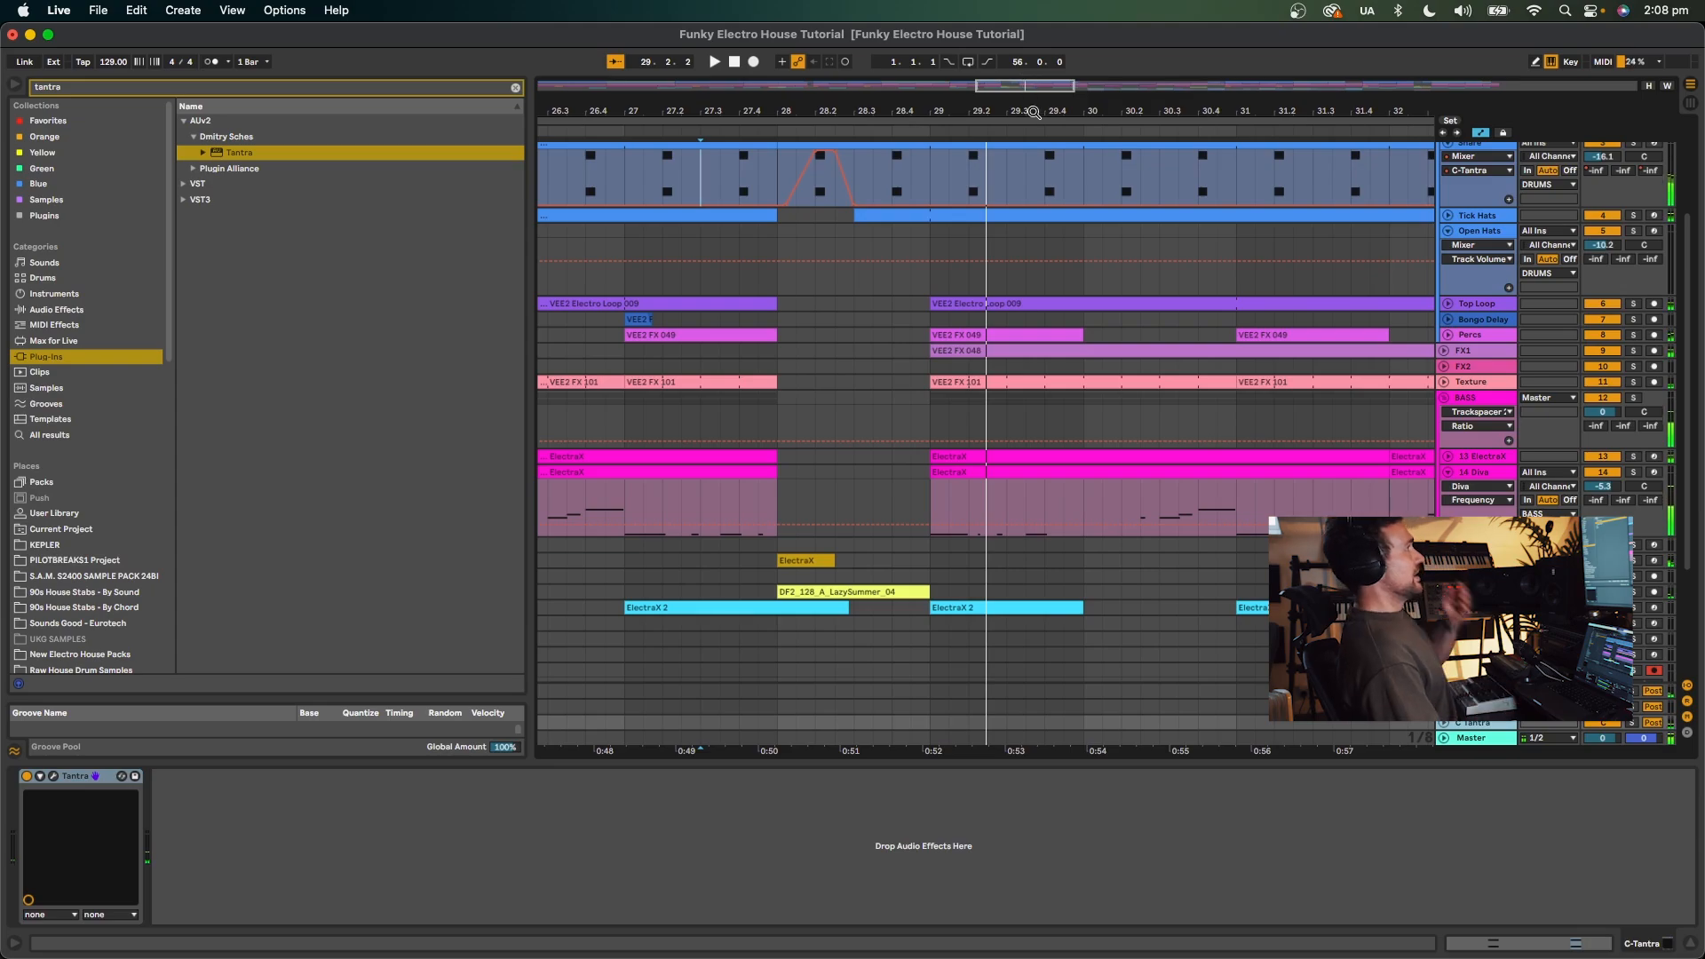
Fold the Open Hats track and show the Snare track's automation lane and device chain.
{"action": "left_click_drag", "start_coordinate": [1034, 112], "coordinate": [1034, 26]}
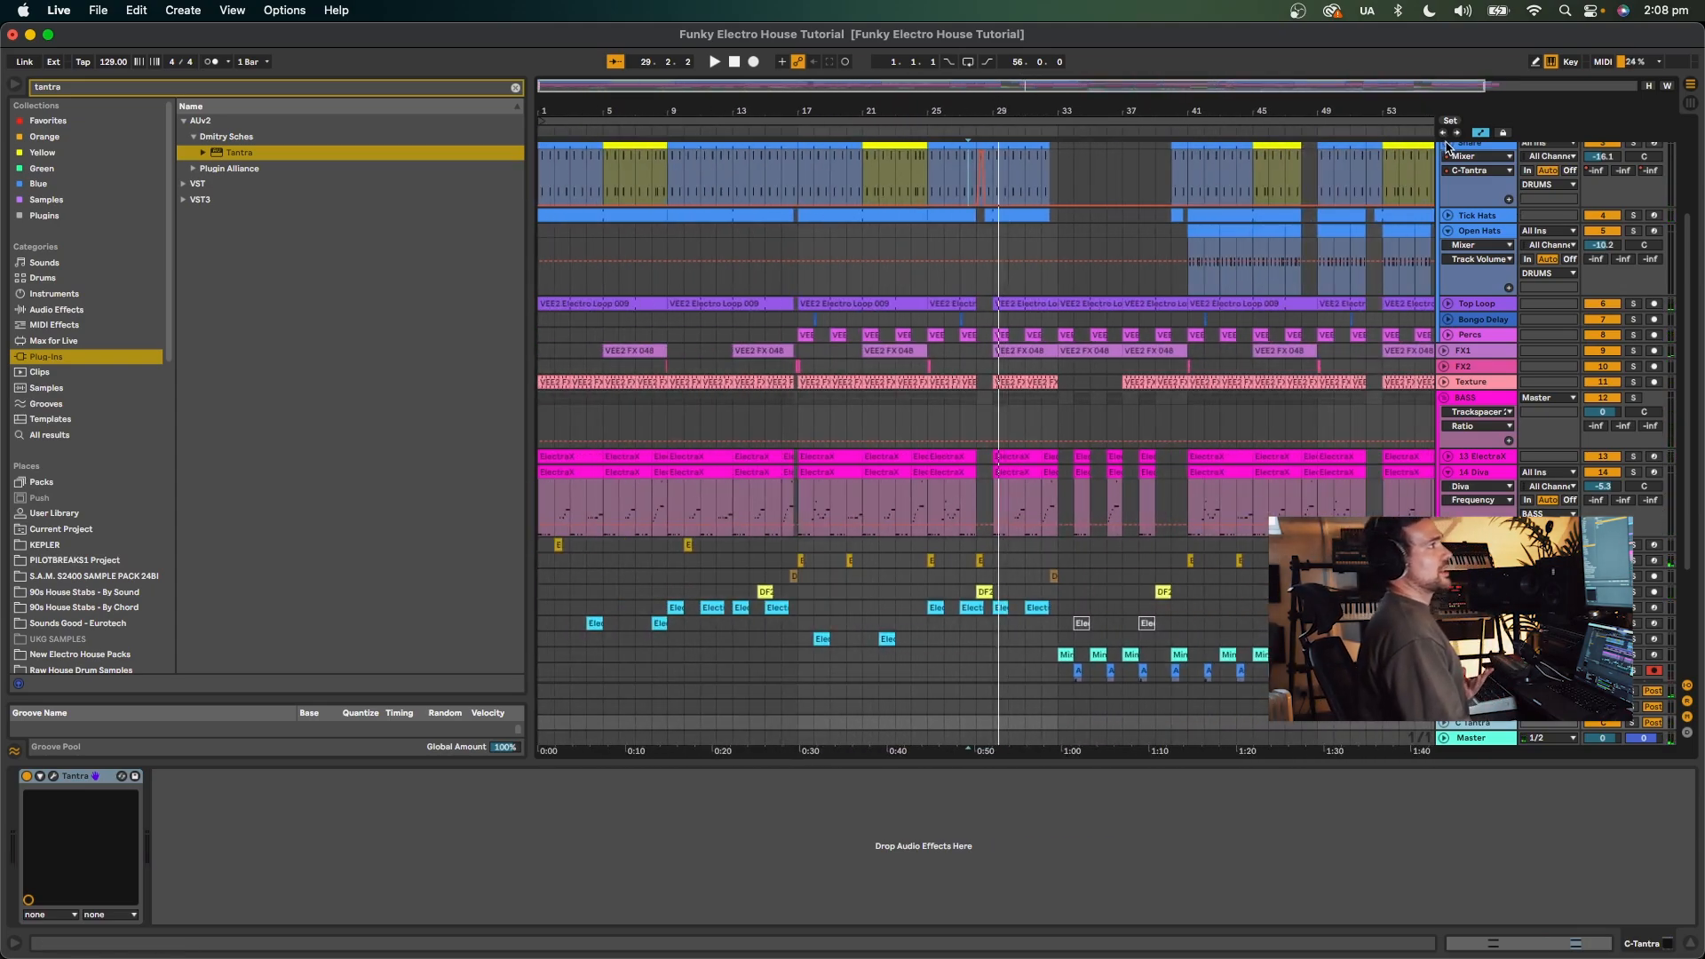
{"action": "scroll", "coordinate": [1419, 222], "scroll_direction": "up", "scroll_amount": 3}
{"action": "left_click", "coordinate": [1448, 222]}
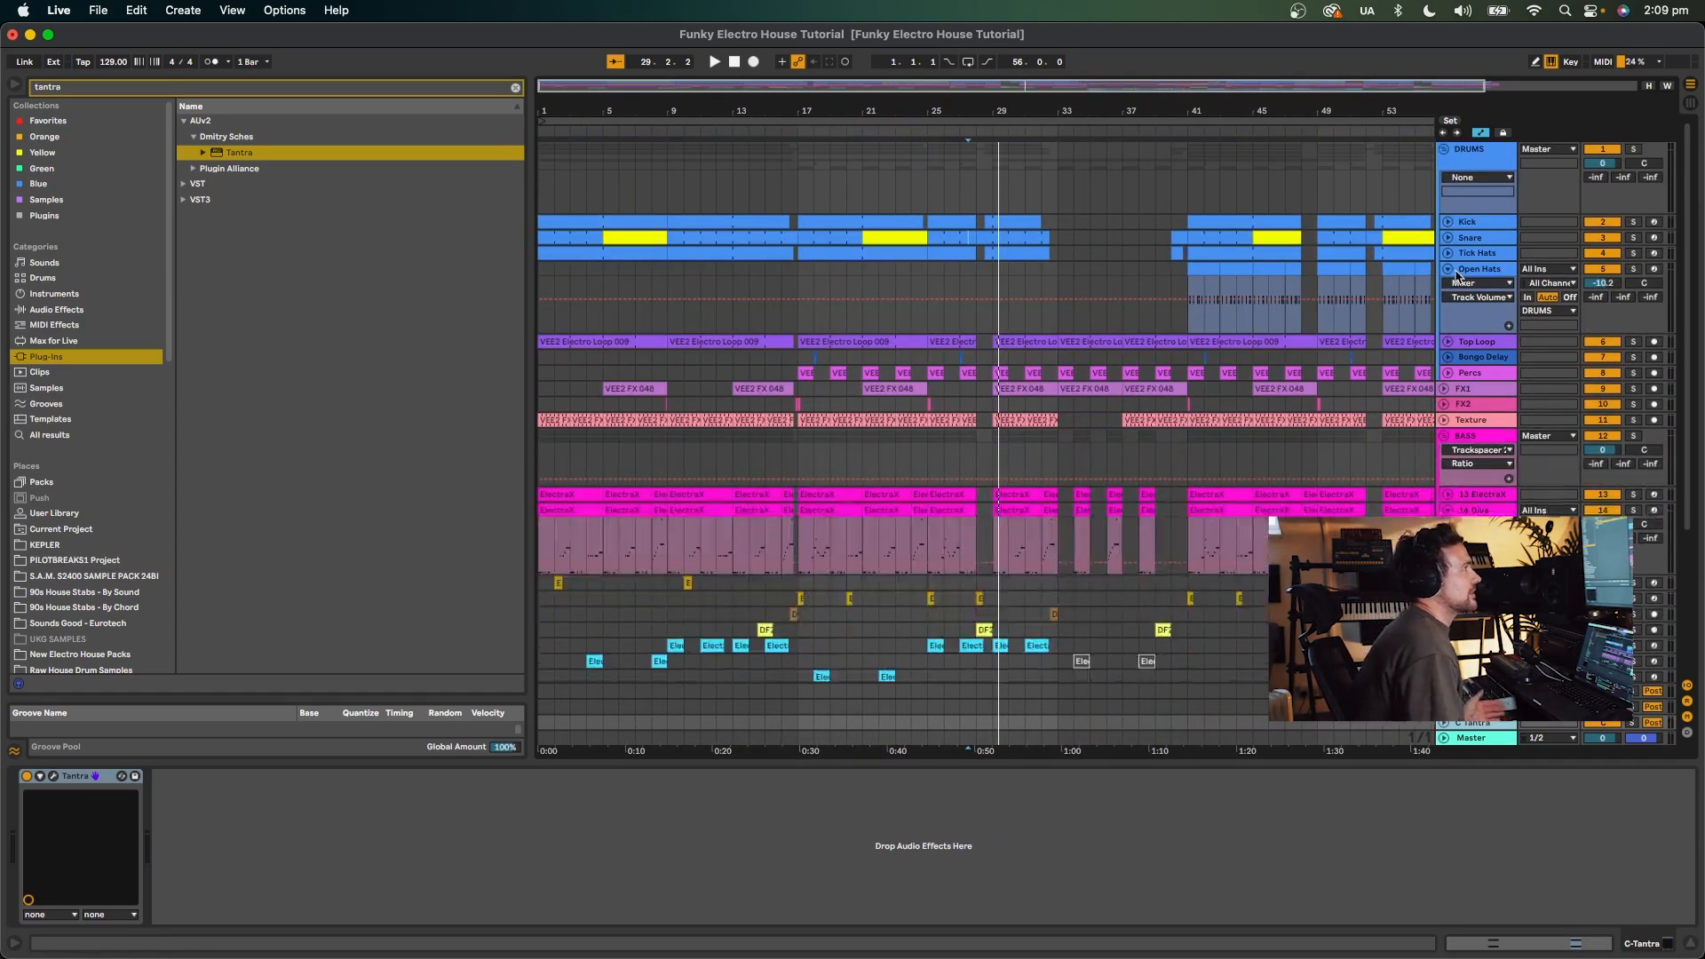
{"action": "left_click", "coordinate": [1448, 269]}
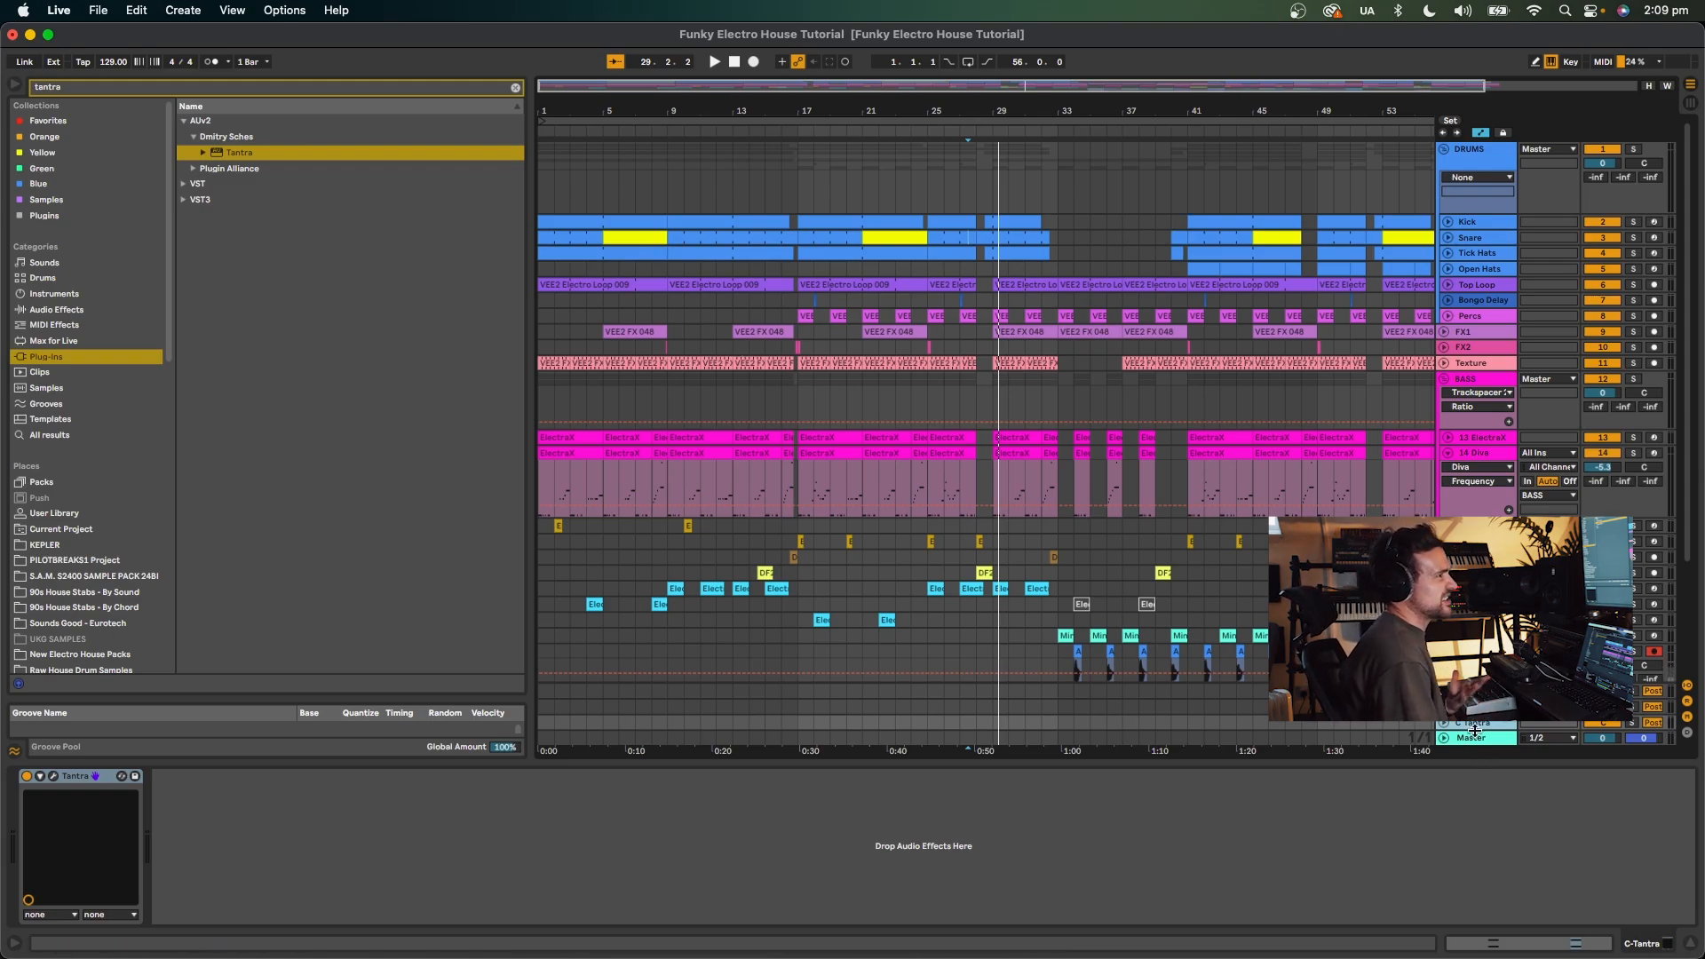
{"action": "left_click", "coordinate": [1448, 238]}
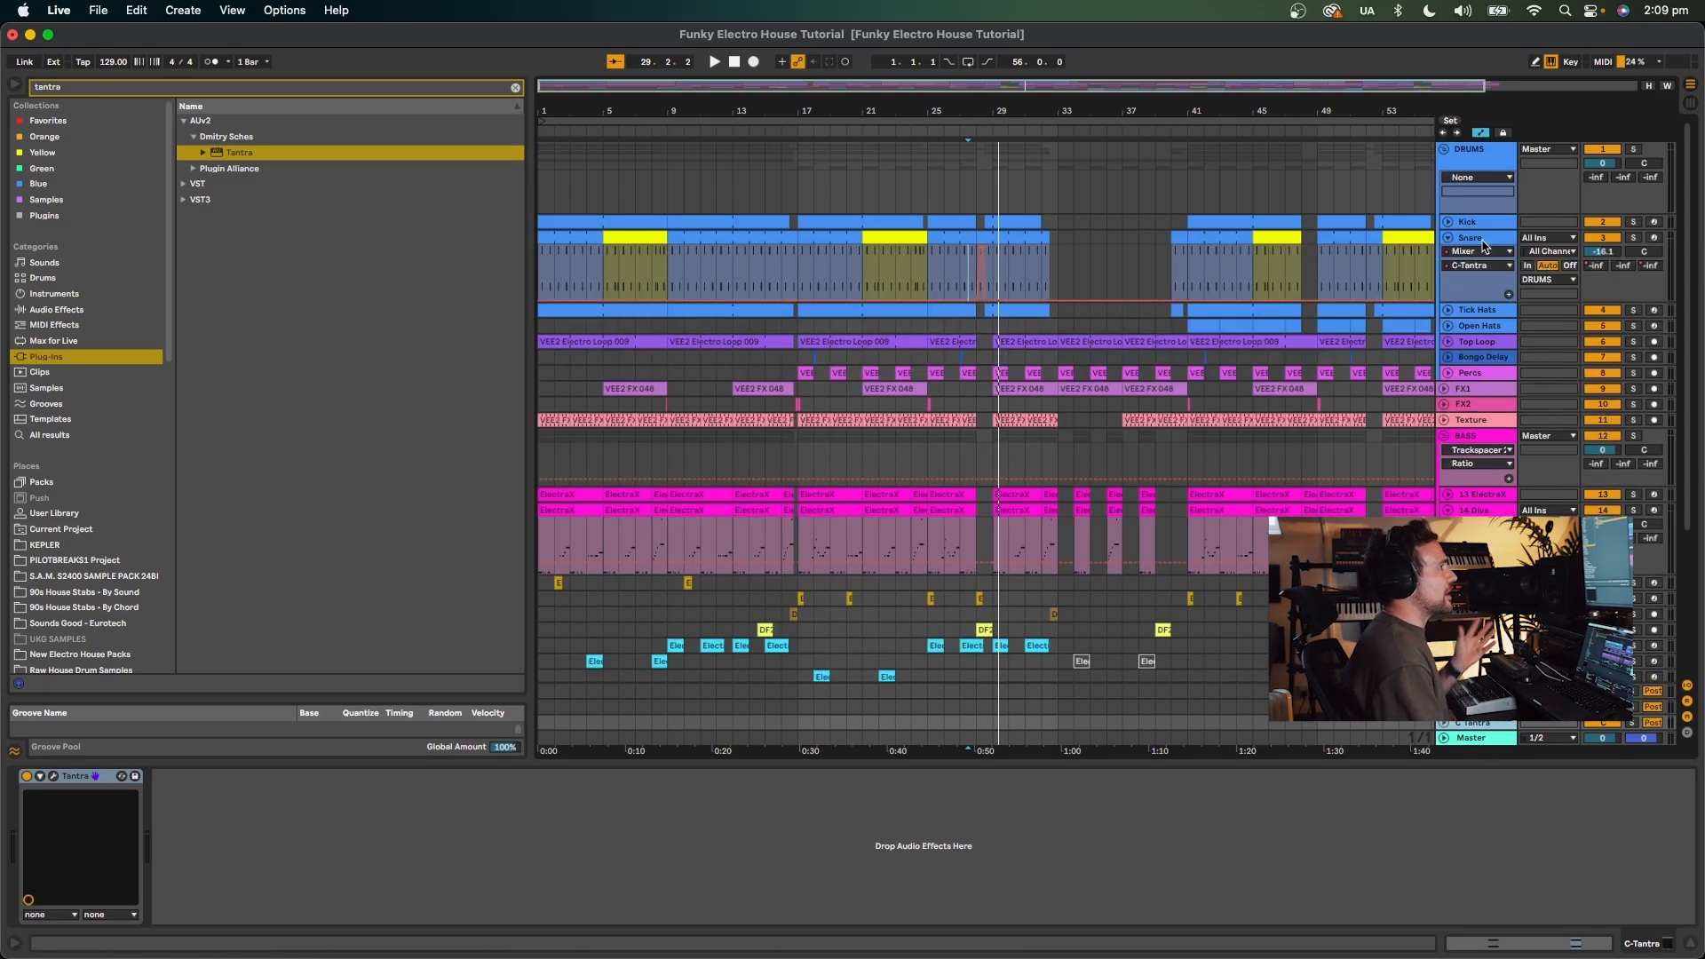
{"action": "left_click", "coordinate": [1484, 240]}
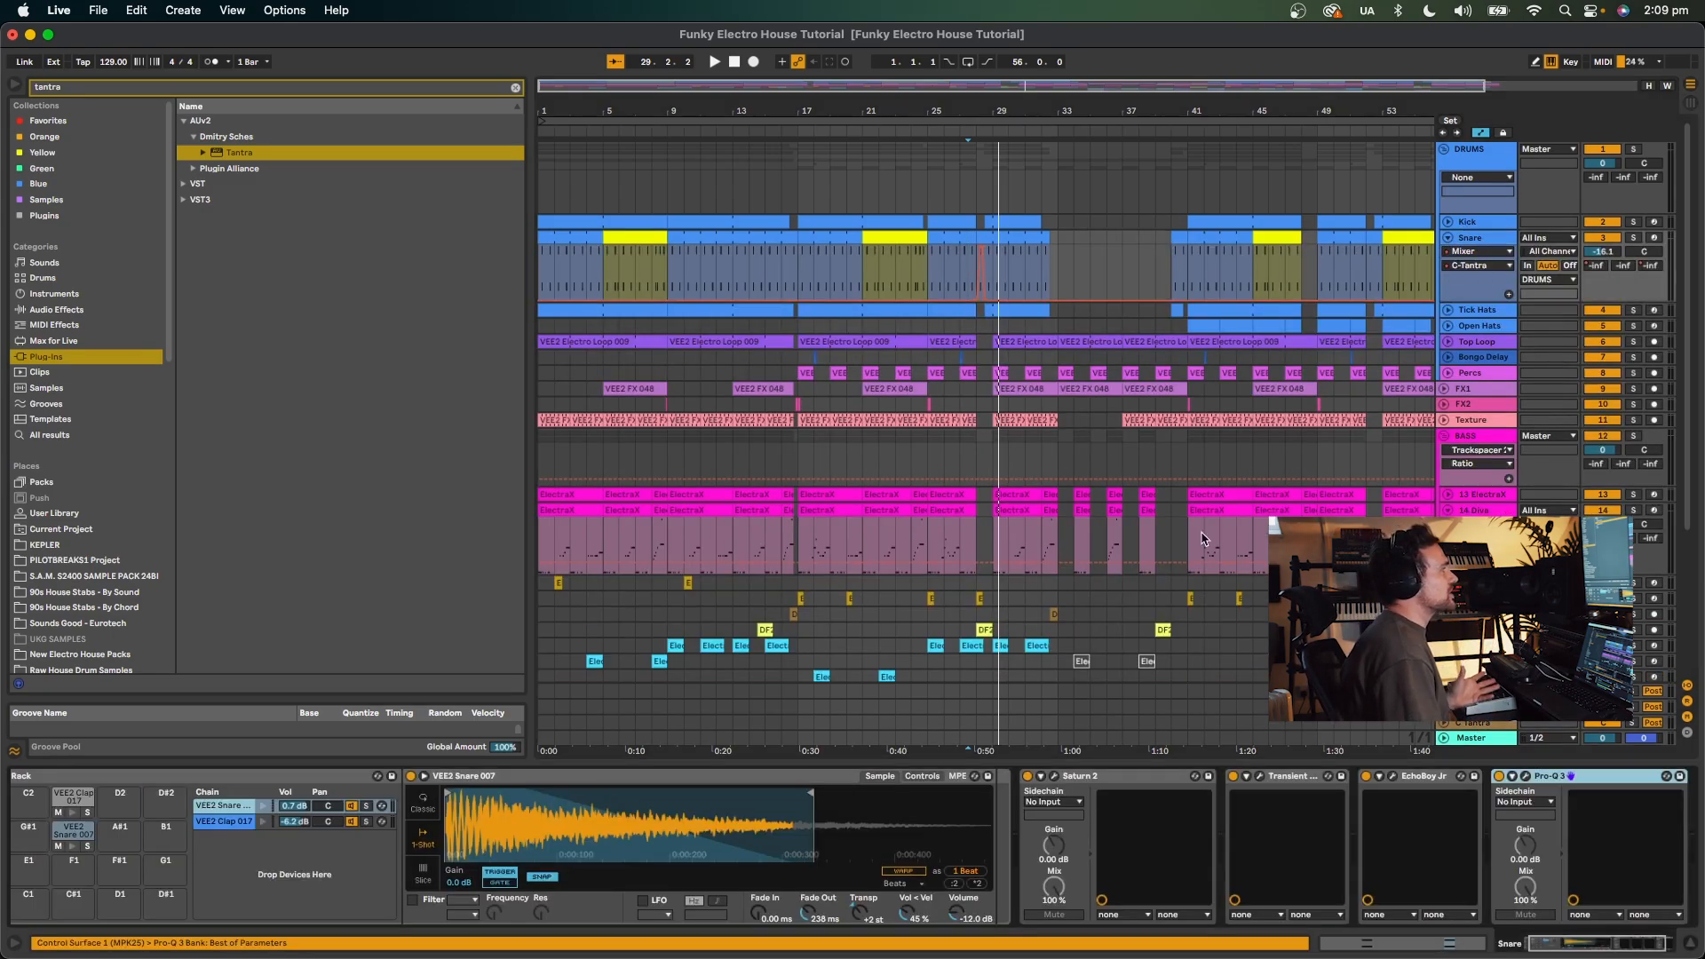
Solo the Snare track and play it from bar 21.
{"action": "left_click", "coordinate": [1635, 237]}
{"action": "left_click", "coordinate": [860, 267]}
{"action": "key", "text": "space"}
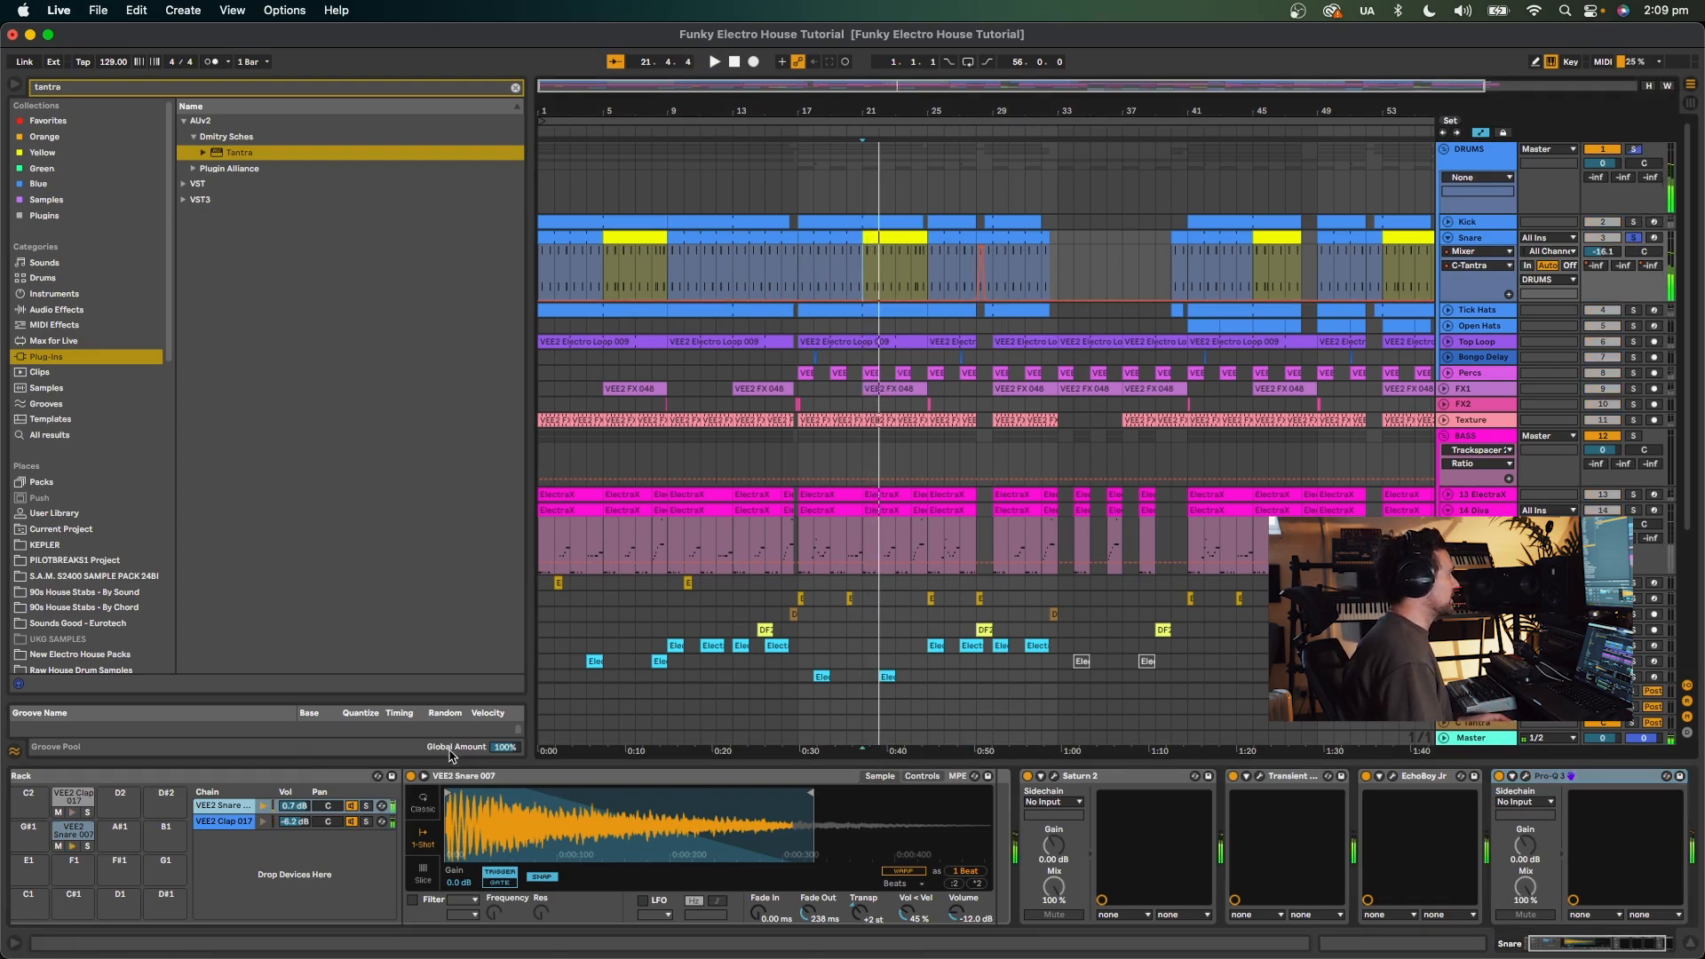
Bypass Saturn 2, Transient Master, EchoBoy Jr and Pro-Q 3 on the snare and play it dry.
{"action": "left_click", "coordinate": [1044, 778]}
{"action": "left_click", "coordinate": [1232, 777]}
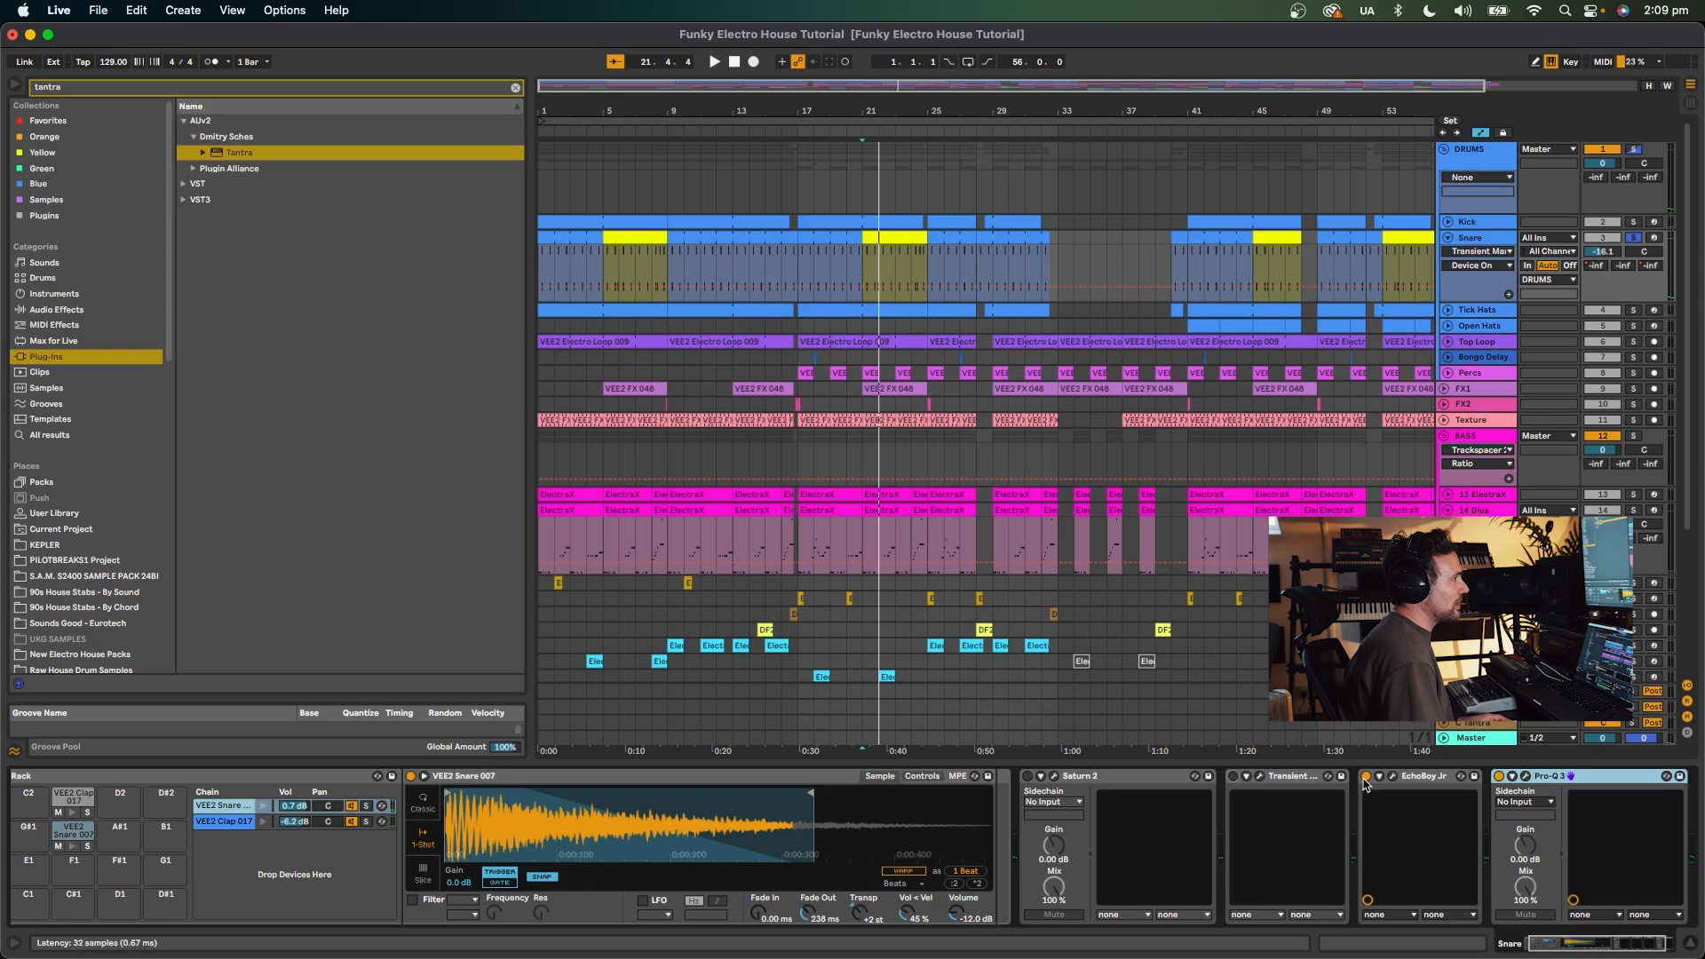
{"action": "left_click", "coordinate": [1366, 777]}
{"action": "left_click", "coordinate": [1499, 777]}
{"action": "scroll", "coordinate": [1474, 781], "scroll_direction": "right", "scroll_amount": 2}
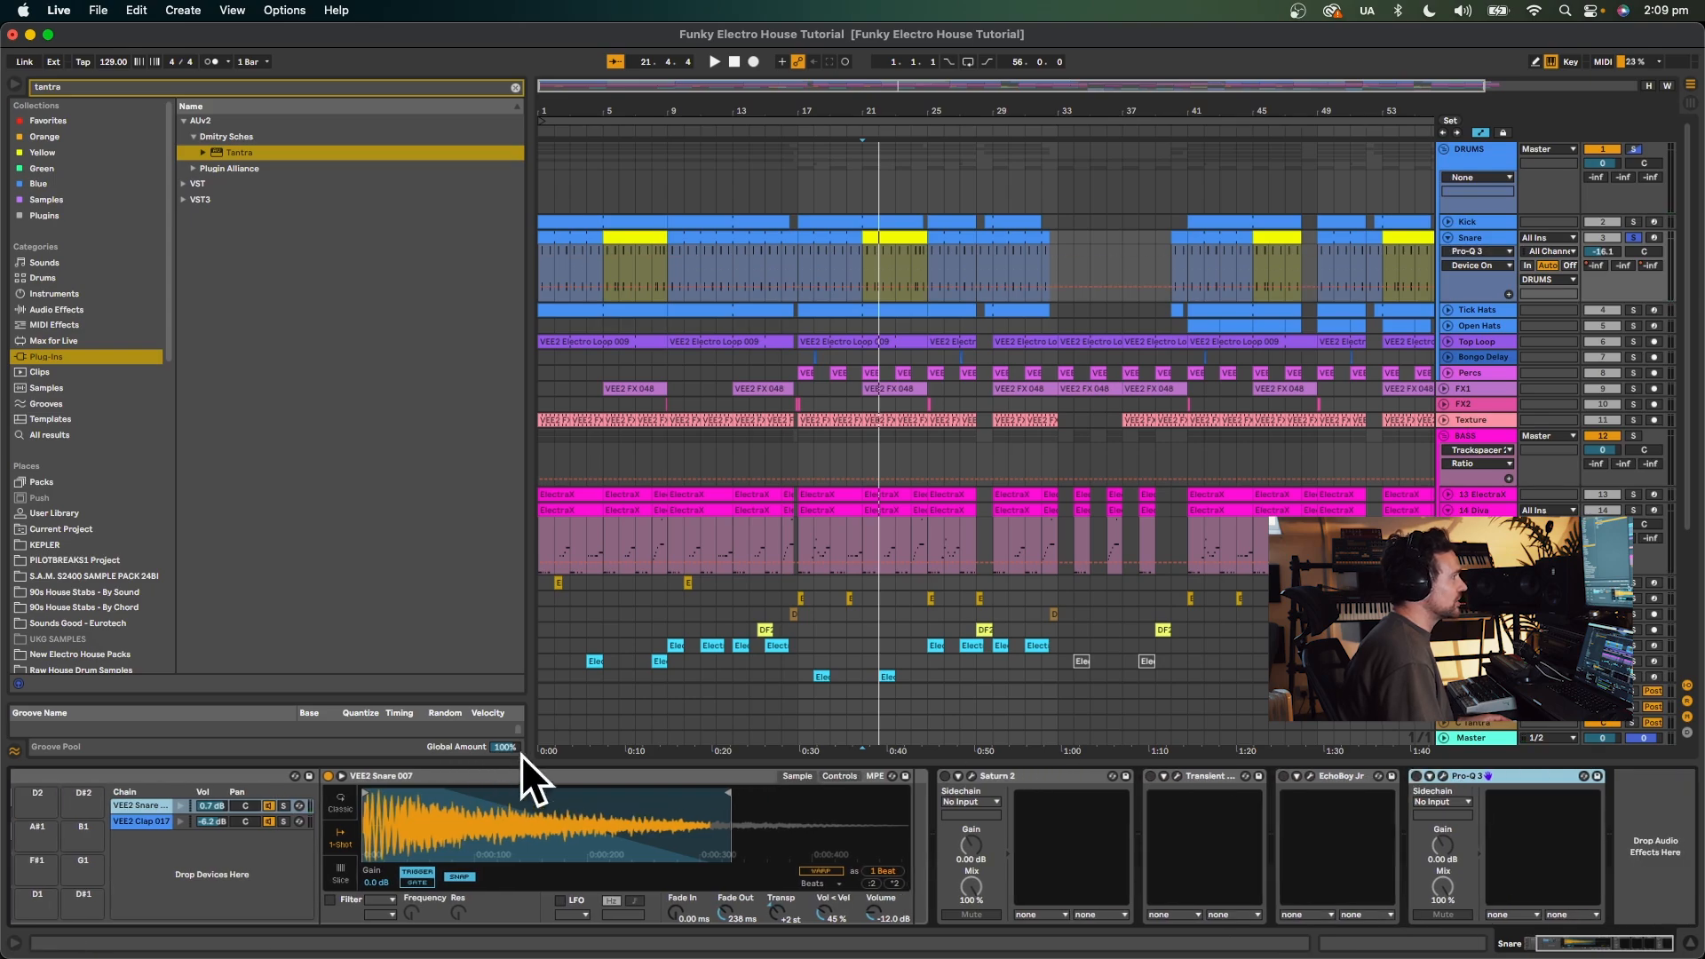
{"action": "key", "text": "space"}
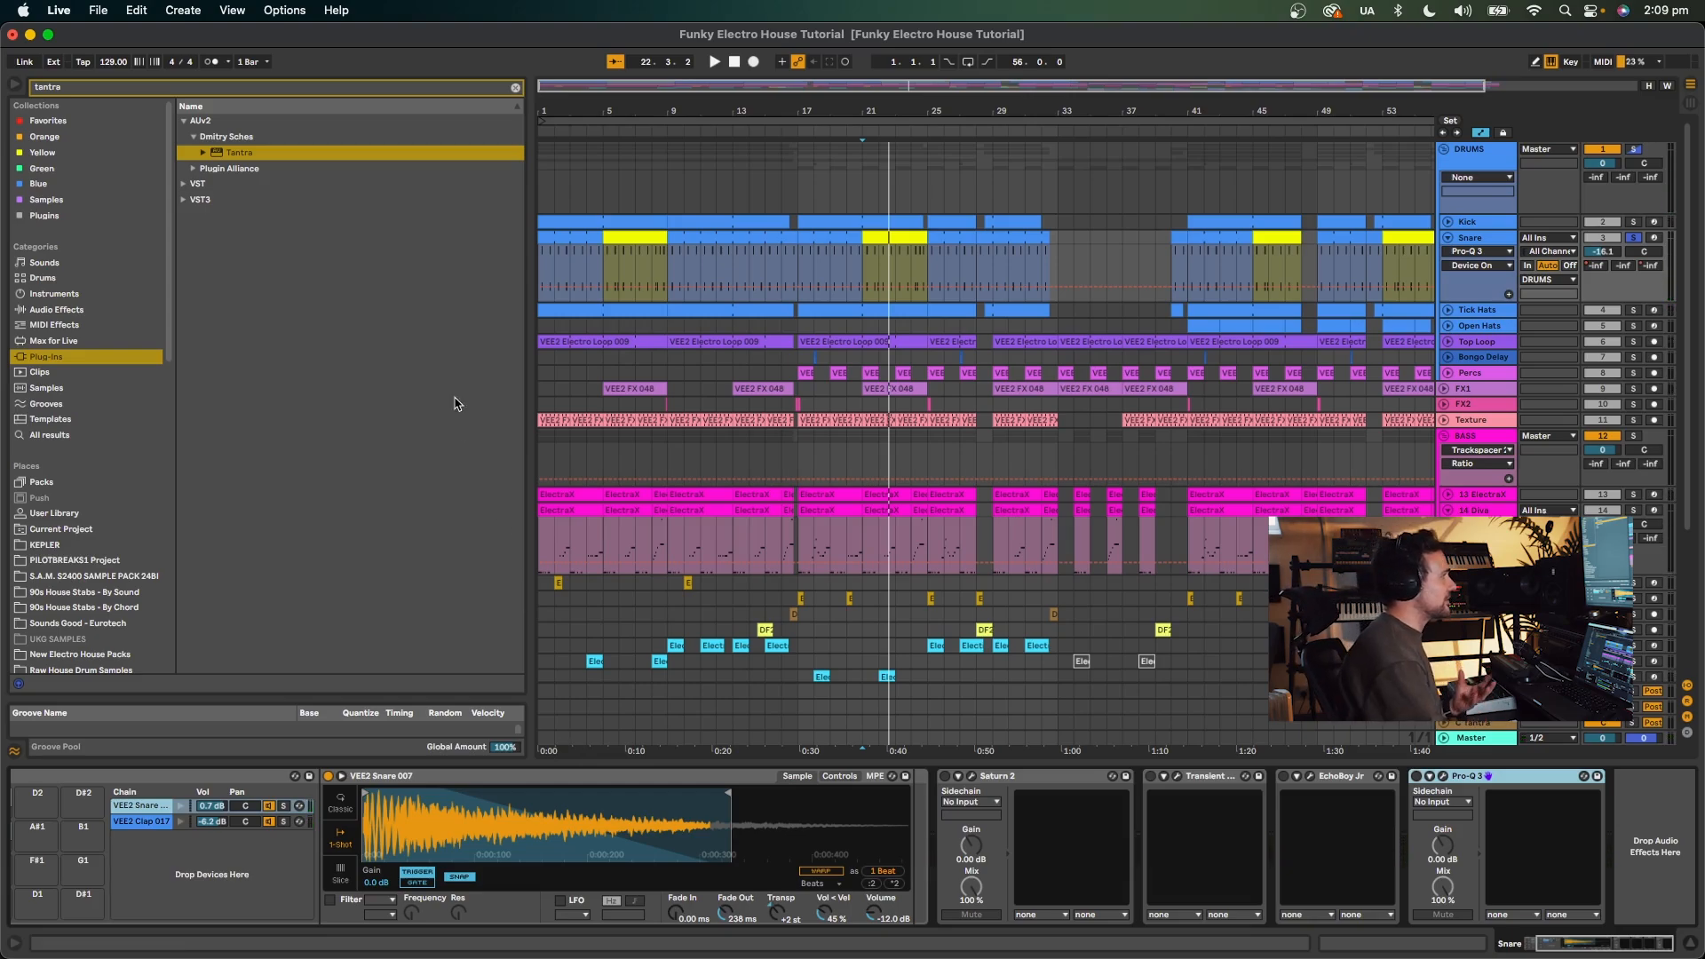
Show the snare's Saturn 2 with the Tape Smash 2 bM preset, re-enable it and play the snare.
{"action": "left_click", "coordinate": [980, 779]}
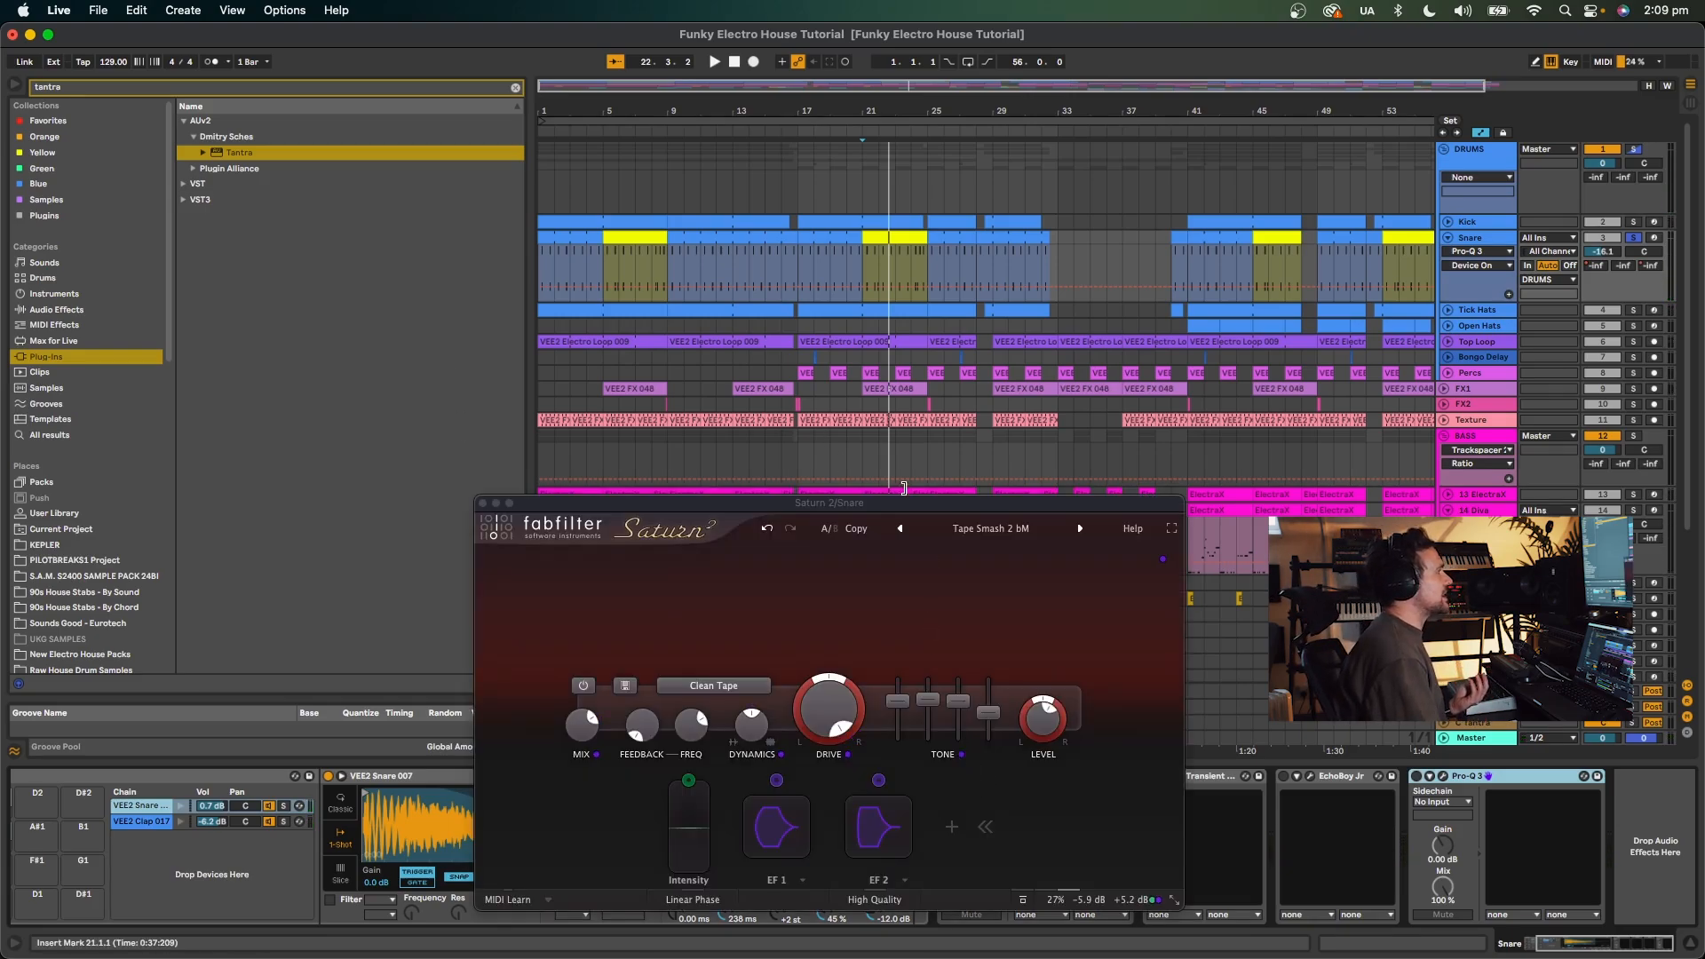
{"action": "left_click_drag", "start_coordinate": [936, 531], "coordinate": [837, 130]}
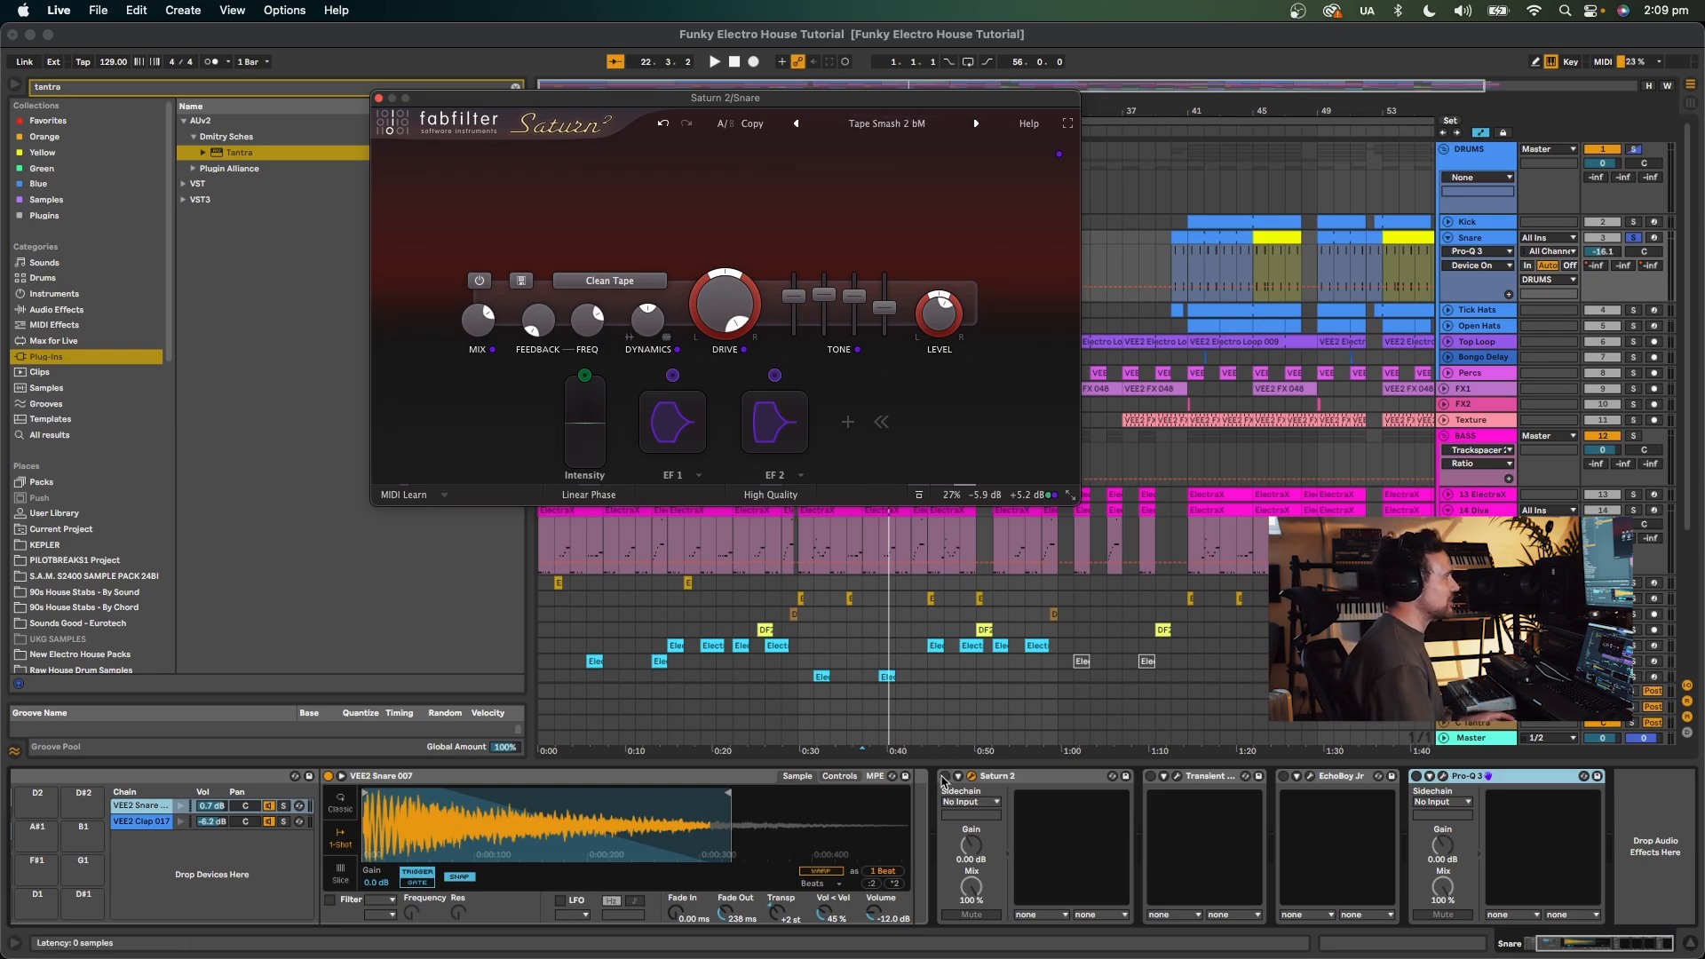
{"action": "left_click", "coordinate": [942, 785]}
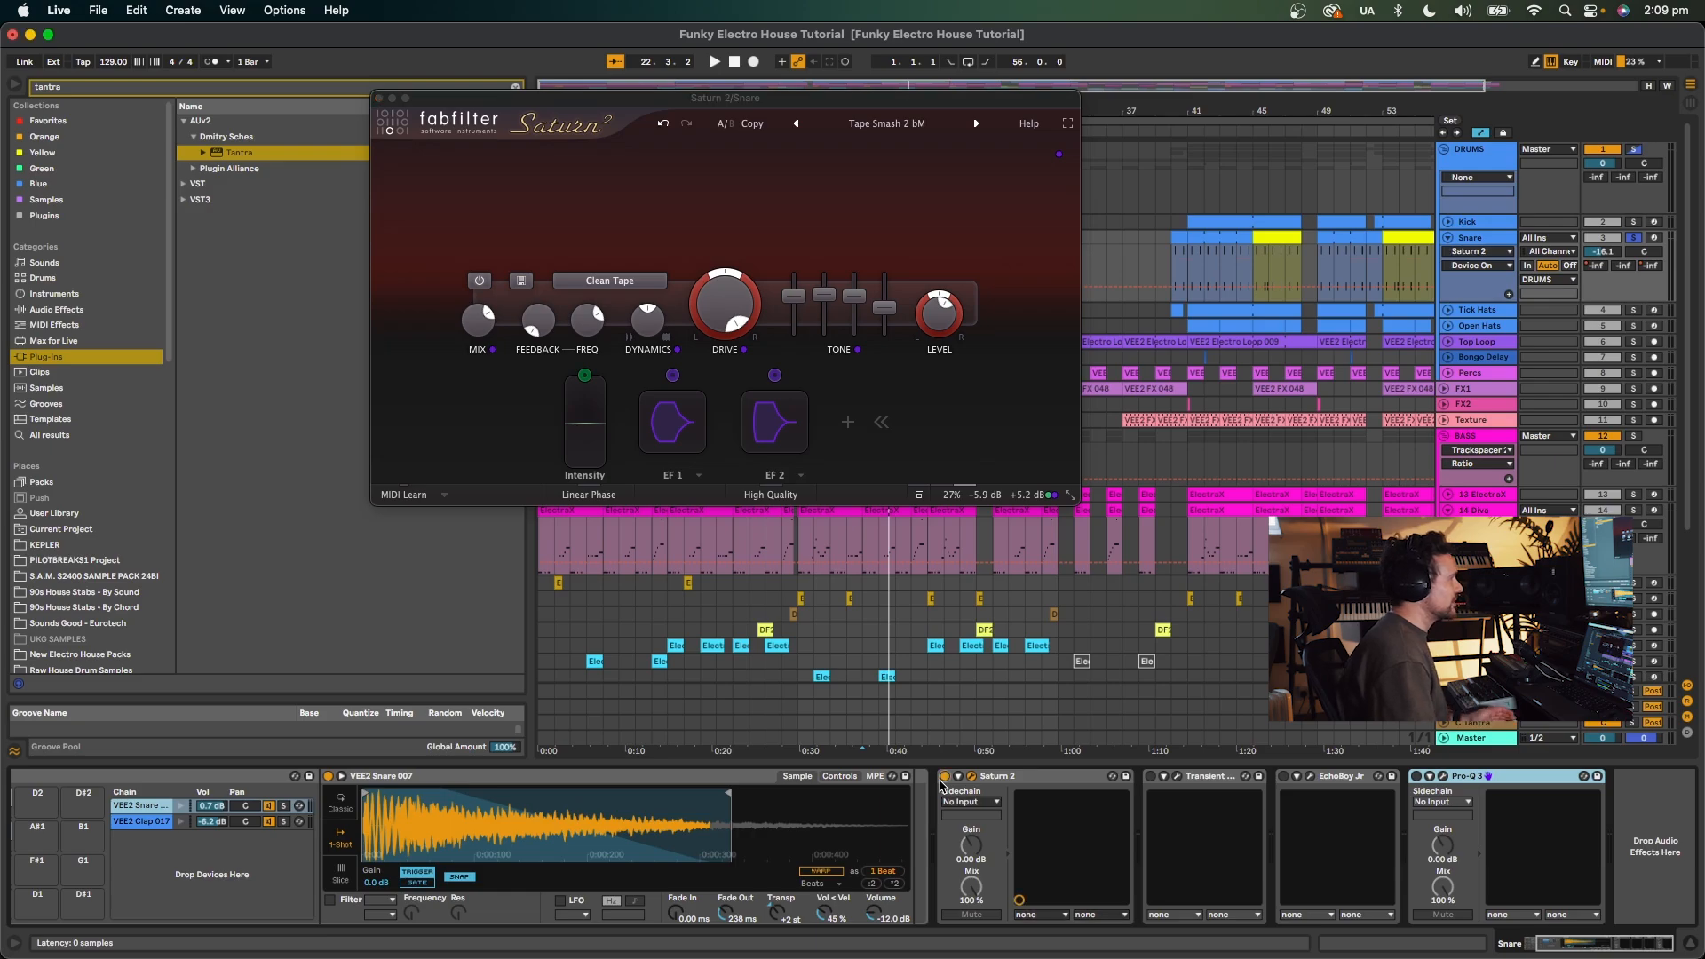
{"action": "key", "text": "space"}
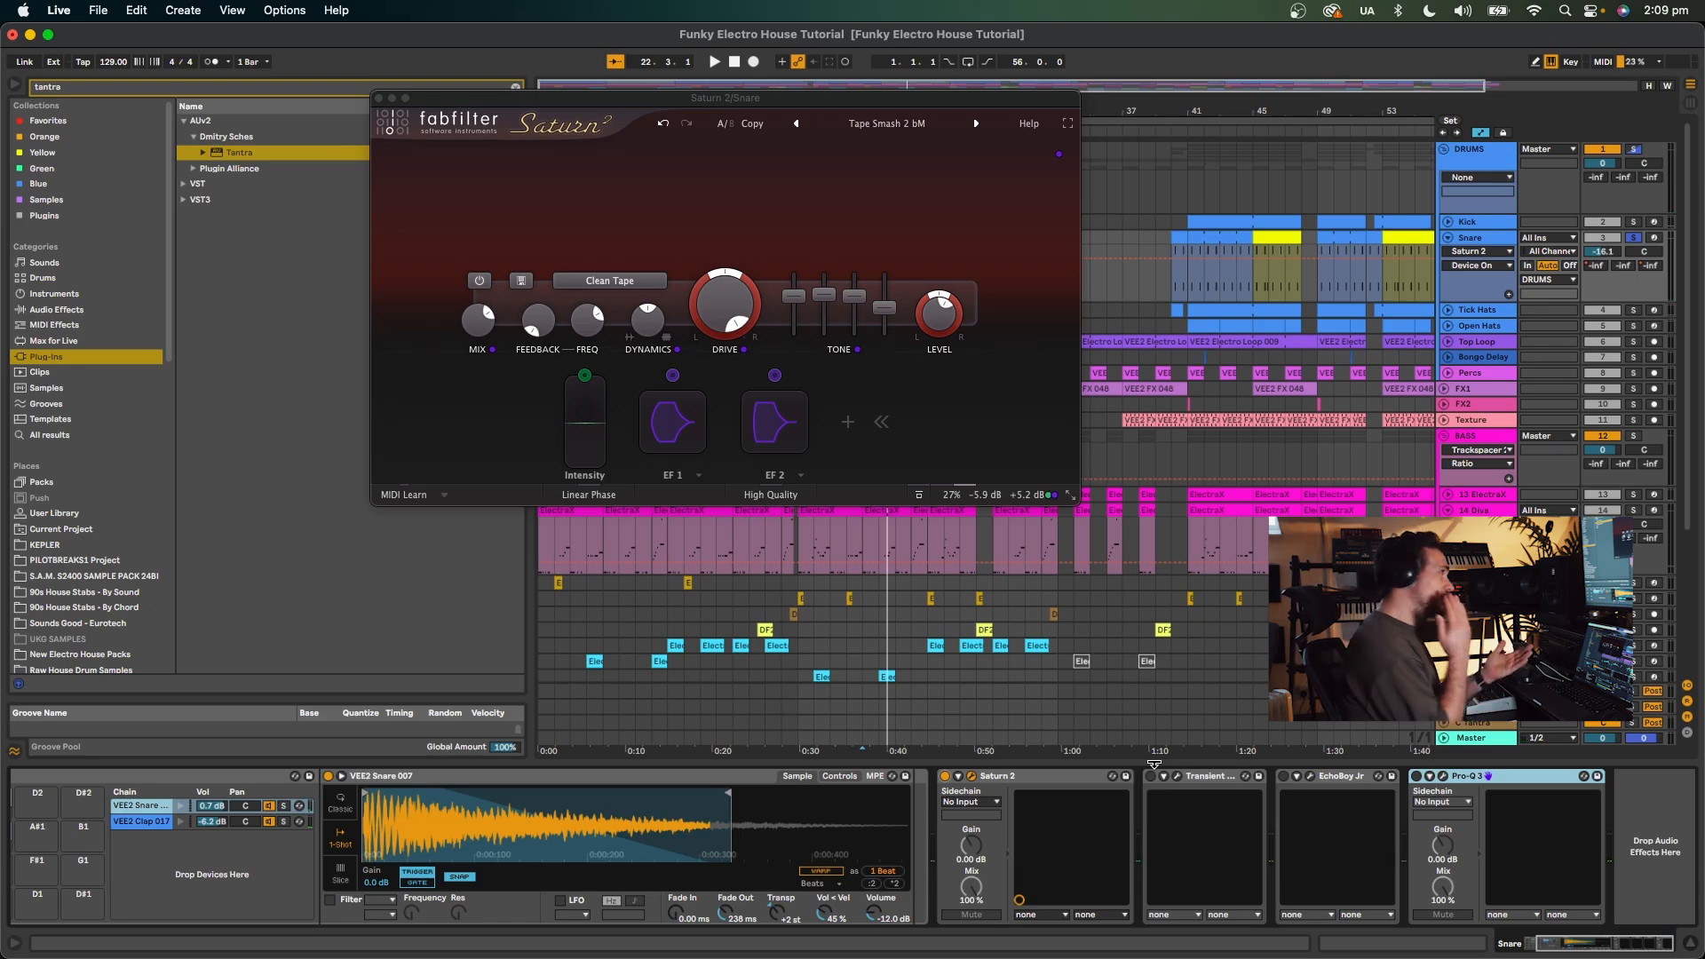
Show the snare's Transient Master beside Saturn 2 and re-enable it.
{"action": "left_click", "coordinate": [1177, 776]}
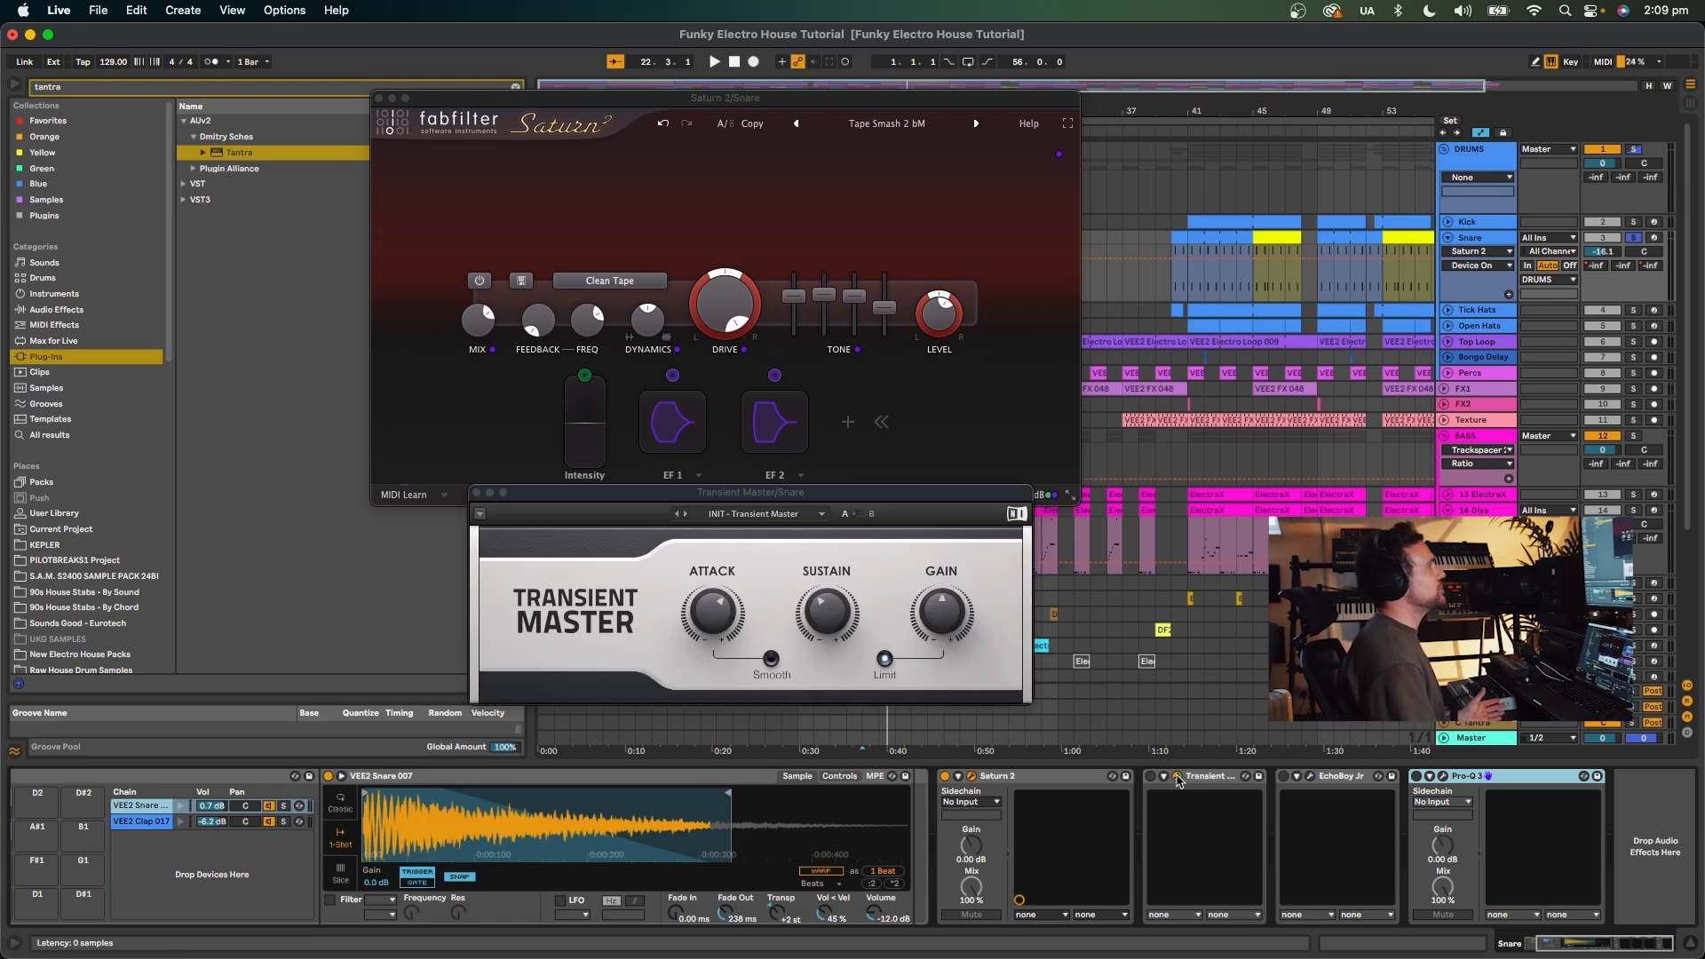
{"action": "left_click_drag", "start_coordinate": [762, 499], "coordinate": [1140, 516]}
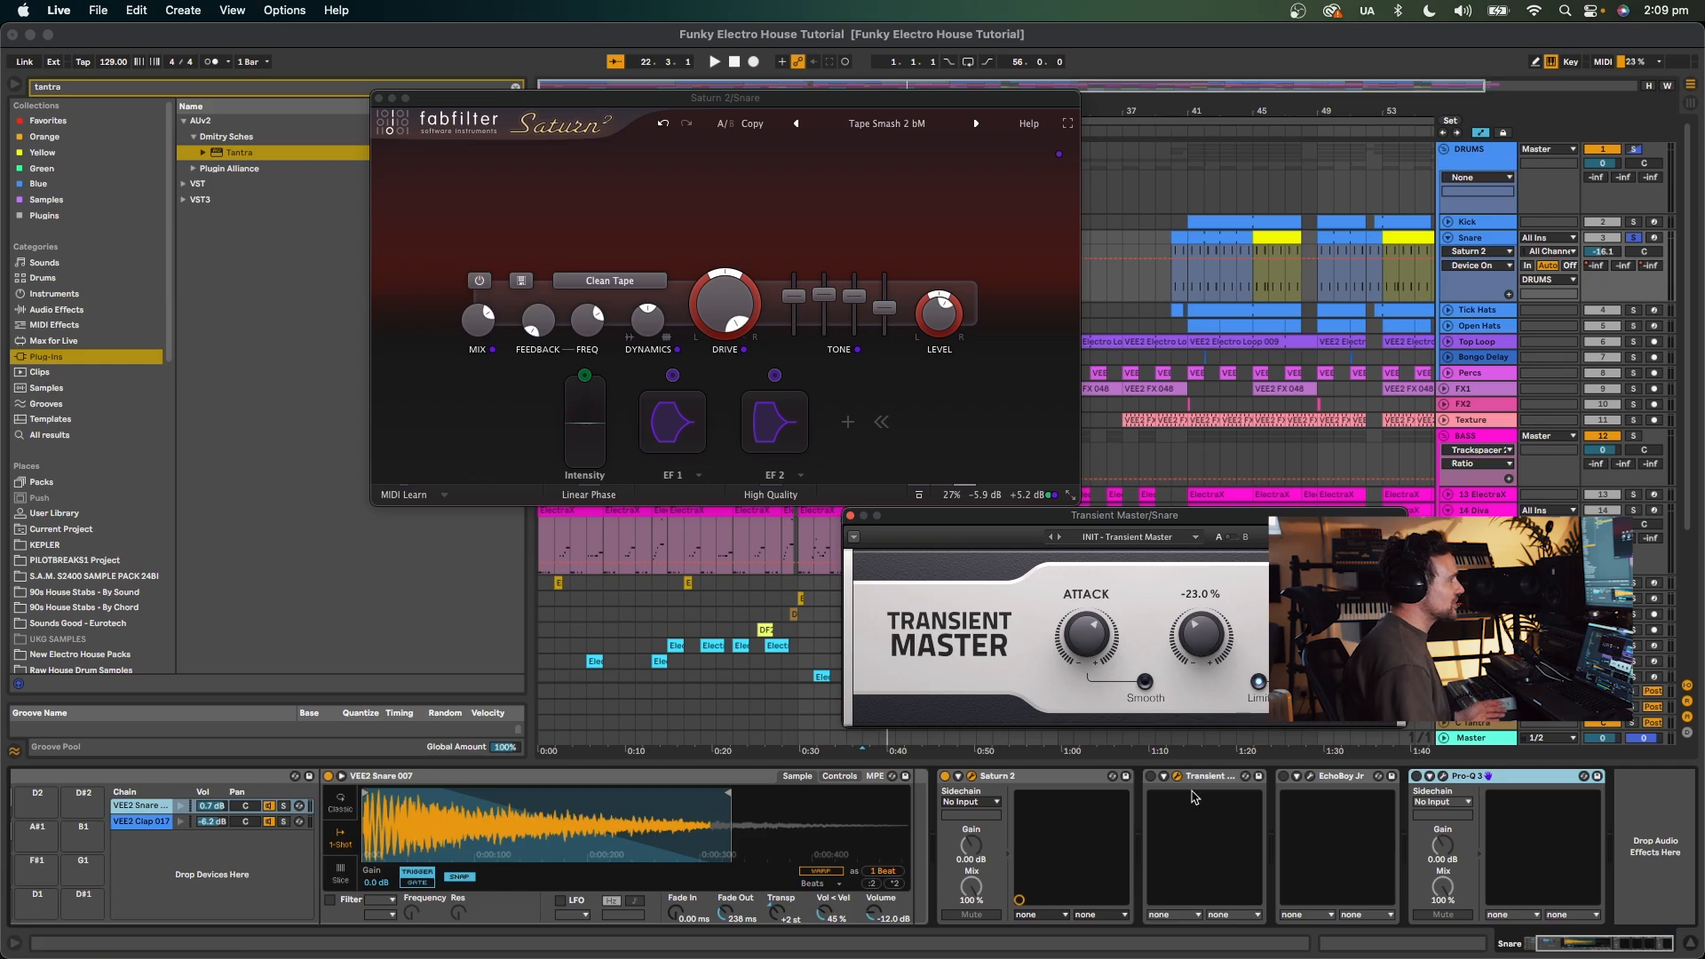
{"action": "left_click", "coordinate": [1152, 778]}
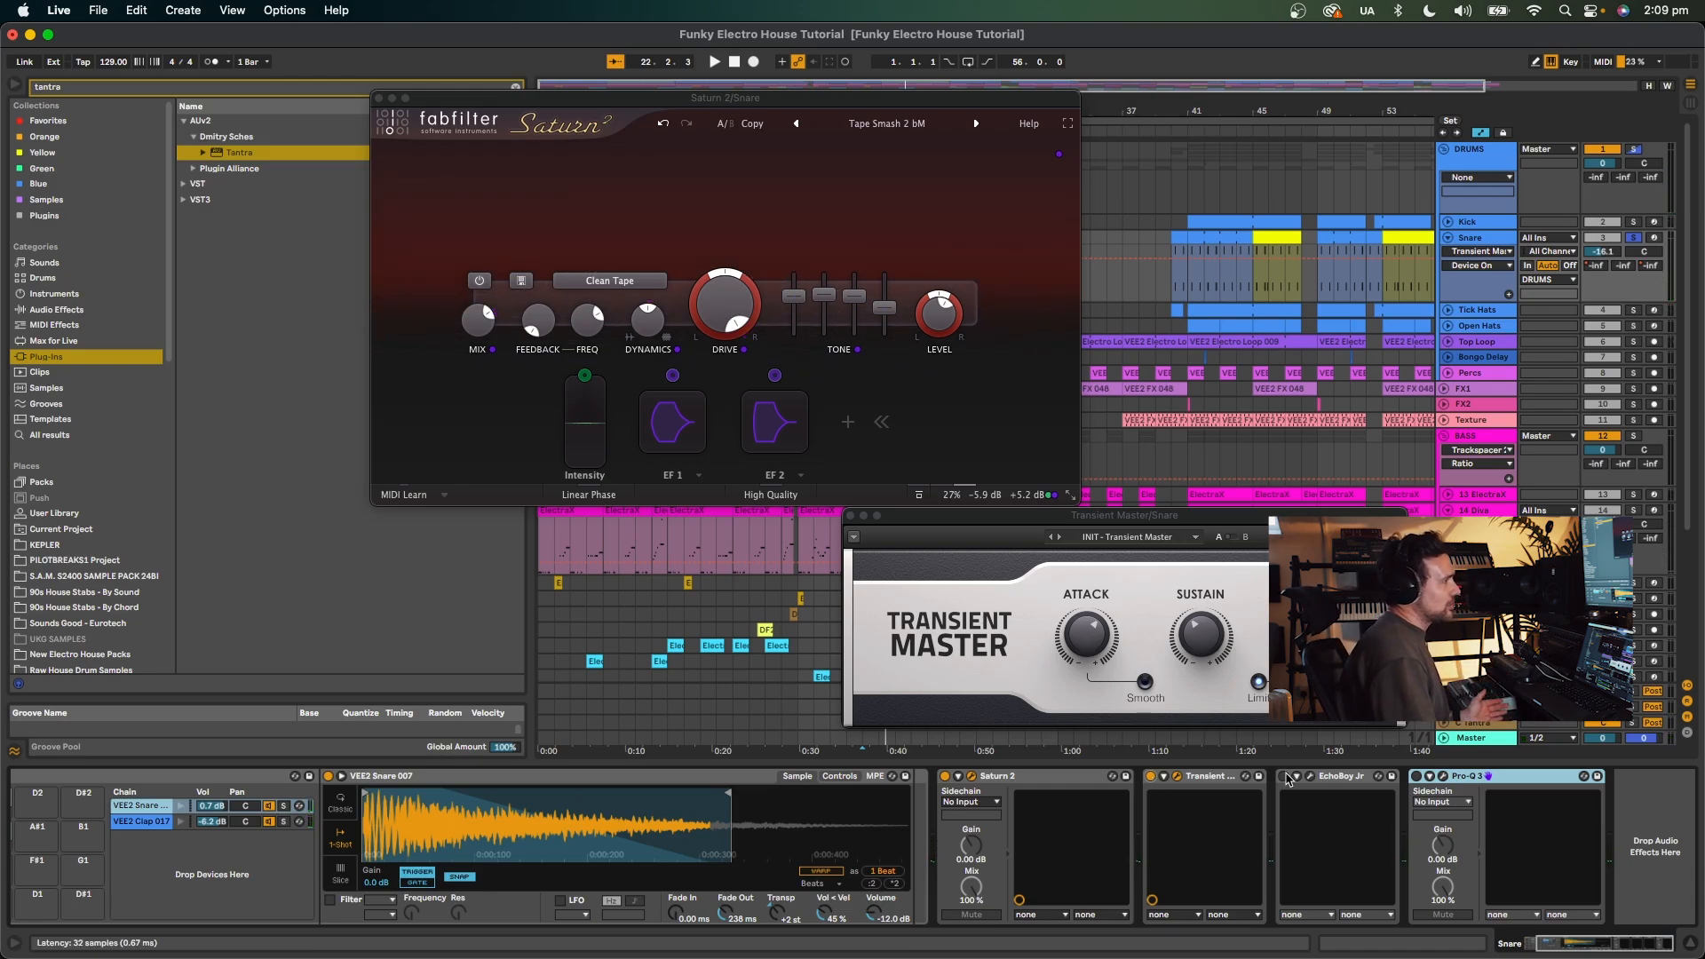
Show and re-enable EchoBoy Jr's Cheap Tape 16th Slap on the snare, trying its Mix level during playback.
{"action": "left_click", "coordinate": [1321, 776]}
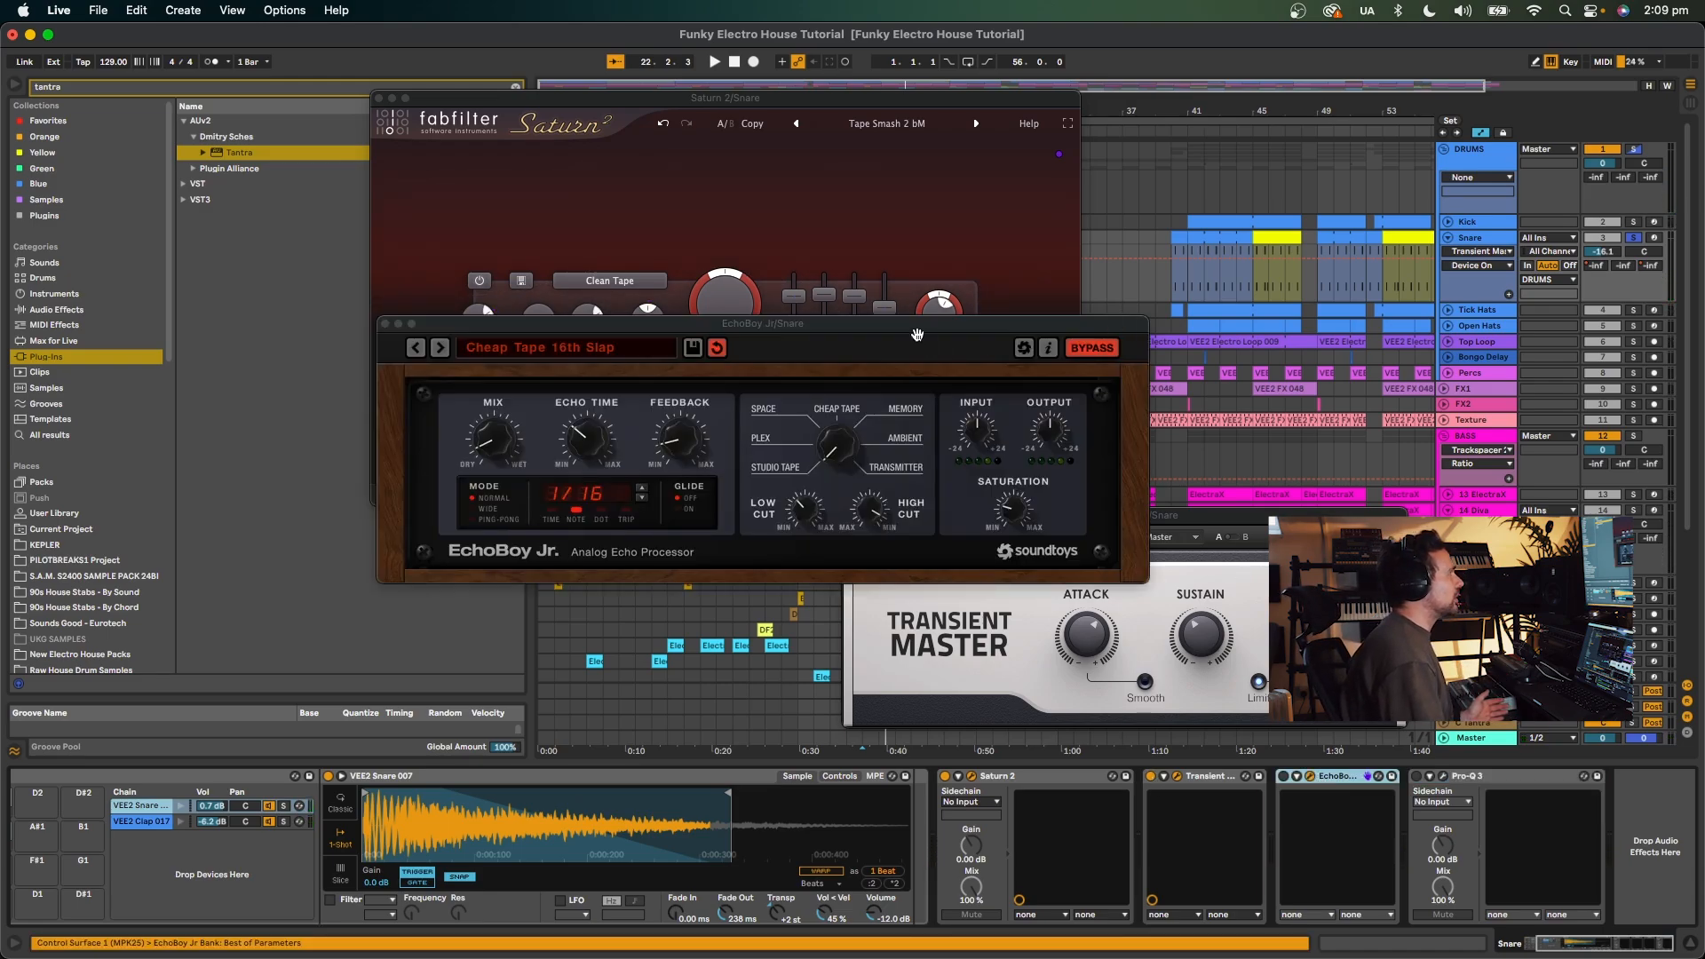
{"action": "left_click_drag", "start_coordinate": [918, 332], "coordinate": [1206, 160]}
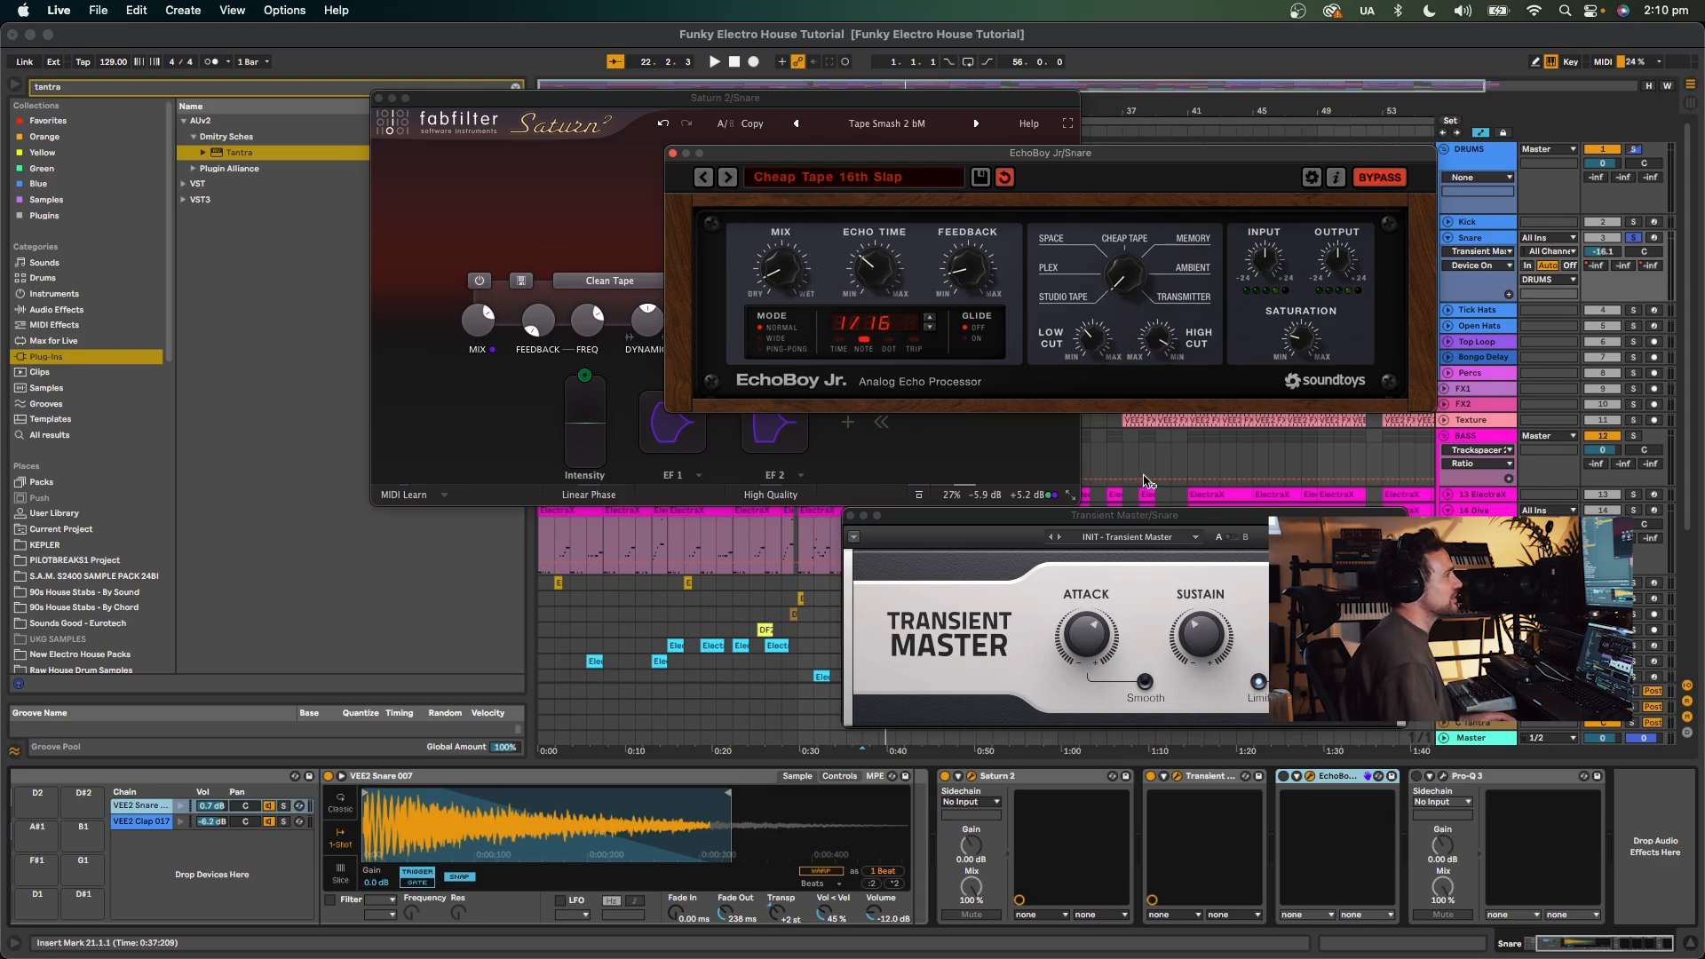
{"action": "left_click", "coordinate": [1285, 780]}
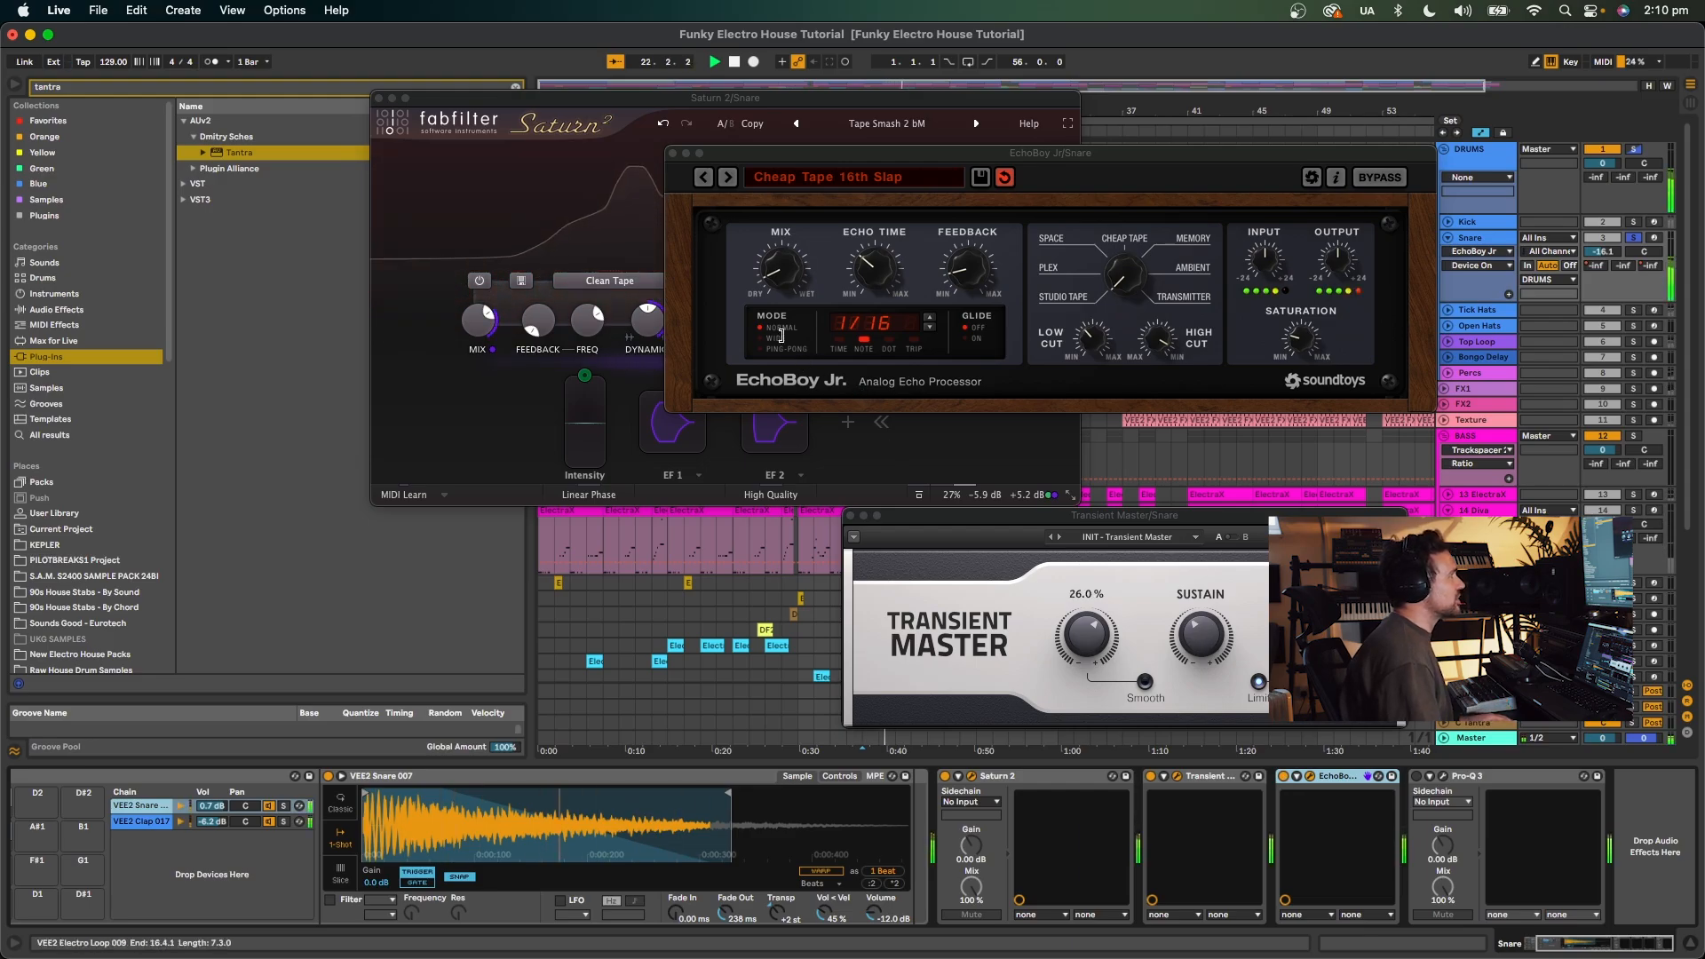
{"action": "key", "text": "space"}
{"action": "left_click", "coordinate": [769, 246]}
{"action": "left_click_drag", "start_coordinate": [771, 220], "coordinate": [752, 256]}
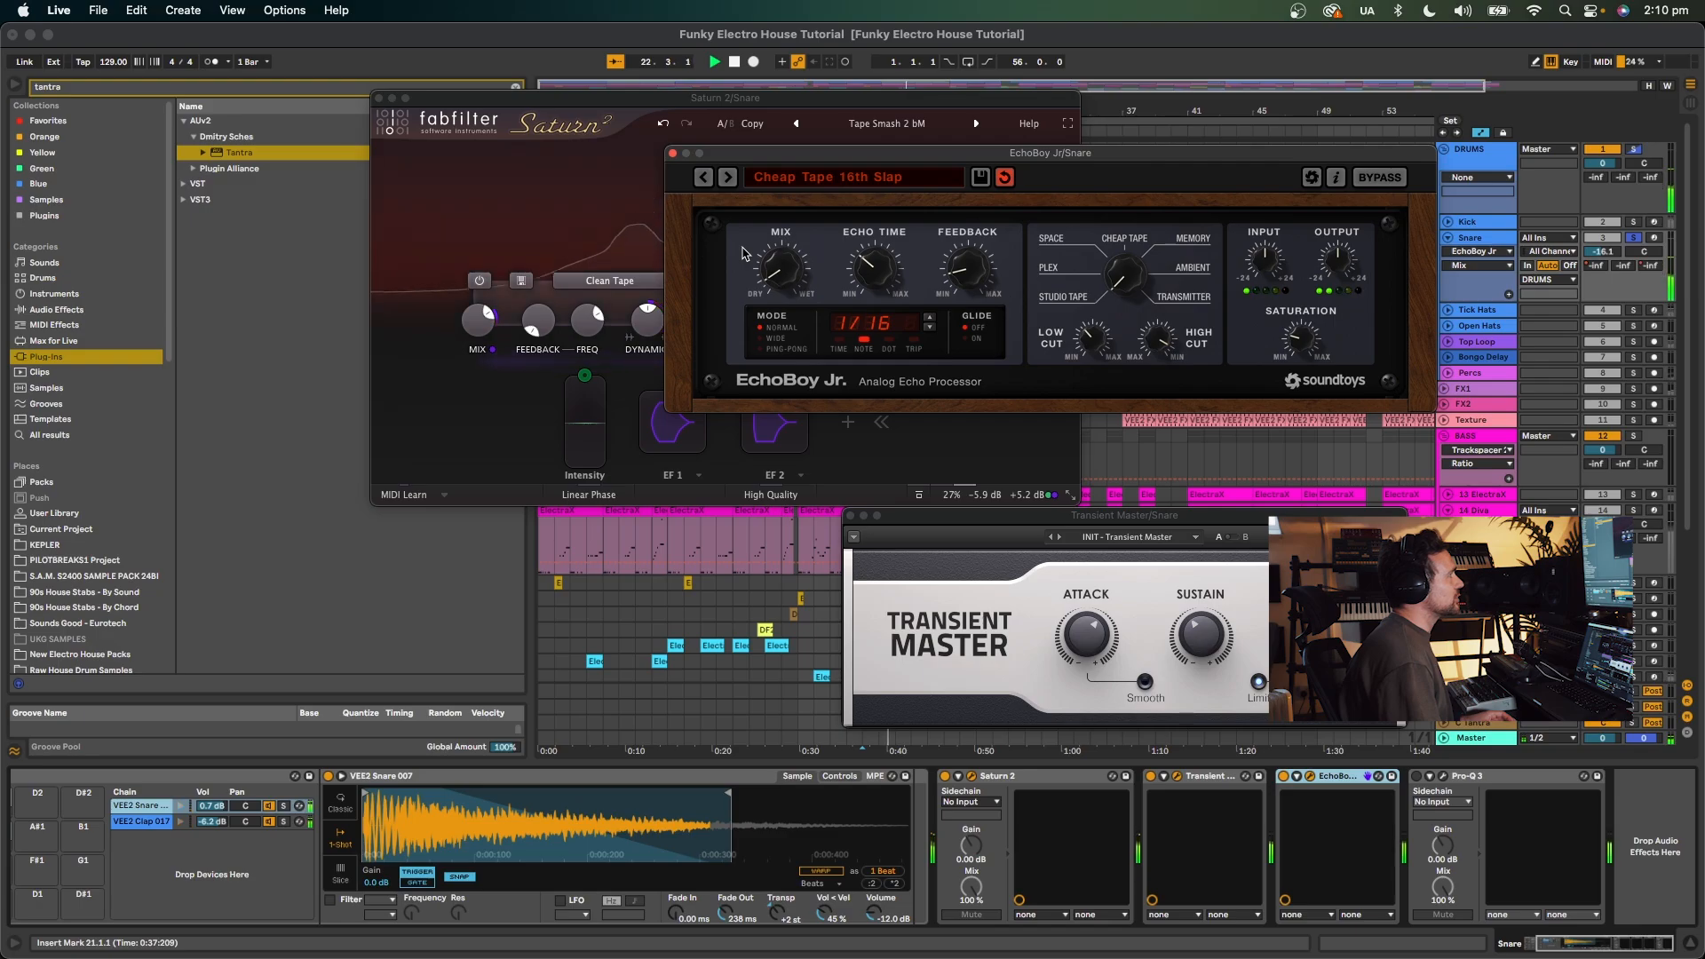
{"action": "key", "text": "space"}
Re-enable and view the snare's Pro-Q 3 EQ, and unsolo the snare to hear it in the mix.
{"action": "left_click", "coordinate": [1442, 776]}
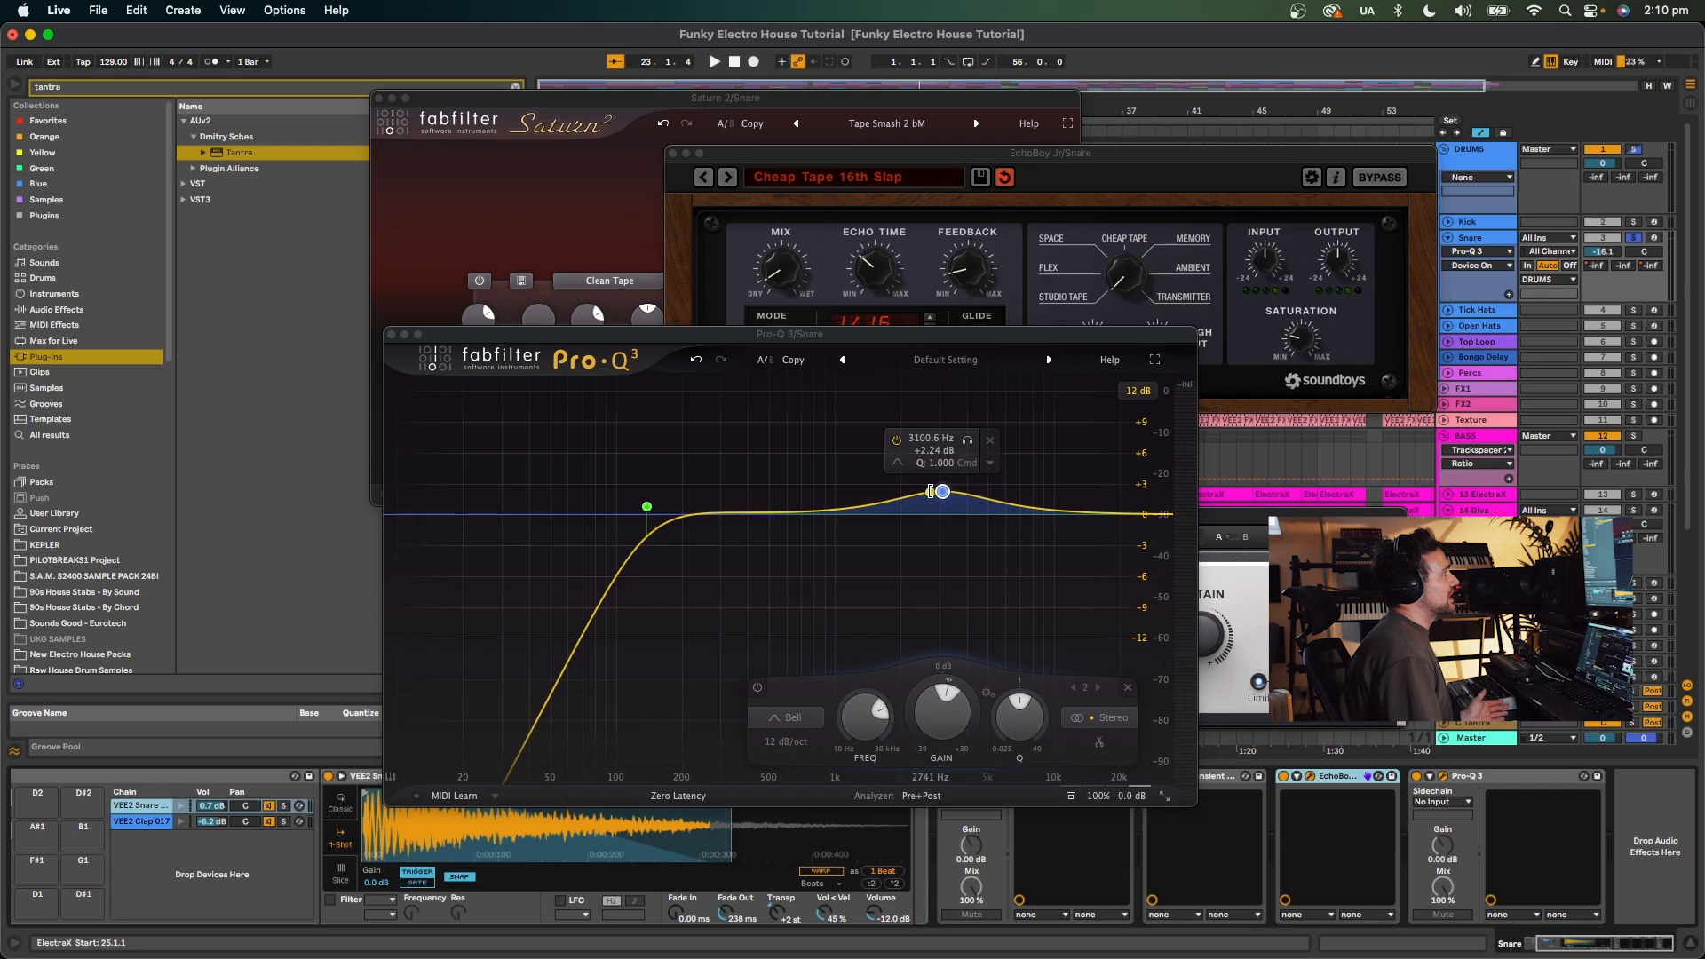
{"action": "left_click", "coordinate": [391, 334]}
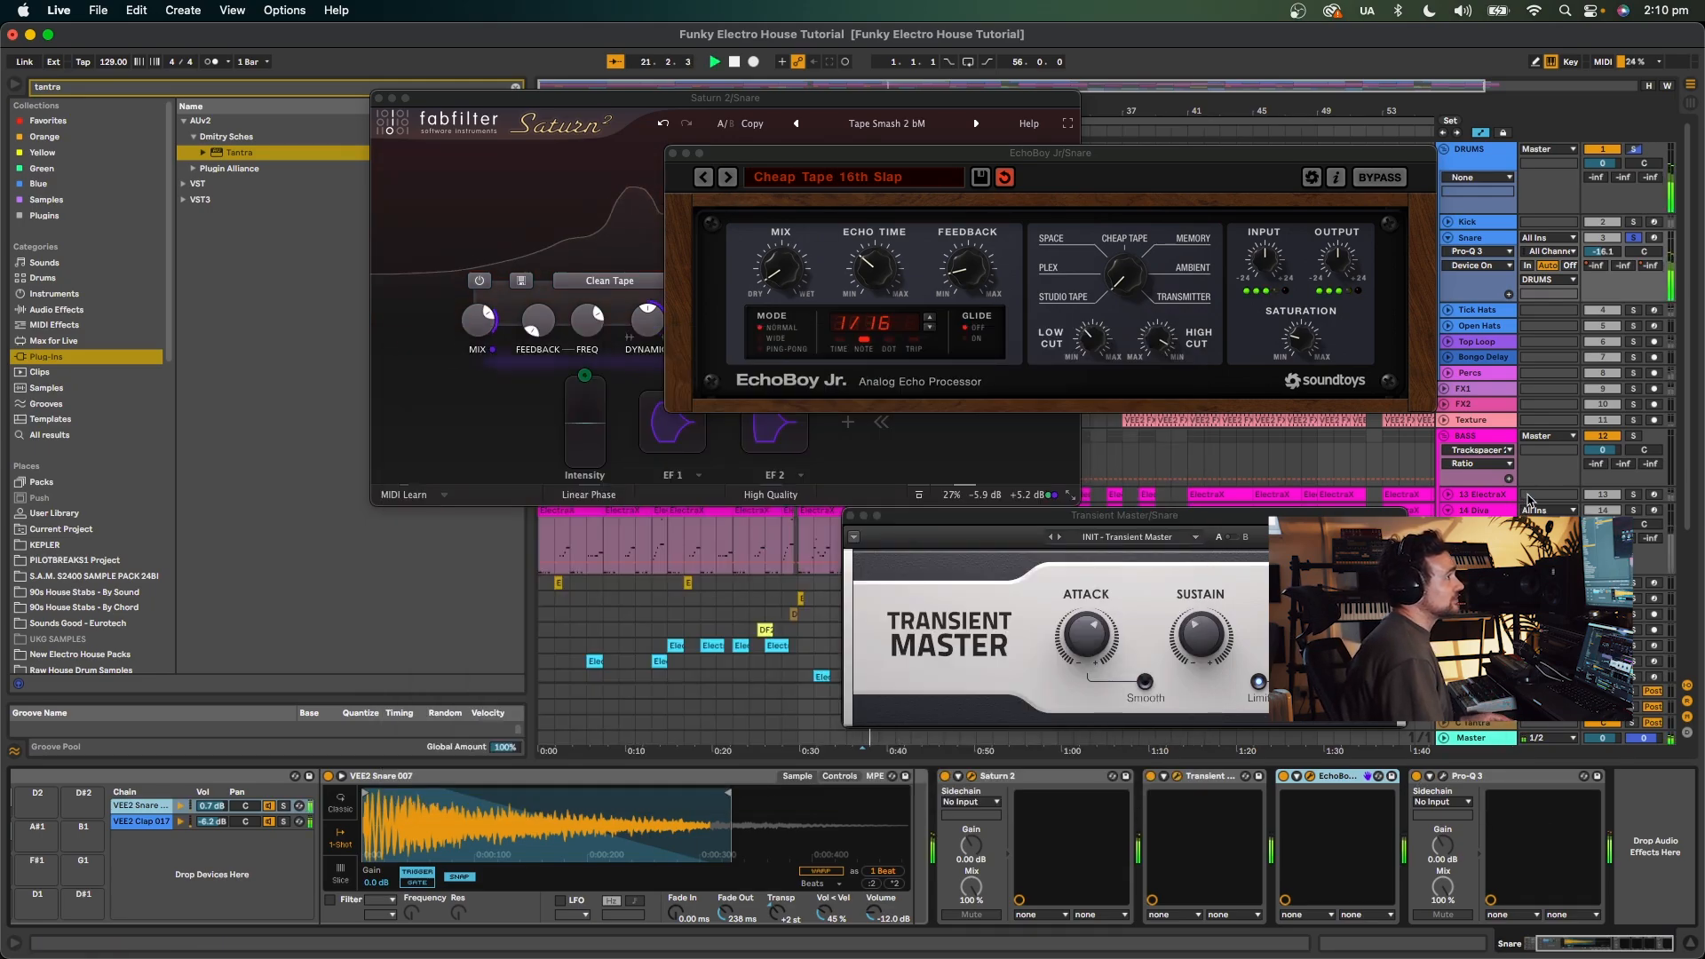
{"action": "left_click", "coordinate": [1633, 239]}
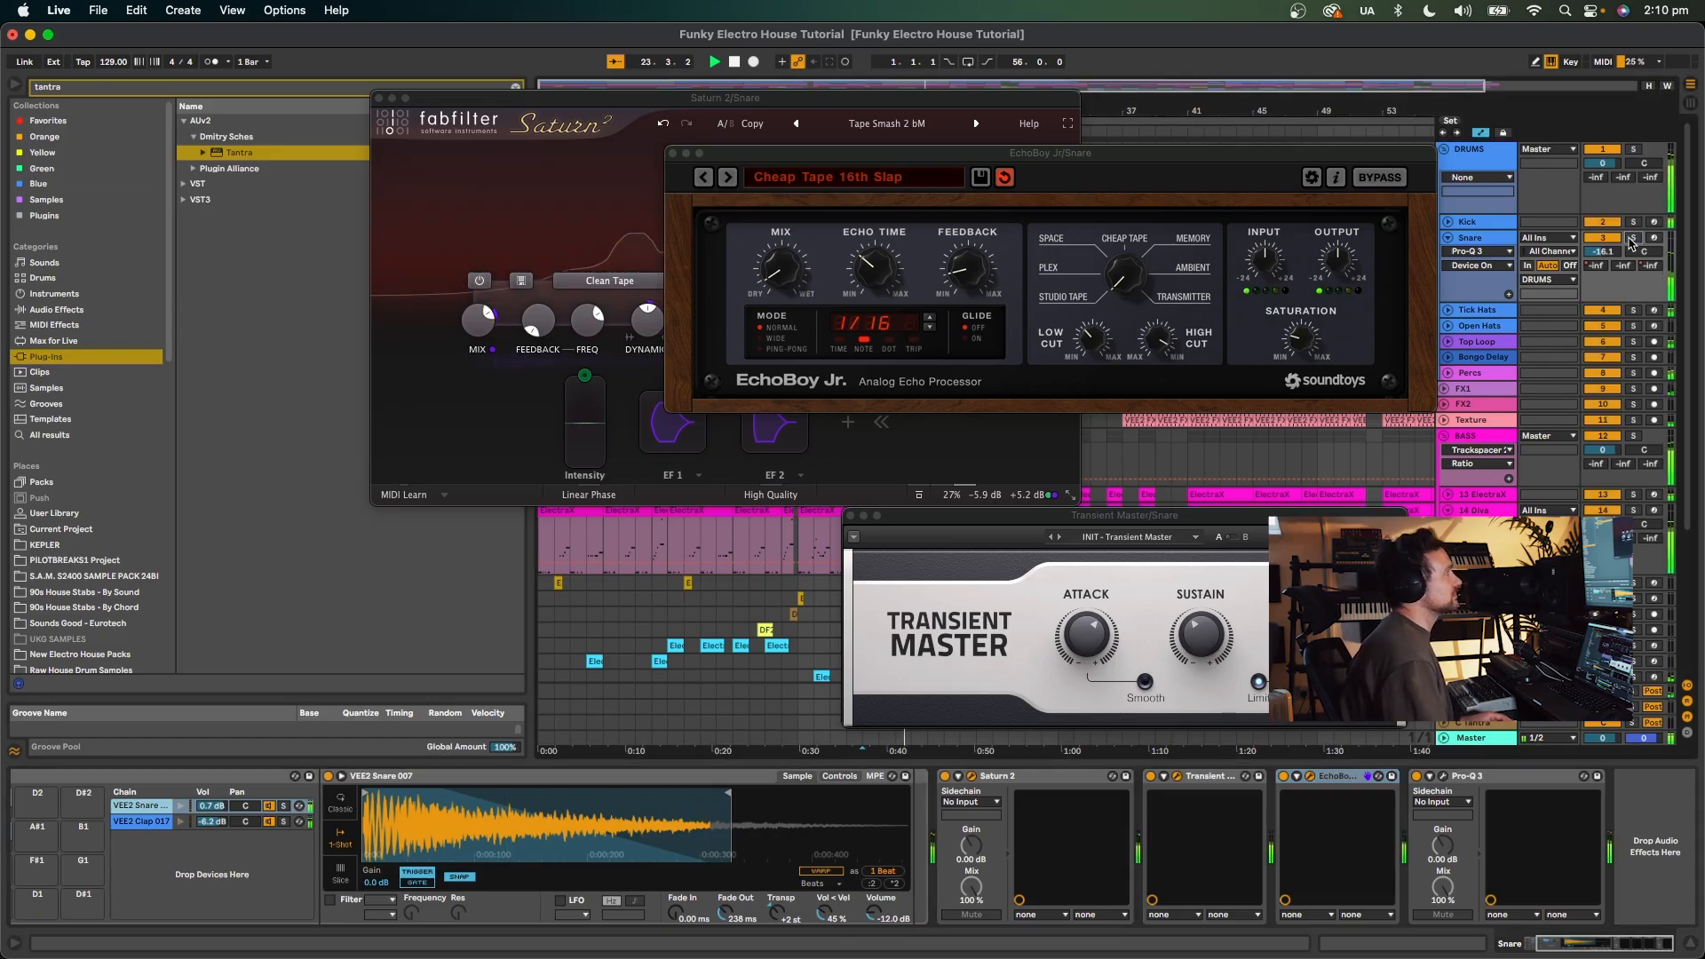
{"action": "key", "text": "space"}
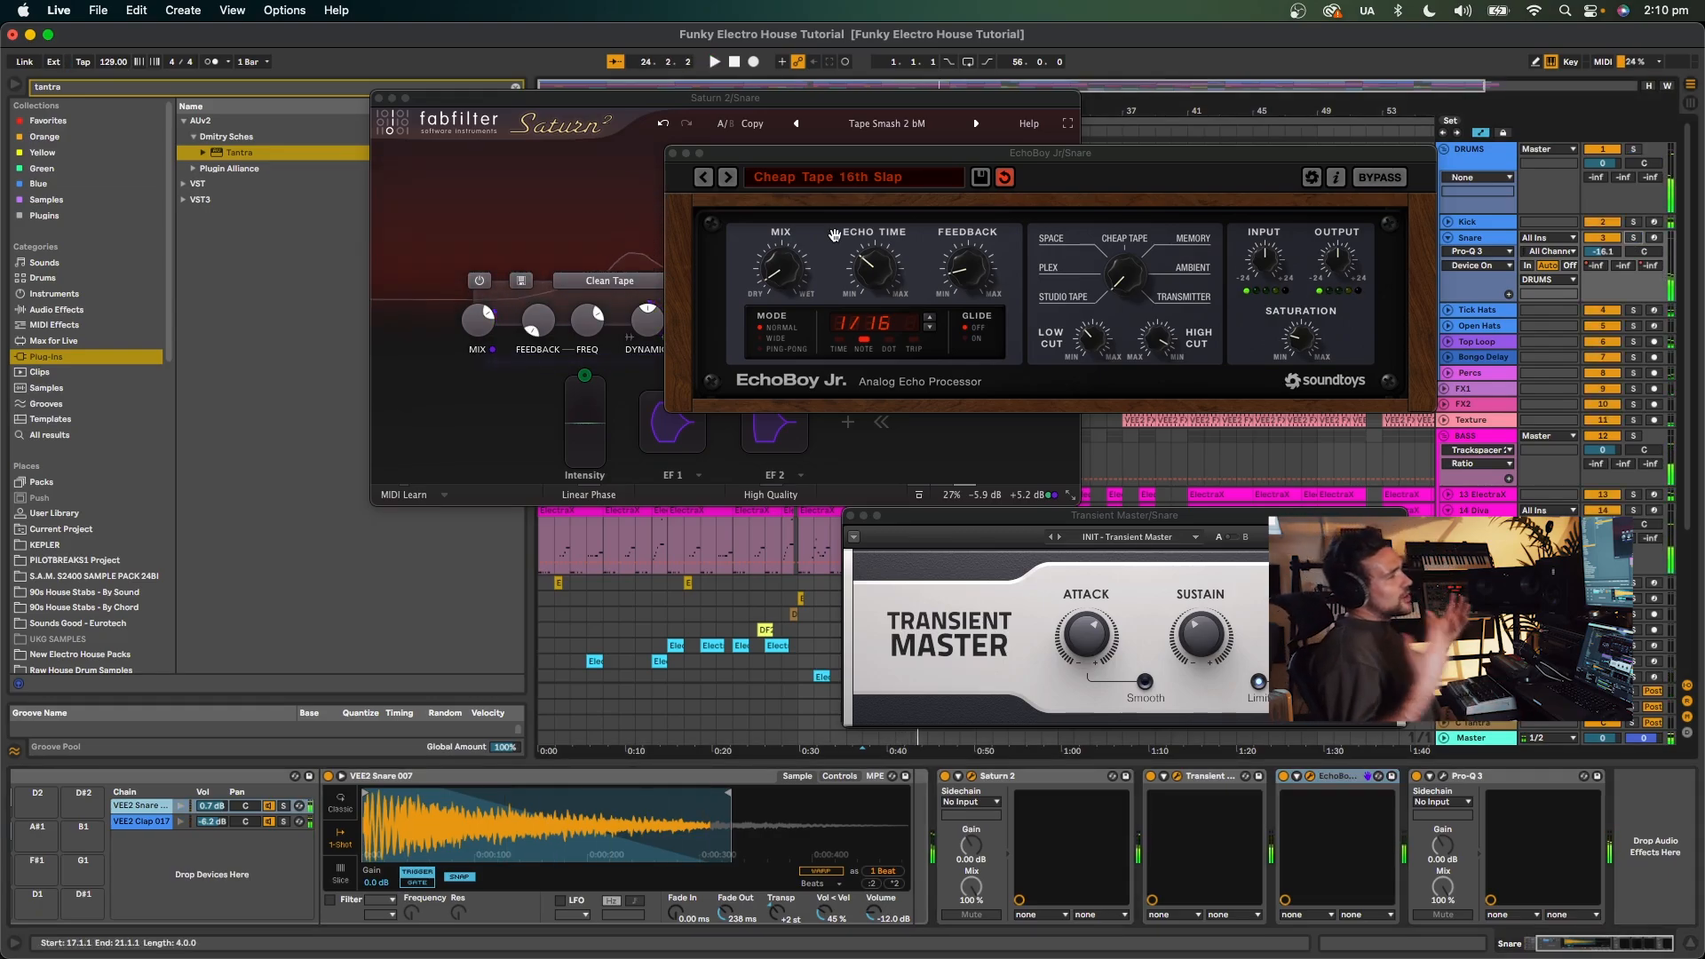
Close the EchoBoy Jr, Saturn 2 and Transient Master windows.
{"action": "left_click", "coordinate": [673, 154]}
{"action": "left_click", "coordinate": [378, 98]}
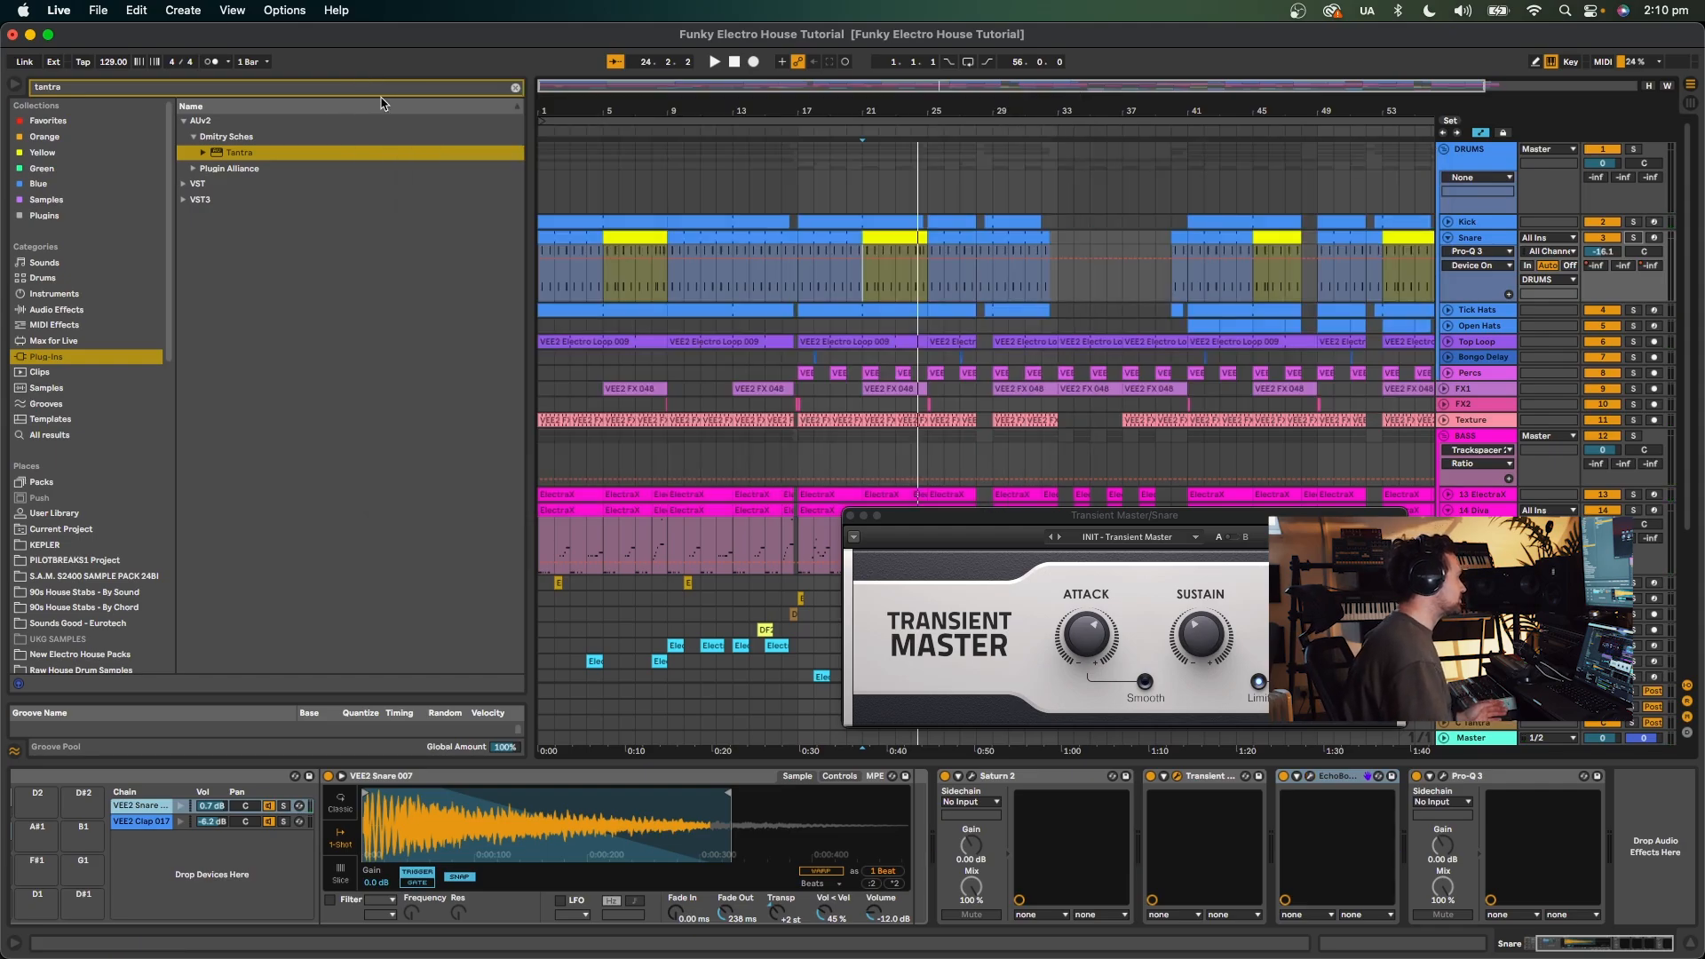
{"action": "left_click", "coordinate": [850, 515]}
Inspect the VEE2 Clap 017 and VEE2 Snare 007 chains in the snare rack and hide the device view.
{"action": "scroll", "coordinate": [219, 819], "scroll_direction": "left", "scroll_amount": 2}
{"action": "left_click", "coordinate": [245, 822]}
{"action": "left_click", "coordinate": [245, 806]}
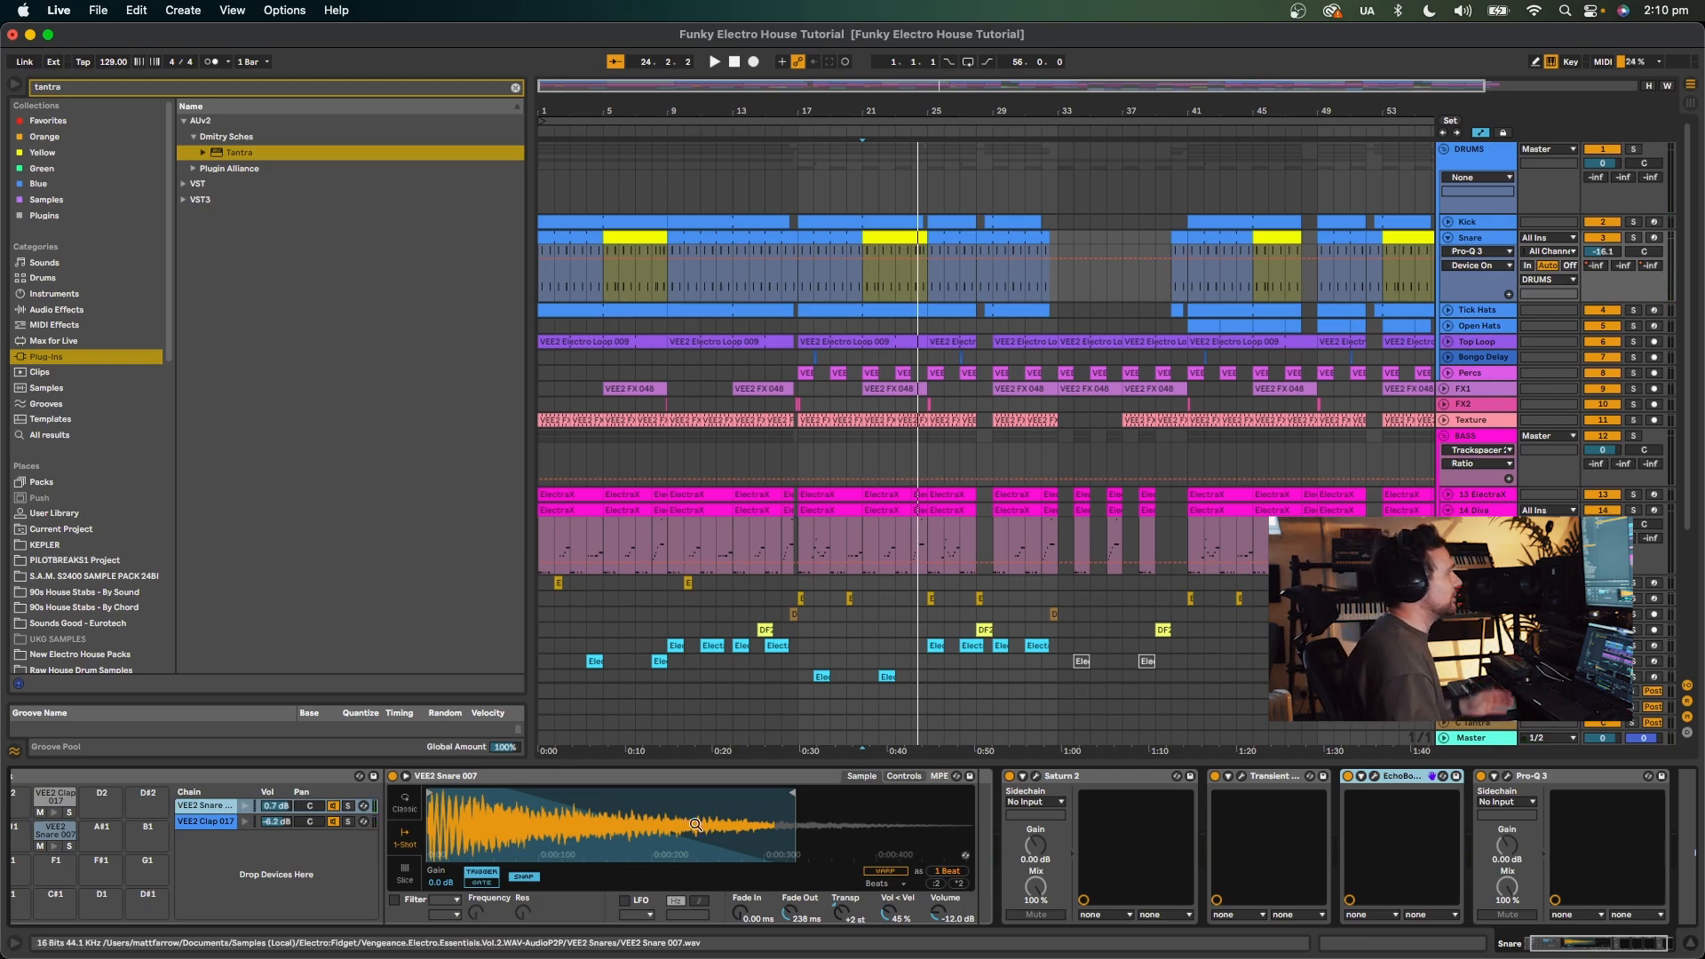
{"action": "double_click", "coordinate": [800, 762]}
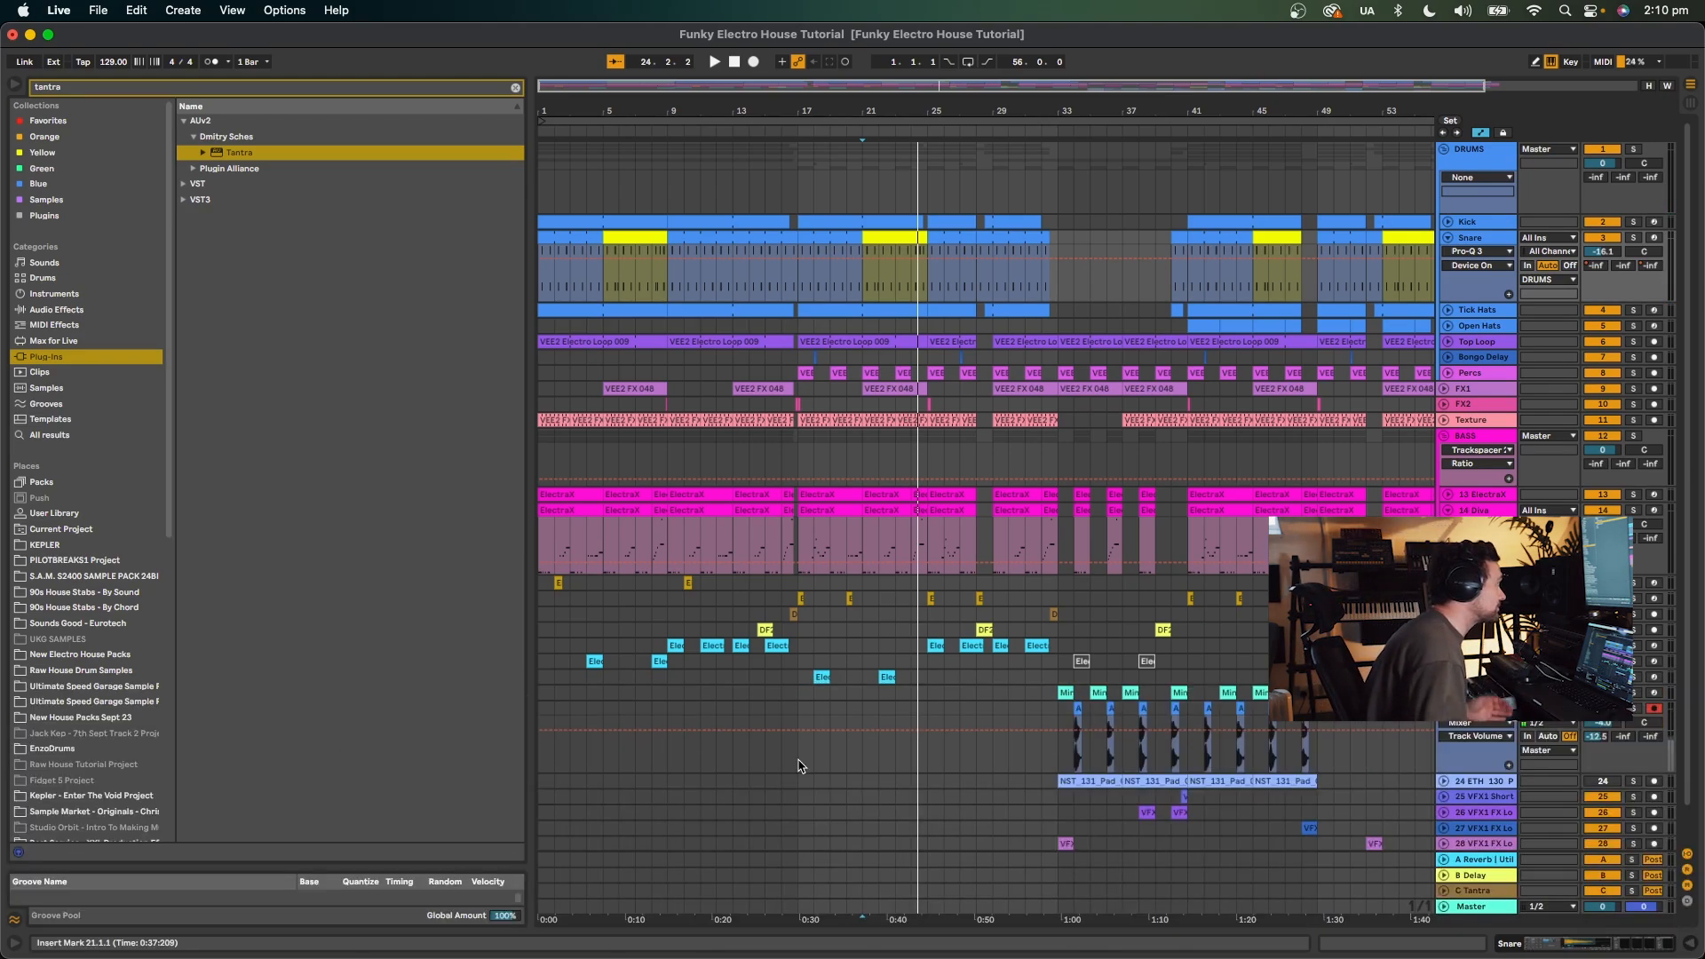
Solo the Tick Hats track and play it from bar 1, showing its drum rack and its first clip's notes.
{"action": "left_click_drag", "start_coordinate": [837, 117], "coordinate": [797, 117]}
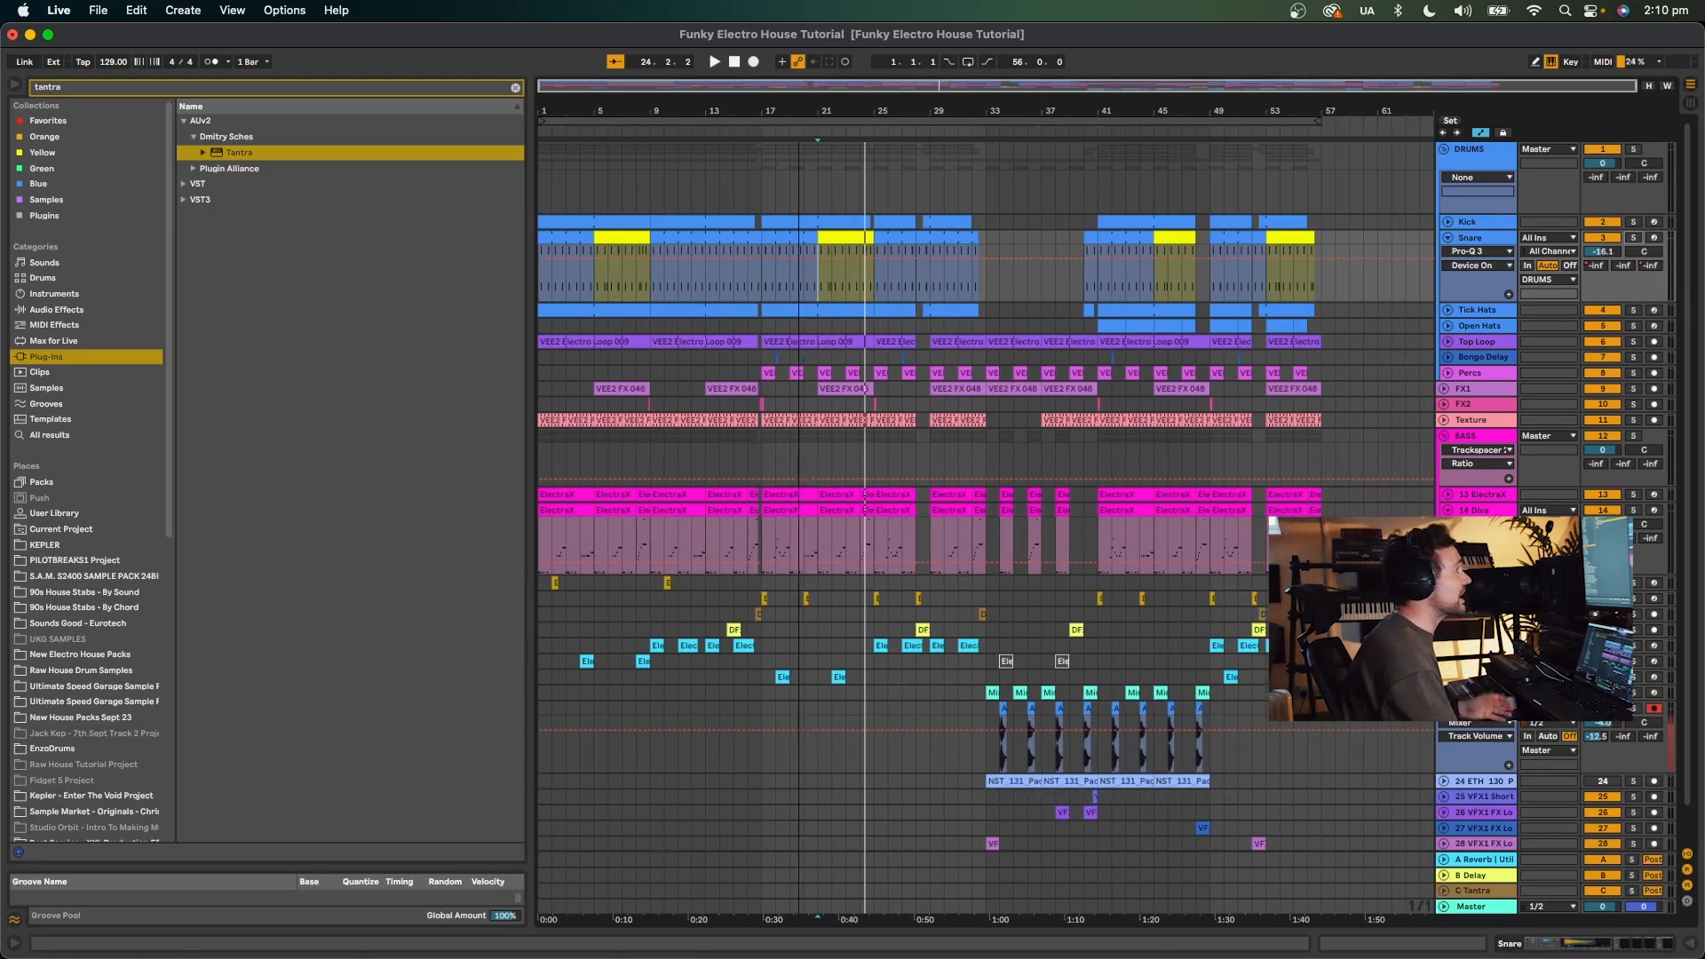
{"action": "left_click", "coordinate": [1637, 313]}
{"action": "left_click", "coordinate": [1484, 311]}
{"action": "key", "text": "space"}
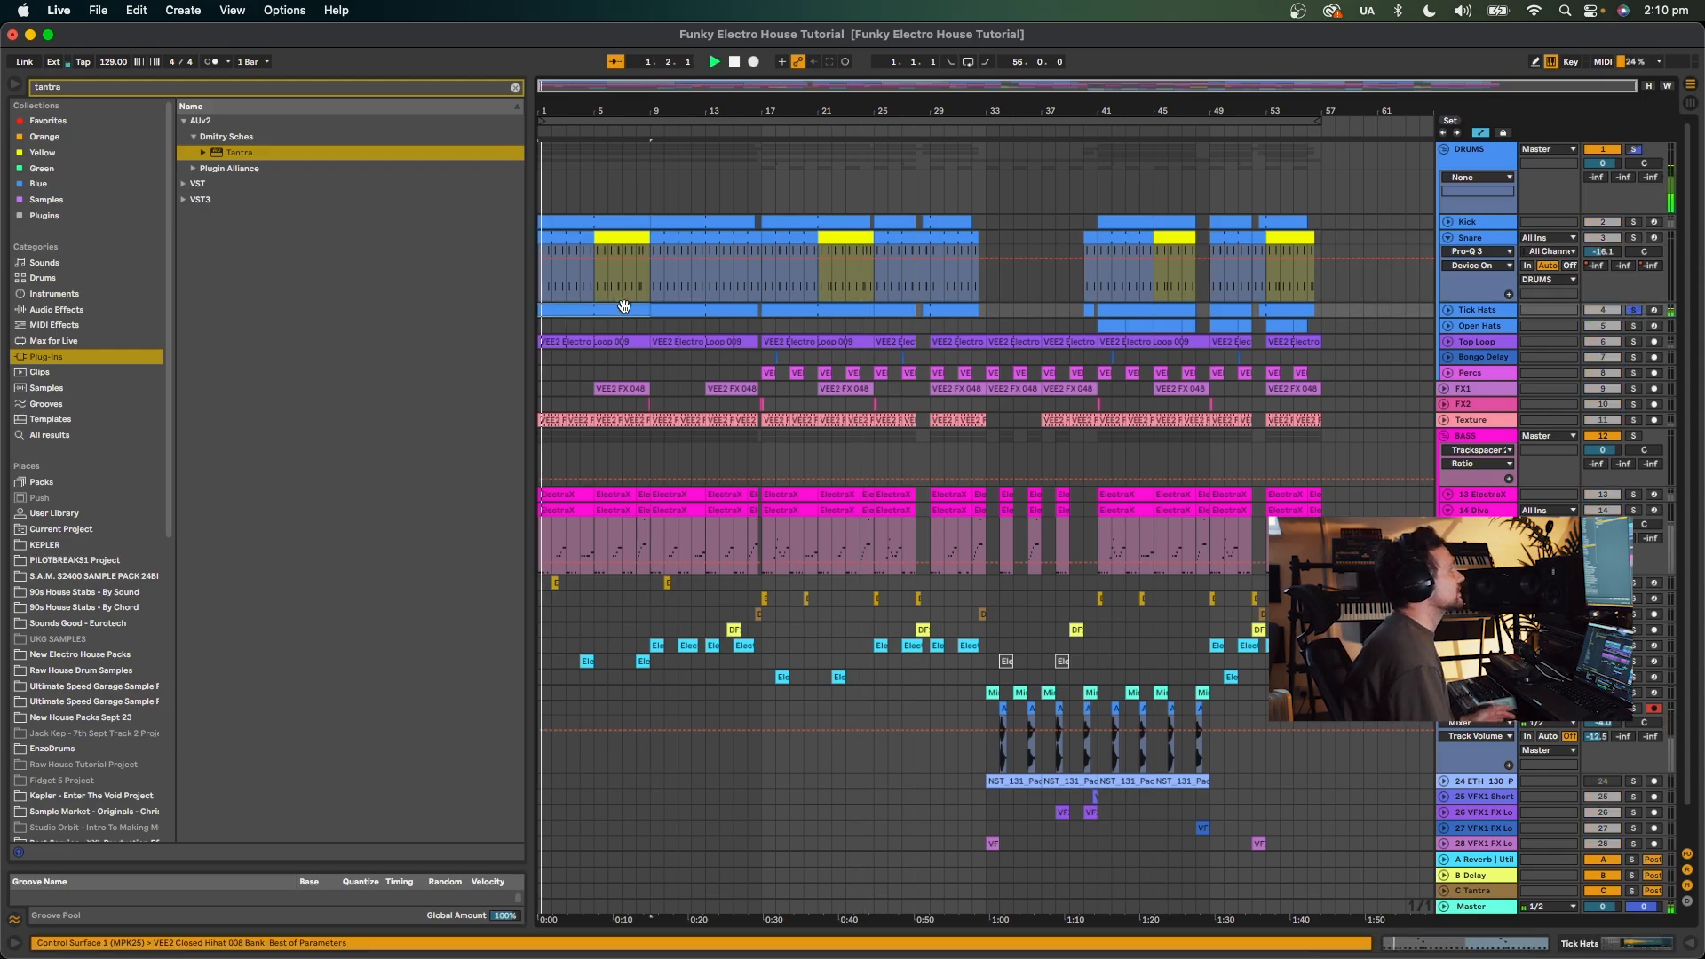
{"action": "double_click", "coordinate": [1484, 313]}
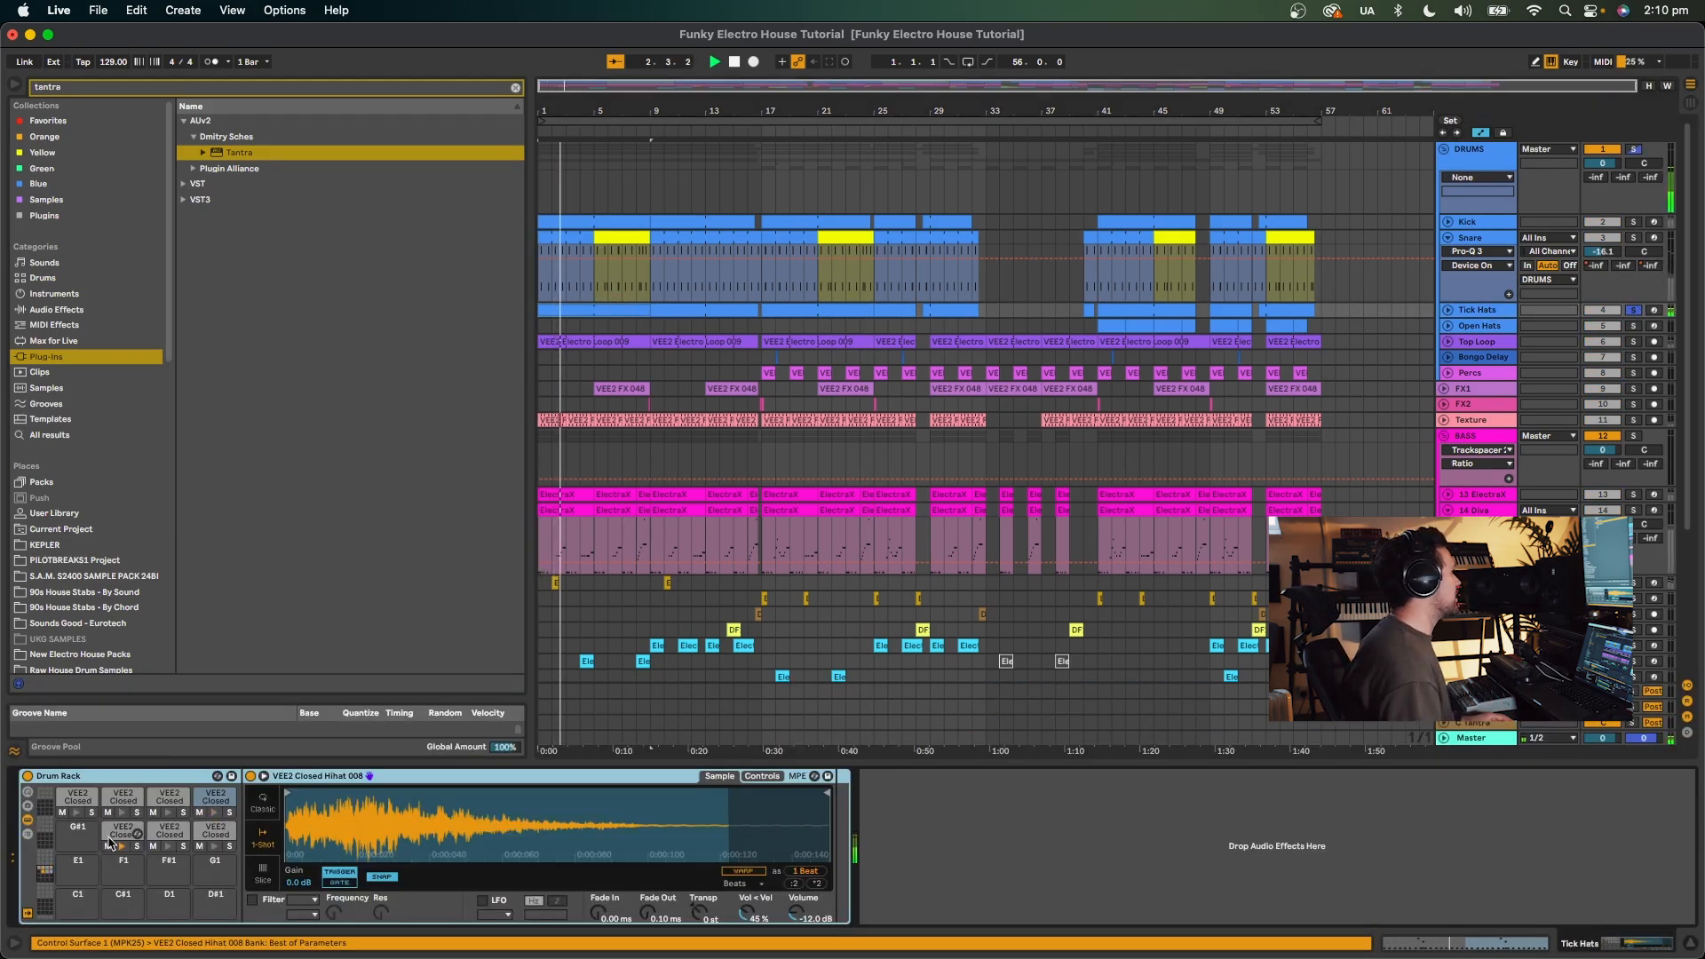
{"action": "double_click", "coordinate": [580, 312]}
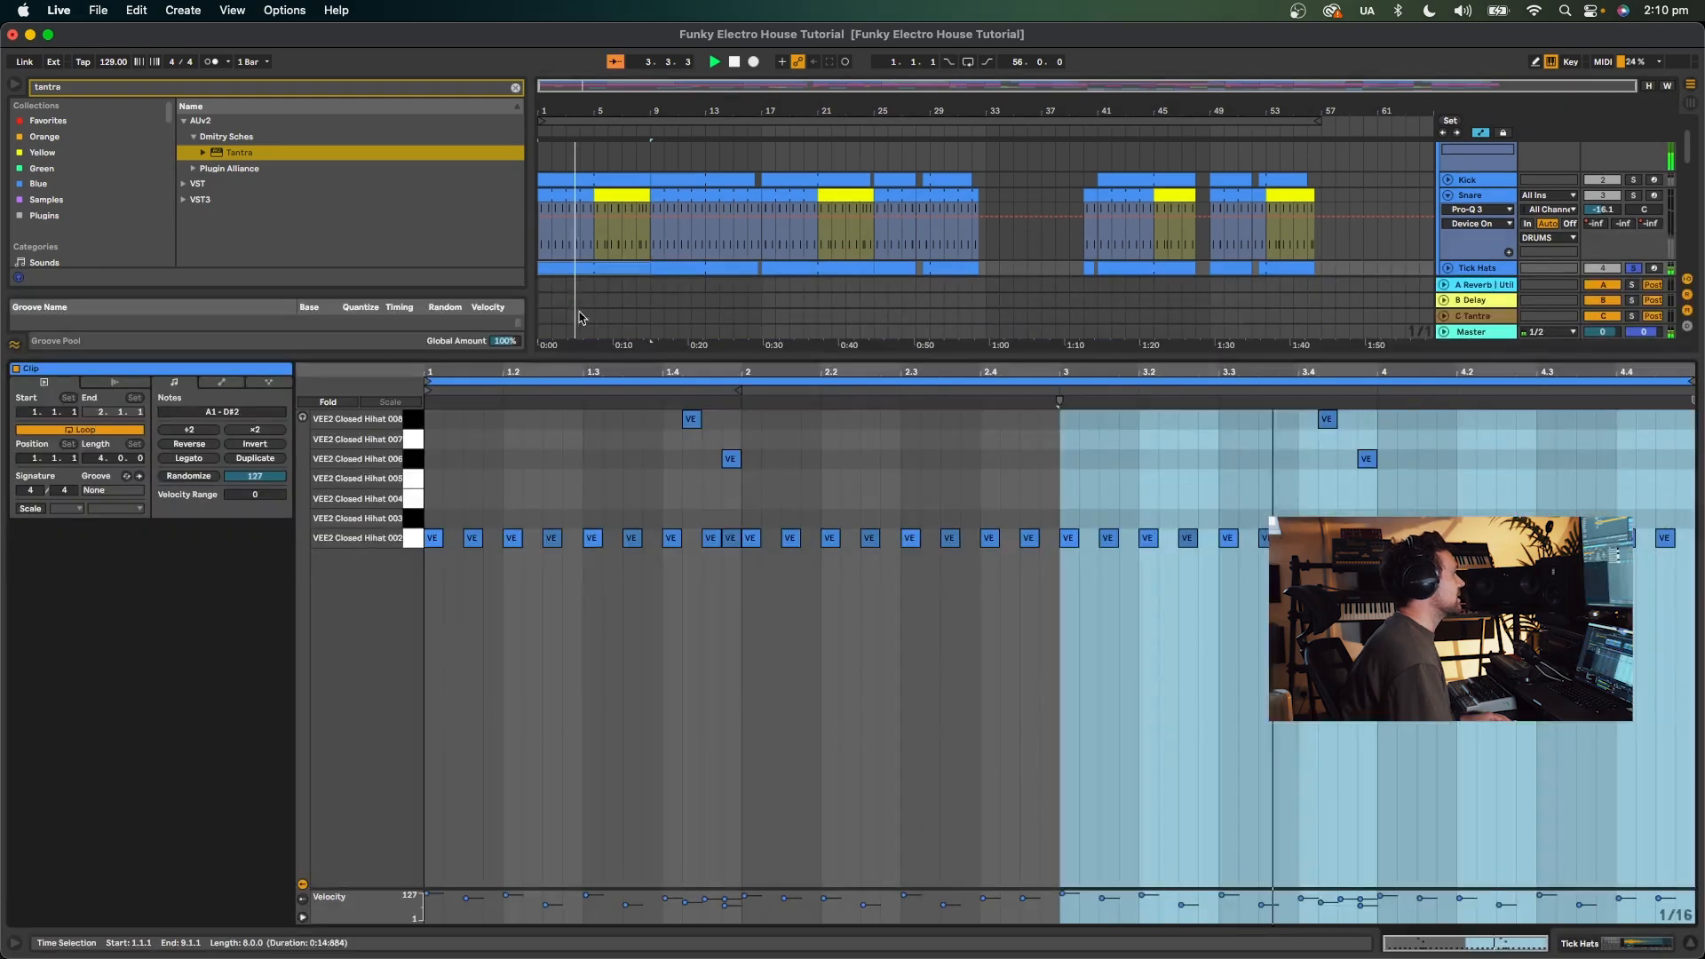
Play the soloed Tick Hats pattern, and unsolo the track to hear the hats in the full mix.
{"action": "key", "text": "space"}
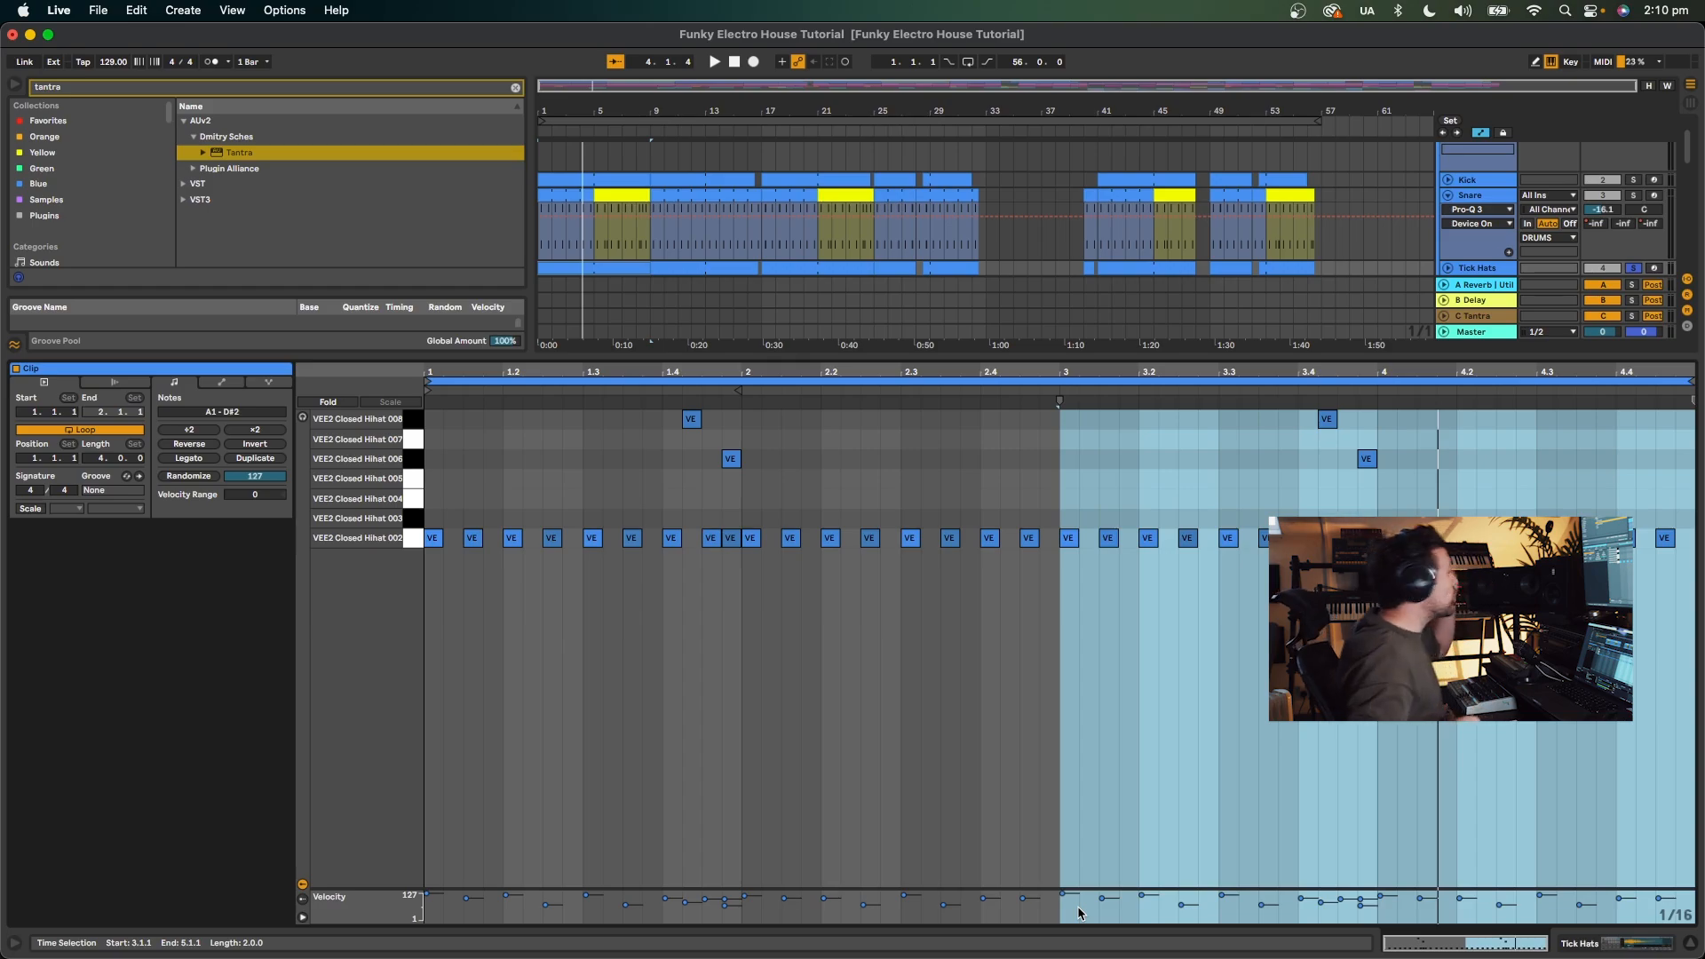
{"action": "key", "text": "space"}
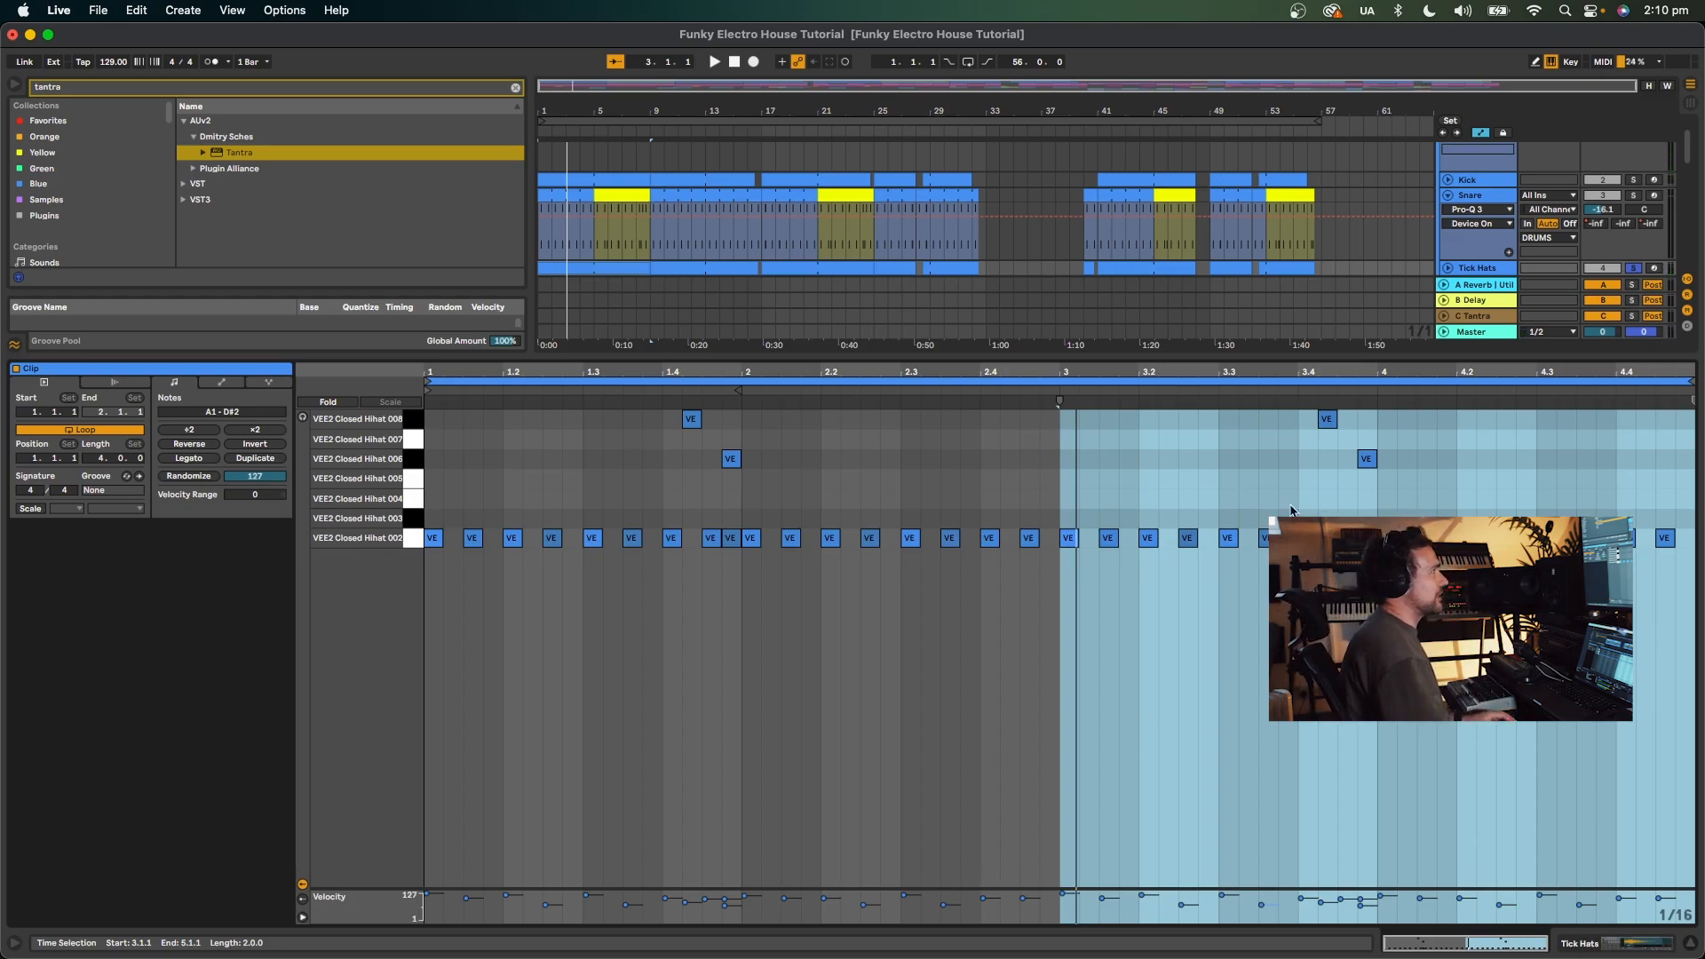
{"action": "left_click", "coordinate": [1633, 266]}
{"action": "key", "text": "space"}
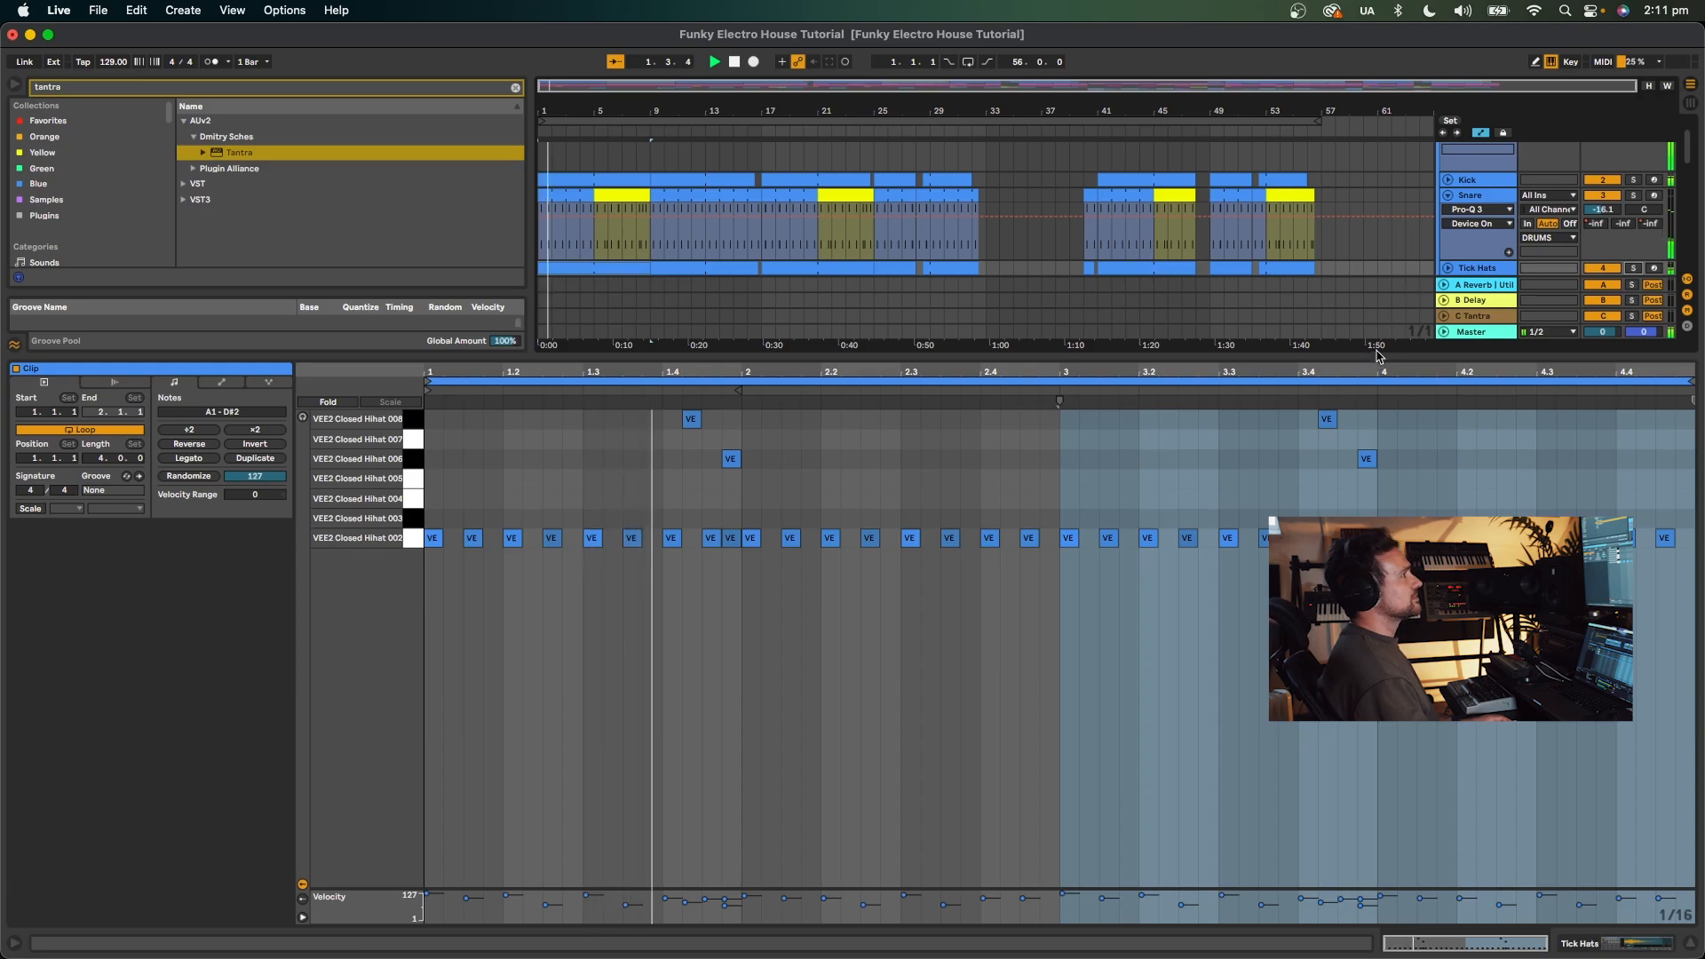
Reopen the first Tick Hats clip's notes, enlarge the arrangement area above the note editor, and replay the mix from bar 1.
{"action": "key", "text": "super+alt+l"}
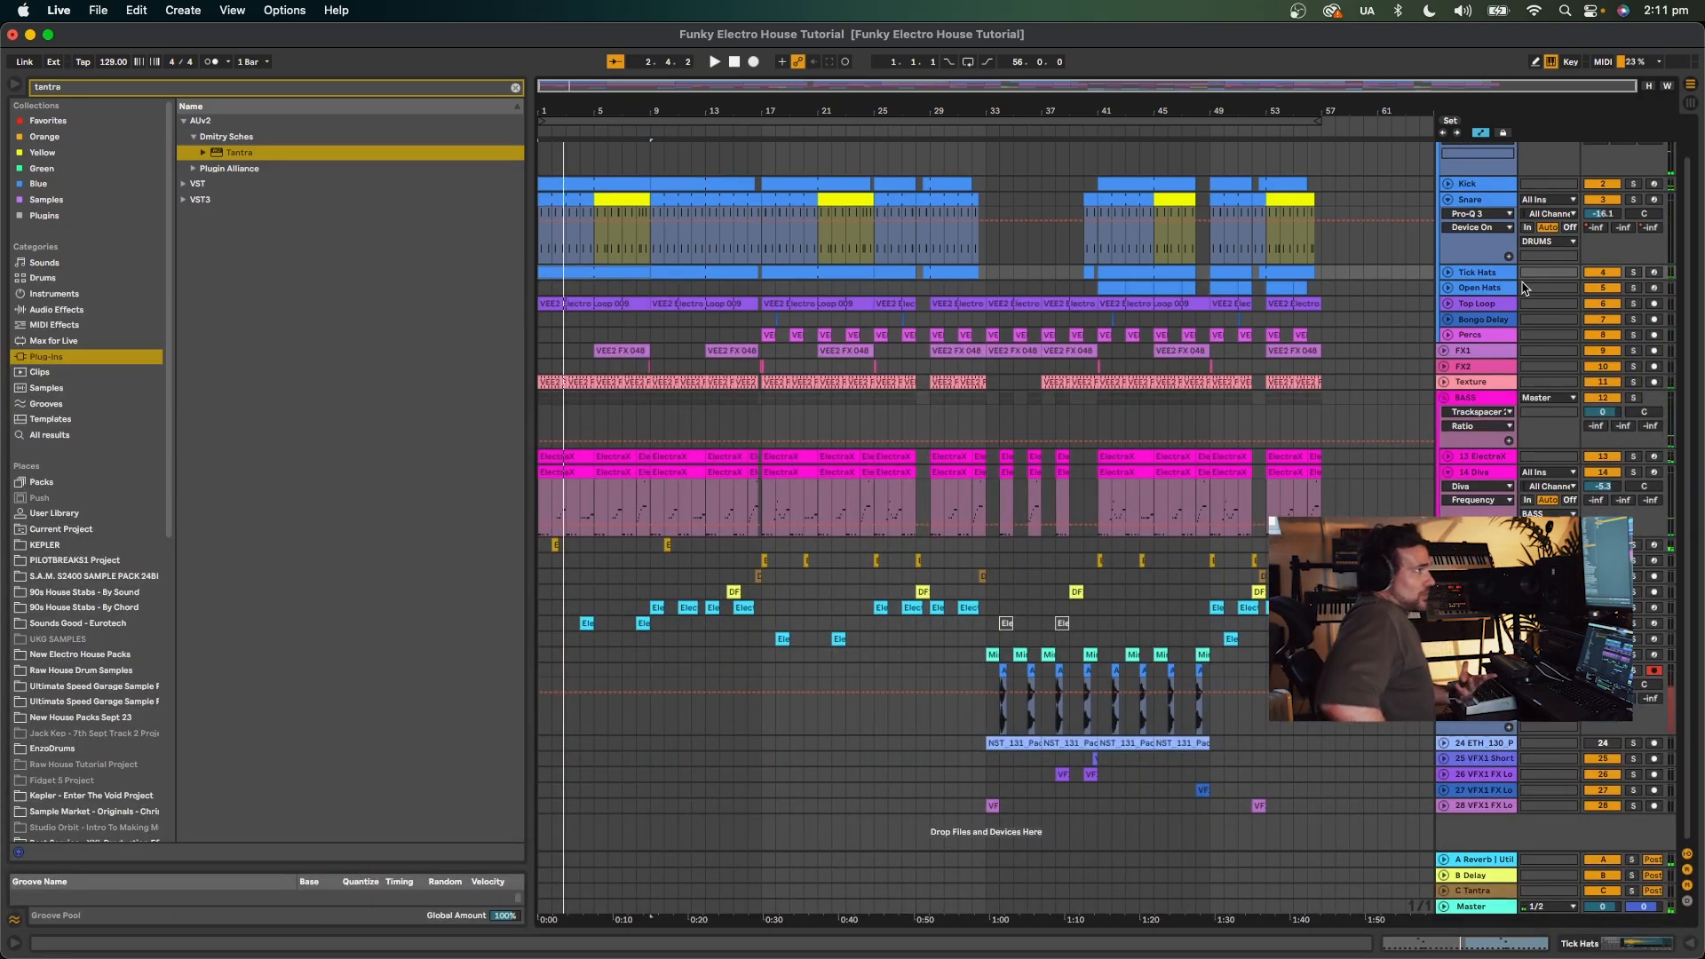
{"action": "double_click", "coordinate": [576, 271]}
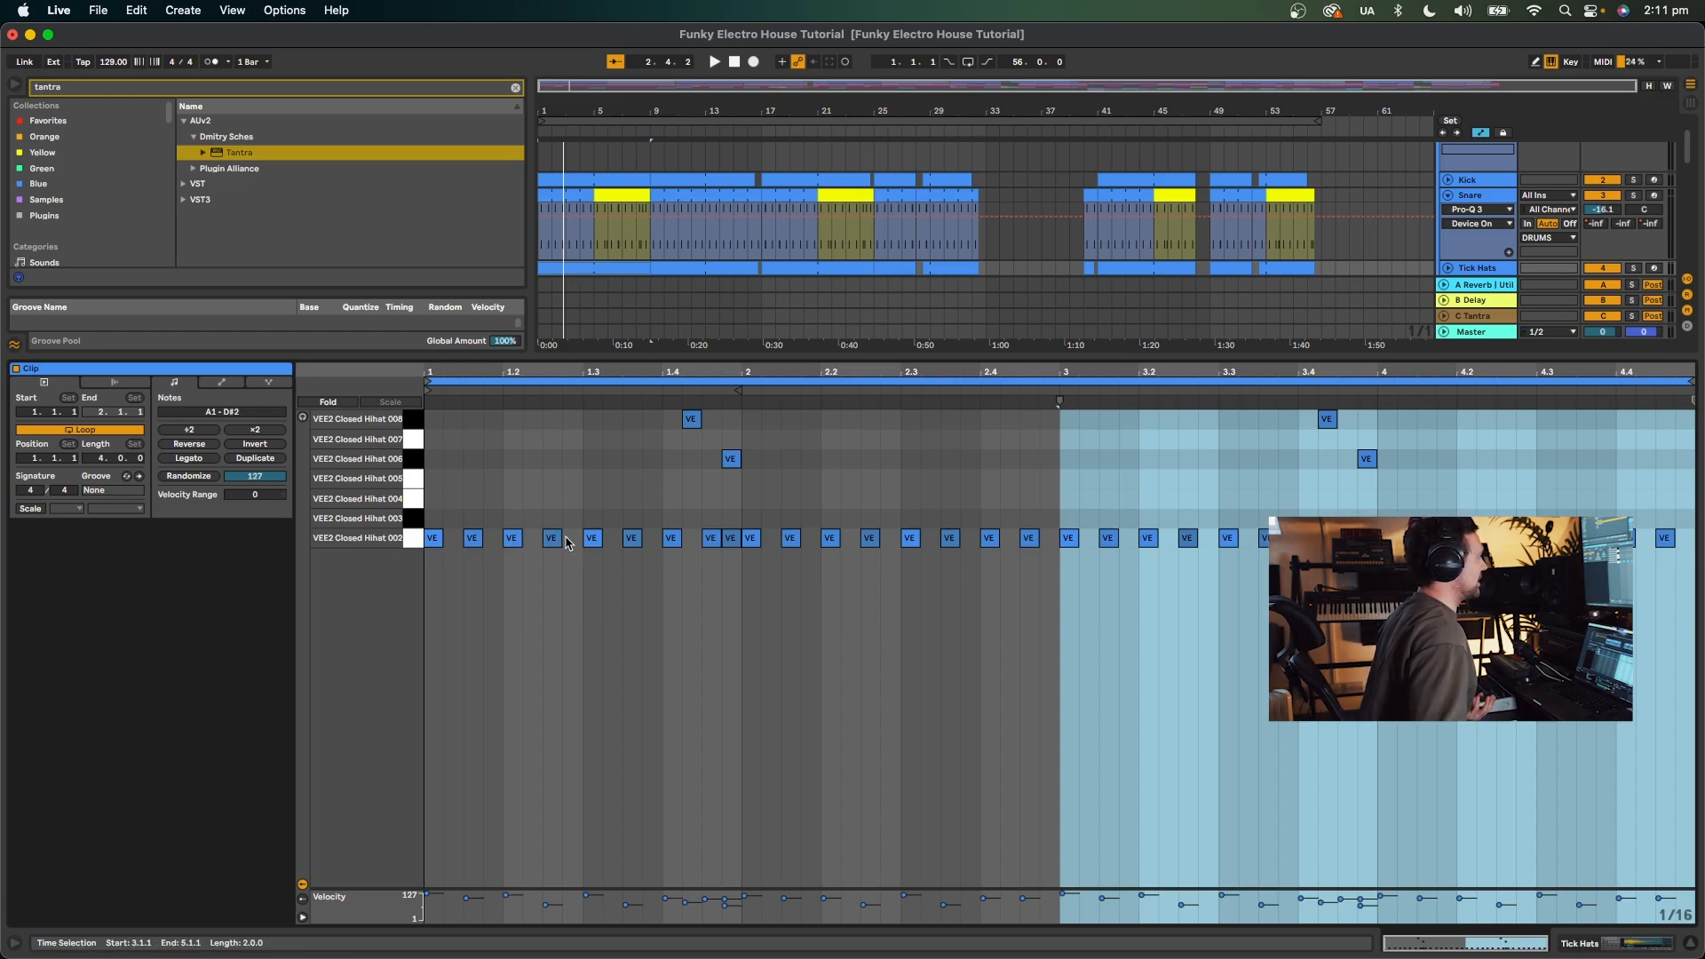
{"action": "key", "text": "space"}
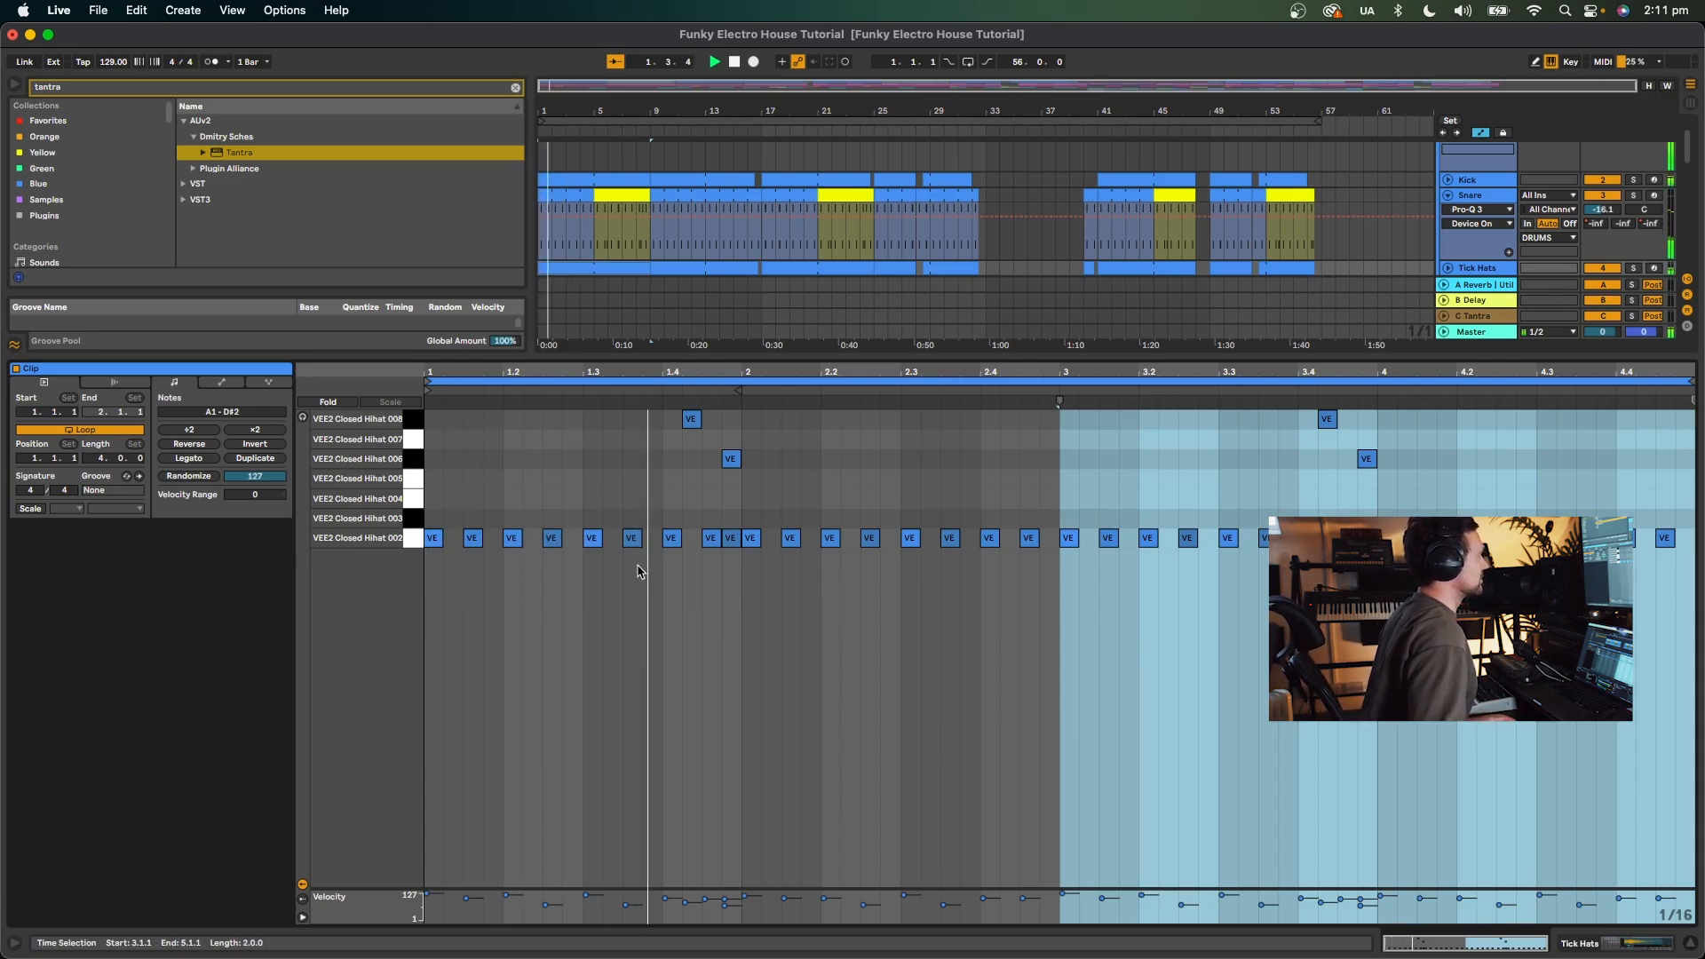
{"action": "left_click_drag", "start_coordinate": [1413, 356], "coordinate": [1413, 442]}
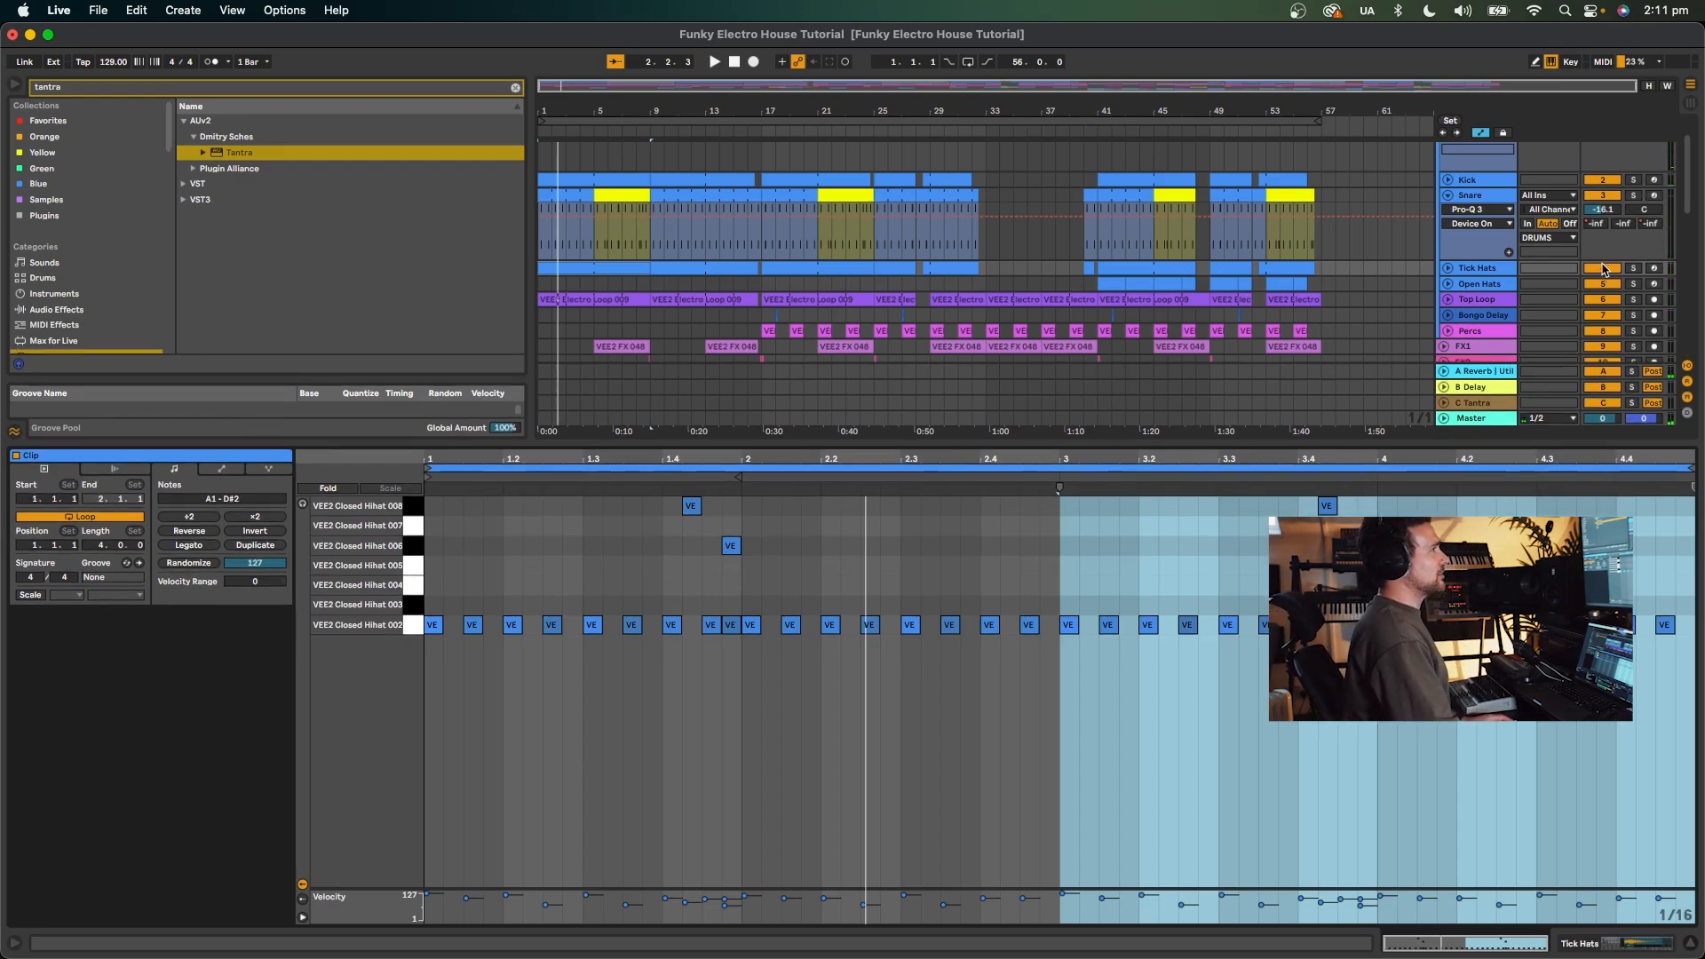
{"action": "key", "text": "space"}
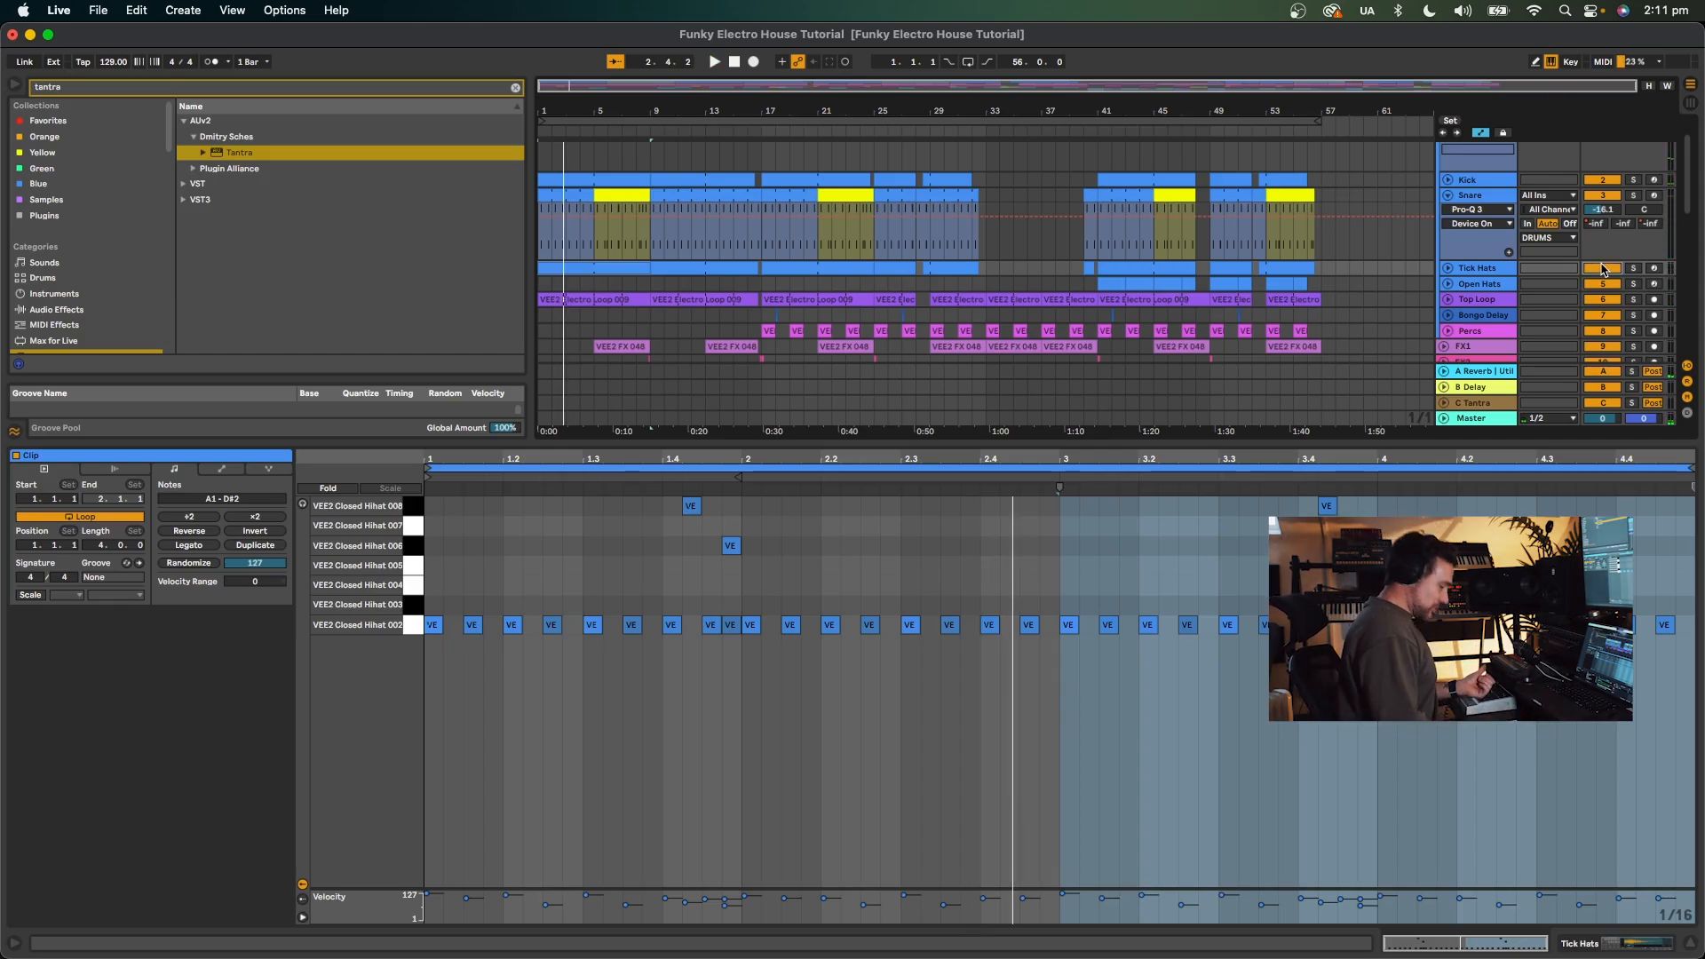
{"action": "key", "text": "space"}
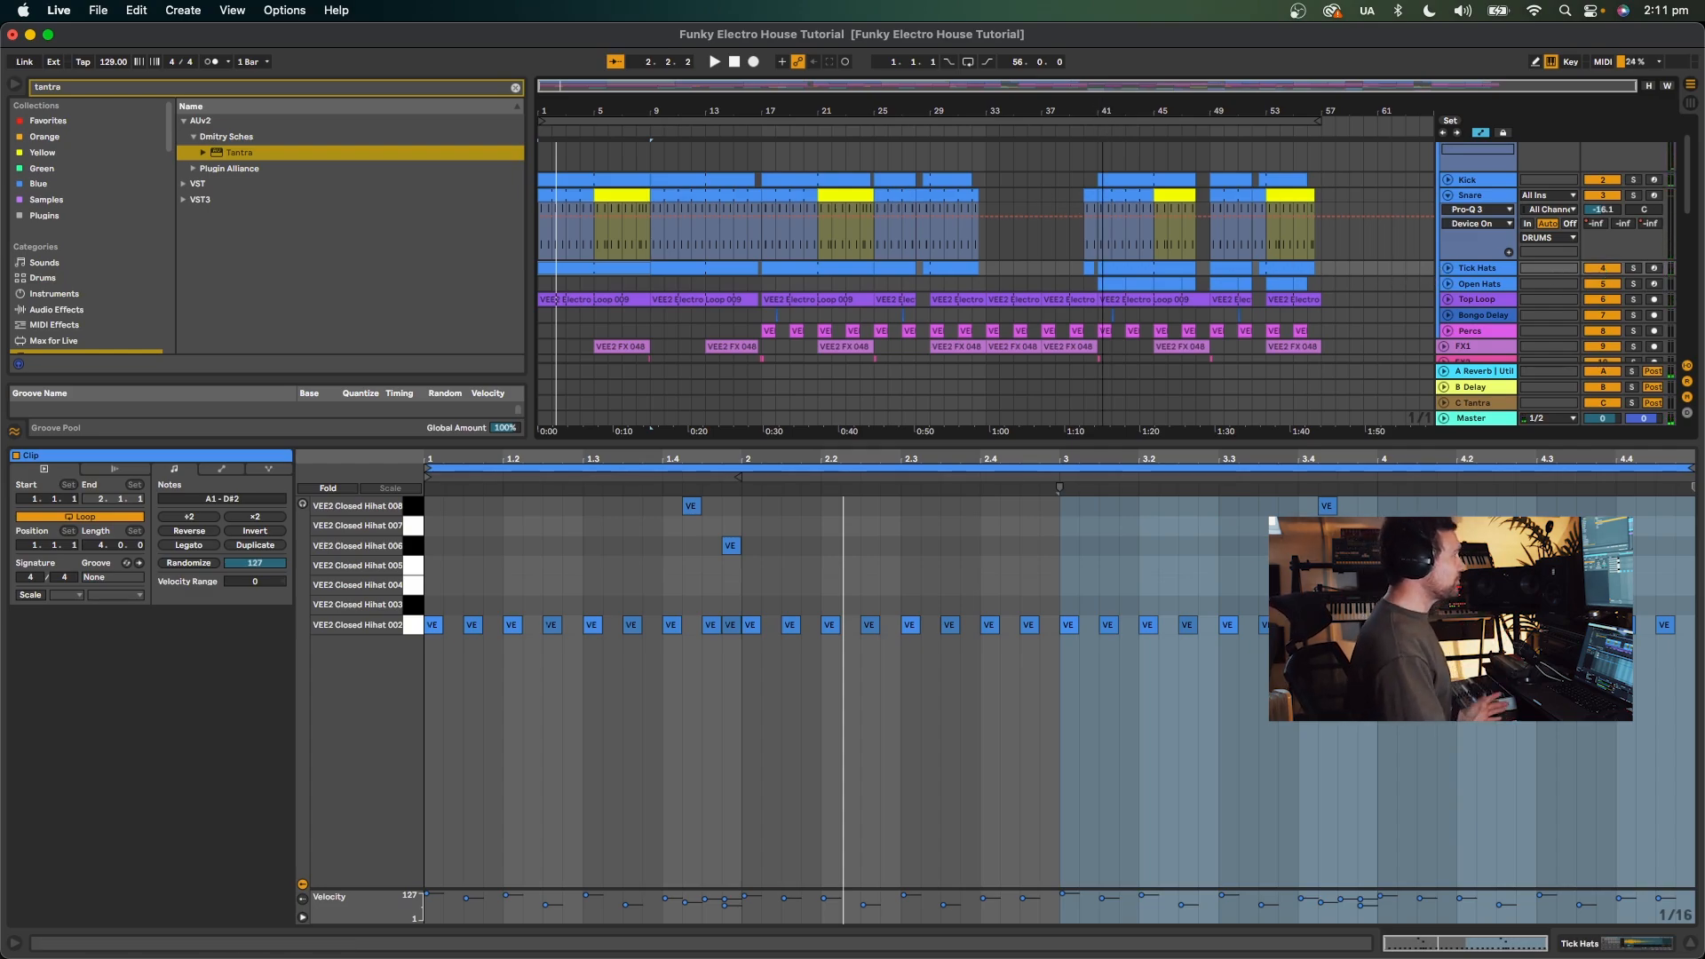
Inspect the Open Hats drum rack, play the track soloed from bar 41, and unsolo it to hear it in the mix.
{"action": "left_click", "coordinate": [1493, 285]}
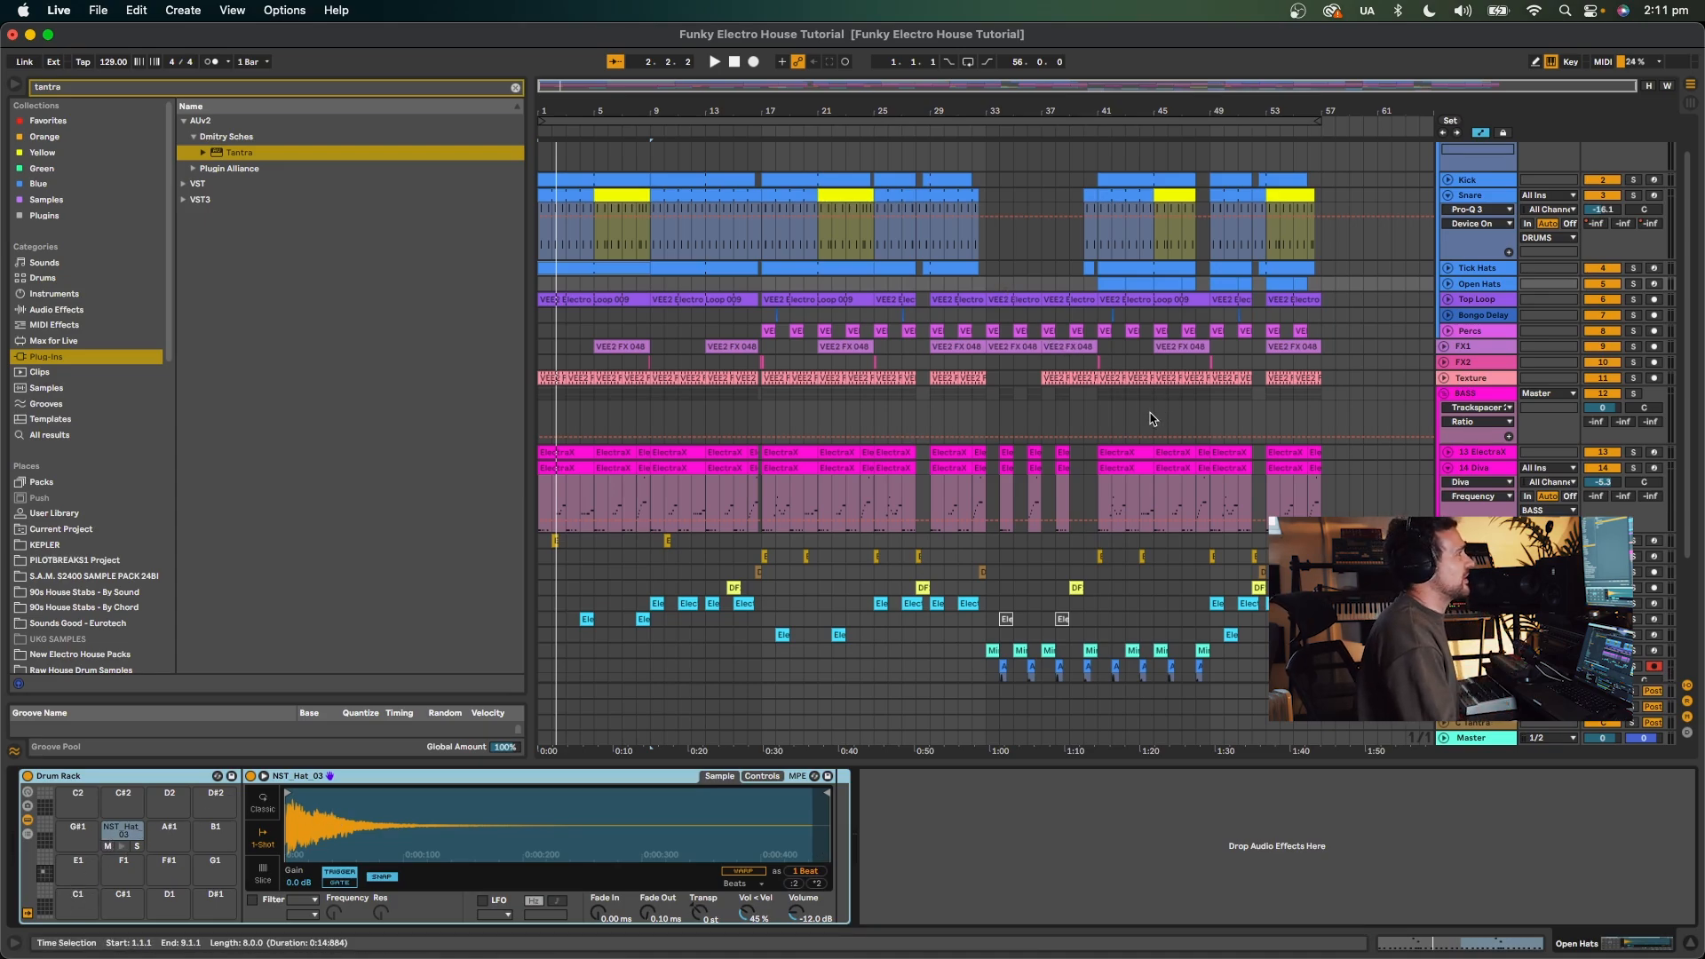
{"action": "left_click_drag", "start_coordinate": [1098, 110], "coordinate": [1123, 172]}
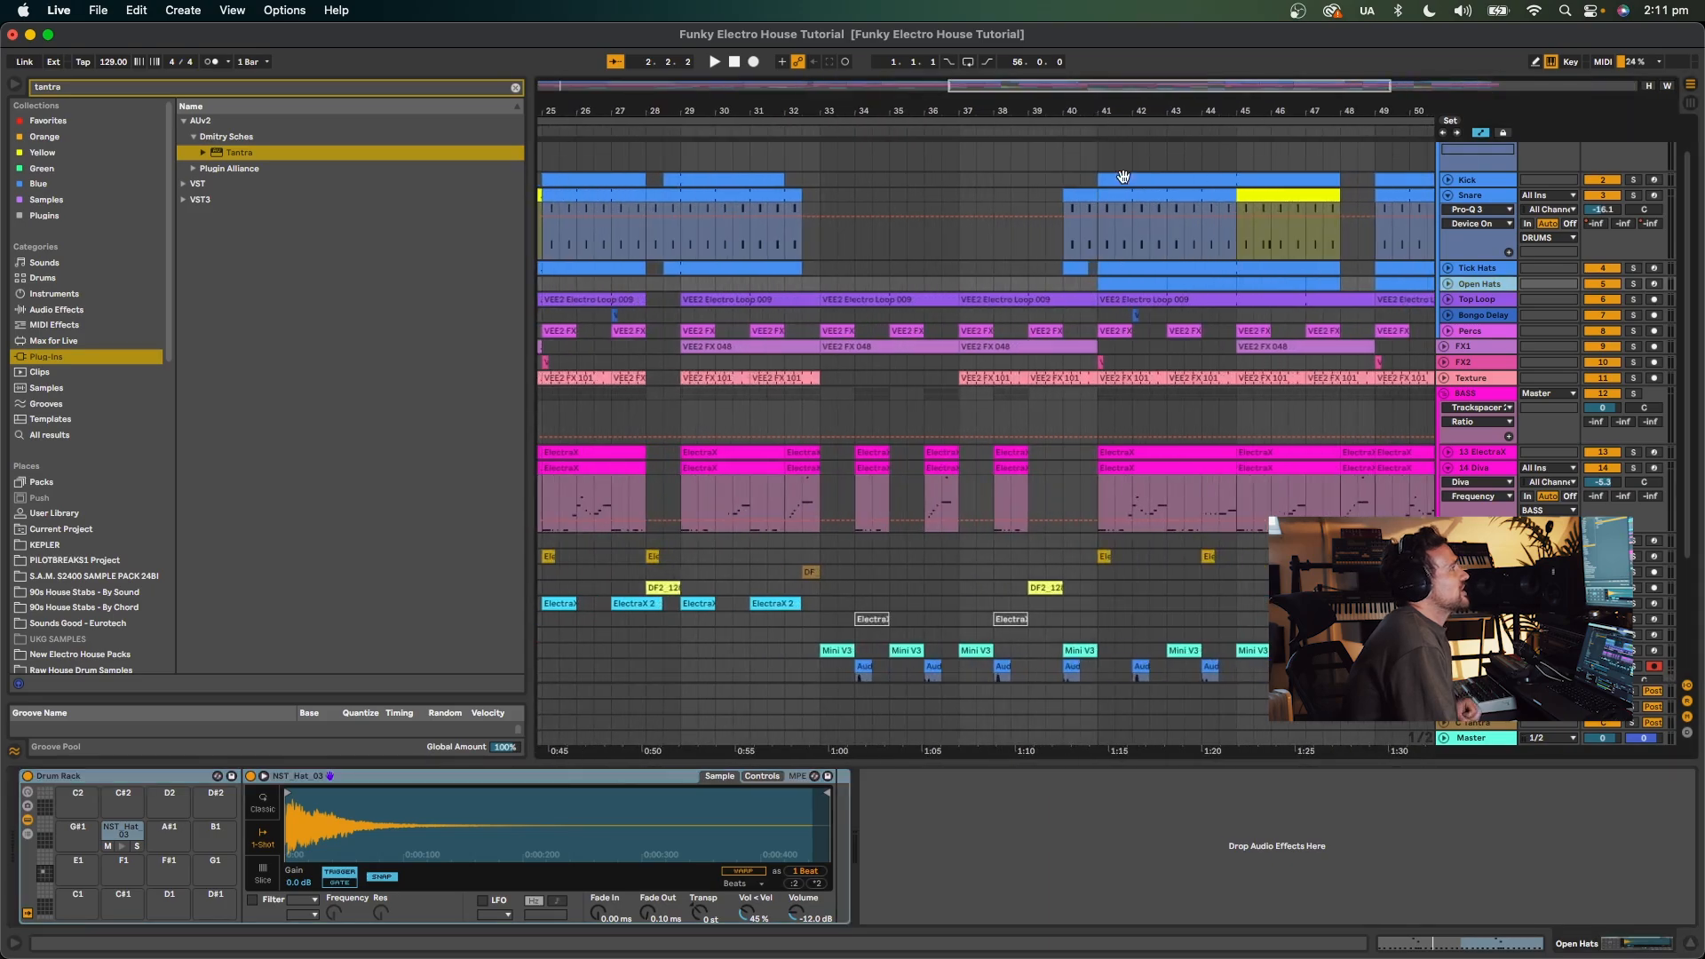
{"action": "left_click", "coordinate": [1632, 284]}
{"action": "key", "text": "space"}
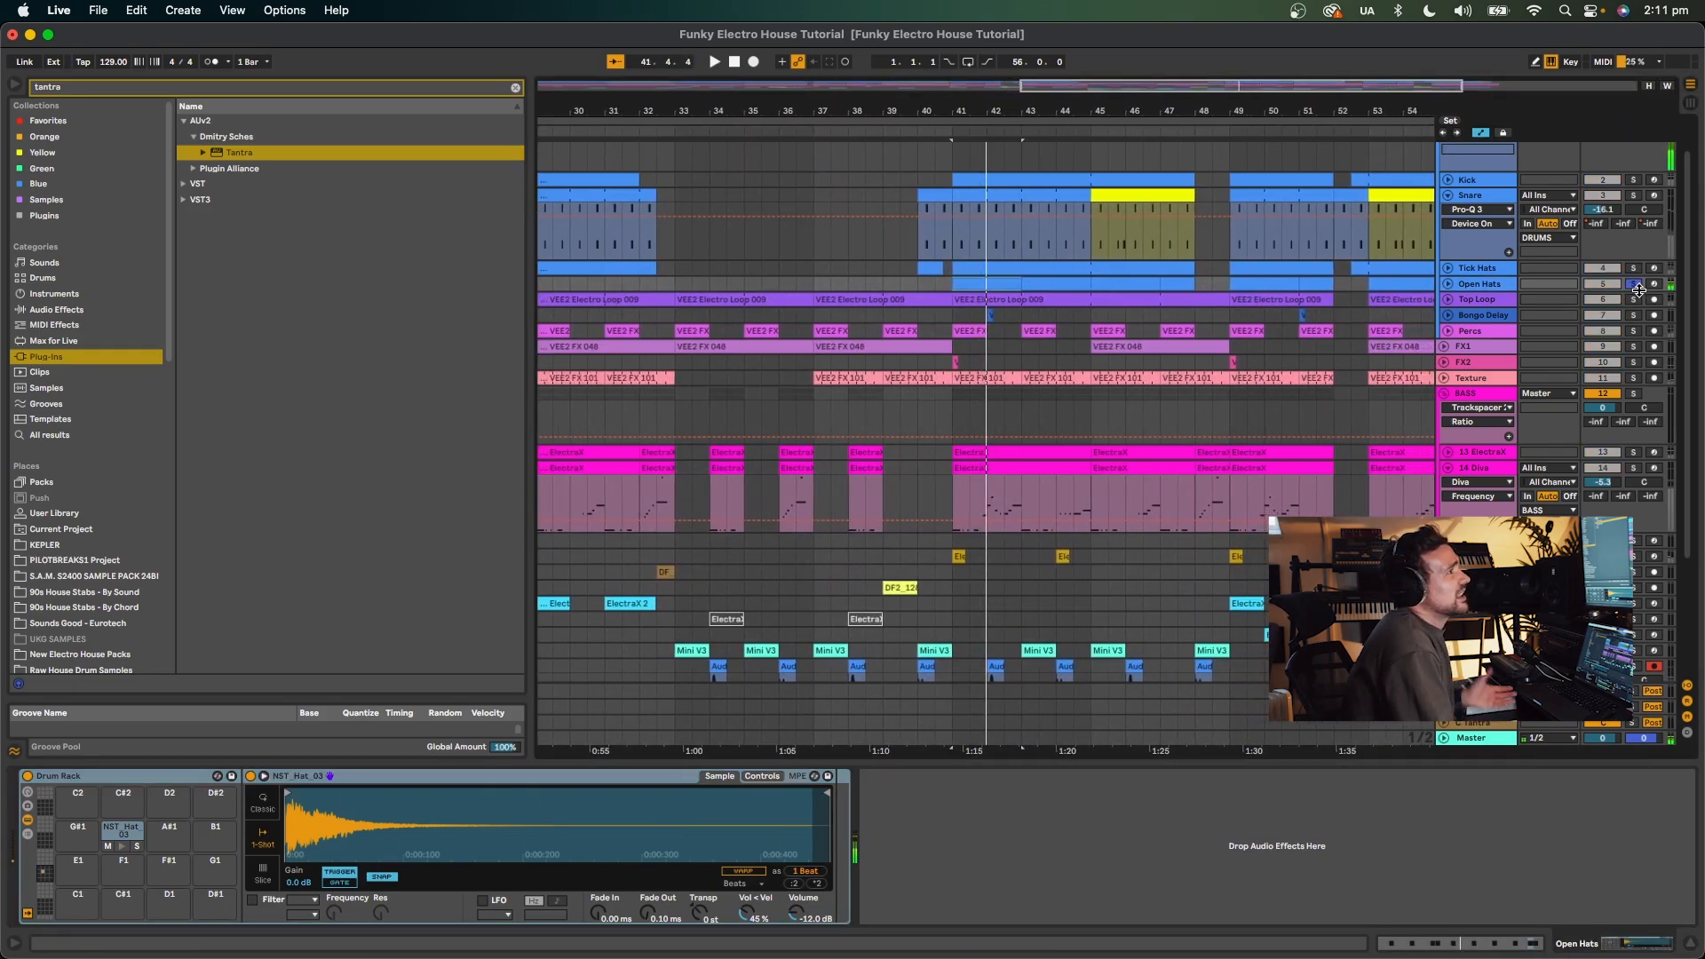
{"action": "left_click", "coordinate": [902, 127]}
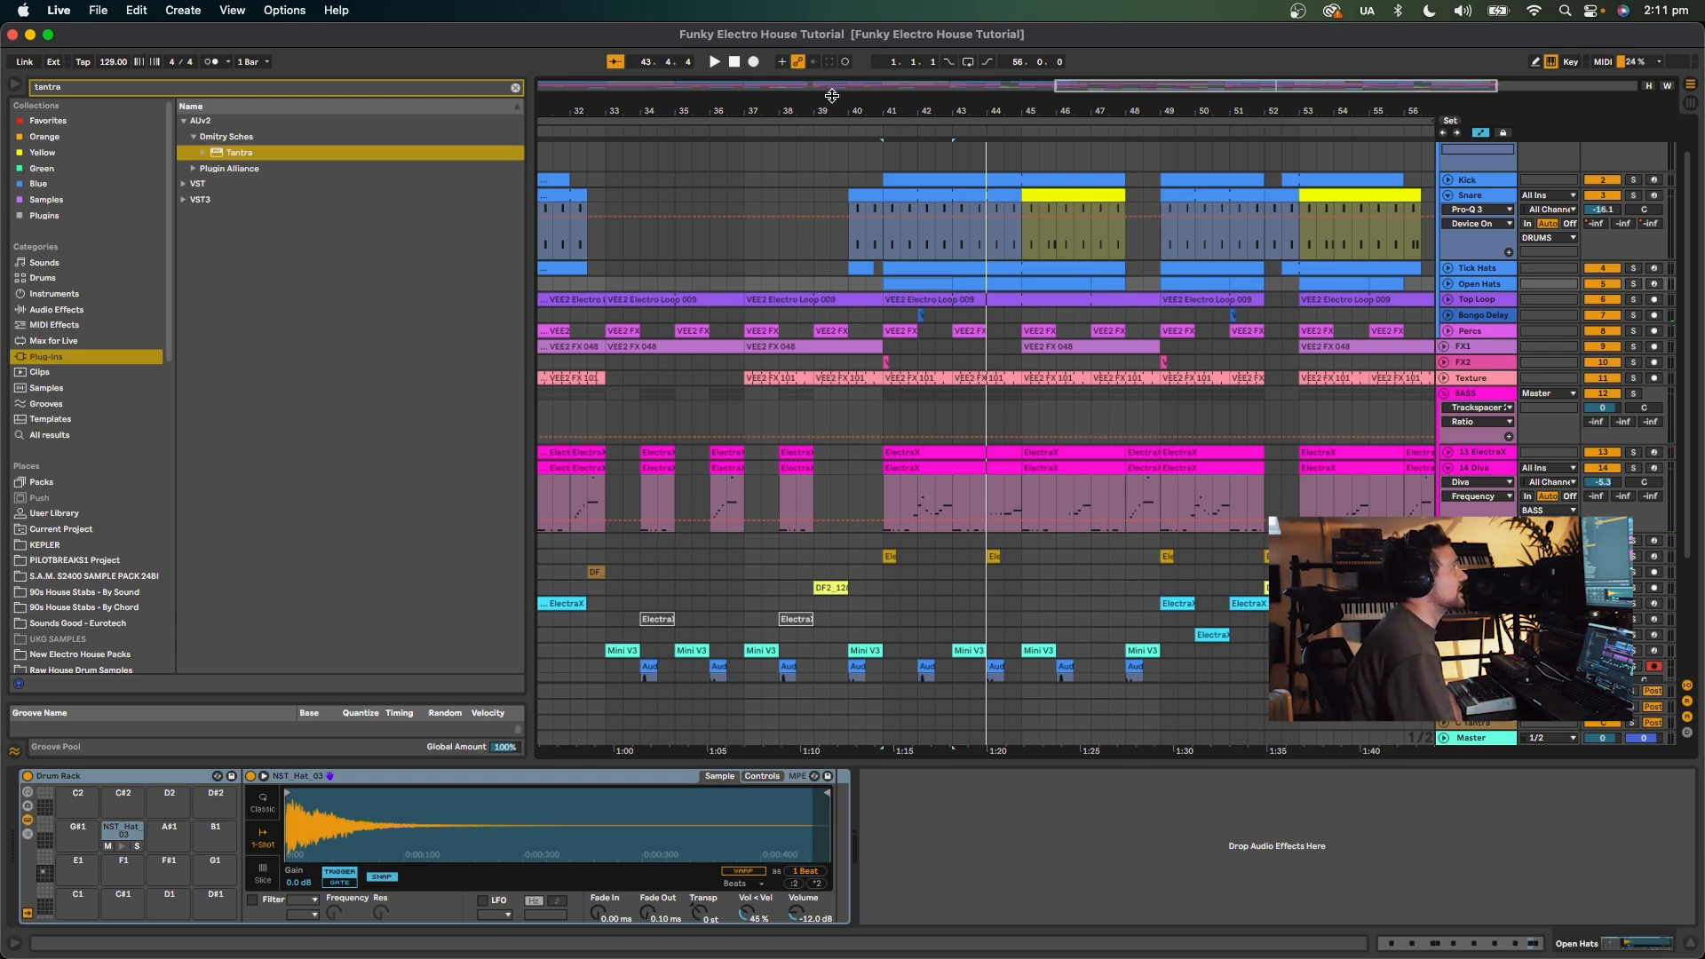
{"action": "left_click_drag", "start_coordinate": [833, 100], "coordinate": [832, 36]}
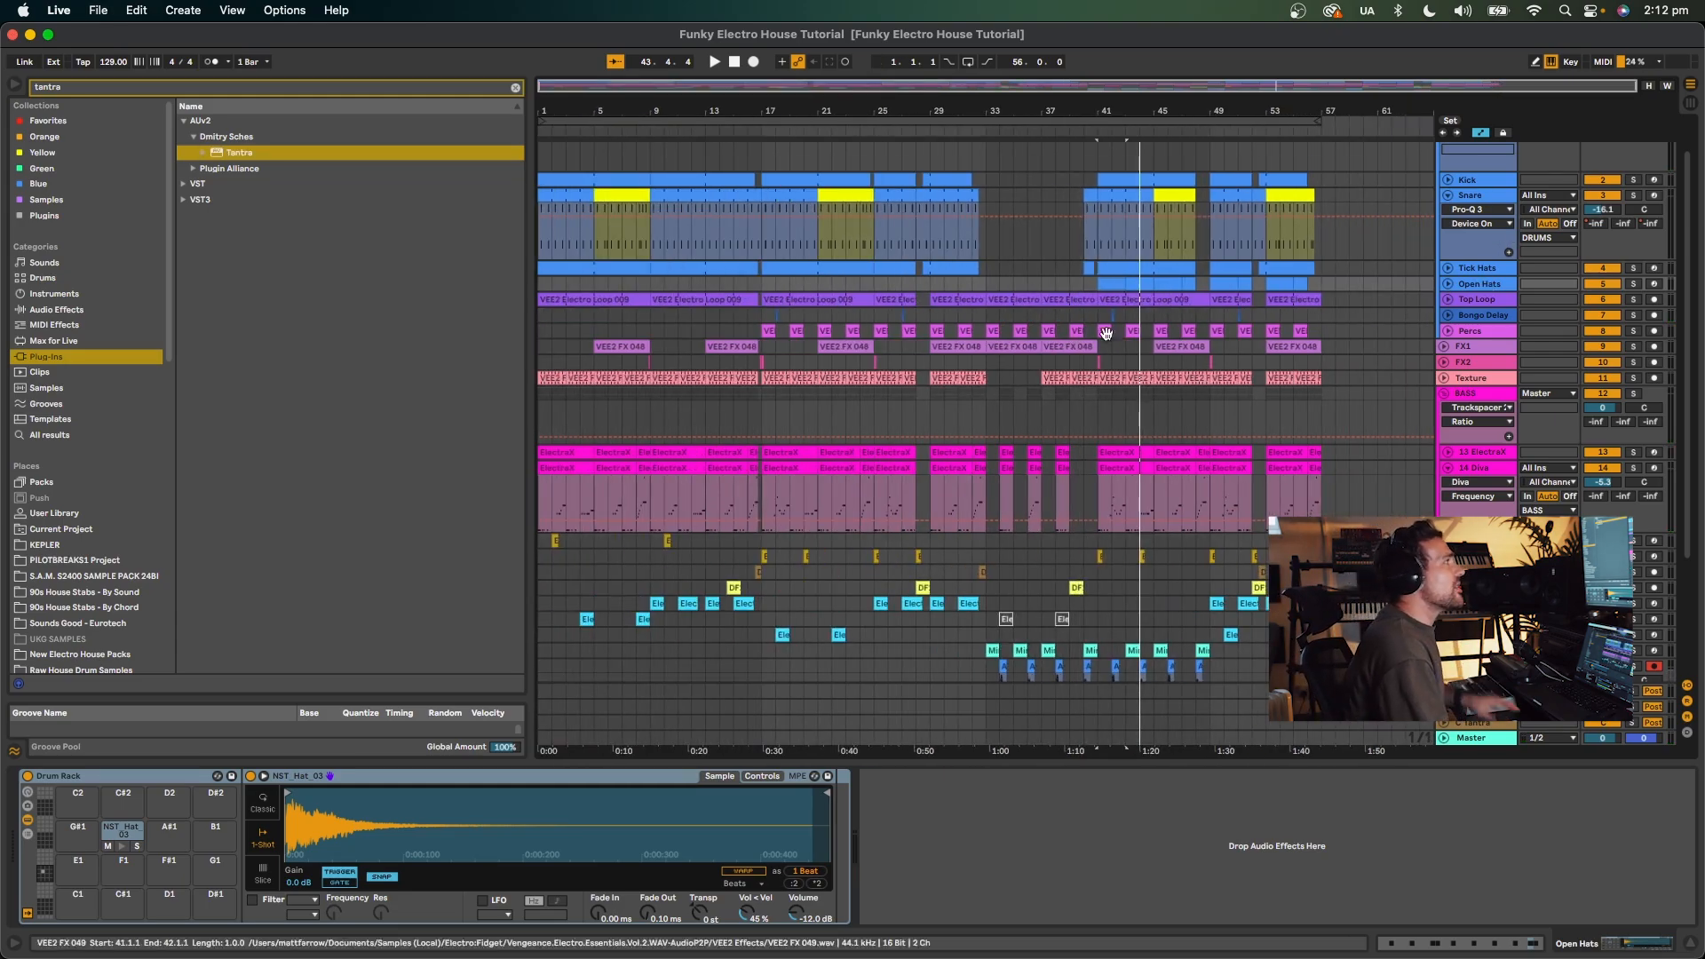
Solo the Top Loop track and play its VEE2 Electro Loop 009 clip from bar 1.
{"action": "left_click", "coordinate": [547, 298]}
{"action": "key", "text": "space"}
{"action": "left_click", "coordinate": [1635, 299]}
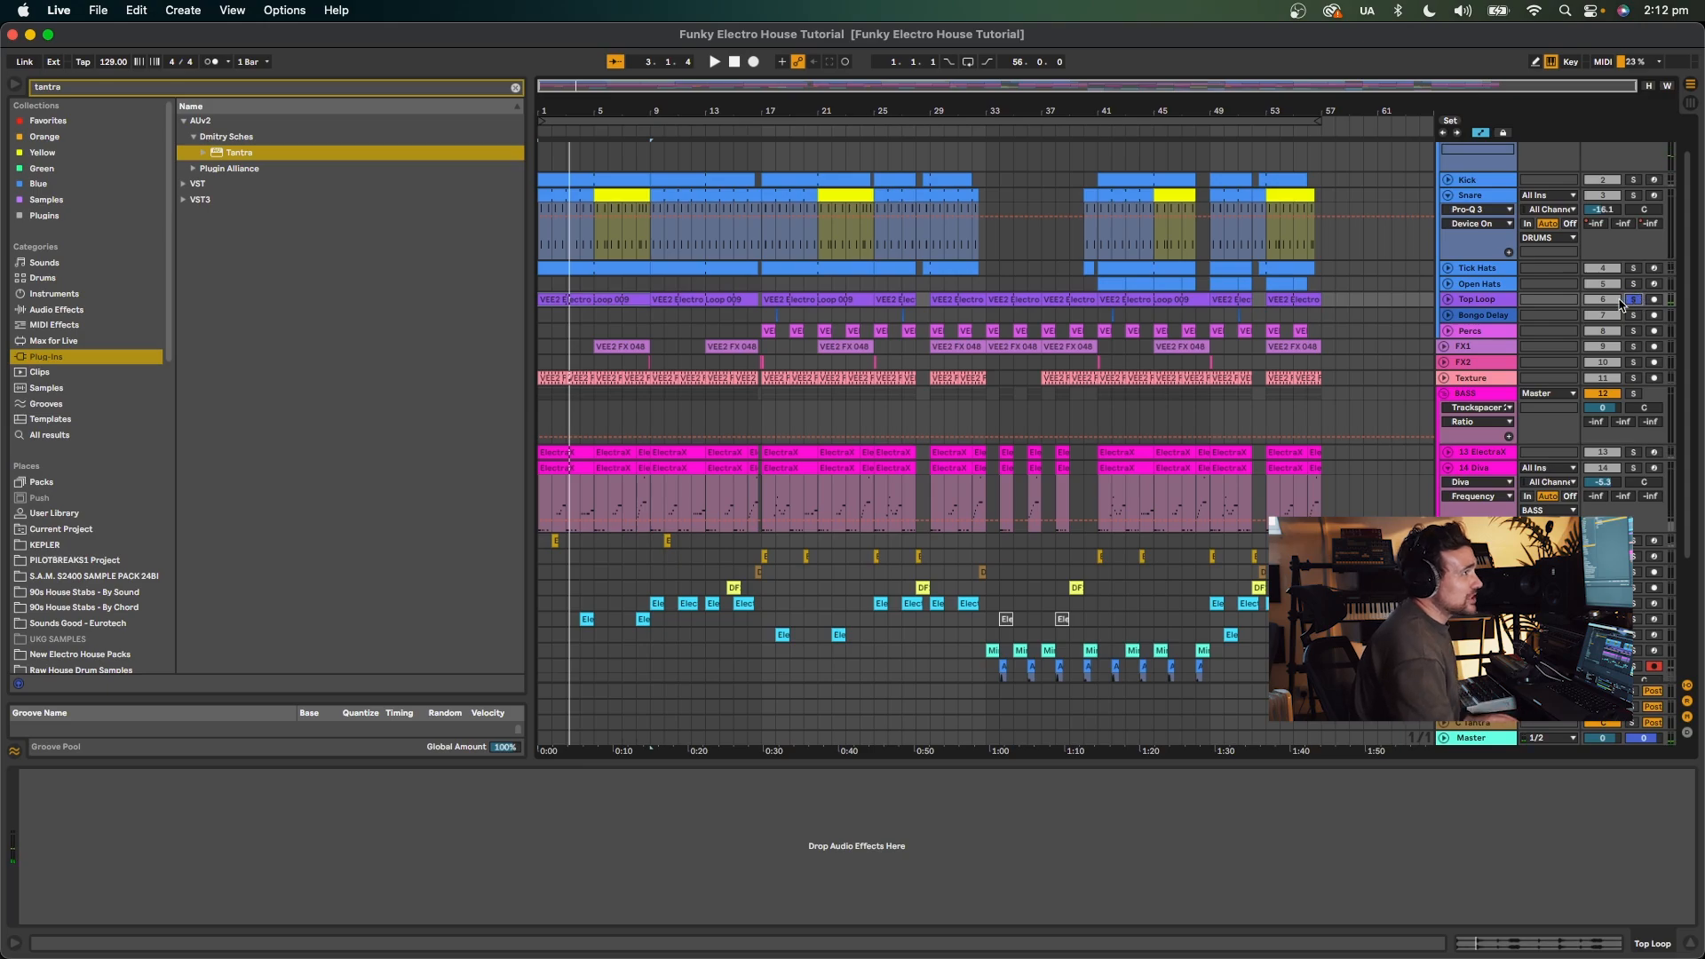
Unsolo the Top Loop track and compare the mix with the track deactivated and reactivated.
{"action": "left_click", "coordinate": [1635, 299]}
{"action": "key", "text": "space"}
{"action": "key", "text": "space"}
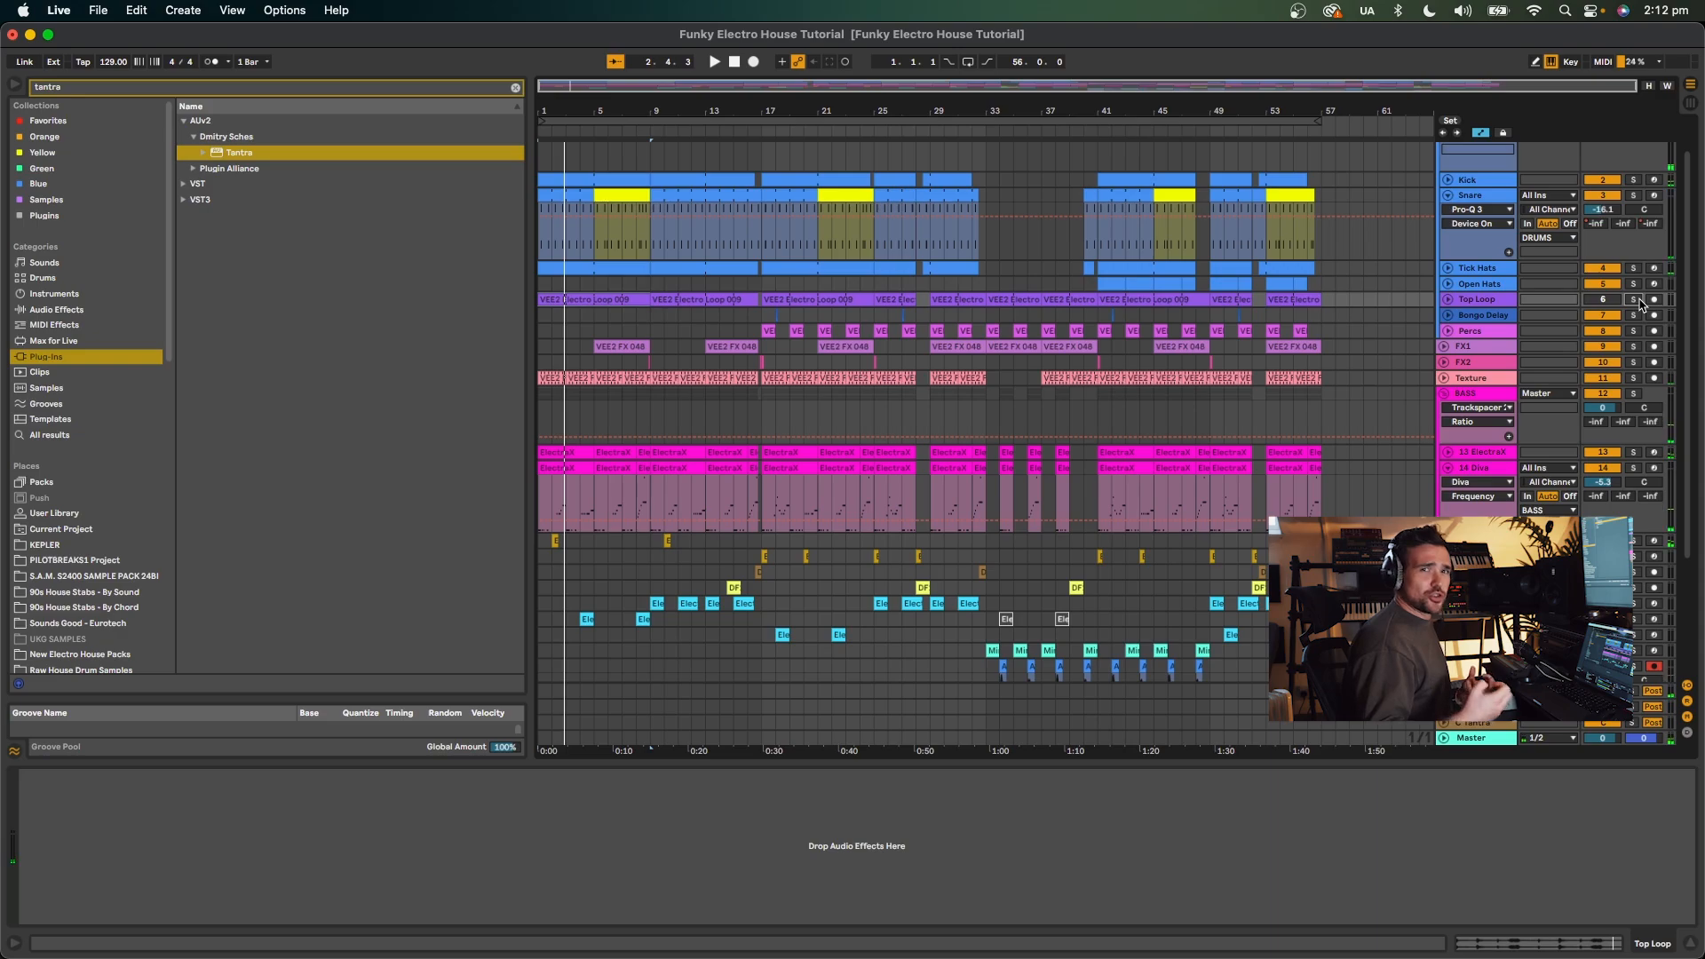
{"action": "scroll", "coordinate": [1626, 302], "scroll_direction": "down", "scroll_amount": 1}
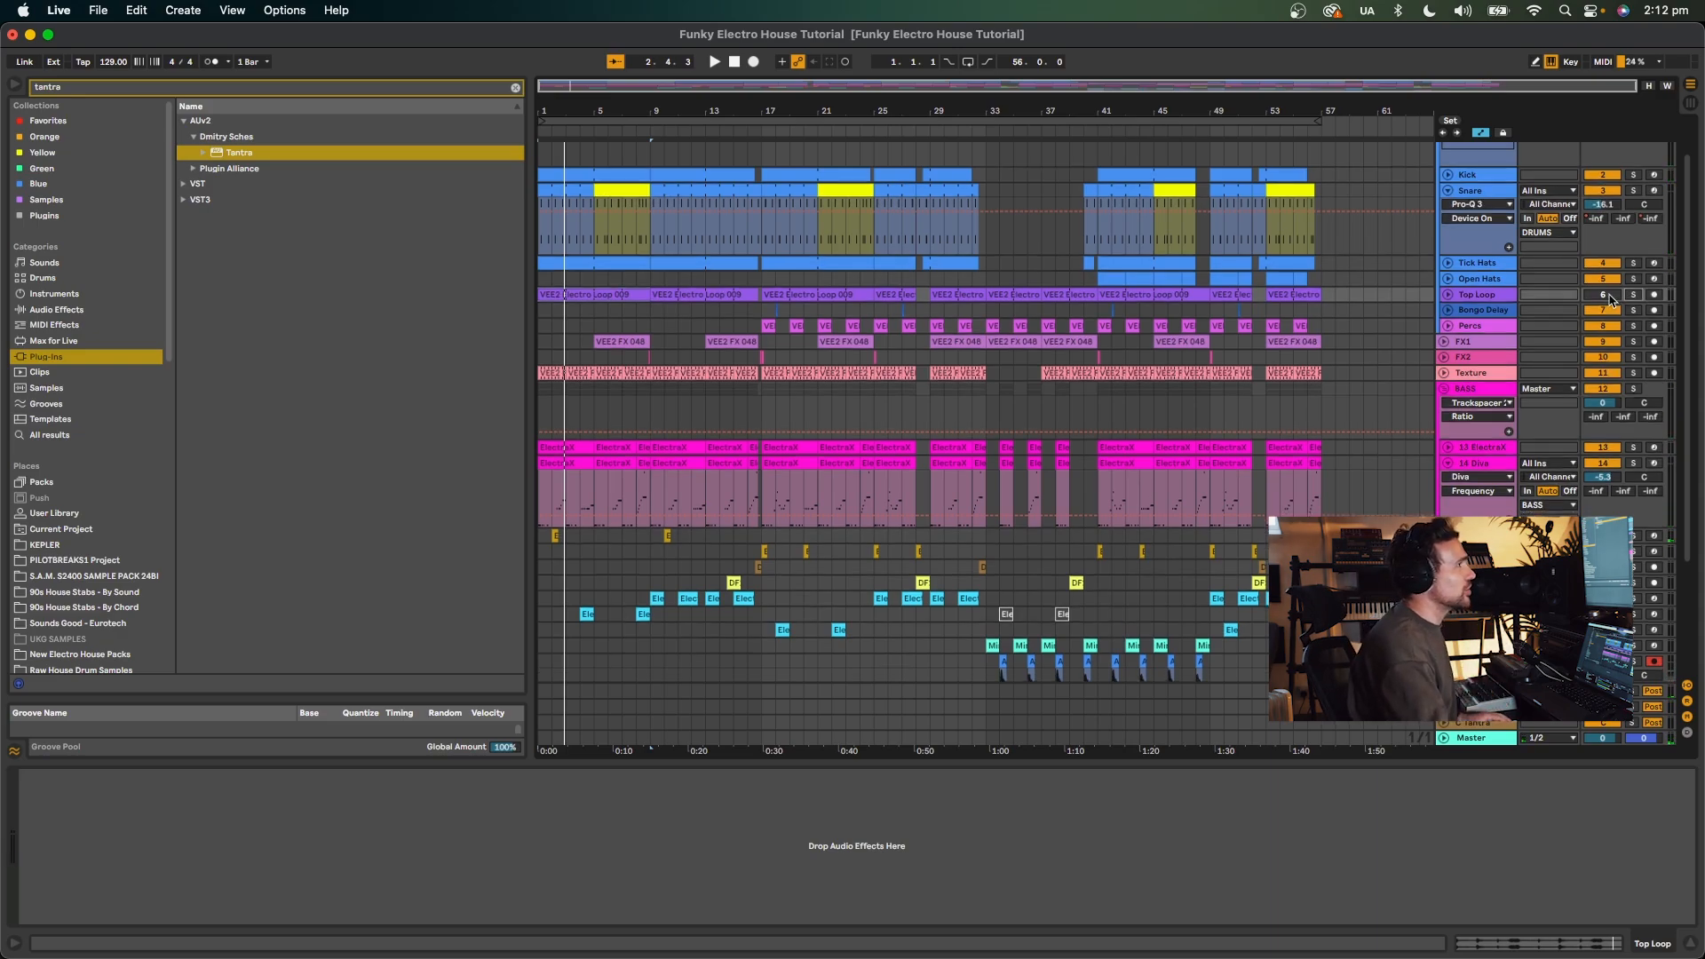
{"action": "key", "text": "space"}
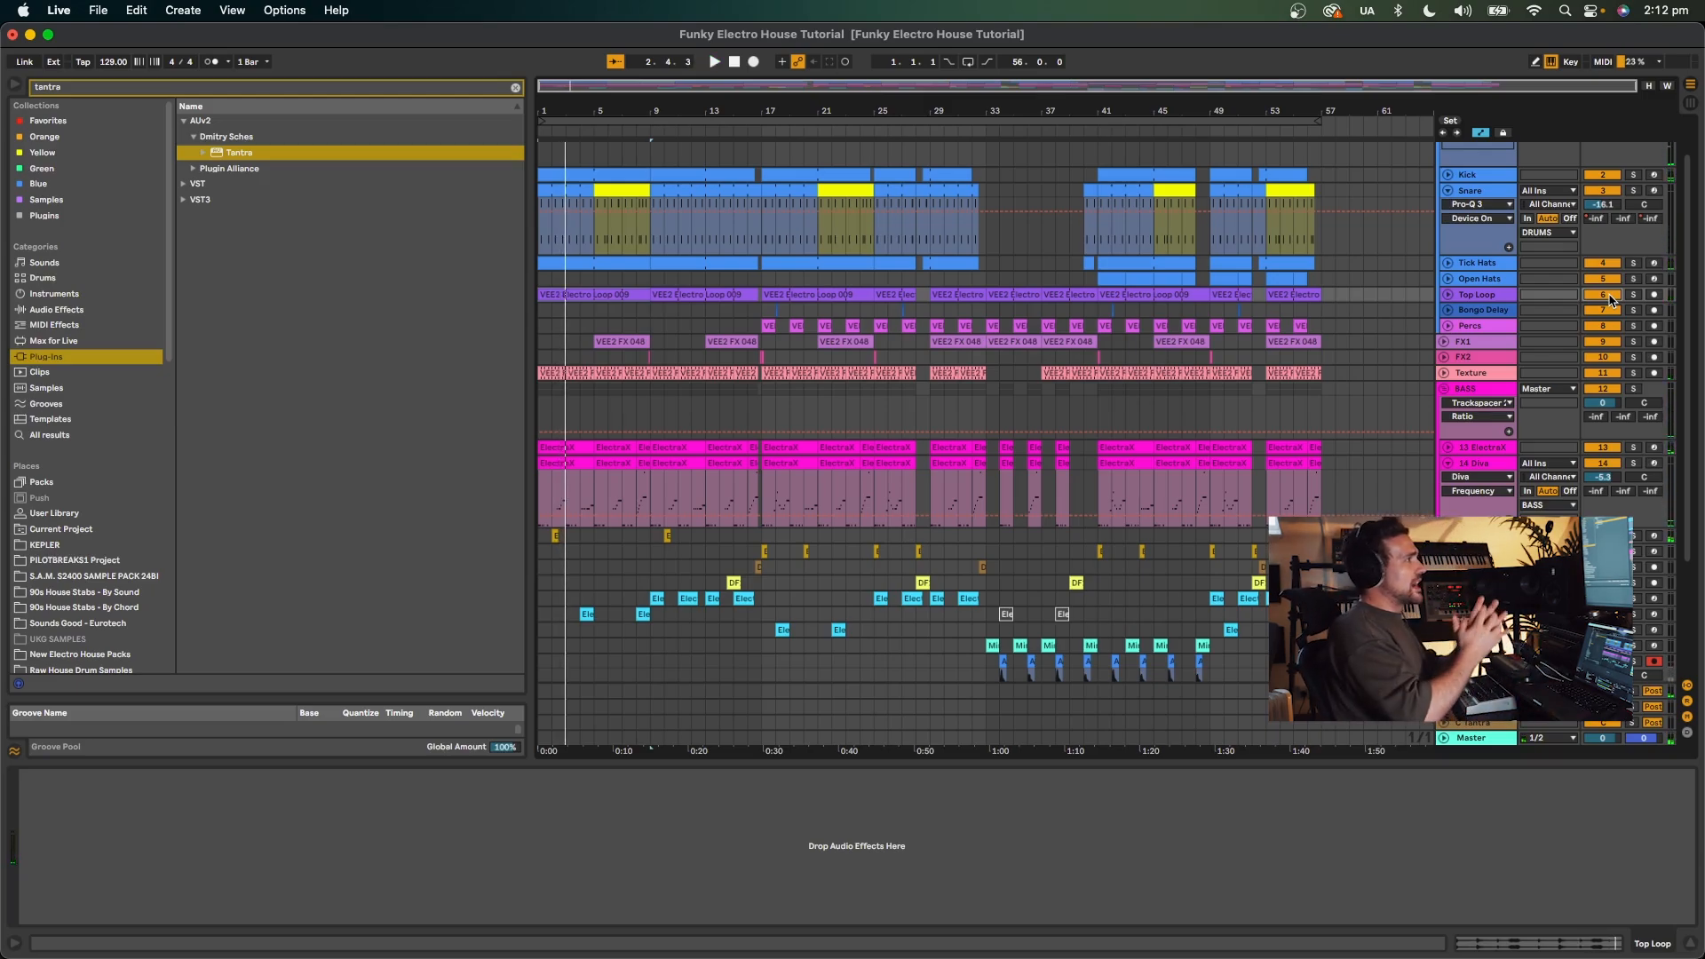
{"action": "key", "text": "space"}
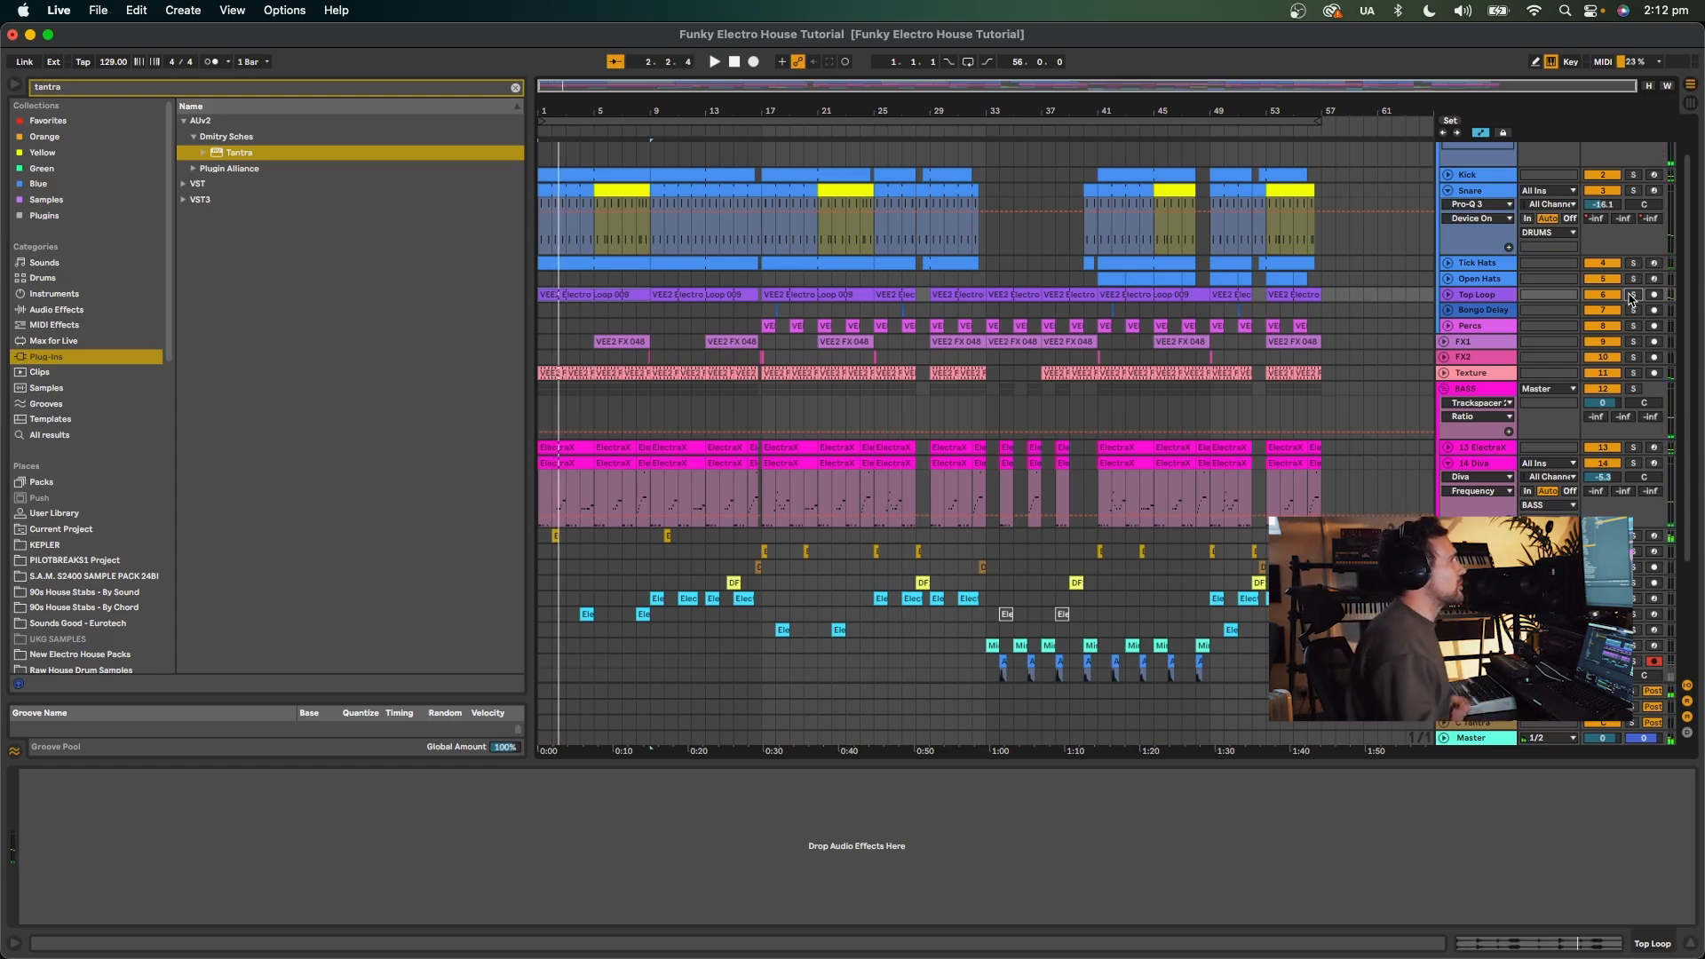
Browse the Electro/Fidget sample folder with the search cleared and expand its VEE2 Loops 128BPM folder.
{"action": "left_click", "coordinate": [1489, 294]}
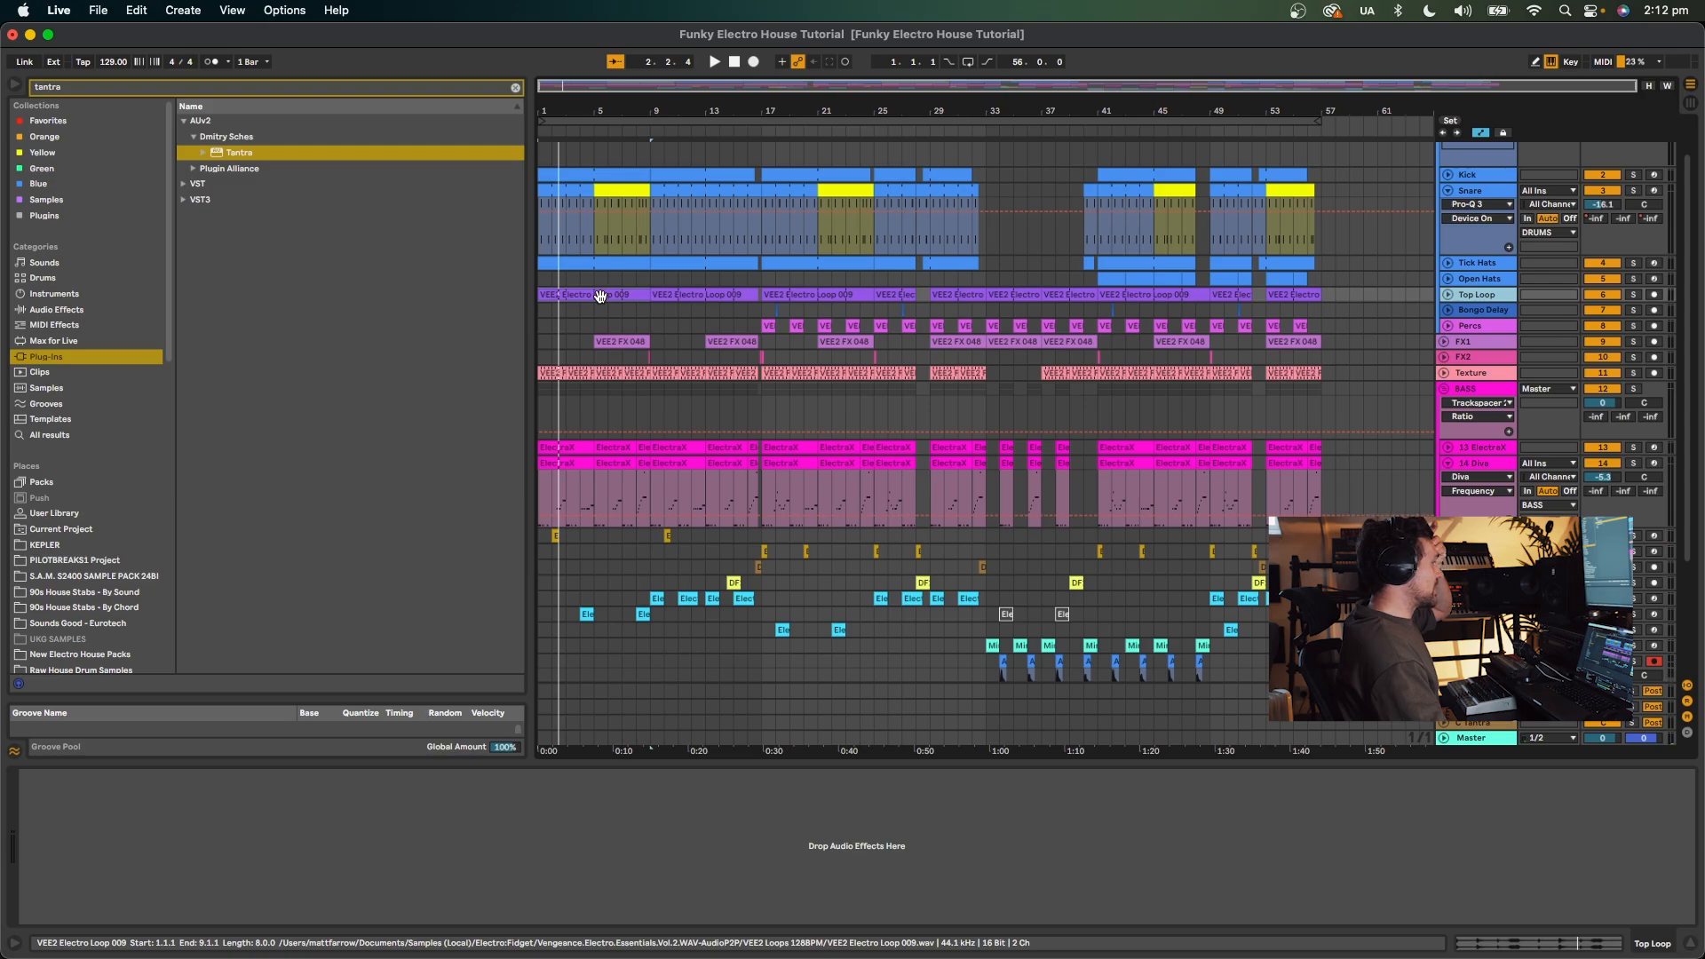
{"action": "scroll", "coordinate": [98, 533], "scroll_direction": "down", "scroll_amount": 10}
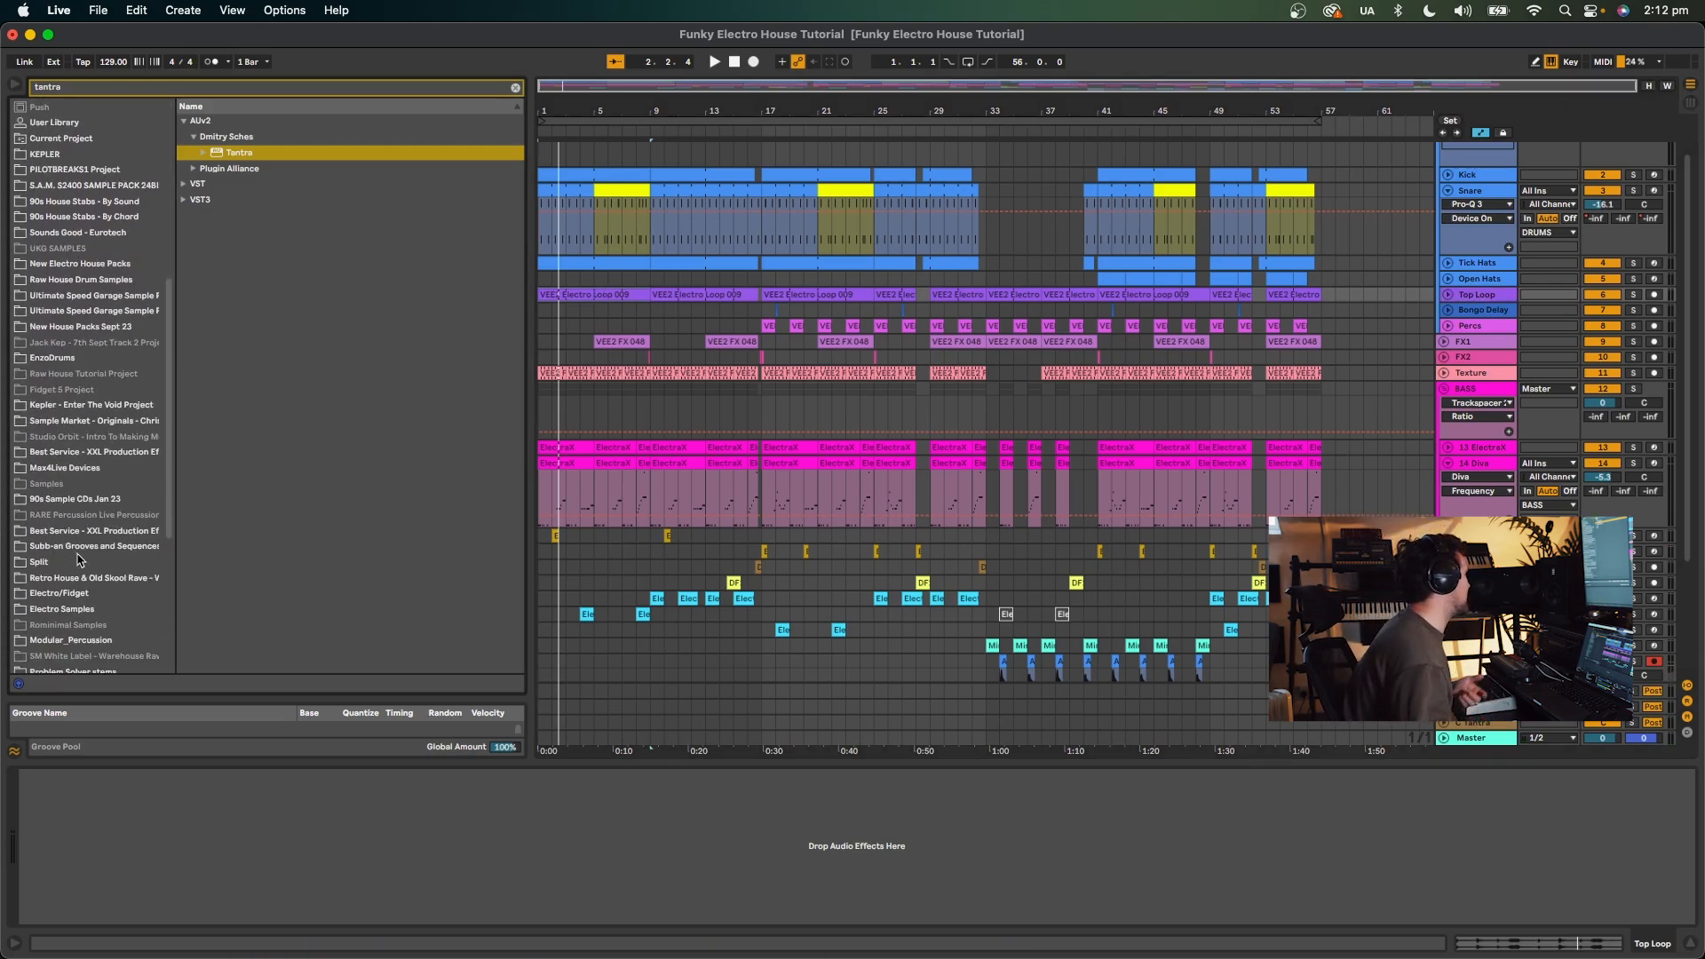
{"action": "left_click", "coordinate": [115, 590]}
{"action": "left_click", "coordinate": [516, 88]}
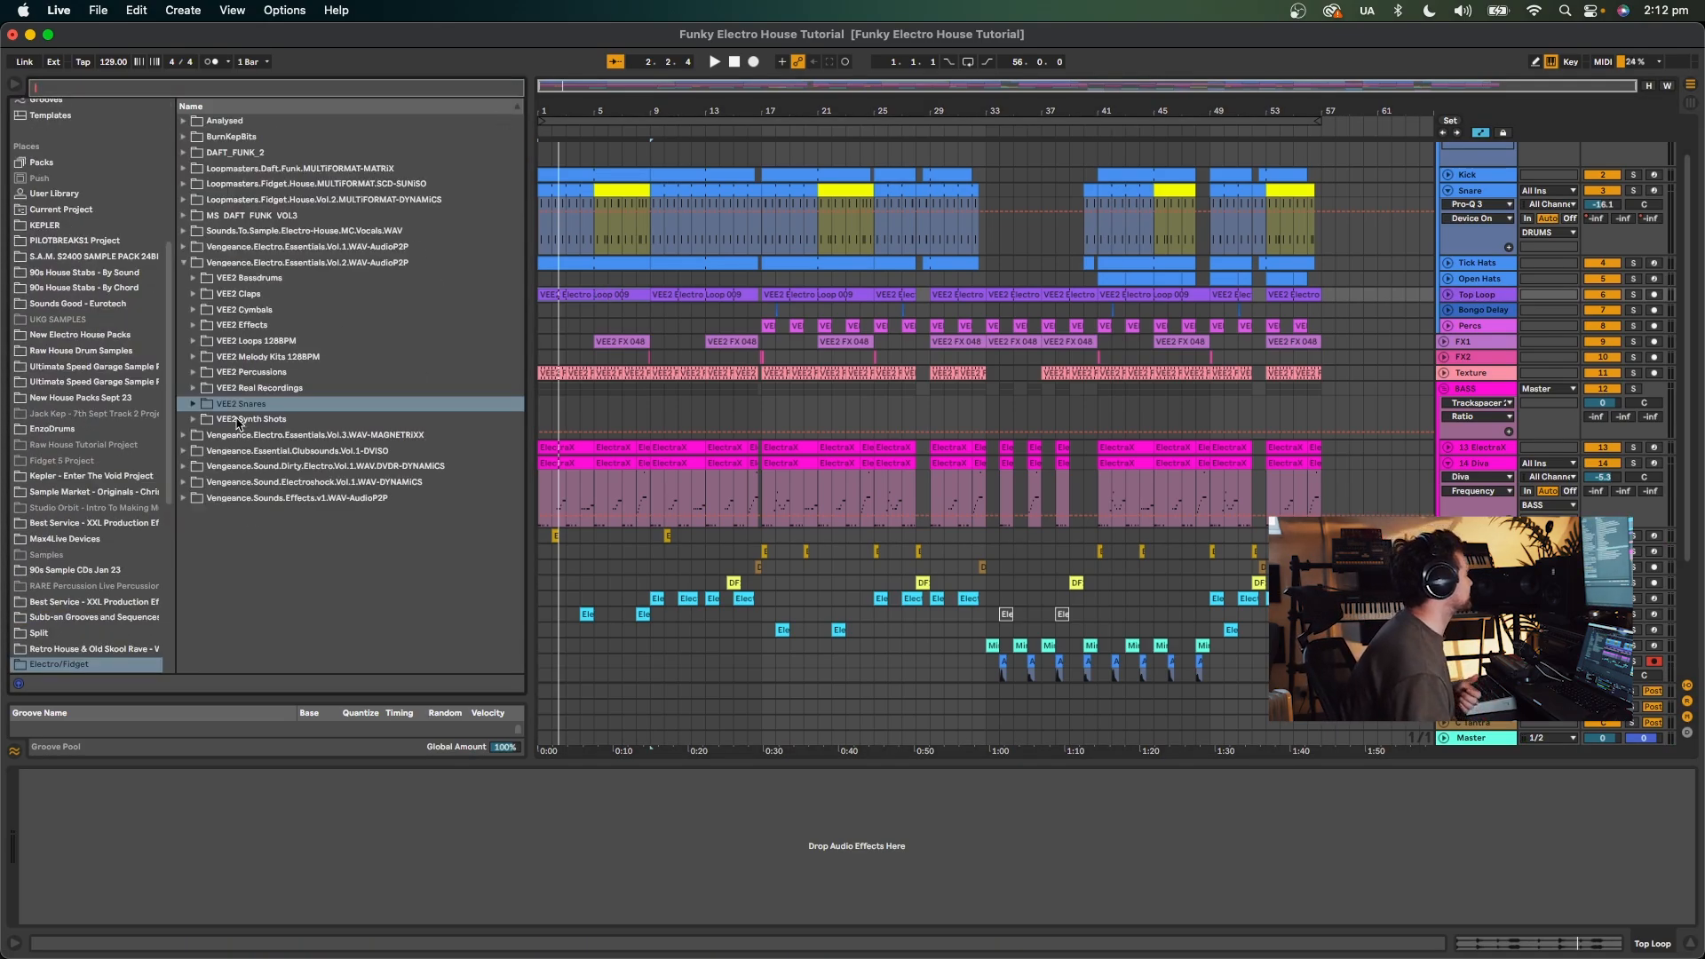
{"action": "left_click", "coordinate": [194, 342]}
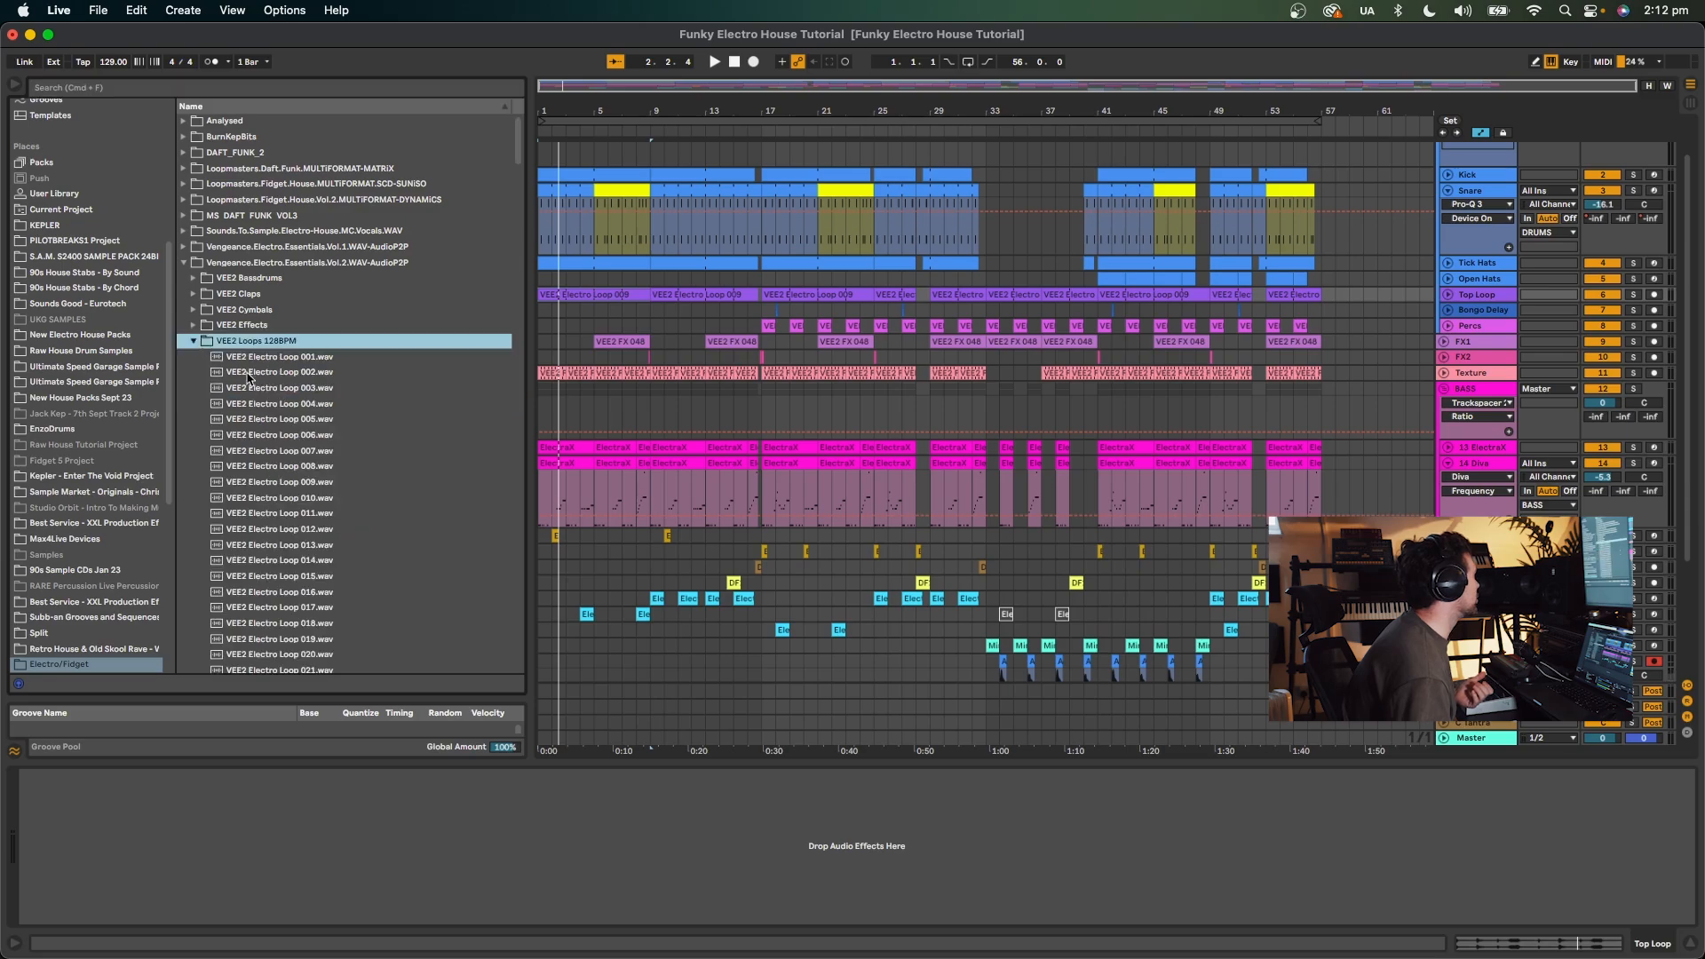
Audition several VEE2 Electro Loop samples, including 009, 022 and 183.
{"action": "left_click", "coordinate": [276, 374]}
{"action": "left_click", "coordinate": [307, 479]}
{"action": "scroll", "coordinate": [308, 480], "scroll_direction": "down", "scroll_amount": 3}
{"action": "scroll", "coordinate": [308, 480], "scroll_direction": "down", "scroll_amount": 3}
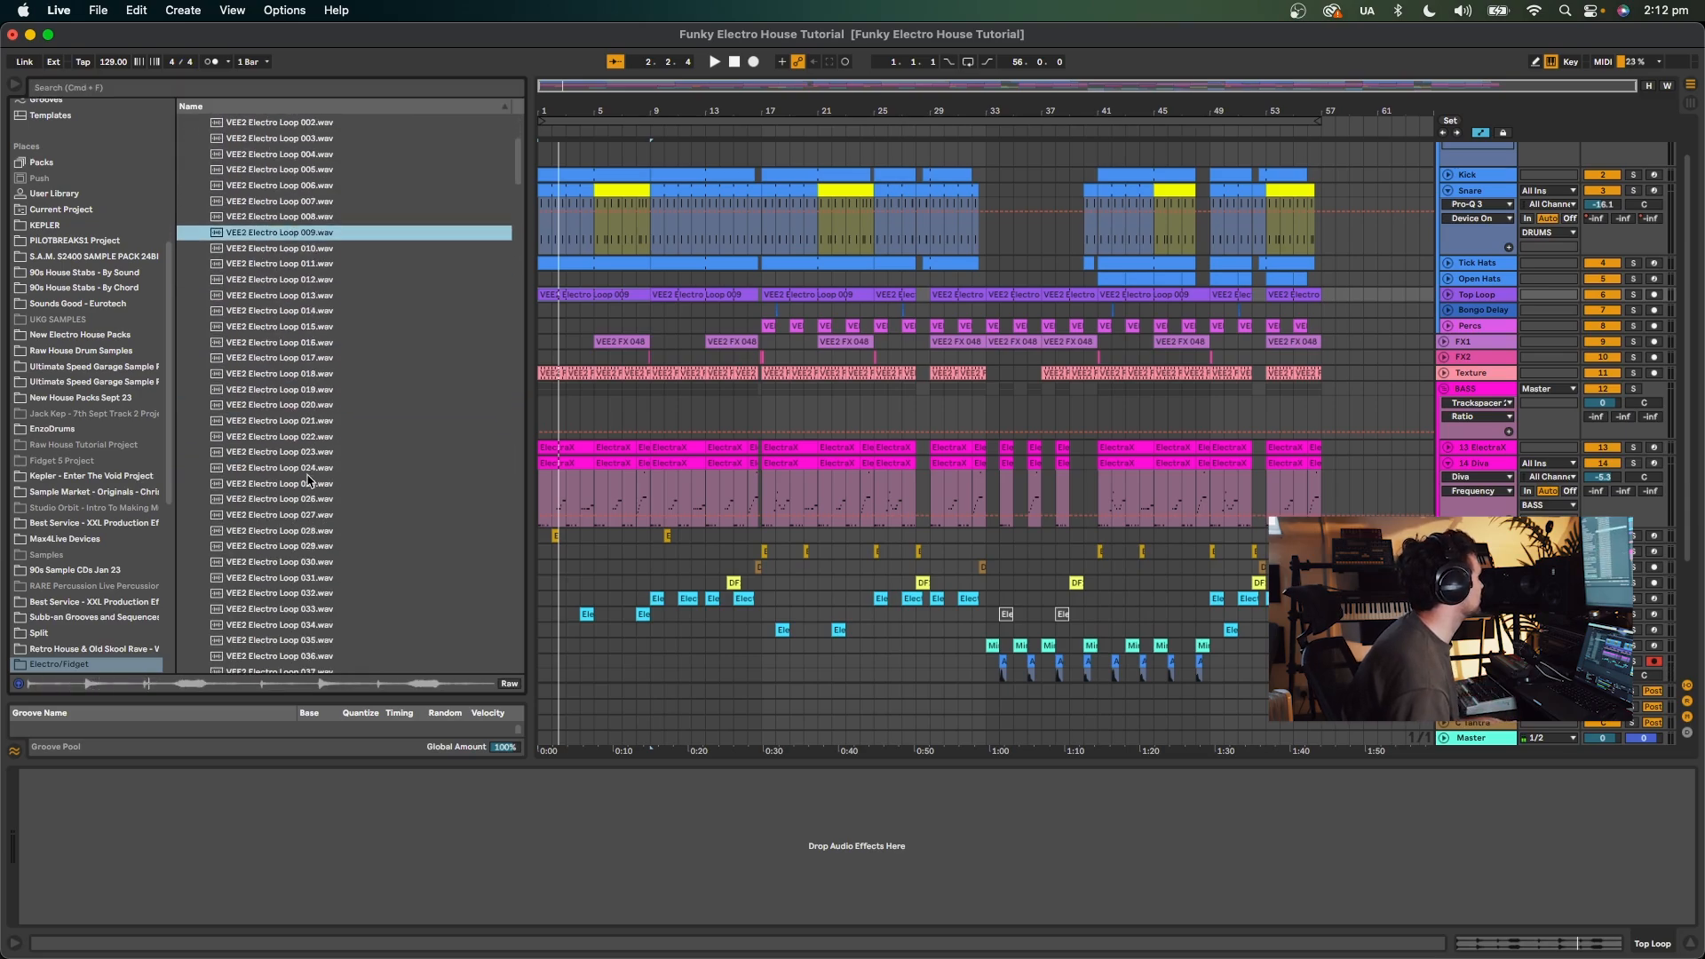
{"action": "left_click", "coordinate": [340, 437]}
{"action": "scroll", "coordinate": [337, 462], "scroll_direction": "down", "scroll_amount": 20}
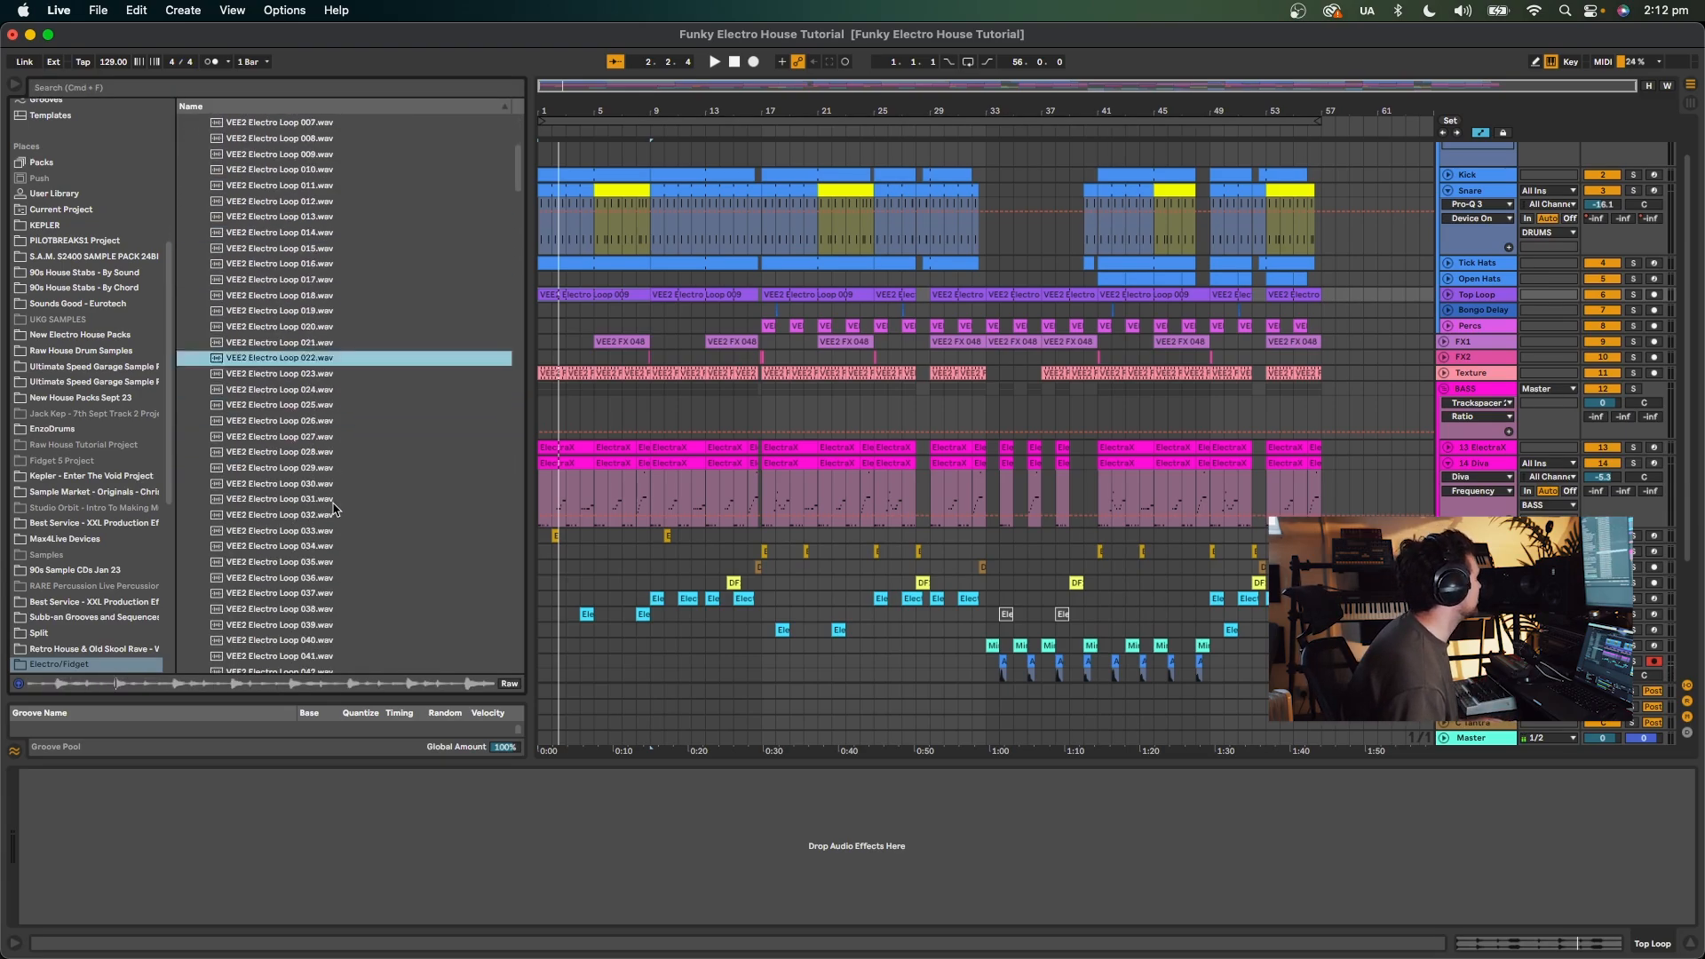
{"action": "left_click", "coordinate": [334, 510]}
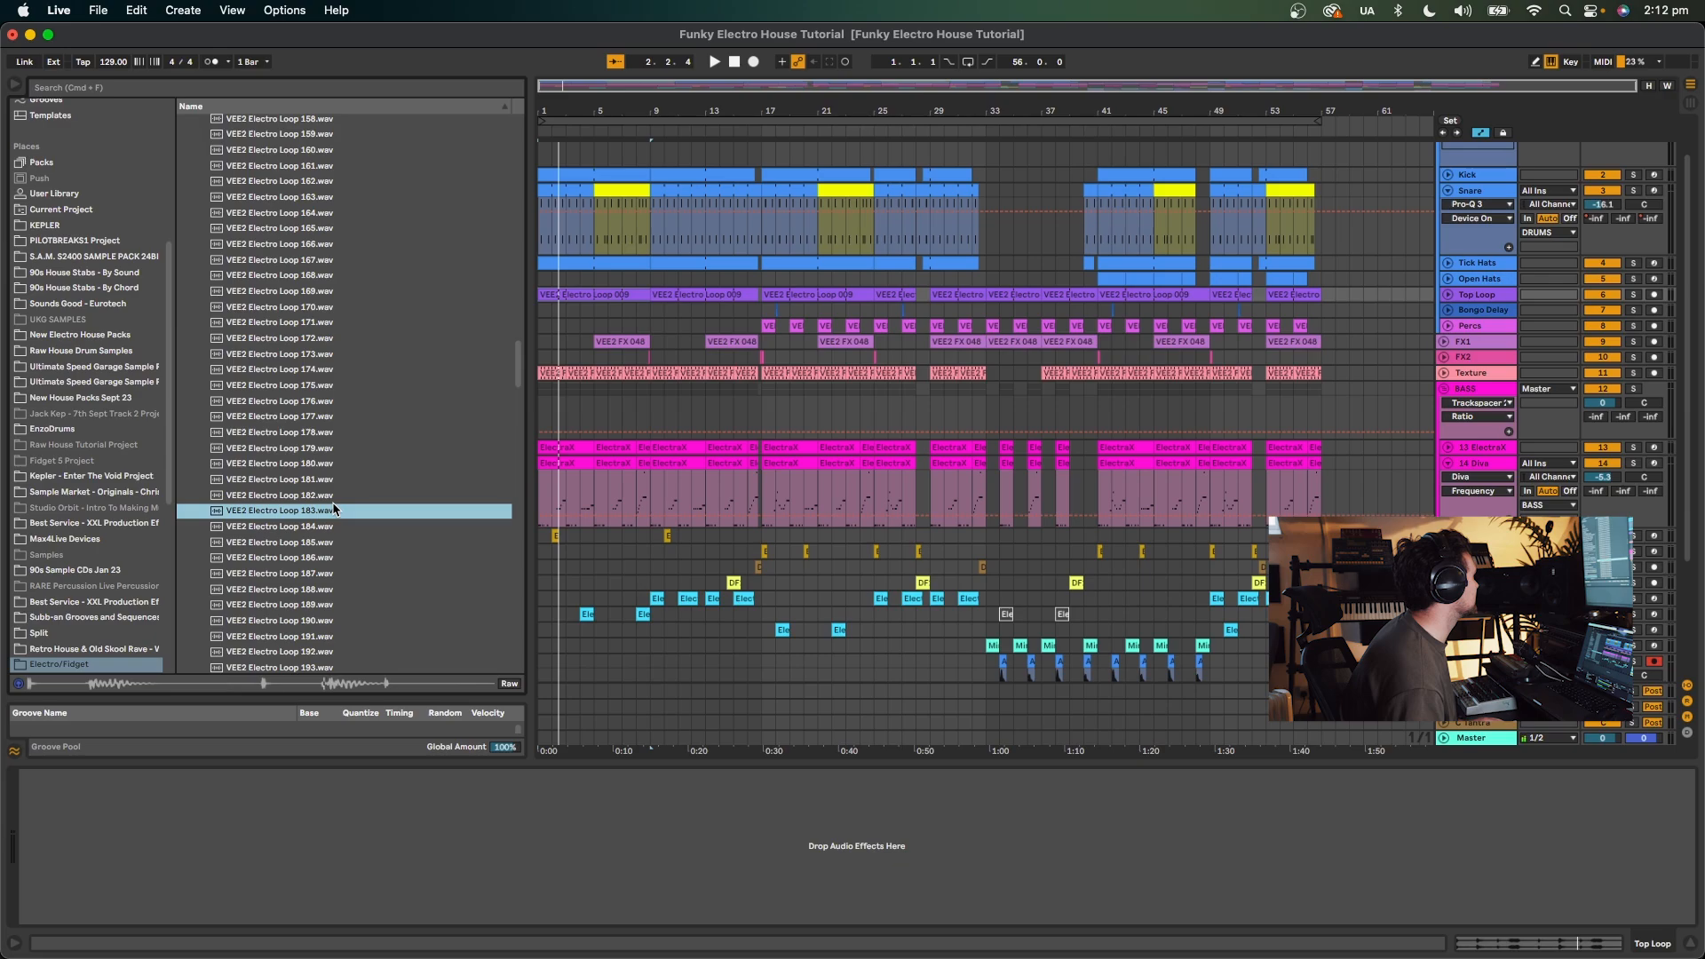
Place VEE2 Electro Loop 183 at bar 1 on a new audio track, play it with the mix, and delete the clip.
{"action": "left_click_drag", "start_coordinate": [323, 516], "coordinate": [545, 684]}
{"action": "key", "text": "space"}
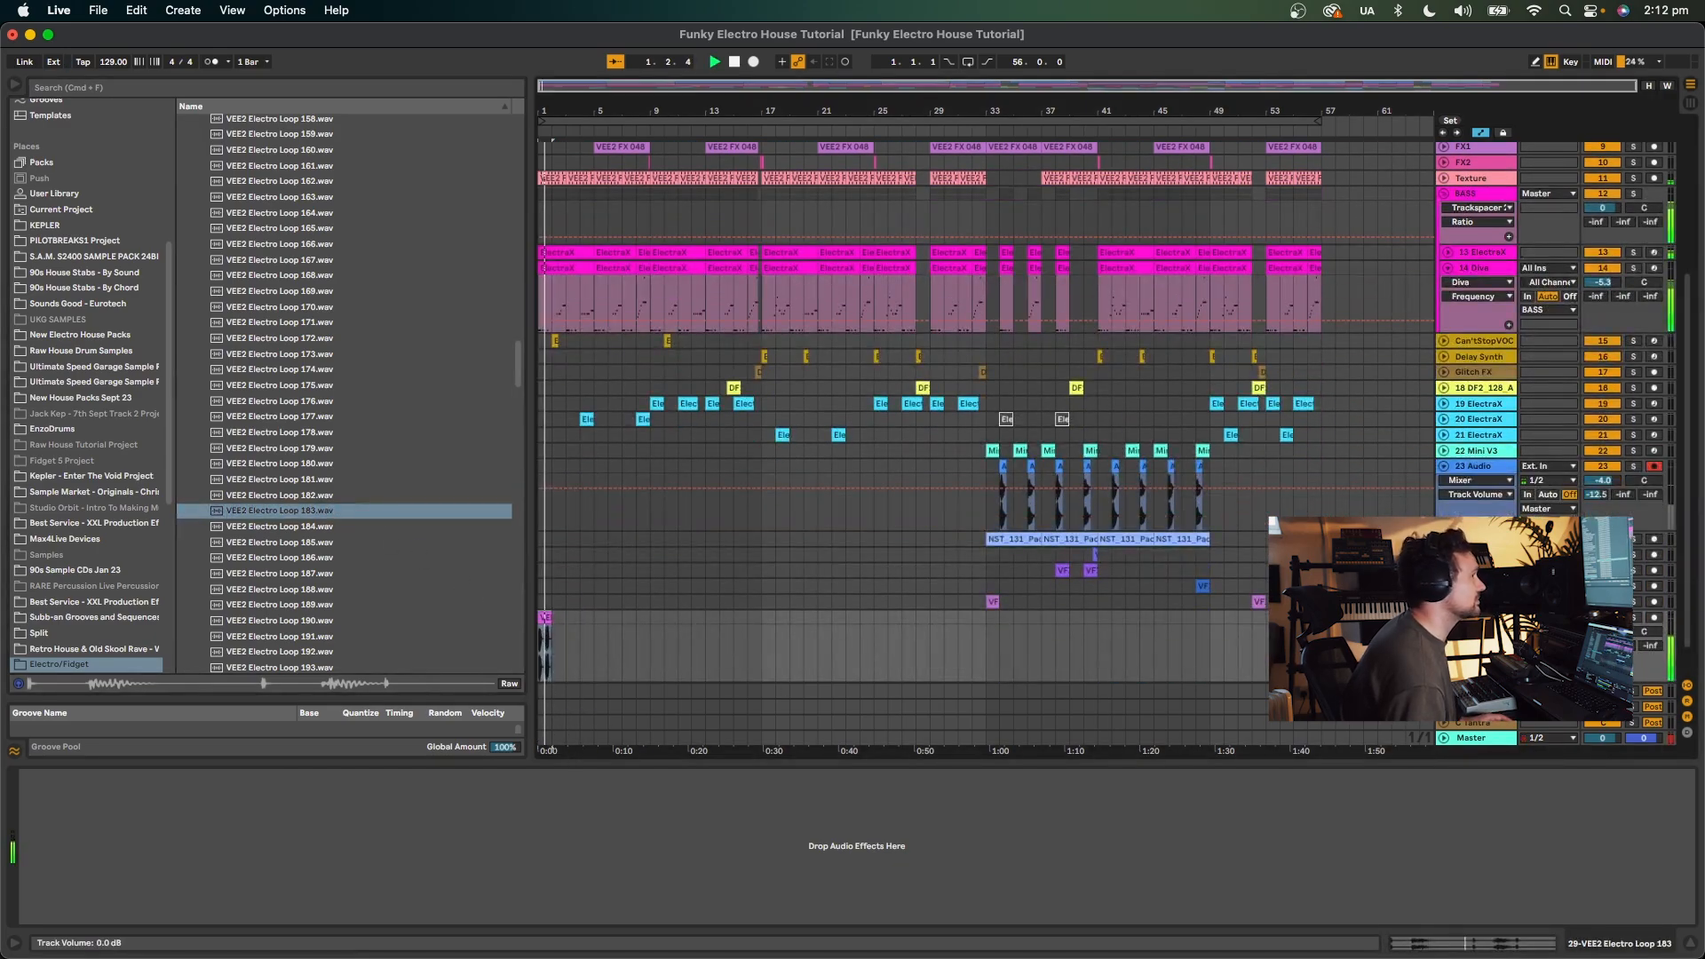
{"action": "key", "text": "space"}
{"action": "left_click", "coordinate": [547, 620]}
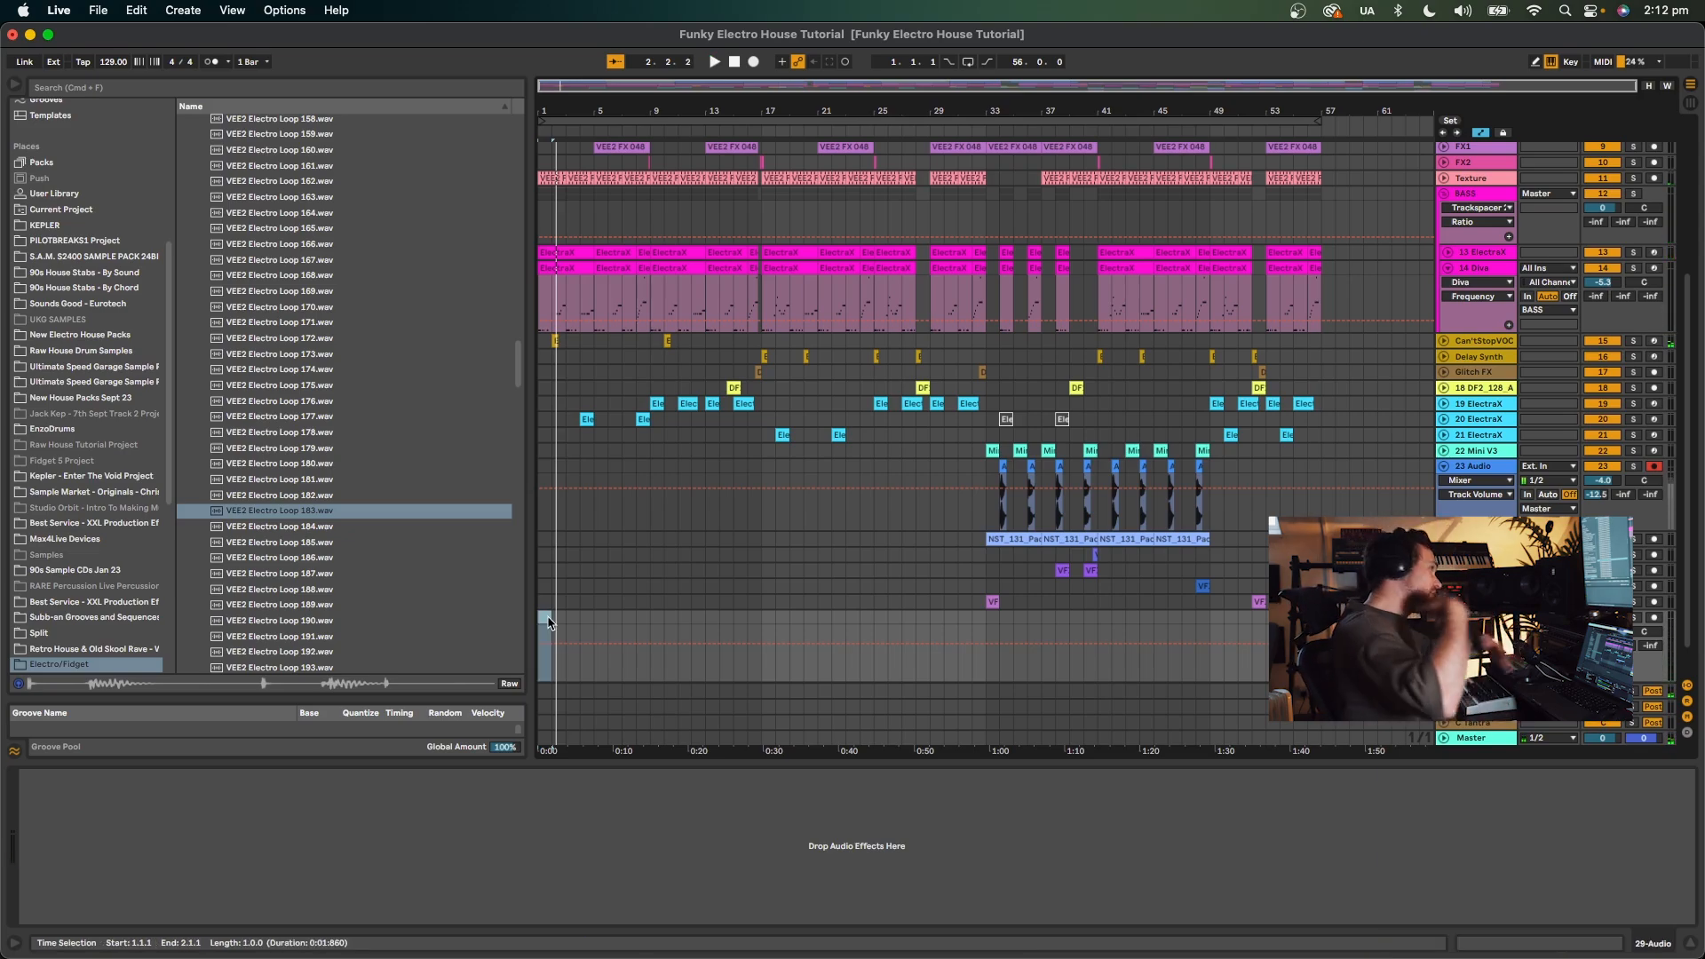
Fold the Snare track, and solo the Bongo Delay track to play it from bar 18.
{"action": "scroll", "coordinate": [1038, 525], "scroll_direction": "up", "scroll_amount": 5}
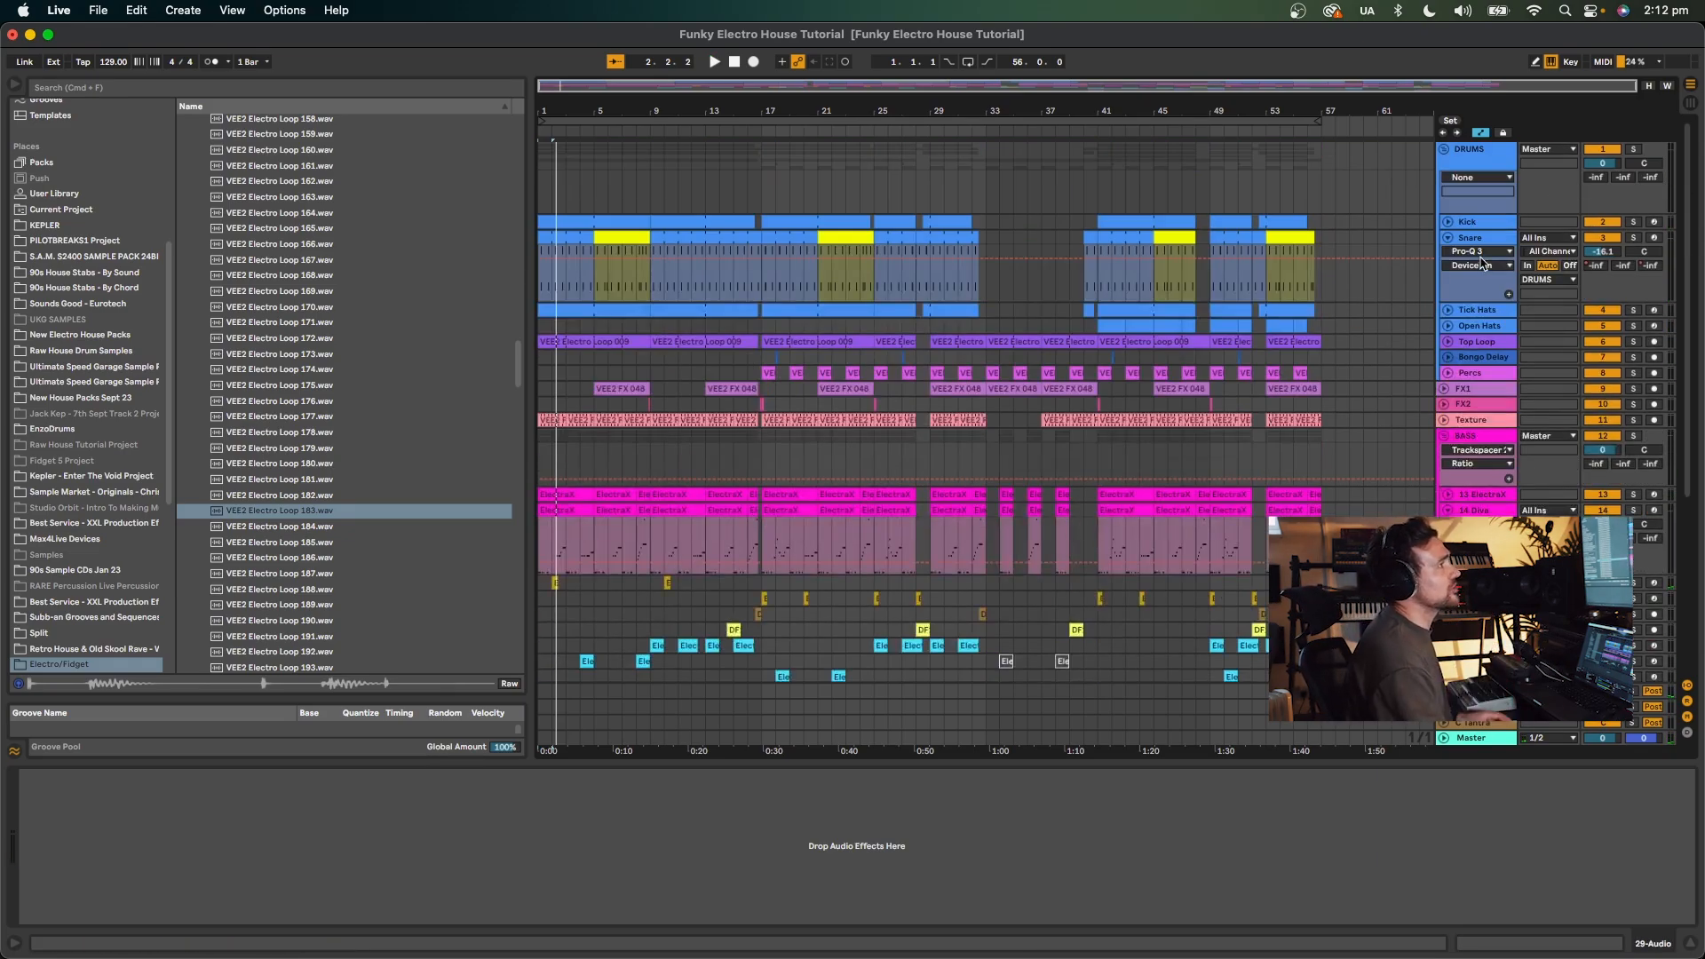
{"action": "left_click", "coordinate": [1449, 238]}
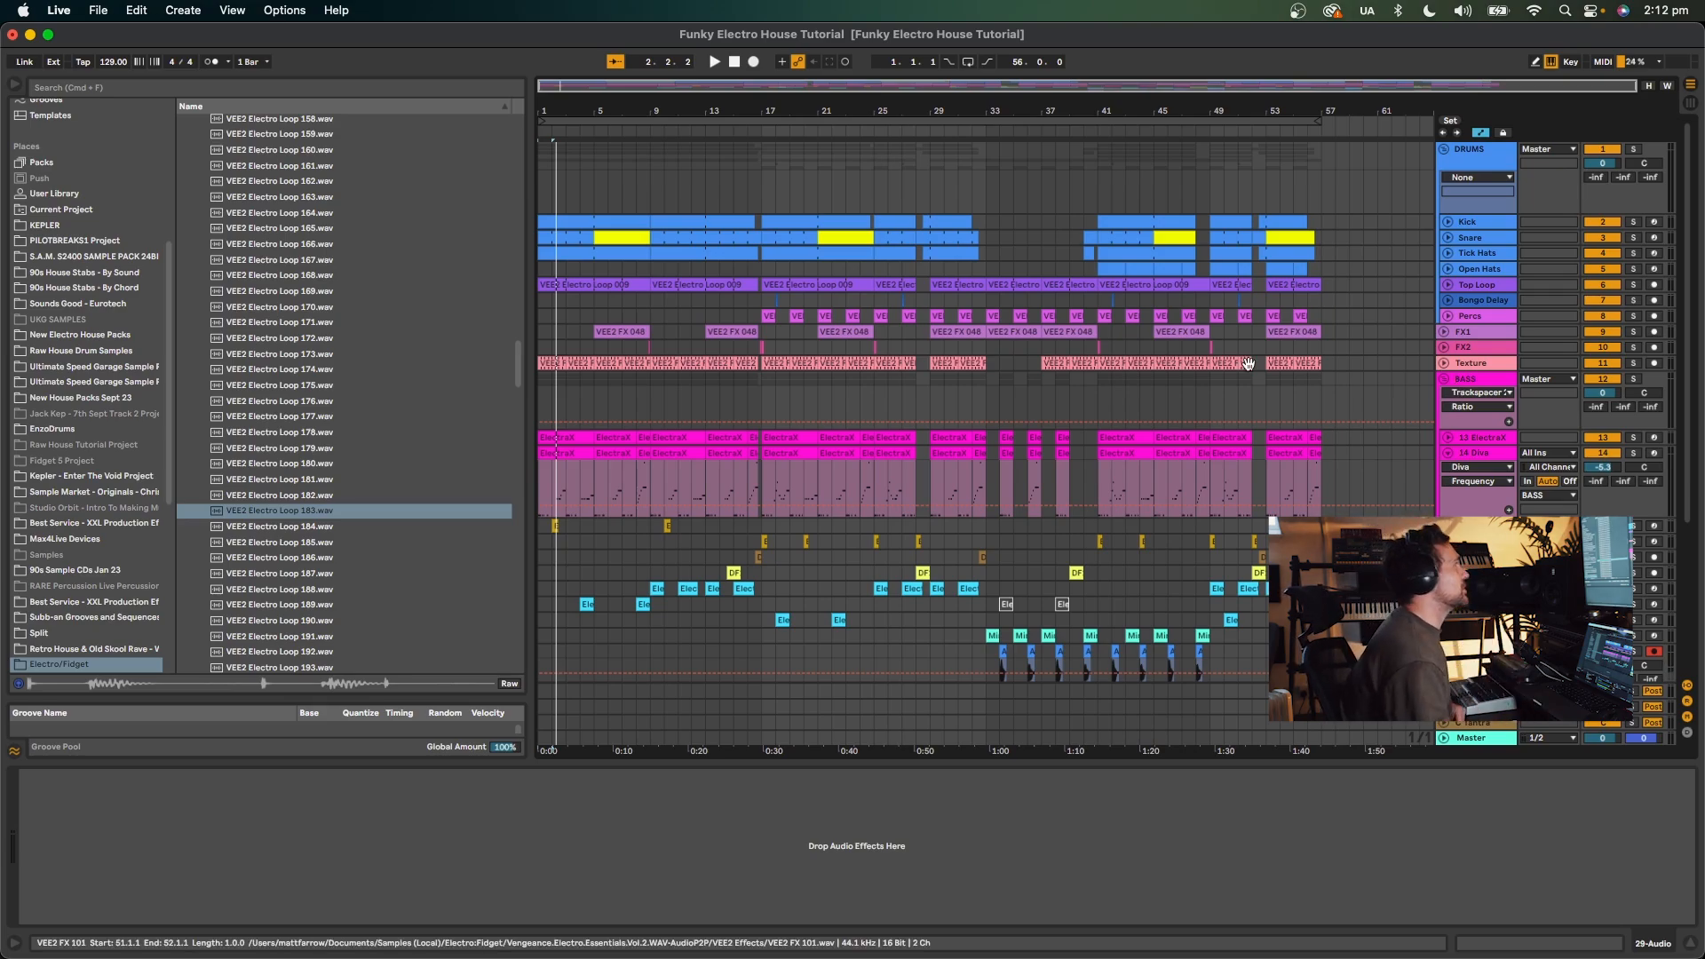
{"action": "left_click", "coordinate": [775, 304]}
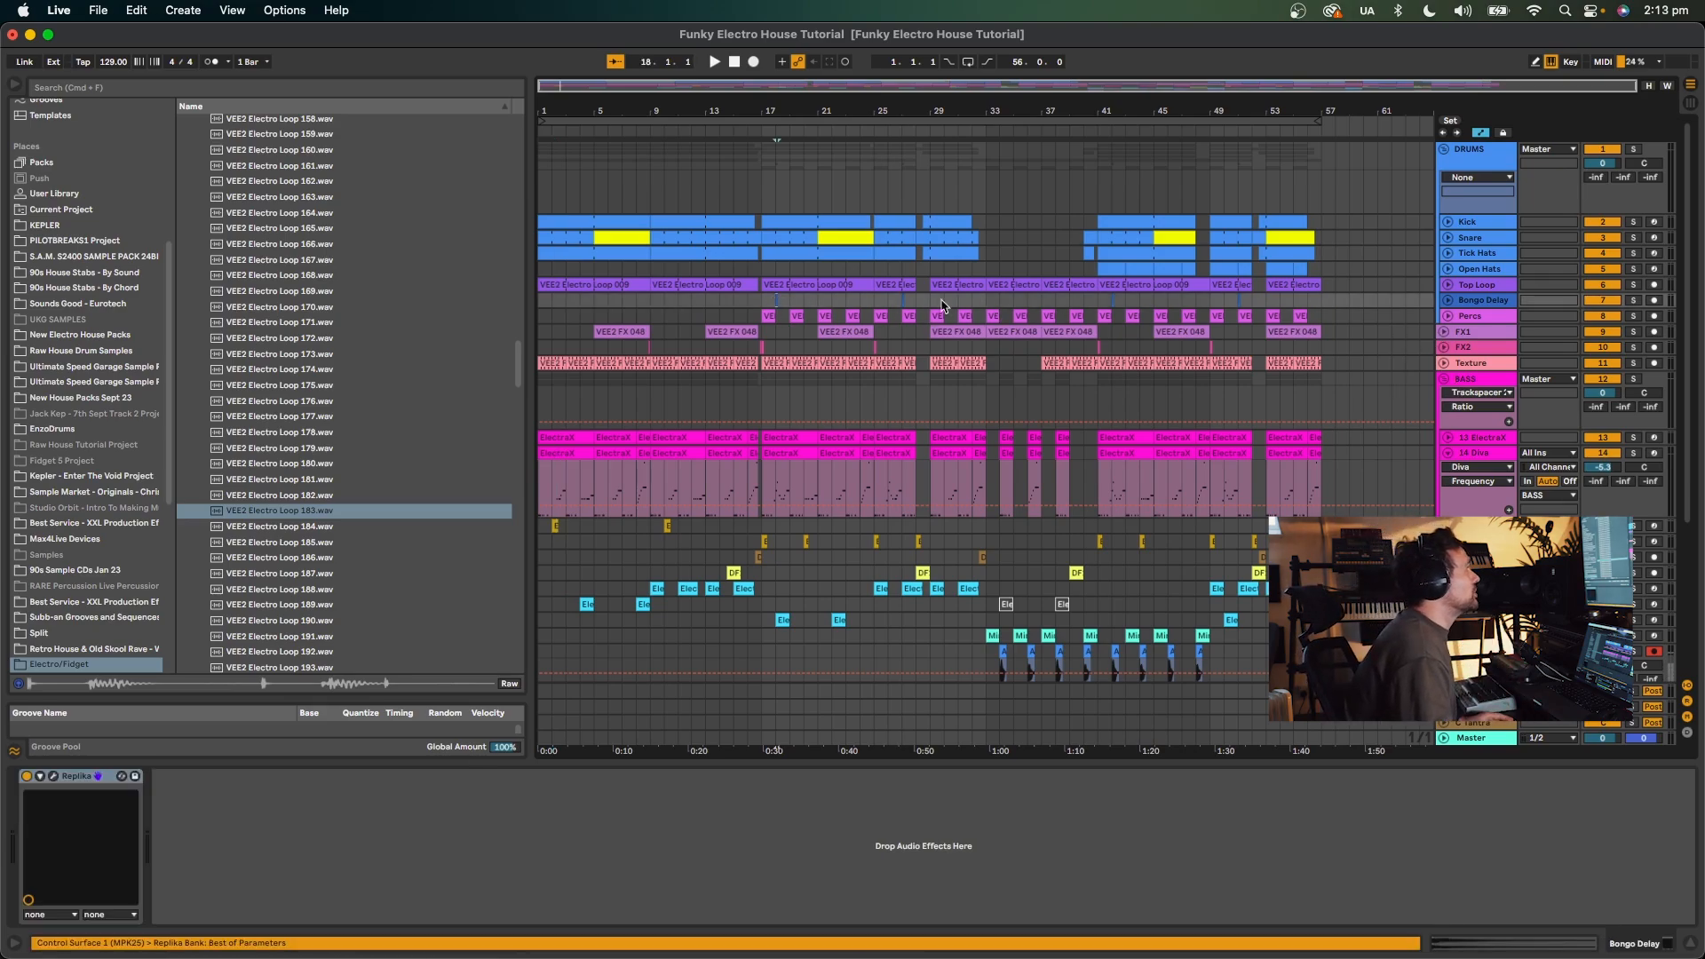
{"action": "key", "text": "s"}
{"action": "key", "text": "space"}
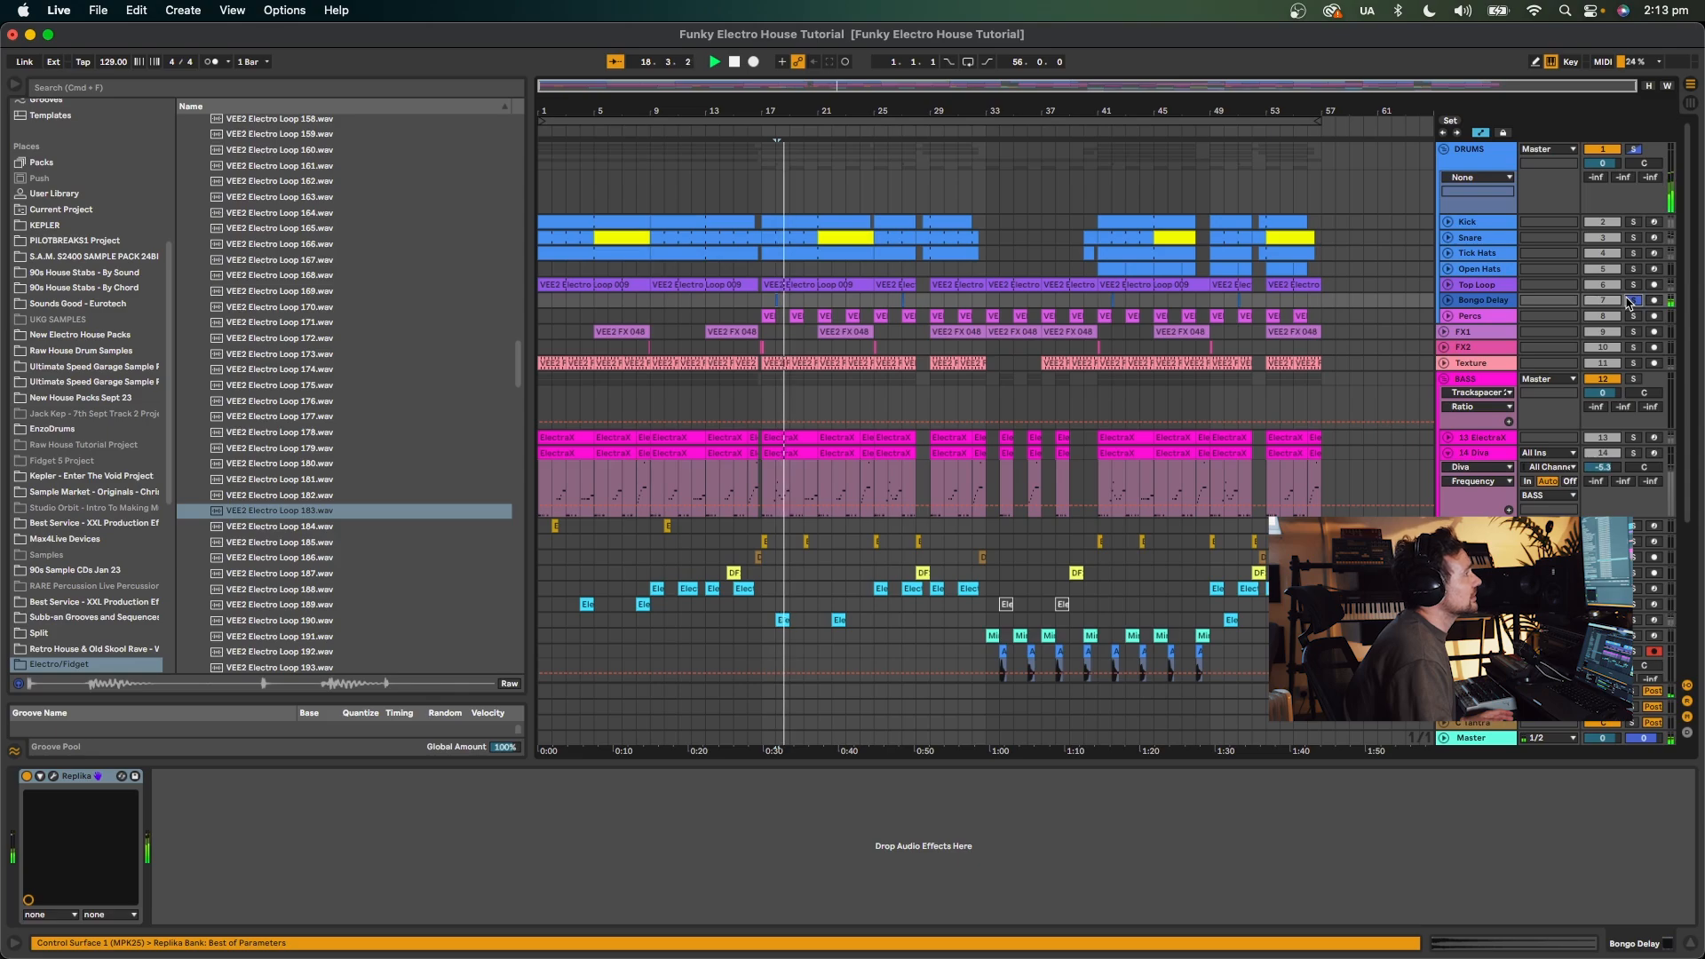
Examine the Bongo Delay clip at bar 18 up close and open the track's Replika delay.
{"action": "key", "text": "z"}
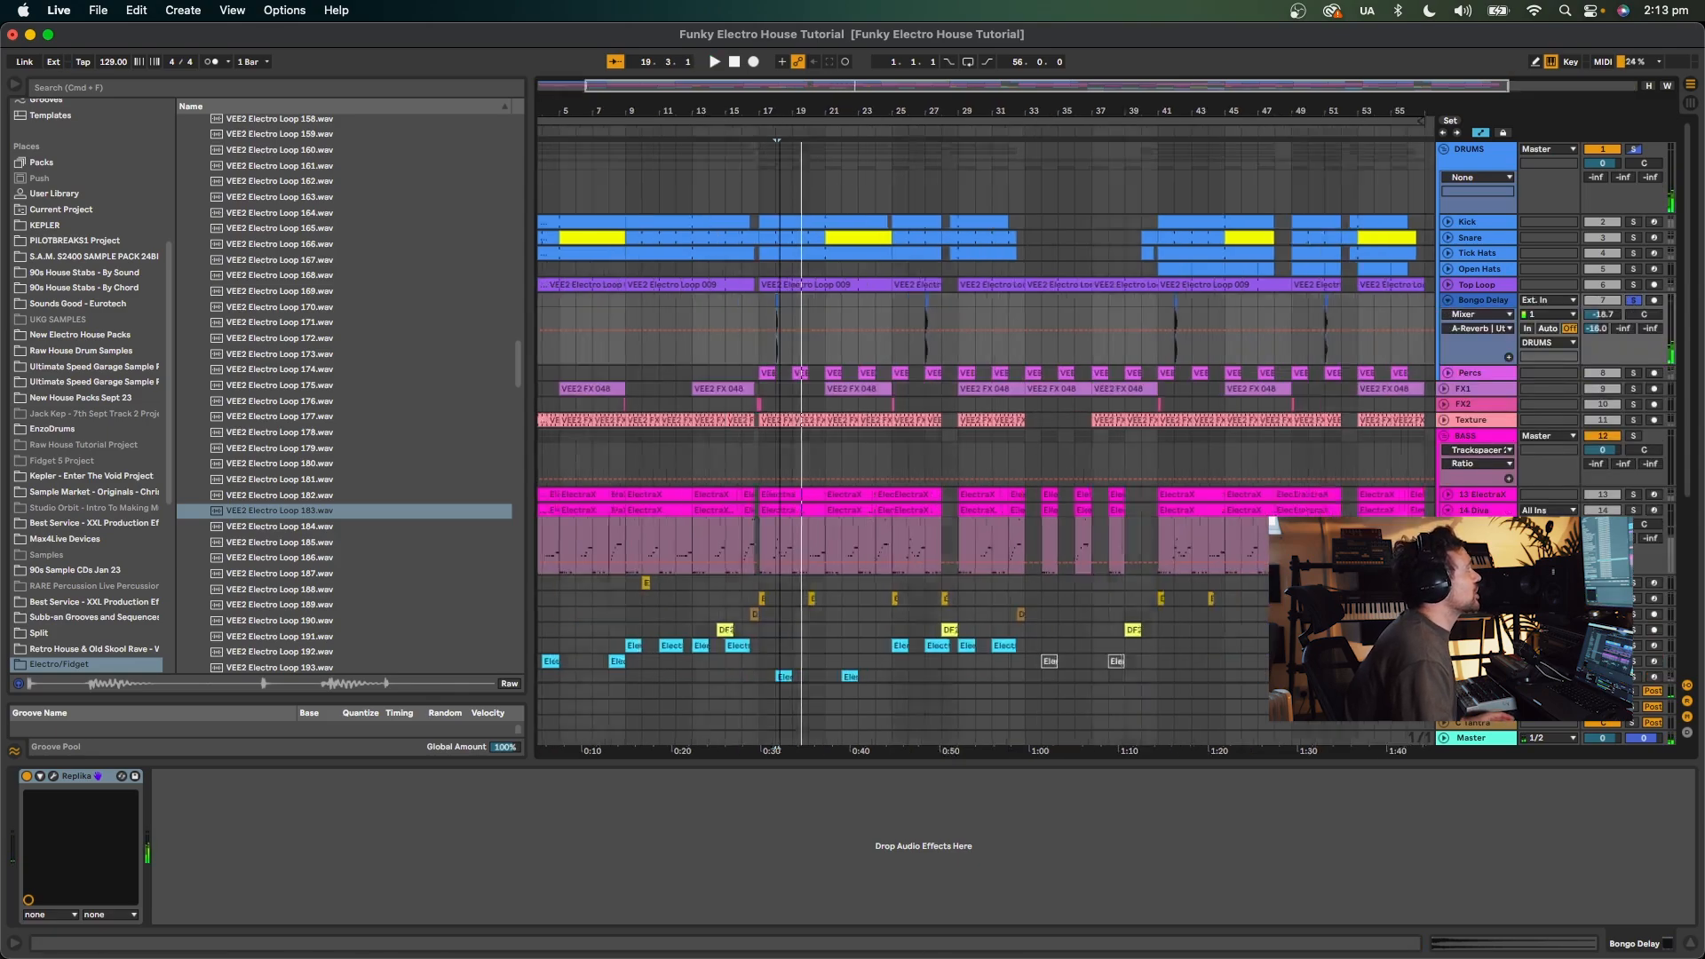
{"action": "key", "text": "space"}
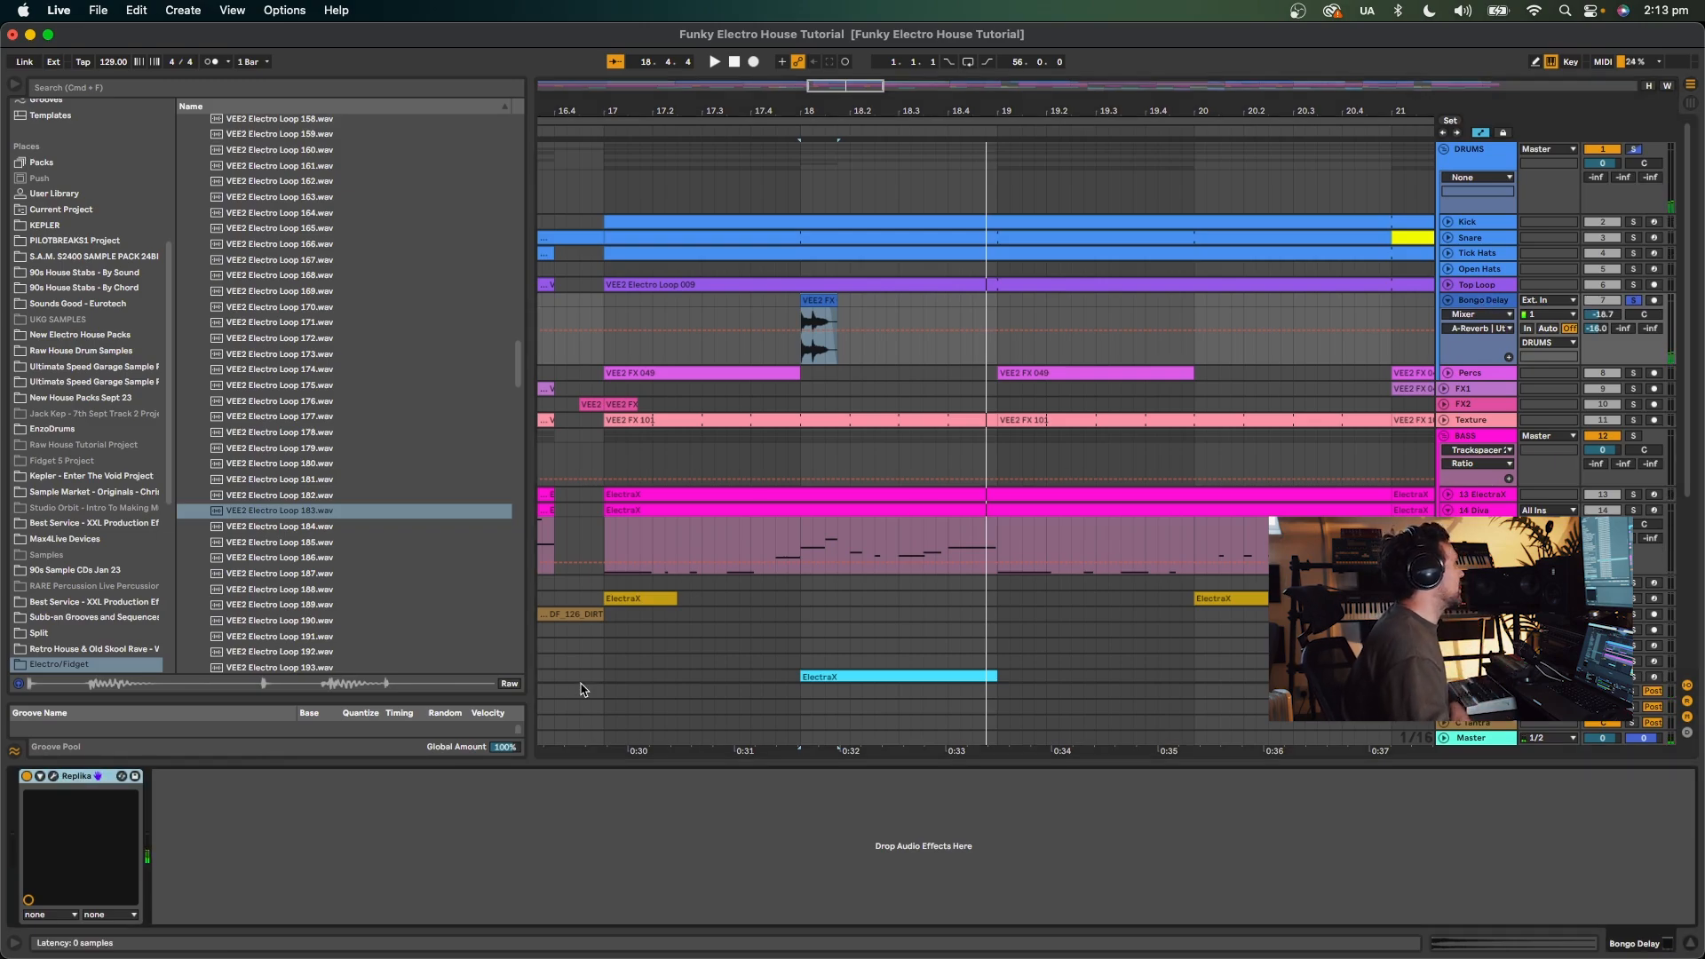
{"action": "left_click", "coordinate": [54, 776]}
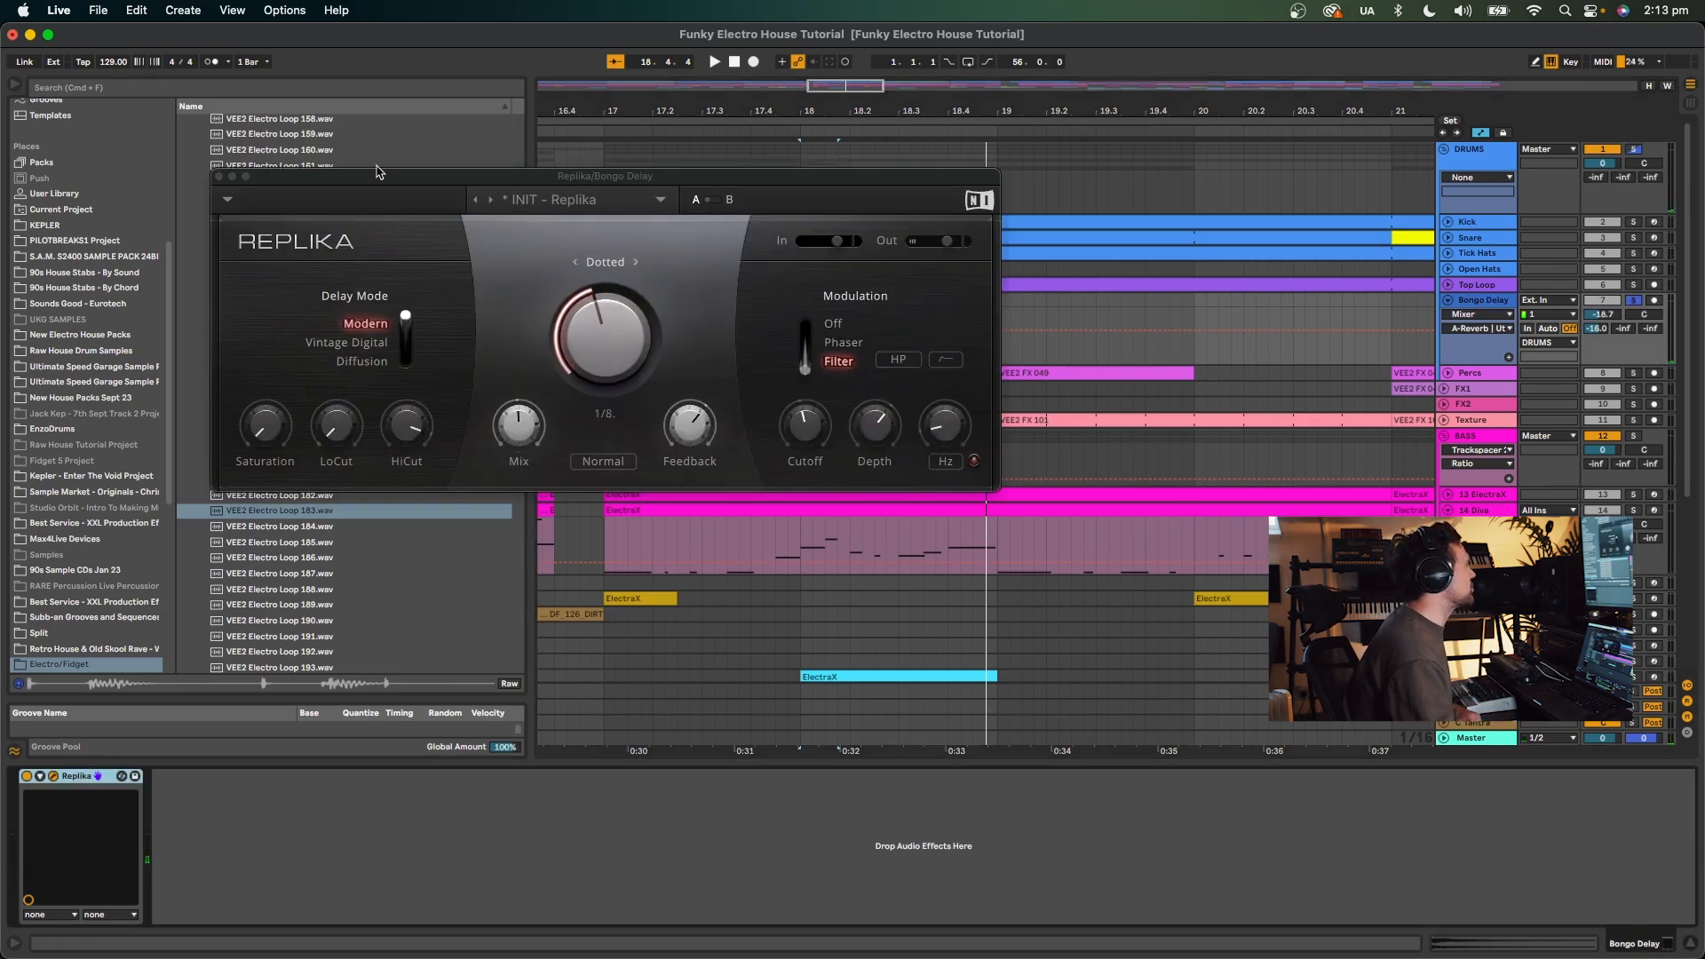
Play the bongo delay while trying Replika's dotted delay time at 1/32 and 1/8, and close the plug-in window.
{"action": "left_click_drag", "start_coordinate": [379, 172], "coordinate": [611, 183]}
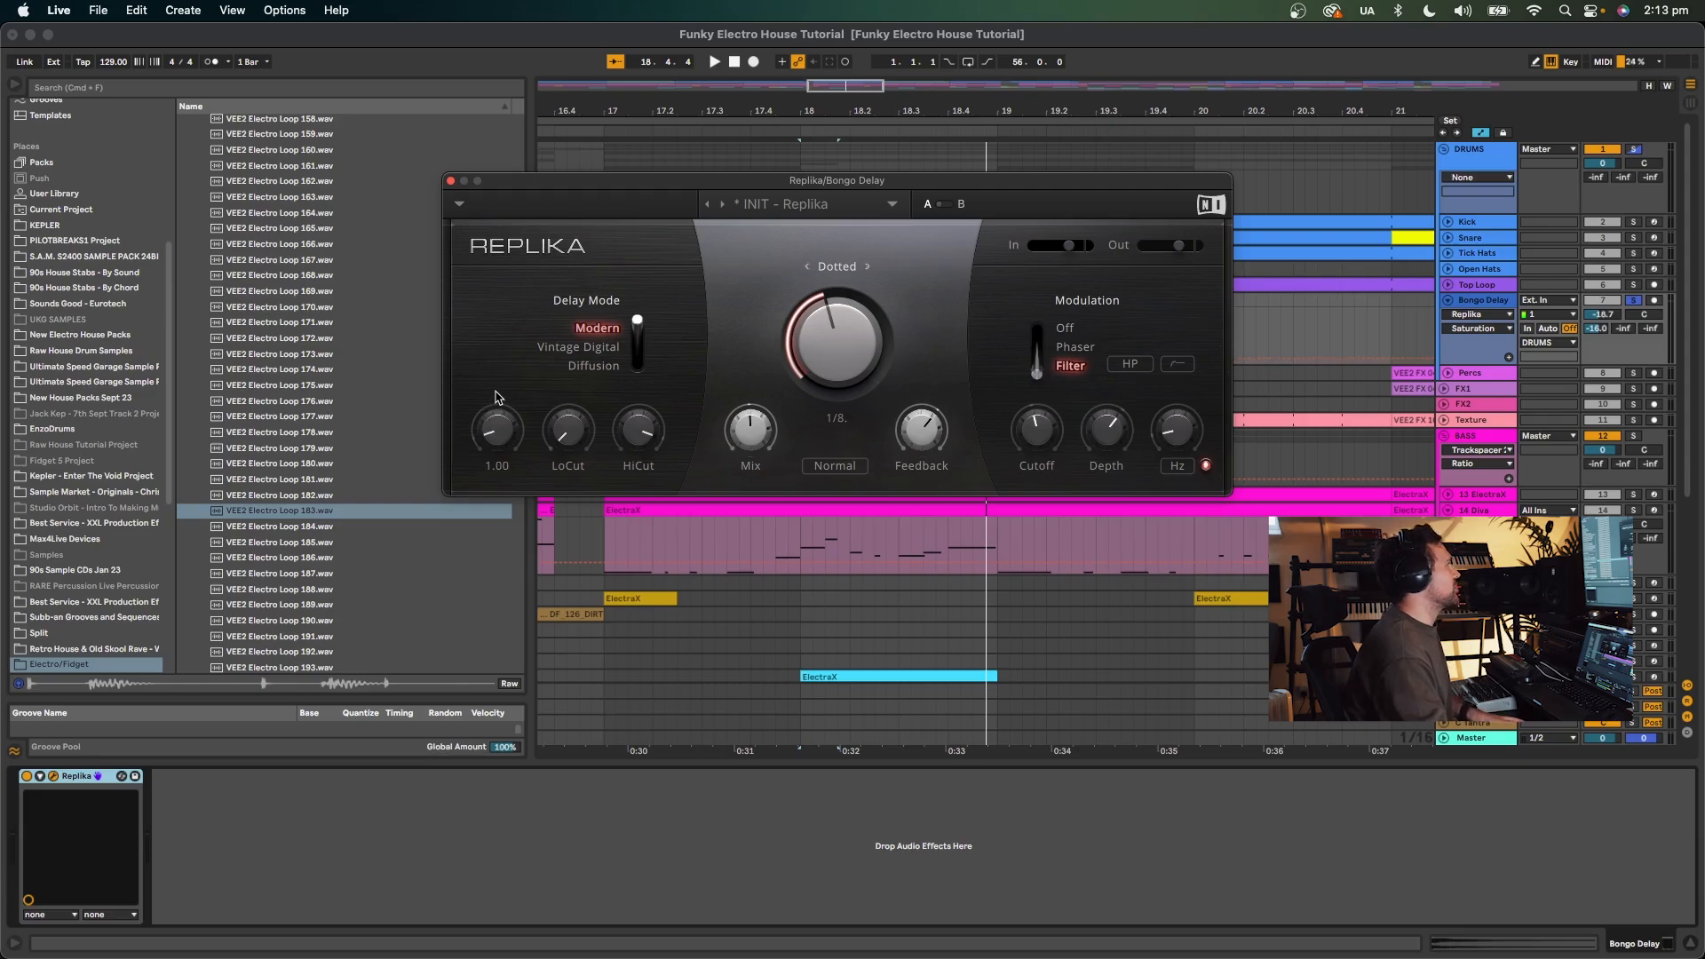
{"action": "key", "text": "space"}
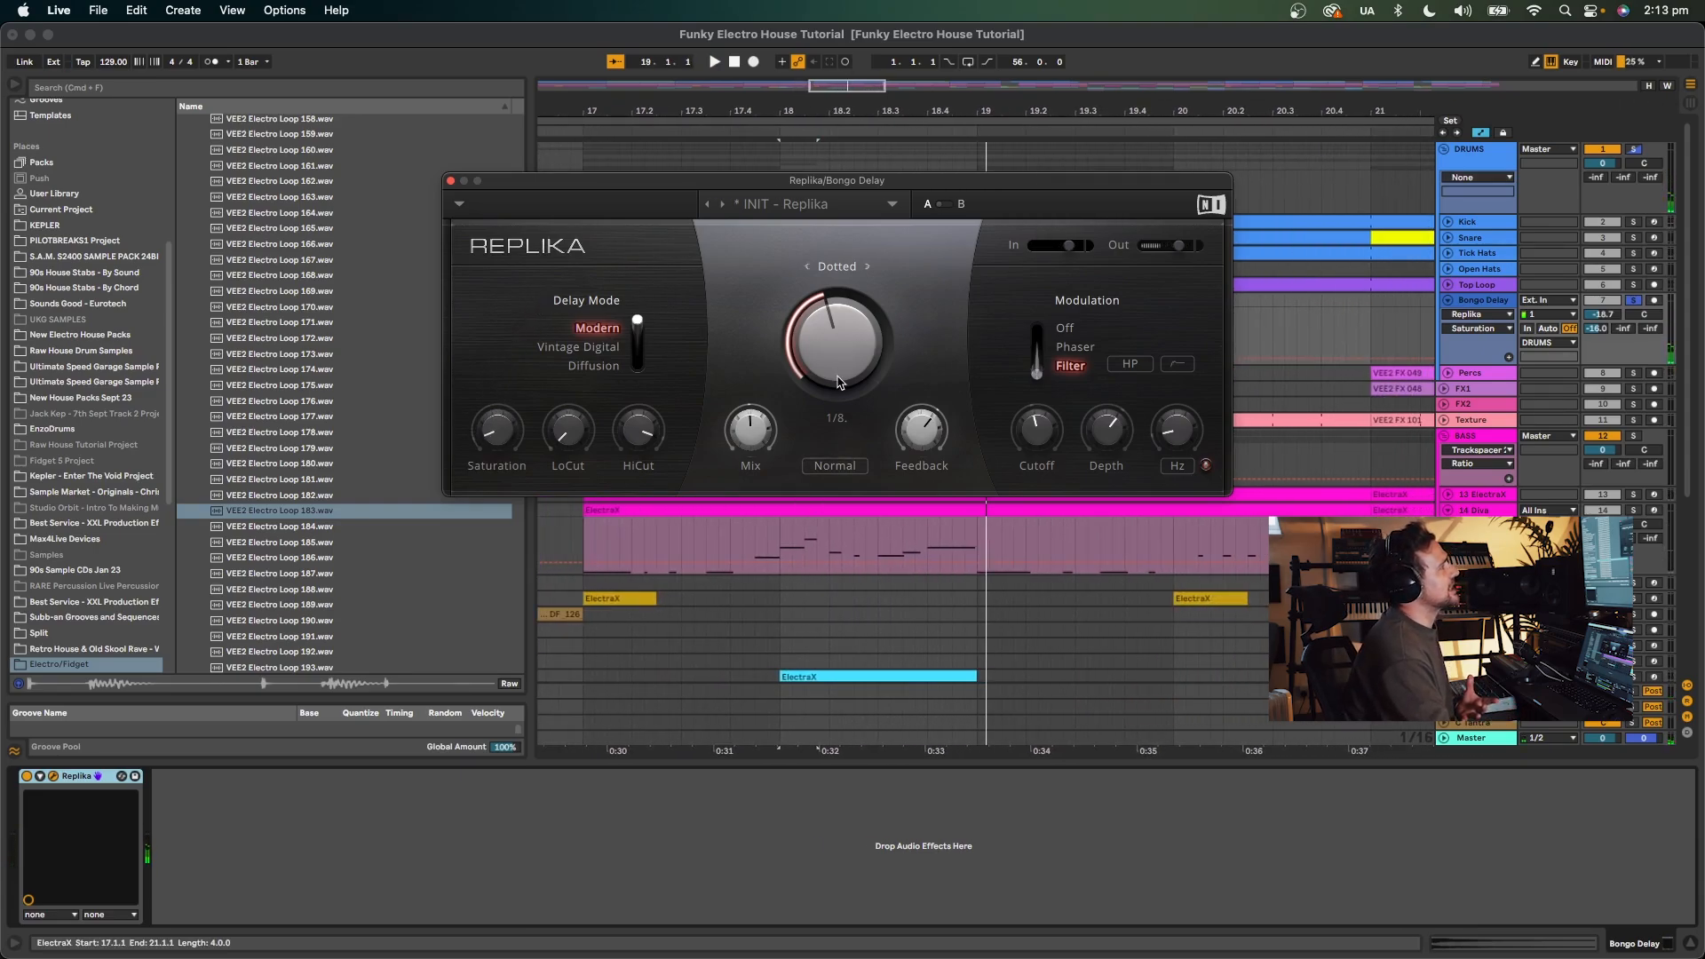
{"action": "left_click", "coordinate": [837, 269]}
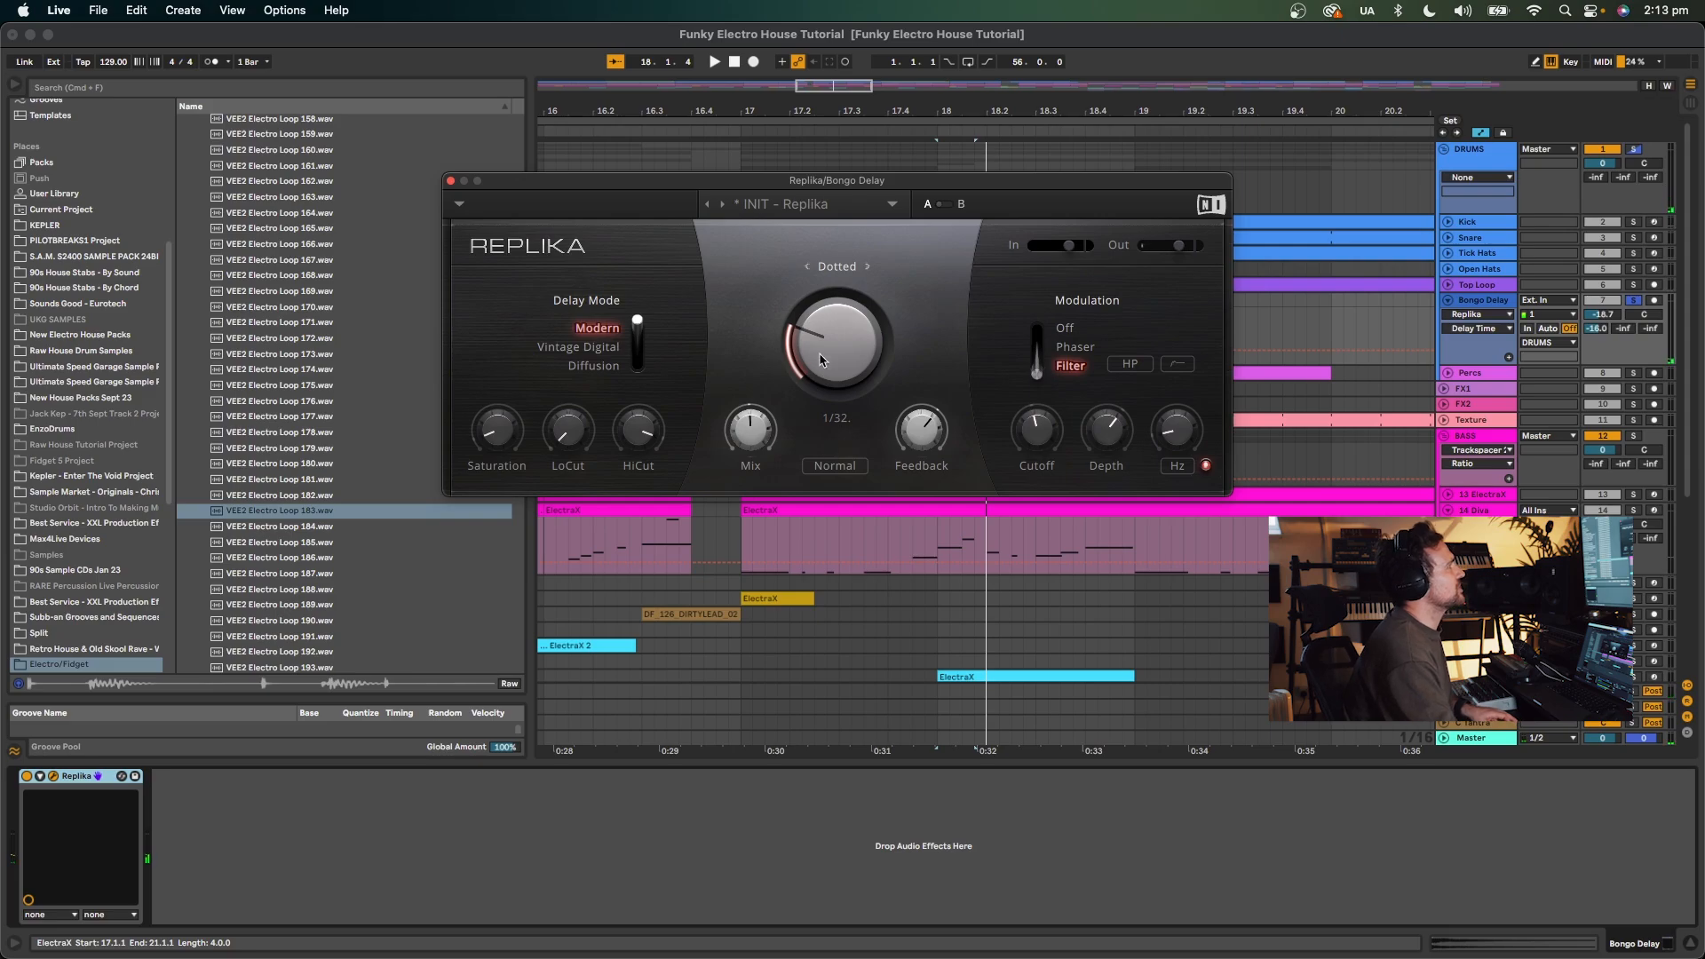
{"action": "key", "text": "space"}
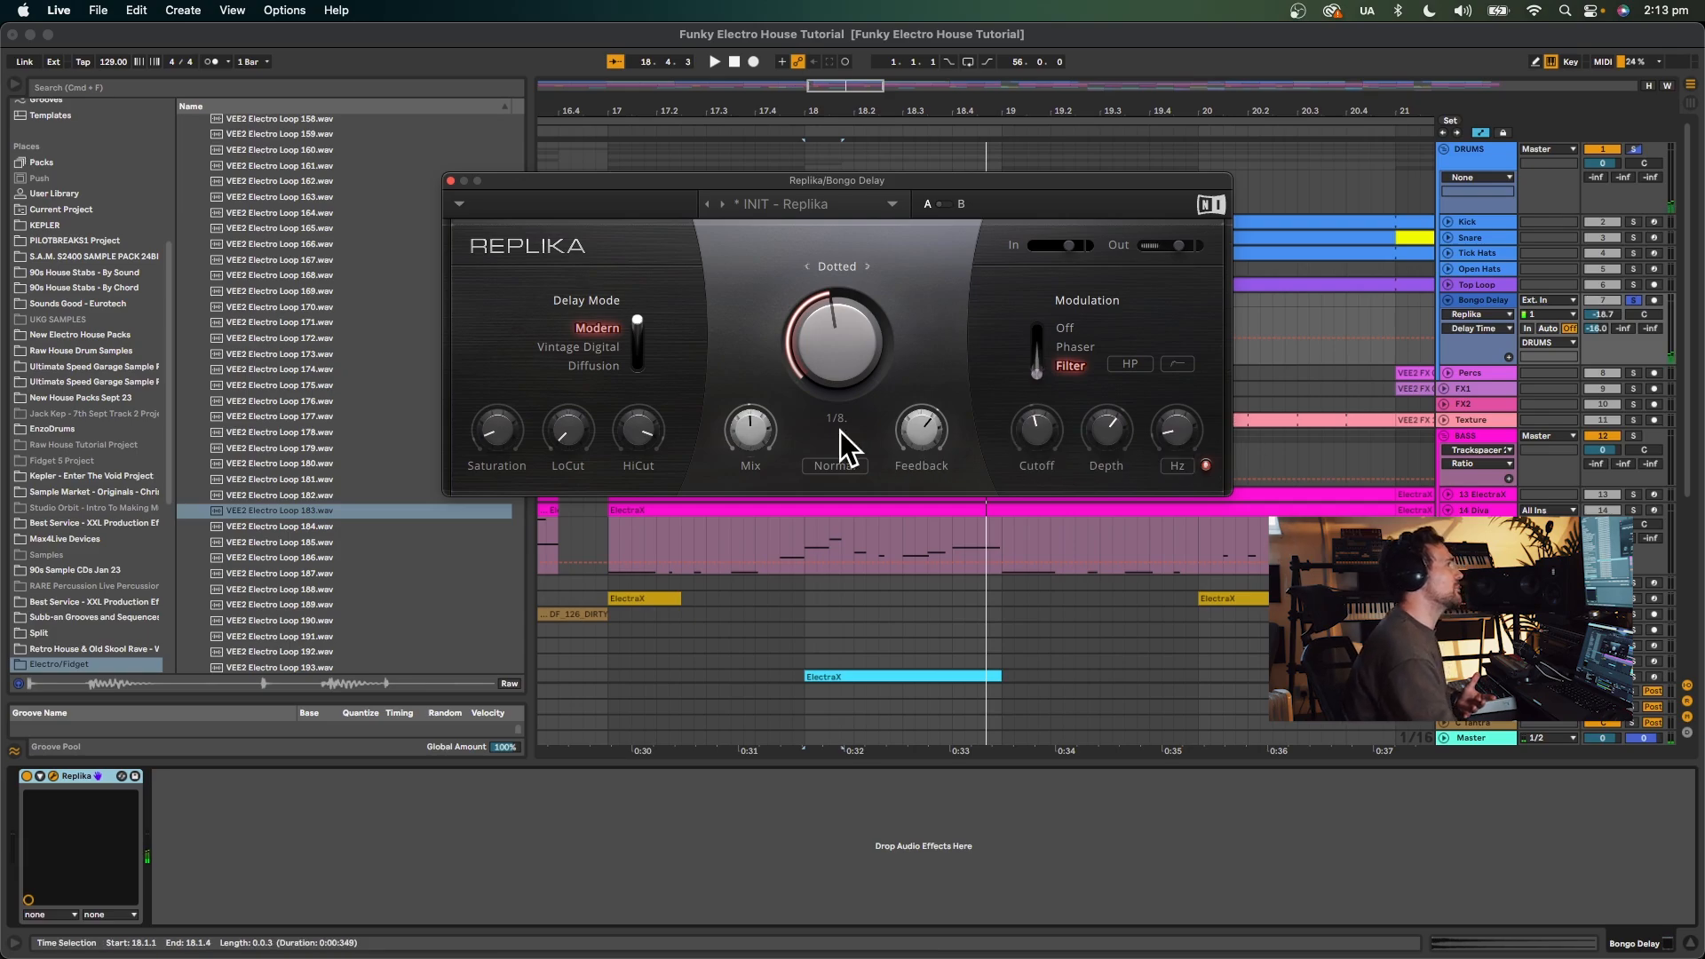
{"action": "mouse_move", "coordinate": [1054, 448]}
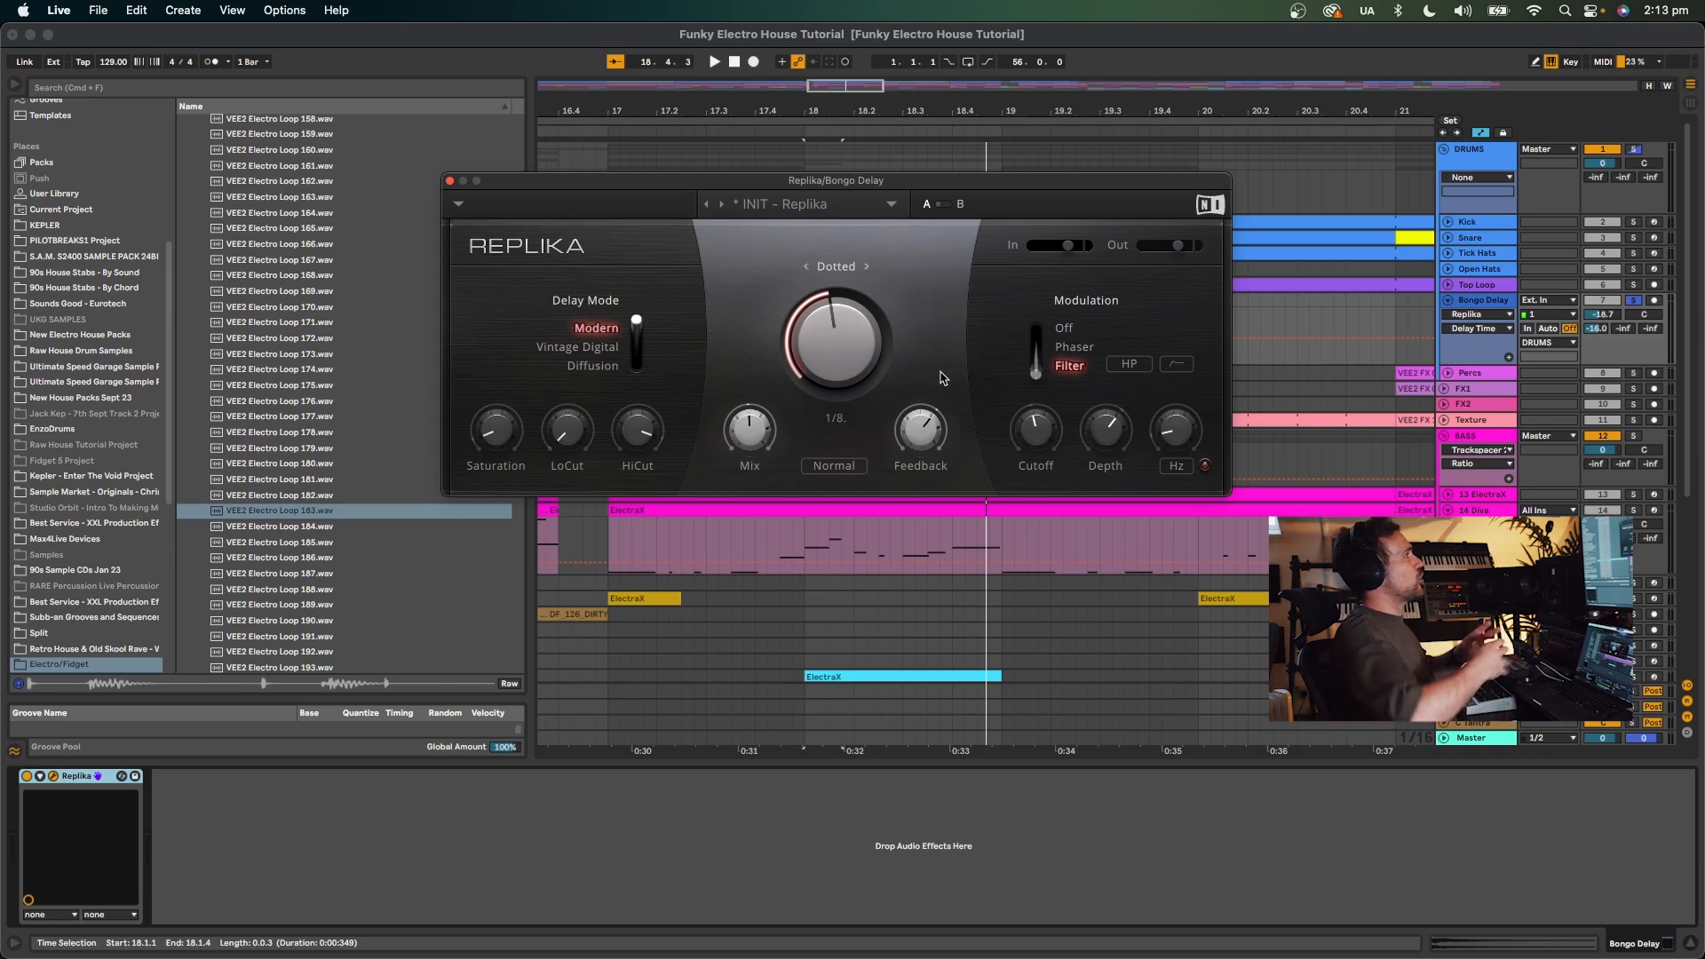
{"action": "left_click", "coordinate": [449, 181]}
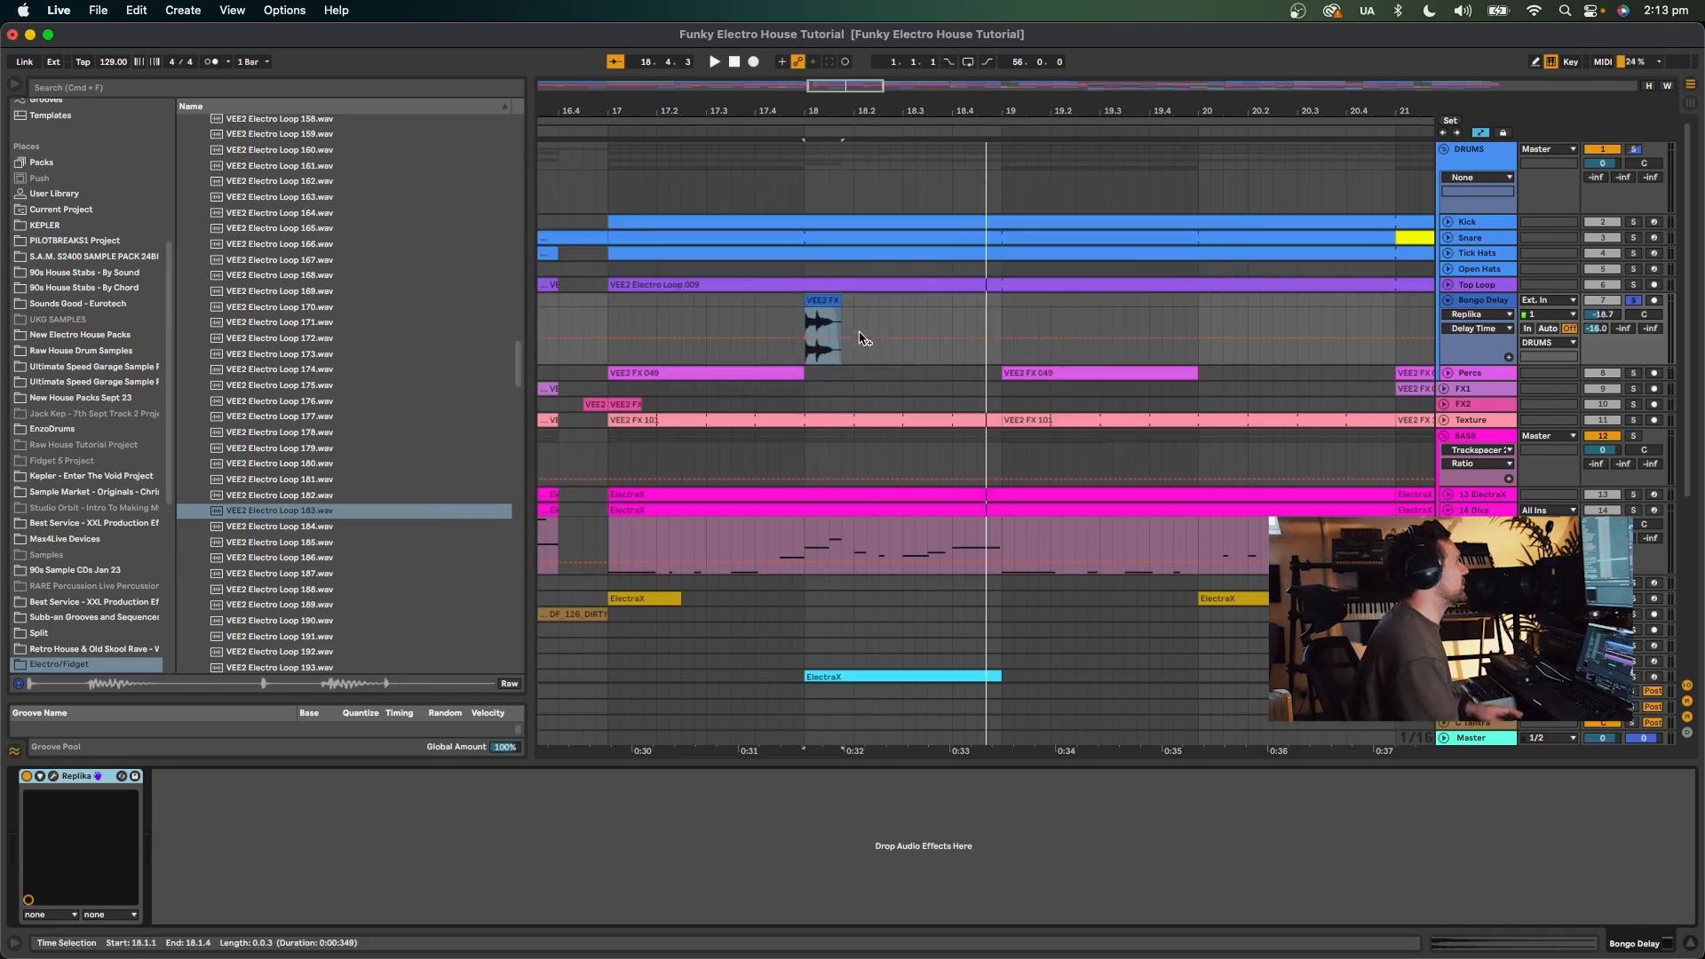
Play the arrangement from bar 16.4 to hear the bongo delay in the full mix.
{"action": "left_click", "coordinate": [813, 302]}
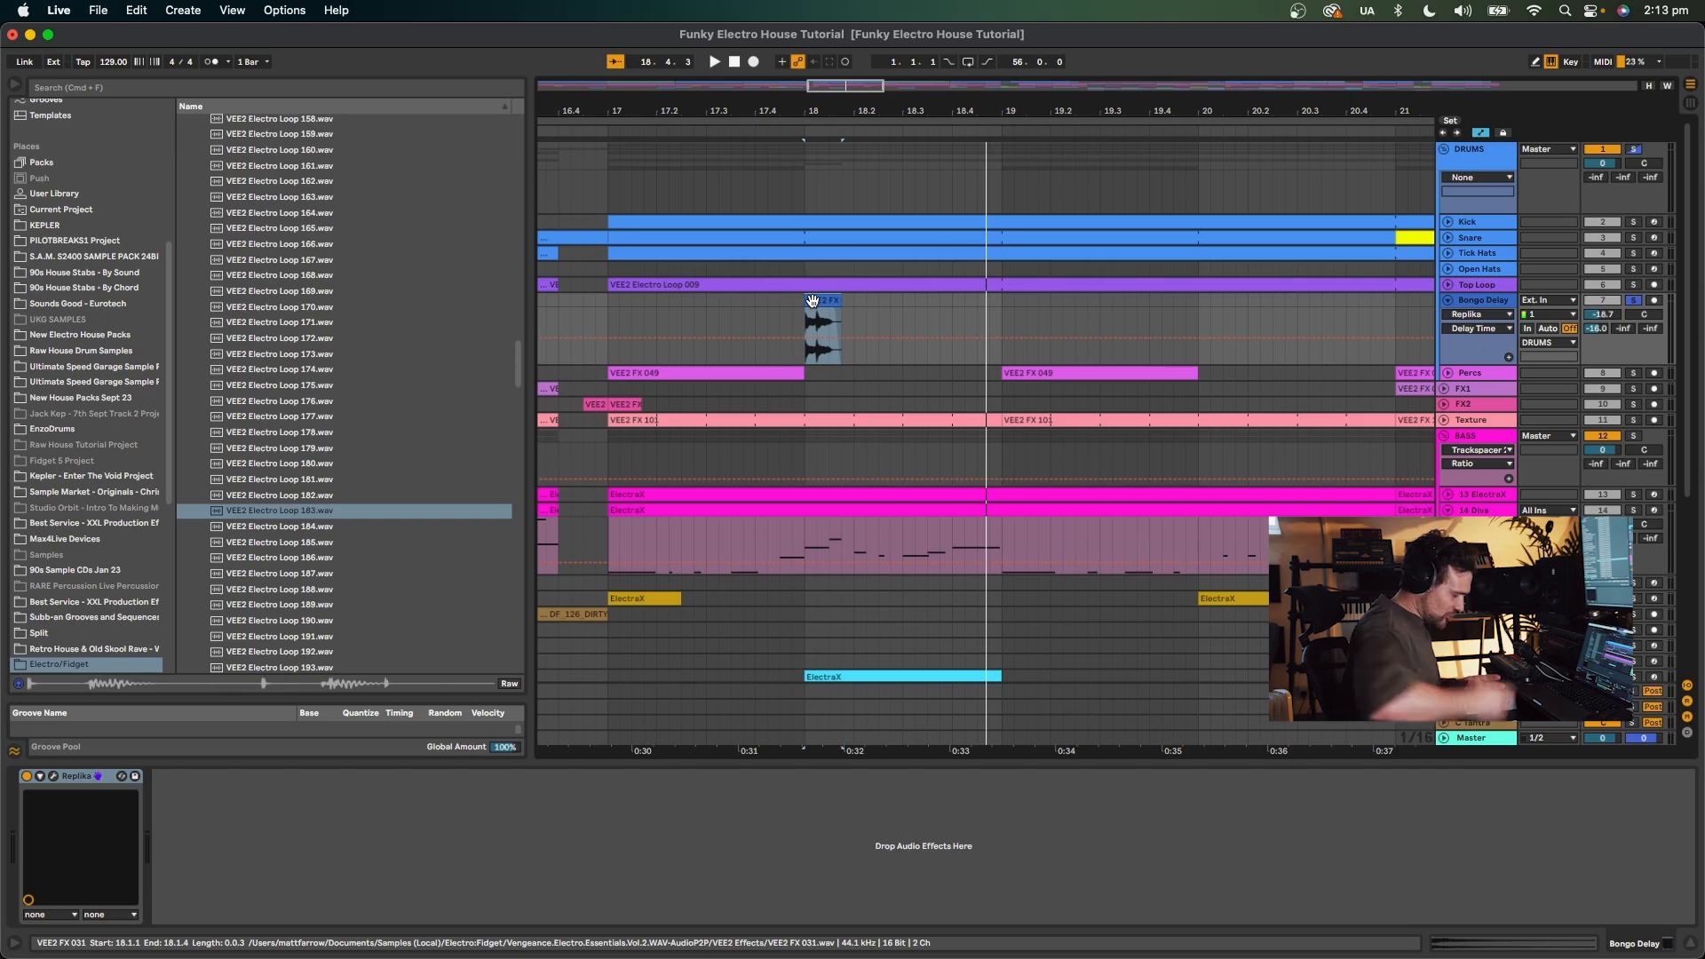
{"action": "left_click", "coordinate": [706, 300]}
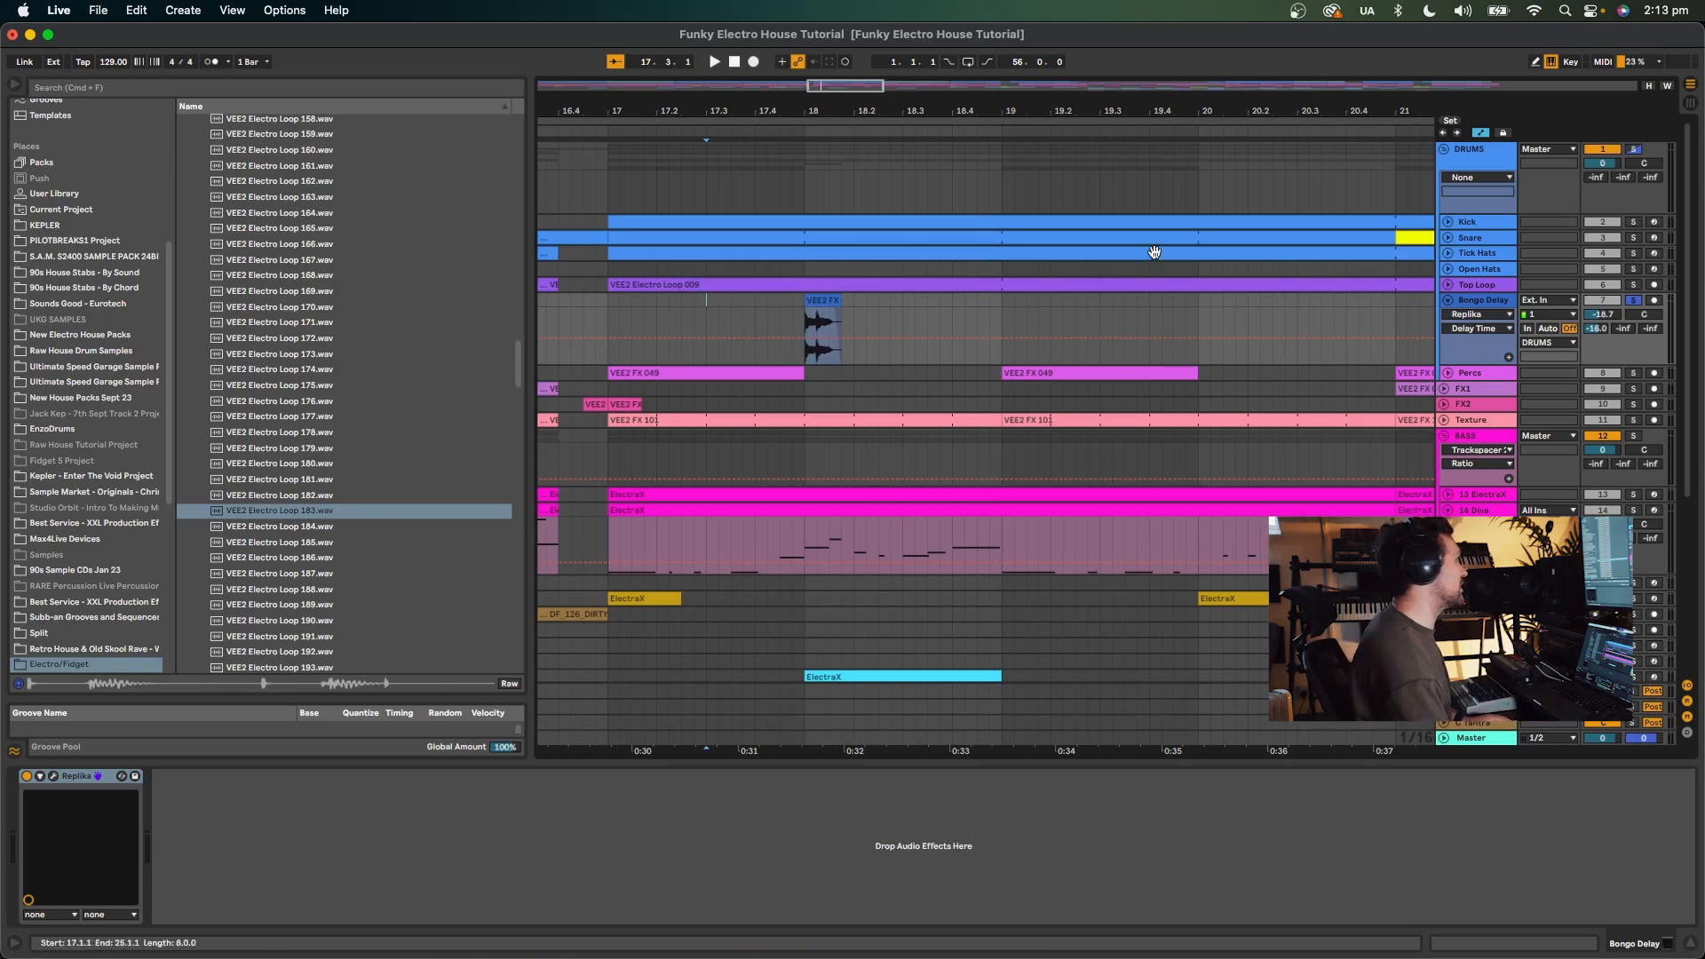
{"action": "left_click", "coordinate": [571, 308]}
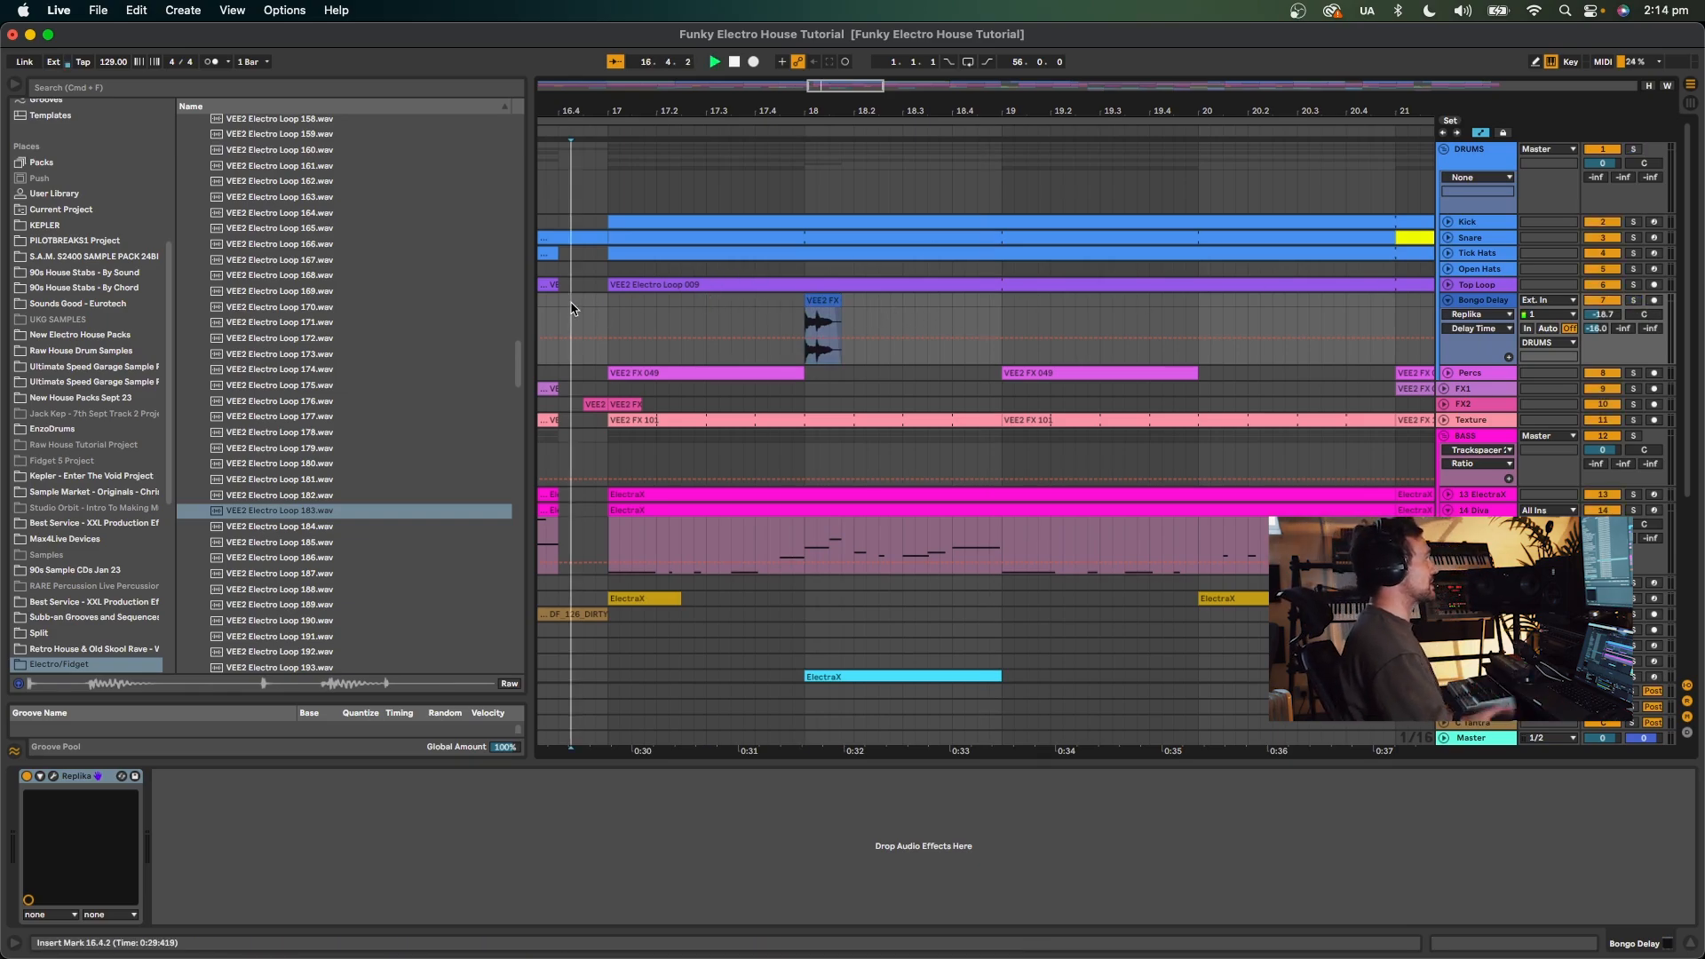
{"action": "key", "text": "space"}
{"action": "key", "text": "XF86AudioRaiseVolume"}
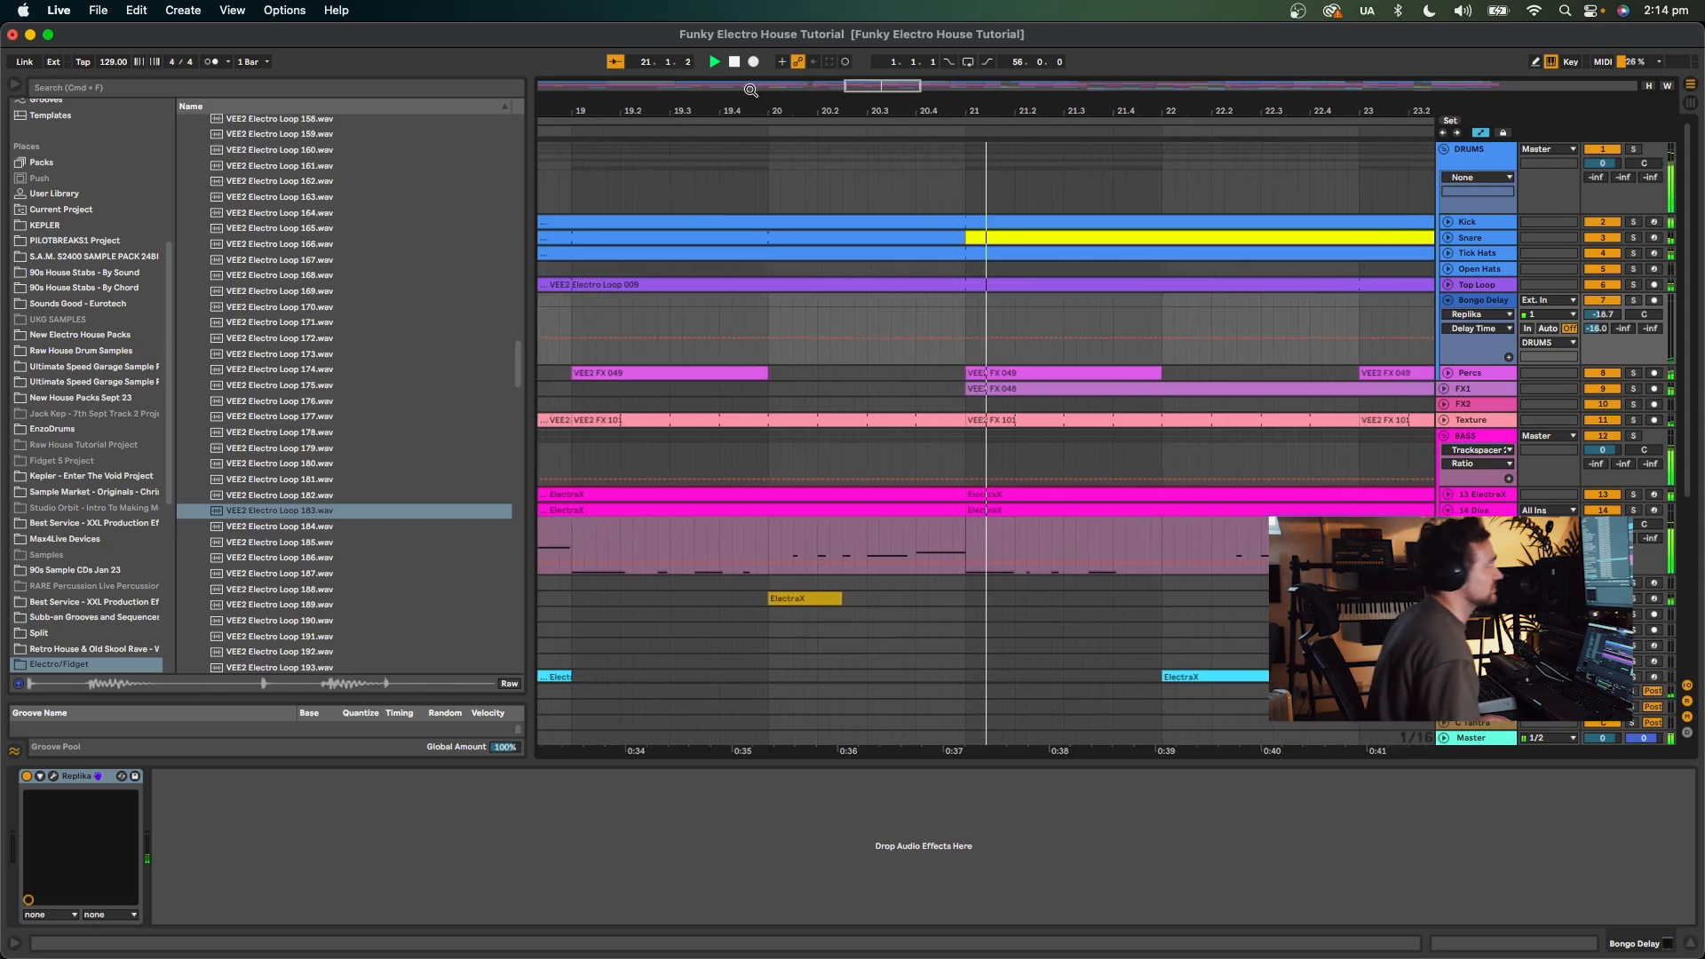
{"action": "left_click_drag", "start_coordinate": [739, 111], "coordinate": [743, 69]}
{"action": "key", "text": "space"}
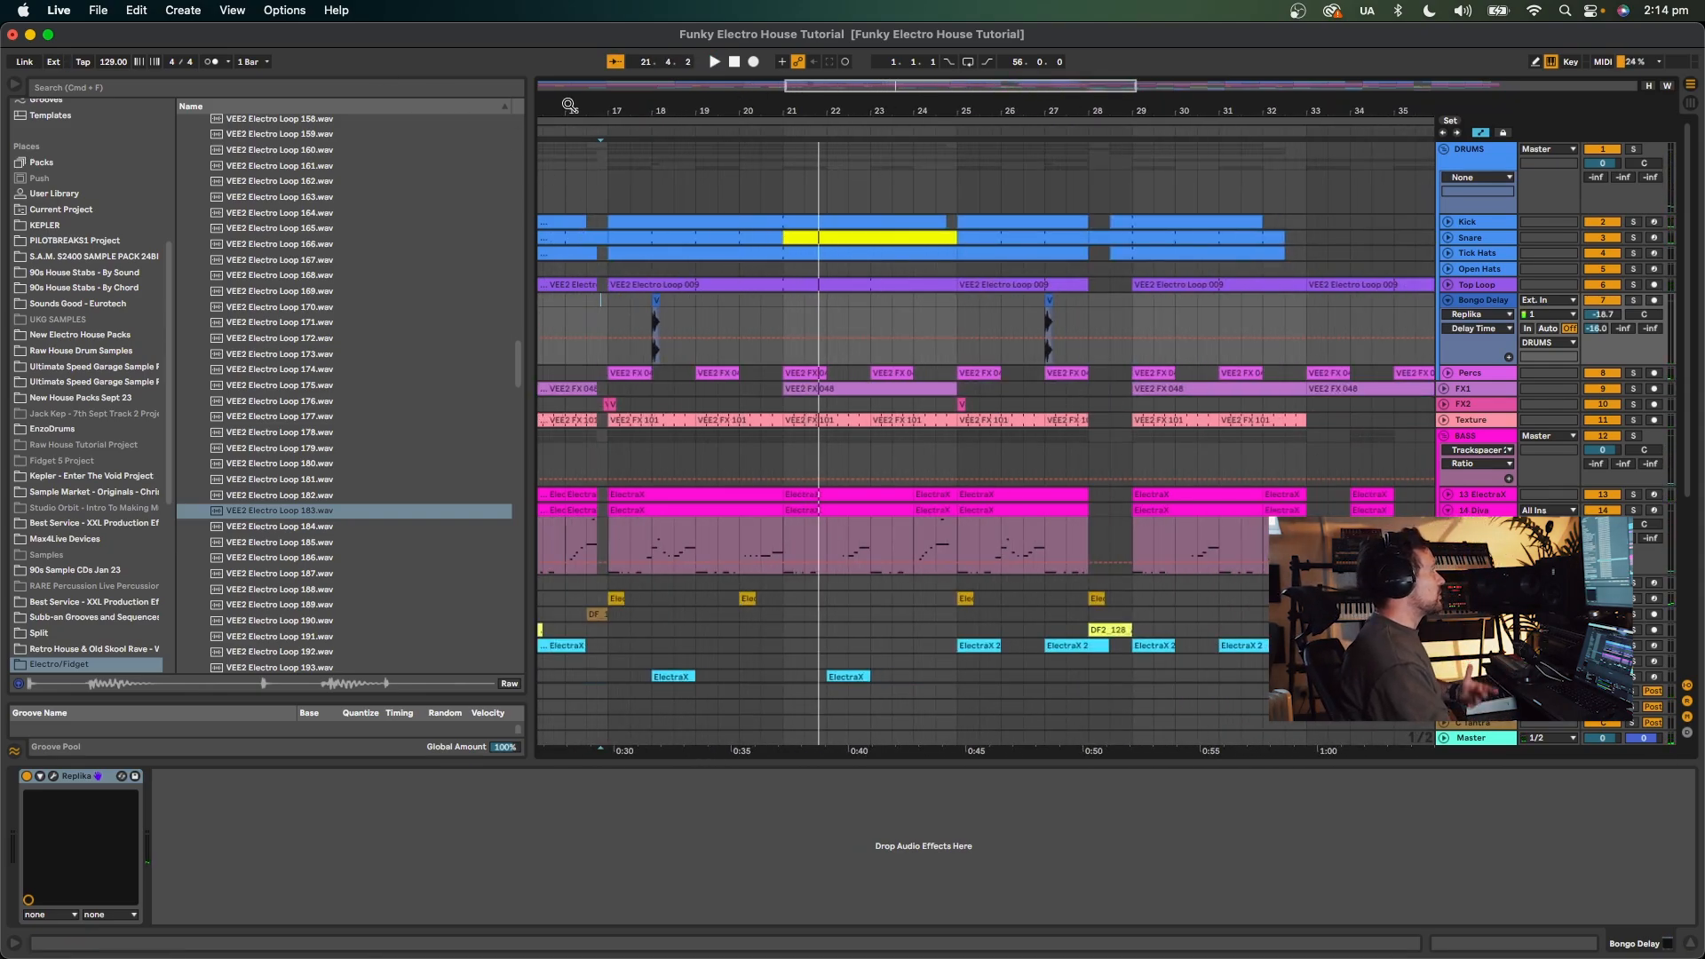
Play the Percs track's one-bar effect clips at bars 19 and 35 together with the mix.
{"action": "left_click_drag", "start_coordinate": [568, 108], "coordinate": [619, 107]}
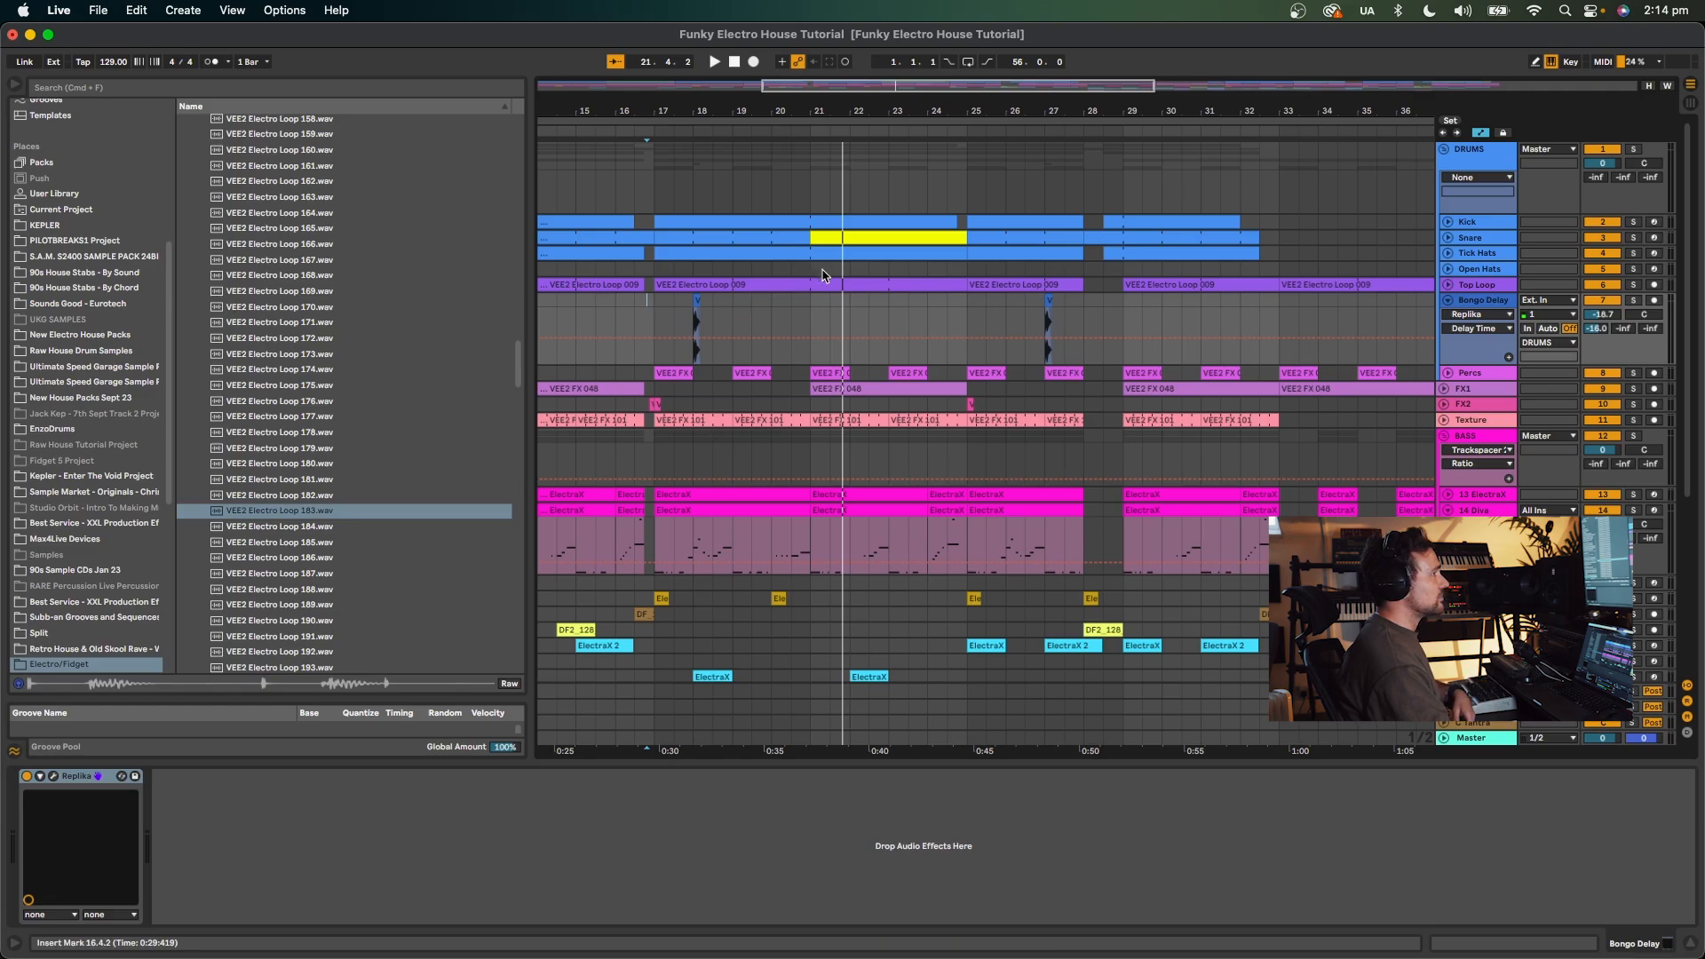
{"action": "scroll", "coordinate": [1153, 336], "scroll_direction": "down", "scroll_amount": 3}
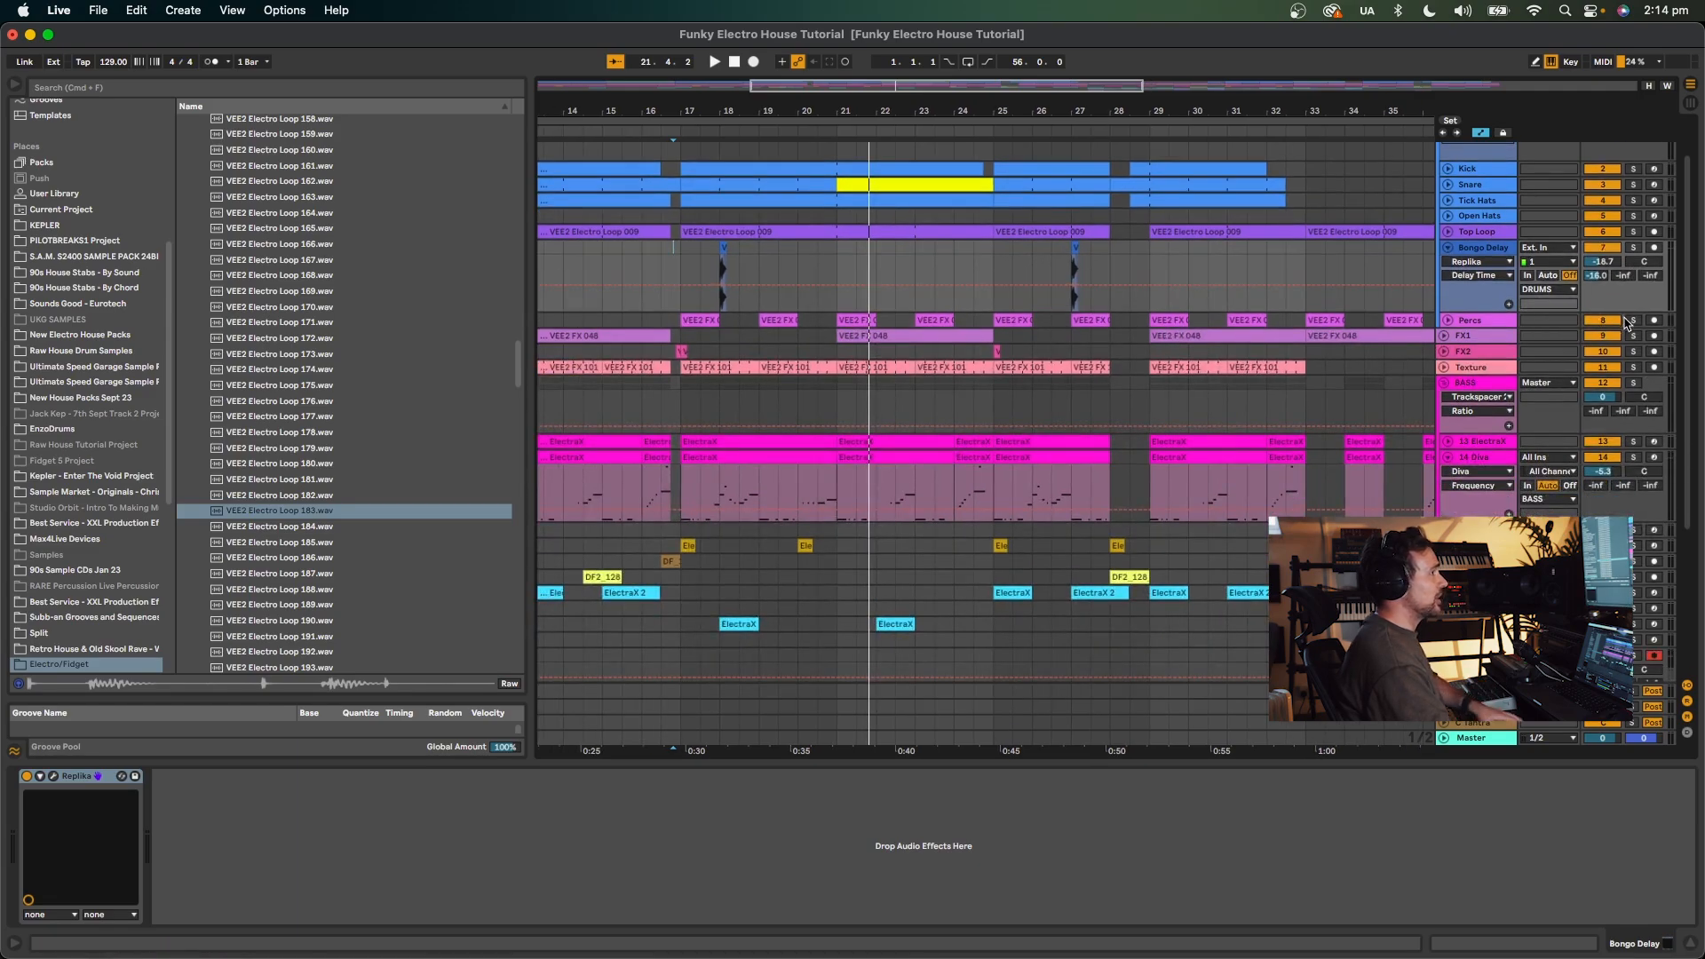
{"action": "left_click", "coordinate": [1628, 322]}
{"action": "key", "text": "space"}
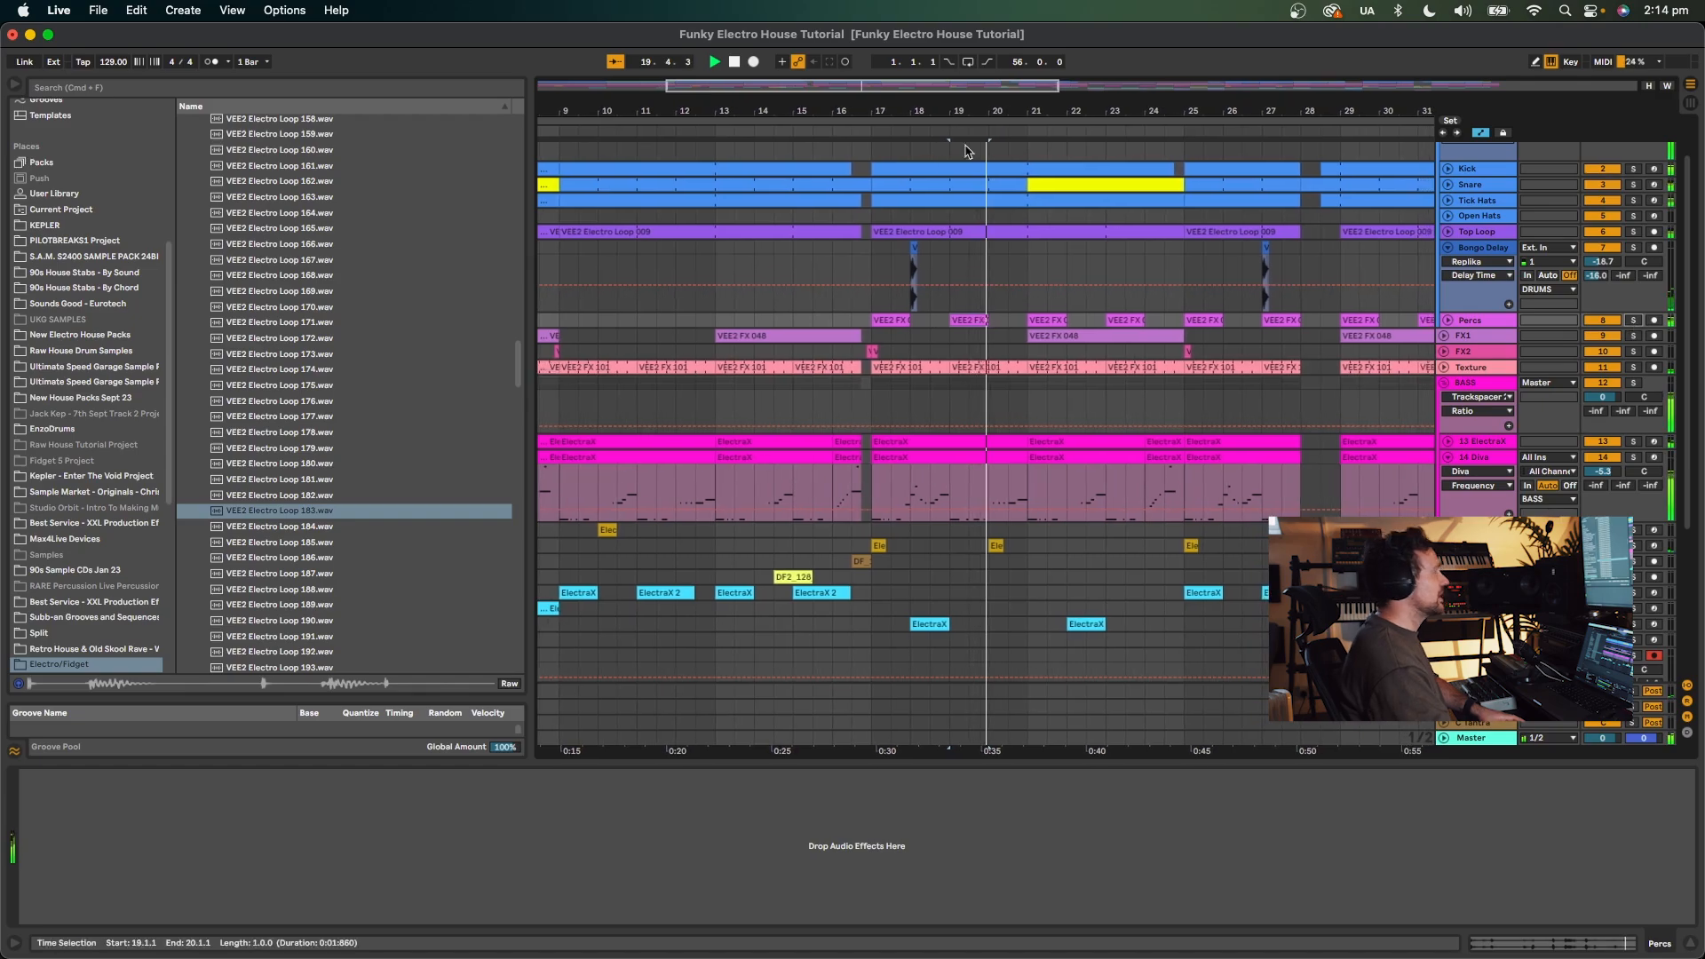
{"action": "key", "text": "space"}
{"action": "key", "text": "w"}
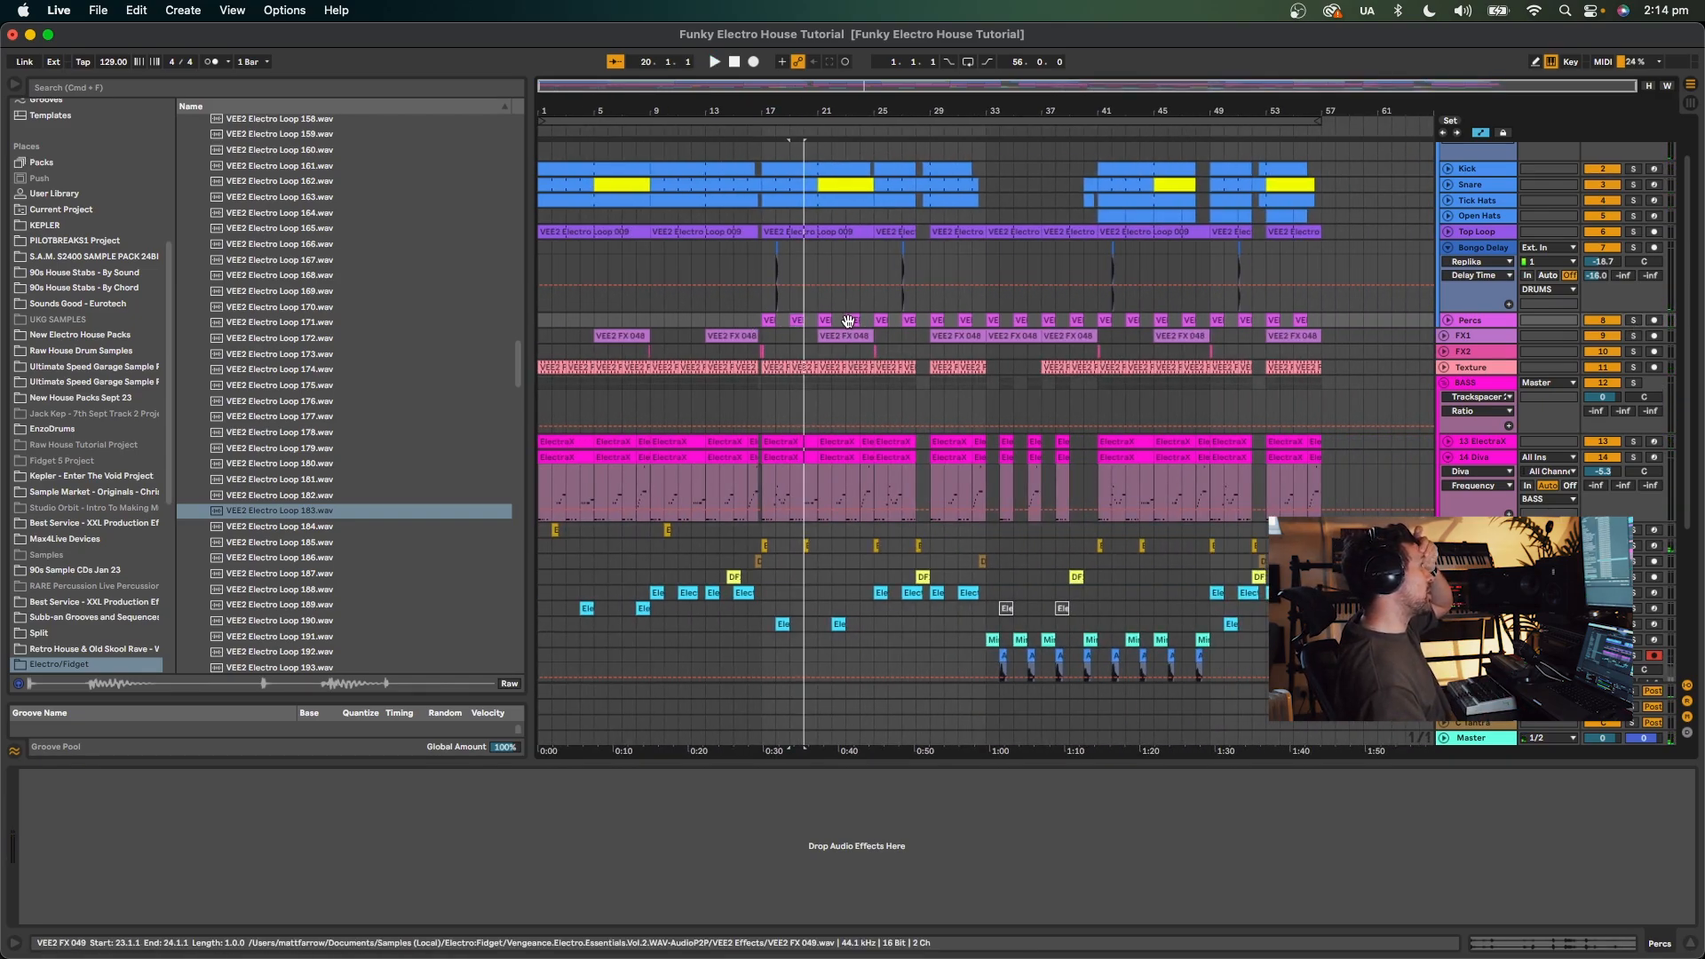
{"action": "left_click", "coordinate": [986, 320]}
{"action": "key", "text": "space"}
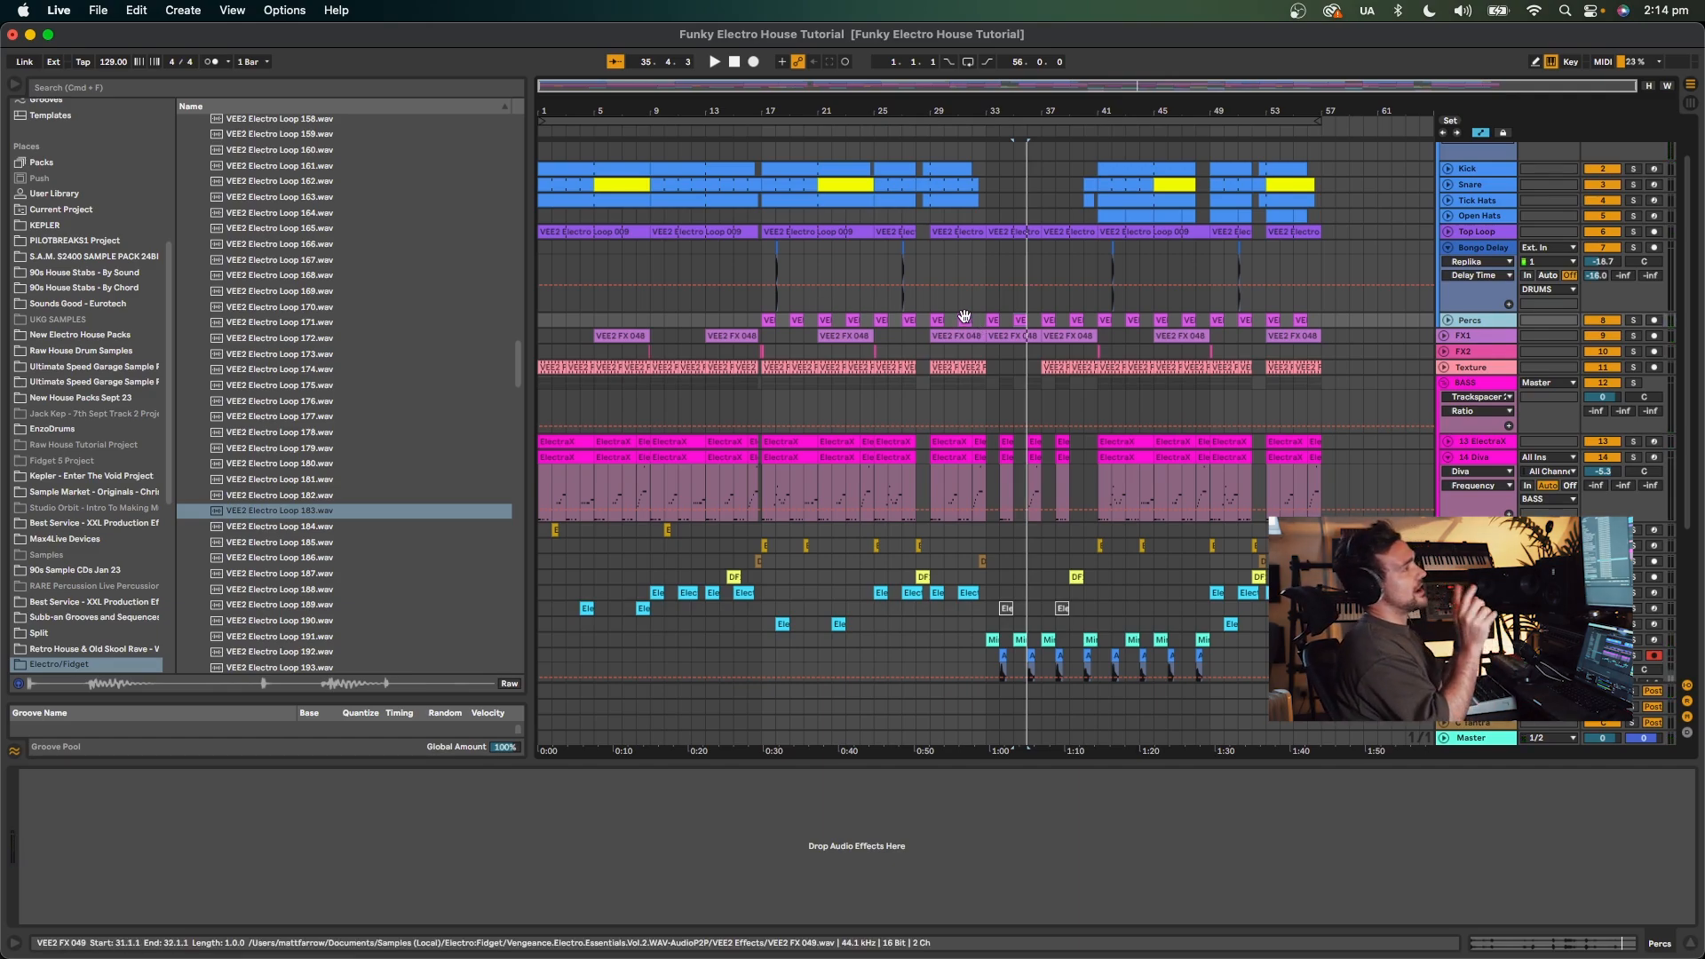
Open the VEE2 Effects sample folder and audition several effects, including VEE2 FX 113, 147 and 141.
{"action": "scroll", "coordinate": [275, 346], "scroll_direction": "up", "scroll_amount": 15}
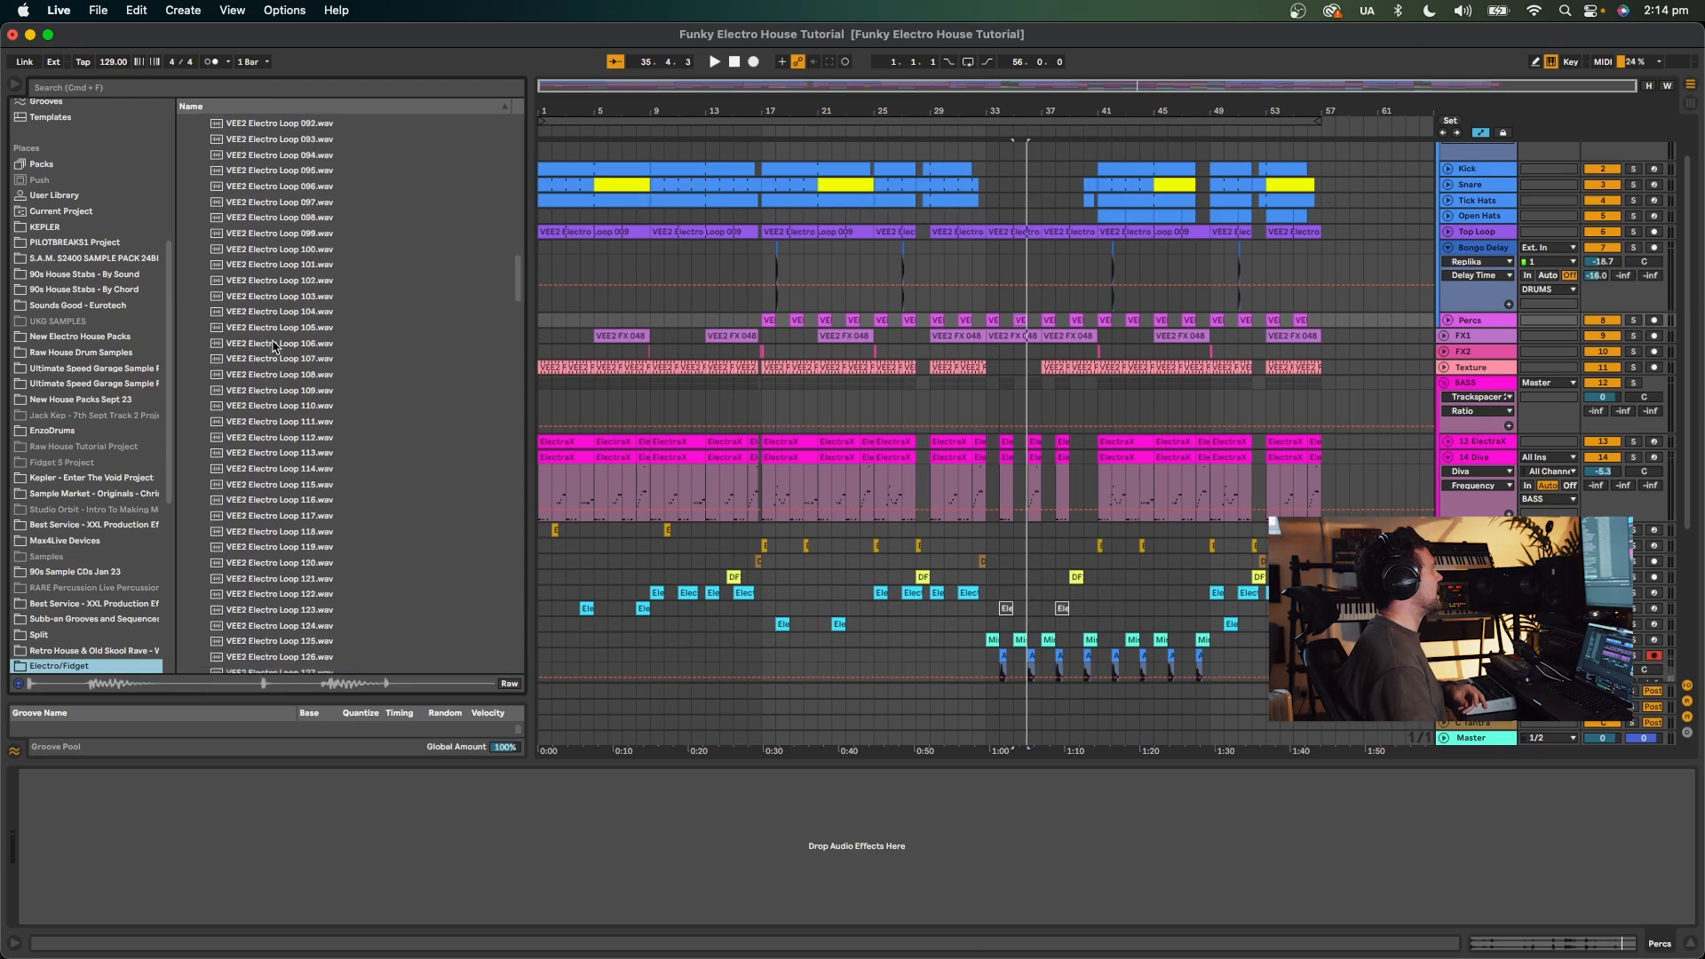
{"action": "scroll", "coordinate": [275, 347], "scroll_direction": "up", "scroll_amount": 20}
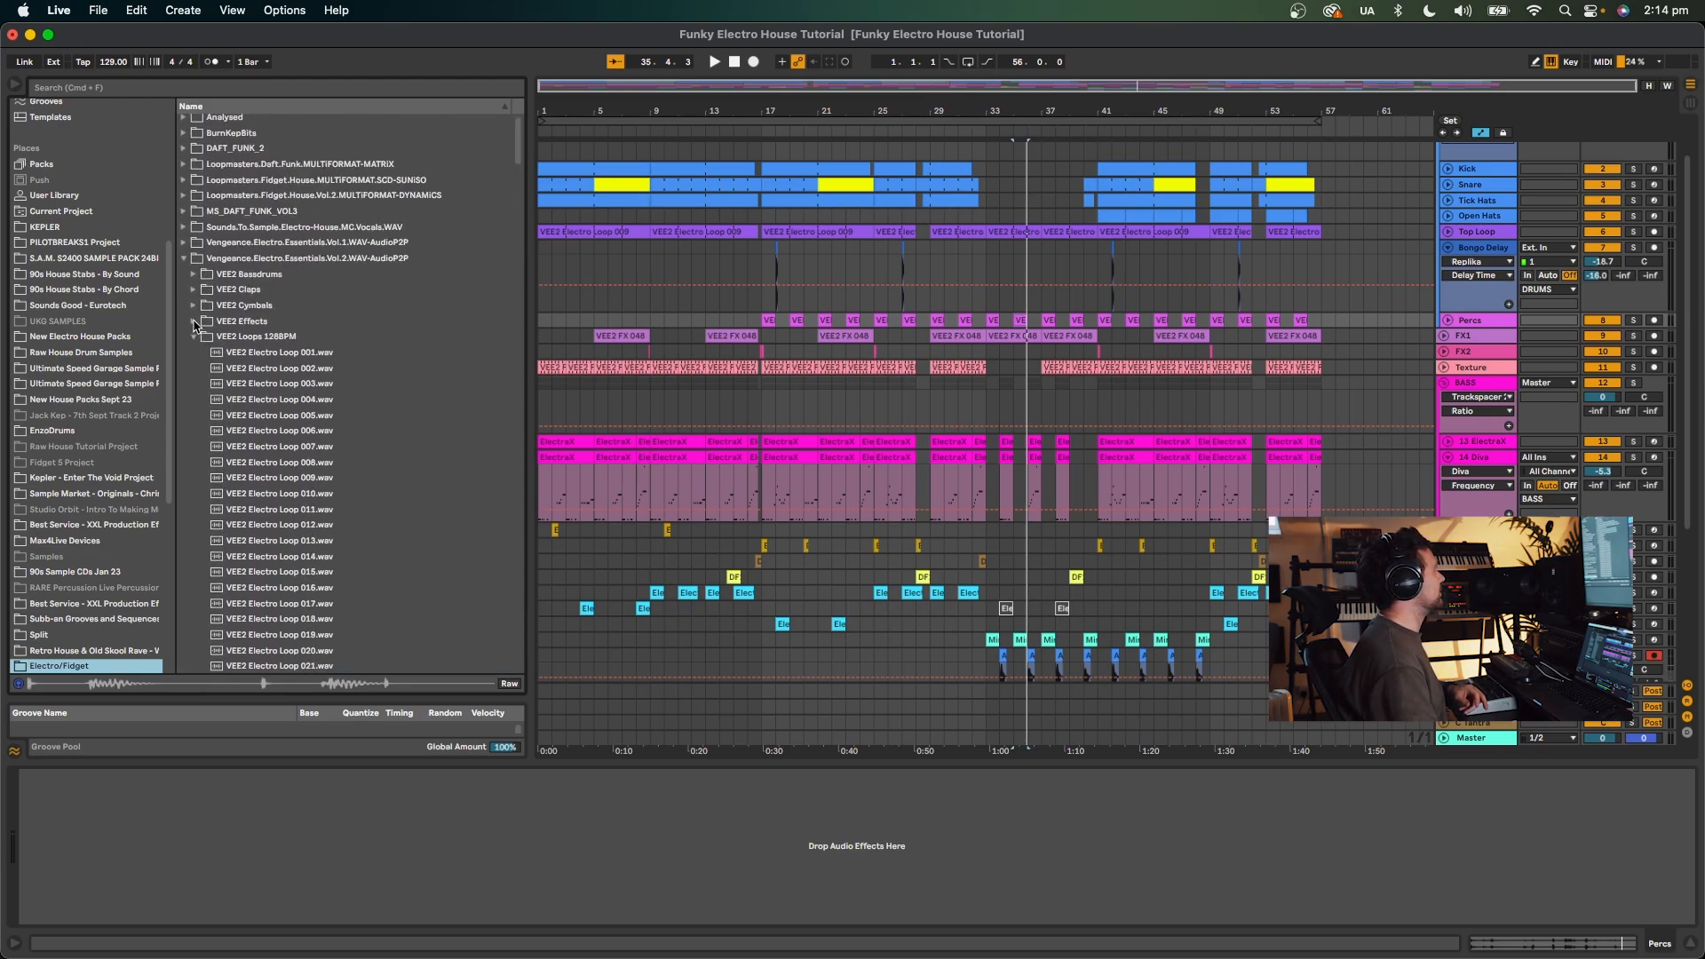
{"action": "left_click", "coordinate": [193, 322]}
{"action": "left_click", "coordinate": [311, 495]}
{"action": "scroll", "coordinate": [311, 496], "scroll_direction": "down", "scroll_amount": 15}
{"action": "left_click", "coordinate": [311, 491]}
{"action": "scroll", "coordinate": [311, 494], "scroll_direction": "down", "scroll_amount": 15}
{"action": "left_click", "coordinate": [311, 494]}
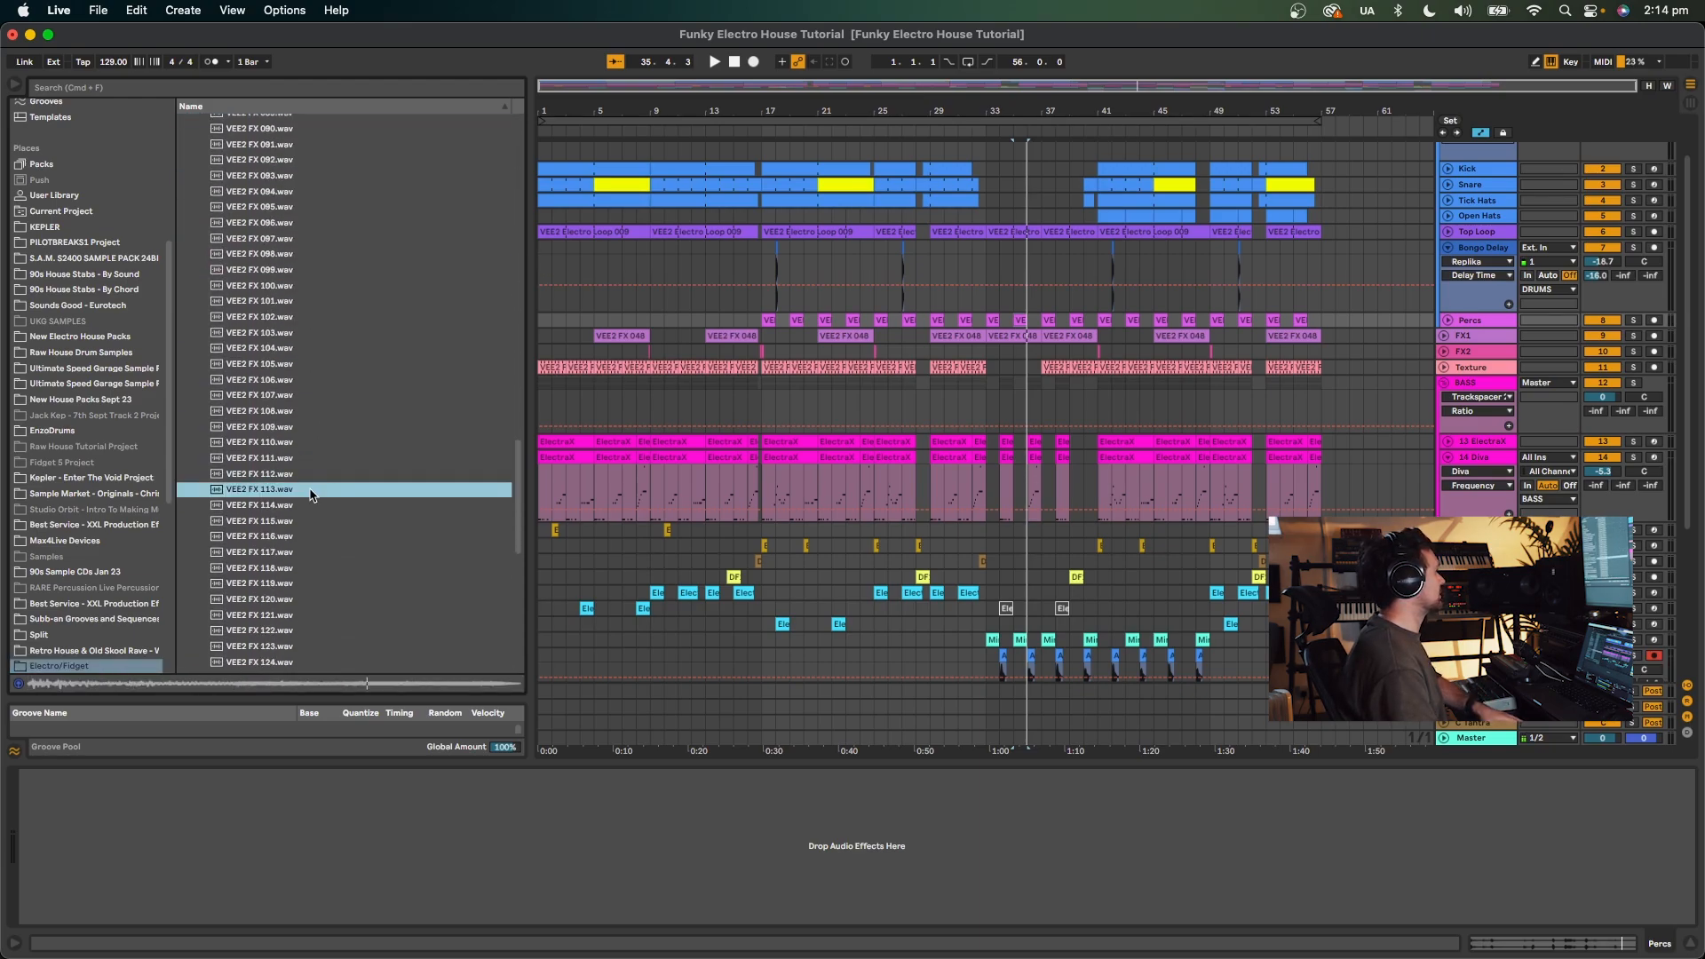
{"action": "scroll", "coordinate": [311, 494], "scroll_direction": "down", "scroll_amount": 10}
{"action": "left_click", "coordinate": [311, 486]}
{"action": "scroll", "coordinate": [306, 480], "scroll_direction": "down", "scroll_amount": 10}
{"action": "left_click", "coordinate": [298, 445]}
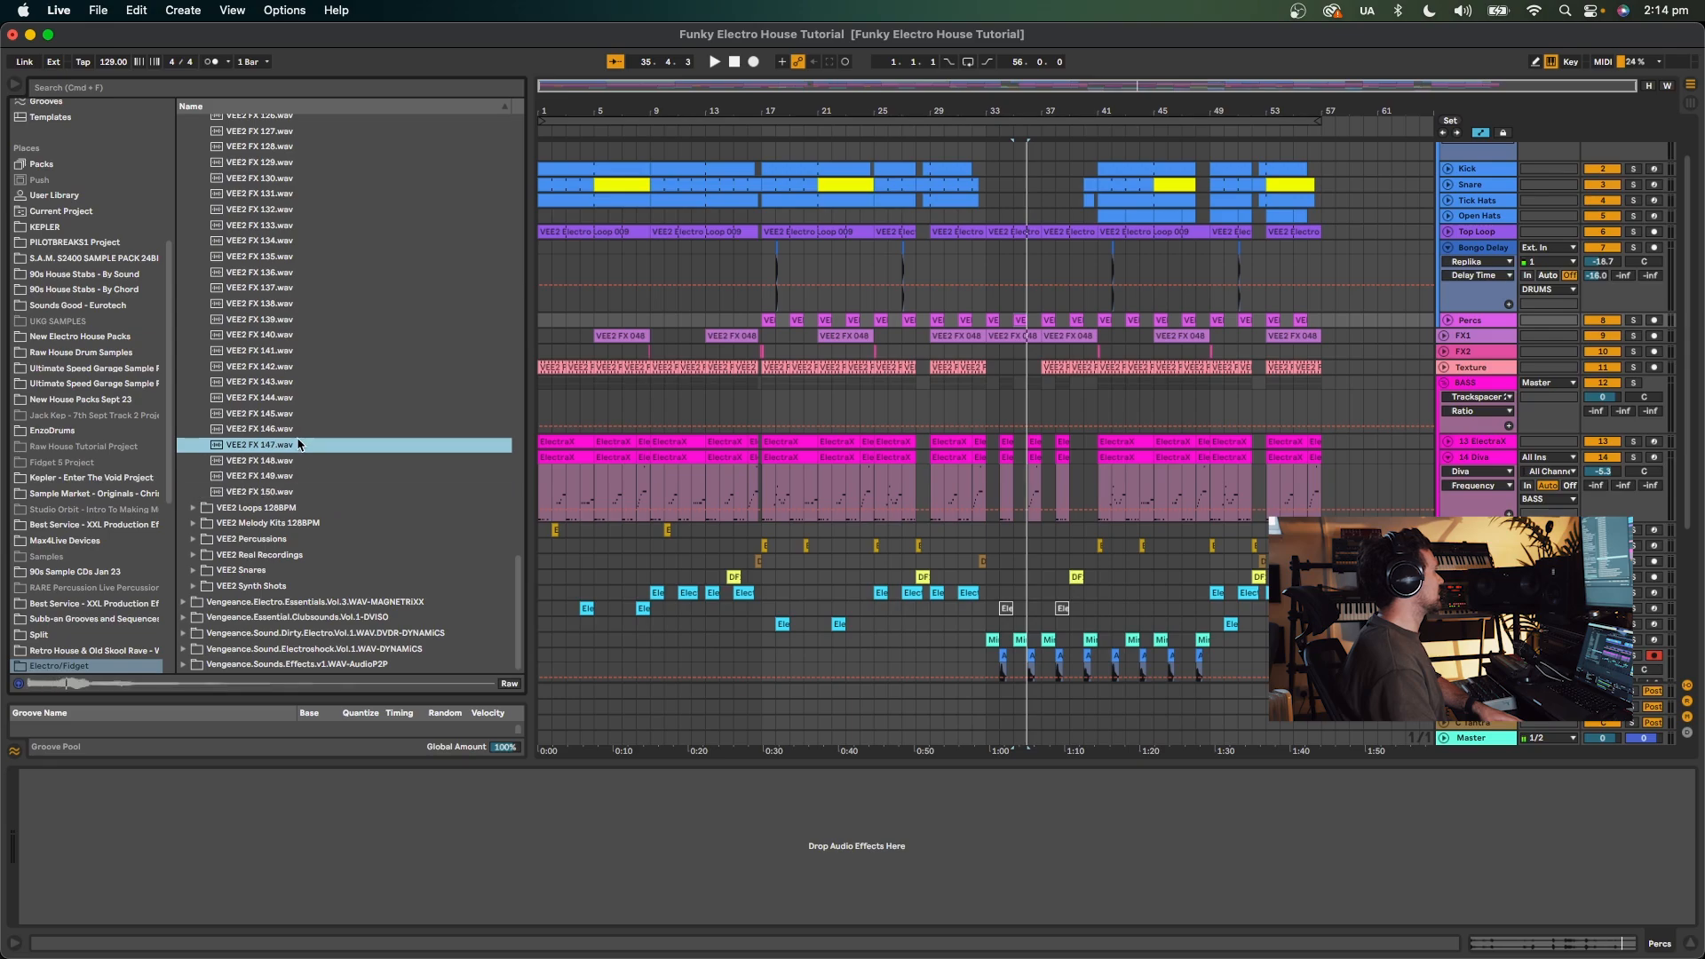
{"action": "left_click", "coordinate": [309, 351]}
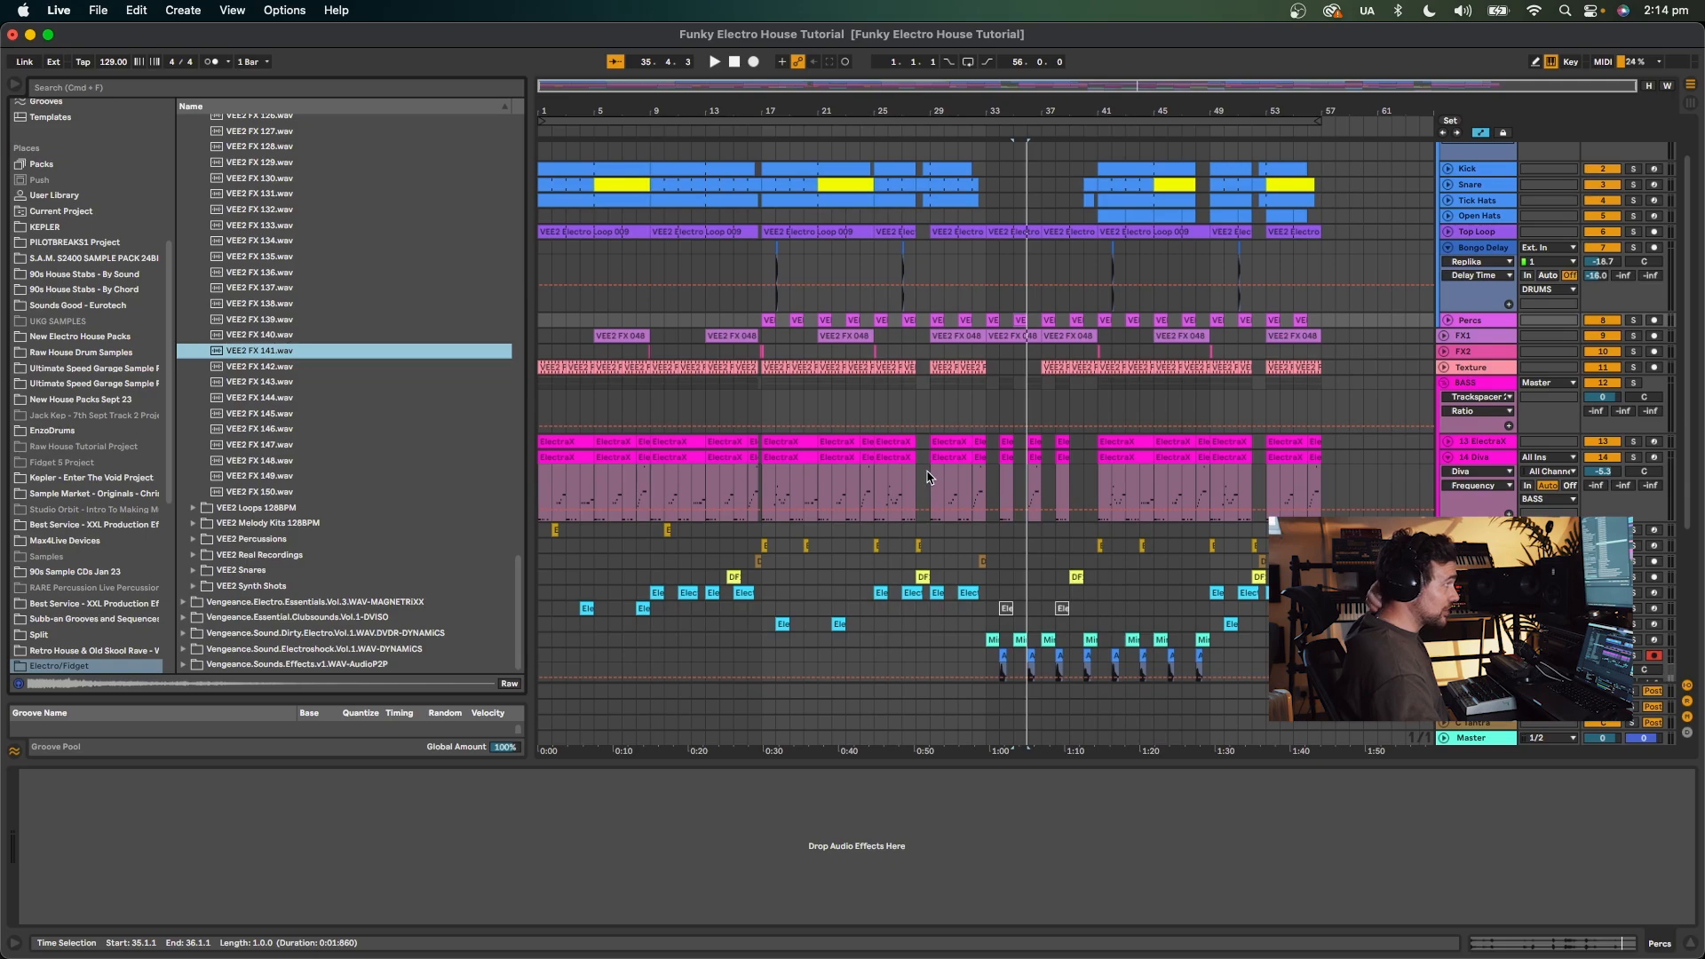
Solo the FX1 track, play it from bar 29, and turn its solo off.
{"action": "left_click", "coordinate": [953, 336]}
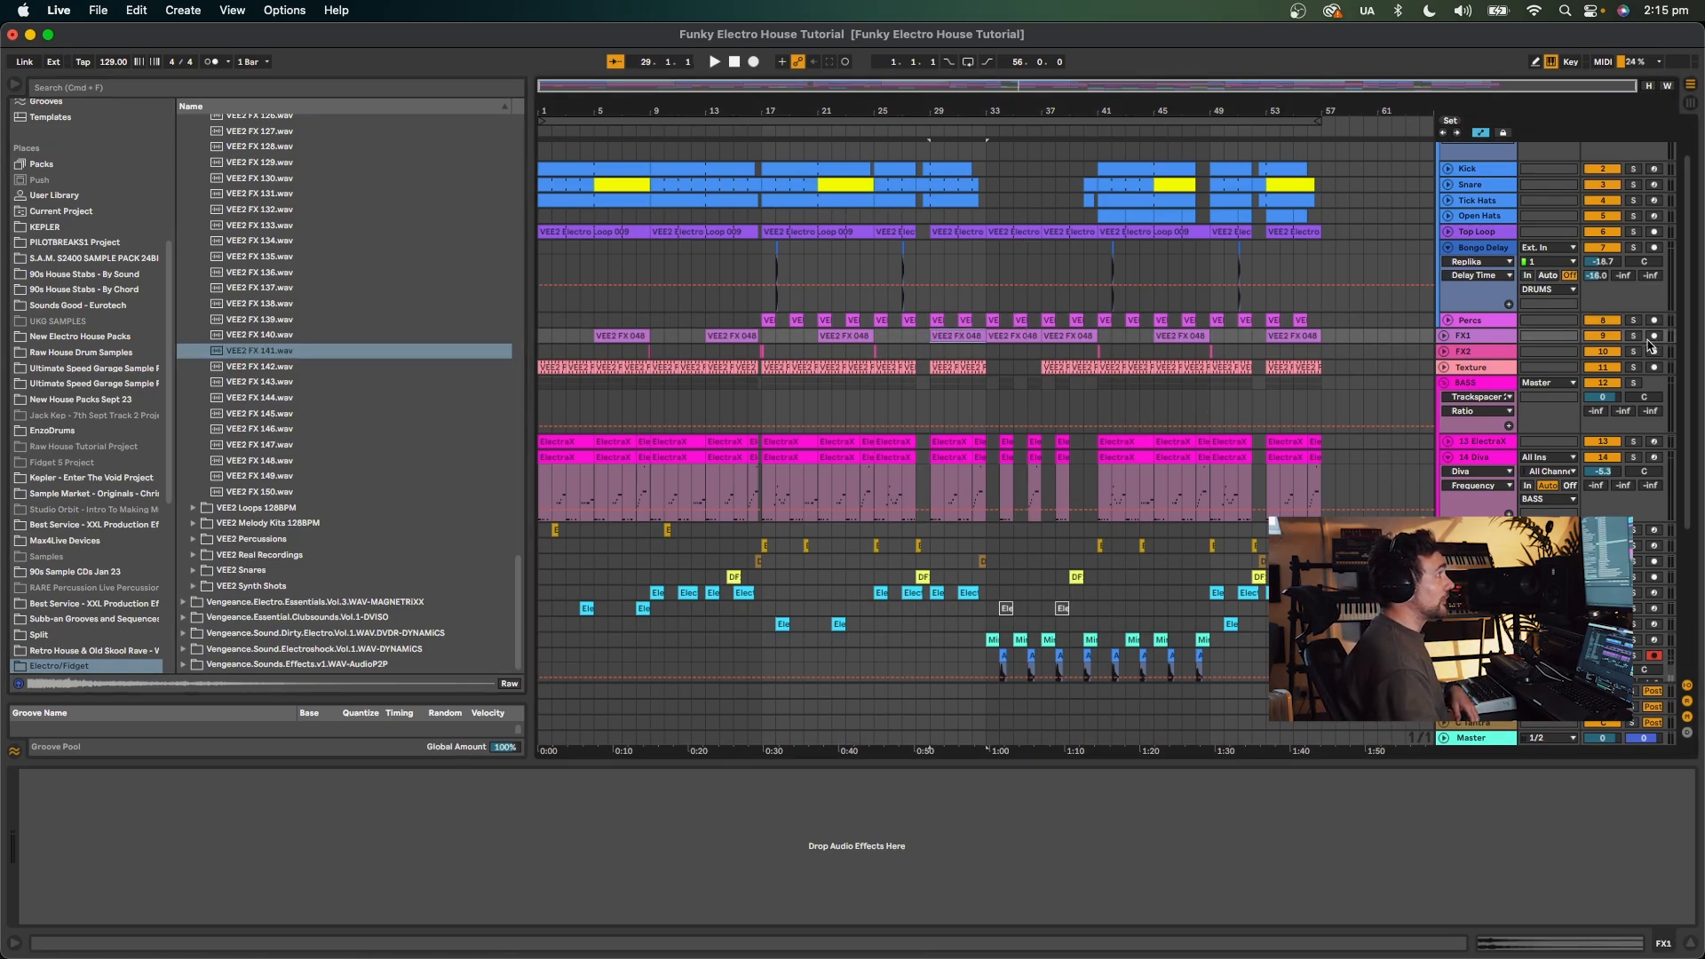
{"action": "left_click", "coordinate": [1633, 337]}
{"action": "key", "text": "space"}
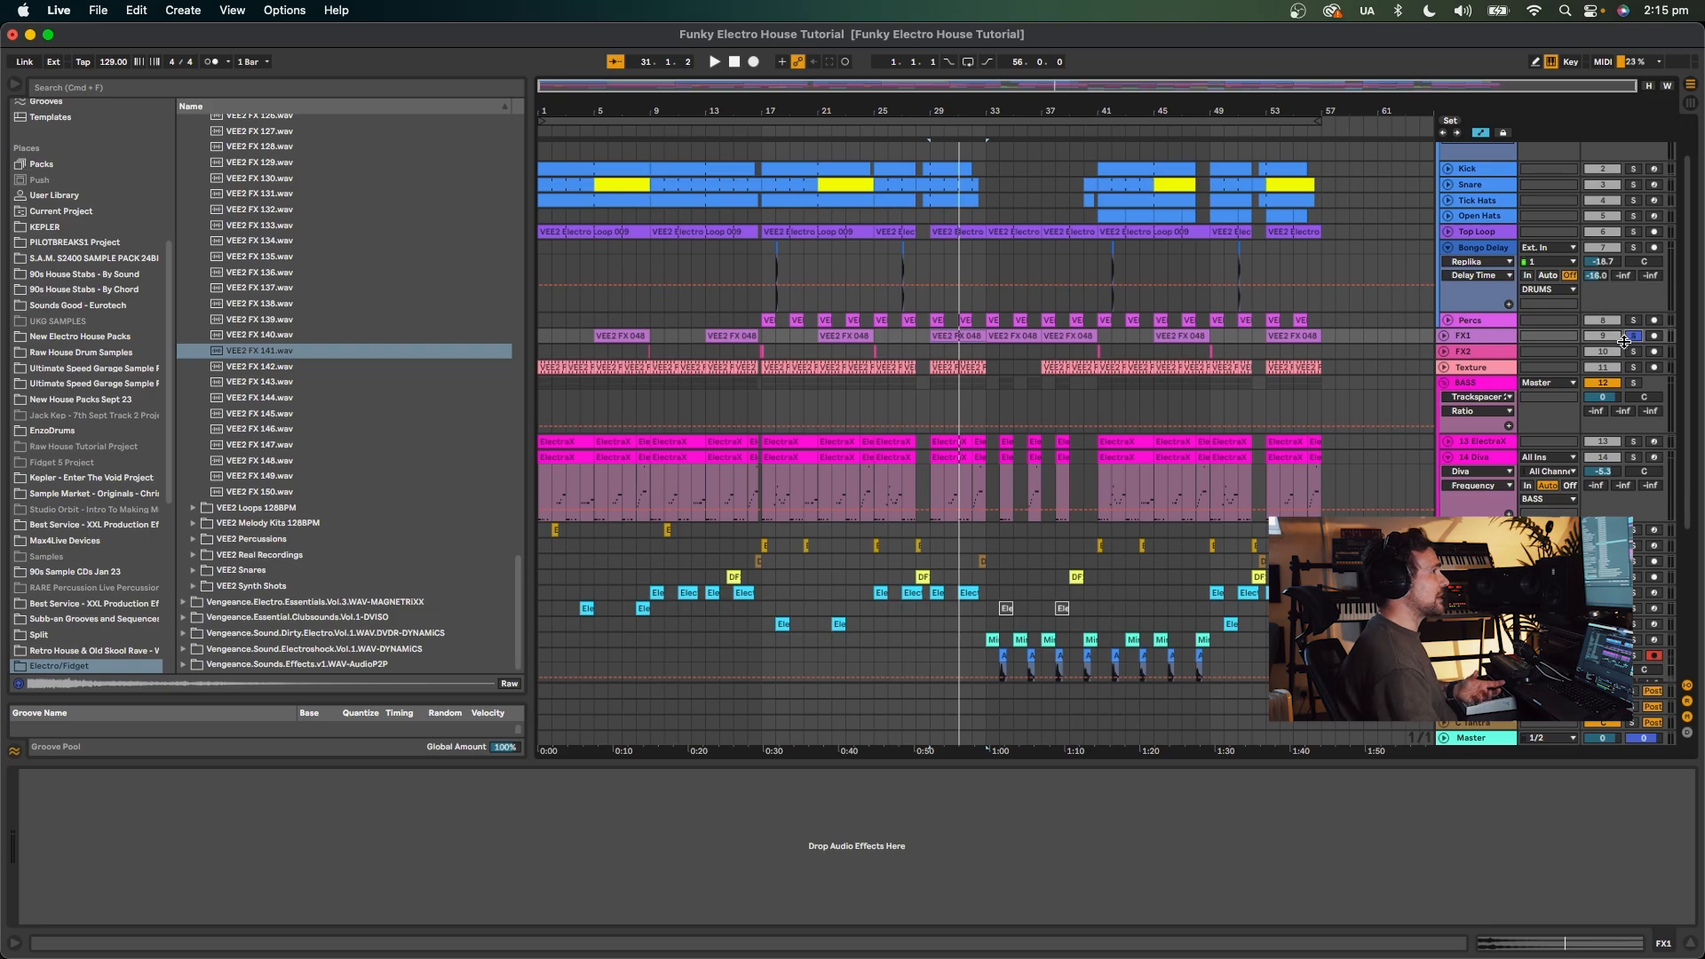
{"action": "left_click", "coordinate": [1632, 338]}
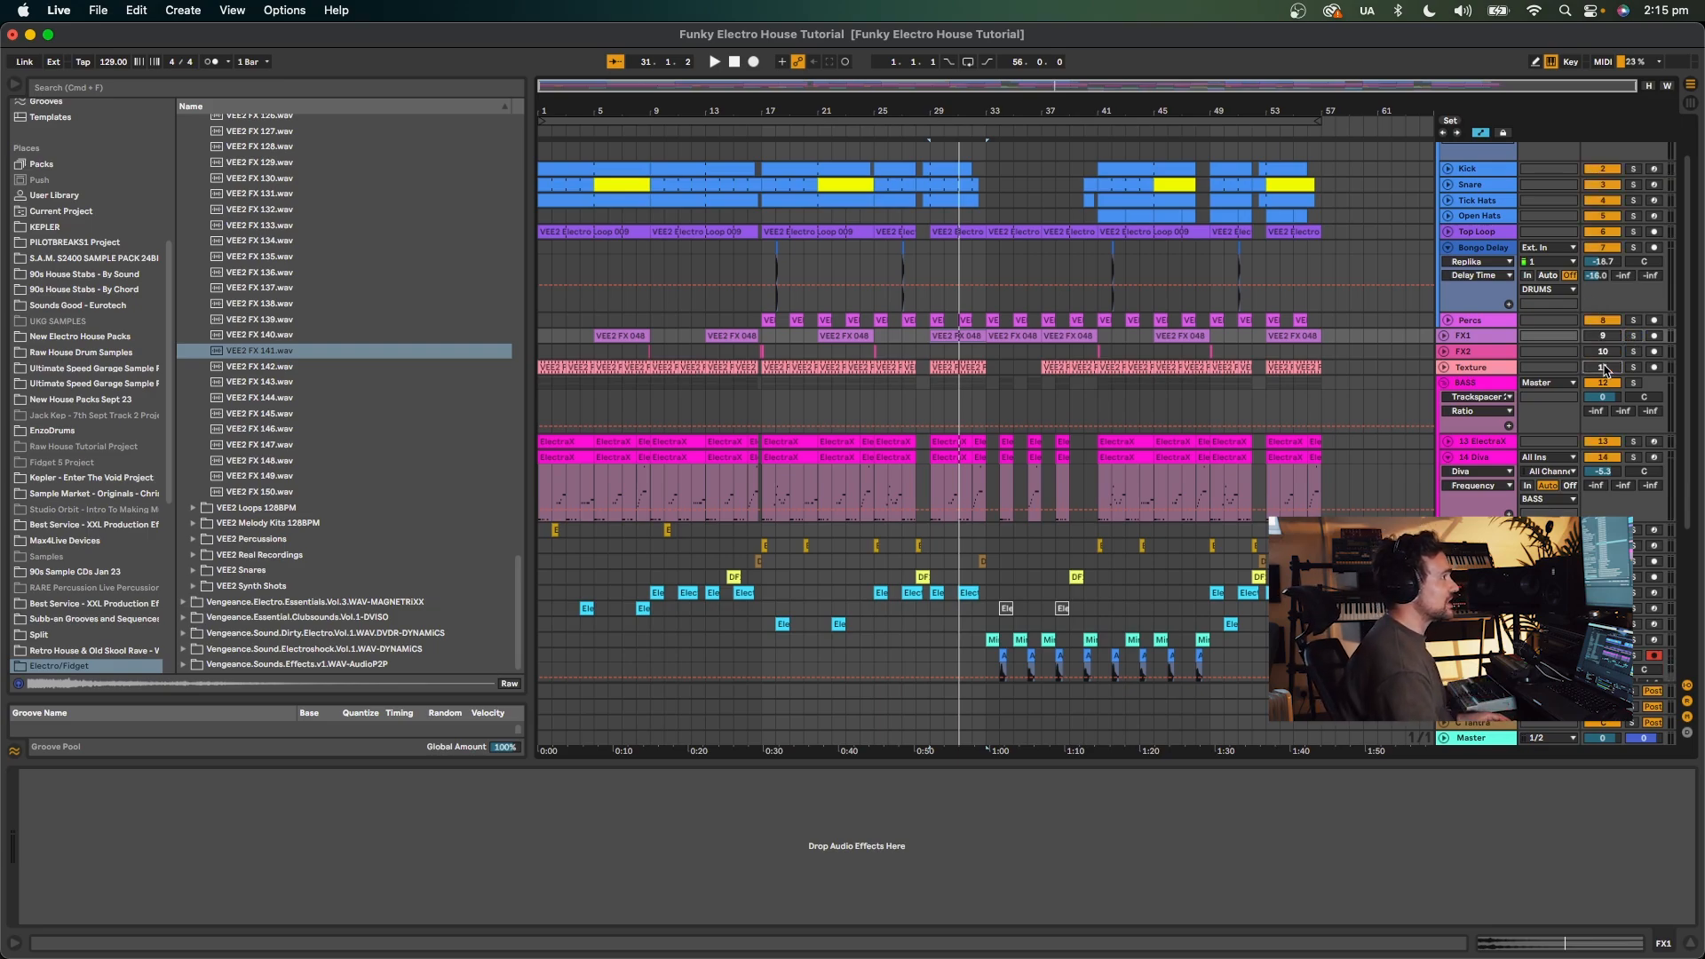
Move the Glitch FX track directly below Texture, and deactivate FX1, FX2, Texture and Glitch FX.
{"action": "scroll", "coordinate": [1603, 505], "scroll_direction": "down", "scroll_amount": 5}
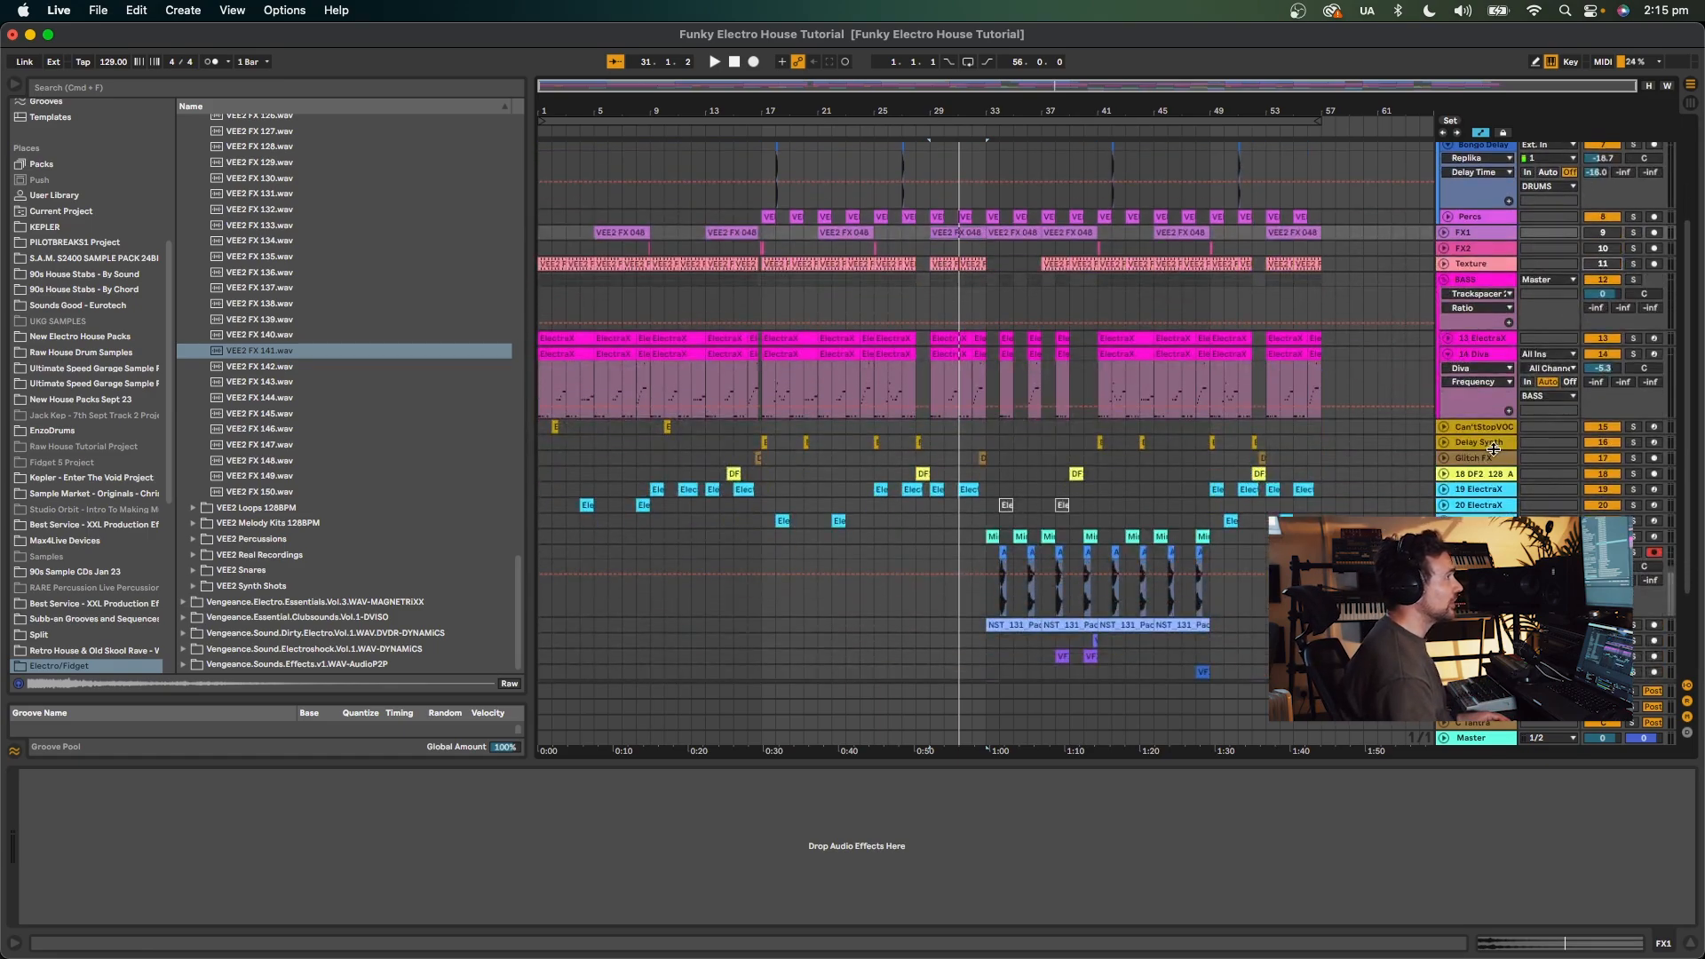
{"action": "left_click_drag", "start_coordinate": [1494, 453], "coordinate": [1493, 271]}
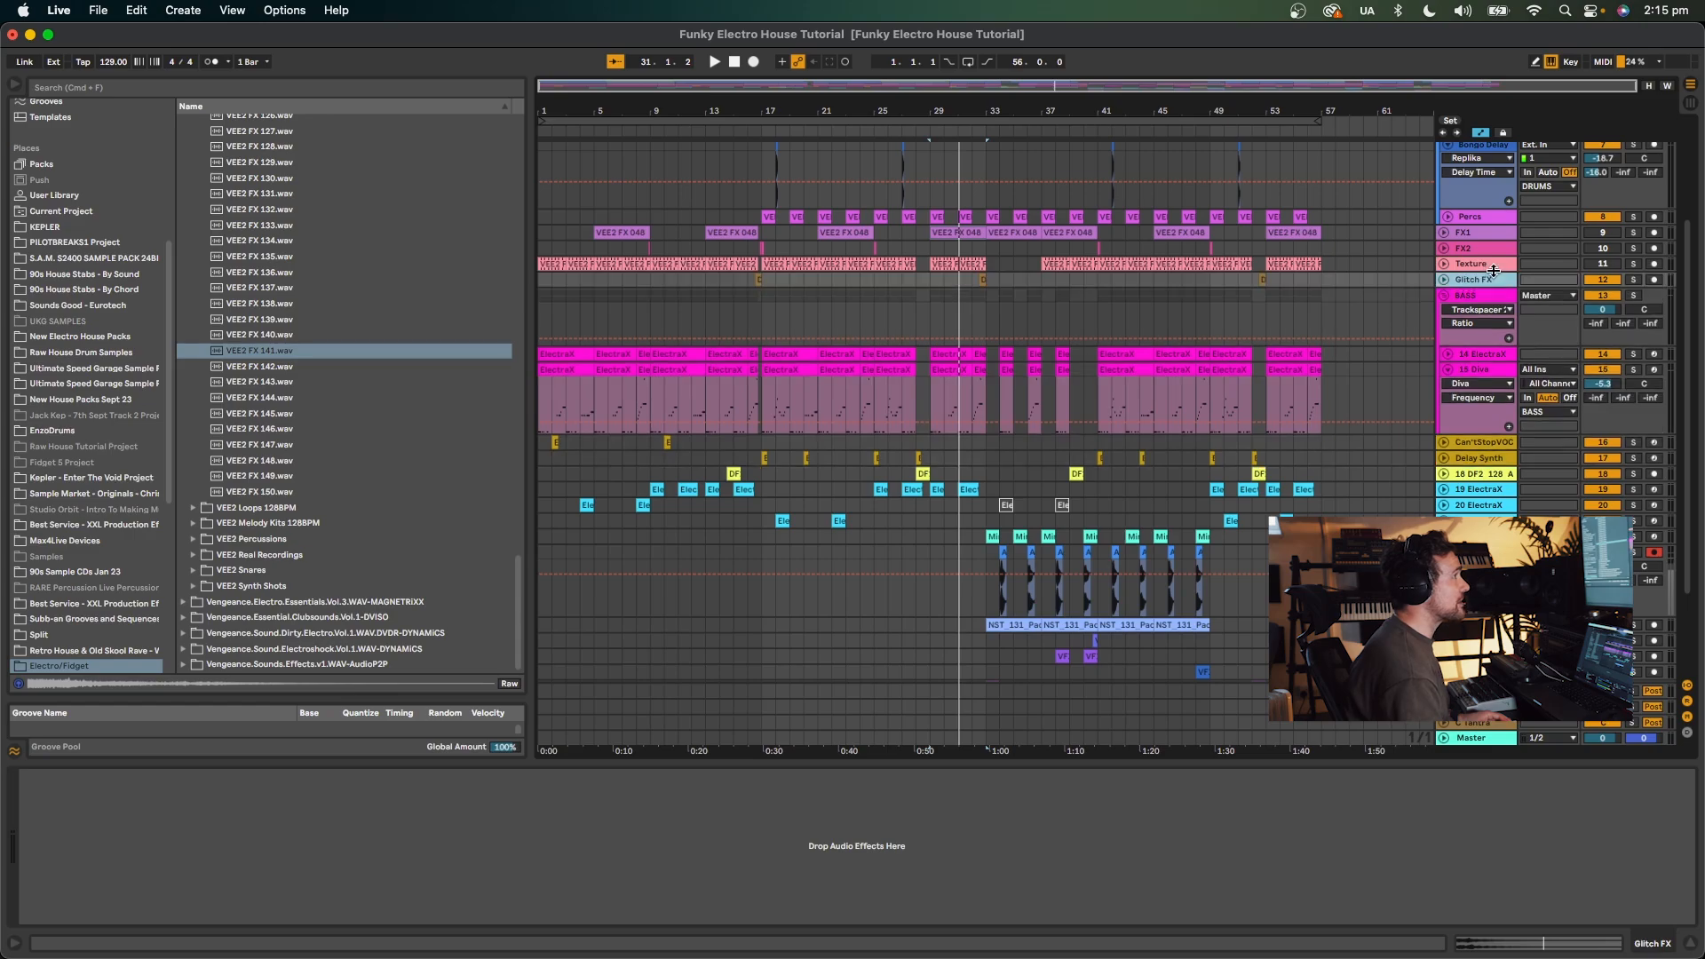
{"action": "left_click", "coordinate": [1611, 279]}
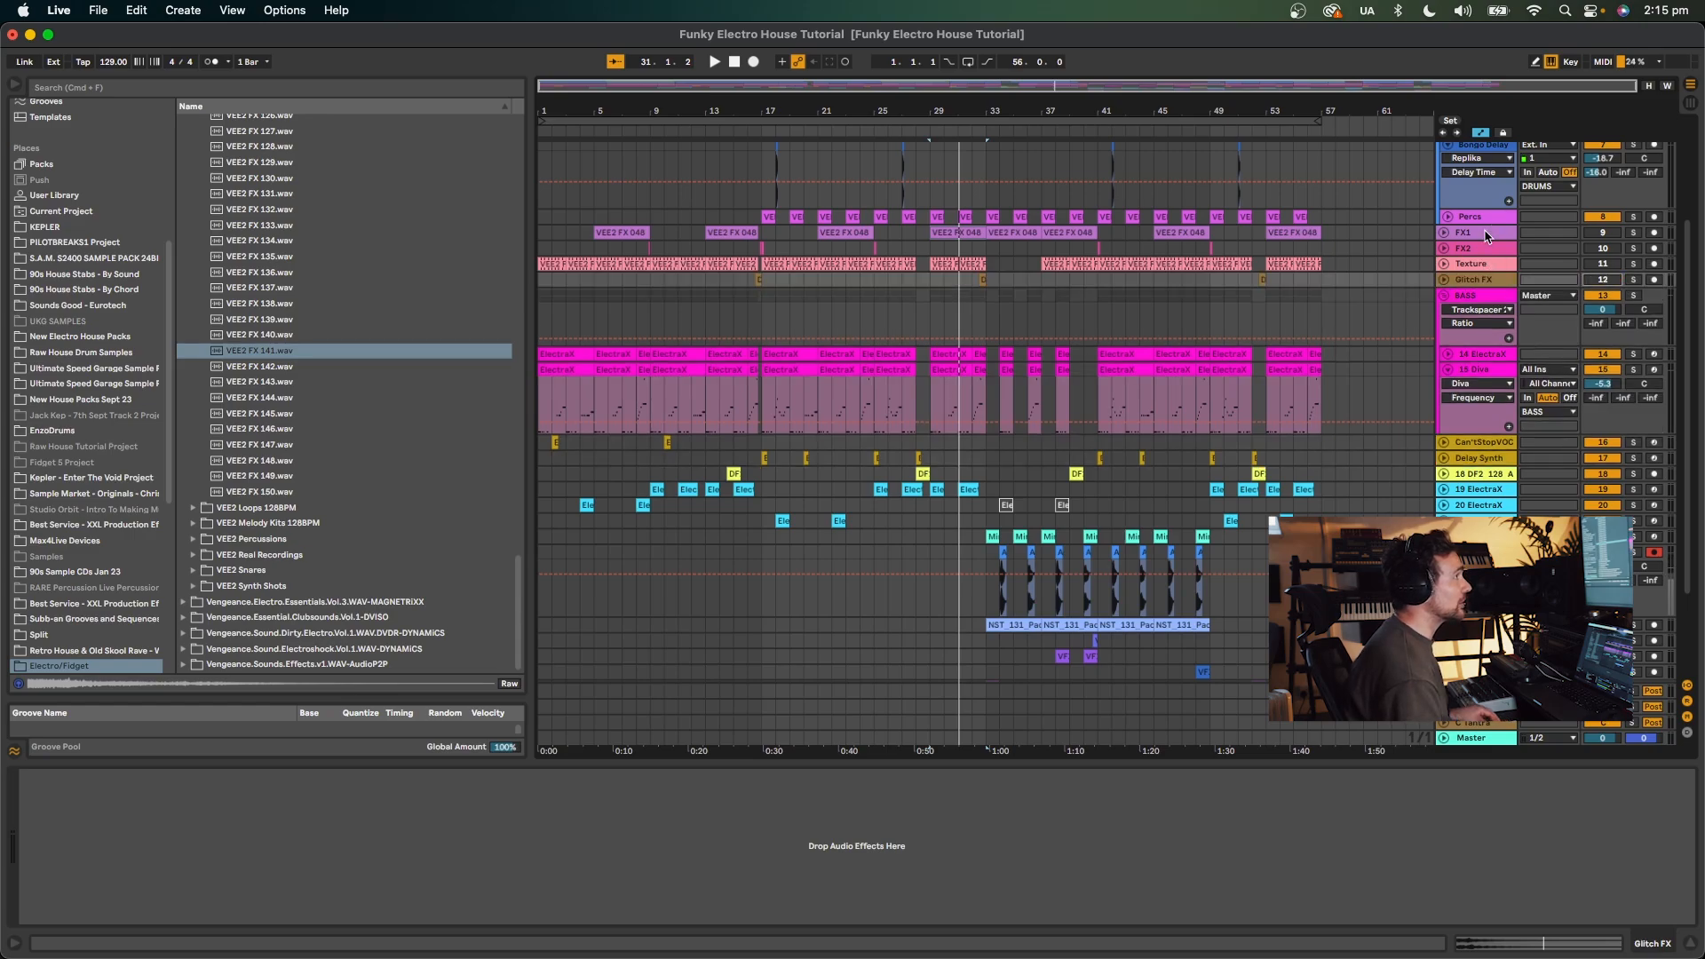
Group the FX1, FX2, Texture and Glitch FX tracks and name the group FX & Textures.
{"action": "left_click", "coordinate": [1489, 236]}
{"action": "left_click", "coordinate": [1486, 283], "text": "shift"}
{"action": "right_click", "coordinate": [1488, 283]}
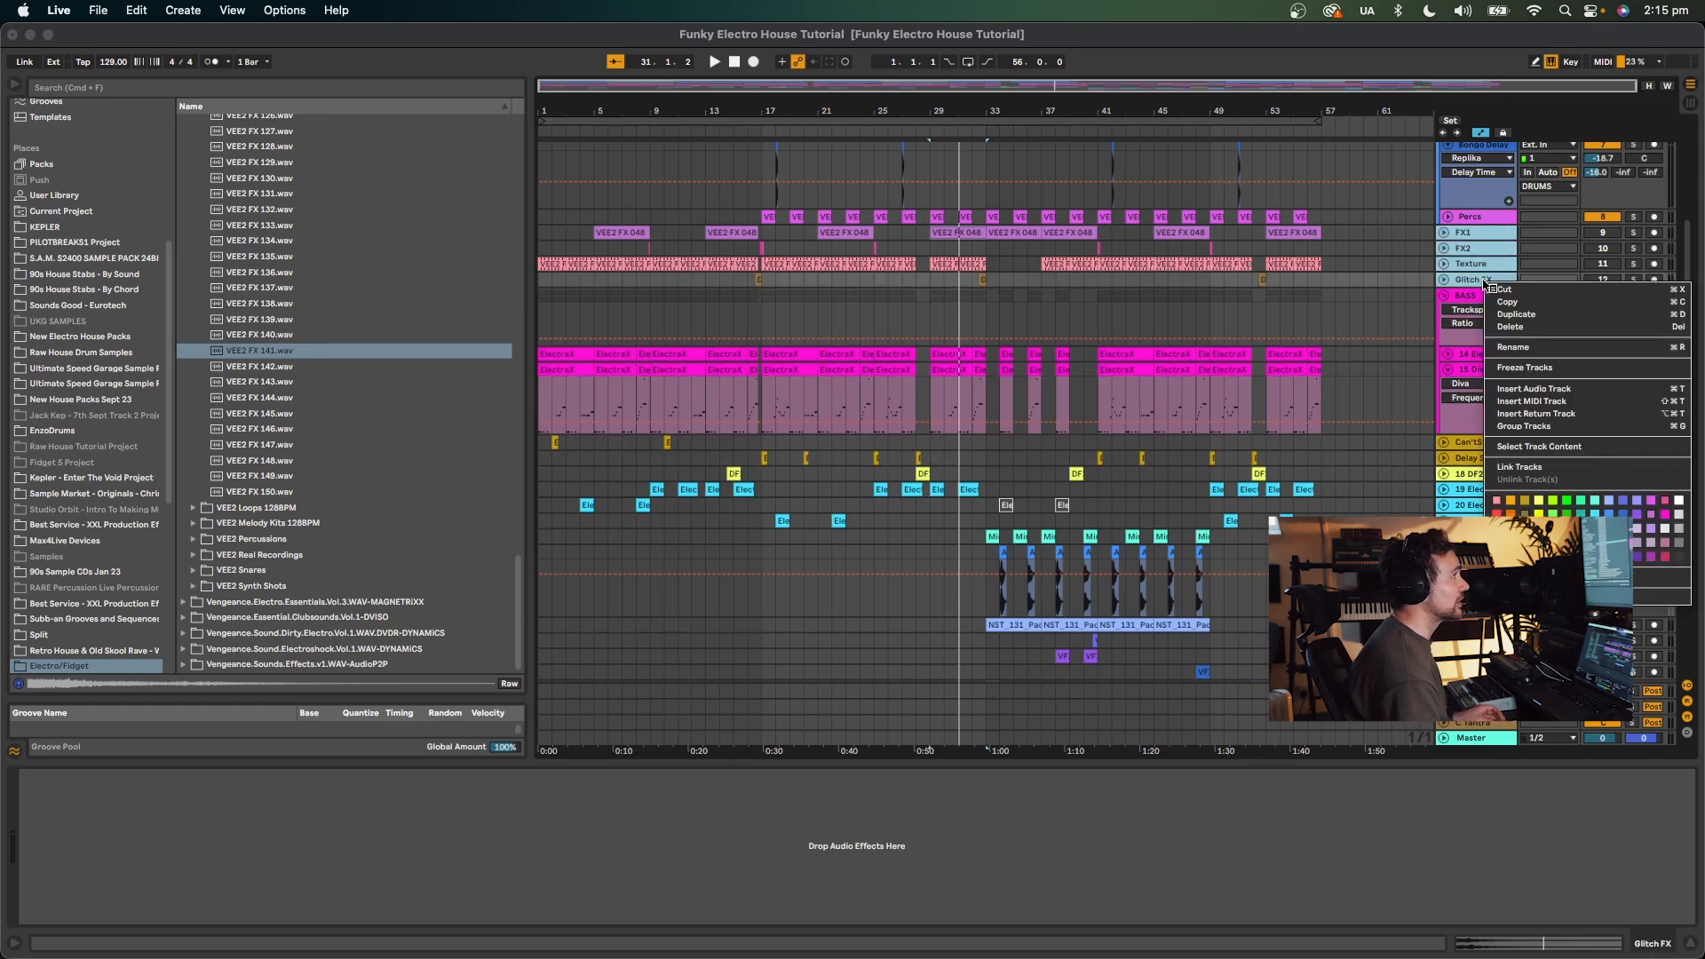
{"action": "left_click", "coordinate": [1525, 426]}
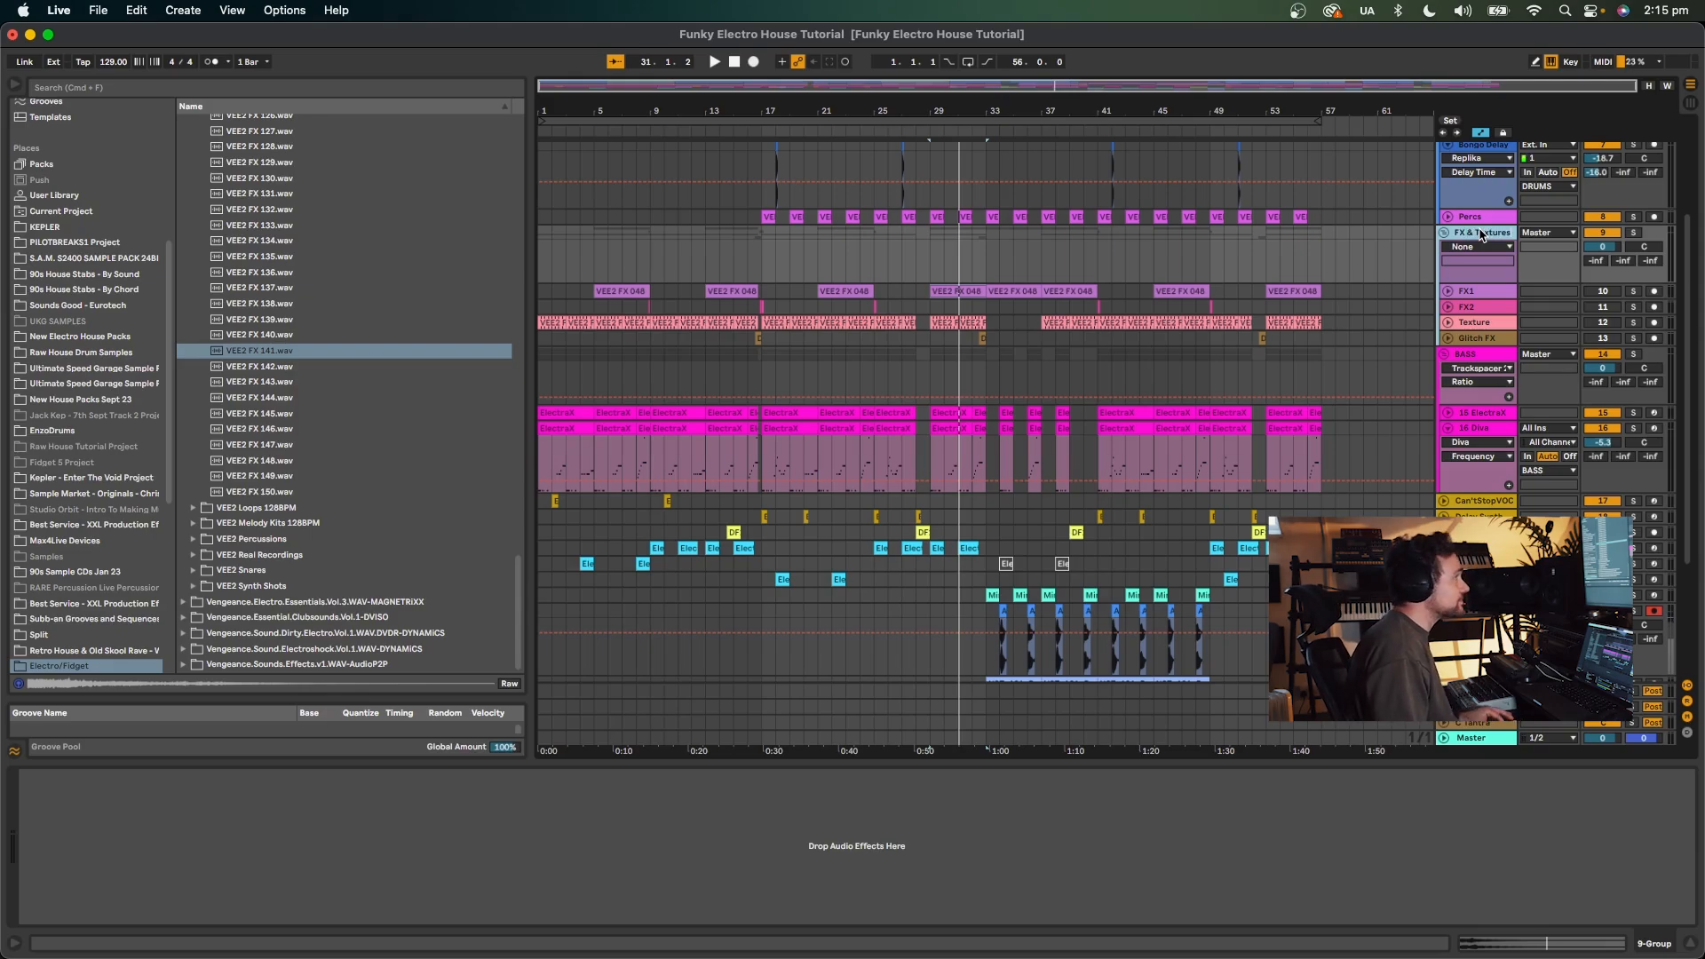
{"action": "key", "text": "Return"}
{"action": "scroll", "coordinate": [1531, 391], "scroll_direction": "down", "scroll_amount": 3}
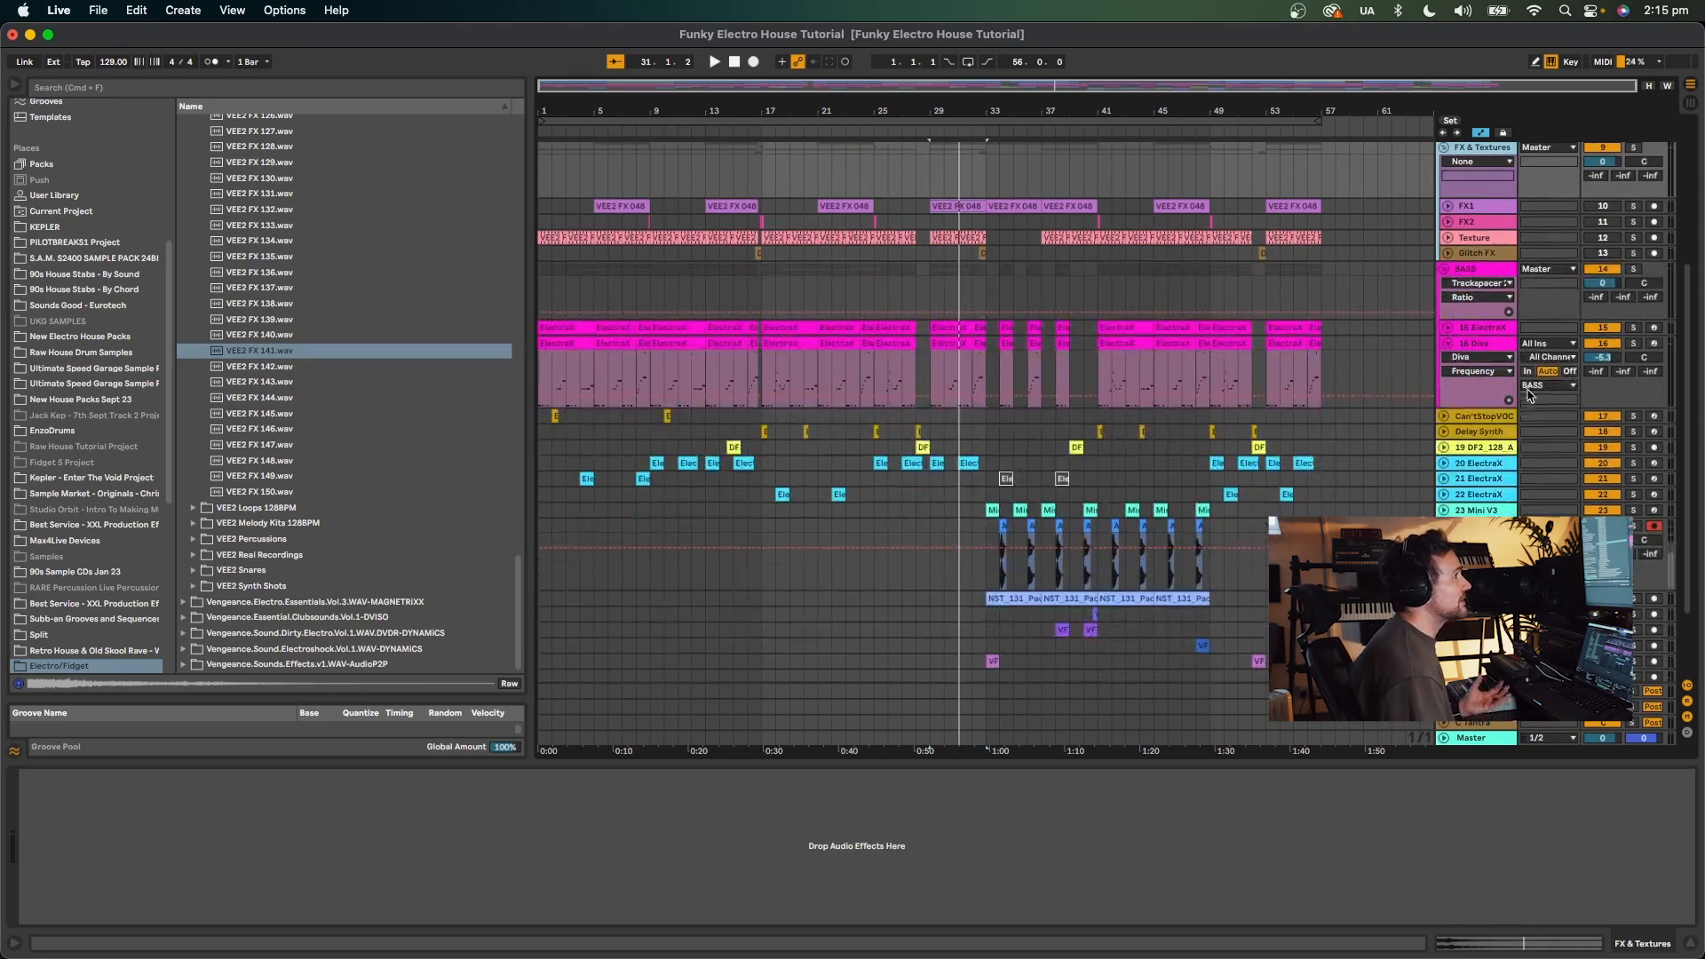
Play the DF2_128_A_LazySummer_04 clip at bar 28 and the VFX1 FX Loops 040 clip at bar 33.
{"action": "left_click", "coordinate": [1488, 450]}
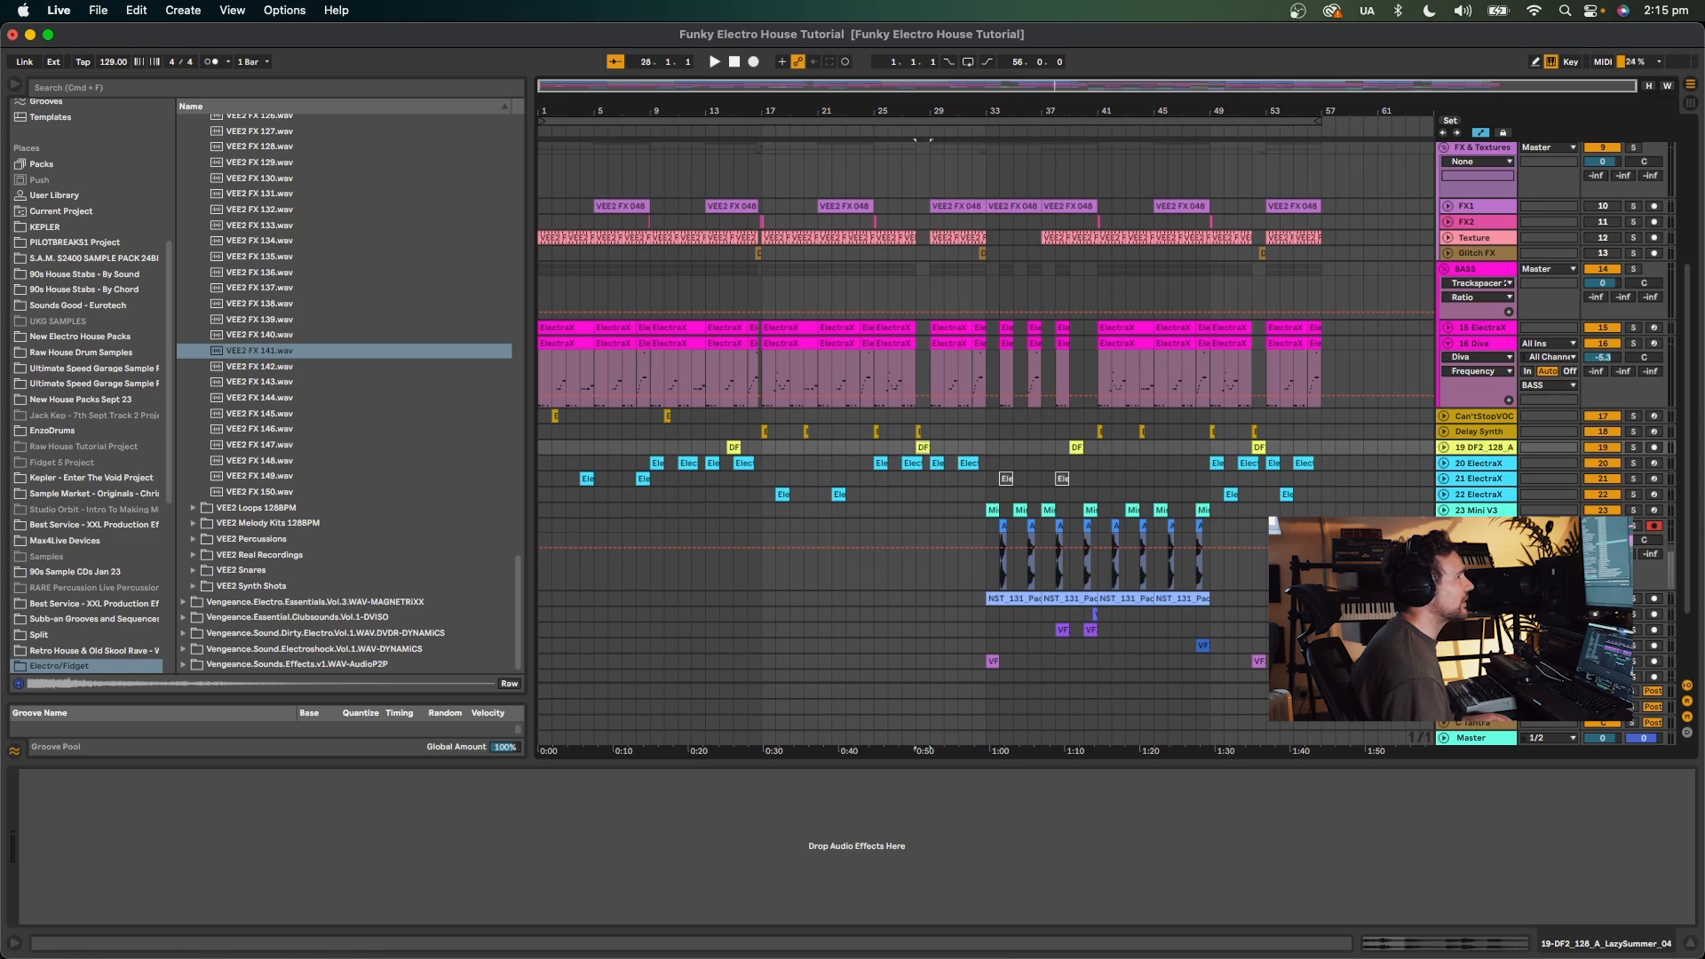
{"action": "key", "text": "space"}
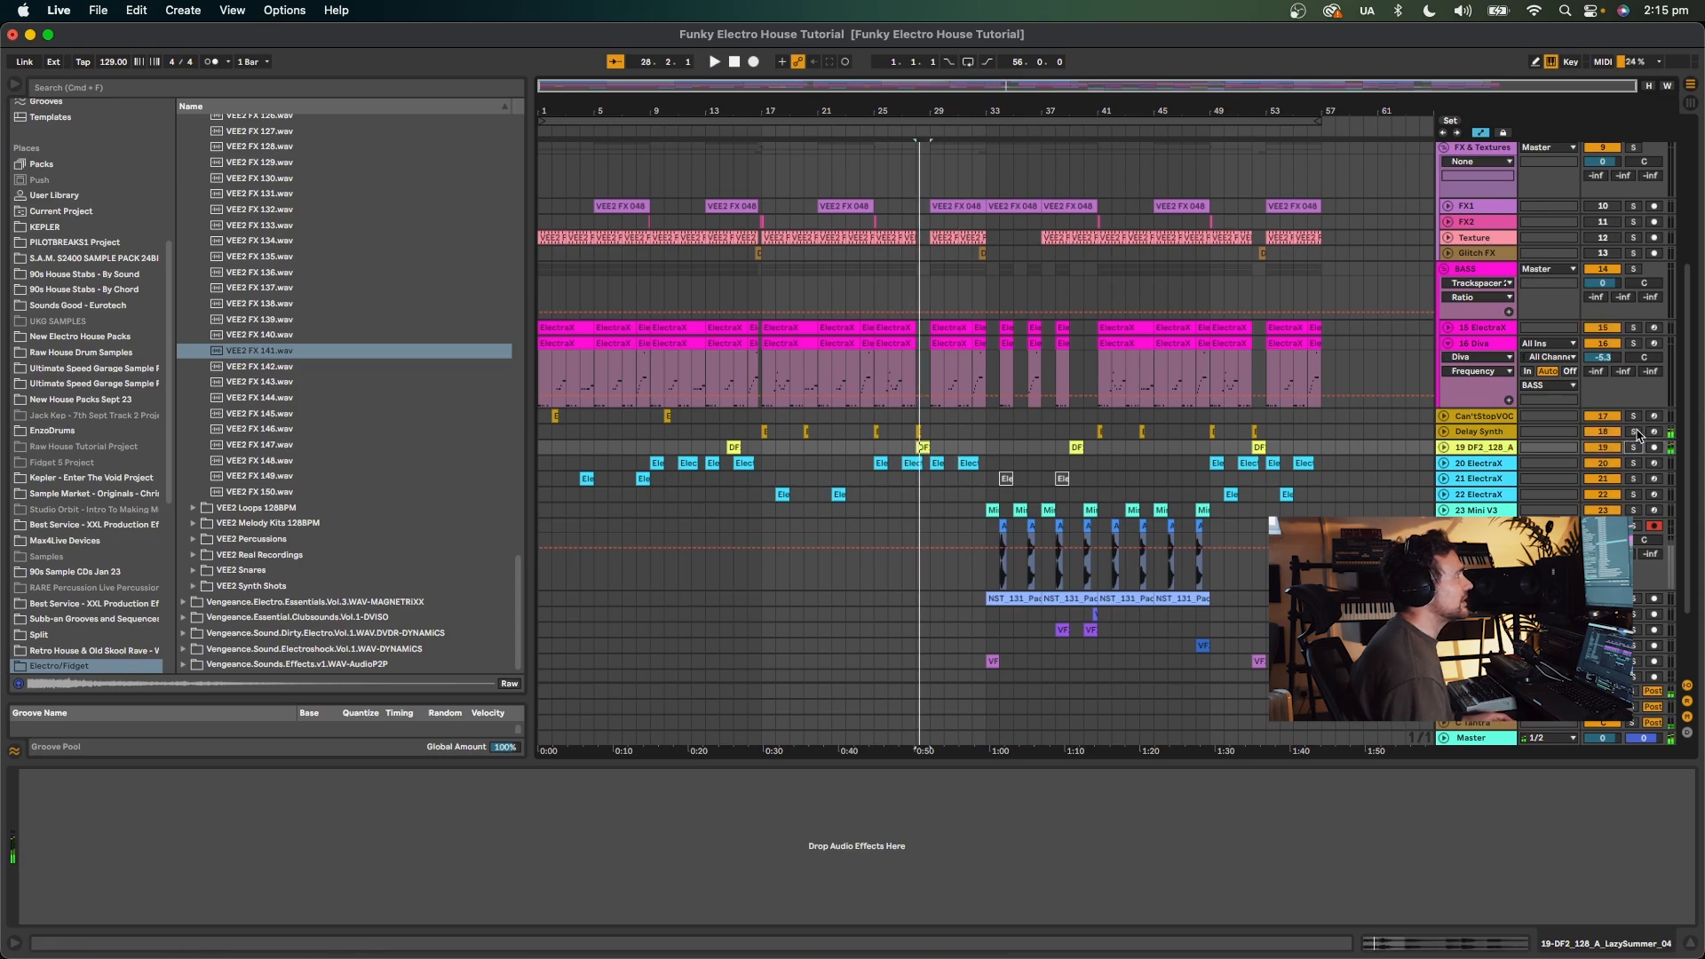
{"action": "scroll", "coordinate": [1656, 480], "scroll_direction": "down", "scroll_amount": 3}
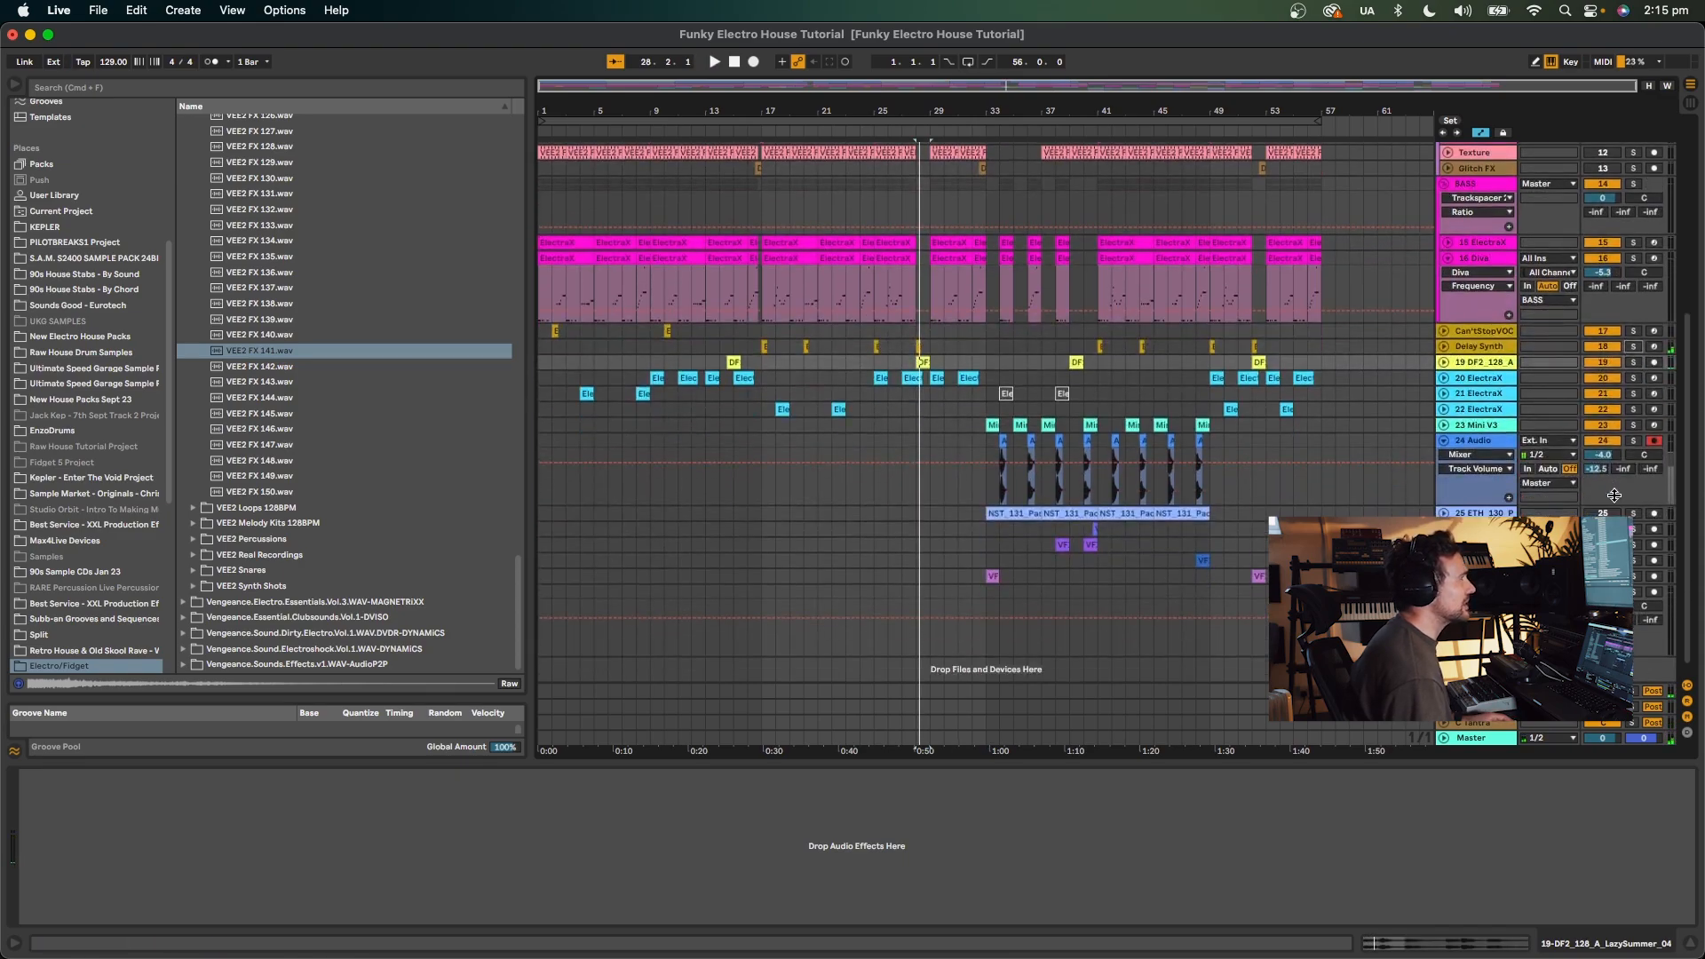
{"action": "left_click", "coordinate": [990, 584]}
{"action": "key", "text": "space"}
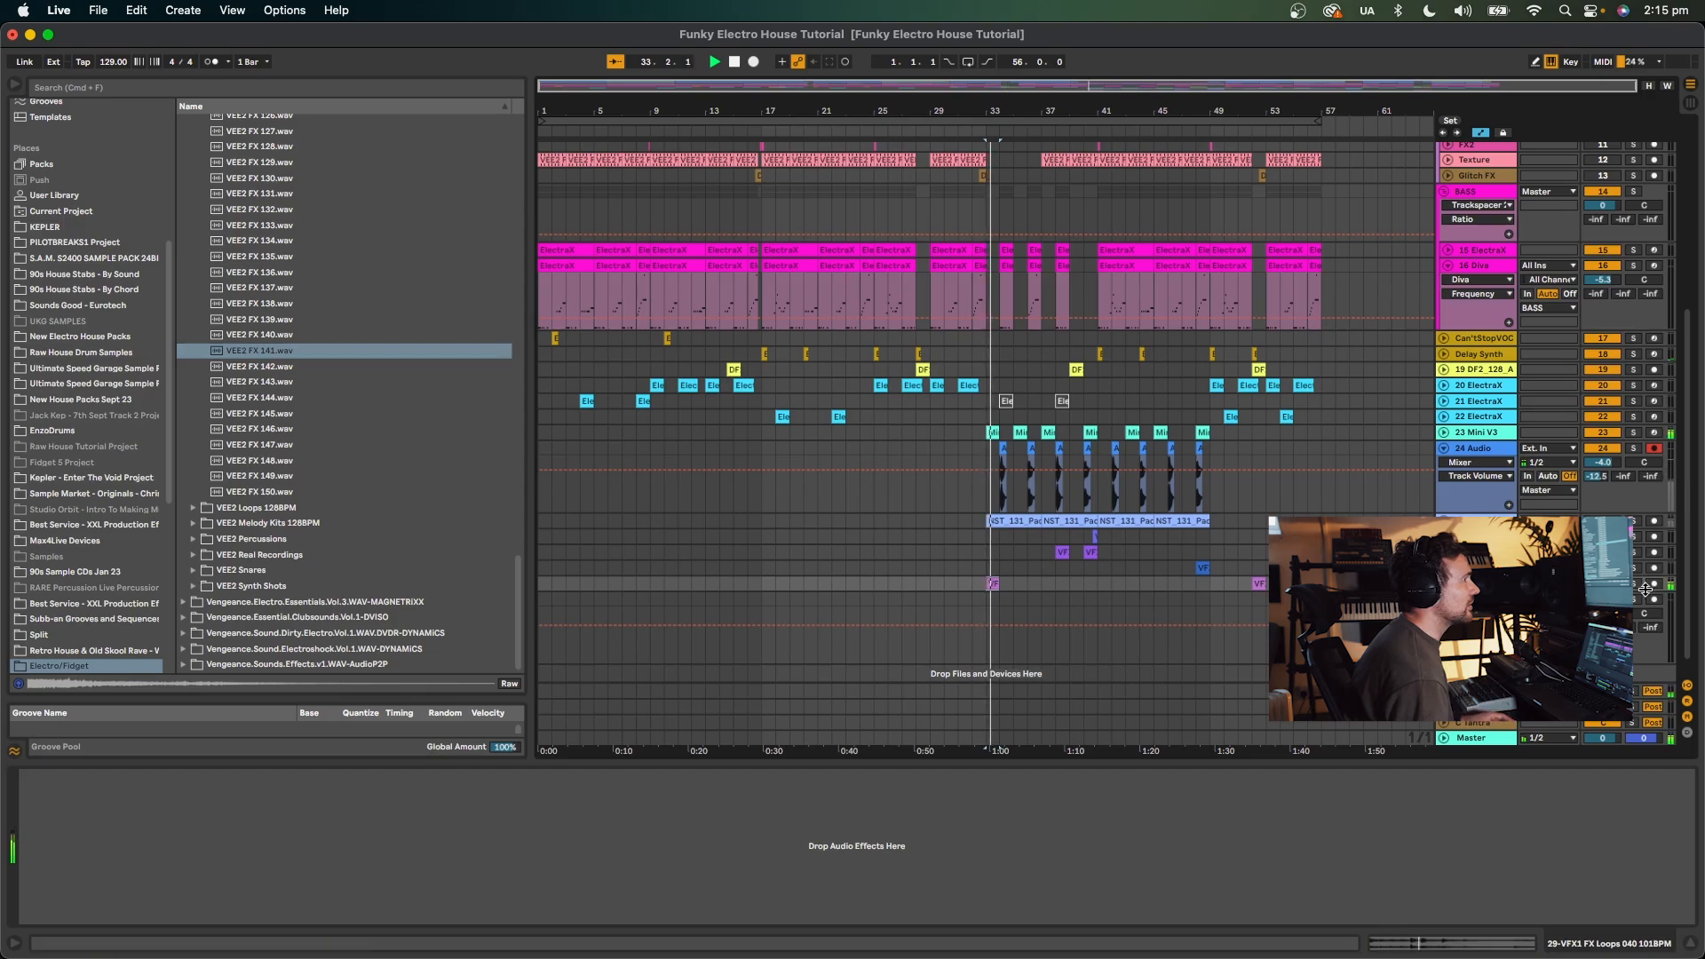
{"action": "key", "text": "space"}
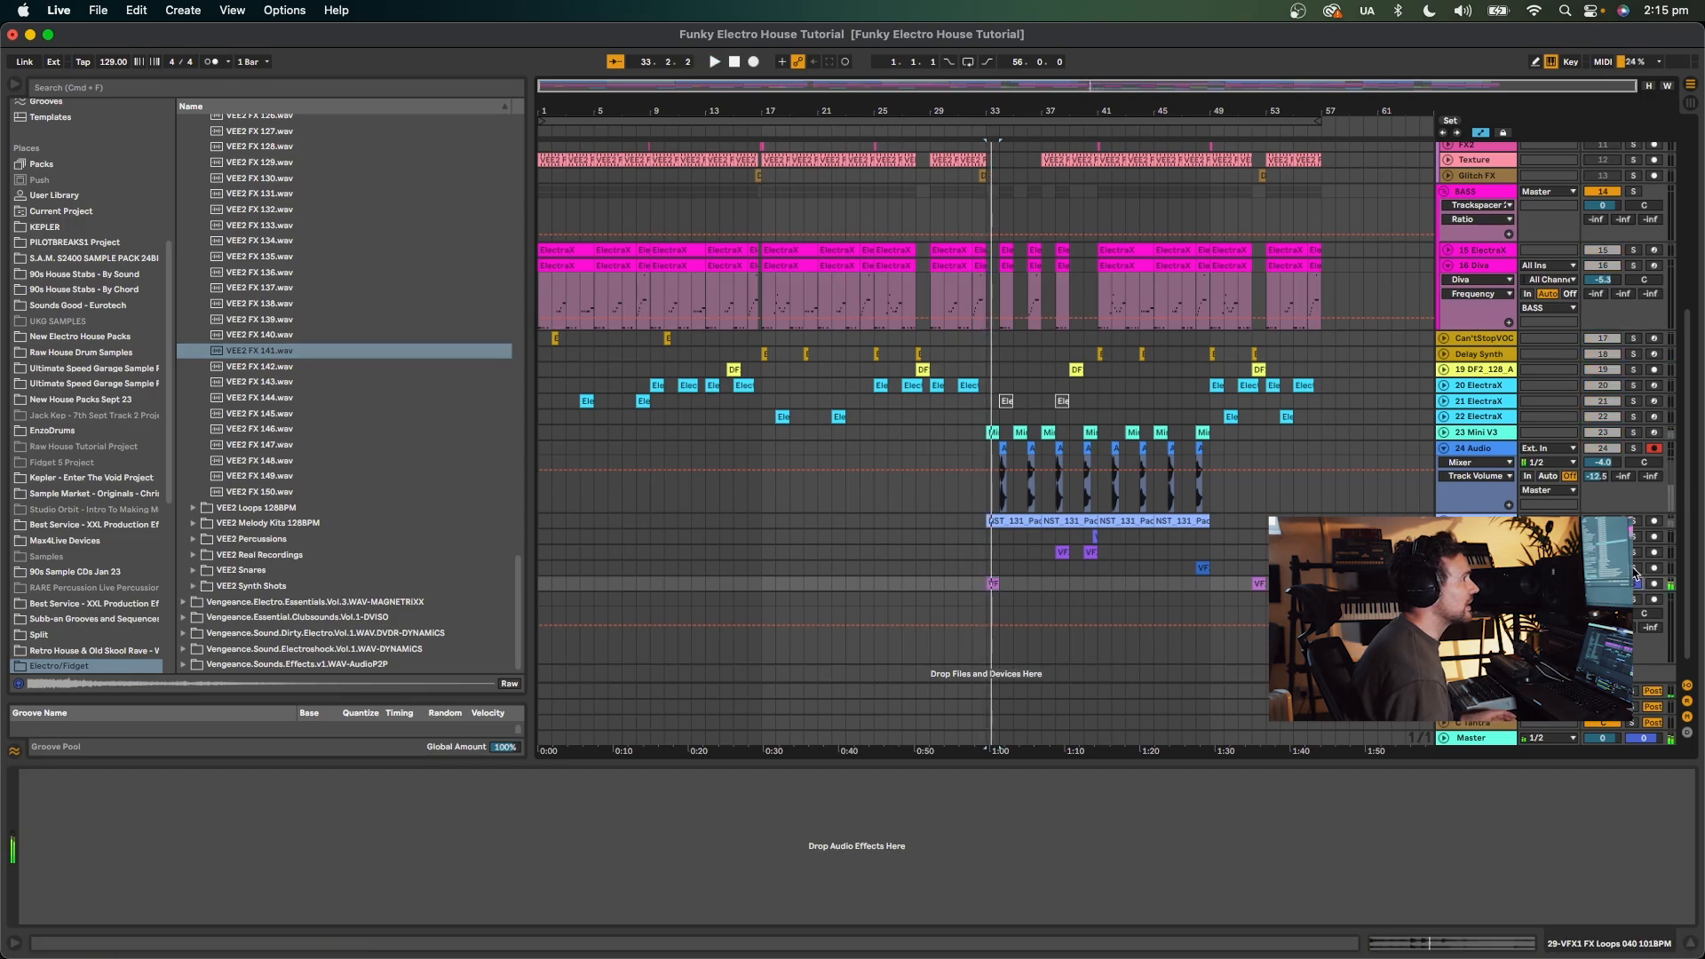
Solo and play the VFX1 FX Loops clips at bars 48 and 38 and the Short Fills clip just before bar 41.
{"action": "left_click", "coordinate": [1637, 569]}
{"action": "left_click", "coordinate": [1062, 552]}
{"action": "left_click", "coordinate": [1202, 568]}
{"action": "key", "text": "space"}
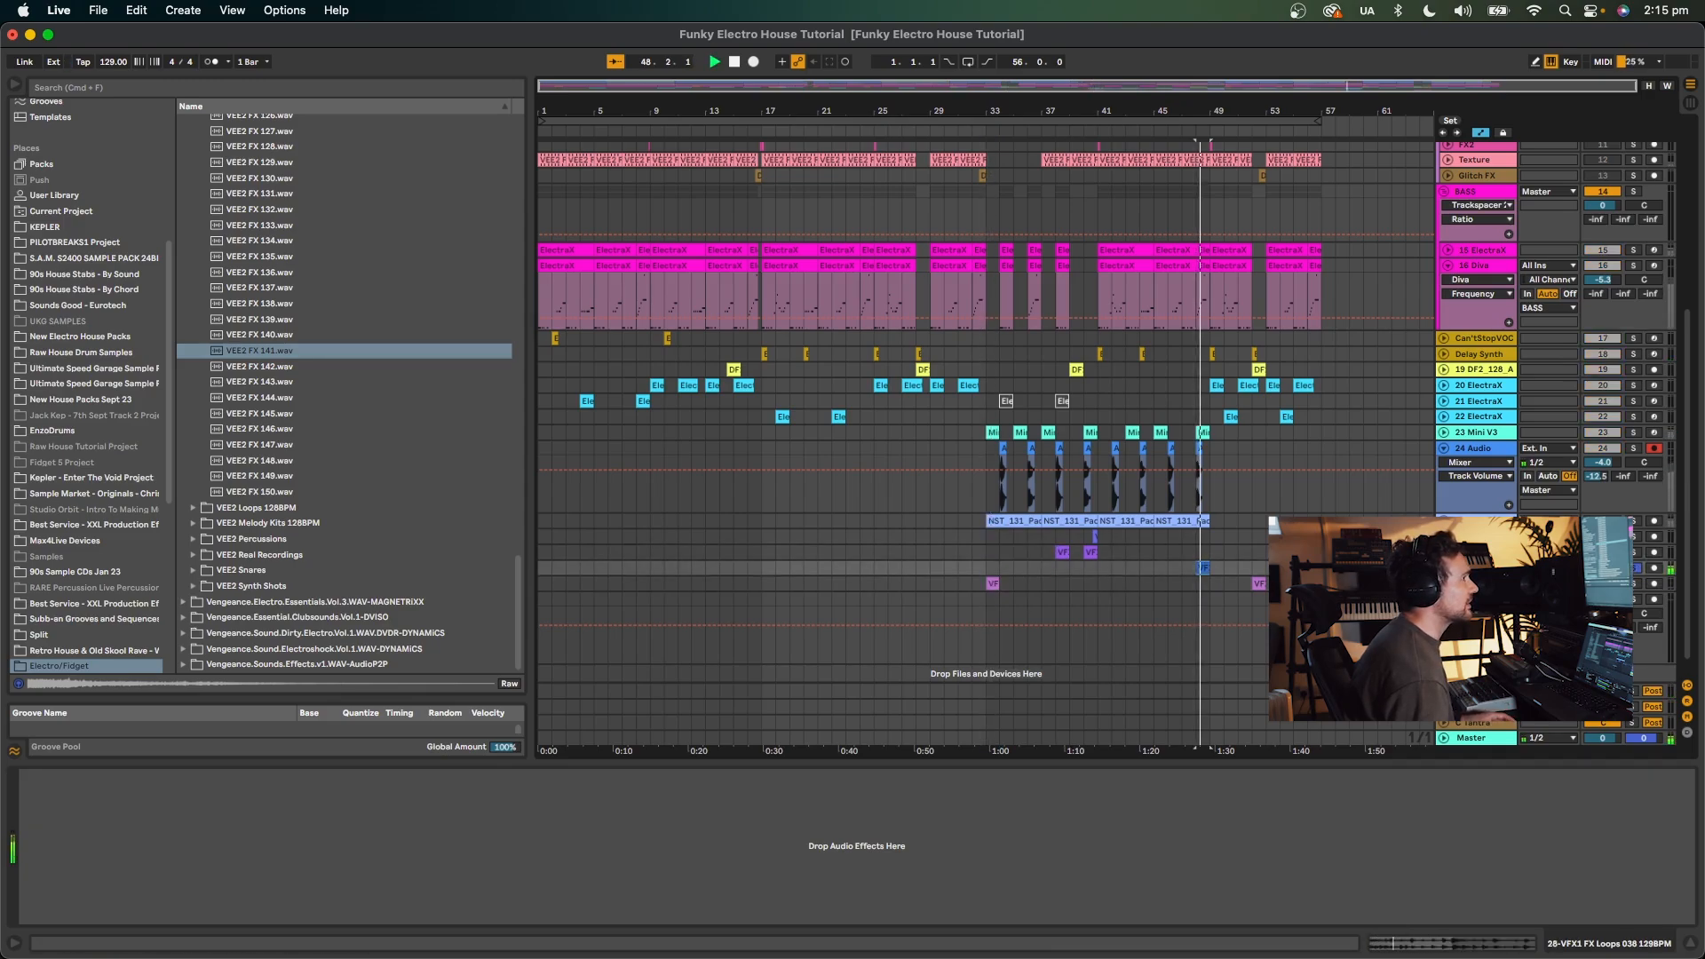
{"action": "left_click", "coordinate": [1063, 553]}
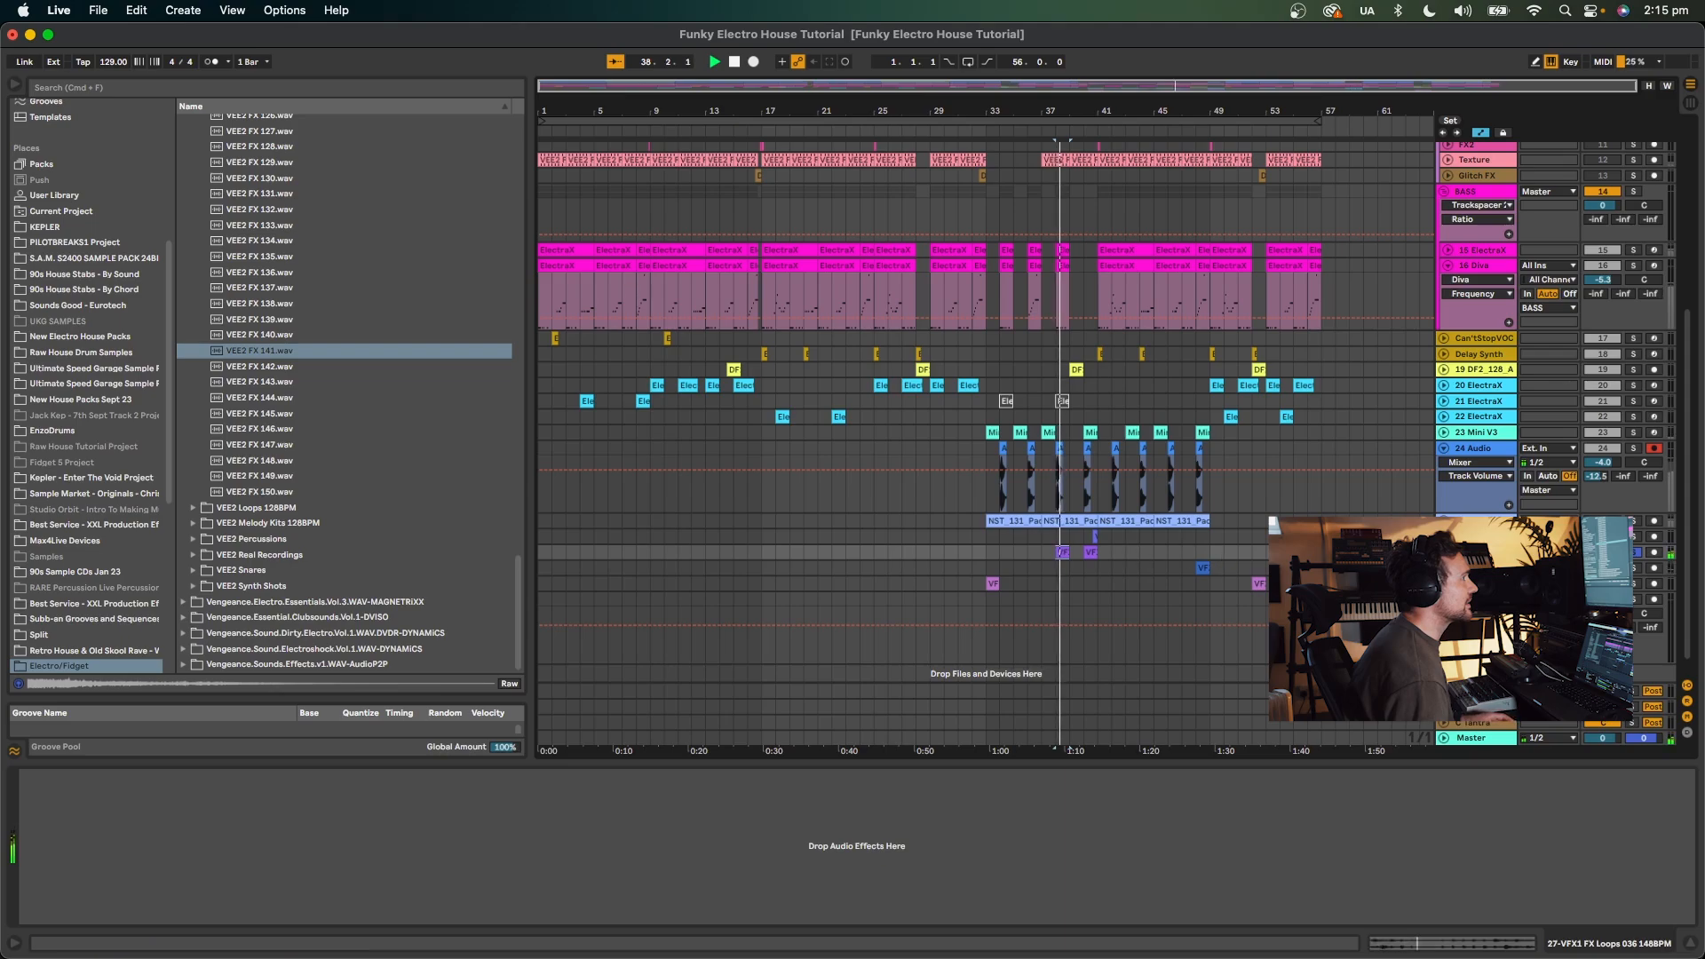
{"action": "left_click", "coordinate": [1095, 537]}
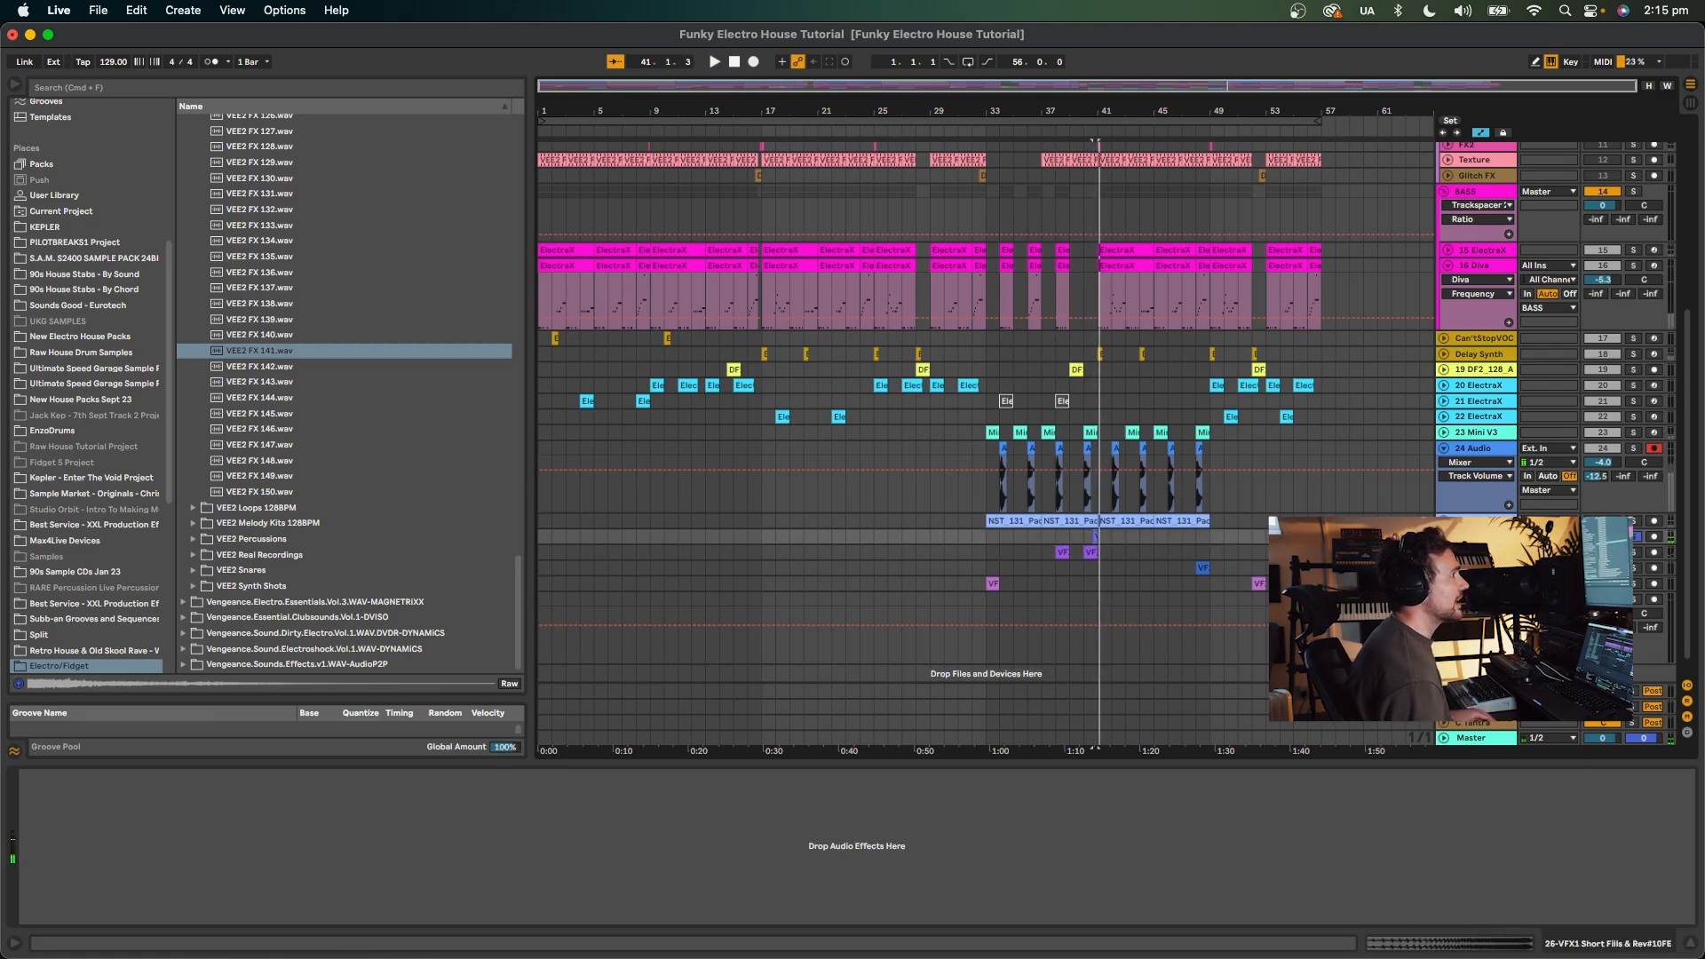
Move the four VFX1 tracks into the FX & Textures group, directly below Glitch FX.
{"action": "left_click", "coordinate": [1476, 583]}
{"action": "left_click", "coordinate": [1476, 536]}
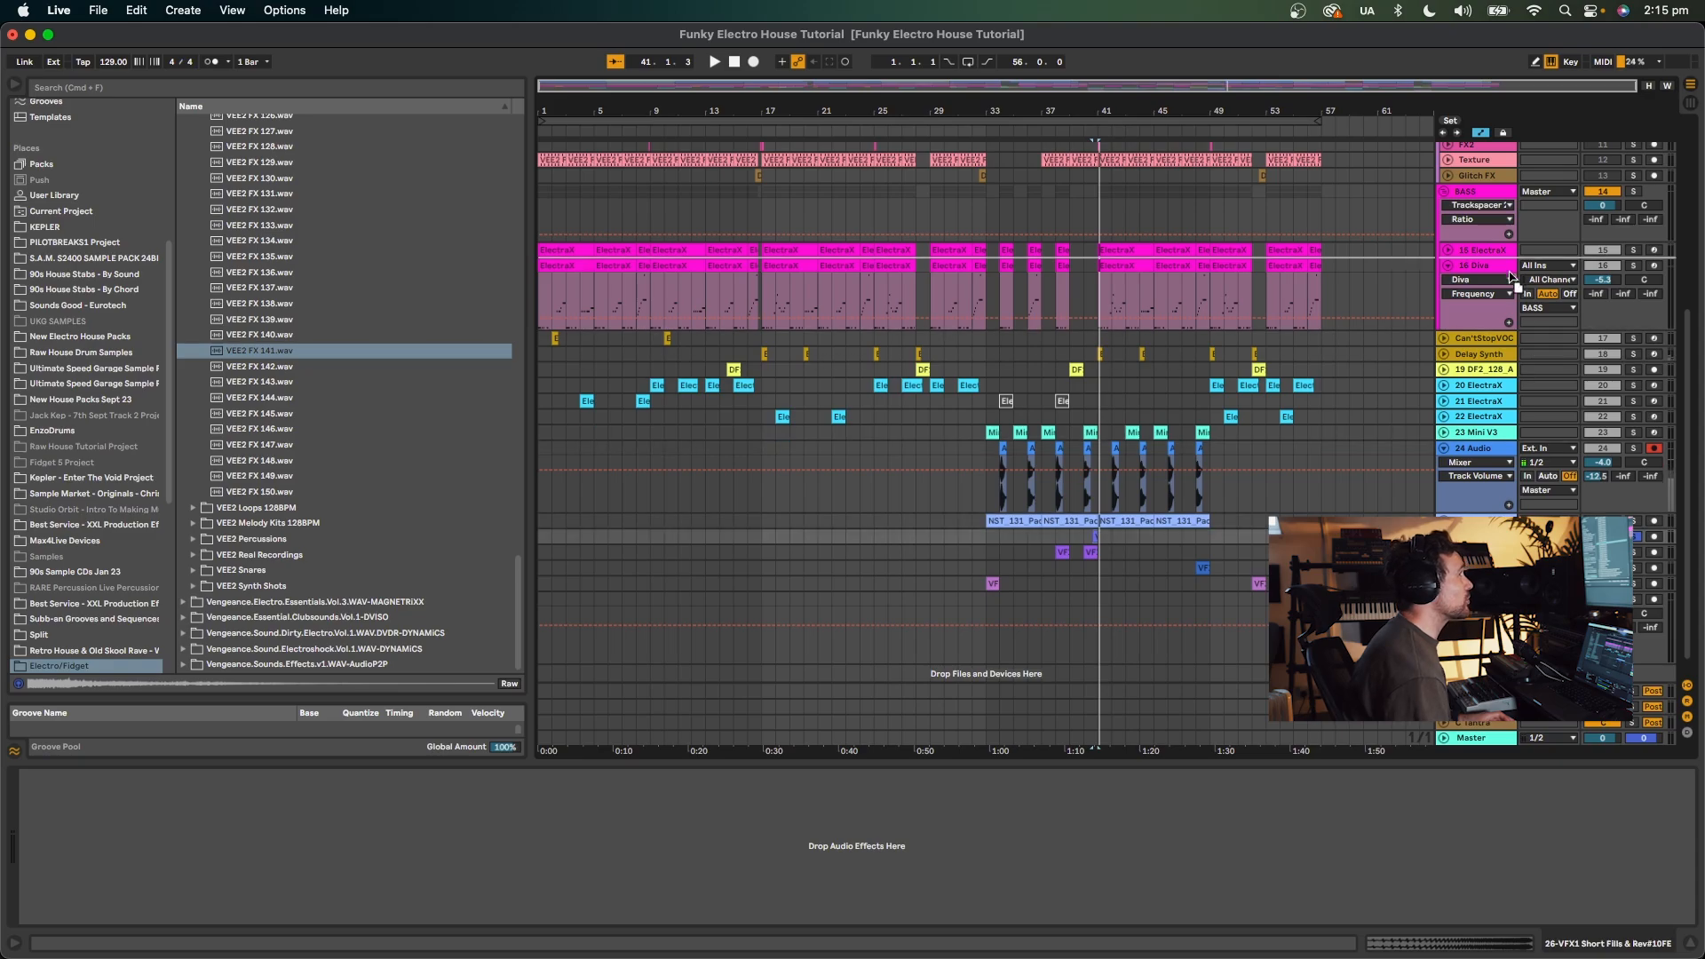
{"action": "left_click_drag", "start_coordinate": [1470, 136], "coordinate": [1468, 299]}
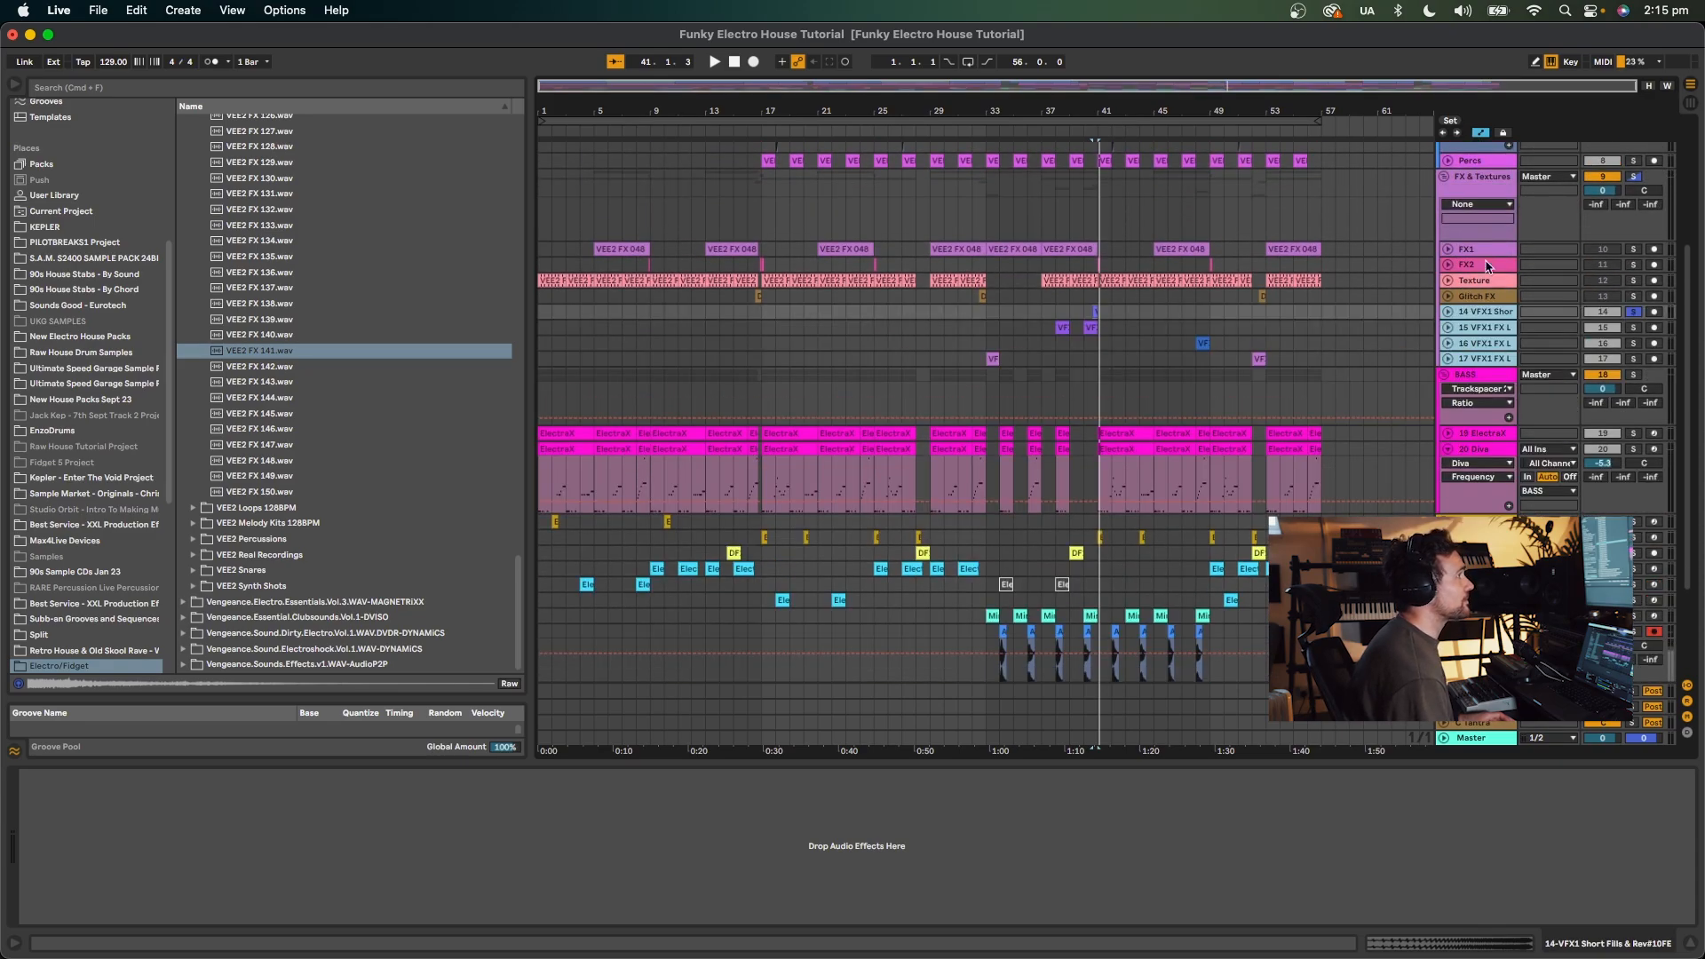
Reactivate the FX1, FX2, Texture and Glitch FX tracks, solo the FX & Textures group, and play from bar 29.
{"action": "left_click", "coordinate": [1634, 177]}
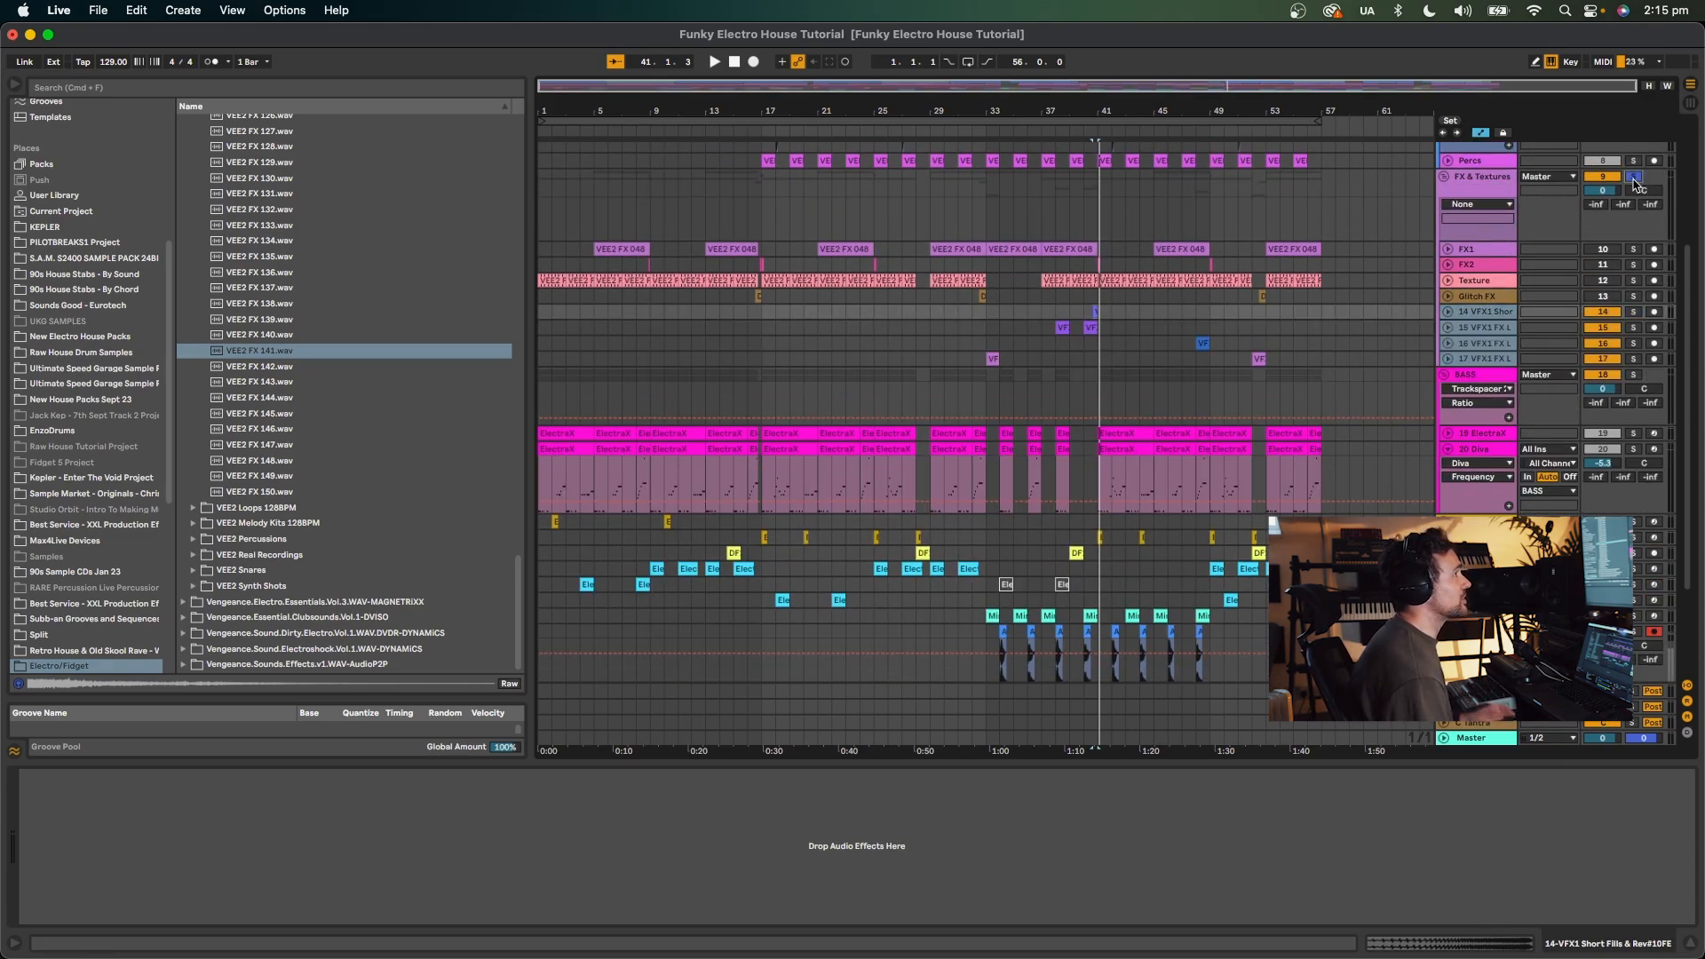
{"action": "left_click", "coordinate": [935, 256]}
{"action": "key", "text": "space"}
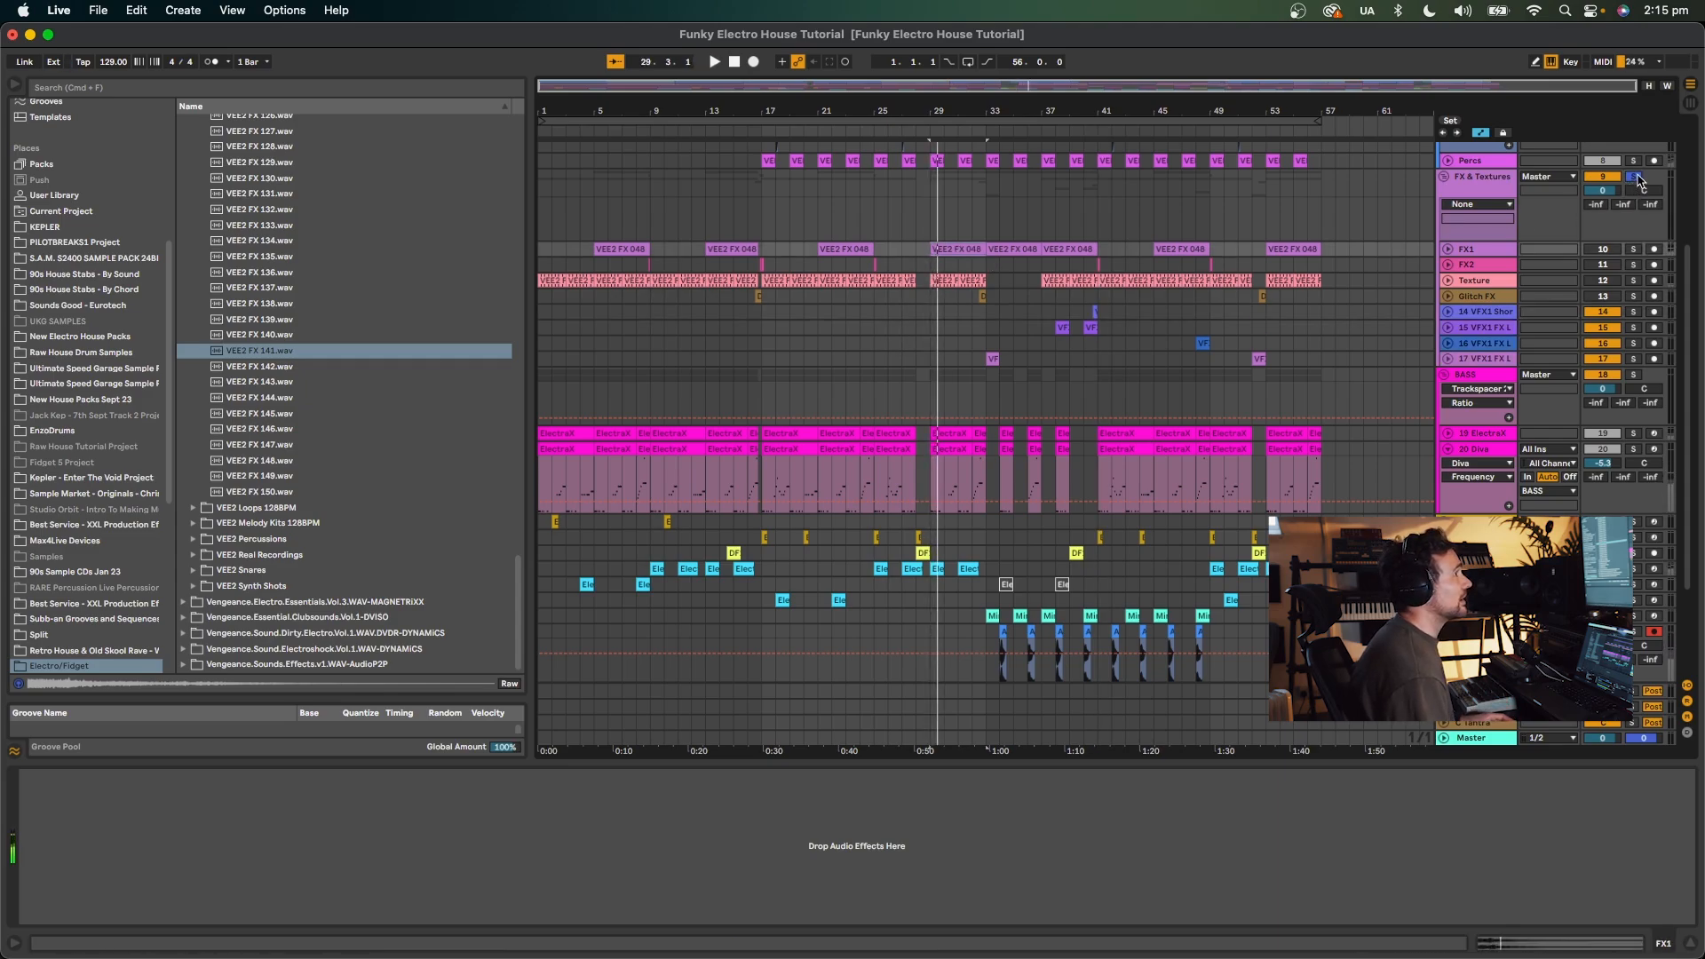
{"action": "left_click", "coordinate": [1601, 235]}
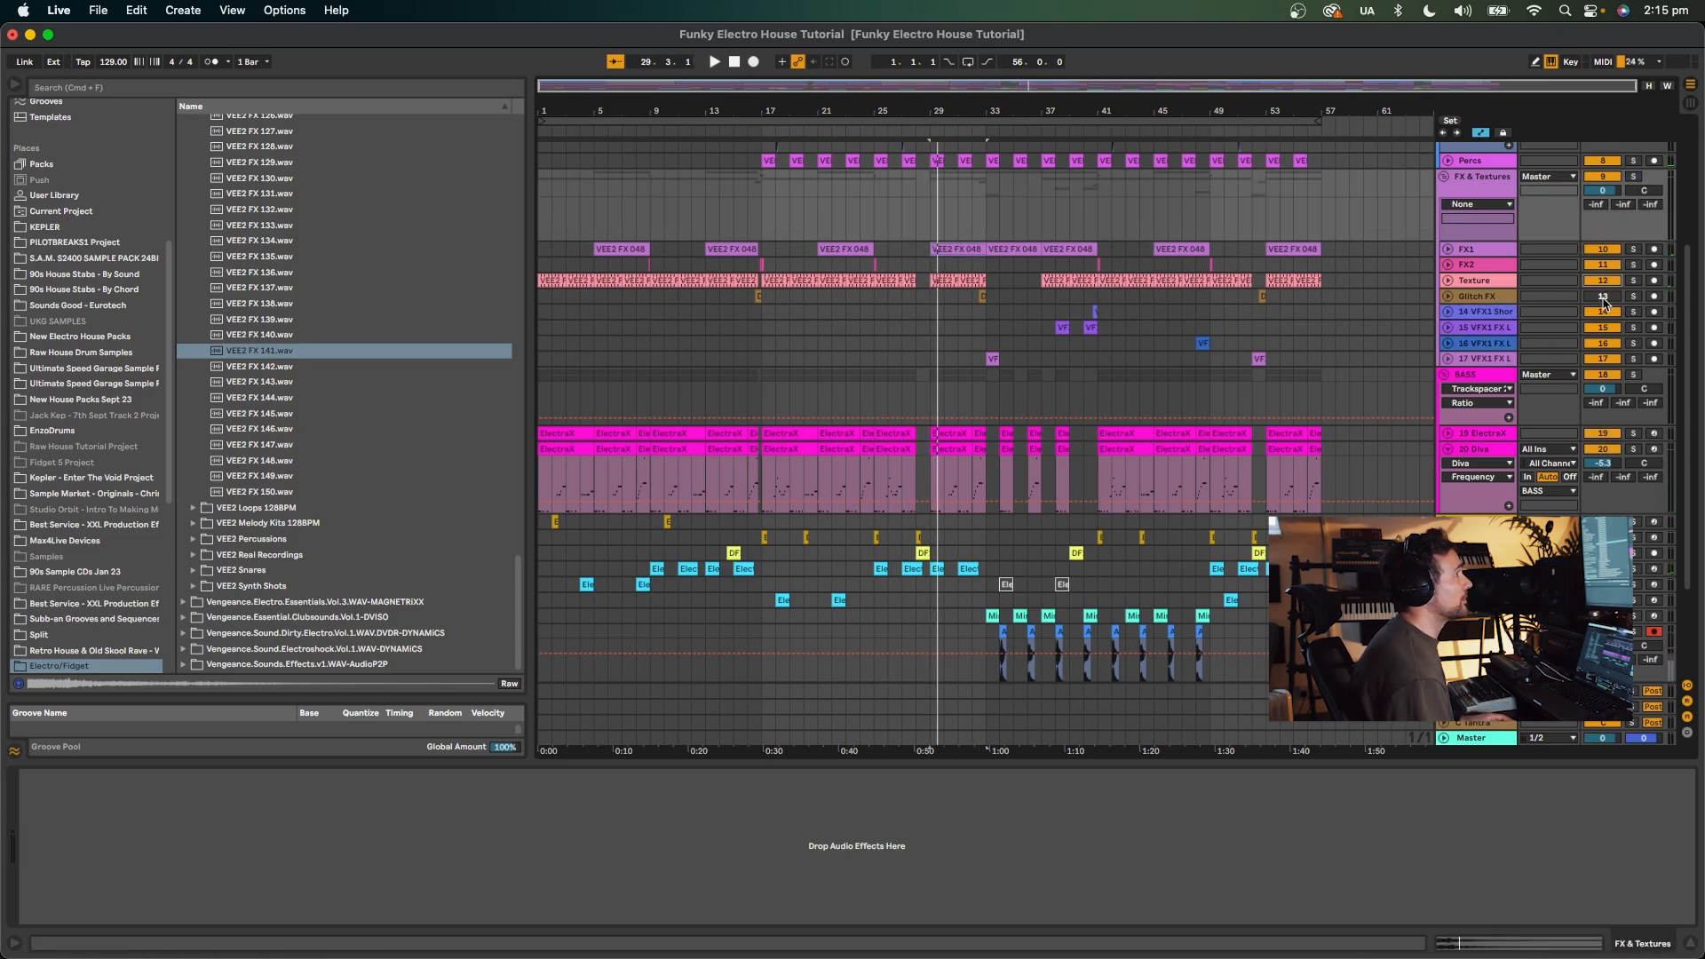
{"action": "left_click", "coordinate": [1631, 179]}
{"action": "key", "text": "space"}
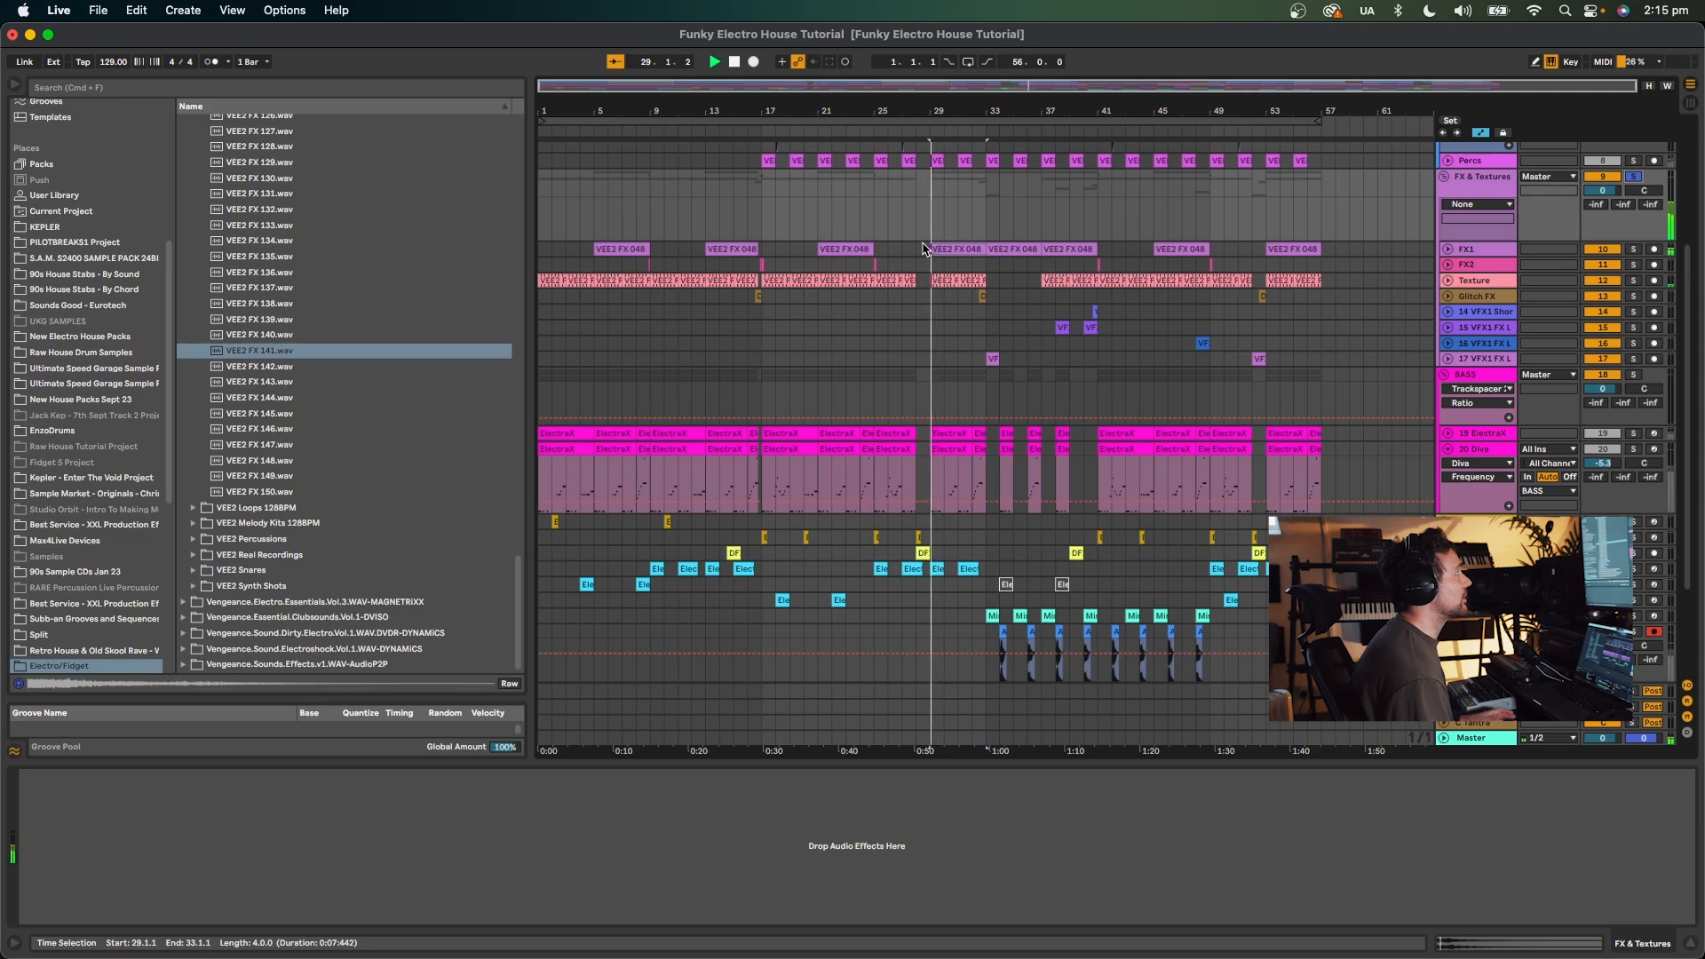
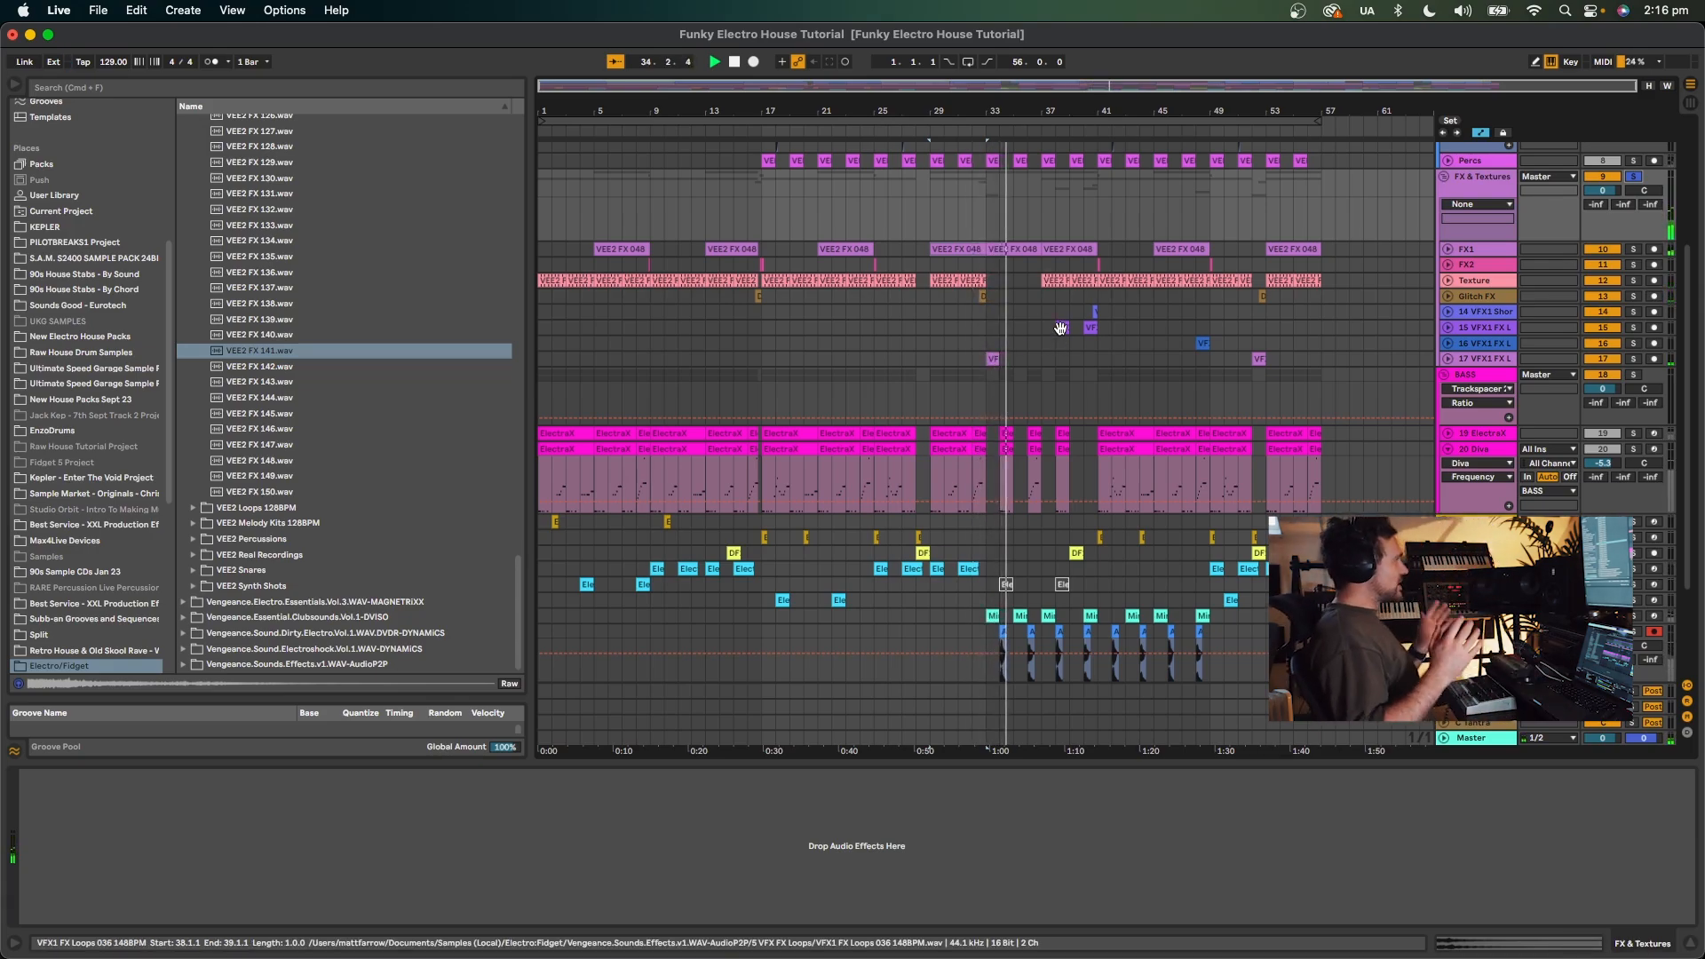
Play the soloed FX & Textures group from bar 16 and at the VFX1 clips around bar 40.
{"action": "left_click", "coordinate": [747, 267]}
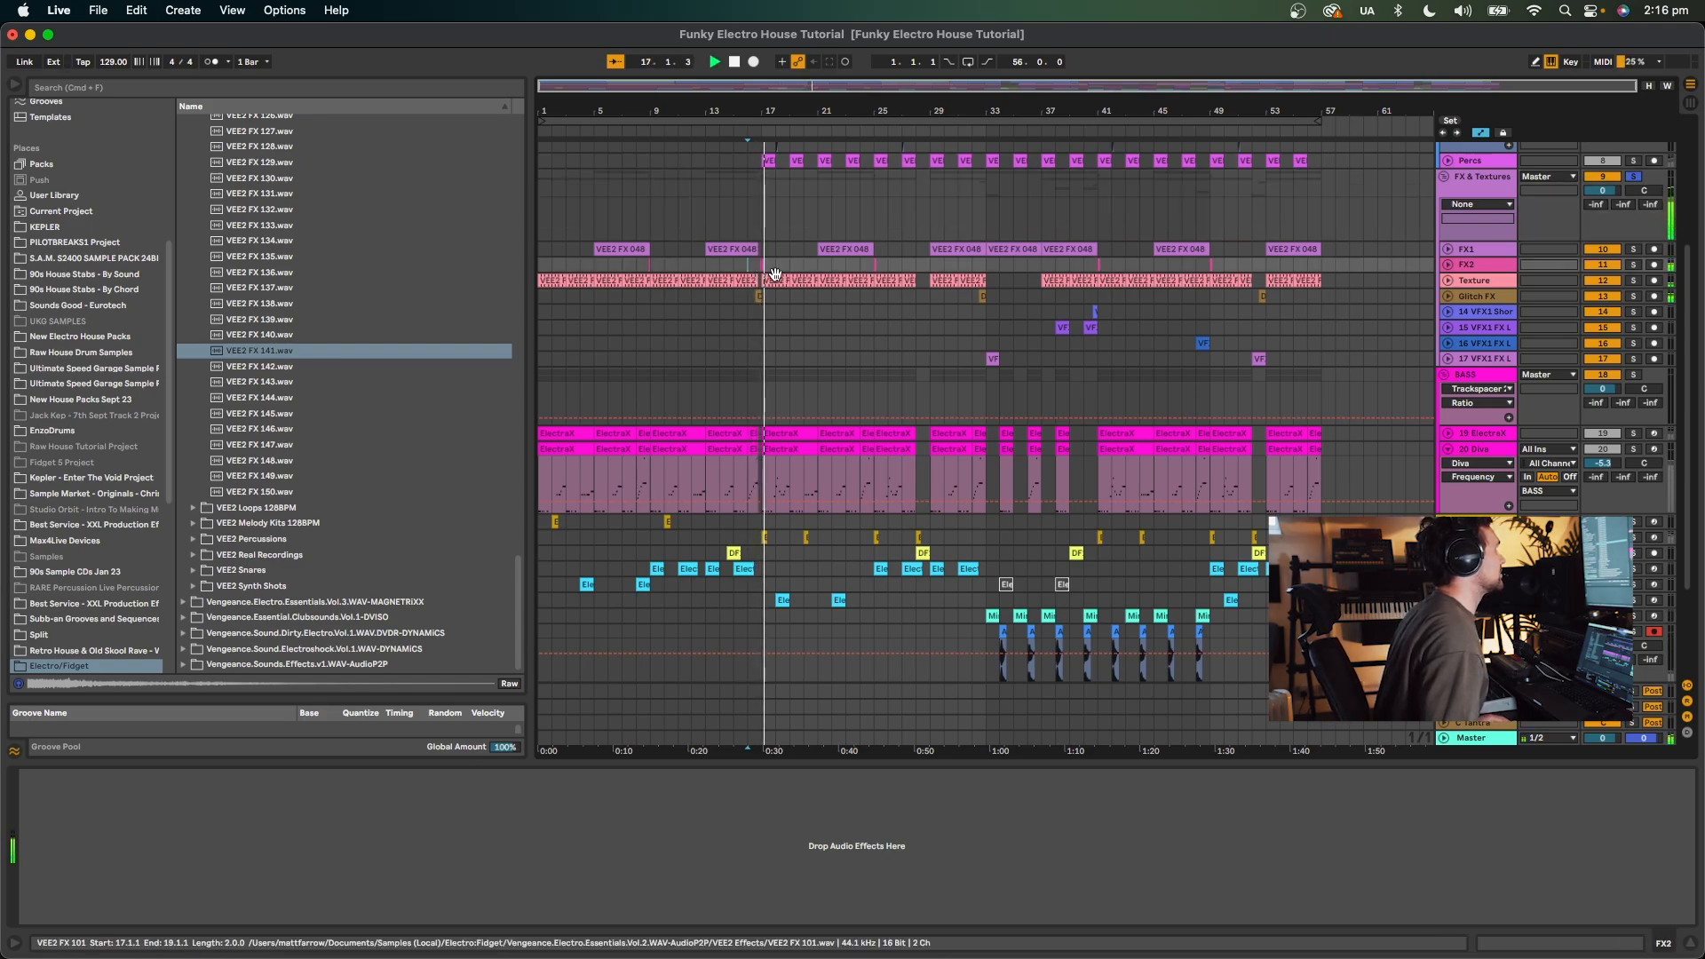
{"action": "left_click", "coordinate": [1094, 313]}
{"action": "key", "text": "space"}
{"action": "key", "text": "space"}
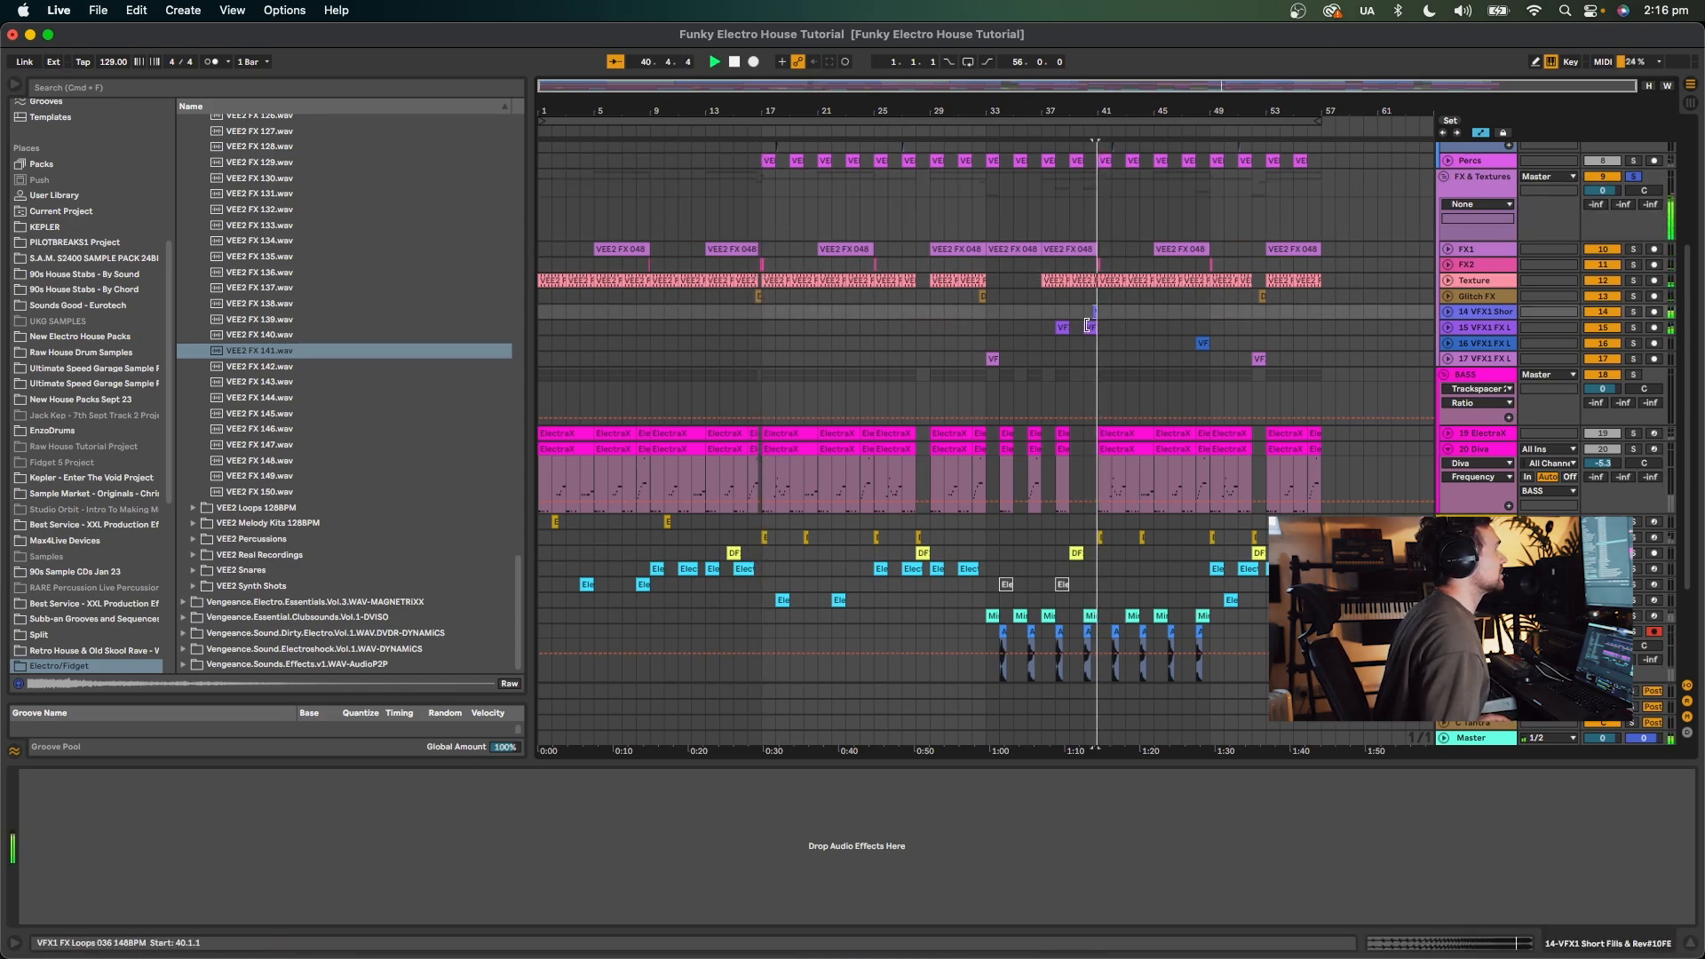
{"action": "left_click", "coordinate": [1091, 327]}
{"action": "key", "text": "space"}
{"action": "key", "text": "space"}
Play the VFX1 FX Loops 038 clip at bar 48 and the VFX1 FX Loops 040 clip at bar 52.
{"action": "left_click", "coordinate": [1200, 341]}
{"action": "key", "text": "space"}
{"action": "key", "text": "space"}
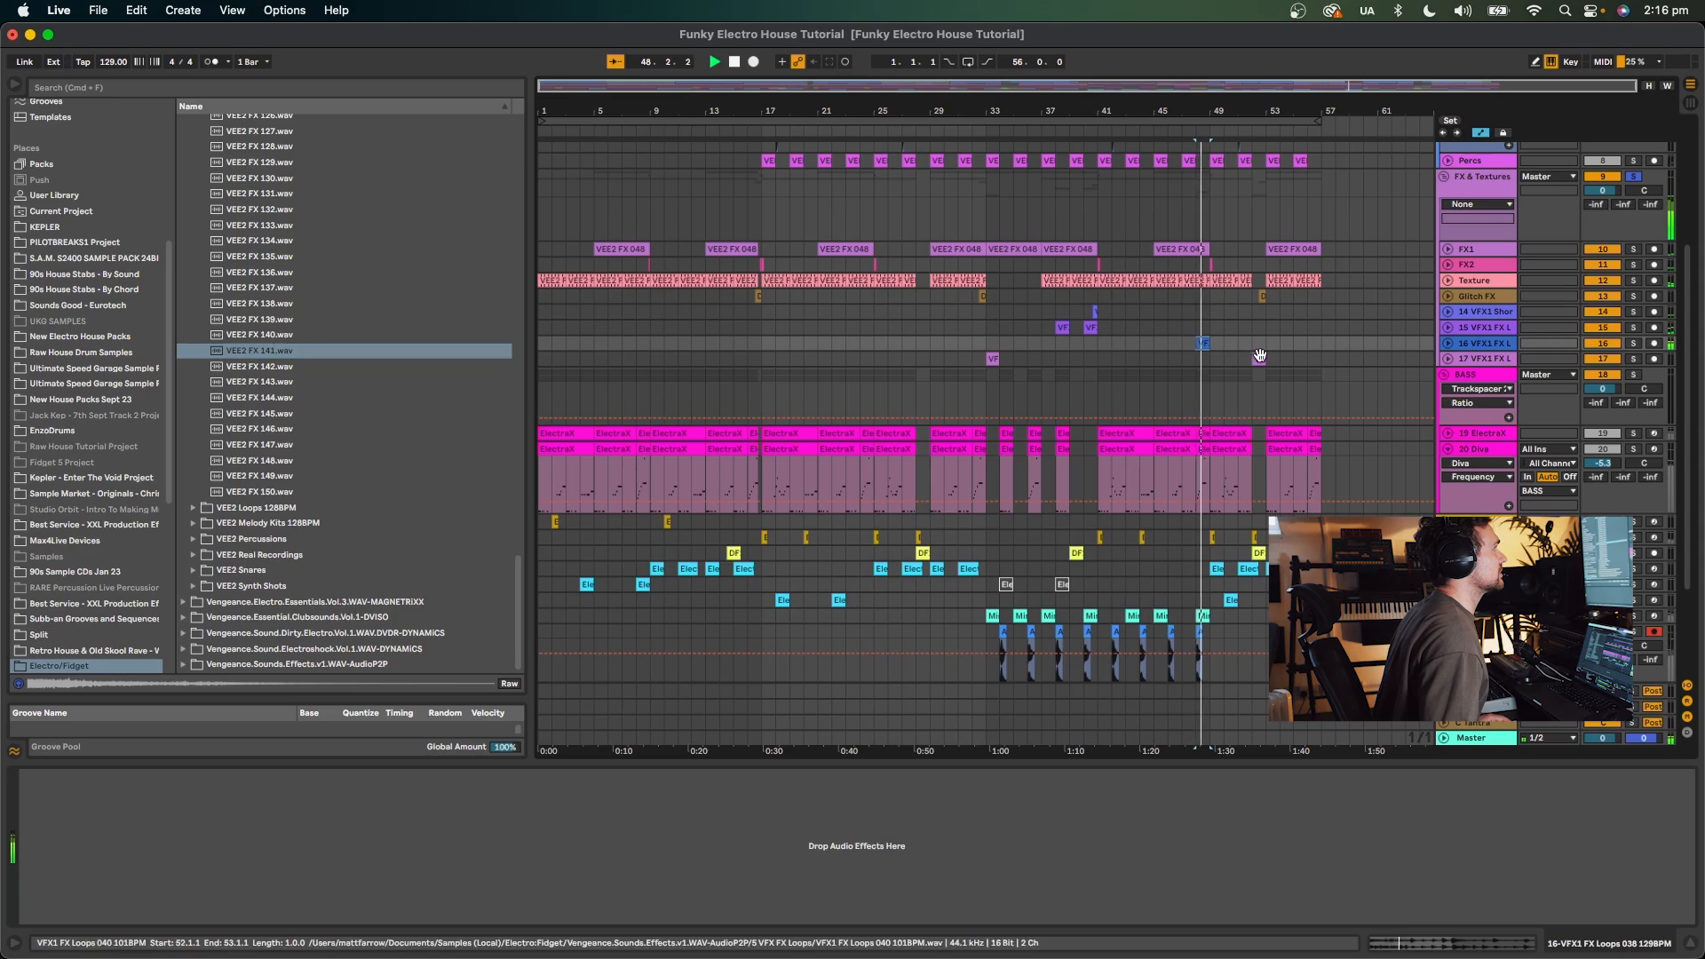
{"action": "left_click", "coordinate": [1261, 359]}
{"action": "key", "text": "space"}
{"action": "key", "text": "space"}
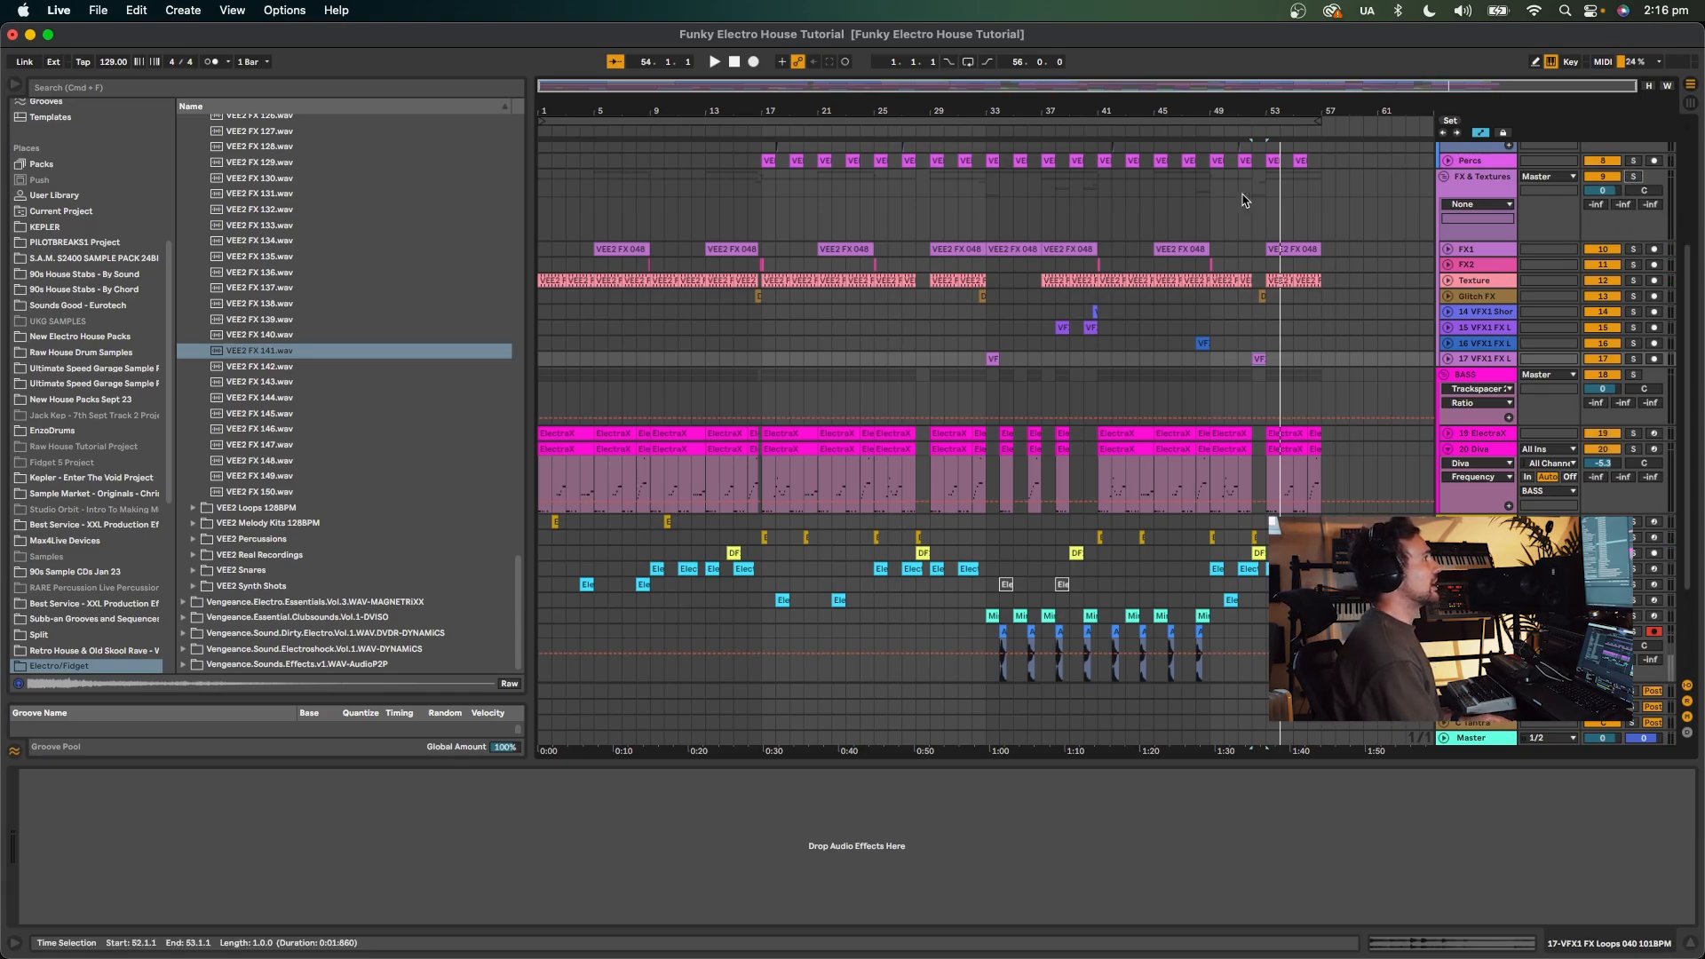
Unsolo the FX & Textures group and compare playback around bars 47 to 52 with the group deactivated and activated.
{"action": "left_click", "coordinate": [1211, 195]}
{"action": "key", "text": "space"}
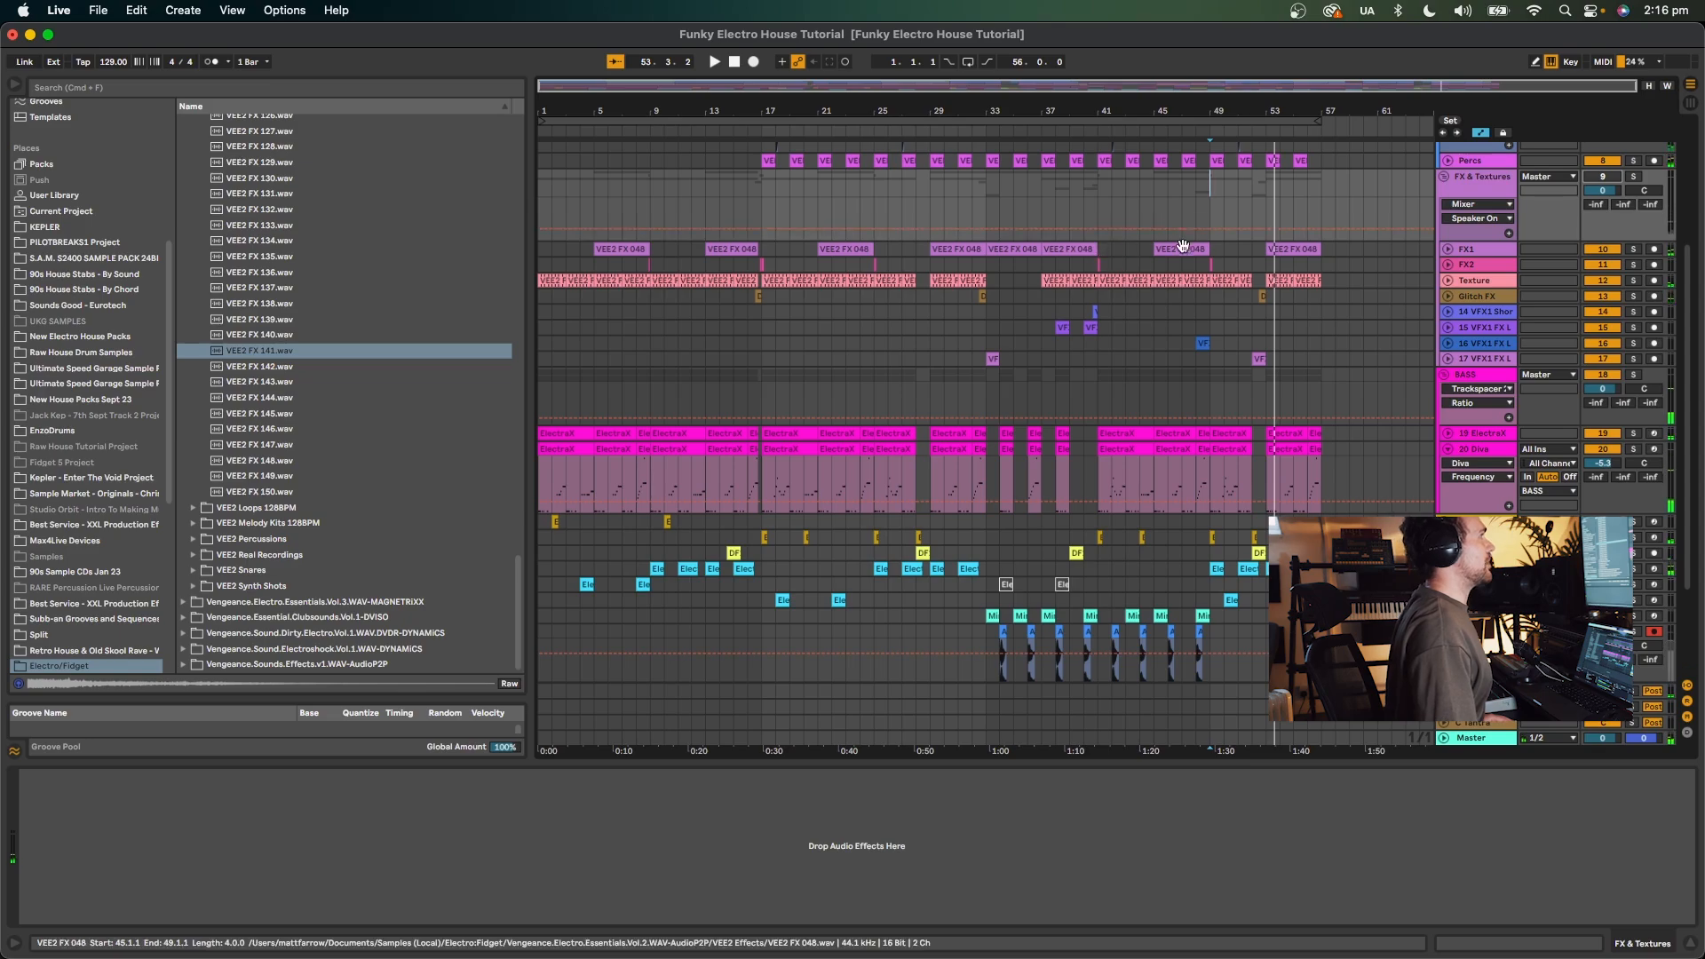
{"action": "left_click", "coordinate": [1183, 210]}
{"action": "key", "text": "space"}
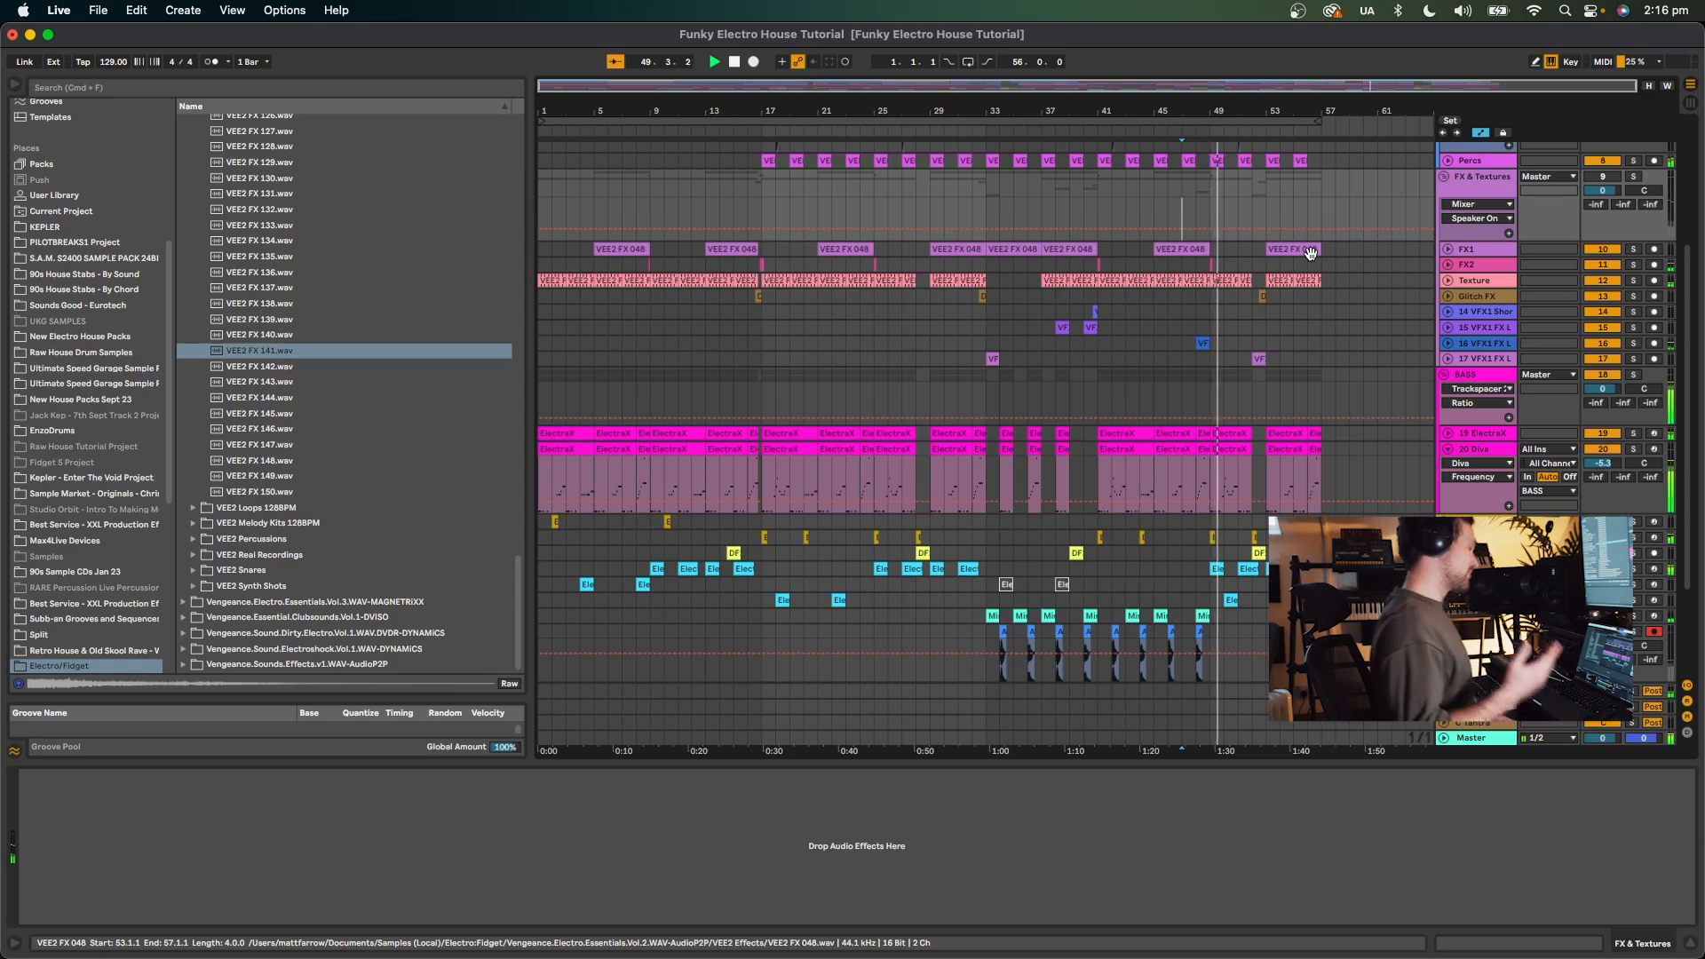
{"action": "left_click", "coordinate": [1250, 211]}
{"action": "key", "text": "space"}
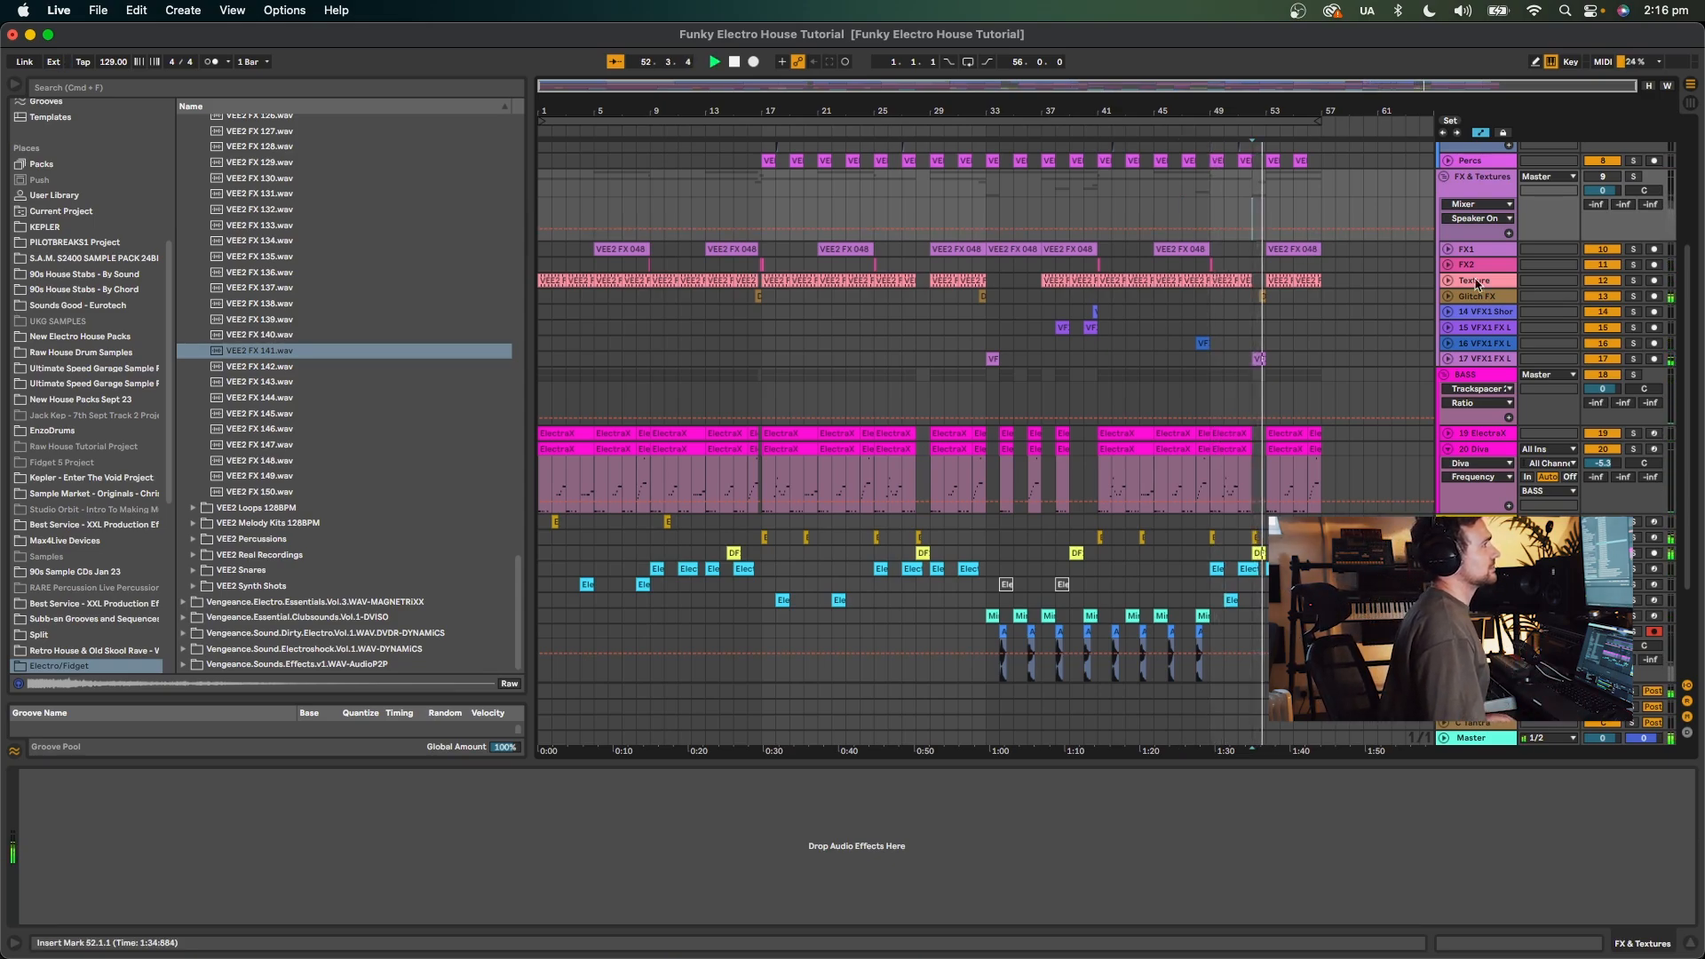
{"action": "key", "text": "space"}
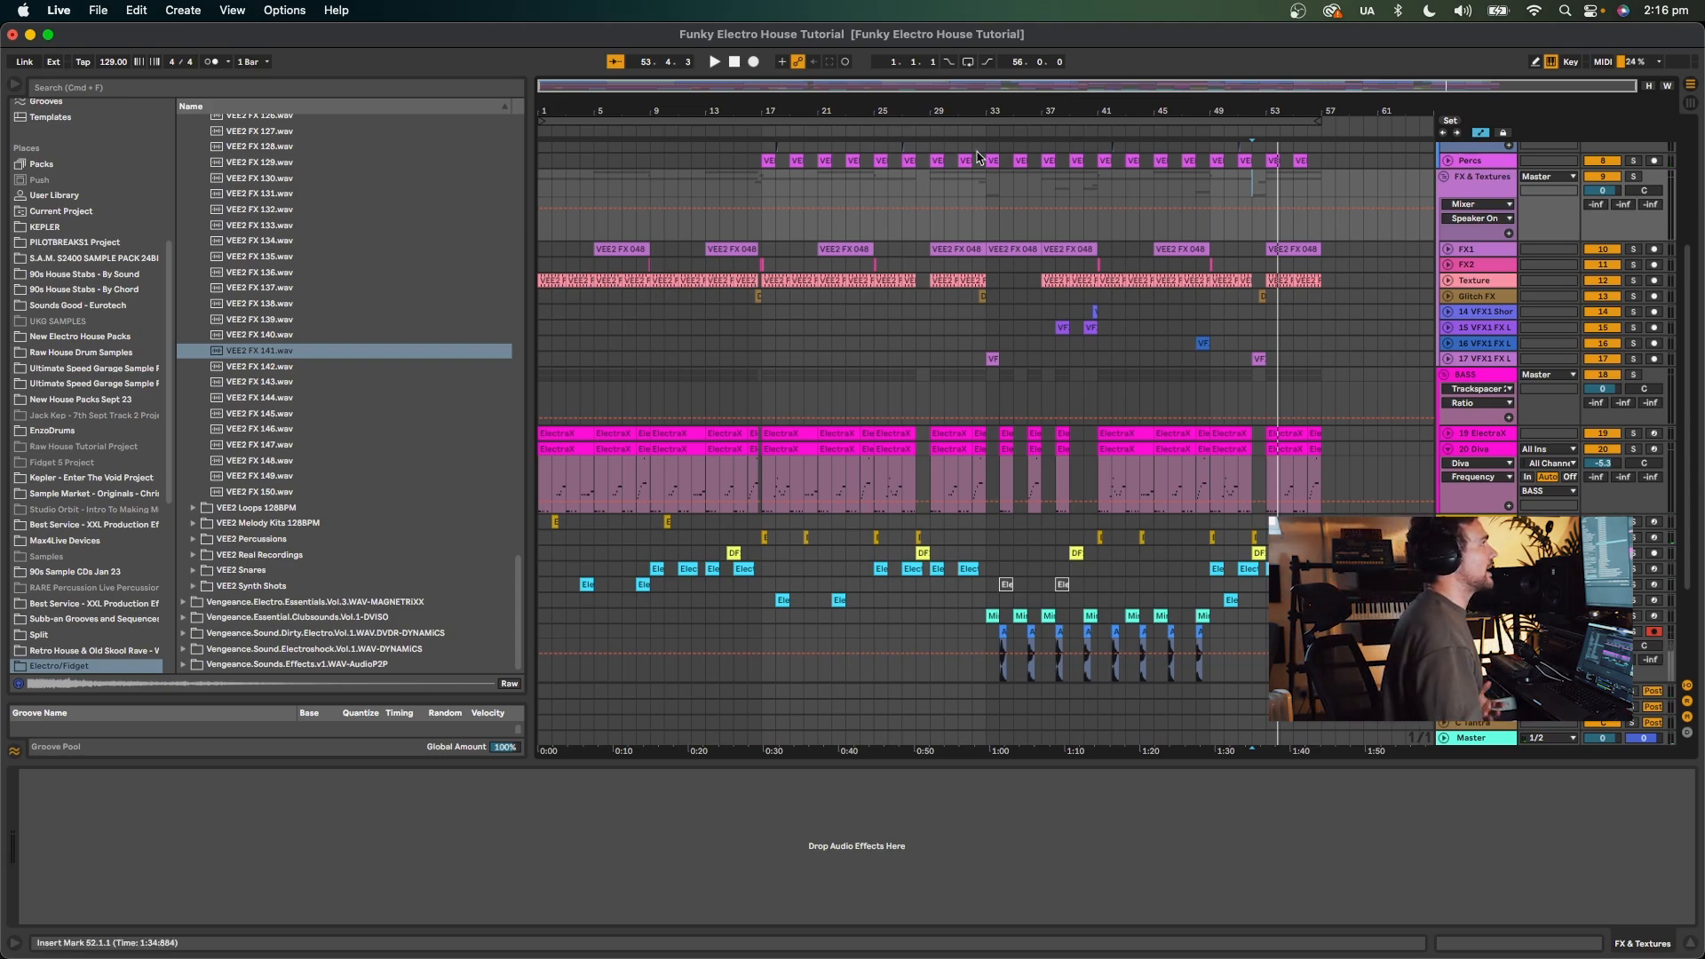
Insert VEE2 FX 101.wav from the Vengeance samples at bar 59 on a new track directly below Texture.
{"action": "left_click", "coordinate": [1479, 251]}
{"action": "left_click", "coordinate": [1483, 281]}
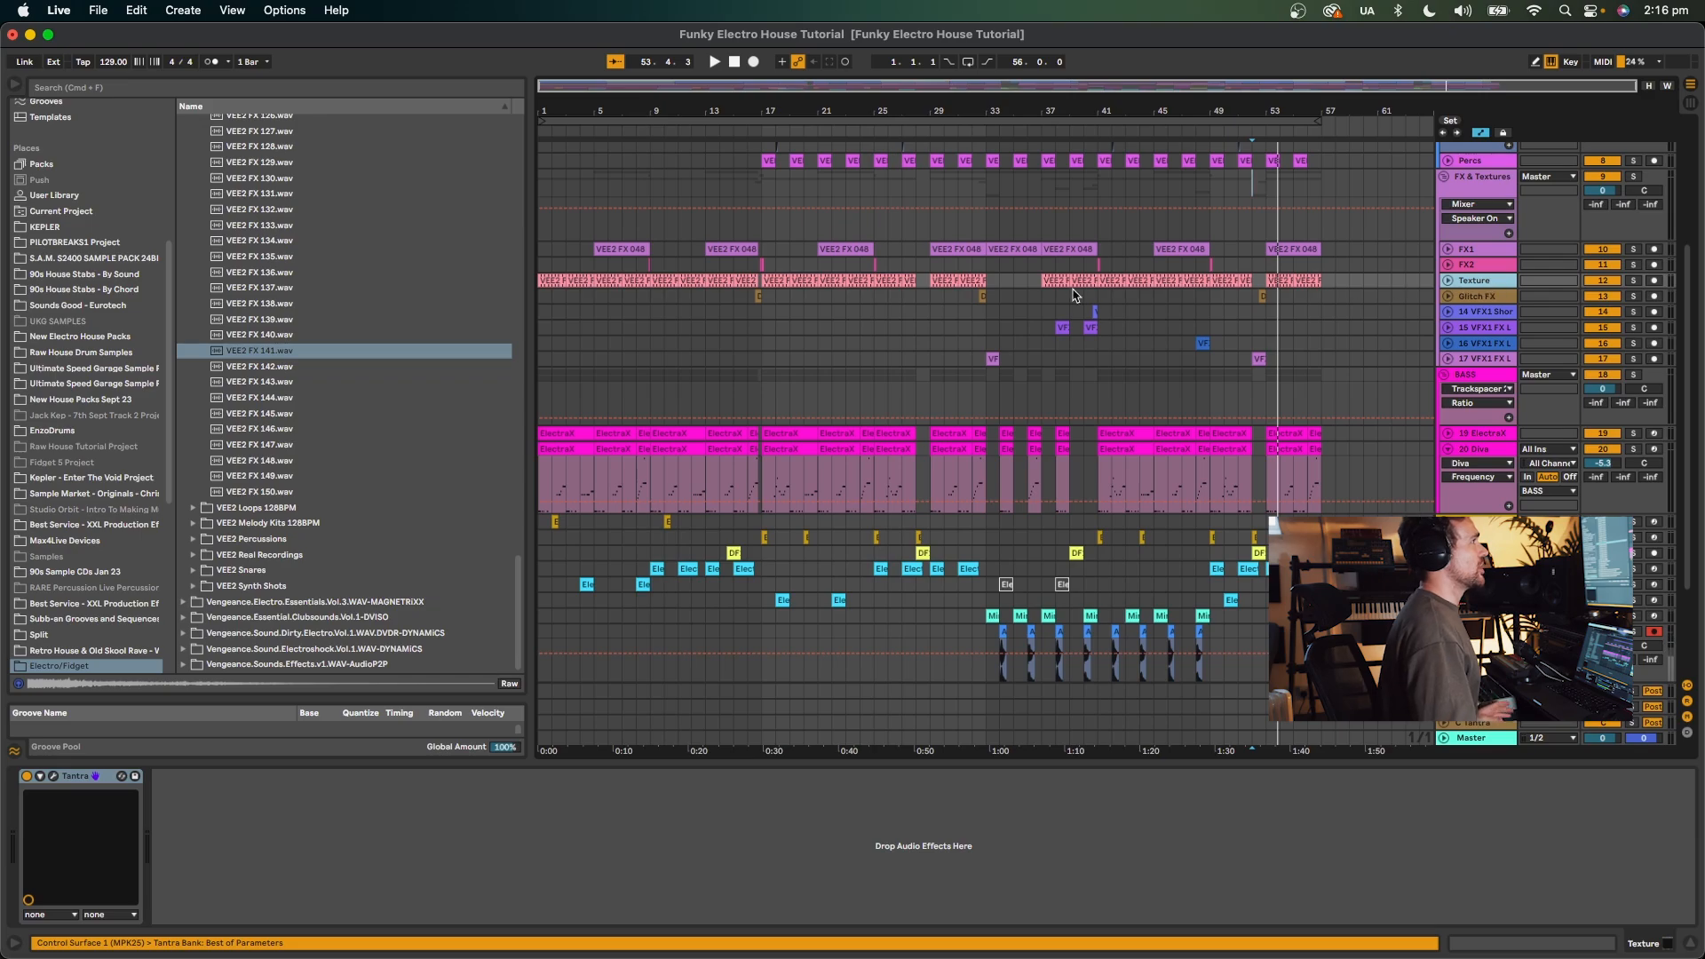
{"action": "left_click", "coordinate": [781, 284]}
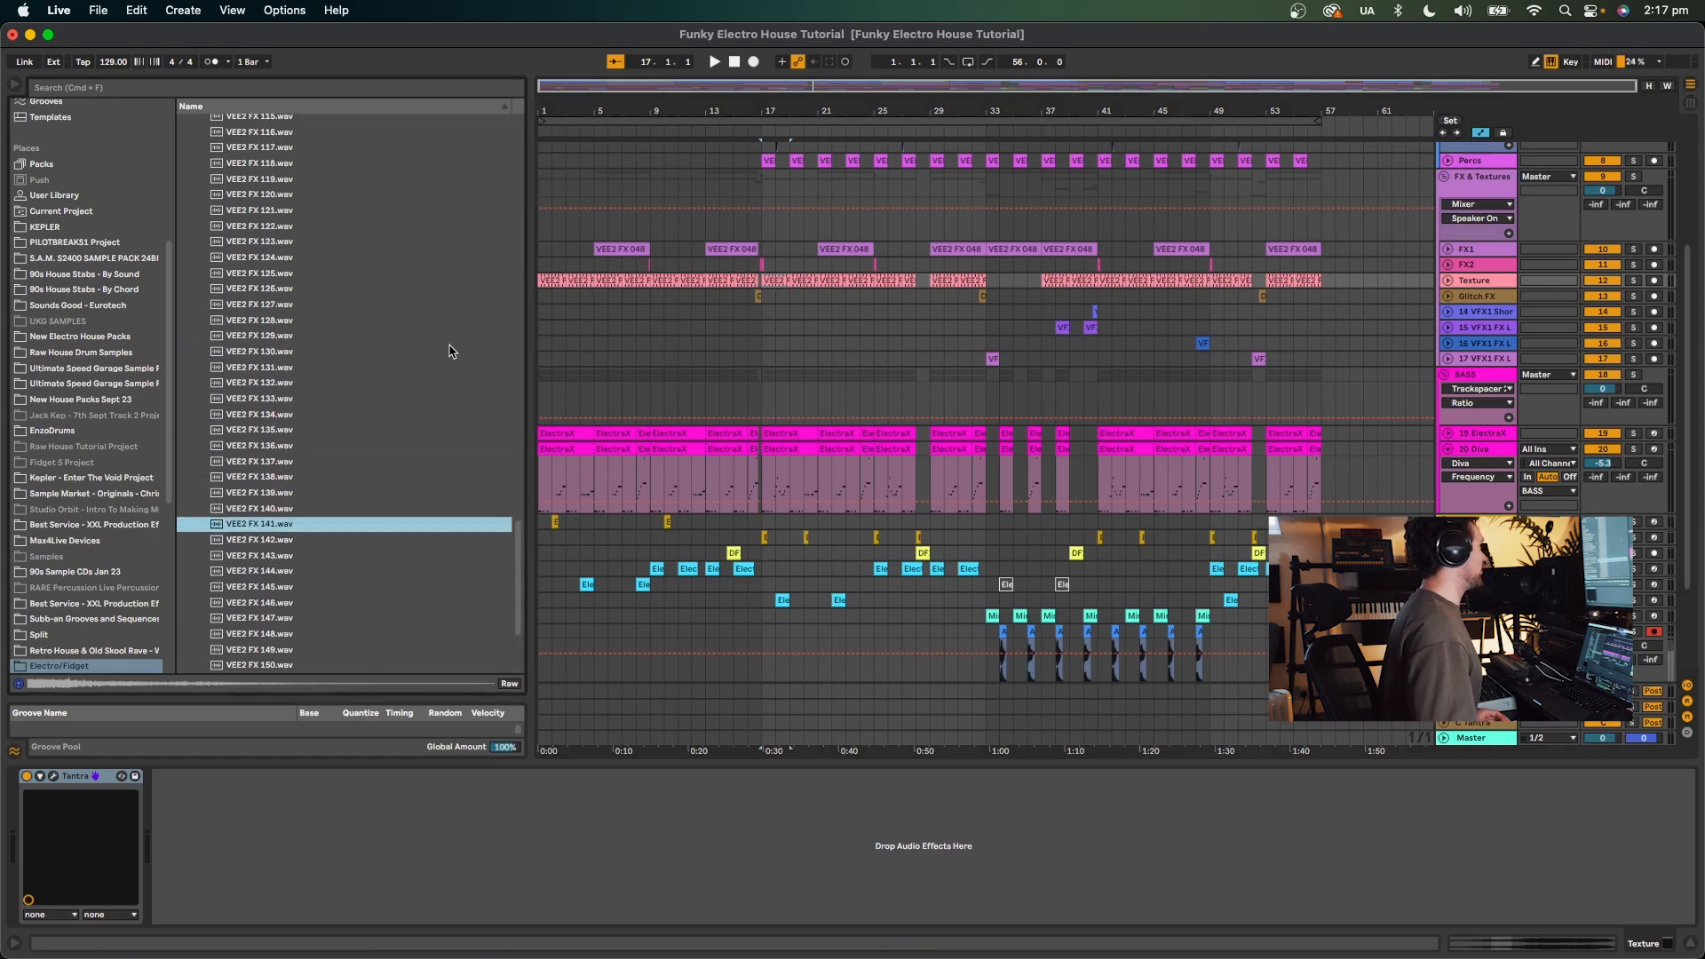
{"action": "scroll", "coordinate": [450, 352], "scroll_direction": "up", "scroll_amount": 10}
{"action": "left_click", "coordinate": [267, 171]}
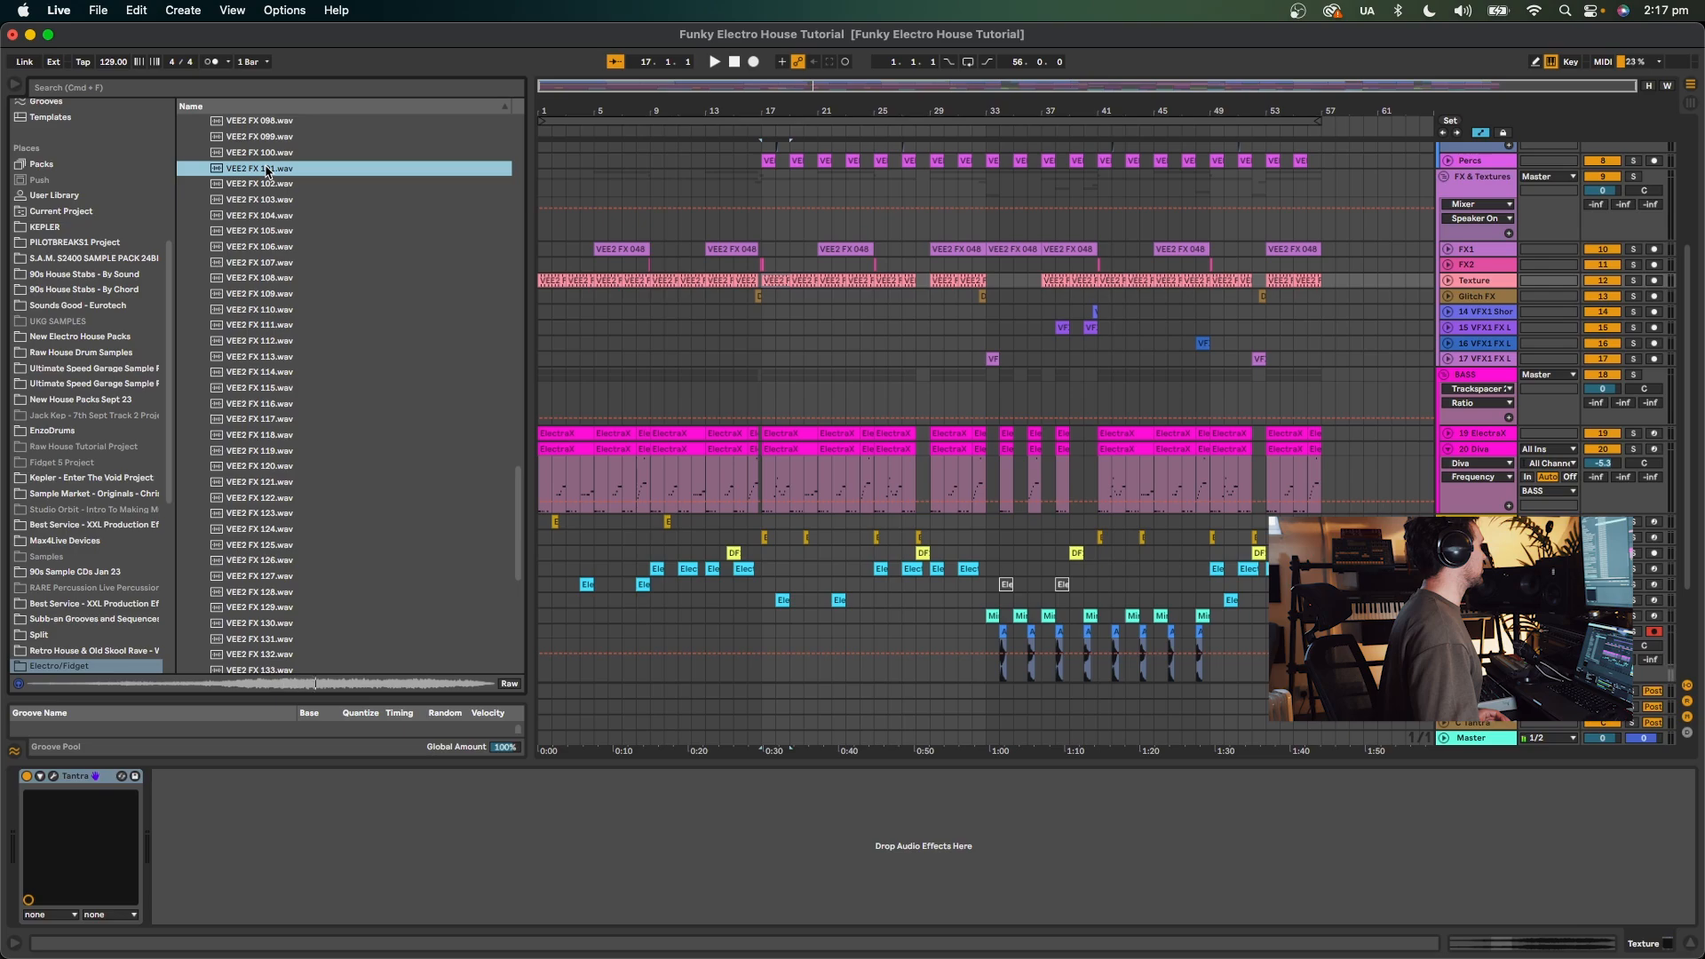
{"action": "left_click_drag", "start_coordinate": [266, 171], "coordinate": [1370, 305]}
Play the VEE2 FX 101 clip at bar 59 and set its track volume to -6.5 dB.
{"action": "key", "text": "space"}
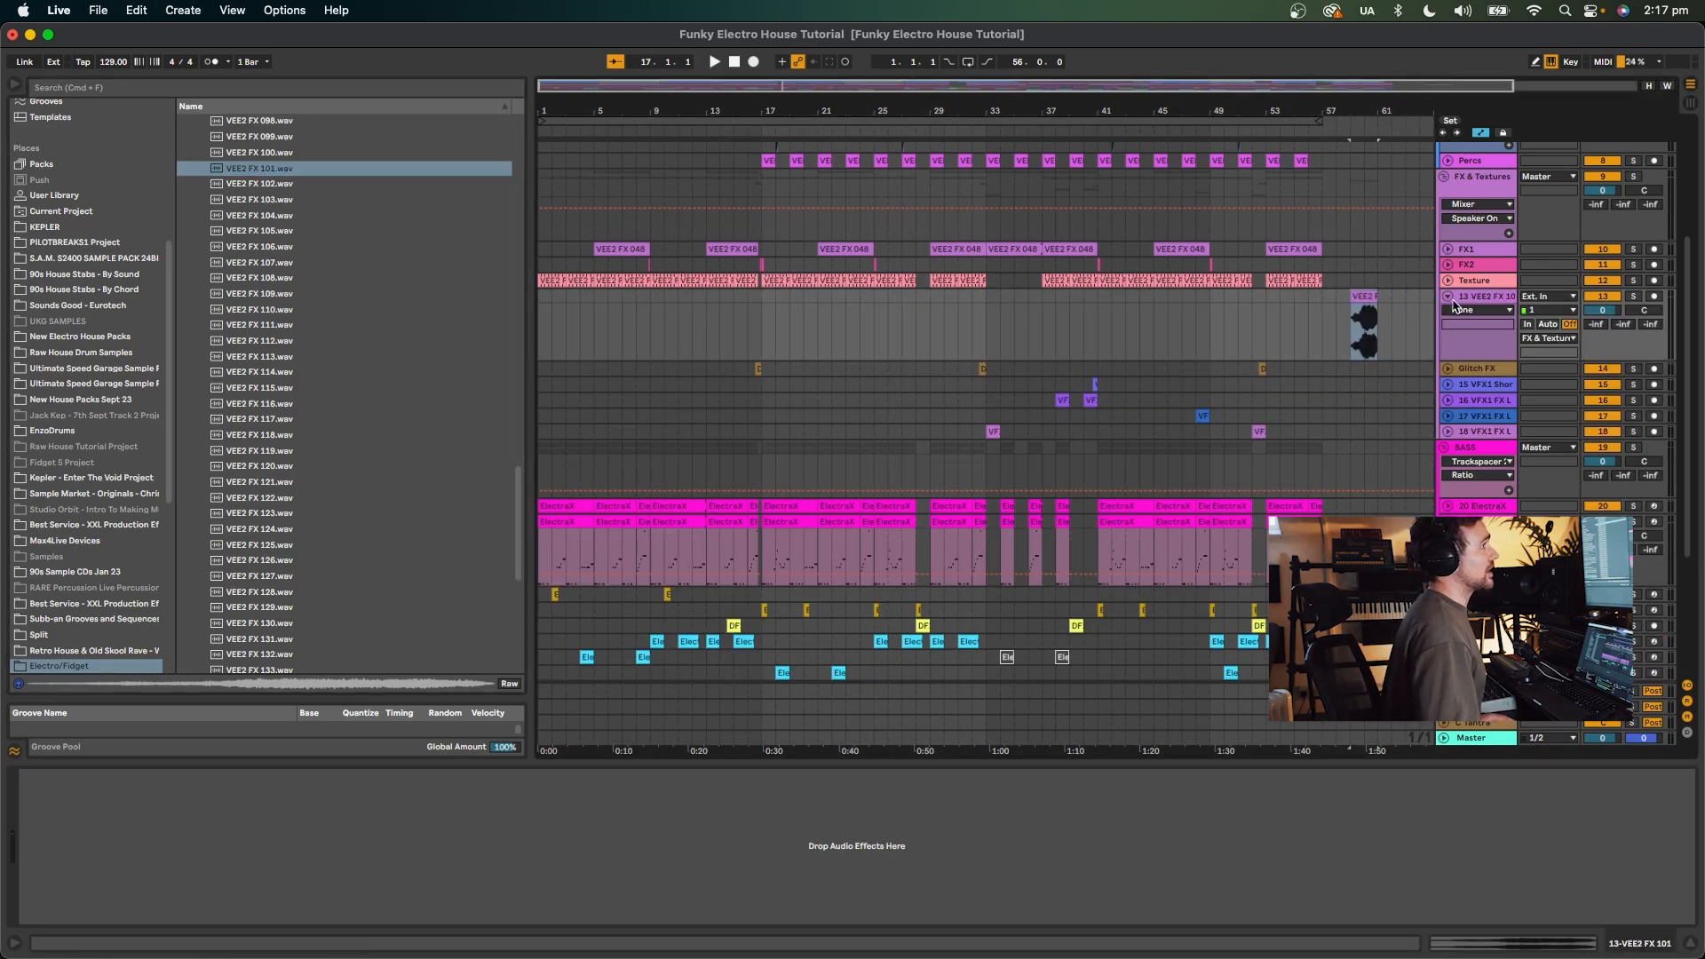
{"action": "left_click_drag", "start_coordinate": [1604, 311], "coordinate": [1604, 338]}
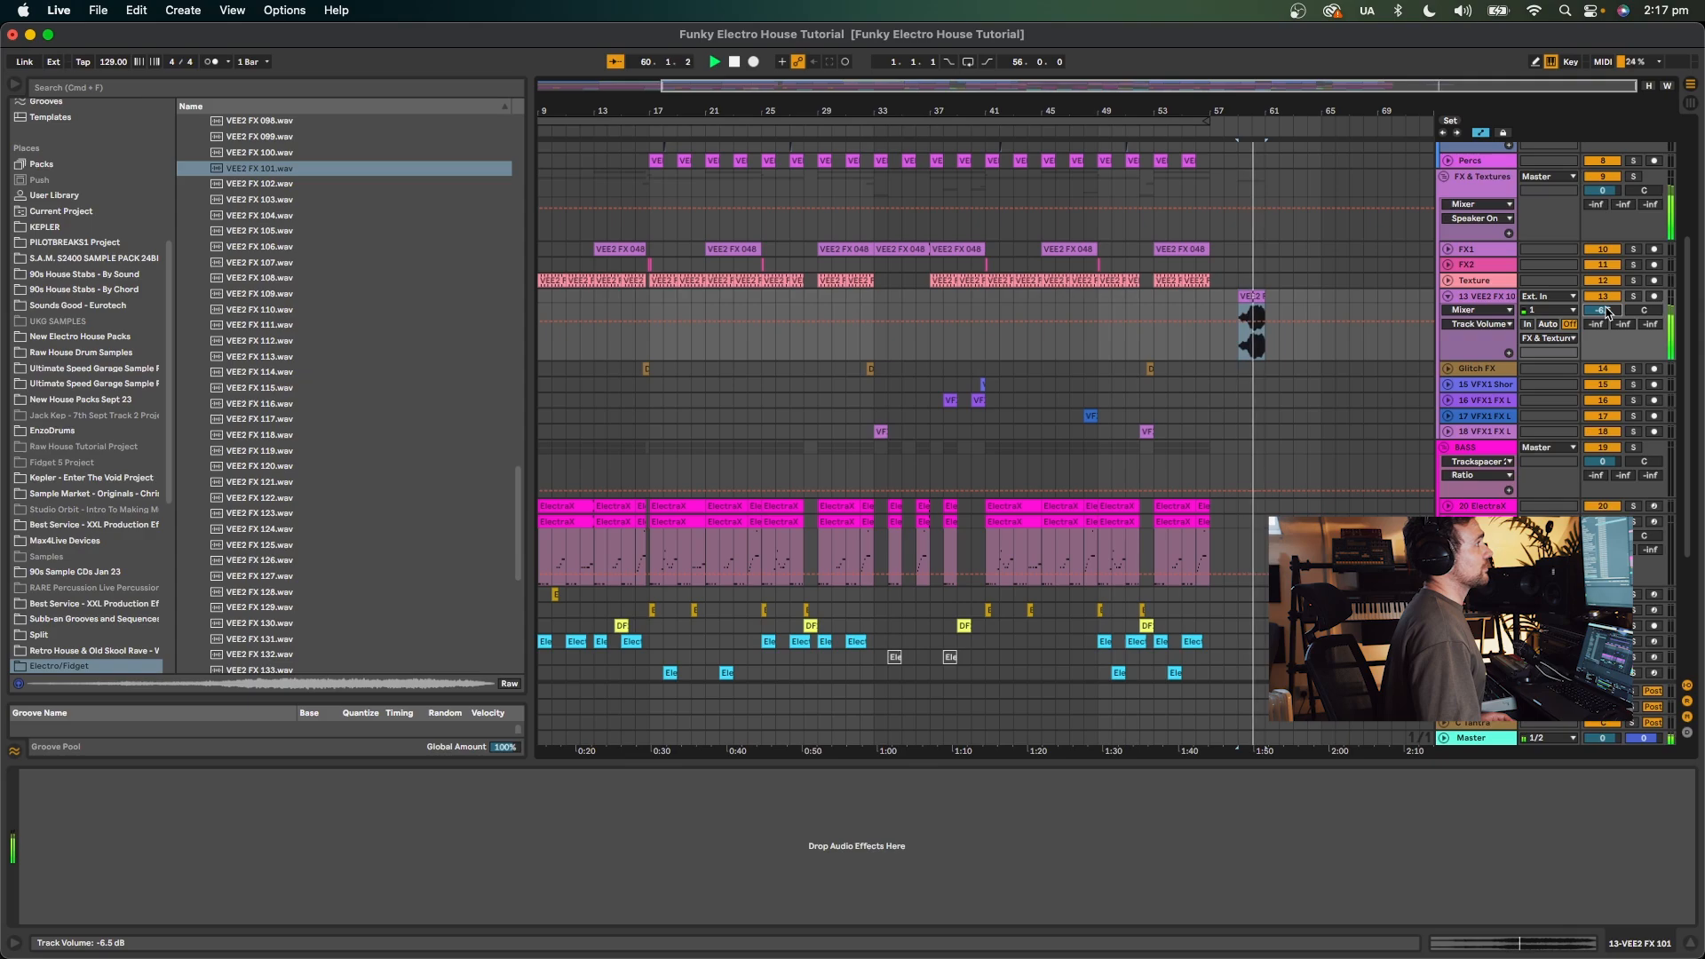
{"action": "key", "text": "space"}
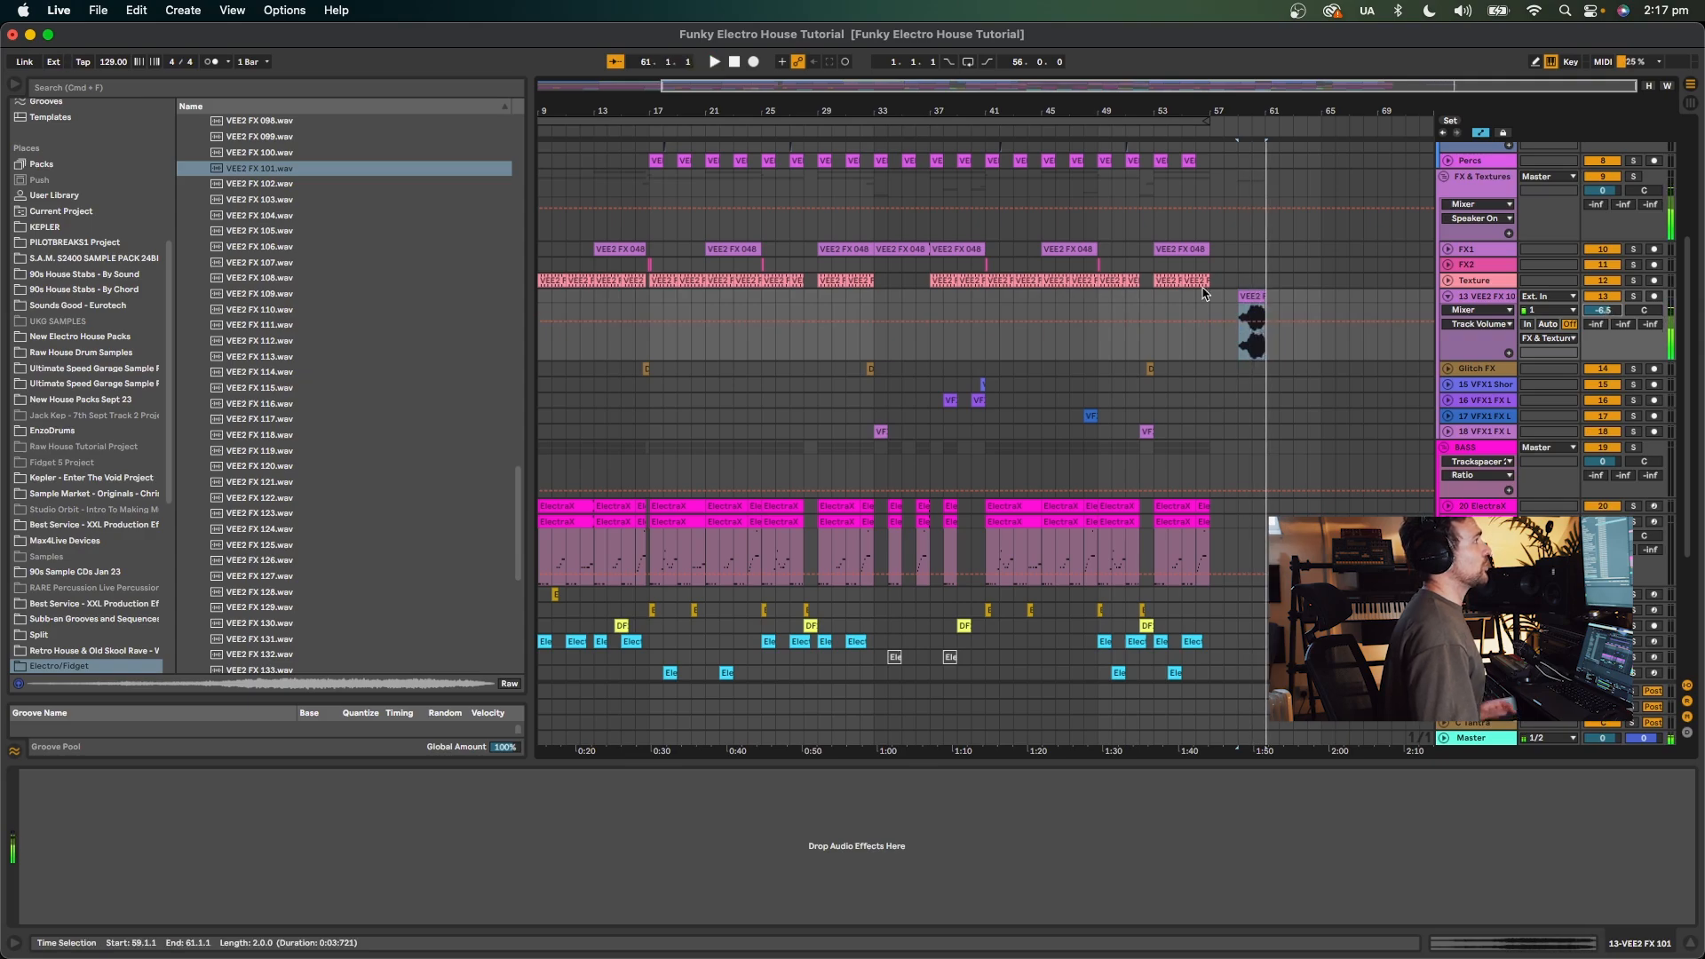
Open the Texture clip at bar 53, view its looped section within the full sample, and play it.
{"action": "left_click", "coordinate": [1172, 274]}
{"action": "double_click", "coordinate": [1168, 282]}
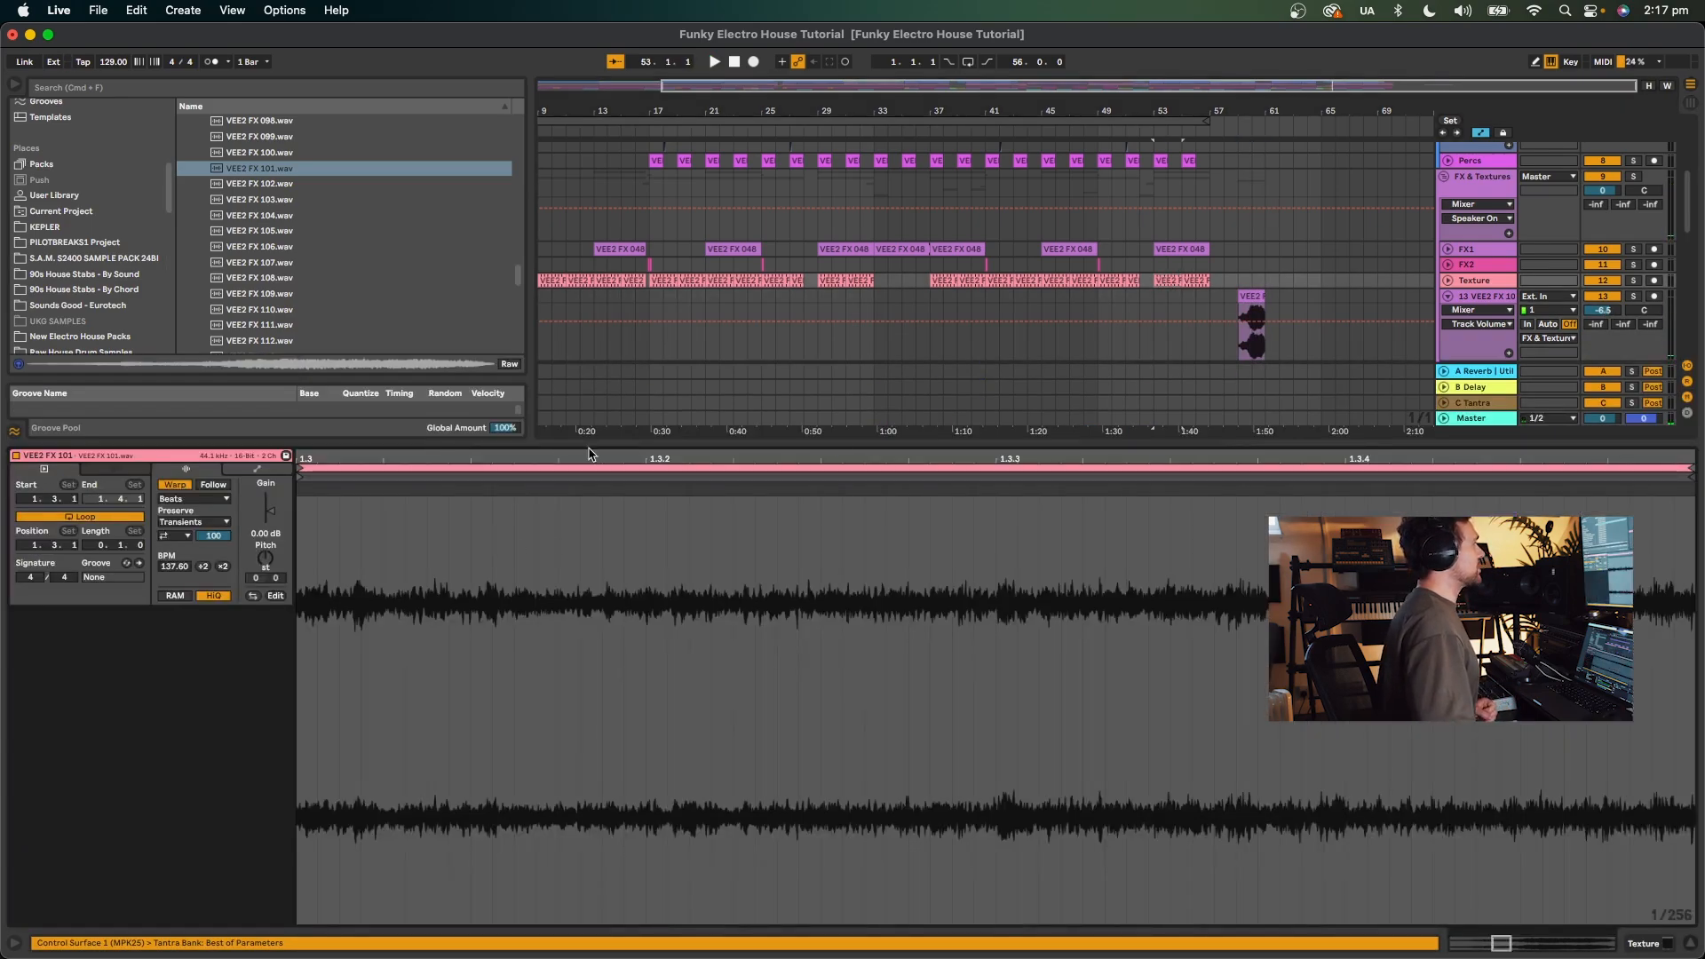
{"action": "left_click_drag", "start_coordinate": [593, 454], "coordinate": [590, 364]}
{"action": "key", "text": "space"}
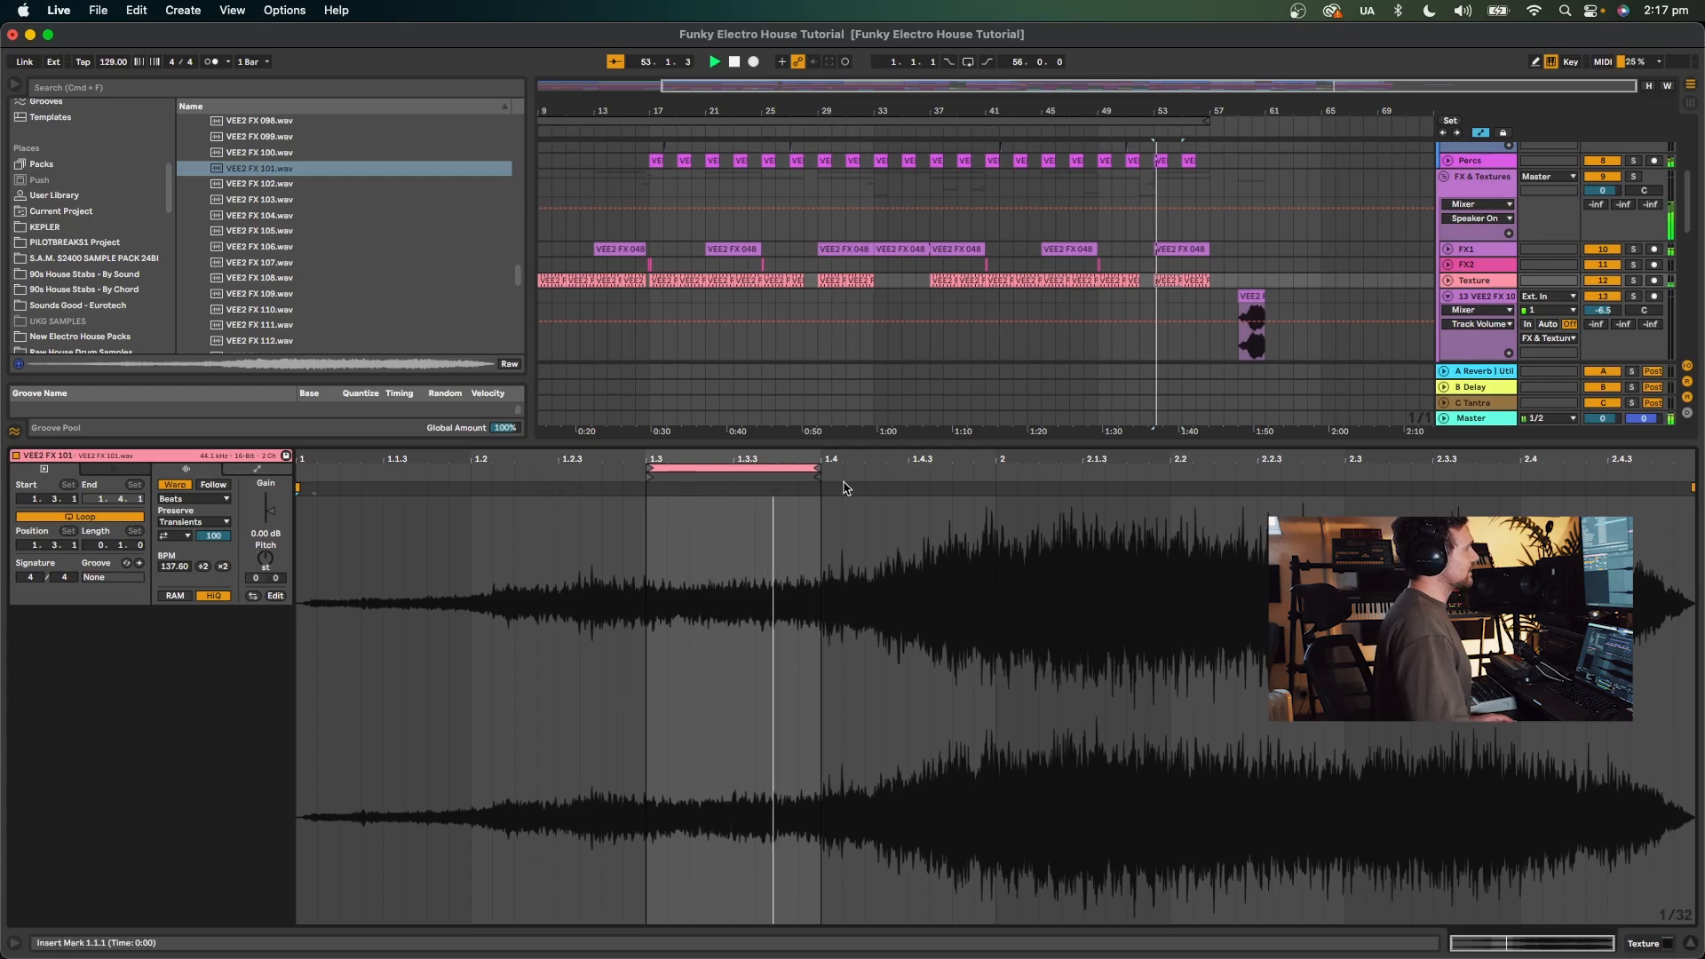
Compare the Texture track soloed and in the full mix around bar 54 with Tantra bypassed.
{"action": "left_click", "coordinate": [1436, 279]}
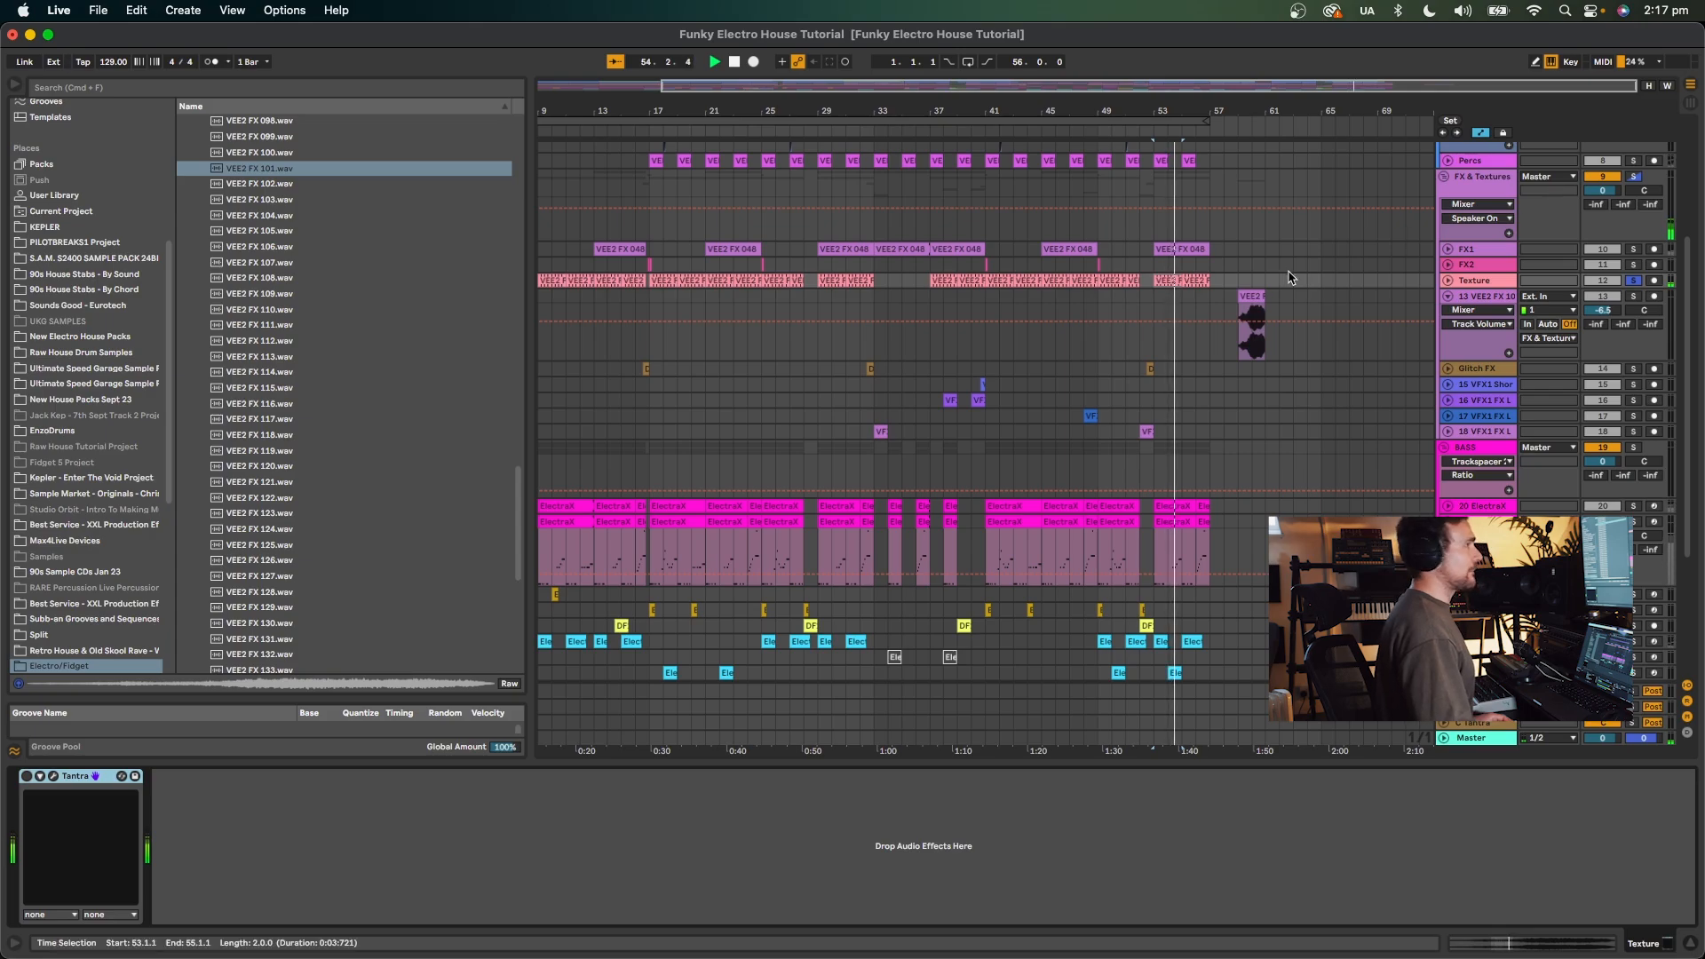
{"action": "left_click", "coordinate": [1634, 284]}
{"action": "key", "text": "space"}
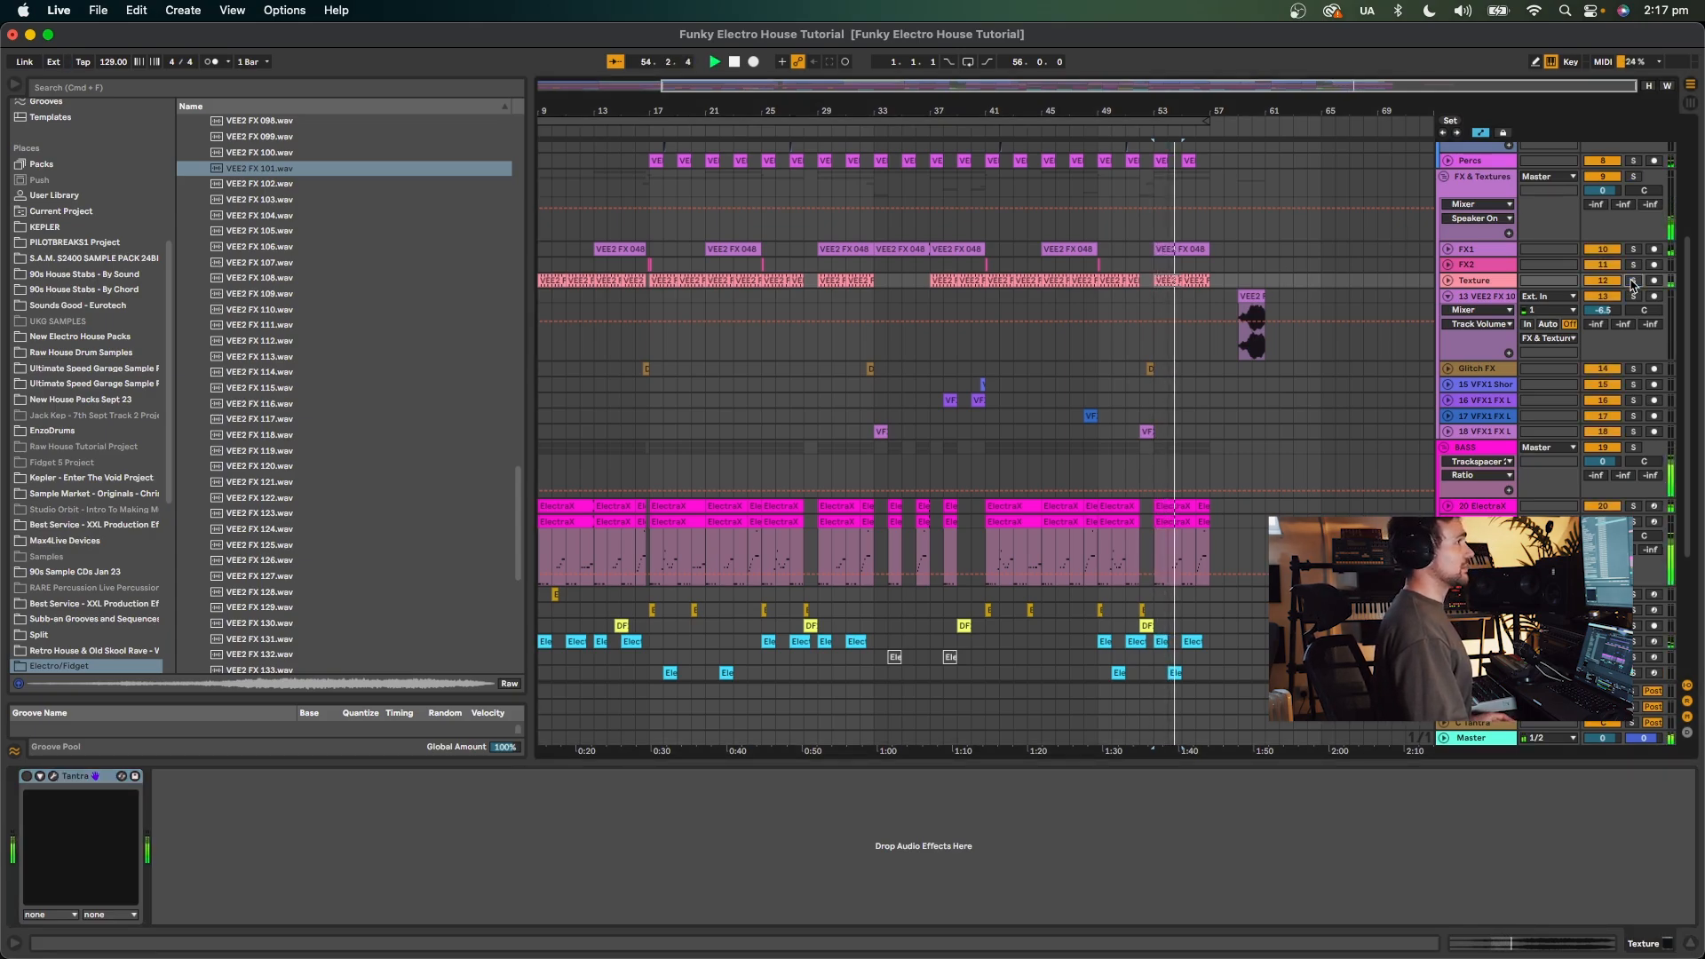
{"action": "left_click", "coordinate": [1633, 281]}
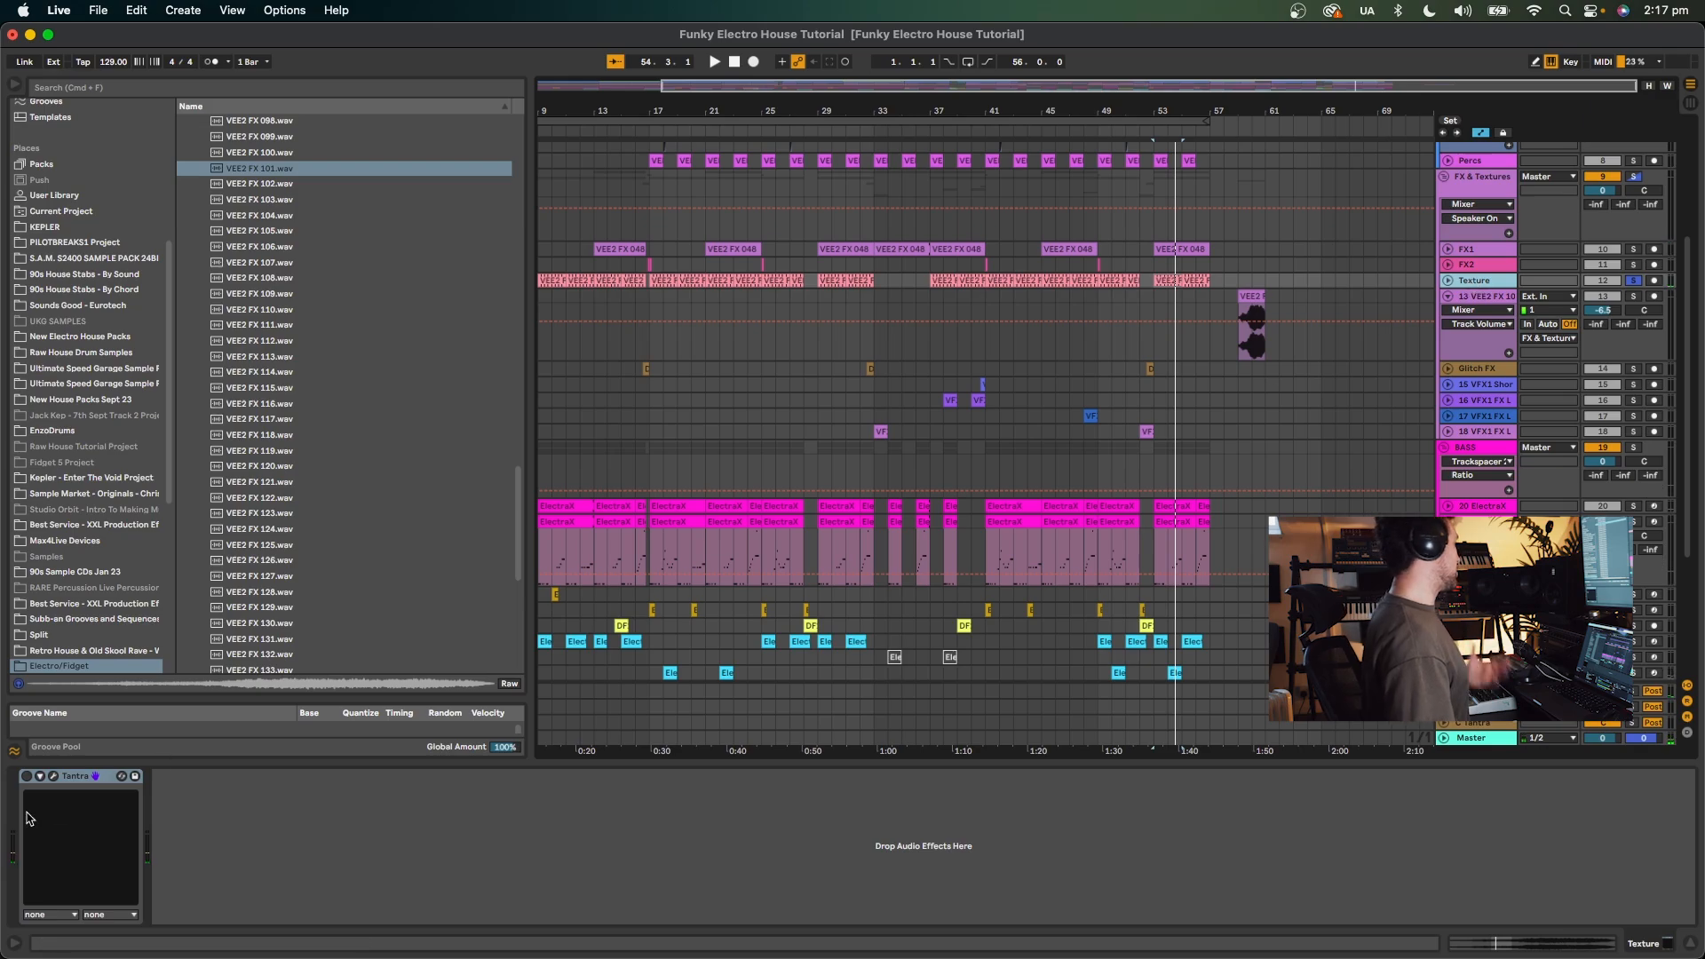
Reactivate Tantra on the Texture track, view its DRM Rumour preset settings, and close the plug-in window.
{"action": "left_click", "coordinate": [54, 777]}
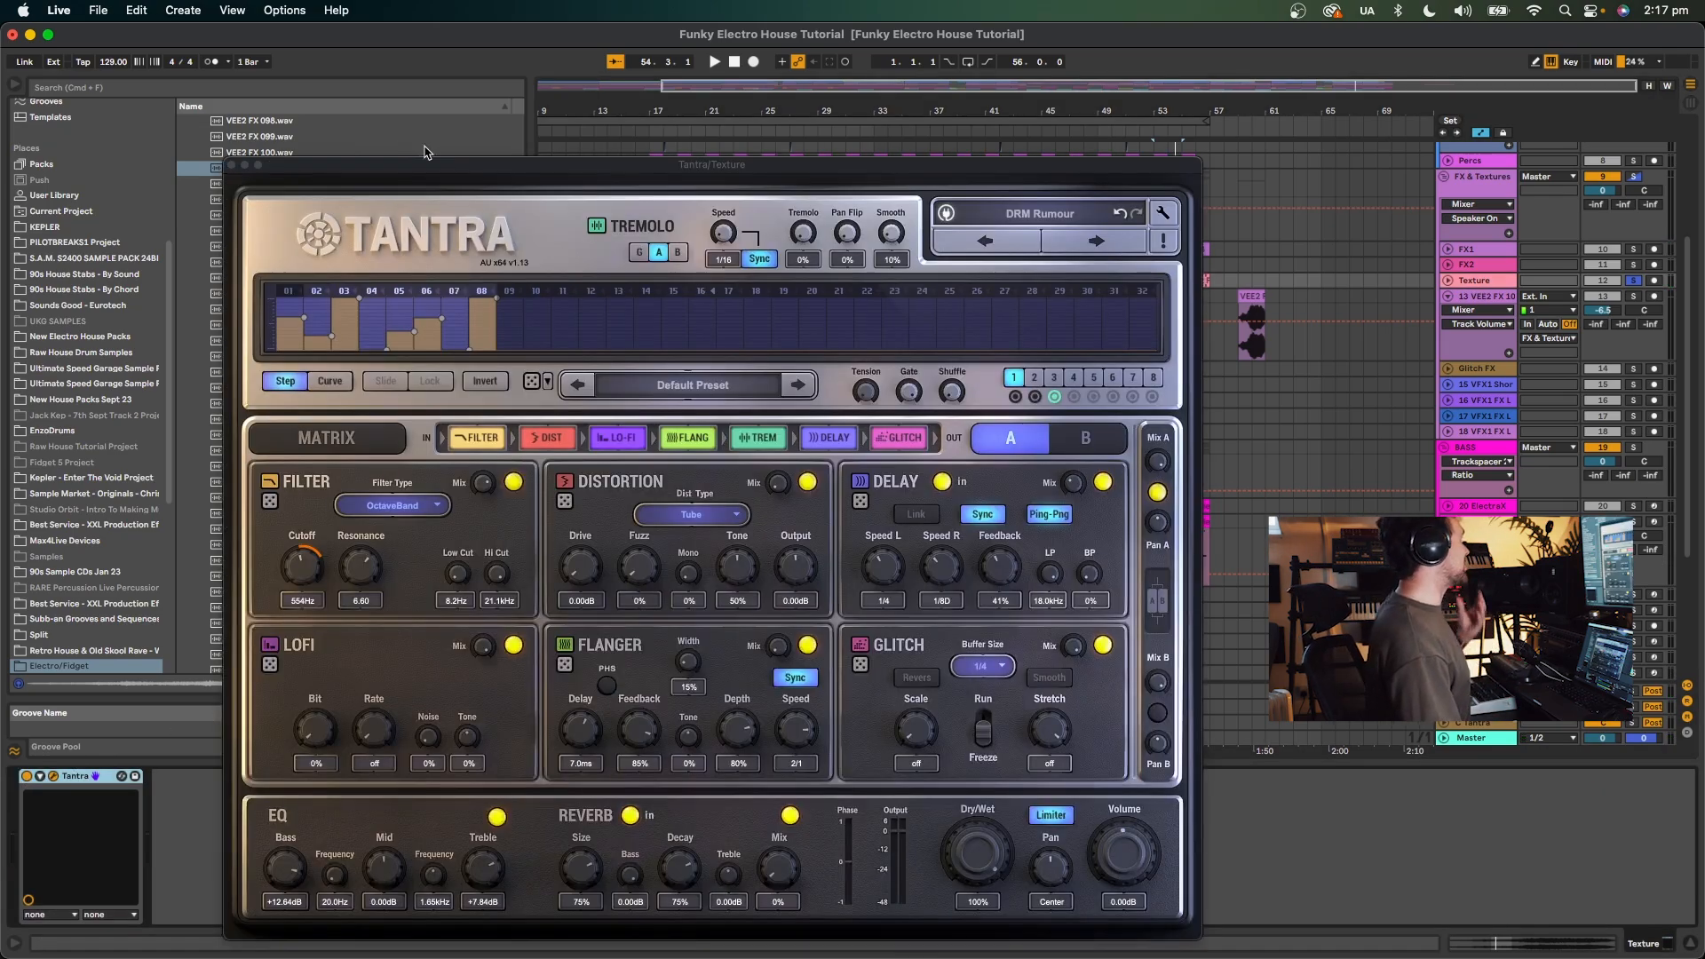
{"action": "left_click_drag", "start_coordinate": [434, 169], "coordinate": [496, 85]}
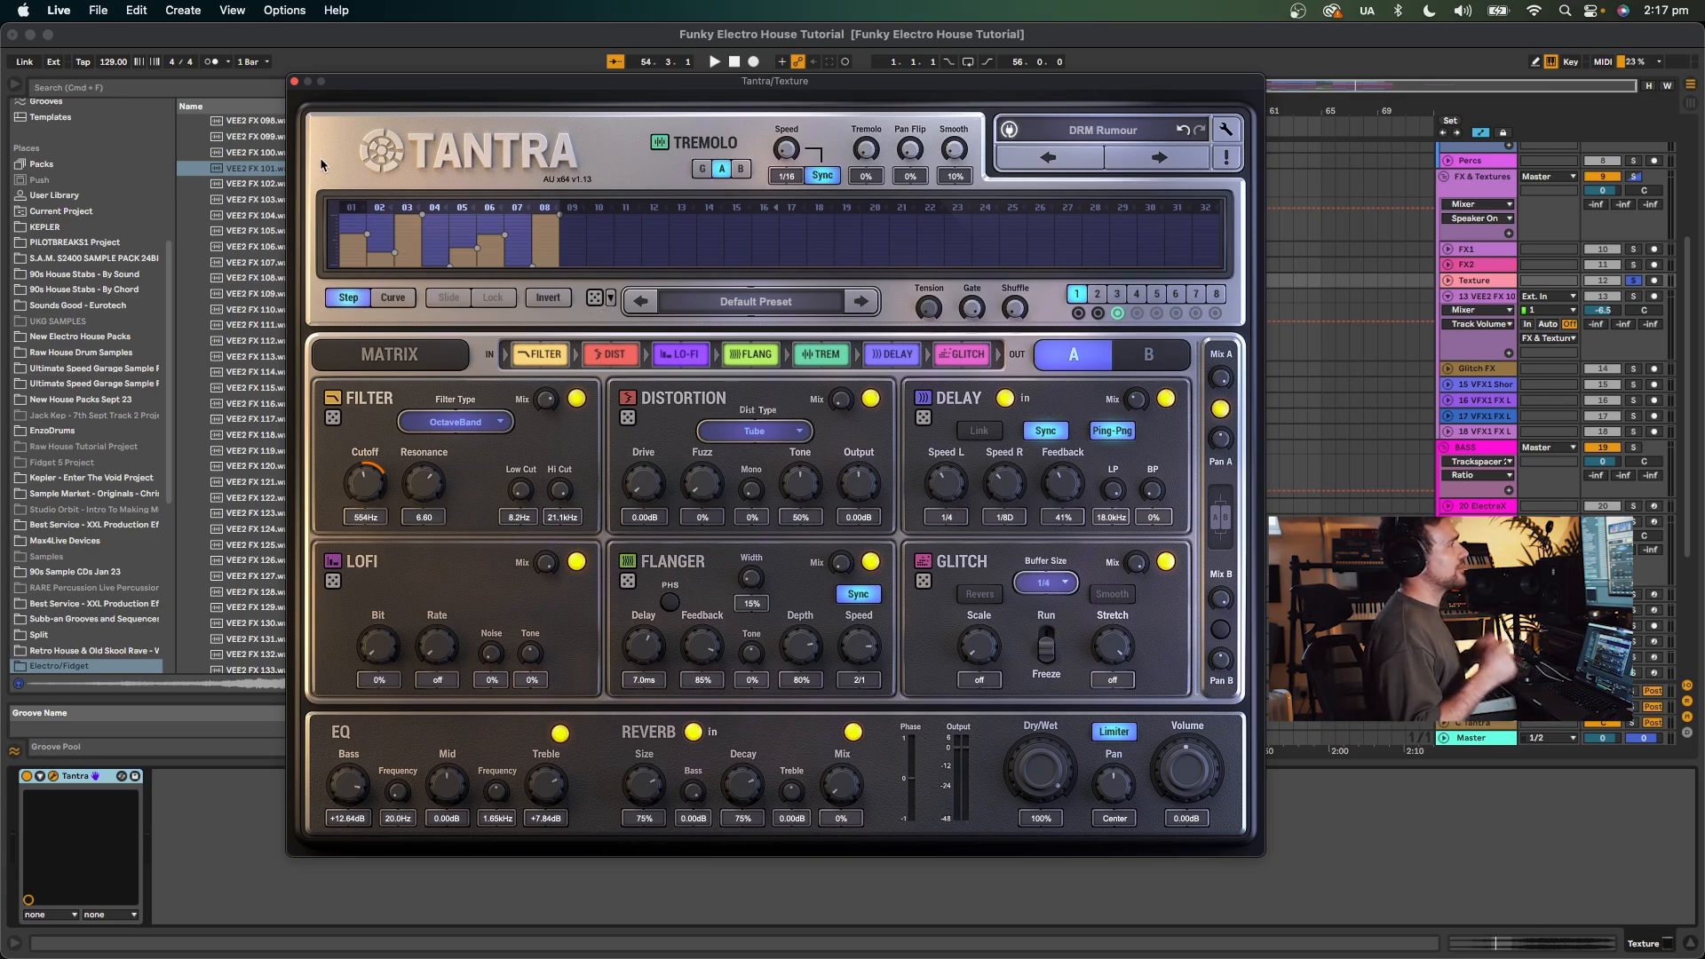
{"action": "left_click", "coordinate": [294, 81]}
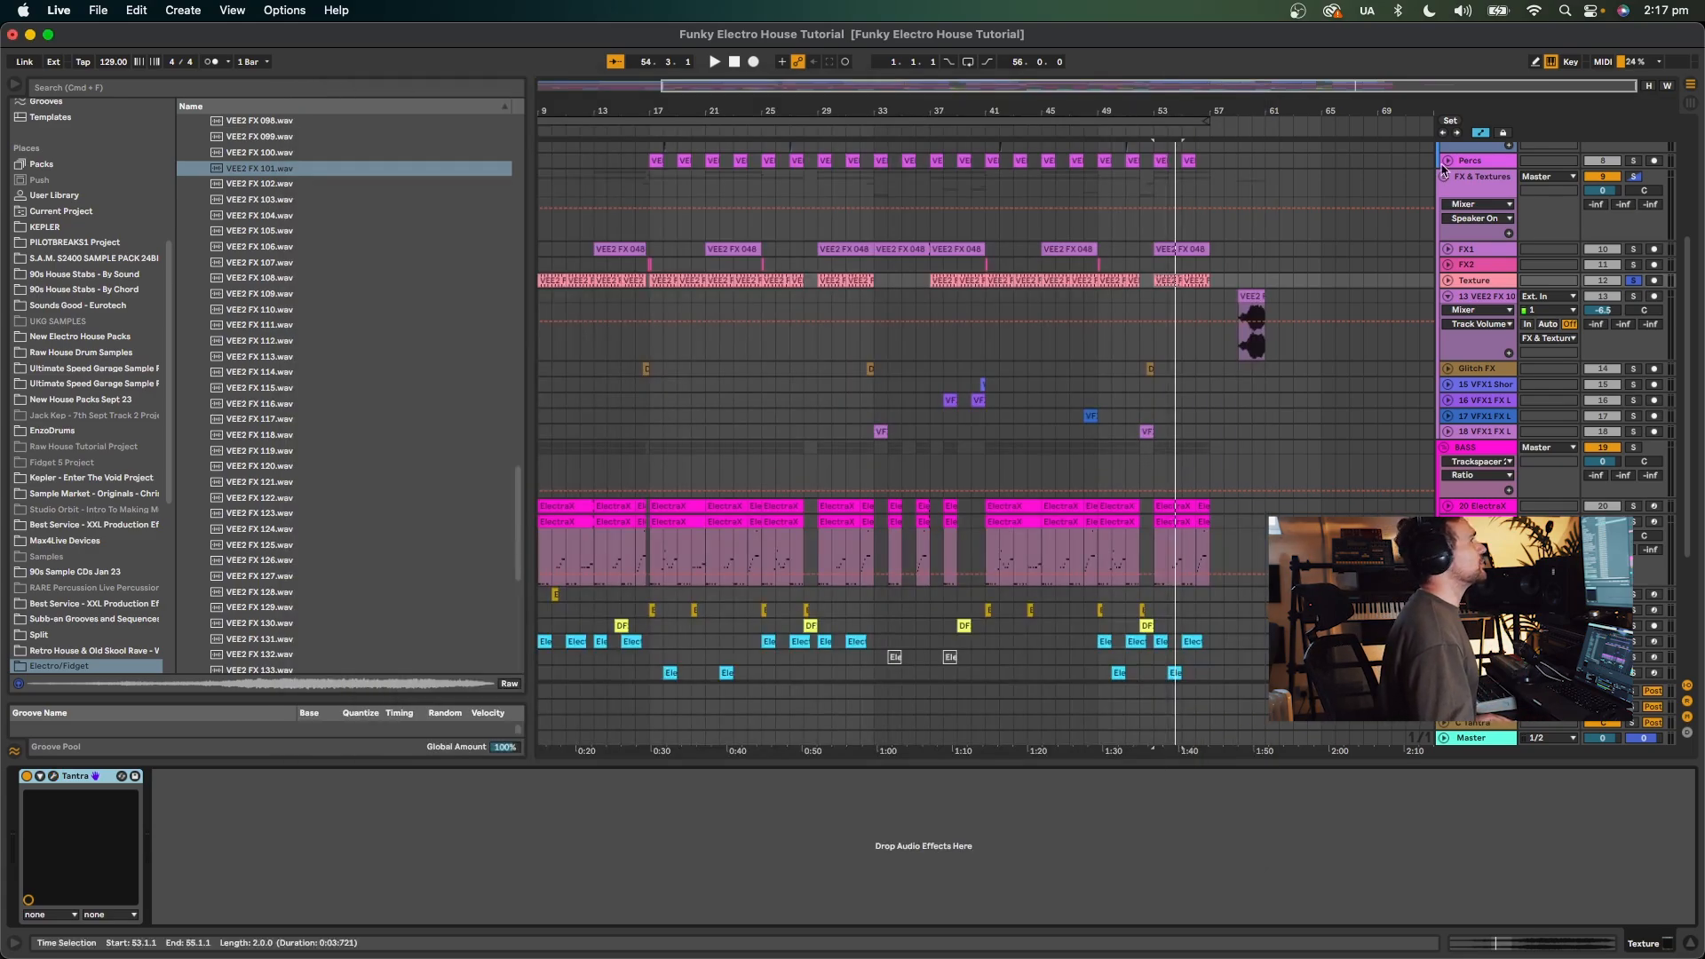
Unsolo and unfold the Texture track, and set its volume to -33.2 dB during playback.
{"action": "key", "text": "space"}
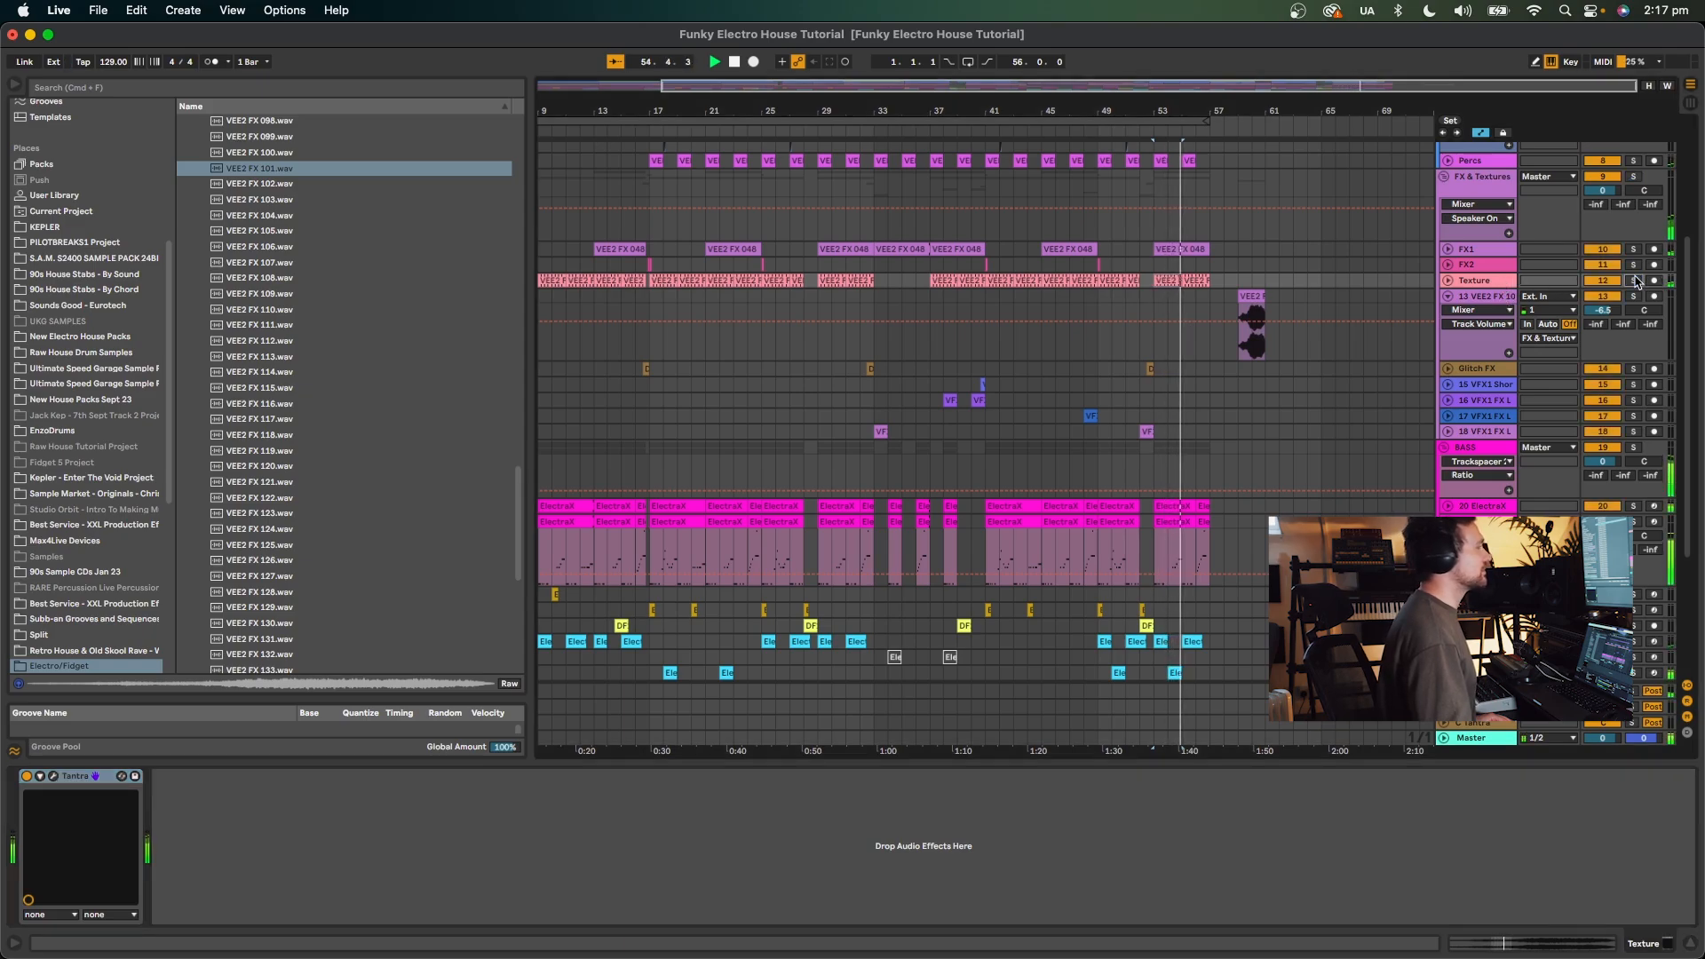
{"action": "left_click", "coordinate": [1448, 281]}
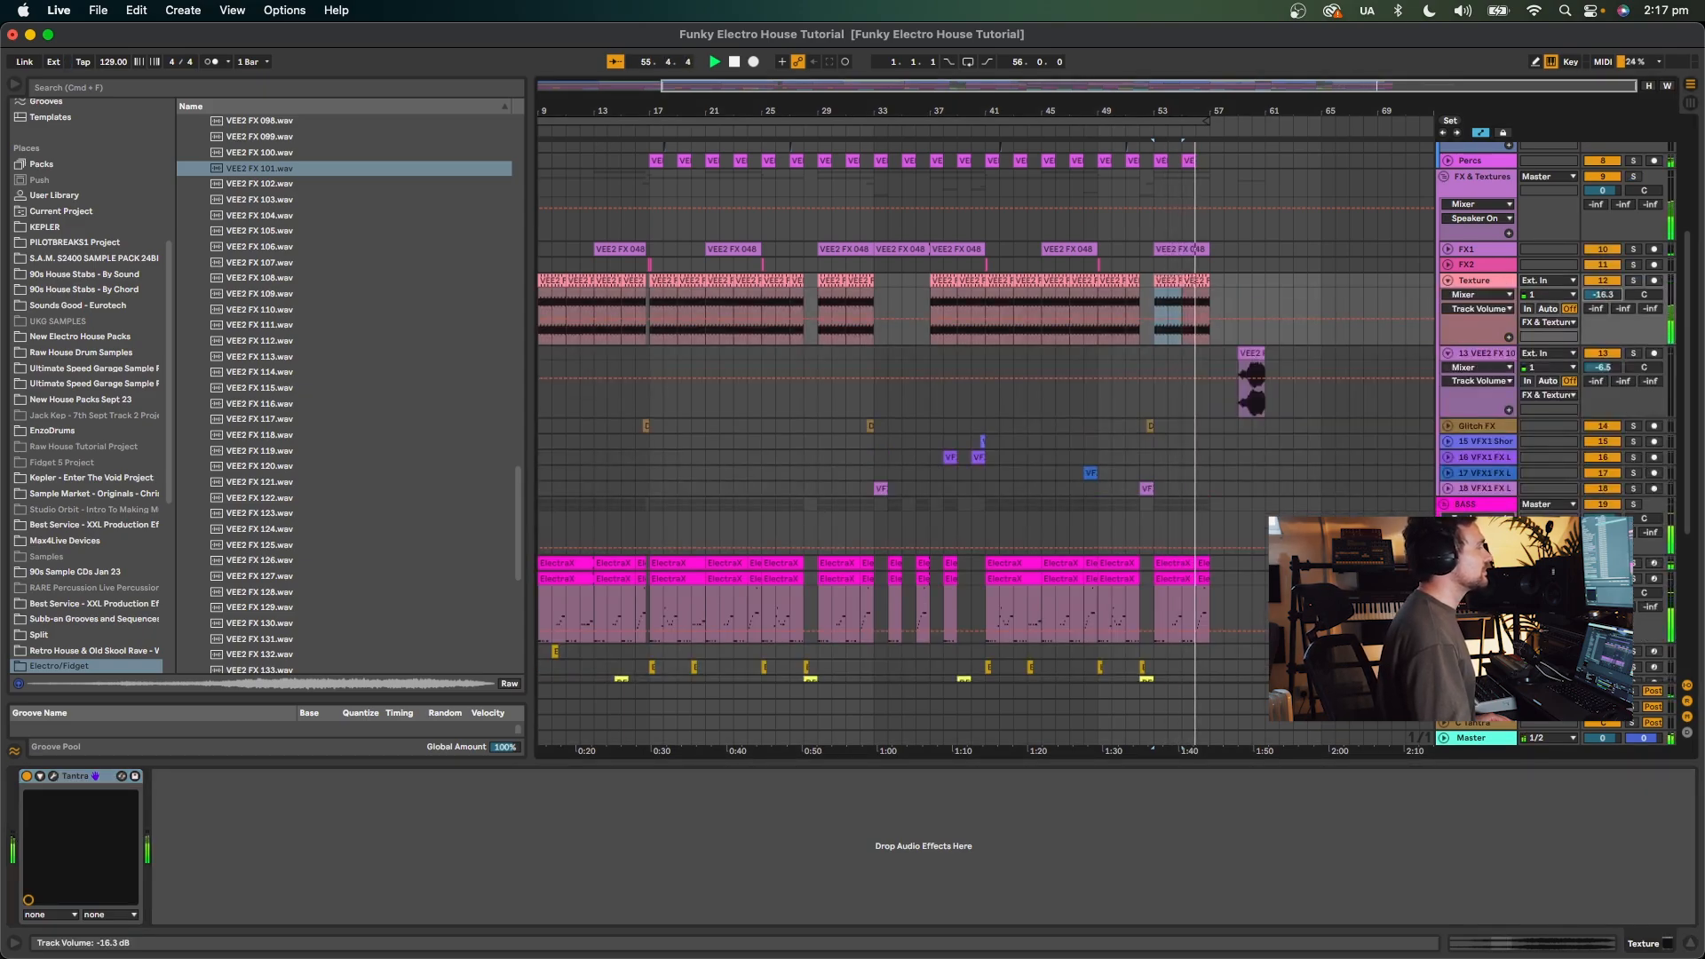
{"action": "left_click_drag", "start_coordinate": [1604, 295], "coordinate": [1604, 322]}
{"action": "key", "text": "space"}
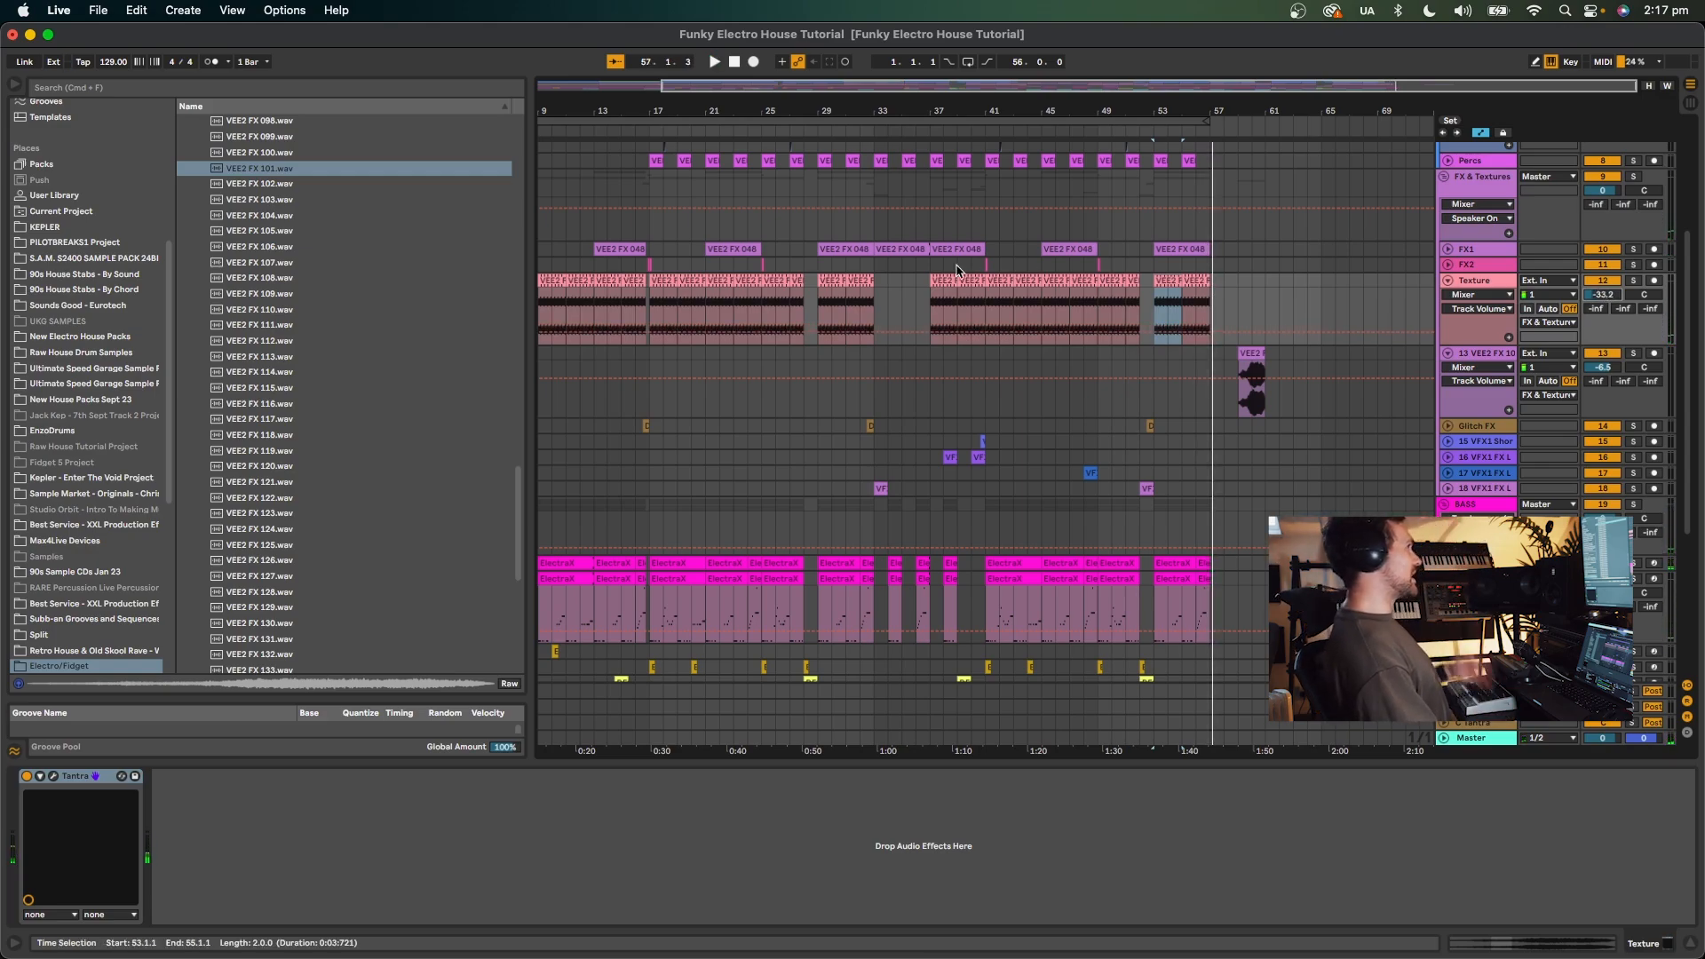
Solo and play the FX1 clip at bar 53, the FX2 hit at bar 49, and the Glitch FX clip just before bar 53.
{"action": "left_click", "coordinate": [1211, 251]}
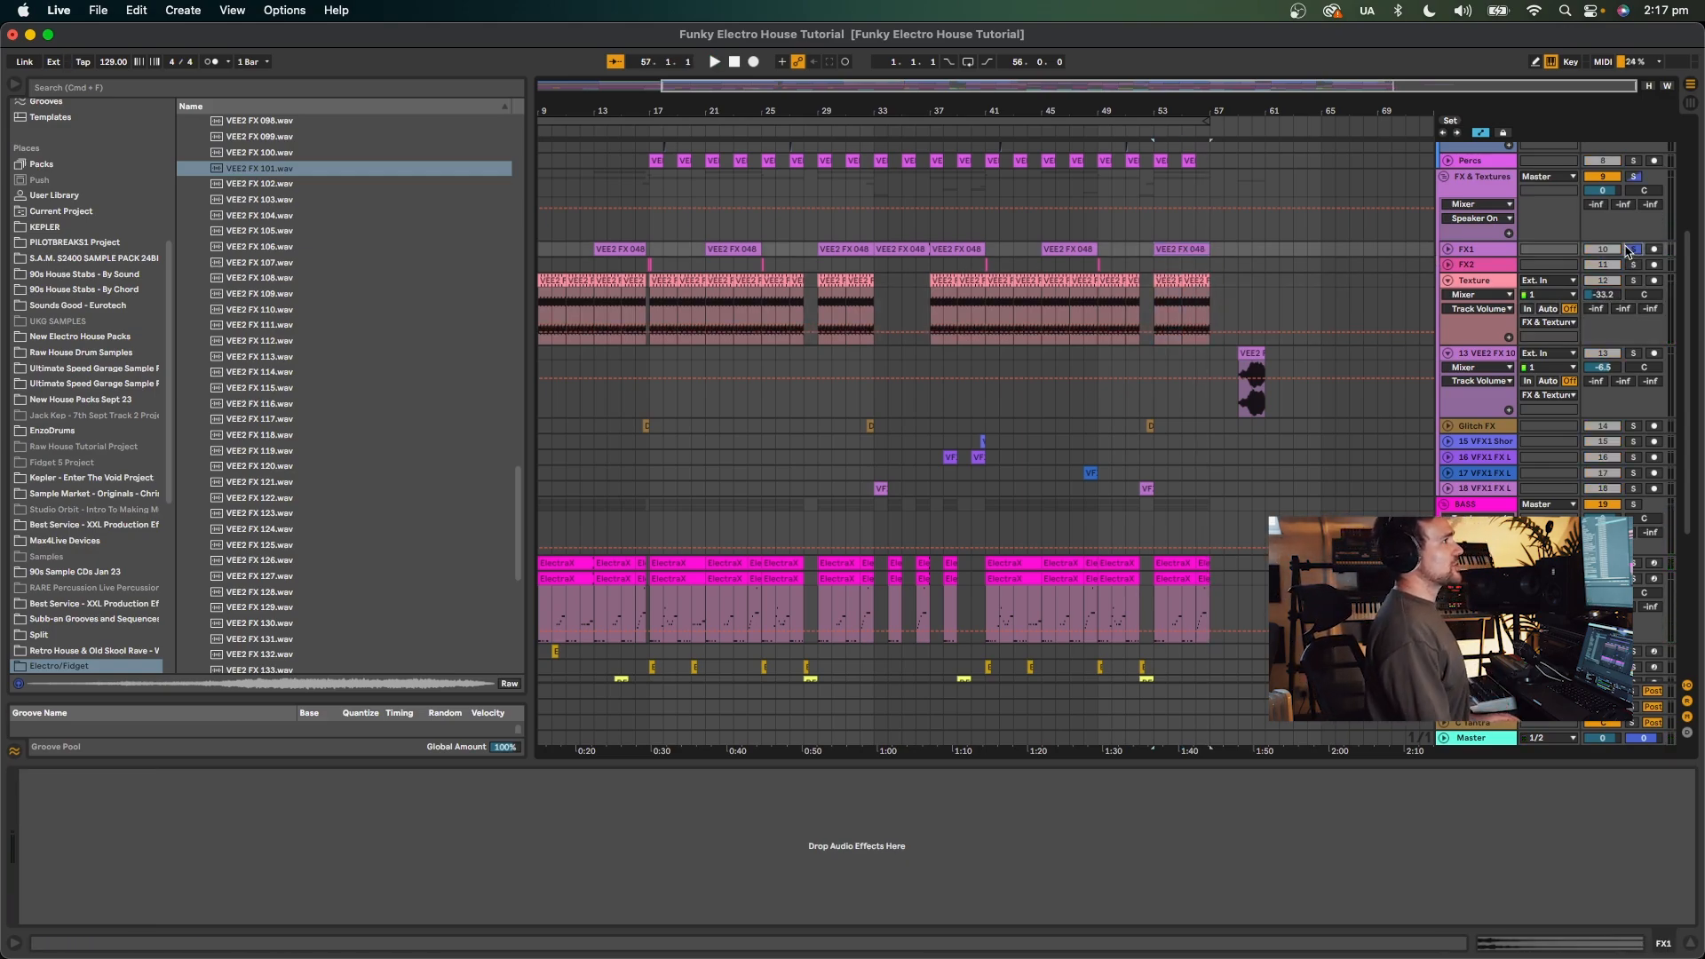
{"action": "key", "text": "space"}
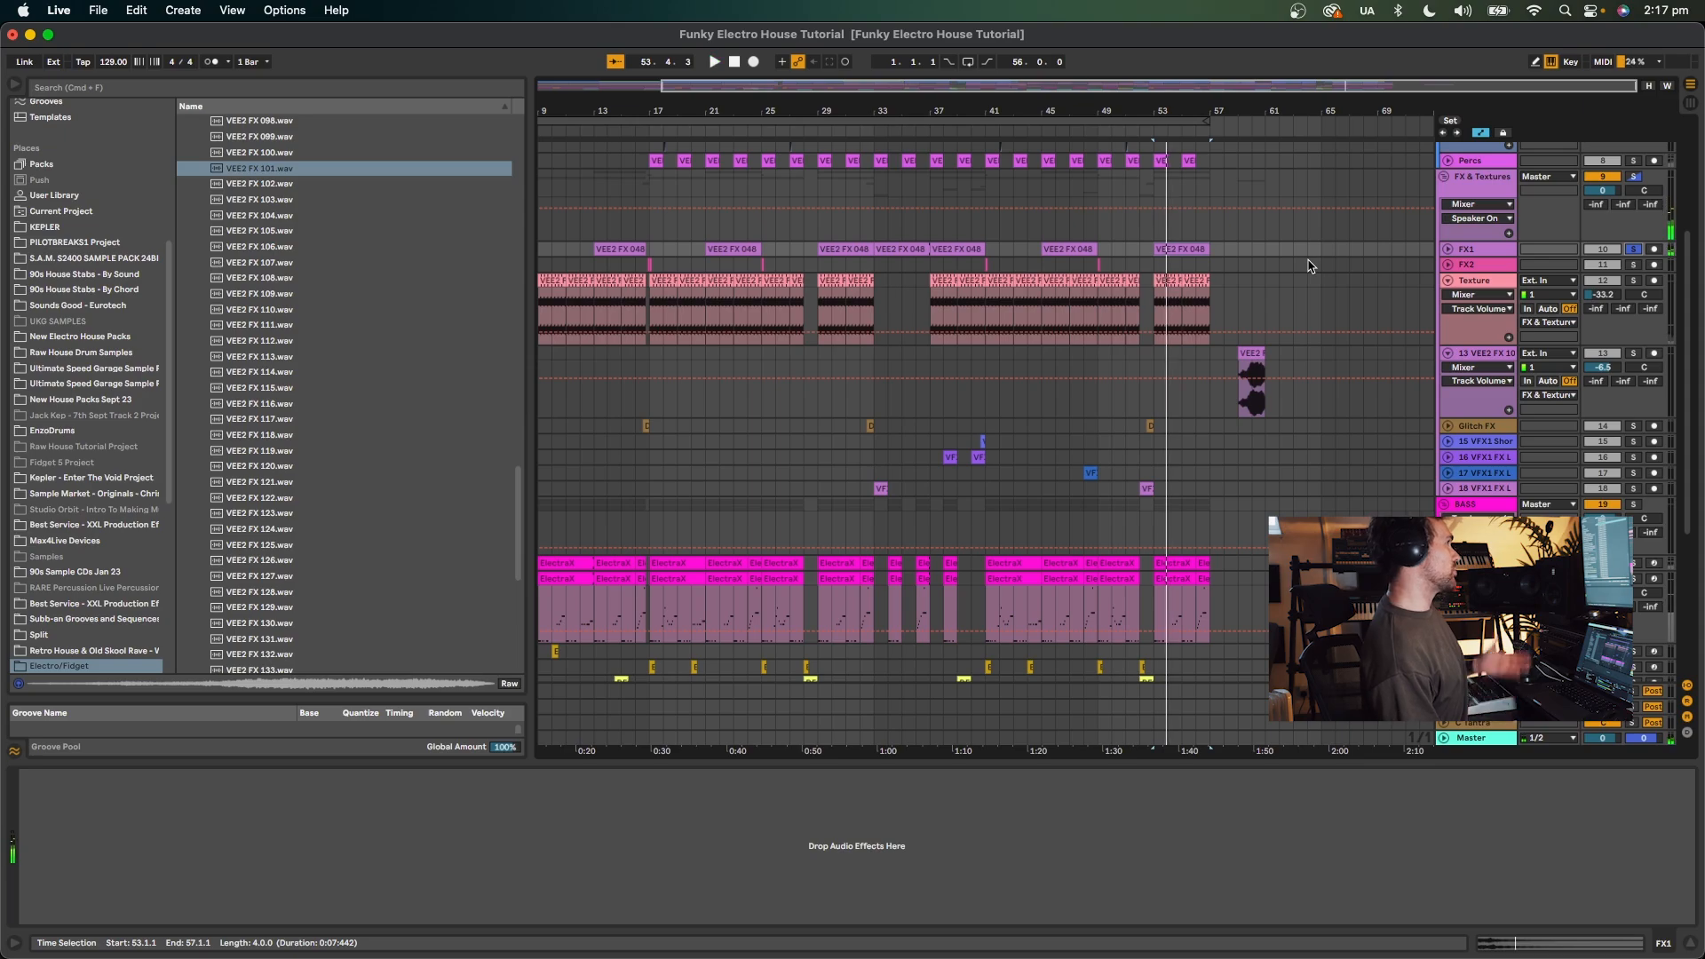
{"action": "left_click", "coordinate": [1102, 268]}
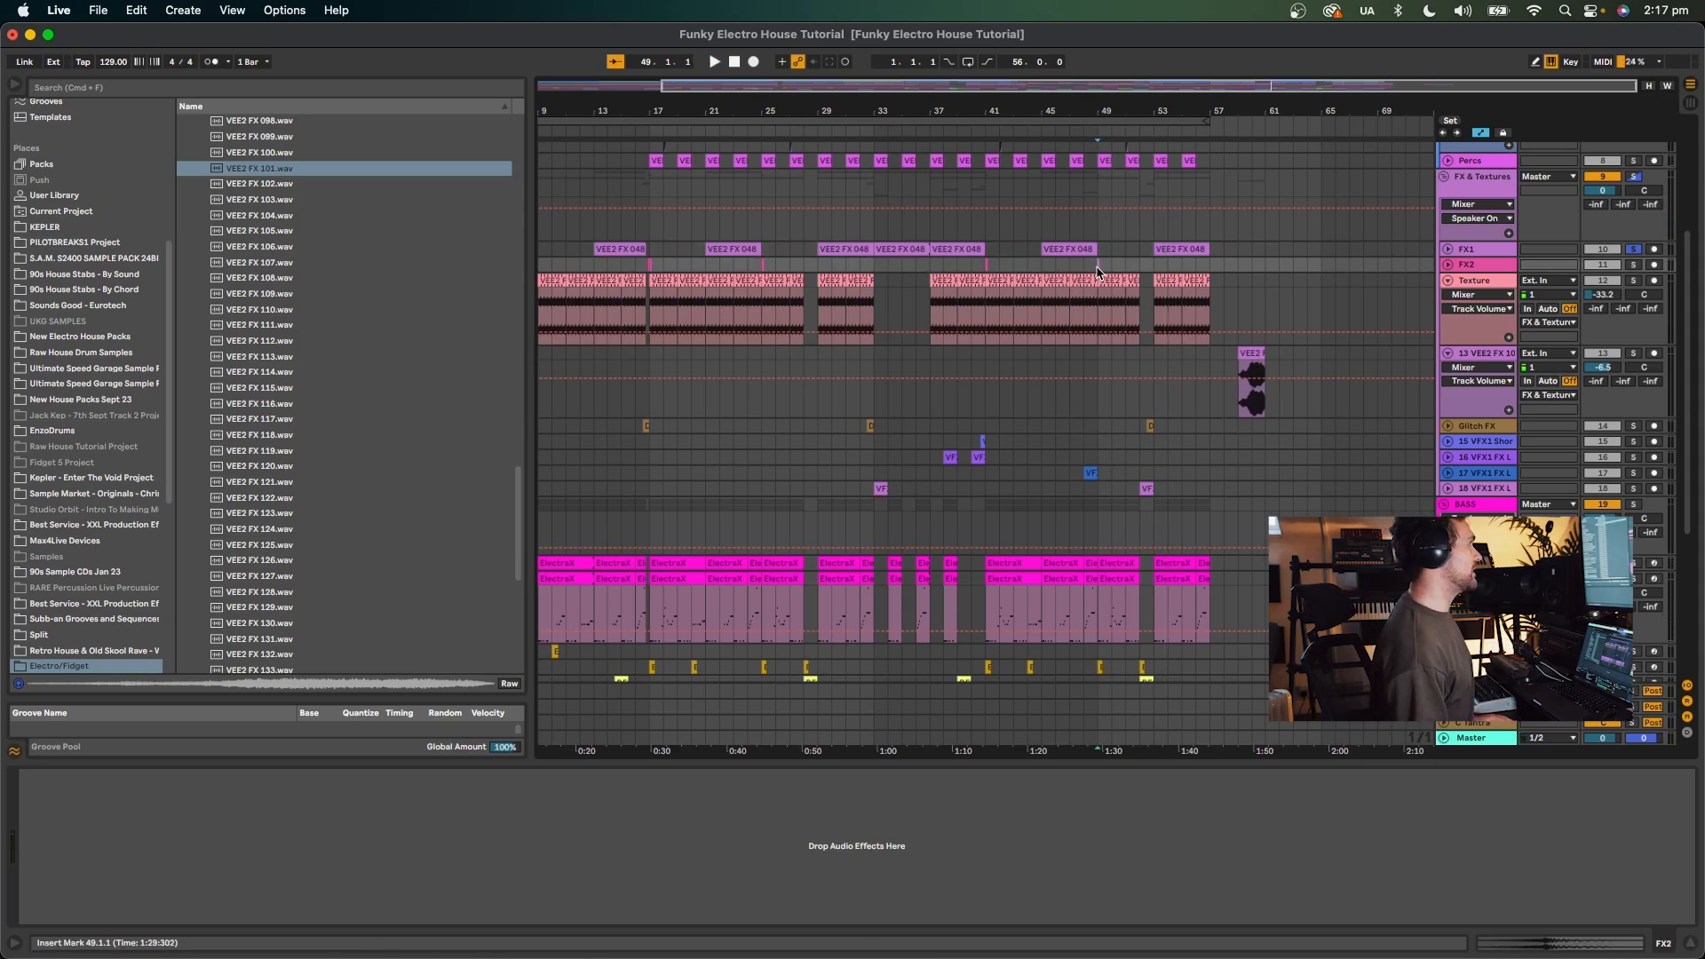
{"action": "key", "text": "space"}
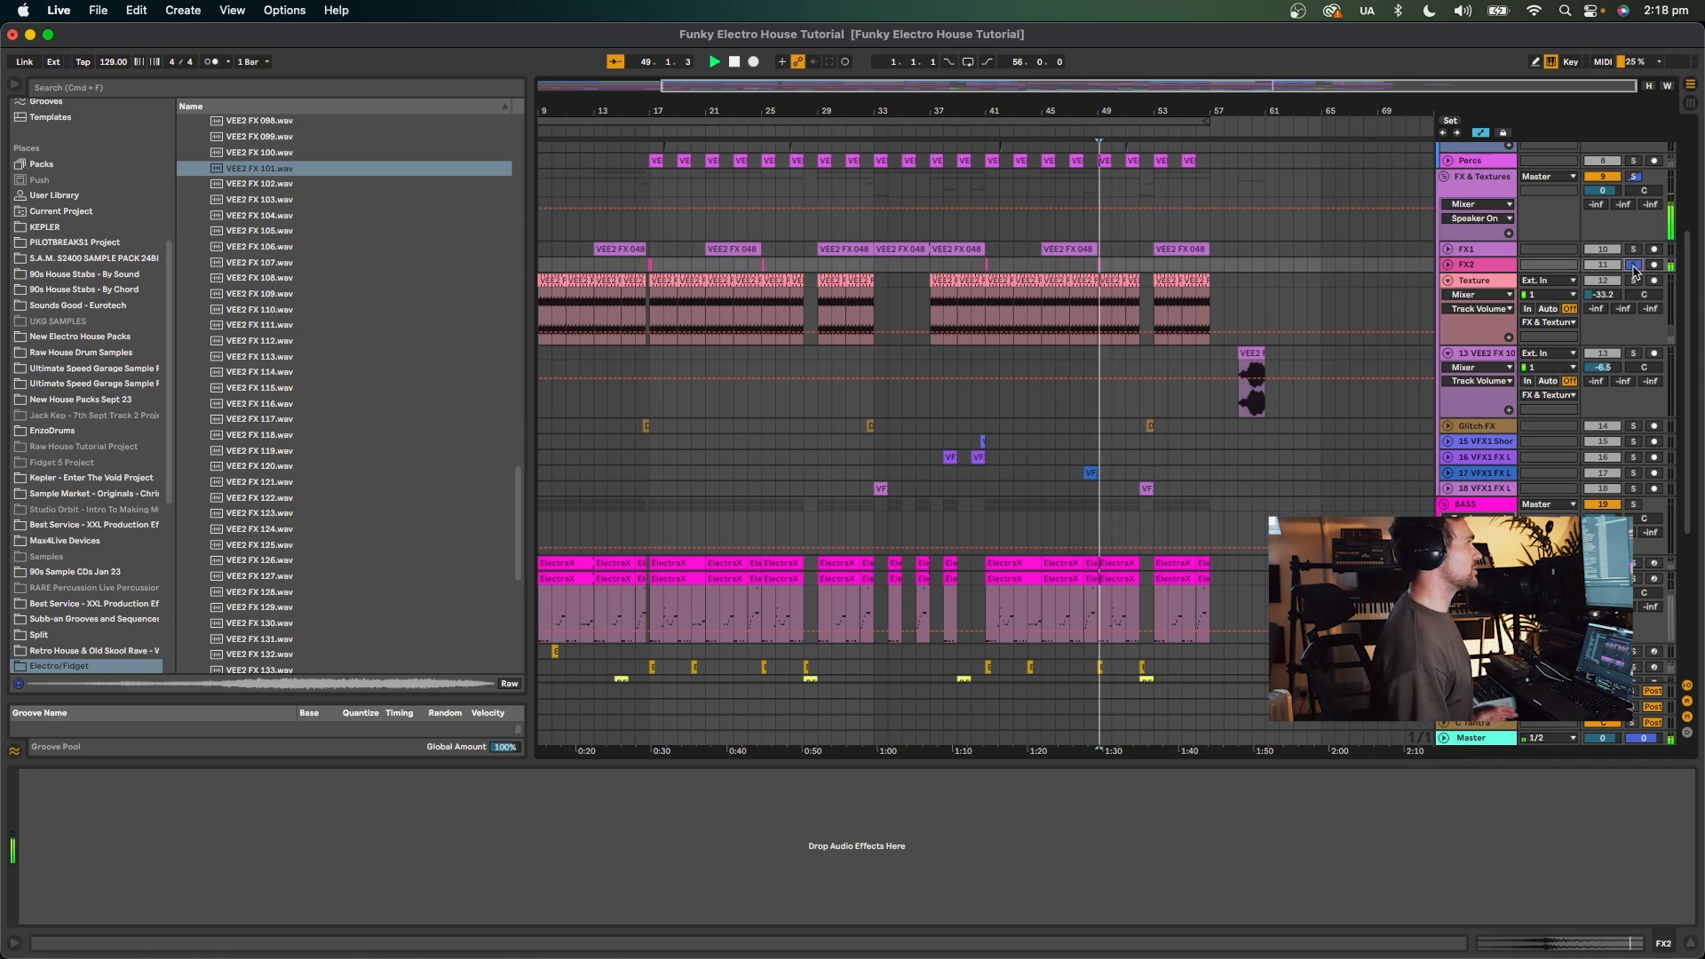
{"action": "key", "text": "space"}
{"action": "left_click", "coordinate": [1167, 431]}
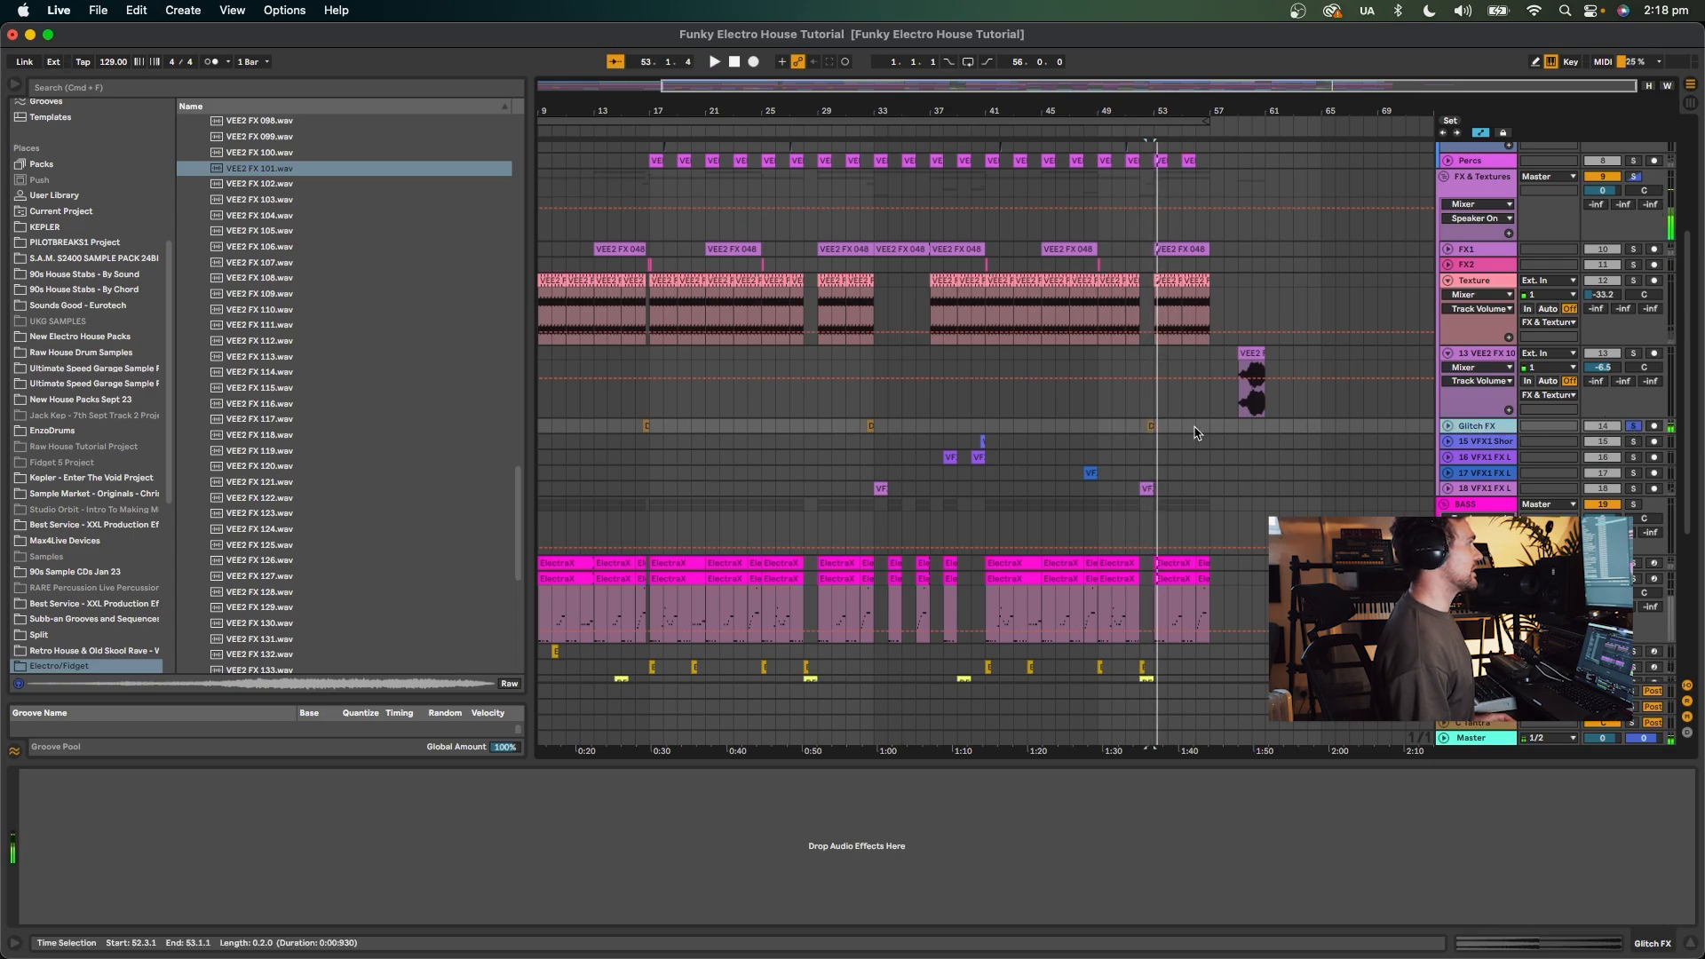
{"action": "key", "text": "space"}
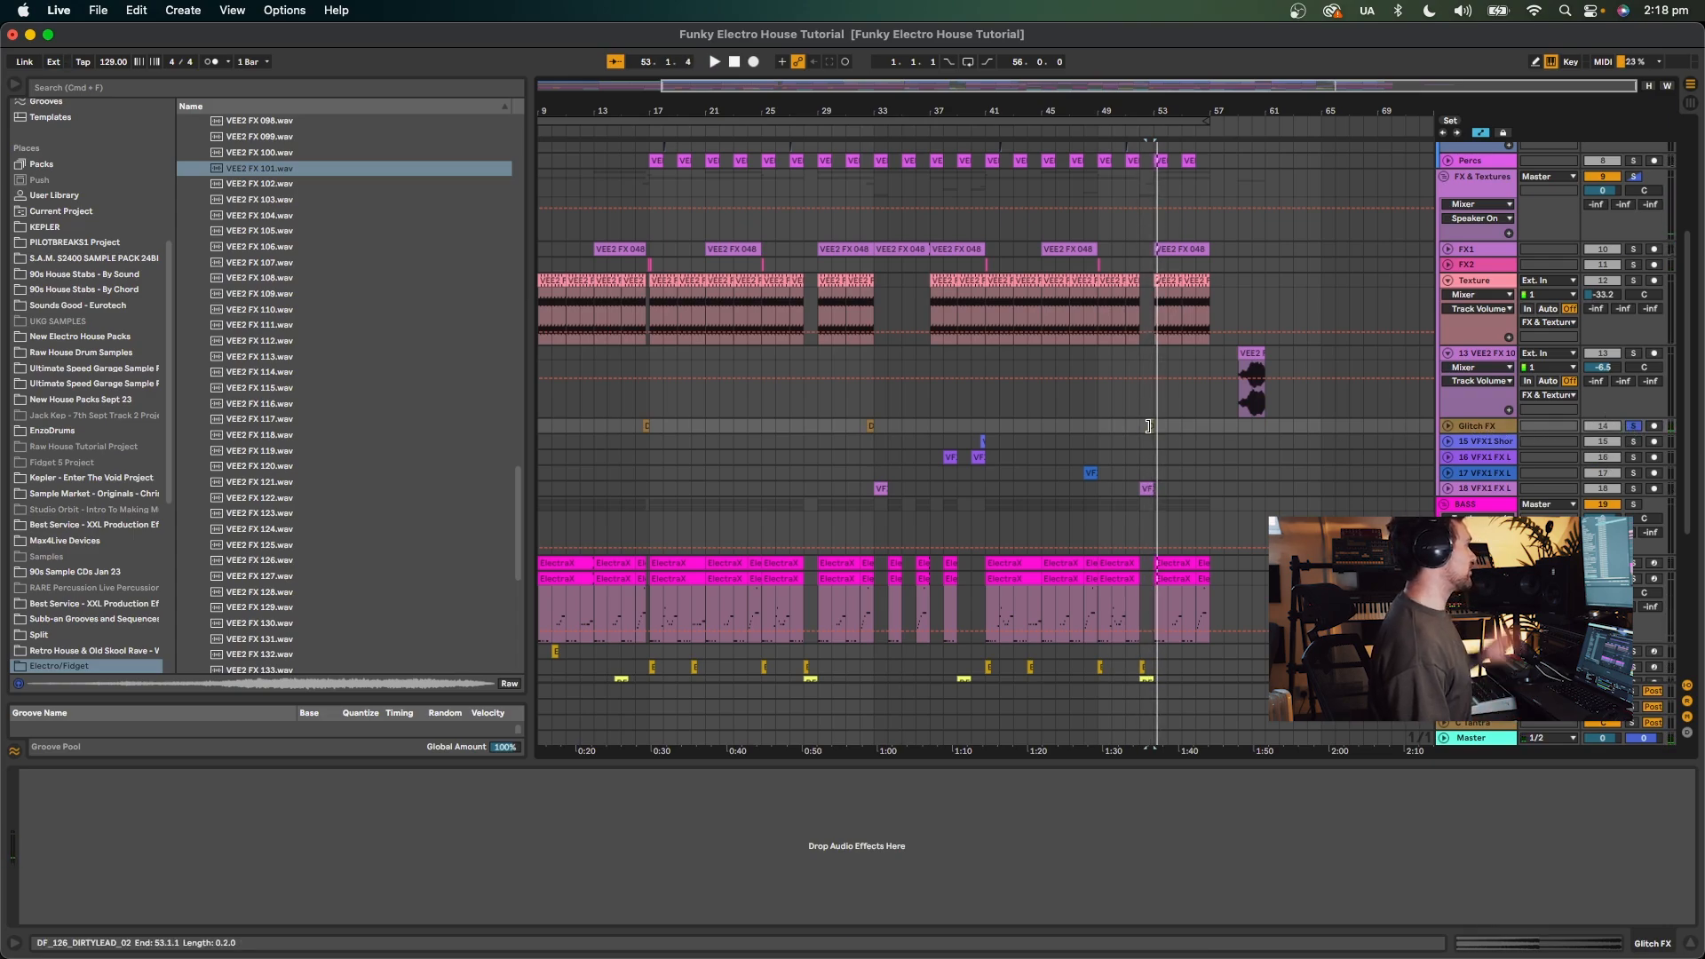
Browse to the DF_126_GLITCH_VOX folder in the Loopmasters Daft Funk pack and preview several glitch vocal loops, including 05 and 09.
{"action": "scroll", "coordinate": [319, 334], "scroll_direction": "up", "scroll_amount": 20}
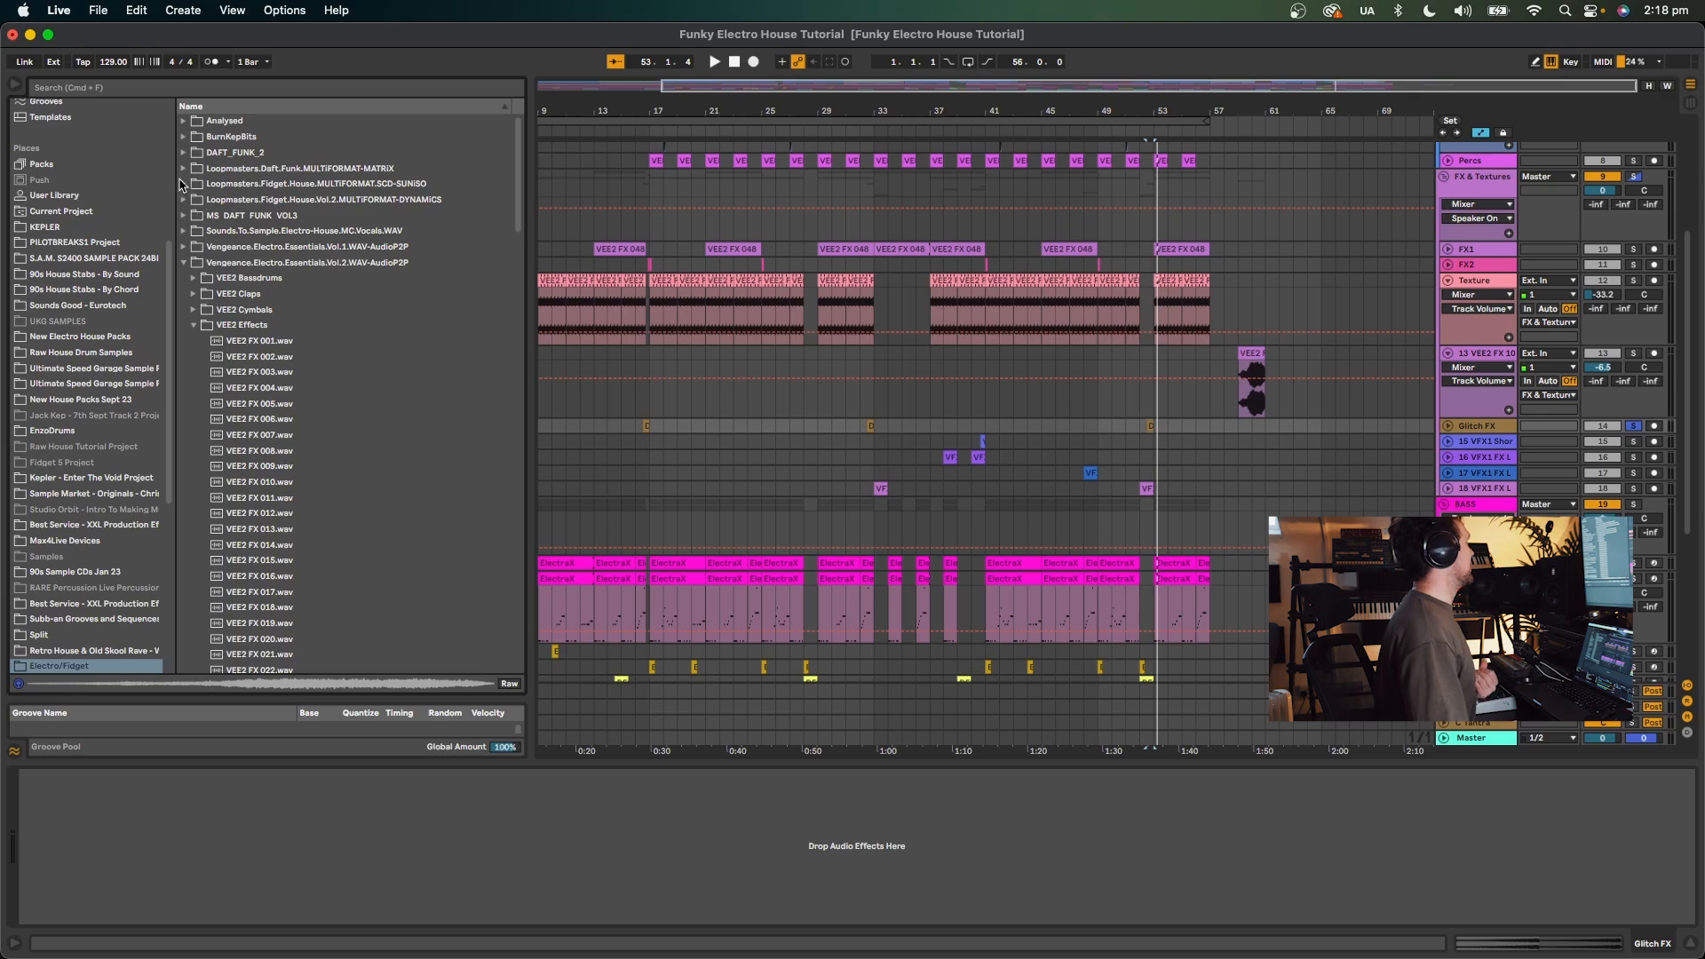
{"action": "left_click", "coordinate": [185, 265]}
{"action": "left_click", "coordinate": [183, 168]}
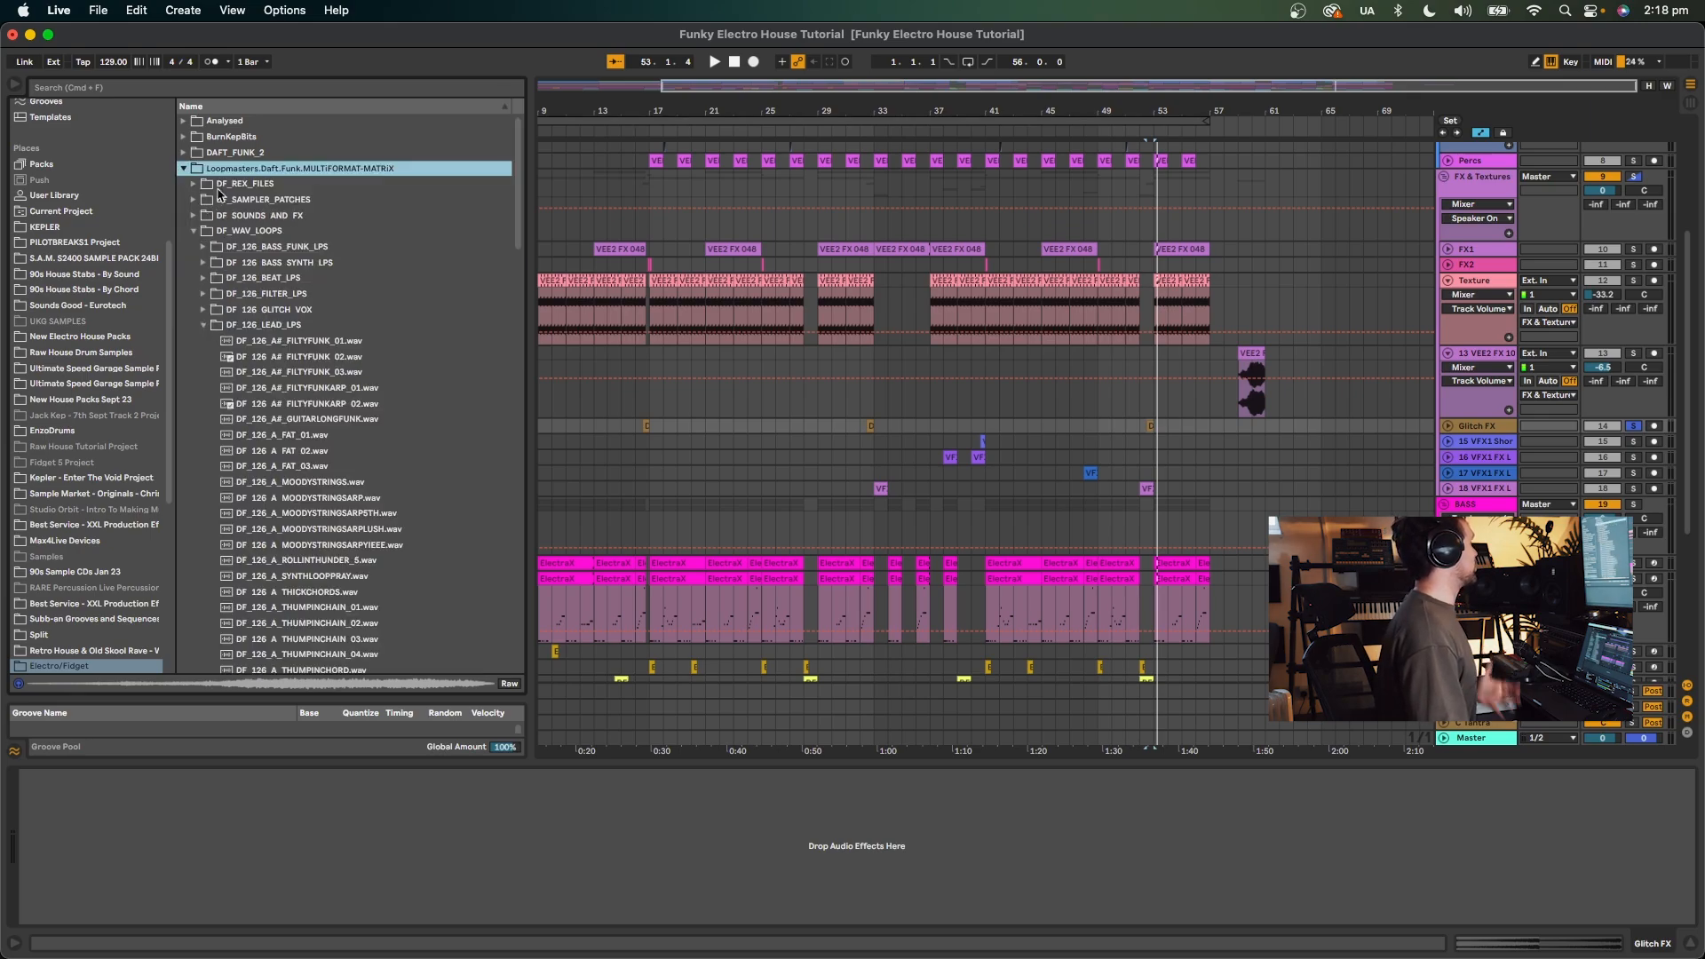
{"action": "scroll", "coordinate": [271, 251], "scroll_direction": "down", "scroll_amount": 5}
{"action": "left_click", "coordinate": [295, 209]}
{"action": "scroll", "coordinate": [242, 171], "scroll_direction": "up", "scroll_amount": 4}
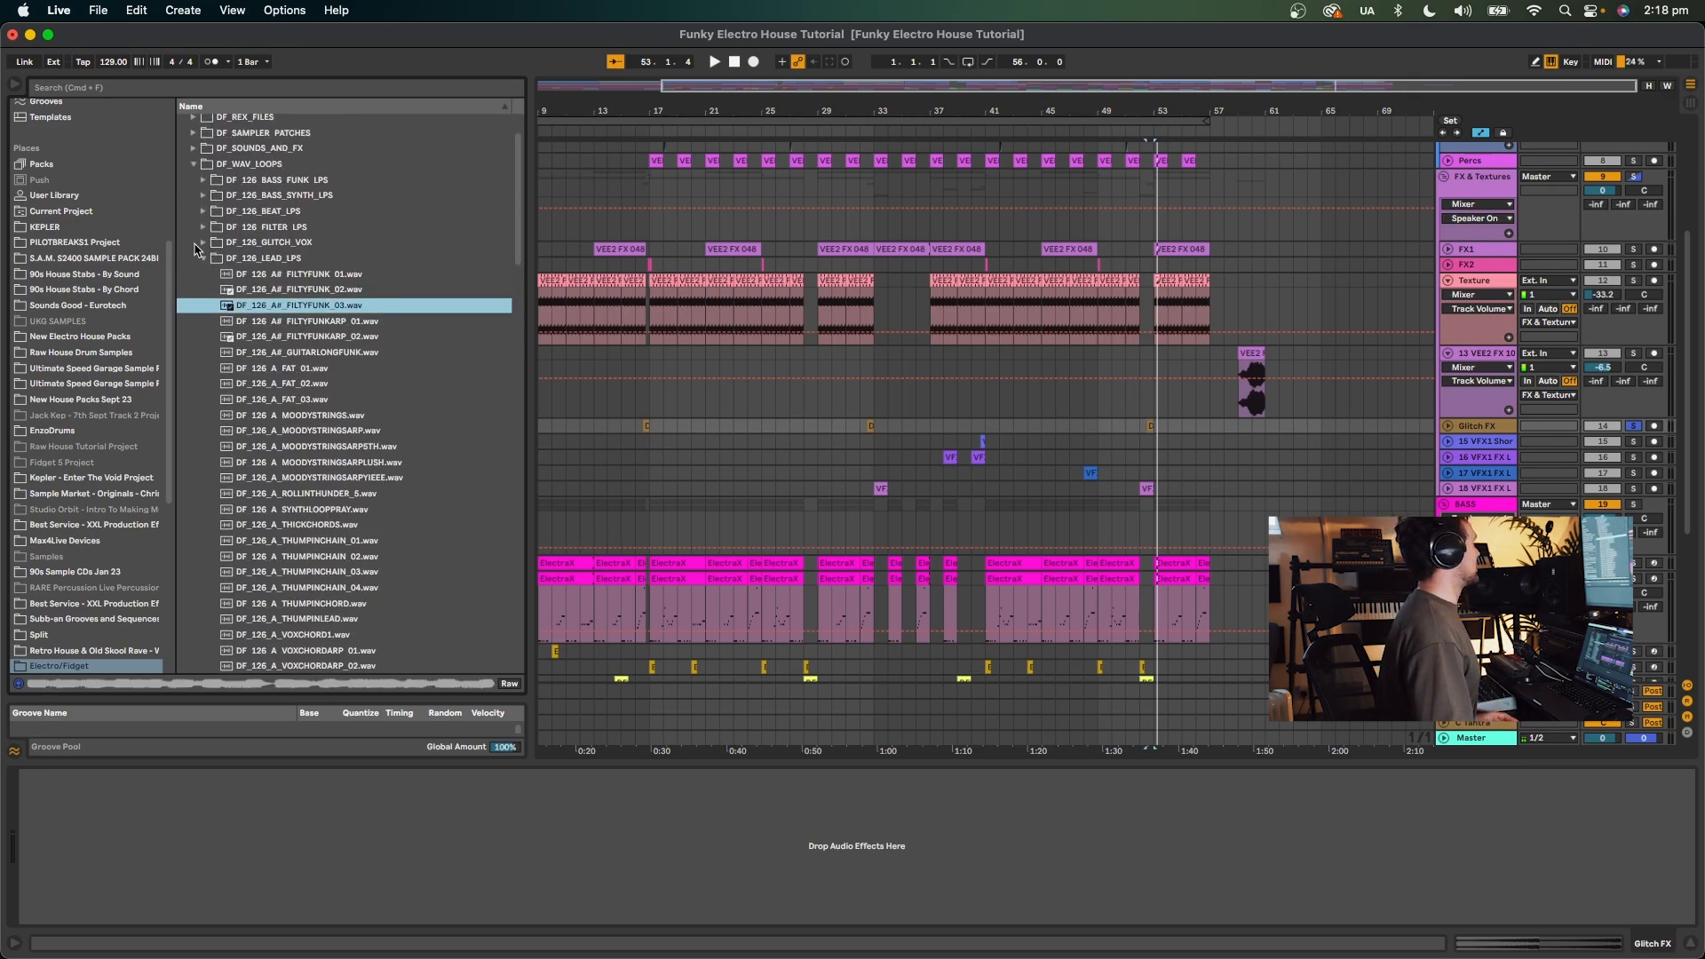
{"action": "left_click", "coordinate": [204, 242]}
{"action": "left_click", "coordinate": [311, 342]}
{"action": "left_click", "coordinate": [311, 388]}
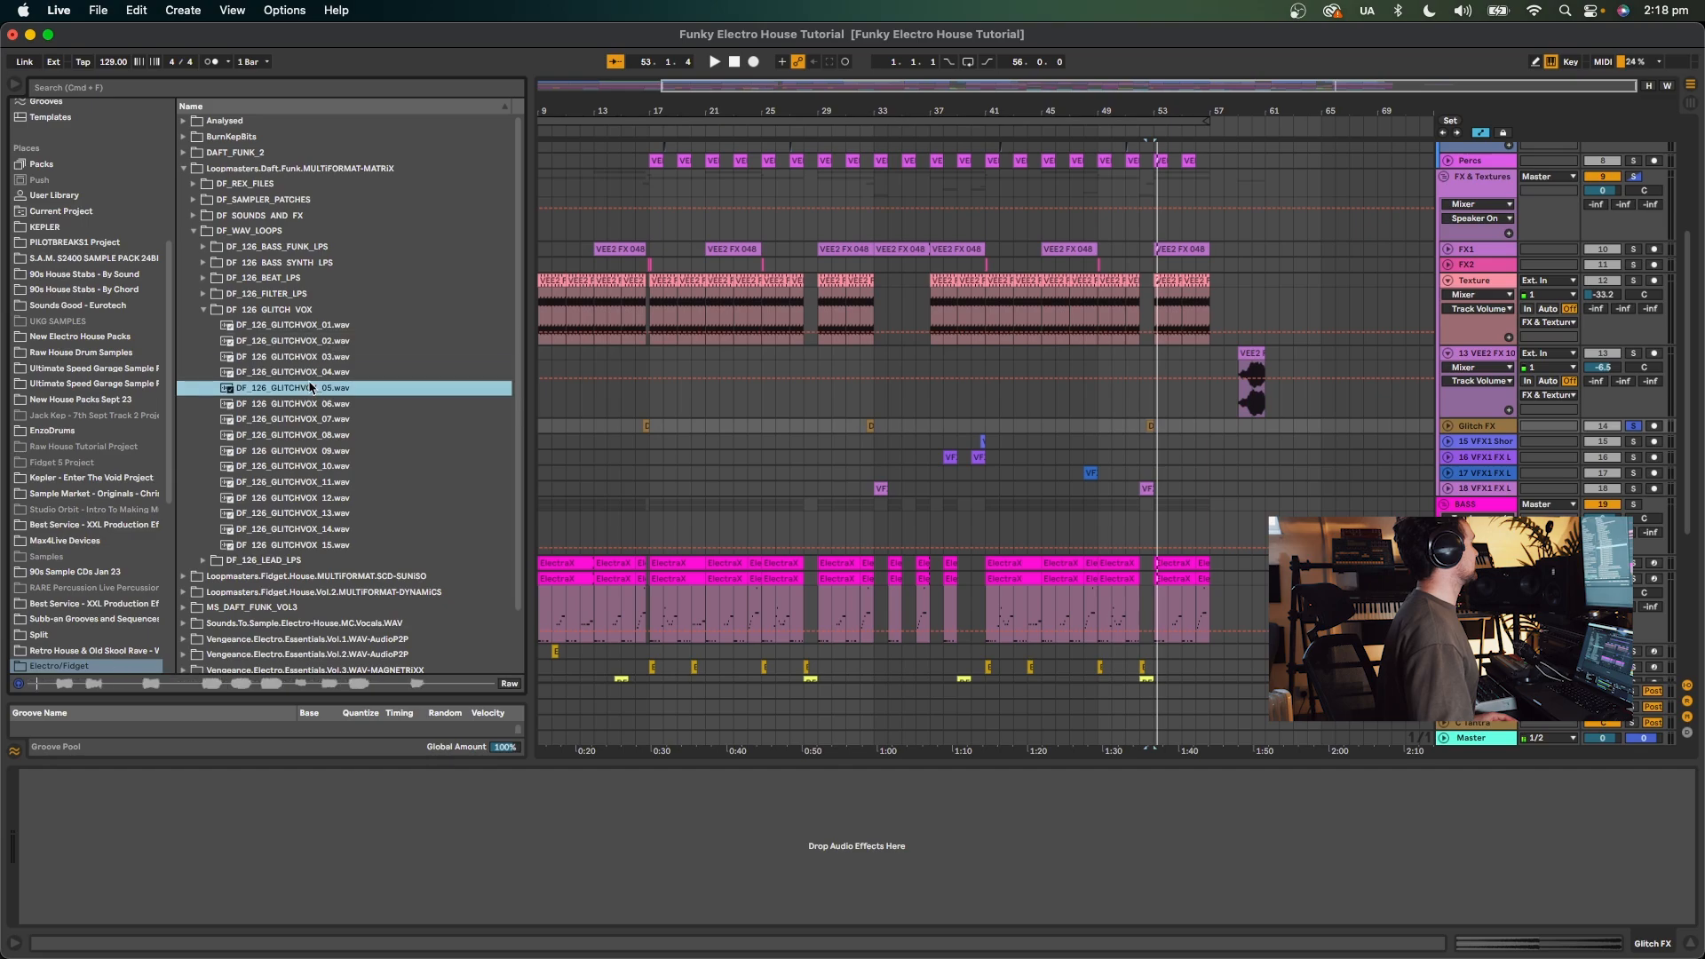
{"action": "left_click", "coordinate": [321, 450]}
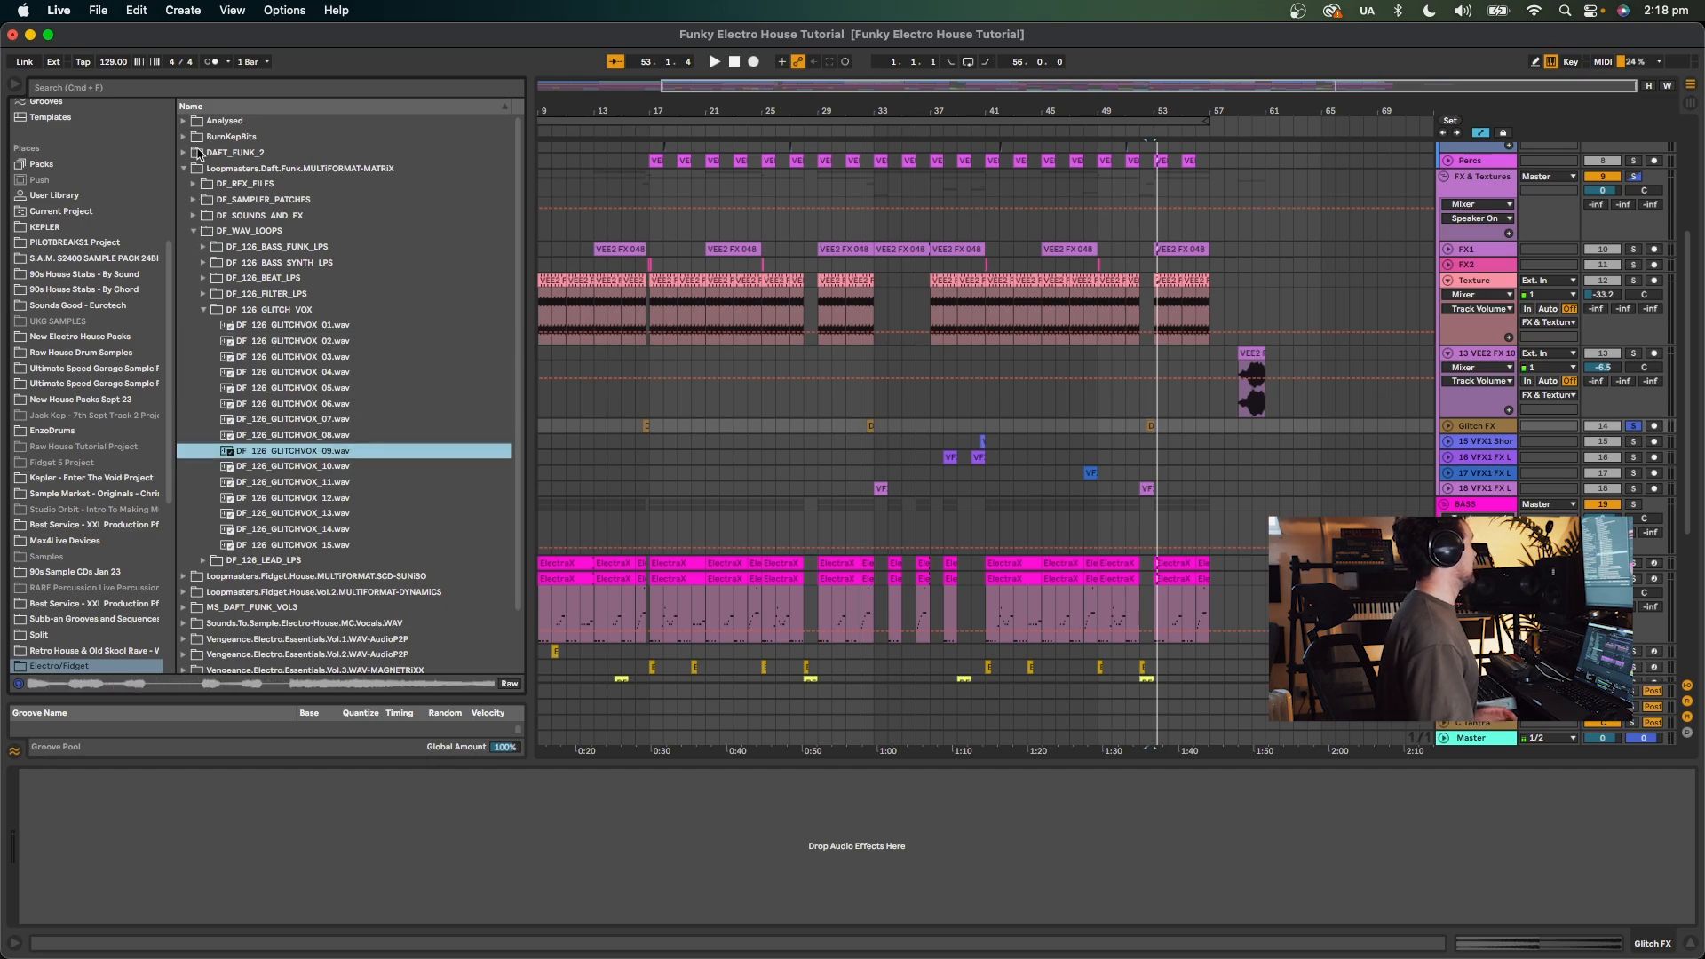
Browse to the DF2_FX folder in the DAFT_FUNK_2 pack and preview effect samples such as DF2_FX_Hit_05.wav.
{"action": "left_click", "coordinate": [184, 154]}
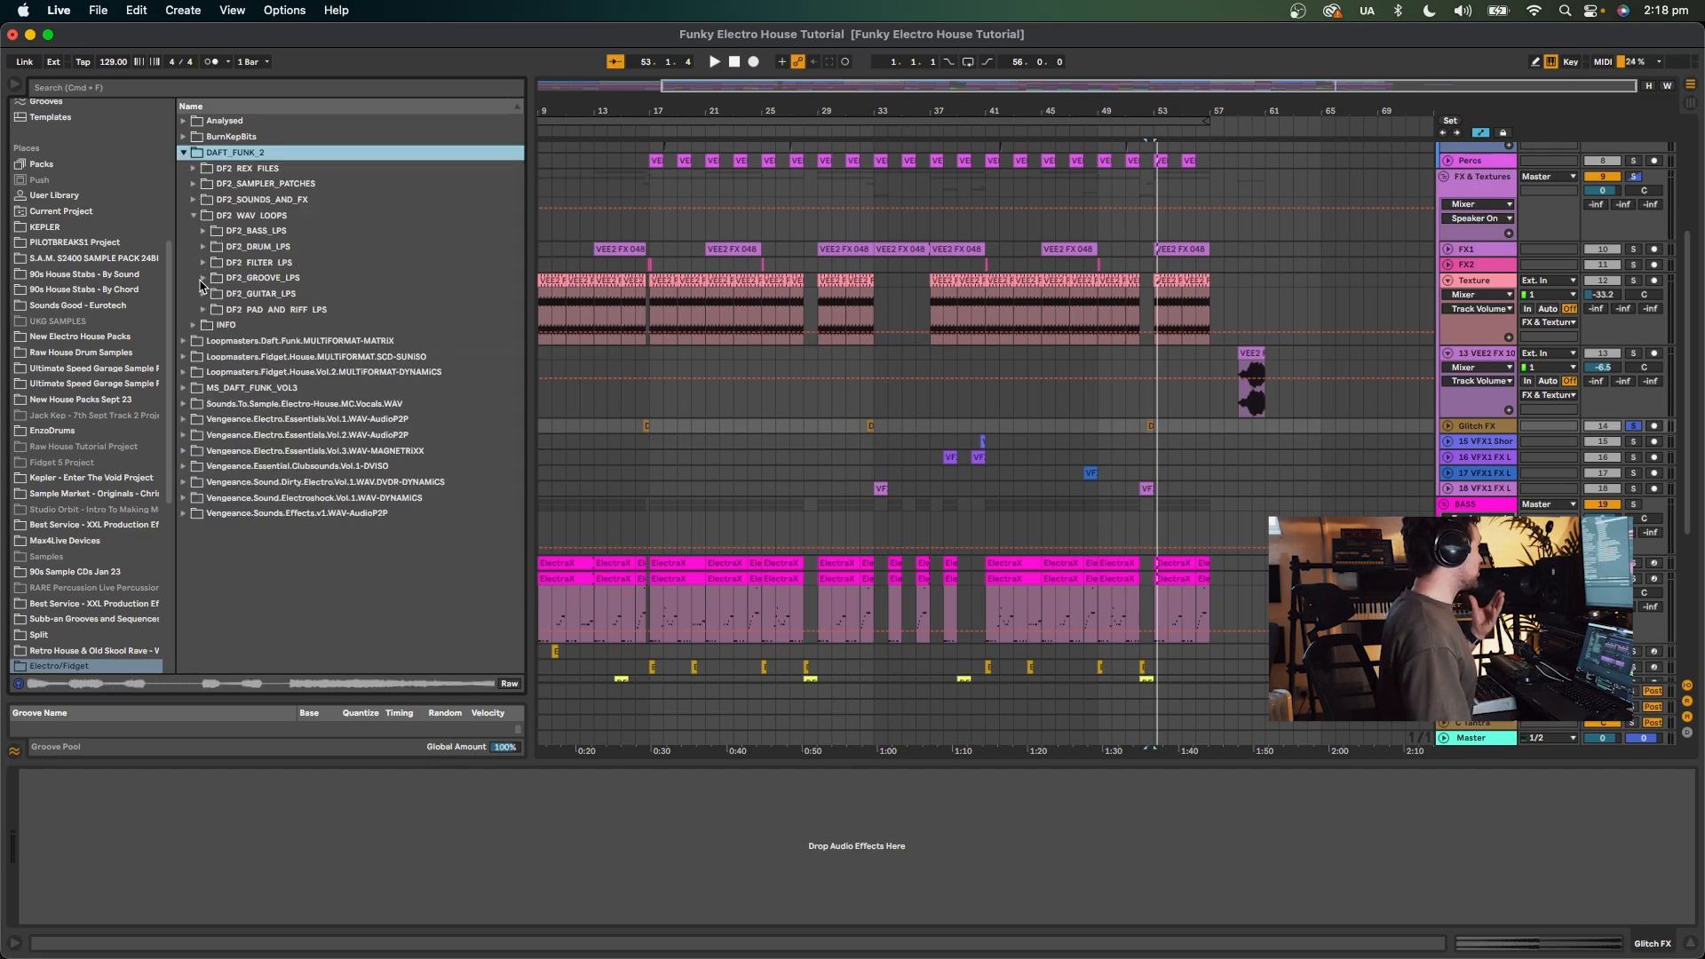
{"action": "left_click", "coordinate": [195, 201]}
{"action": "left_click", "coordinate": [203, 230]}
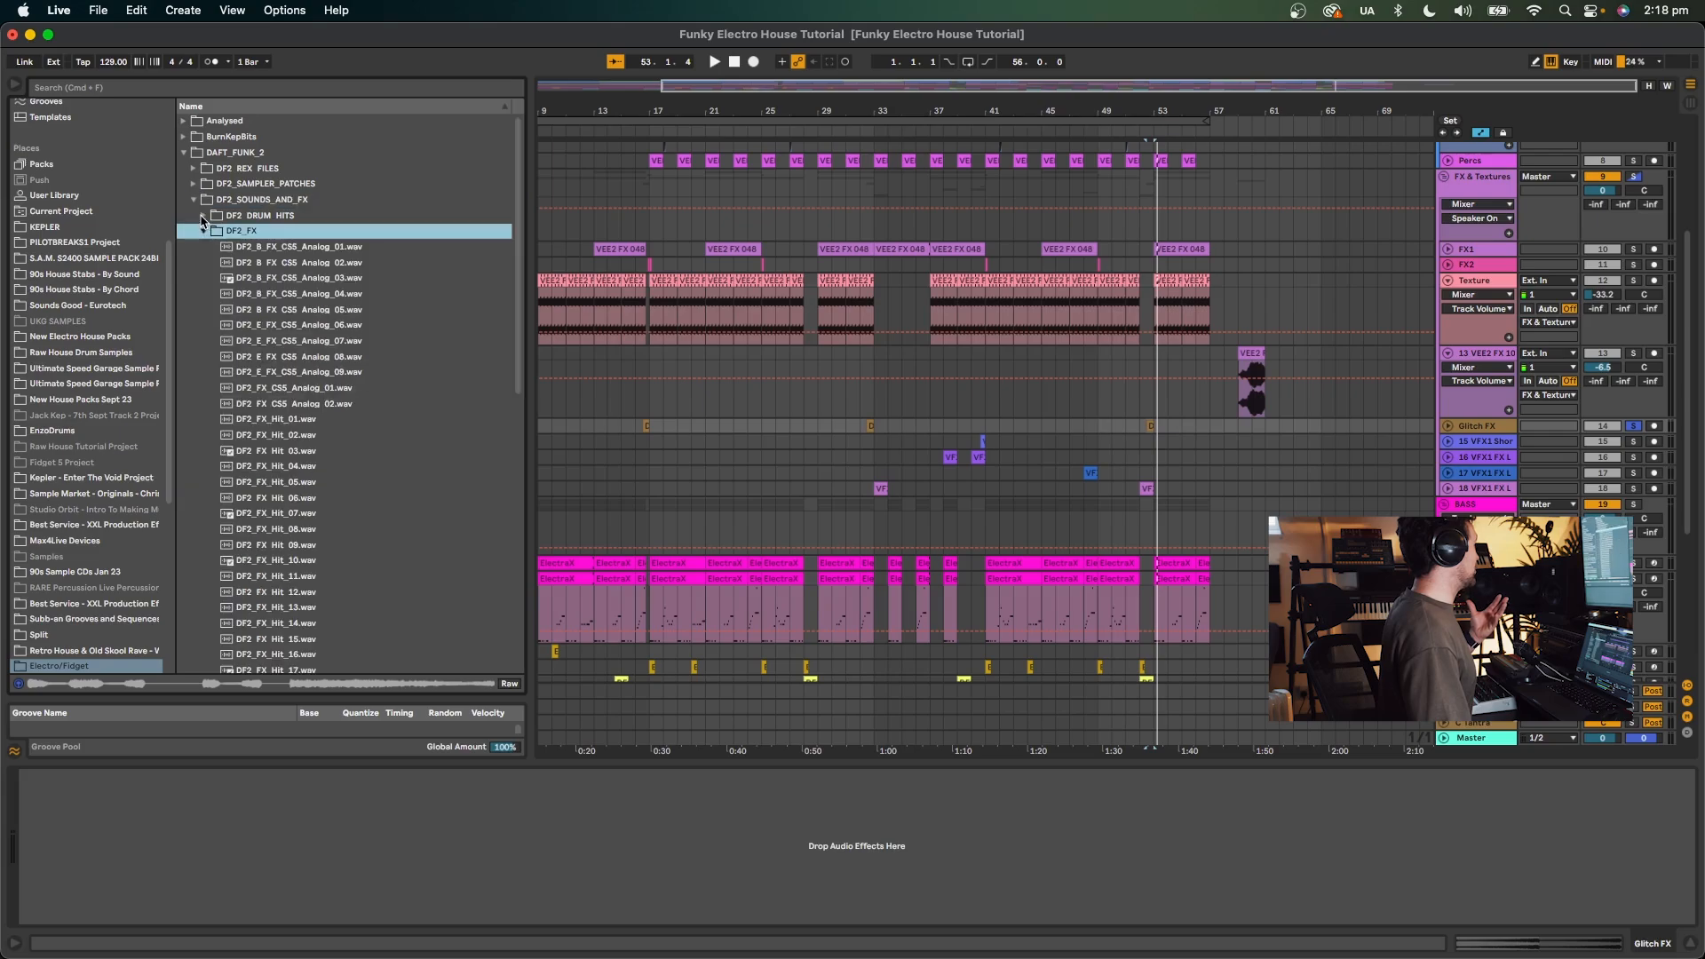
{"action": "left_click", "coordinate": [201, 230]}
{"action": "left_click", "coordinate": [203, 230]}
{"action": "left_click", "coordinate": [266, 309]}
{"action": "left_click", "coordinate": [338, 481]}
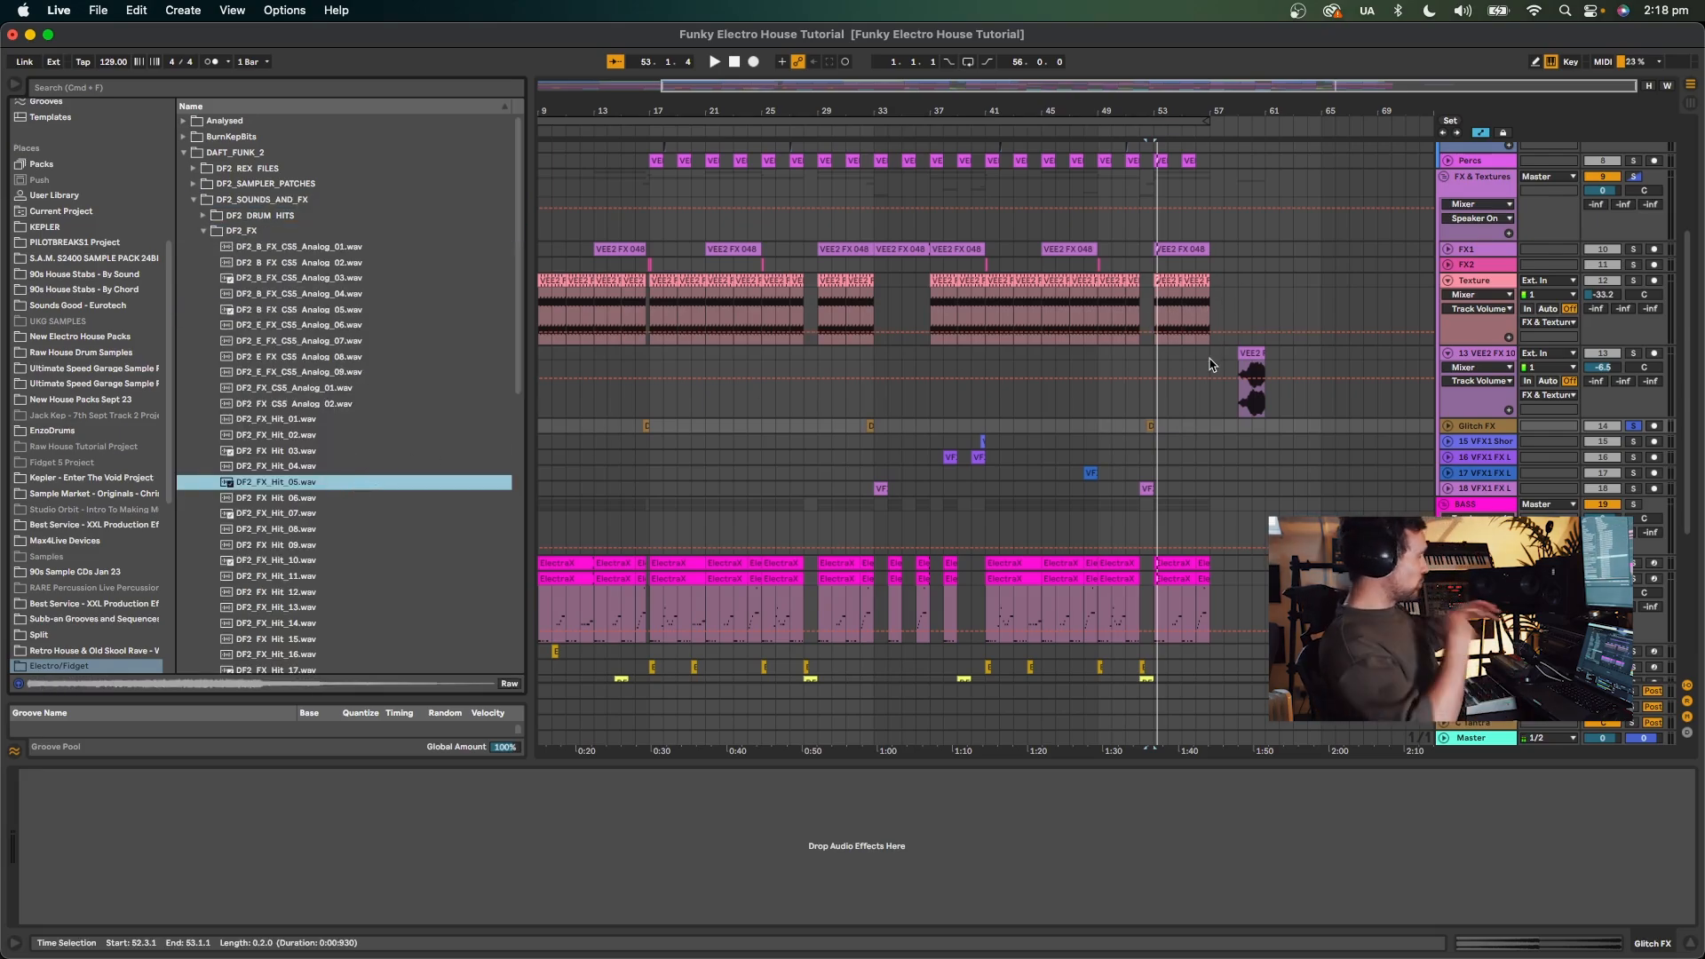
Hide the sample browser, fit the whole arrangement in view, and play the soloed tracks from bar 40.
{"action": "left_click", "coordinate": [192, 156]}
{"action": "key", "text": "super+alt+b"}
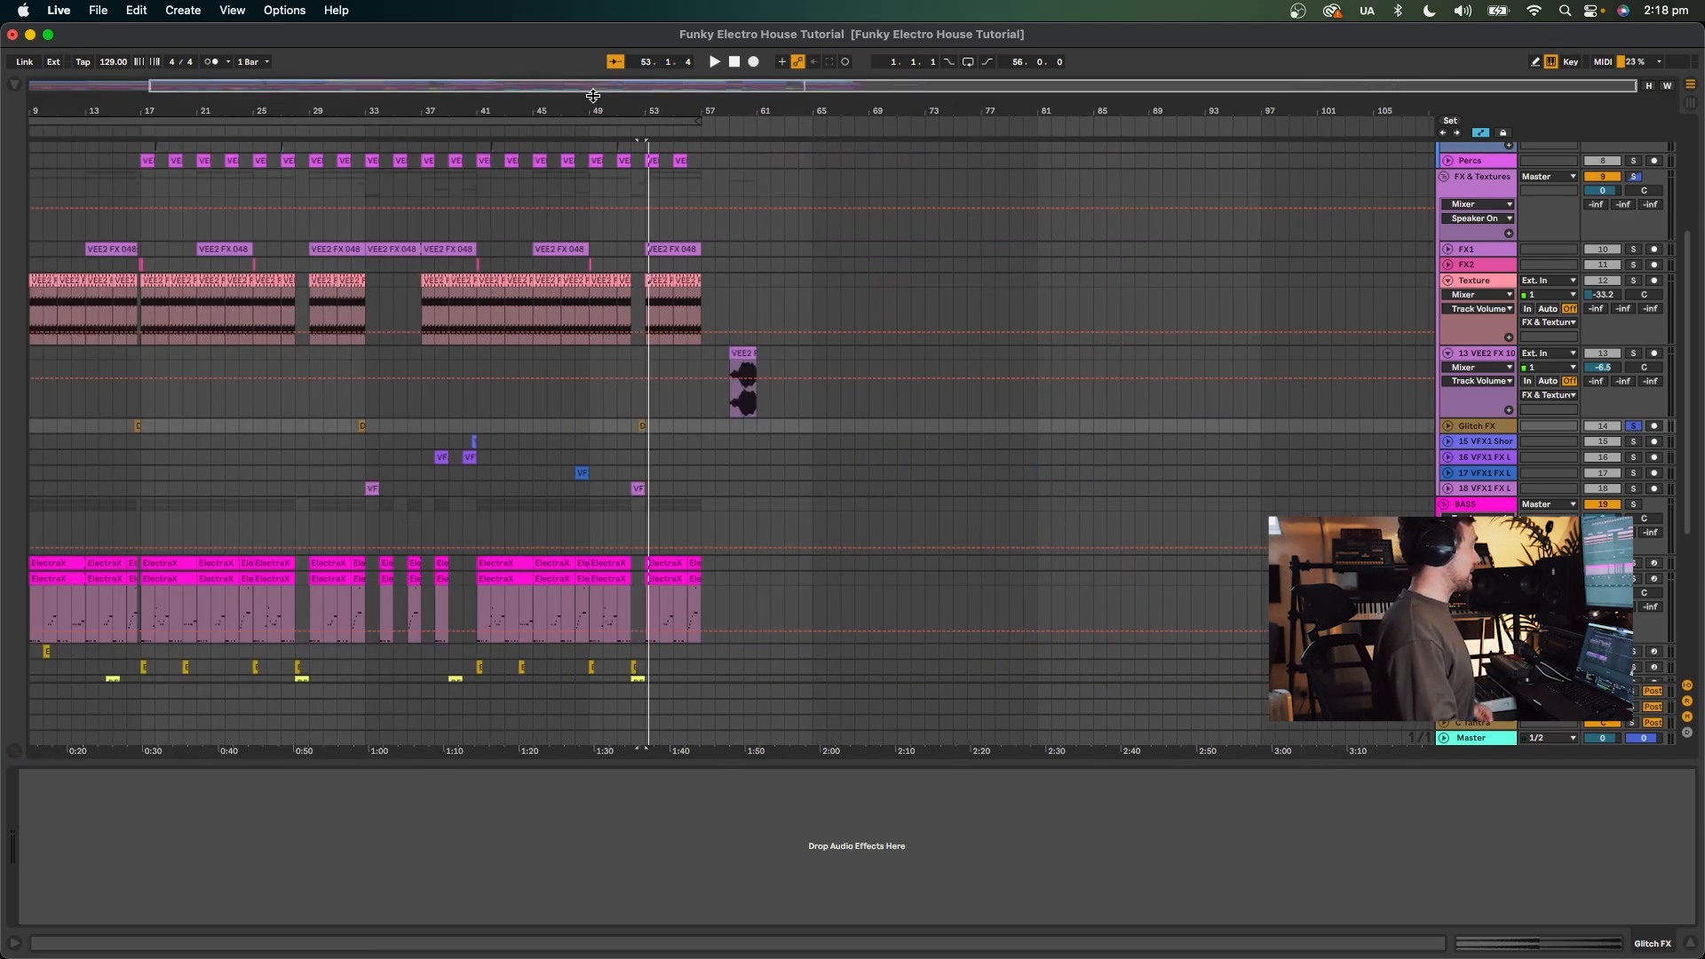
{"action": "left_click_drag", "start_coordinate": [611, 108], "coordinate": [611, 222]}
{"action": "scroll", "coordinate": [745, 276], "scroll_direction": "left", "scroll_amount": 15}
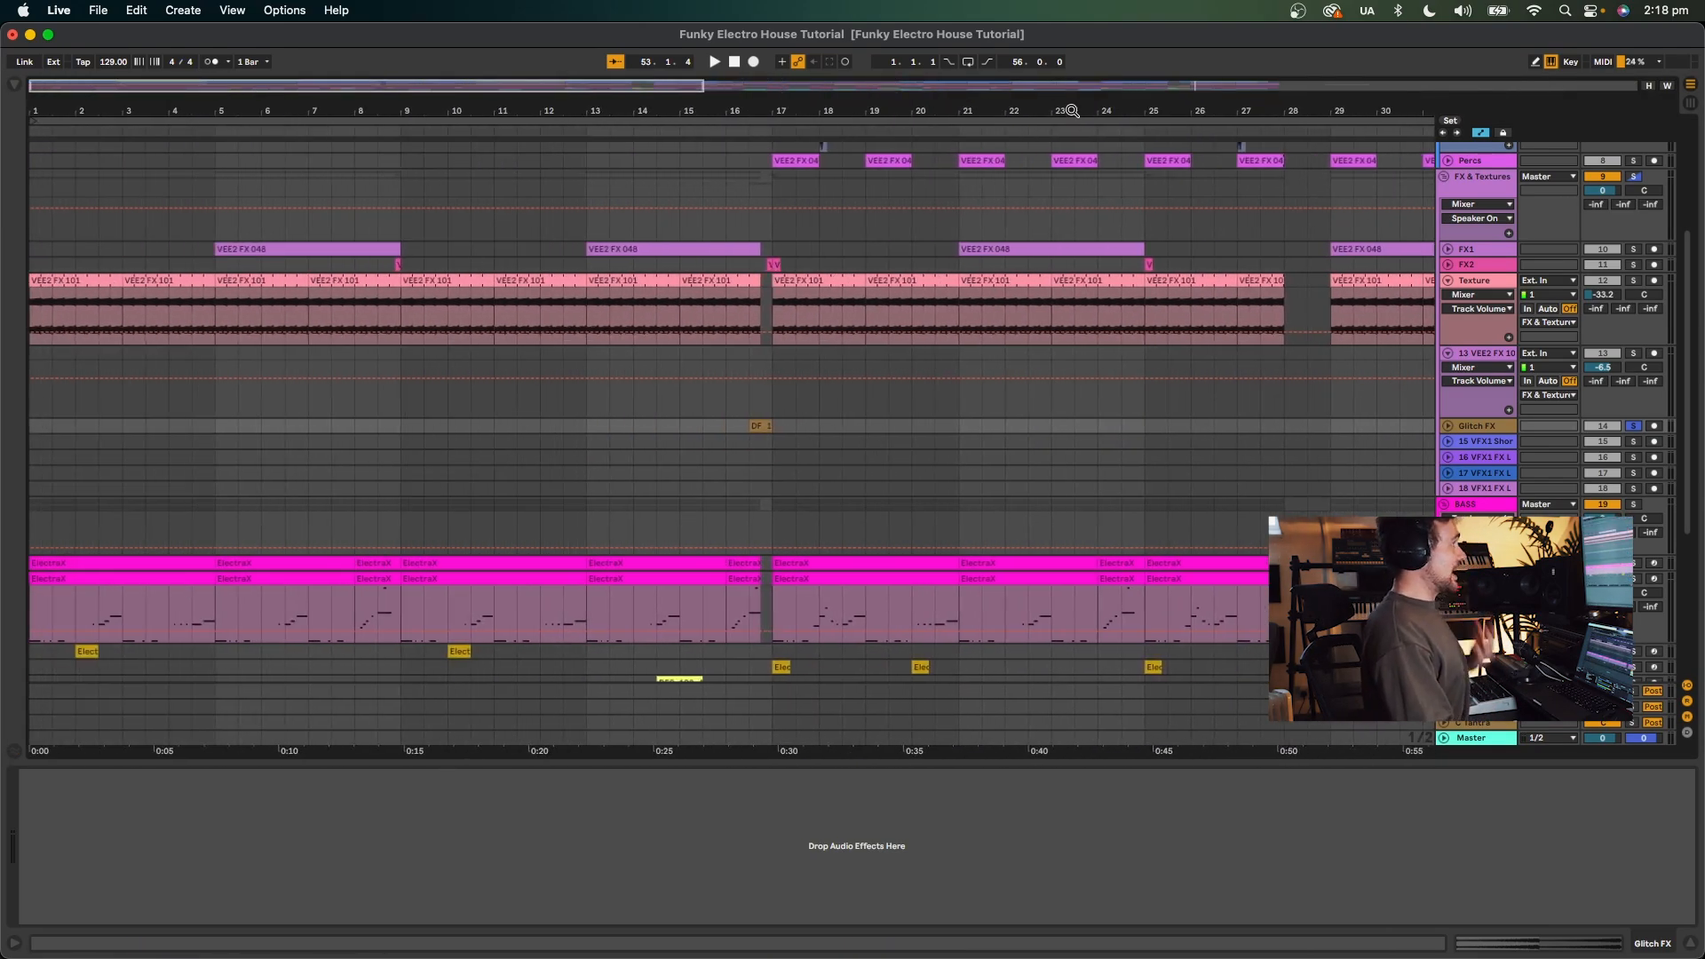
{"action": "left_click_drag", "start_coordinate": [1072, 110], "coordinate": [1072, 45]}
{"action": "left_click", "coordinate": [790, 413]}
{"action": "key", "text": "space"}
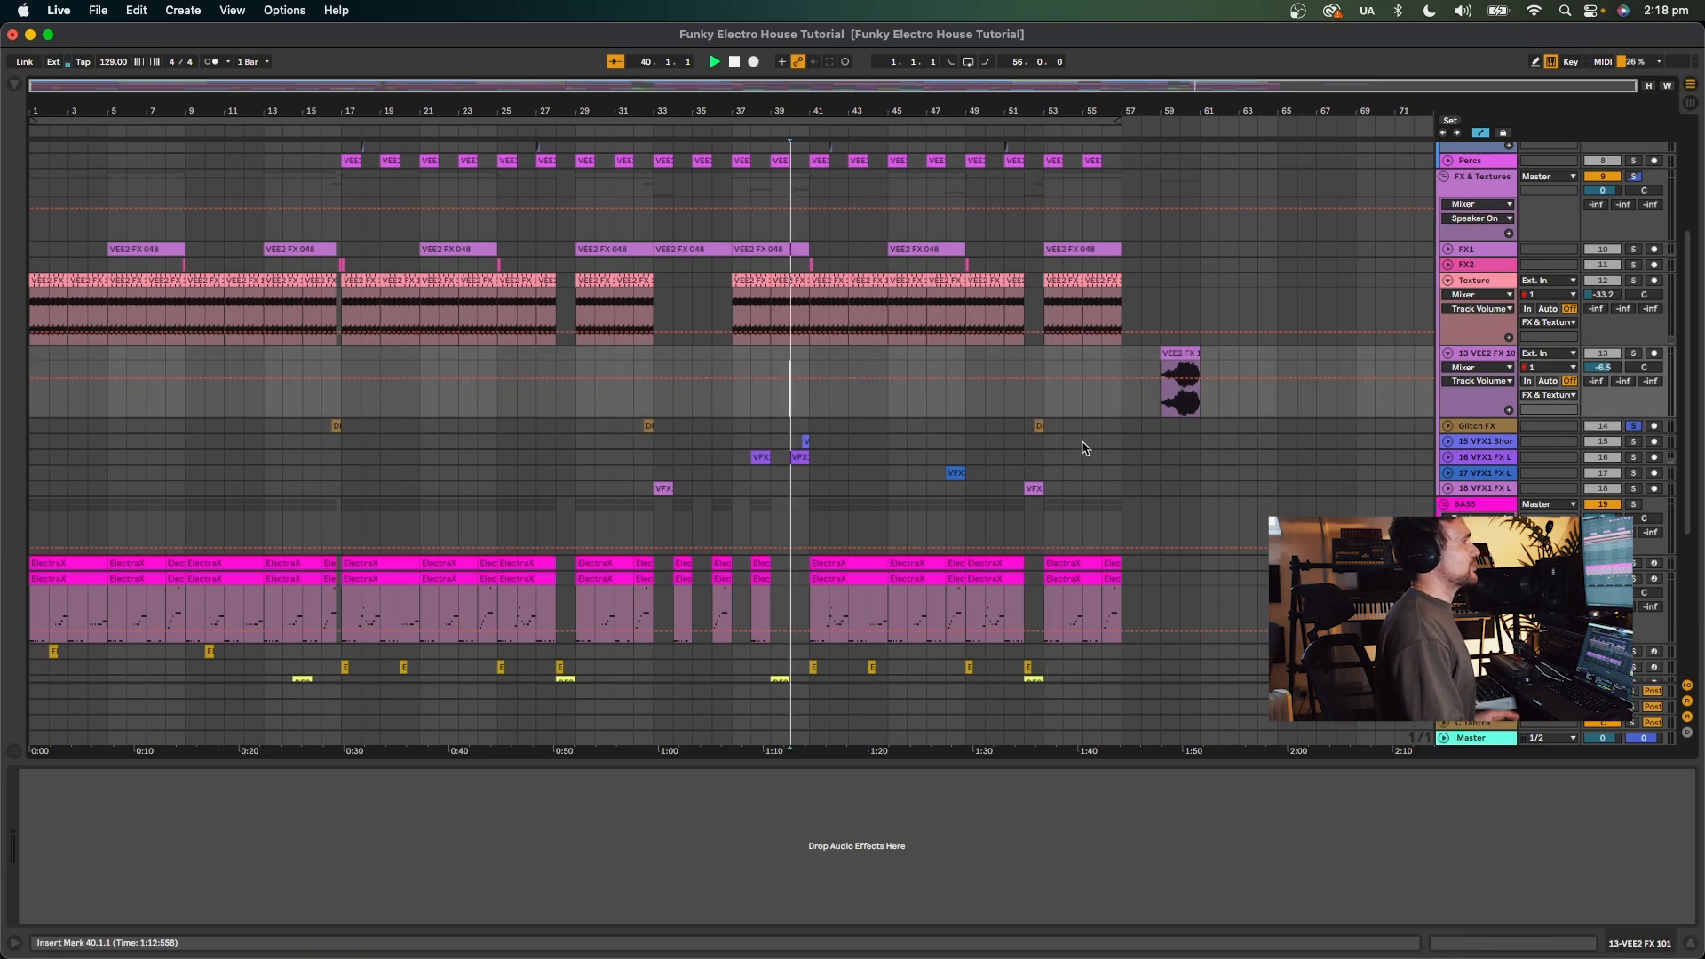
Select the VFX1 loop clip at bar 38 and briefly unfold the VFX1 FX loop tracks 17 and 18 to view them.
{"action": "left_click", "coordinate": [761, 457]}
{"action": "left_click", "coordinate": [1501, 475]}
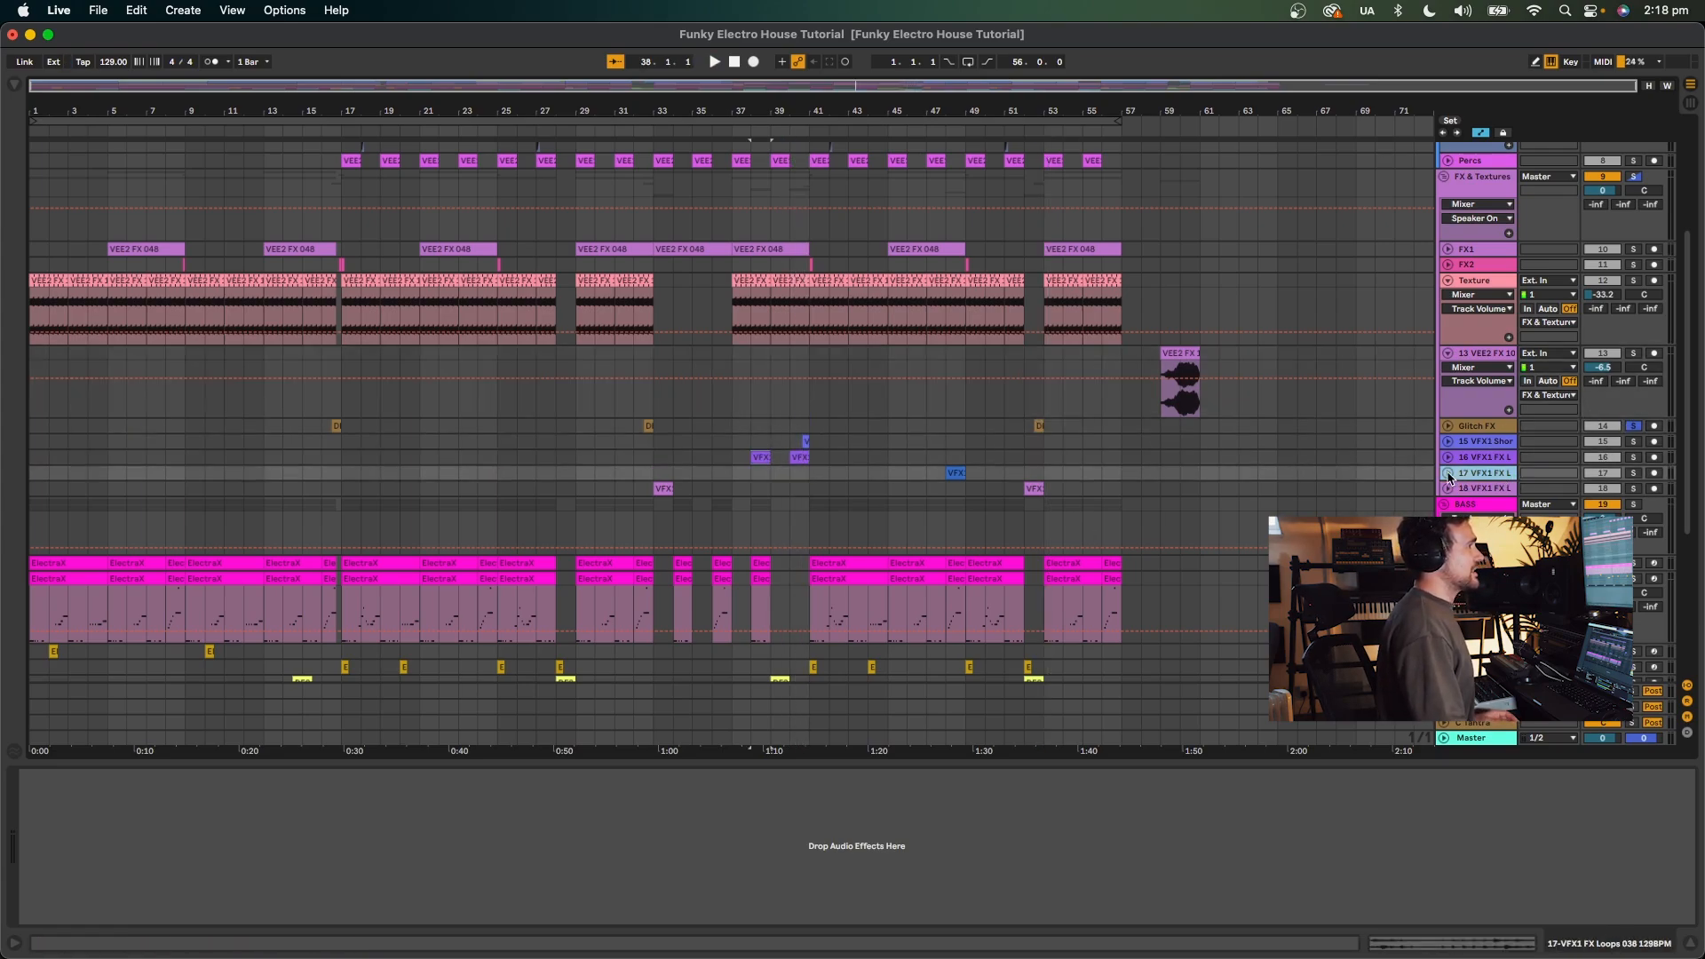
{"action": "left_click", "coordinate": [1448, 474]}
{"action": "left_click", "coordinate": [1447, 473]}
{"action": "left_click", "coordinate": [1449, 489]}
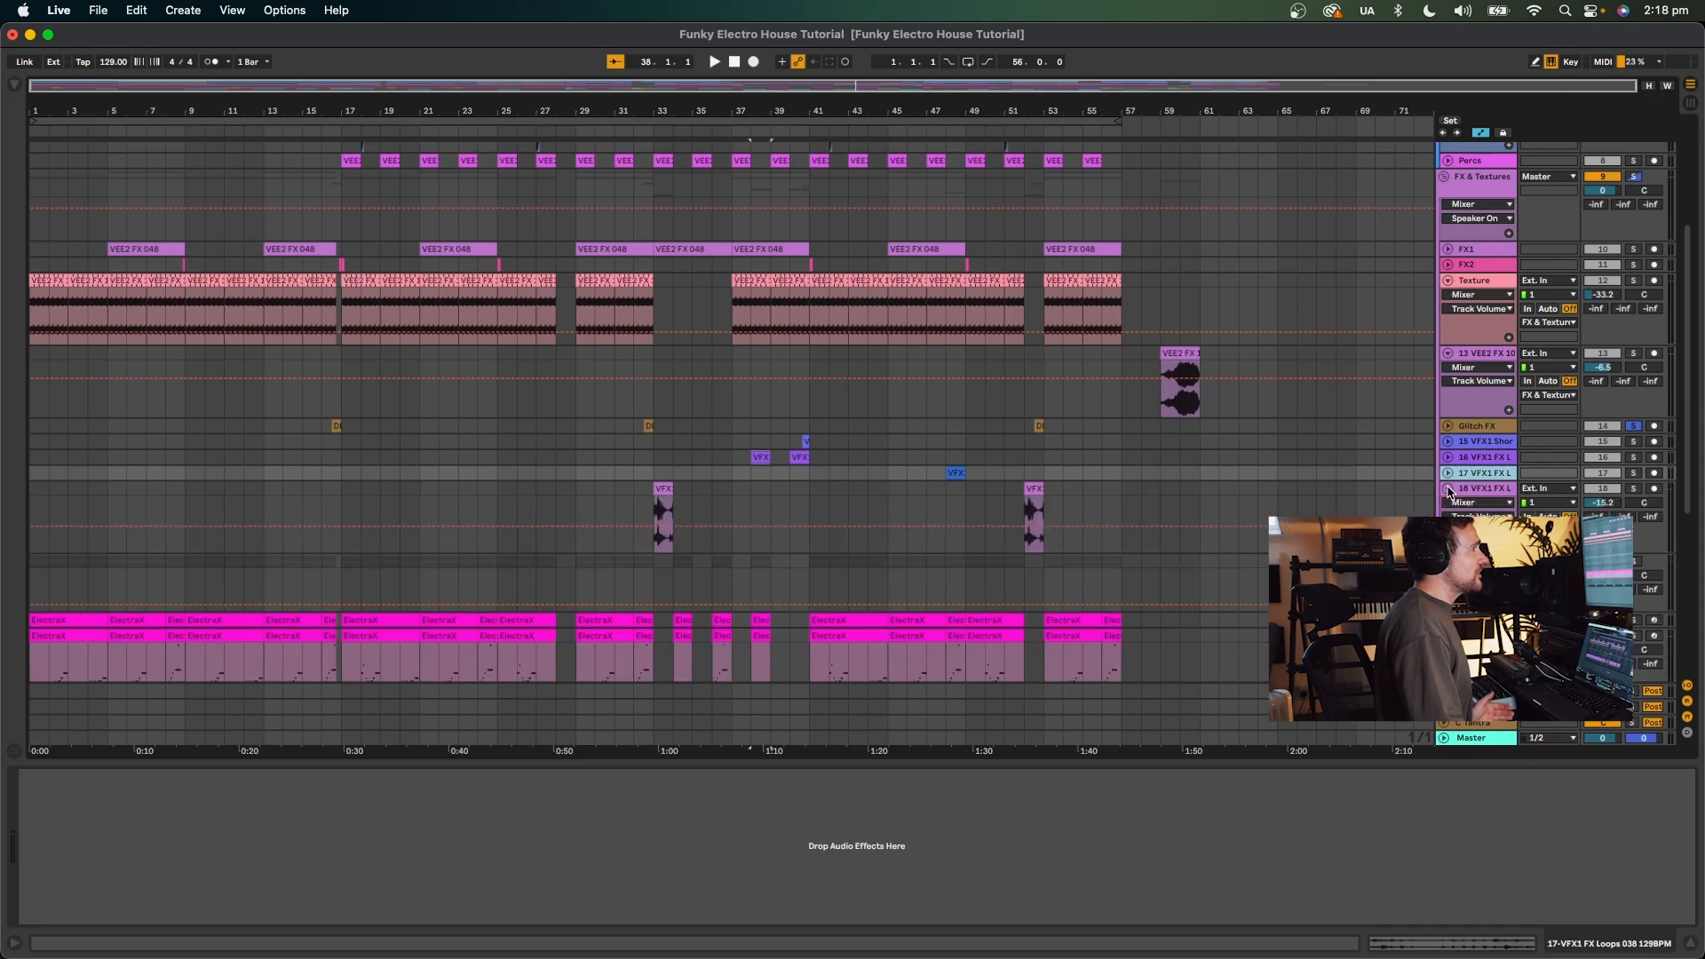
{"action": "left_click", "coordinate": [1450, 489]}
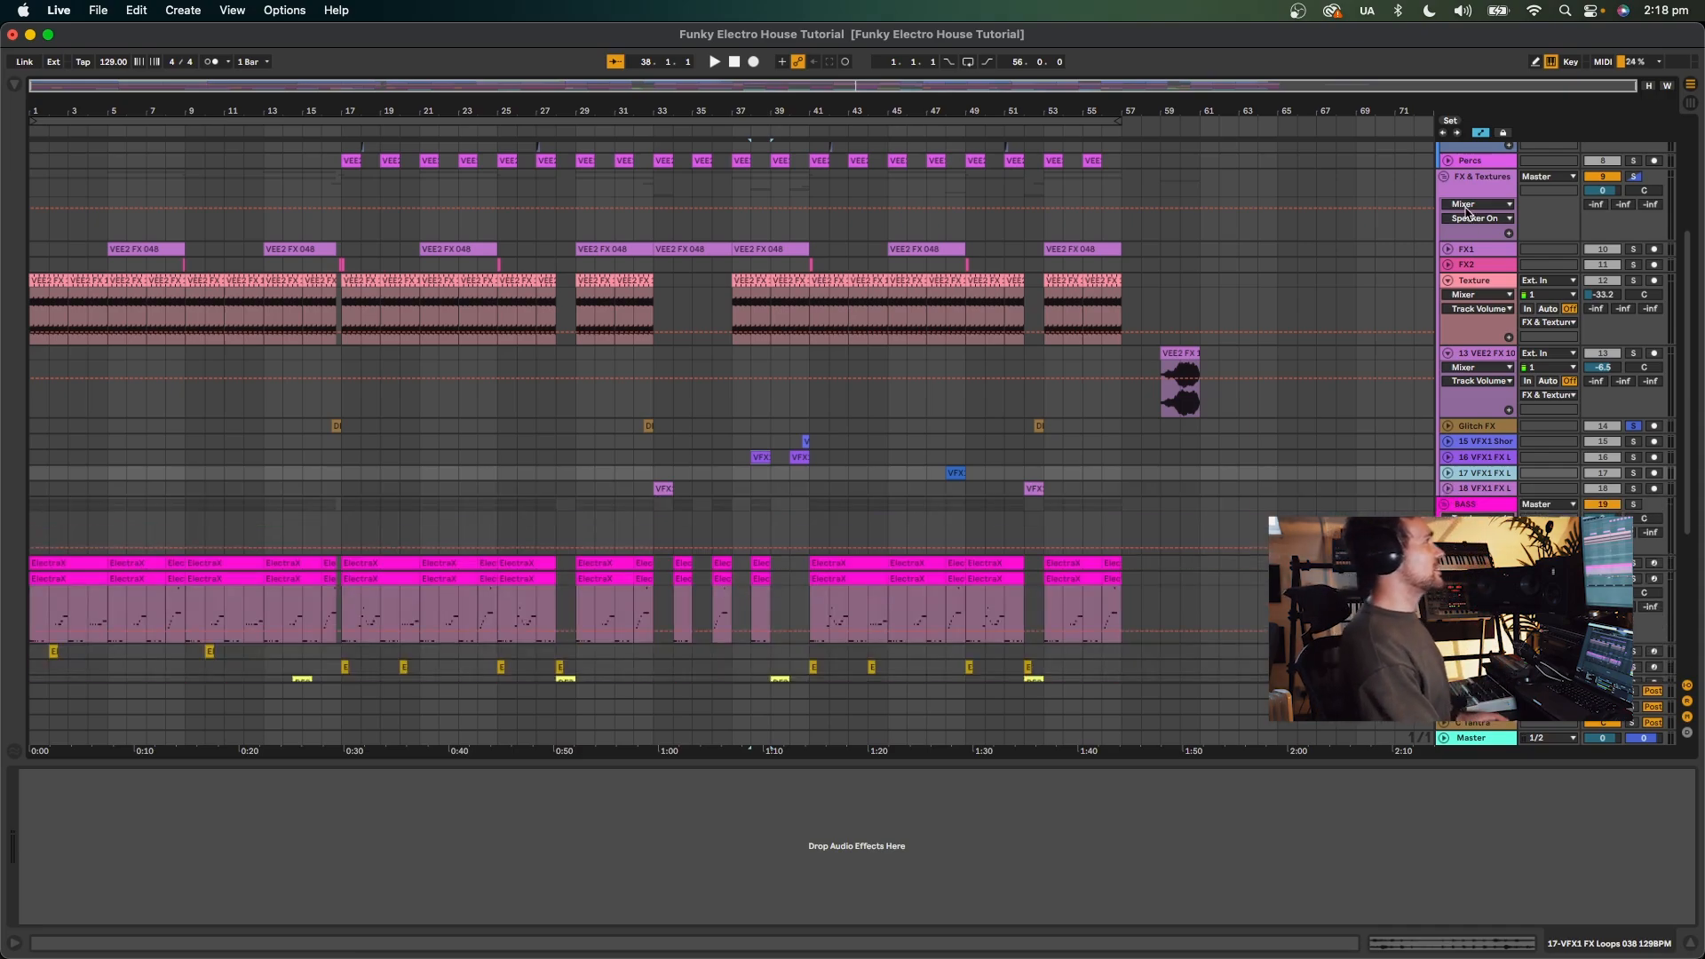
Collapse and reopen the FX & Textures group, and fold its Texture and 13 VEE2 FX 101 tracks.
{"action": "left_click", "coordinate": [1443, 177]}
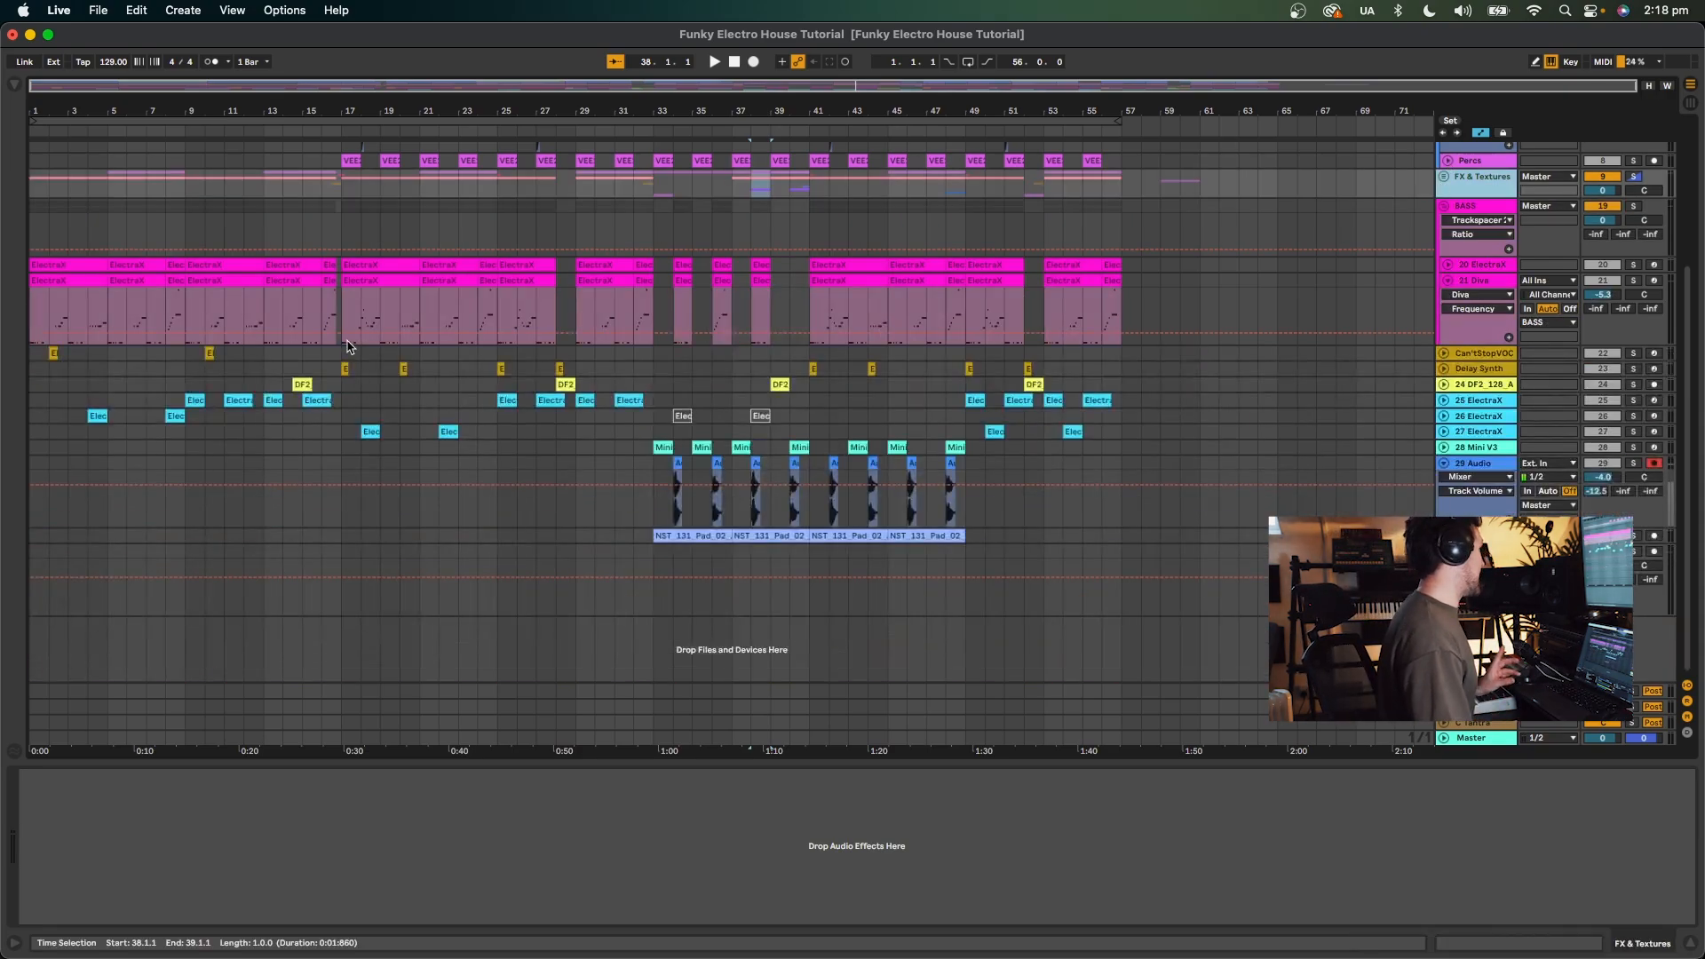
{"action": "scroll", "coordinate": [1444, 246], "scroll_direction": "up", "scroll_amount": 2}
{"action": "left_click", "coordinate": [1444, 244]}
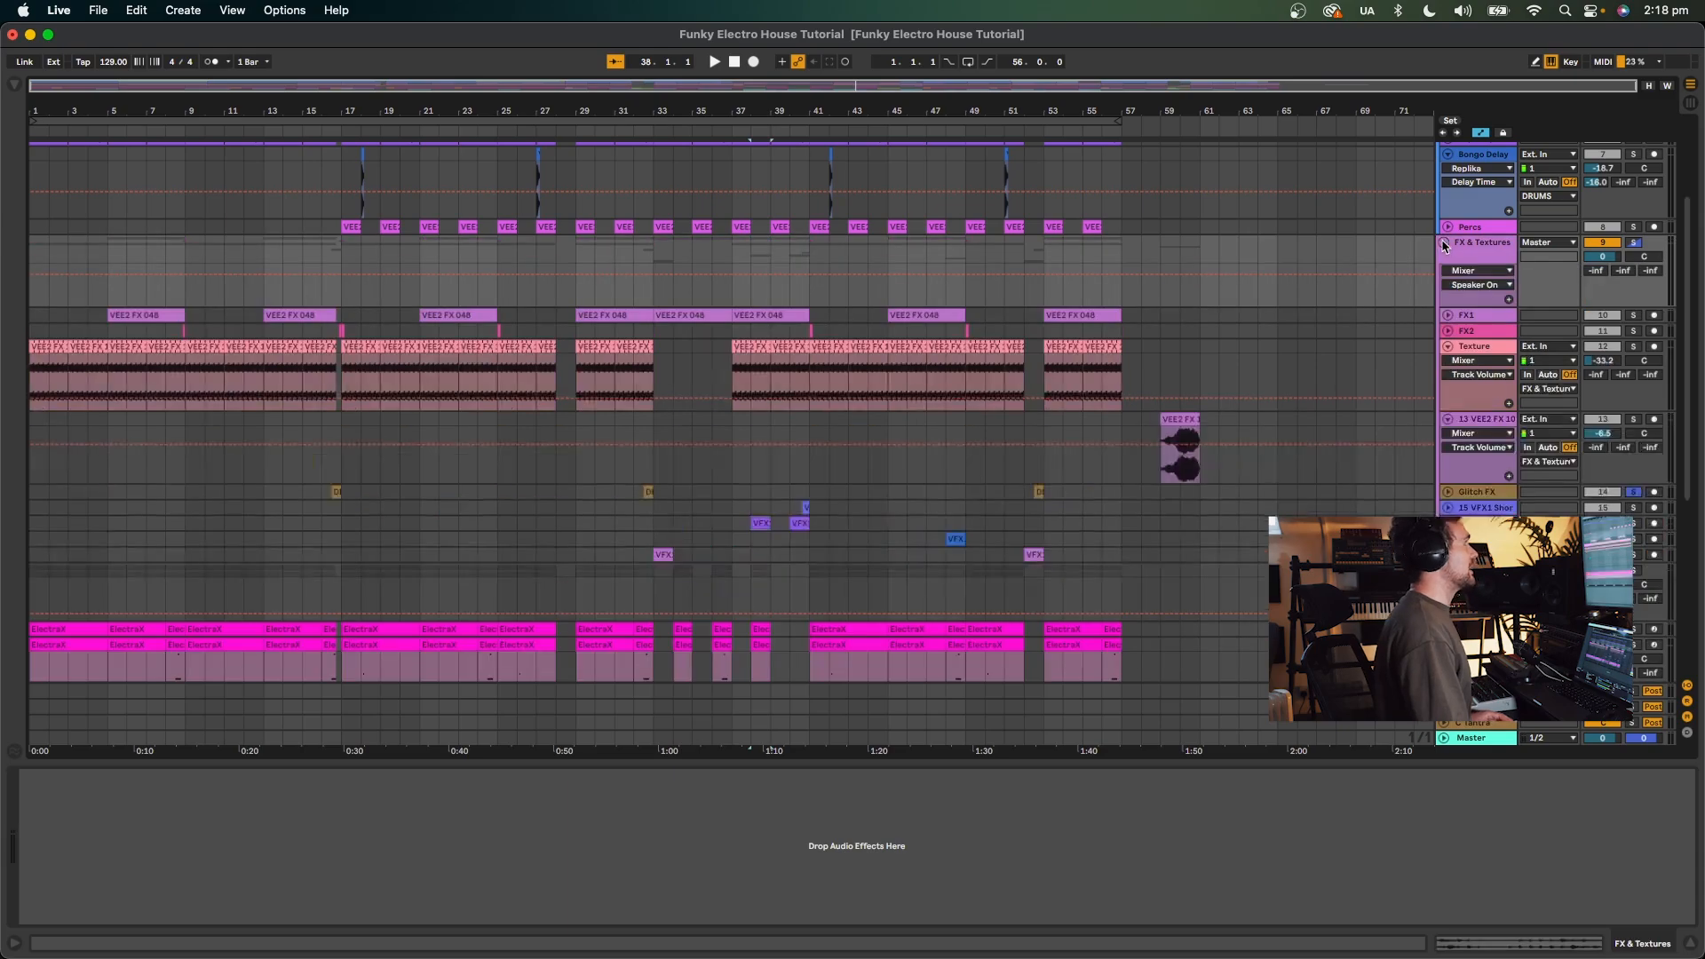
{"action": "scroll", "coordinate": [1436, 381], "scroll_direction": "down", "scroll_amount": 2}
{"action": "left_click", "coordinate": [1448, 302]}
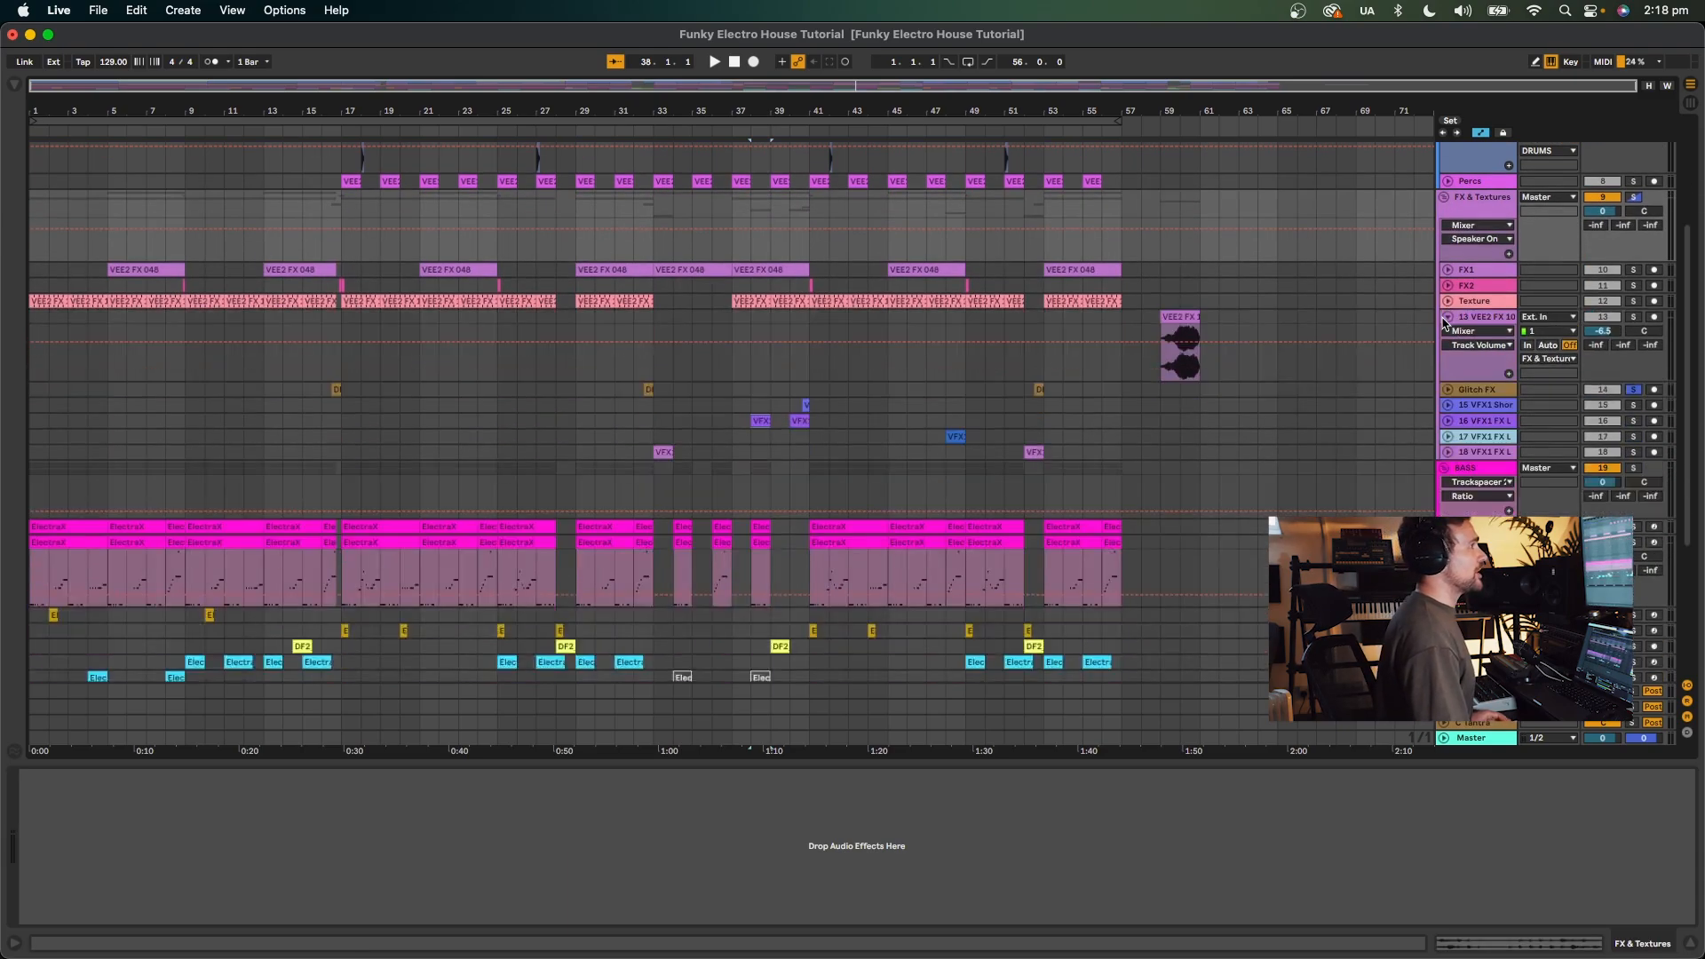
{"action": "left_click", "coordinate": [1446, 318]}
Play from the Texture clip at bar 13 and unsolo the FX & Textures group to hear it in the full mix.
{"action": "left_click", "coordinate": [279, 300]}
{"action": "key", "text": "space"}
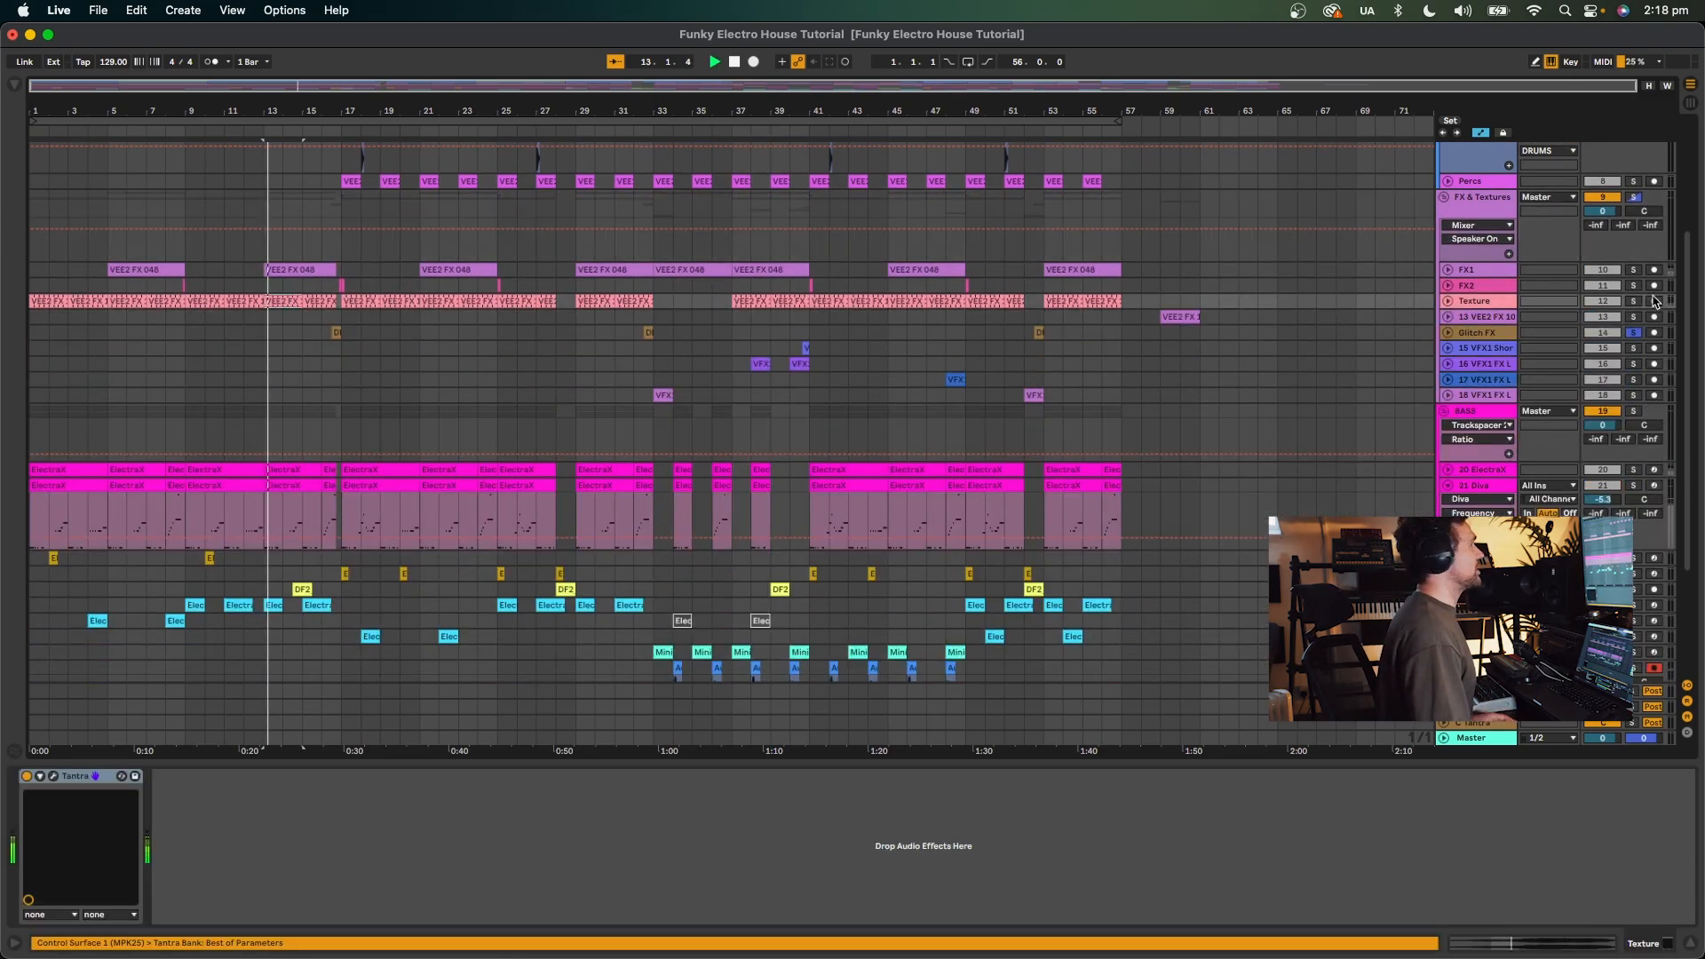
{"action": "left_click", "coordinate": [1632, 198]}
{"action": "key", "text": "space"}
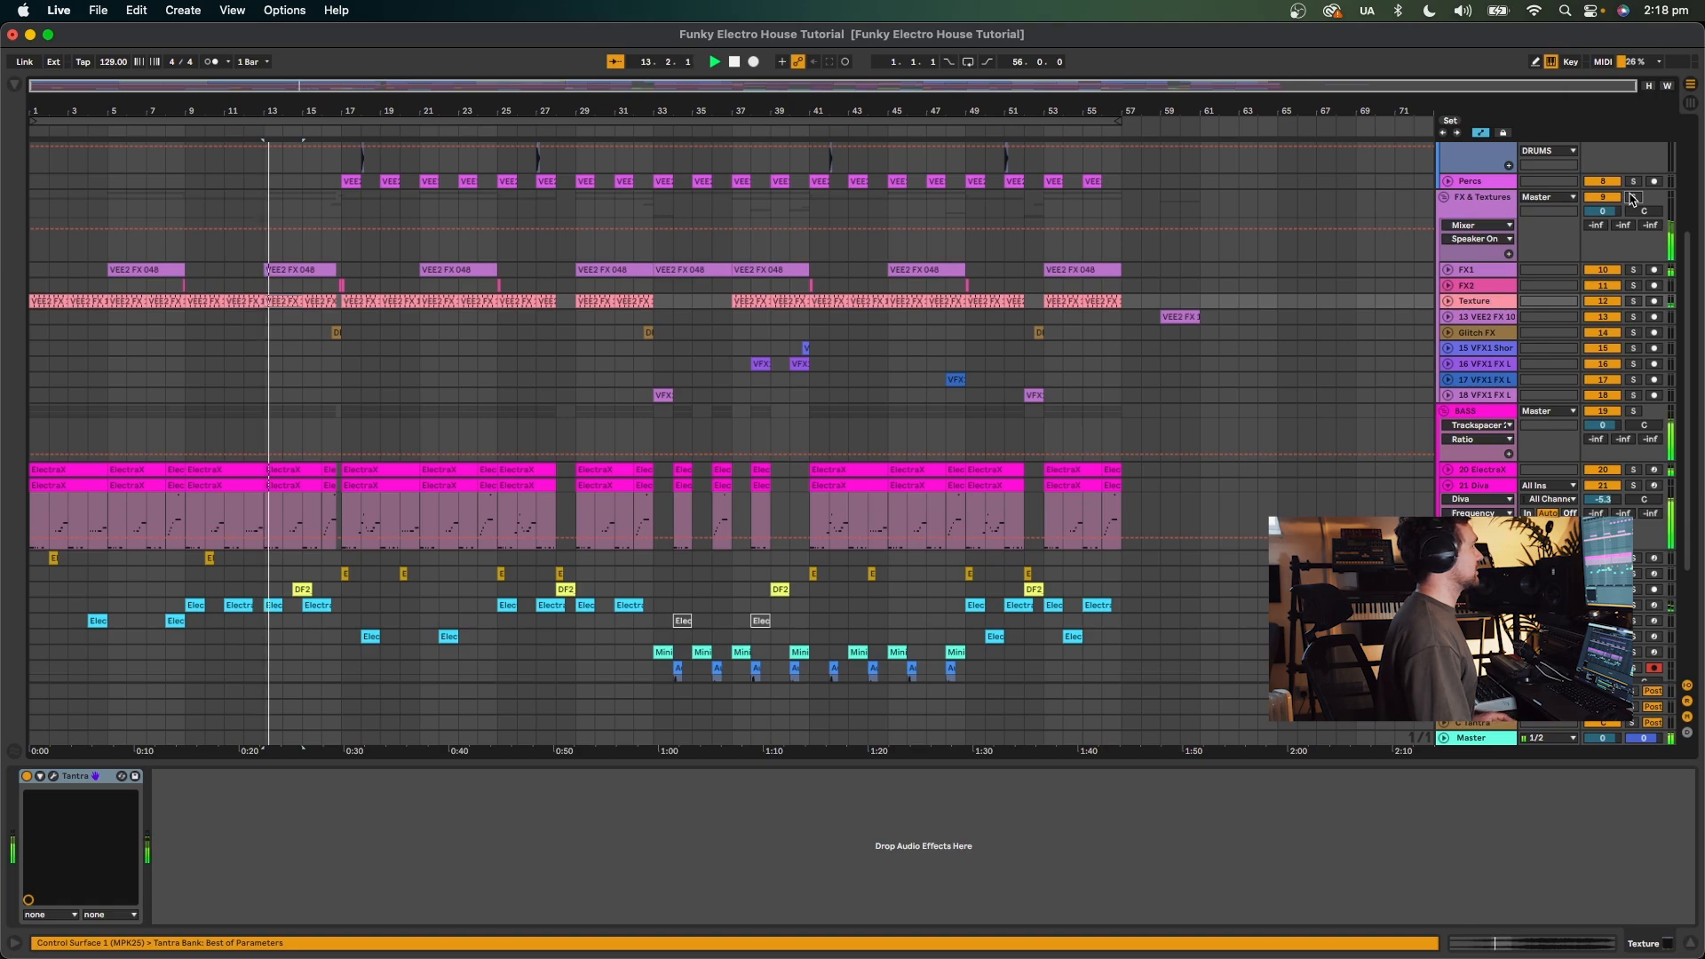
Zoom in around bar 16 and play the full mix from 16.3 through the transition into bar 17.
{"action": "left_click_drag", "start_coordinate": [356, 117], "coordinate": [394, 173]}
{"action": "left_click", "coordinate": [341, 287]}
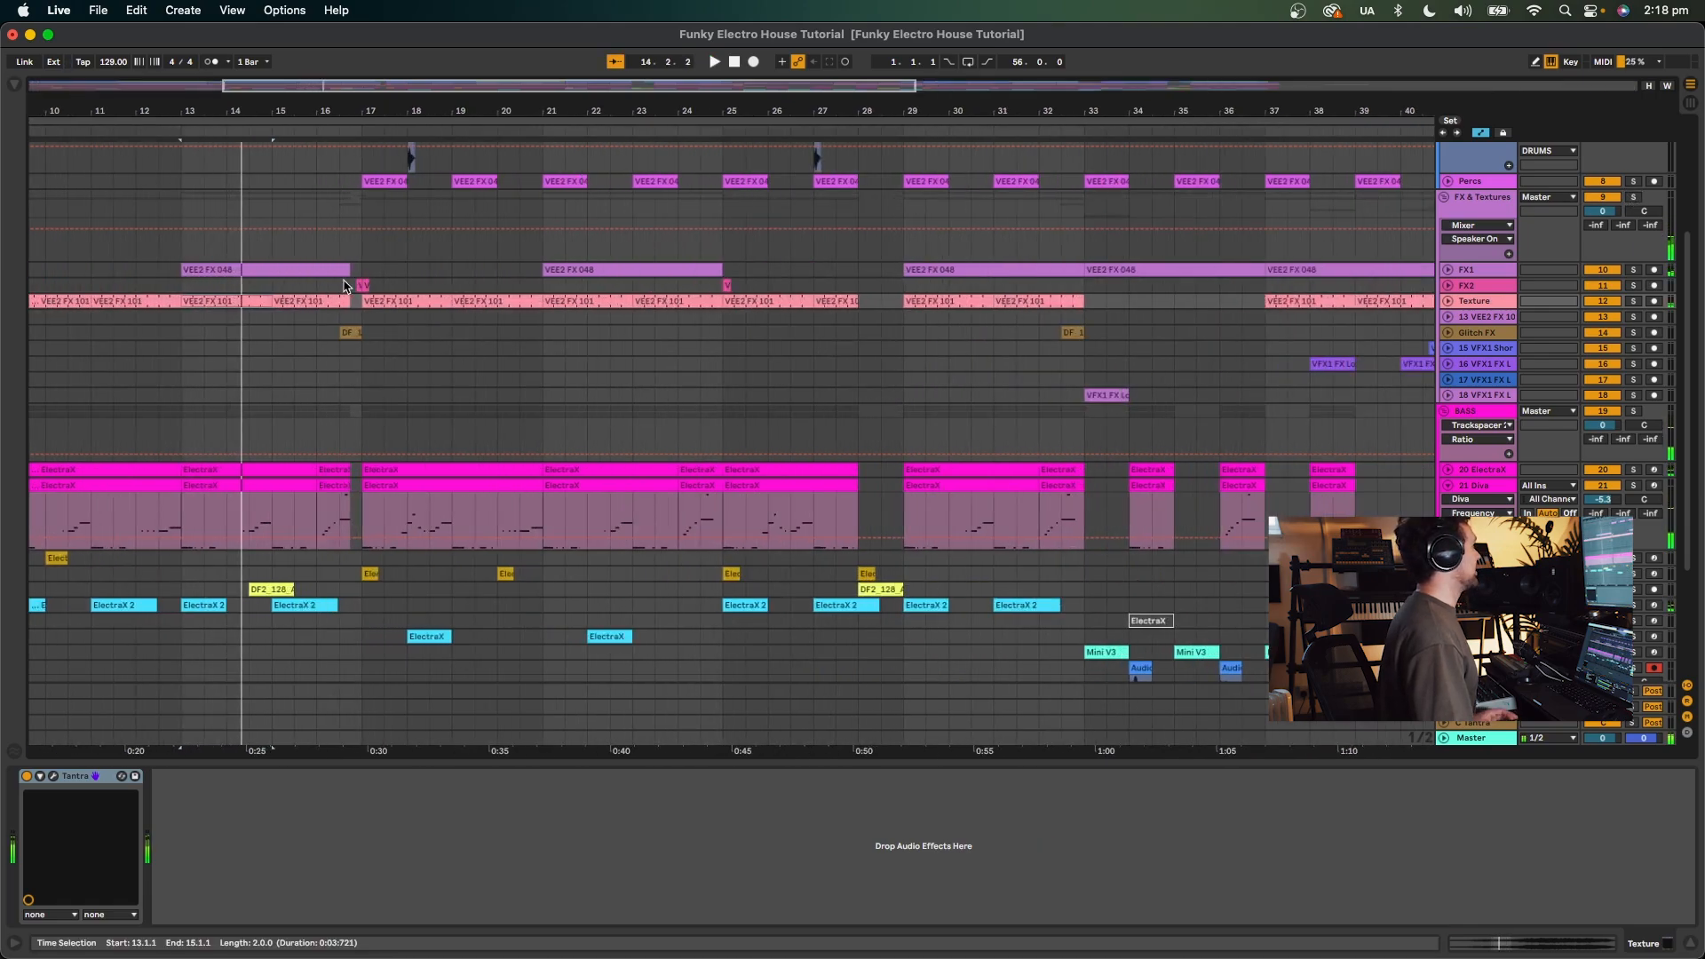
{"action": "key", "text": "space"}
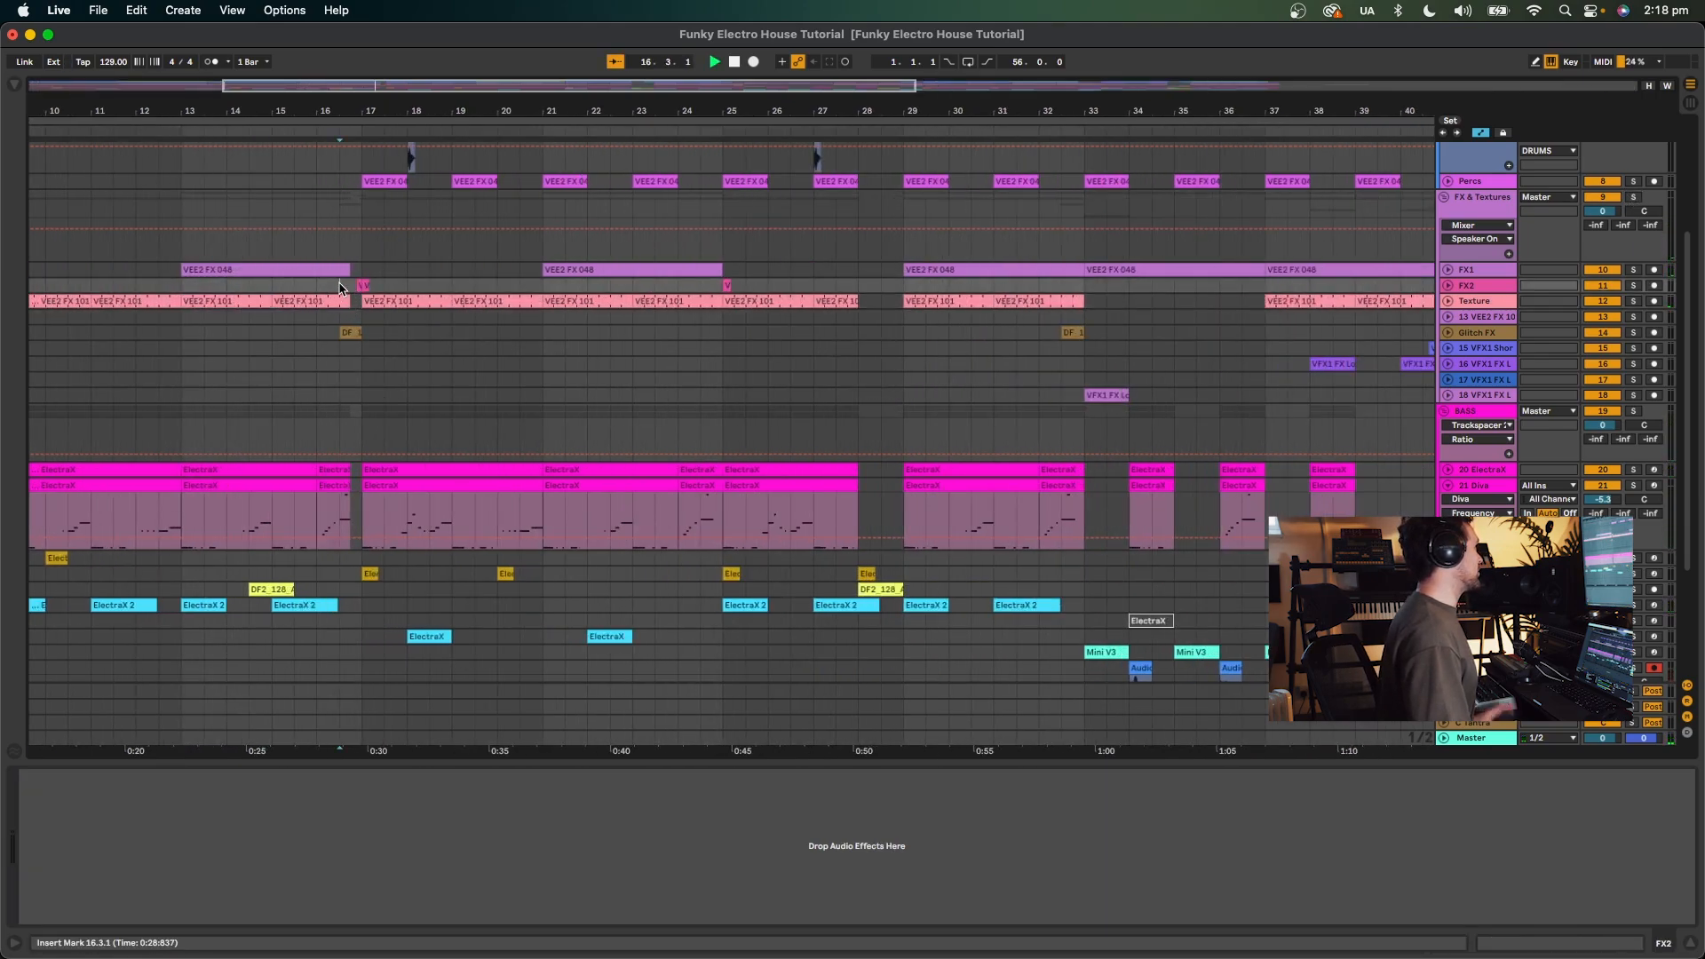
{"action": "key", "text": "space"}
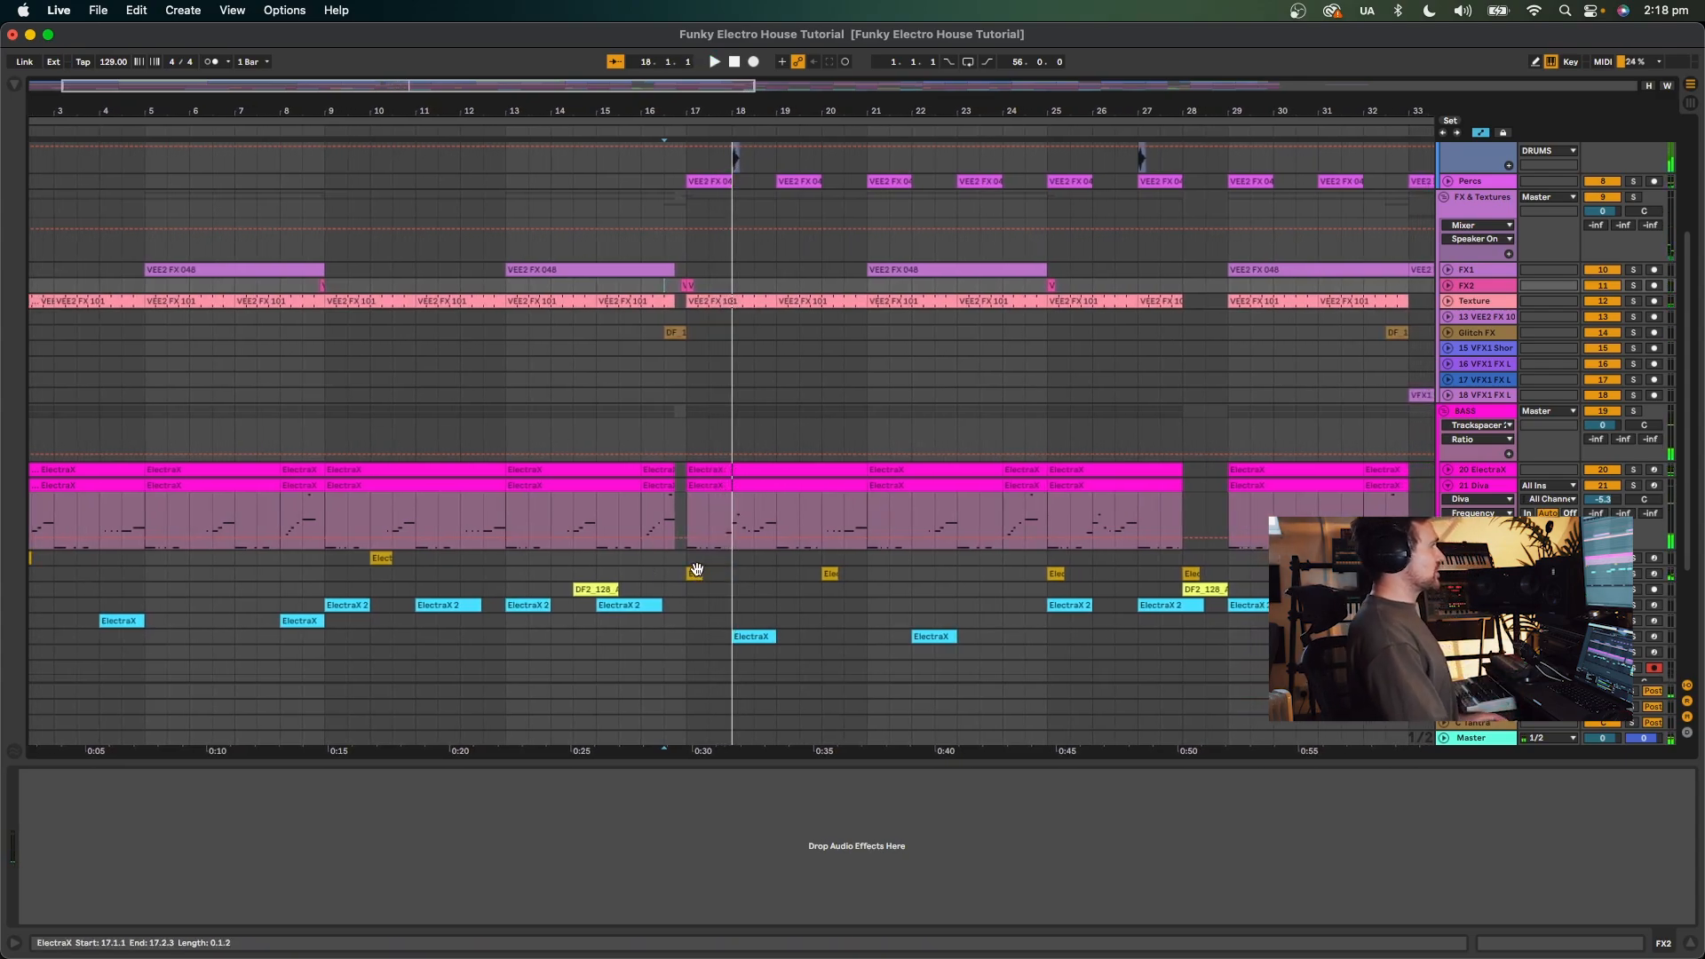
Play the mix from the Delay Synth clip at bar 17 and unfold the 27 ElectraX track to show its notes.
{"action": "left_click", "coordinate": [693, 572]}
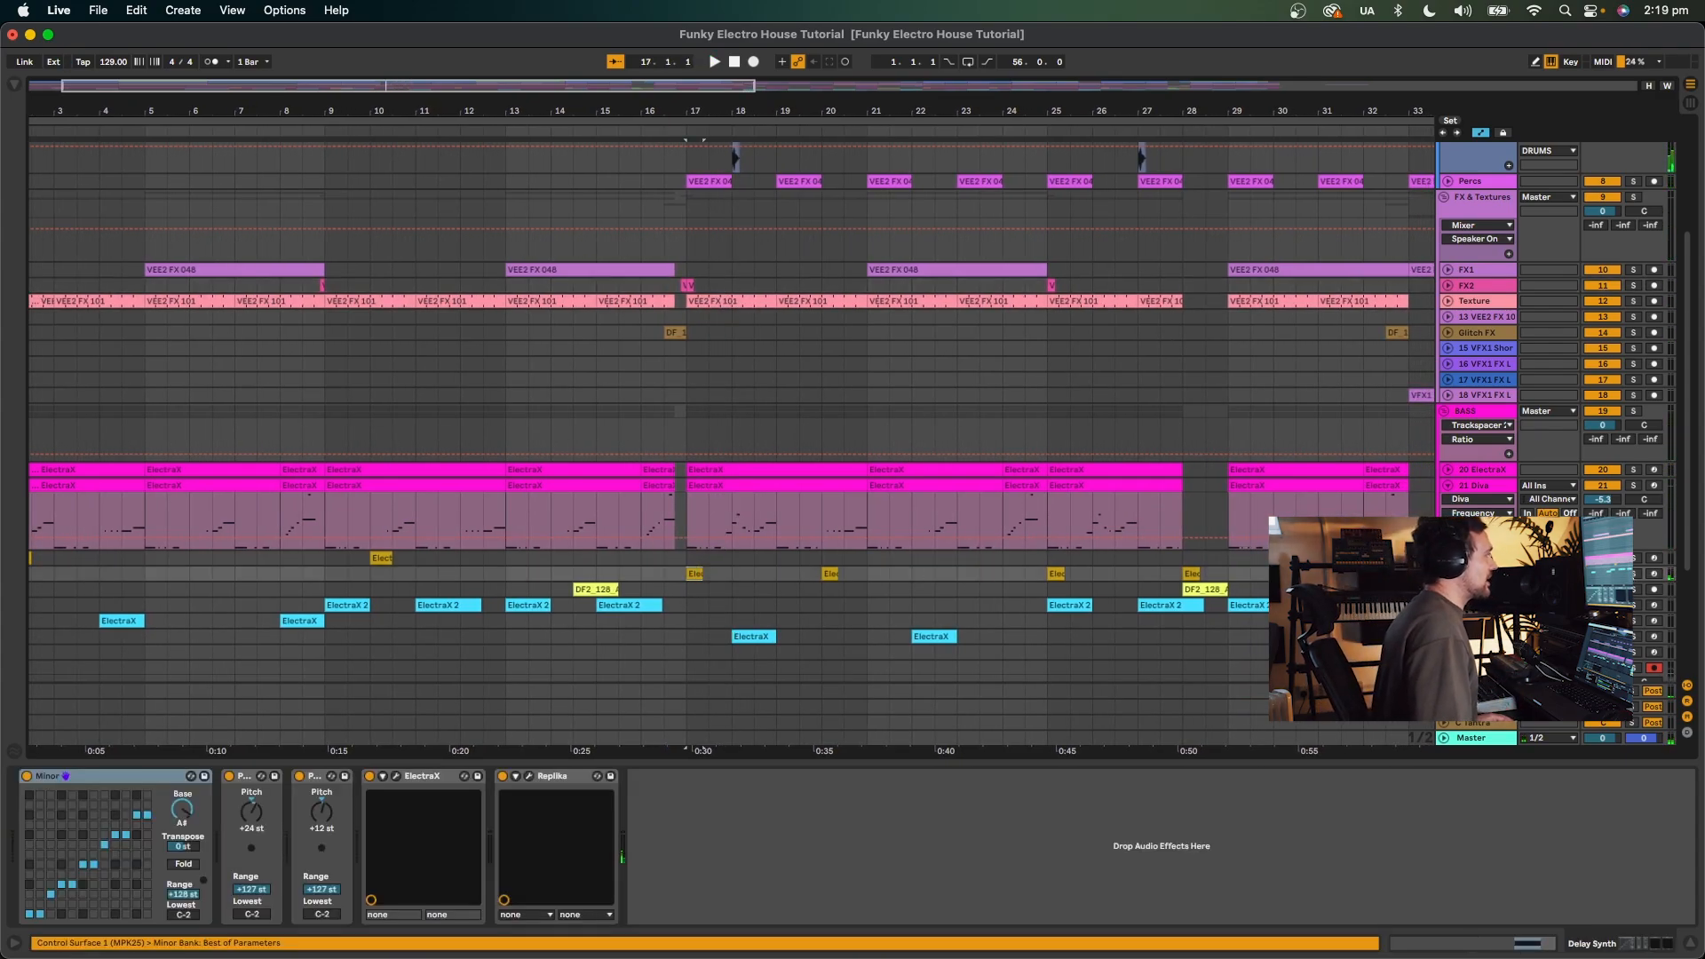
{"action": "key", "text": "space"}
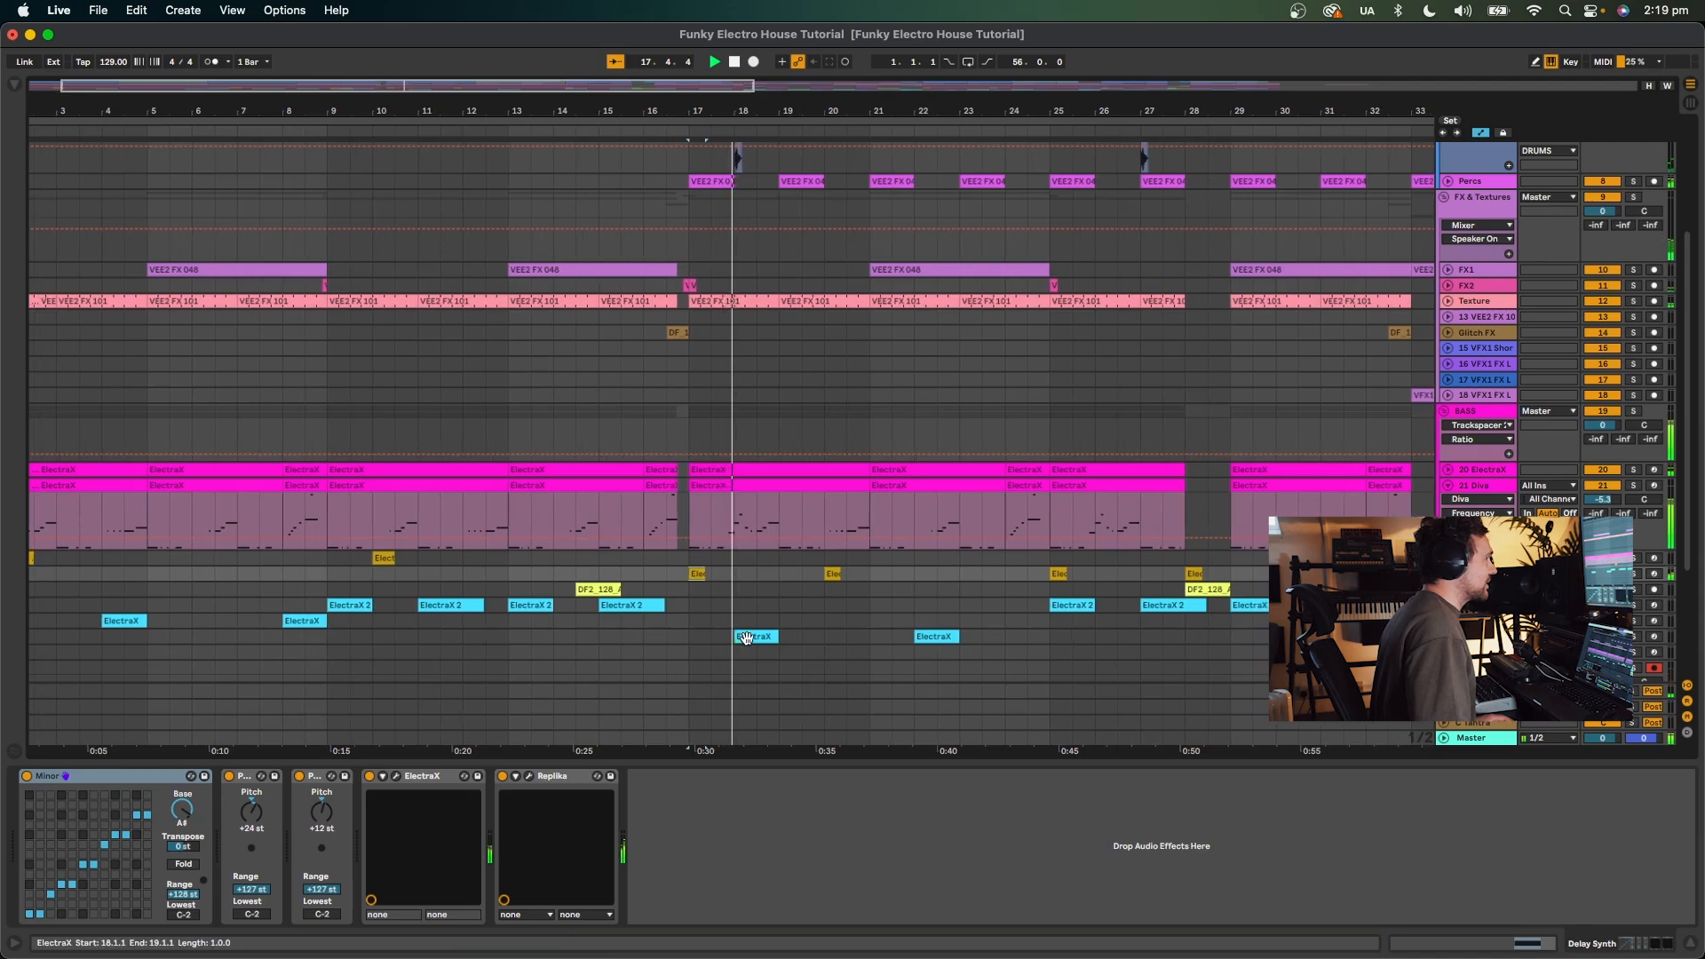
{"action": "left_click", "coordinate": [1448, 637]}
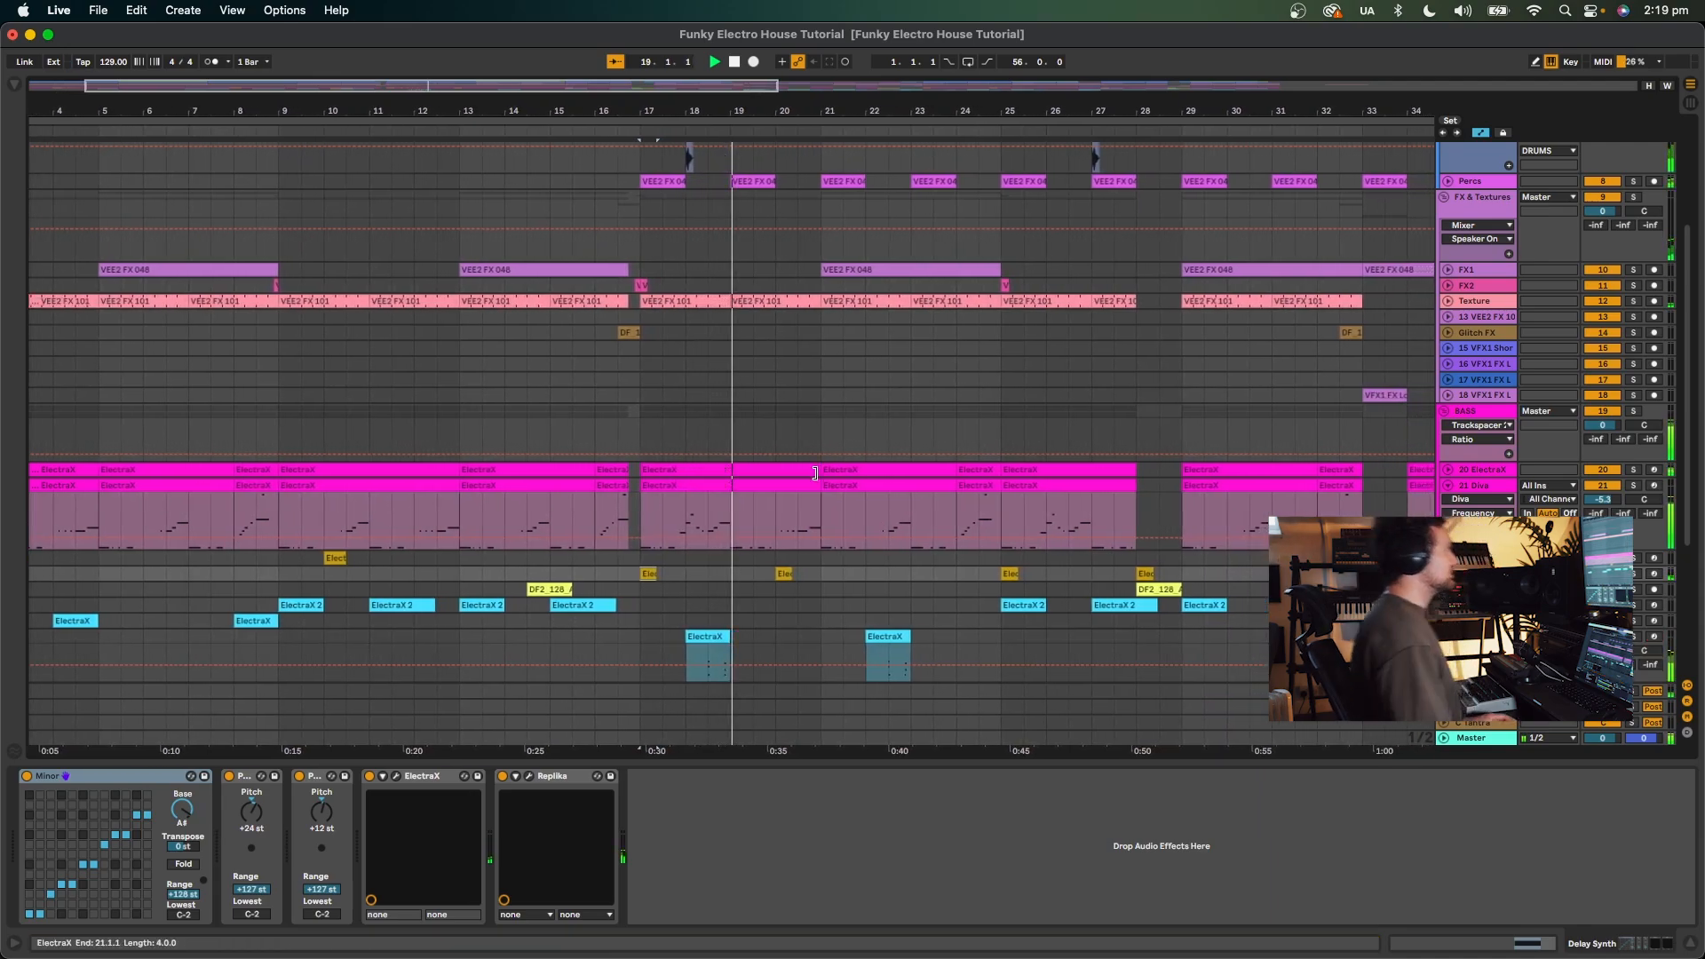
{"action": "key", "text": "space"}
Unfold the Percs track to view its clip waveforms, and fold it again.
{"action": "scroll", "coordinate": [816, 474], "scroll_direction": "down", "scroll_amount": 2}
{"action": "scroll", "coordinate": [817, 474], "scroll_direction": "up", "scroll_amount": 2}
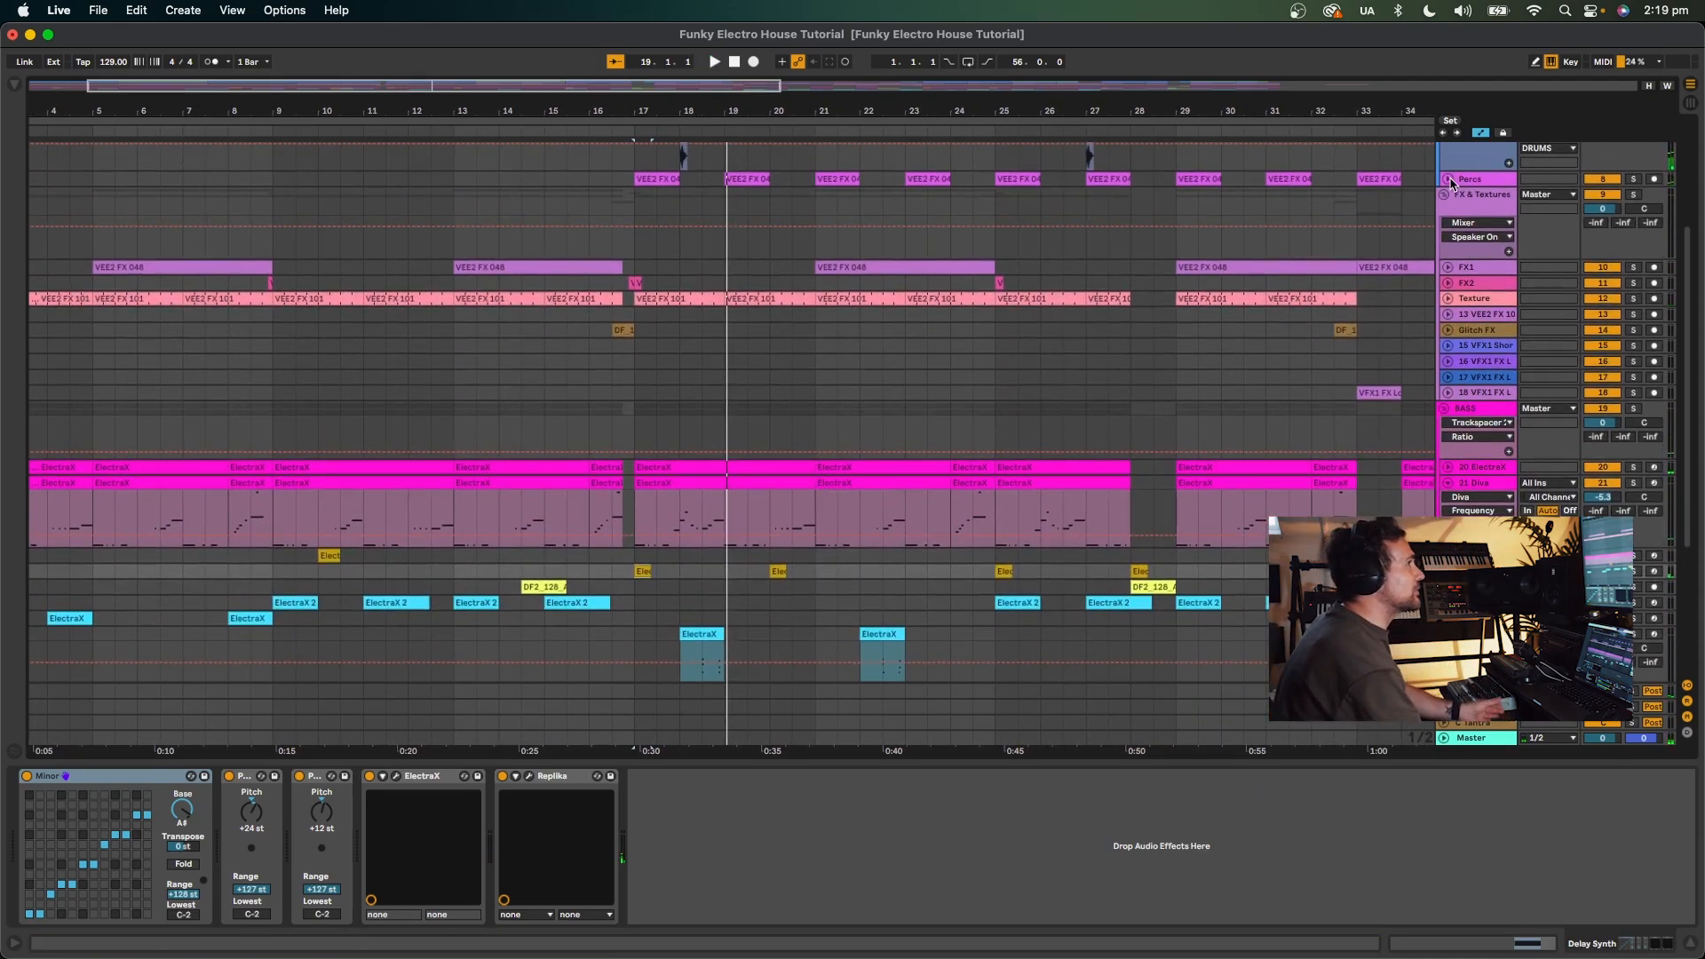
{"action": "left_click", "coordinate": [1450, 179]}
{"action": "scroll", "coordinate": [1457, 168], "scroll_direction": "up", "scroll_amount": 2}
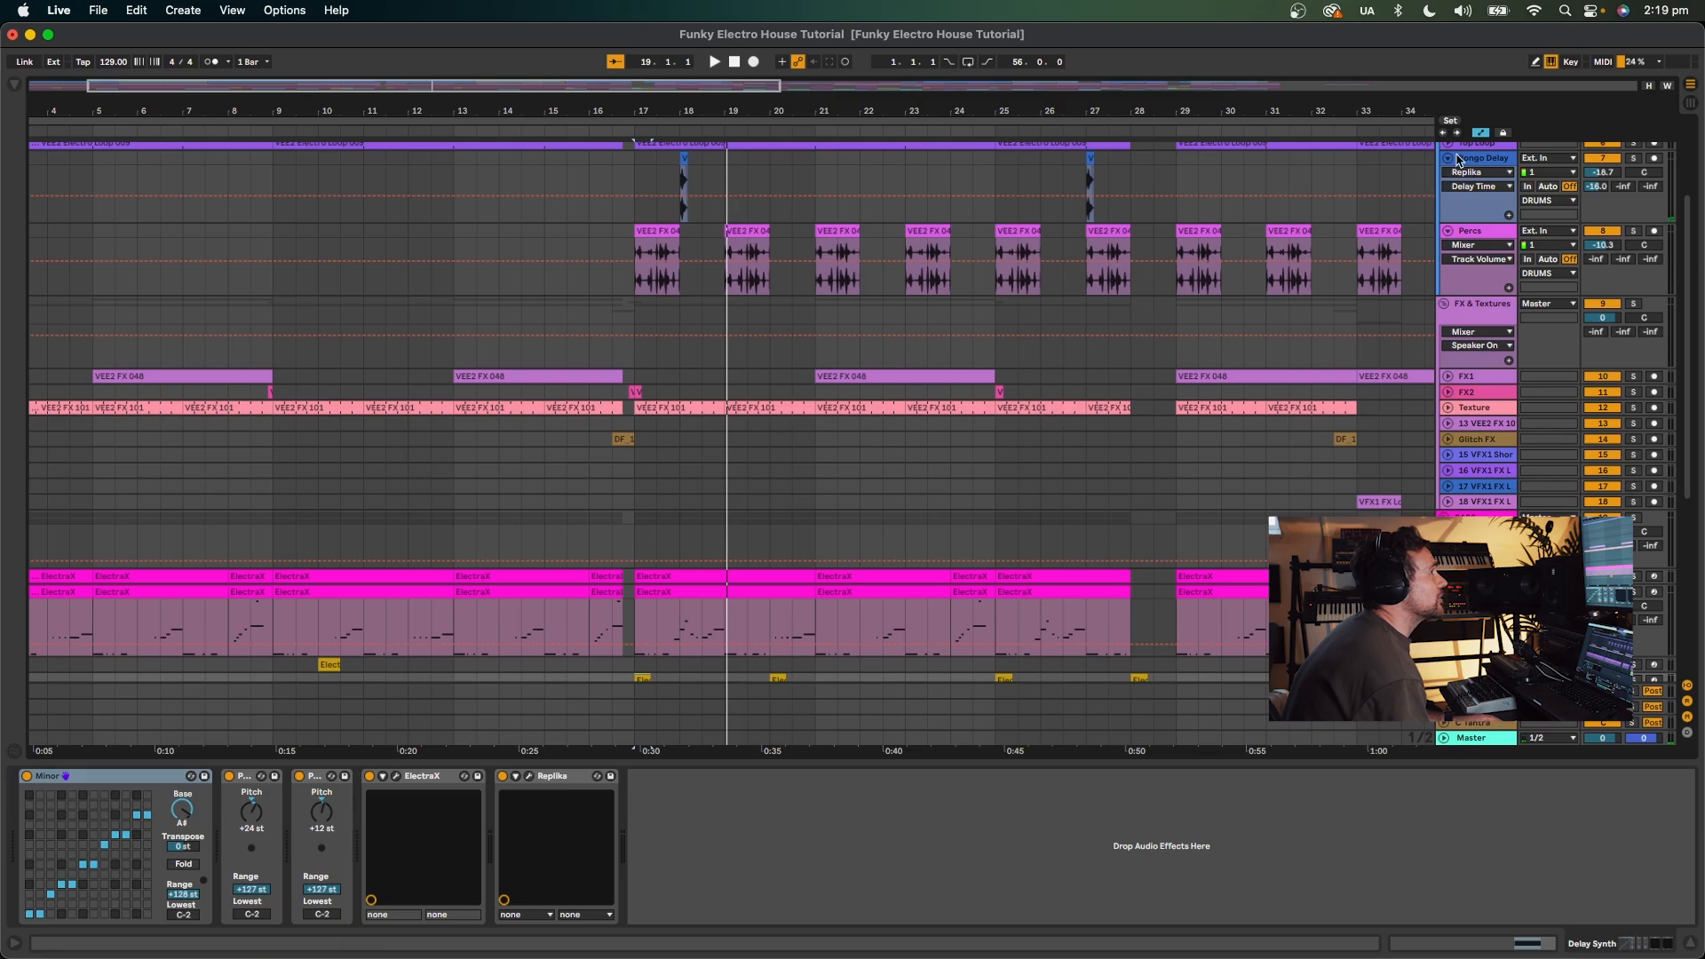
{"action": "left_click", "coordinate": [1448, 232]}
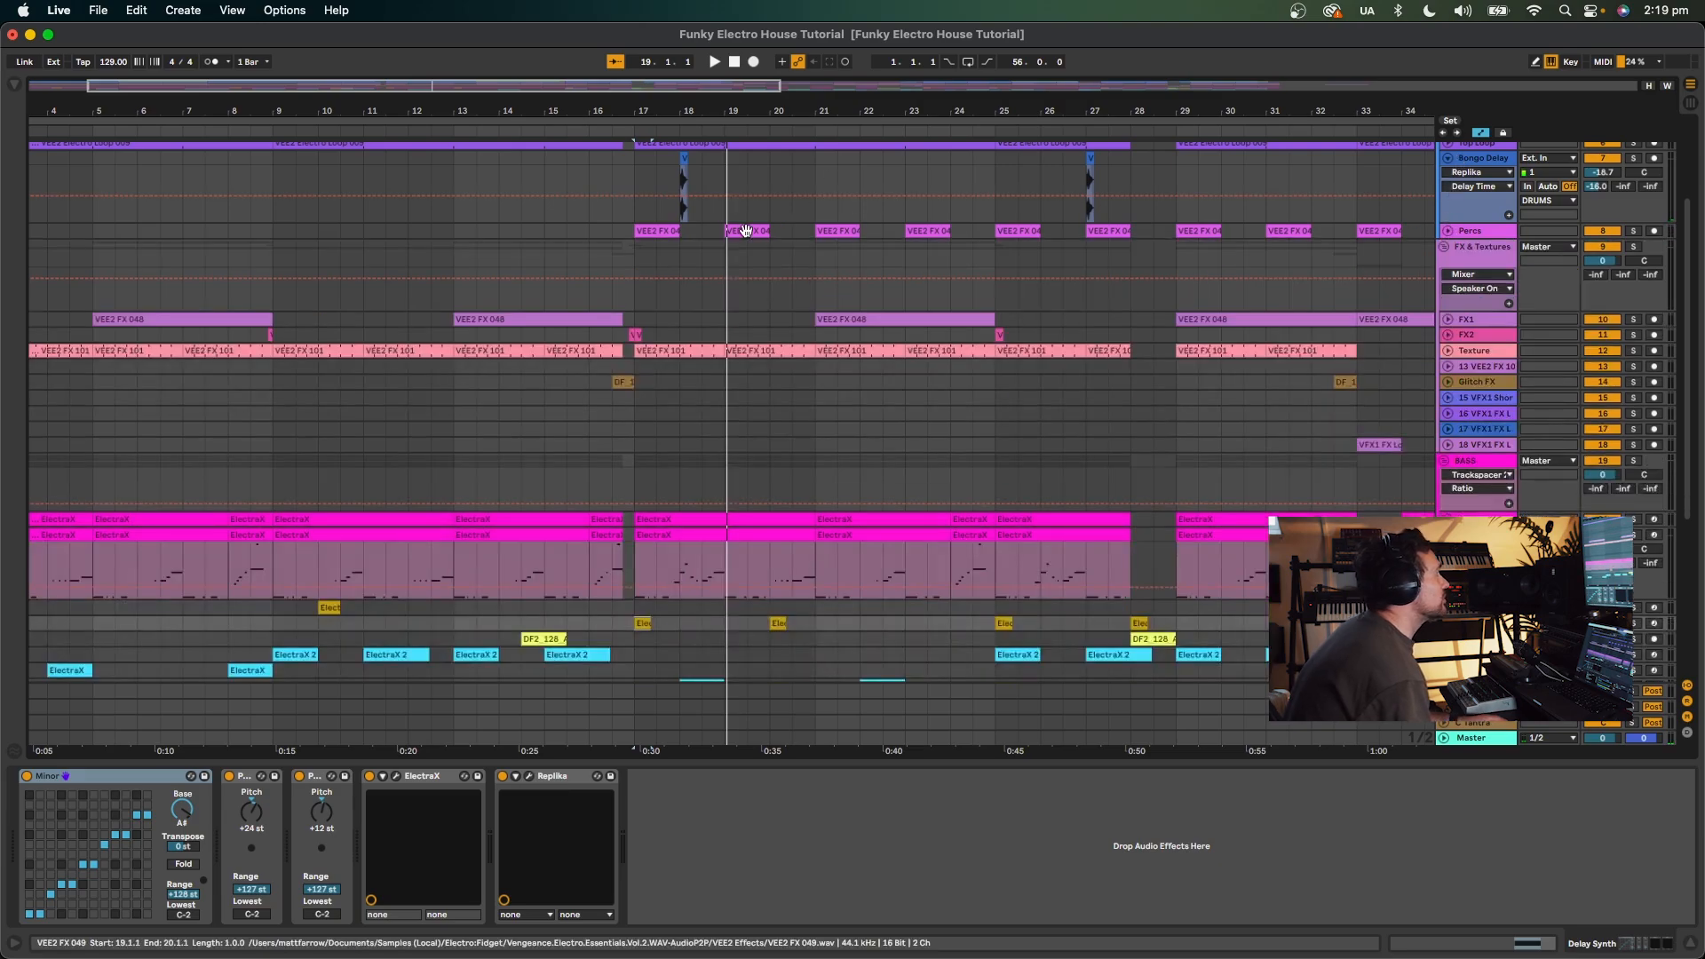
Solo the Delay Synth track and play it from its clip at bar 17.
{"action": "left_click", "coordinate": [639, 323]}
{"action": "scroll", "coordinate": [672, 404], "scroll_direction": "down", "scroll_amount": 3}
{"action": "scroll", "coordinate": [672, 408], "scroll_direction": "down", "scroll_amount": 1}
{"action": "left_click", "coordinate": [641, 512]}
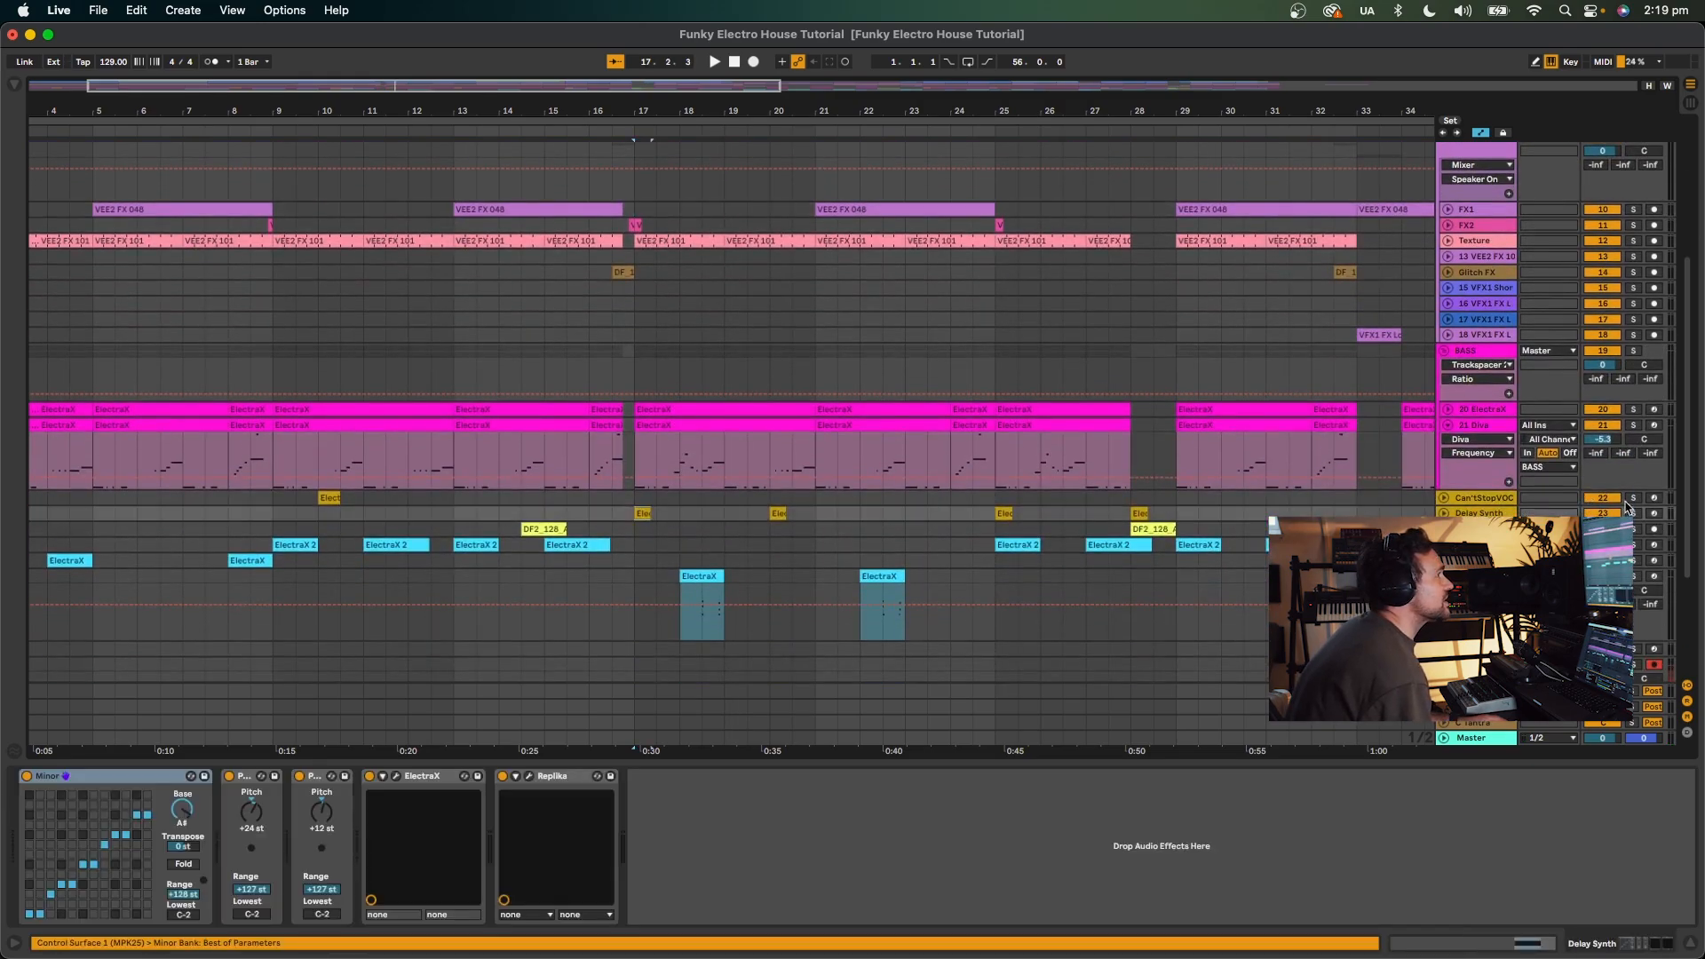
{"action": "left_click", "coordinate": [1633, 515]}
{"action": "key", "text": "space"}
{"action": "key", "text": "space"}
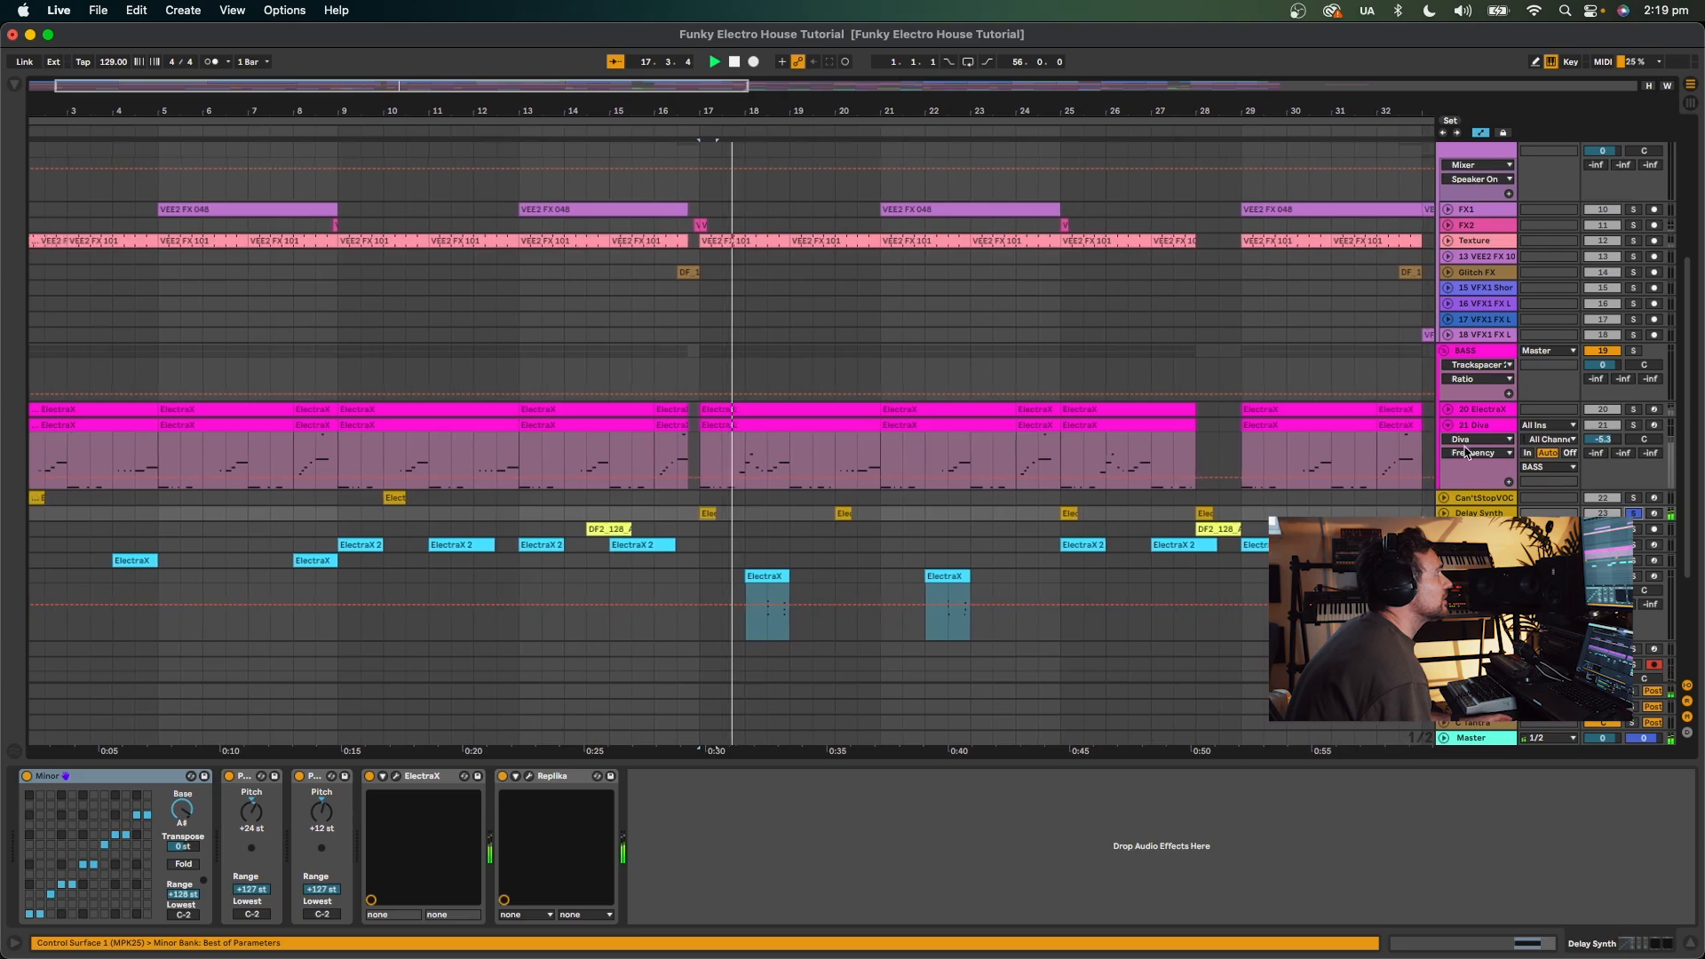
Solo the Bongo Delay track as well and play it together with the Delay Synth.
{"action": "scroll", "coordinate": [1033, 359], "scroll_direction": "up", "scroll_amount": 5}
{"action": "scroll", "coordinate": [1033, 359], "scroll_direction": "up", "scroll_amount": 3}
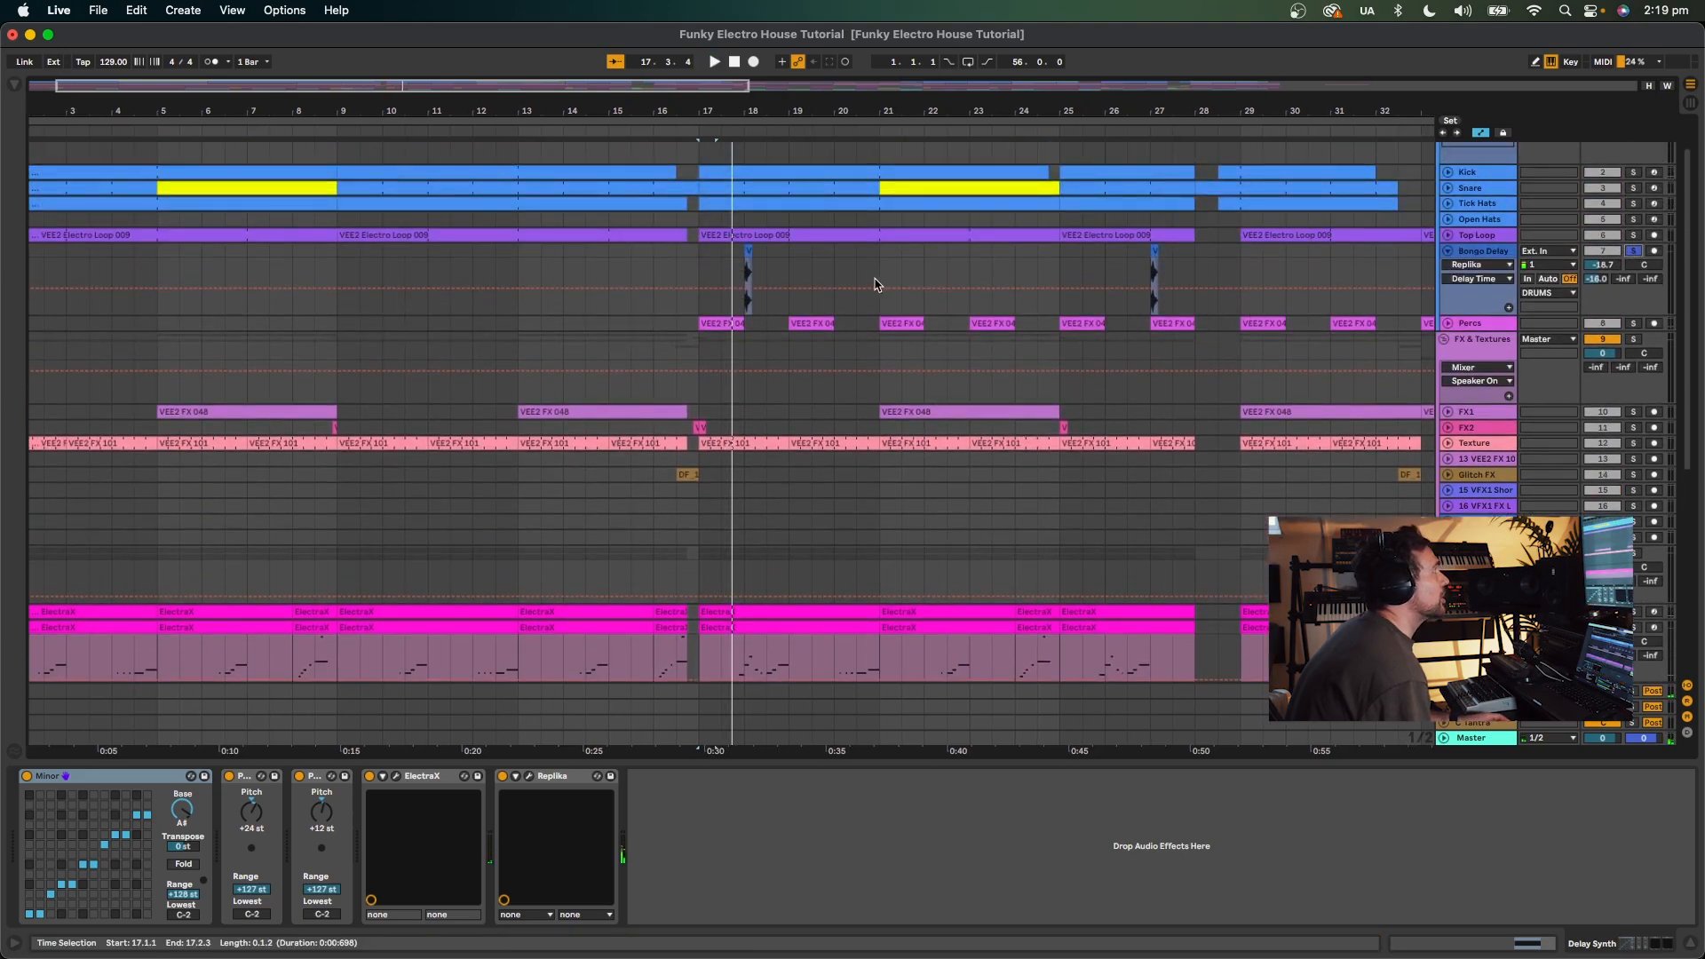
{"action": "key", "text": "space"}
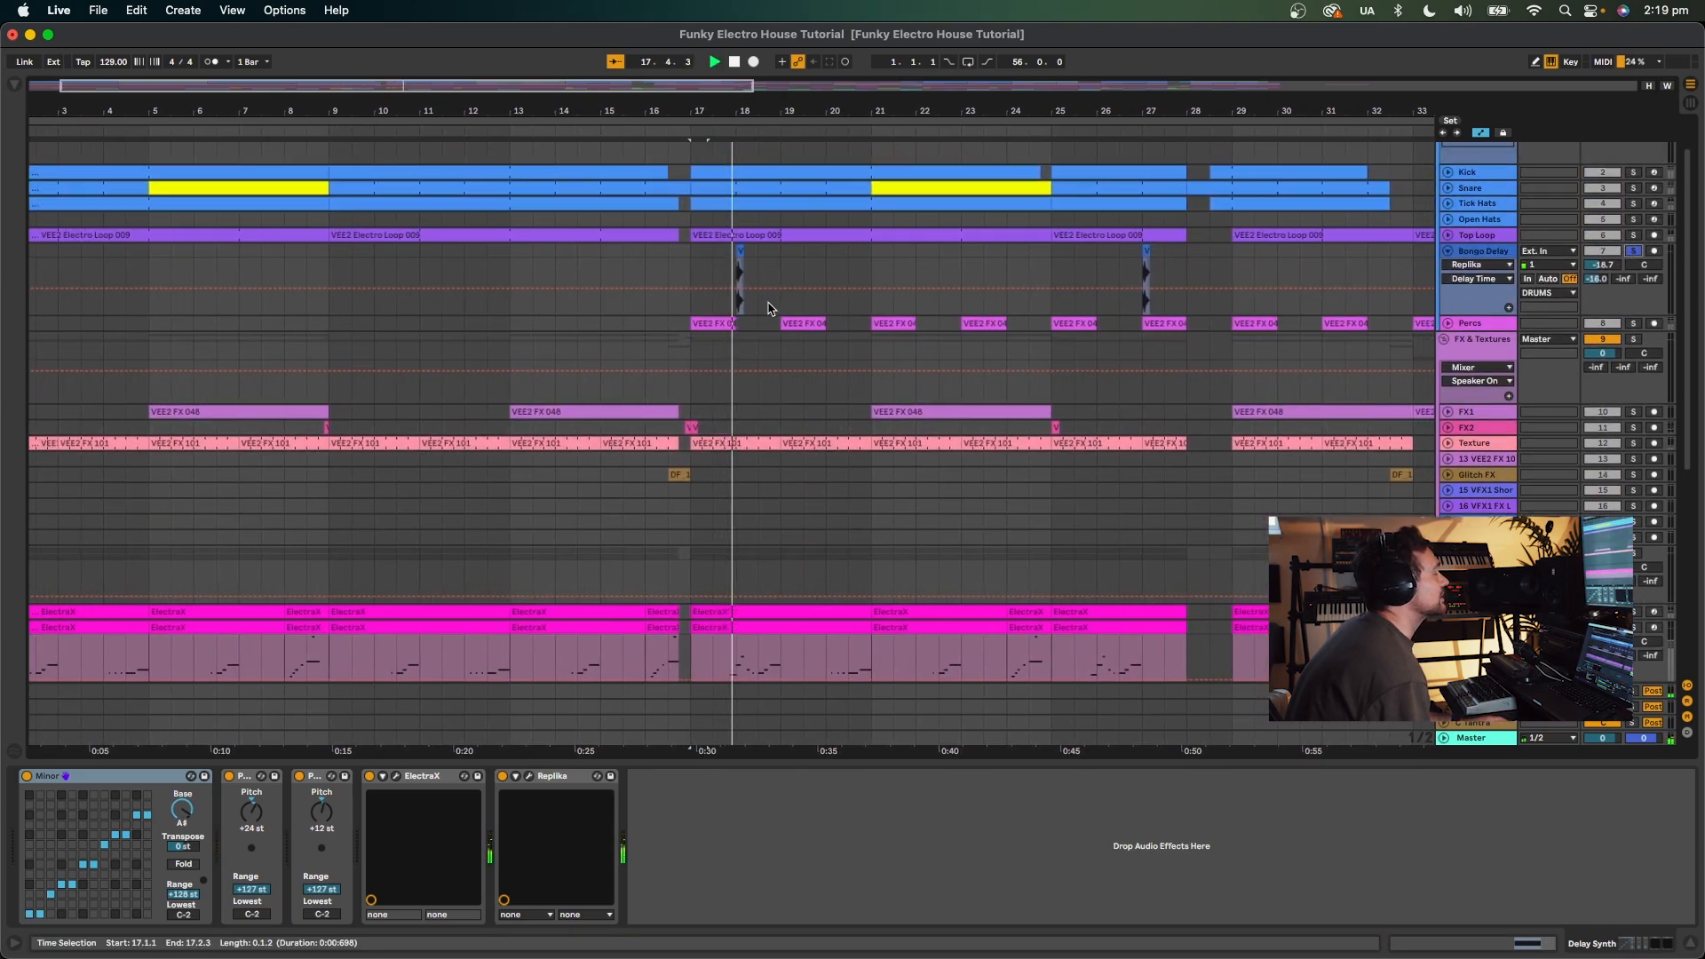
Add the 27 ElectraX track to the solo and play the three soloed tracks from bar 17.
{"action": "scroll", "coordinate": [764, 320], "scroll_direction": "down", "scroll_amount": 10}
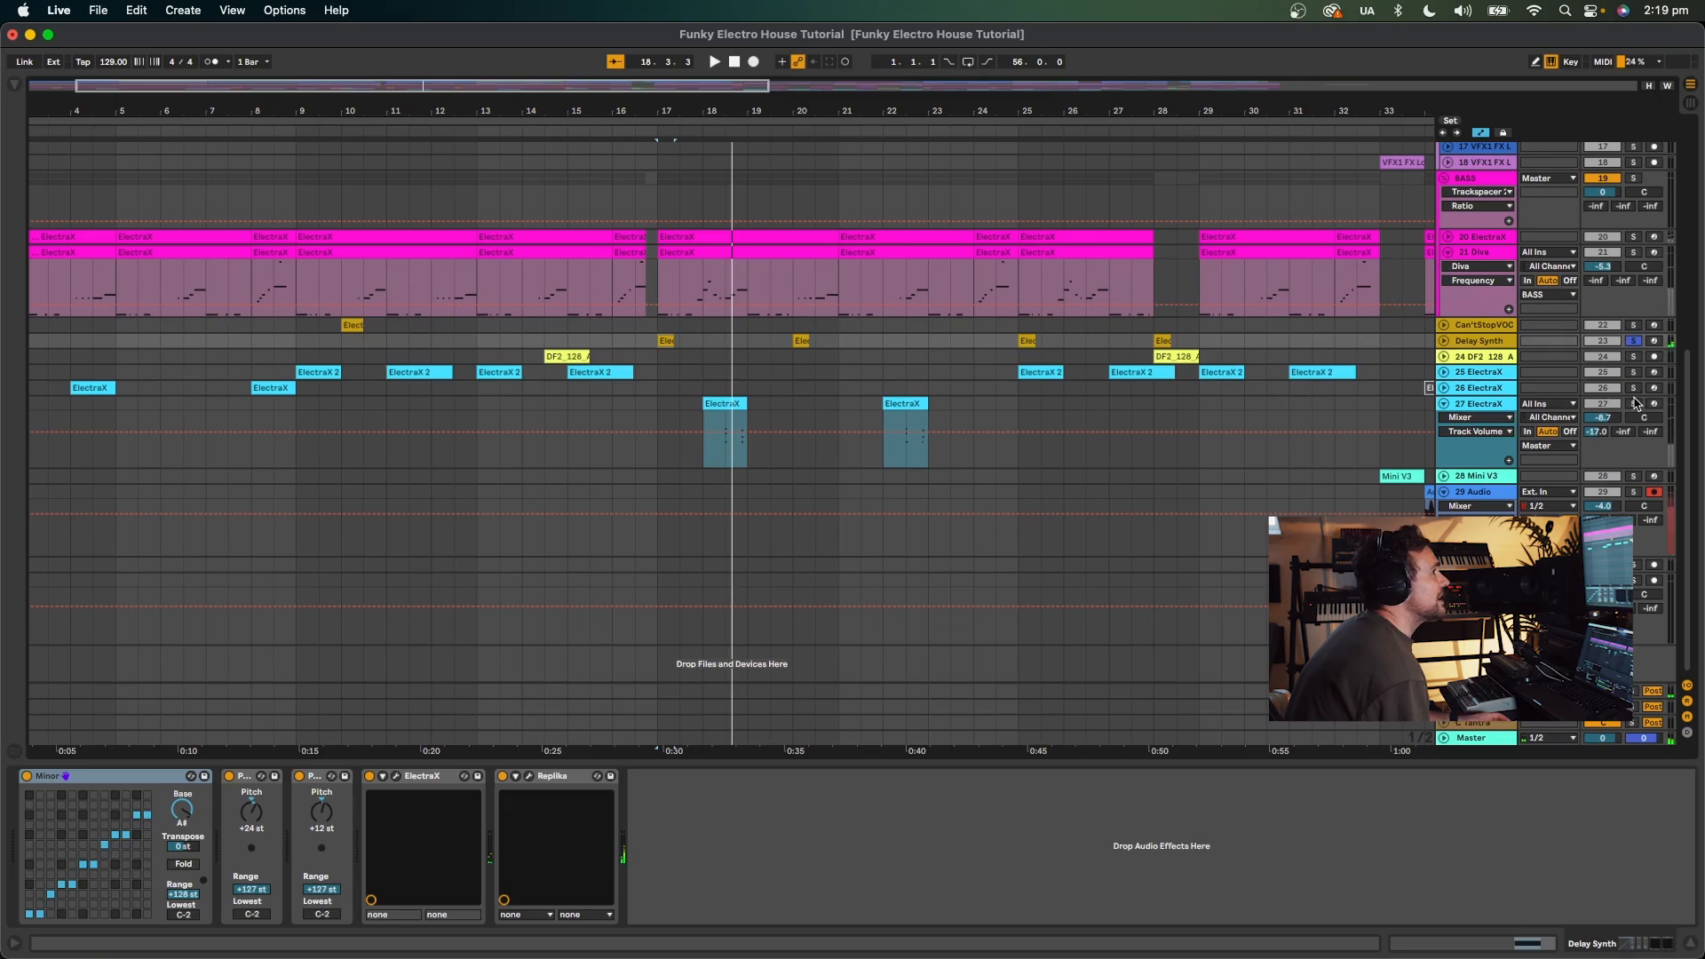
{"action": "left_click", "coordinate": [1635, 404]}
{"action": "left_click", "coordinate": [668, 341]}
{"action": "scroll", "coordinate": [684, 346], "scroll_direction": "up", "scroll_amount": 1}
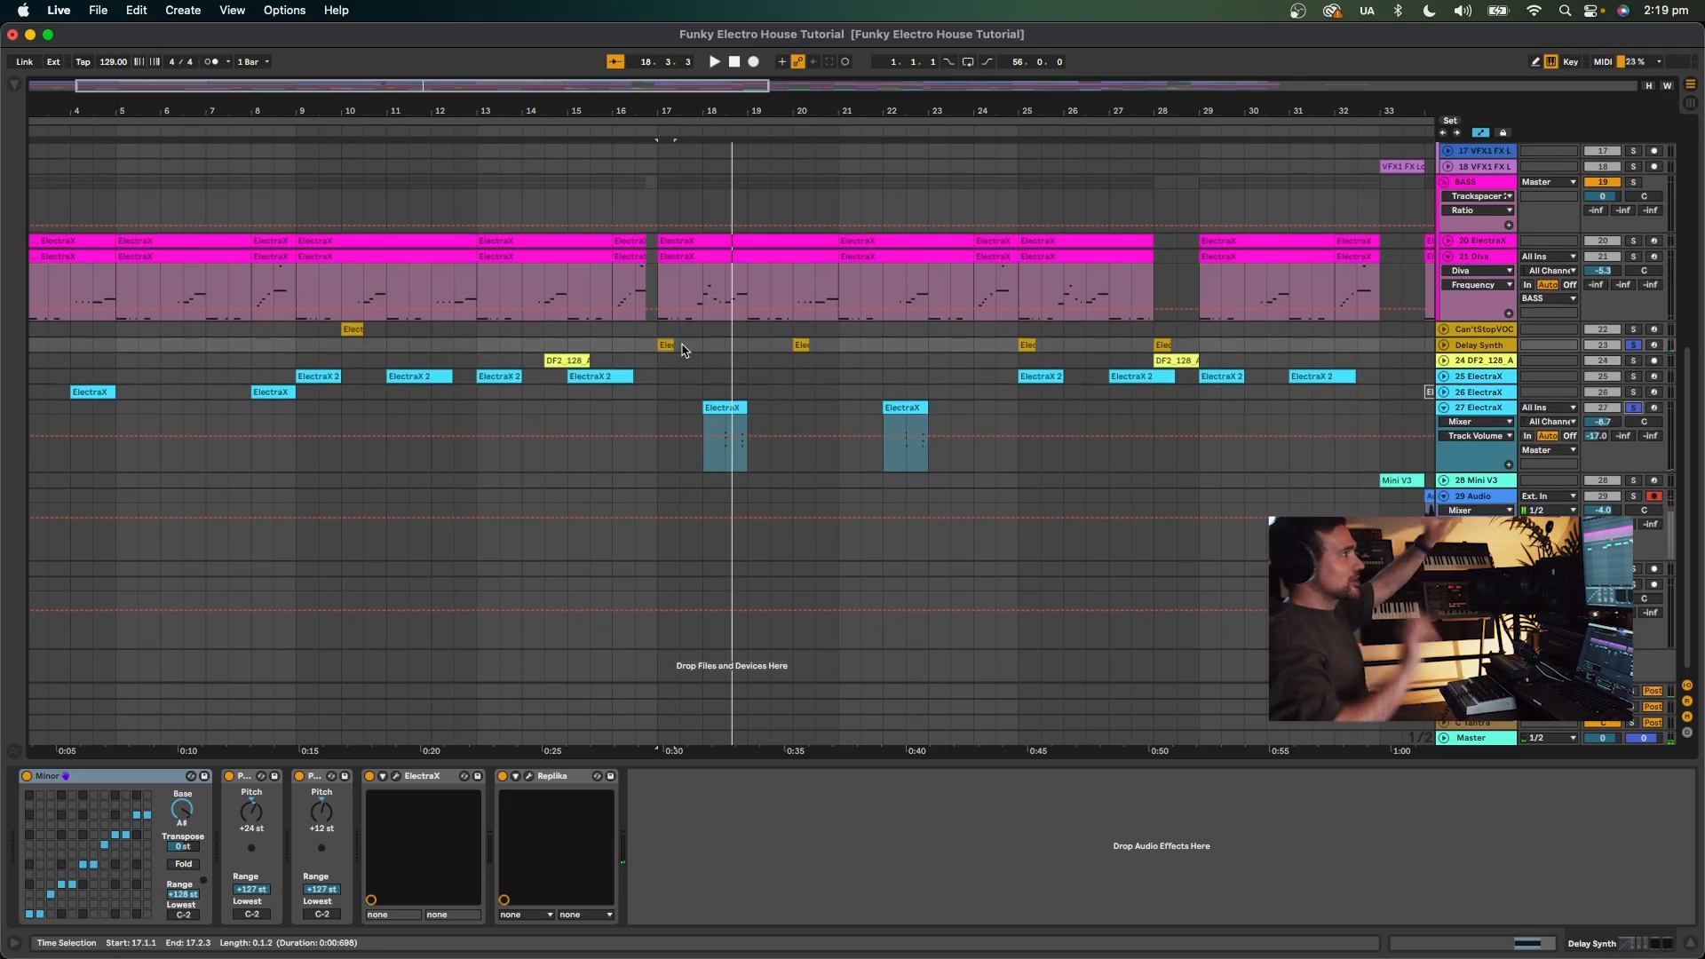
{"action": "key", "text": "space"}
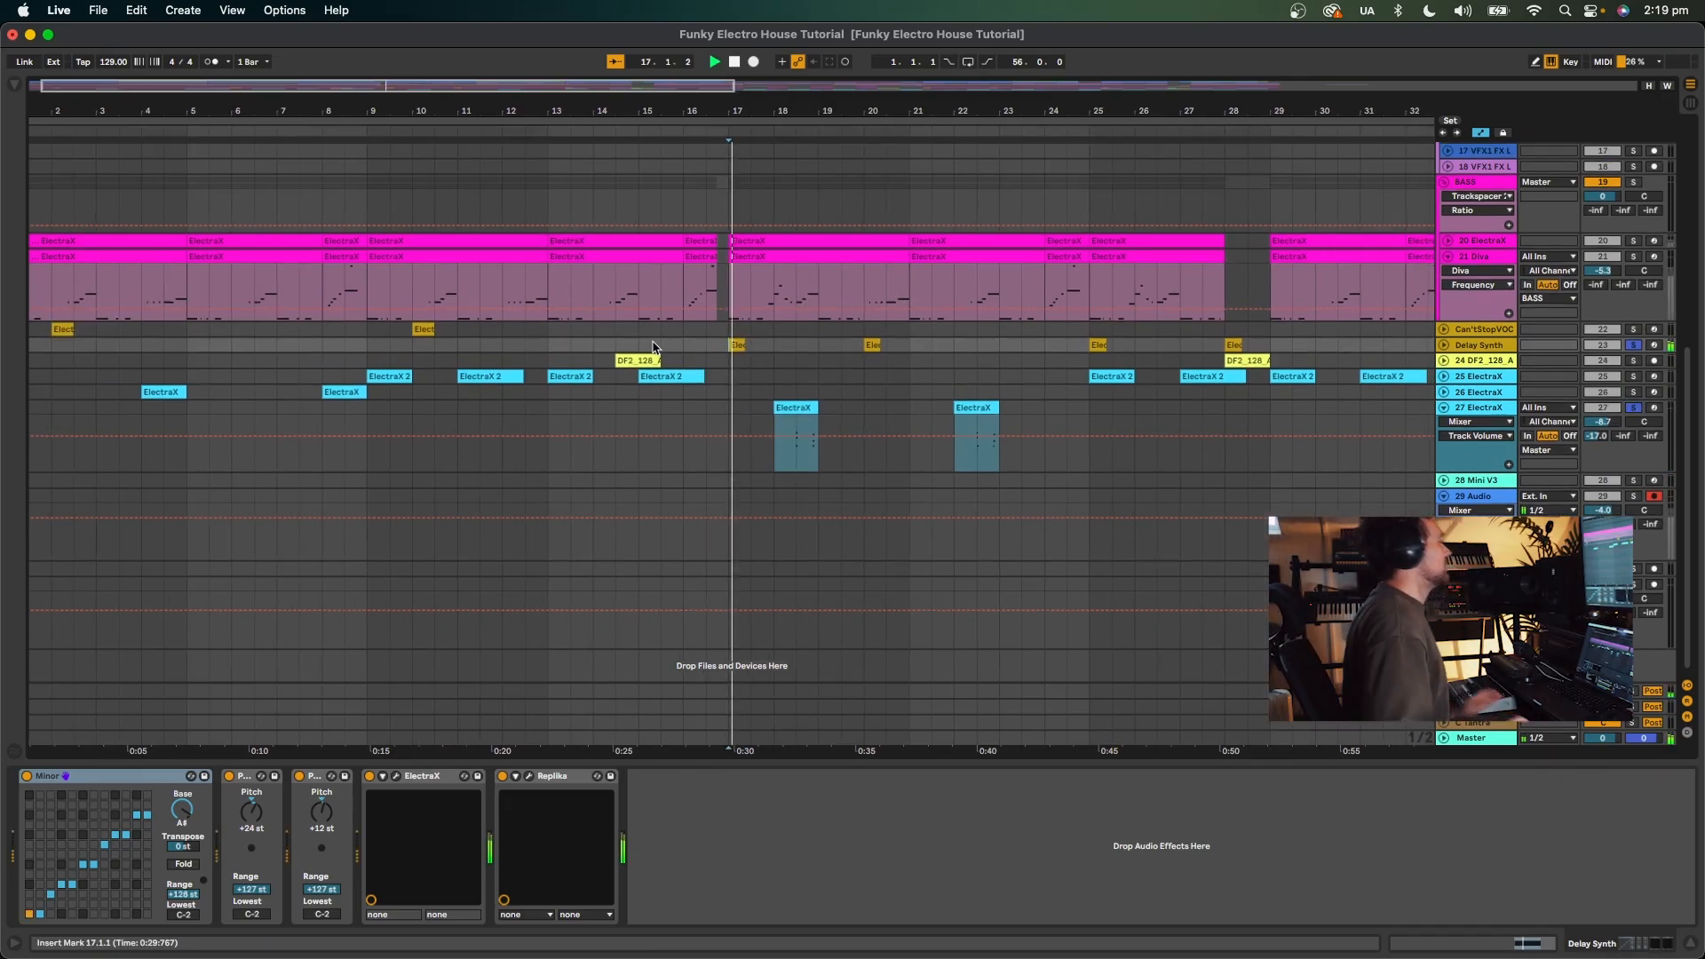
{"action": "scroll", "coordinate": [1090, 337], "scroll_direction": "up", "scroll_amount": 3}
{"action": "scroll", "coordinate": [1093, 341], "scroll_direction": "up", "scroll_amount": 5}
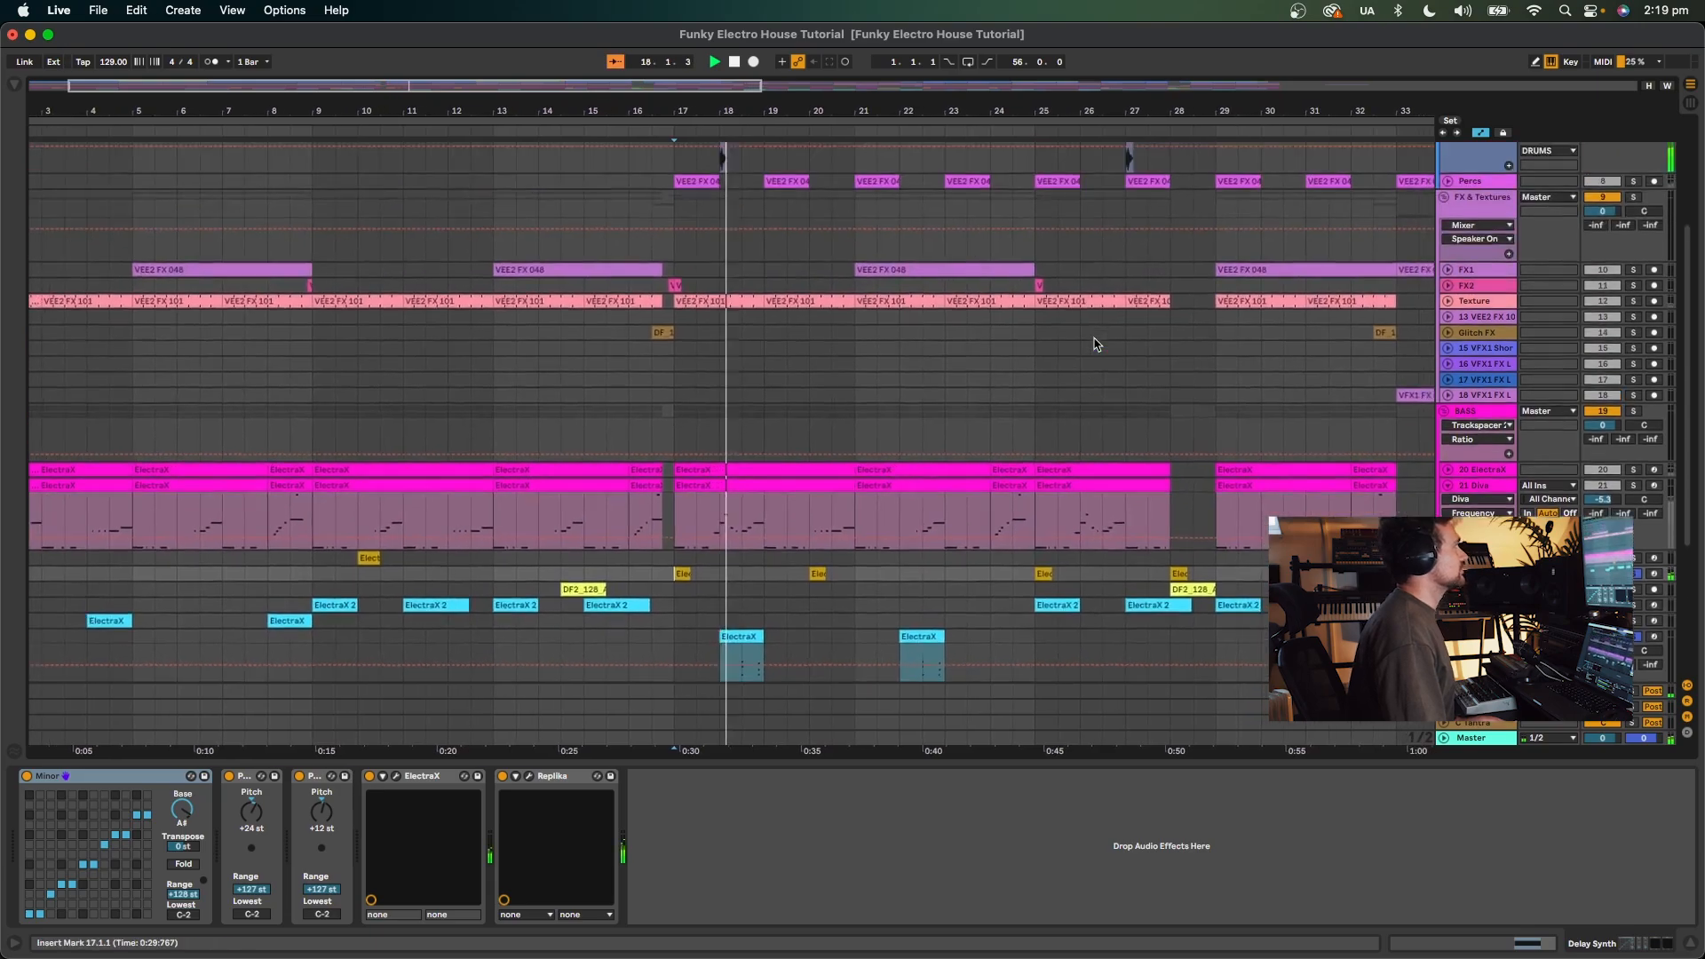
Unsolo the 27 ElectraX, Delay Synth and Bongo Delay tracks and play the full mix from bar 17.
{"action": "scroll", "coordinate": [1095, 343], "scroll_direction": "down", "scroll_amount": 4}
{"action": "scroll", "coordinate": [1125, 343], "scroll_direction": "up", "scroll_amount": 6}
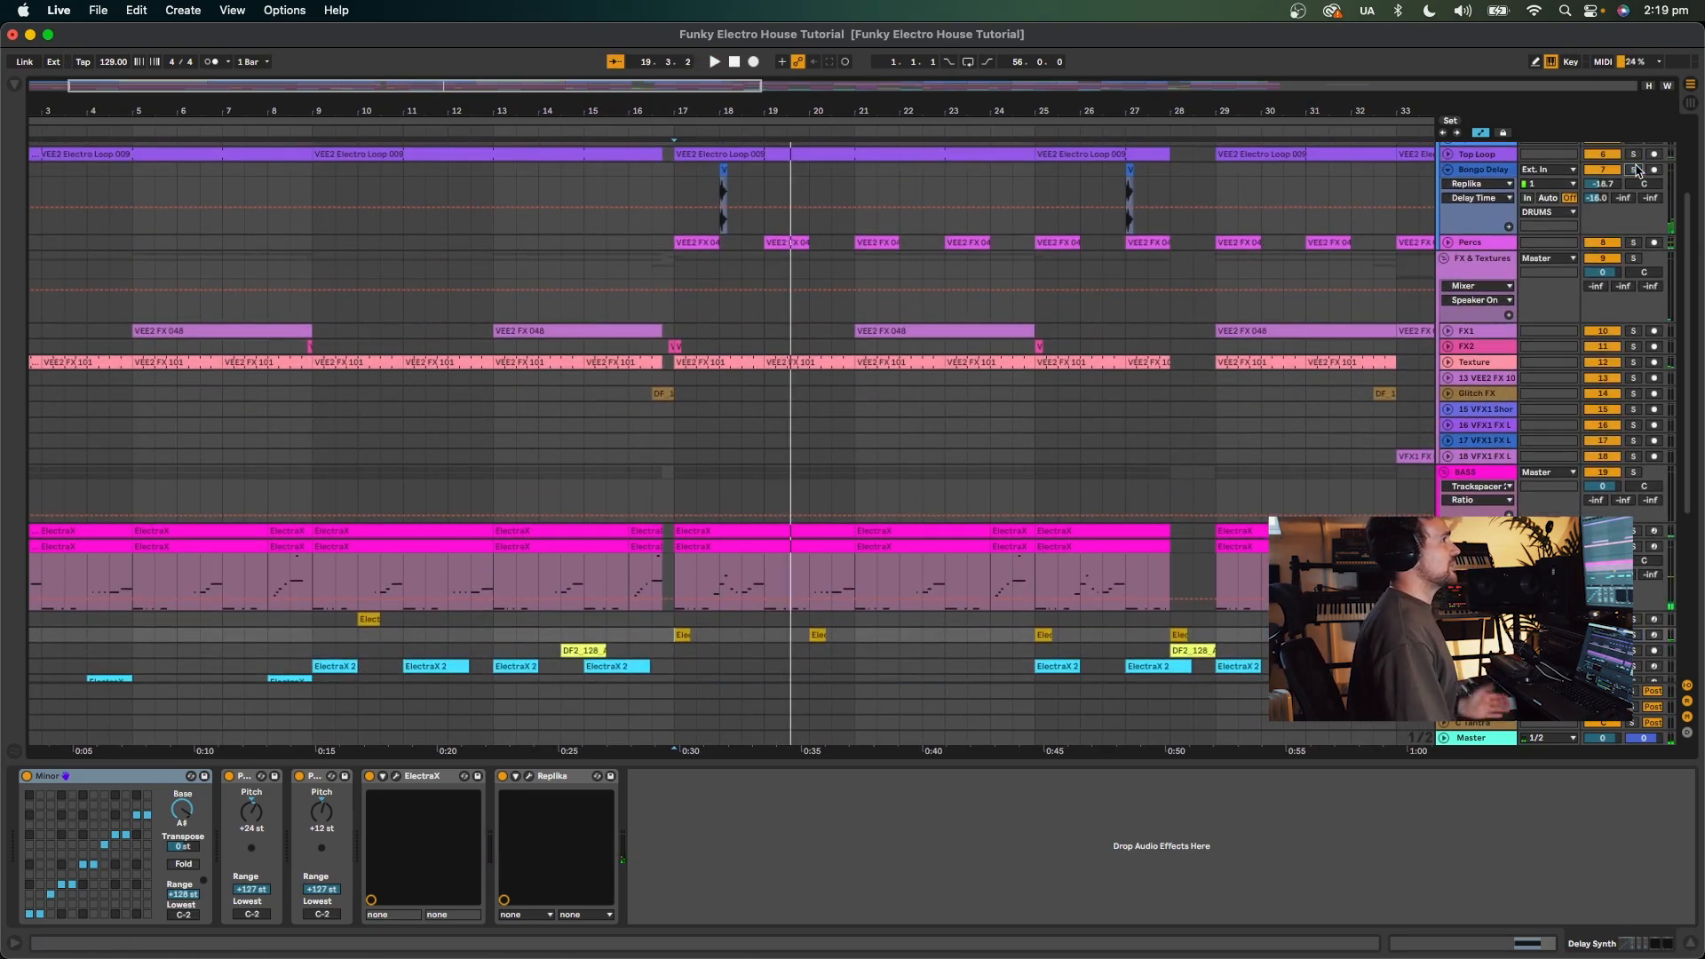
{"action": "left_click", "coordinate": [673, 185]}
{"action": "key", "text": "space"}
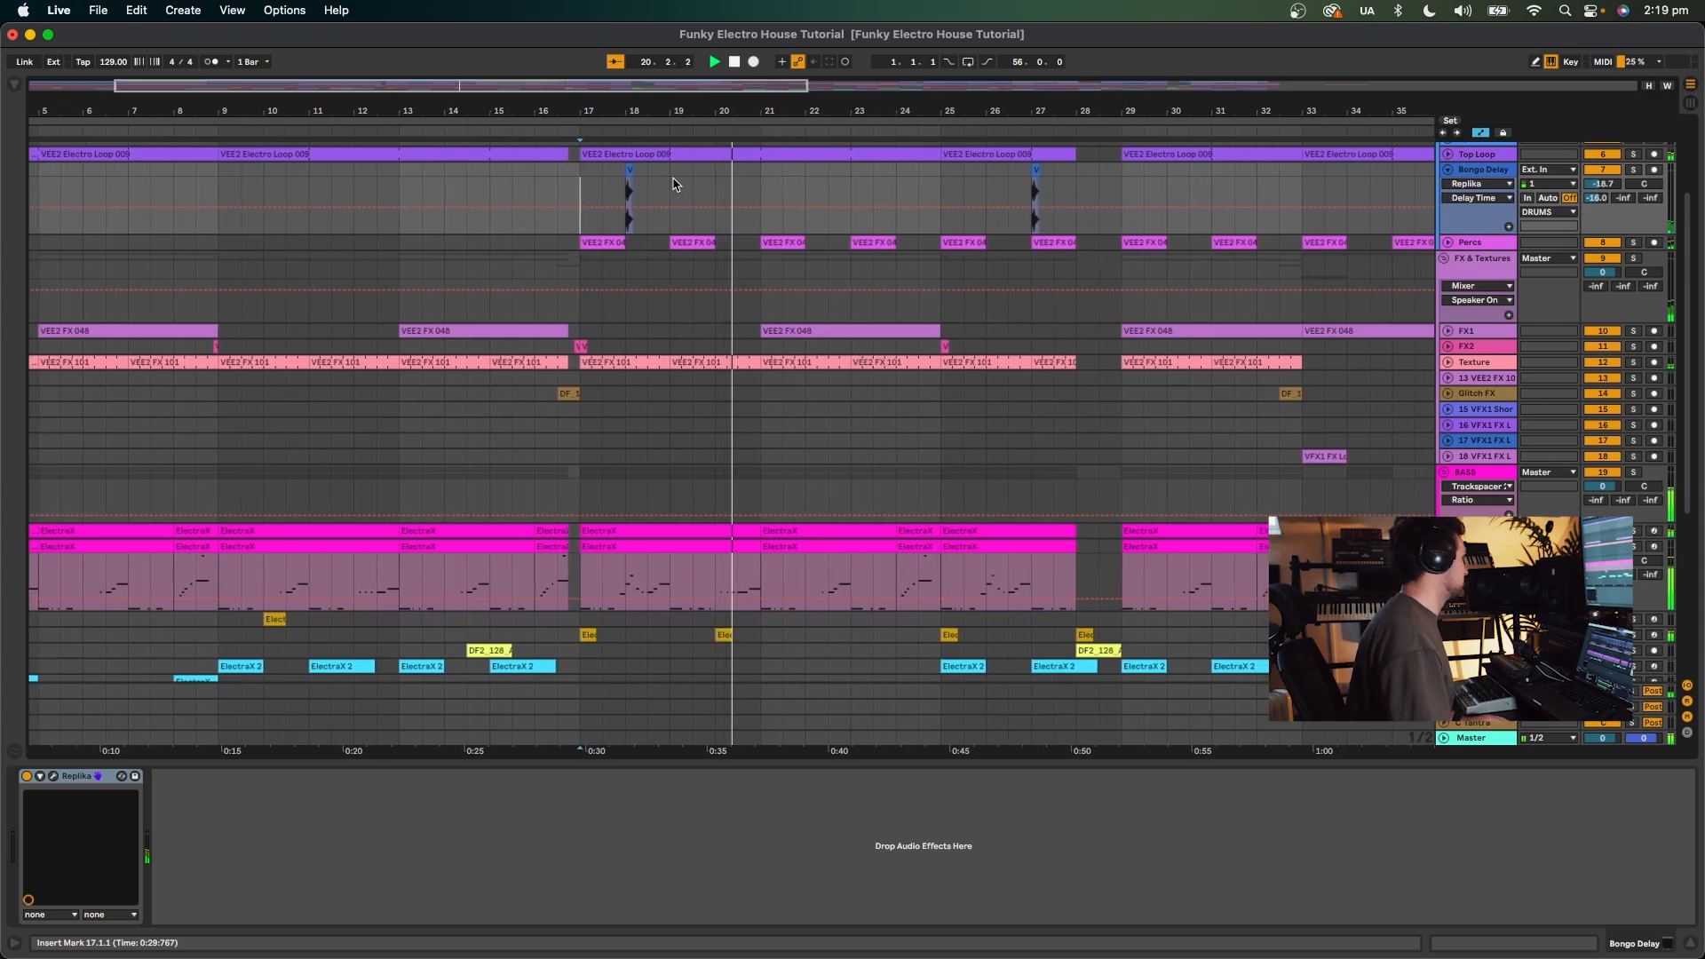
Select the Delay Synth clip at bar 17.
{"action": "scroll", "coordinate": [590, 413], "scroll_direction": "down", "scroll_amount": 5}
{"action": "left_click", "coordinate": [618, 477]}
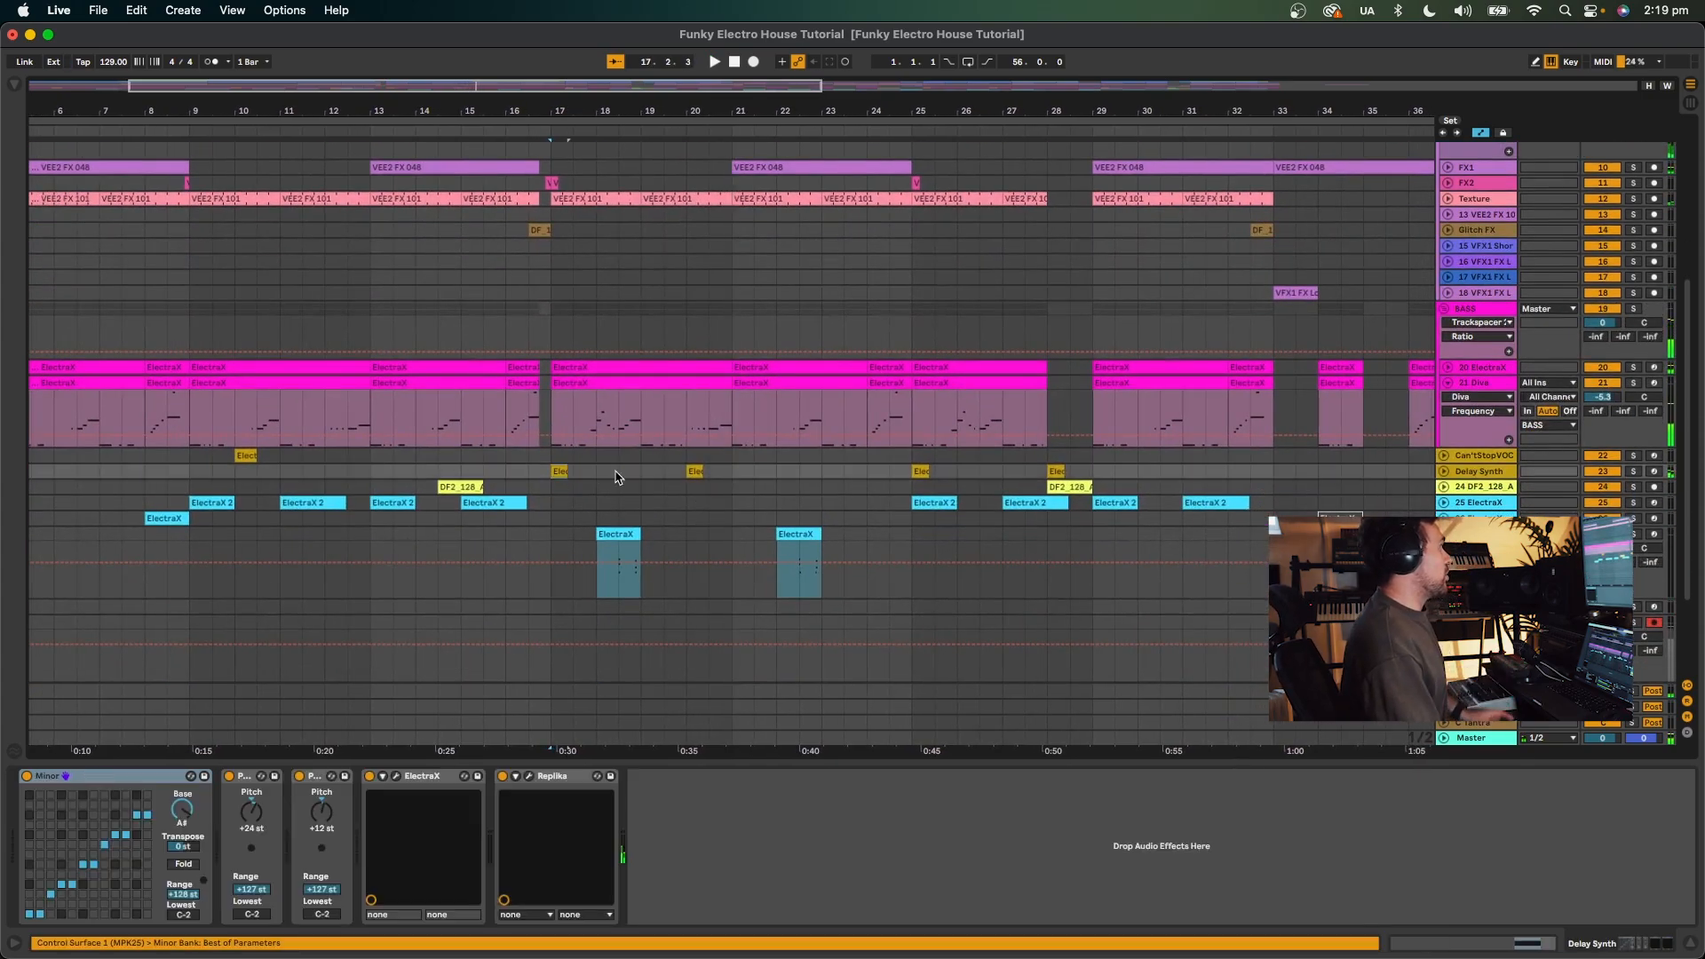
Audition the Delay Synth clip at bar 20 in solo.
{"action": "left_click", "coordinate": [1634, 472]}
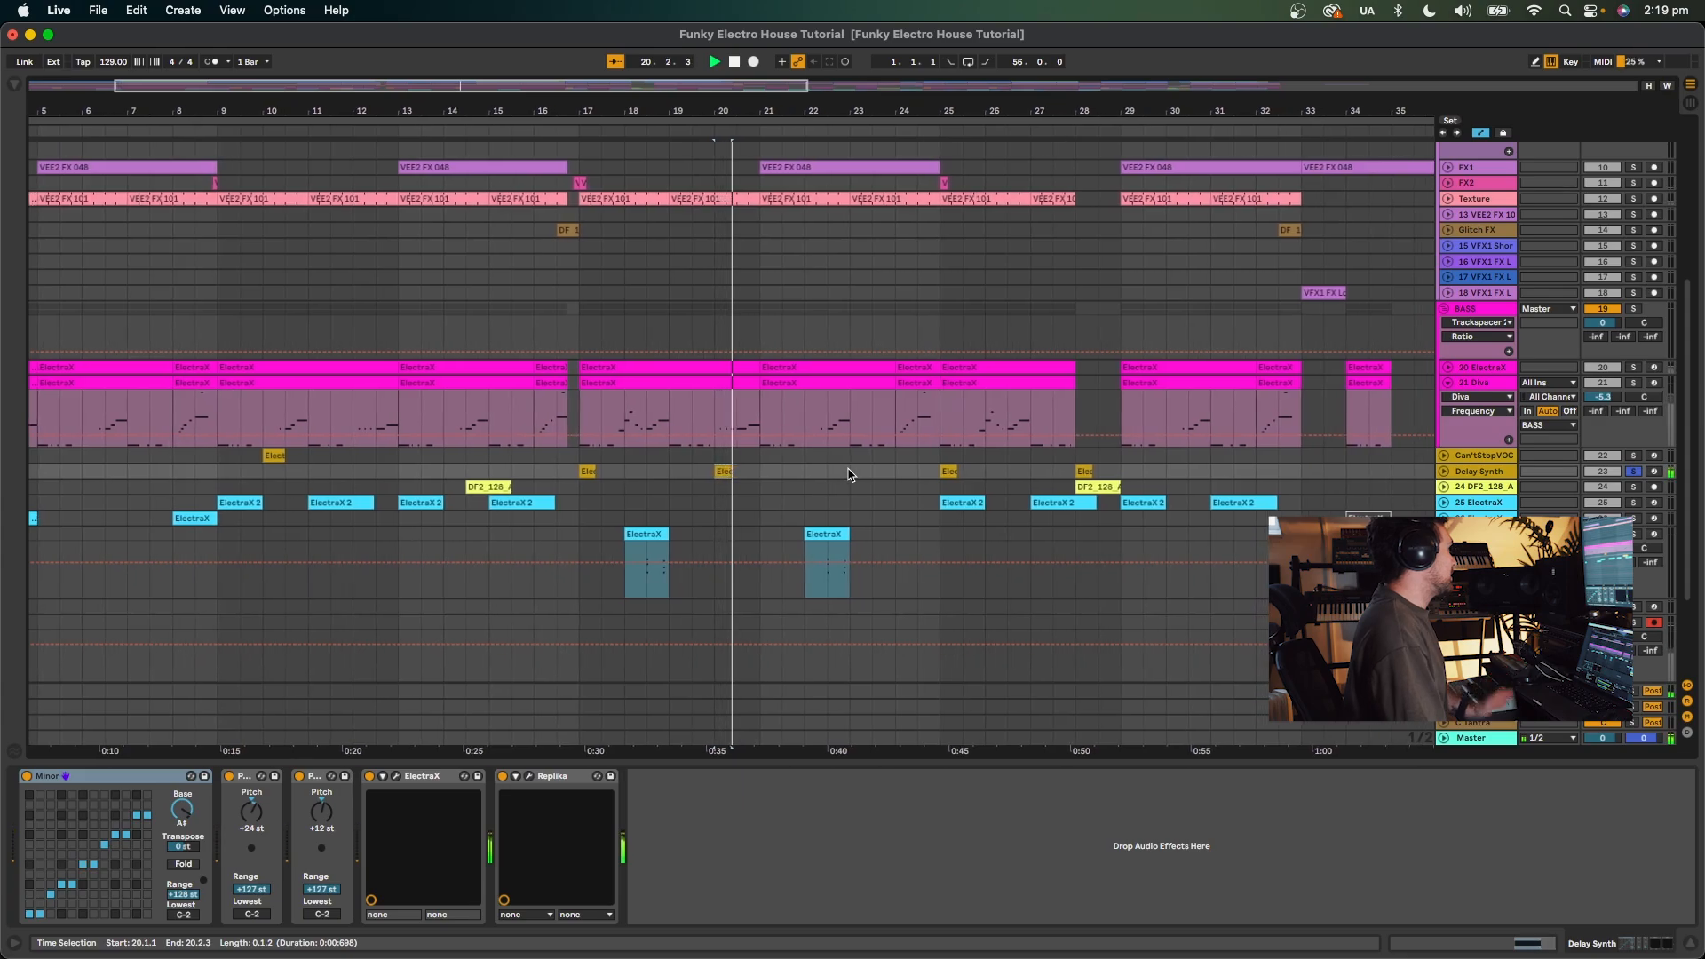
{"action": "left_click", "coordinate": [1634, 474]}
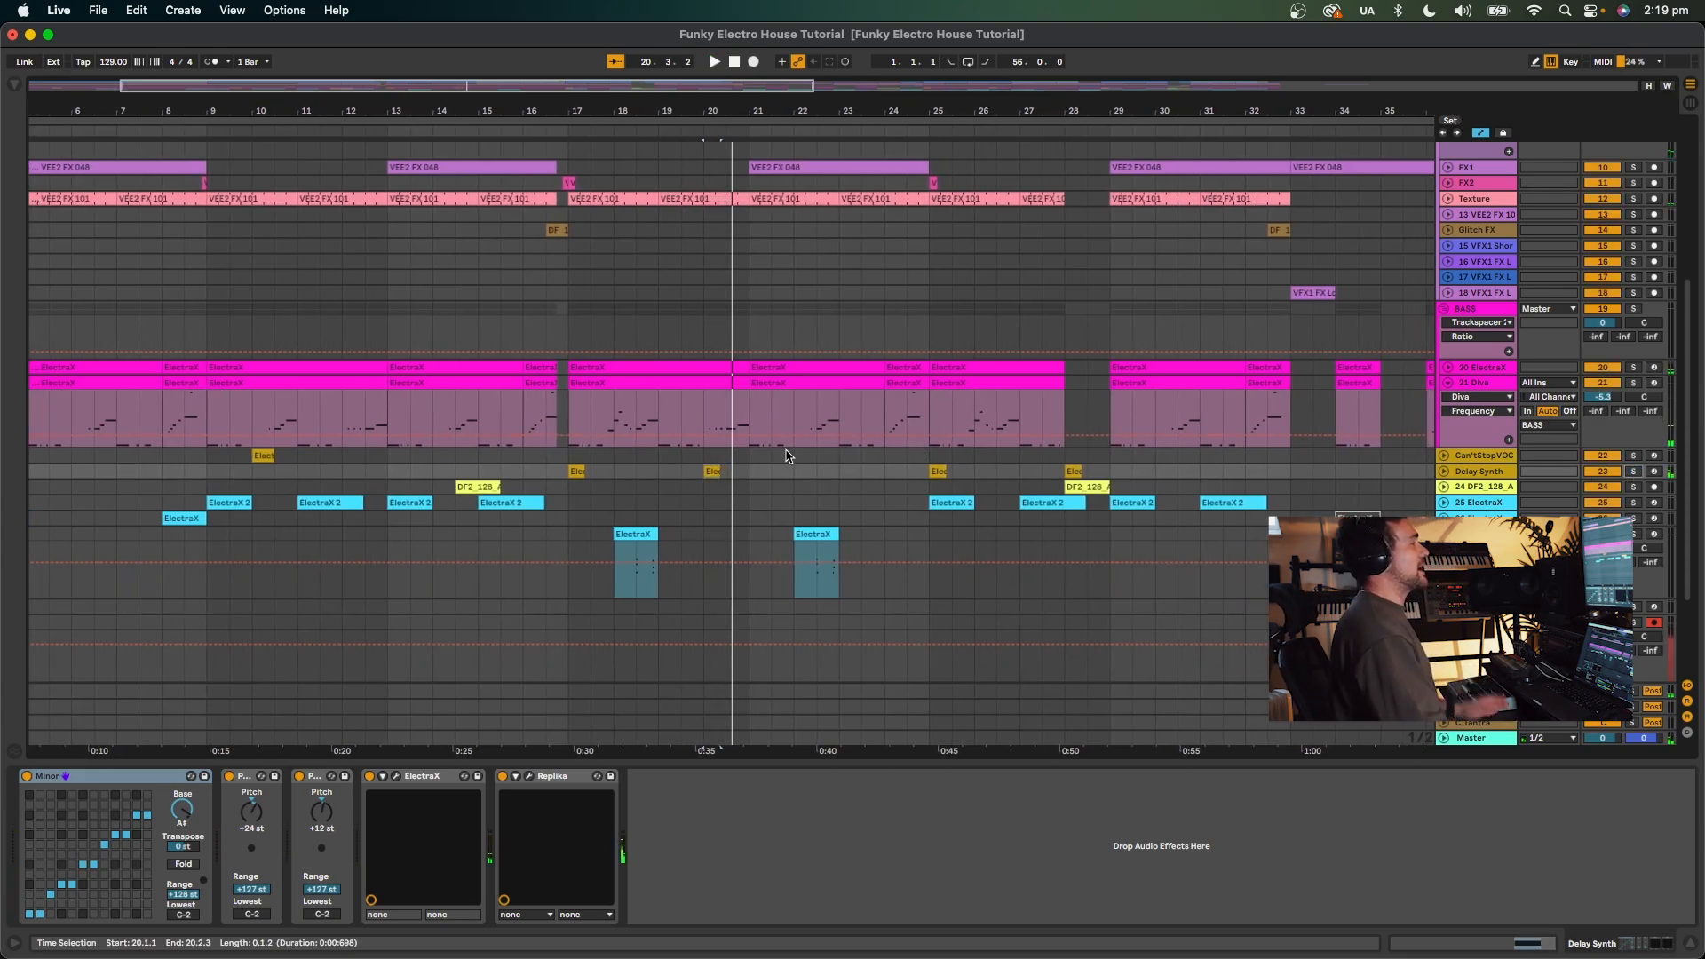
Fold the BASS group, the Bongo Delay track and the FX & Textures group to get an overview of the whole arrangement.
{"action": "scroll", "coordinate": [859, 474], "scroll_direction": "up", "scroll_amount": 3}
{"action": "left_click", "coordinate": [1444, 369]}
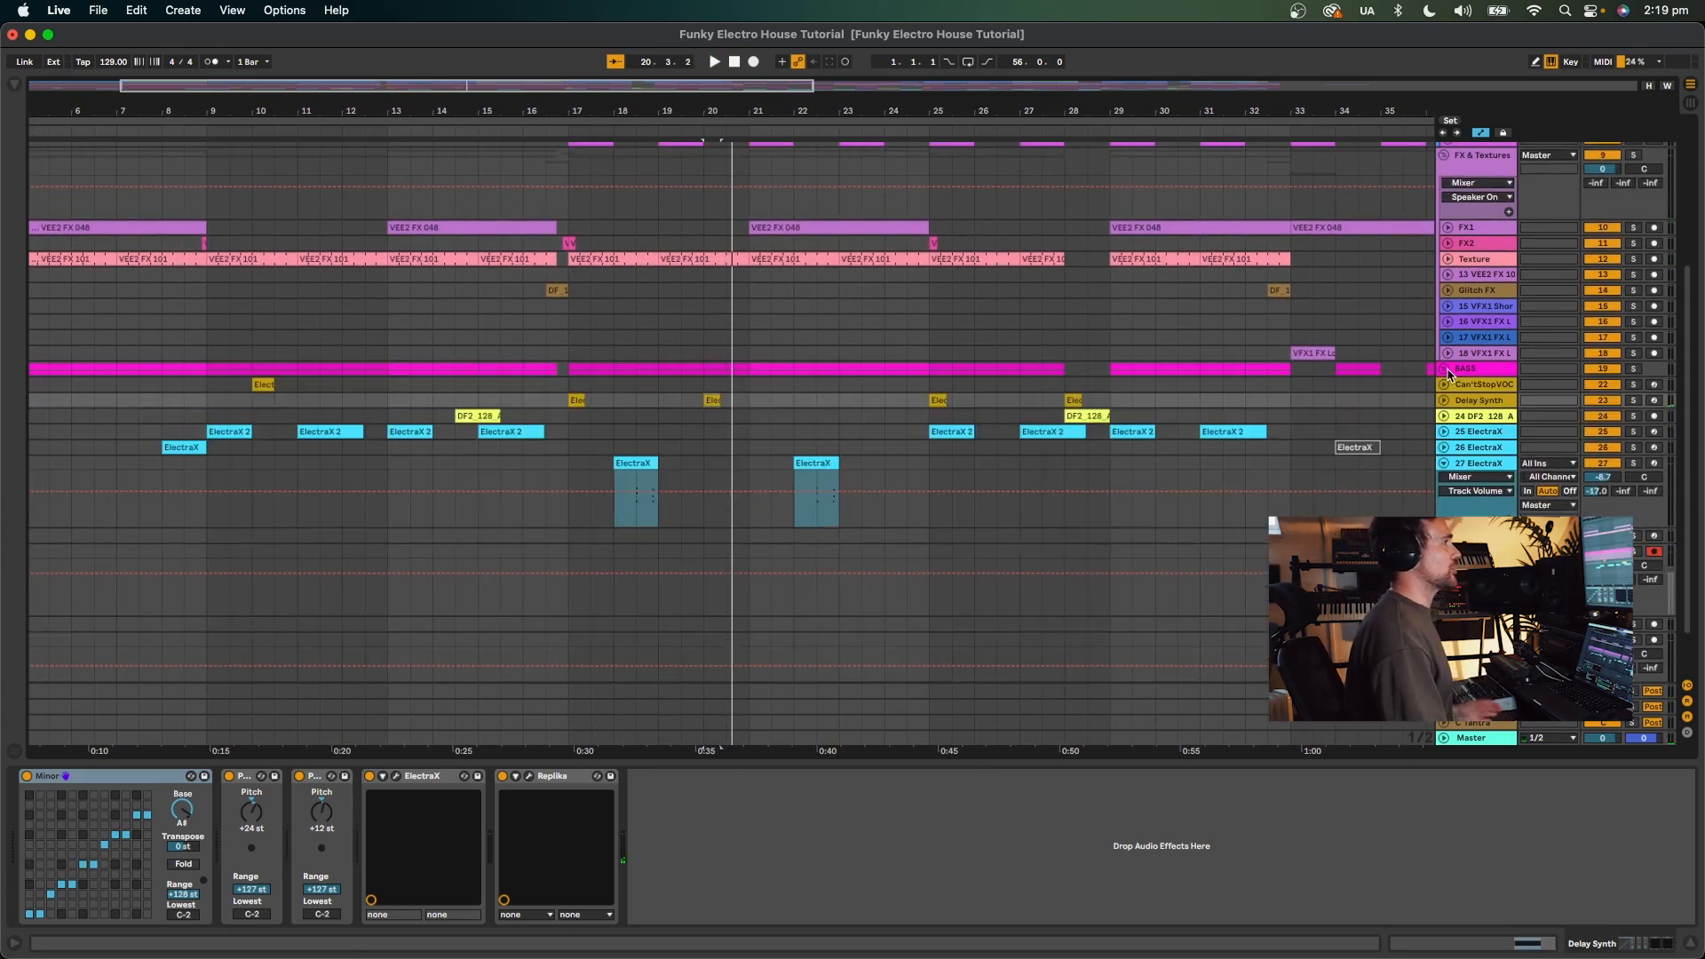
{"action": "scroll", "coordinate": [978, 442], "scroll_direction": "up", "scroll_amount": 6}
{"action": "left_click_drag", "start_coordinate": [804, 112], "coordinate": [803, 53]}
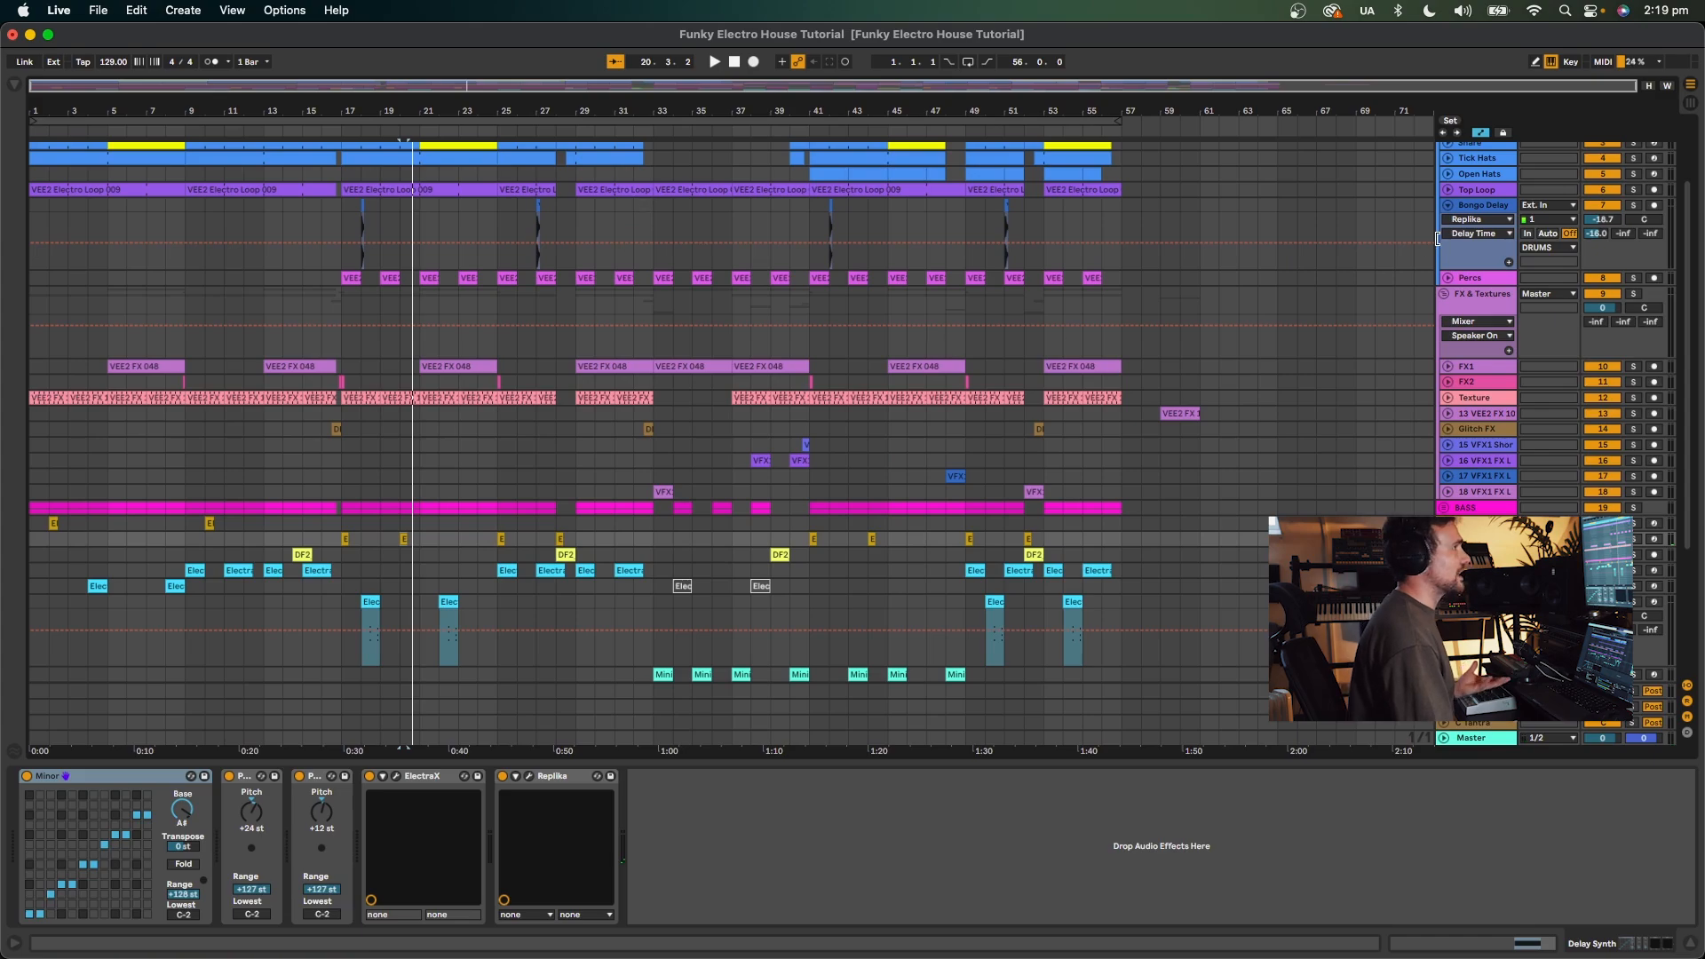
{"action": "left_click", "coordinate": [1448, 205]}
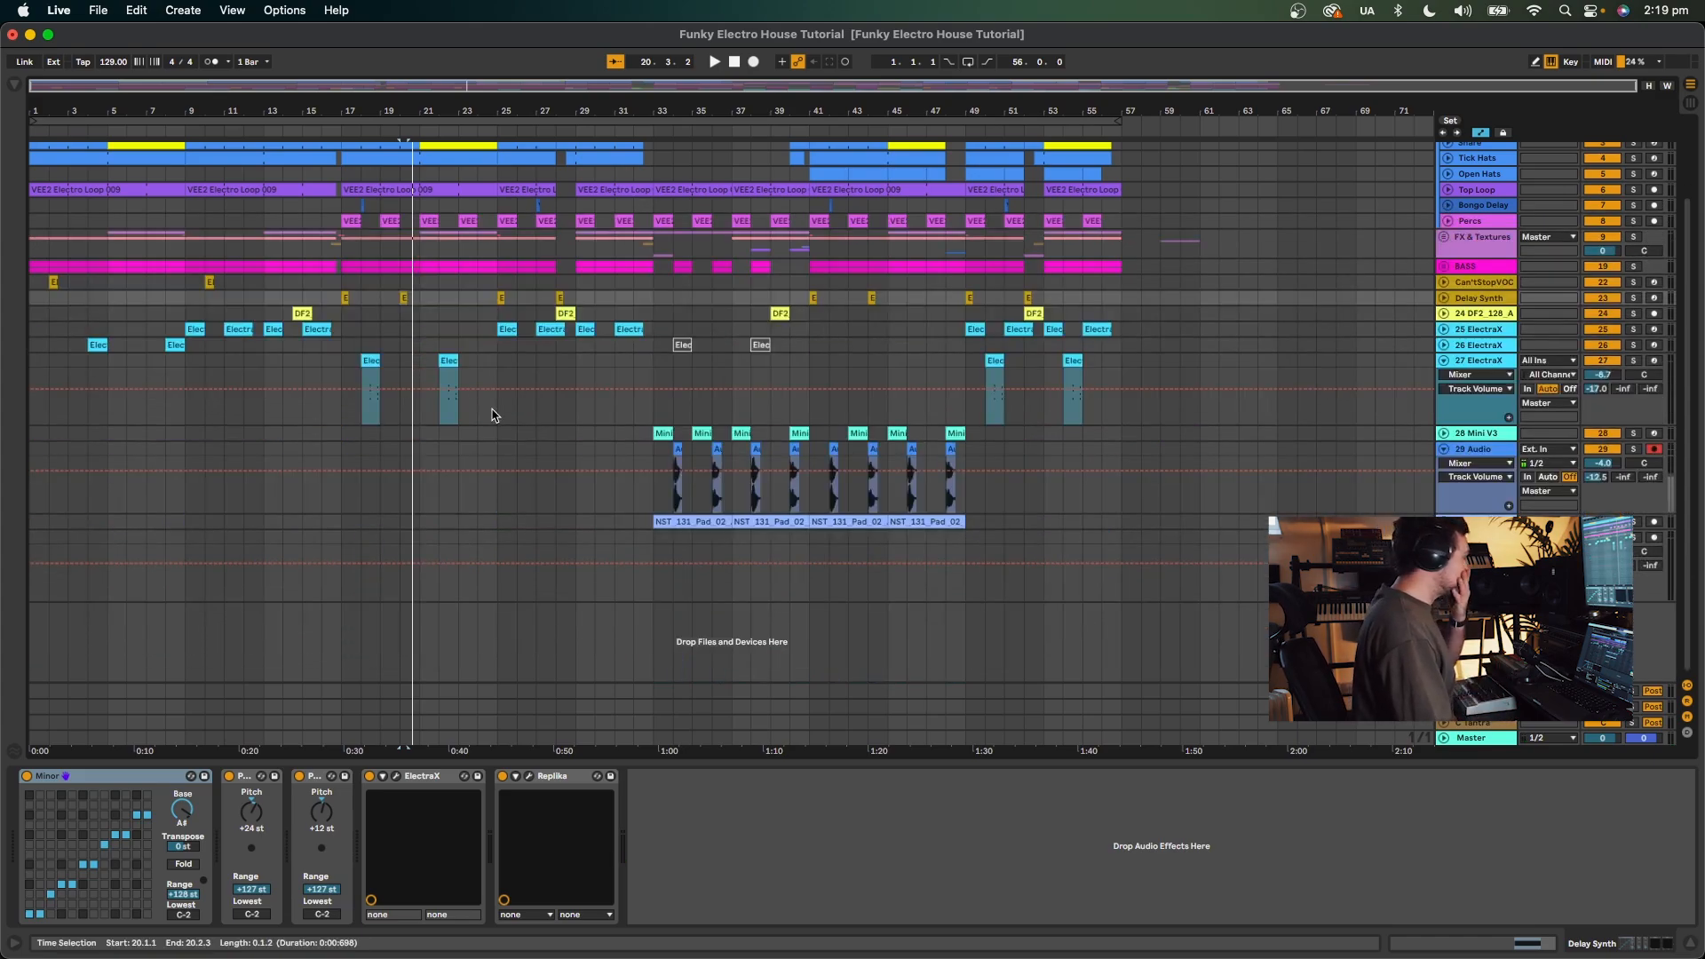
{"action": "scroll", "coordinate": [495, 420], "scroll_direction": "up", "scroll_amount": 3}
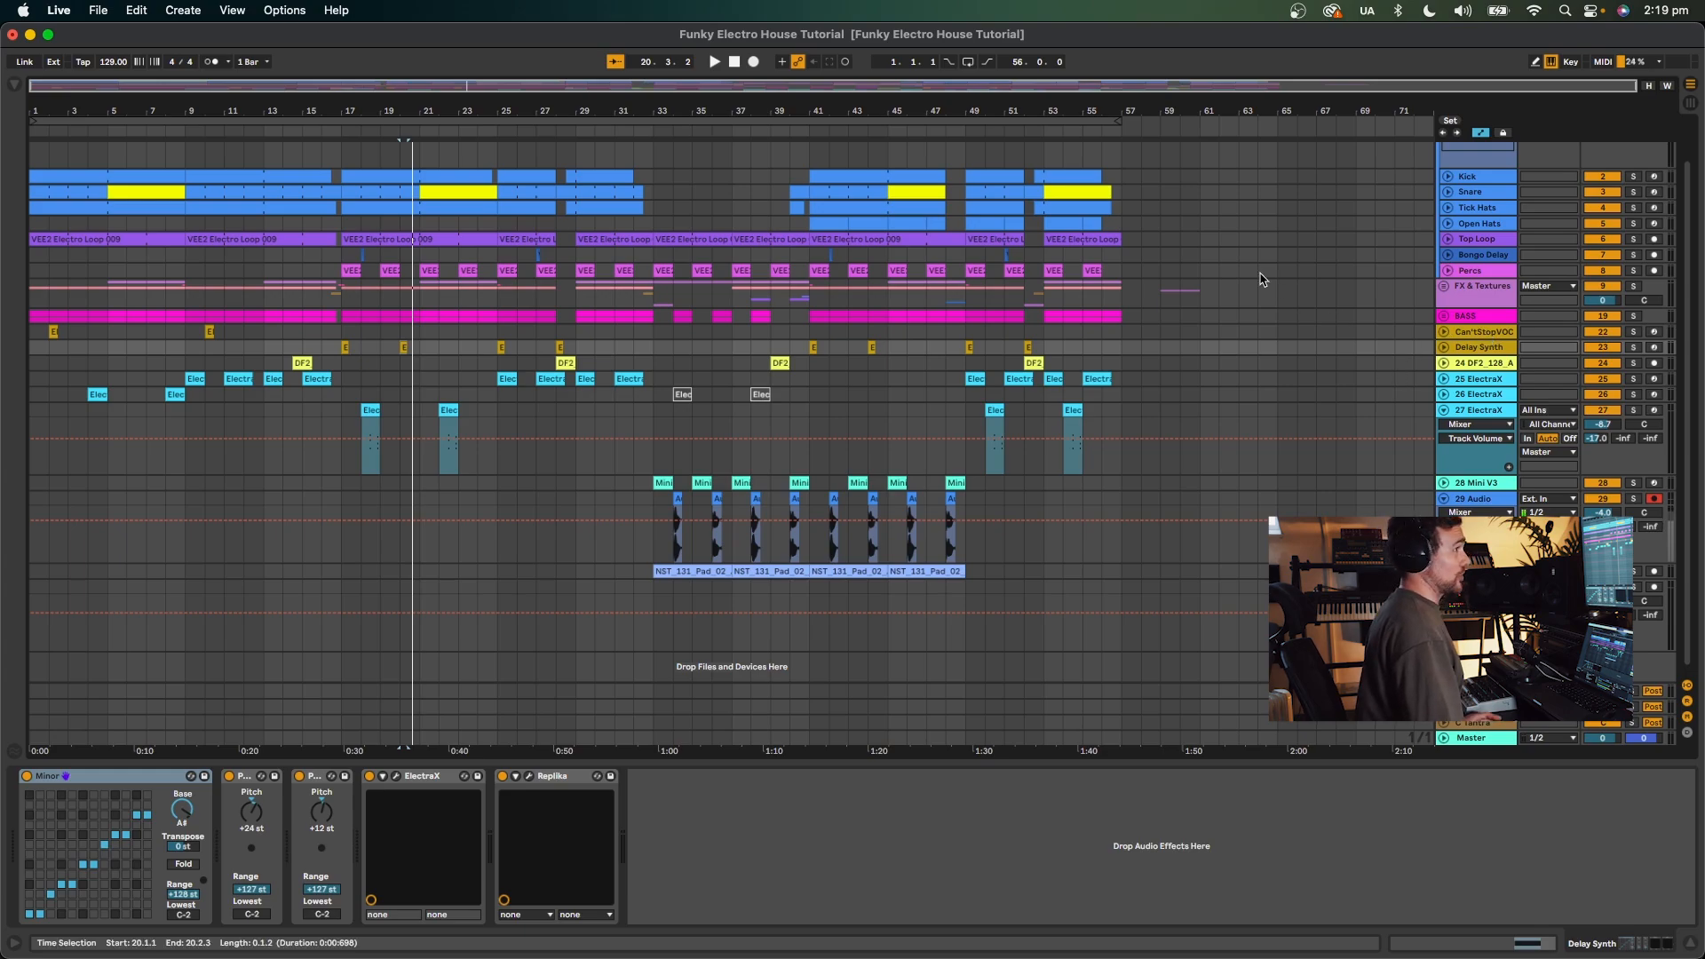
Group the 29 Audio vocoder track with the pad loop track below it and name the group VocoderKep.
{"action": "left_click", "coordinate": [1487, 484]}
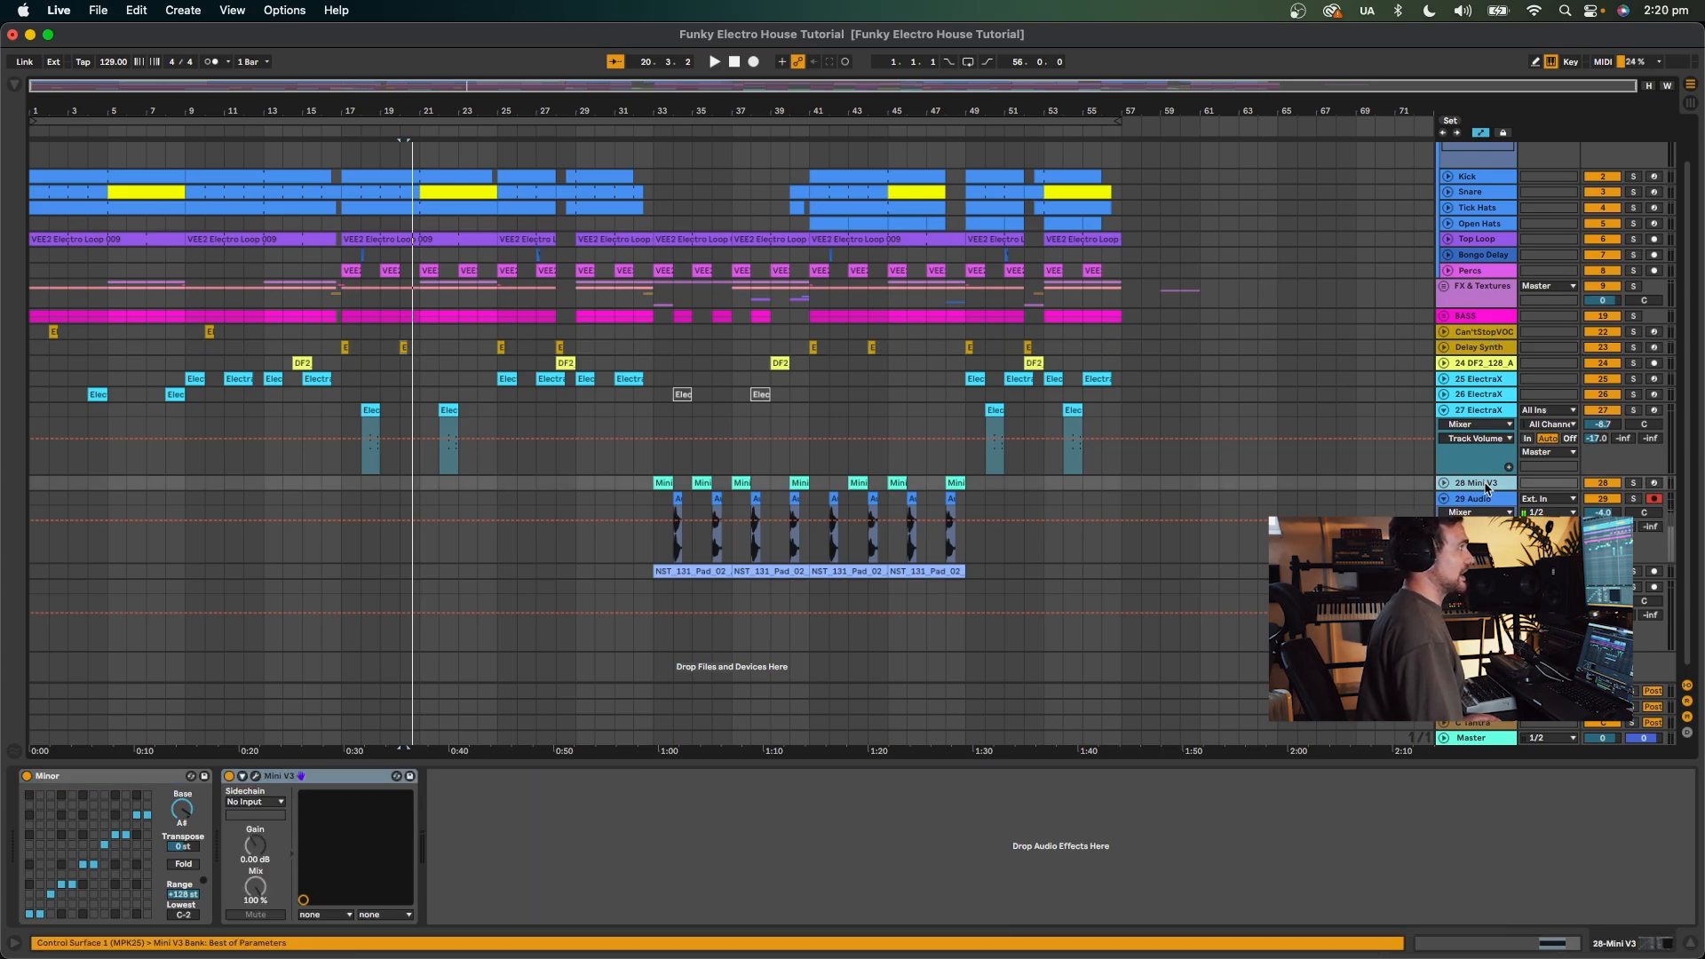
{"action": "left_click", "coordinate": [1482, 505]}
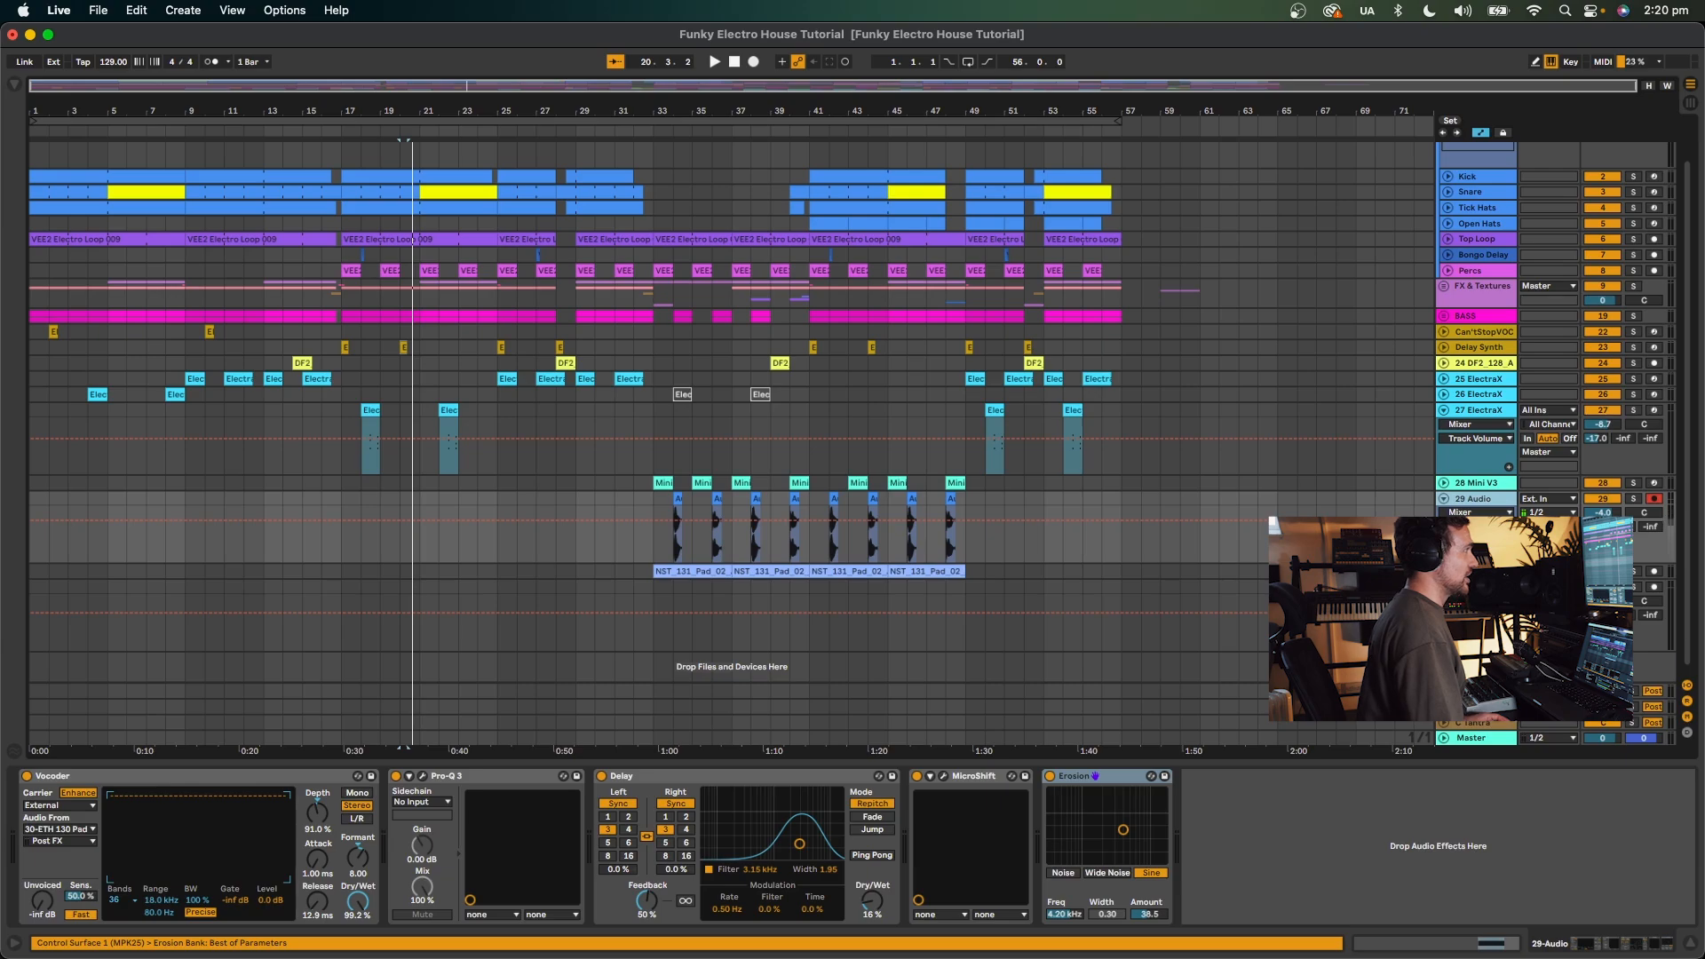
{"action": "left_click", "coordinate": [1479, 571]}
{"action": "right_click", "coordinate": [1472, 504]}
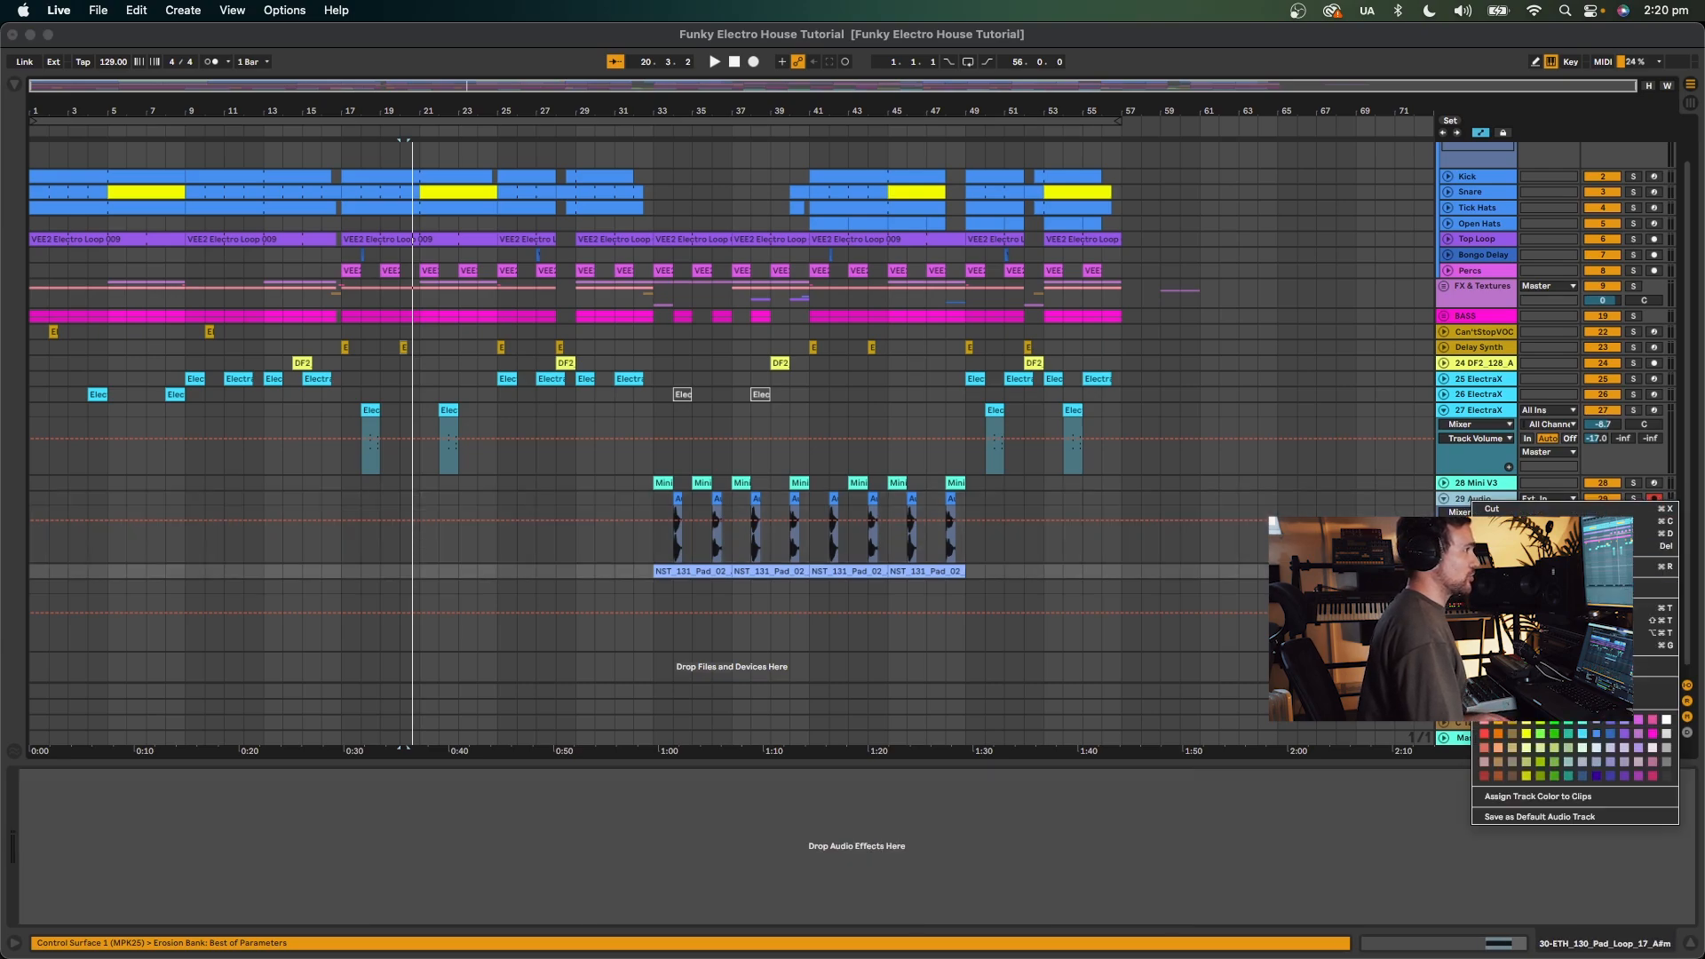
{"action": "key", "text": "super+g"}
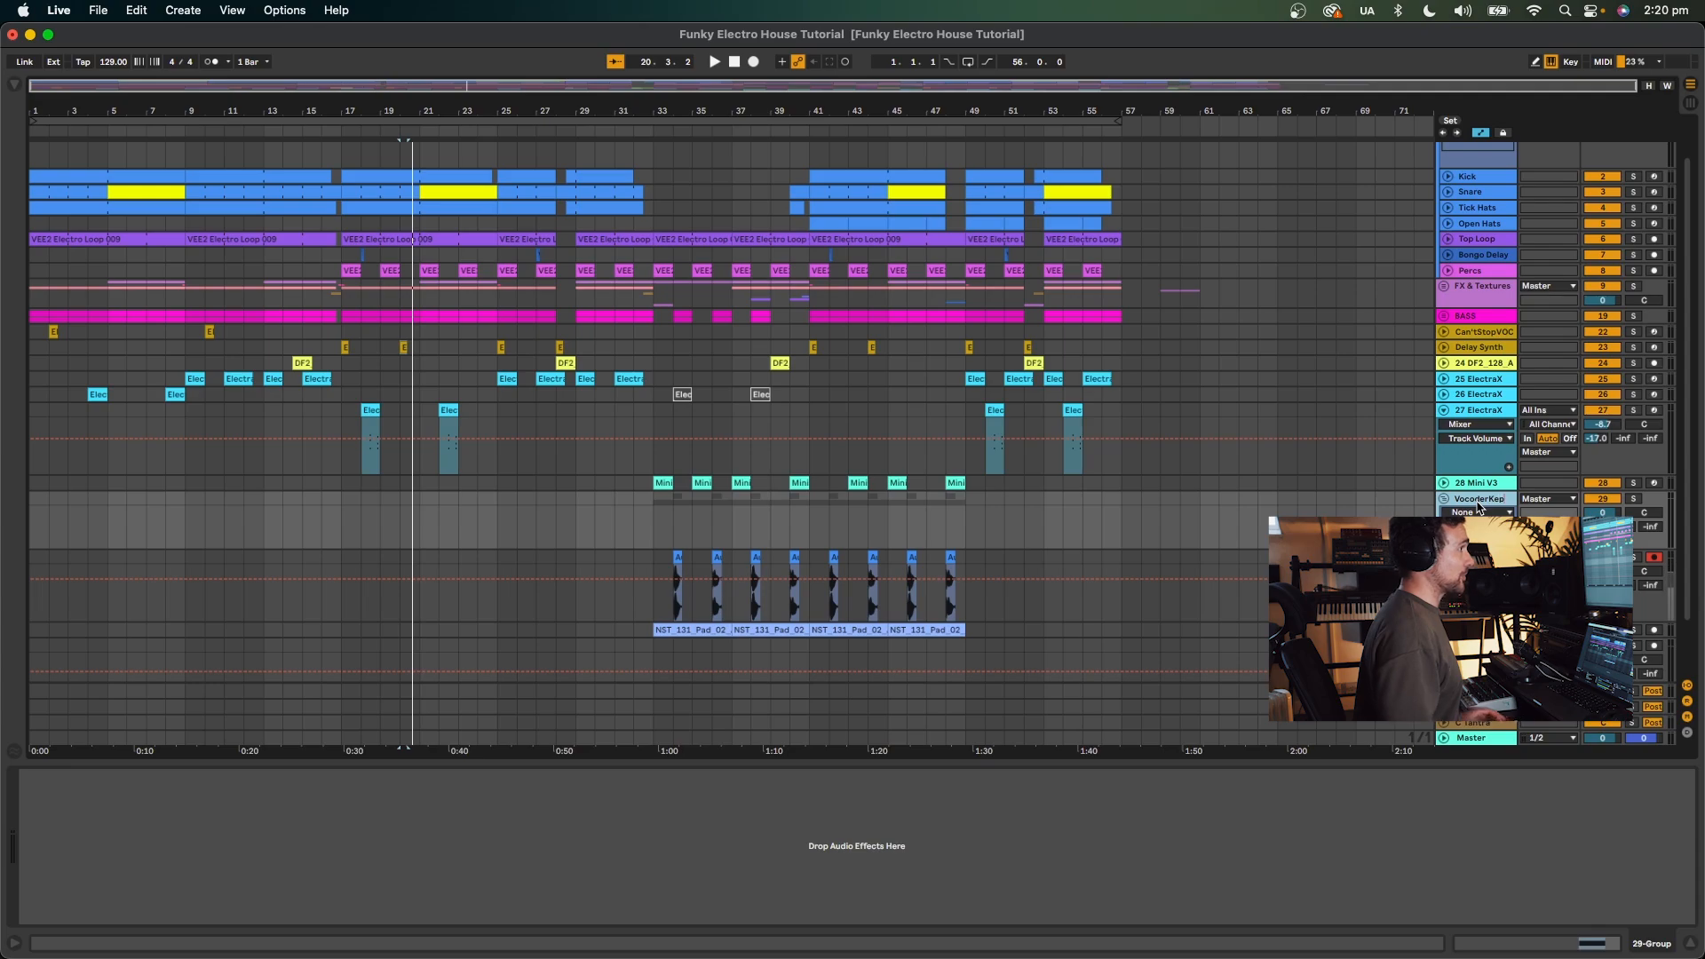
{"action": "key", "text": "Return"}
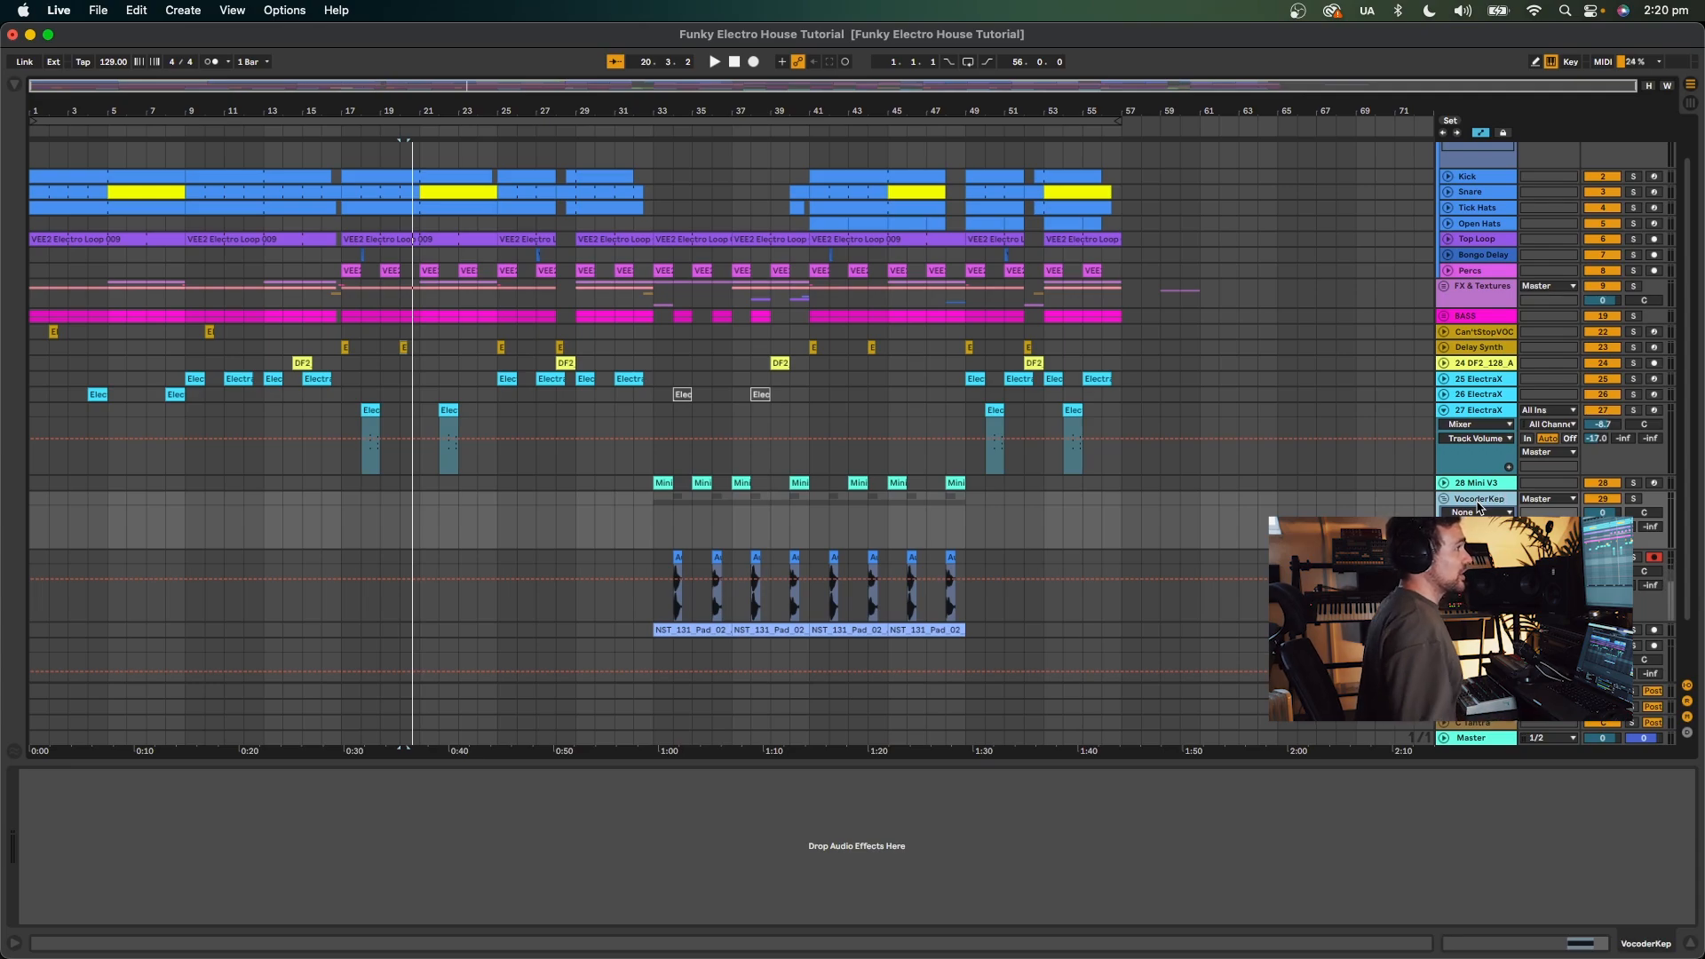
Solo the VocoderKep group and audition its audio clips at bars 34 and 36.
{"action": "left_click", "coordinate": [673, 553]}
{"action": "key", "text": "space"}
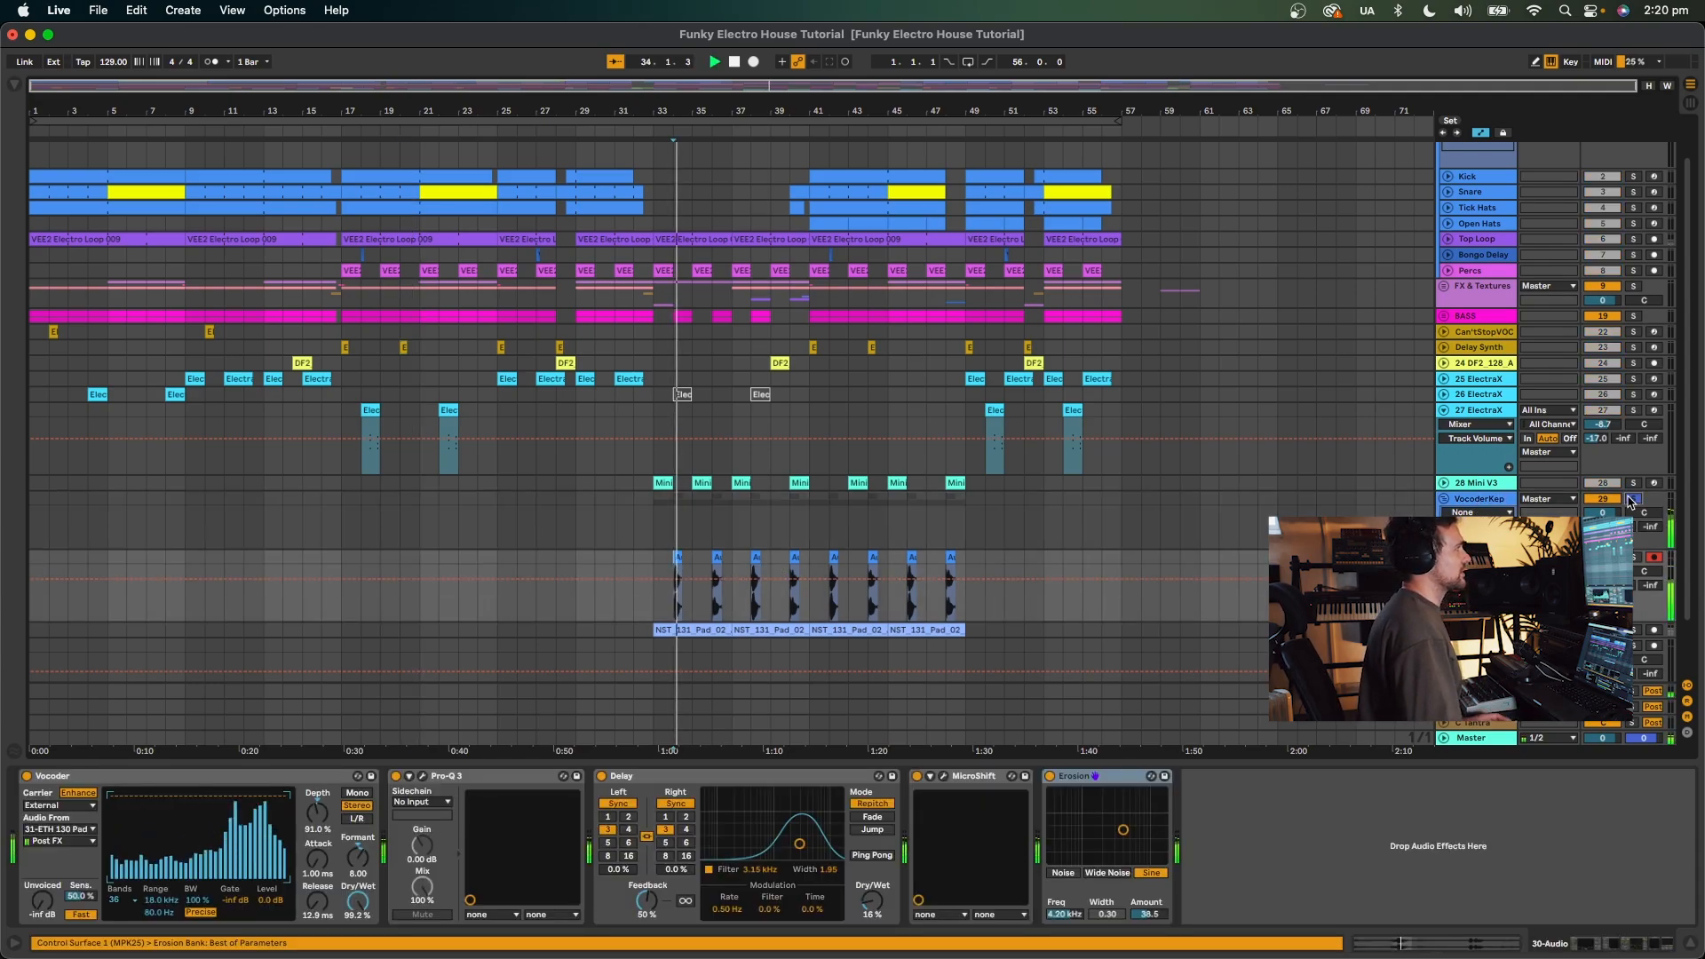
{"action": "left_click", "coordinate": [714, 555]}
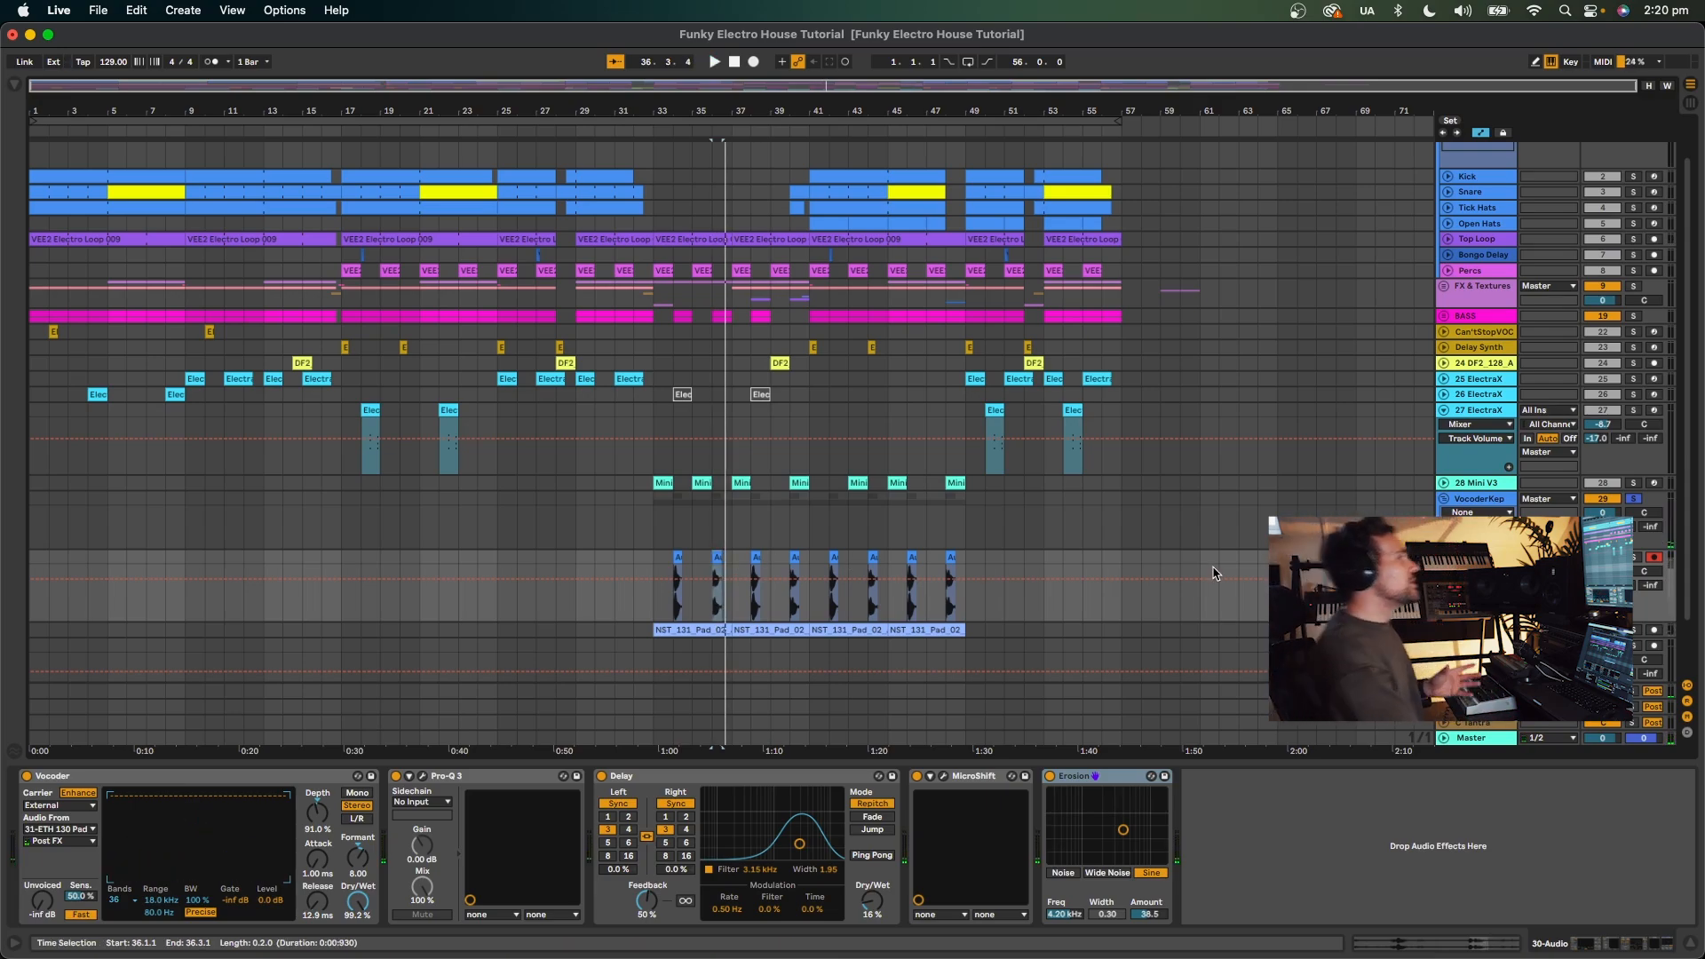
Unfold the ETH_130 pad loop track inside the VocoderKep group to show its waveform.
{"action": "left_click", "coordinate": [1481, 500]}
{"action": "left_click", "coordinate": [1482, 505]}
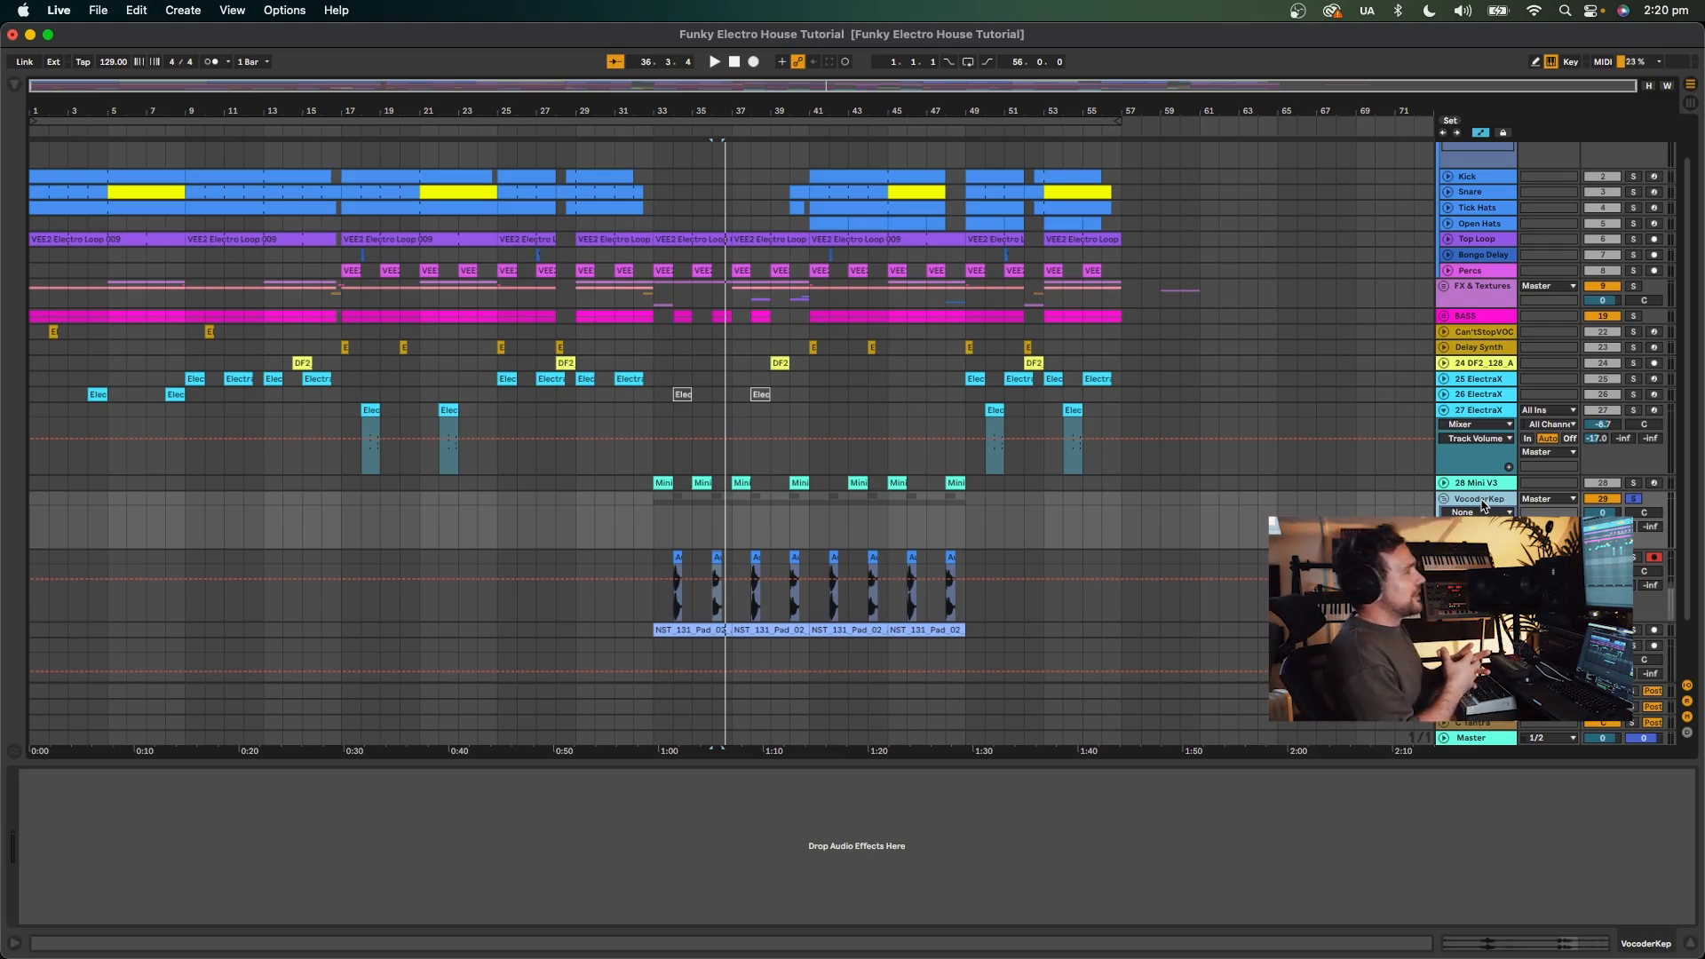
{"action": "left_click", "coordinate": [1478, 630]}
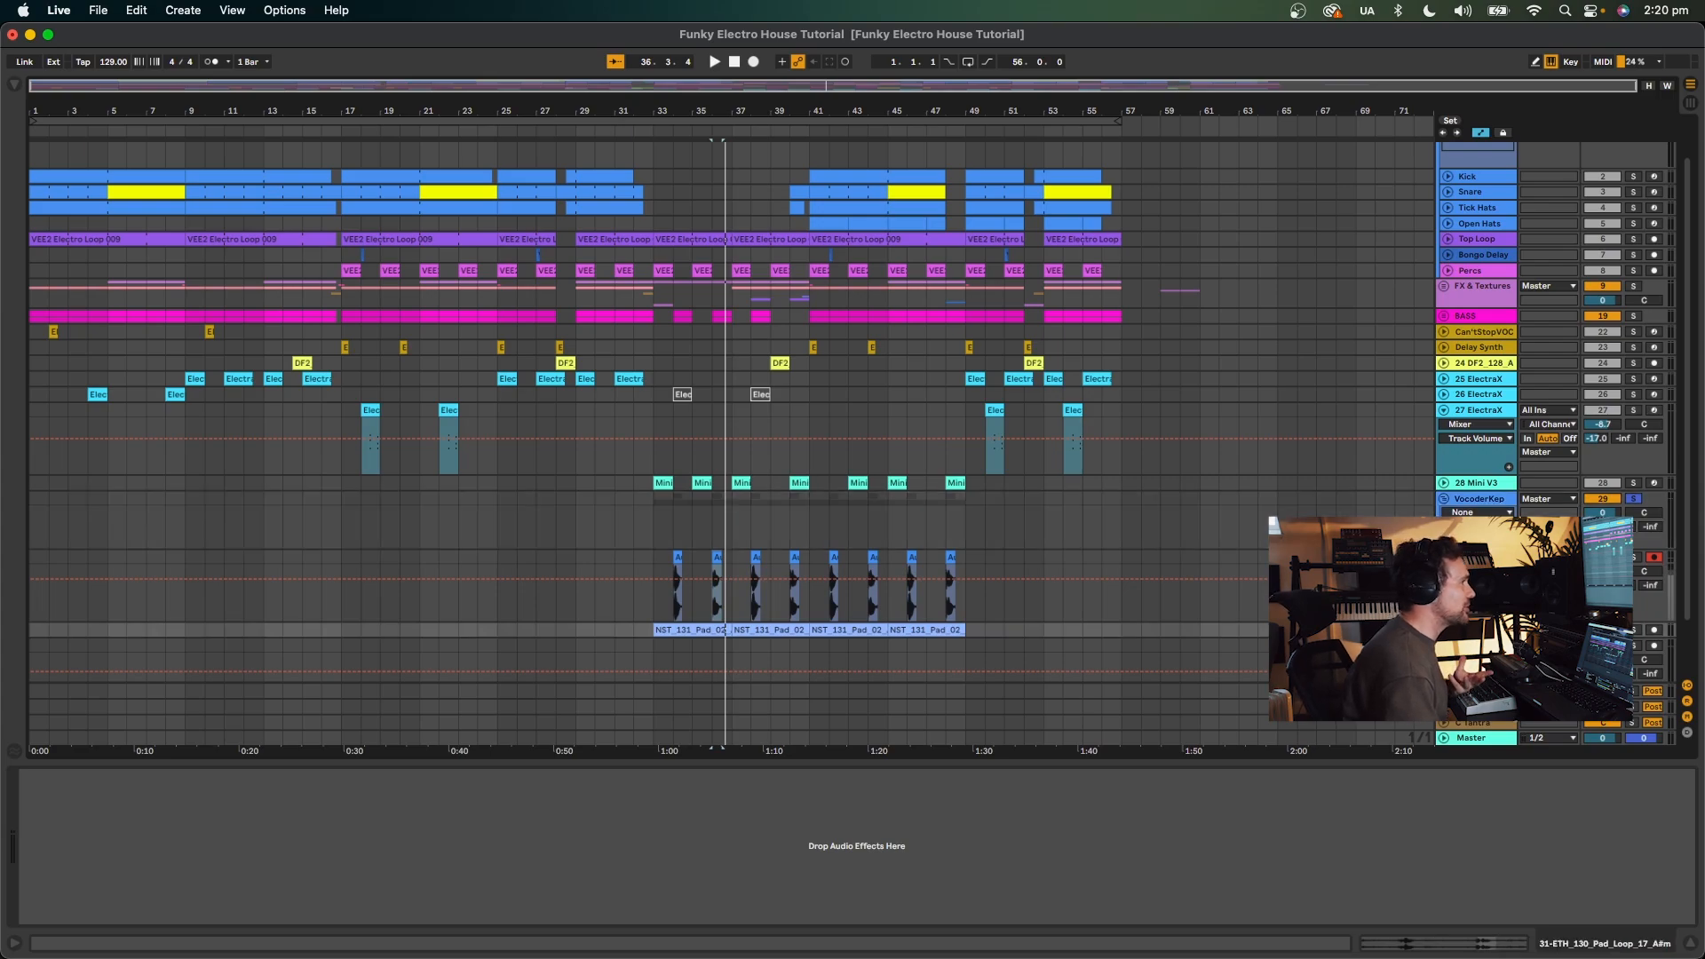
{"action": "left_click", "coordinate": [1444, 630]}
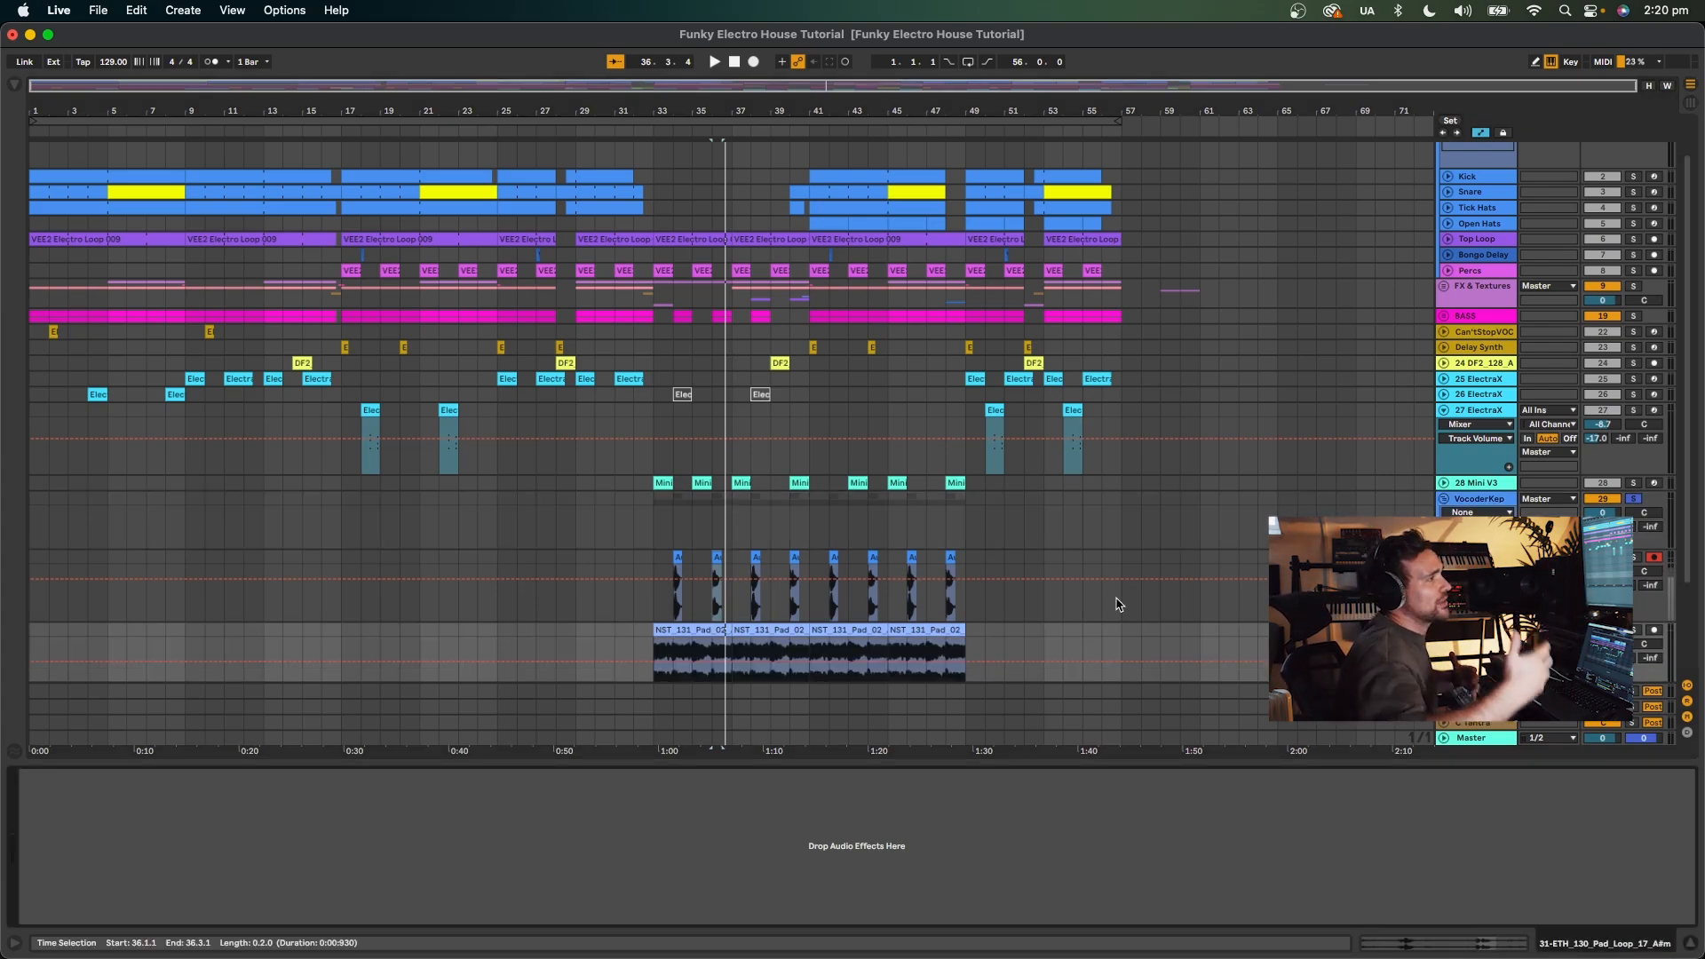
Play the 30 Audio clips at bars 34 and 36 with the Vocoder bypassed.
{"action": "left_click", "coordinate": [1188, 573]}
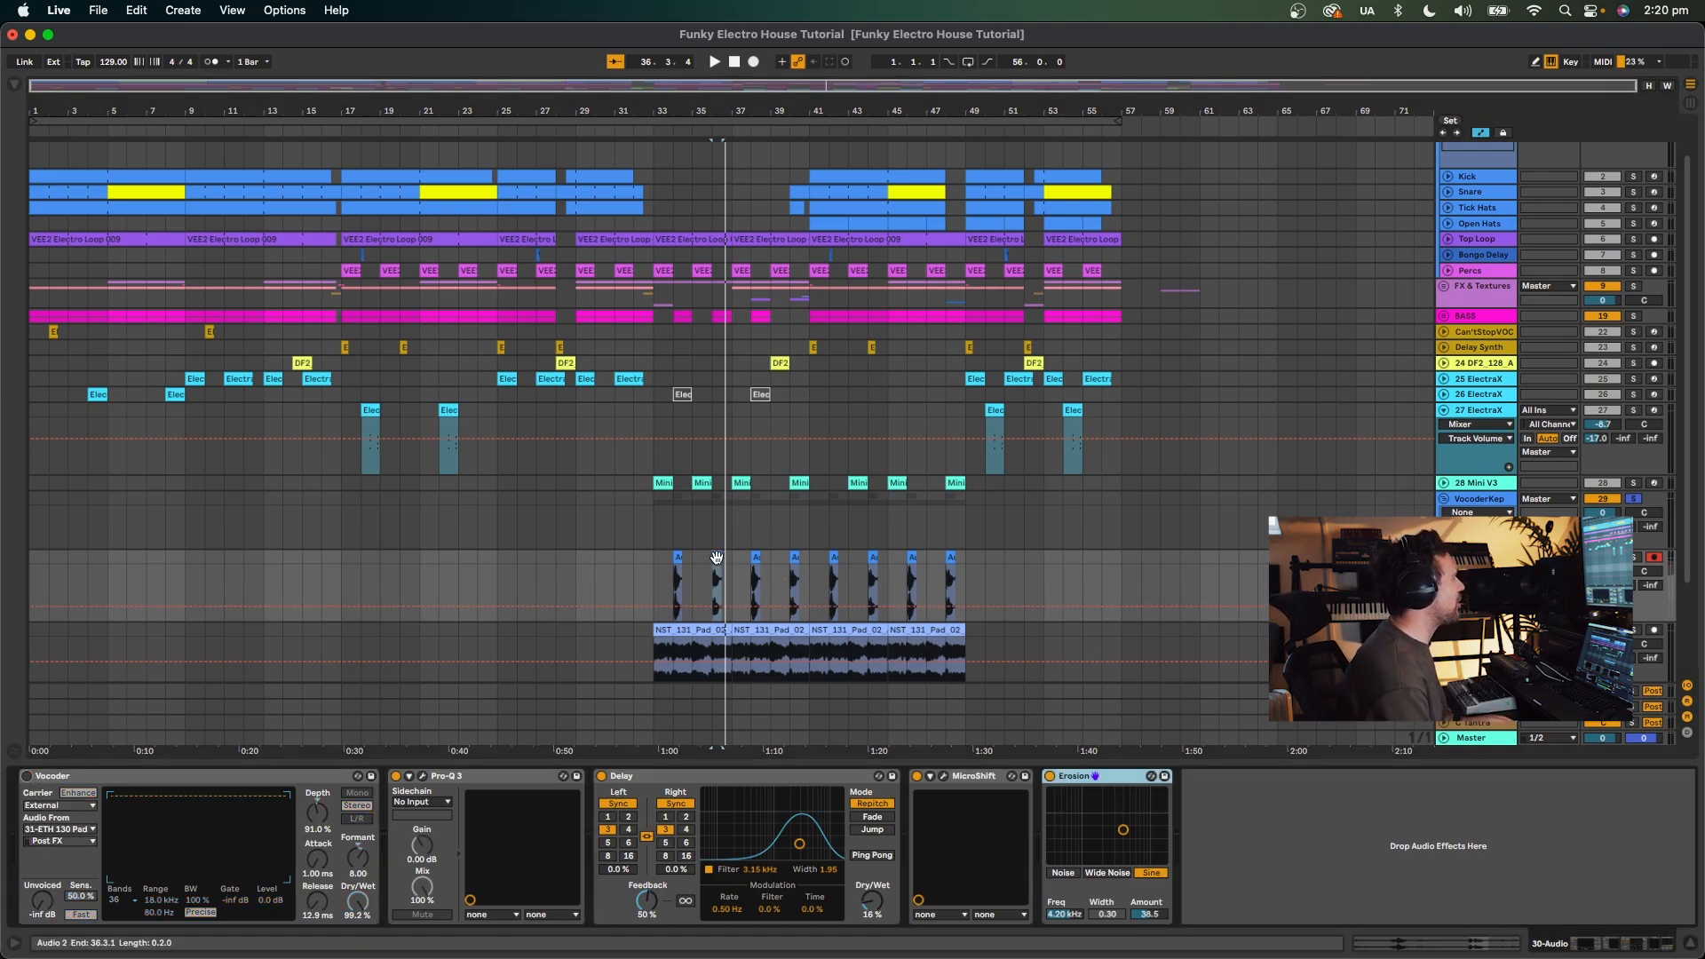
{"action": "left_click", "coordinate": [680, 559]}
{"action": "key", "text": "space"}
{"action": "left_click", "coordinate": [715, 557]}
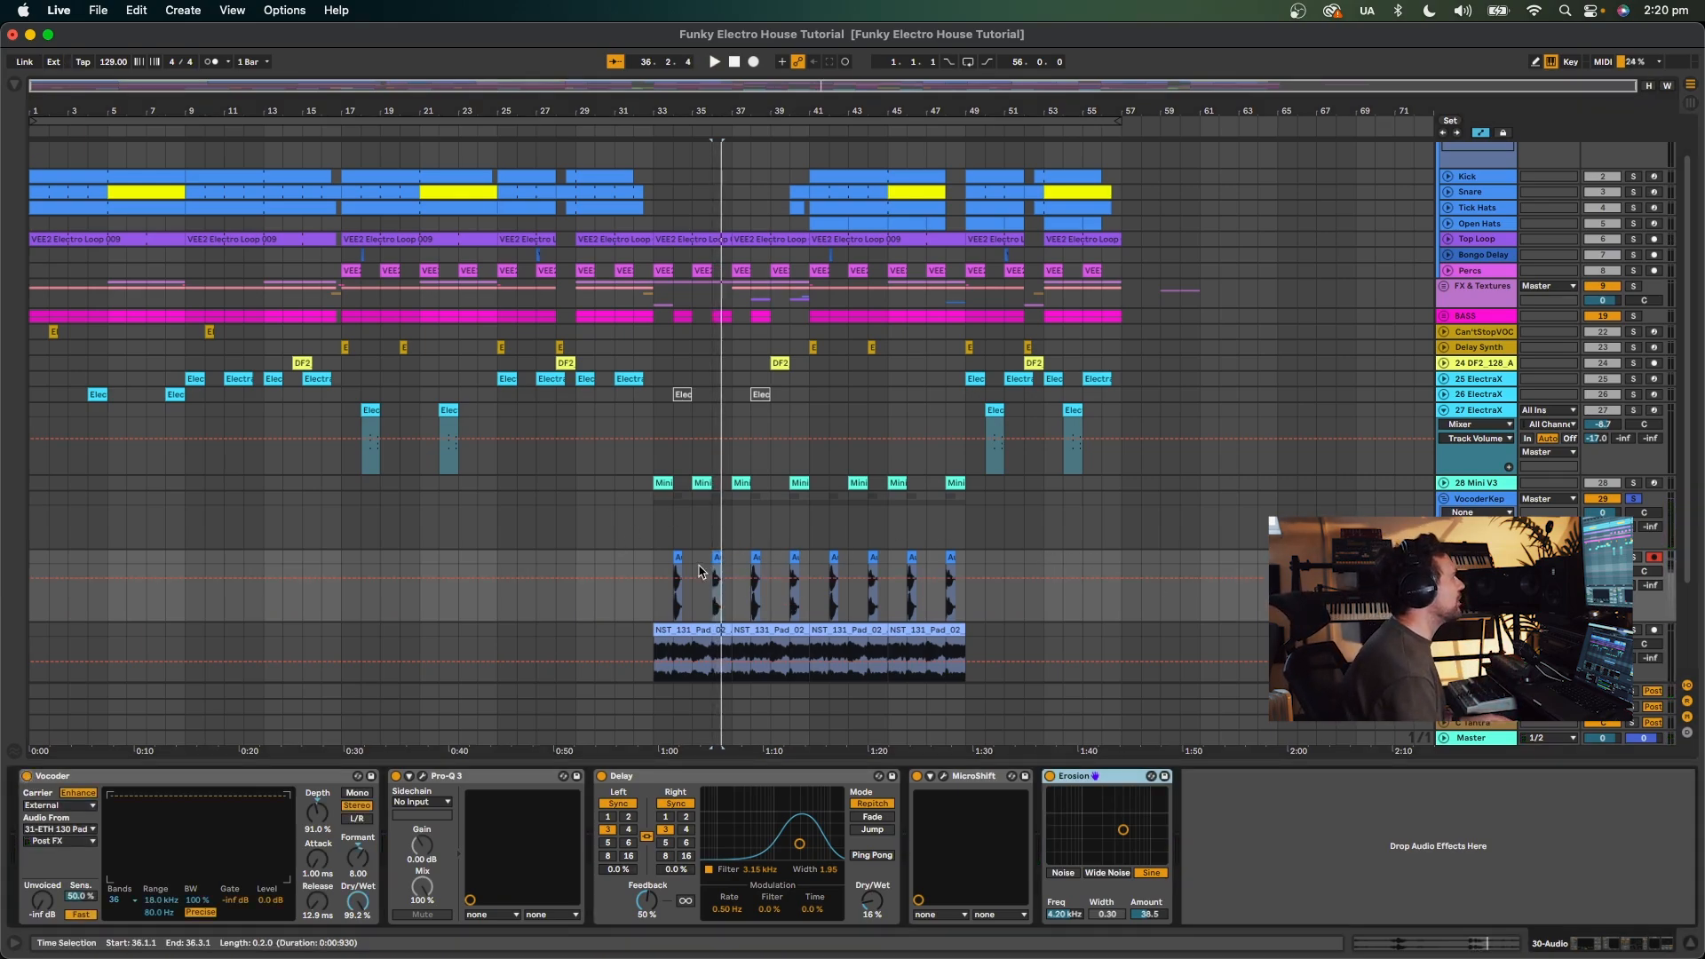
Play the 30 Audio clips at bars 34 and 36 again with the Vocoder switched on.
{"action": "left_click", "coordinate": [672, 559]}
{"action": "key", "text": "space"}
{"action": "left_click", "coordinate": [716, 556]}
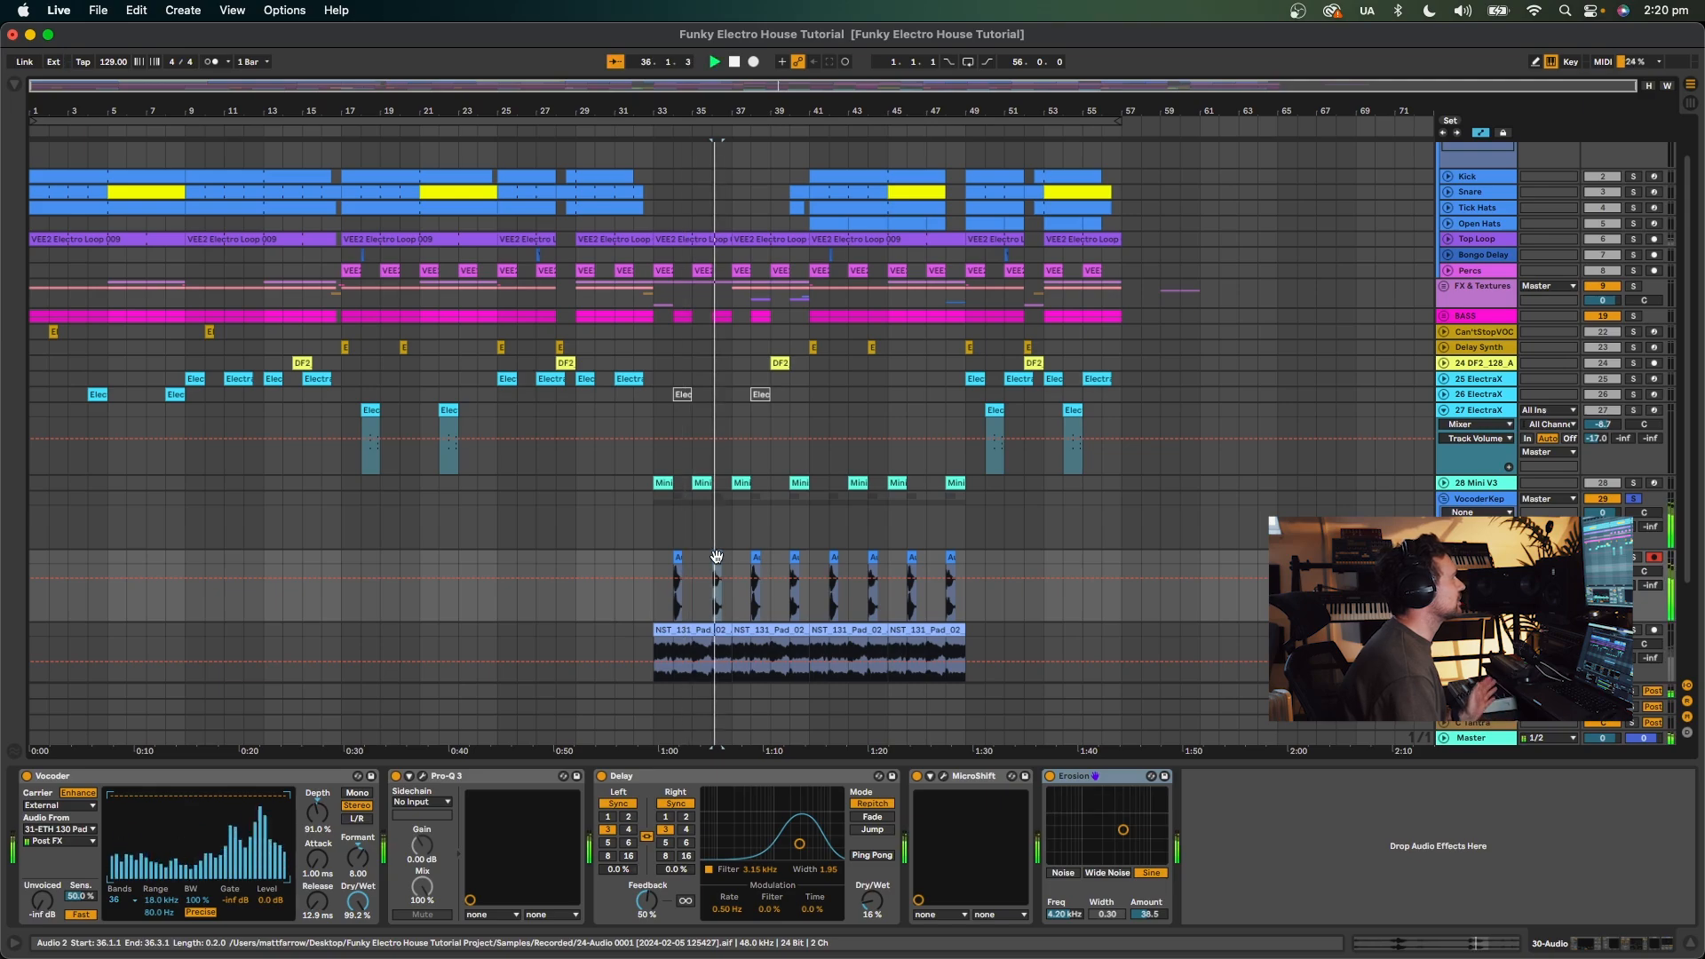
{"action": "key", "text": "space"}
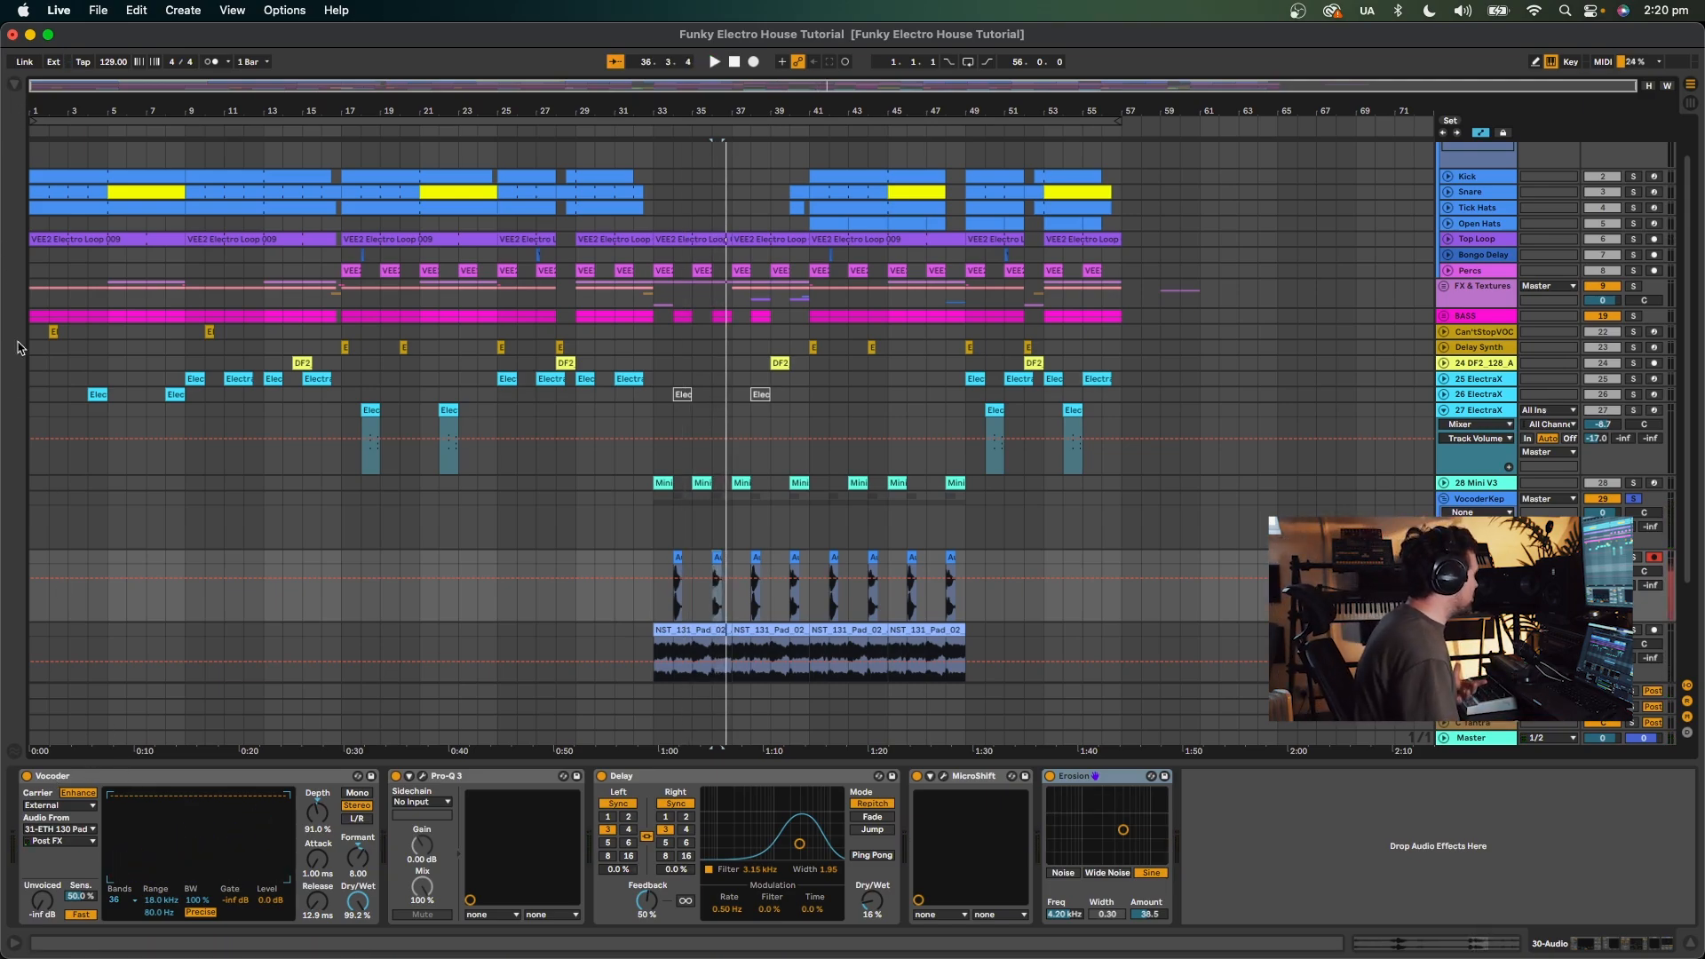
Examine the Vocoder's carrier and Audio From routing and audition the pad loop from bar 33.
{"action": "left_click", "coordinate": [59, 805]}
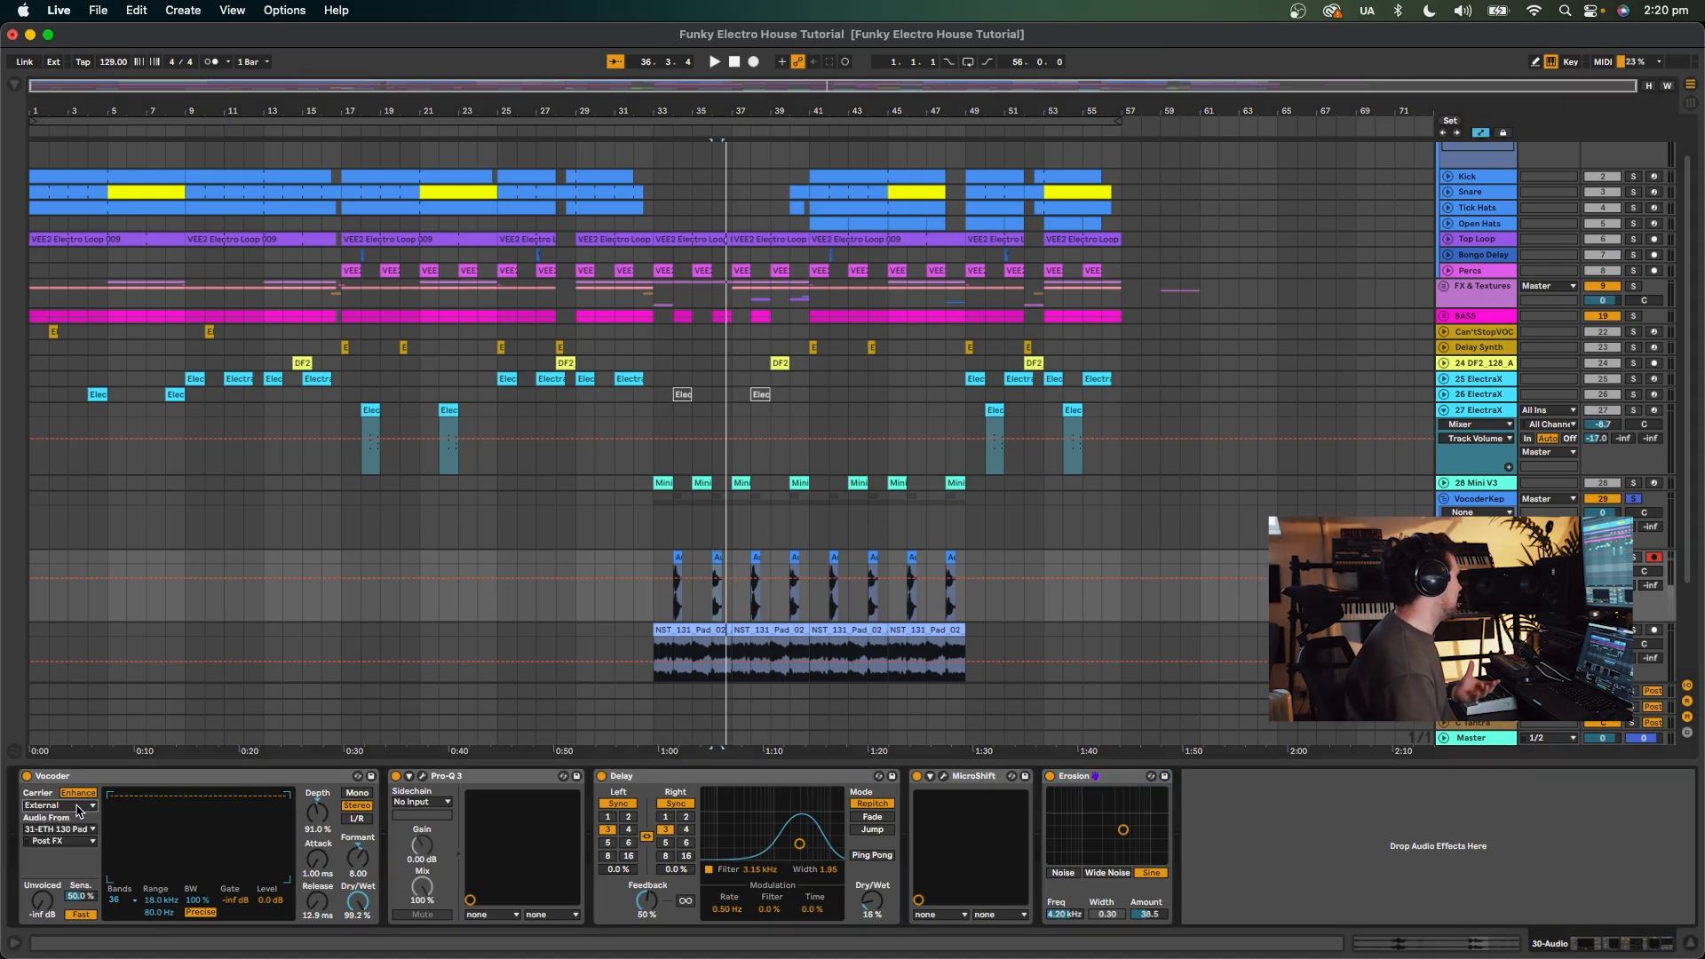
{"action": "left_click", "coordinate": [67, 837]}
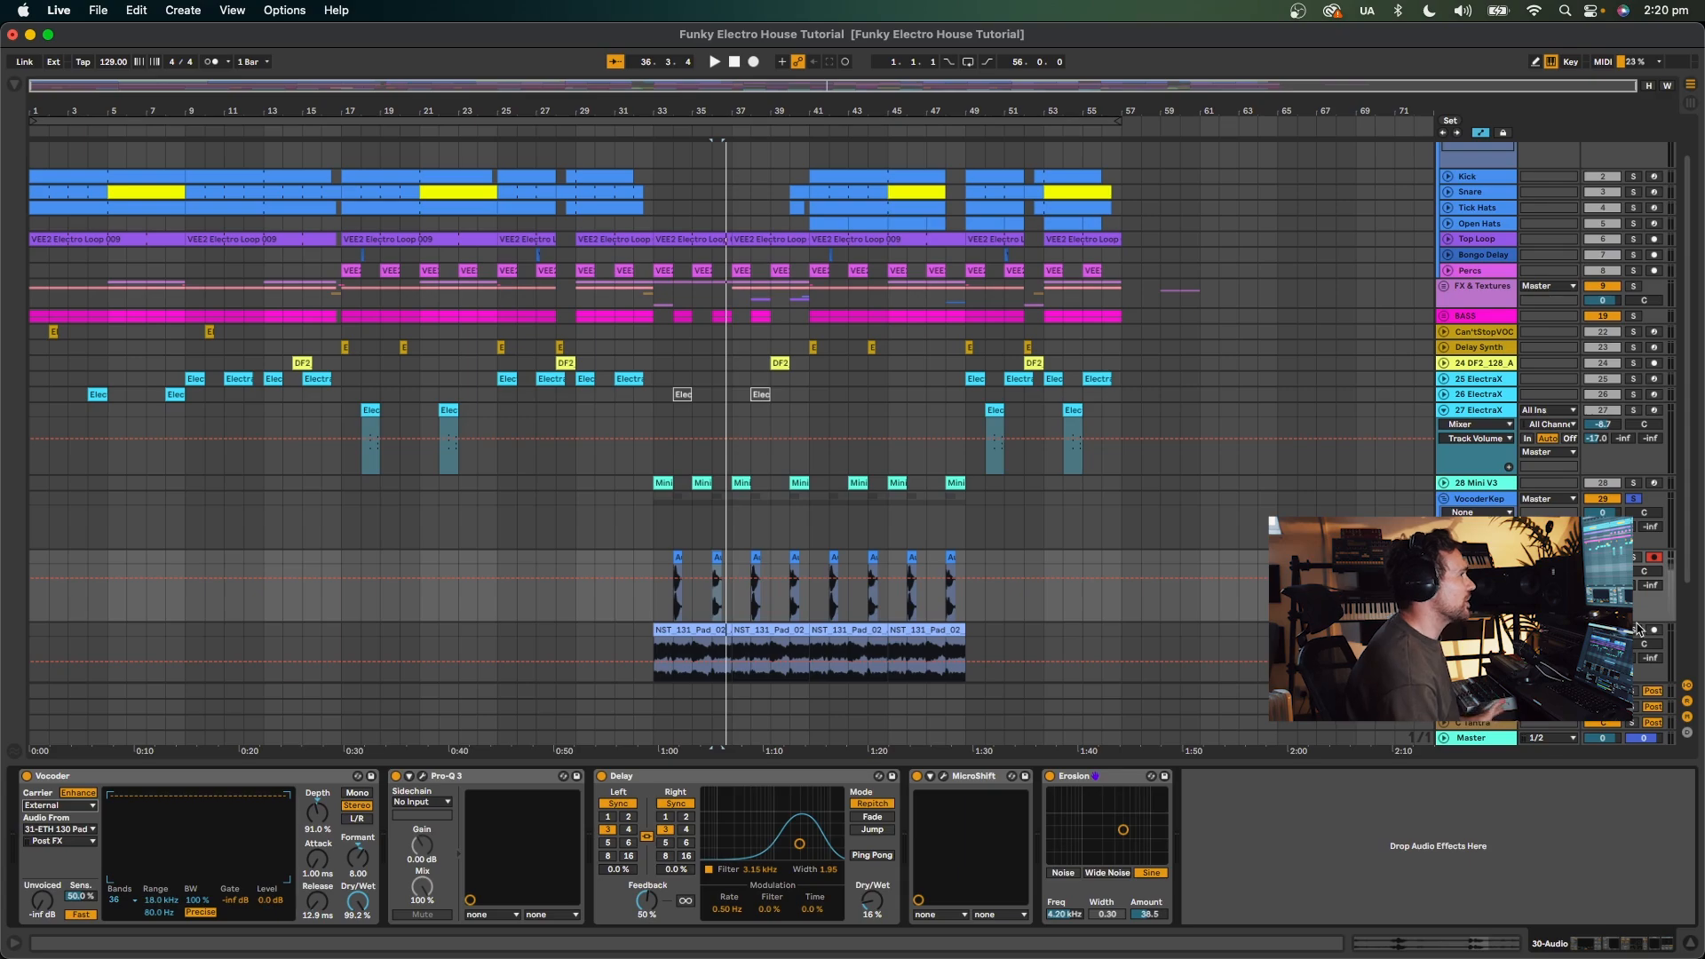
{"action": "left_click", "coordinate": [691, 628]}
{"action": "key", "text": "space"}
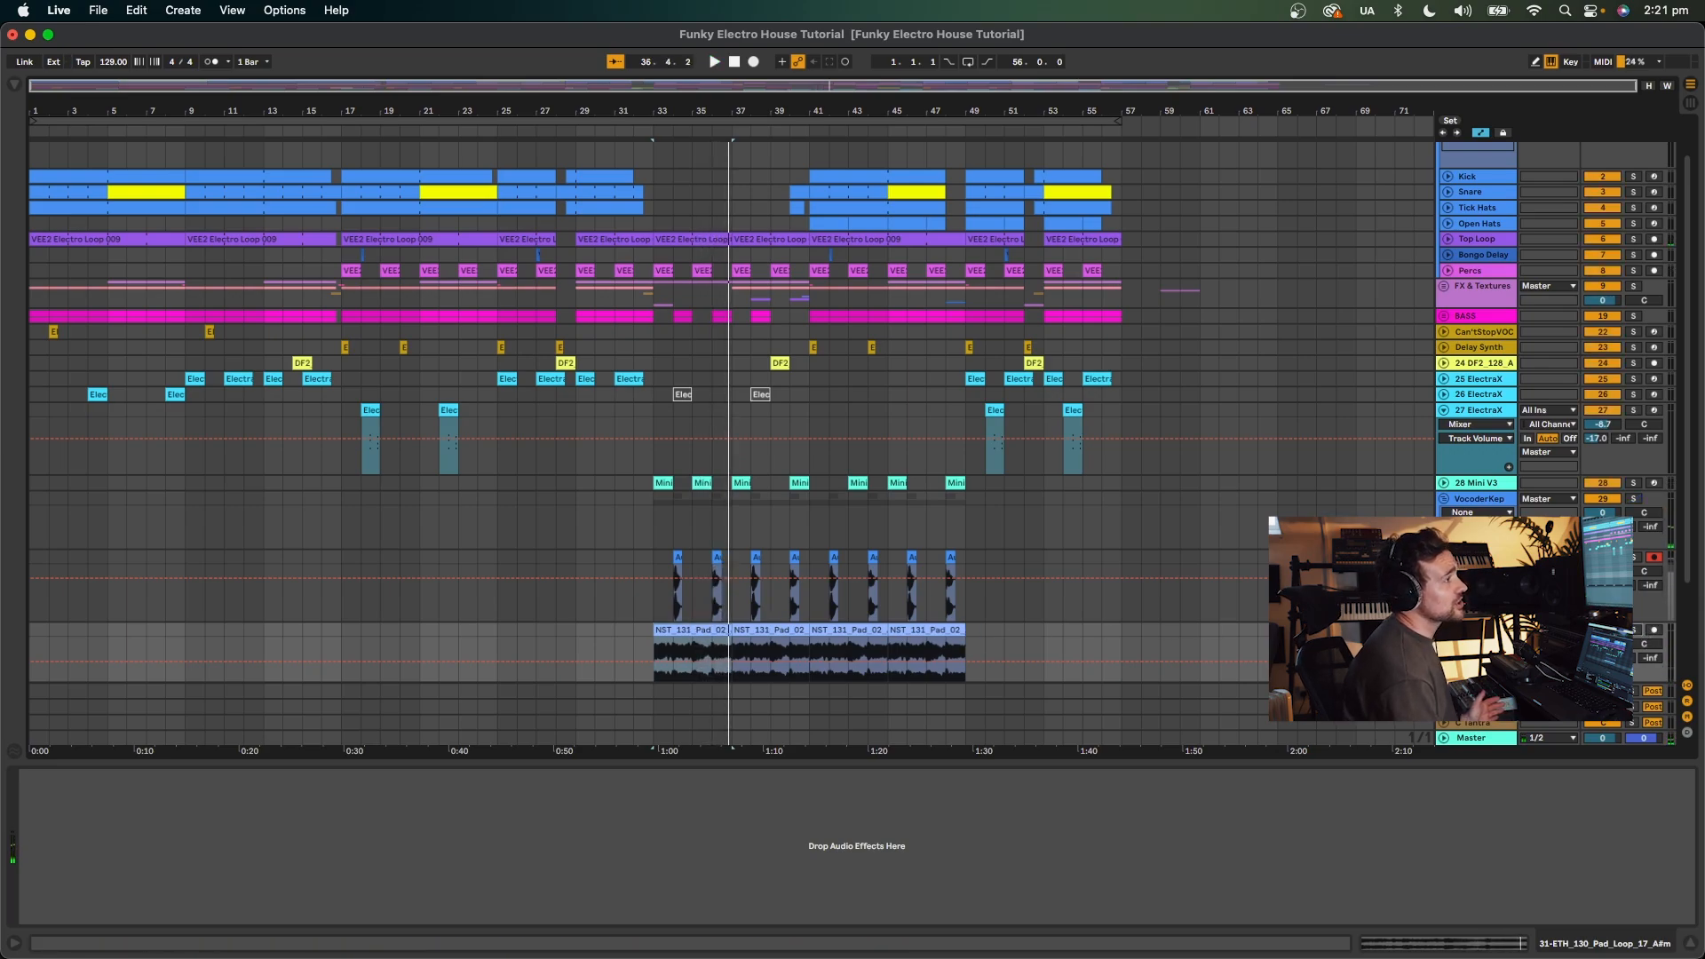
Play the vocoded clips in the full mix from bar 34.
{"action": "left_click", "coordinate": [675, 557]}
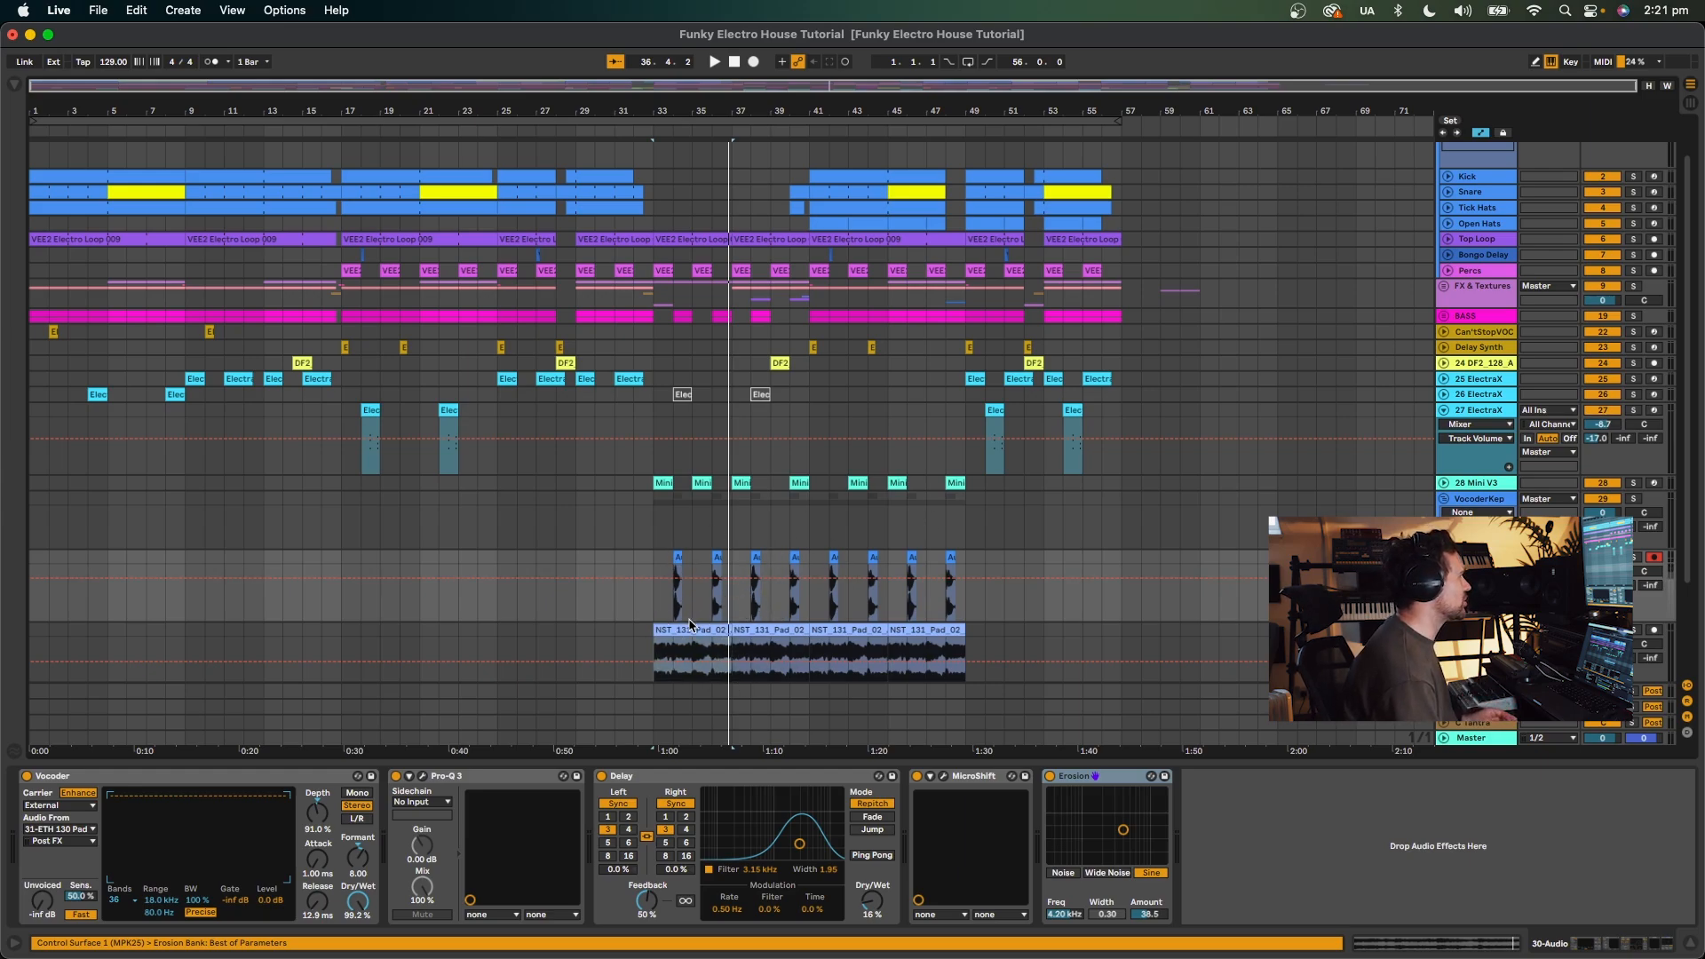
{"action": "left_click", "coordinate": [681, 573]}
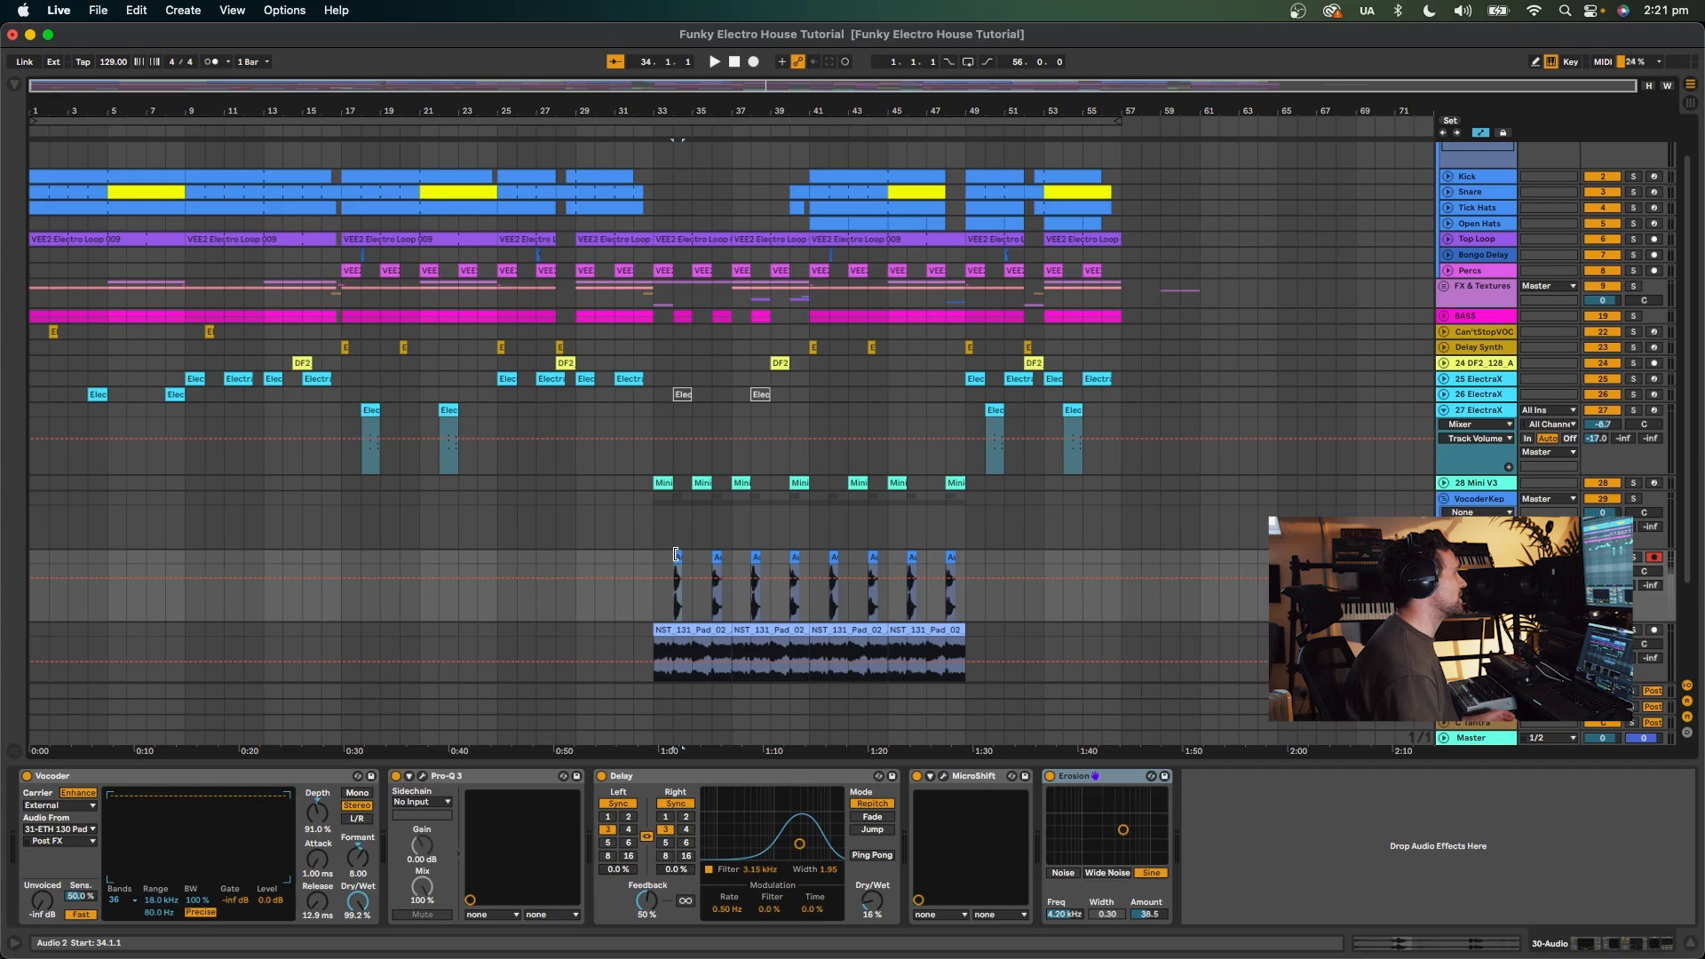
{"action": "key", "text": "space"}
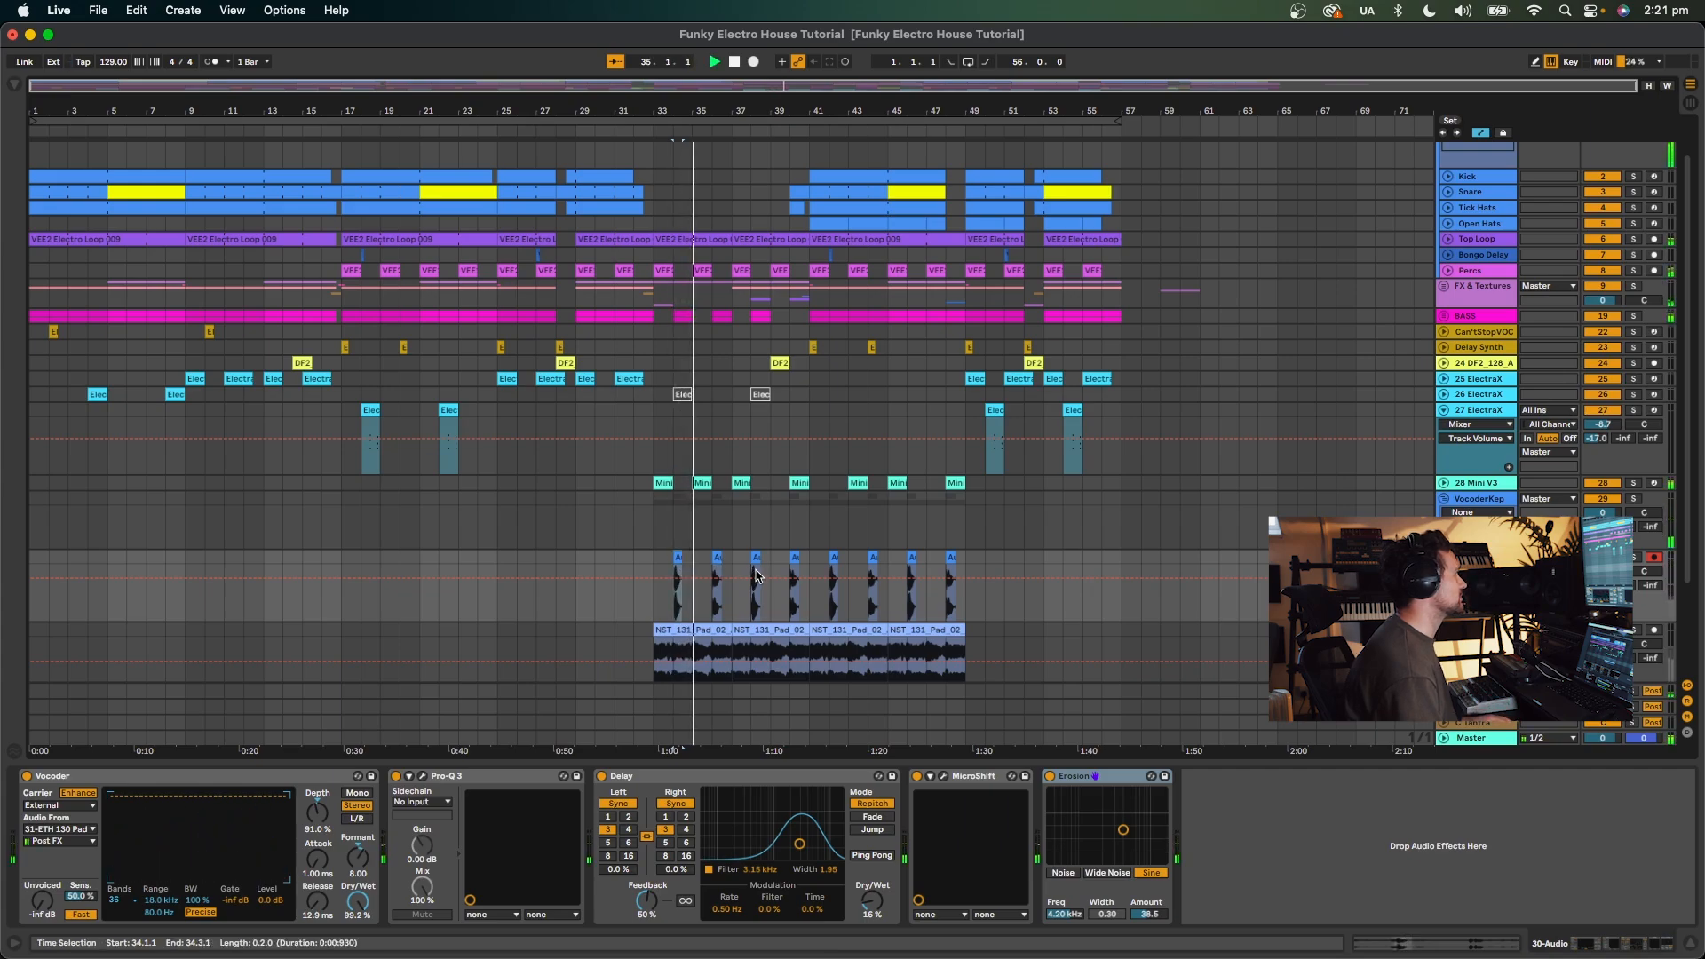
{"action": "scroll", "coordinate": [889, 613], "scroll_direction": "down", "scroll_amount": 3}
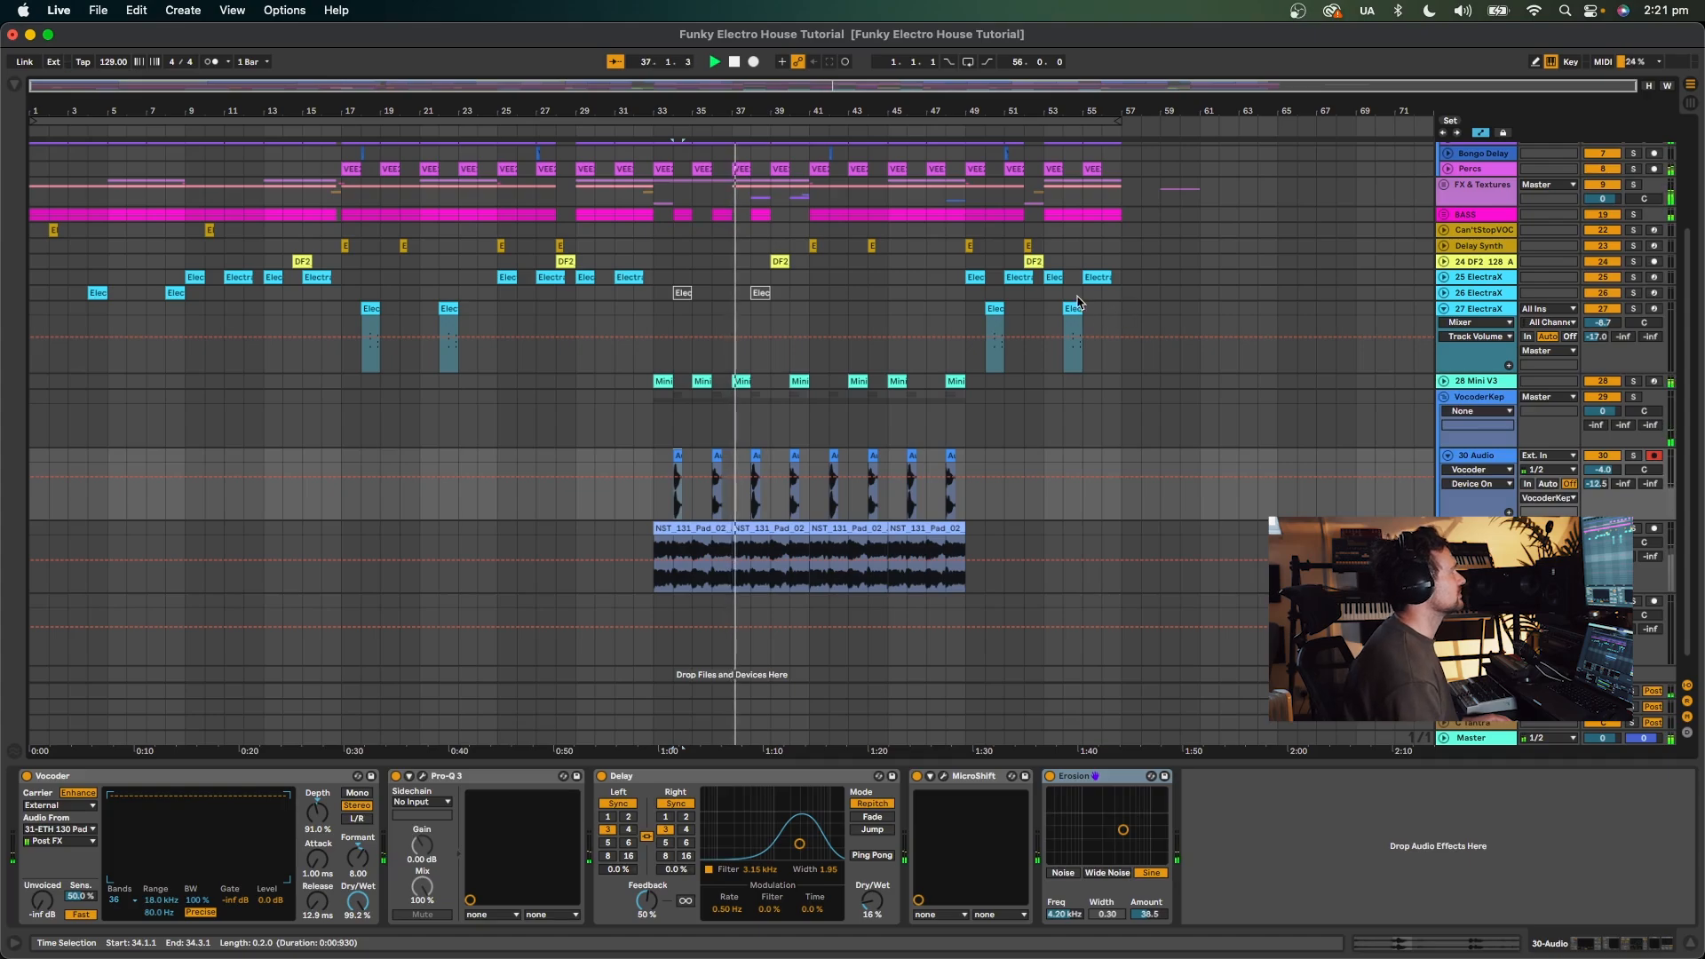
{"action": "key", "text": "space"}
Mute and fold the VocoderKep group, and insert a new audio track below it with the insert mark at bar 33.
{"action": "left_click", "coordinate": [1597, 398]}
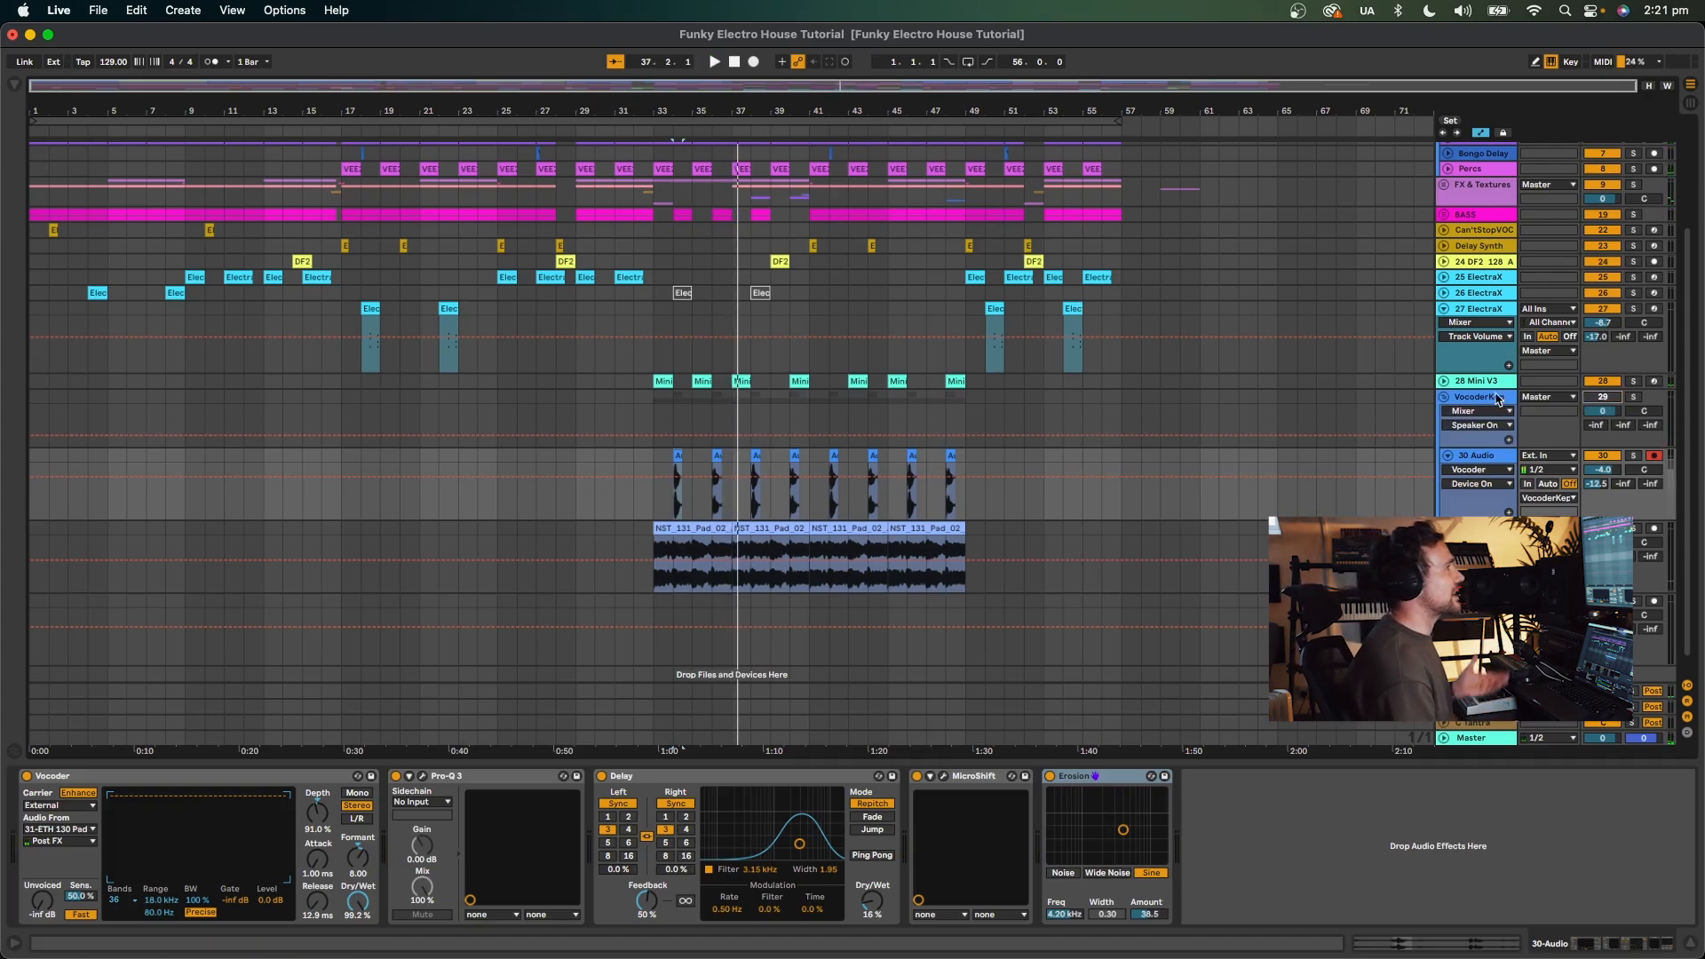
{"action": "left_click", "coordinate": [1445, 398]}
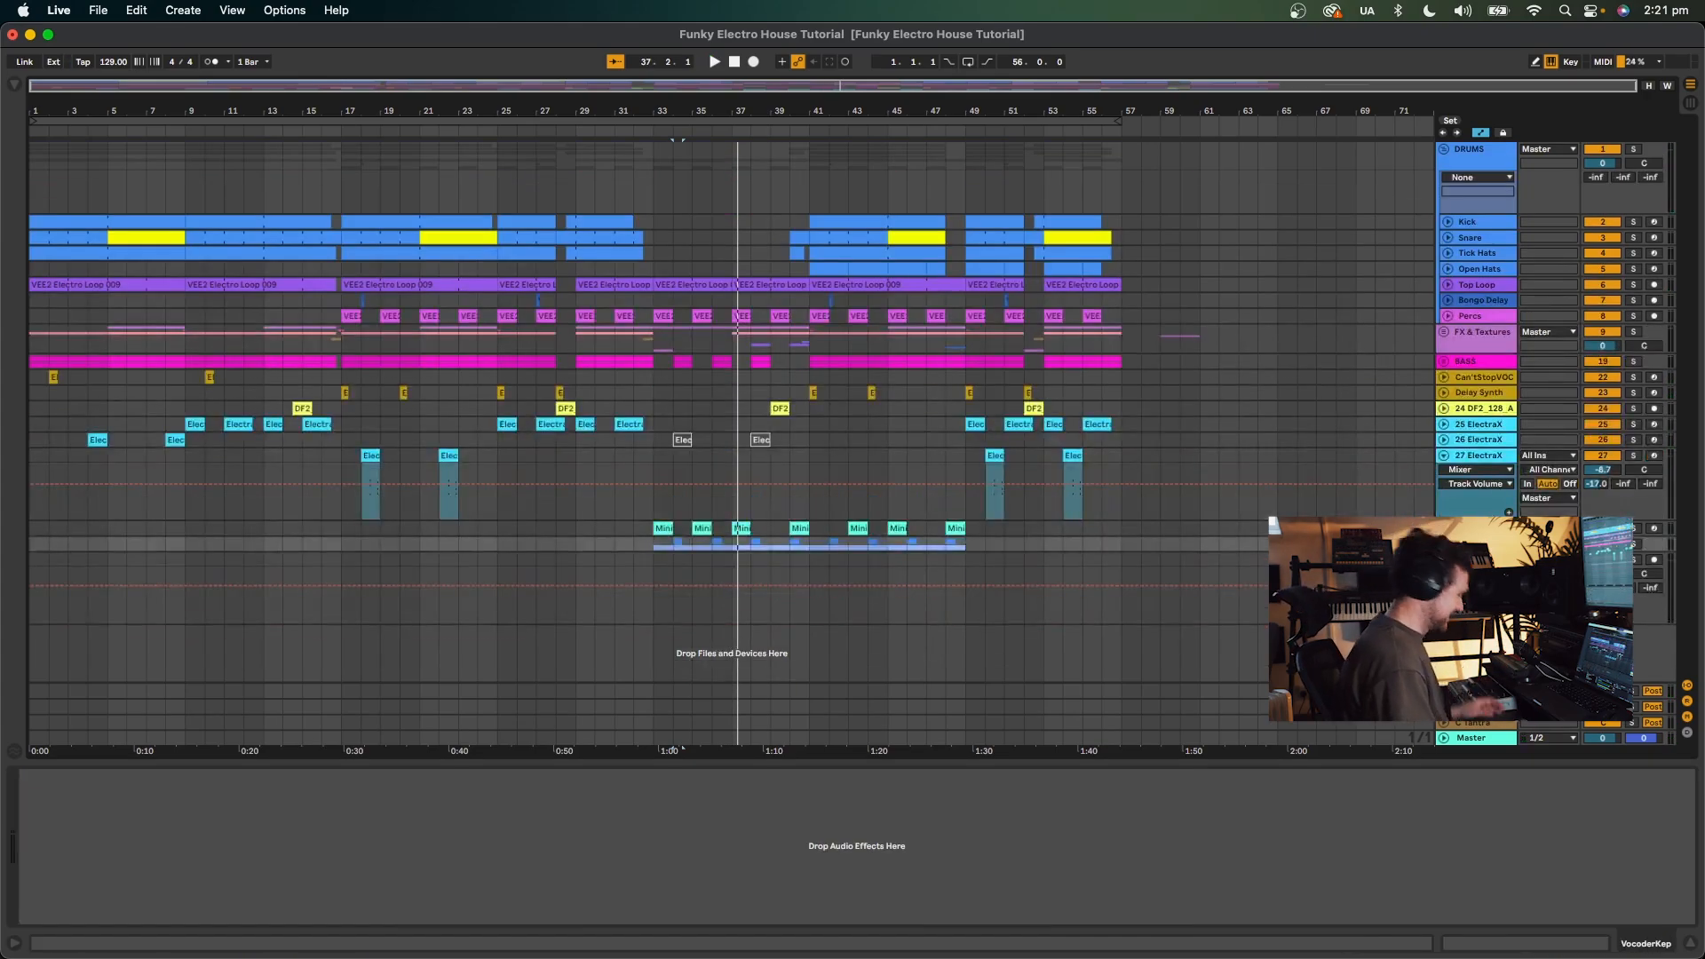
{"action": "key", "text": "super+t"}
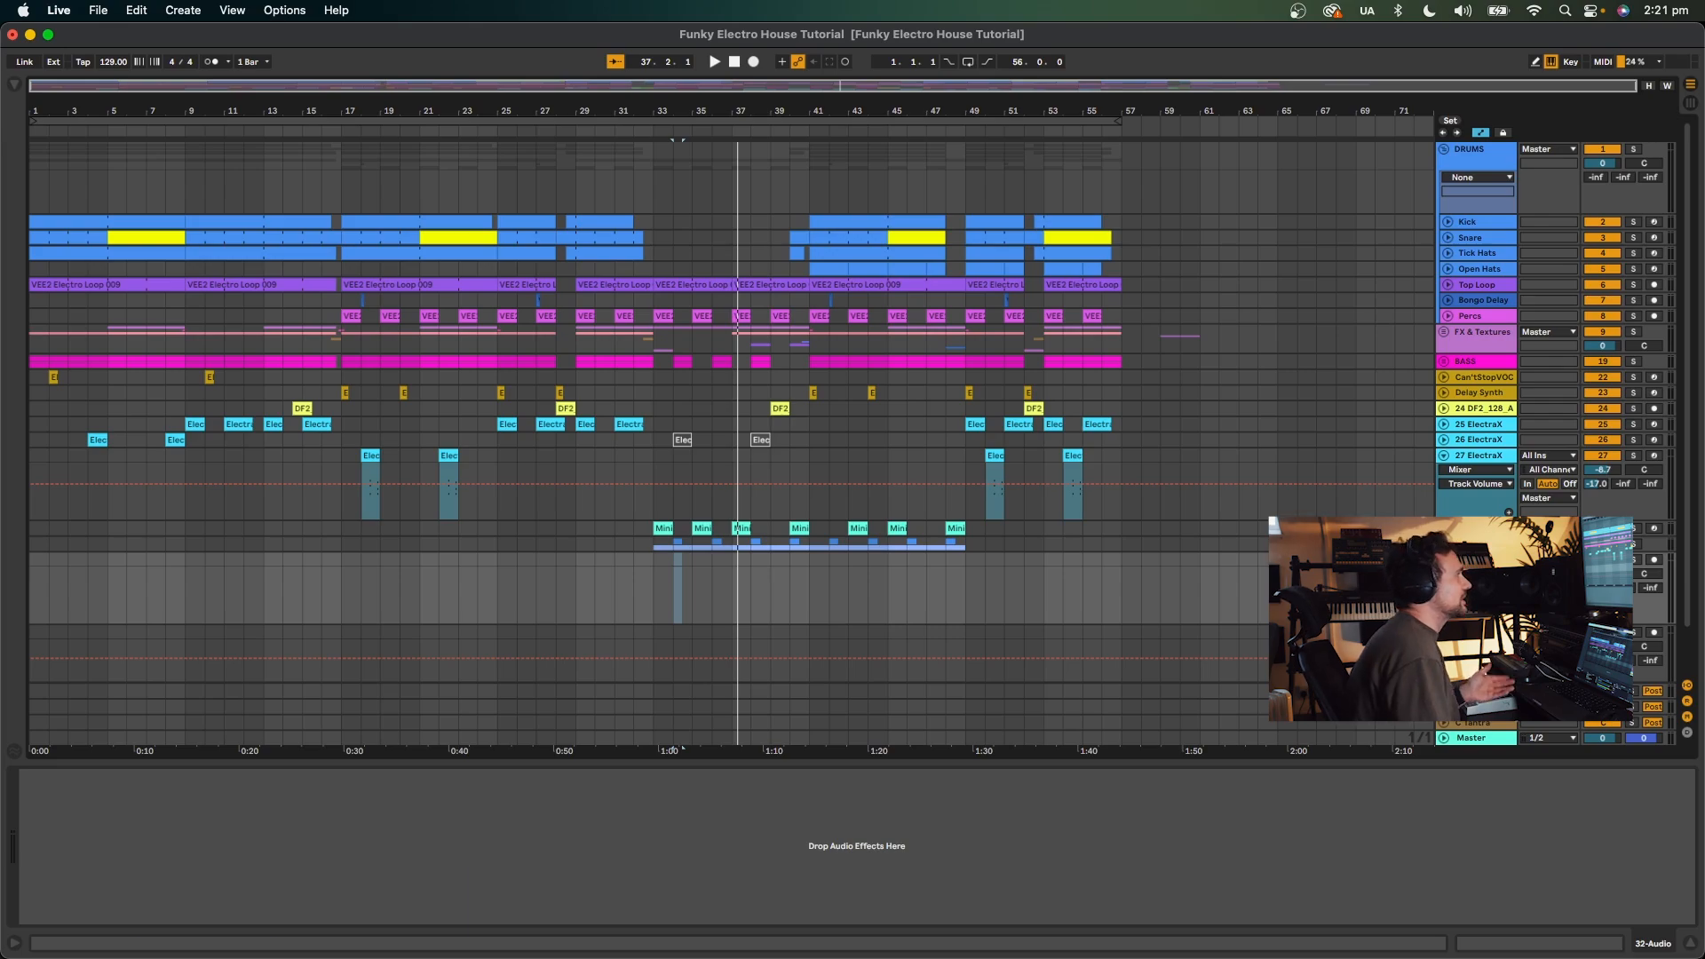
{"action": "key", "text": "space"}
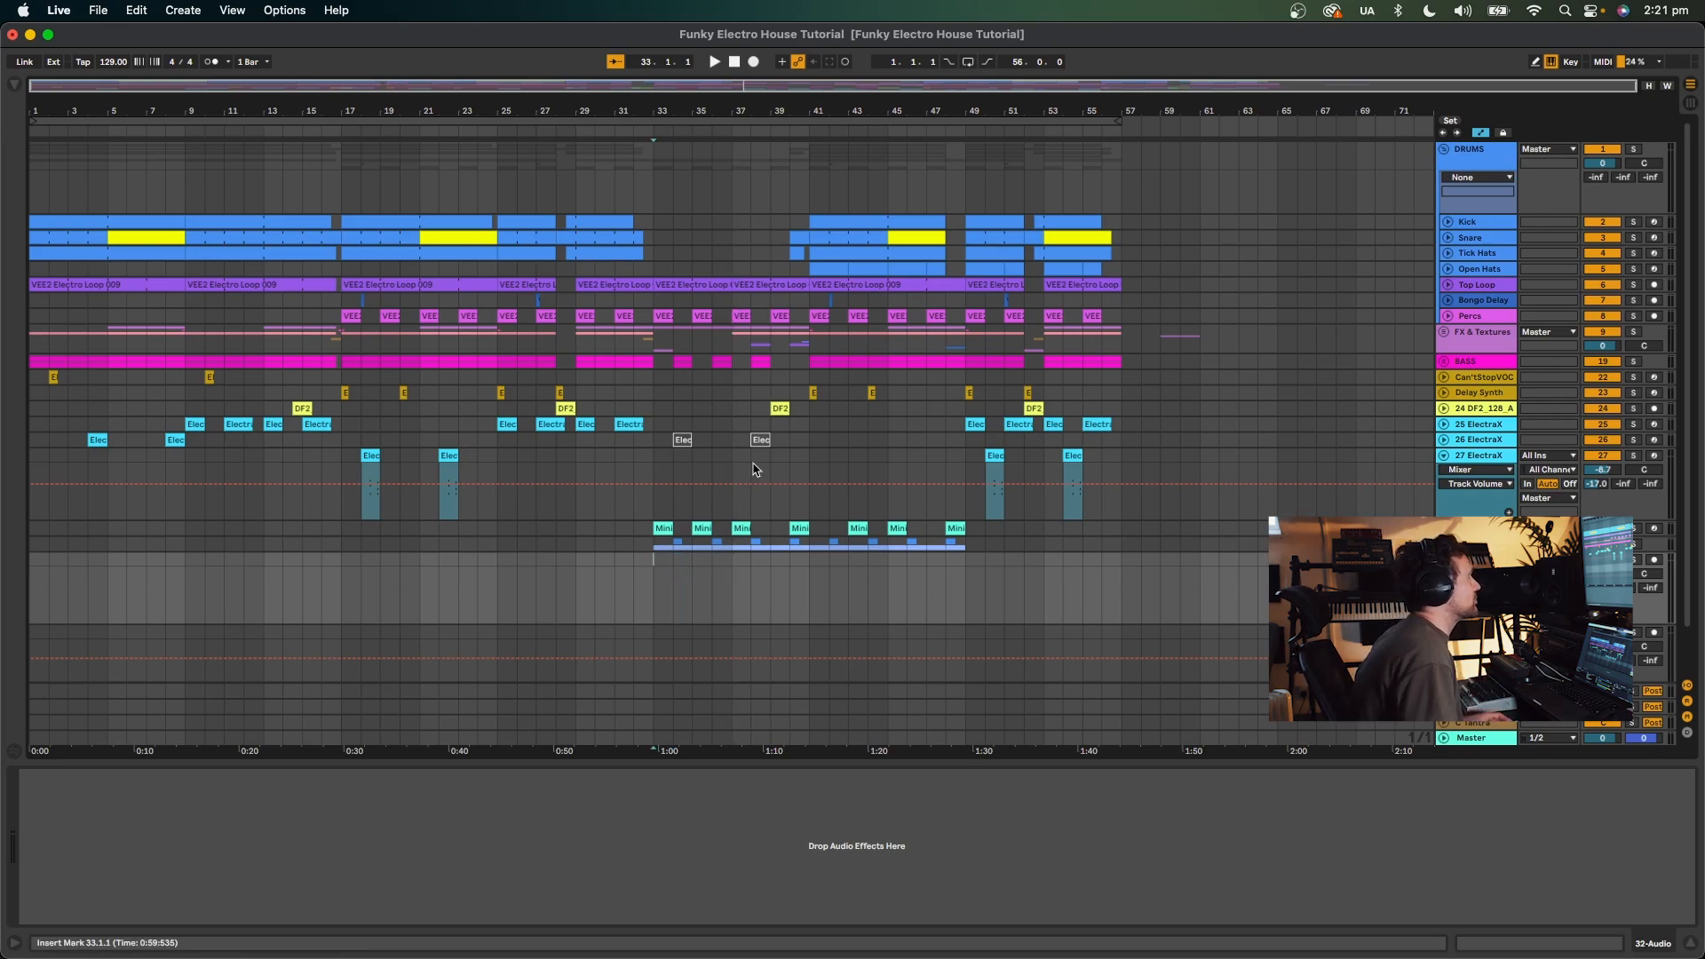
Try to record an audio take from bar 33.
{"action": "left_click", "coordinate": [753, 62]}
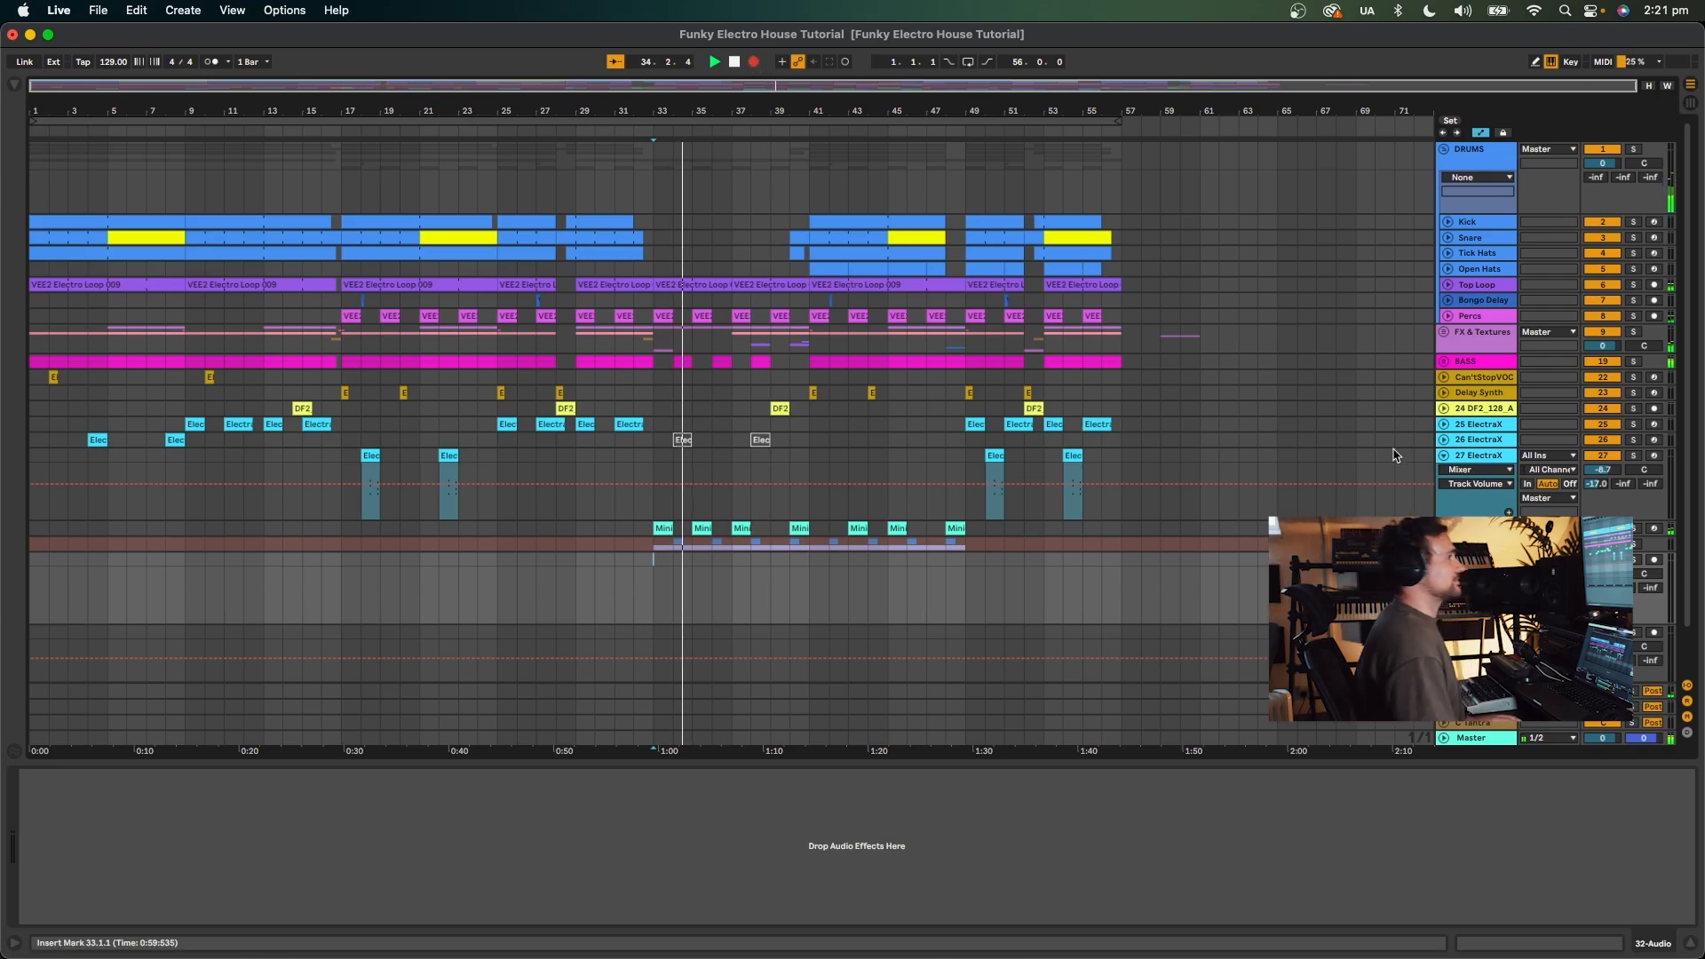
{"action": "left_click", "coordinate": [753, 62]}
{"action": "key", "text": "space"}
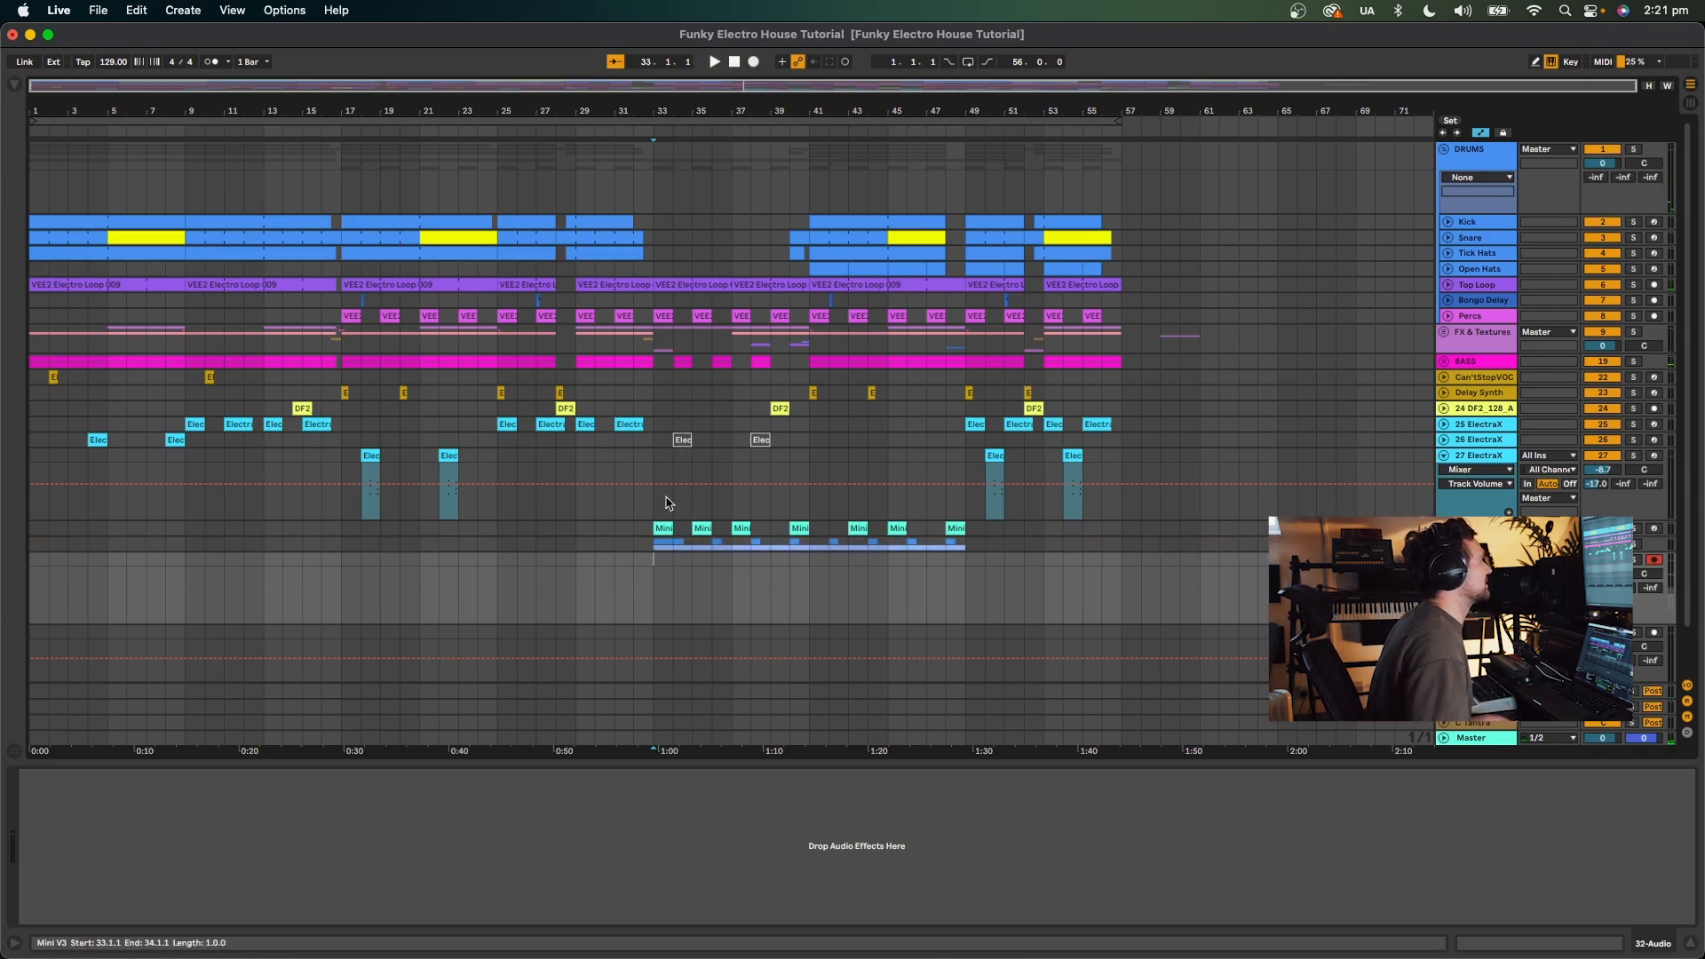
Record an audio take onto the new 32 Audio track from bar 33 and open the recorded clip's waveform.
{"action": "left_click", "coordinate": [754, 62]}
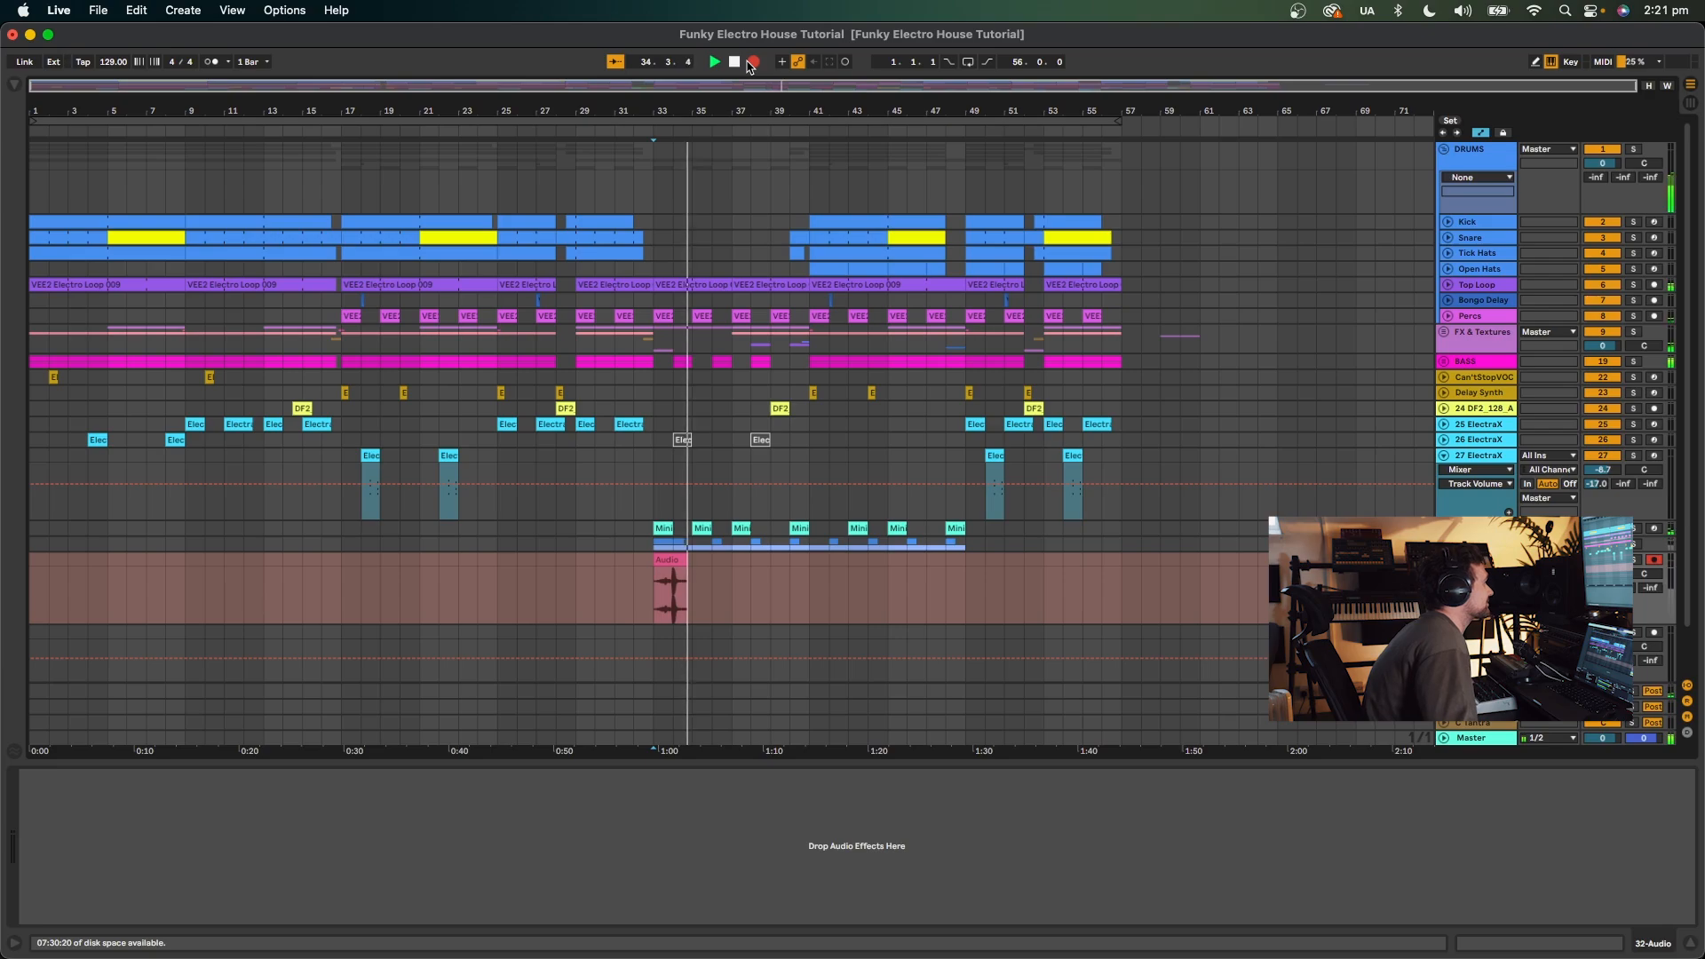
{"action": "key", "text": "space"}
{"action": "double_click", "coordinate": [678, 571]}
{"action": "scroll", "coordinate": [408, 524], "scroll_direction": "left", "scroll_amount": 5}
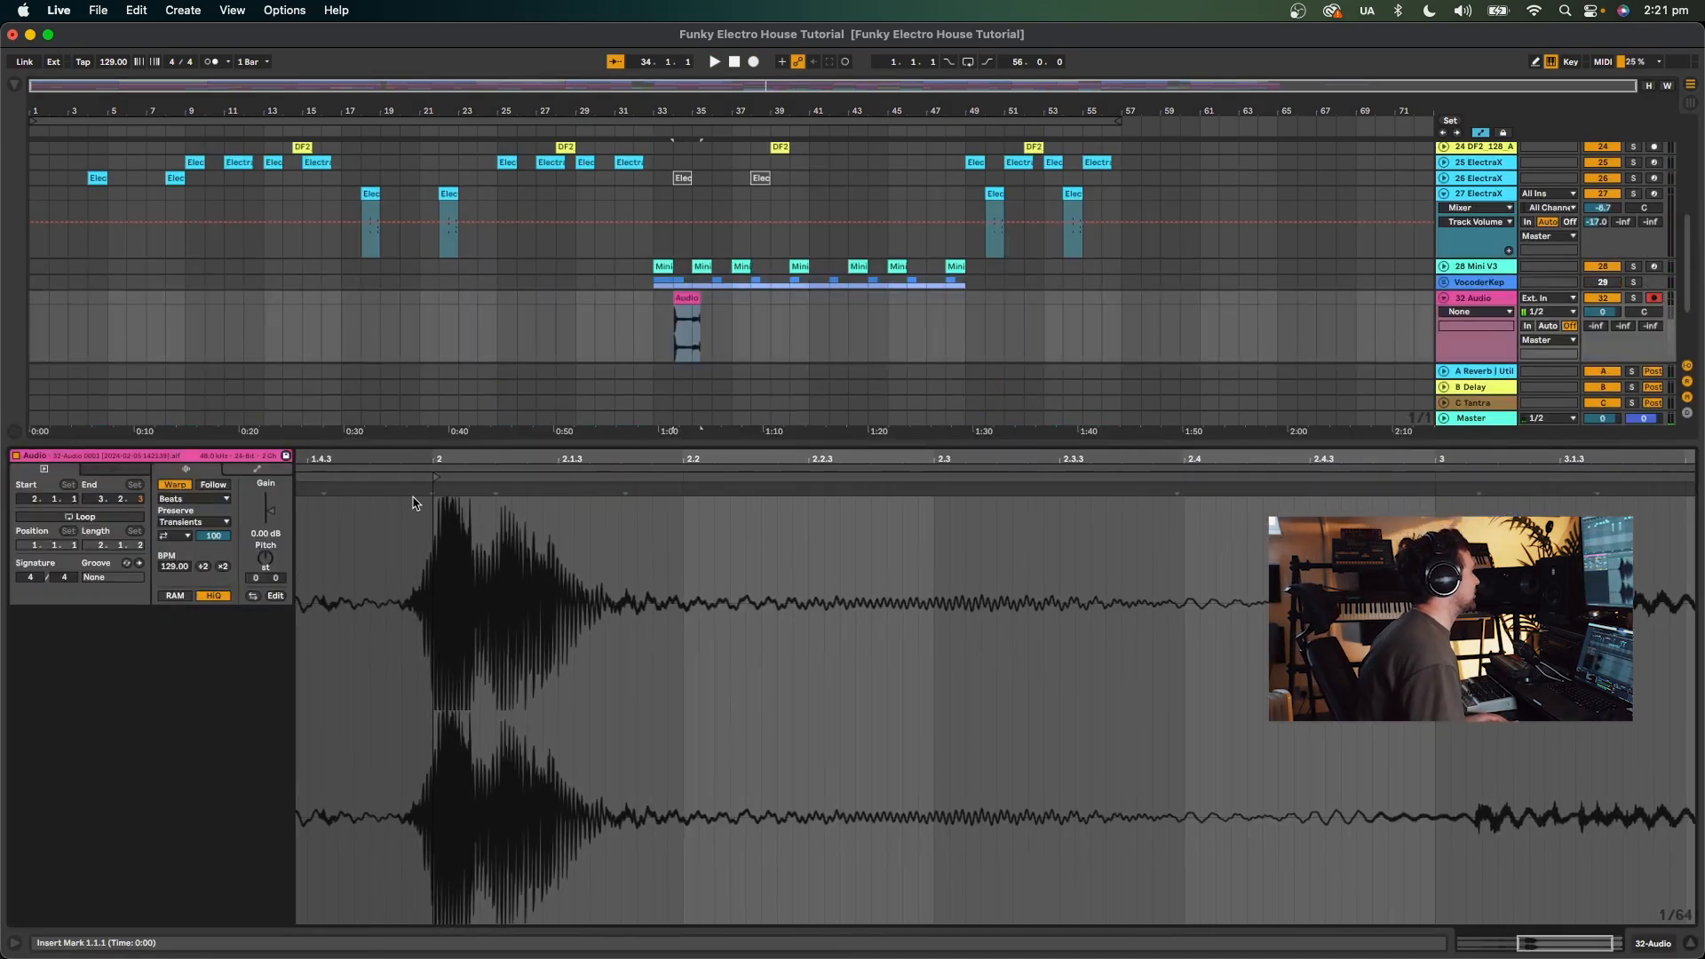
Adjust the recorded vocal's warp marker near bar 2, audition the clip, and lower the 32 Audio track's volume to about -9 dB.
{"action": "left_click_drag", "start_coordinate": [433, 490], "coordinate": [447, 493]}
{"action": "key", "text": "space"}
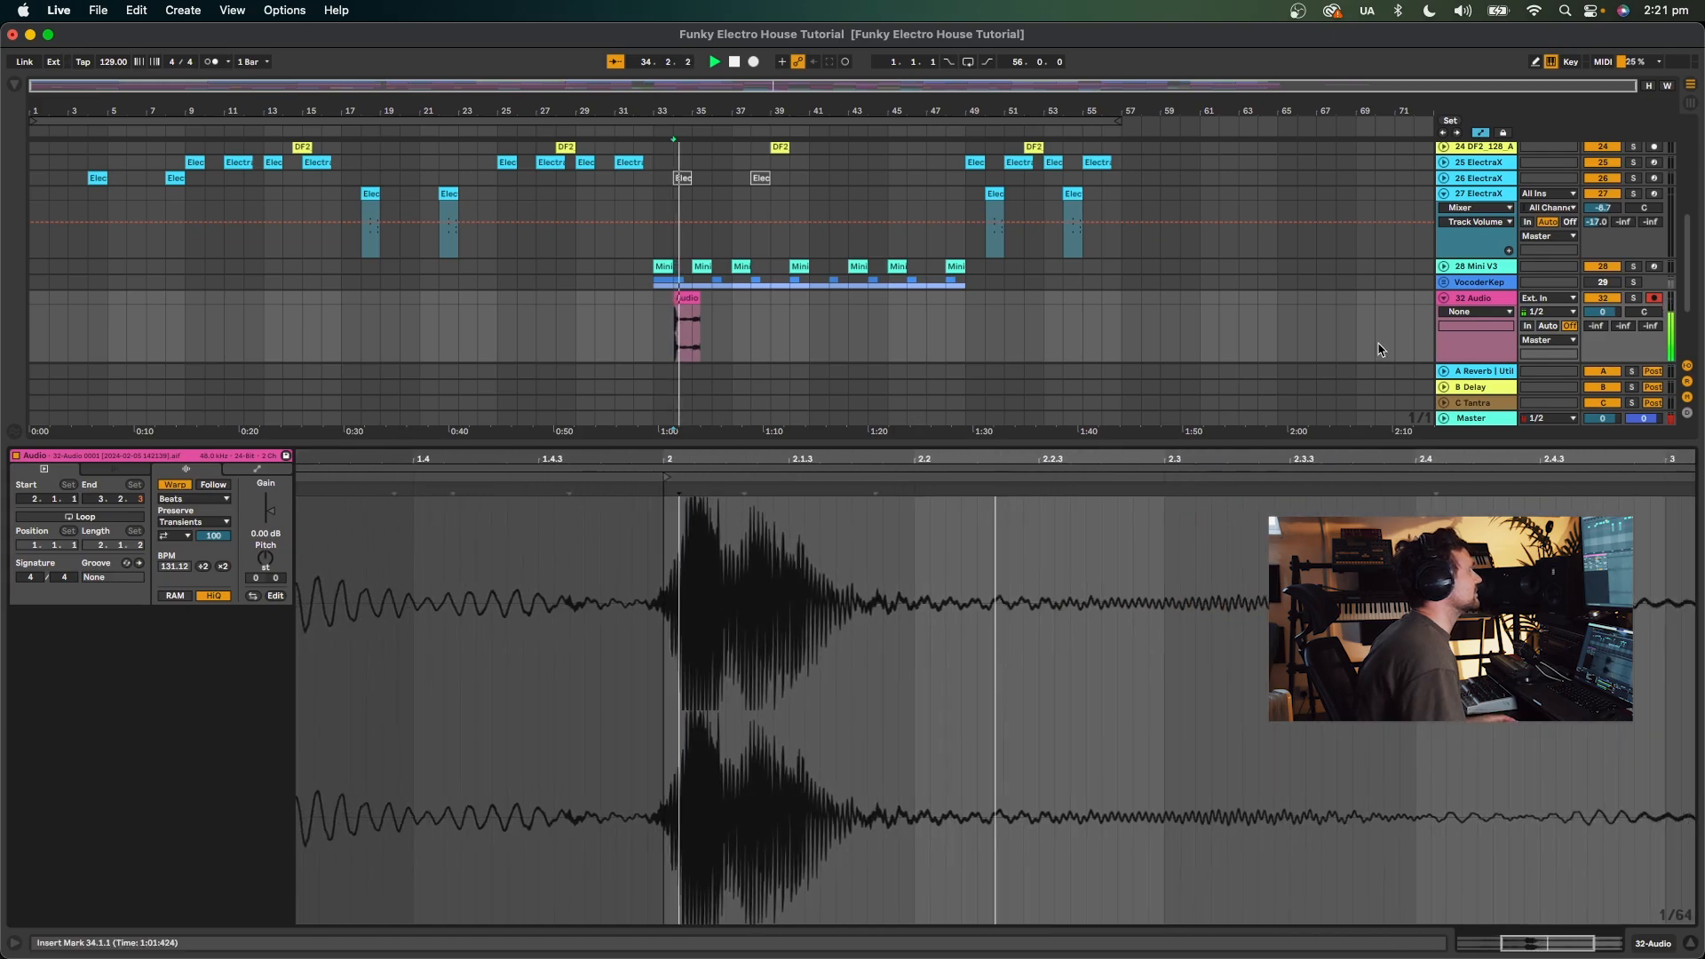
{"action": "key", "text": "space"}
{"action": "left_click_drag", "start_coordinate": [1606, 312], "coordinate": [1606, 331]}
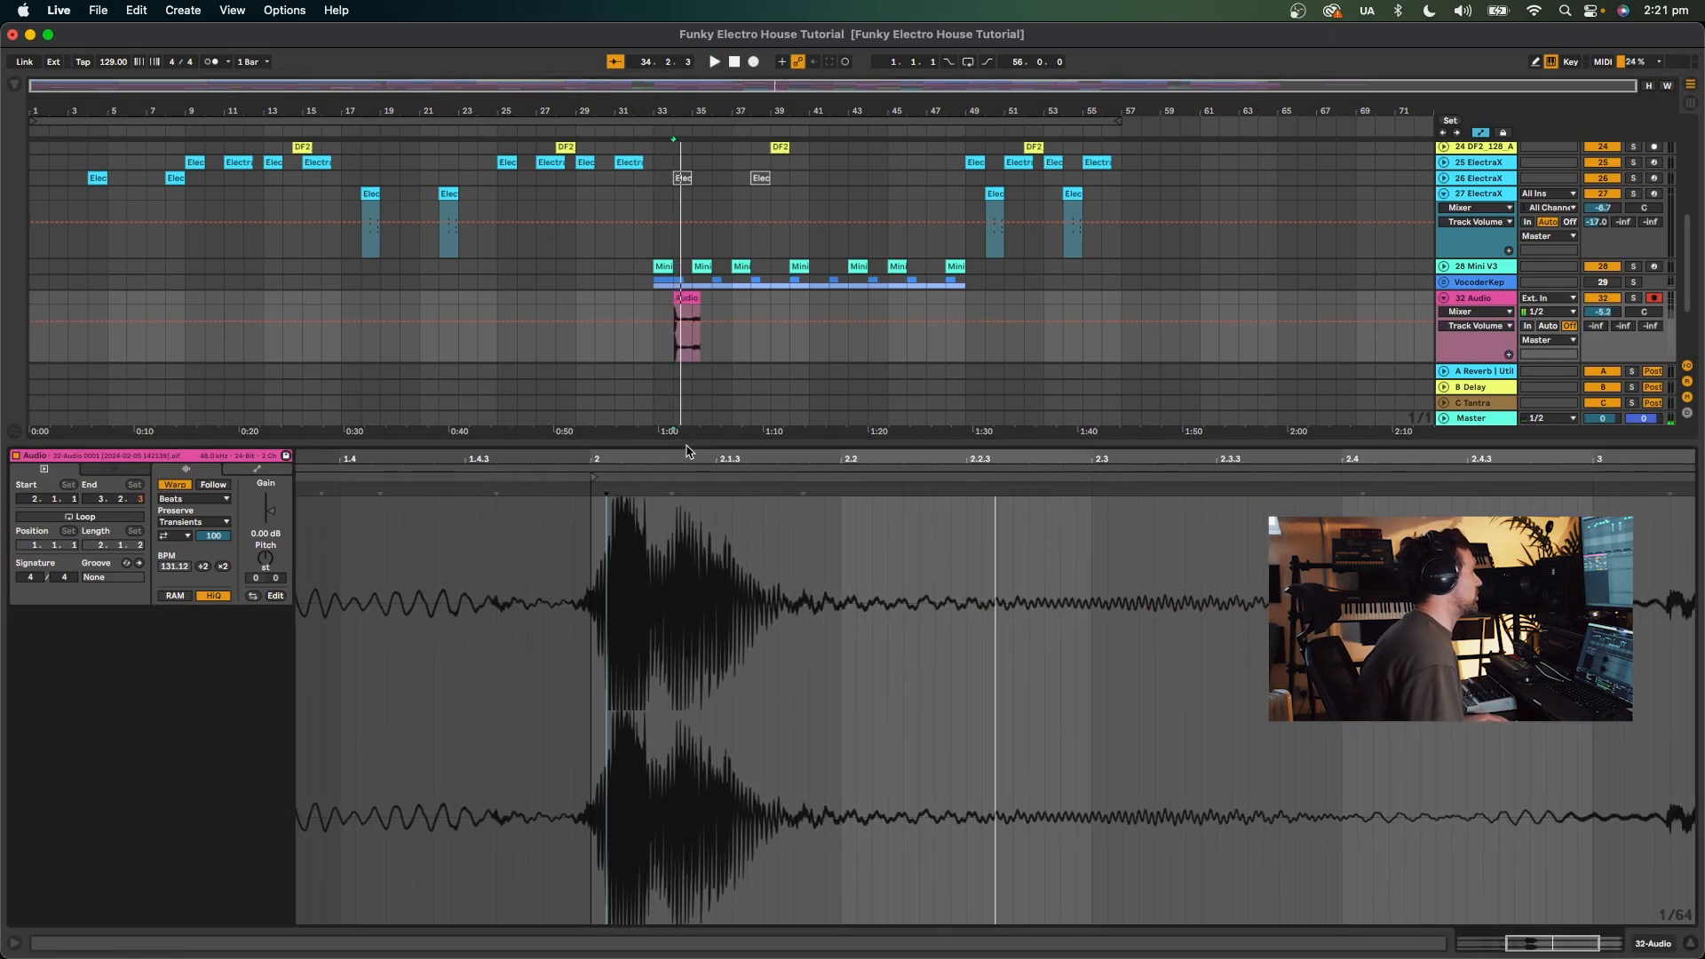
Hide the clip detail view and insert new audio tracks below the 32 Audio track.
{"action": "key", "text": "super+alt+l"}
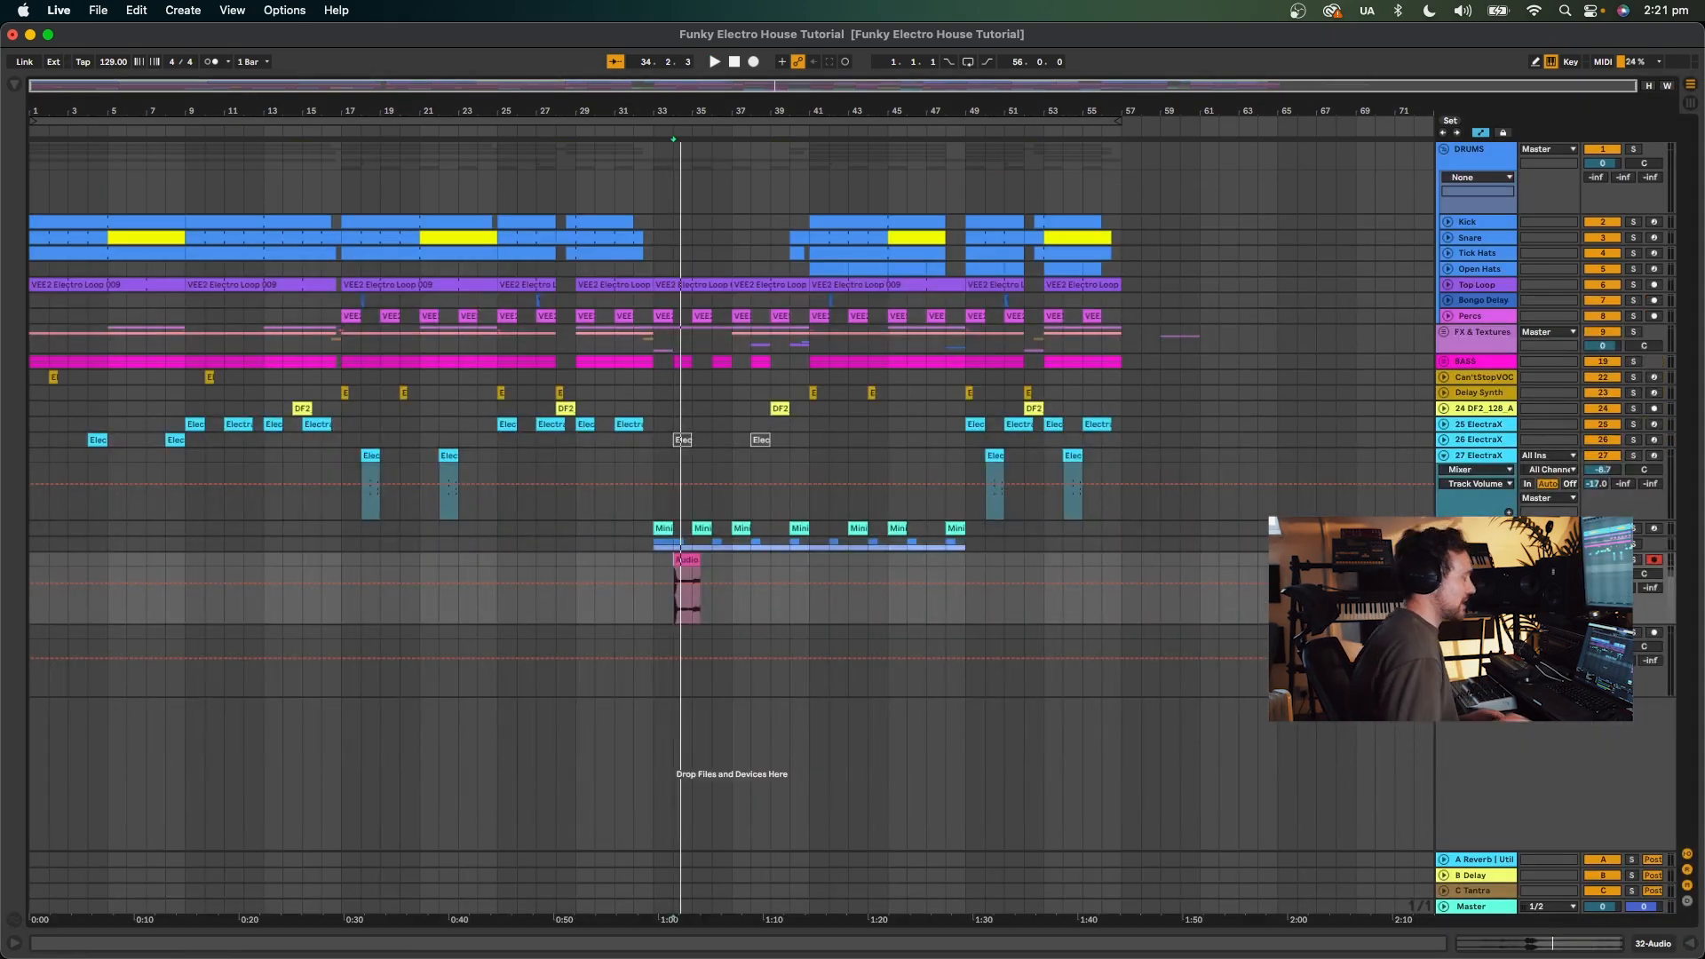
{"action": "key", "text": "super+t"}
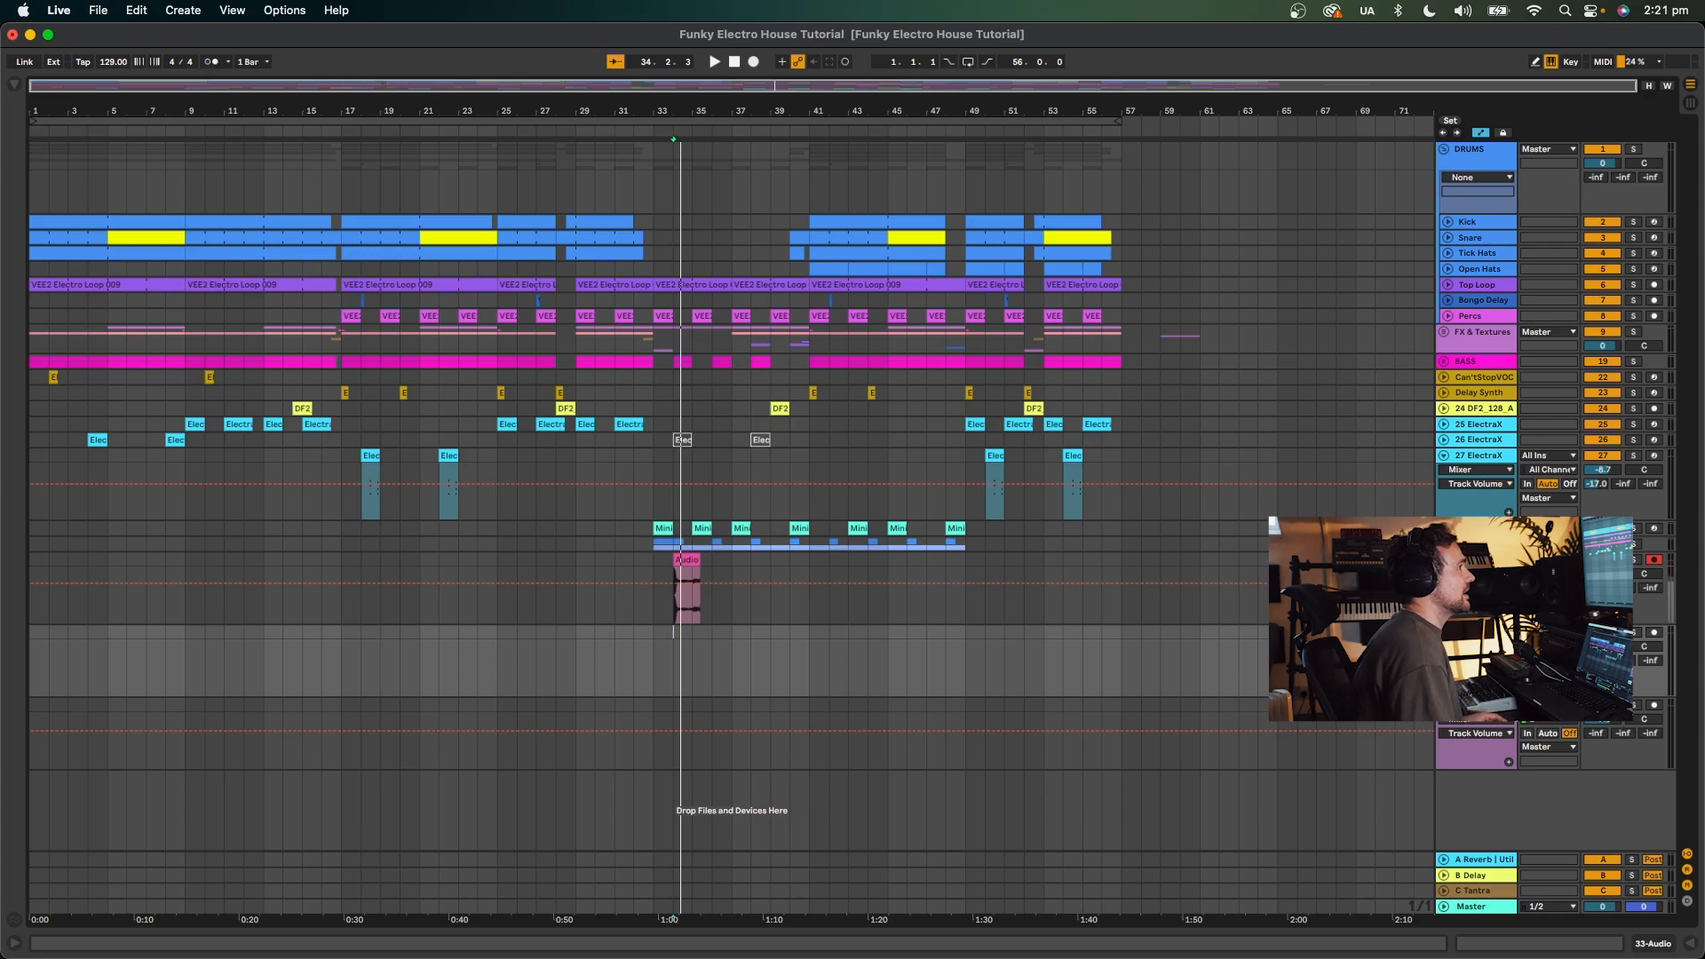
{"action": "key", "text": "super+z"}
Search the Samples (Local) folder for "a#m".
{"action": "left_click", "coordinate": [15, 86]}
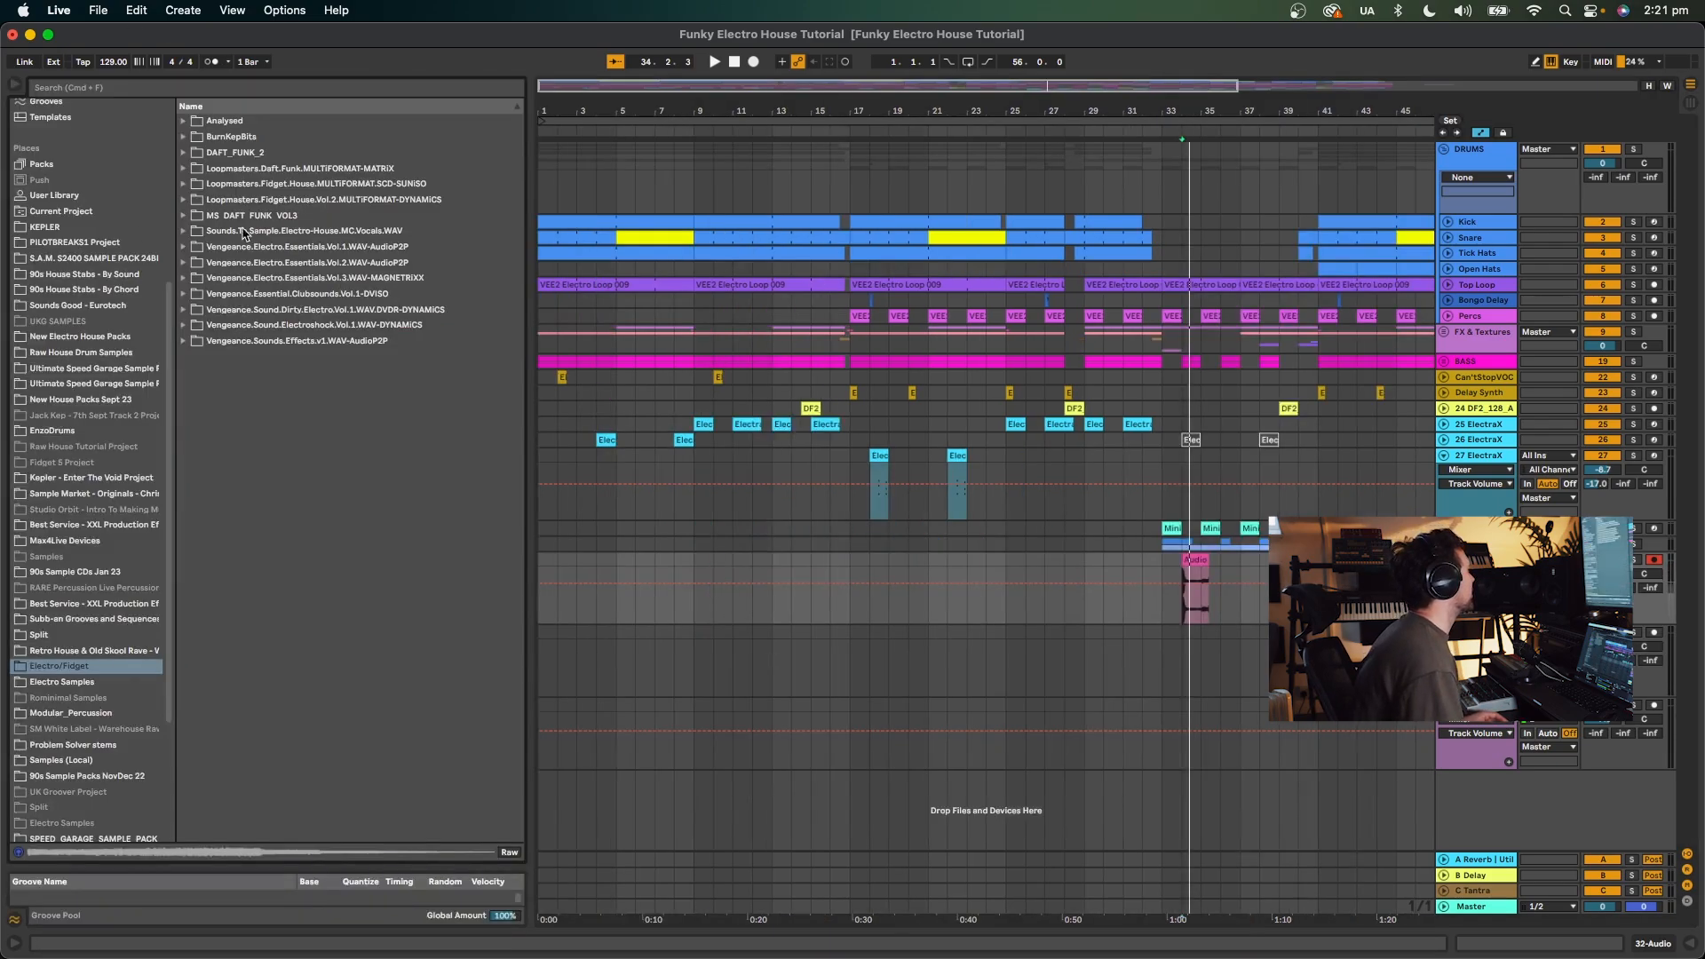
{"action": "scroll", "coordinate": [64, 654], "scroll_direction": "down", "scroll_amount": 5}
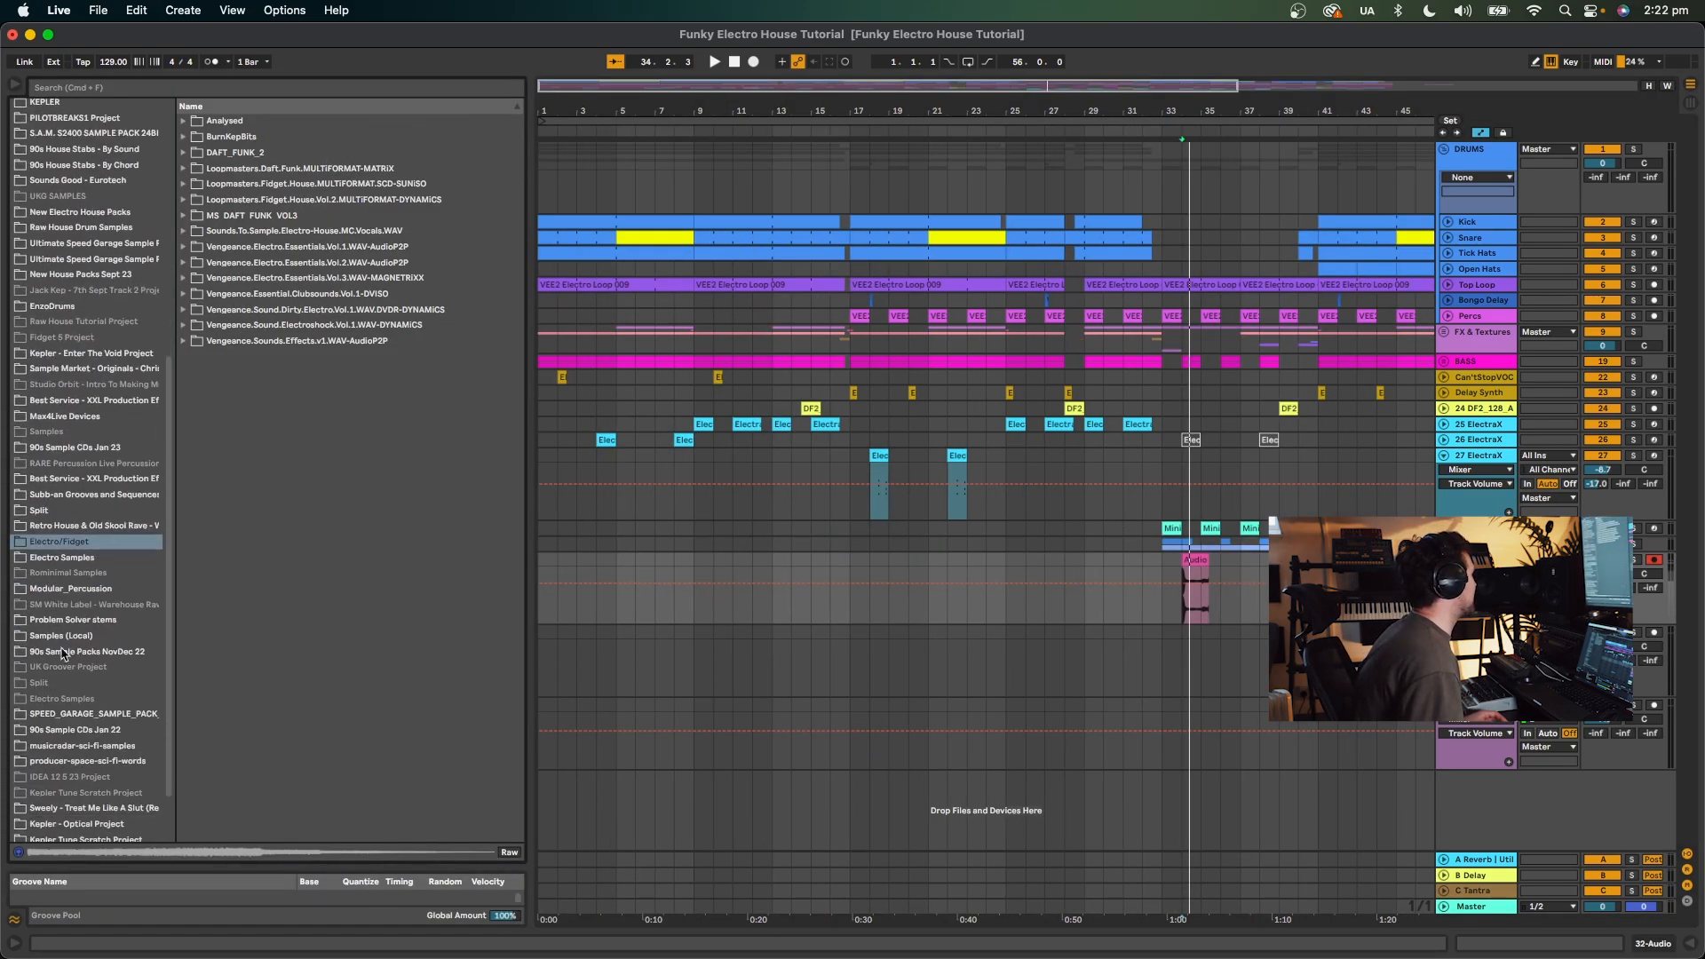
{"action": "left_click", "coordinate": [67, 636]}
{"action": "left_click", "coordinate": [294, 86]}
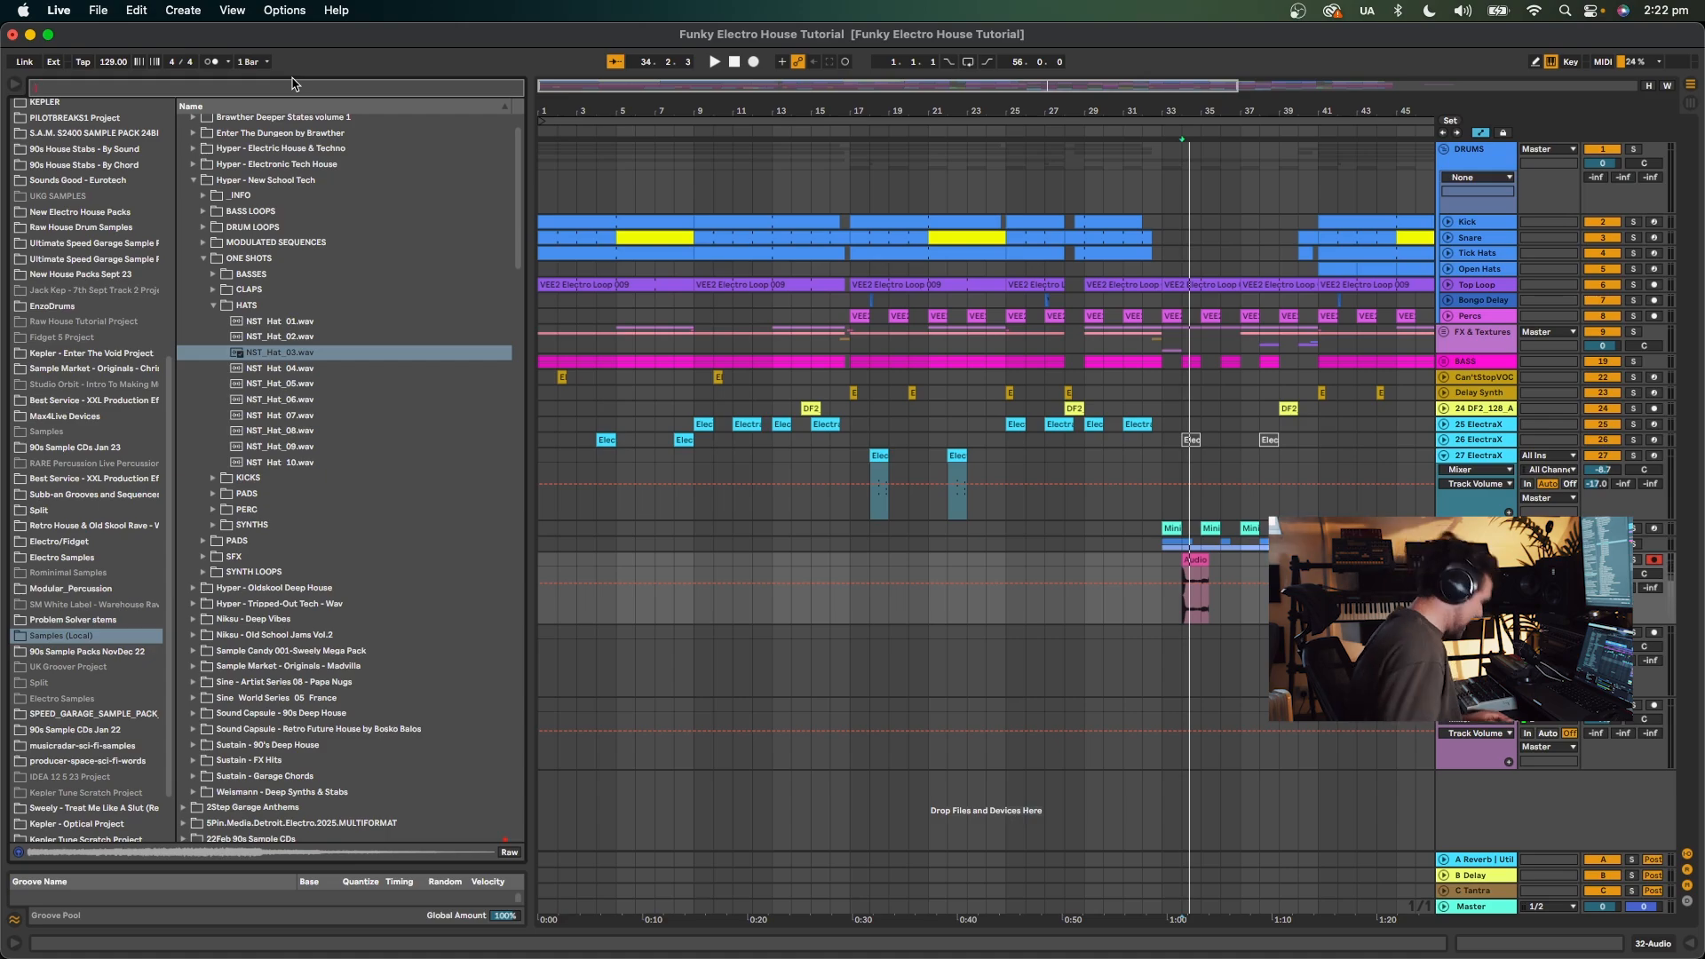
{"action": "type", "text": "a"}
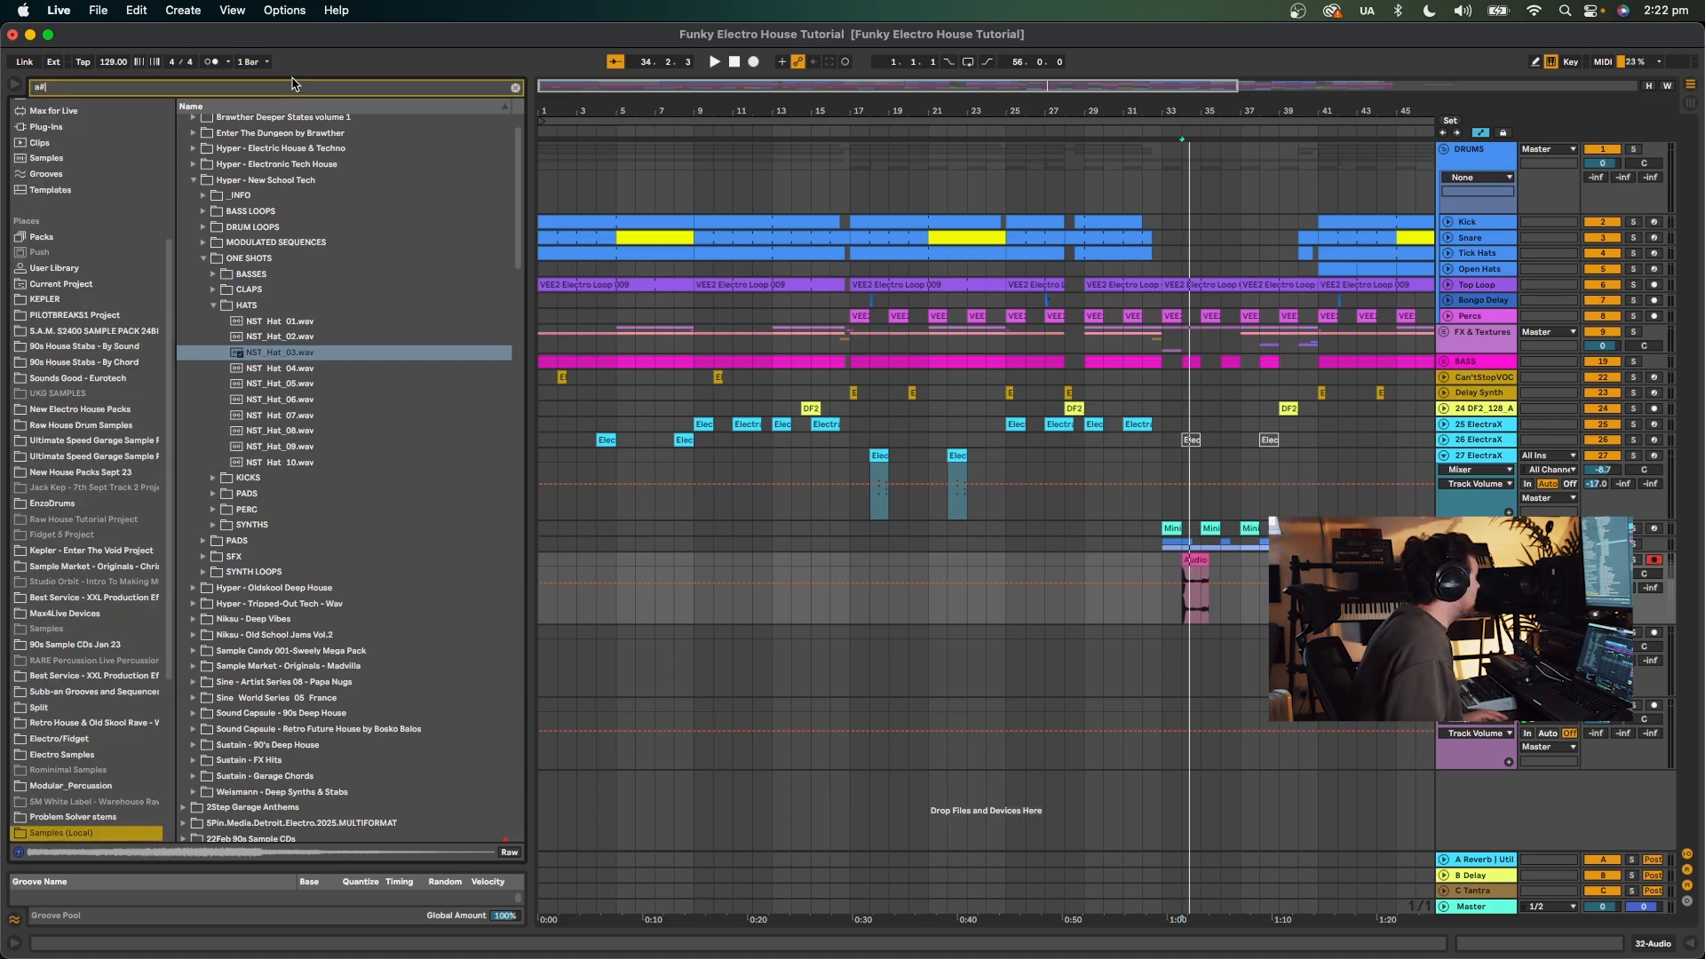
{"action": "type", "text": "#m"}
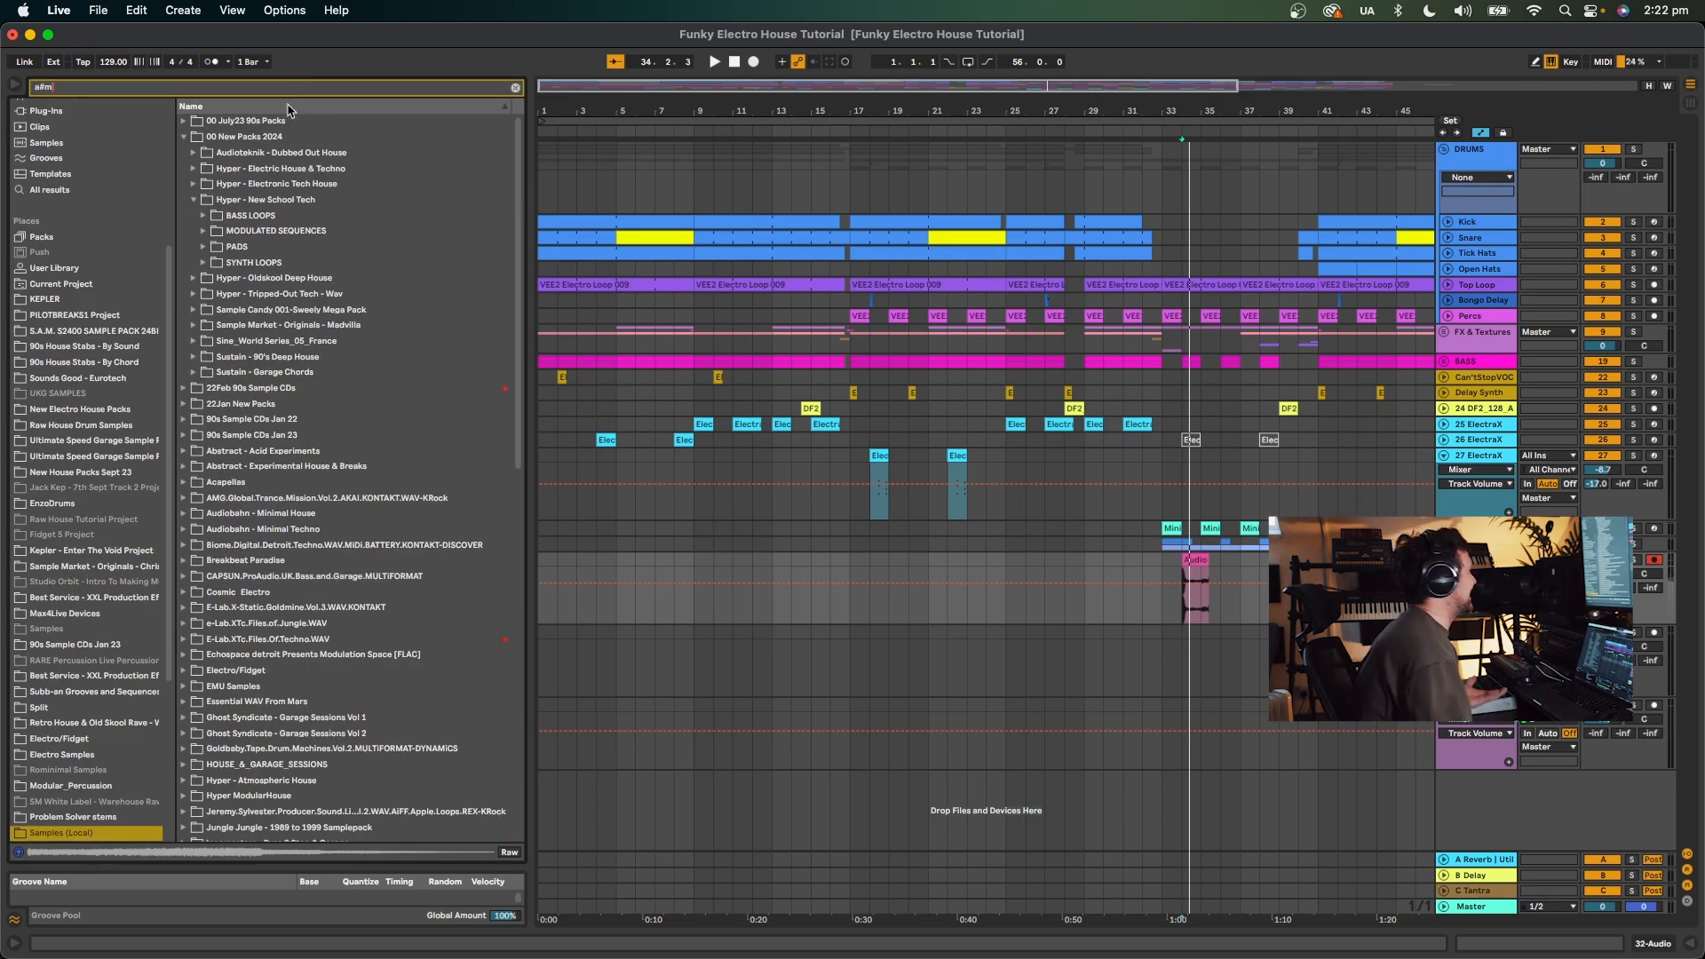
Place the sample NST_131_Pad_03_A#m.wav at bar 34 on the empty audio track directly below the vocal.
{"action": "left_click", "coordinate": [203, 247]}
{"action": "left_click", "coordinate": [284, 295]}
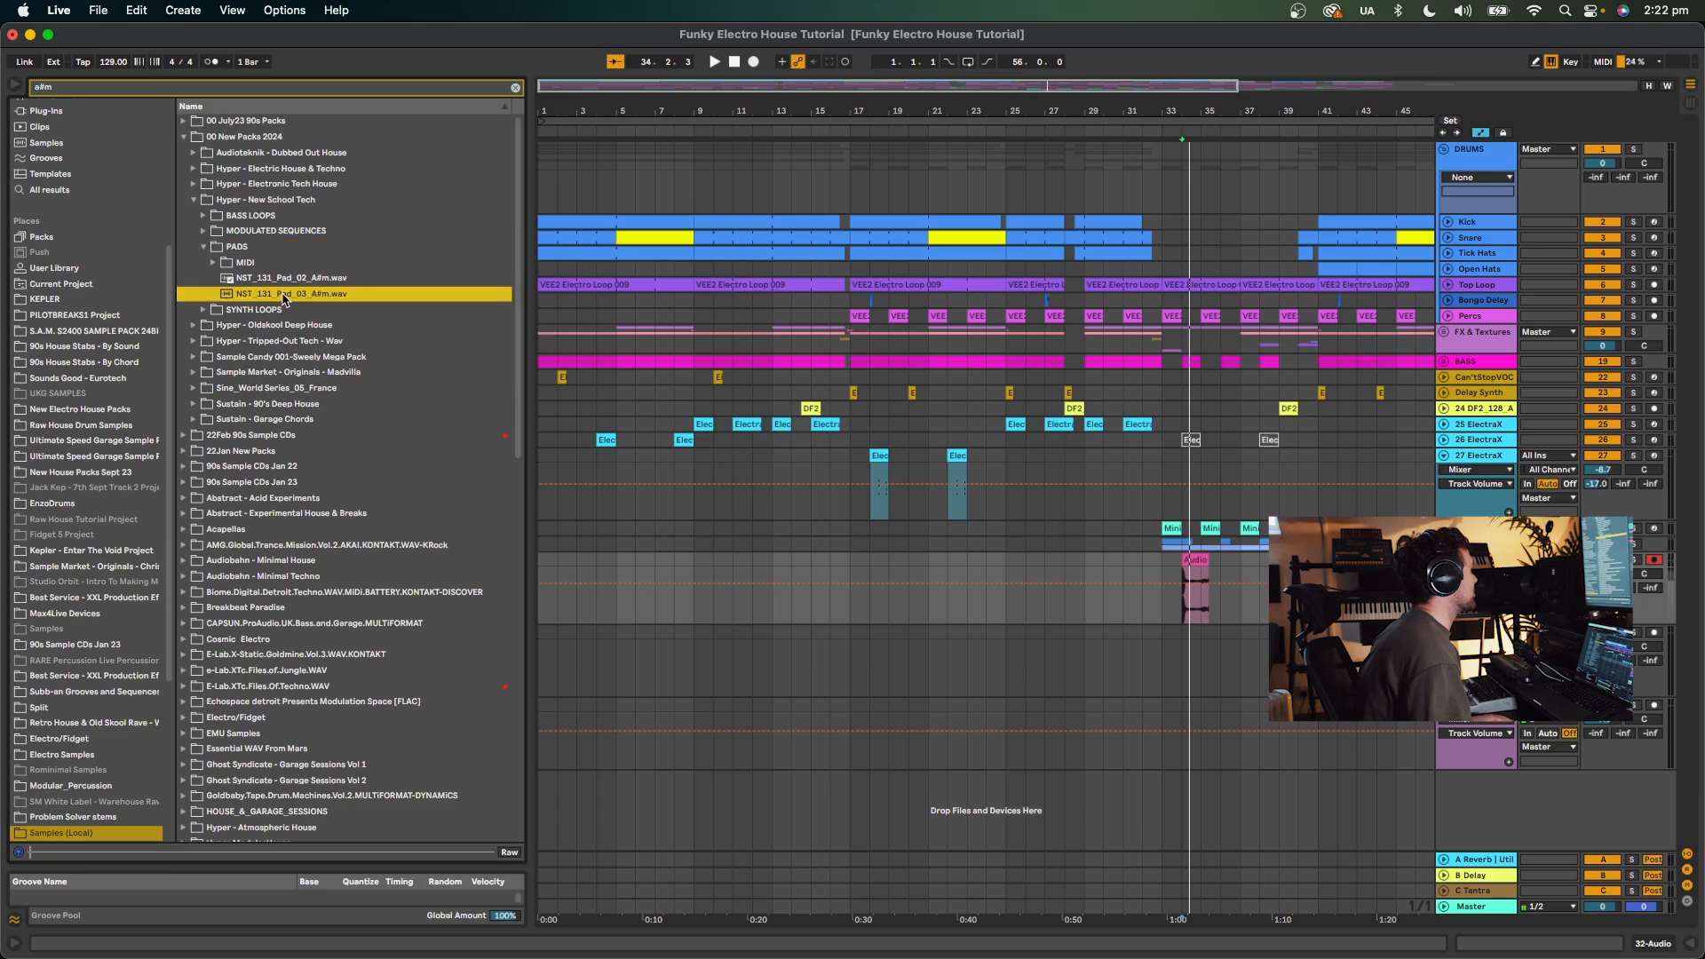
{"action": "left_click_drag", "start_coordinate": [280, 298], "coordinate": [1217, 633]}
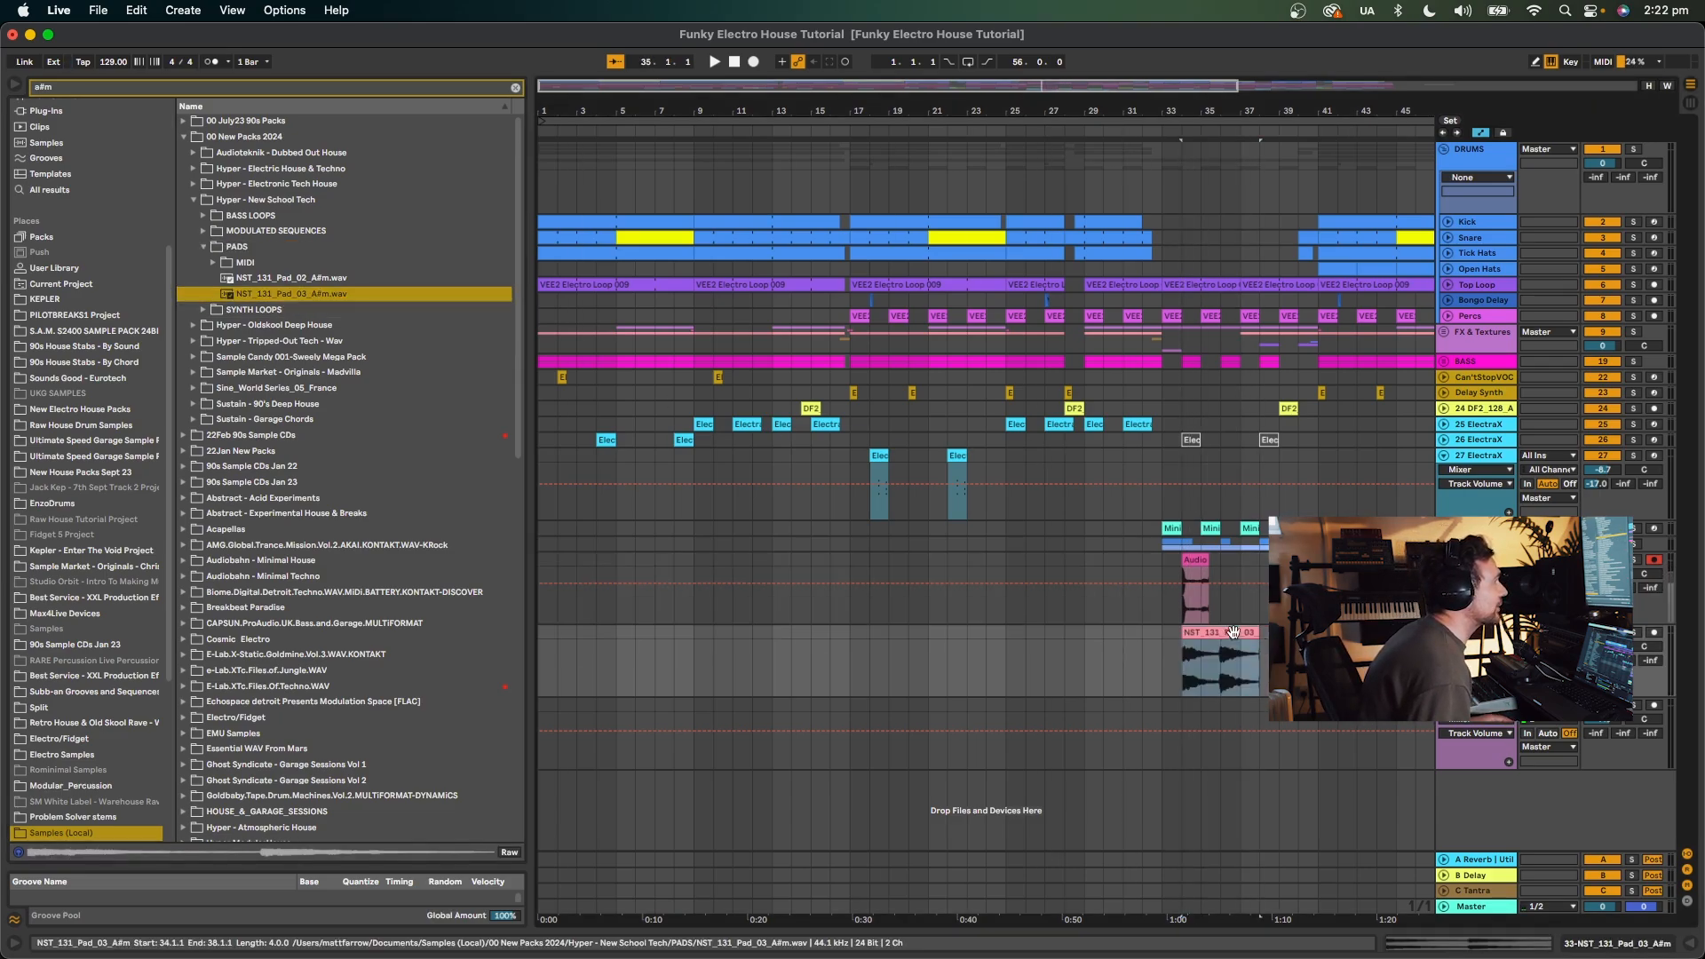
Copy the recorded vocal clip to bar 36 on its own track and audition the soloed pad track.
{"action": "left_click", "coordinate": [1190, 558]}
{"action": "left_click_drag", "start_coordinate": [1190, 558], "coordinate": [1231, 558]}
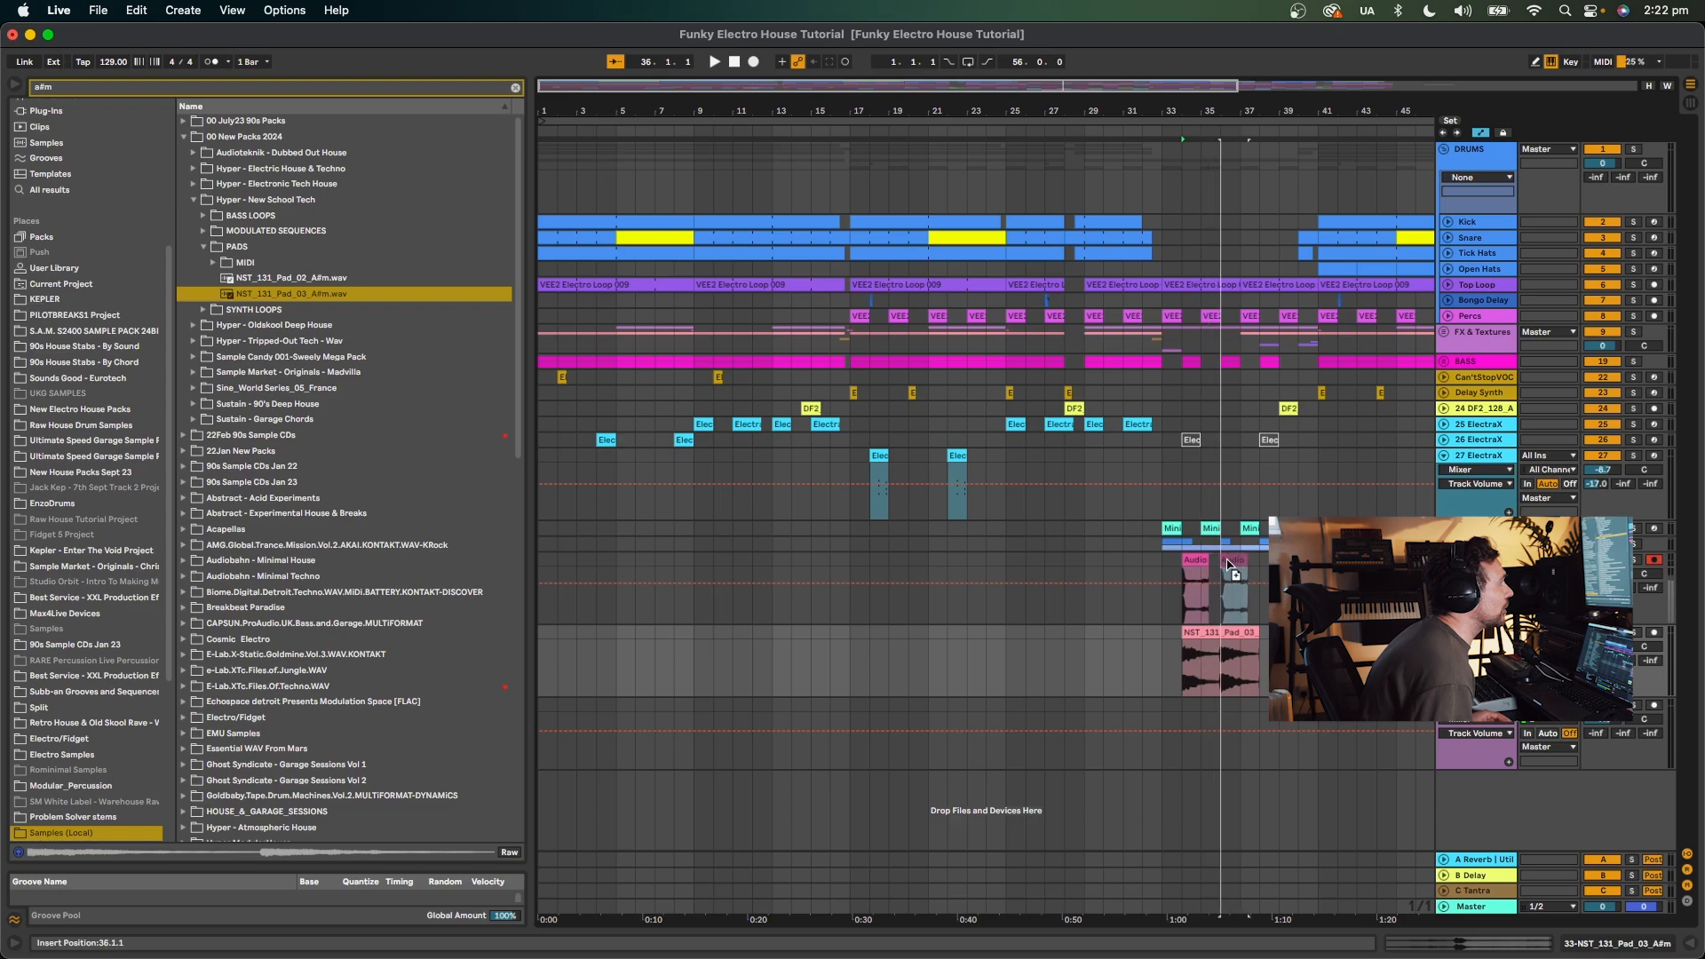
{"action": "left_click", "coordinate": [1231, 648]}
{"action": "key", "text": "space"}
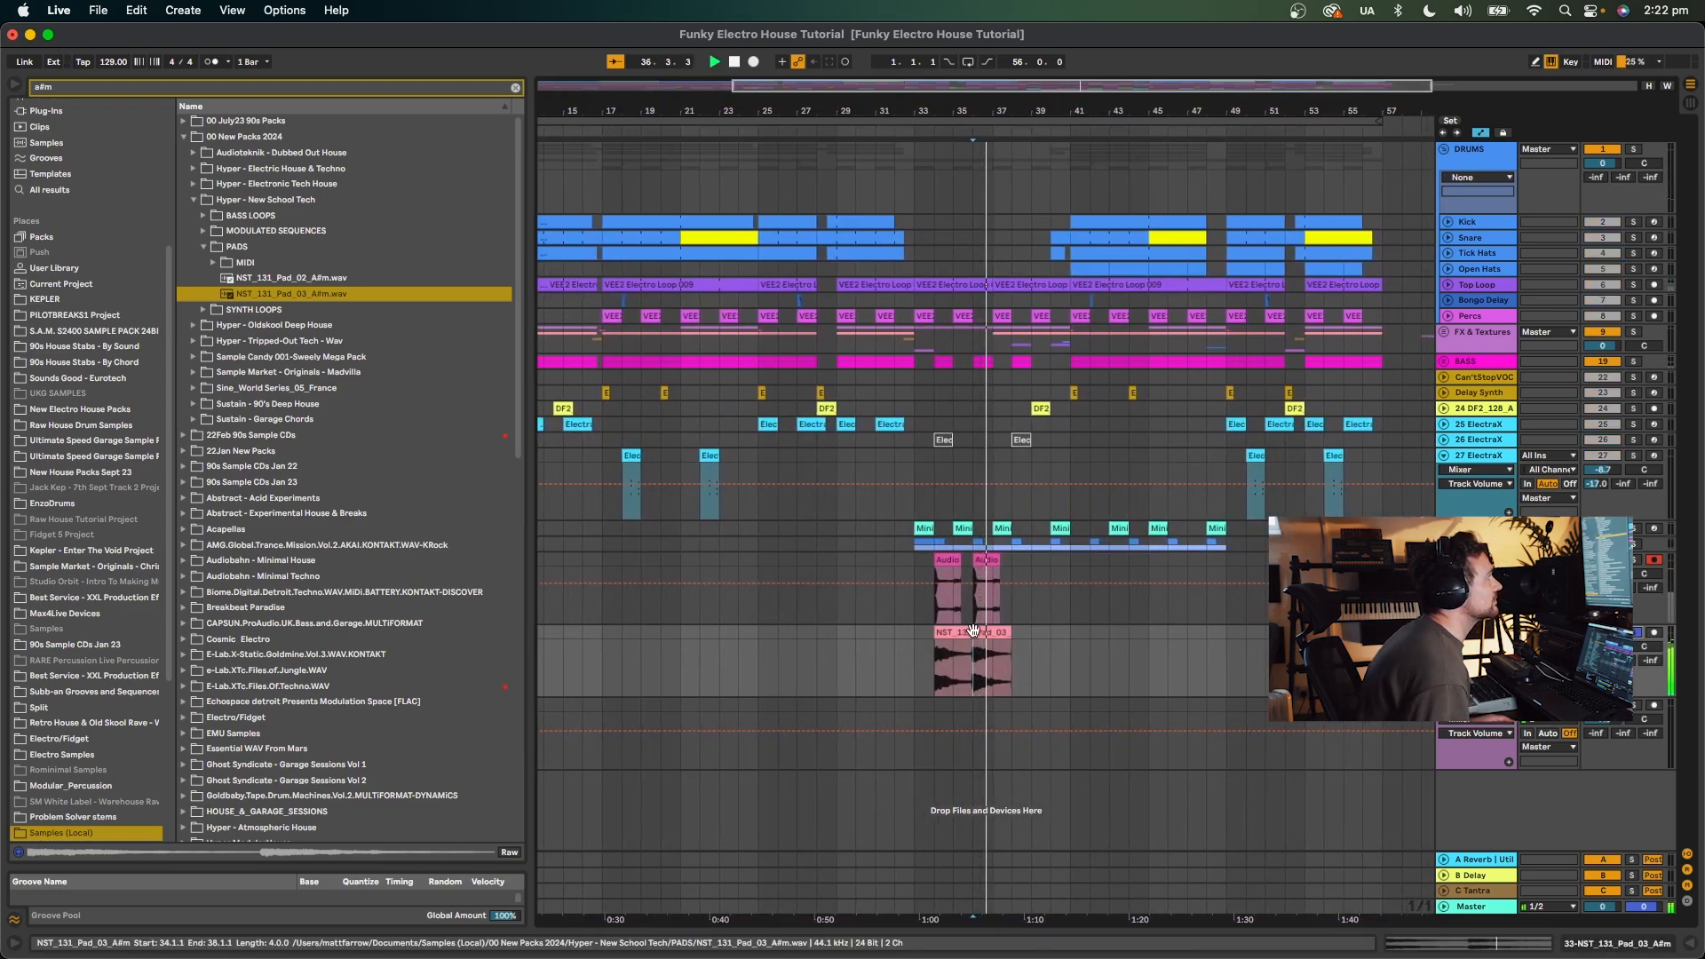
{"action": "key", "text": "space"}
Shorten the pad clip to end at bar 37 and trim both vocal clips to one bar each.
{"action": "left_click_drag", "start_coordinate": [1004, 634], "coordinate": [985, 635]}
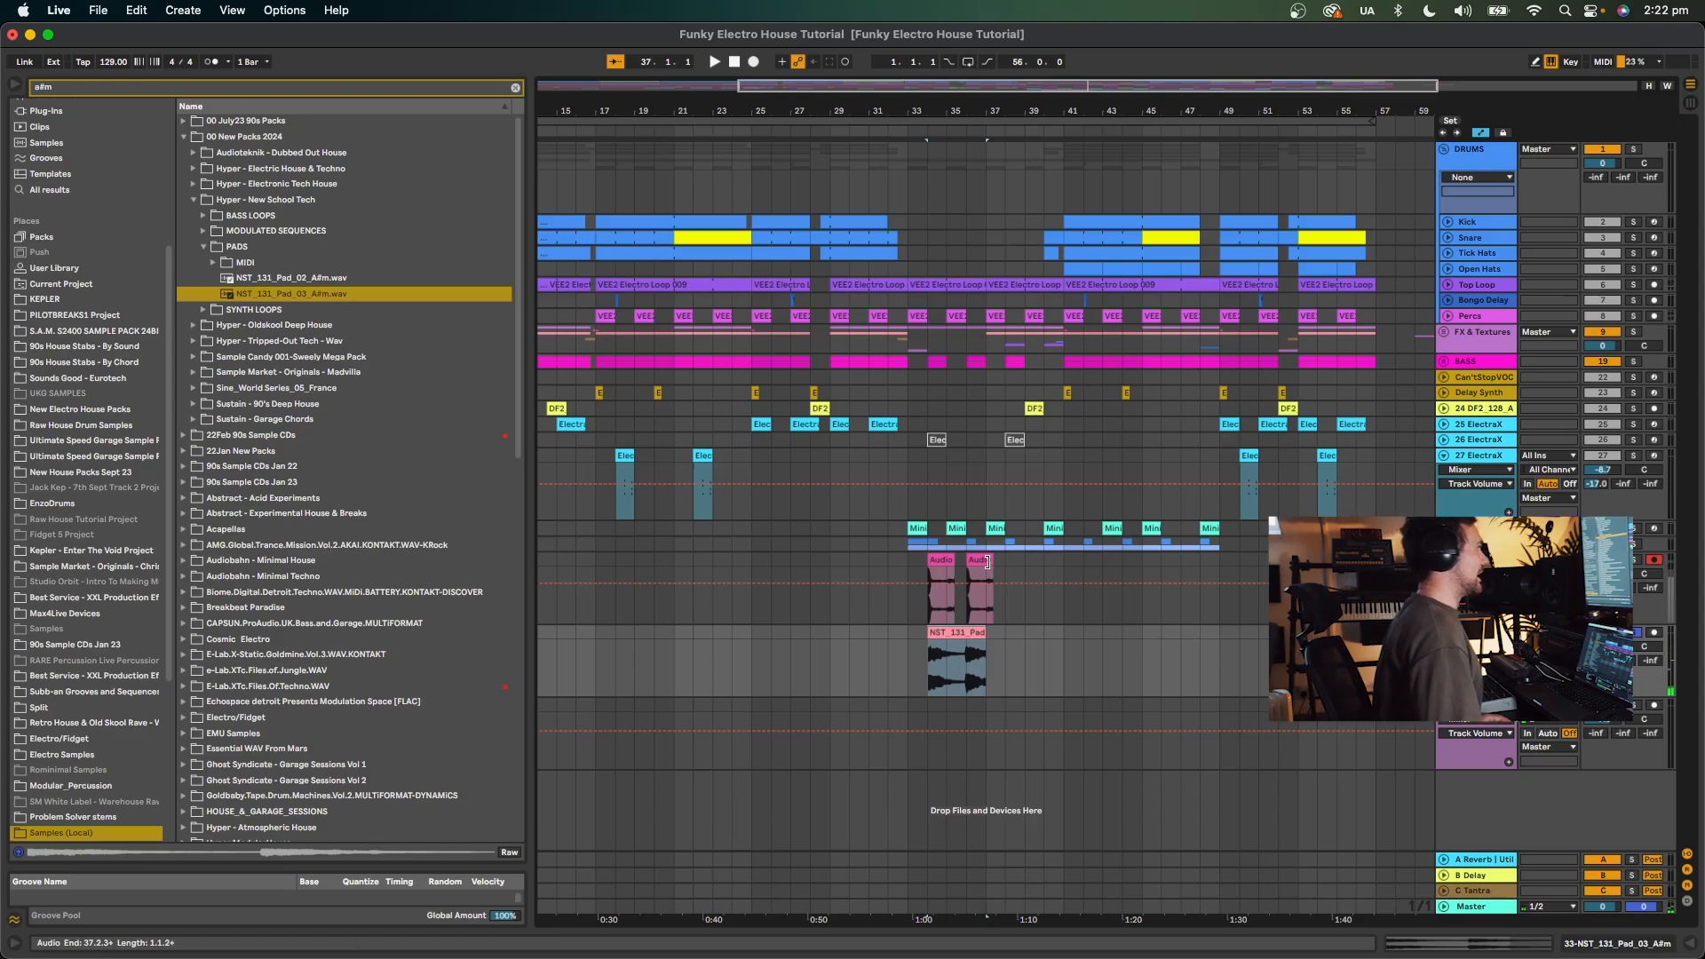
{"action": "left_click_drag", "start_coordinate": [992, 561], "coordinate": [944, 560]}
Add the Vocoder audio effect from Reverb & Resonance to the 32 Audio vocal track.
{"action": "key", "text": "shift+Tab"}
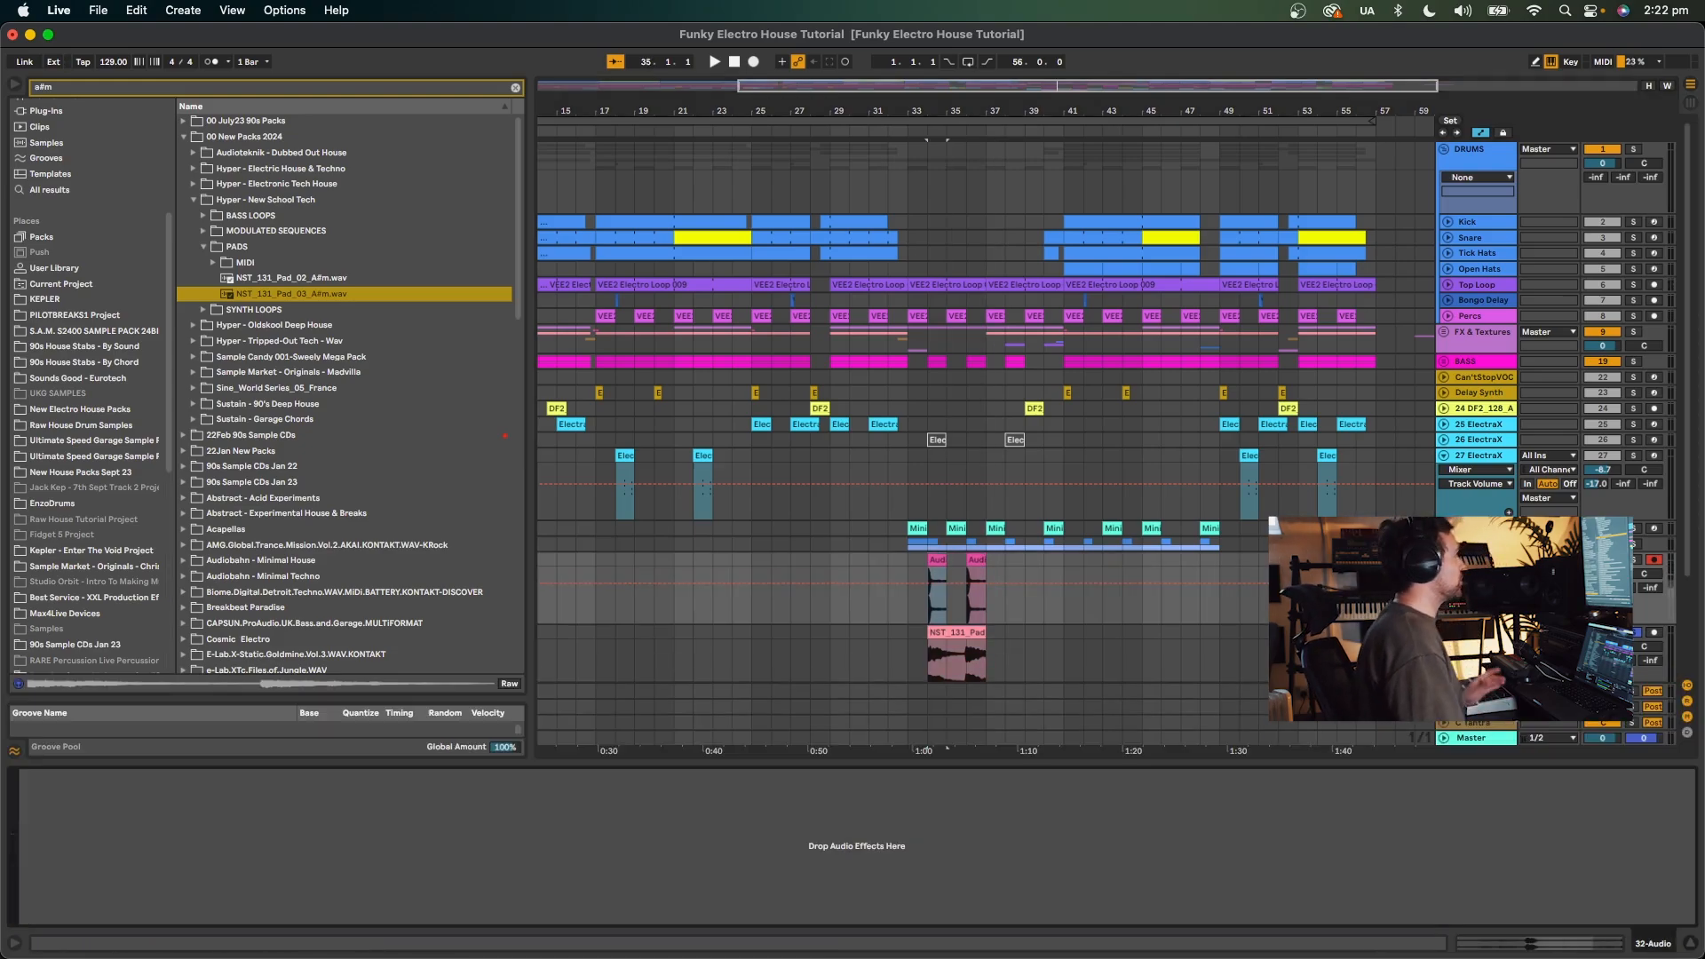
{"action": "scroll", "coordinate": [77, 349], "scroll_direction": "up", "scroll_amount": 5}
{"action": "left_click", "coordinate": [79, 308]}
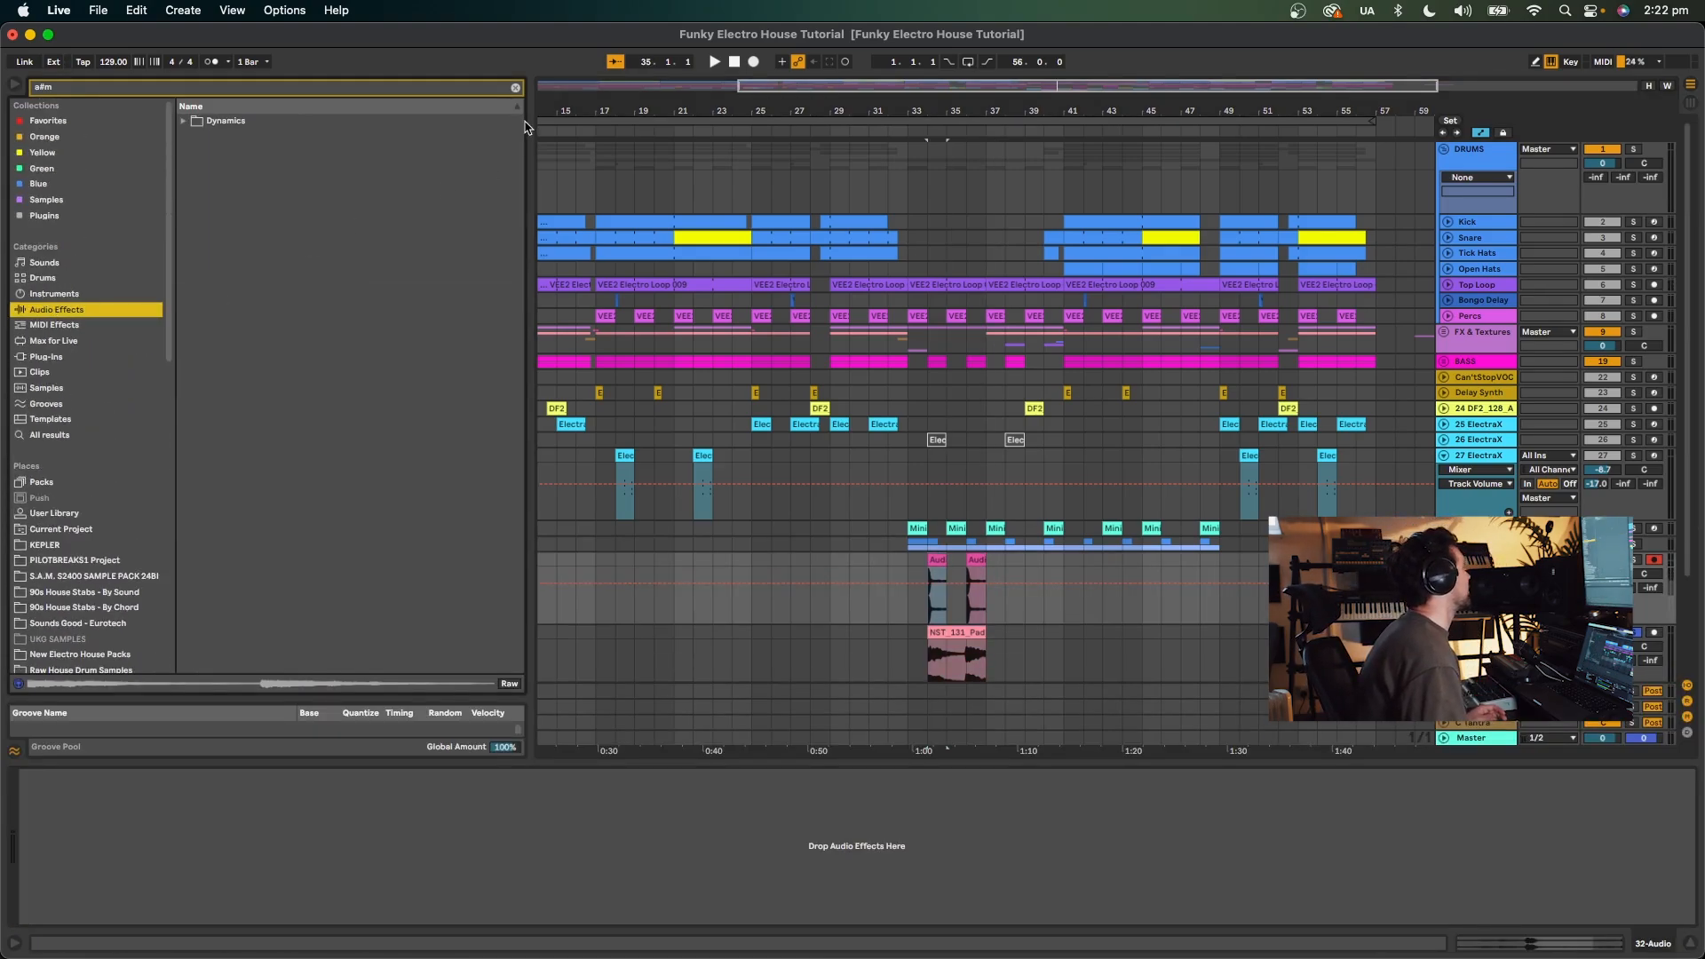
{"action": "left_click", "coordinate": [515, 88]}
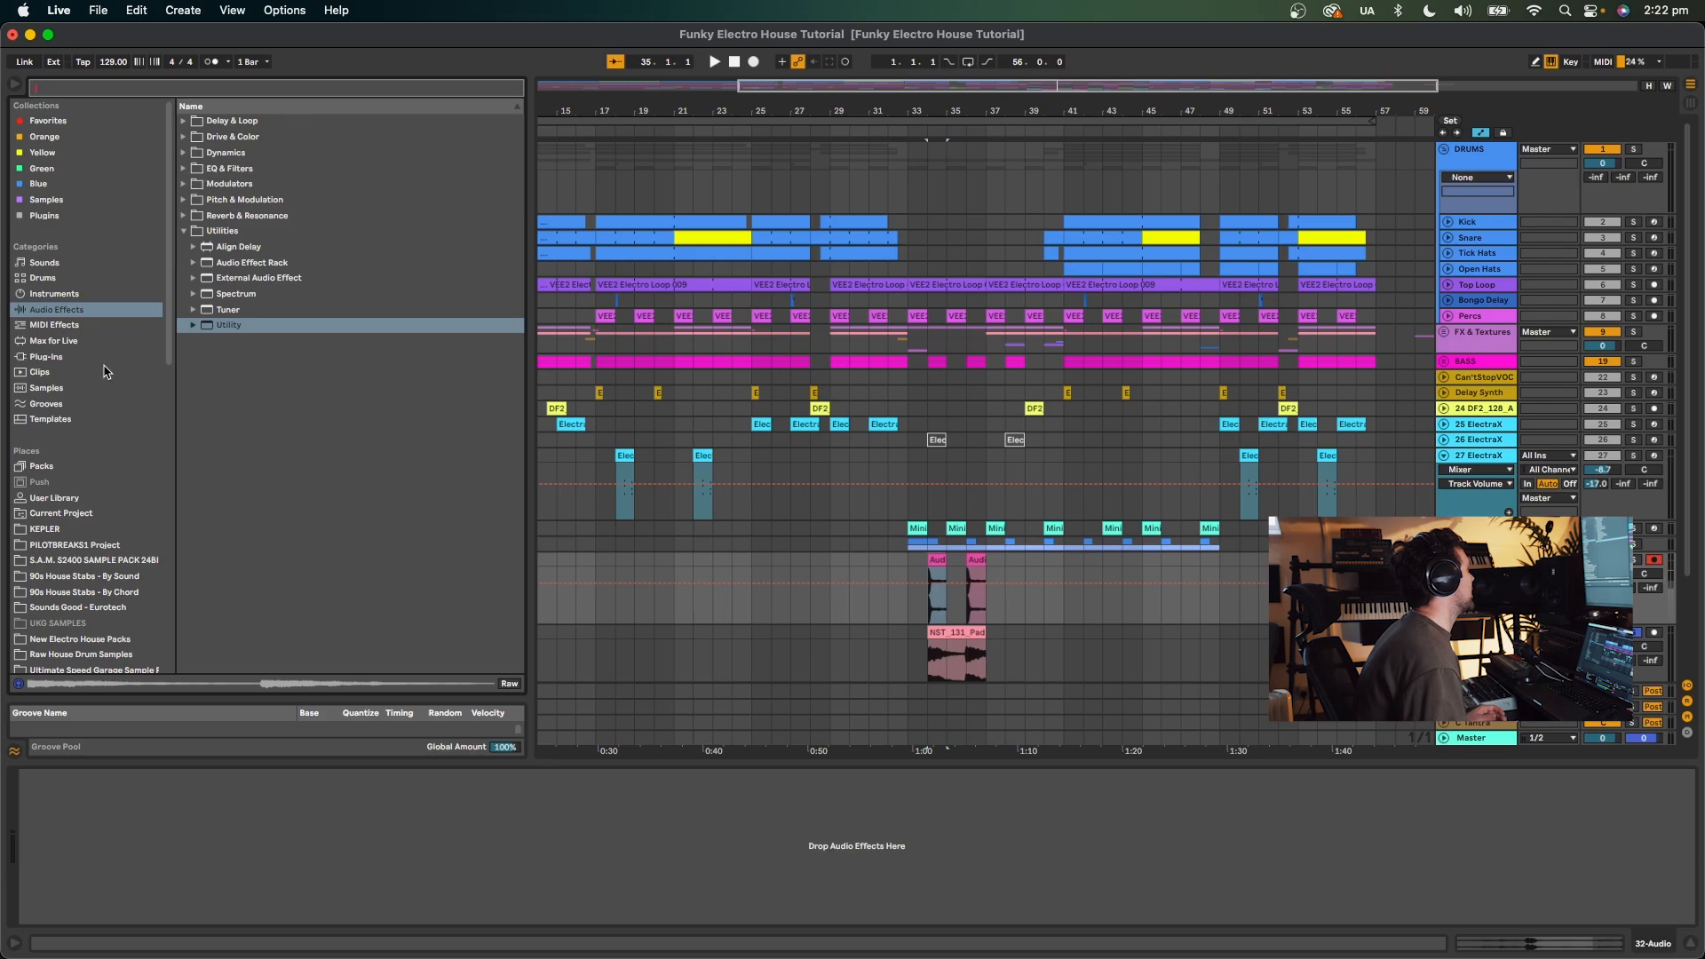
{"action": "left_click", "coordinate": [45, 296]}
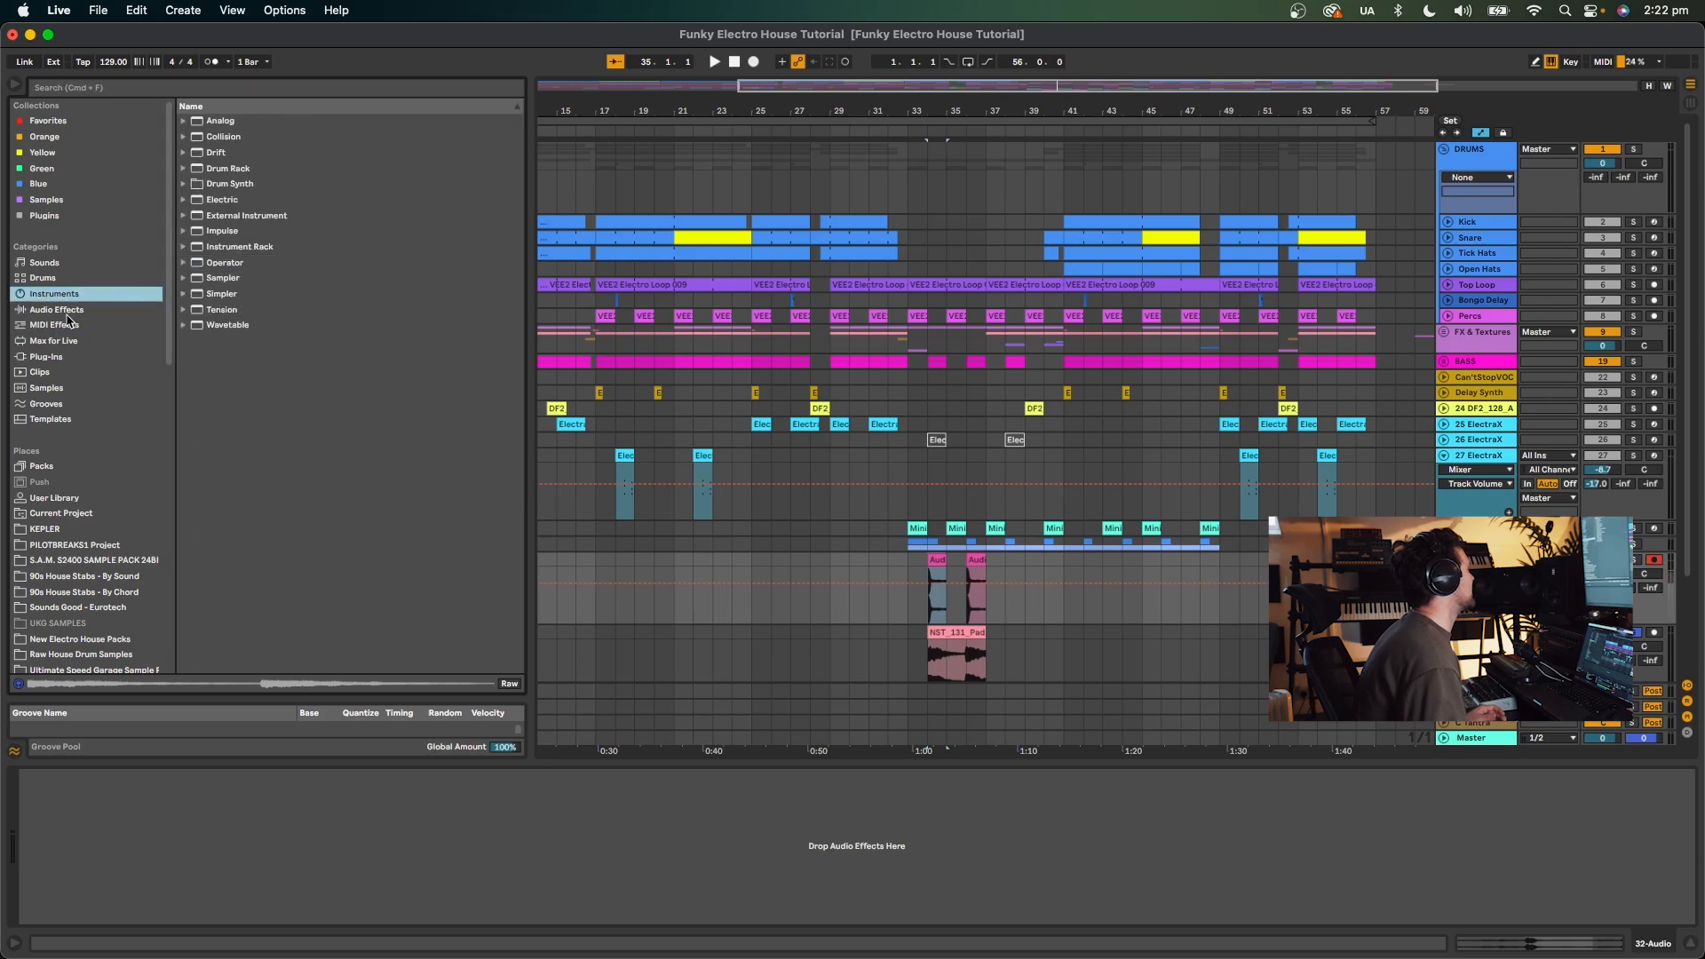
{"action": "left_click", "coordinate": [62, 311]}
{"action": "left_click", "coordinate": [254, 89]}
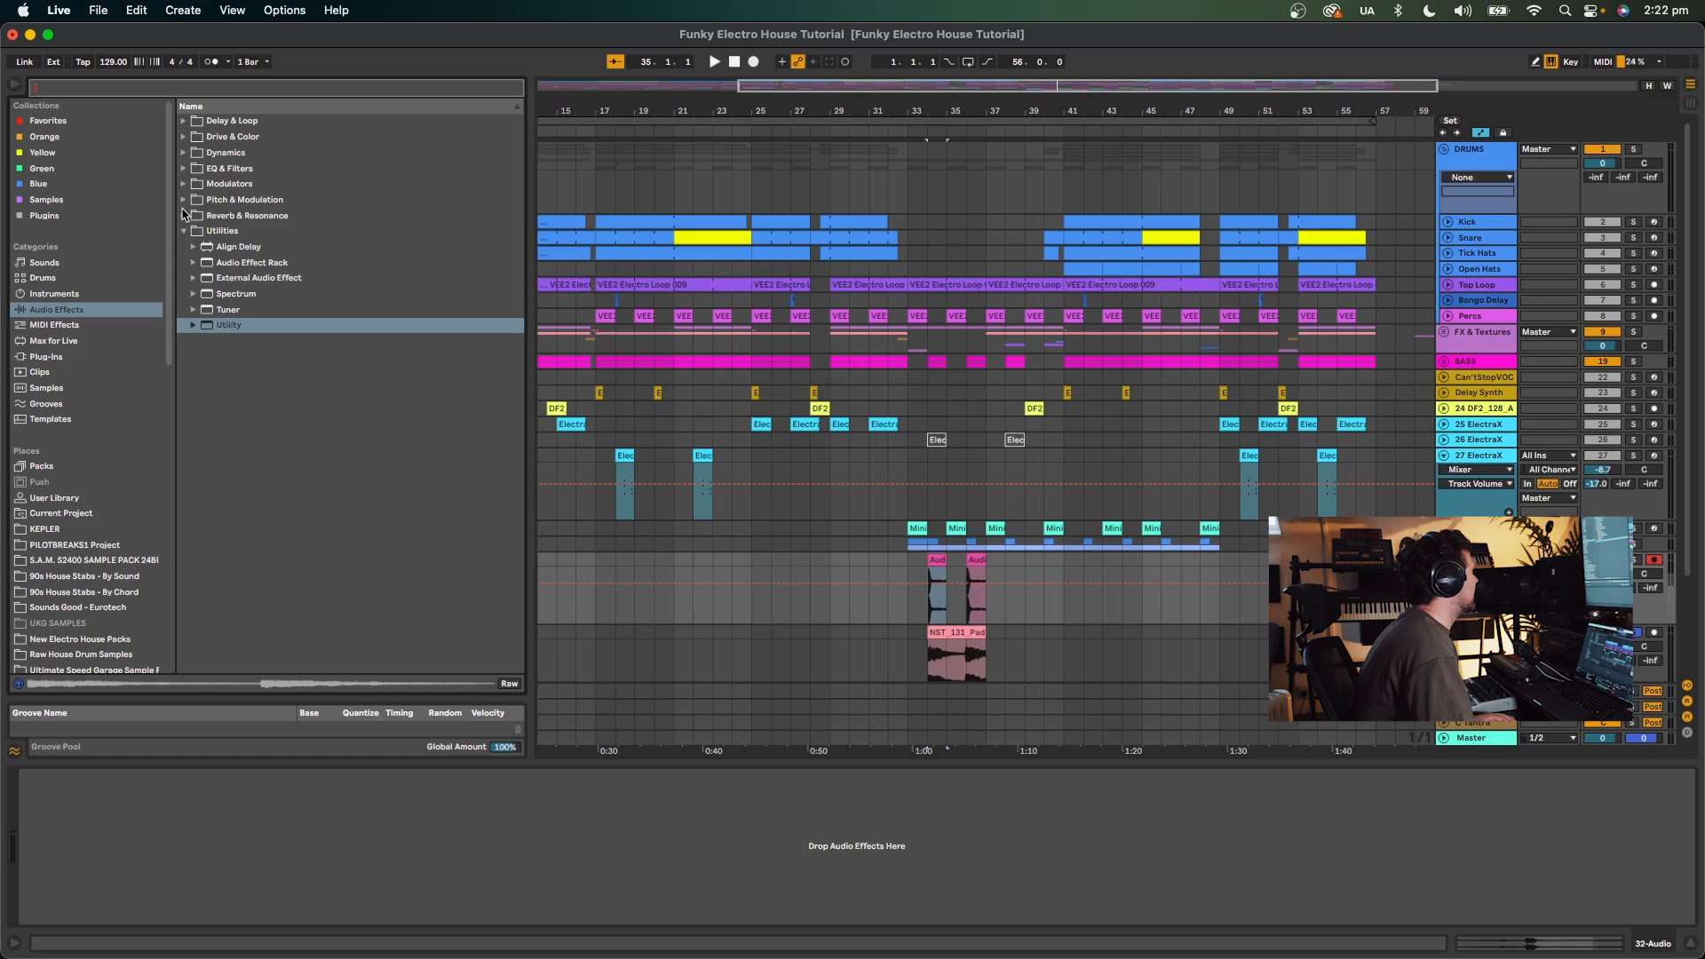
{"action": "left_click", "coordinate": [183, 213]}
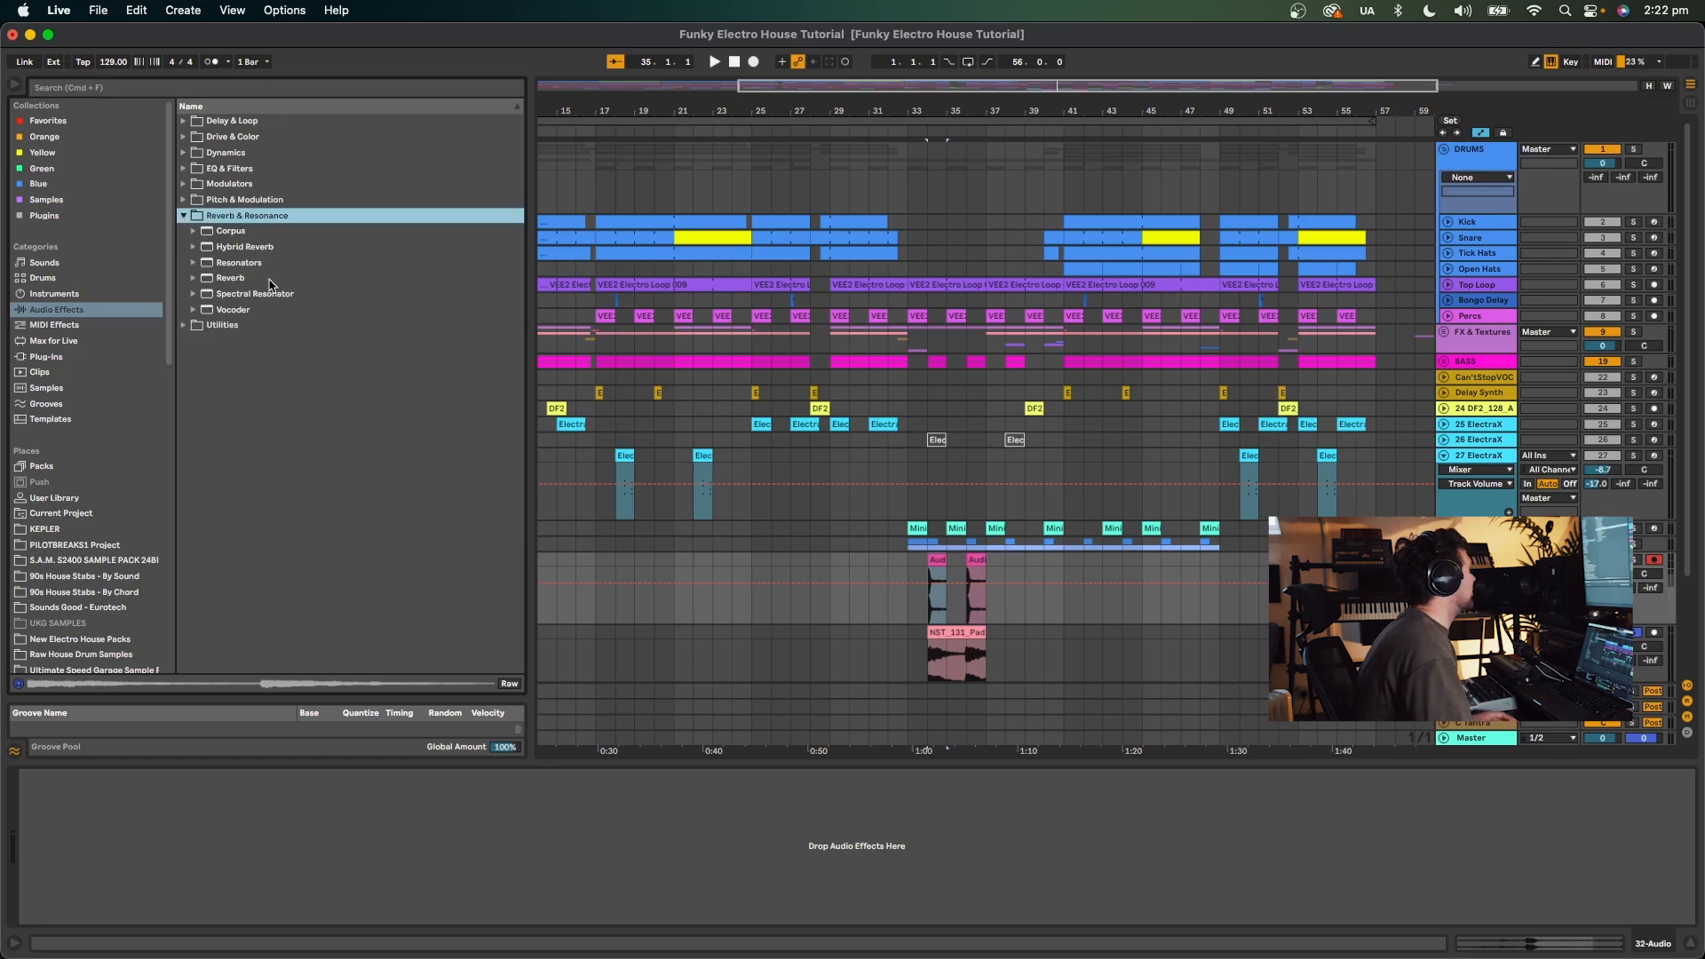
{"action": "left_click_drag", "start_coordinate": [229, 317], "coordinate": [971, 601]}
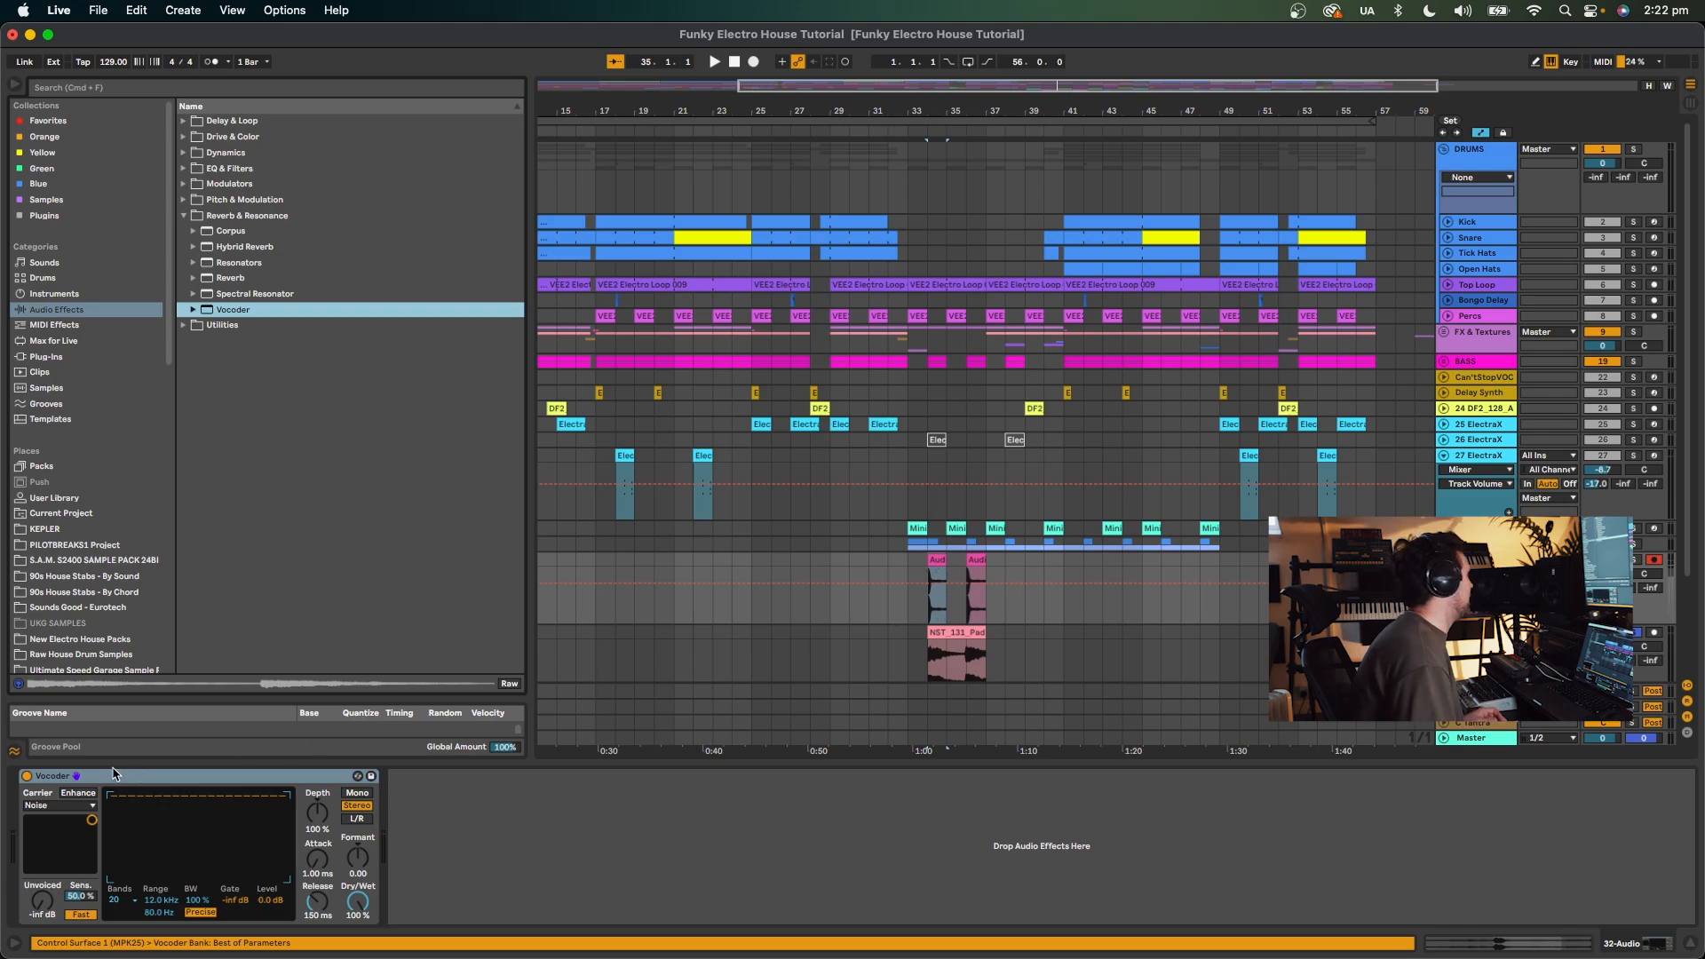
Set the Vocoder's carrier to External, with audio taken from the 33-NST 131 Pad track.
{"action": "left_click", "coordinate": [59, 805]}
{"action": "left_click", "coordinate": [53, 818]}
{"action": "left_click", "coordinate": [51, 828]}
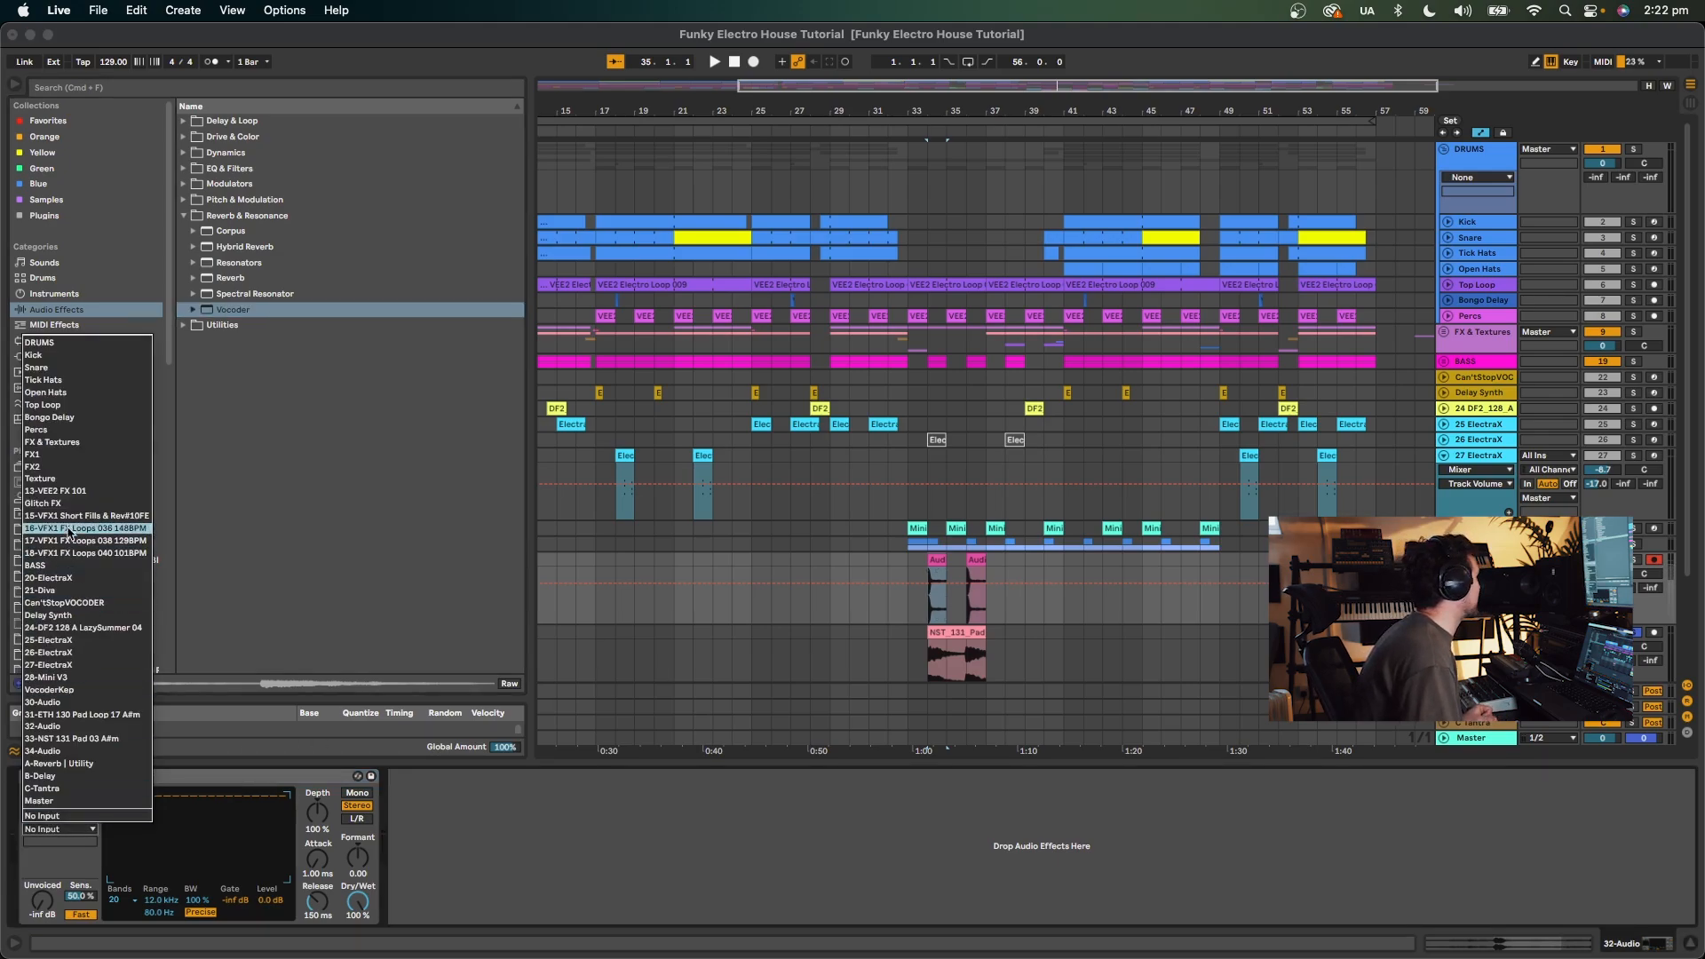
{"action": "left_click", "coordinate": [78, 739]}
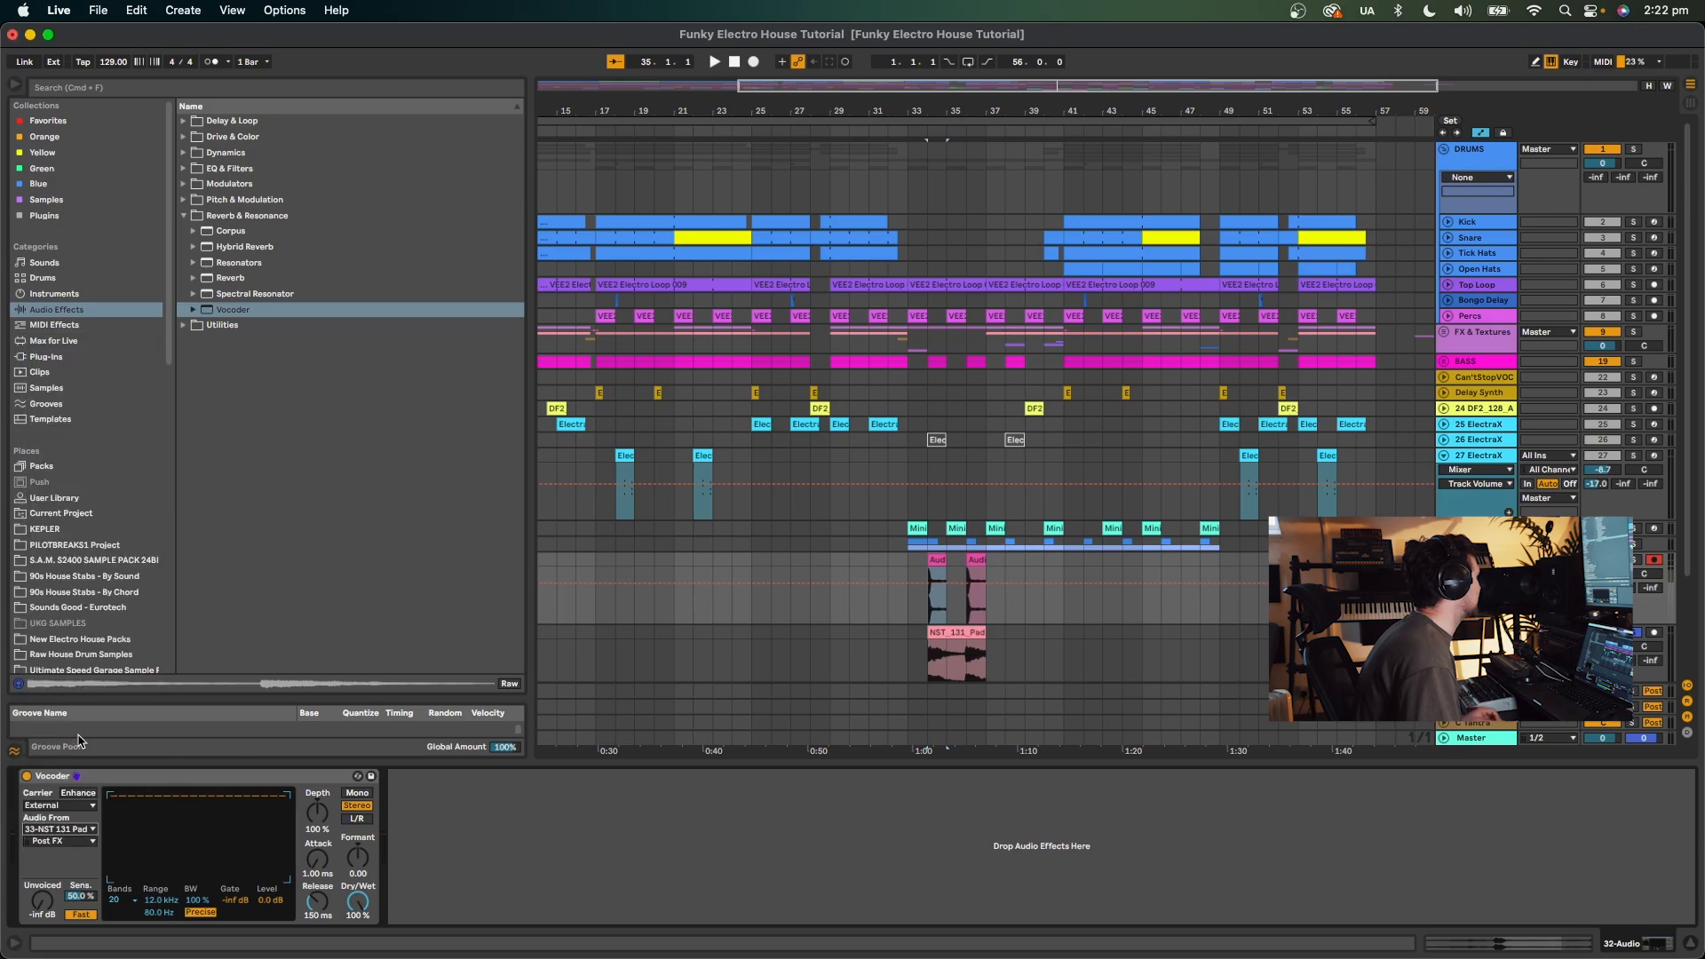
Audition the vocoded vocal from bar 34, then solo the vocal track and play its copy at bar 36.
{"action": "left_click", "coordinate": [926, 610]}
{"action": "key", "text": "space"}
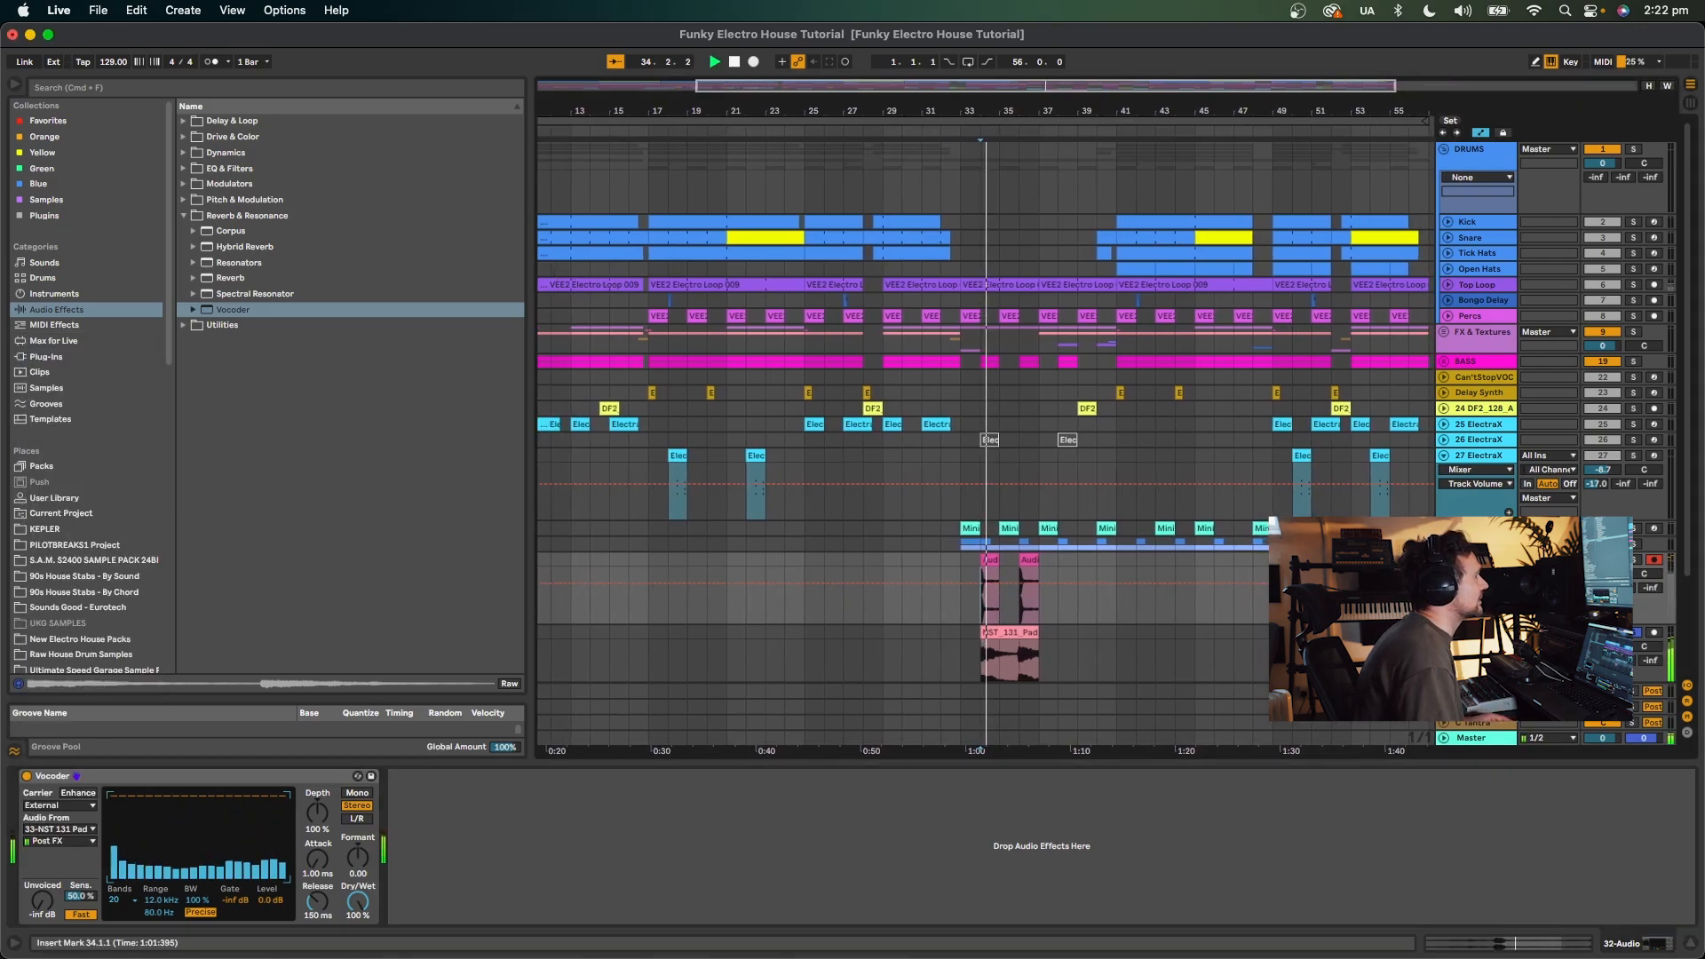
{"action": "key", "text": "space"}
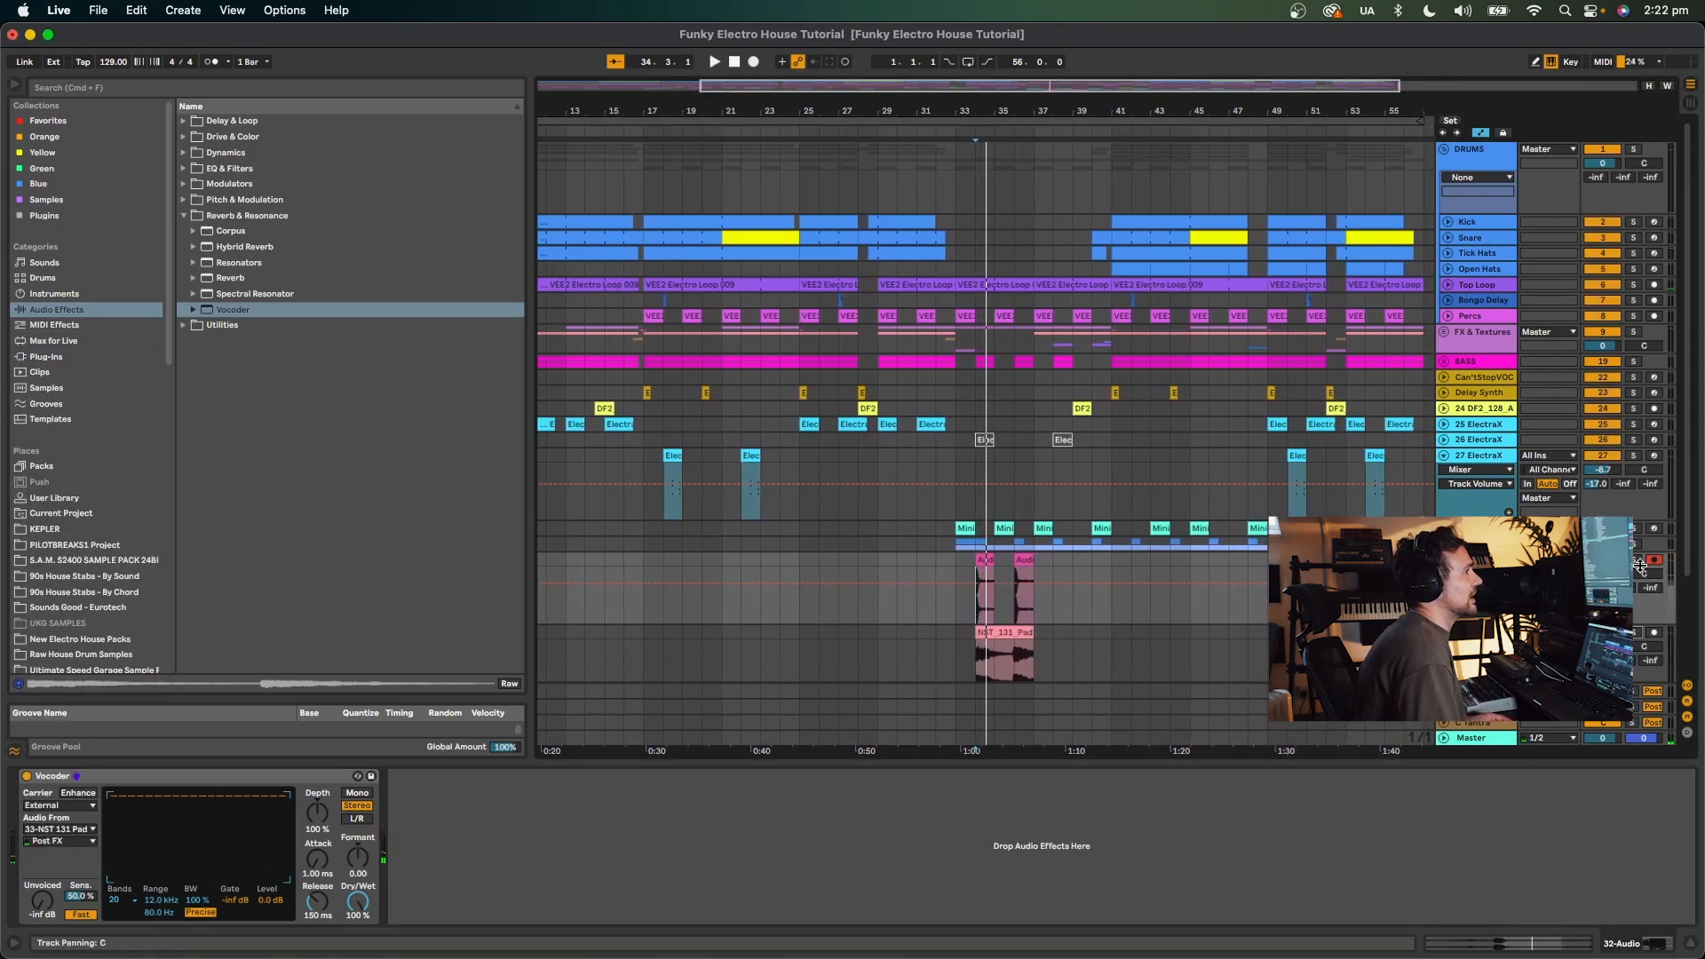
{"action": "key", "text": "space"}
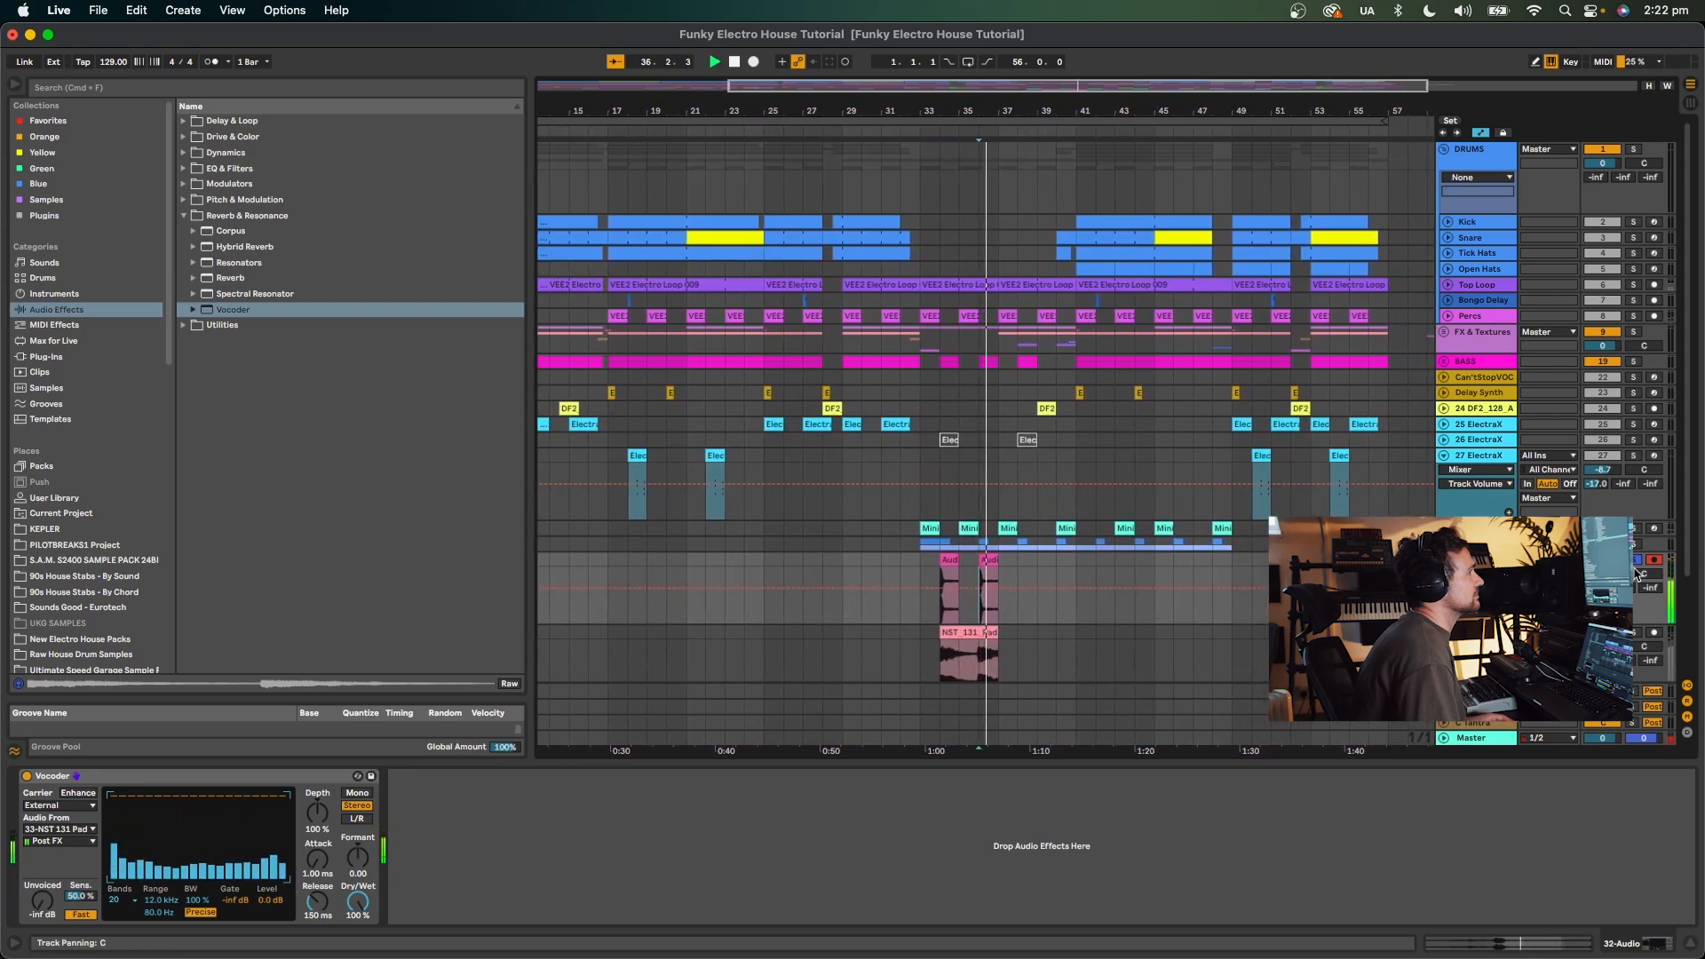
{"action": "key", "text": "space"}
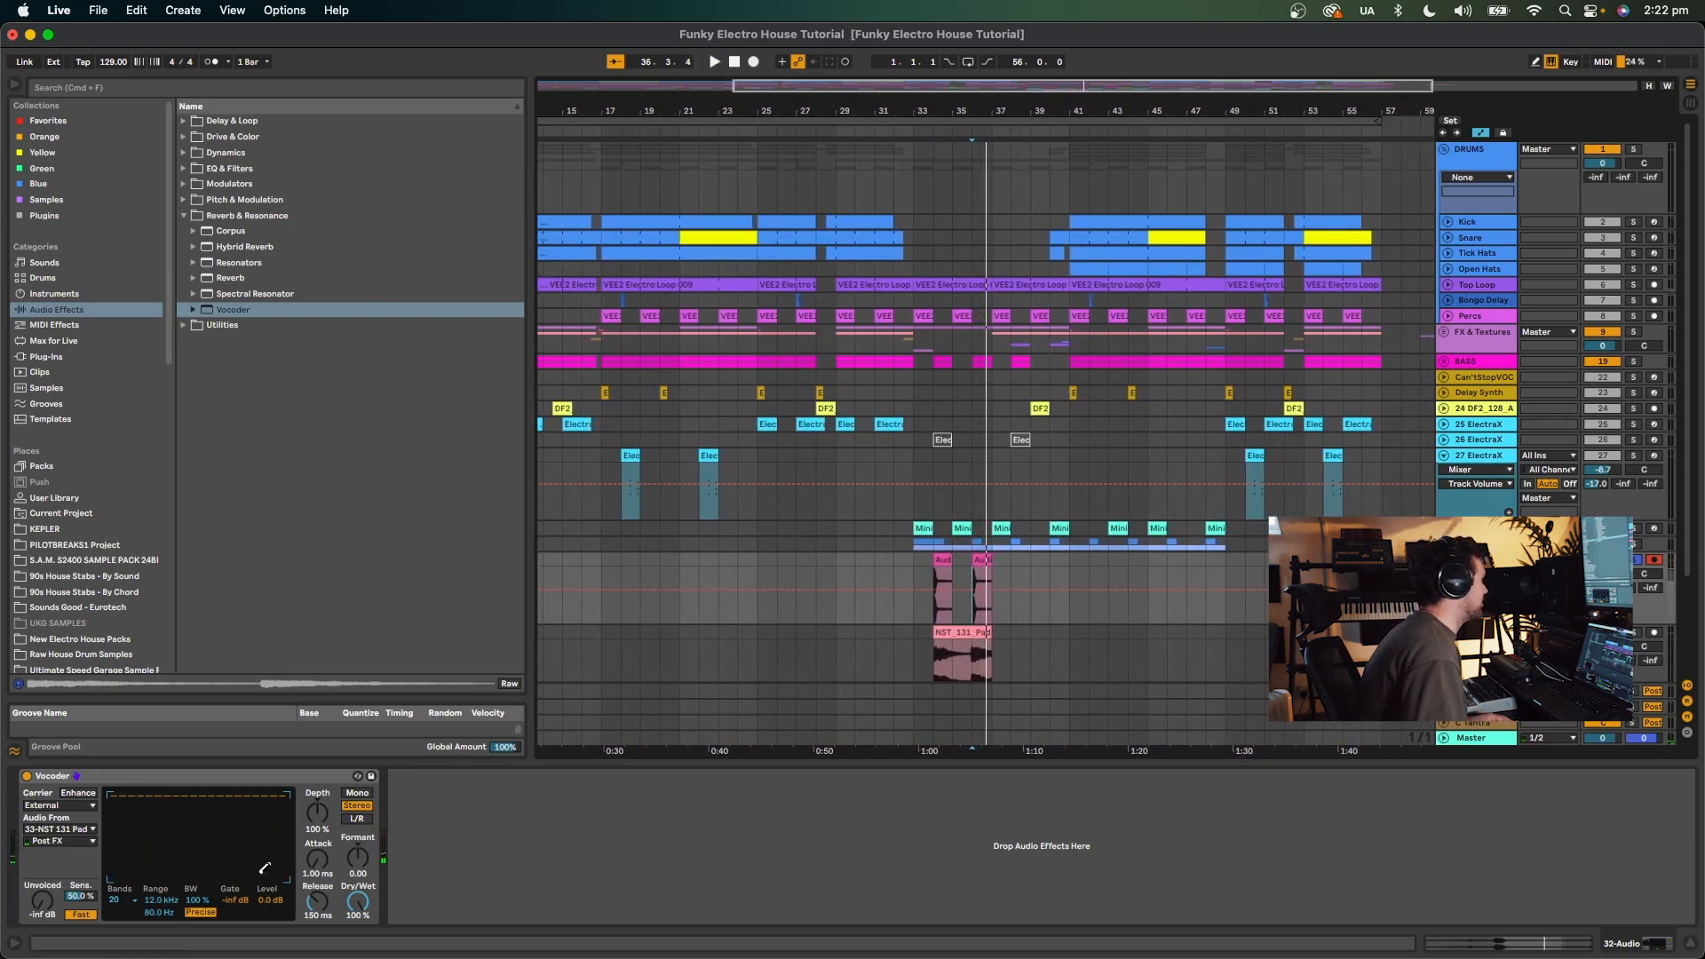
Set the Vocoder's Depth to 86.0 % and Formant to 12.2 while auditioning the vocal.
{"action": "left_click_drag", "start_coordinate": [319, 814], "coordinate": [213, 913]}
{"action": "key", "text": "space"}
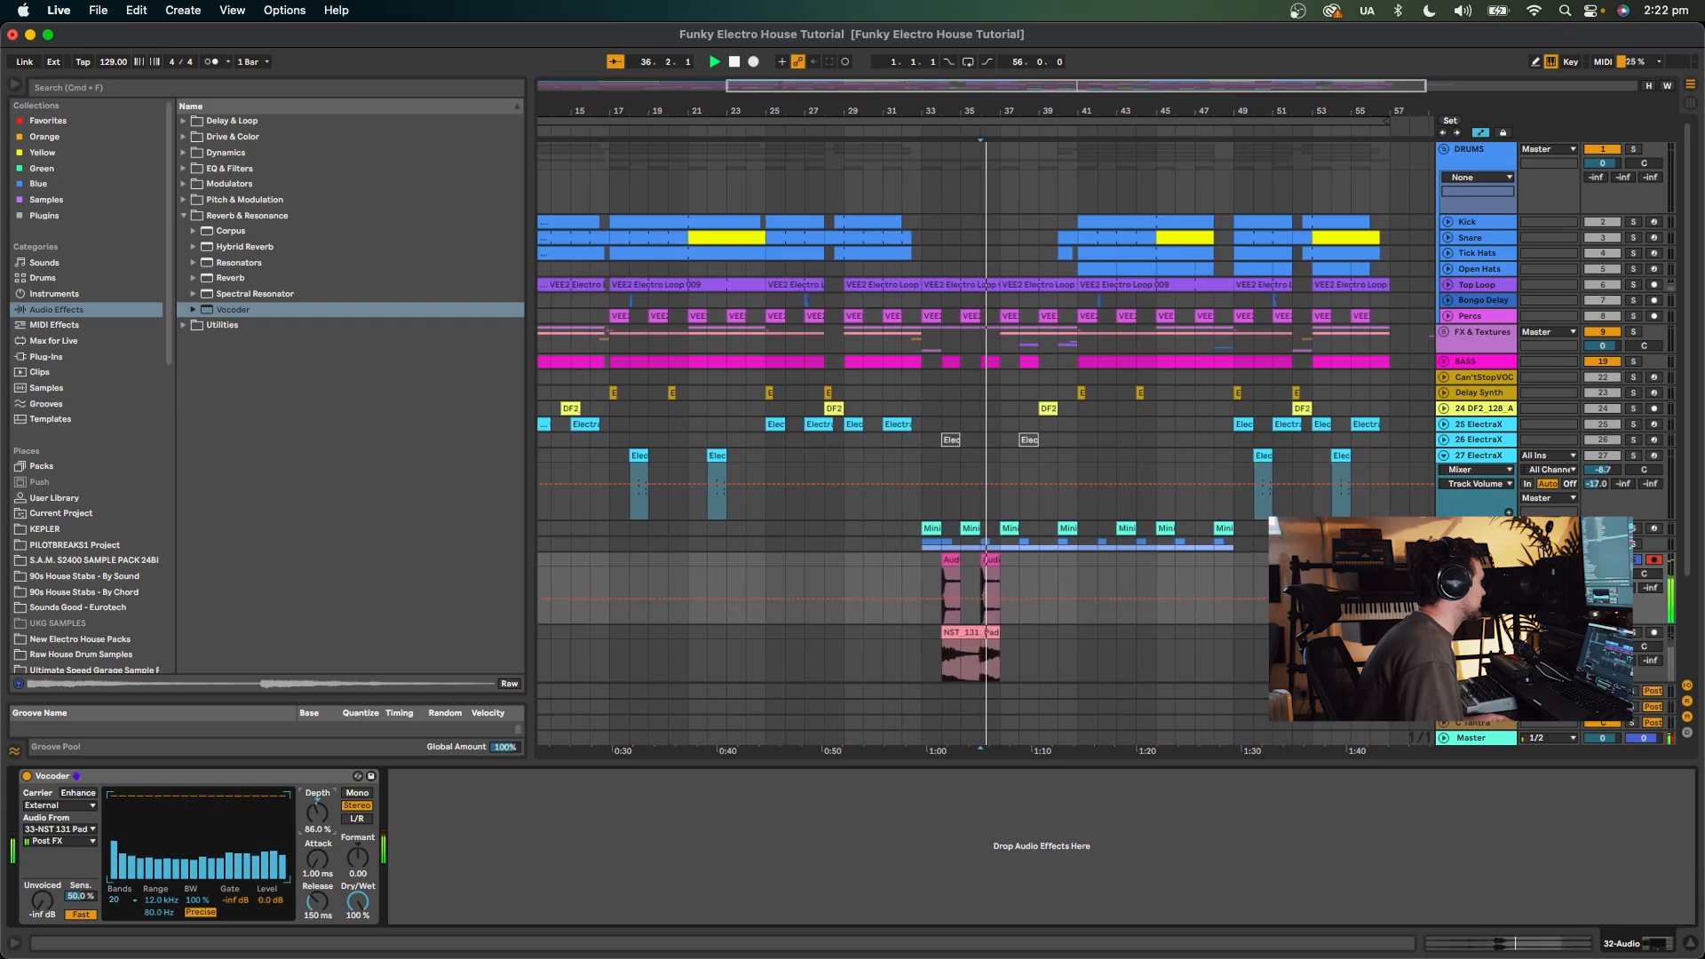
{"action": "key", "text": "space"}
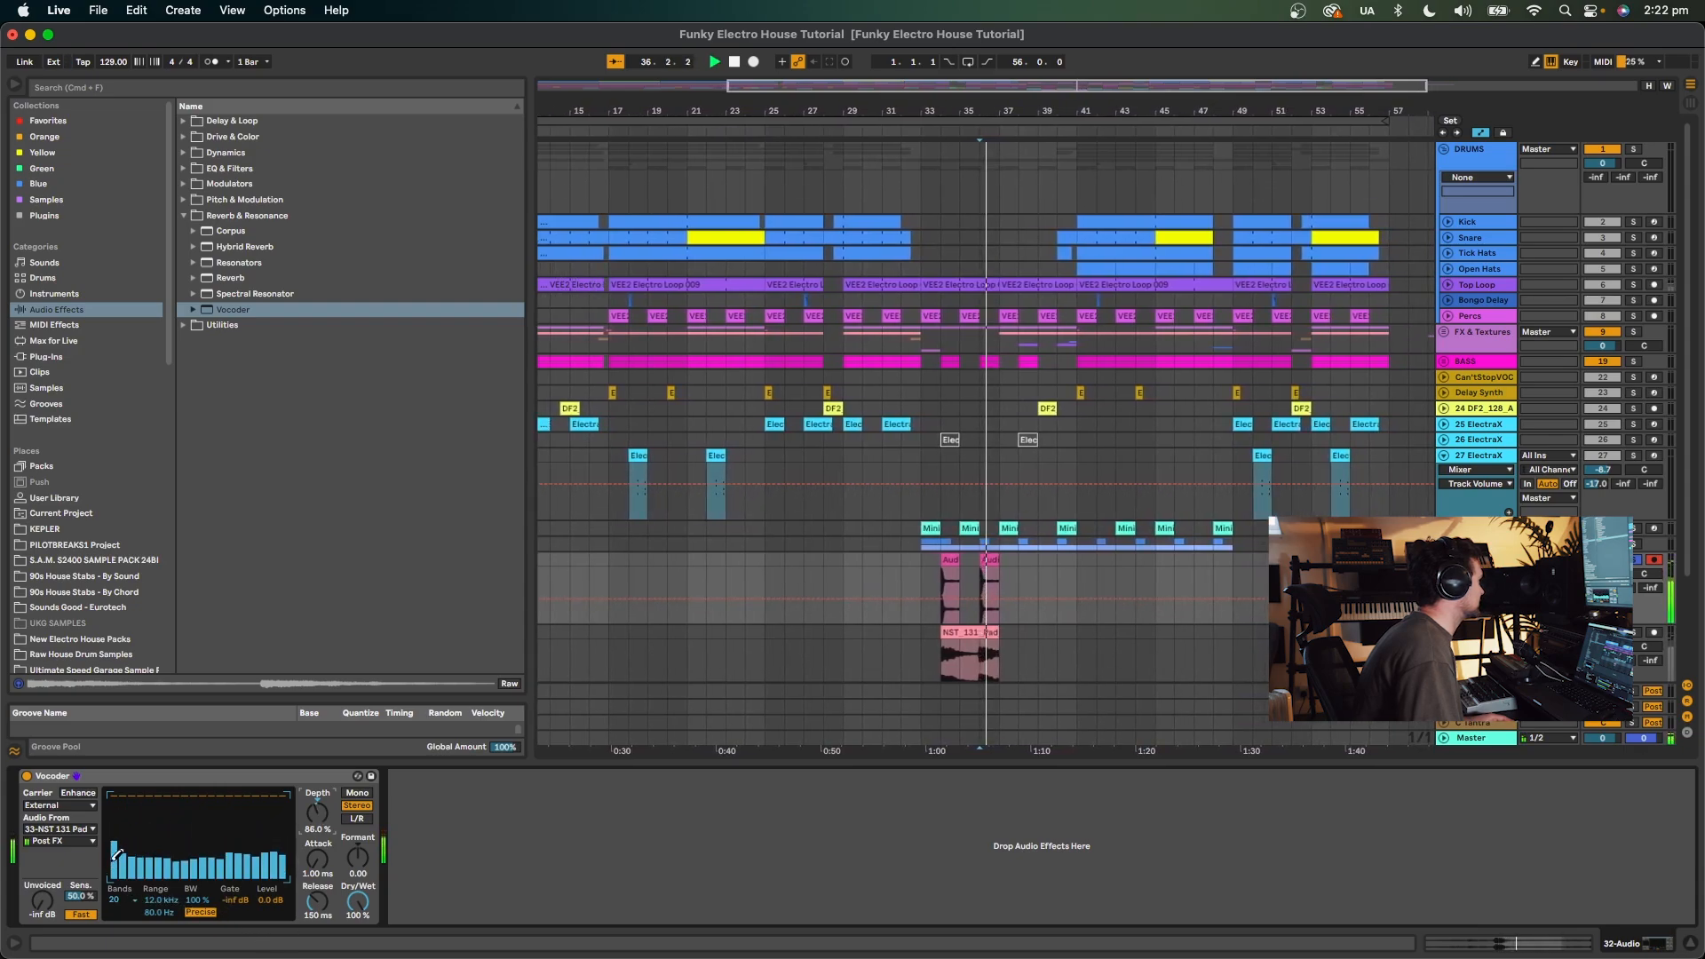
{"action": "key", "text": "space"}
{"action": "left_click_drag", "start_coordinate": [358, 906], "coordinate": [358, 835]}
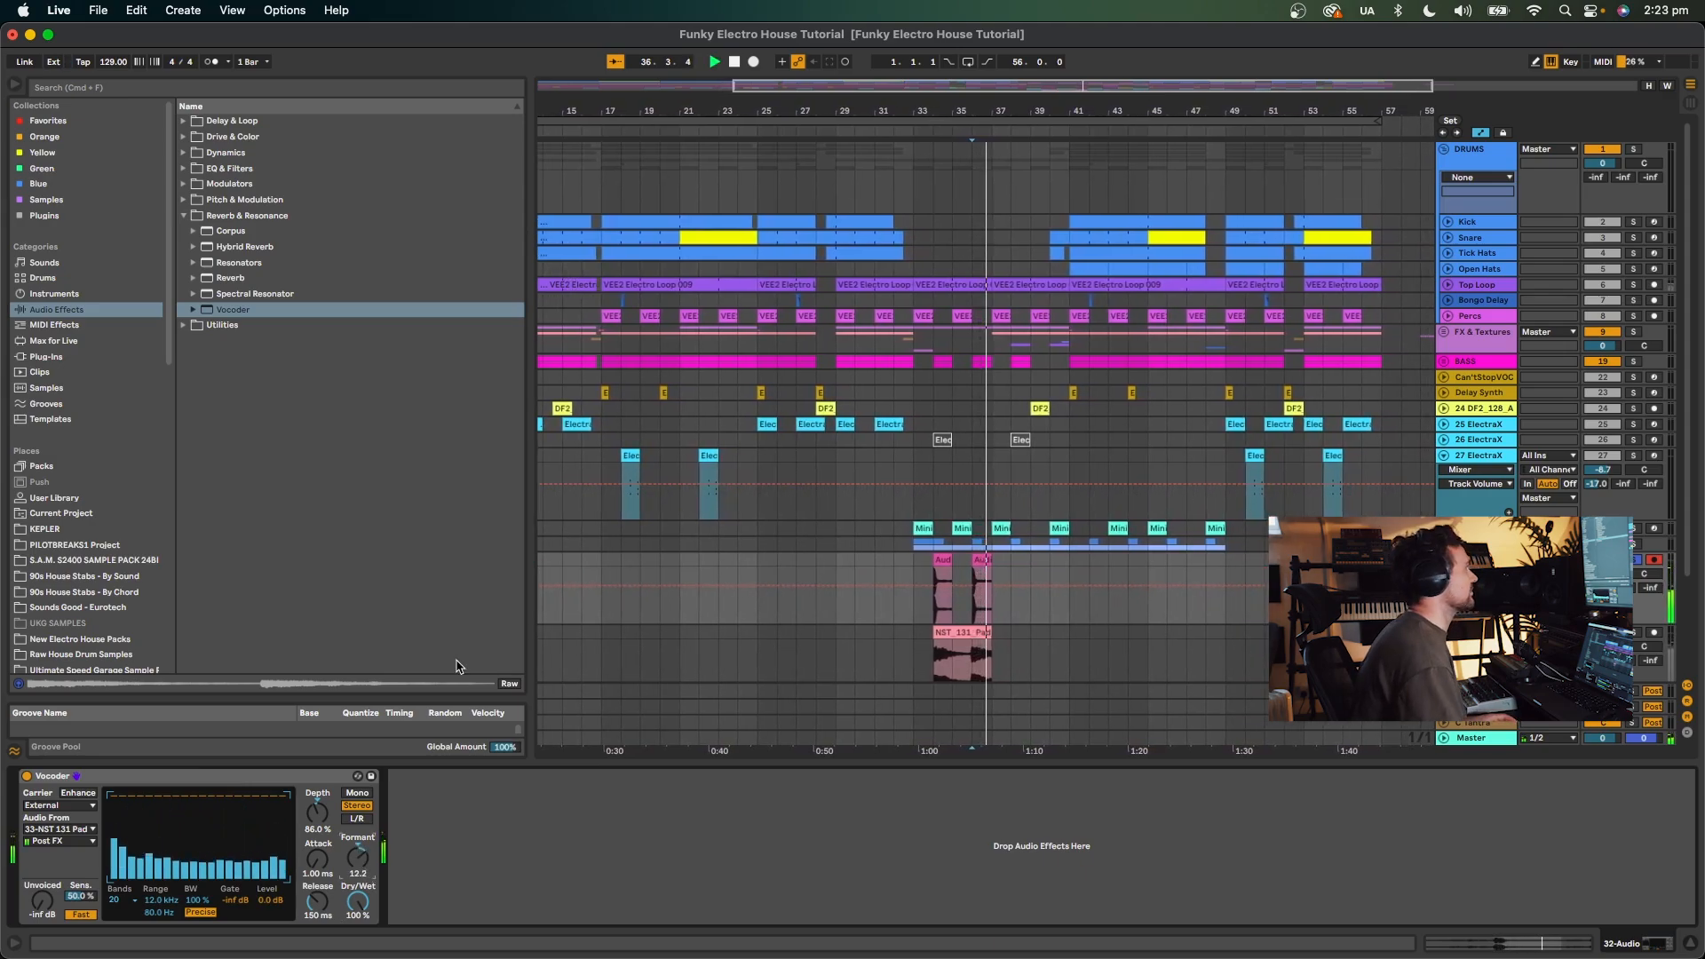
{"action": "key", "text": "space"}
Add a Delay after the Vocoder and set its filter to 5.33 kHz with a width of 4.19.
{"action": "left_click", "coordinate": [185, 123]}
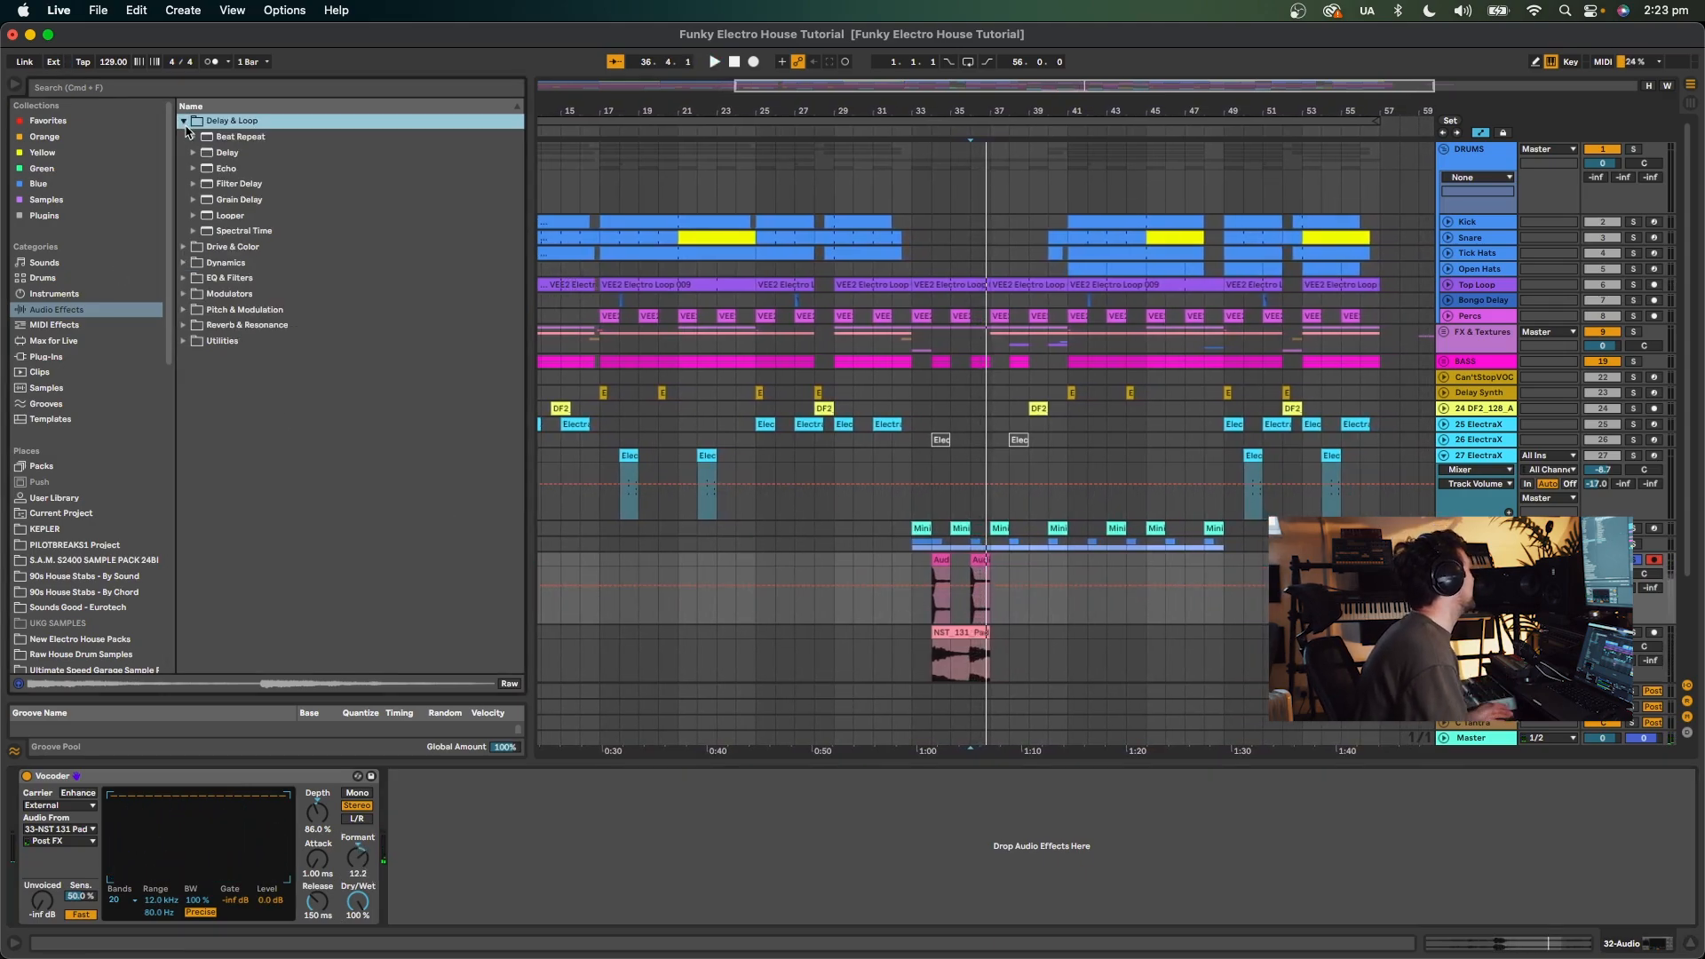
{"action": "double_click", "coordinate": [239, 153]}
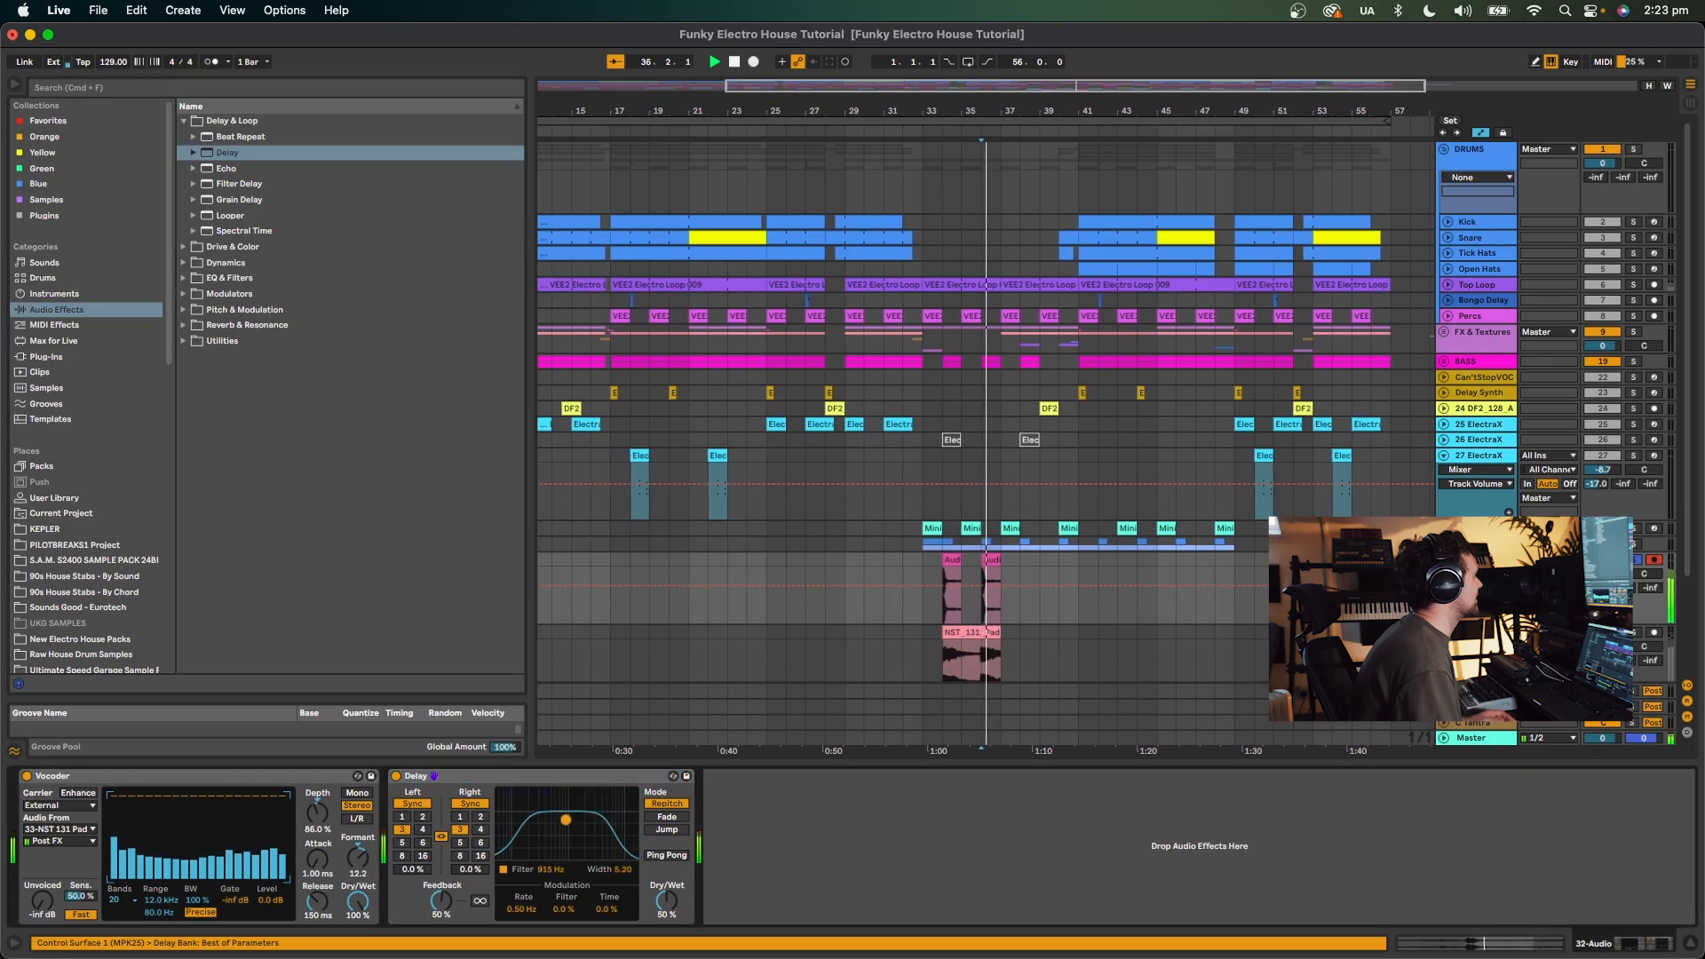
{"action": "left_click_drag", "start_coordinate": [562, 837], "coordinate": [606, 827]}
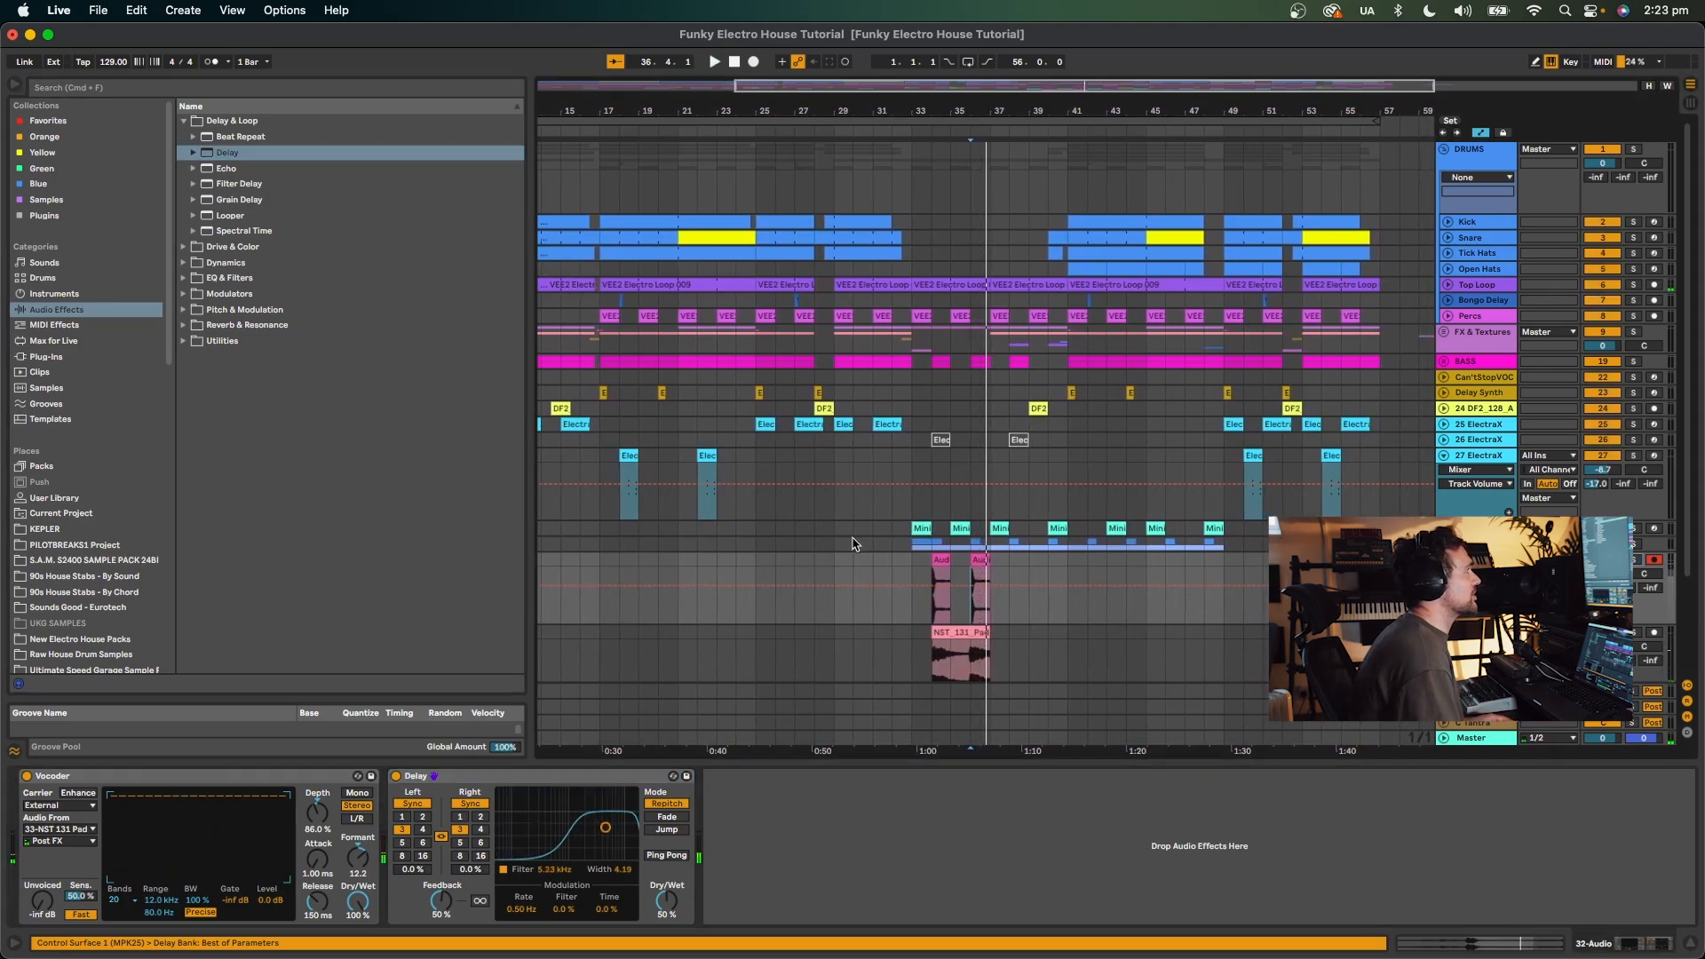
Play the new vocoder part in the full mix from bar 33, then select the first vocal clip at bar 34 for playback.
{"action": "left_click", "coordinate": [917, 564]}
{"action": "key", "text": "space"}
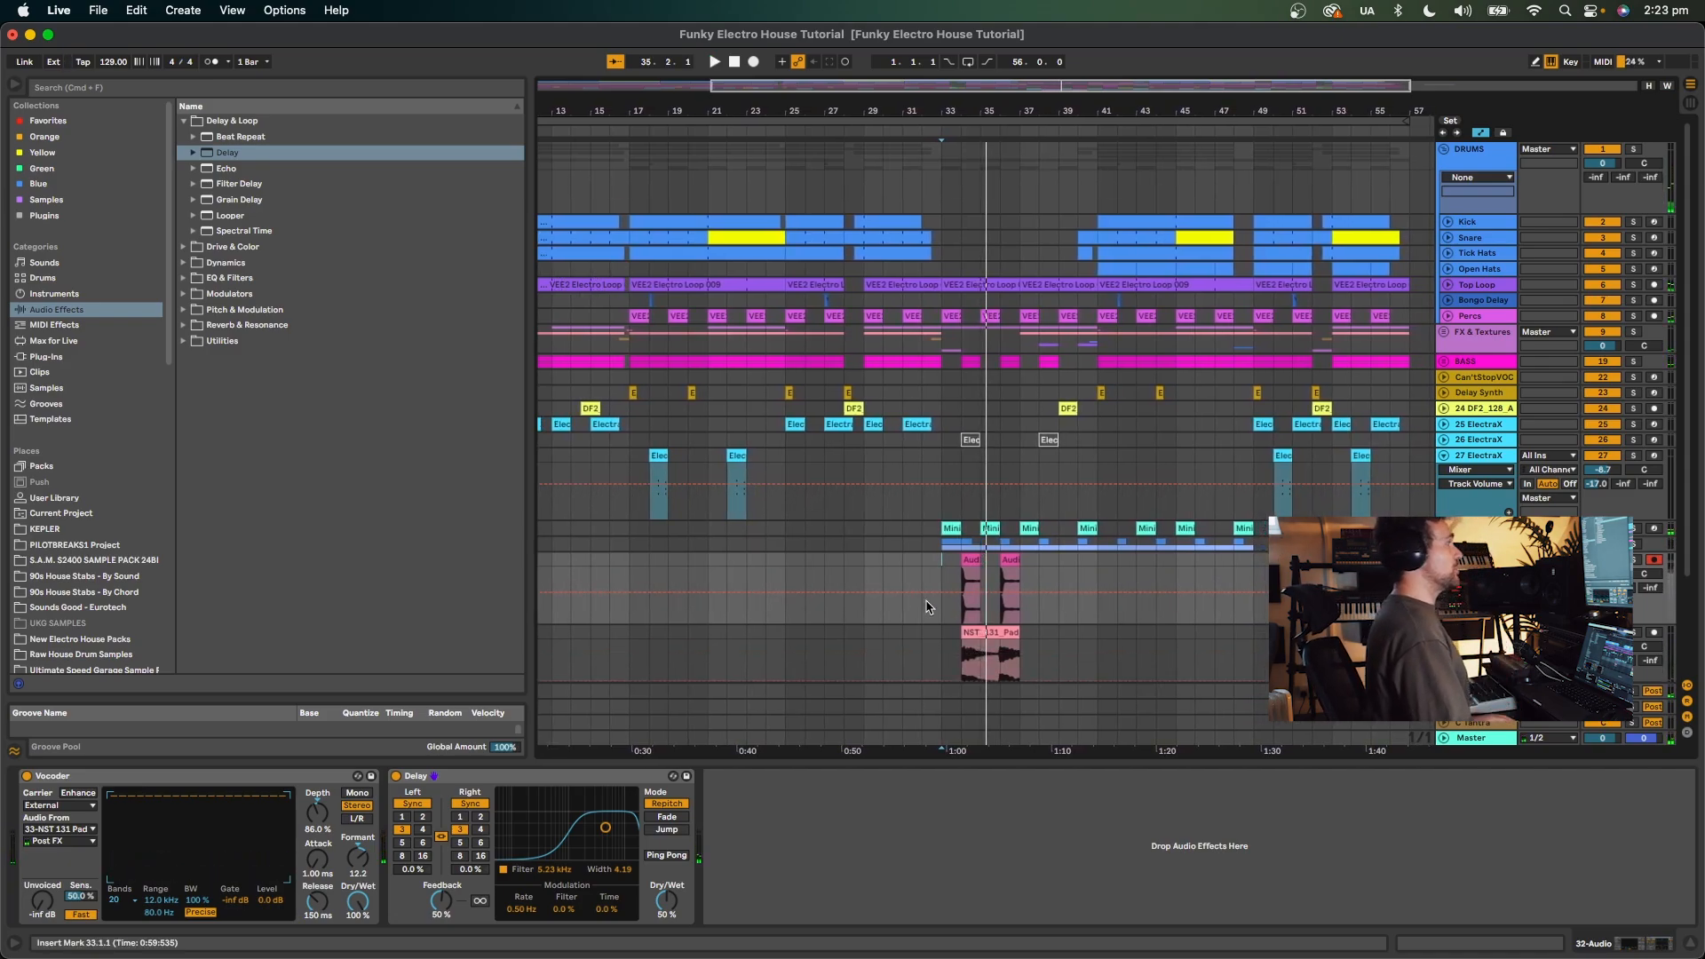
{"action": "left_click", "coordinate": [968, 569]}
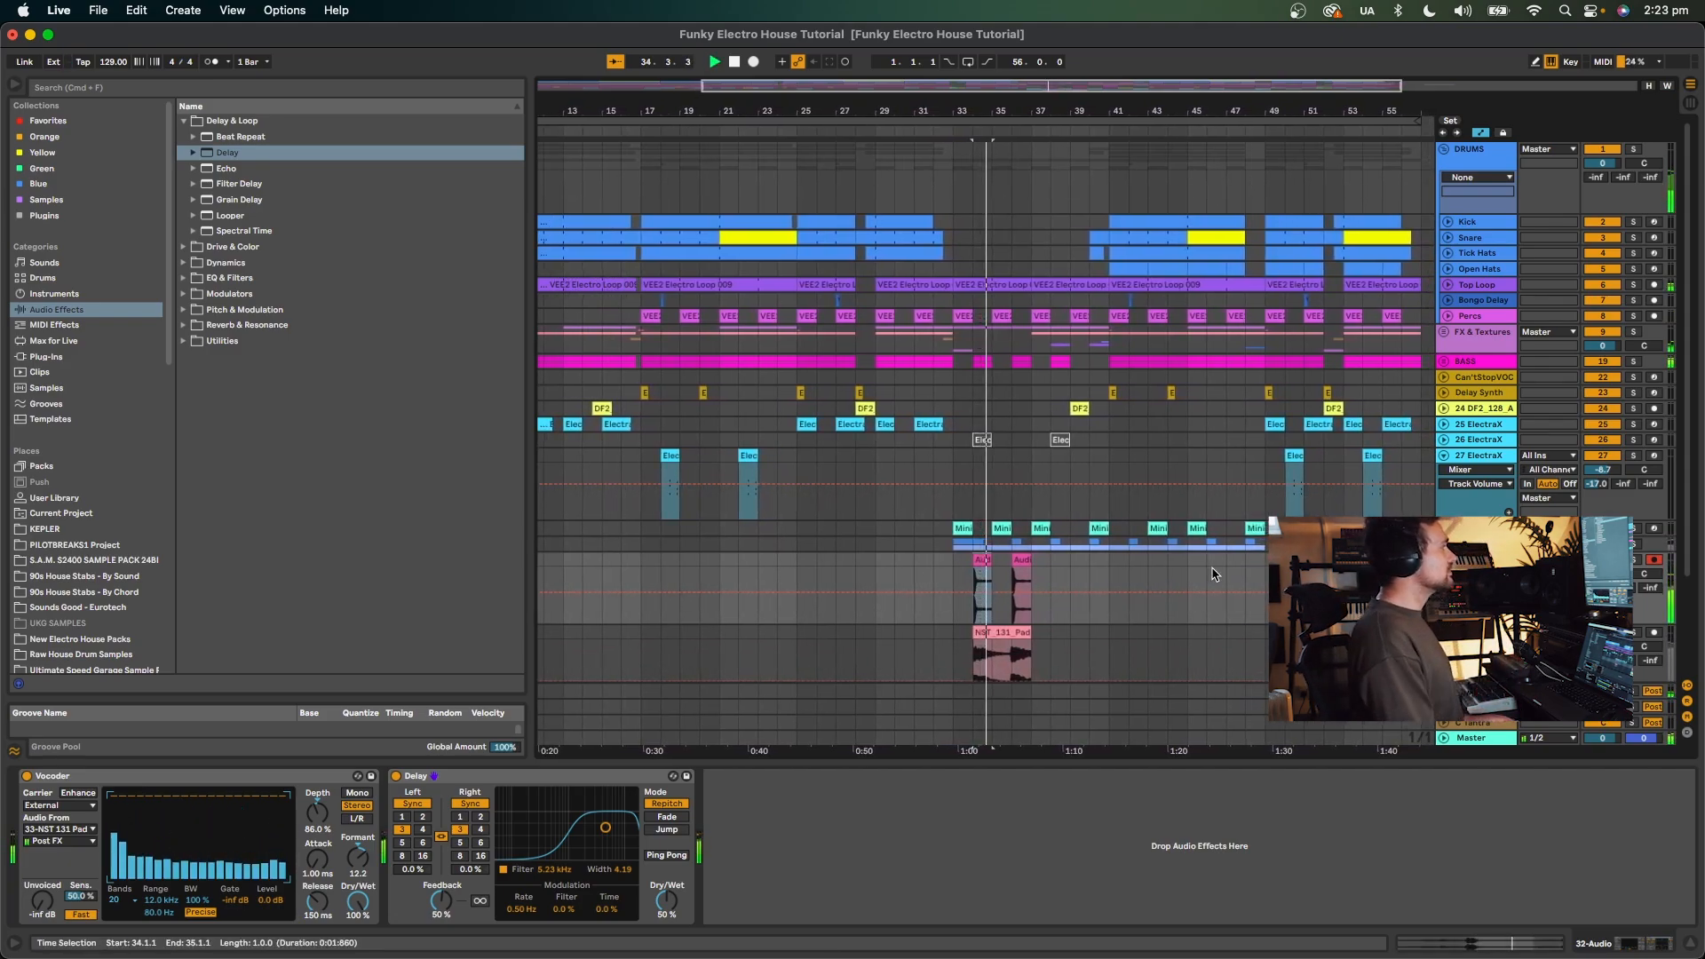
Stop playback and delete the test vocal and pad clips between bars 33 and 39.
{"action": "key", "text": "XF86AudioRaiseVolume"}
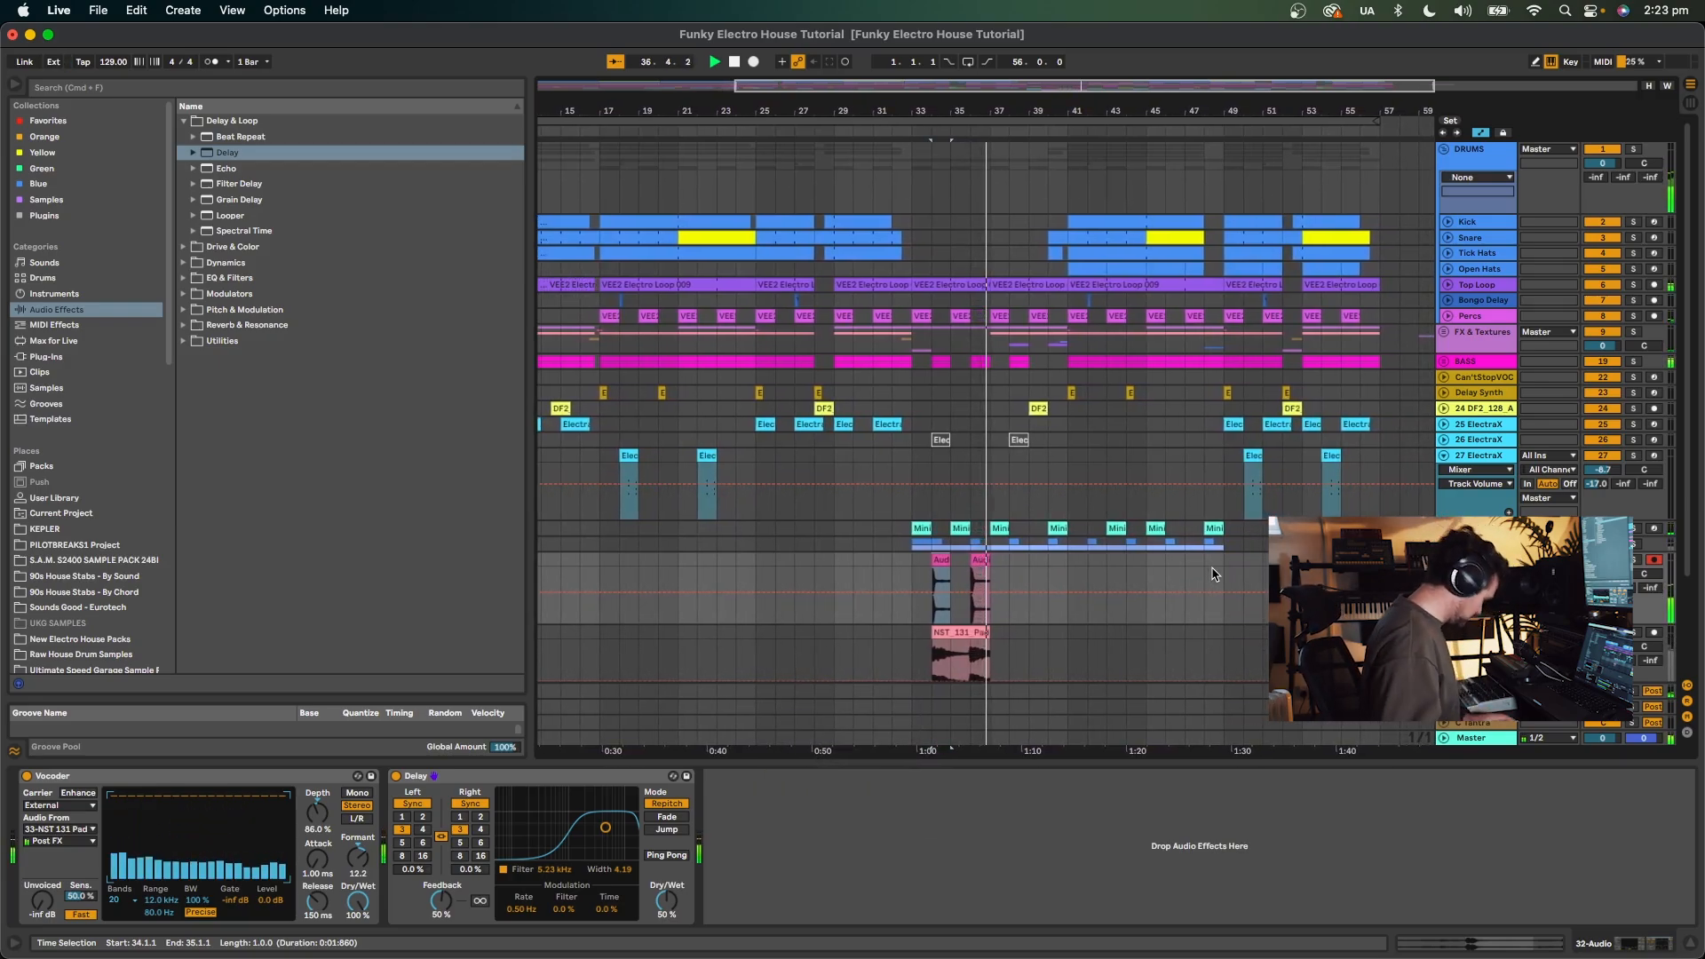
{"action": "key", "text": "space"}
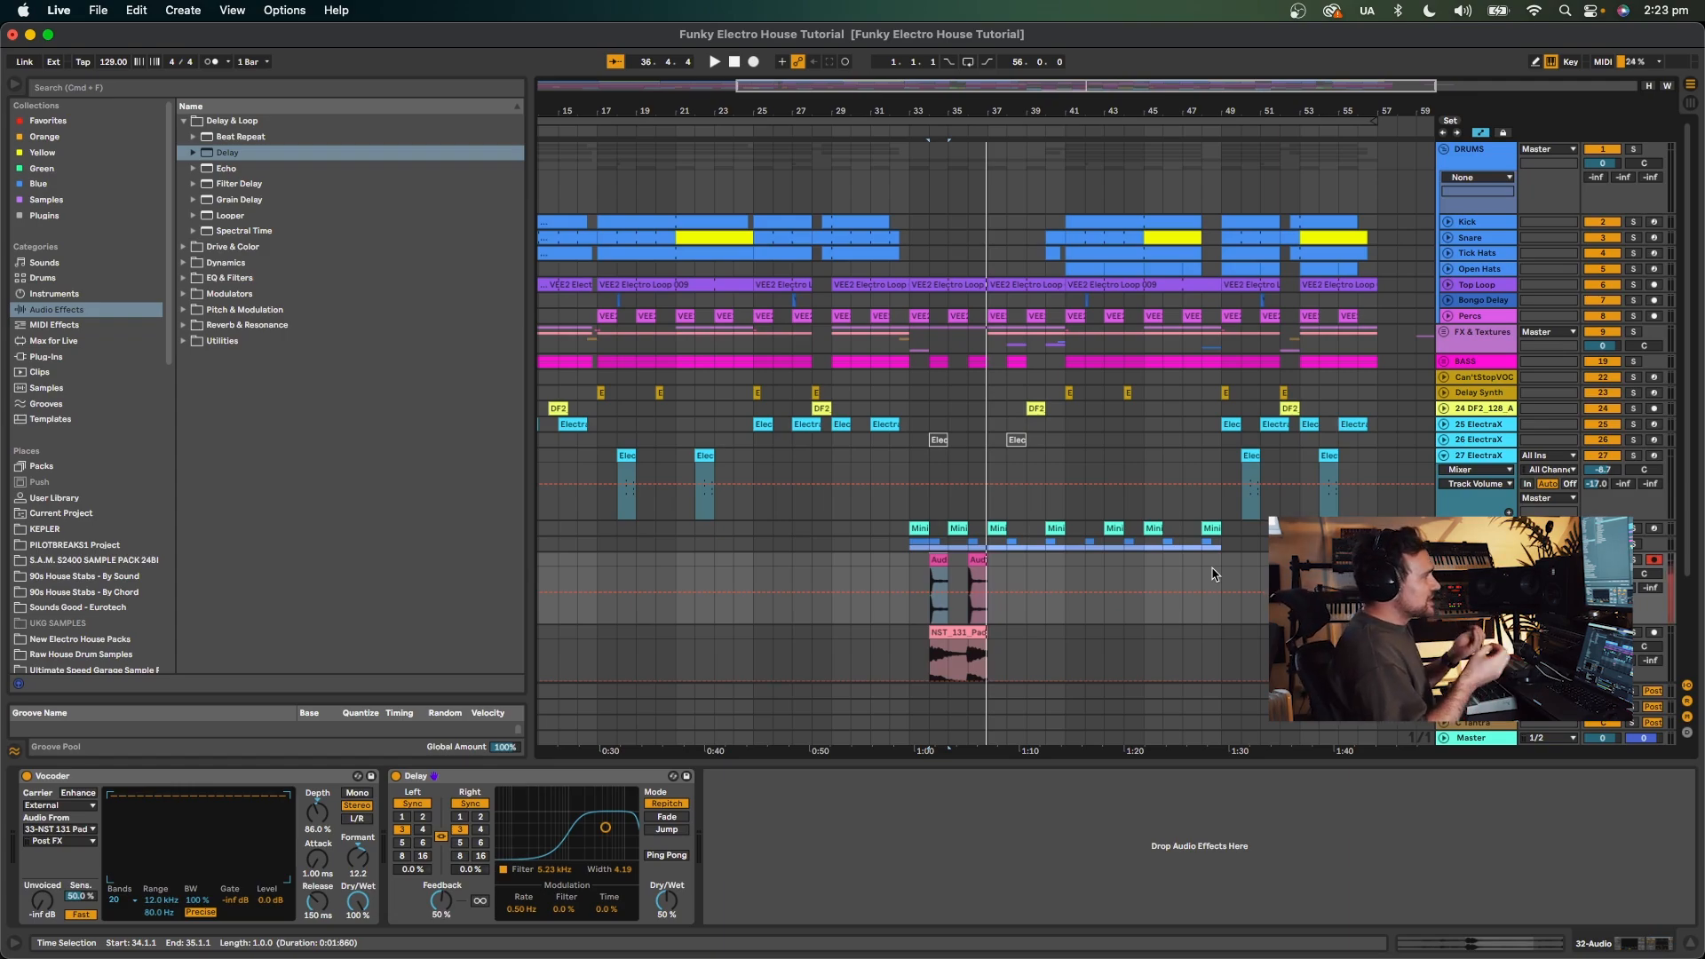
{"action": "left_click", "coordinate": [975, 627]}
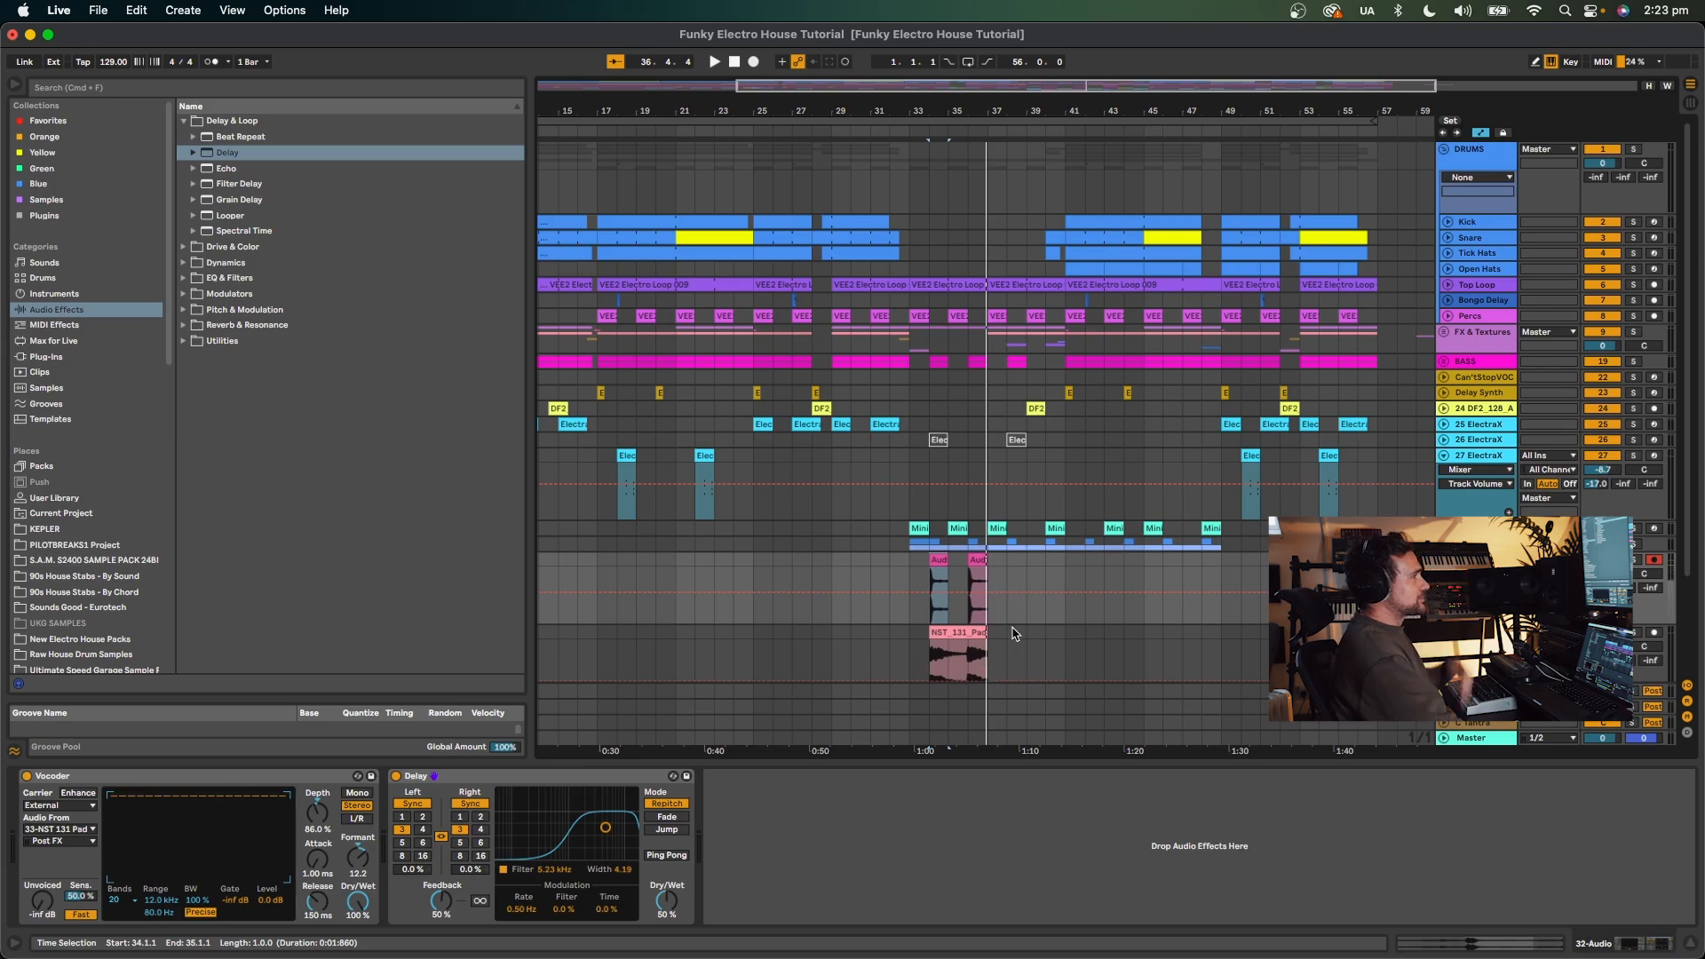
{"action": "scroll", "coordinate": [1016, 632], "scroll_direction": "right", "scroll_amount": 1}
{"action": "left_click_drag", "start_coordinate": [1016, 632], "coordinate": [902, 566]}
{"action": "key", "text": "Delete"}
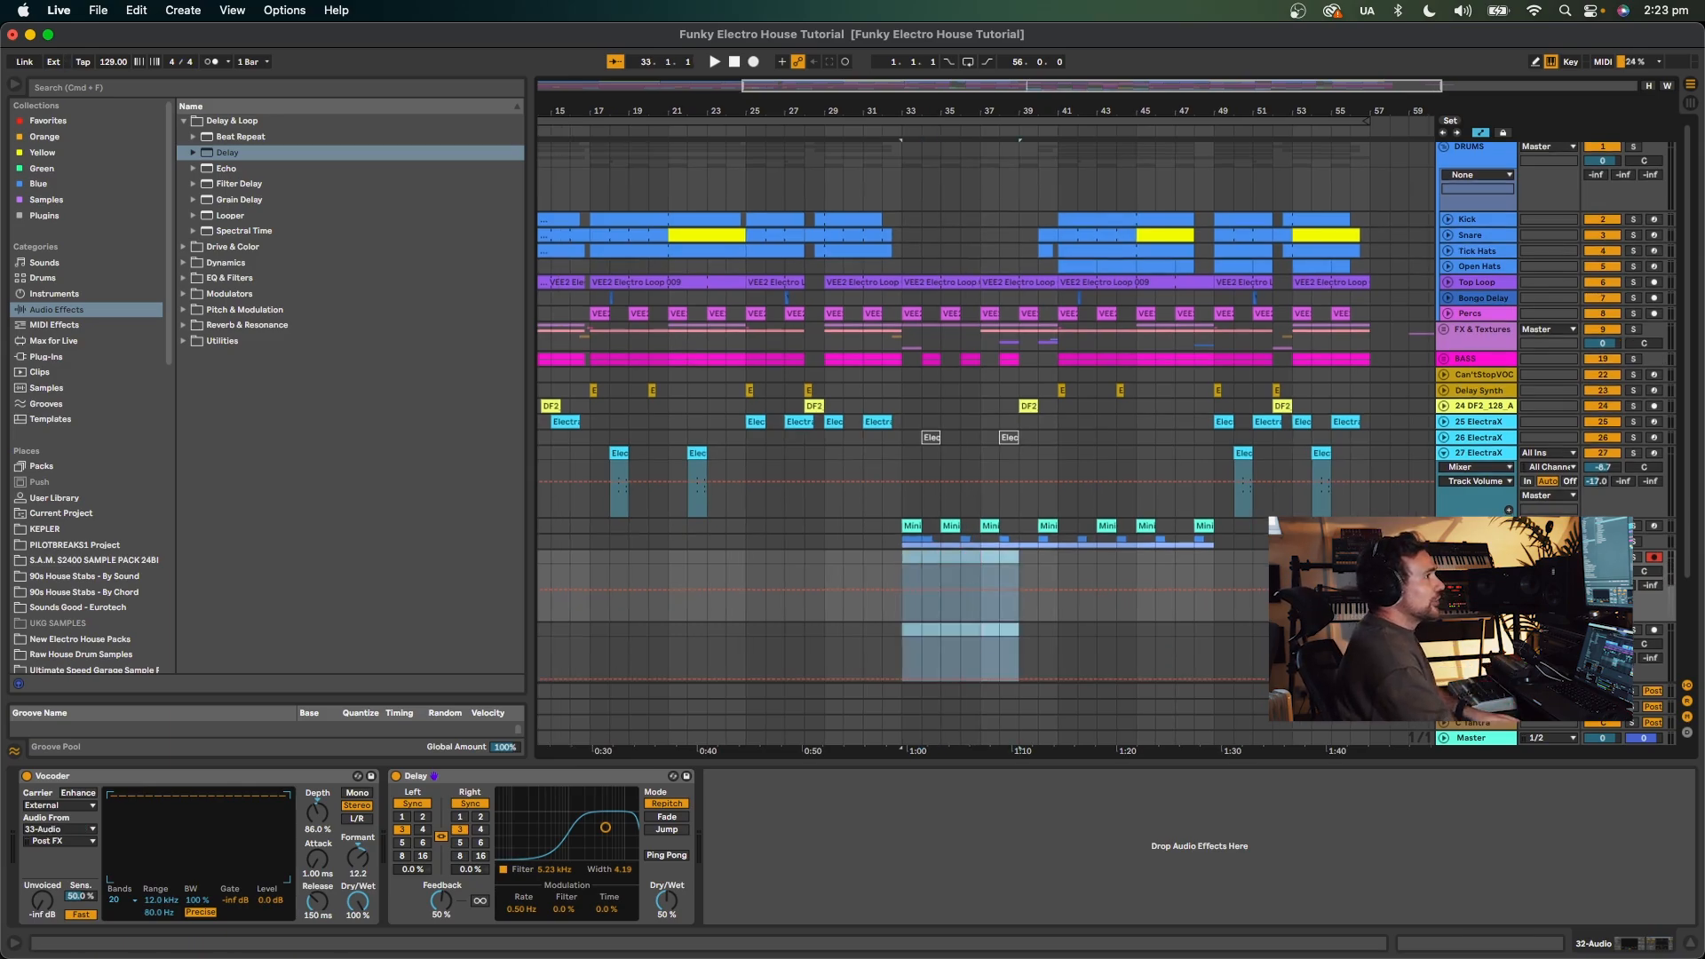
Open the VocoderKep group and play its original vocoder part from bar 33, stopping in bar 34.
{"action": "key", "text": "super+z"}
{"action": "key", "text": "super+z"}
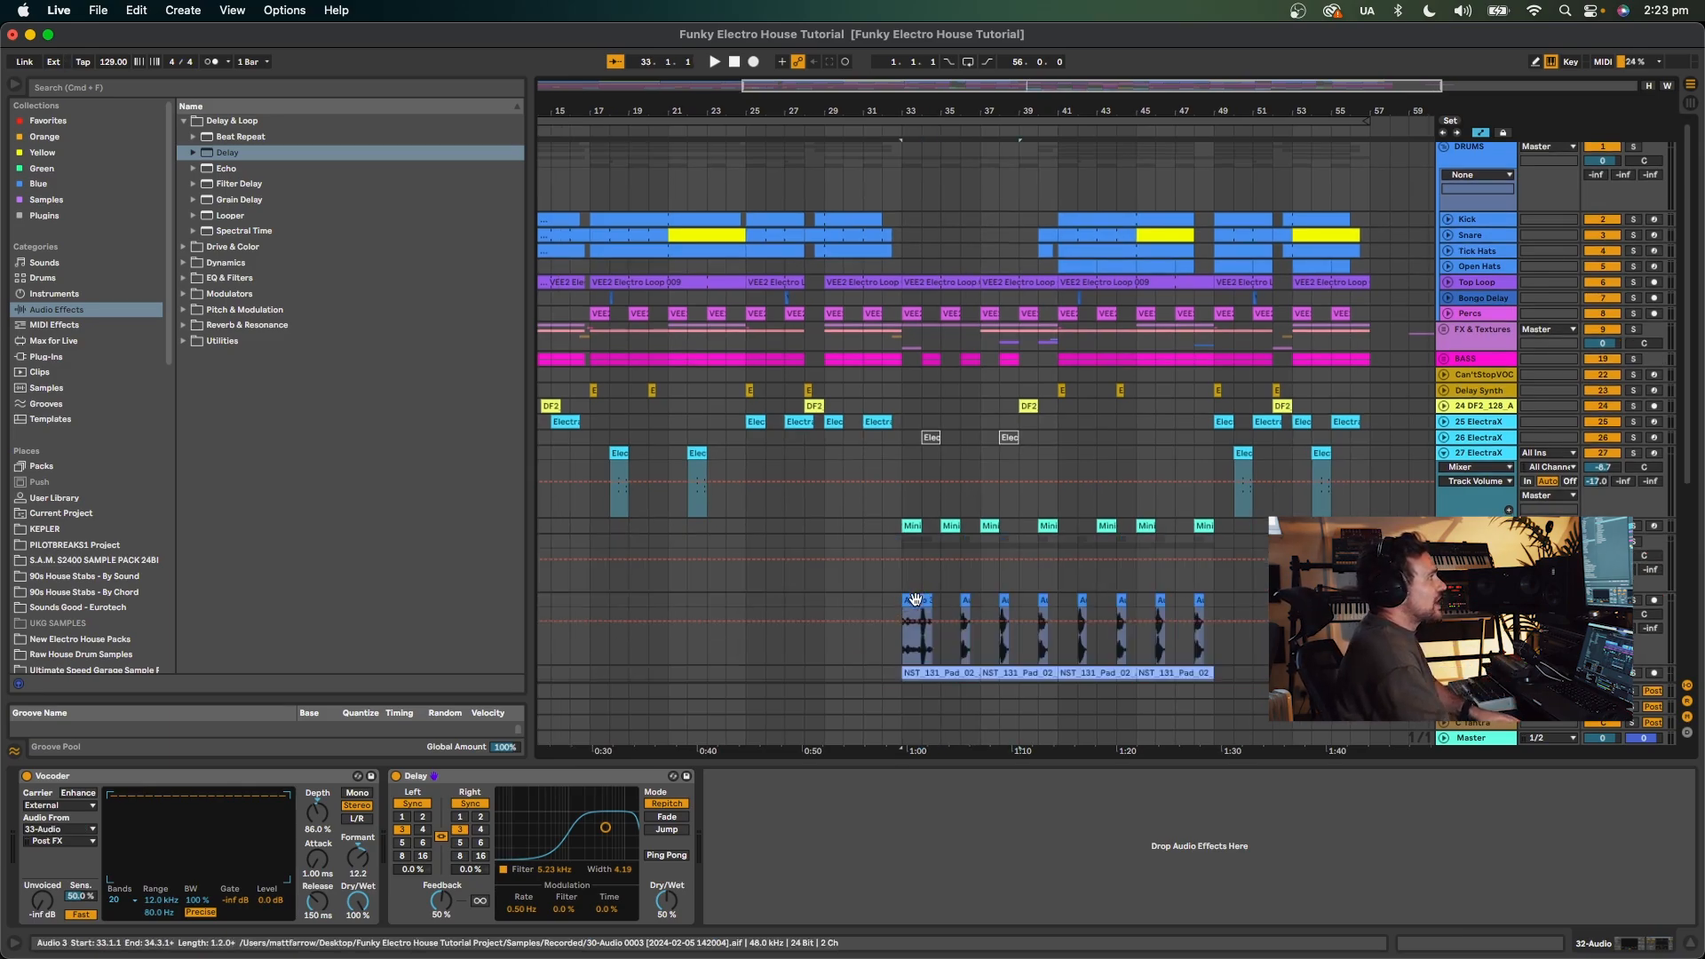
{"action": "key", "text": "space"}
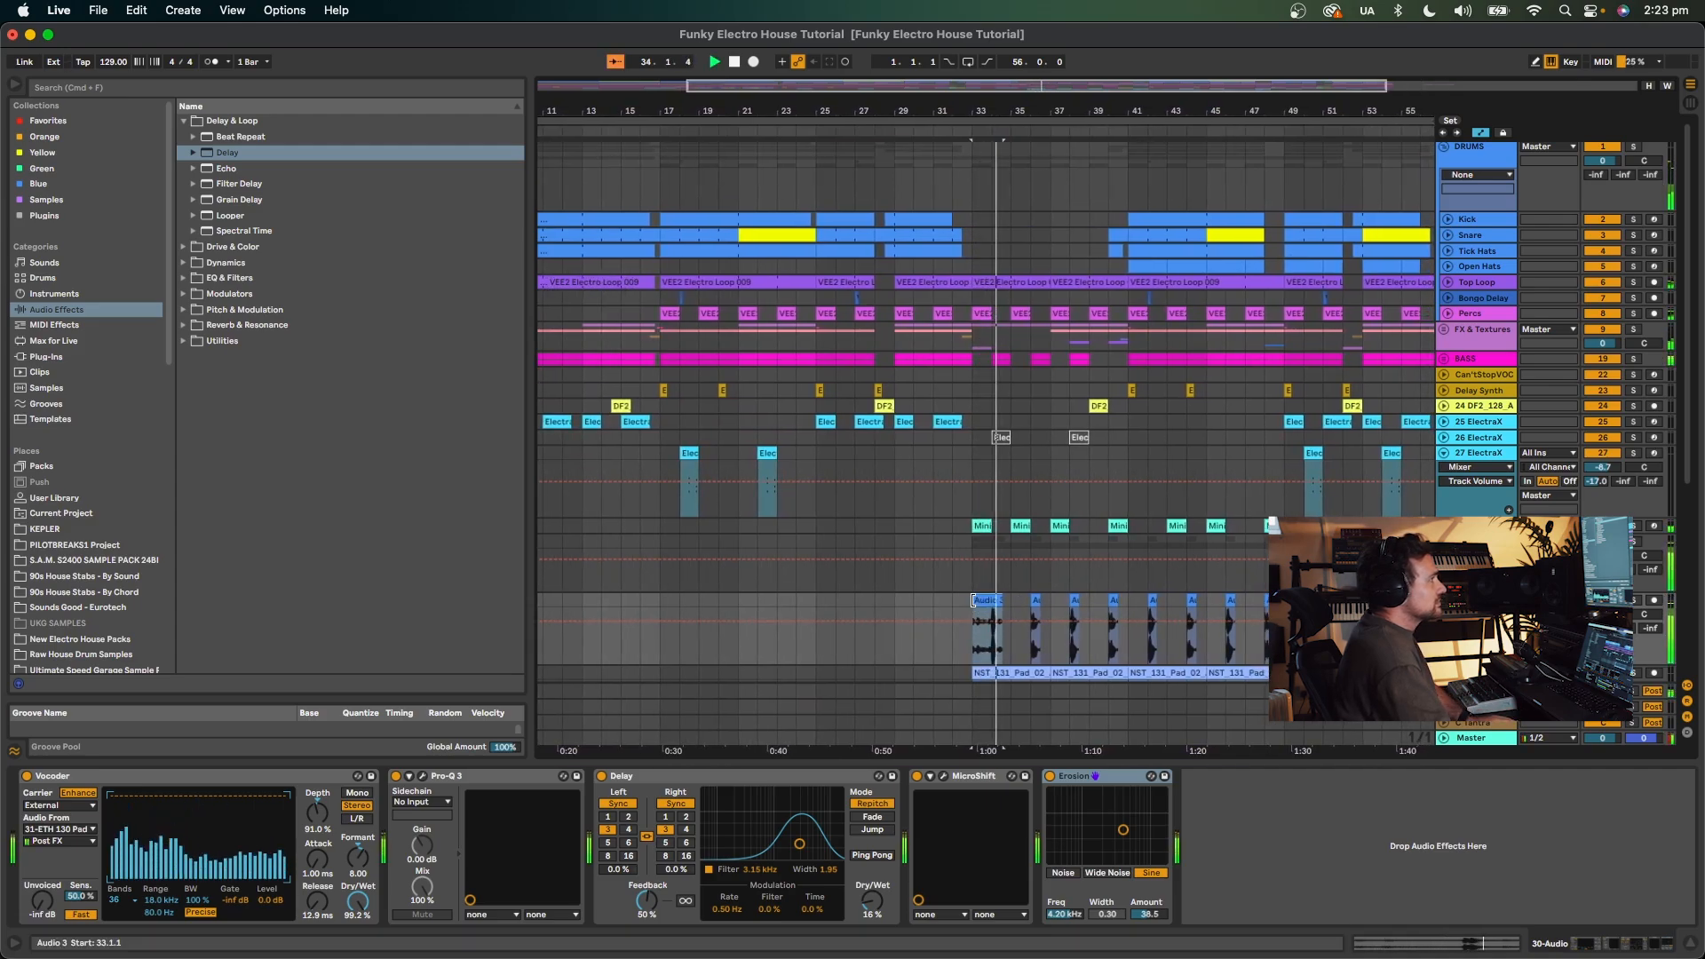
{"action": "key", "text": "space"}
On 30 Audio, replace the first vocal clip with a copy of the bar 38 clip at bar 34, leaving bar 33 empty.
{"action": "scroll", "coordinate": [1119, 451], "scroll_direction": "down", "scroll_amount": 5}
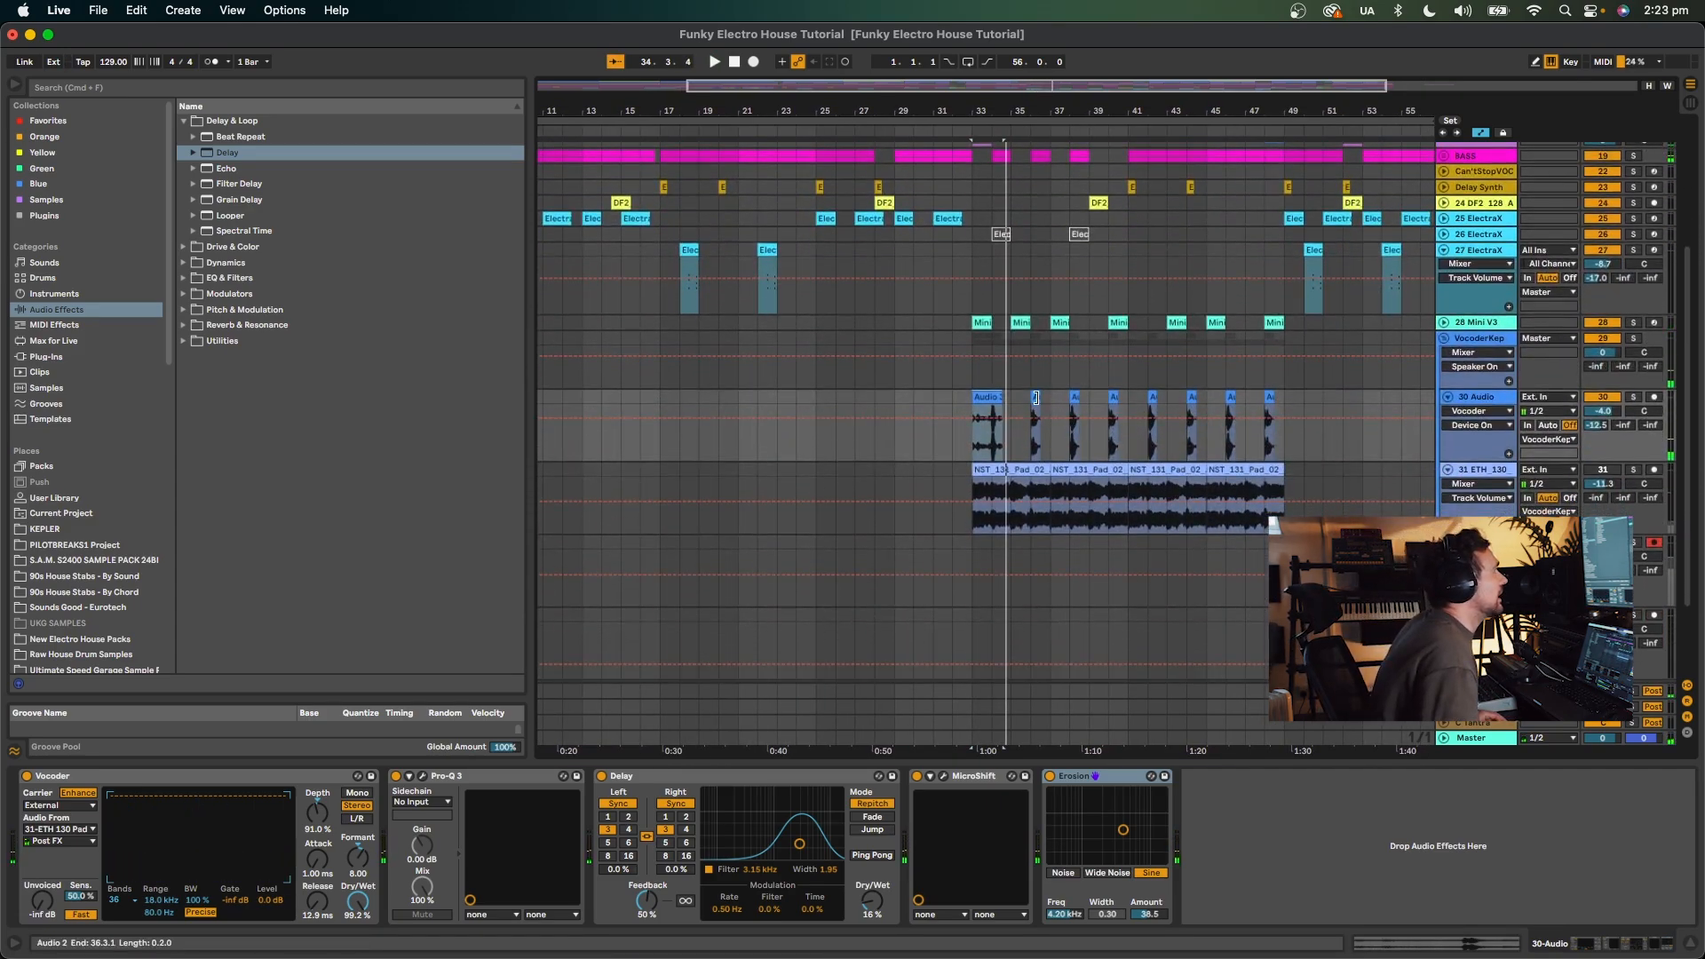
{"action": "left_click_drag", "start_coordinate": [1090, 400], "coordinate": [1071, 401]}
{"action": "key", "text": "super+c"}
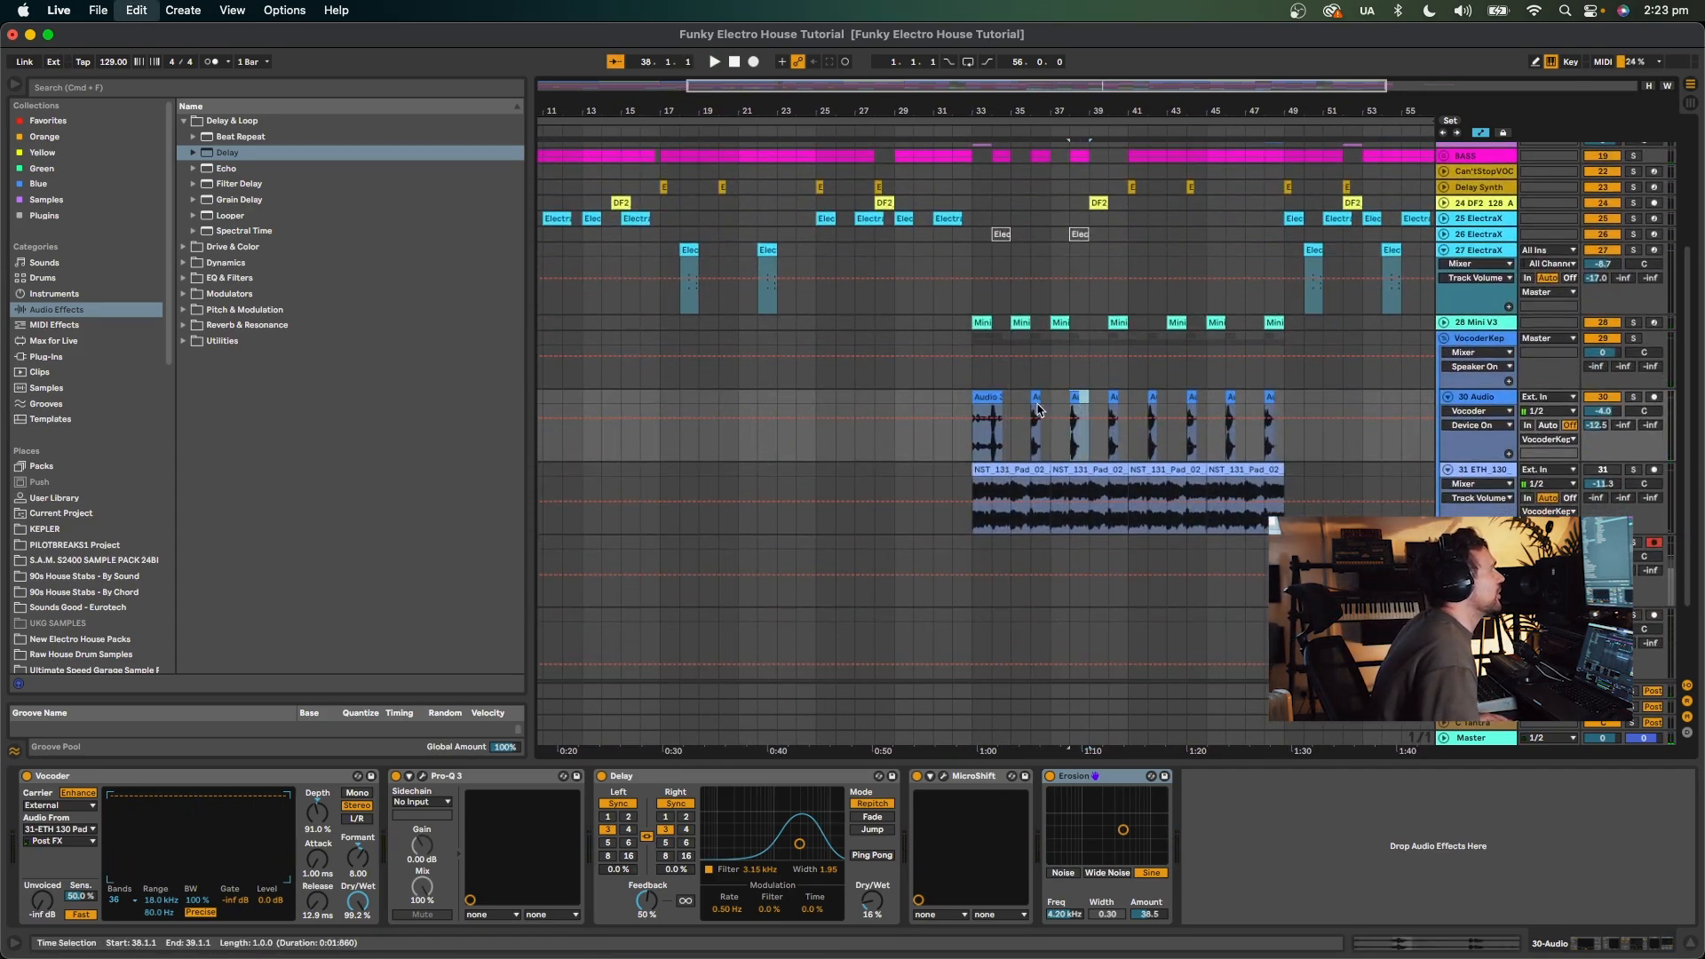
{"action": "left_click", "coordinate": [986, 398]}
{"action": "key", "text": "super+v"}
{"action": "key", "text": "space"}
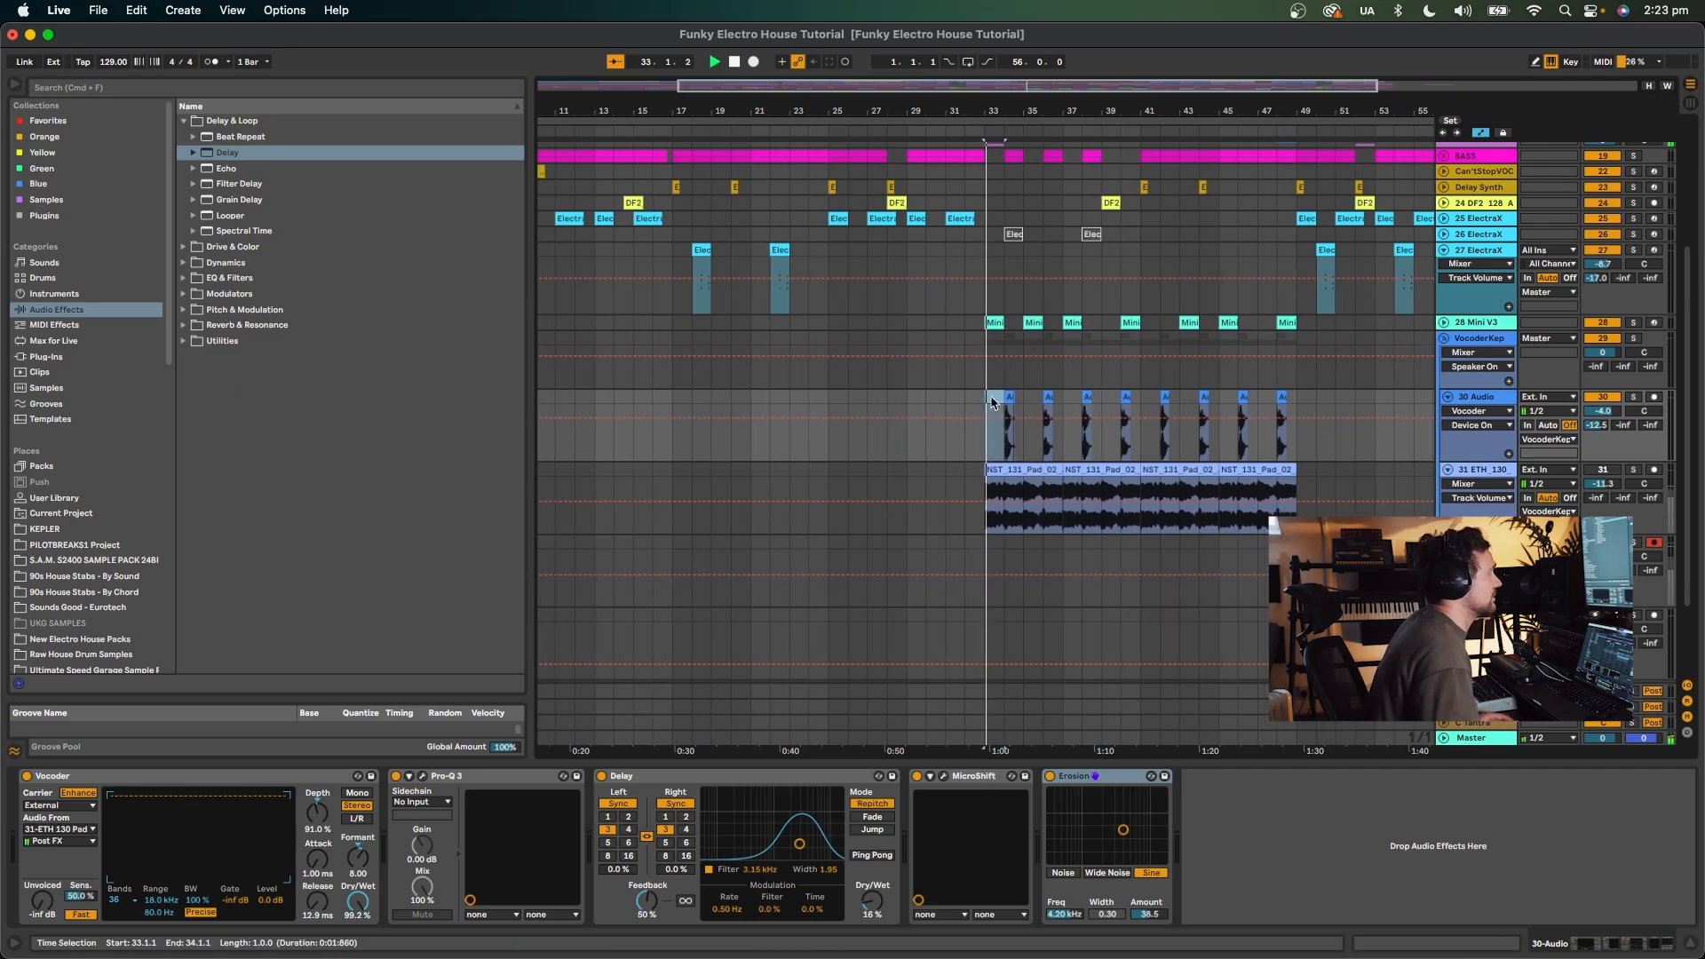
Play the kept vocoder part in the full mix from bar 34 to bar 42.
{"action": "key", "text": "super+z"}
{"action": "left_click_drag", "start_coordinate": [1004, 104], "coordinate": [1011, 153]}
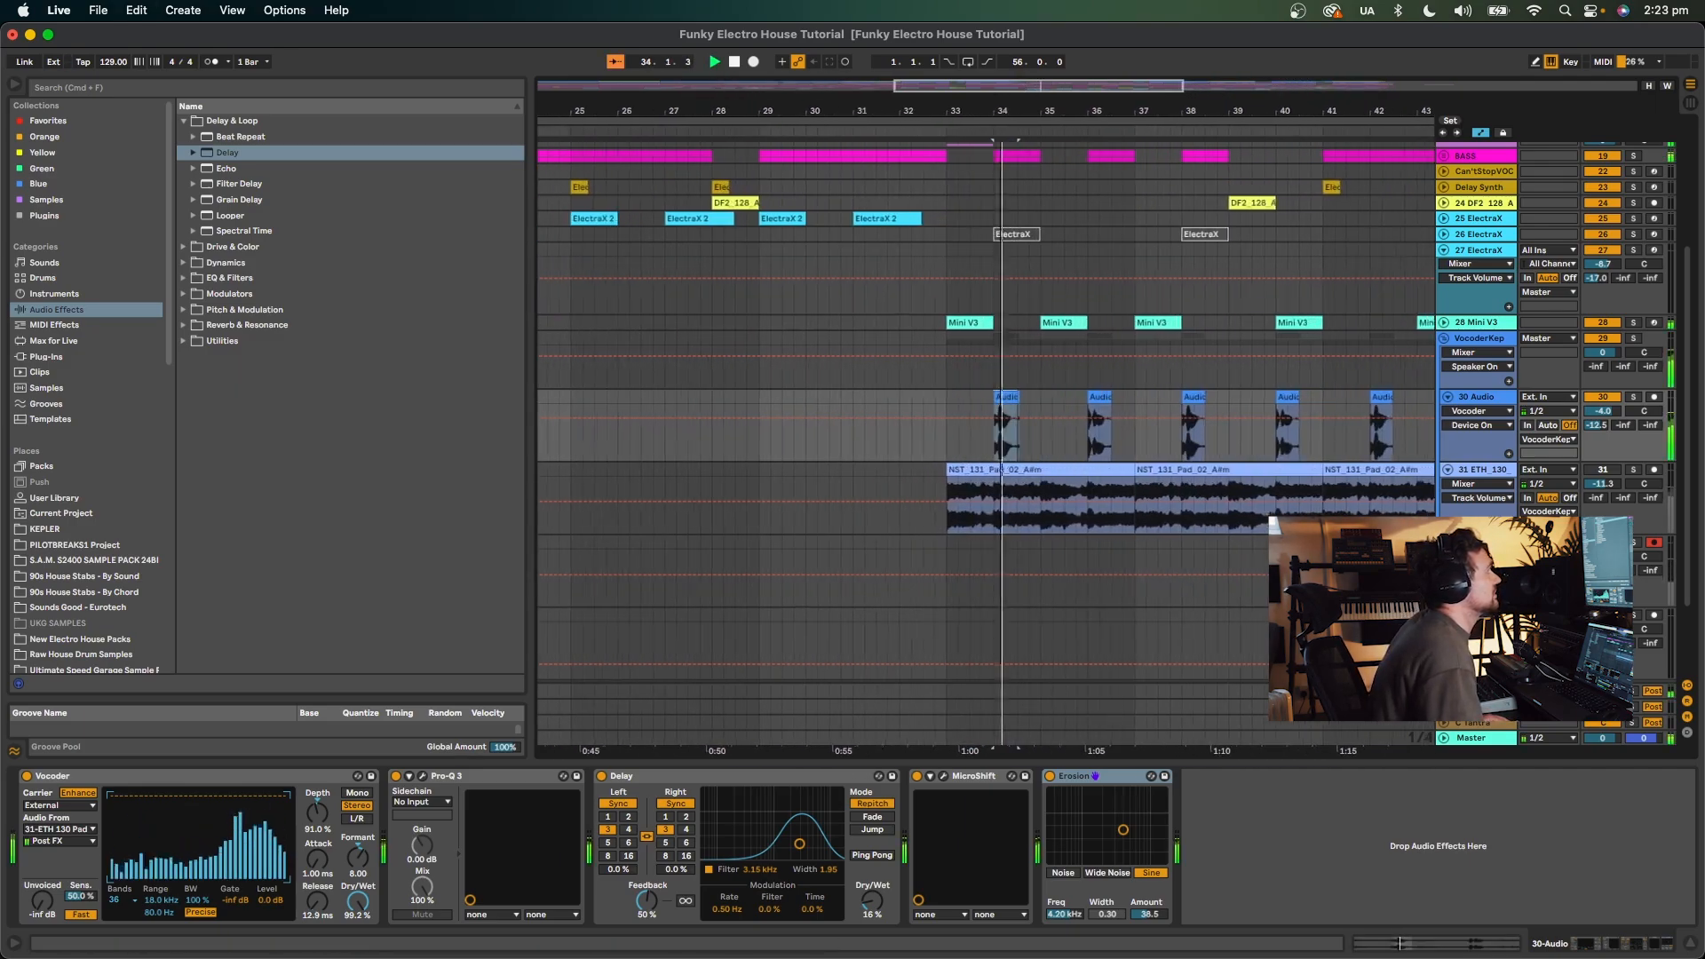
{"action": "left_click_drag", "start_coordinate": [1028, 399], "coordinate": [1019, 400]}
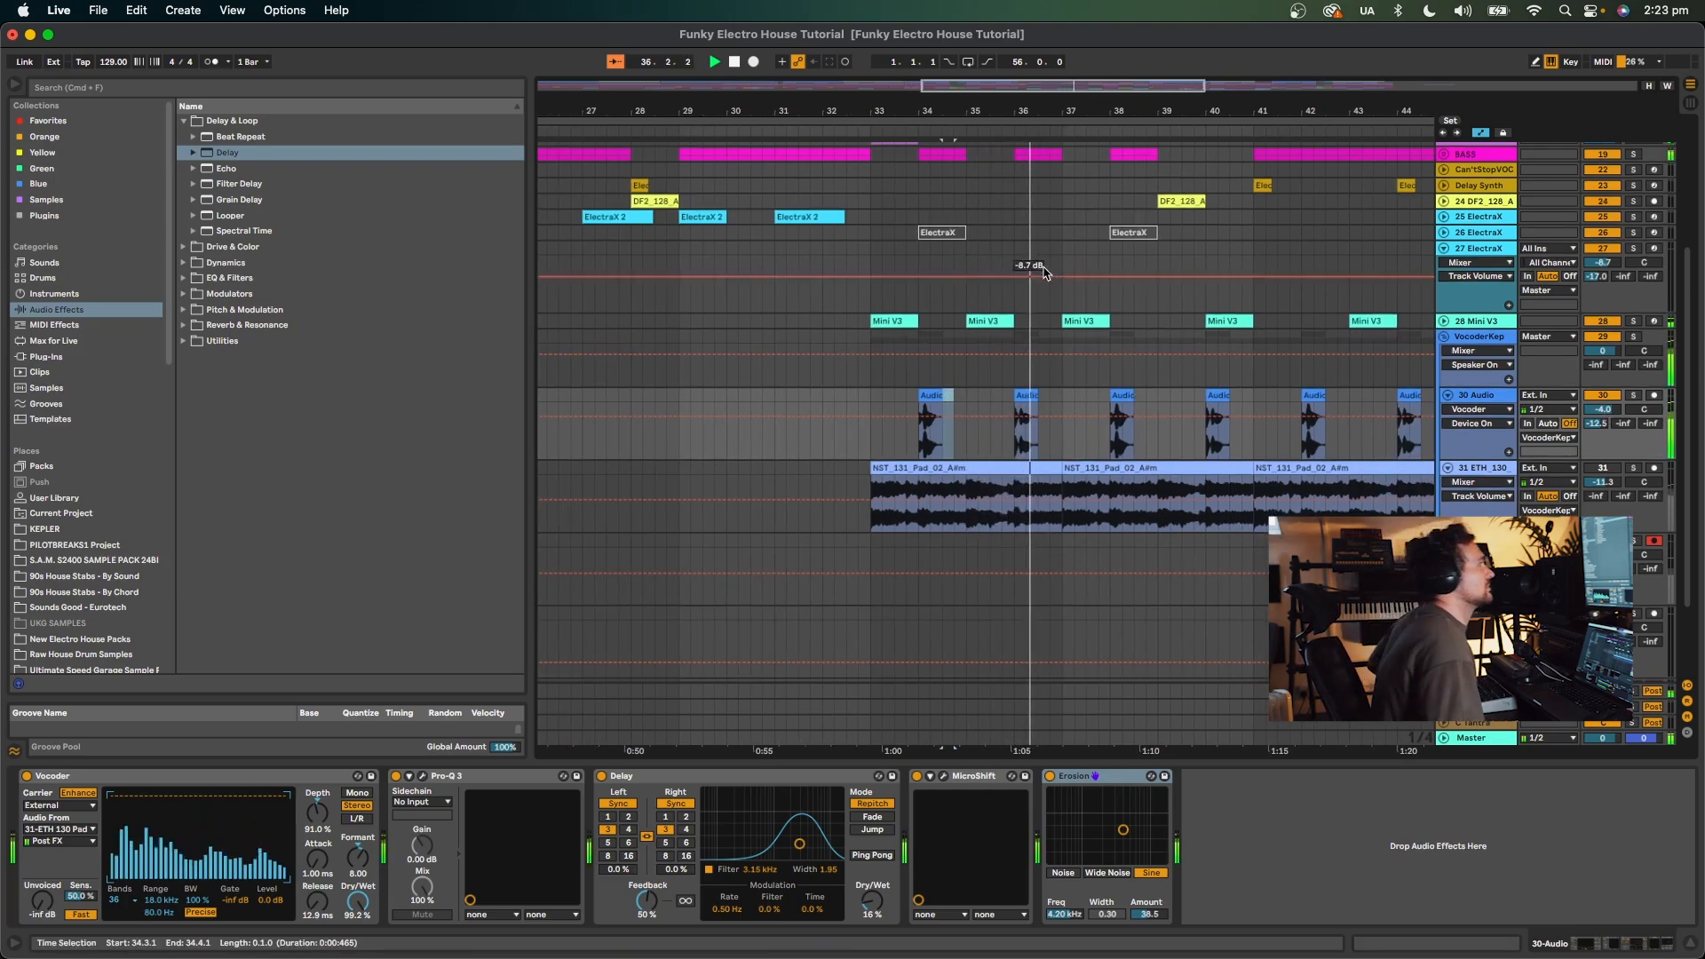
{"action": "left_click_drag", "start_coordinate": [1029, 108], "coordinate": [1031, 58]}
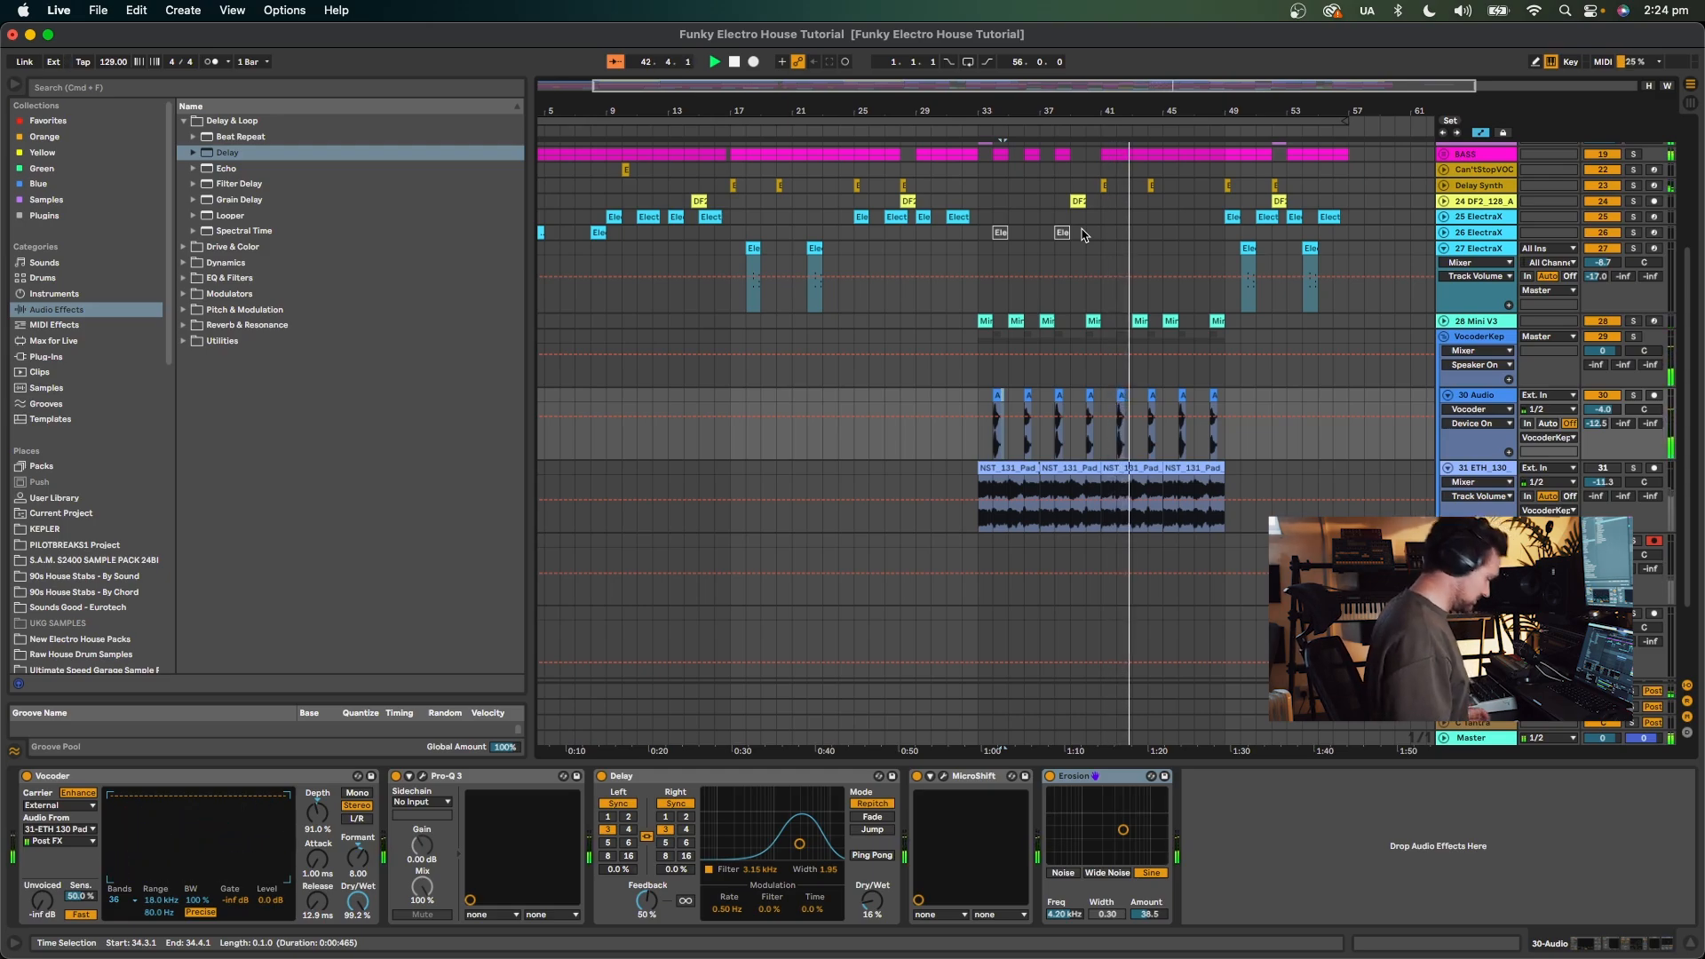
{"action": "key", "text": "space"}
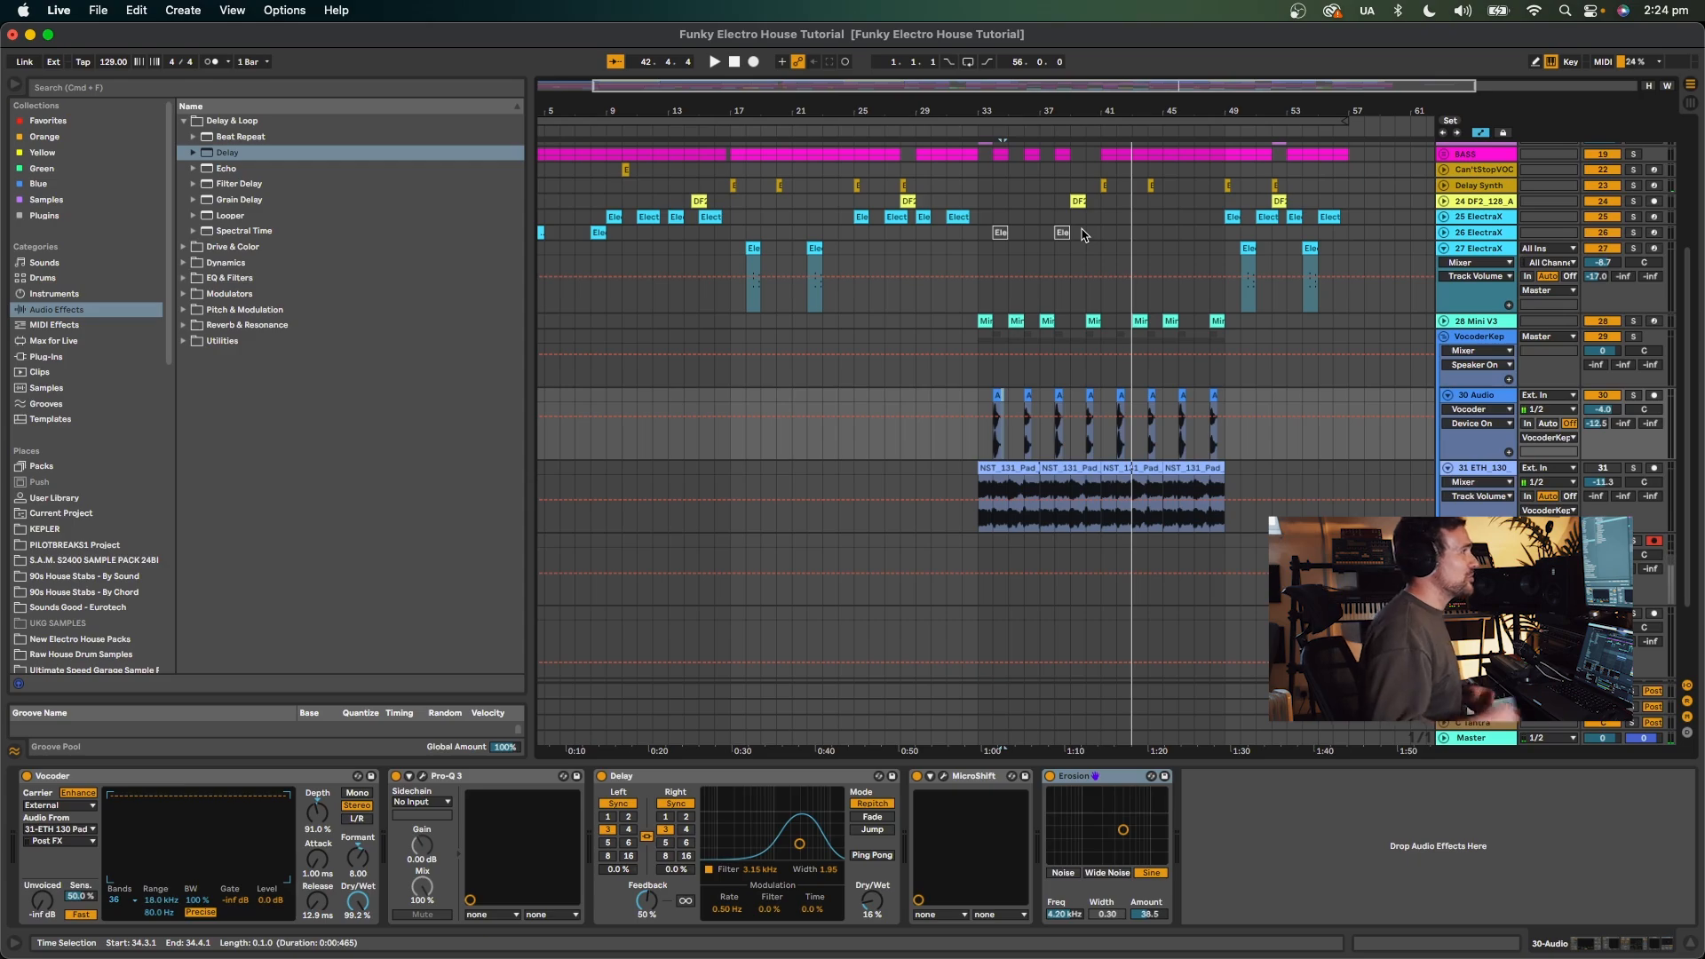
Collapse the 30 Audio and 31 ETH 130 tracks and fold the VocoderKep group.
{"action": "left_click", "coordinate": [1447, 394]}
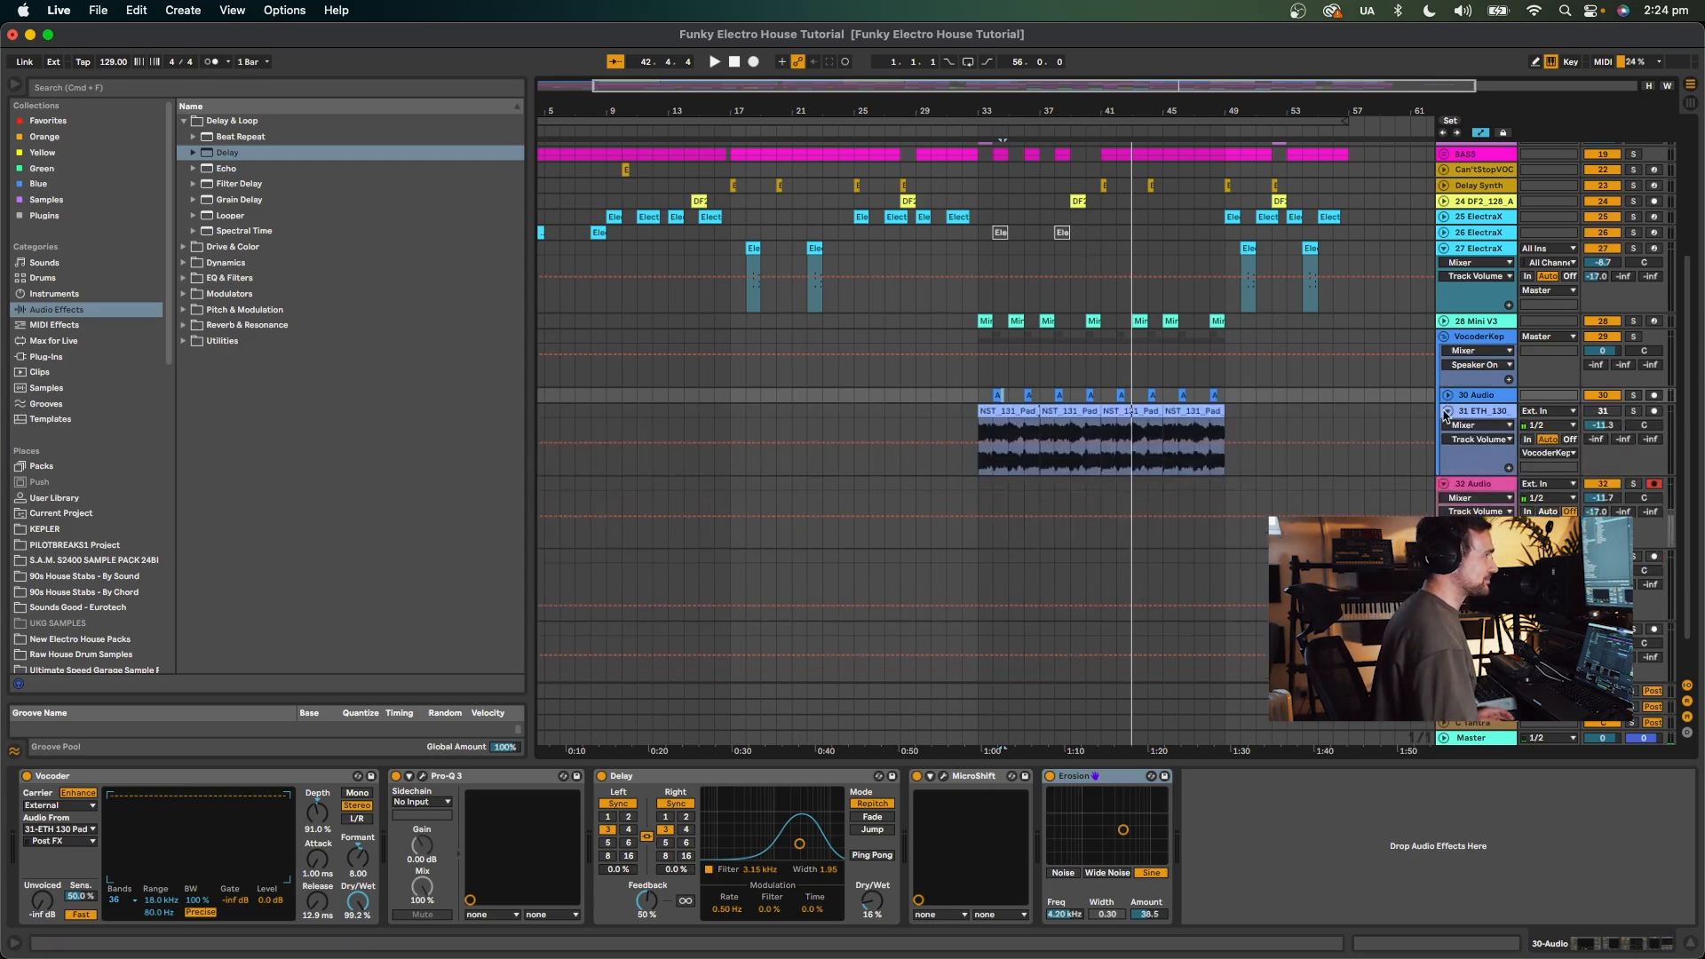
{"action": "left_click", "coordinate": [1448, 411]}
{"action": "left_click", "coordinate": [1445, 336]}
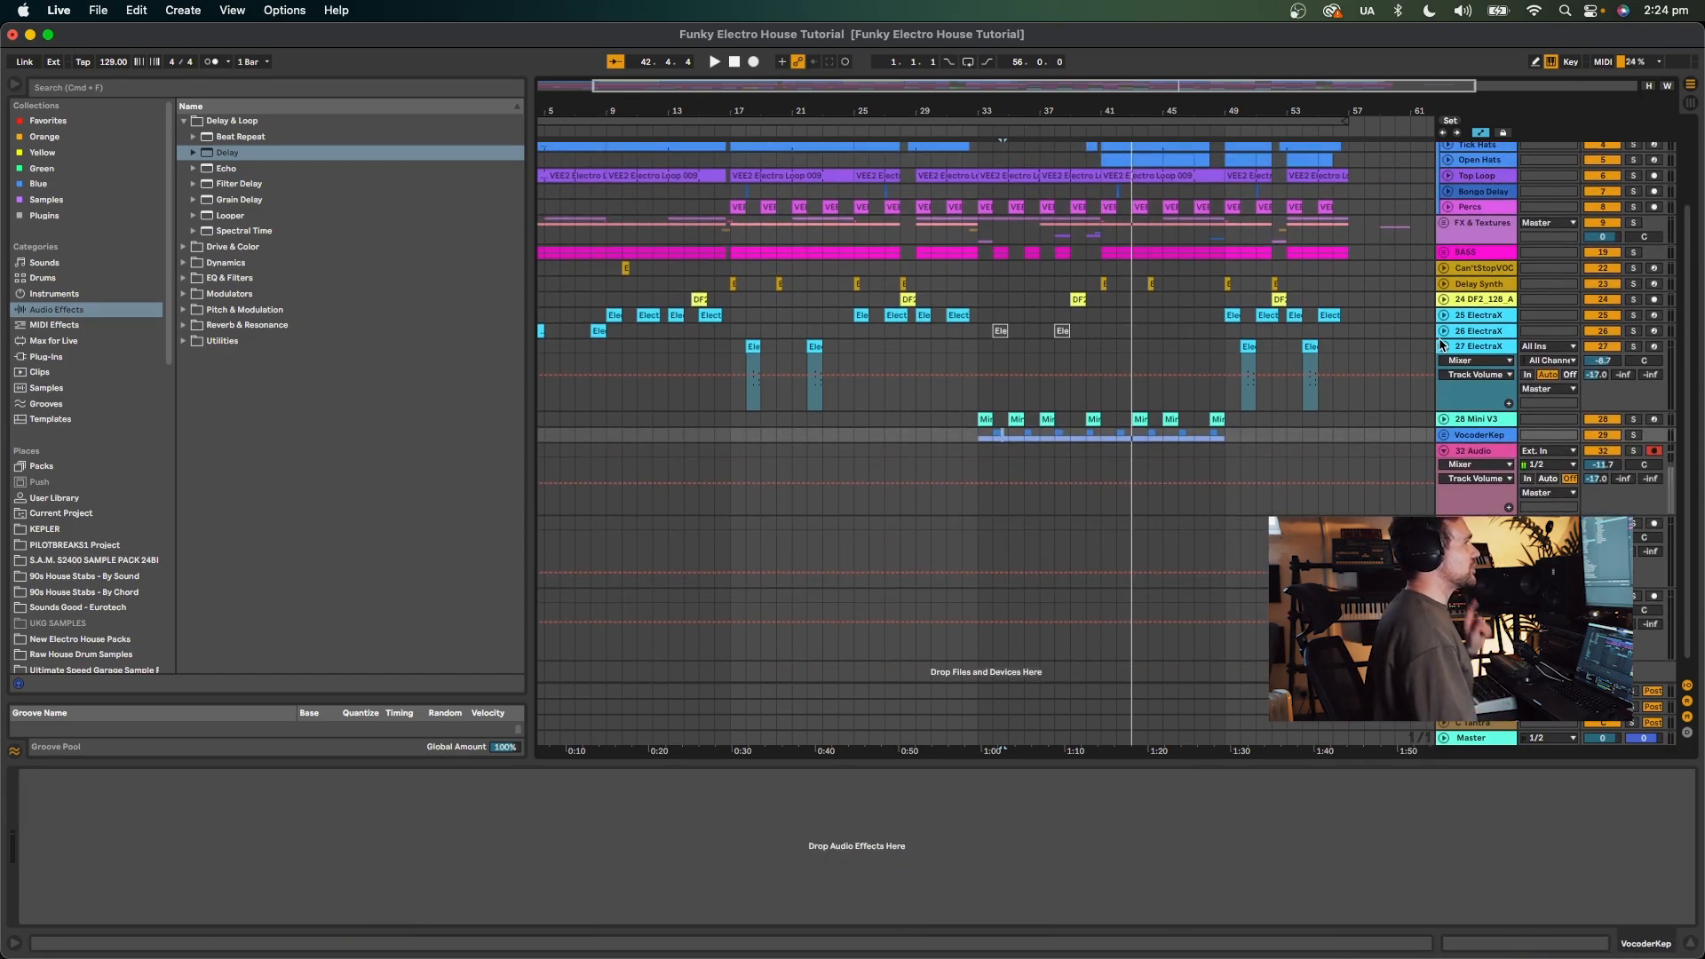
{"action": "left_click_drag", "start_coordinate": [693, 108], "coordinate": [711, 118]}
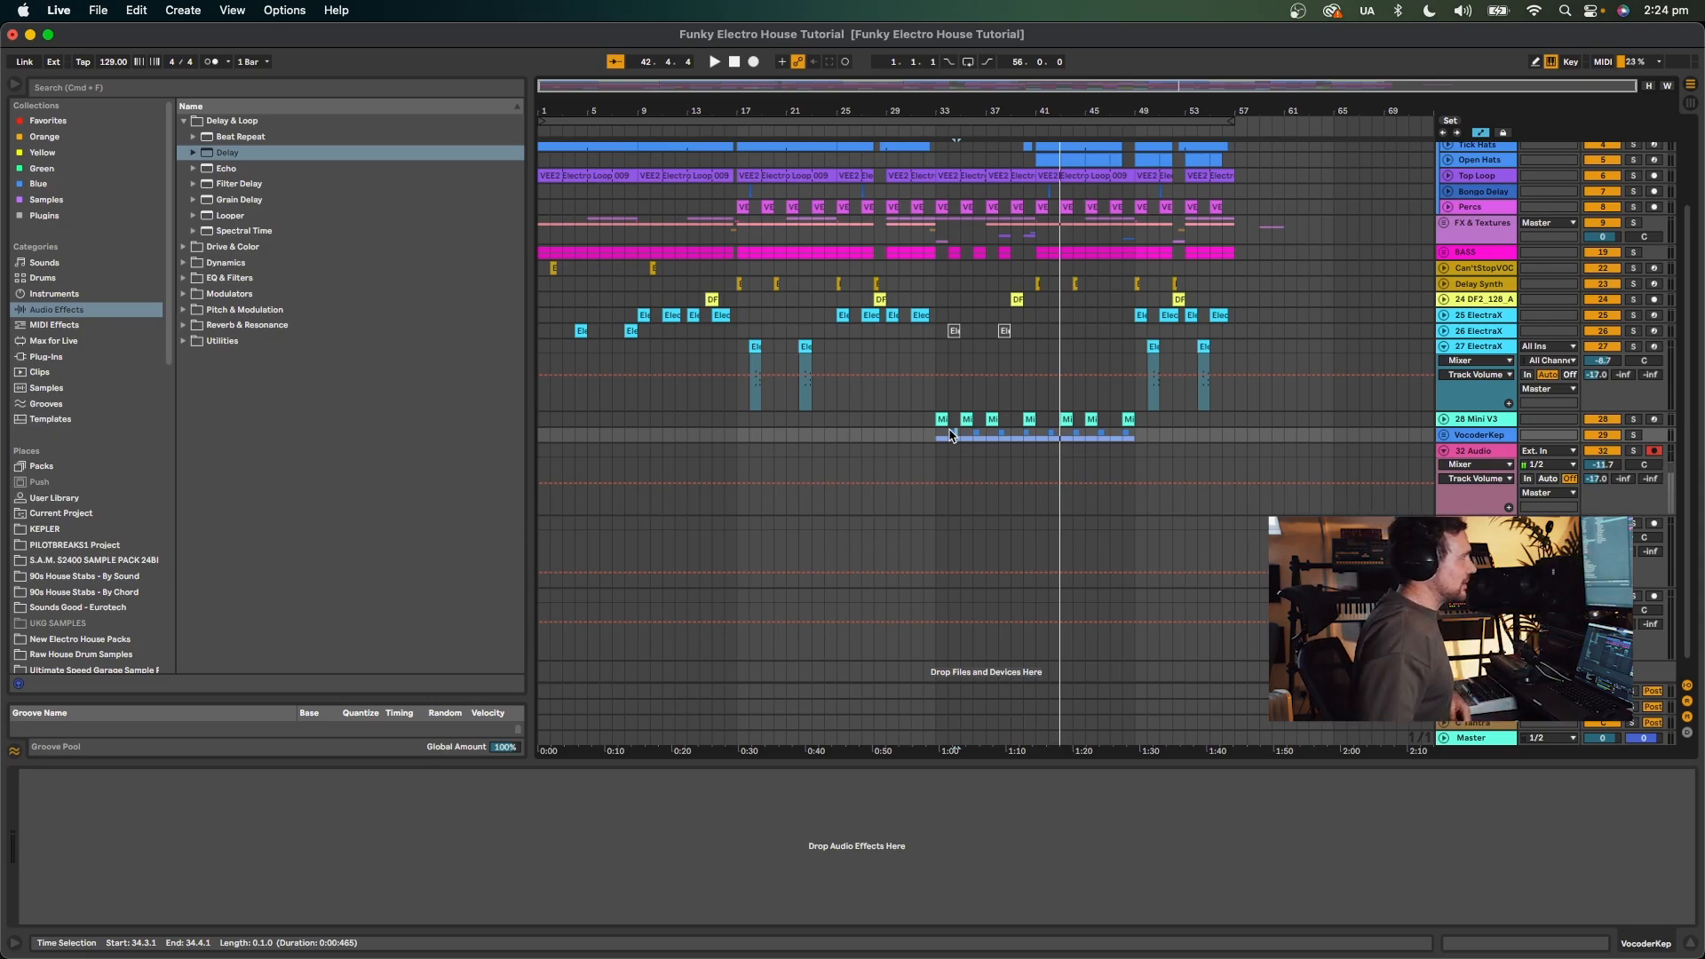
Delete the test vocoder track 32 Audio and the other leftover tracks below the VocoderKep group.
{"action": "left_click", "coordinate": [1489, 453]}
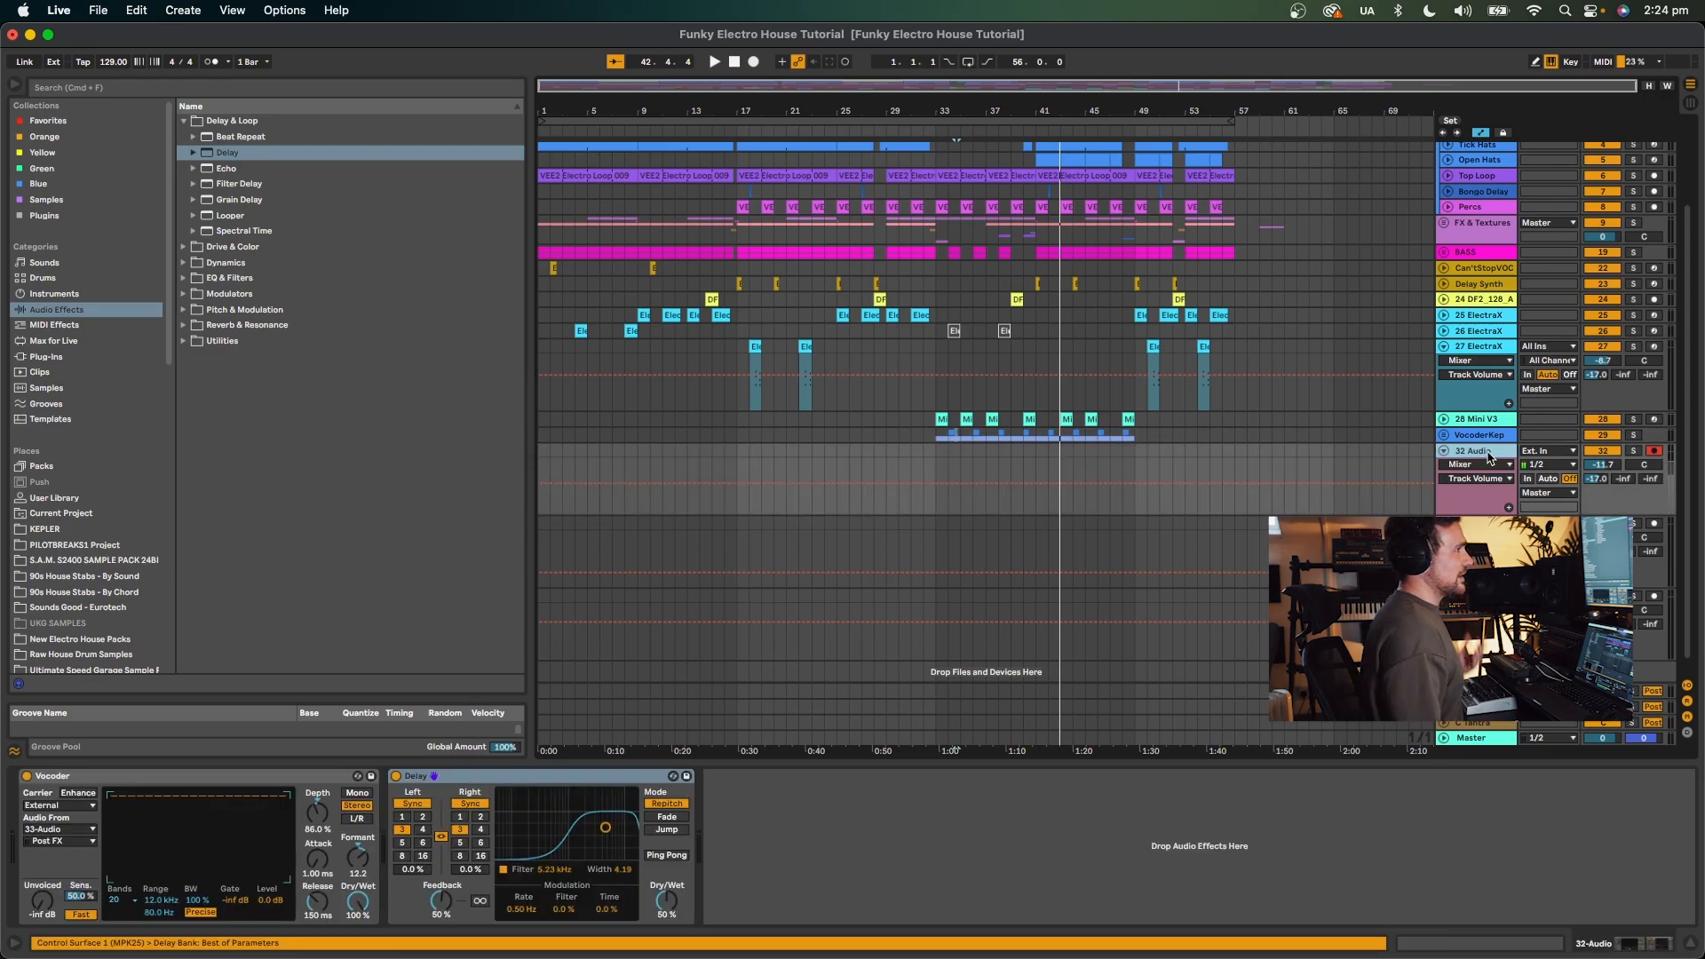
{"action": "key", "text": "Delete"}
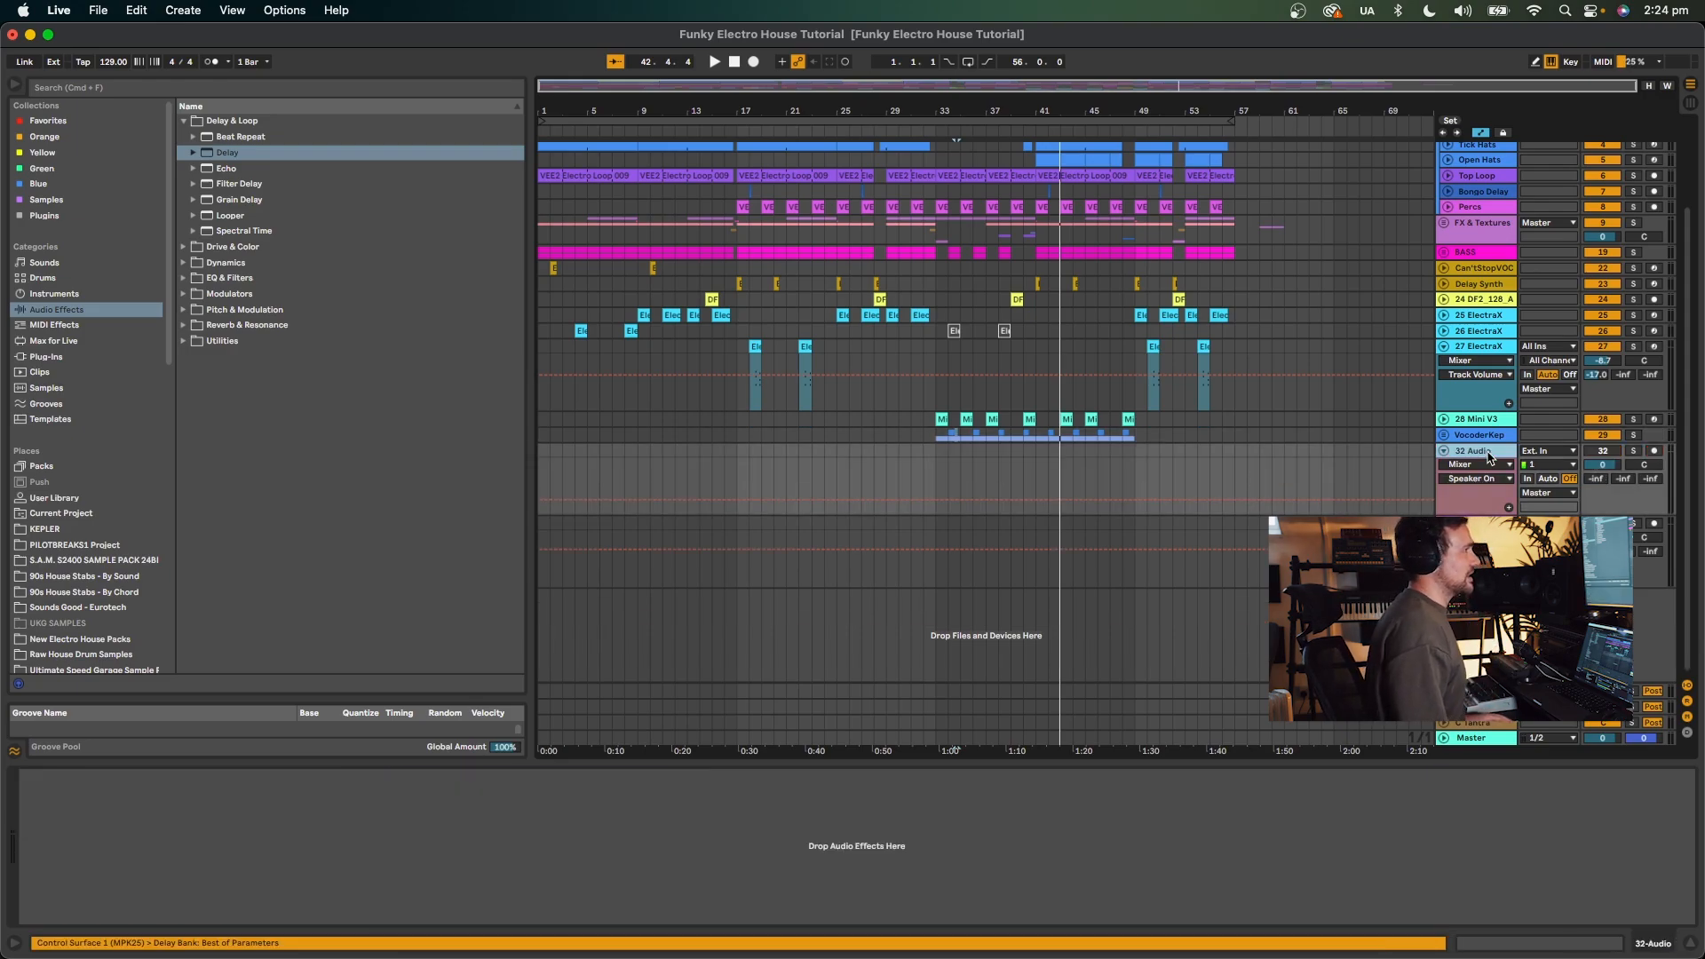
{"action": "scroll", "coordinate": [1490, 457], "scroll_direction": "up", "scroll_amount": 3}
{"action": "key", "text": "Delete"}
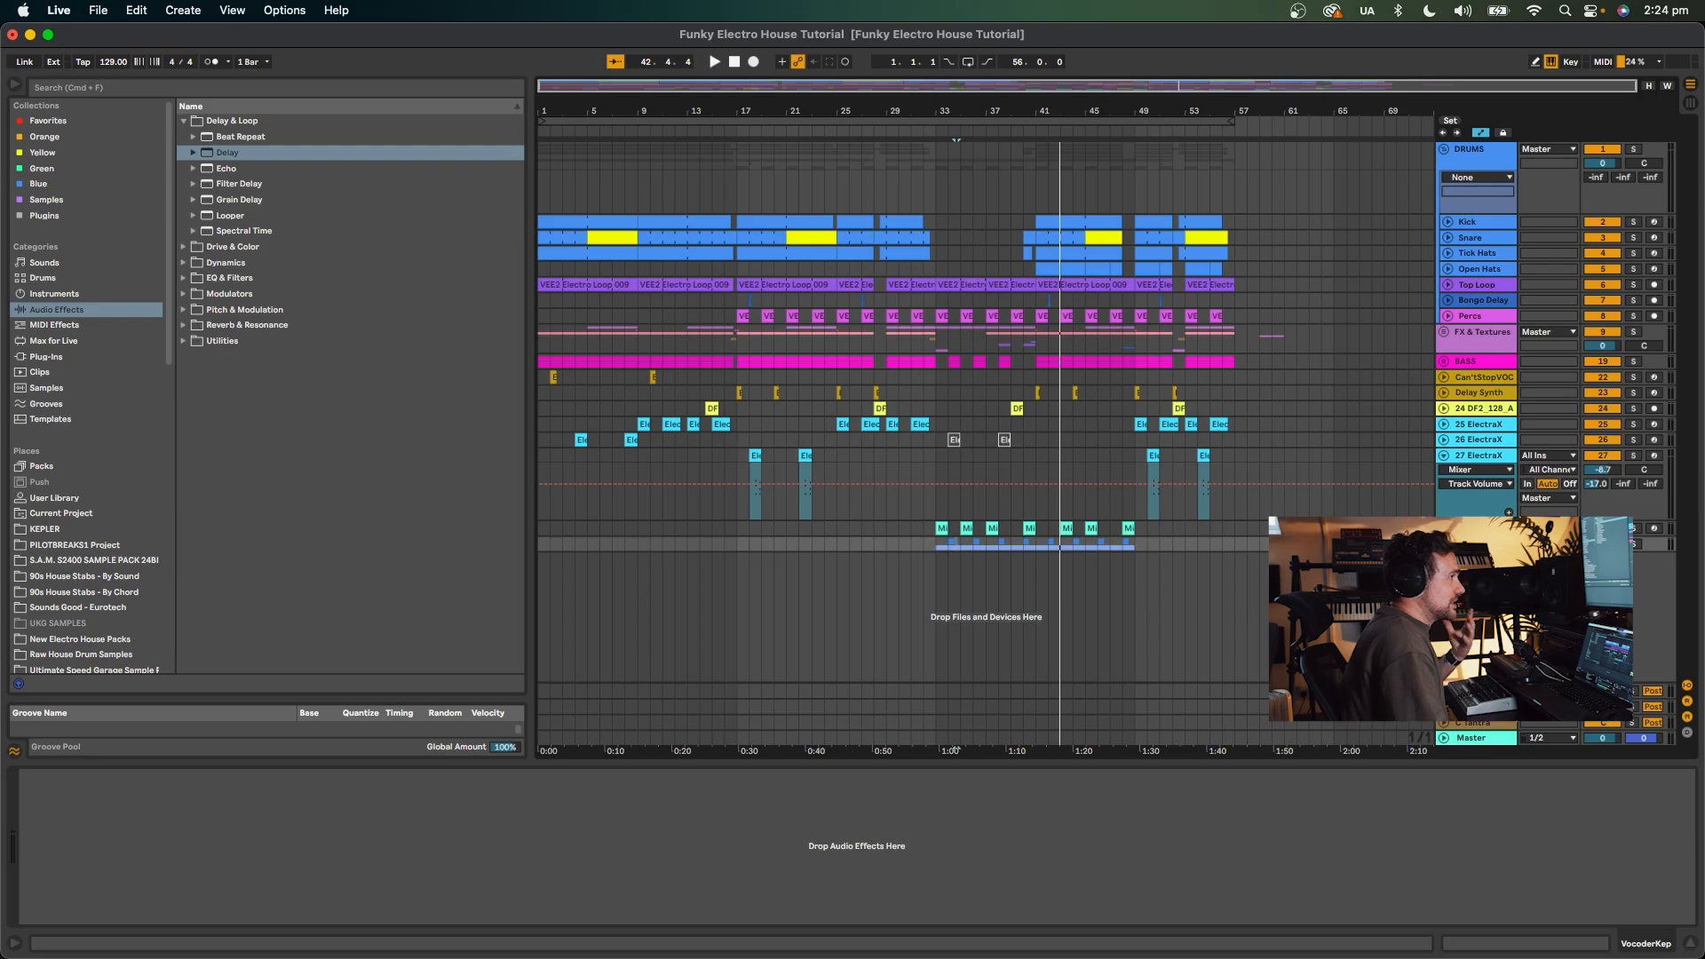
Show the Can'tStopVOC track's devices, solo the track, and play its first clip at bar 2.
{"action": "left_click", "coordinate": [1474, 440]}
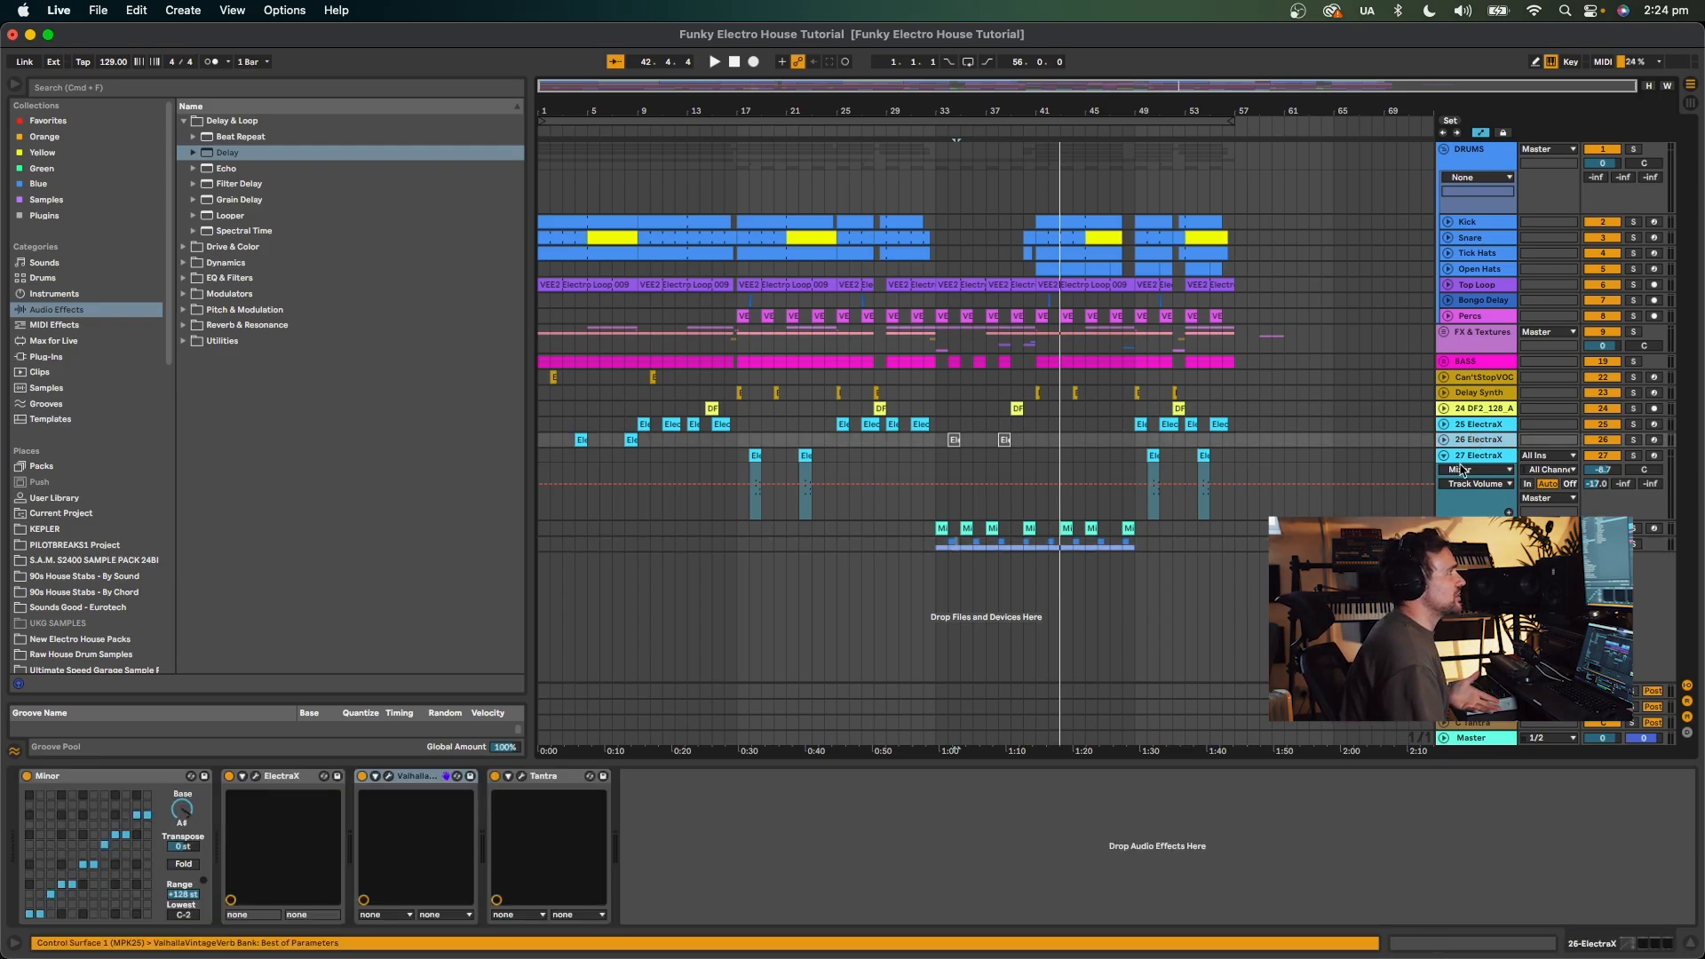
{"action": "left_click", "coordinate": [1501, 380]}
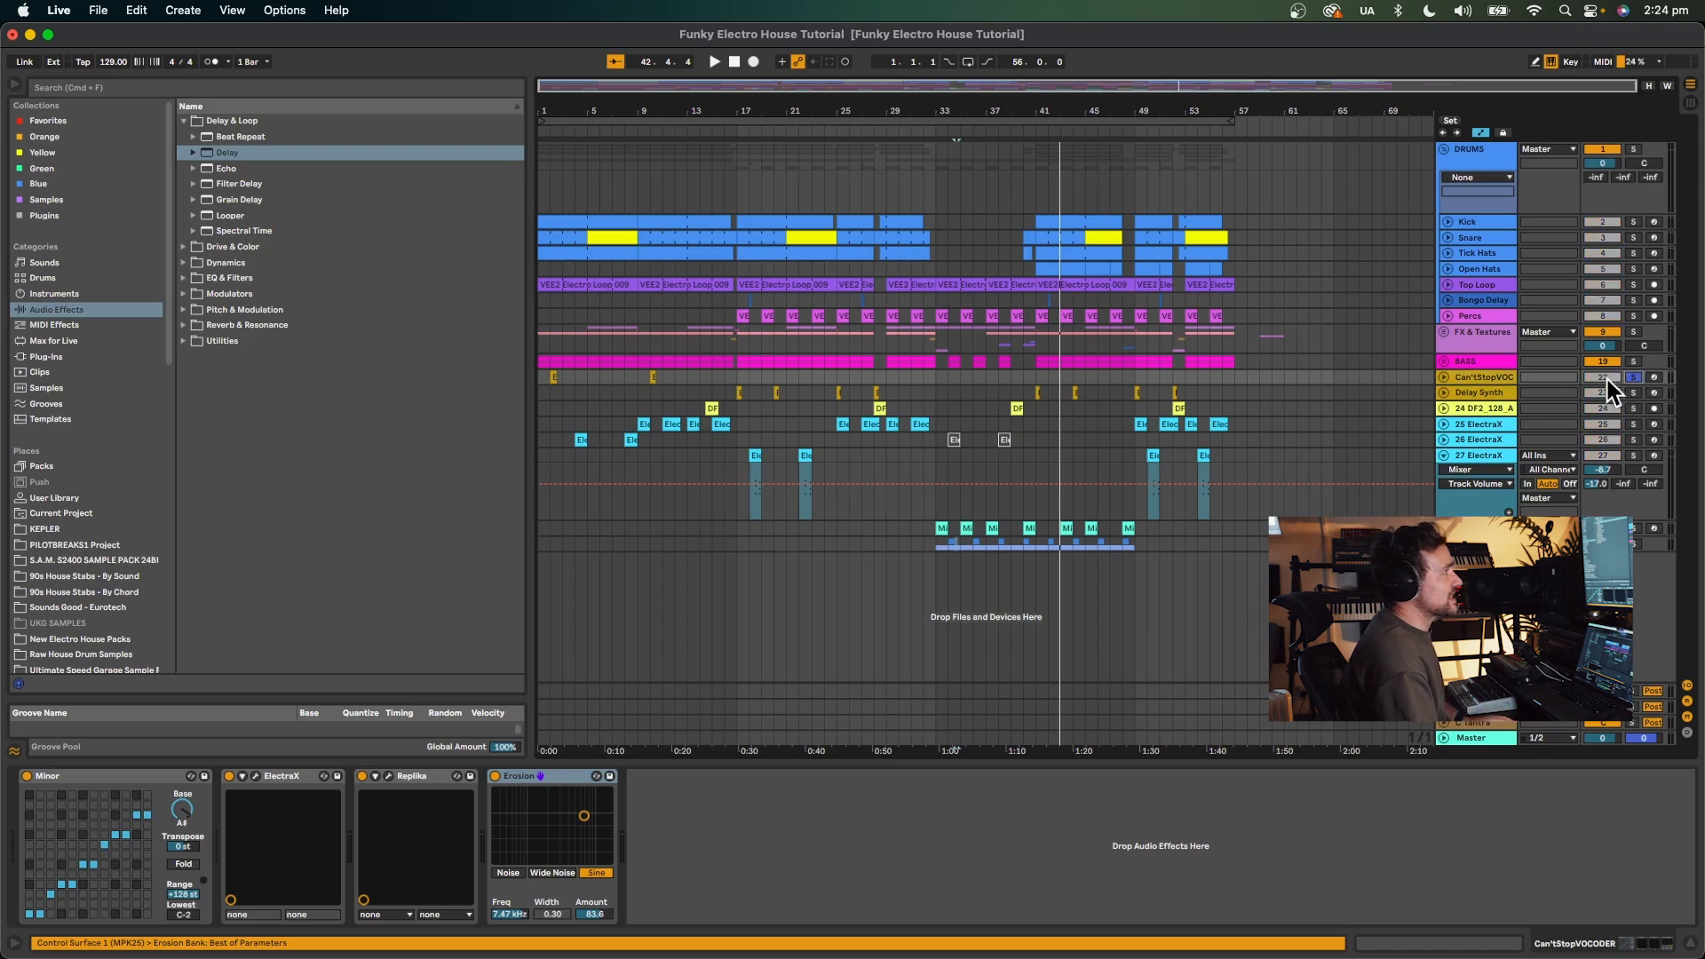
{"action": "left_click", "coordinate": [555, 381]}
{"action": "key", "text": "space"}
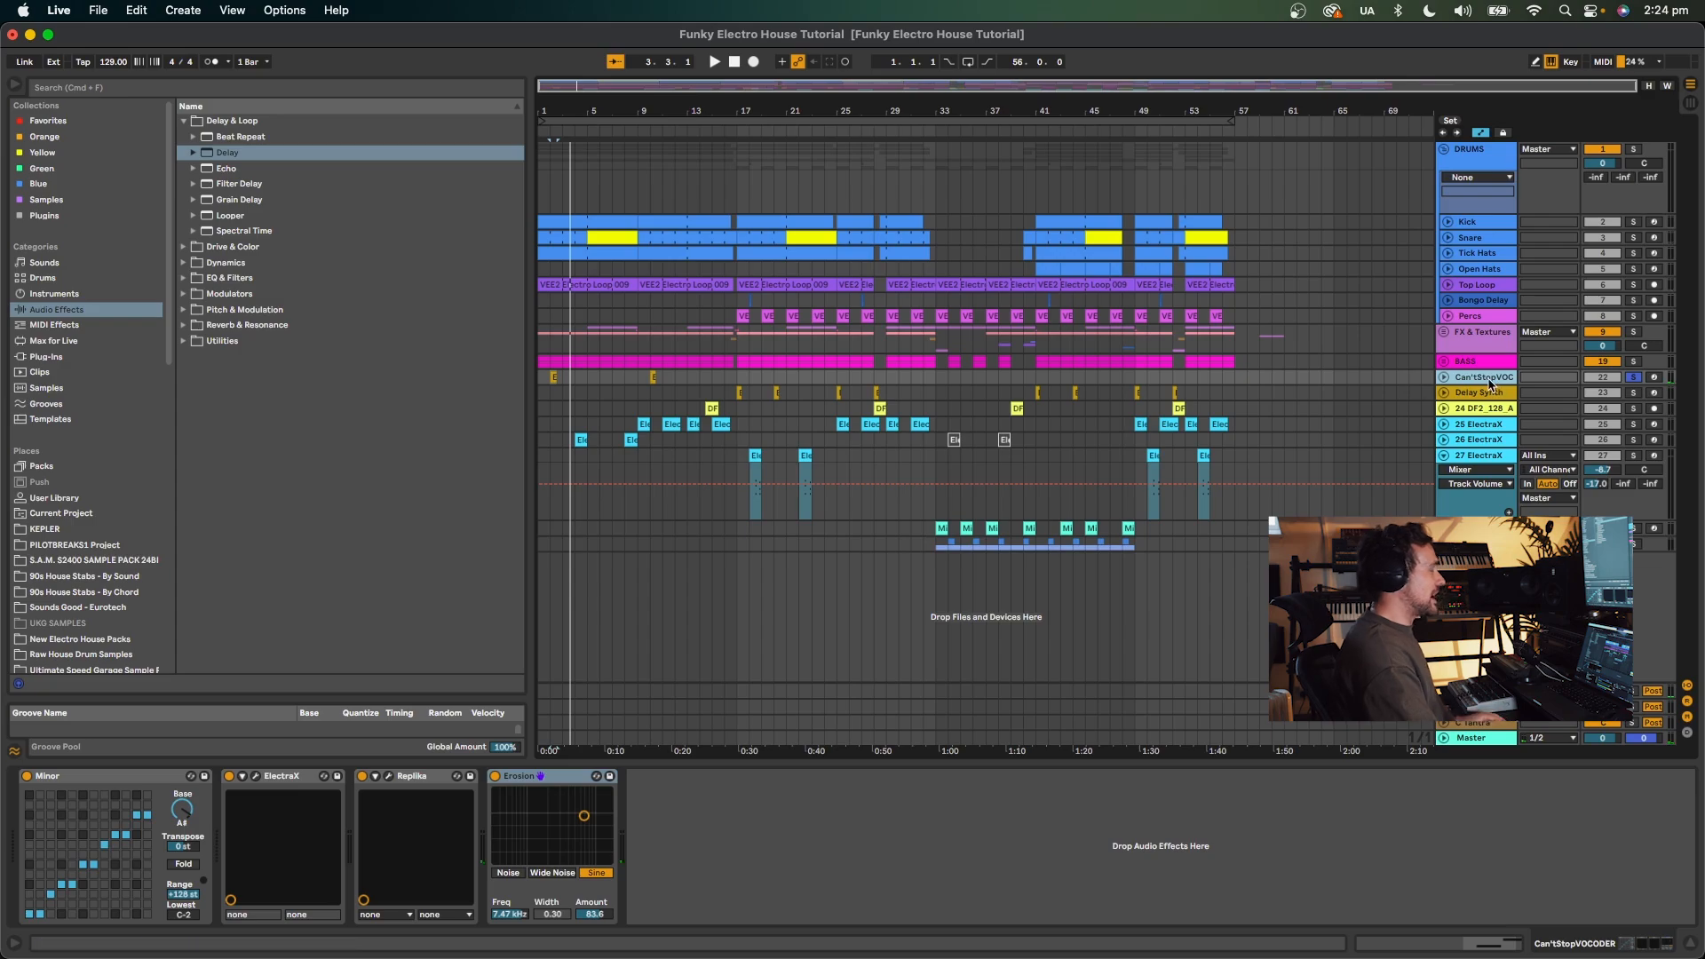
Insert a MIDI track below Can'tStopVOC and load the Tone2 ElectraX AUv2 plug-in onto it.
{"action": "key", "text": "super+shift+t"}
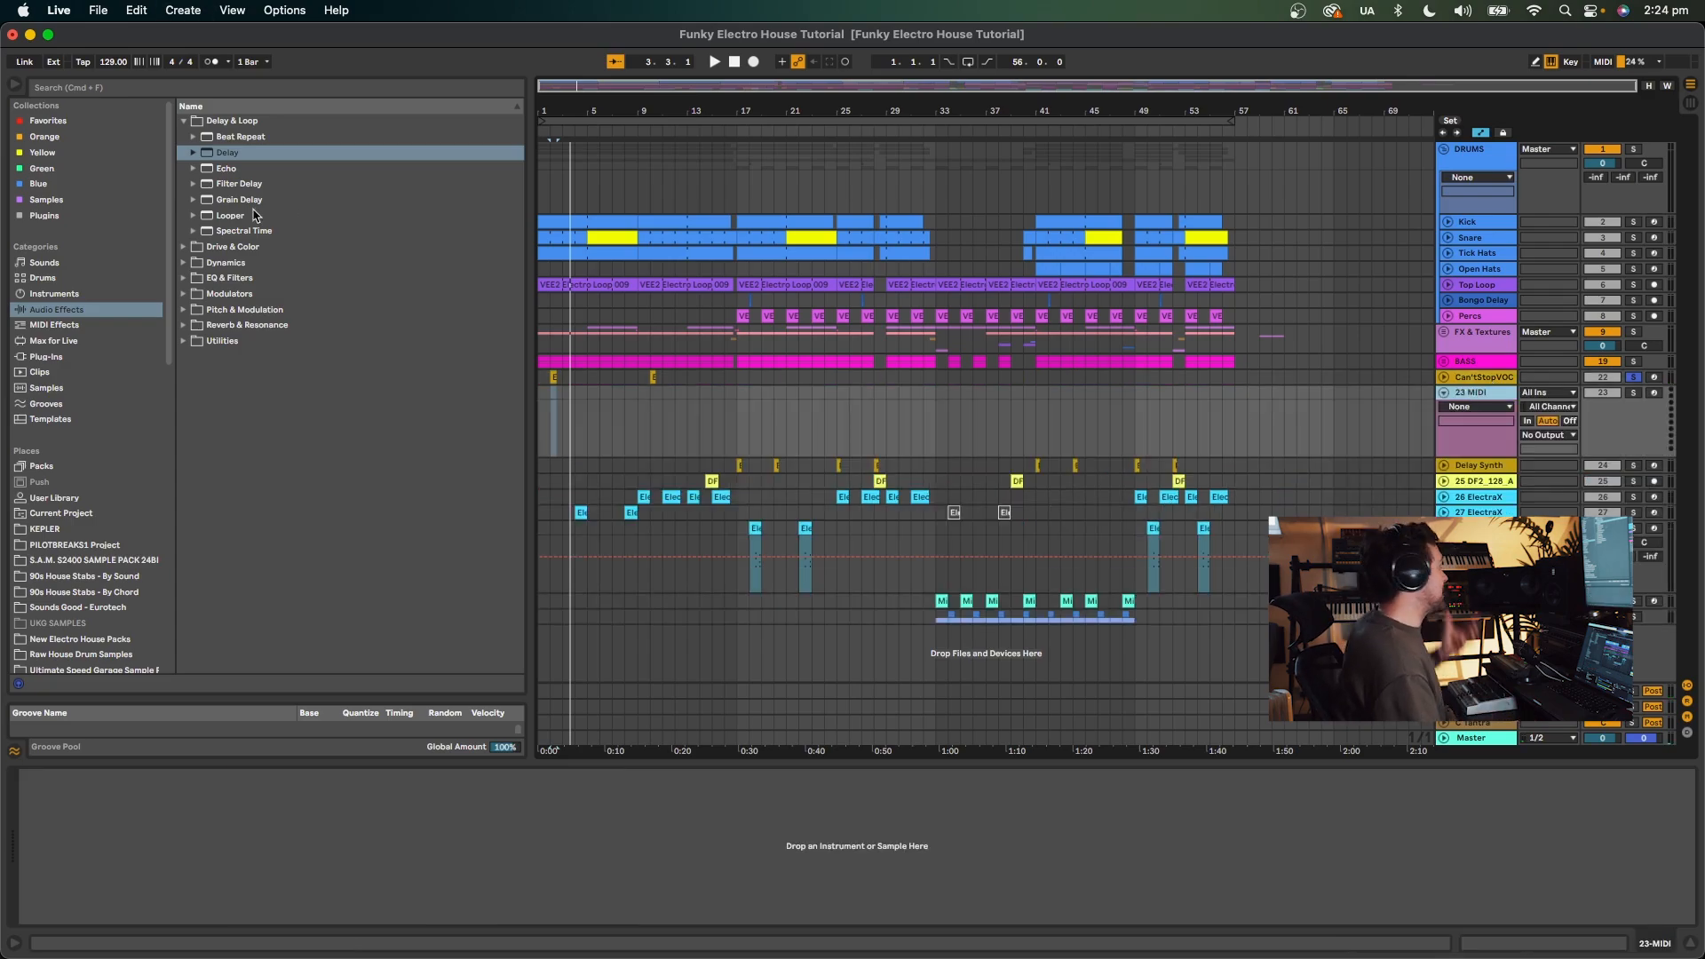
{"action": "left_click", "coordinate": [153, 93]}
{"action": "type", "text": "electrax"}
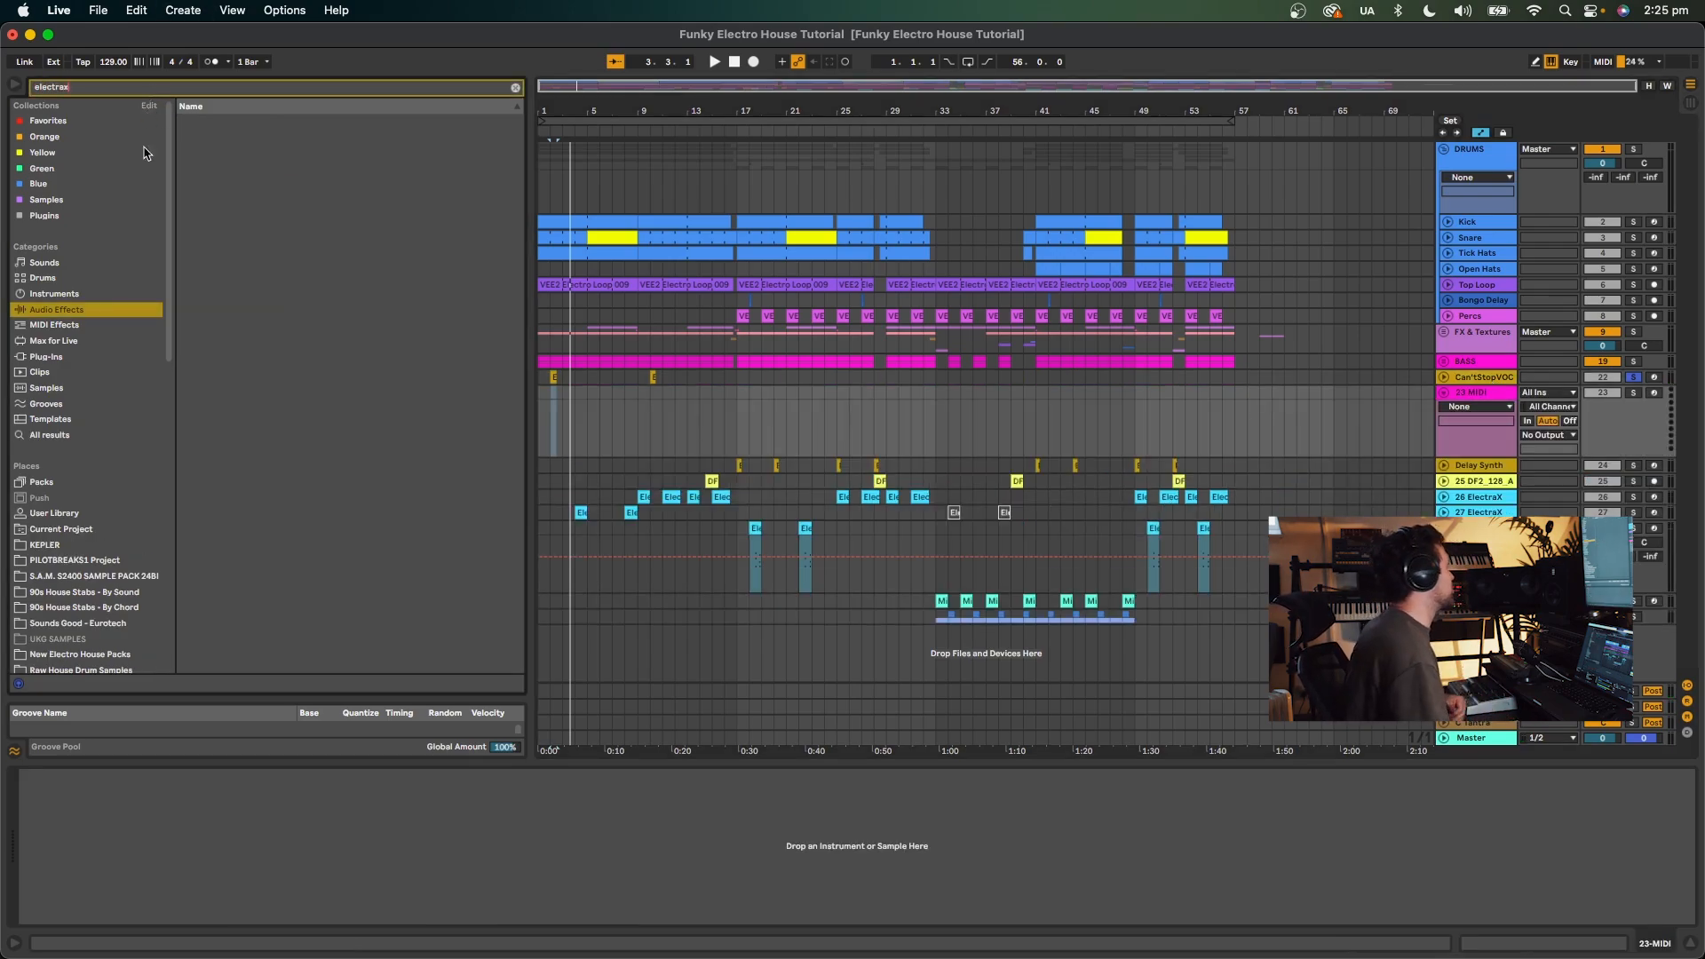
{"action": "left_click", "coordinate": [54, 356]}
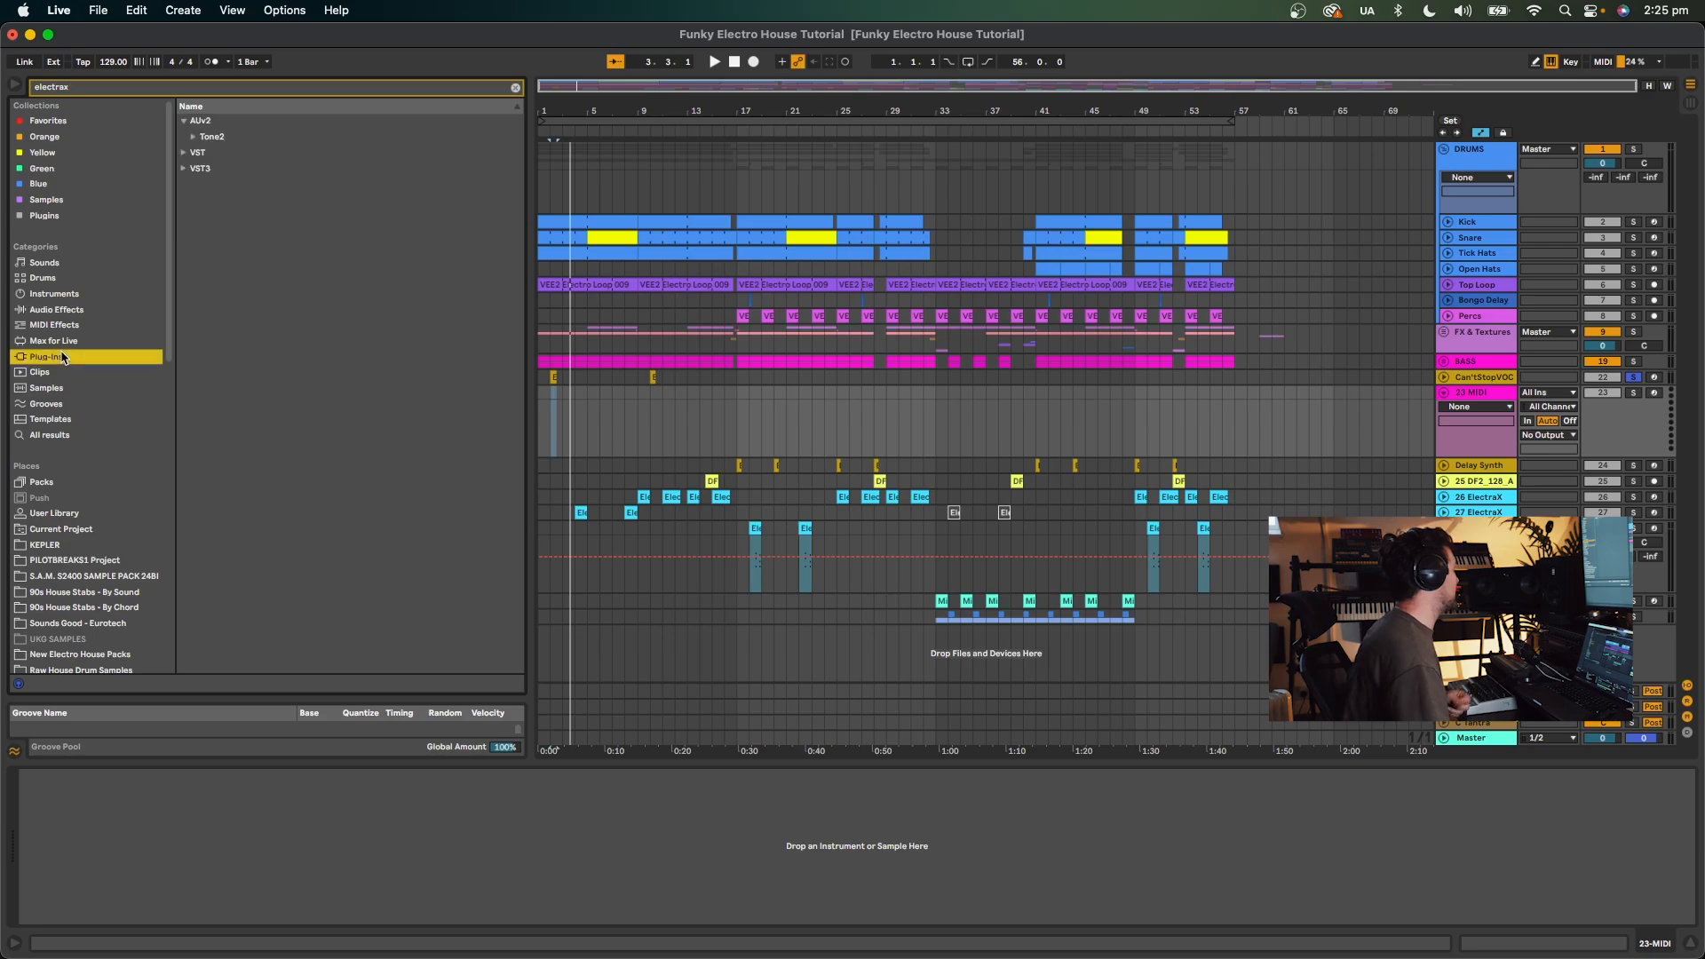
{"action": "left_click", "coordinate": [200, 137]}
{"action": "left_click_drag", "start_coordinate": [258, 152], "coordinate": [654, 430]}
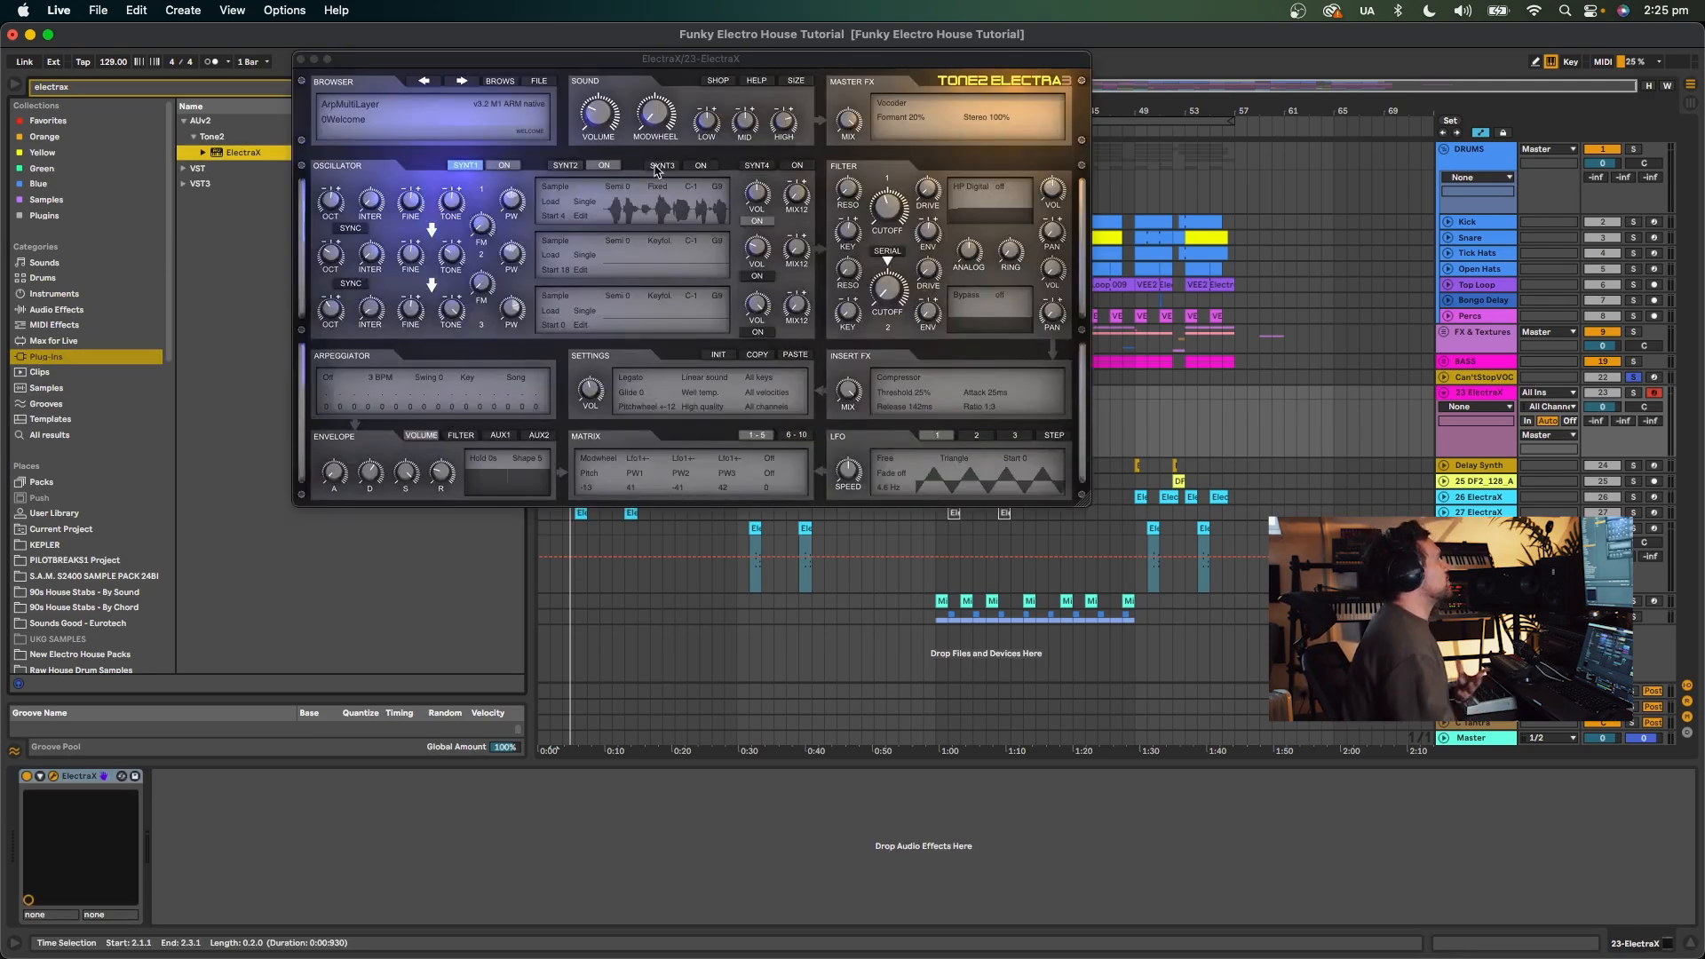
Open ElectraX's patch browser and solo the new ElectraX track.
{"action": "left_click_drag", "start_coordinate": [605, 58], "coordinate": [704, 183]}
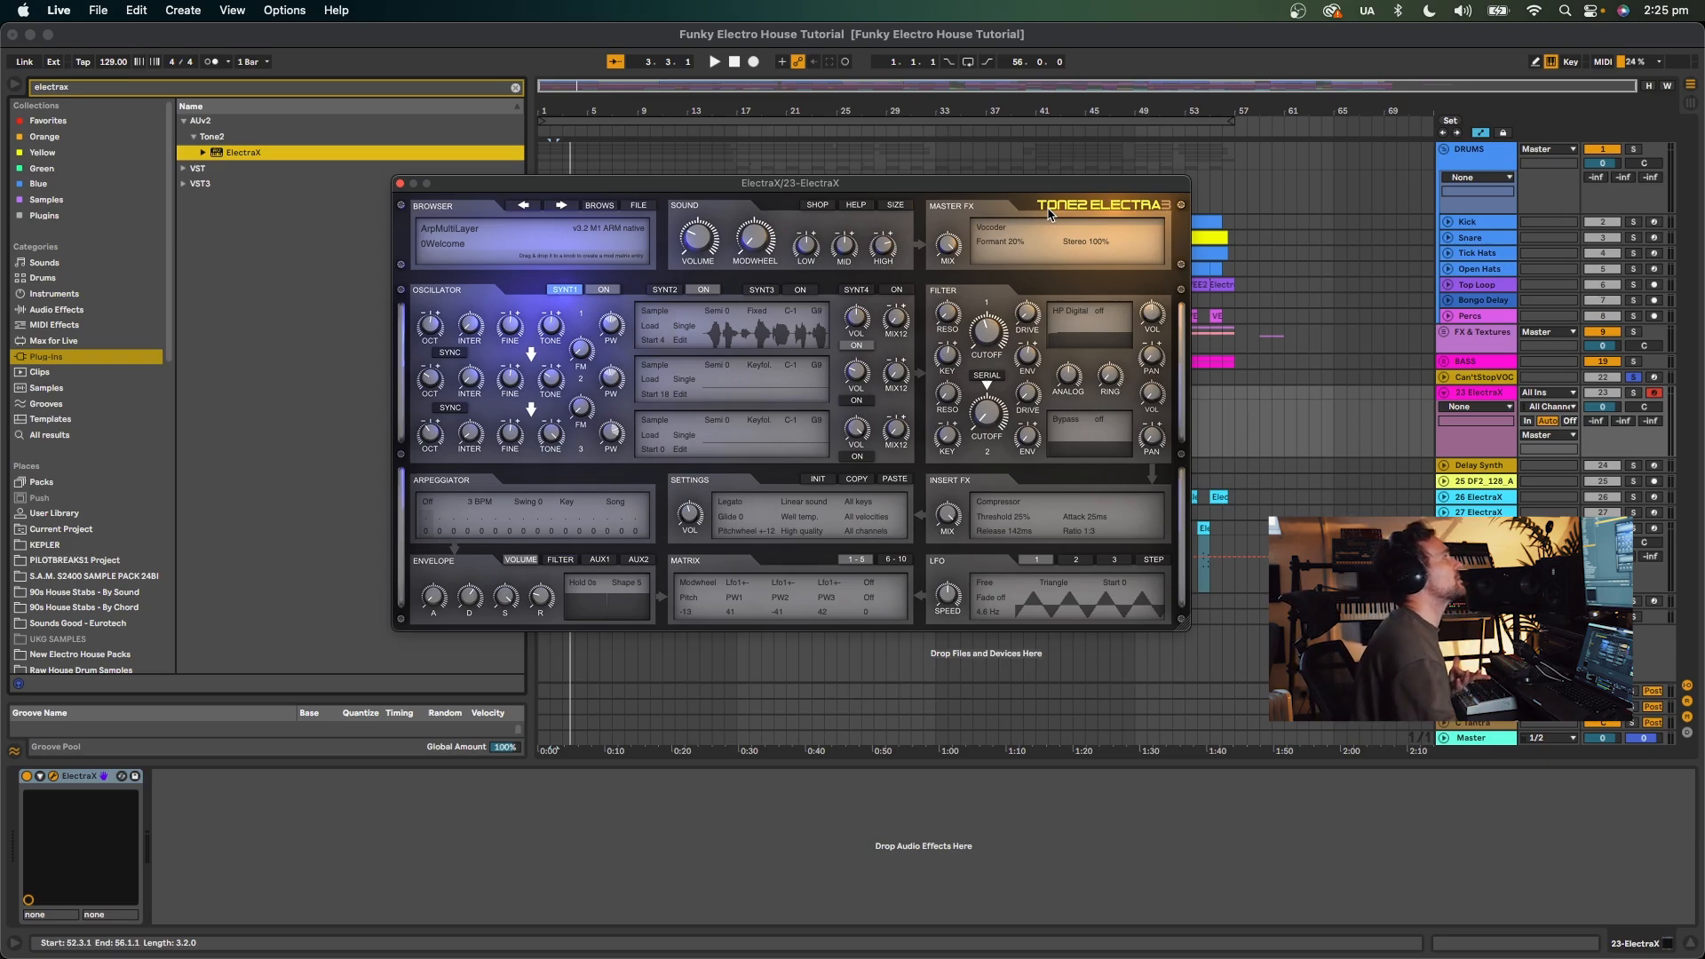
{"action": "left_click", "coordinate": [615, 207]}
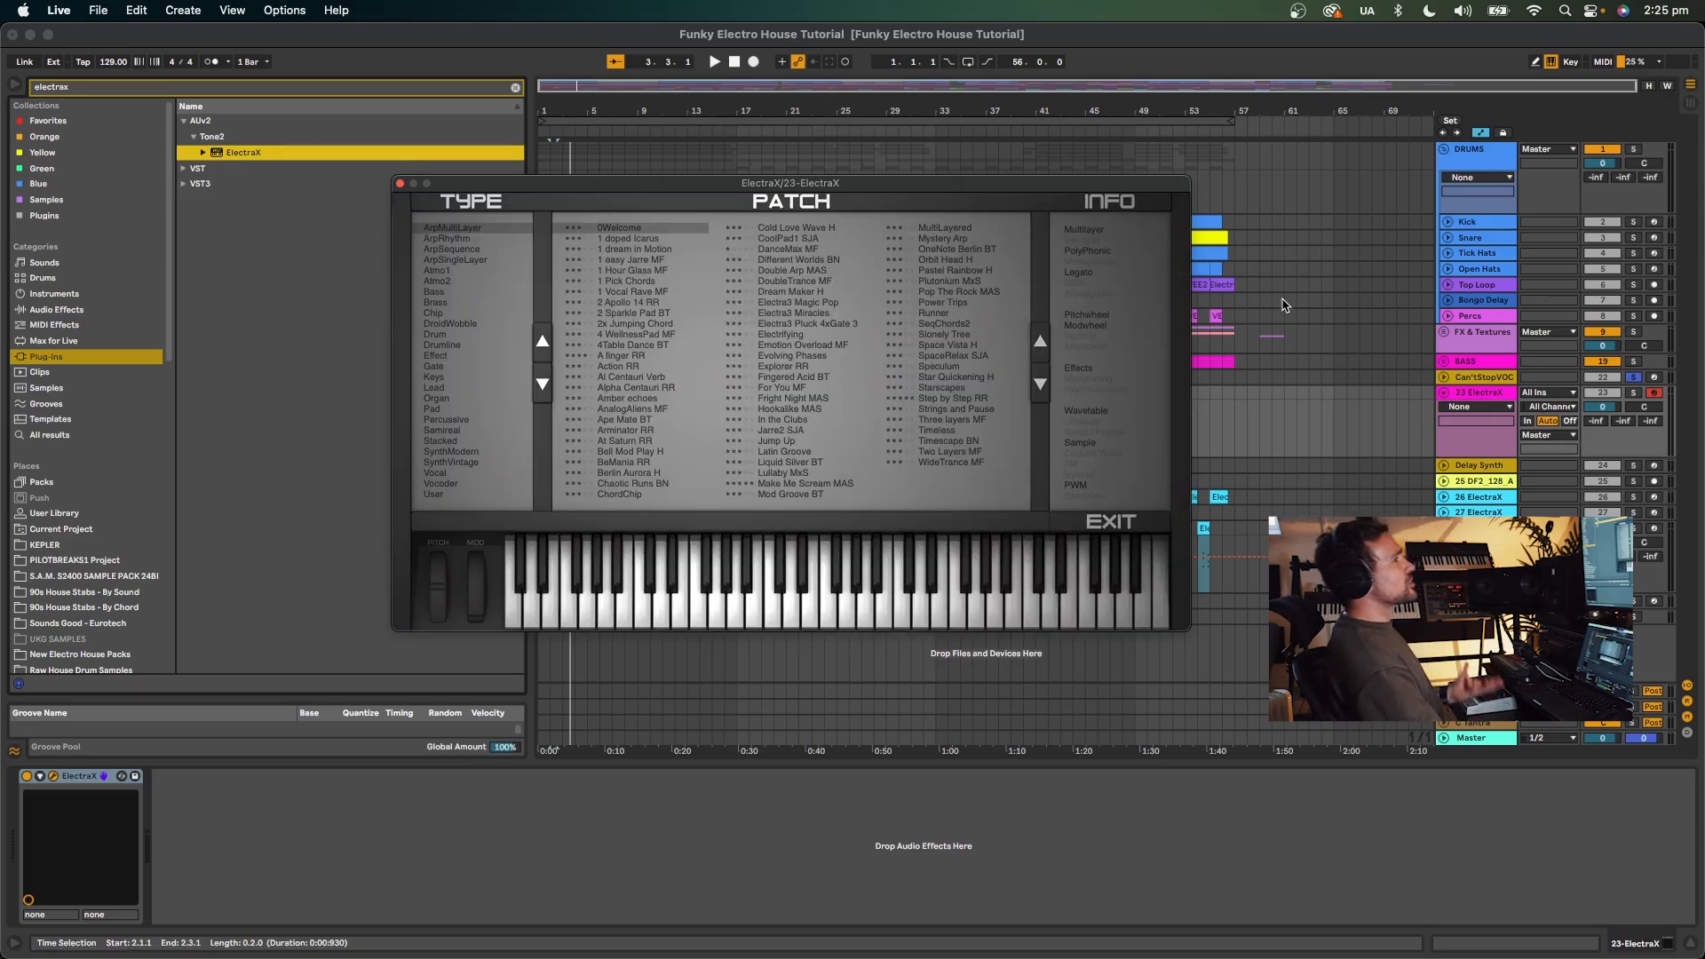
{"action": "left_click", "coordinate": [1632, 393]}
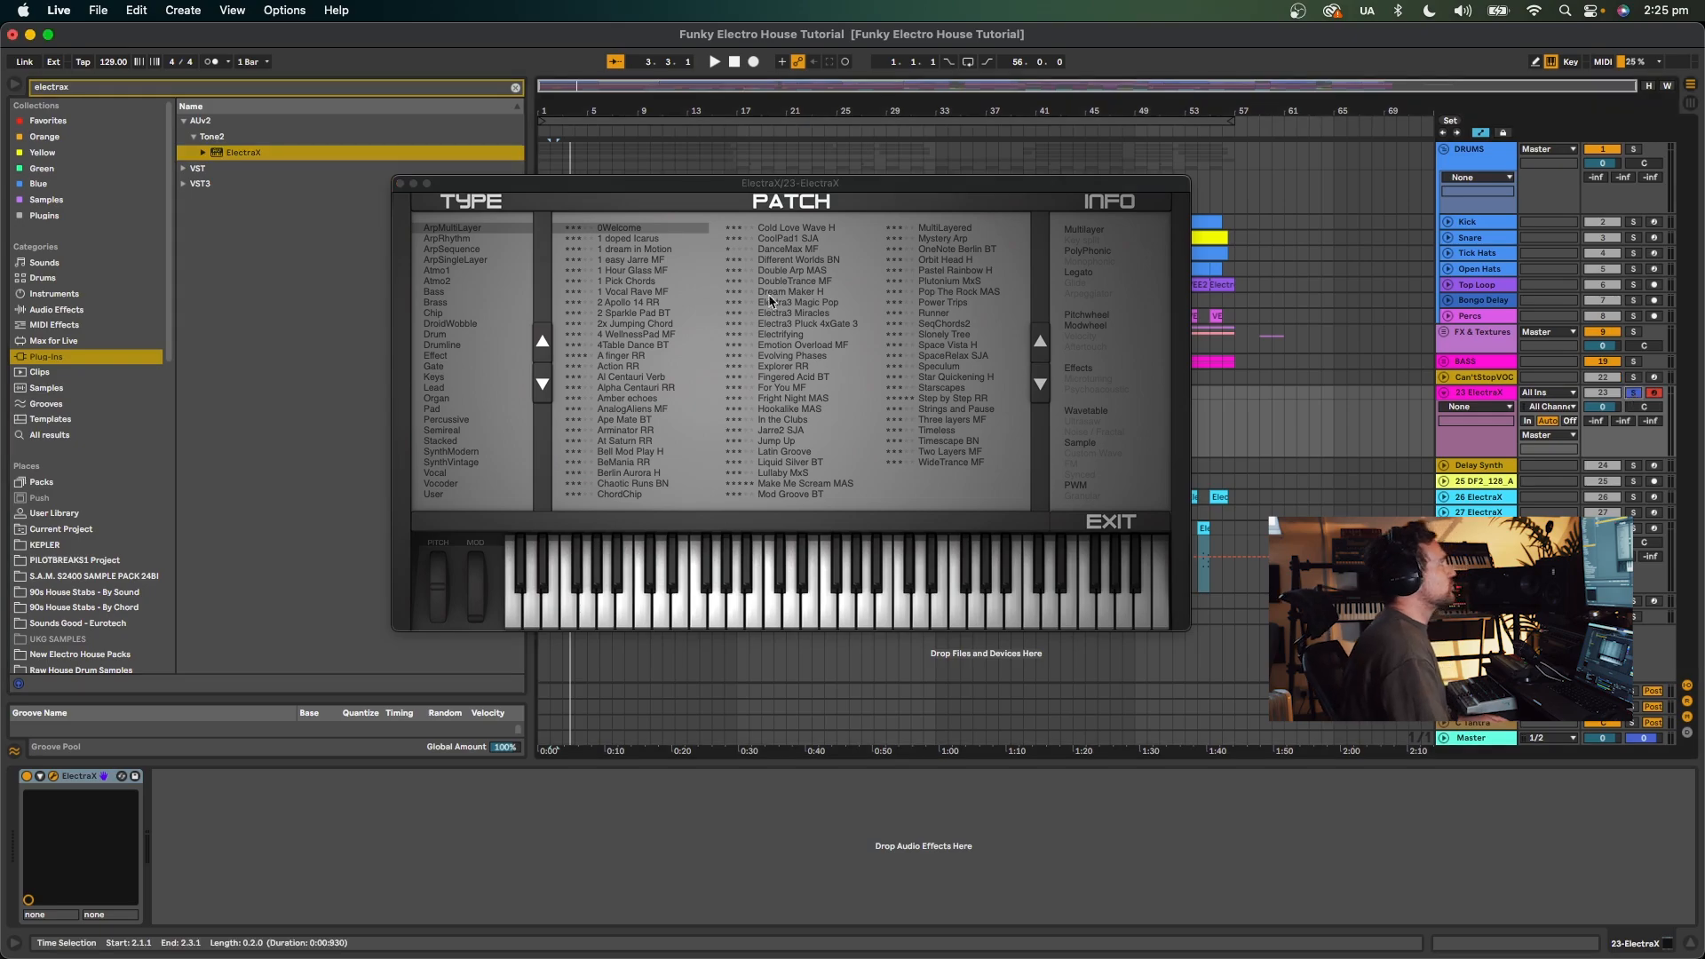
Load the ArpRhythm patch Beat Creator MAS, raise the keyboard octave, and lower the ElectraX track's volume.
{"action": "left_click", "coordinate": [469, 240]}
{"action": "left_click", "coordinate": [670, 304]}
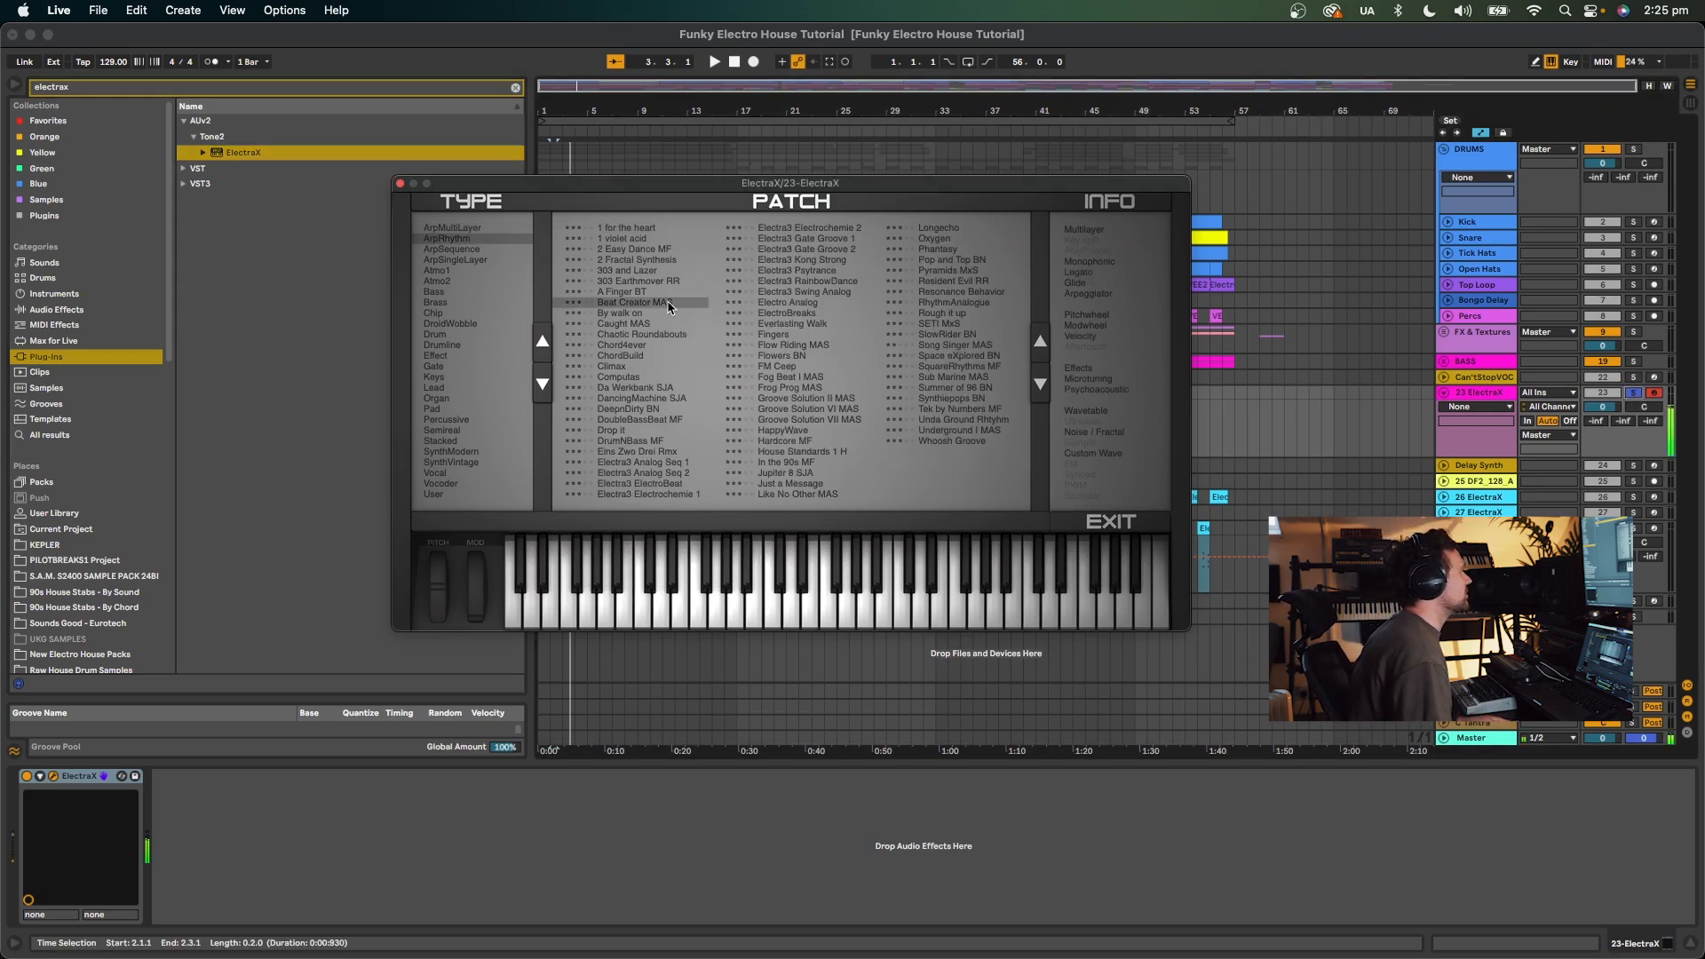
{"action": "key", "text": "x"}
{"action": "left_click_drag", "start_coordinate": [1612, 408], "coordinate": [1612, 436]}
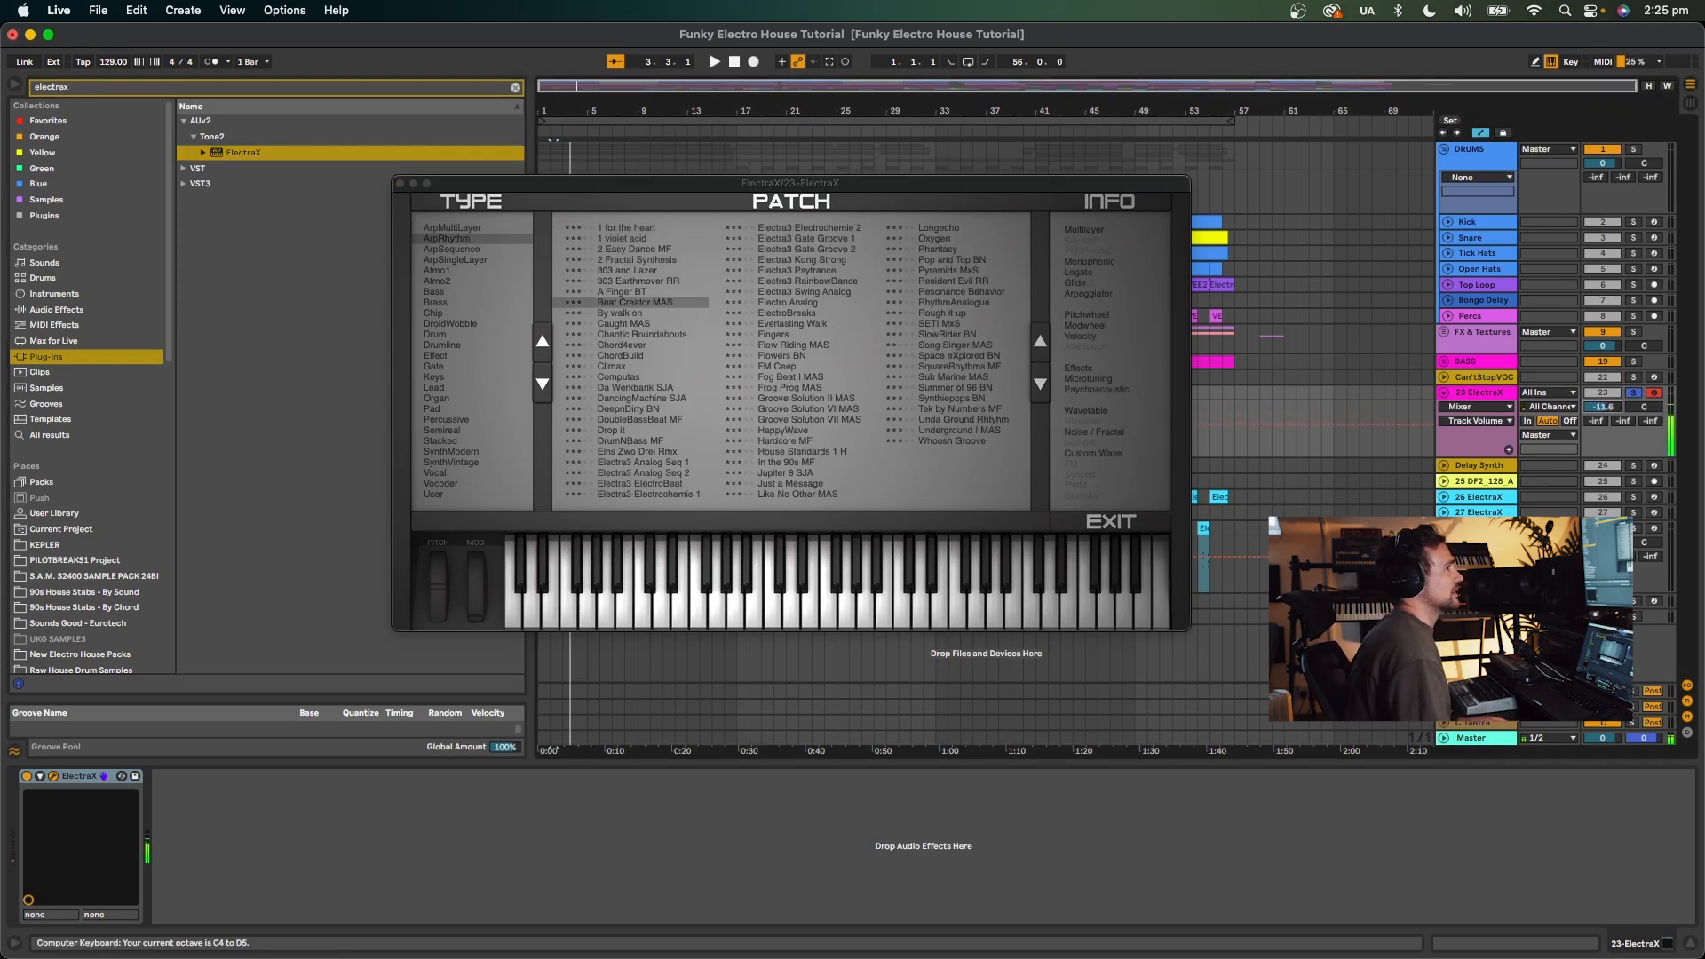
Audition ArpRhythm patches including FM Ceep, ElectroBreaks, Electra3 Kong Strong and Song Singer MAS, with the computer keyboard lowered one octave.
{"action": "left_click", "coordinate": [800, 362]}
{"action": "left_click", "coordinate": [812, 370]}
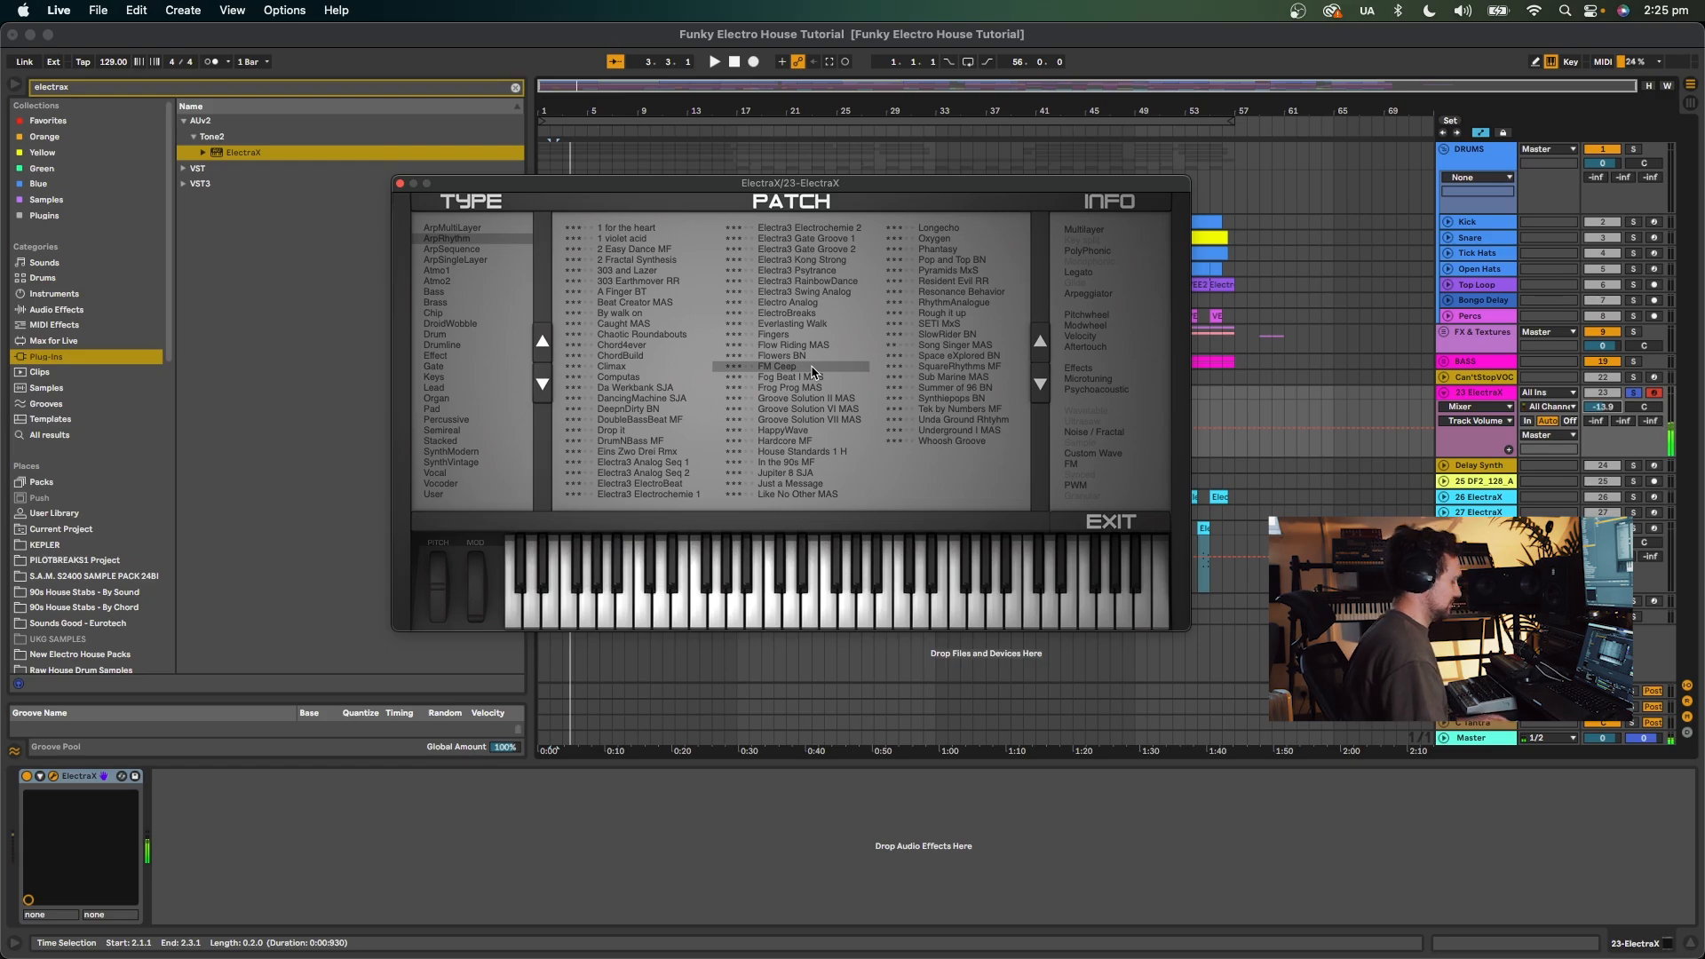
{"action": "key", "text": "z"}
{"action": "left_click", "coordinate": [814, 316]}
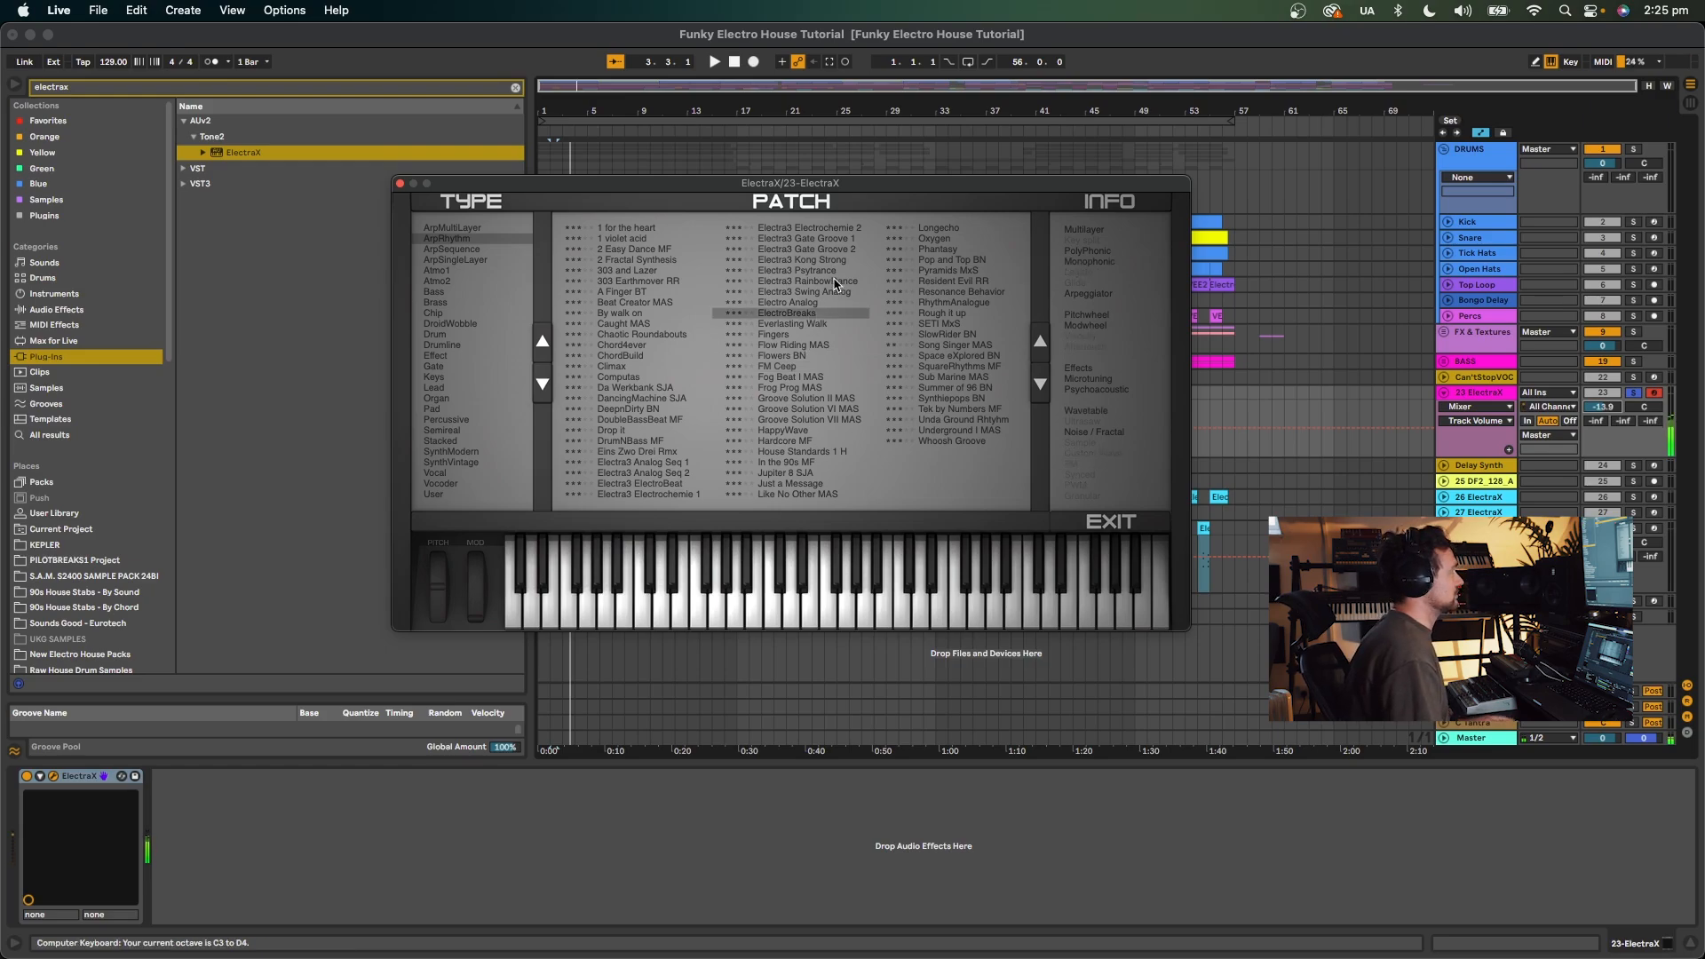
{"action": "left_click", "coordinate": [835, 282]}
{"action": "left_click", "coordinate": [842, 250]}
{"action": "left_click", "coordinate": [844, 261]}
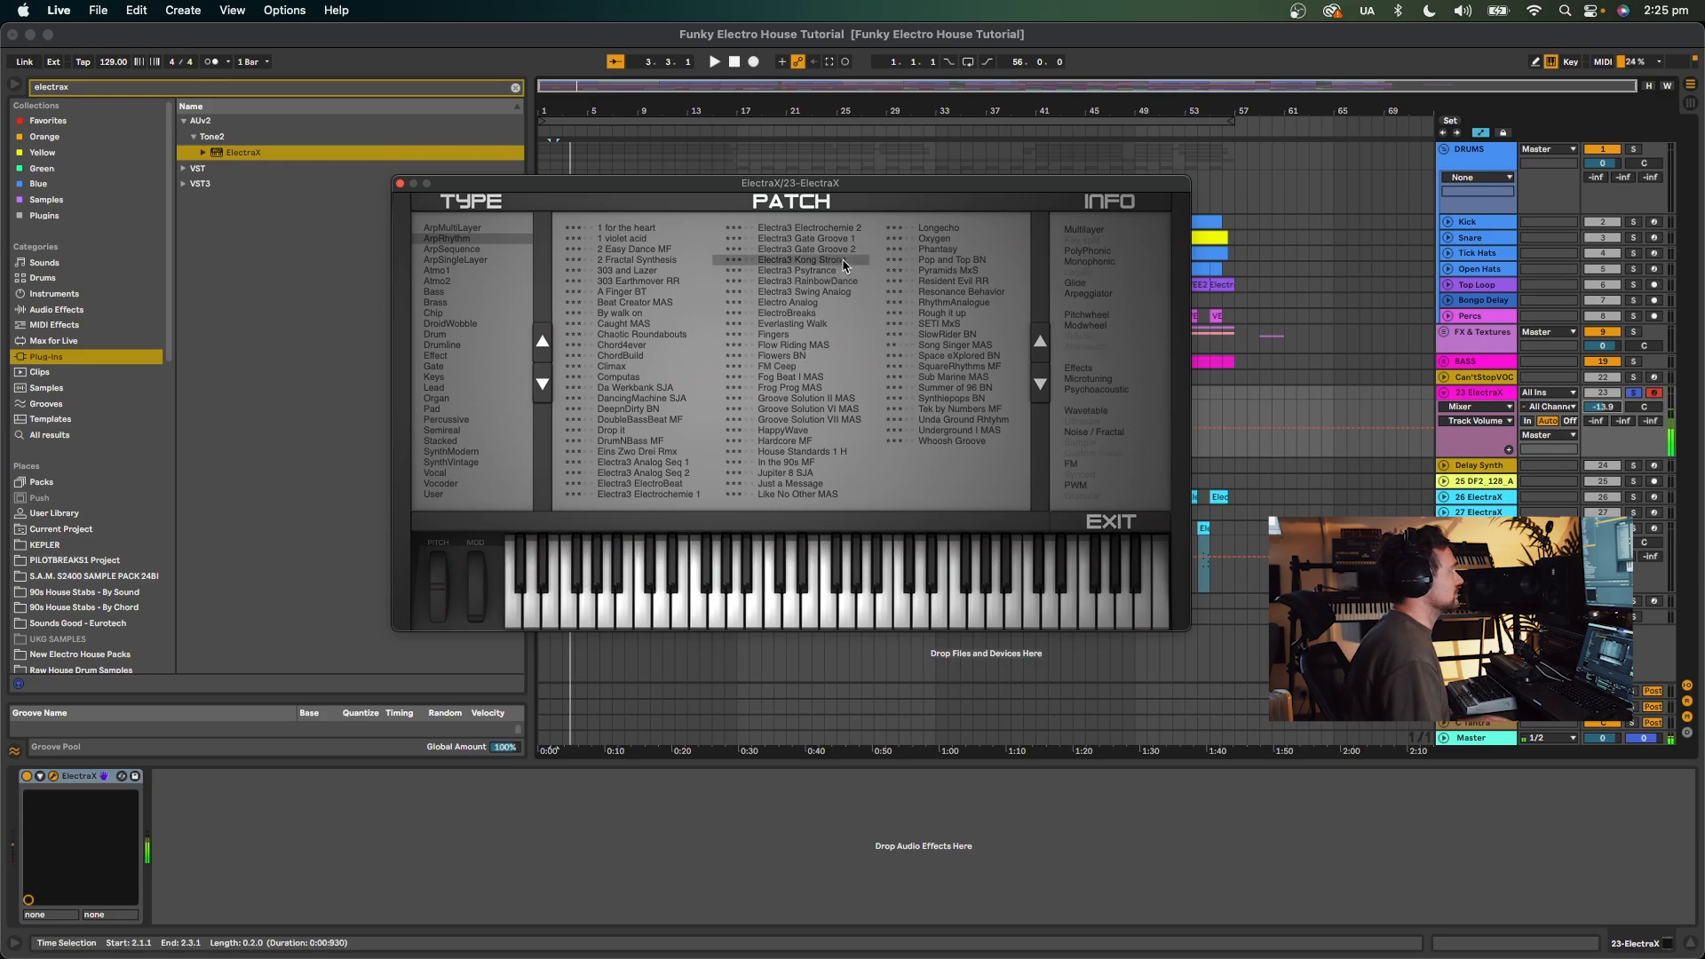
{"action": "left_click", "coordinate": [957, 282]}
{"action": "left_click", "coordinate": [961, 347]}
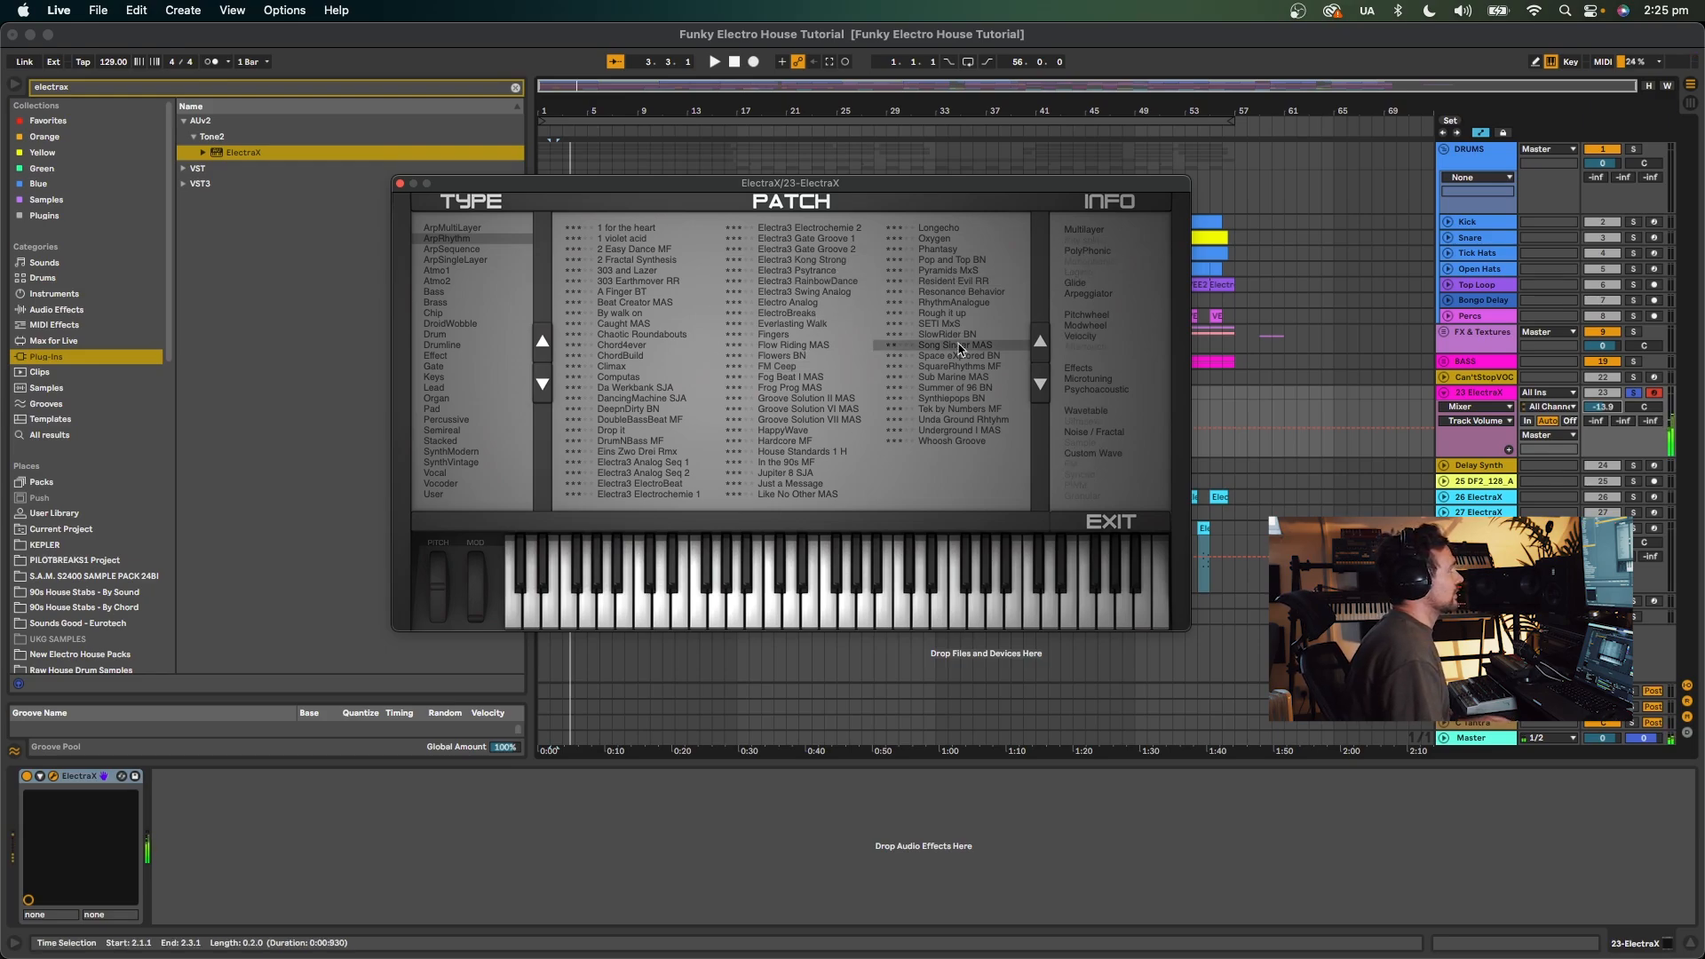
Audition the ArpSequence patches Da Bassflow, RevChain2 MF and Minor Chords.
{"action": "left_click", "coordinate": [460, 250]}
{"action": "left_click", "coordinate": [660, 346]}
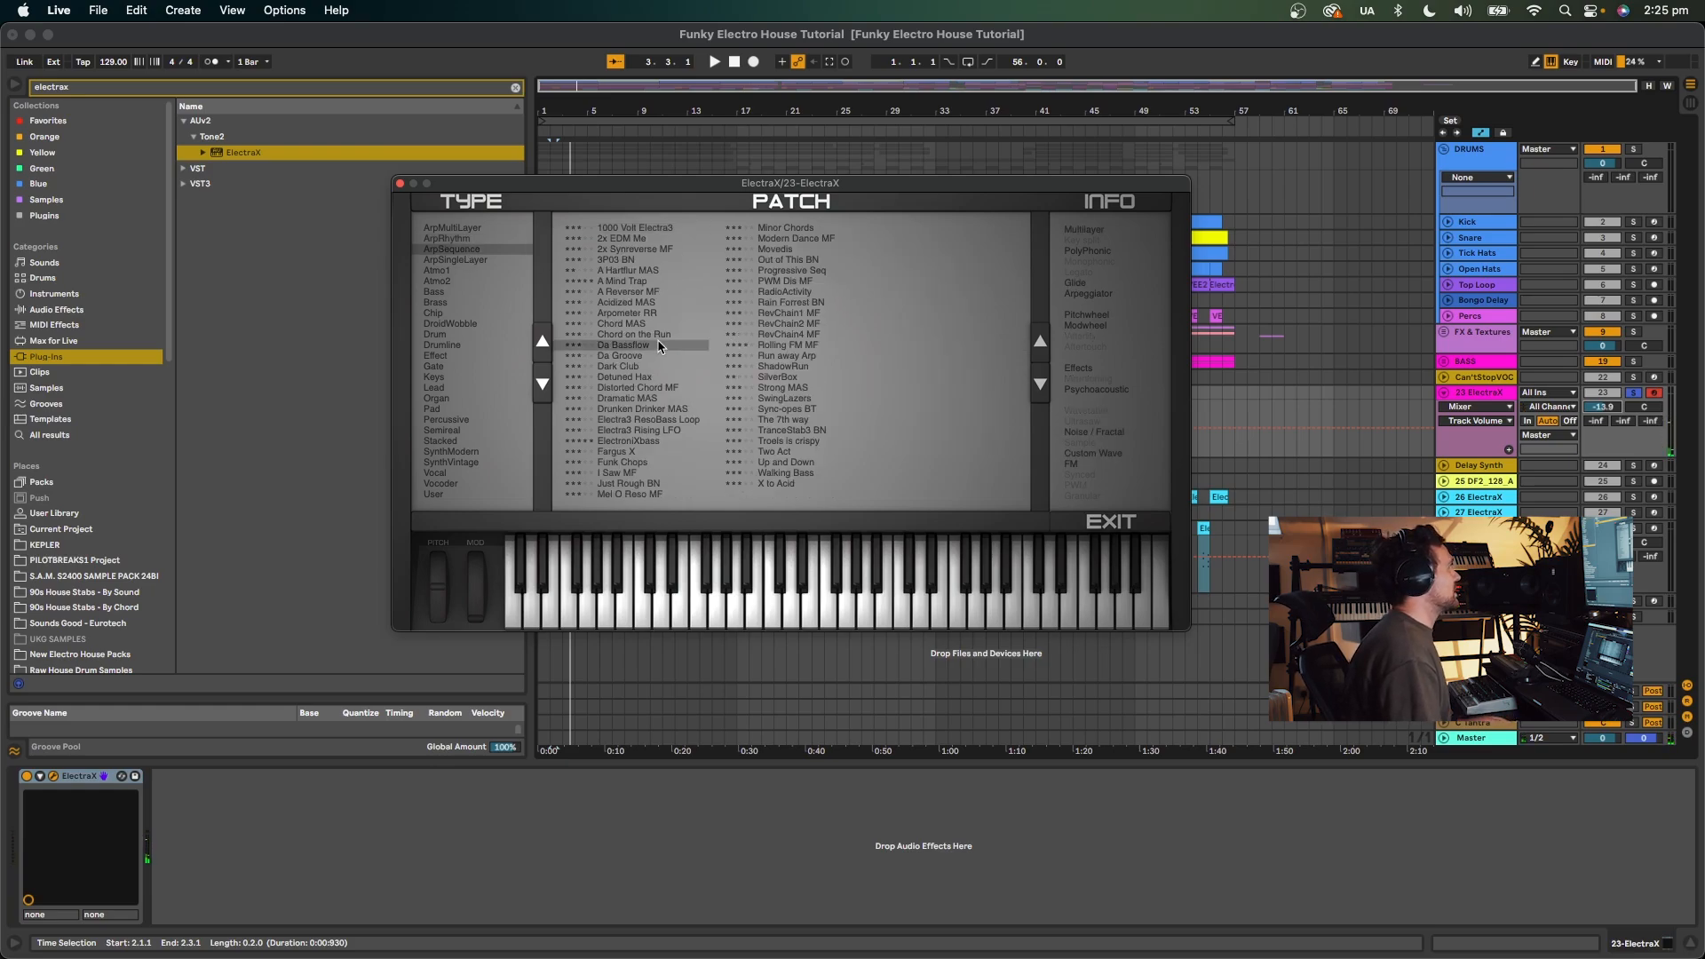
{"action": "left_click", "coordinate": [796, 325]}
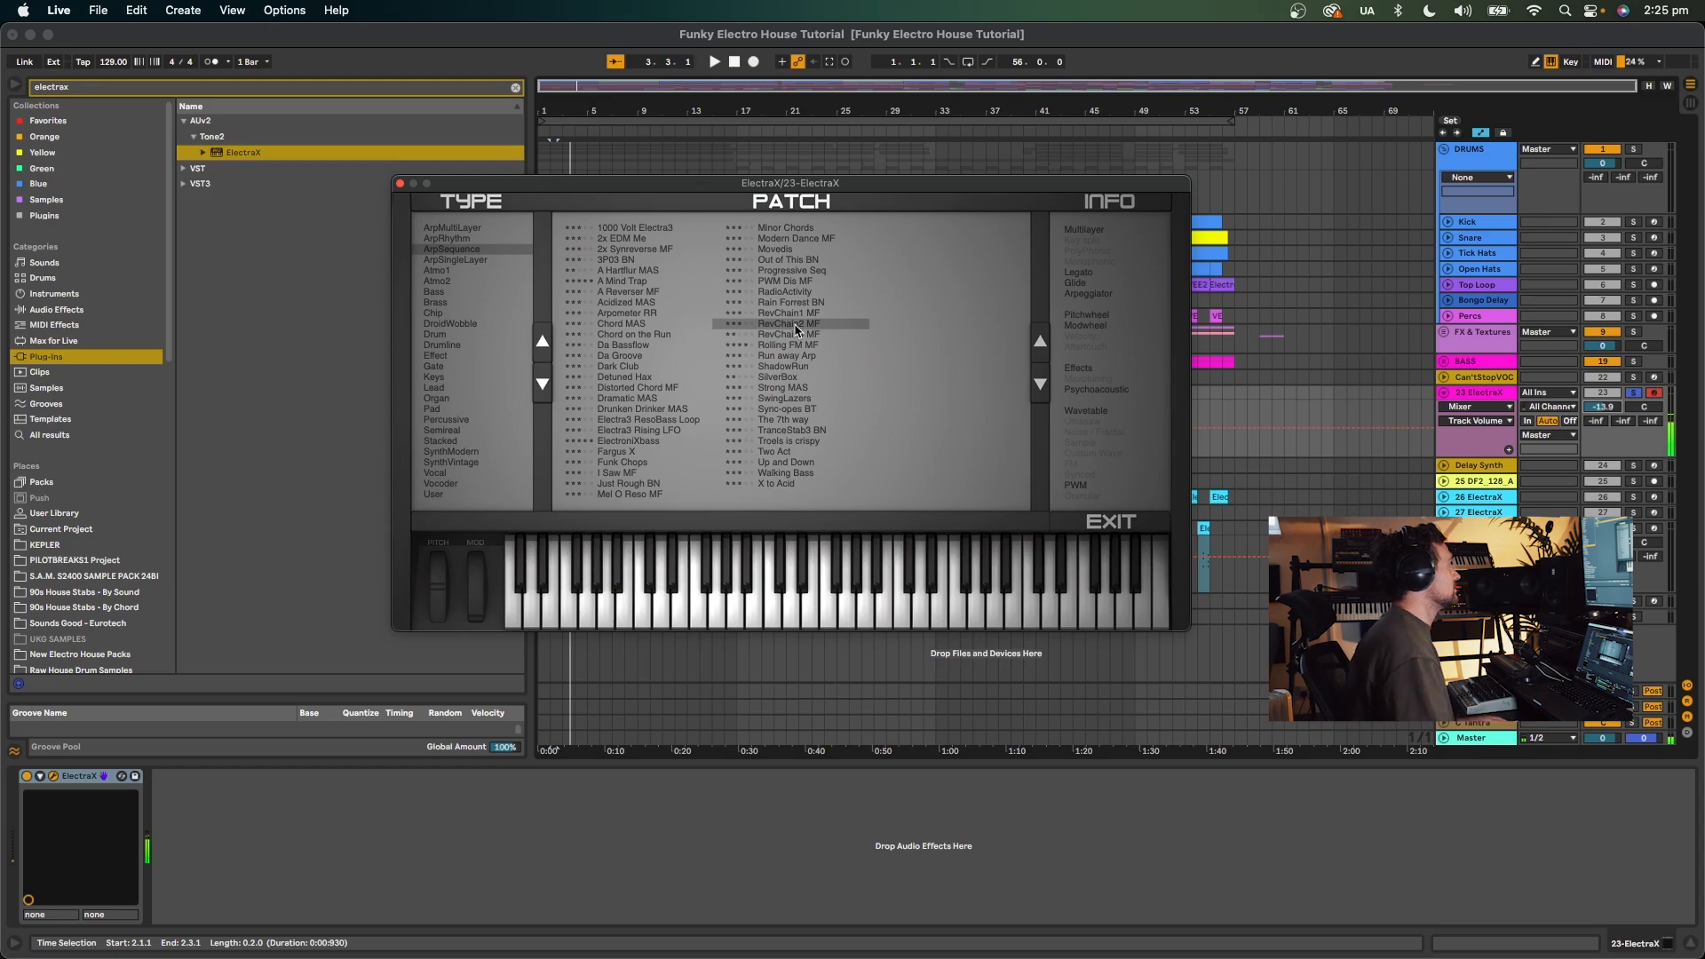
{"action": "left_click", "coordinate": [786, 230]}
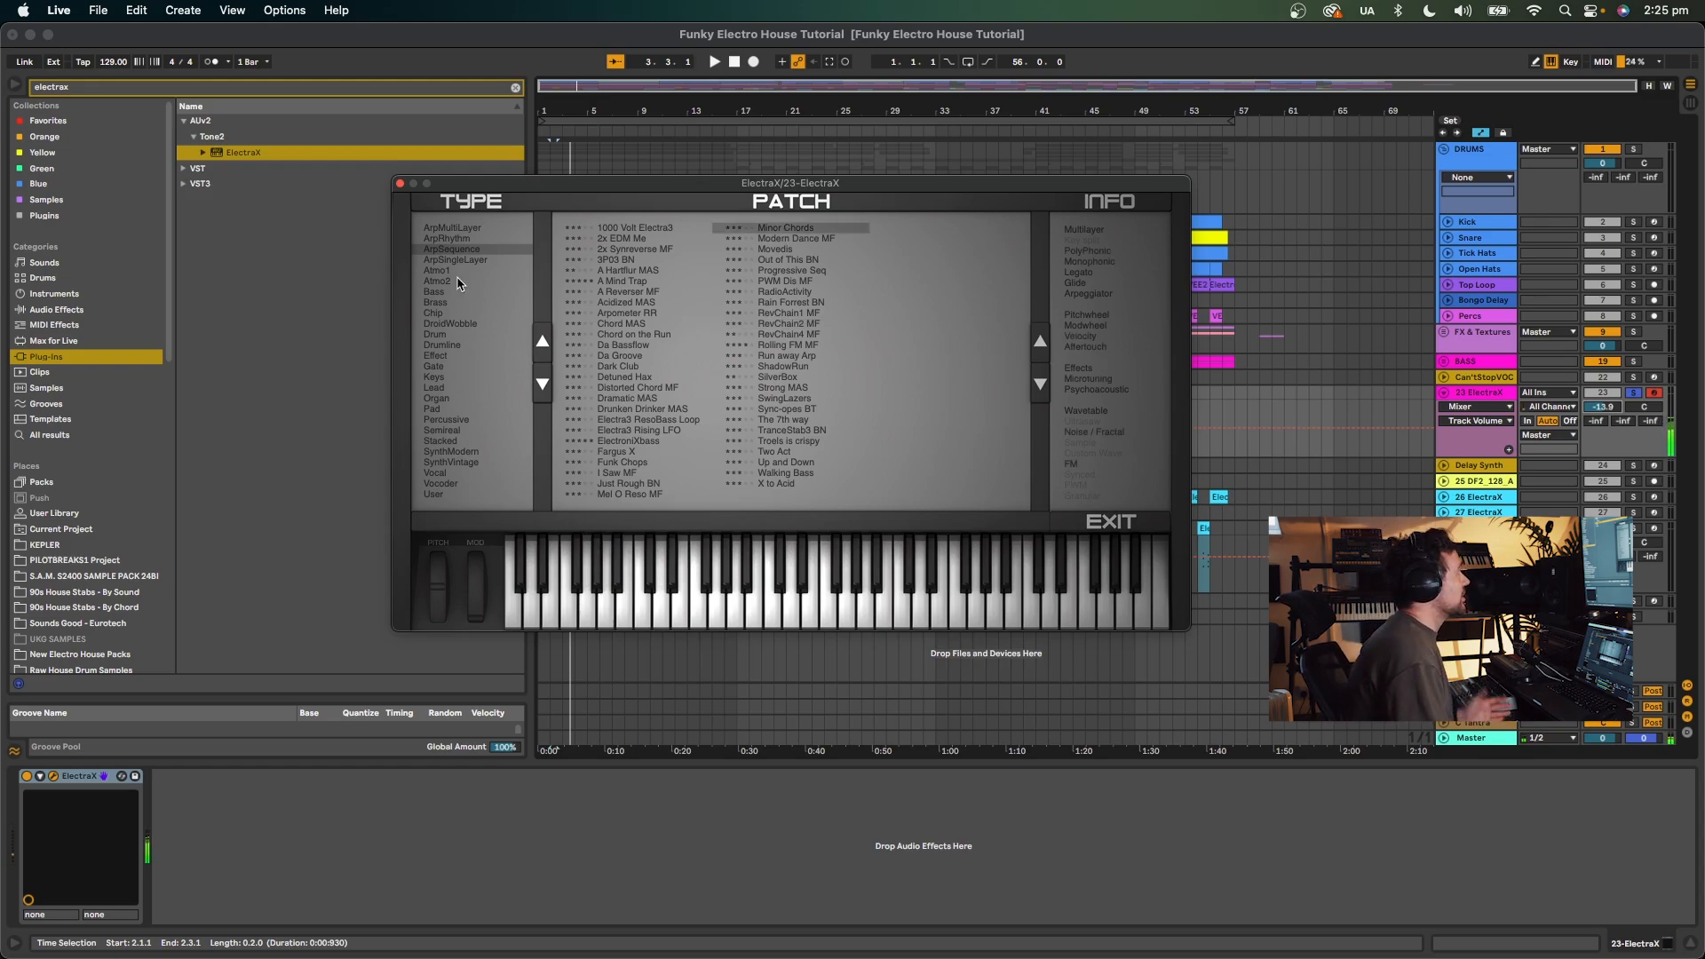
Browse the Keys patches and audition Kustom Keys XS.
{"action": "left_click", "coordinate": [437, 376]}
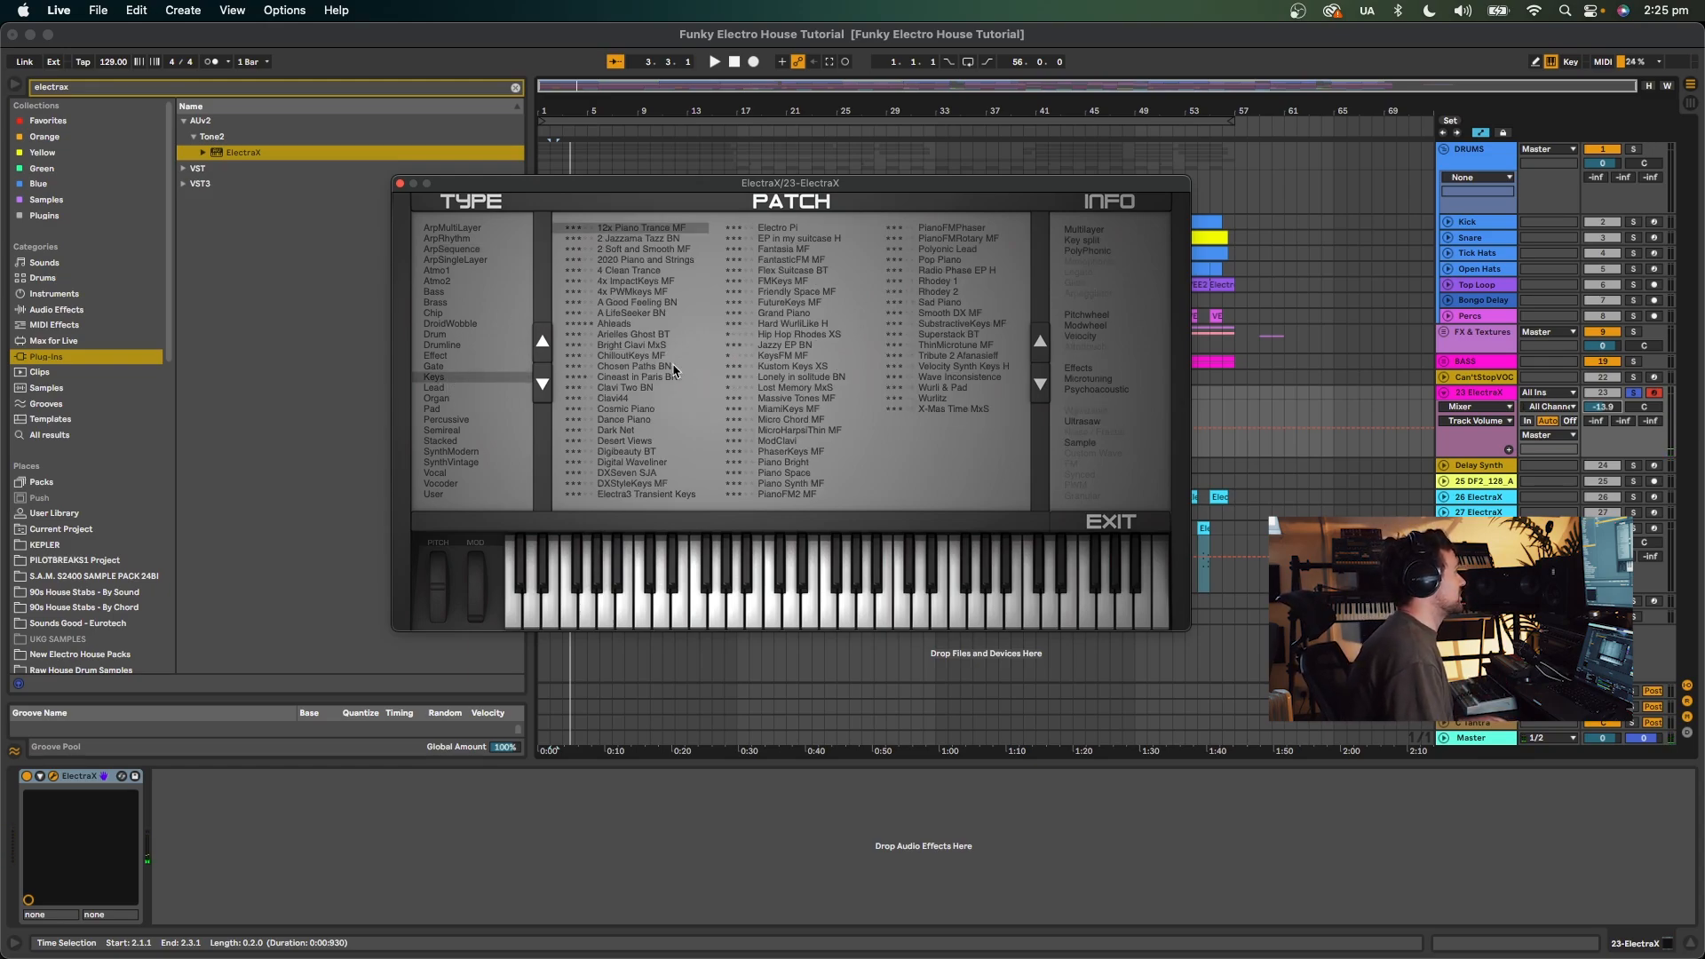
{"action": "left_click", "coordinate": [789, 359]}
{"action": "left_click", "coordinate": [793, 368]}
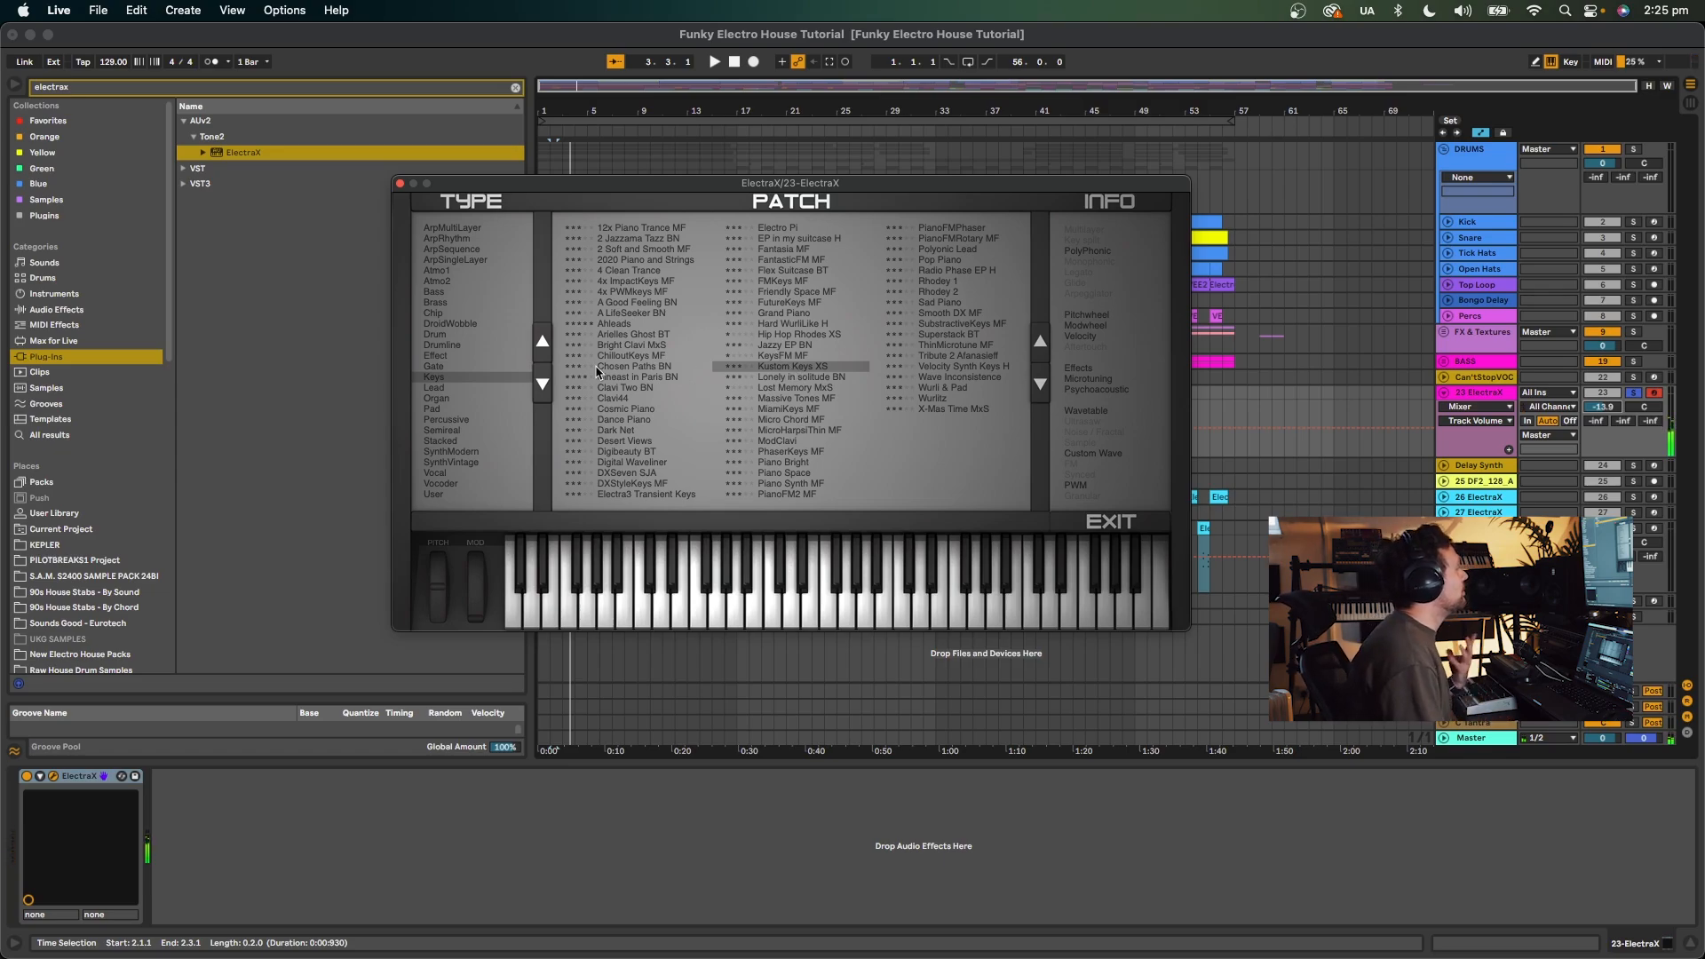
Audition Vocal patches including Choir Amber H, Monking around, KlingvoiceFem MF, Lets Partee, Varisample BN, Voxxa MF and WaveVoicePad MF.
{"action": "left_click", "coordinate": [437, 472]}
{"action": "left_click", "coordinate": [658, 359]}
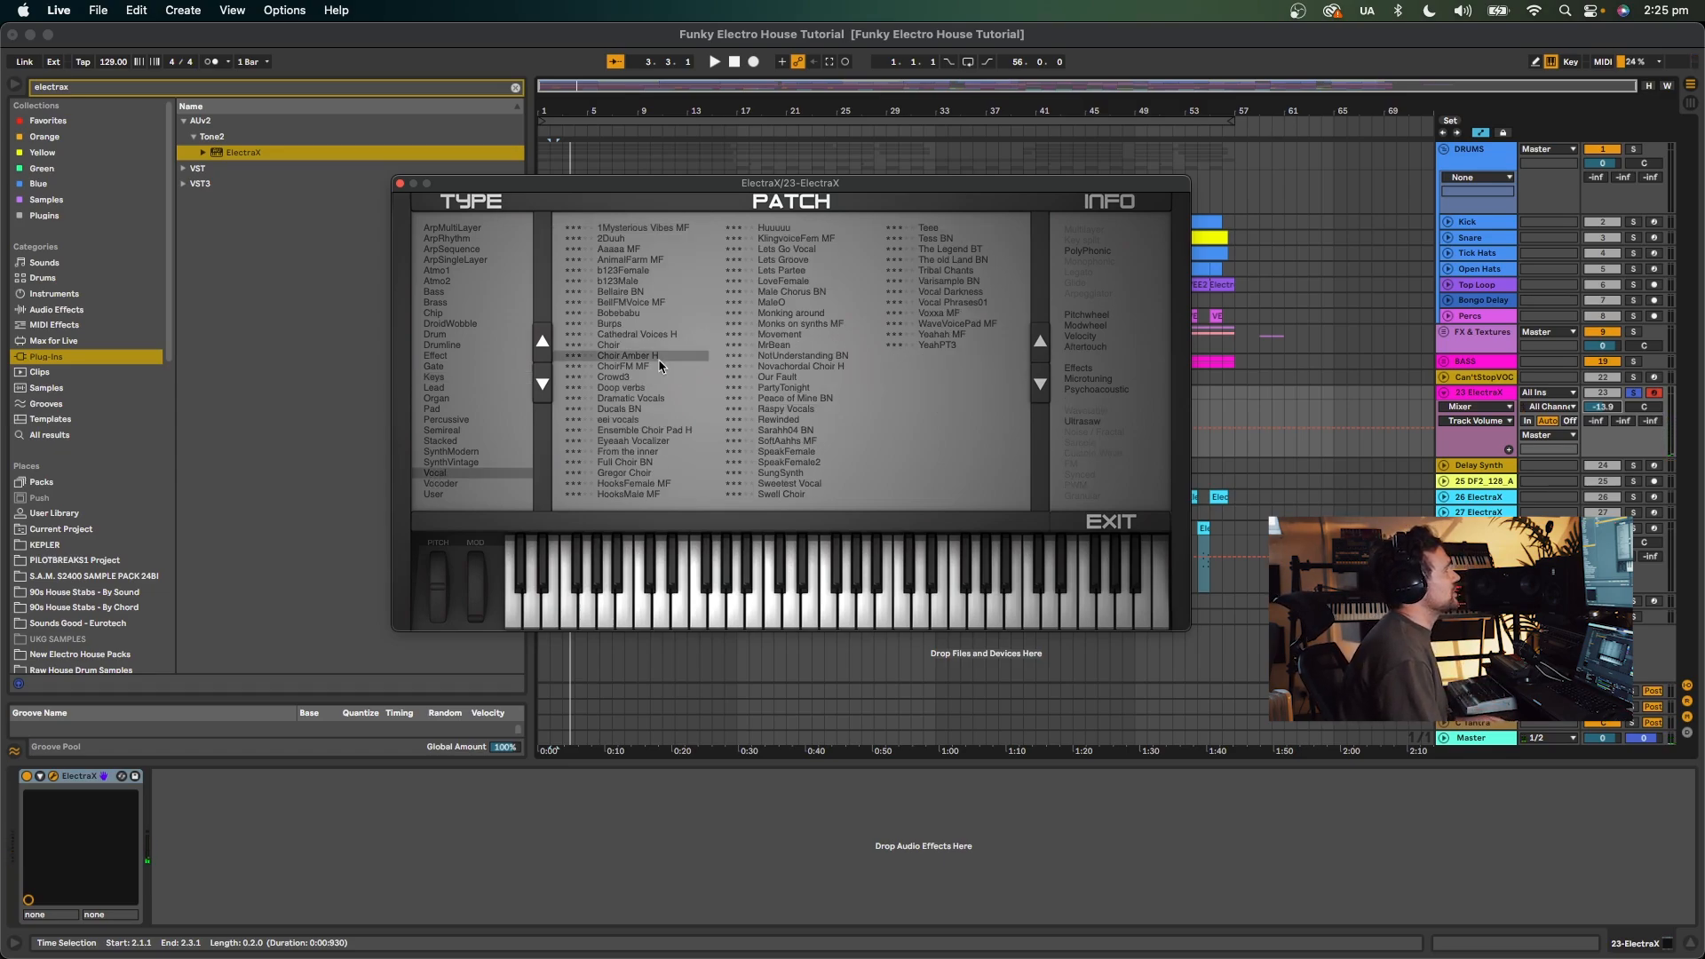
{"action": "left_click", "coordinate": [789, 337]}
{"action": "left_click", "coordinate": [815, 316]}
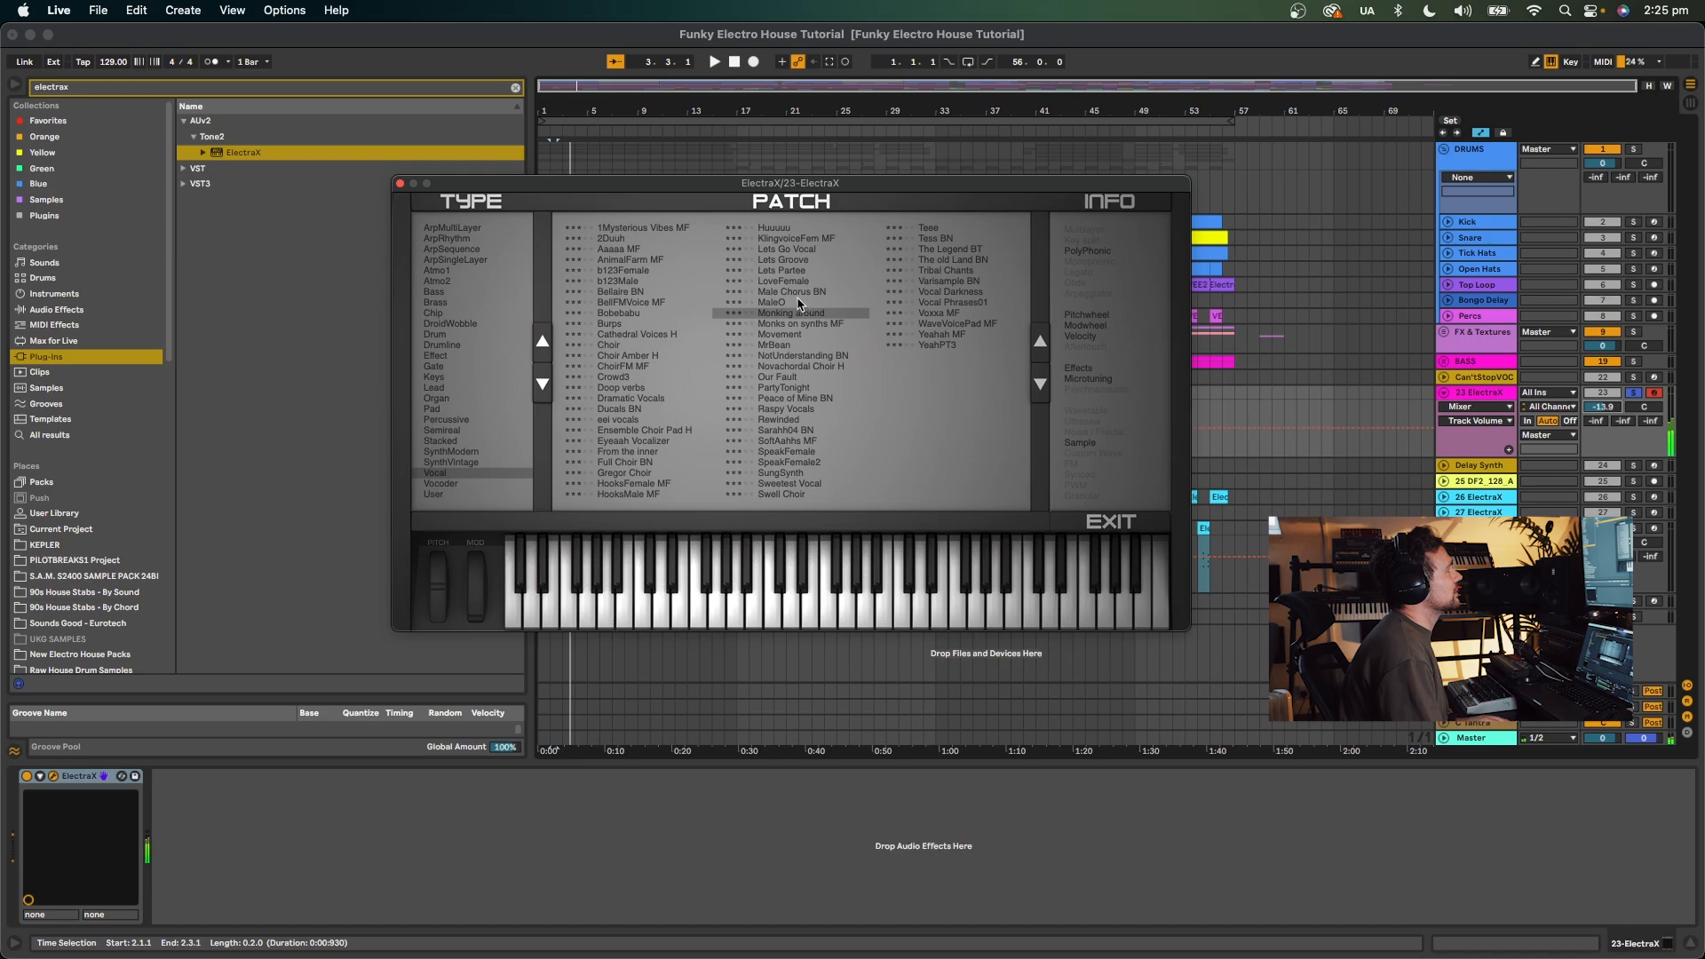
{"action": "left_click", "coordinate": [802, 293]}
{"action": "left_click", "coordinate": [801, 272]}
{"action": "left_click", "coordinate": [800, 242]}
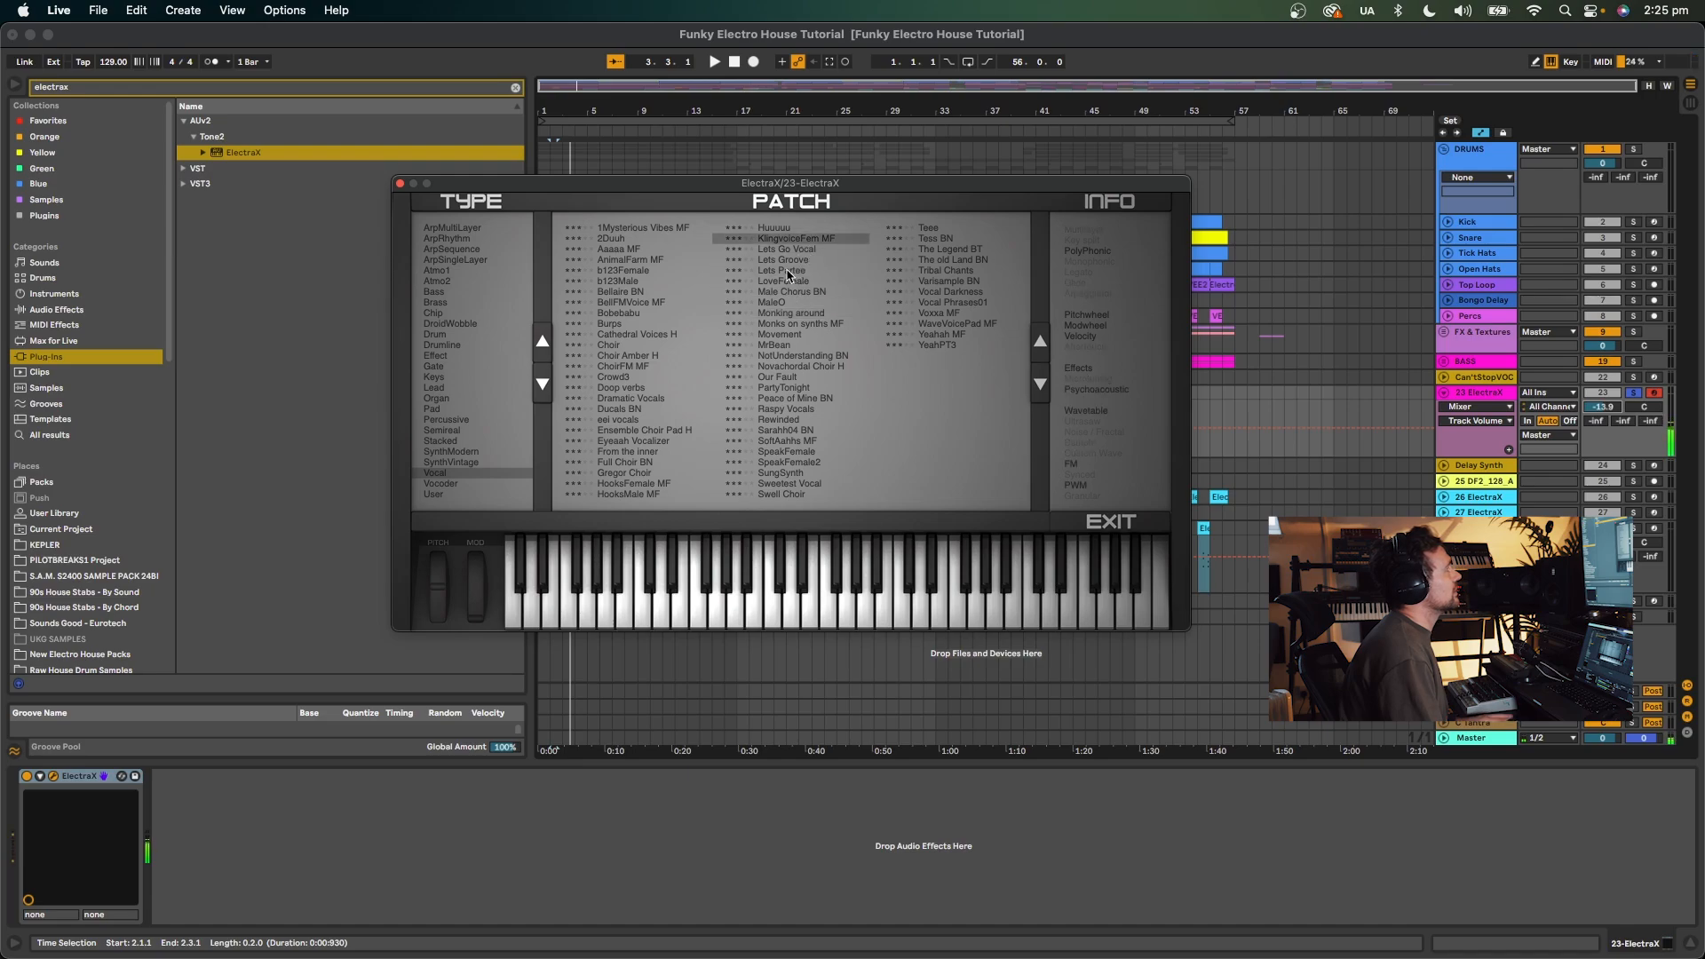
{"action": "left_click", "coordinate": [788, 272]}
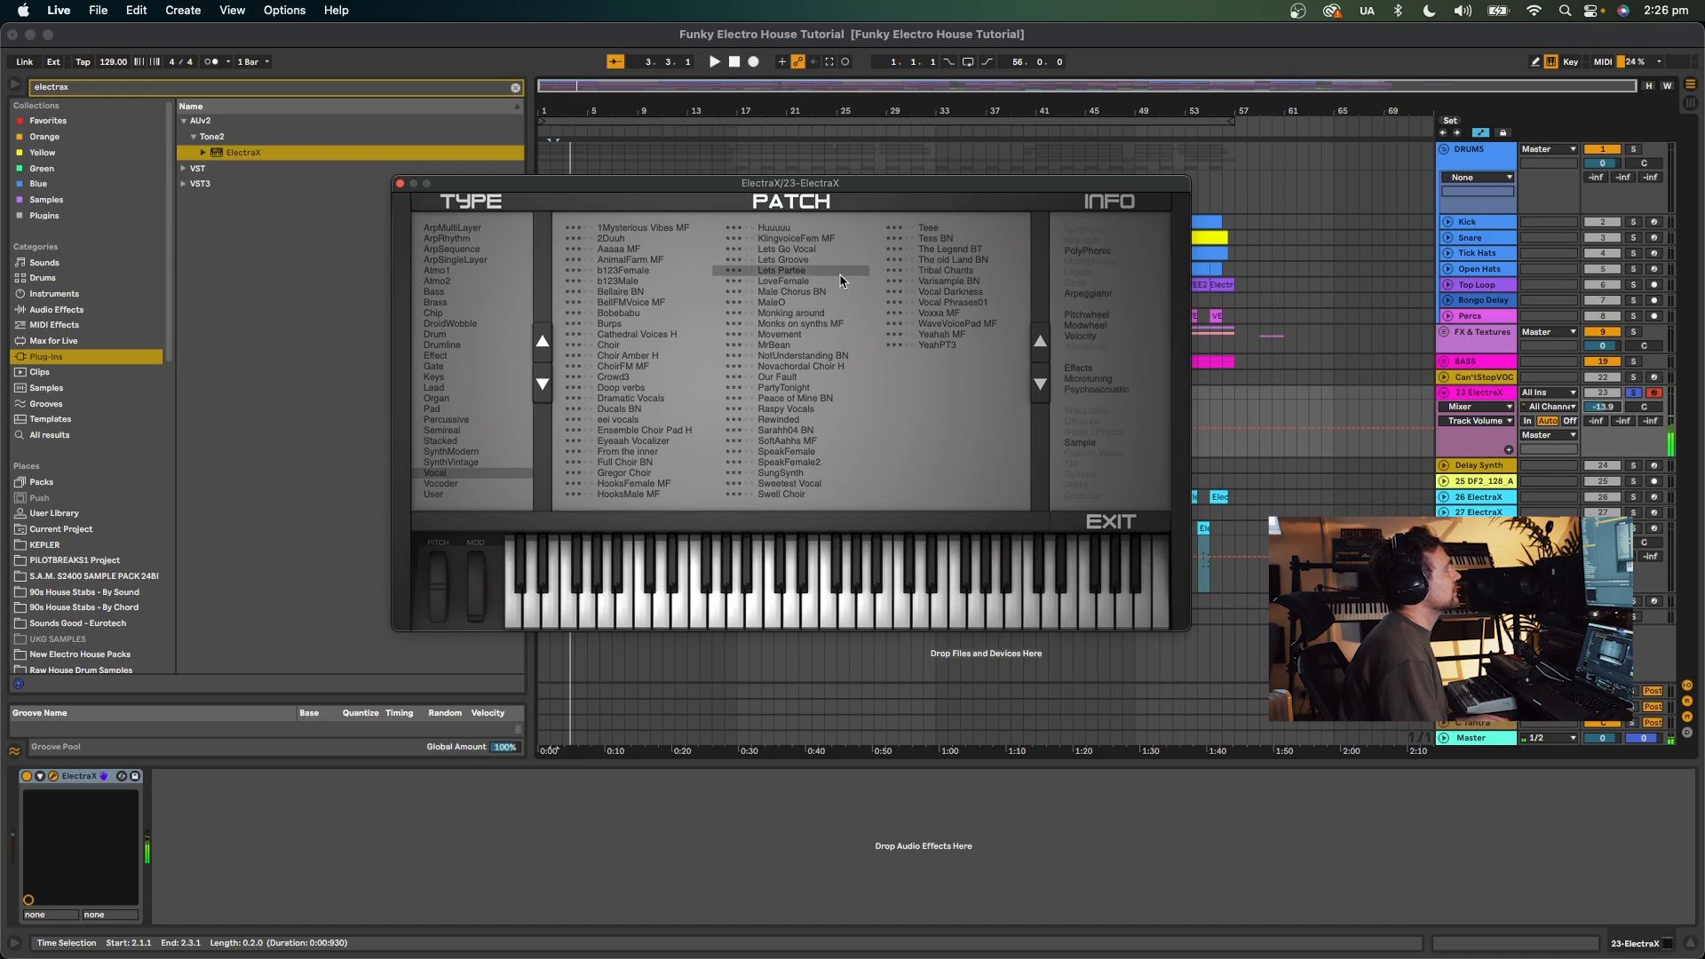
{"action": "left_click", "coordinate": [934, 282]}
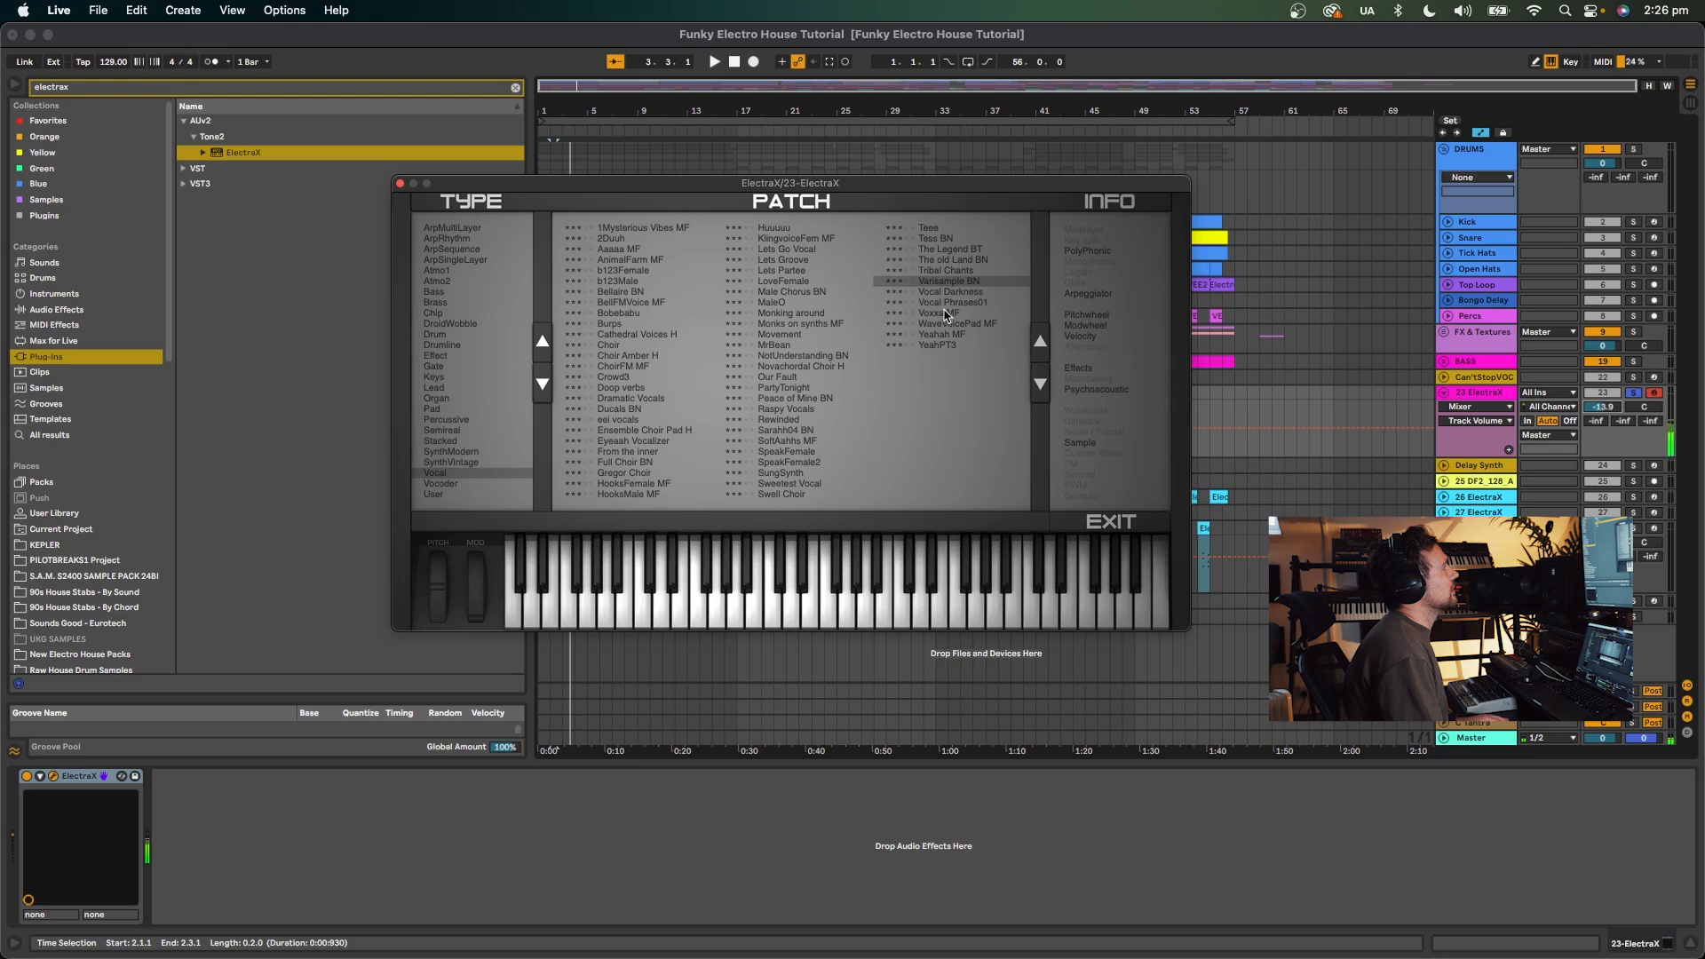
{"action": "left_click", "coordinate": [946, 314]}
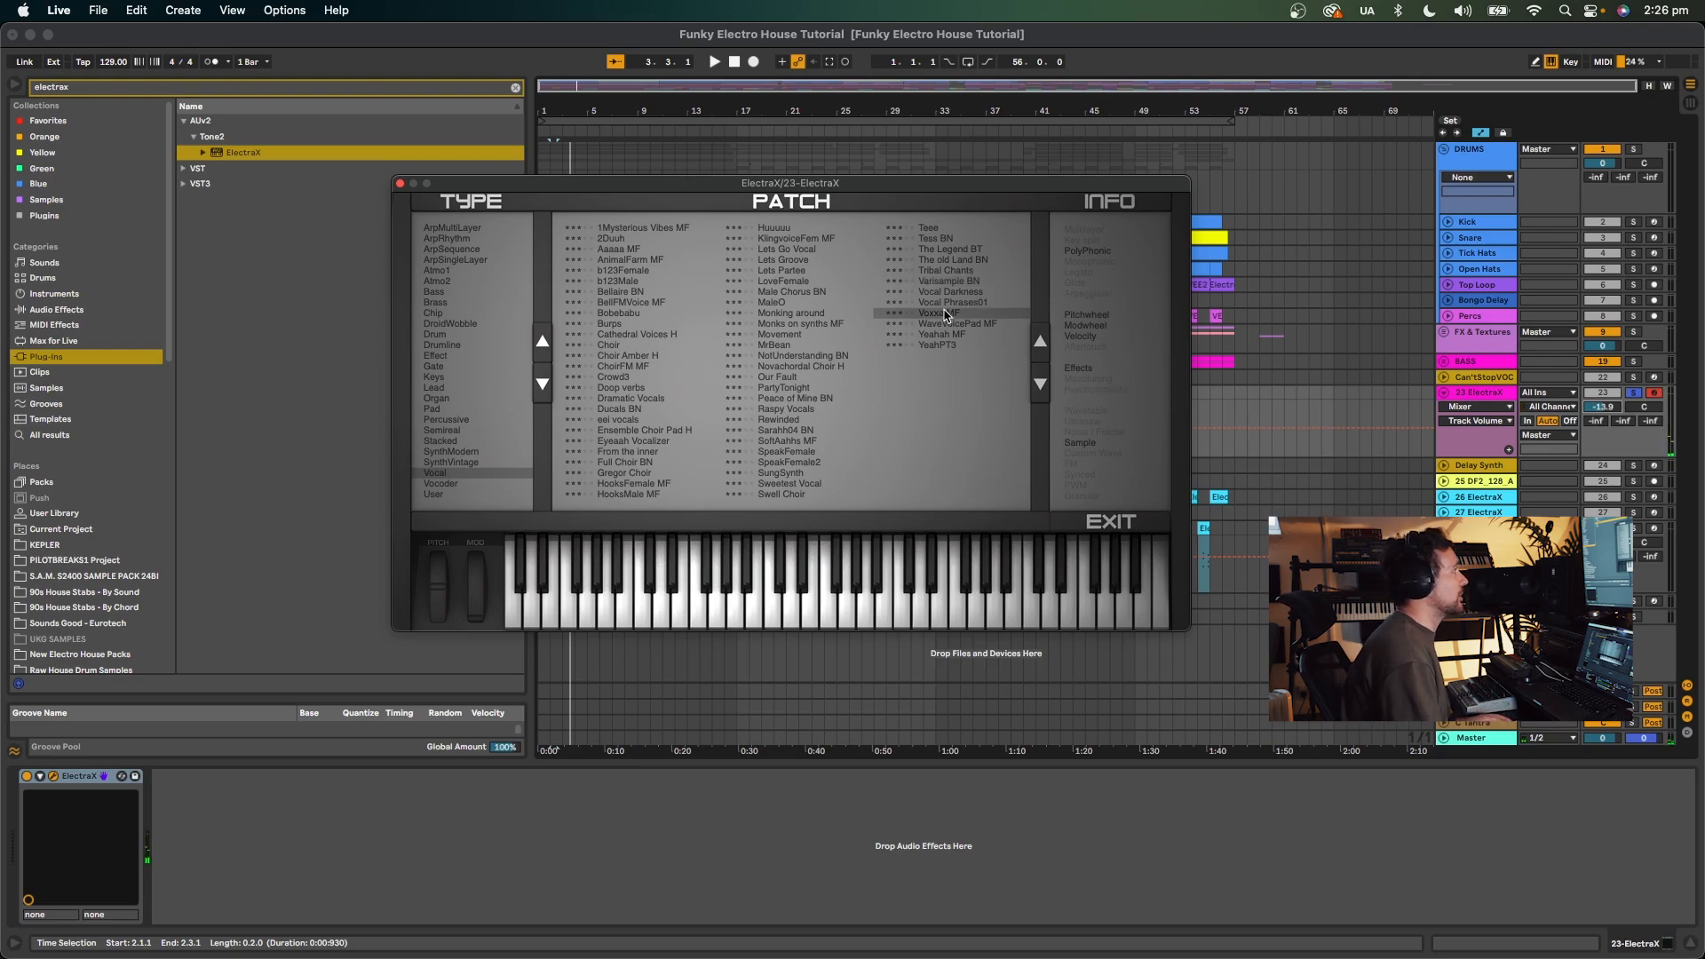
{"action": "left_click", "coordinate": [950, 324]}
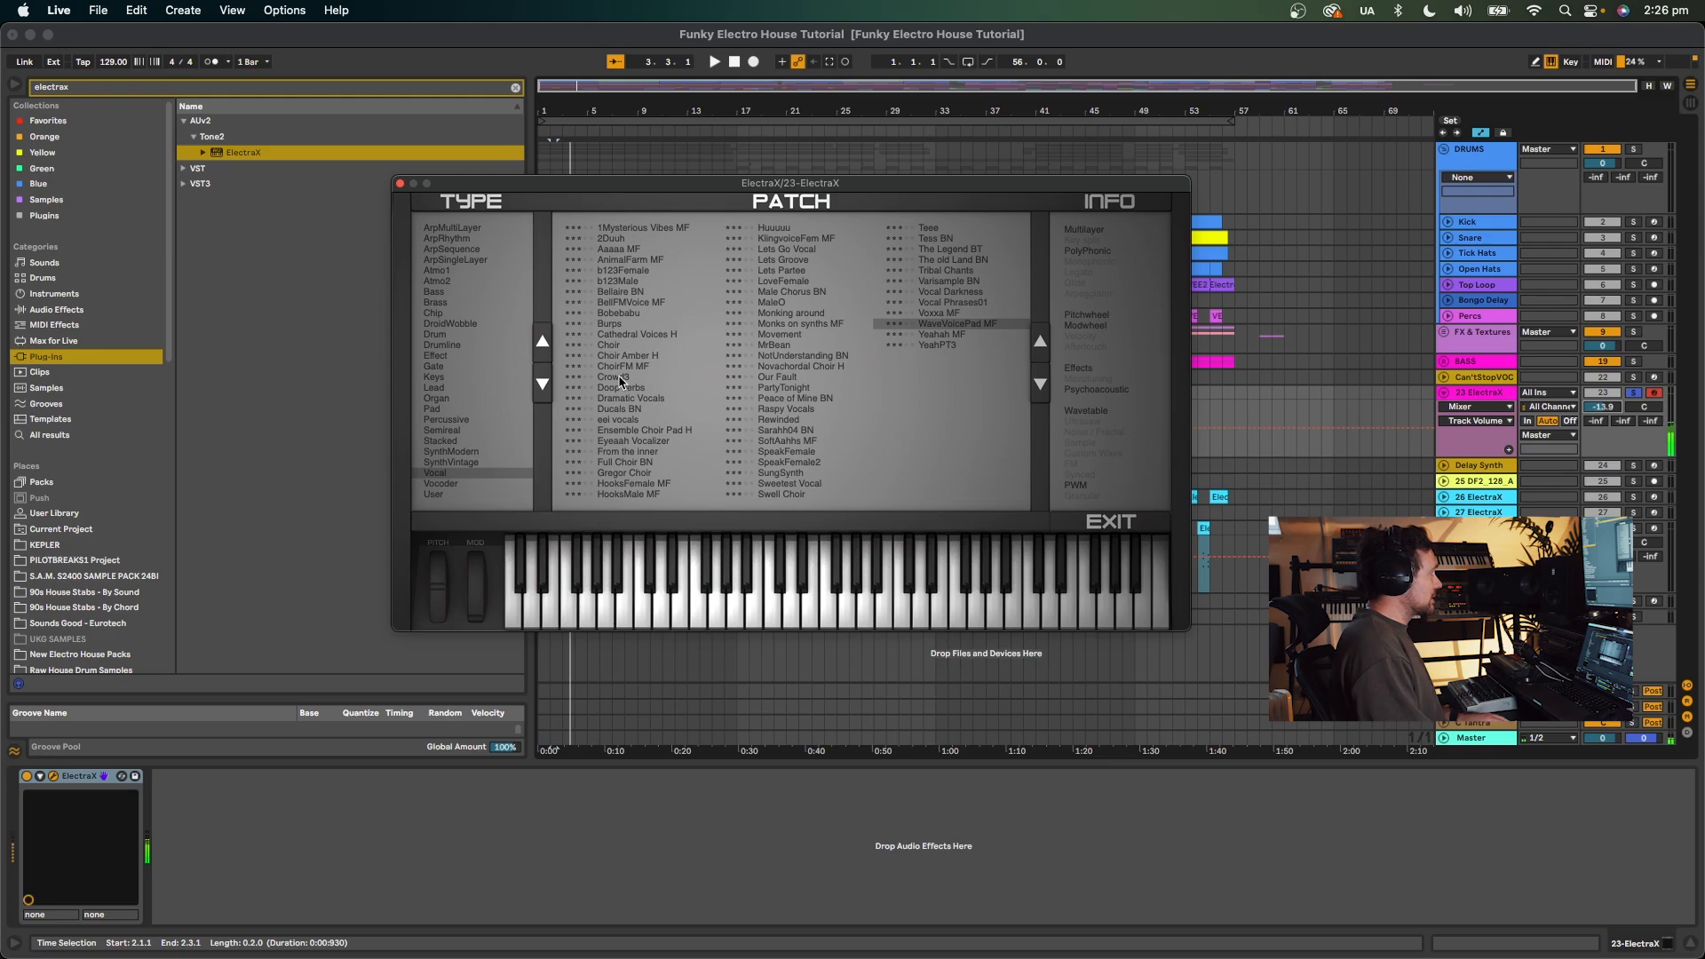
Audition the Vocoder patches CanTStop and GetOnTheBeat, and close the synth window and unsolo the ElectraX track.
{"action": "left_click", "coordinate": [458, 484]}
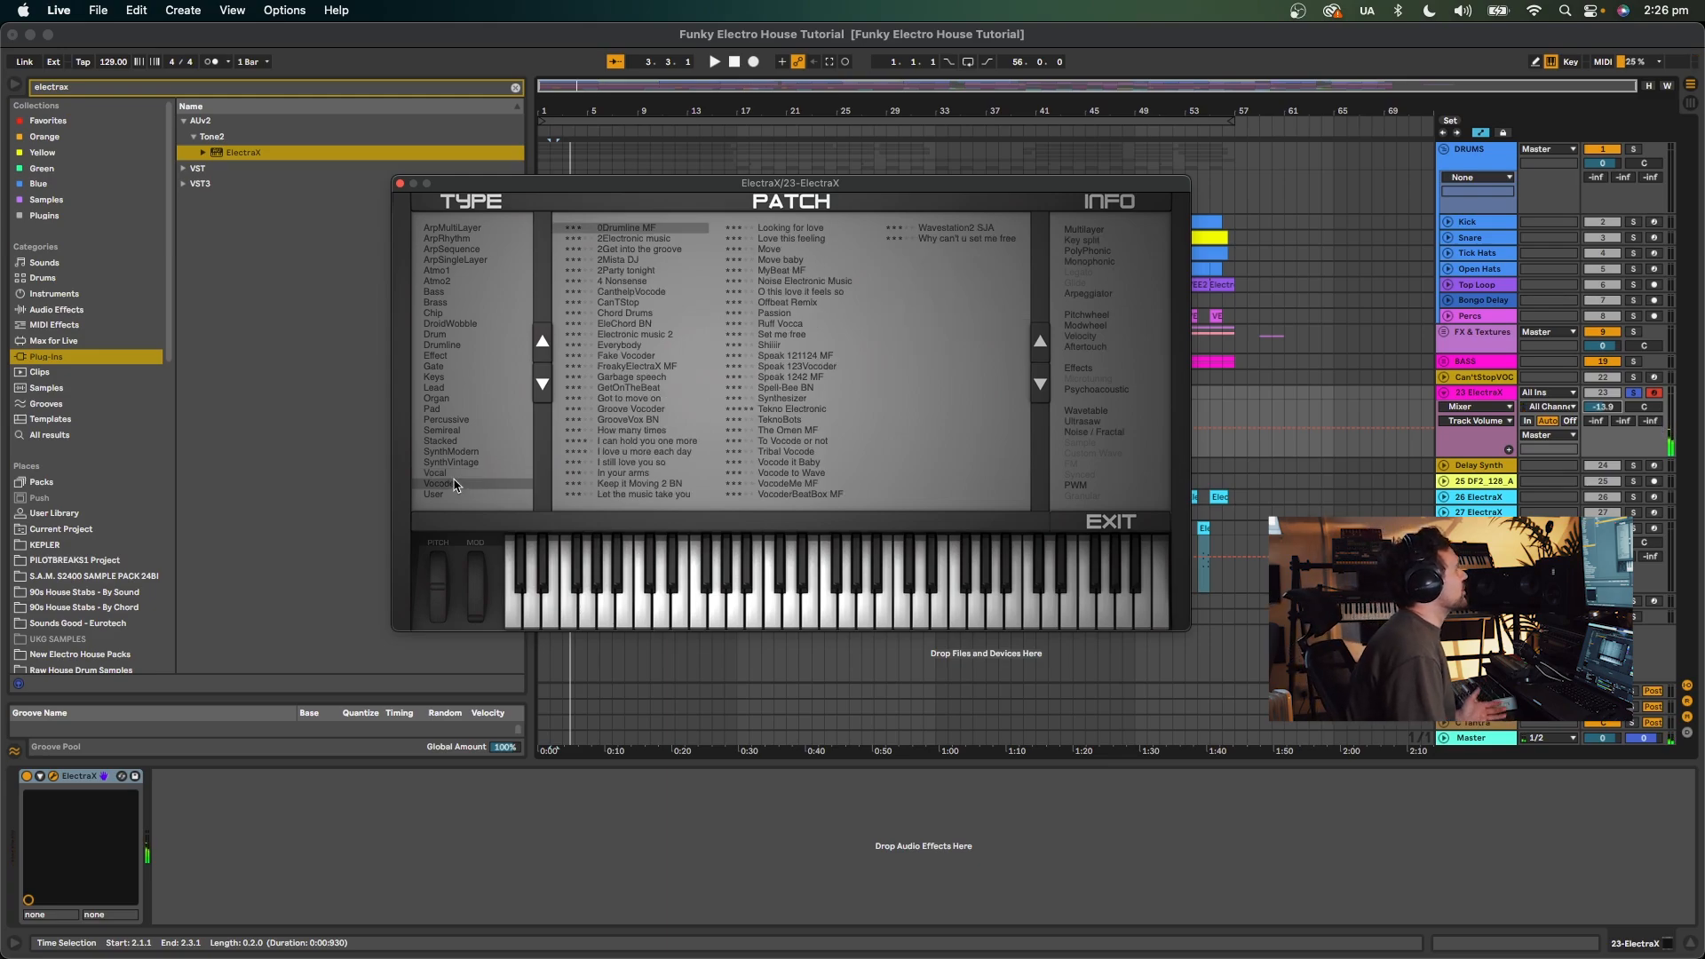
{"action": "left_click", "coordinate": [629, 302]}
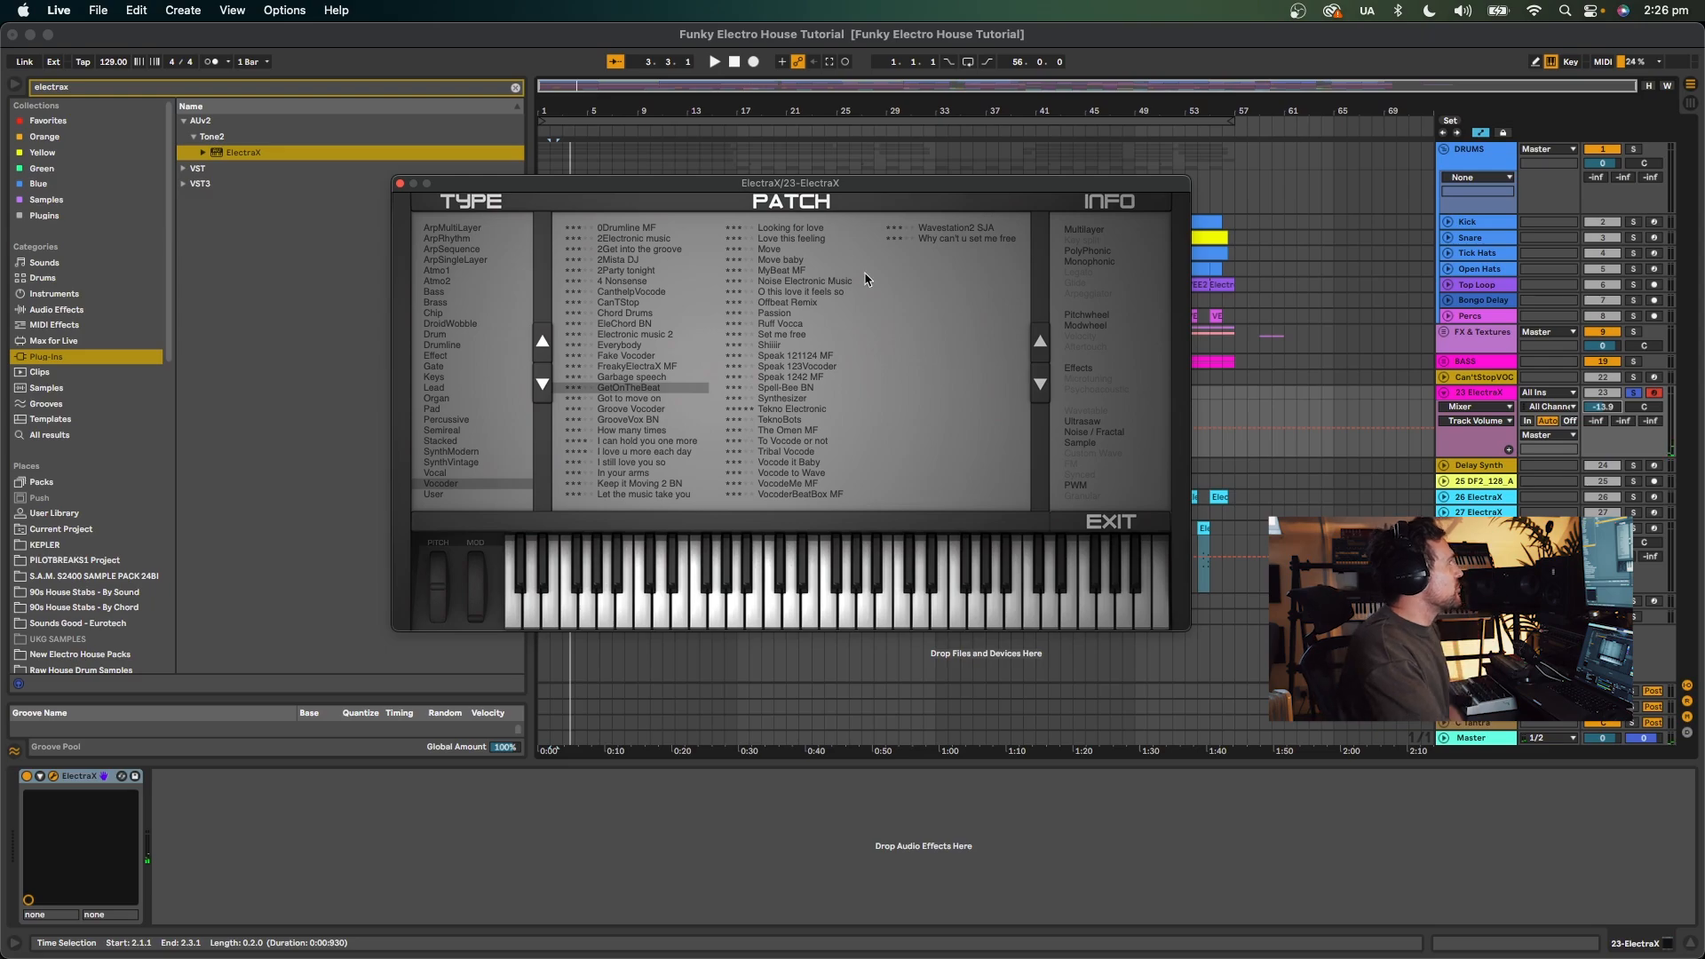
{"action": "left_click", "coordinate": [400, 183]}
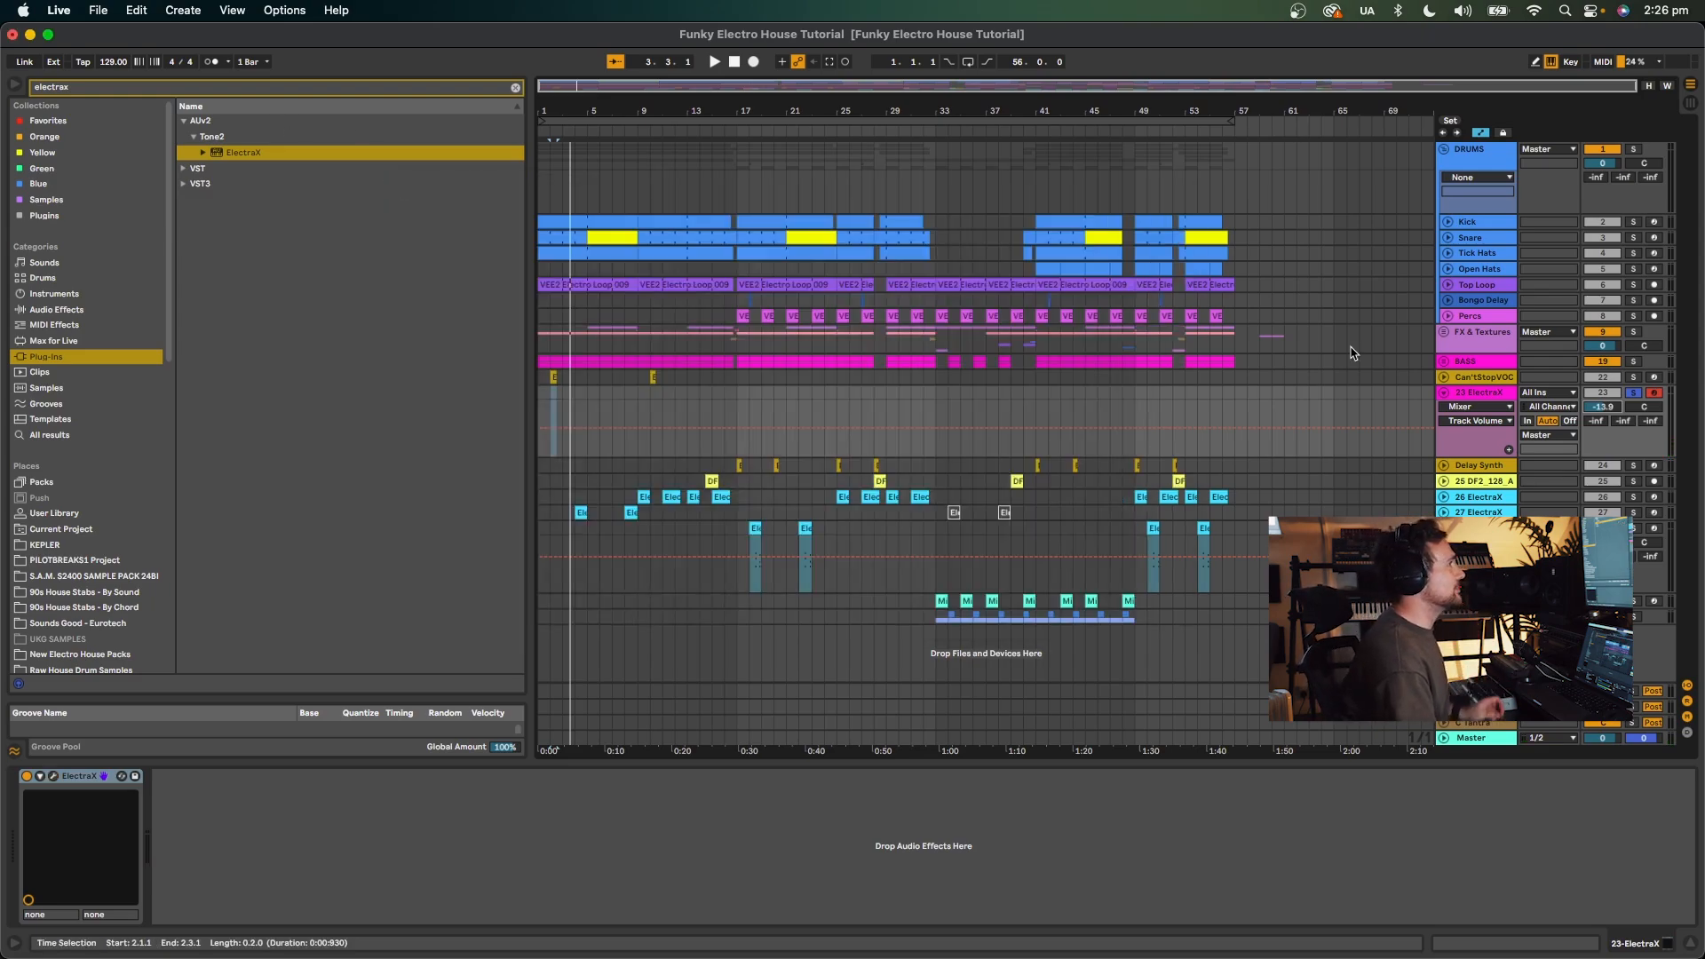
{"action": "left_click", "coordinate": [1632, 391]}
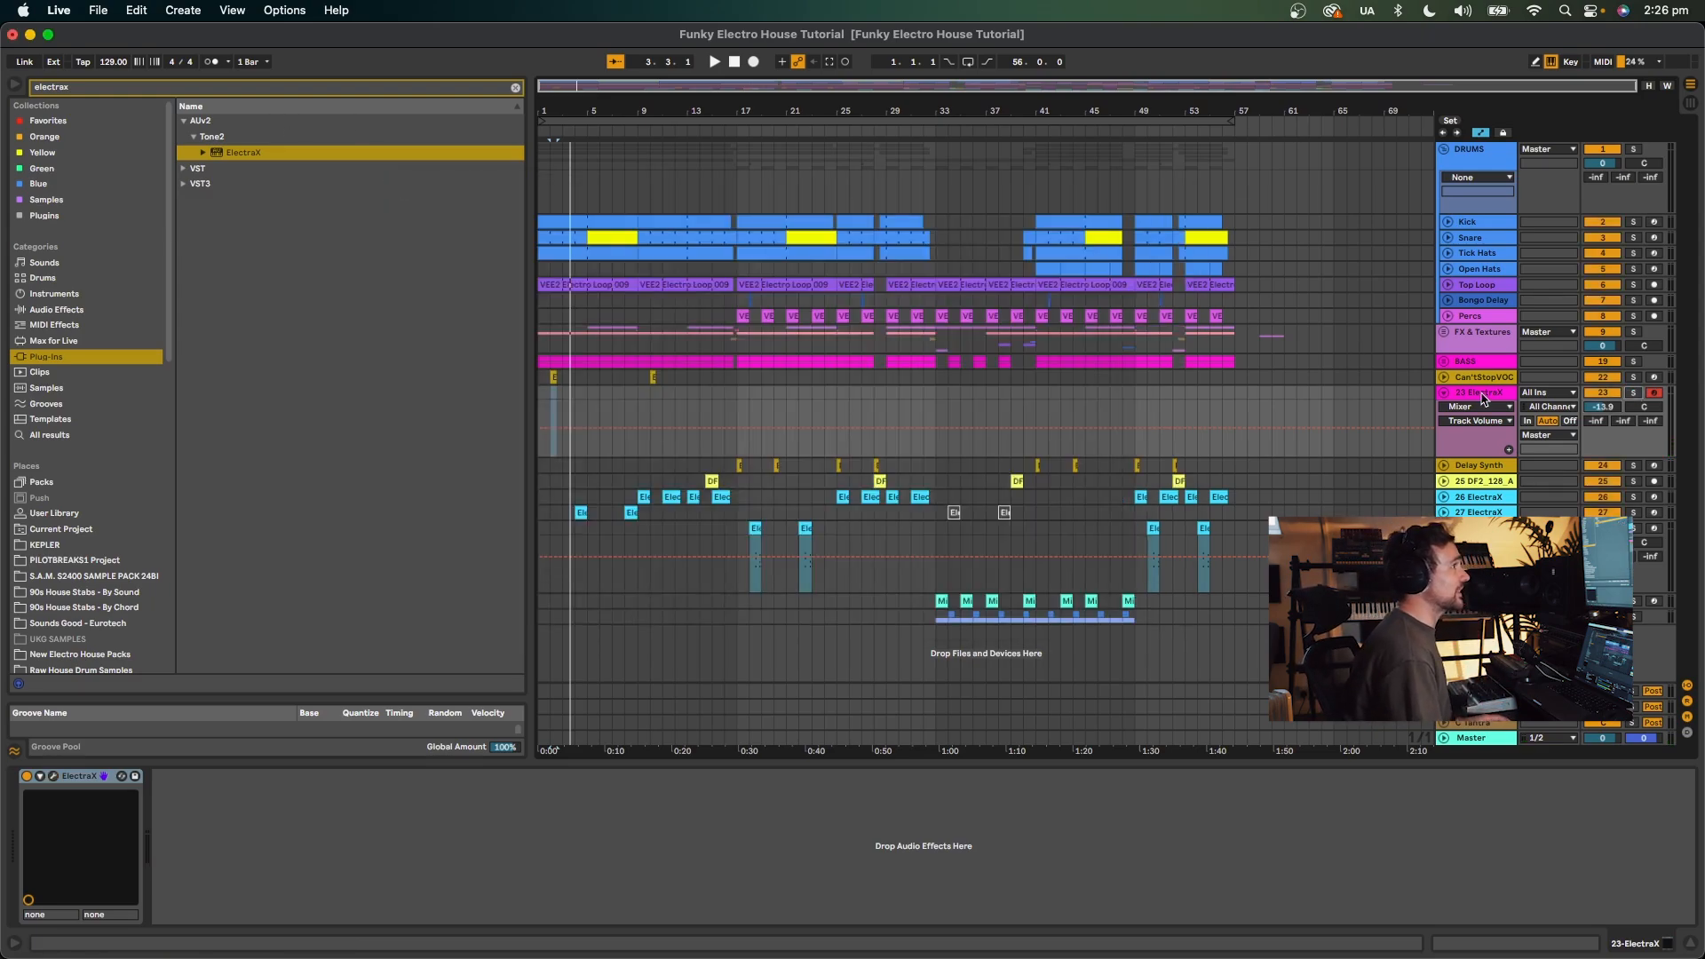
Play the Can'tStopVOC clip at bar 2 in the full mix and check the track's Replika delay settings.
{"action": "left_click", "coordinate": [550, 378]}
{"action": "key", "text": "space"}
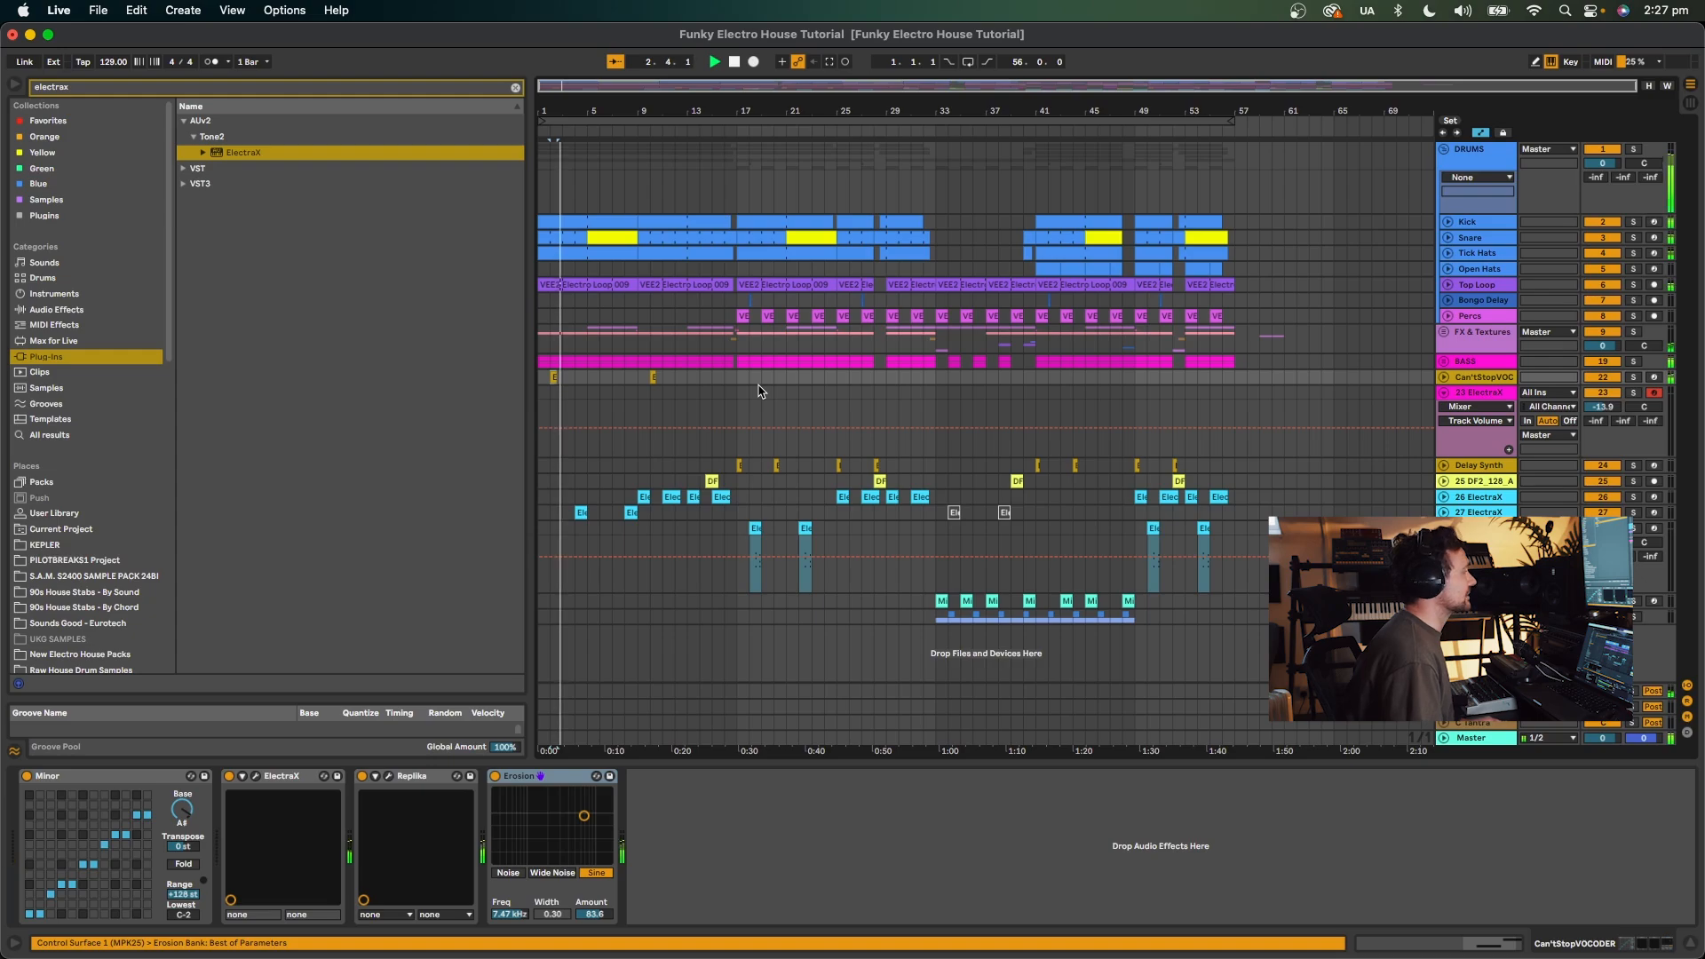
{"action": "key", "text": "space"}
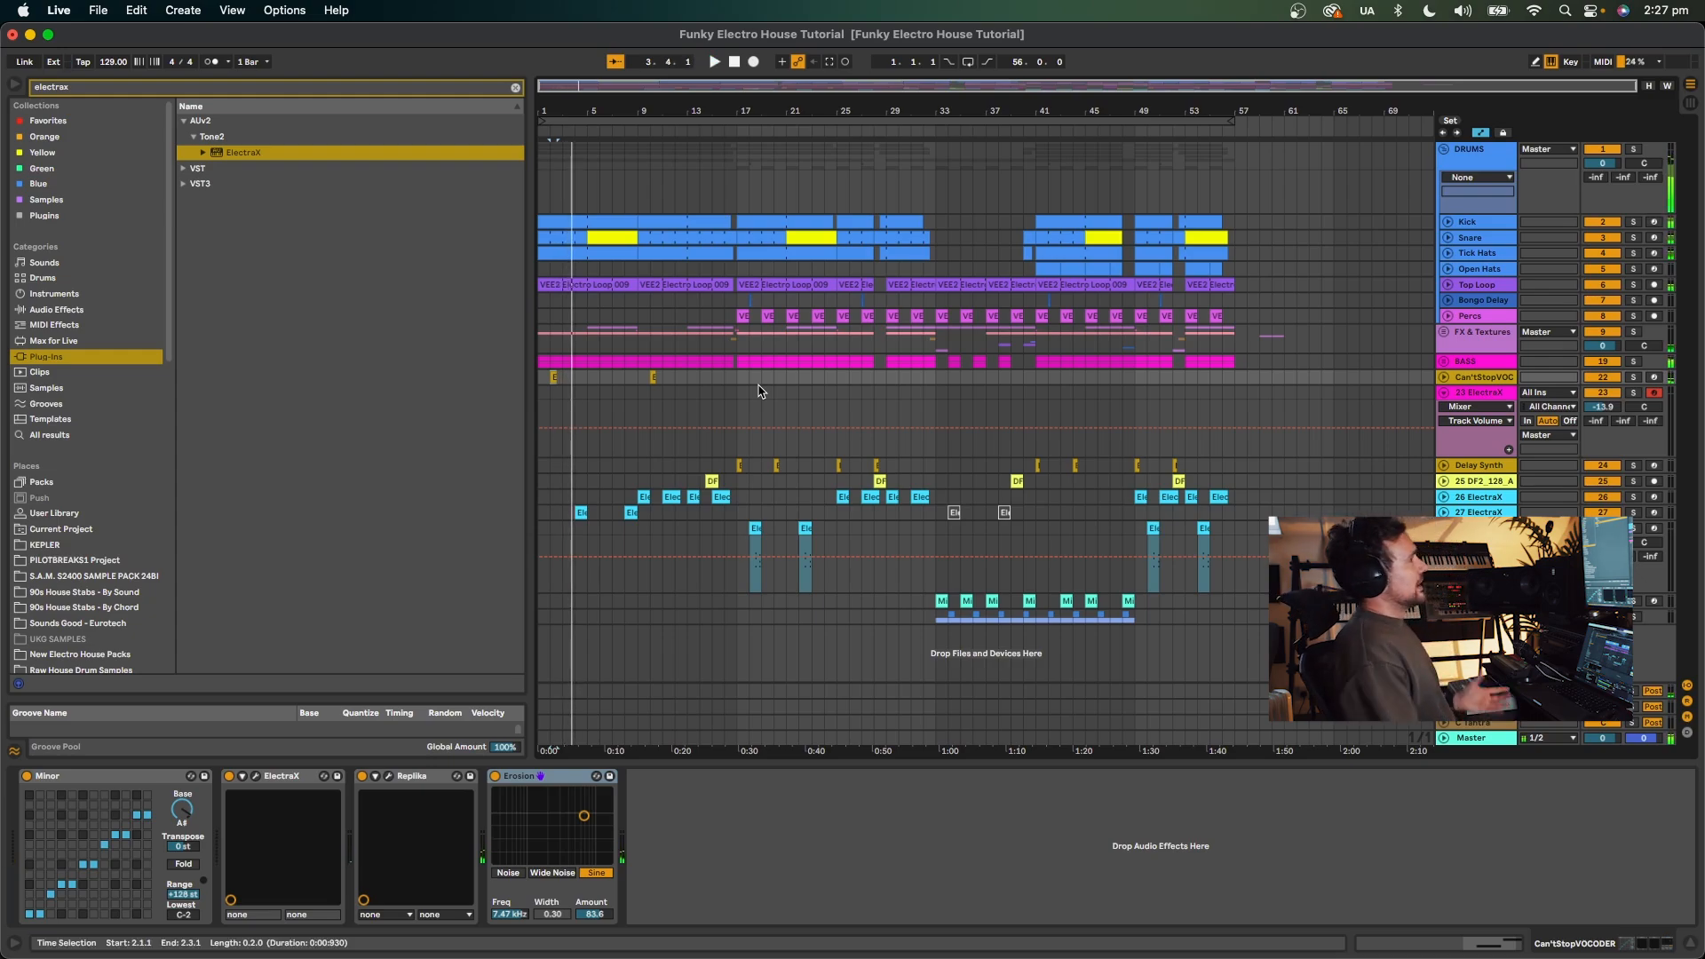
{"action": "left_click", "coordinate": [389, 777]}
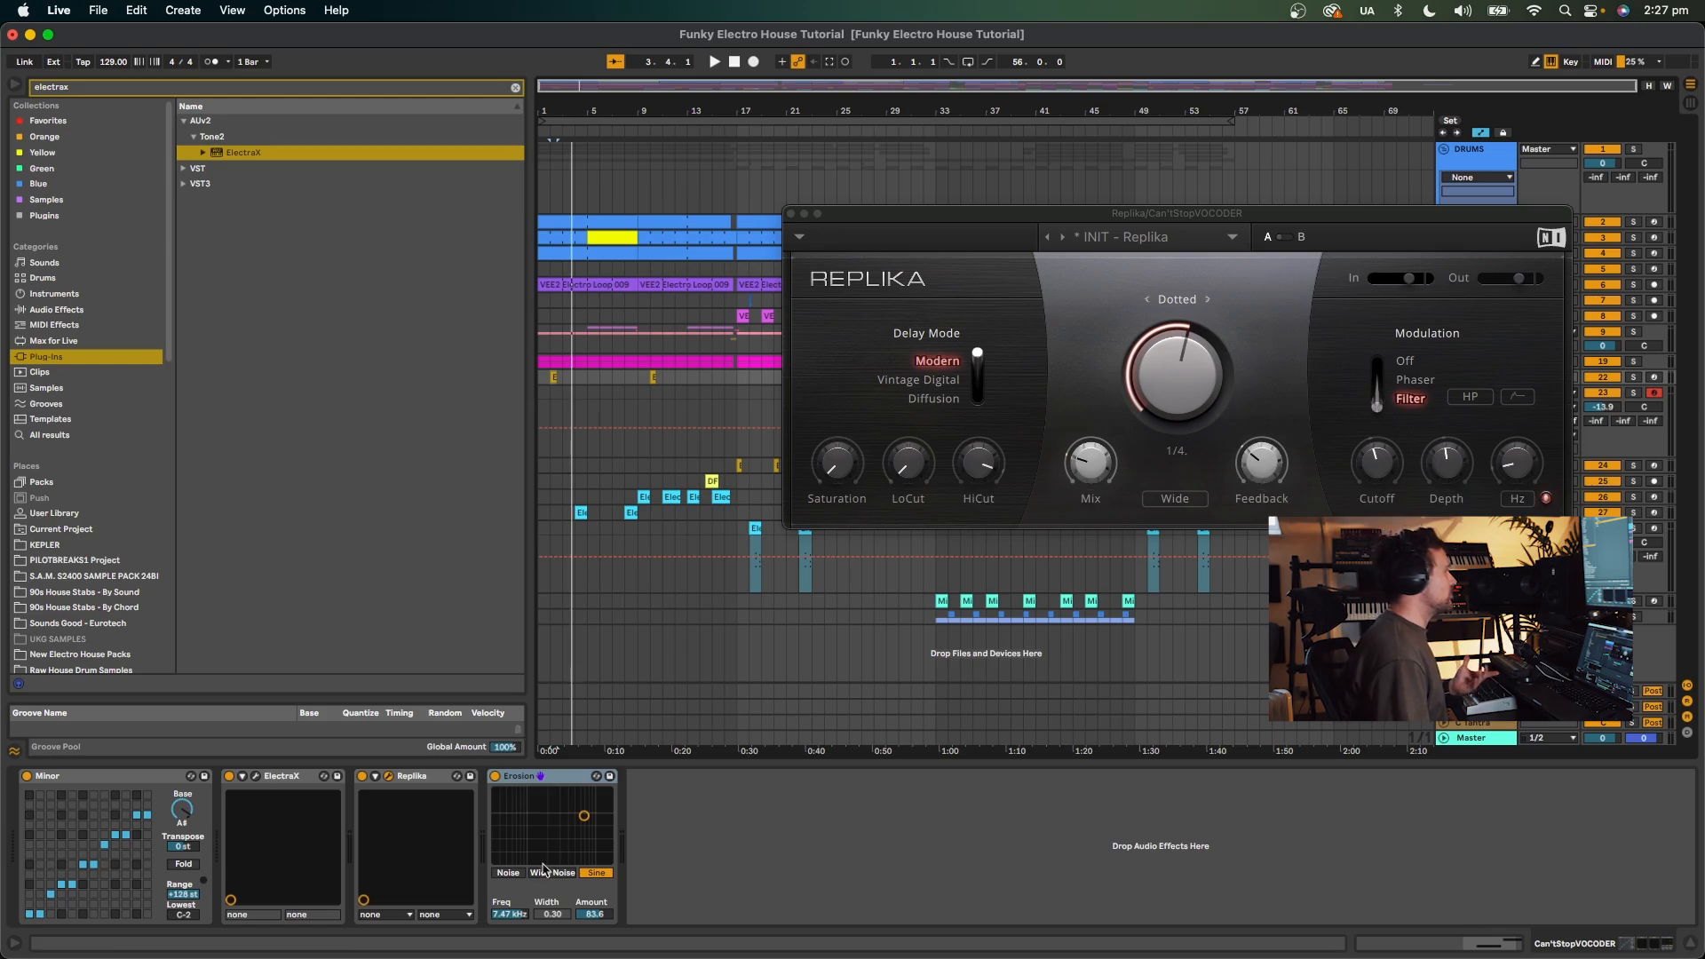
{"action": "left_click", "coordinate": [796, 215]}
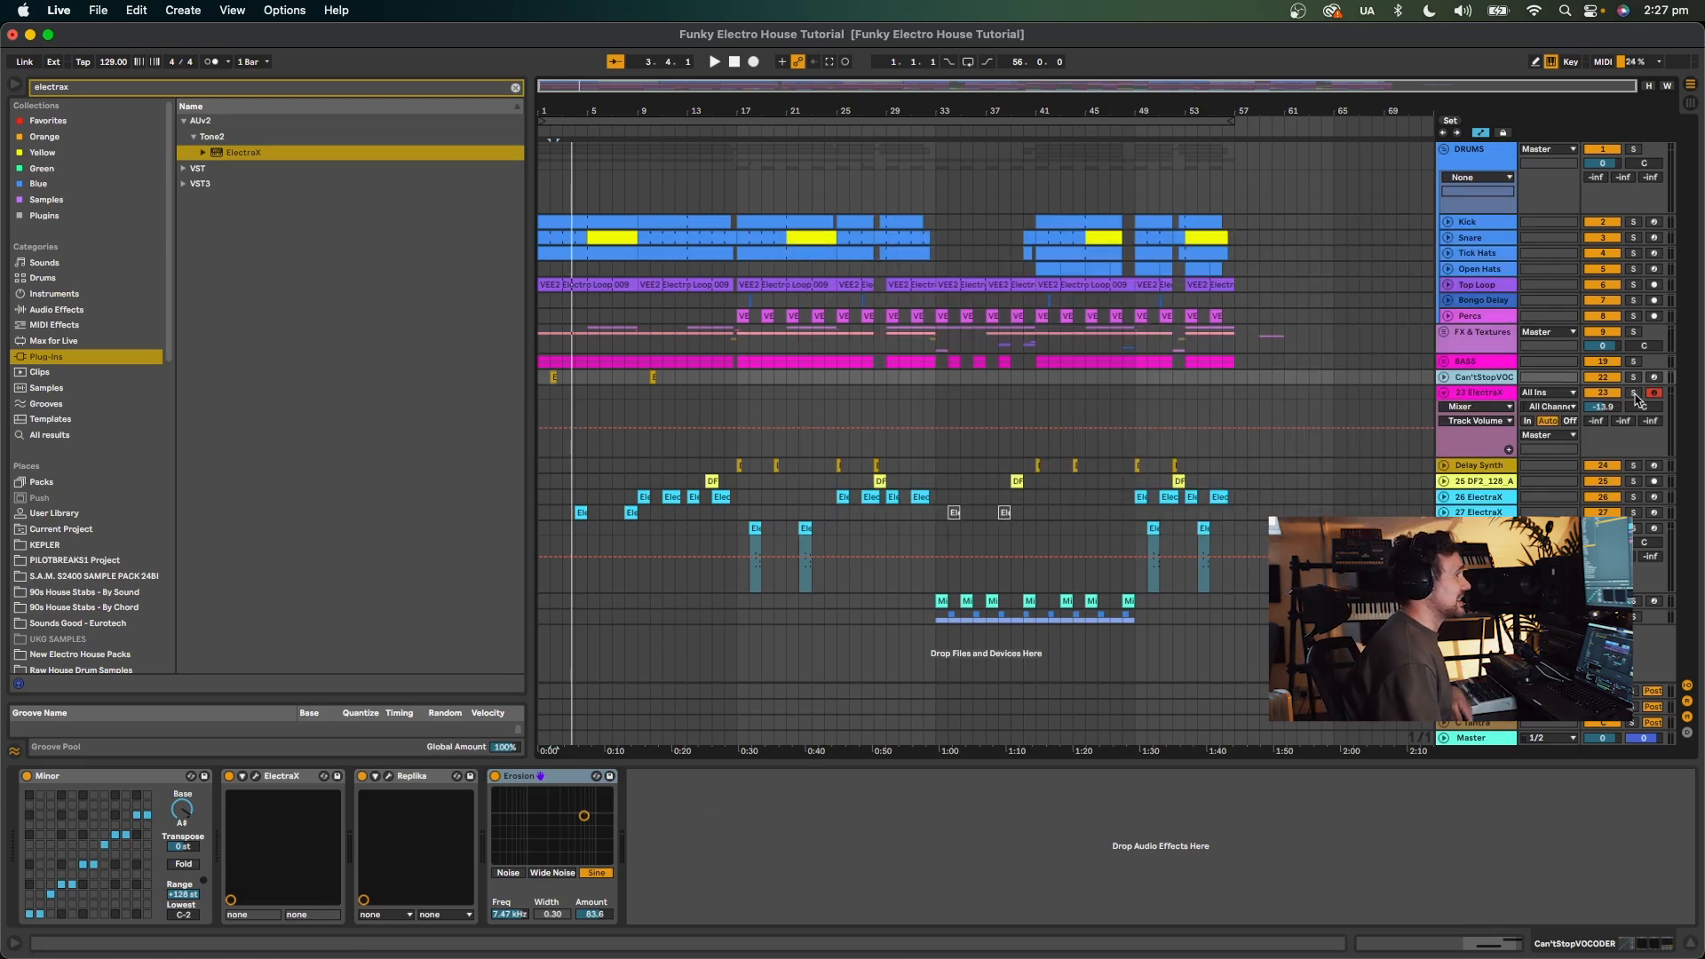
Delete the test ElectraX track below Can'tStopVOC and solo the Delay Synth track.
{"action": "left_click", "coordinate": [1493, 396]}
{"action": "key", "text": "BackSpace"}
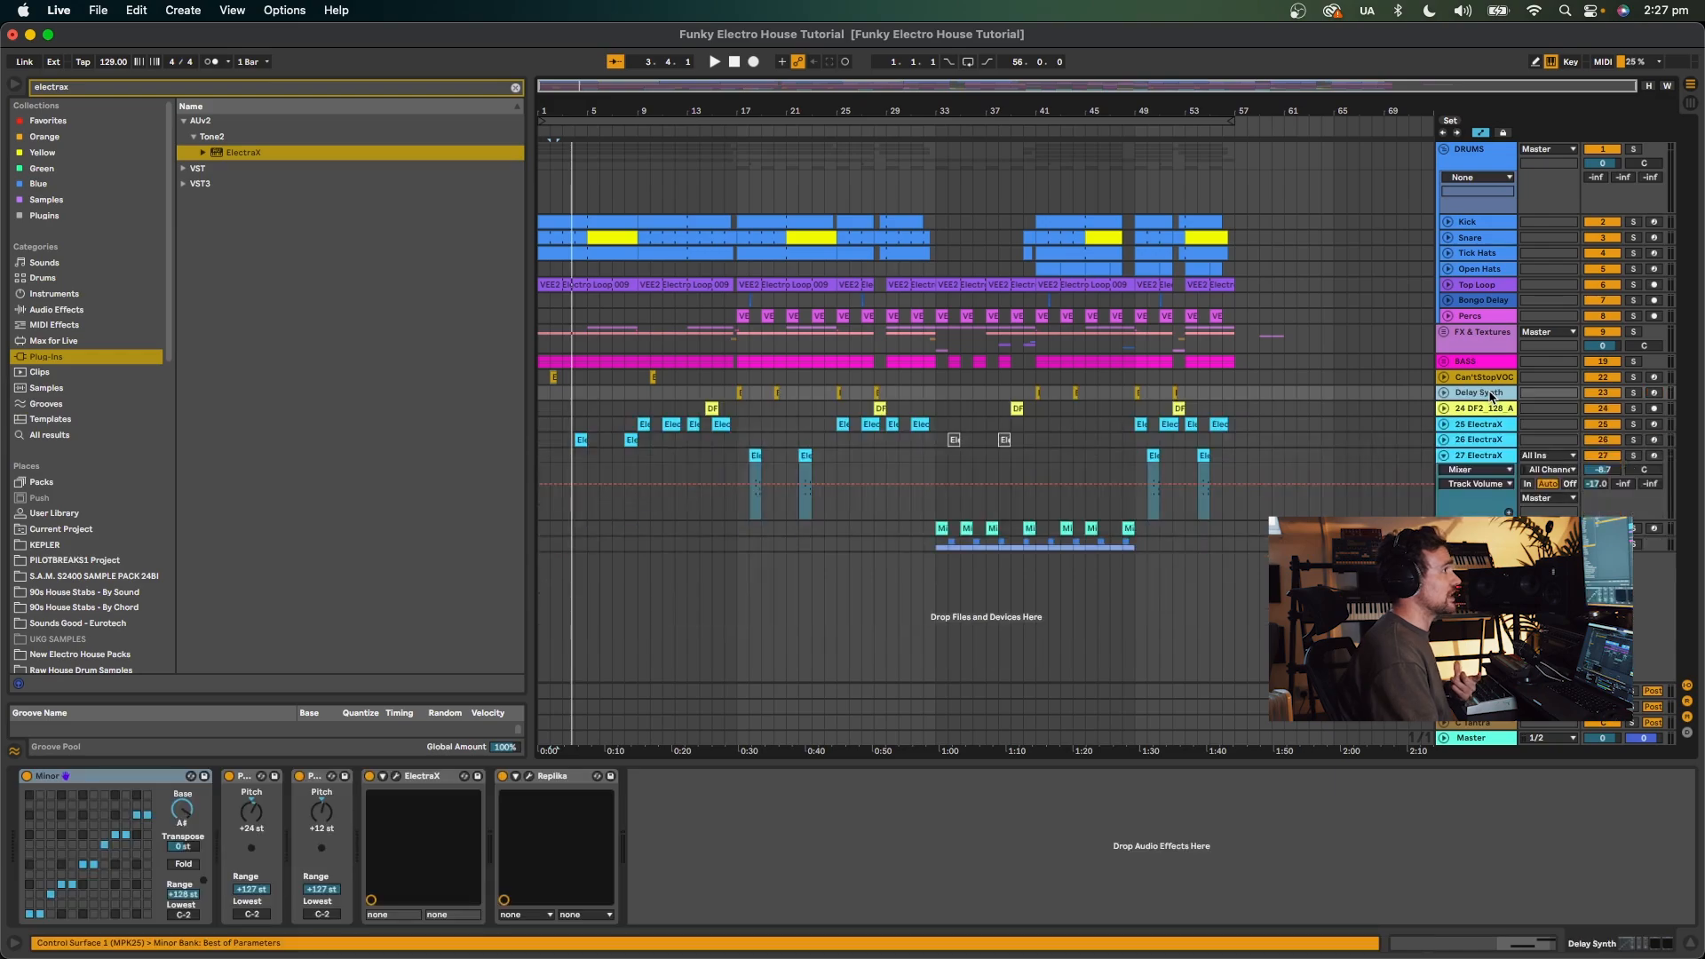
{"action": "left_click", "coordinate": [1632, 393]}
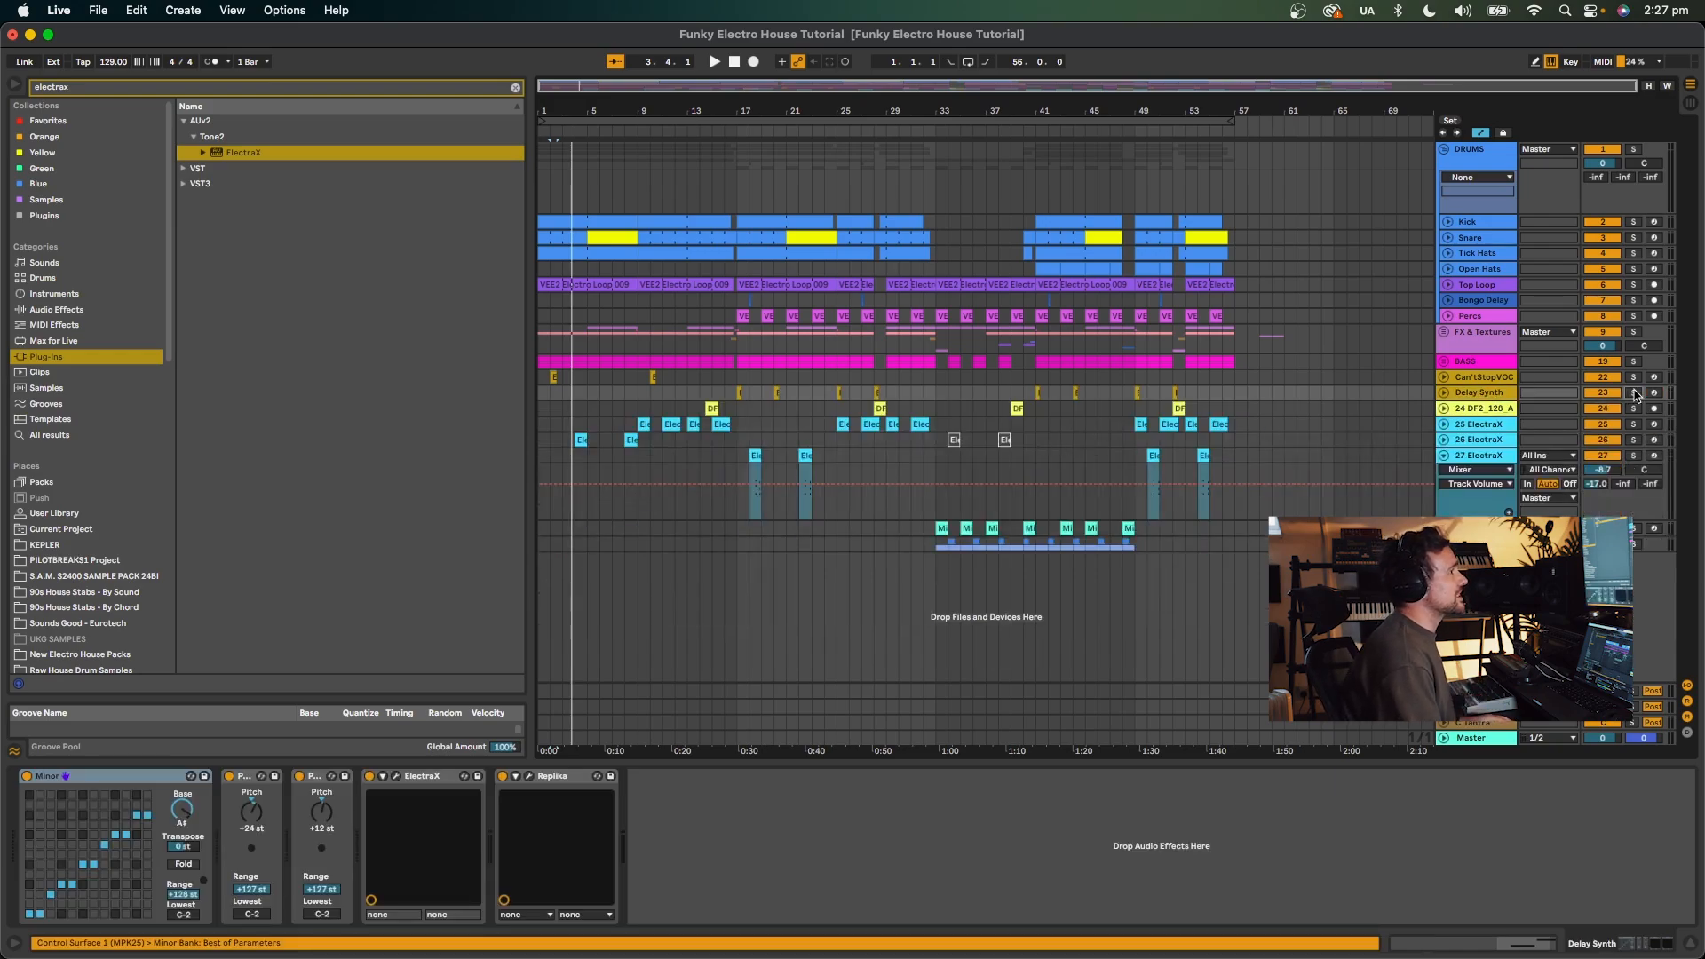
Play the Delay Synth track from bar 17 and look up its ElectraX patch in the synth's patch browser.
{"action": "left_click", "coordinate": [736, 397]}
{"action": "key", "text": "space"}
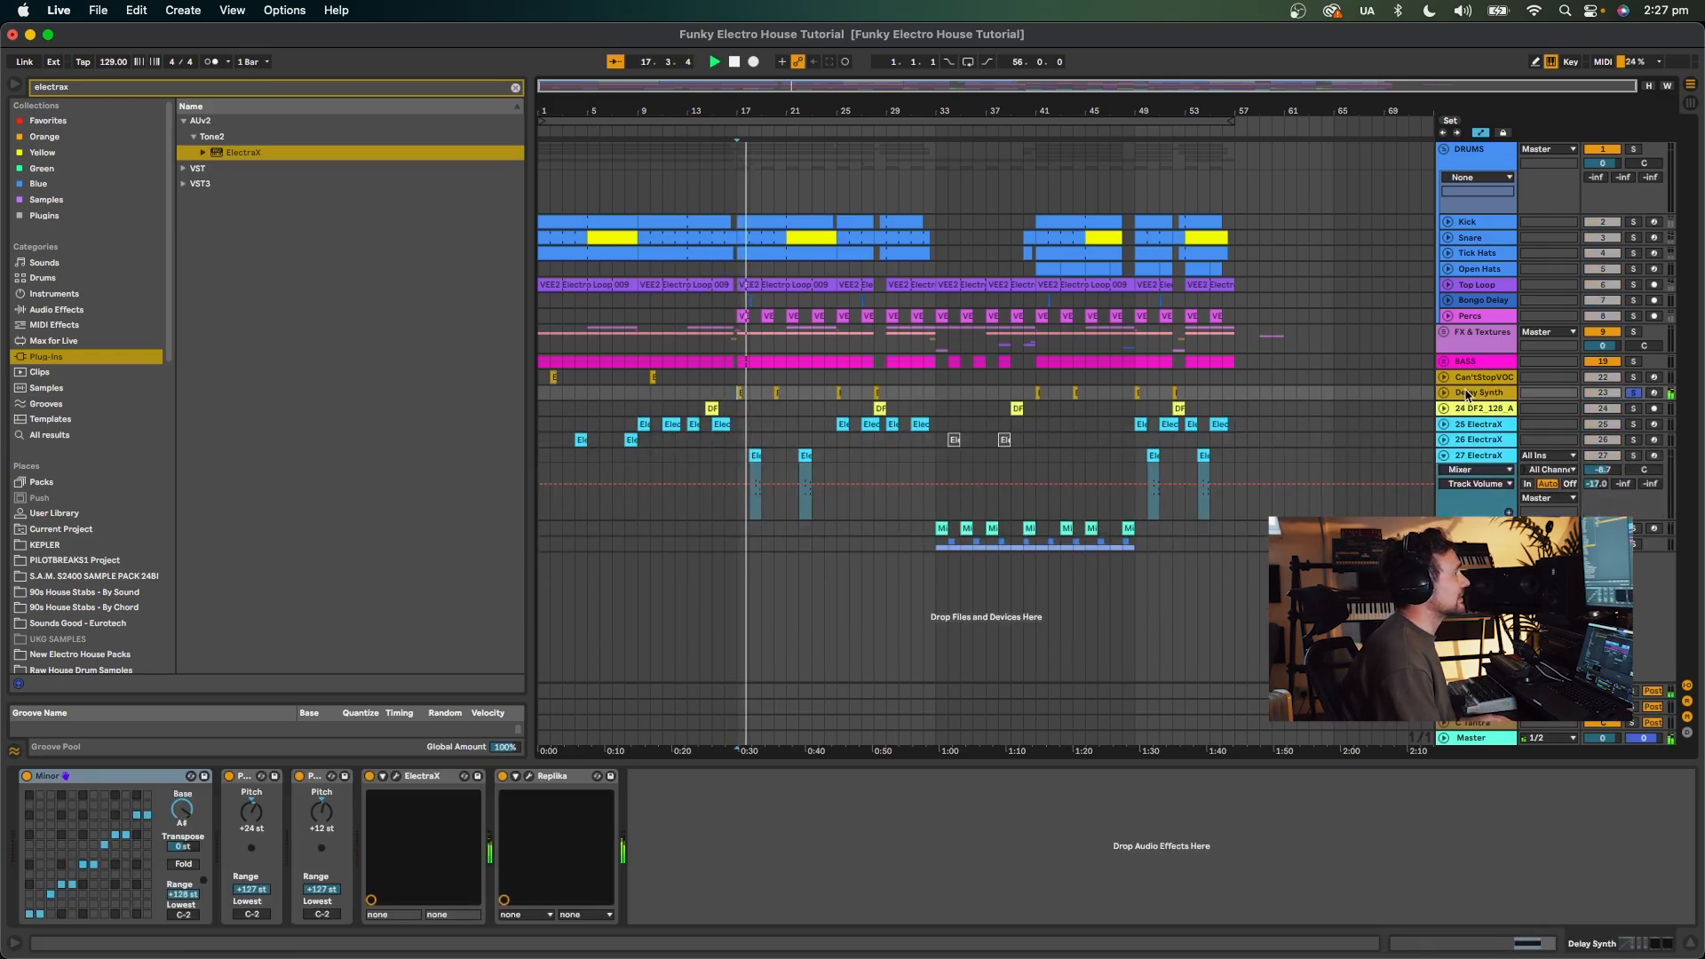
{"action": "left_click", "coordinate": [396, 777]}
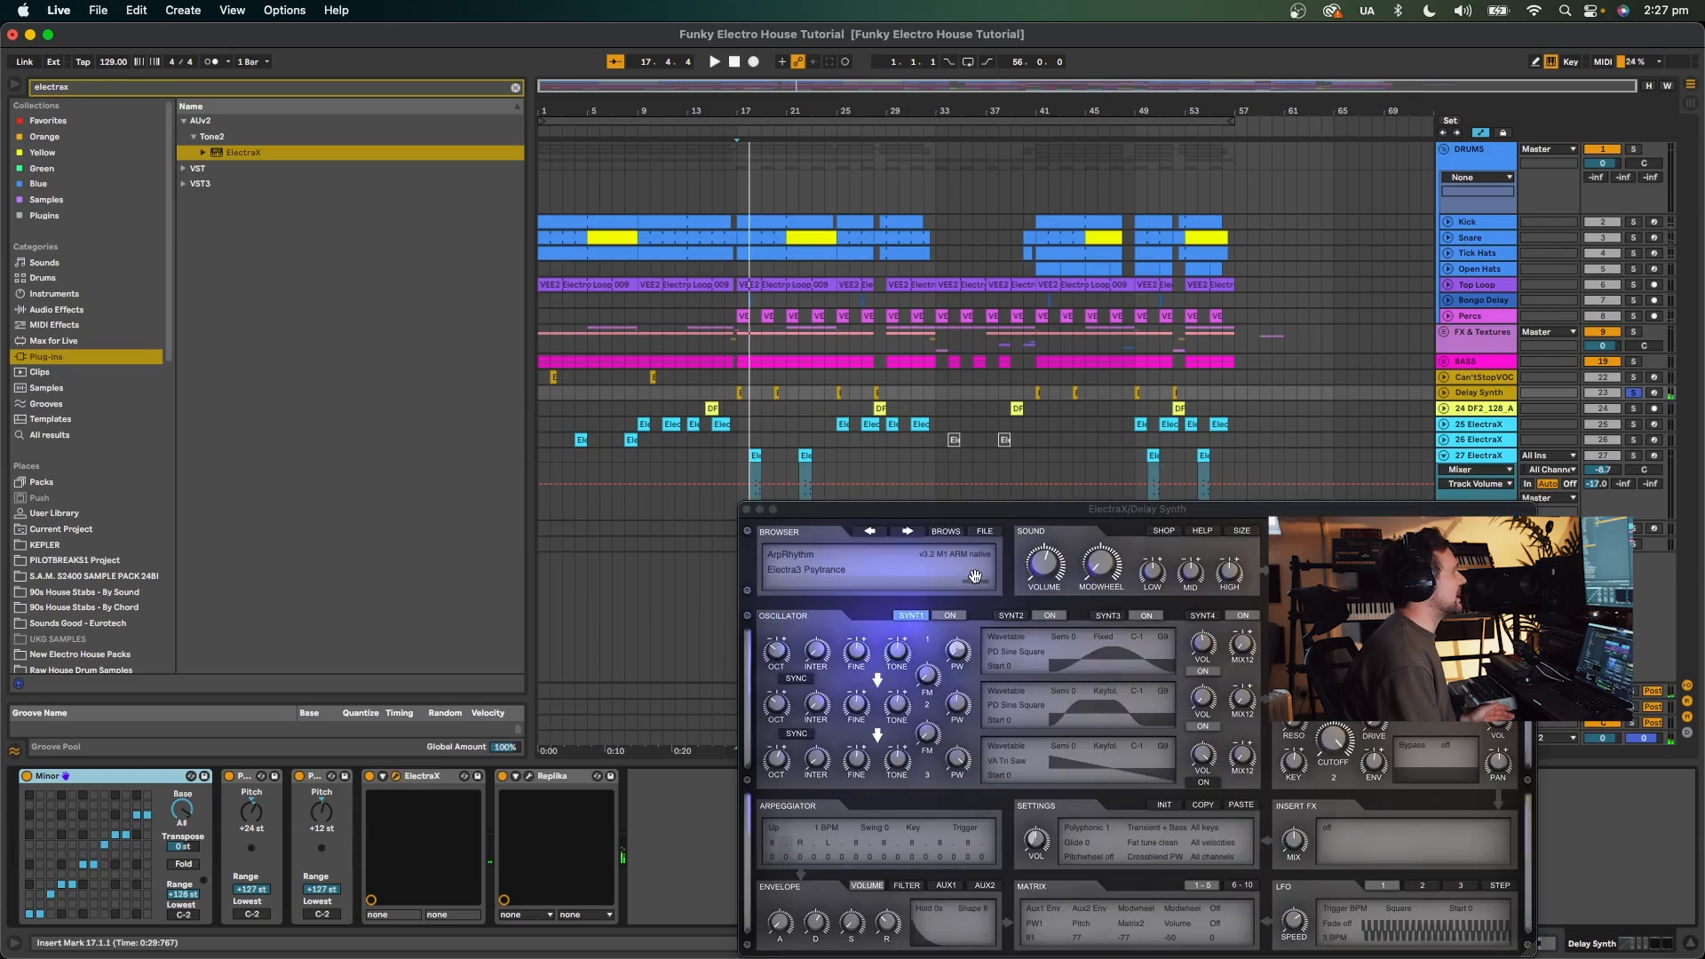
{"action": "left_click_drag", "start_coordinate": [921, 517], "coordinate": [923, 250]}
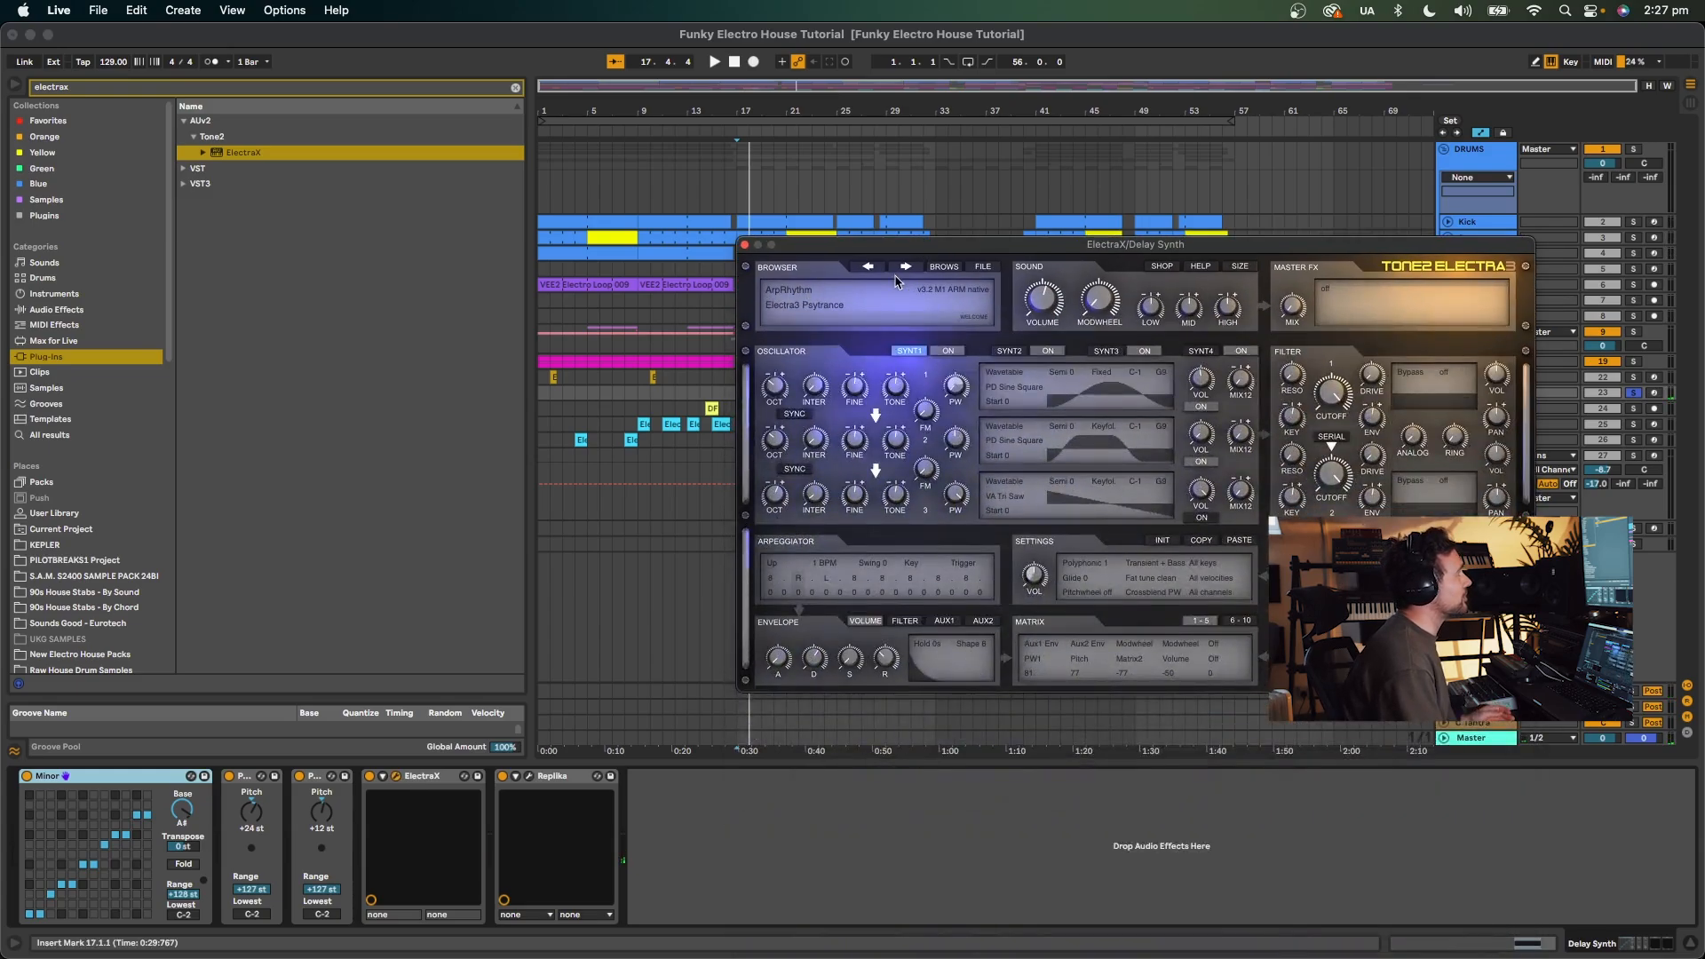
{"action": "left_click", "coordinate": [945, 267]}
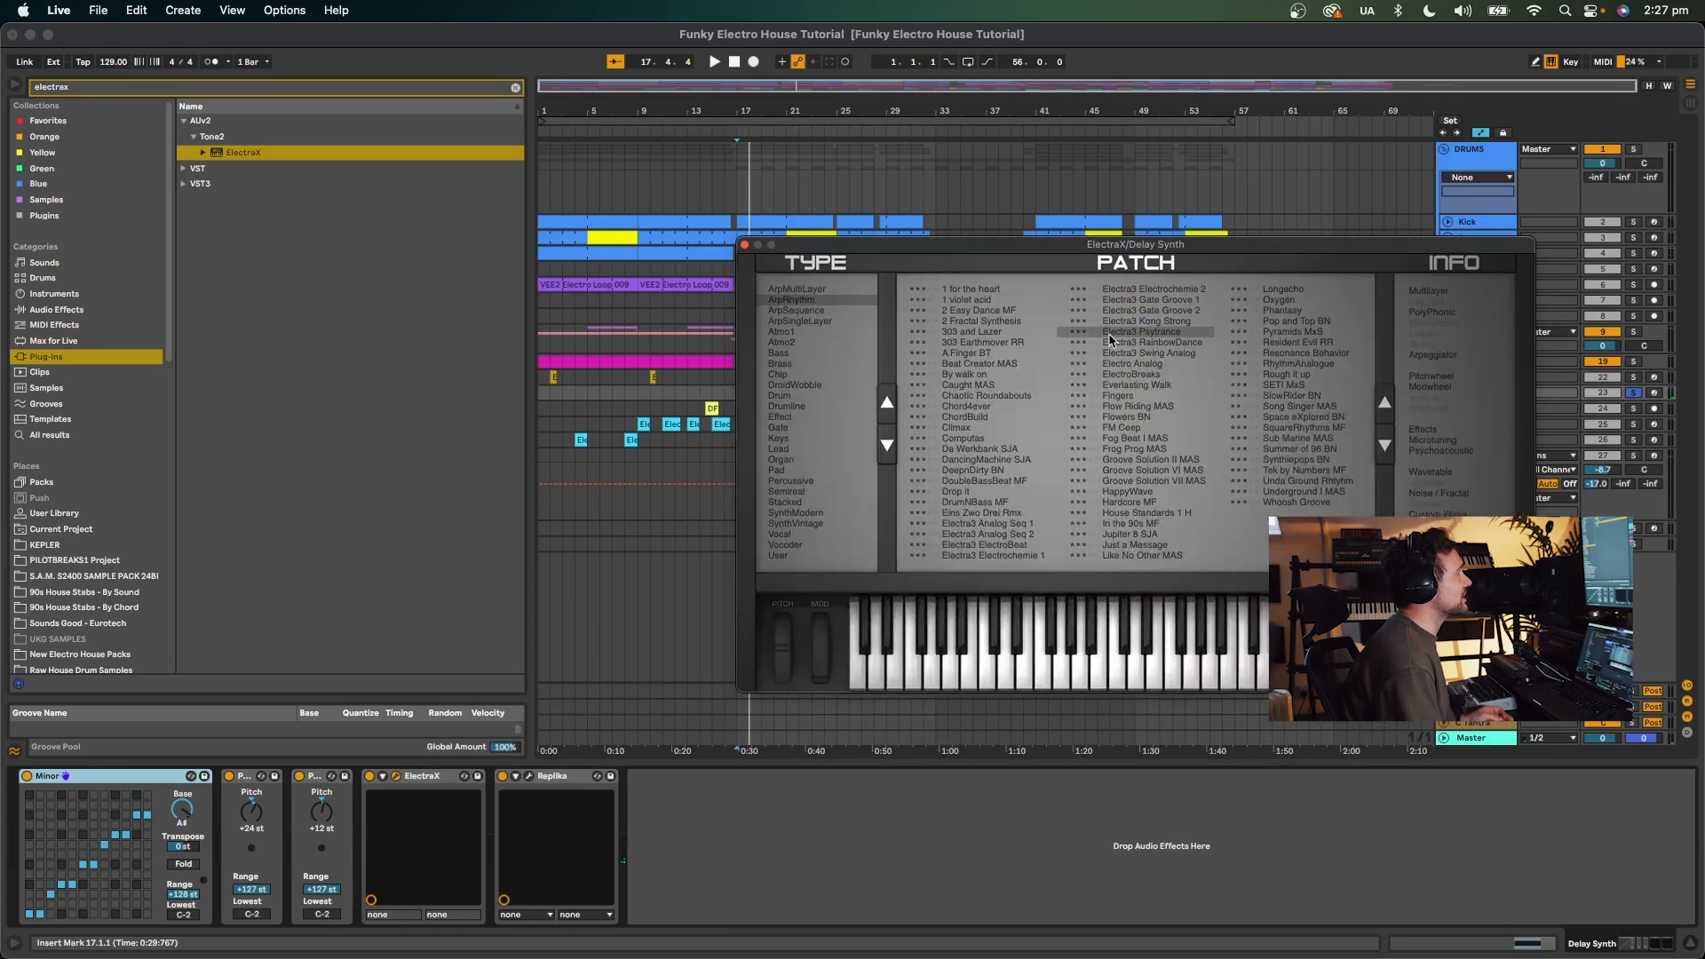
{"action": "left_click", "coordinate": [745, 245]}
Examine the MIDI notes in the Delay Synth clip at bar 17 and close the clip editor.
{"action": "left_click", "coordinate": [739, 392]}
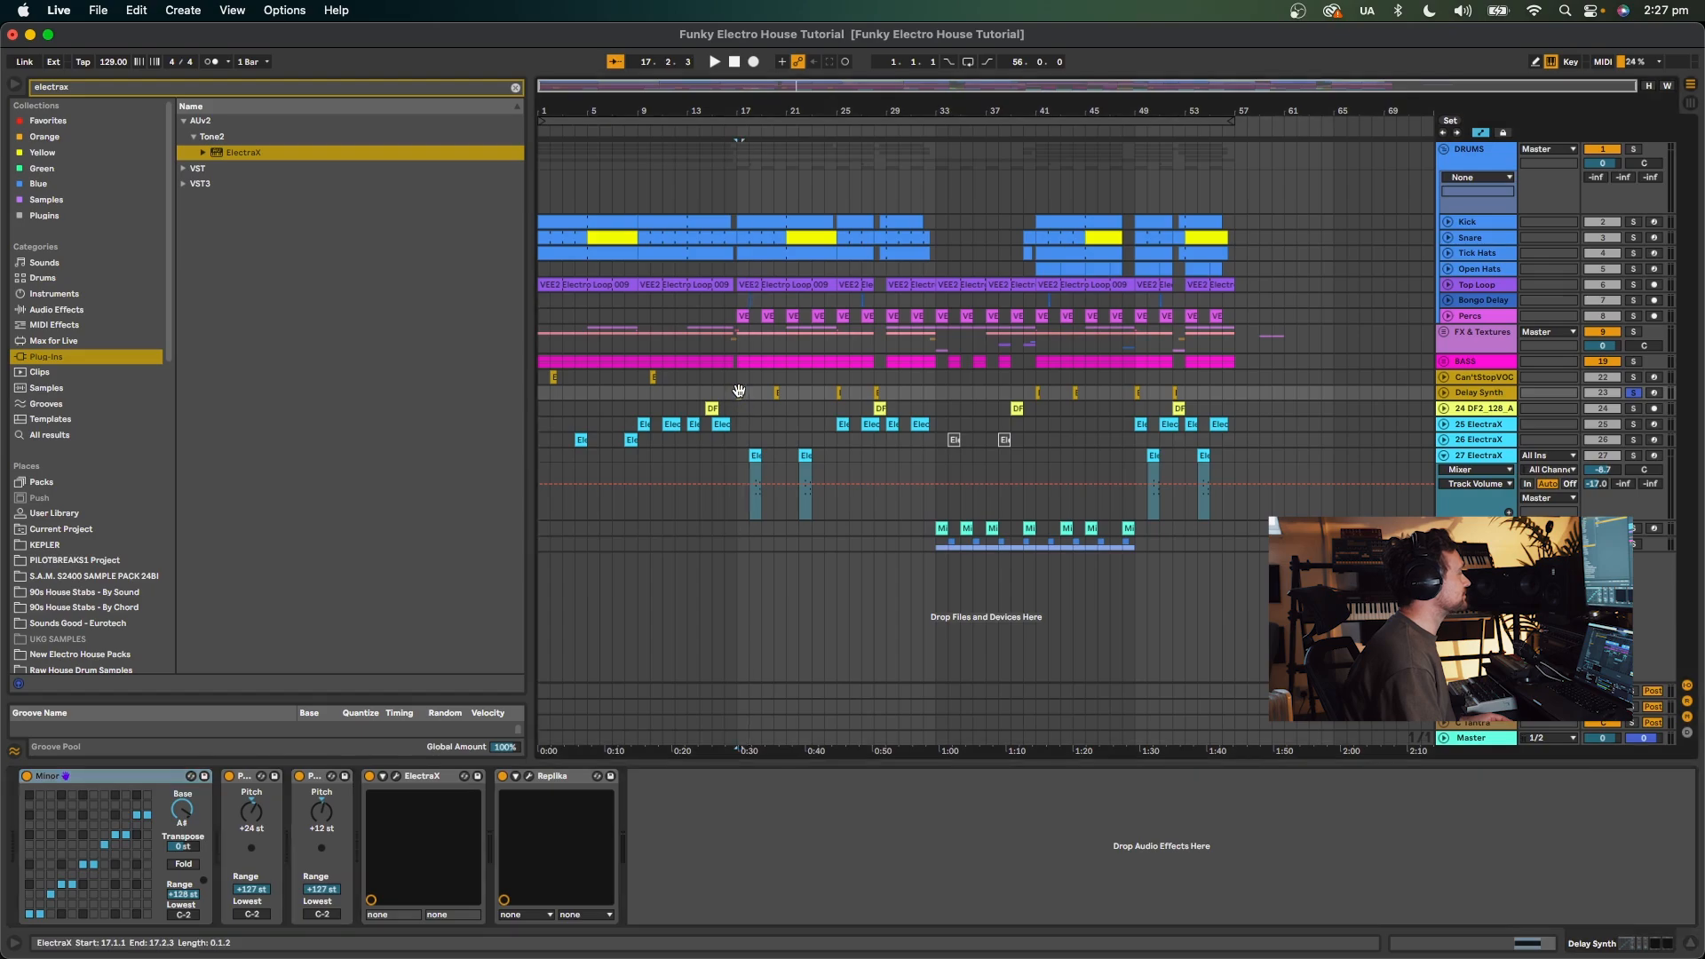
{"action": "double_click", "coordinate": [739, 392]}
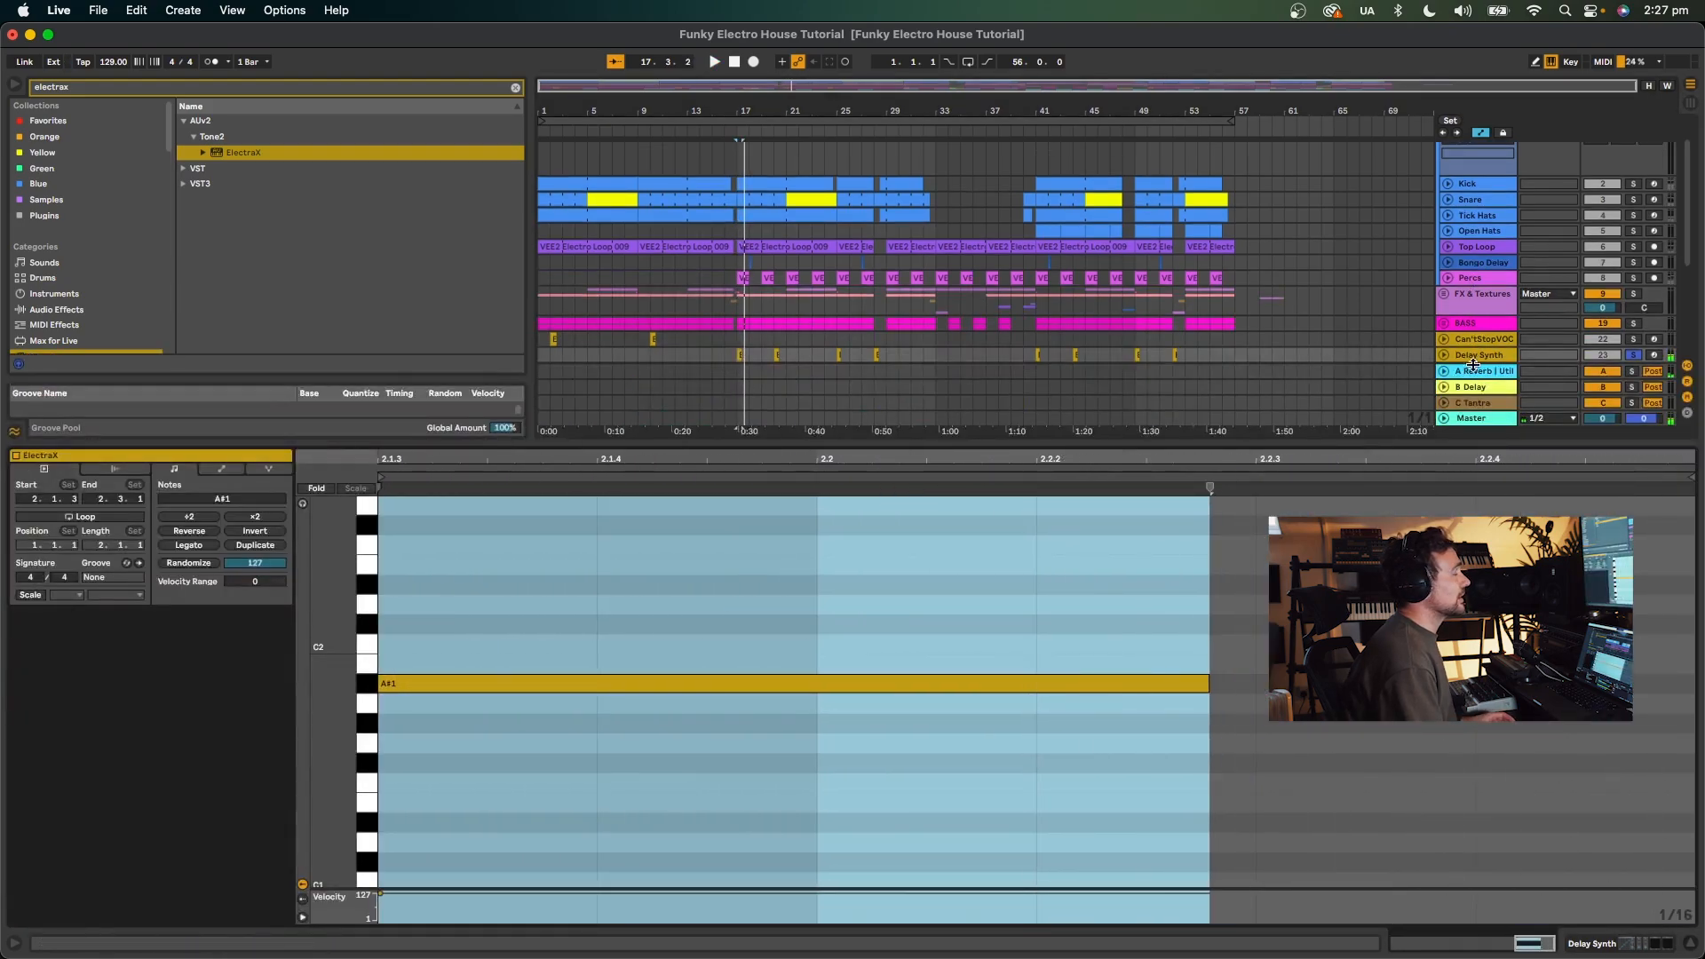
{"action": "key", "text": "super+alt+l"}
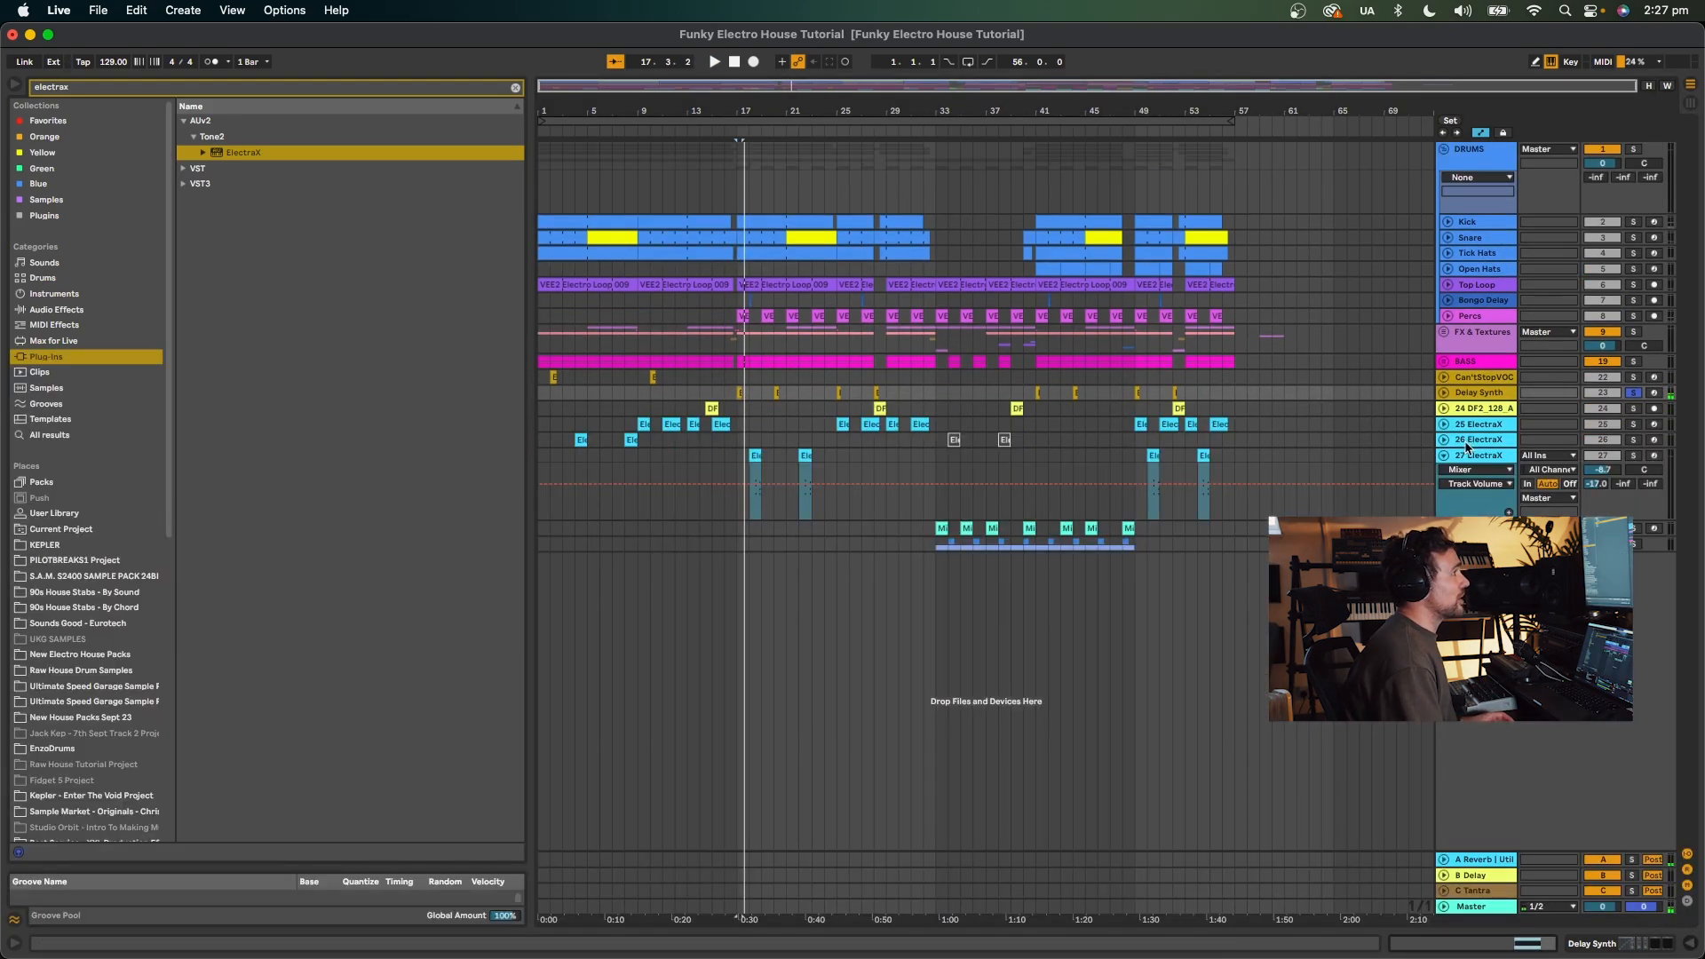
Show the Delay Synth track's devices and open its ElectraX synth while playing the clip at bar 17.
{"action": "double_click", "coordinate": [1489, 394]}
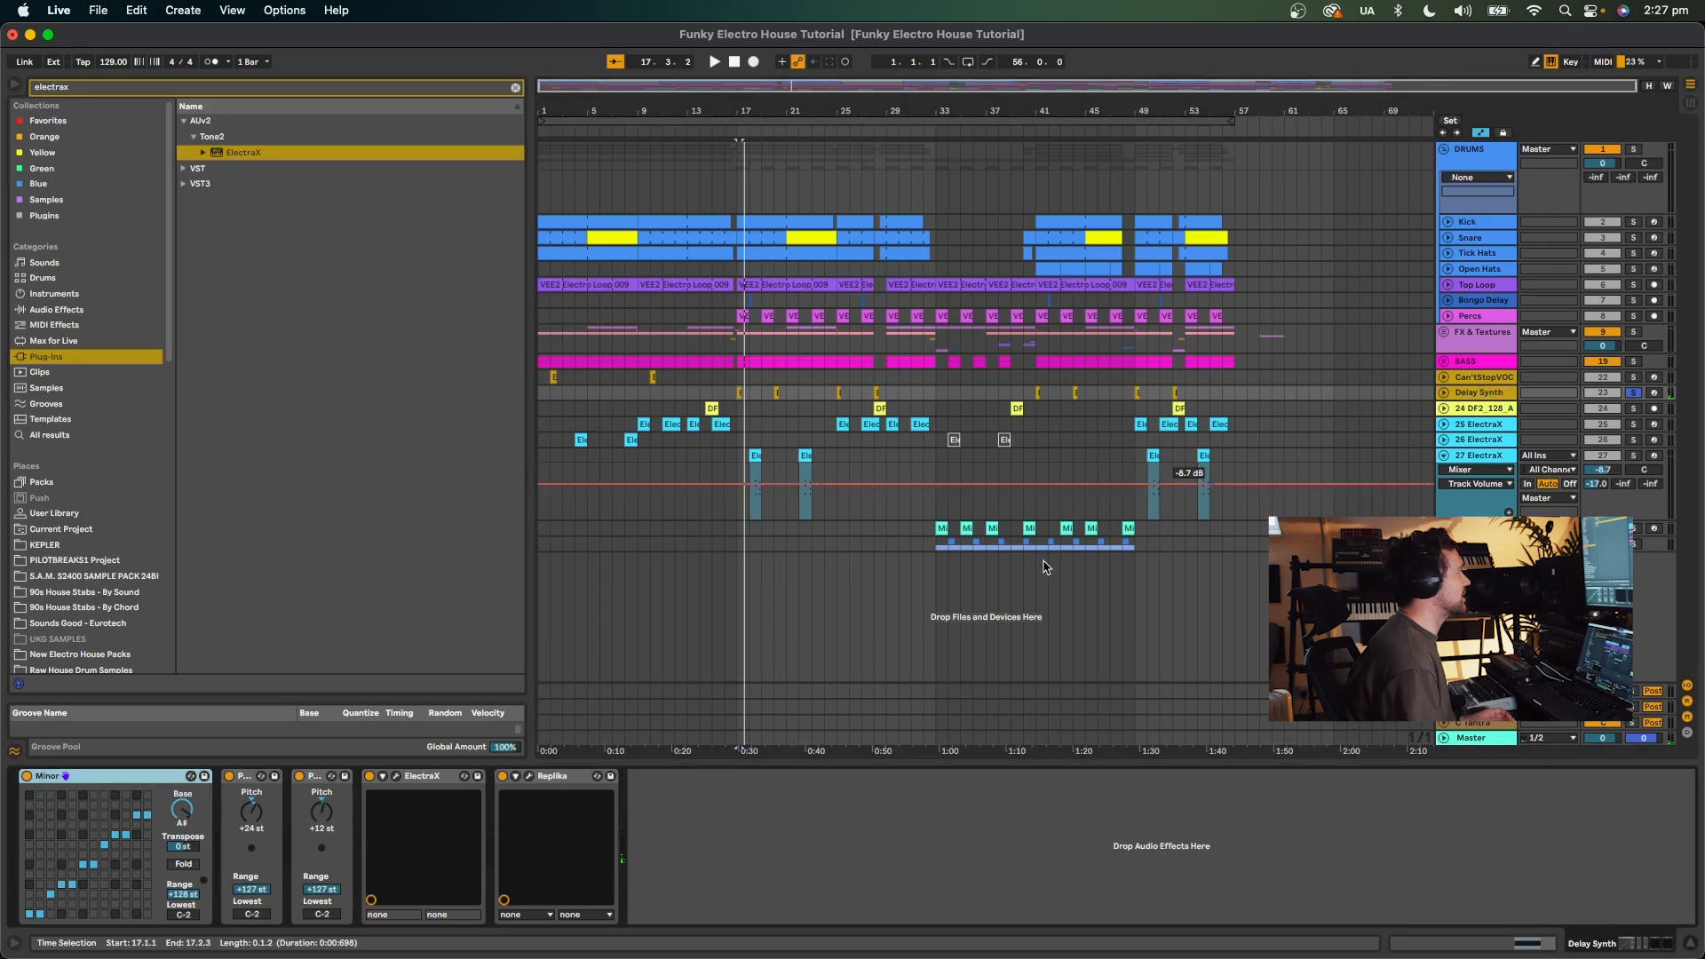
{"action": "left_click", "coordinate": [396, 778]}
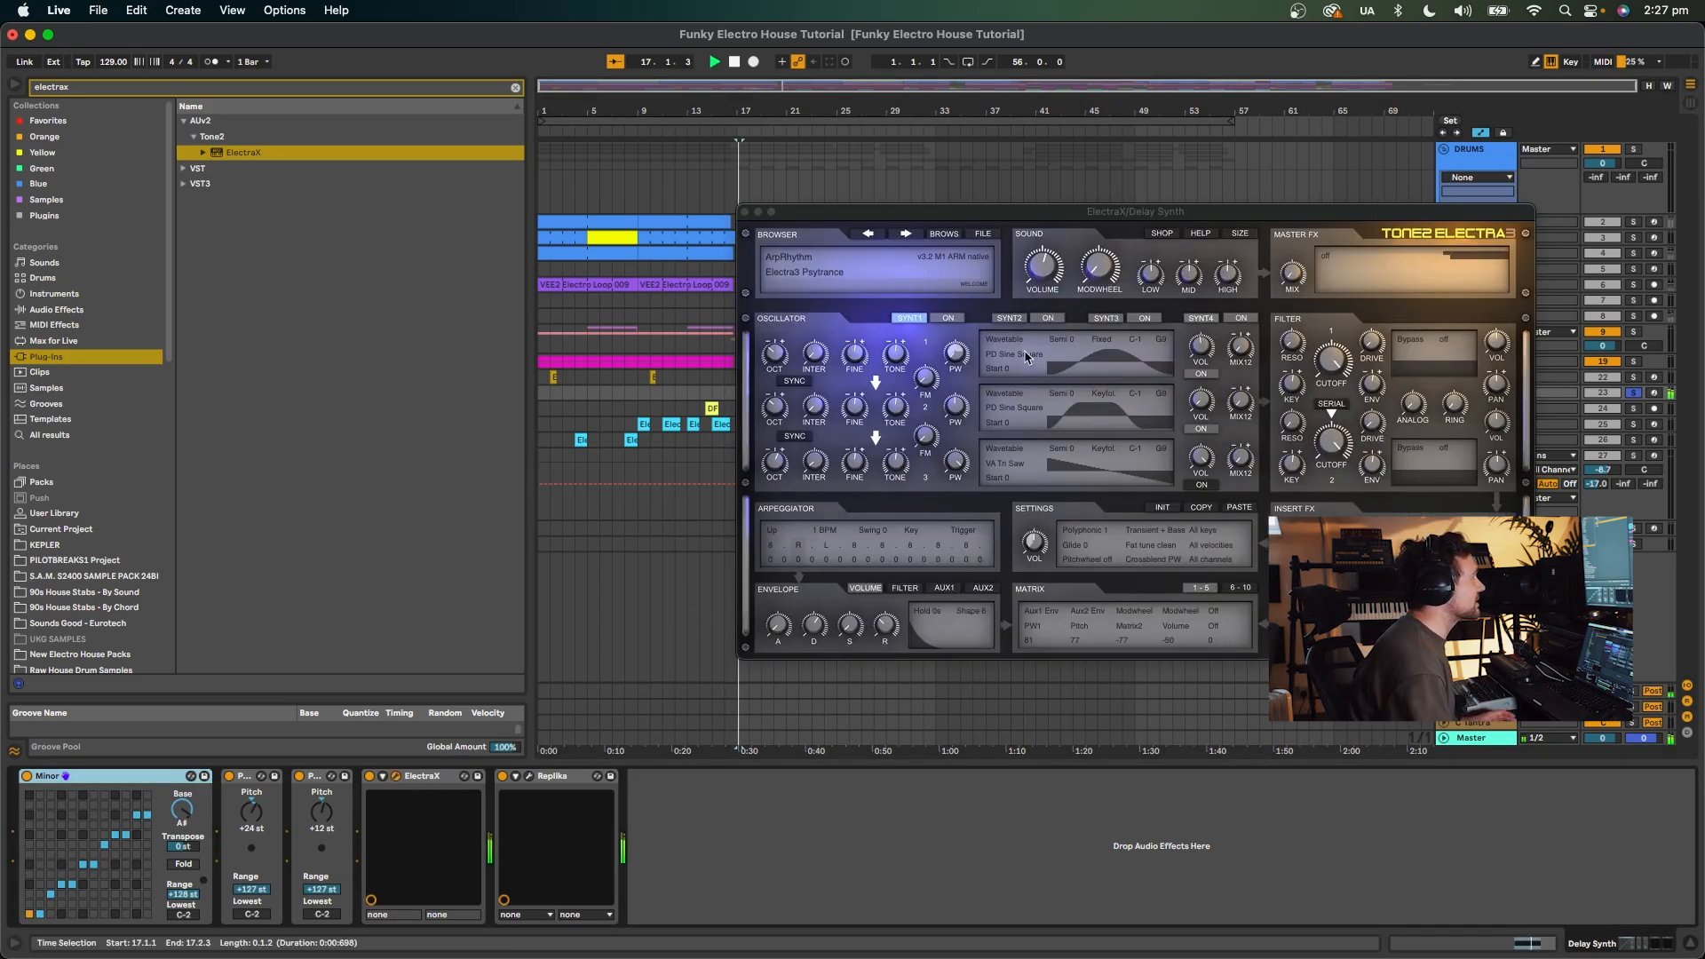
Audition ElectraX's synth layers by switching them on and off while the clip at bar 17 plays, ending with only layer 3 active.
{"action": "left_click", "coordinate": [1048, 319]}
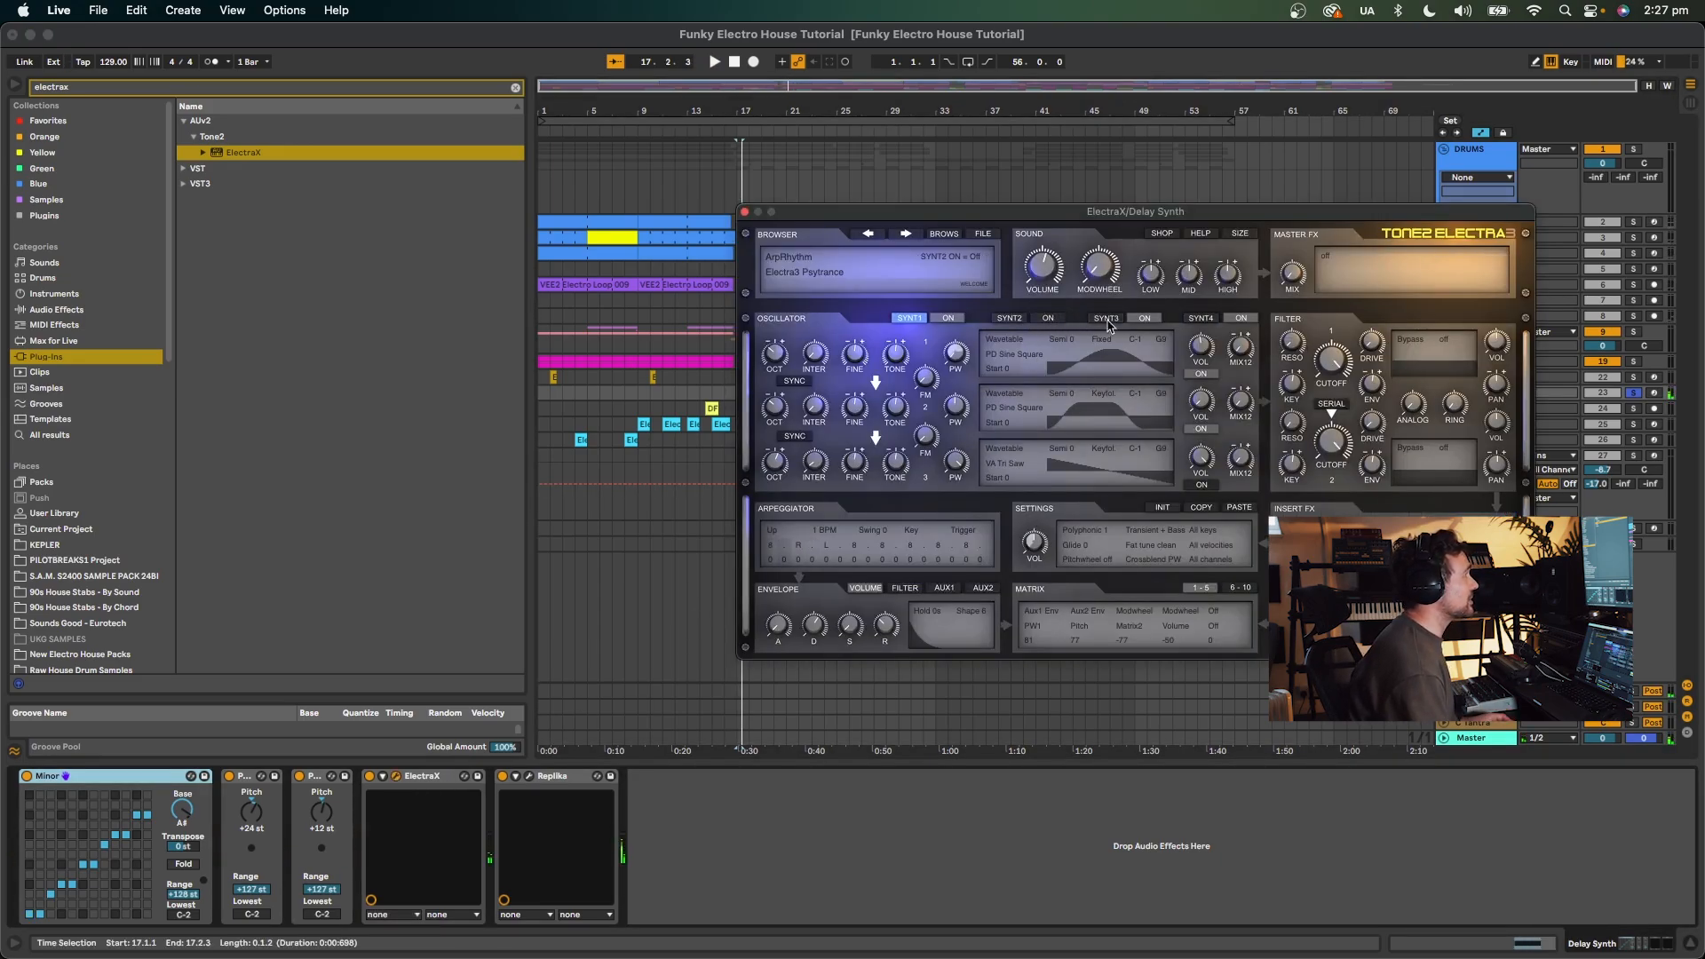
{"action": "left_click", "coordinate": [1142, 320]}
{"action": "key", "text": "space"}
{"action": "left_click", "coordinate": [1143, 320]}
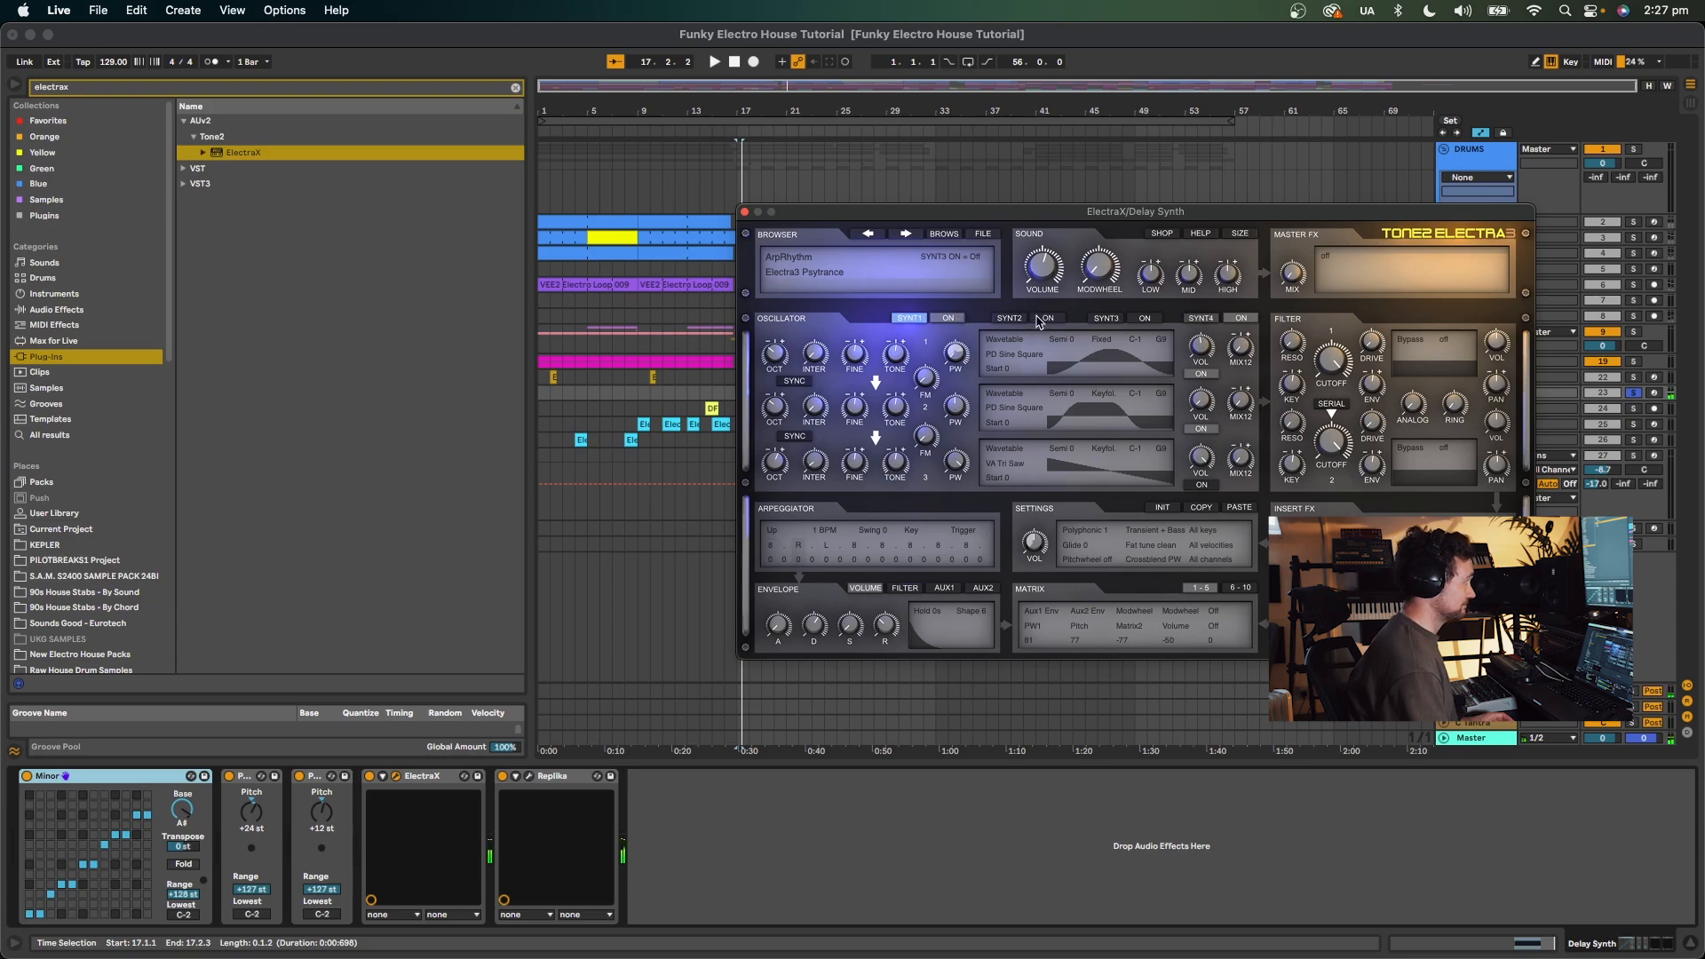
{"action": "left_click", "coordinate": [948, 318]}
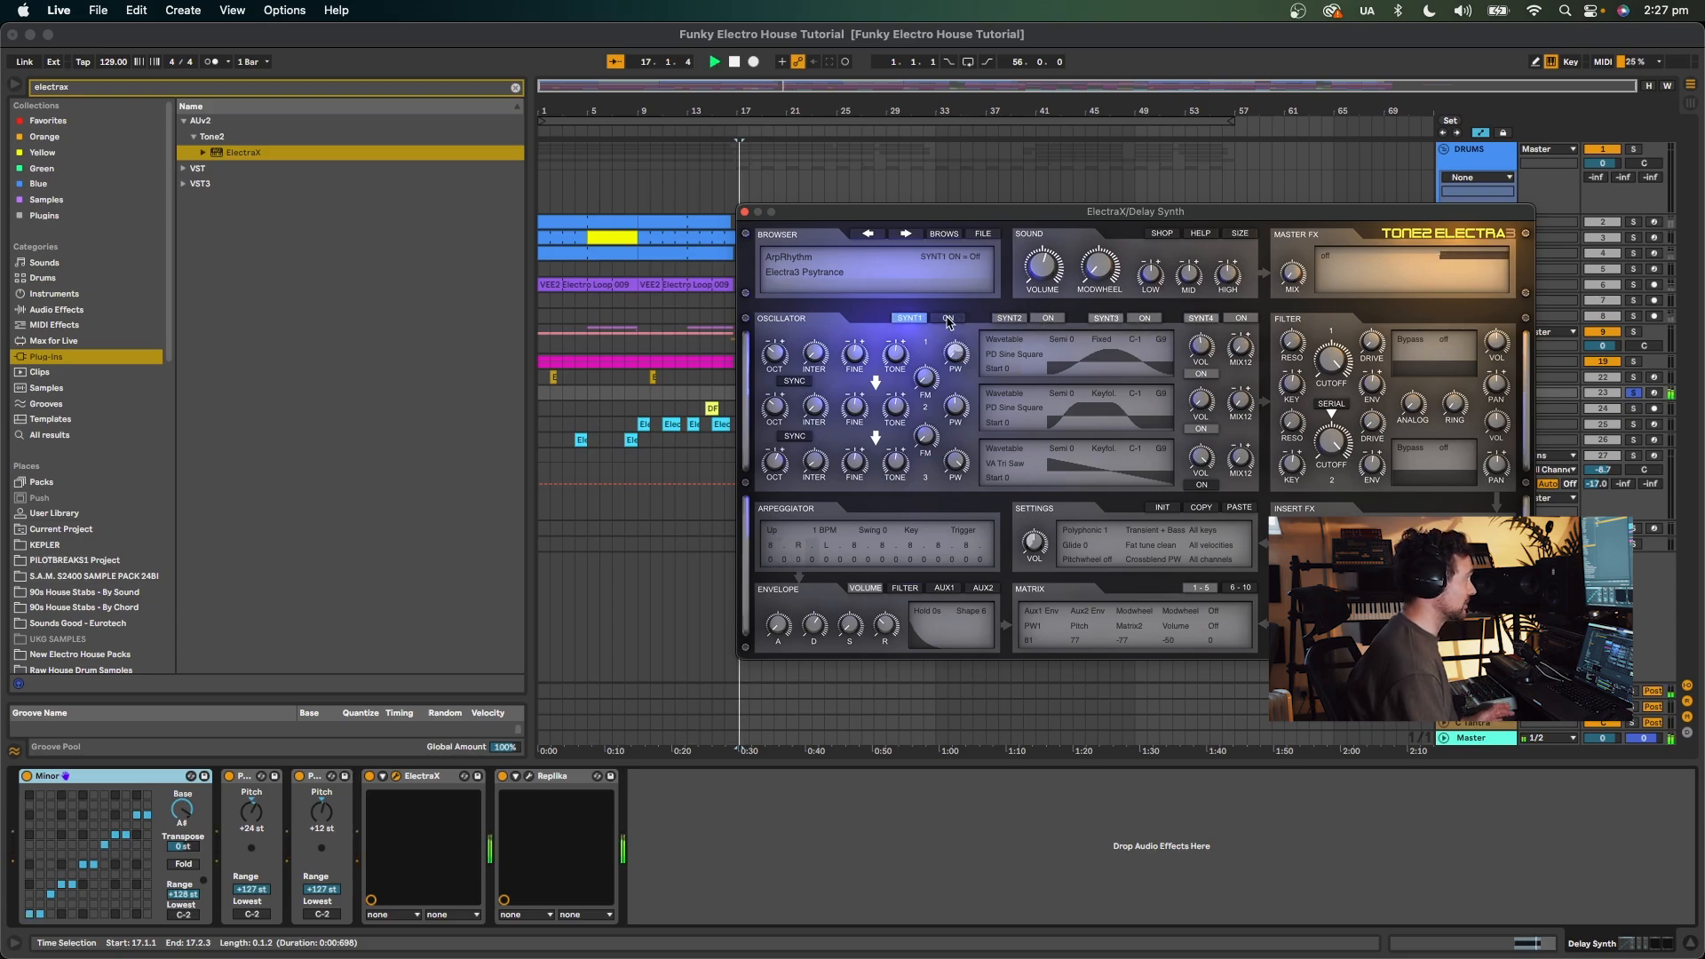
{"action": "key", "text": "space"}
{"action": "left_click", "coordinate": [1144, 319]}
{"action": "key", "text": "space"}
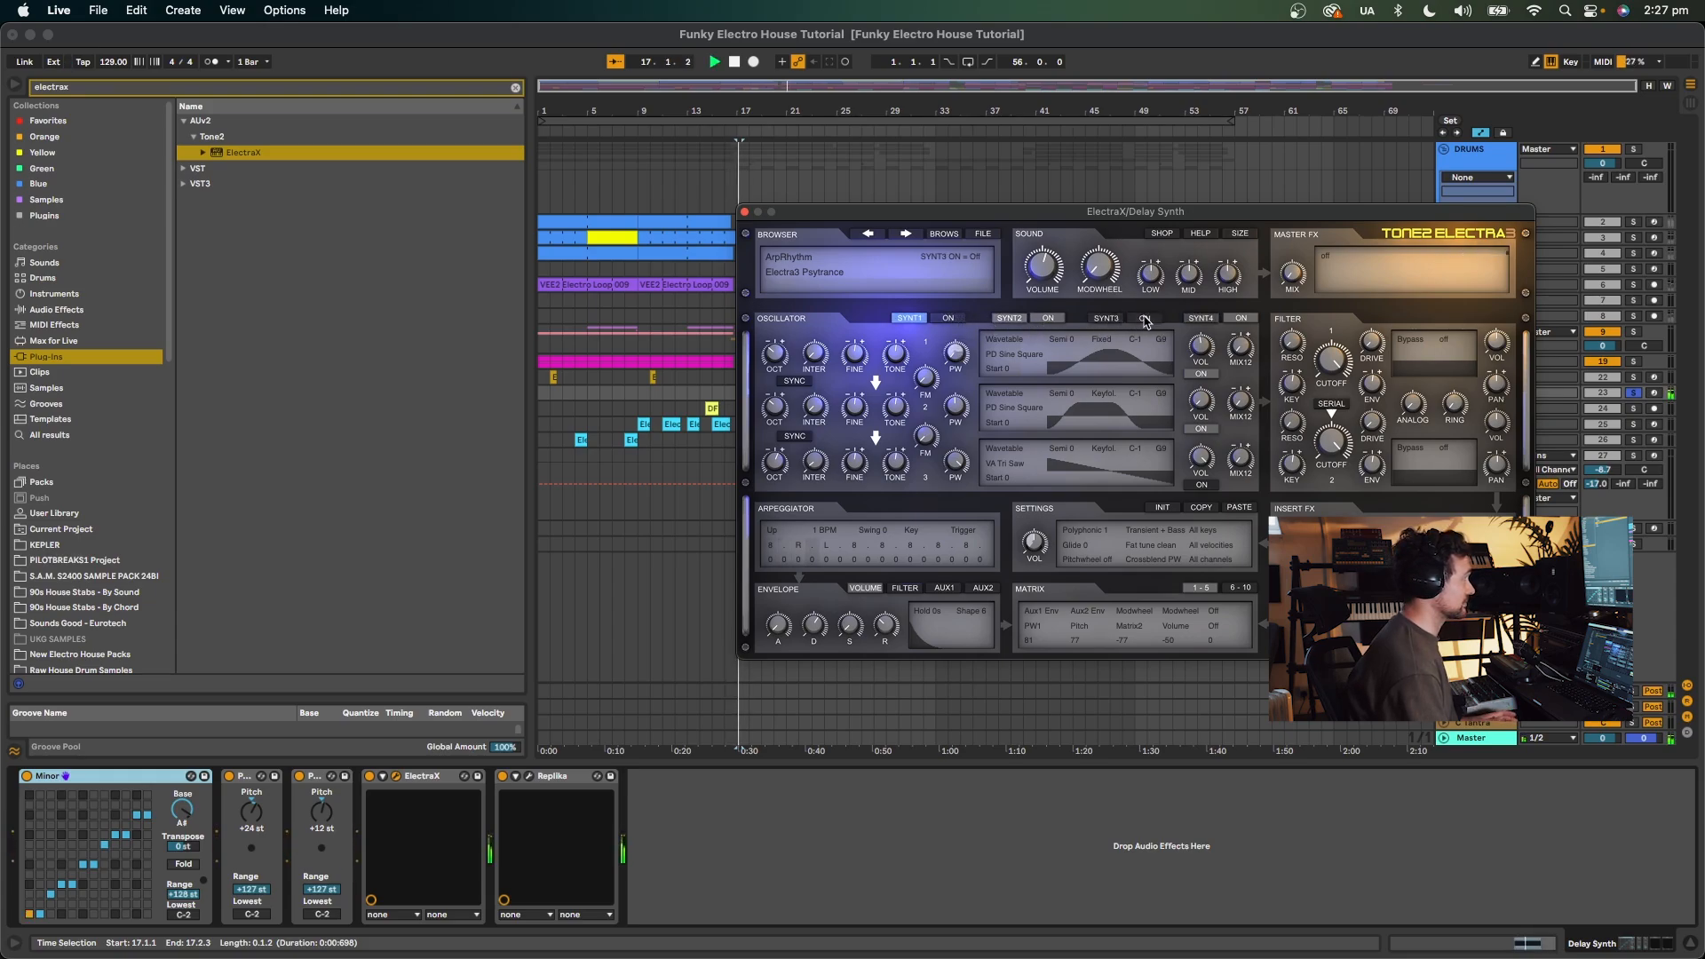
{"action": "key", "text": "space"}
{"action": "left_click", "coordinate": [1143, 320]}
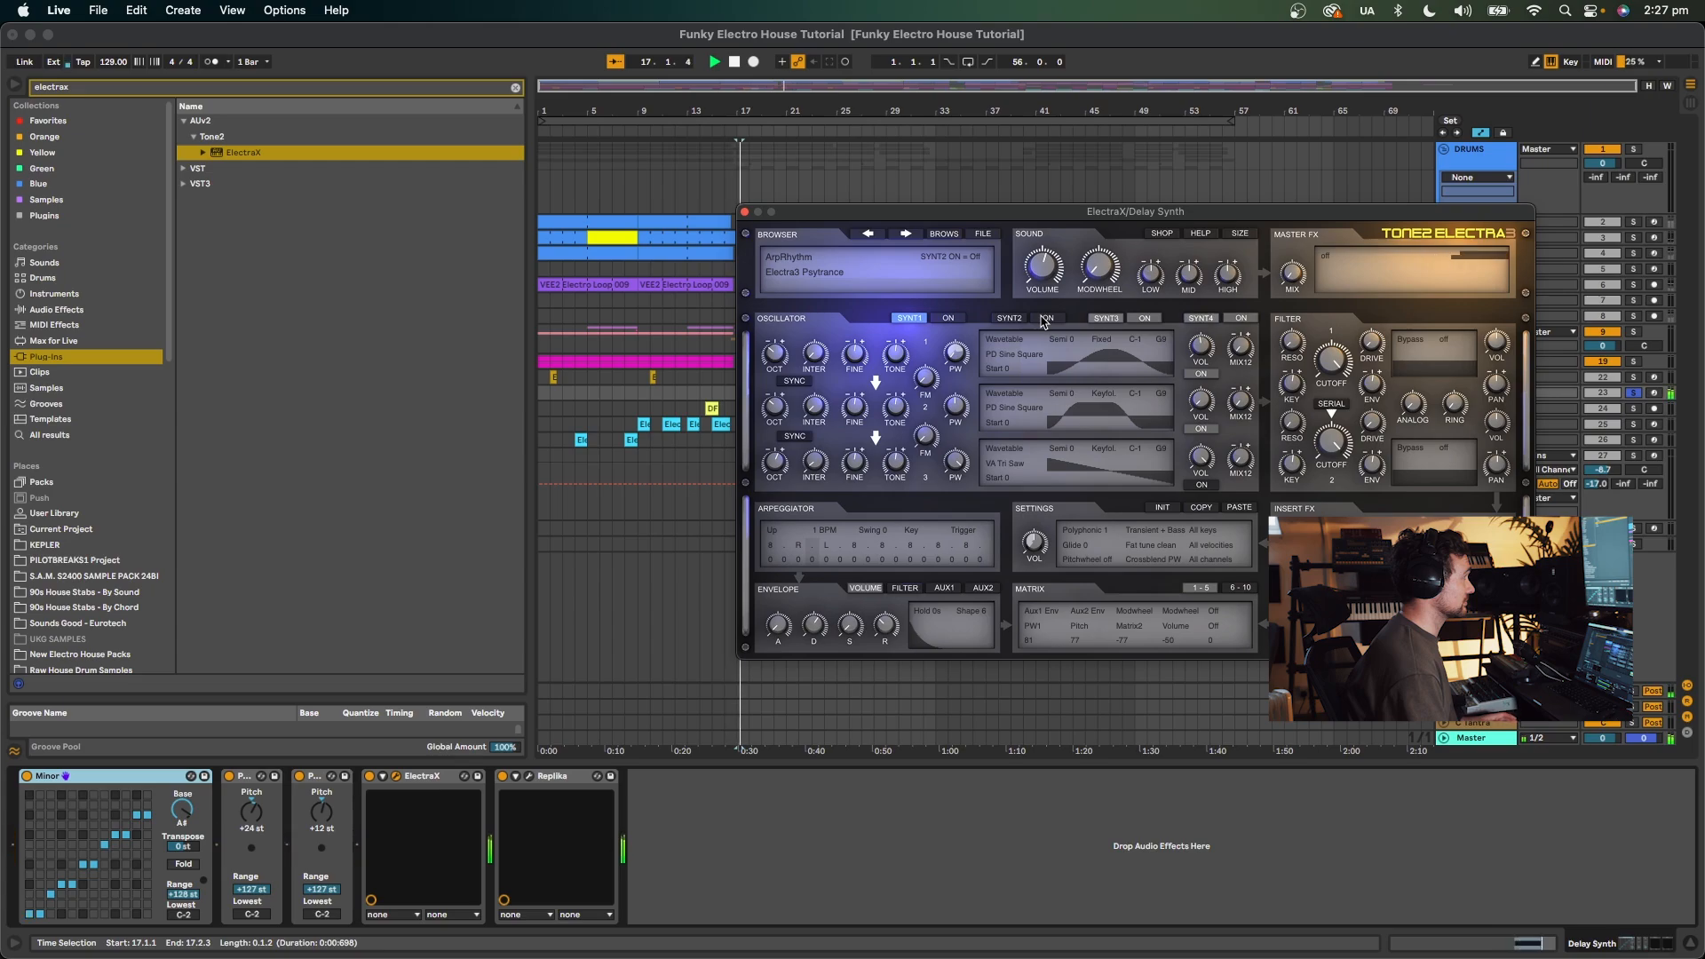
{"action": "left_click", "coordinate": [947, 318]}
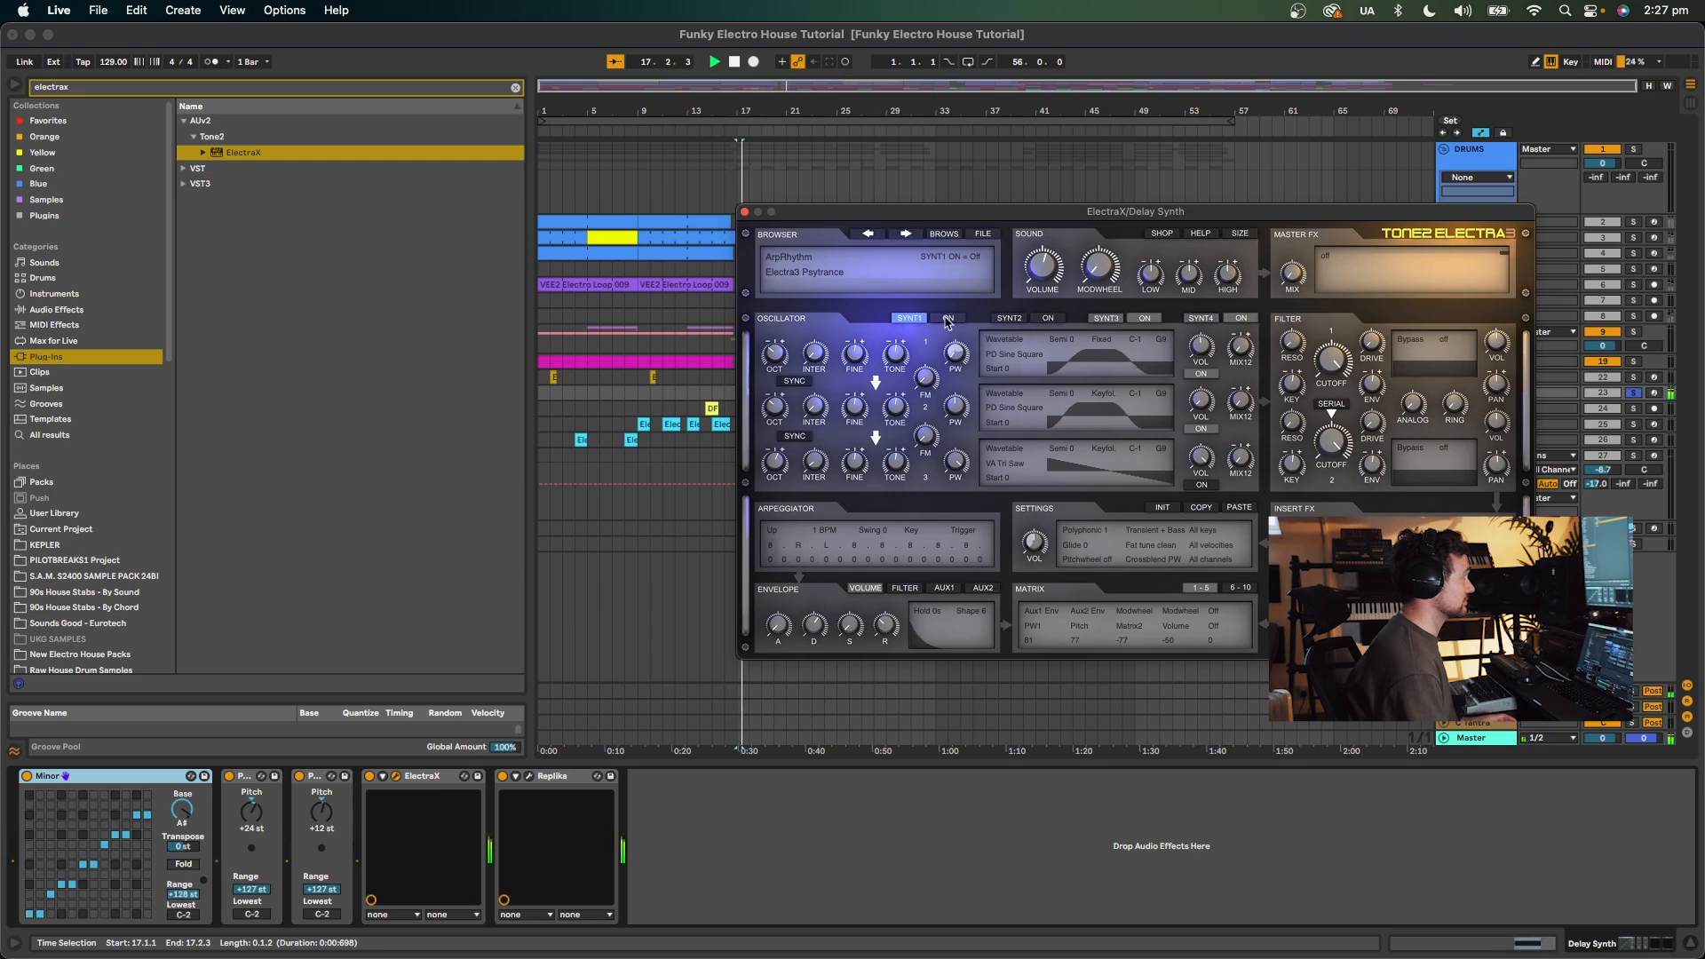
{"action": "left_click", "coordinate": [1242, 318]}
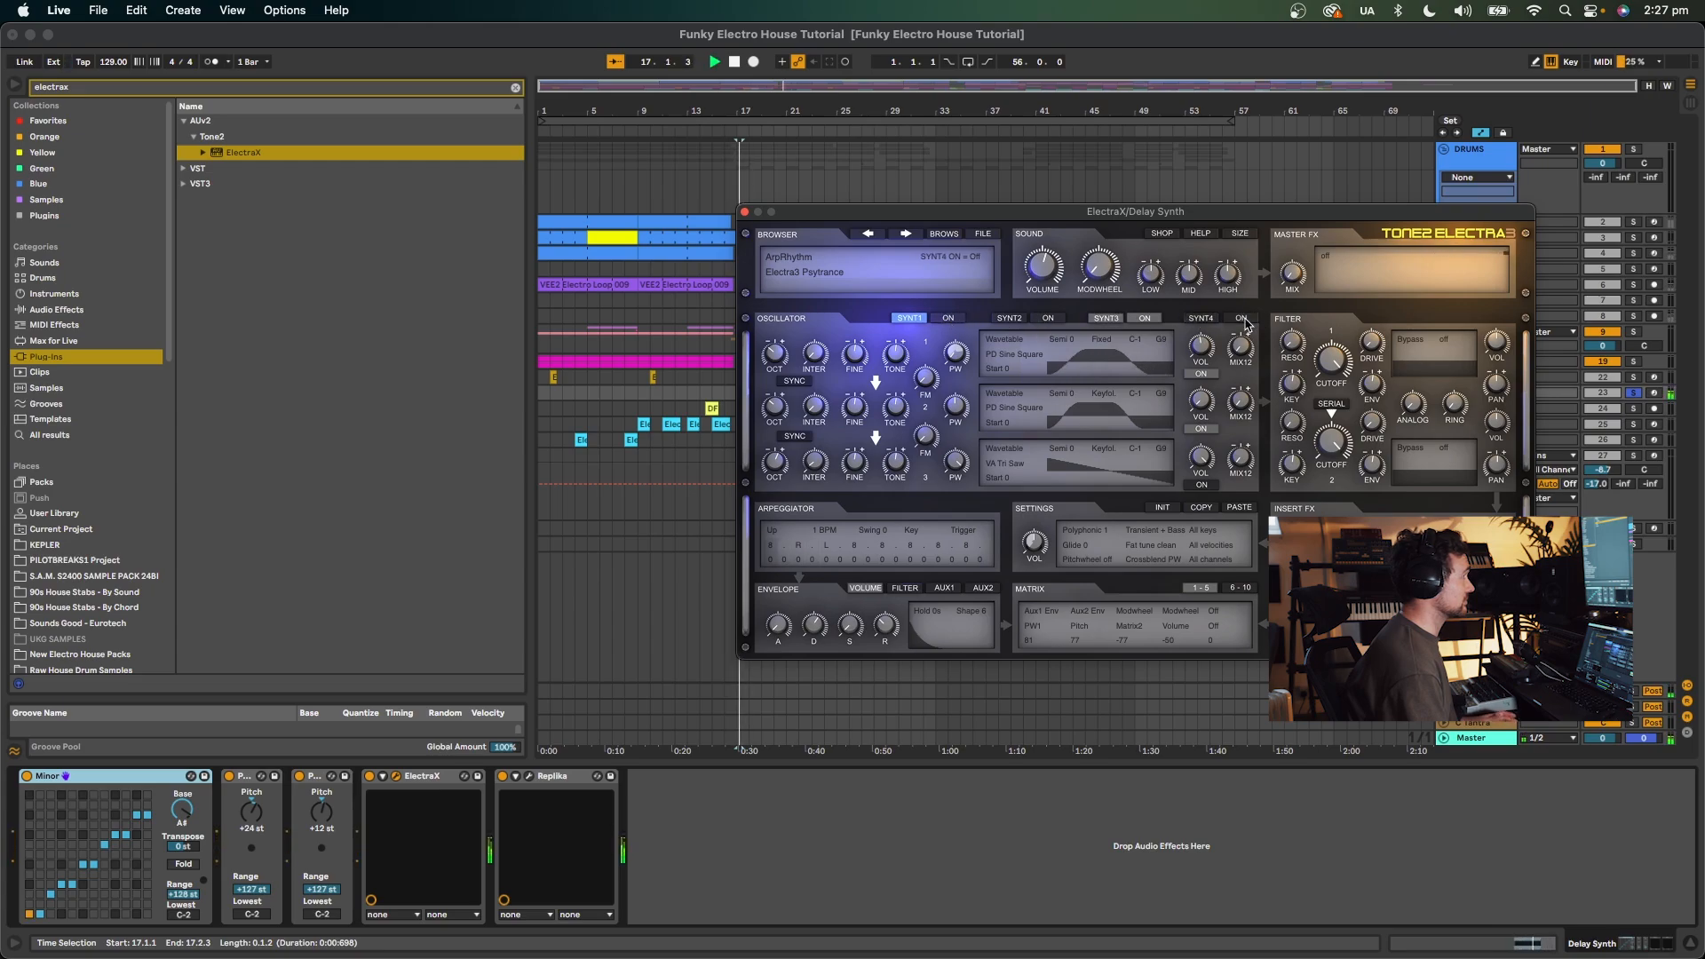
Play the Delay Synth clips at bars 20 and 25 in the full mix, with the track unsoloed and the ElectraX window closed.
{"action": "left_click", "coordinate": [1635, 394]}
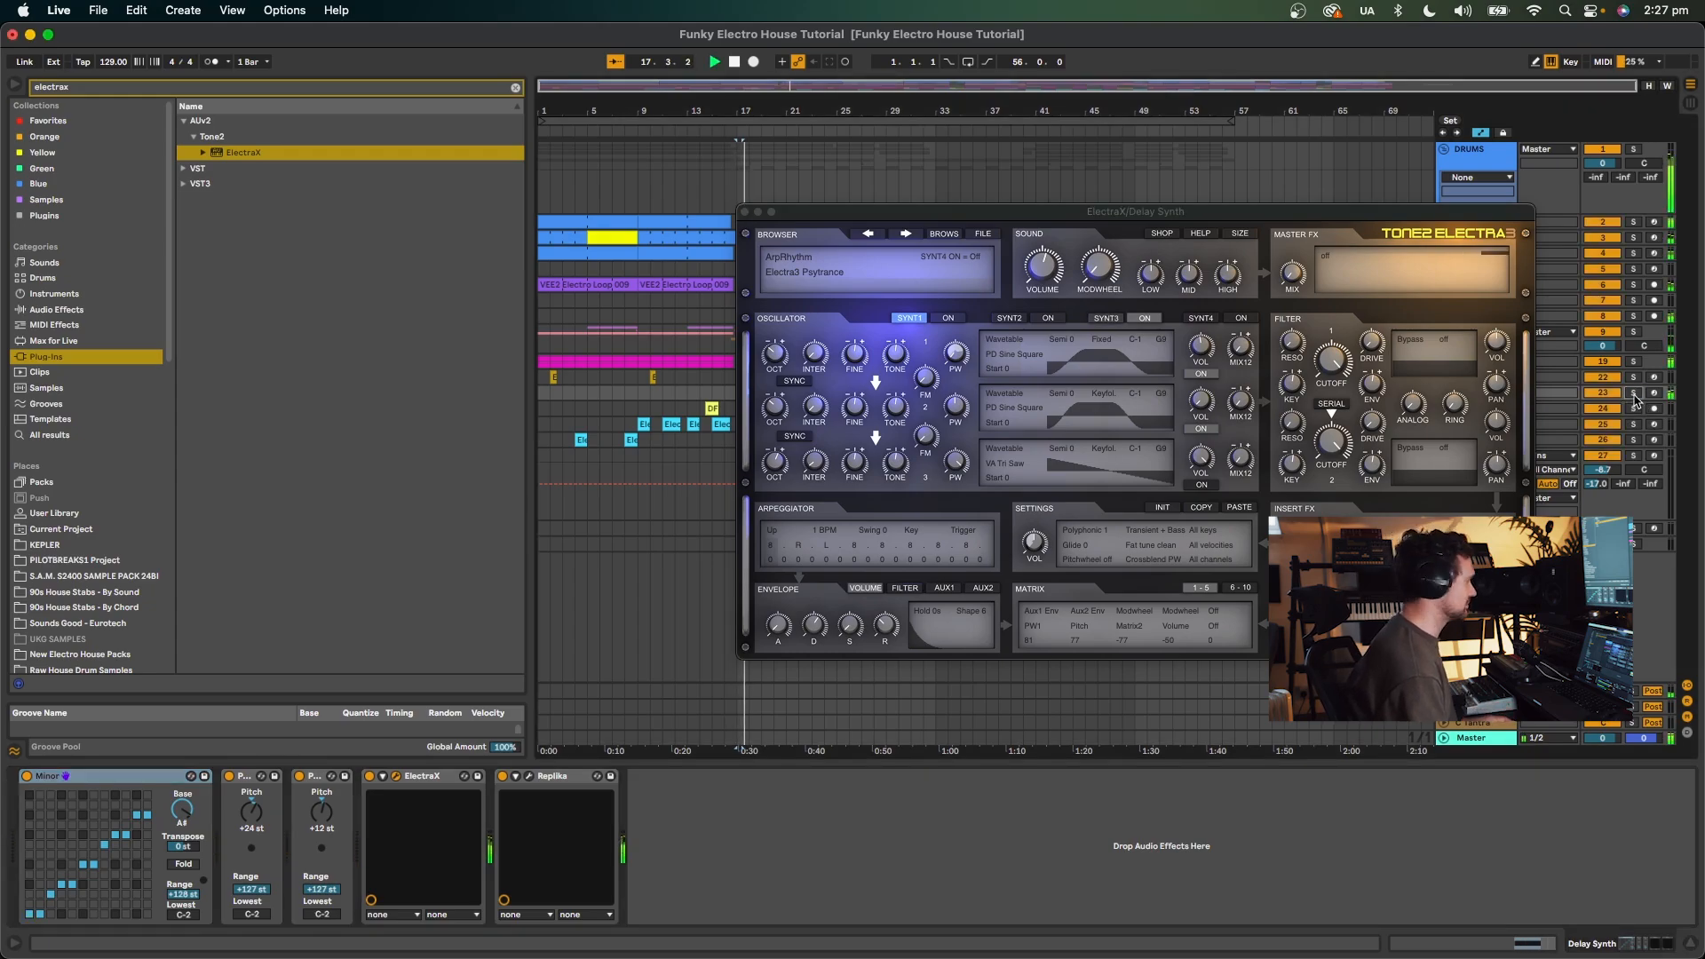
{"action": "left_click", "coordinate": [746, 214]}
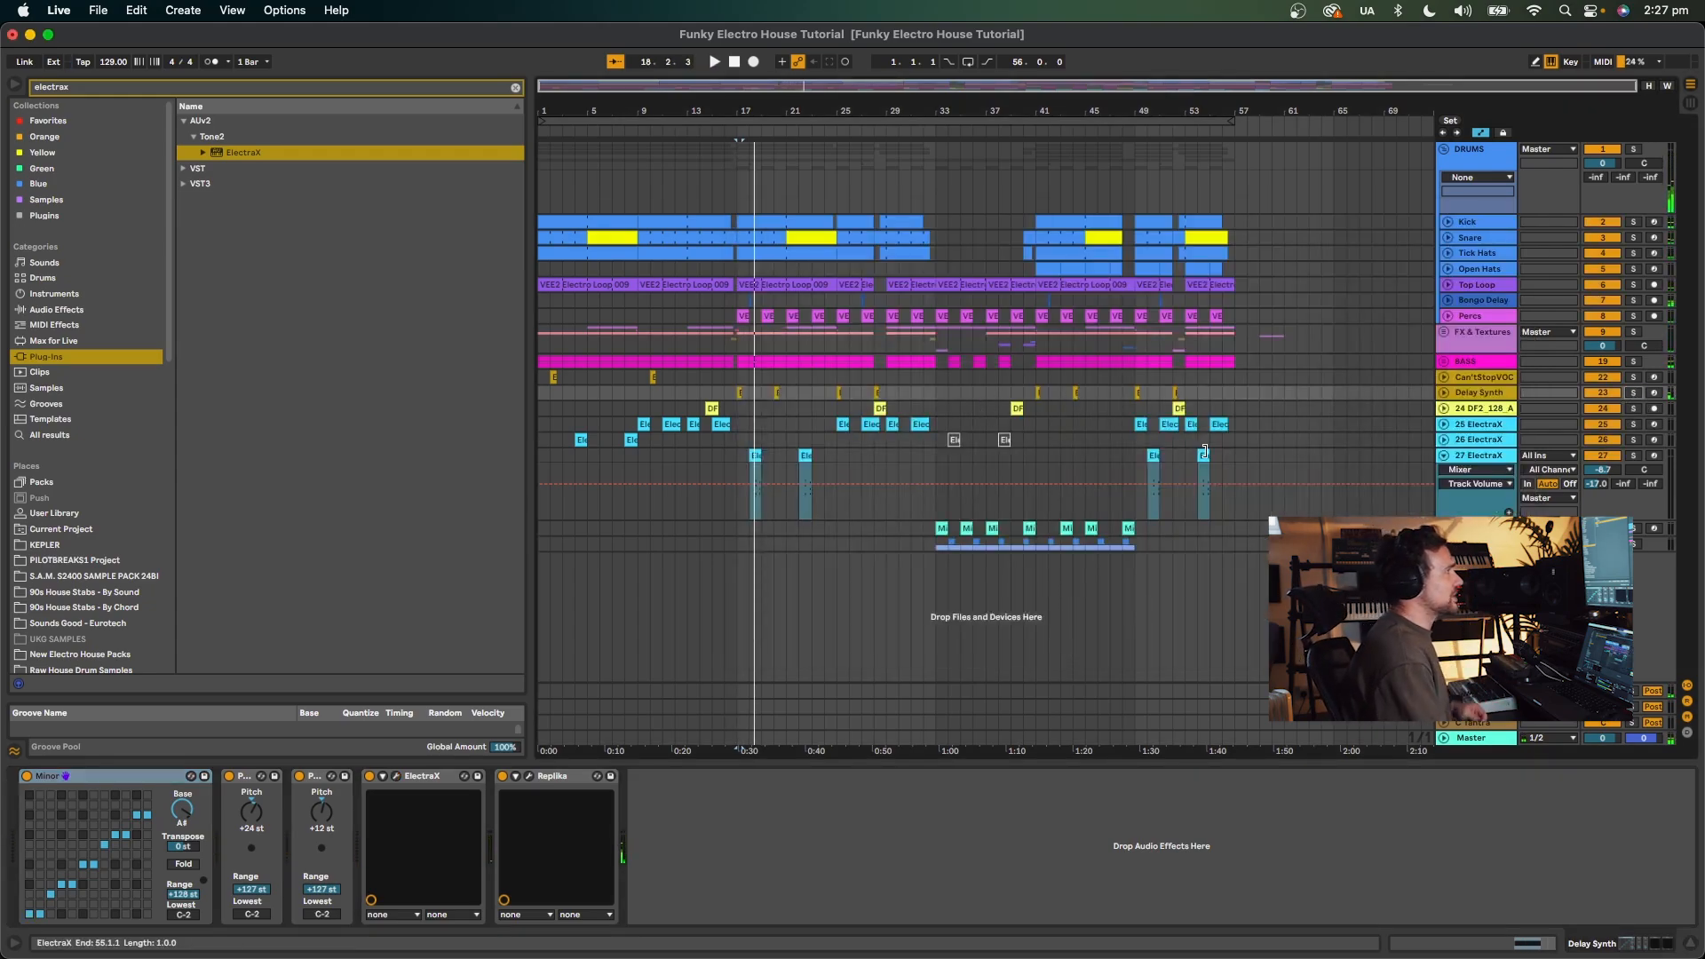
{"action": "left_click", "coordinate": [777, 392]}
{"action": "key", "text": "space"}
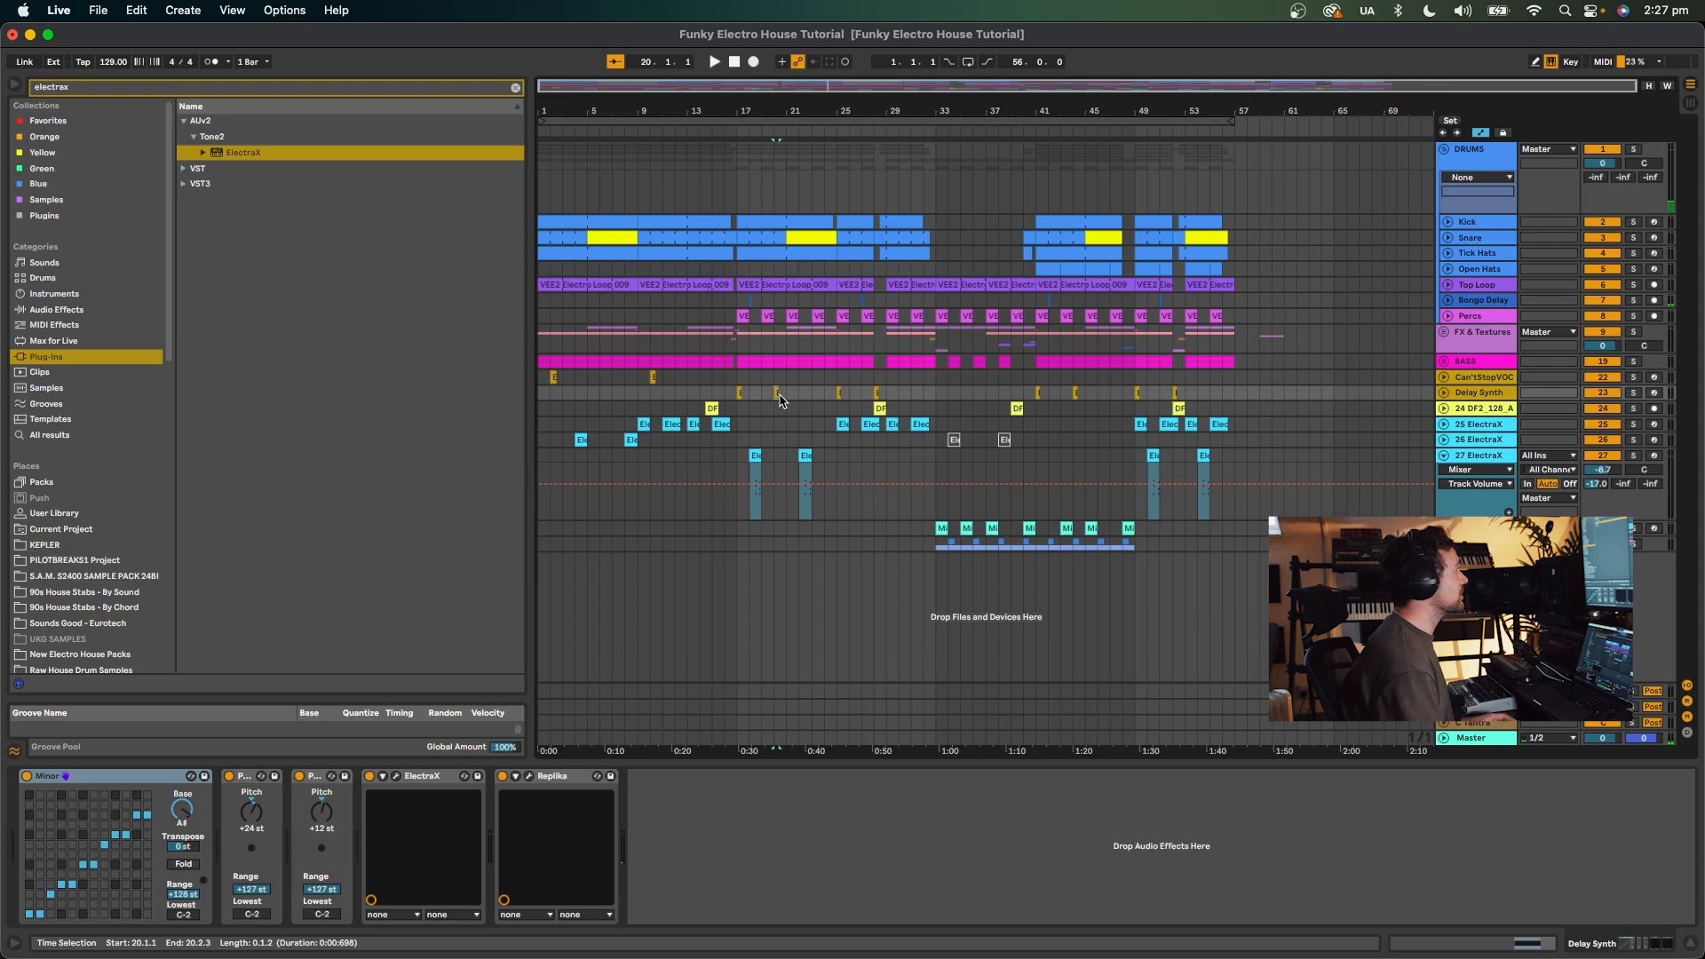
{"action": "key", "text": "space"}
{"action": "left_click", "coordinate": [835, 397]}
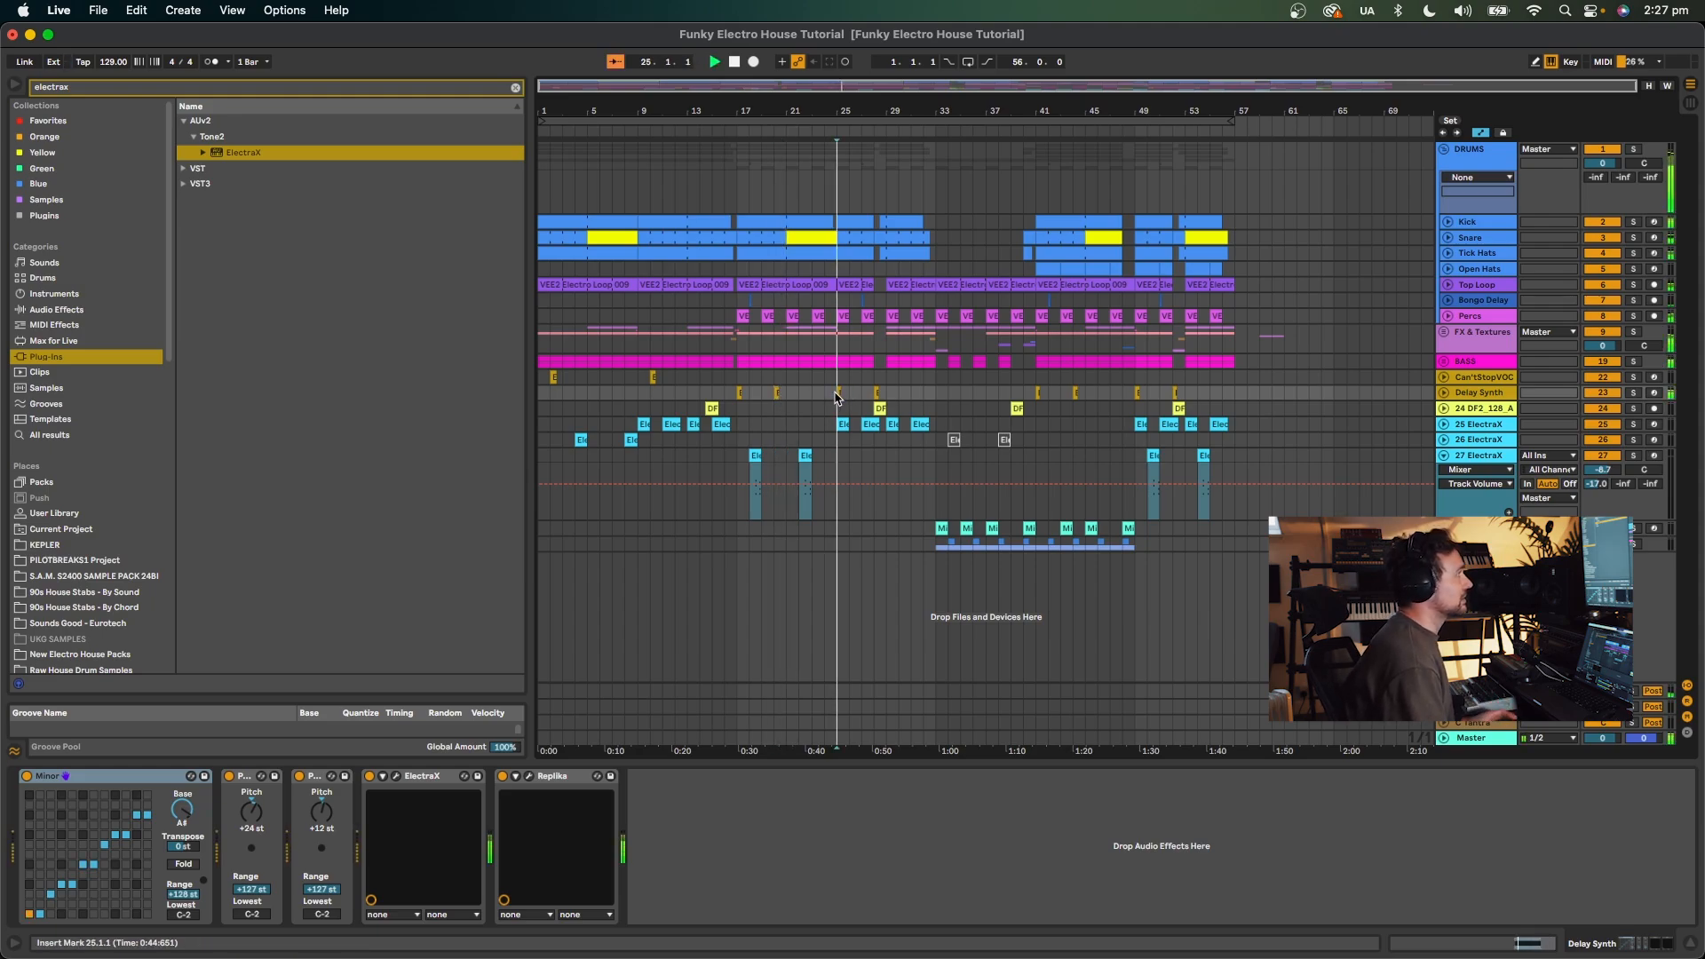
{"action": "left_click", "coordinate": [1493, 396]}
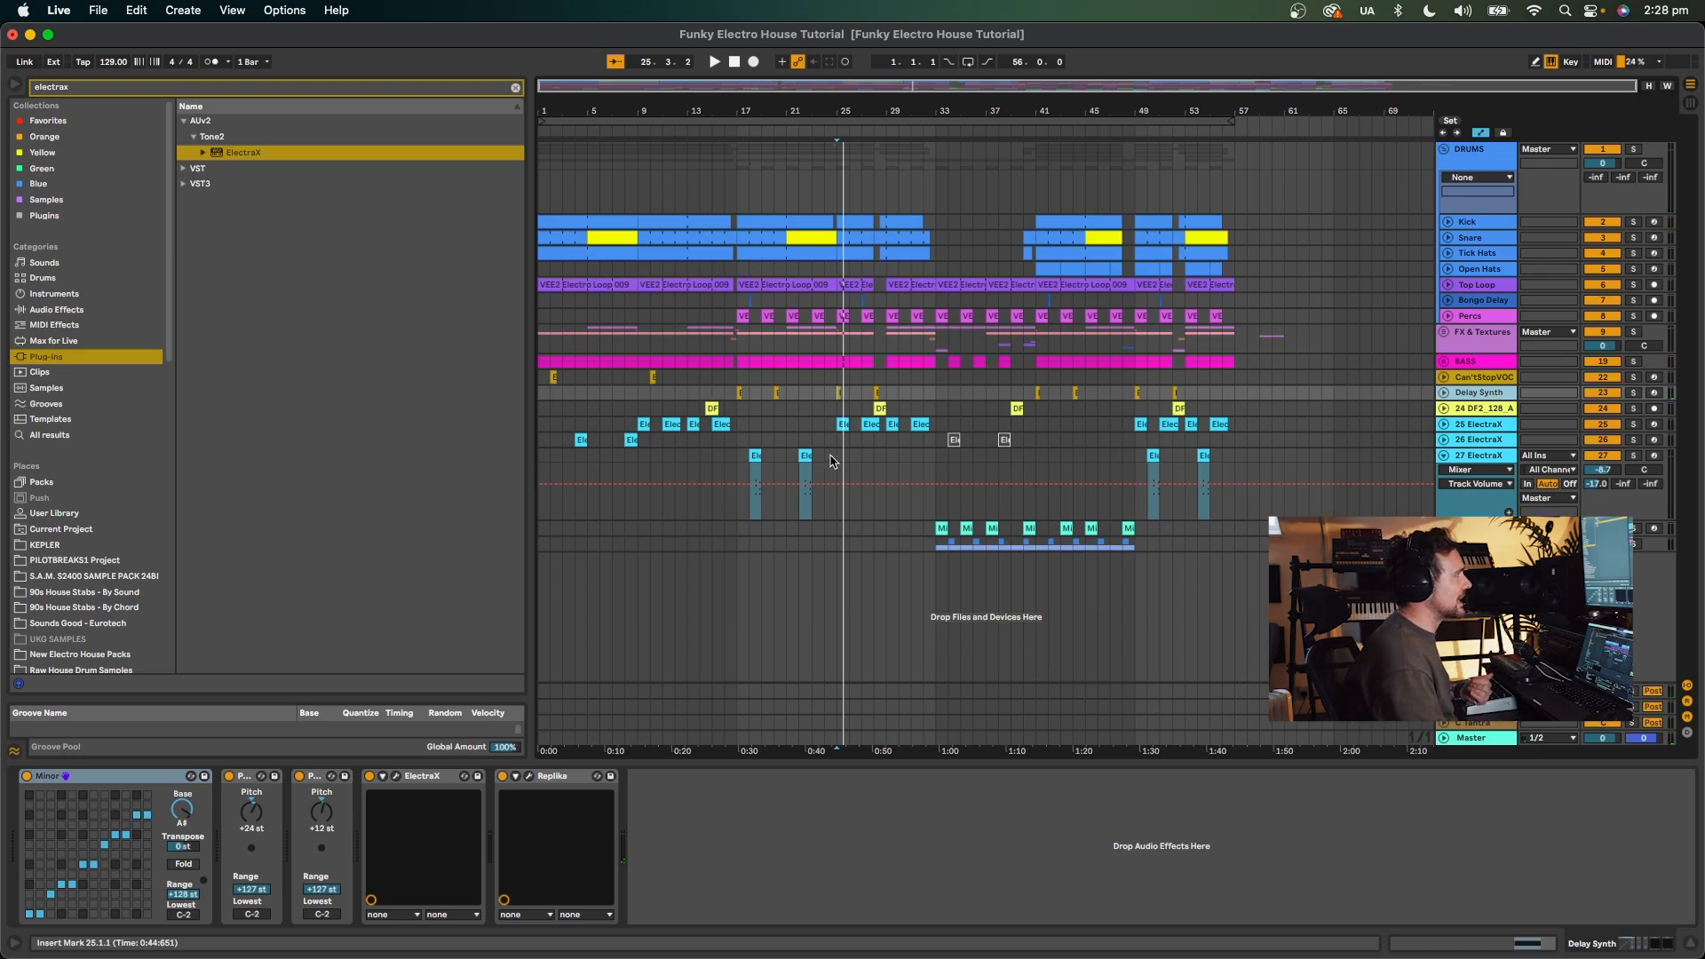
Solo the DF2_128_A_LazySummer_04 track, play its first clip from bar 14.3, and unfold the track.
{"action": "left_click", "coordinate": [1493, 407]}
{"action": "left_click", "coordinate": [1632, 409]}
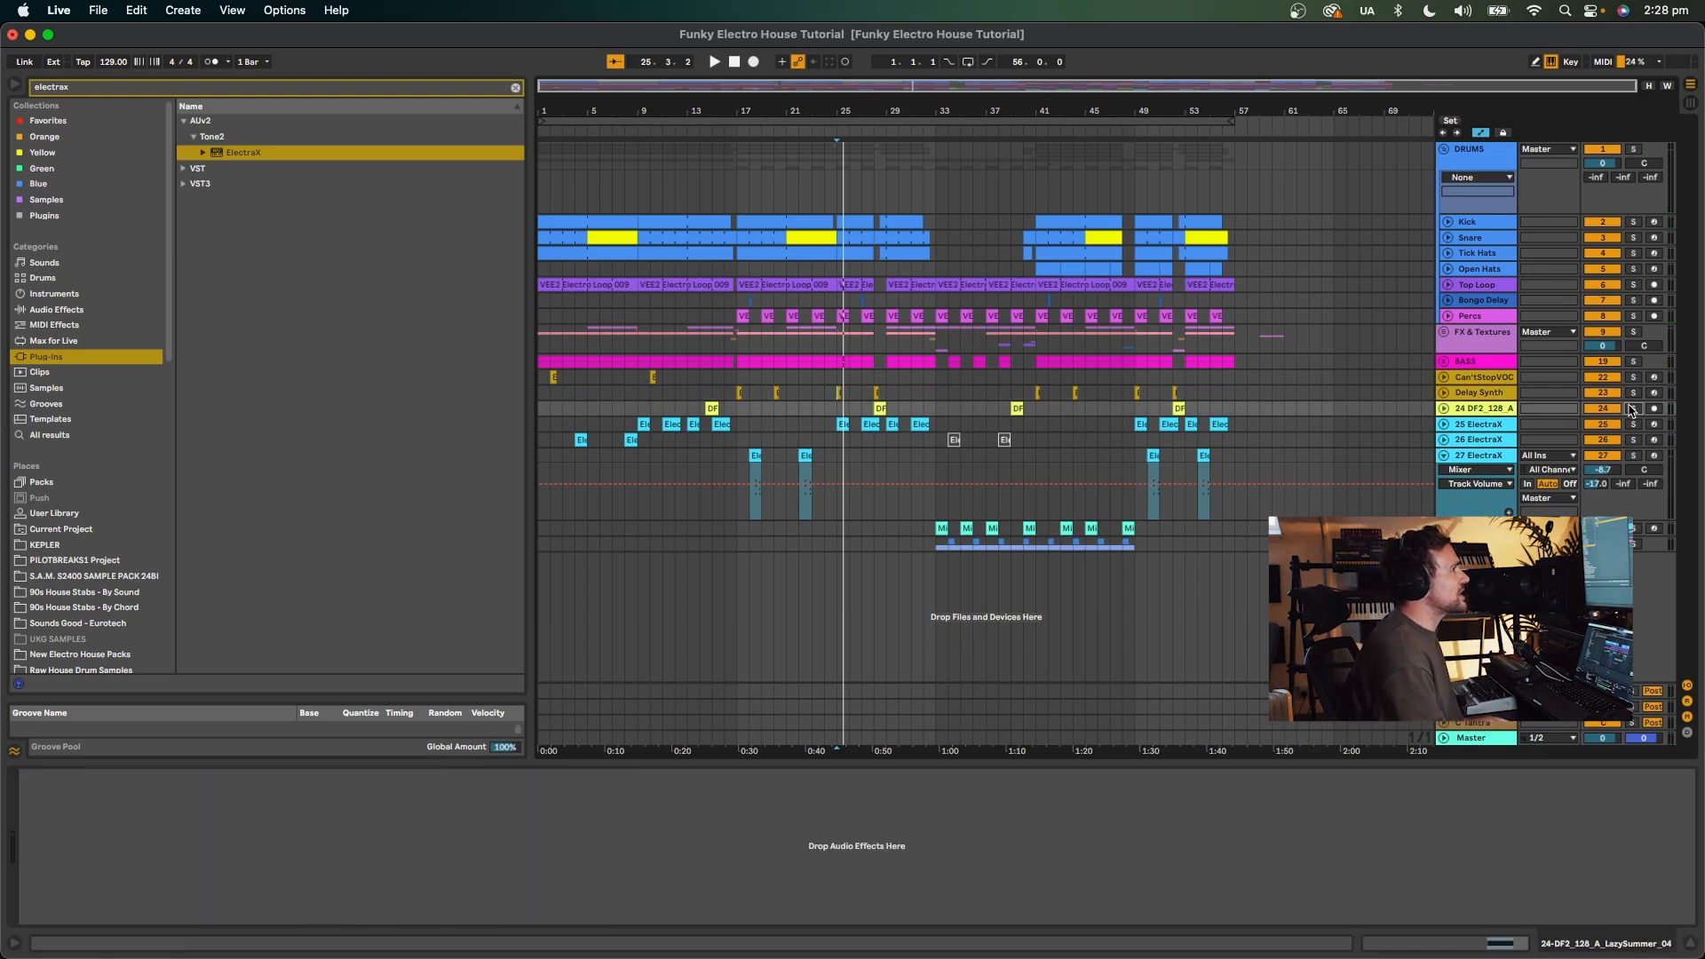
{"action": "left_click", "coordinate": [713, 409]}
{"action": "key", "text": "space"}
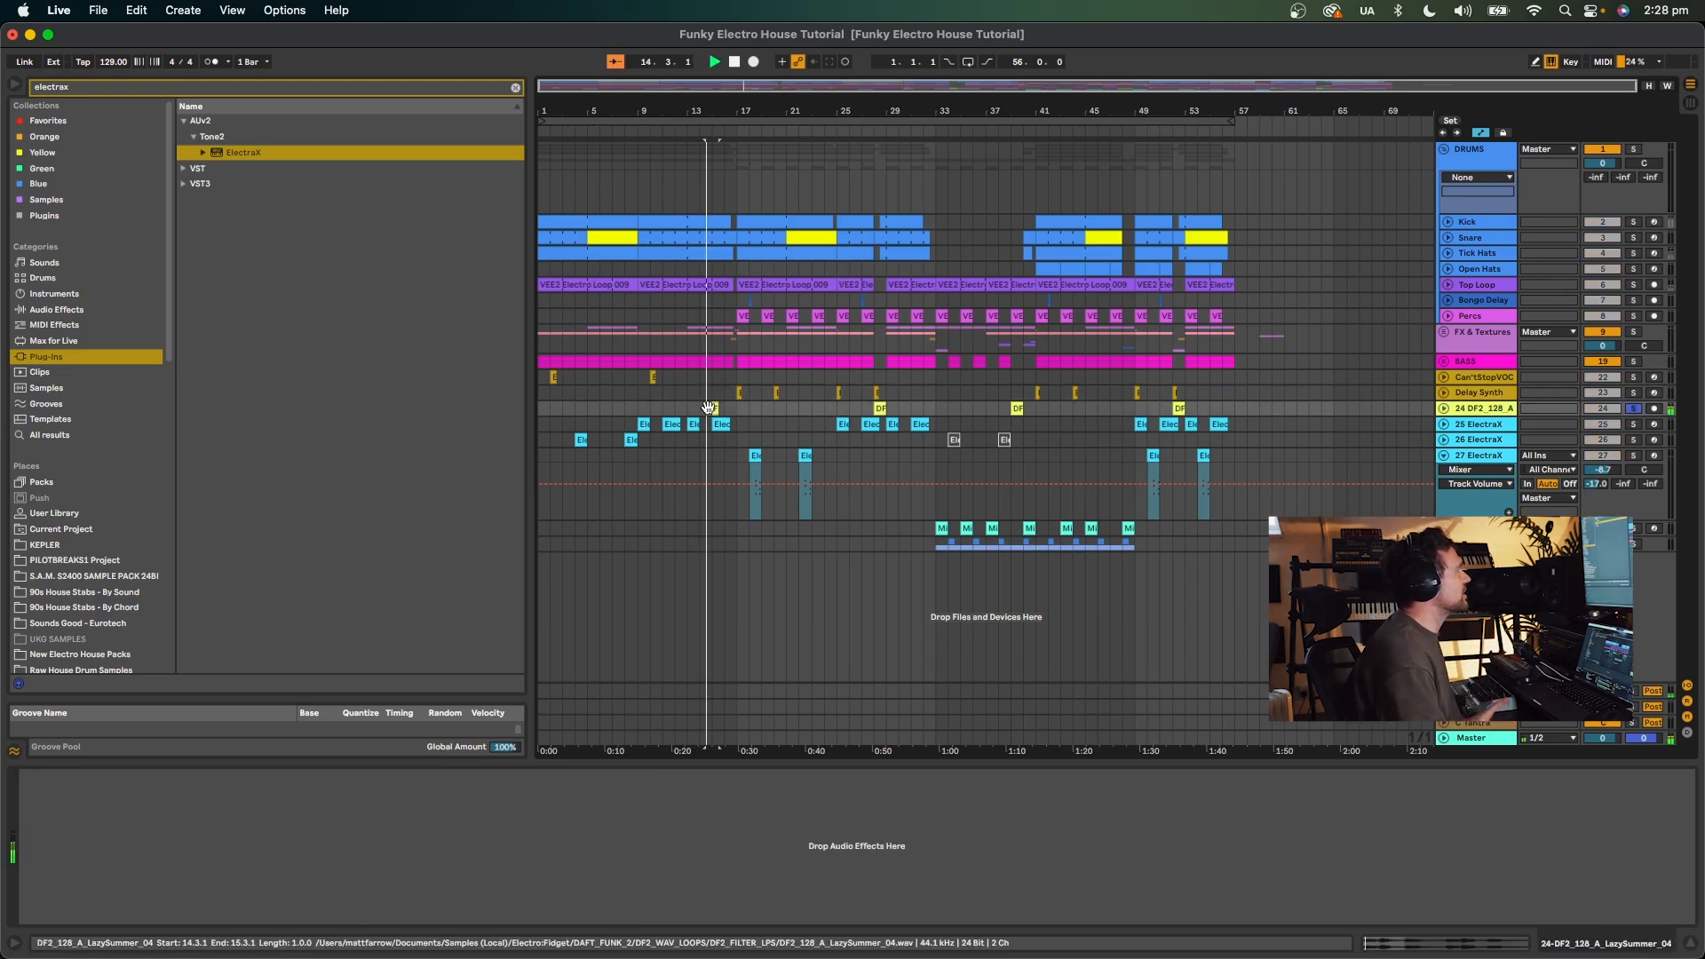
{"action": "left_click", "coordinate": [1453, 410]}
{"action": "left_click", "coordinate": [1445, 409]}
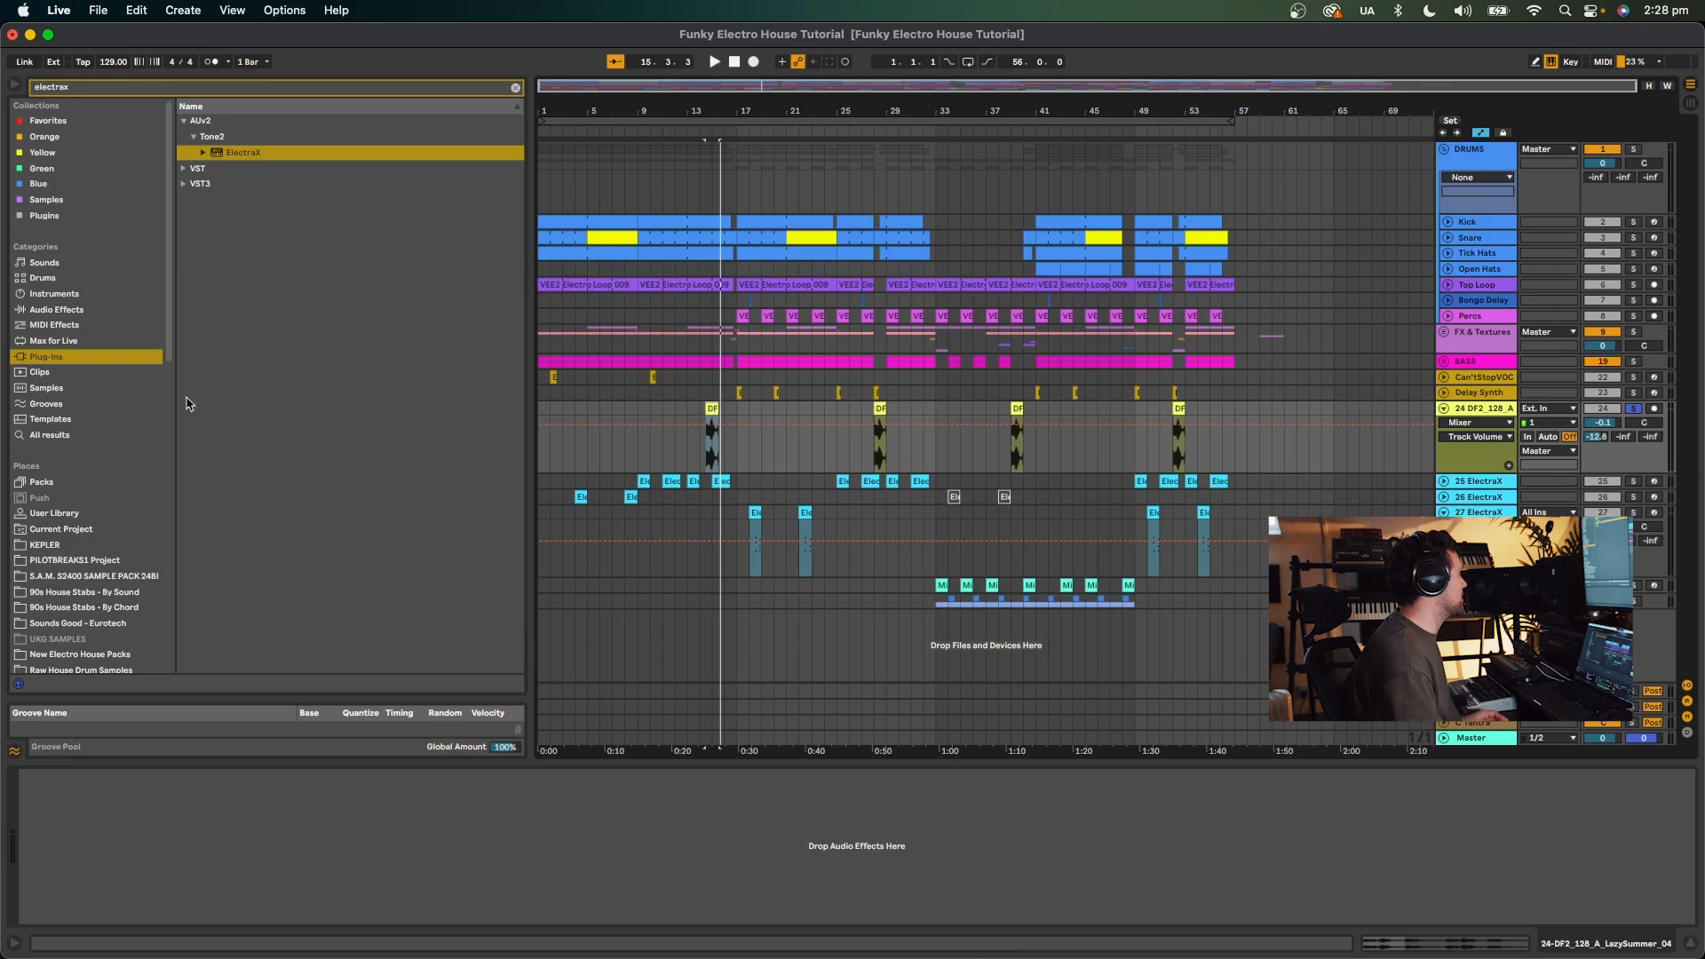
Clear the browser search and open the DF2_FILTER_LPS folder under DAFT_FUNK_2 > DF2_WAV_LOOPS in the Electro/Fidget place.
{"action": "scroll", "coordinate": [125, 597], "scroll_direction": "down", "scroll_amount": 10}
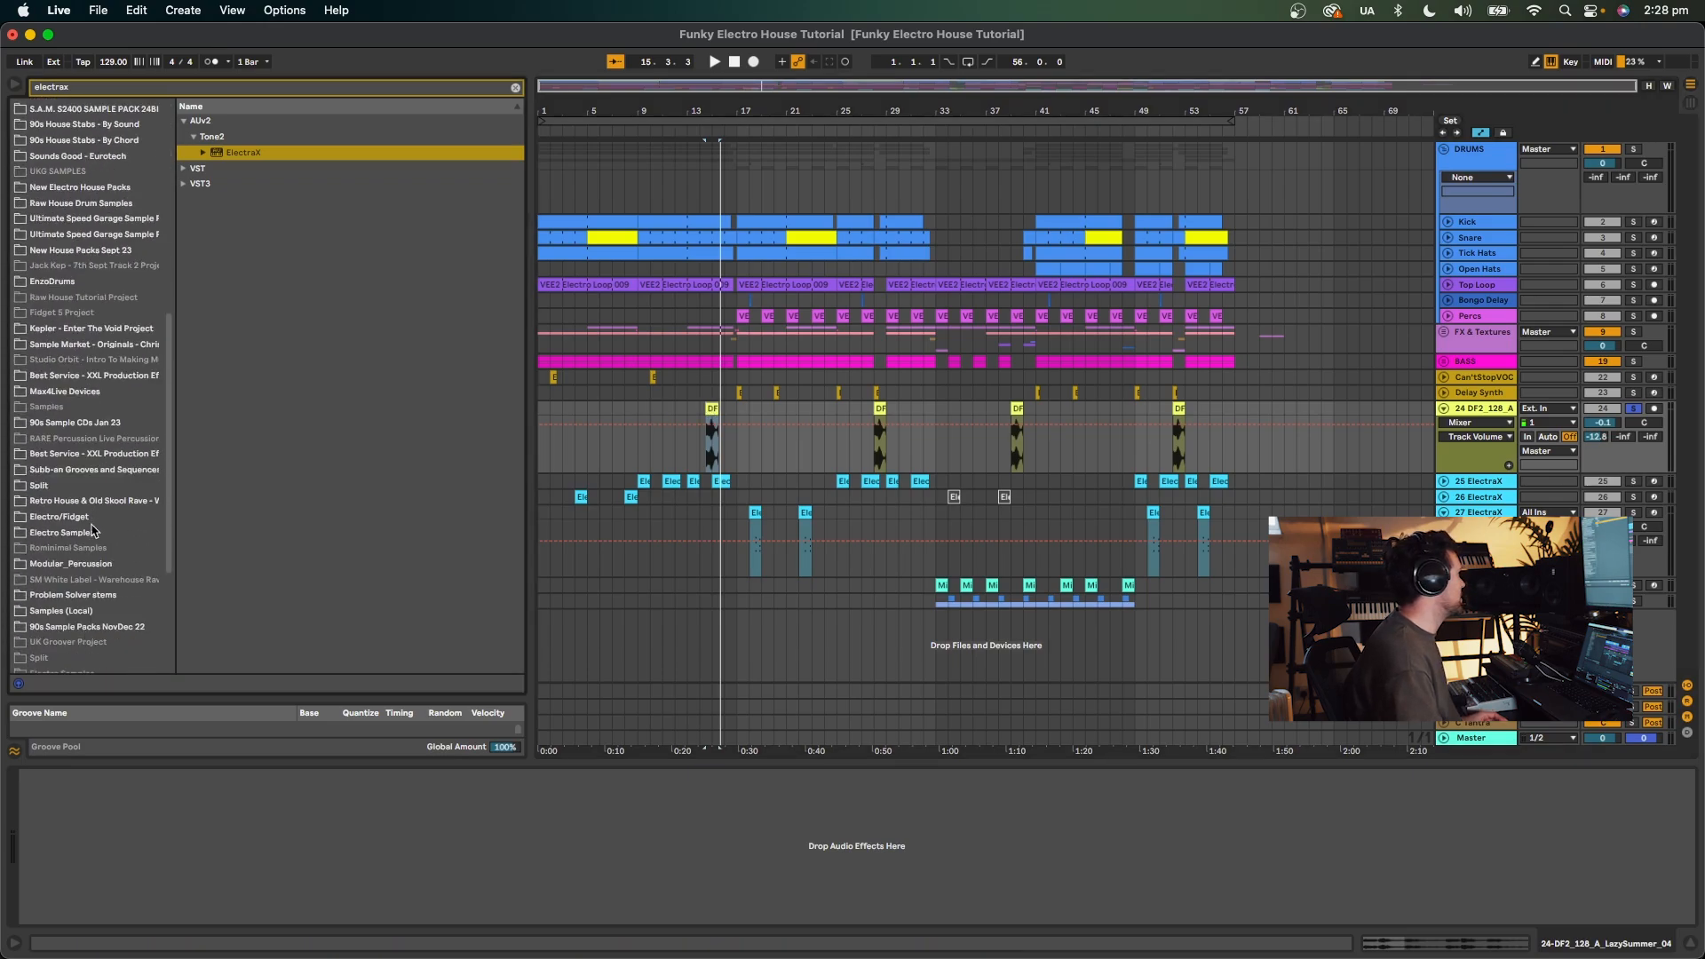
{"action": "left_click", "coordinate": [89, 517]}
{"action": "left_click", "coordinate": [516, 88]}
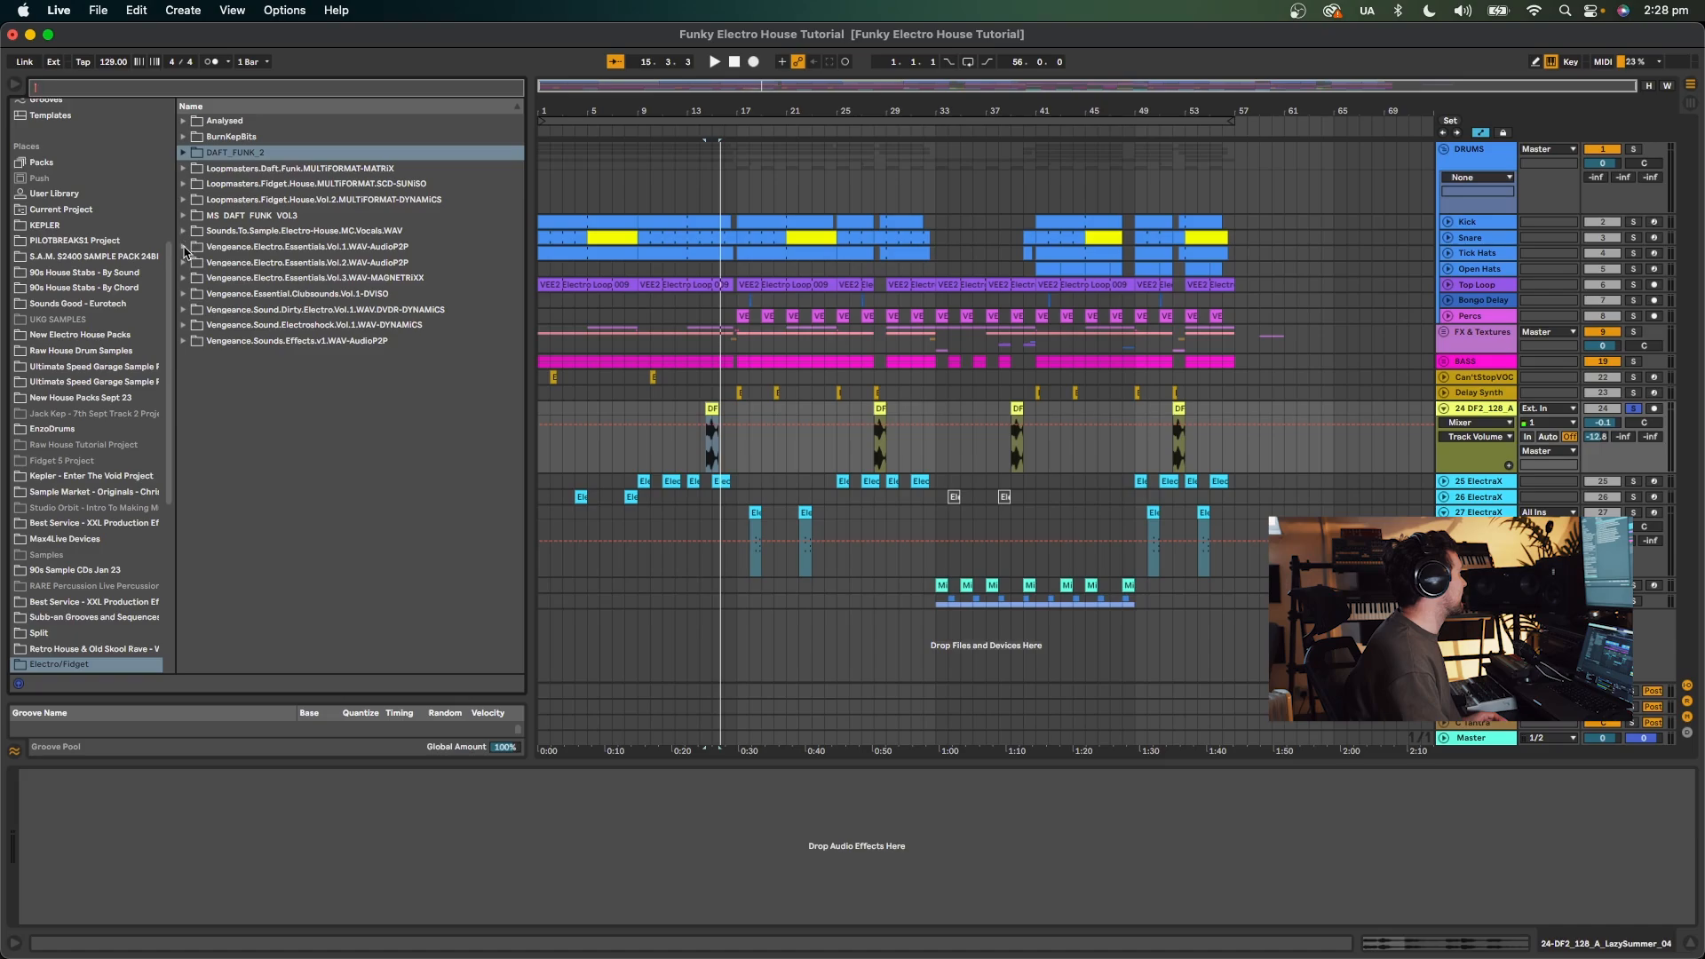
{"action": "left_click", "coordinate": [183, 153]}
{"action": "left_click", "coordinate": [193, 199]}
{"action": "left_click", "coordinate": [239, 230]}
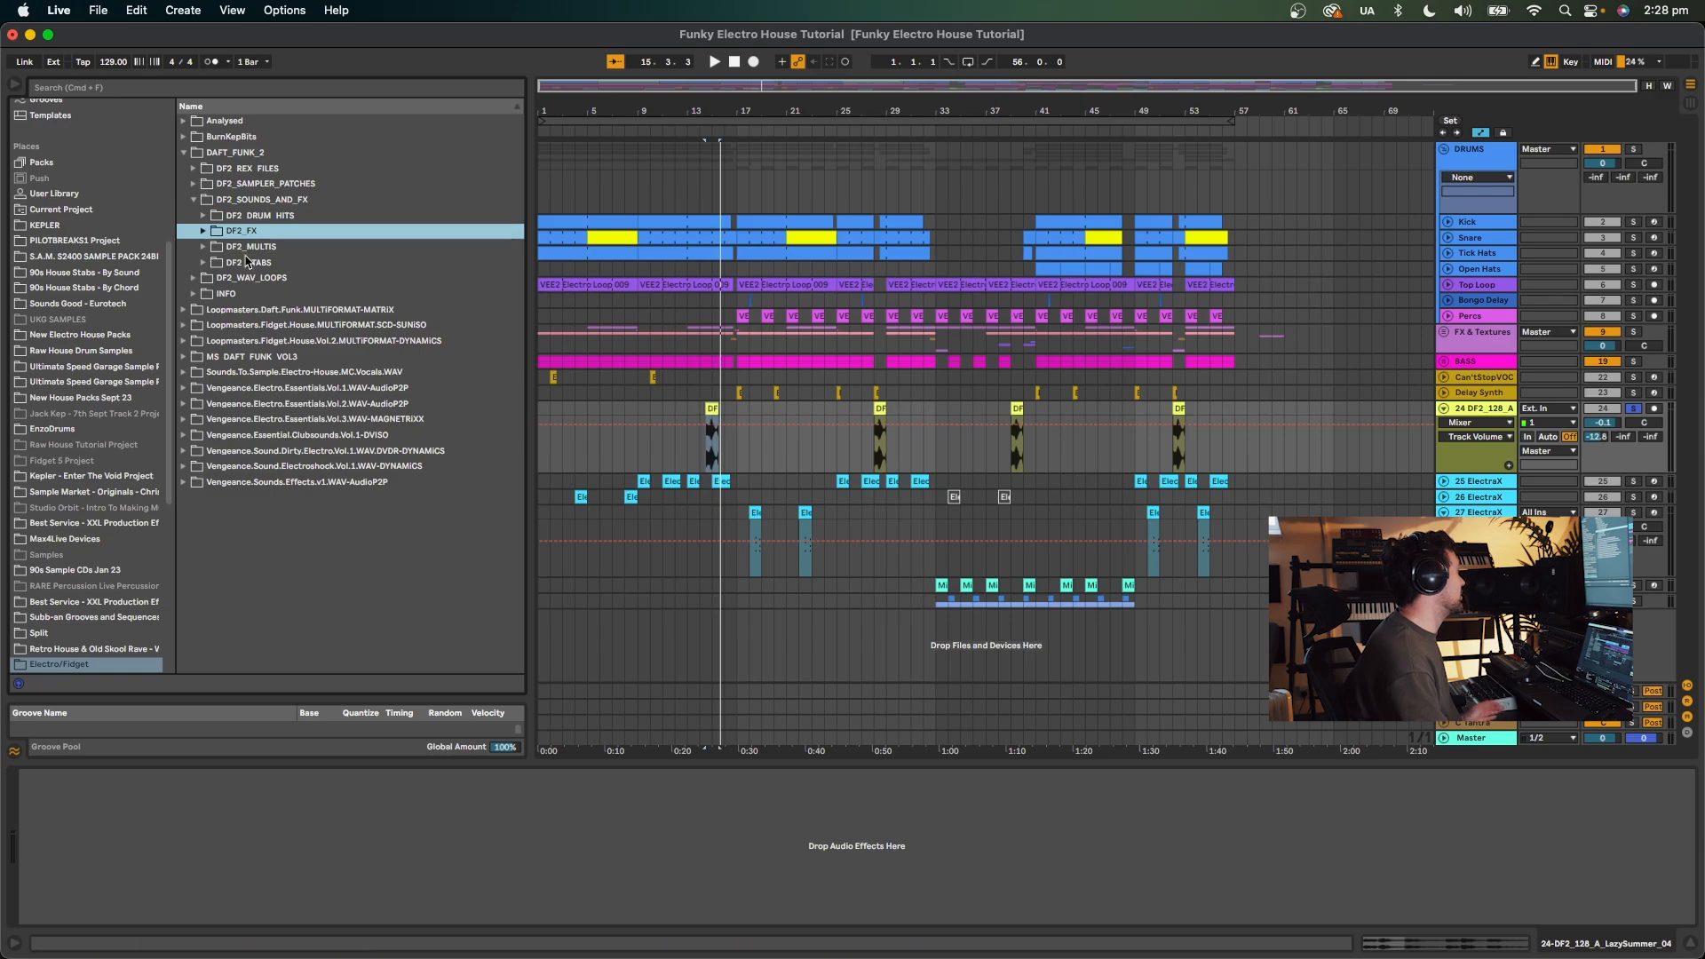
{"action": "left_click", "coordinate": [194, 278]}
{"action": "left_click", "coordinate": [212, 264]}
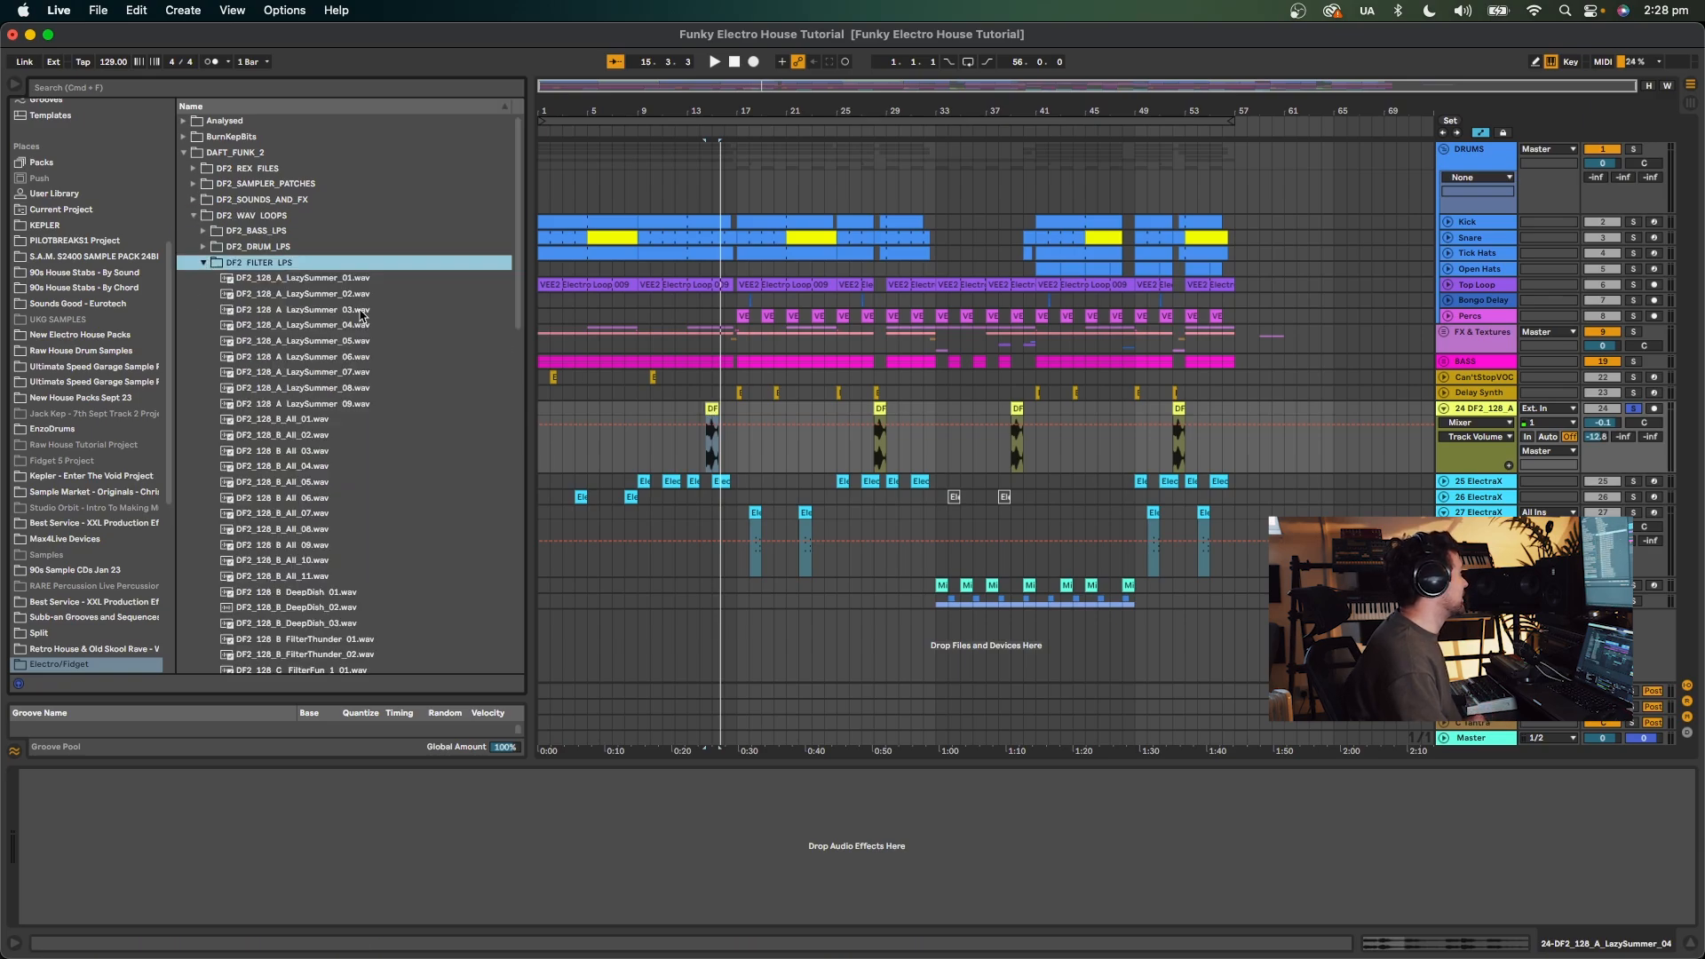
Preview the LazySummer, FilterBahh and FilterLove loops in the DF2_FILTER_LPS folder.
{"action": "left_click", "coordinate": [360, 310]}
{"action": "left_click", "coordinate": [363, 326]}
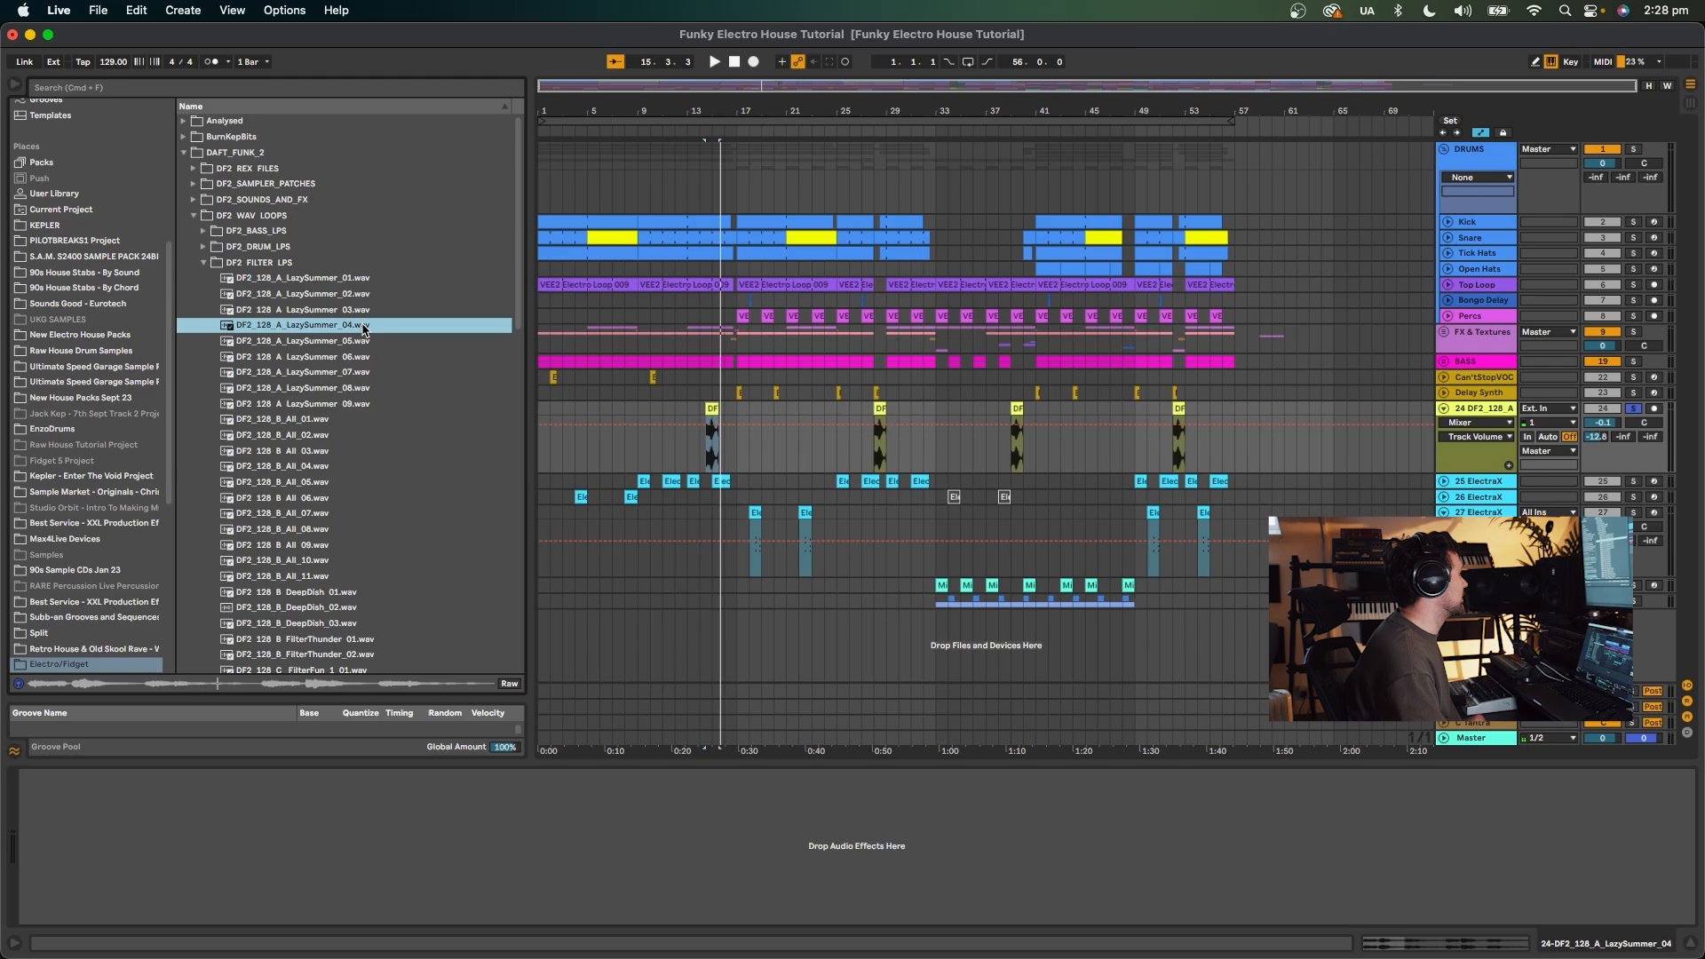
{"action": "scroll", "coordinate": [363, 326], "scroll_direction": "down", "scroll_amount": 5}
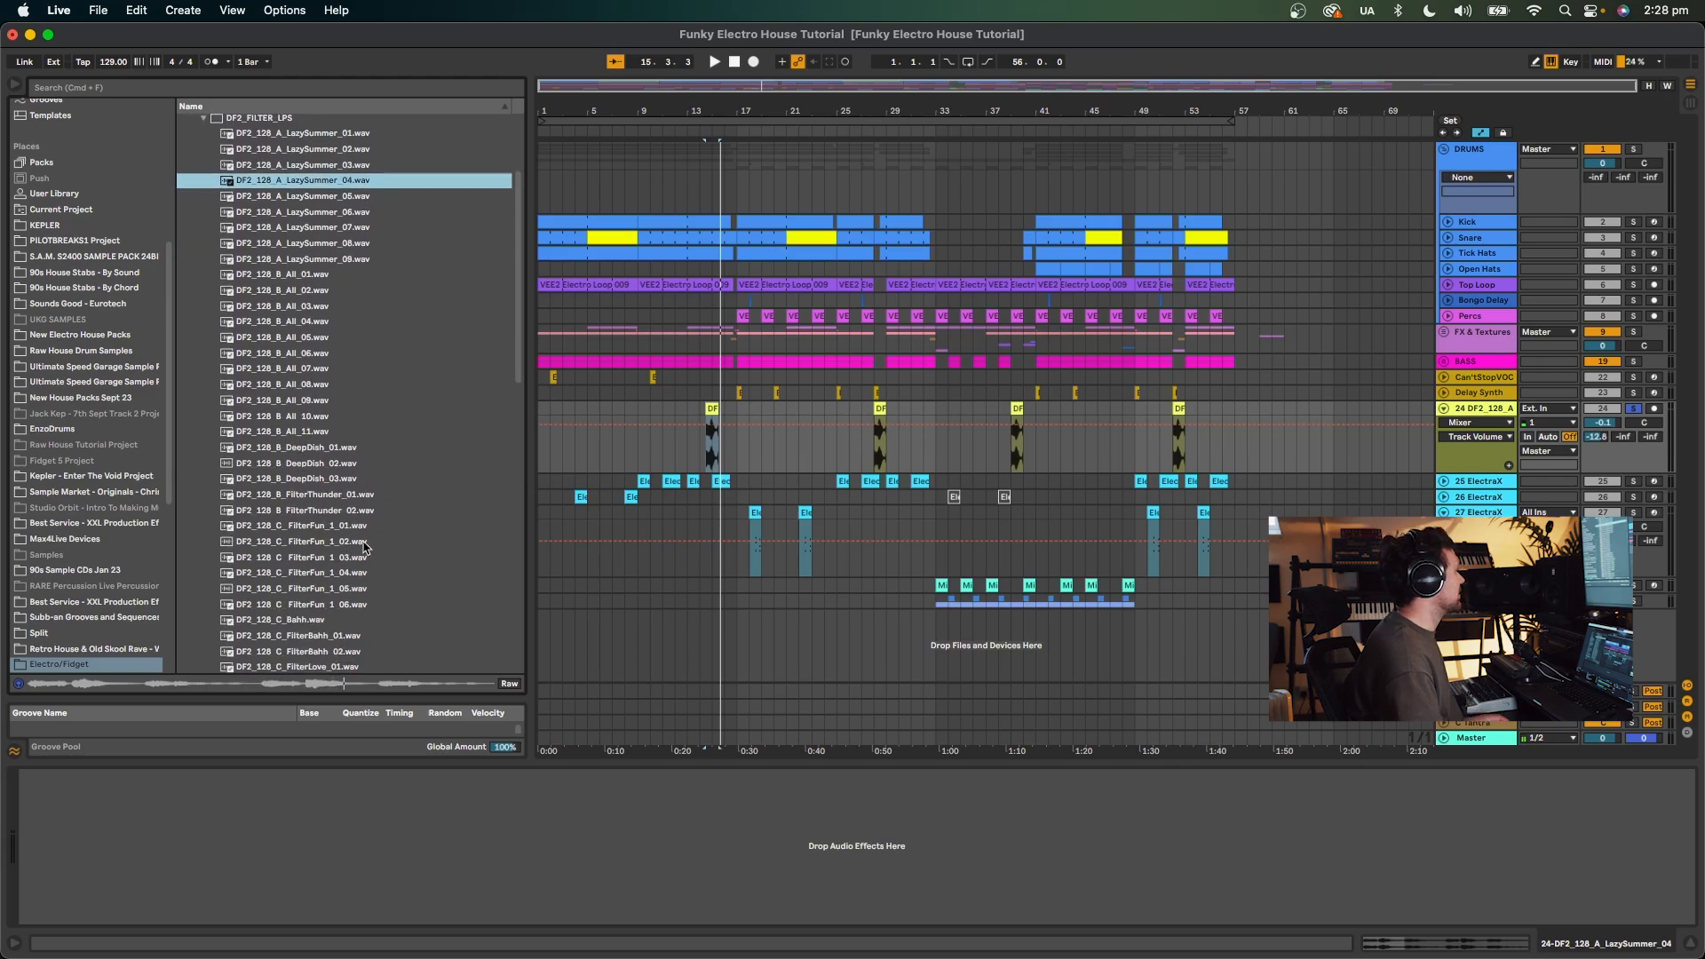
{"action": "scroll", "coordinate": [395, 594], "scroll_direction": "down", "scroll_amount": 2}
{"action": "left_click", "coordinate": [337, 568]}
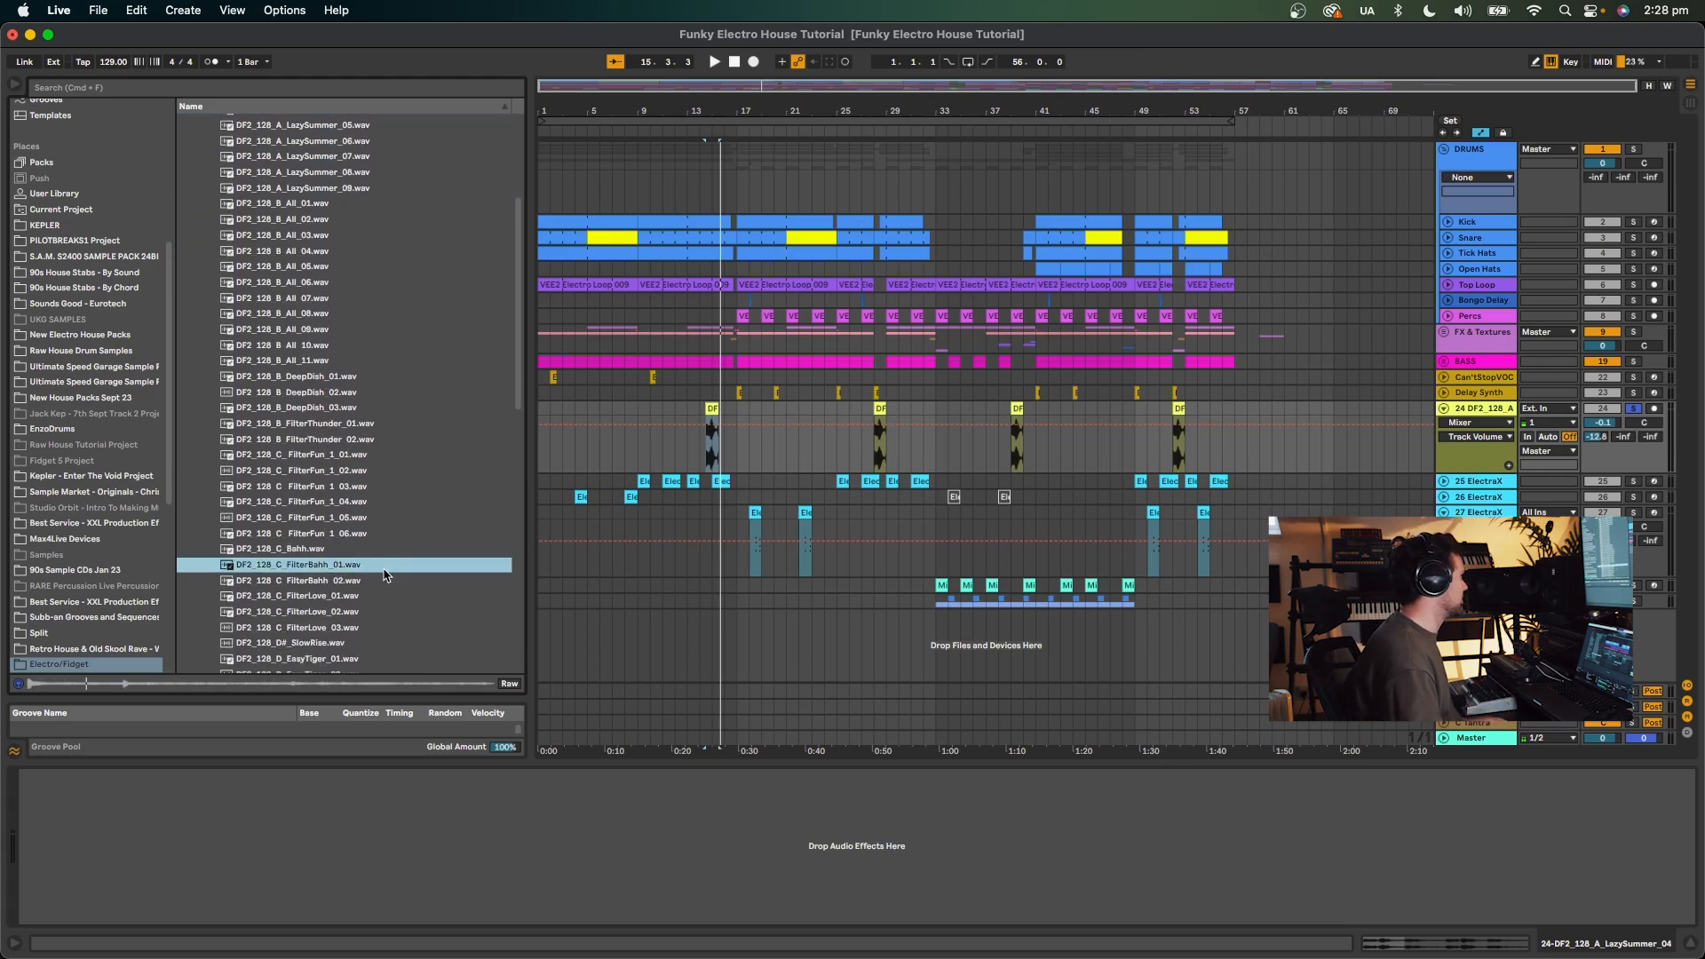
{"action": "left_click", "coordinate": [380, 582]}
{"action": "left_click", "coordinate": [369, 627]}
Preview several TheCamel and OnTheRoad loops further down the DF2_FILTER_LPS folder.
{"action": "scroll", "coordinate": [313, 546], "scroll_direction": "down", "scroll_amount": 6}
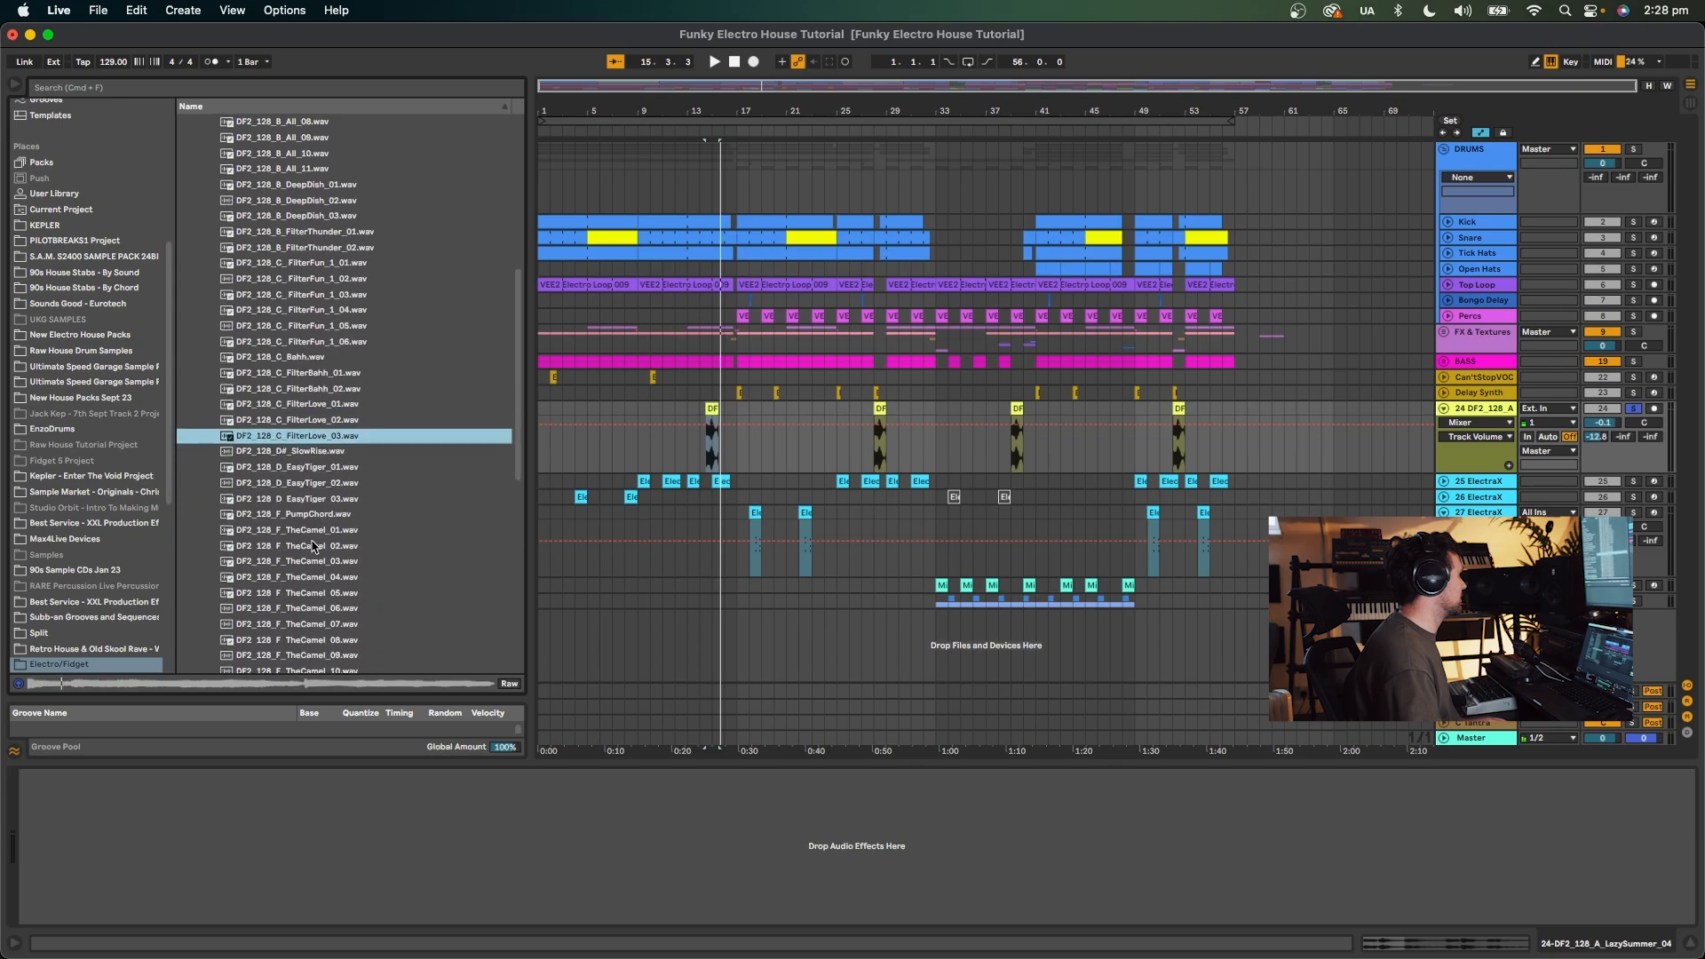
{"action": "scroll", "coordinate": [313, 546], "scroll_direction": "down", "scroll_amount": 1}
{"action": "key", "text": "Down"}
{"action": "left_click", "coordinate": [367, 539]}
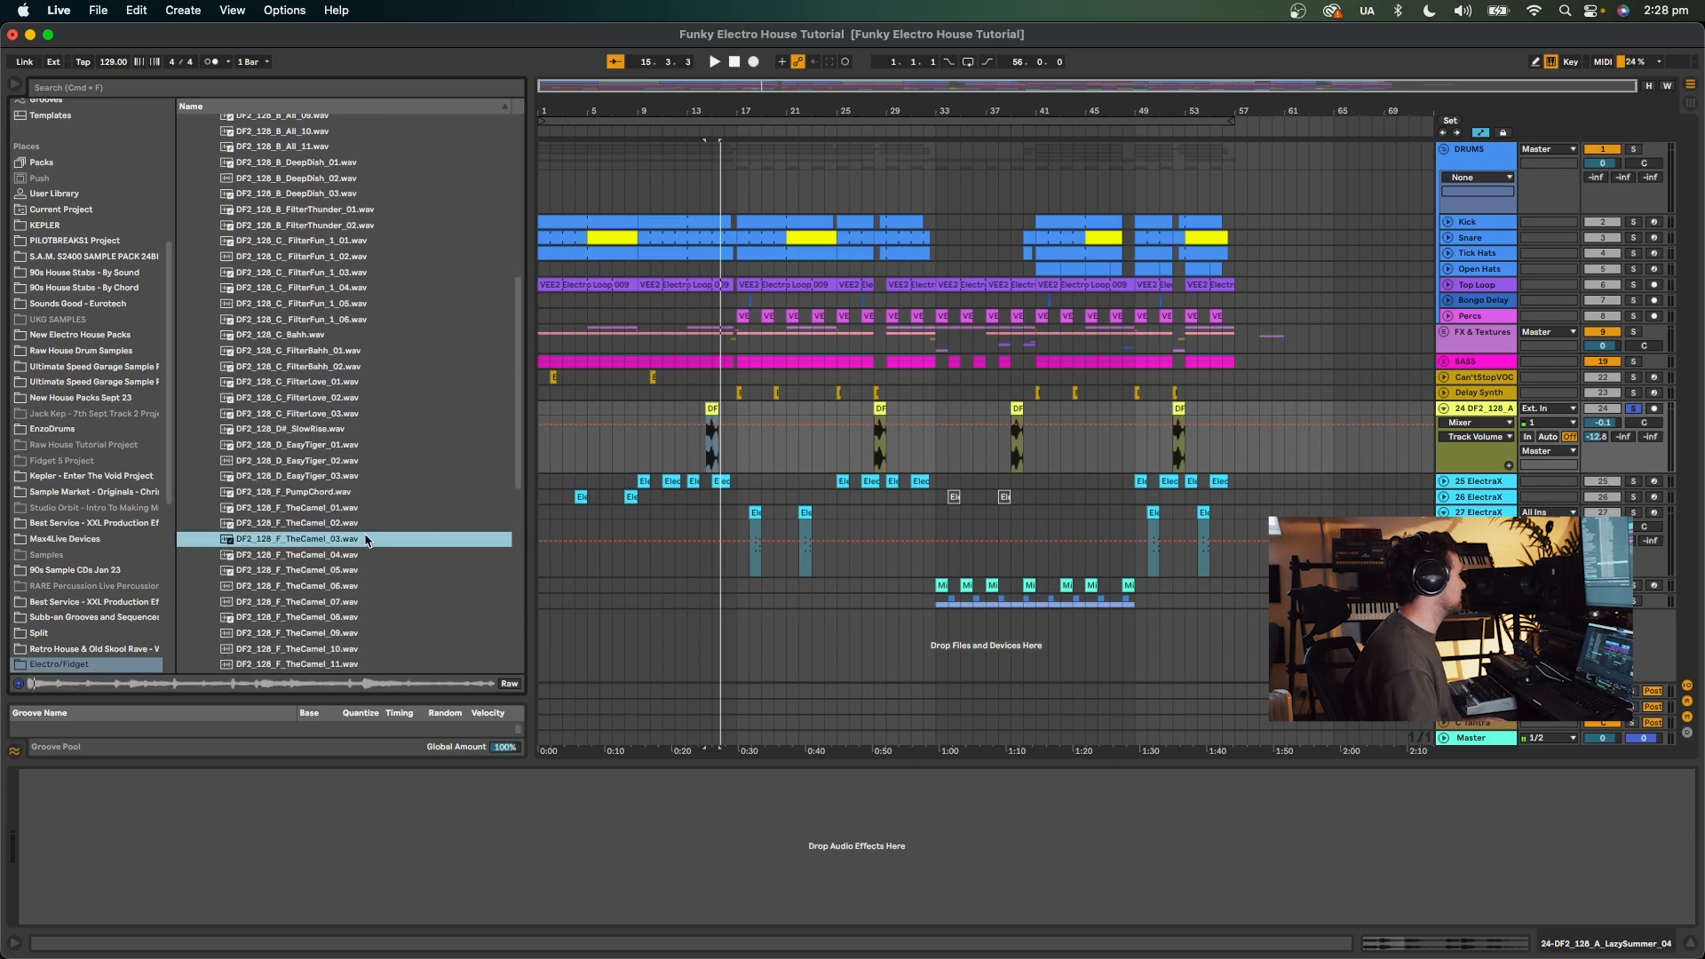
{"action": "scroll", "coordinate": [367, 541], "scroll_direction": "down", "scroll_amount": 5}
{"action": "left_click", "coordinate": [364, 533]}
{"action": "left_click", "coordinate": [360, 579]}
{"action": "left_click", "coordinate": [360, 625]}
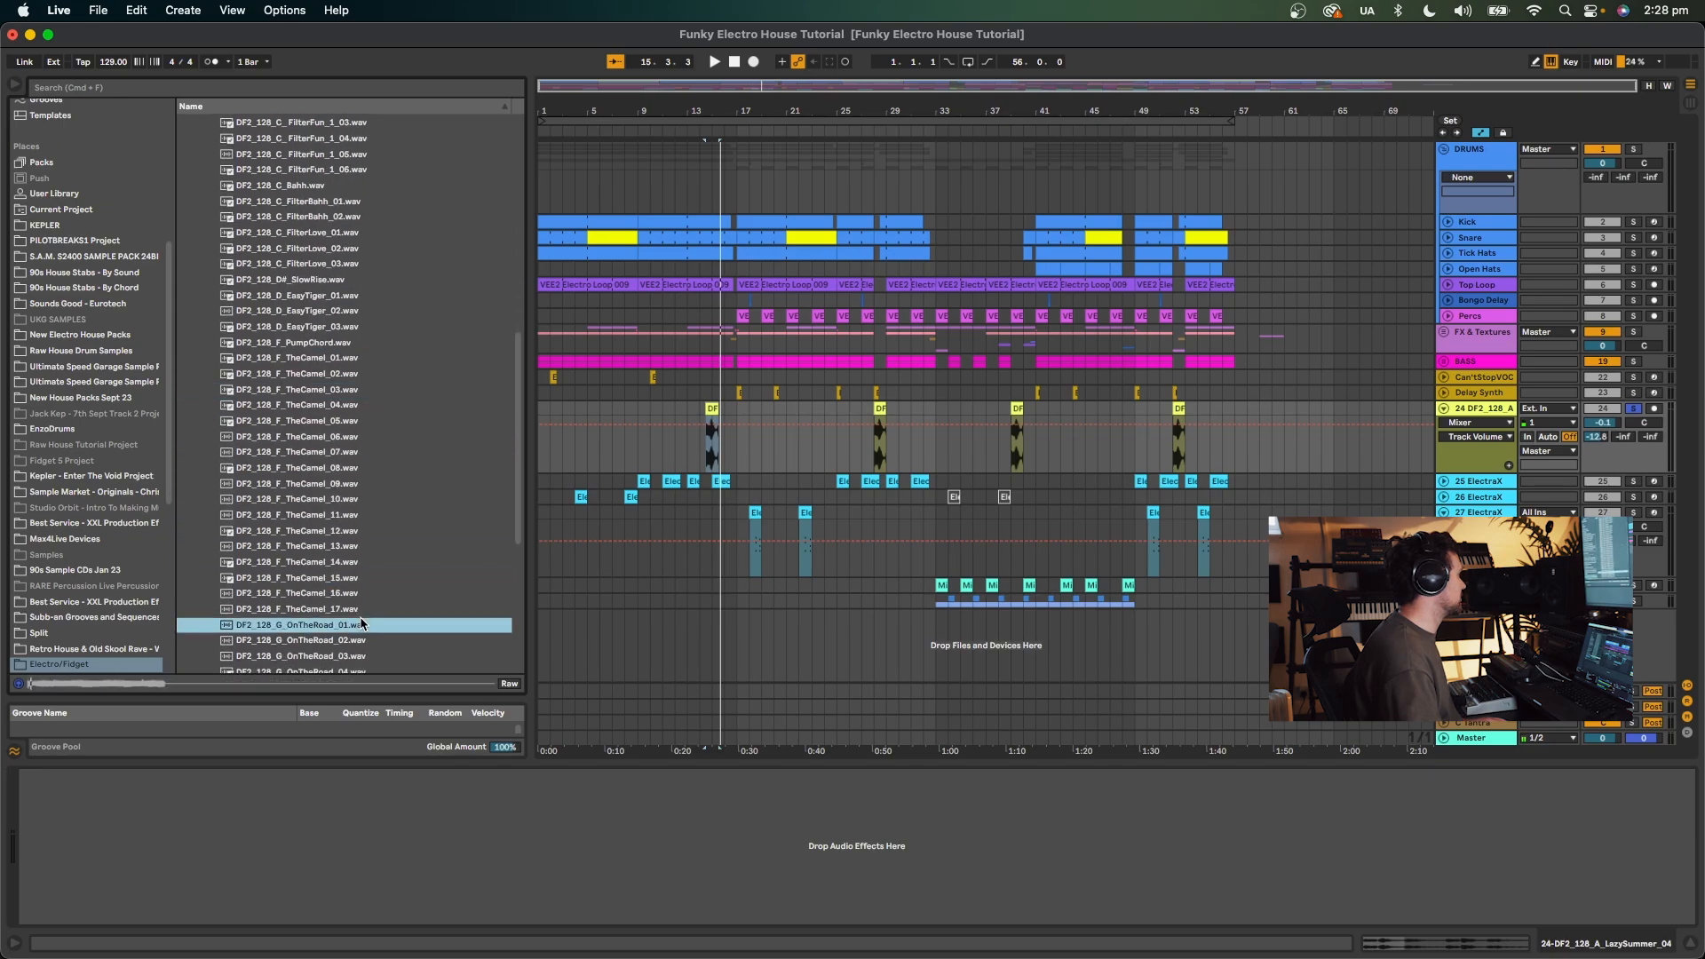
{"action": "scroll", "coordinate": [356, 622], "scroll_direction": "down", "scroll_amount": 10}
{"action": "left_click", "coordinate": [328, 414]}
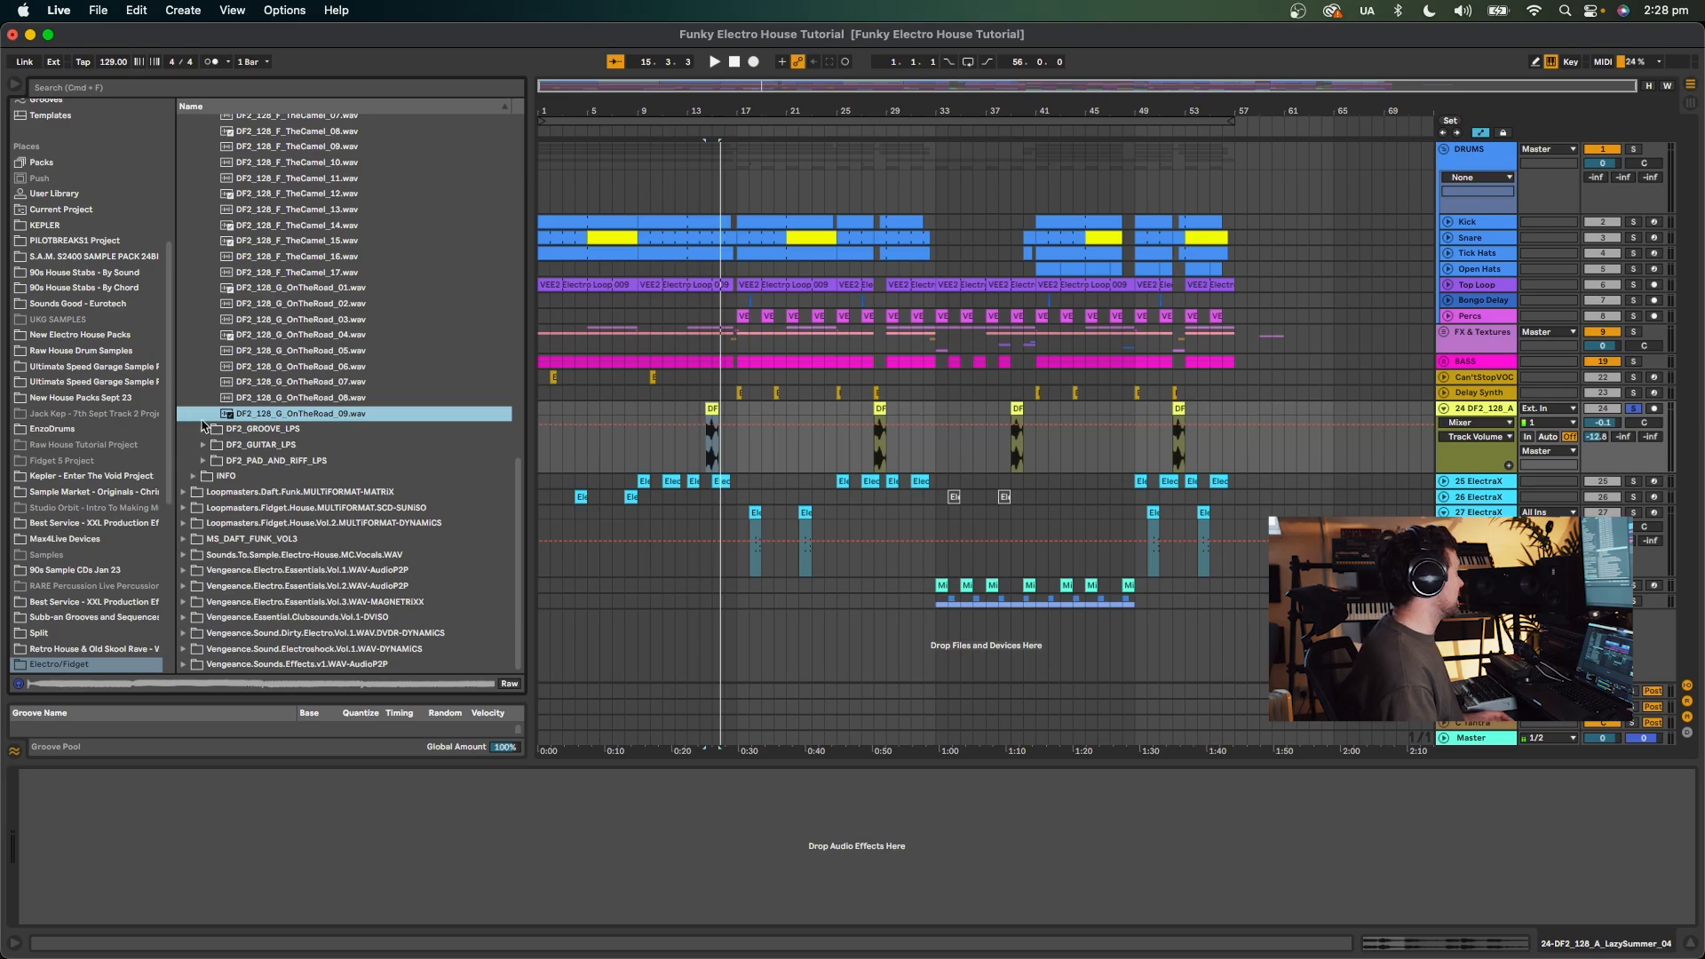
Open the DF2_GROOVE_LPS folder and preview its CSSAnaloguePingpong and Groove_Top loops, including DF2_128_Groove_Top_07.wav.
{"action": "left_click", "coordinate": [203, 429]}
{"action": "left_click", "coordinate": [330, 405]}
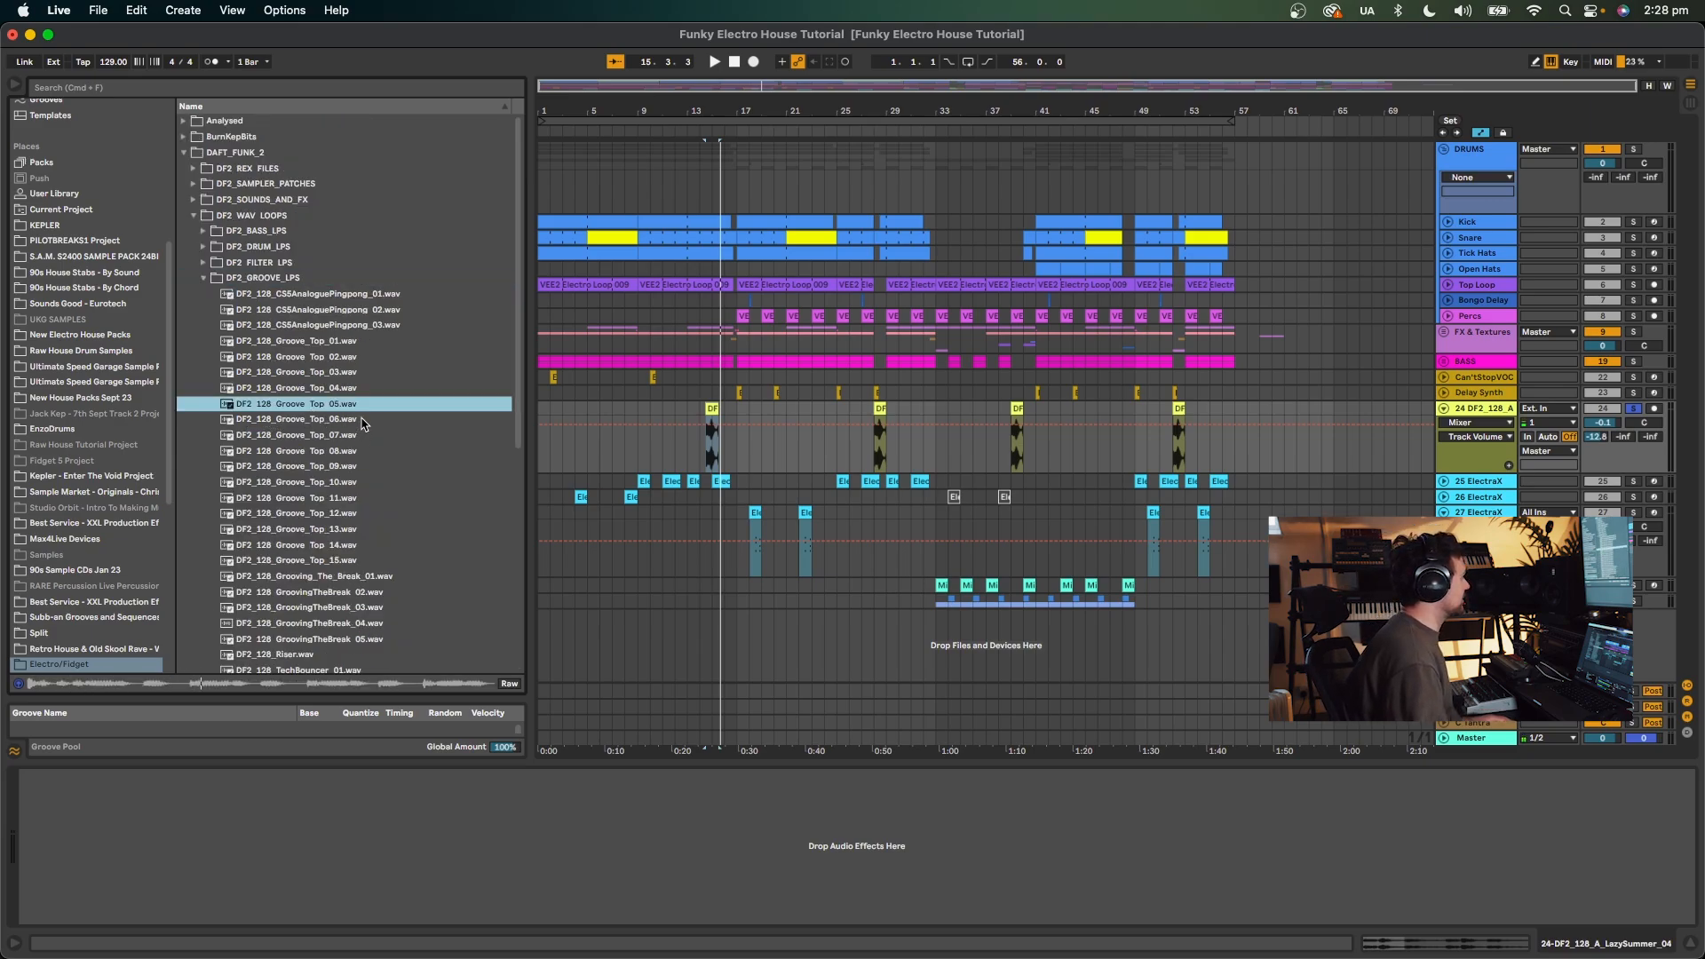
{"action": "left_click", "coordinate": [353, 329]}
{"action": "key", "text": "Up"}
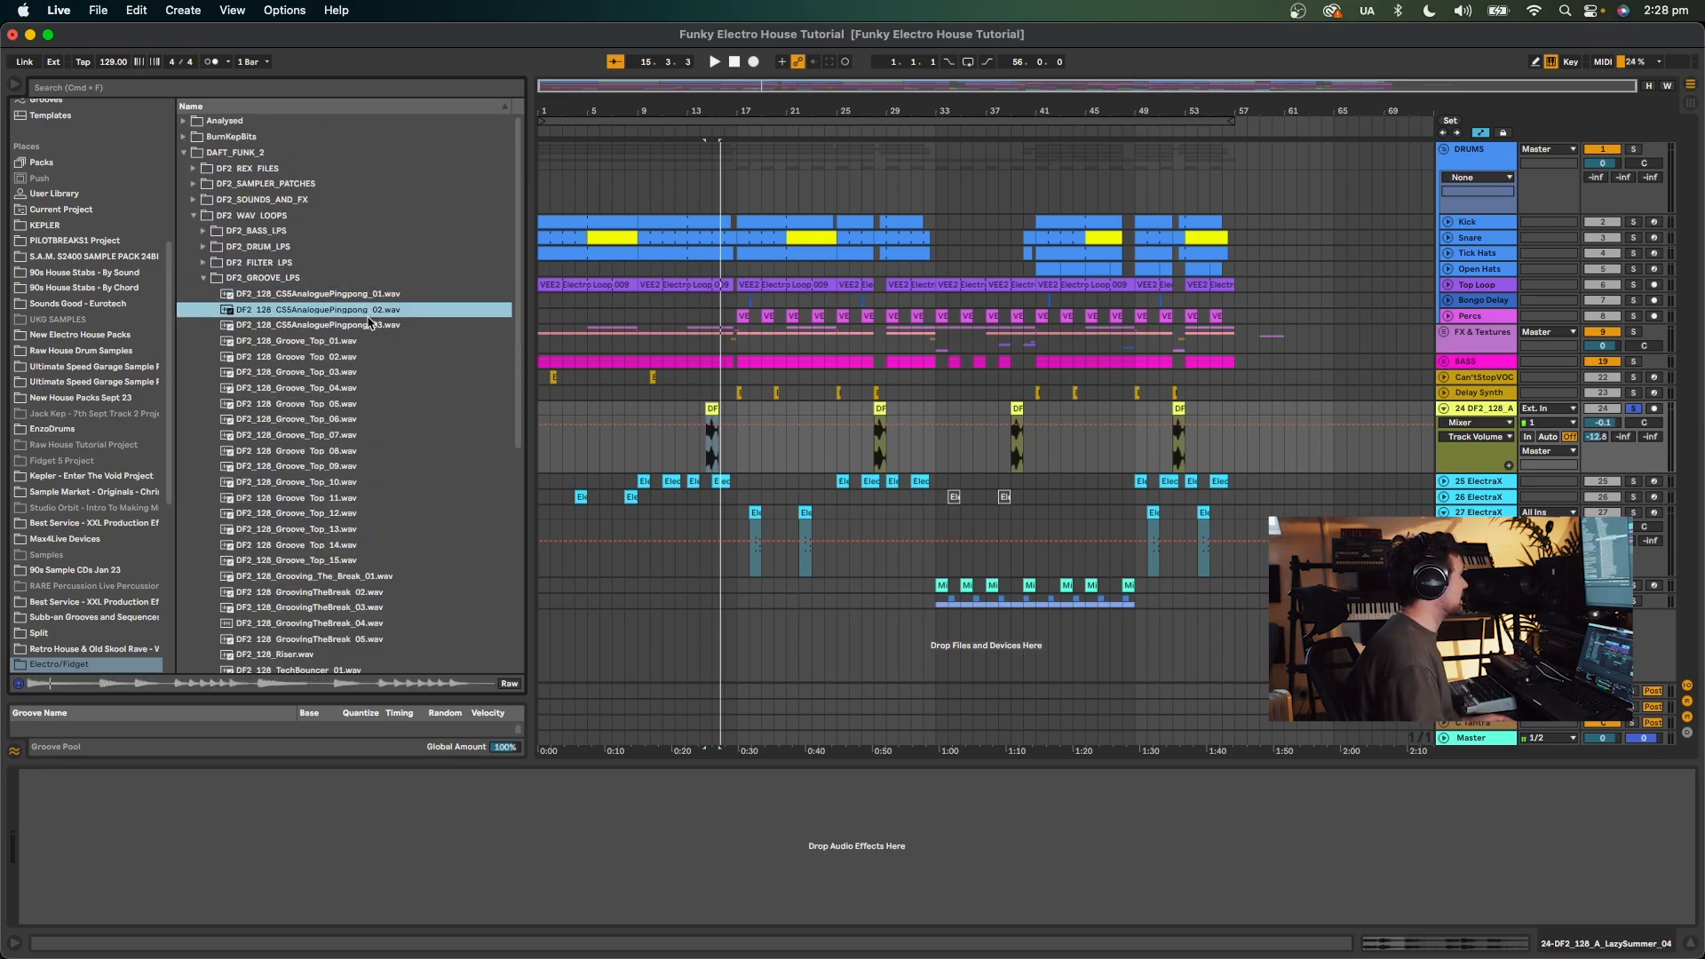
{"action": "left_click", "coordinate": [375, 436]}
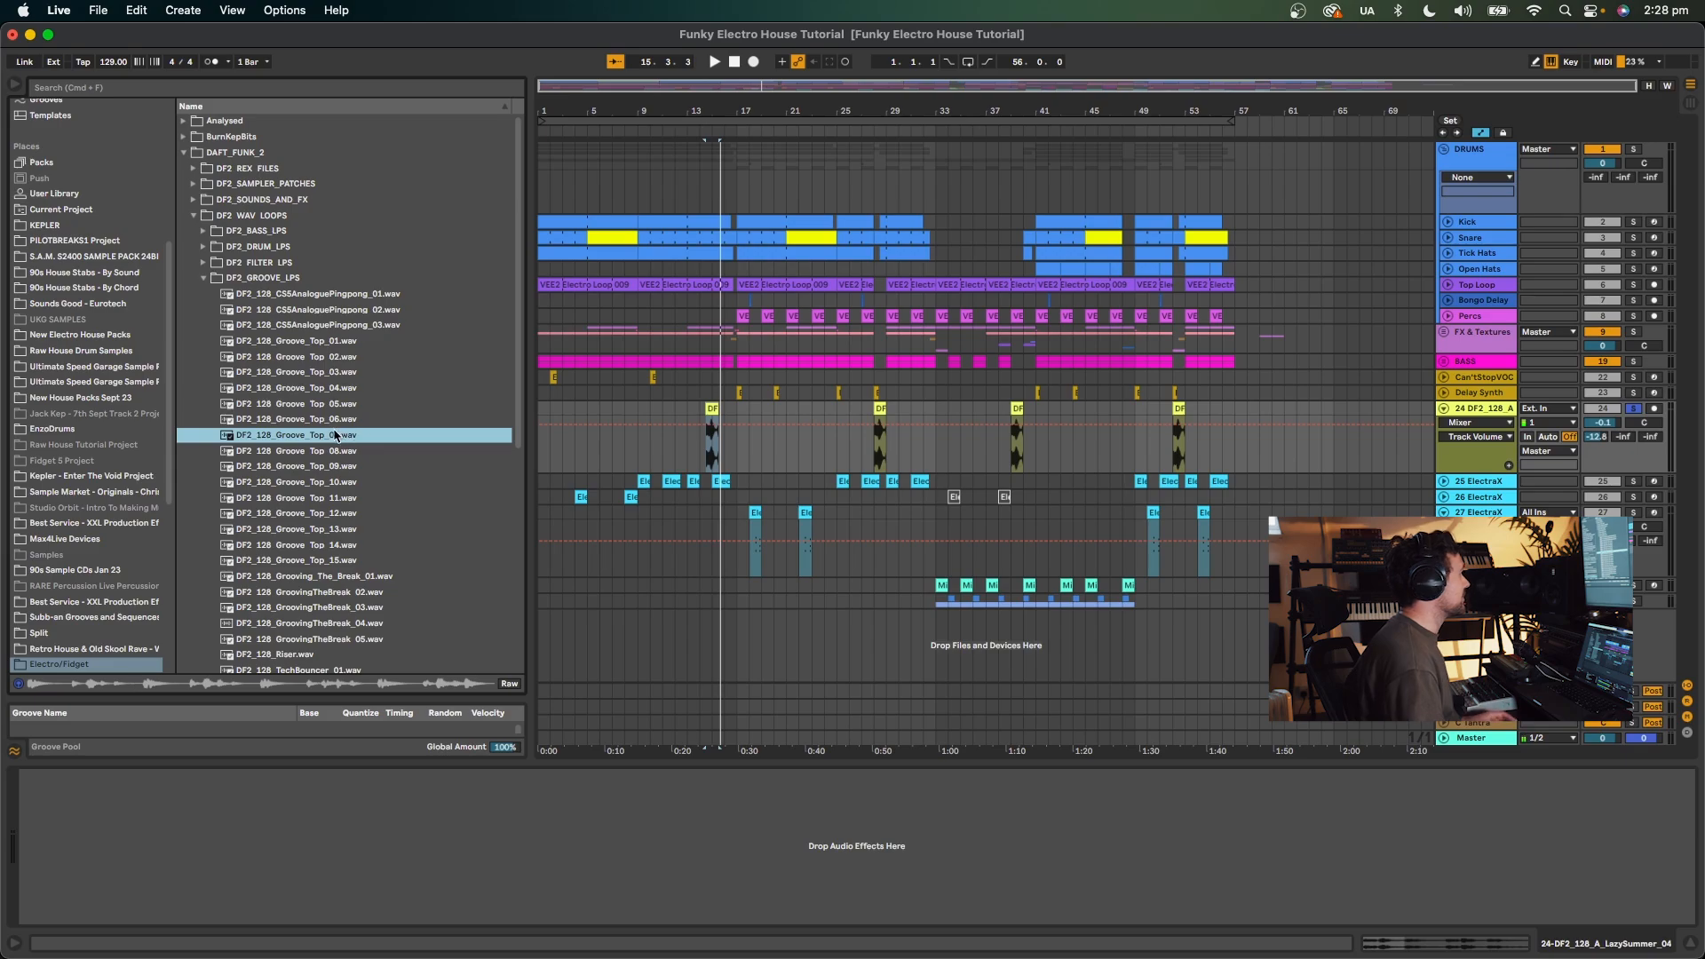
Add DF2_128_Groove_Top_07.wav on a new audio track and trim it to the half bar just before bar 17.
{"action": "left_click_drag", "start_coordinate": [335, 435], "coordinate": [732, 643]}
{"action": "scroll", "coordinate": [746, 444], "scroll_direction": "up", "scroll_amount": 5}
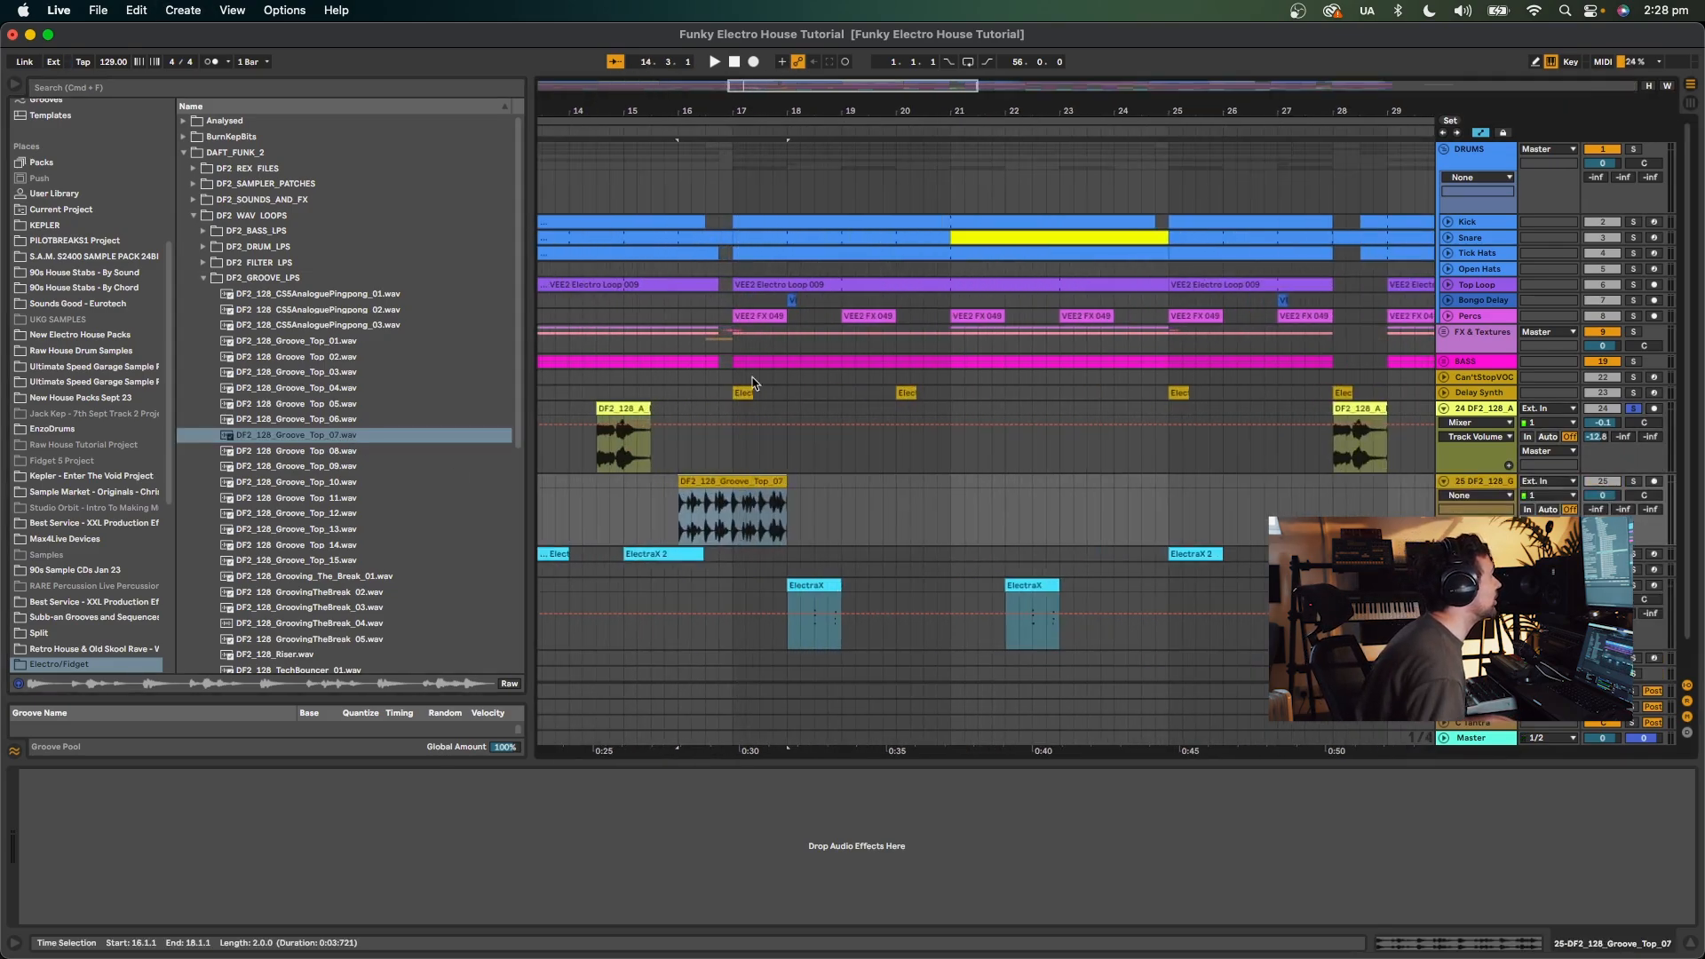
{"action": "left_click_drag", "start_coordinate": [708, 487], "coordinate": [736, 491]}
{"action": "key", "text": "Delete"}
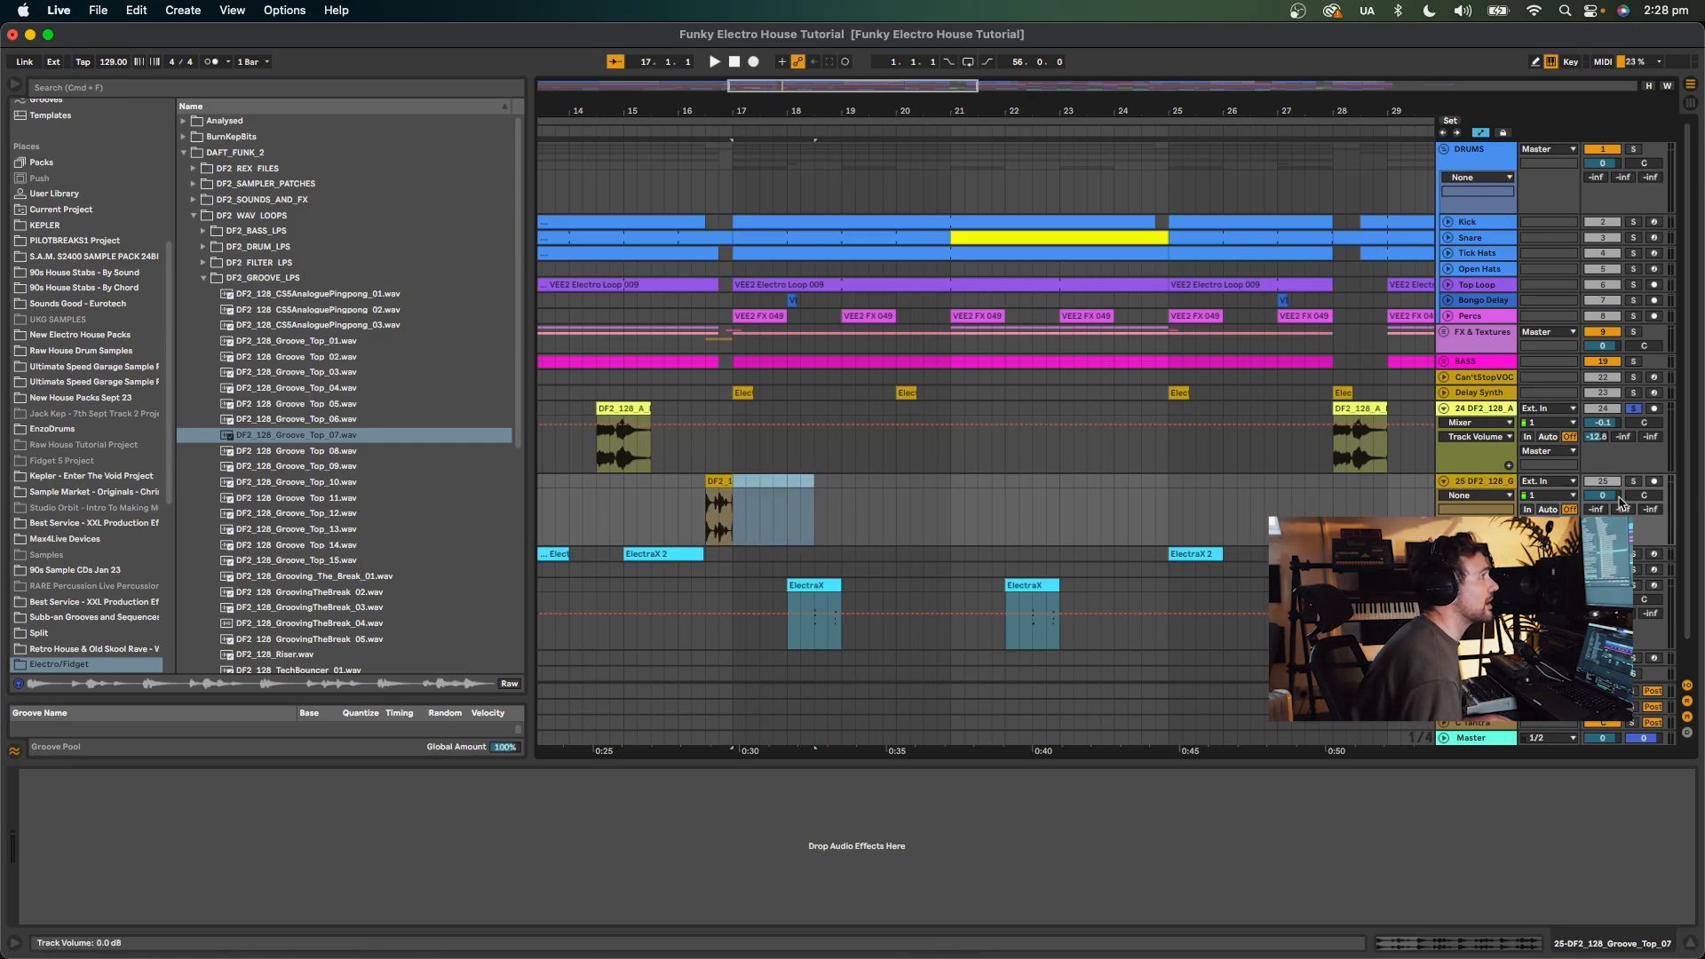
Set the Groove_Top_07 track's volume to -7.6 dB and play from bar 16.2 with all tracks unsoloed.
{"action": "left_click_drag", "start_coordinate": [1603, 495], "coordinate": [1603, 526]}
{"action": "left_click", "coordinate": [691, 462]}
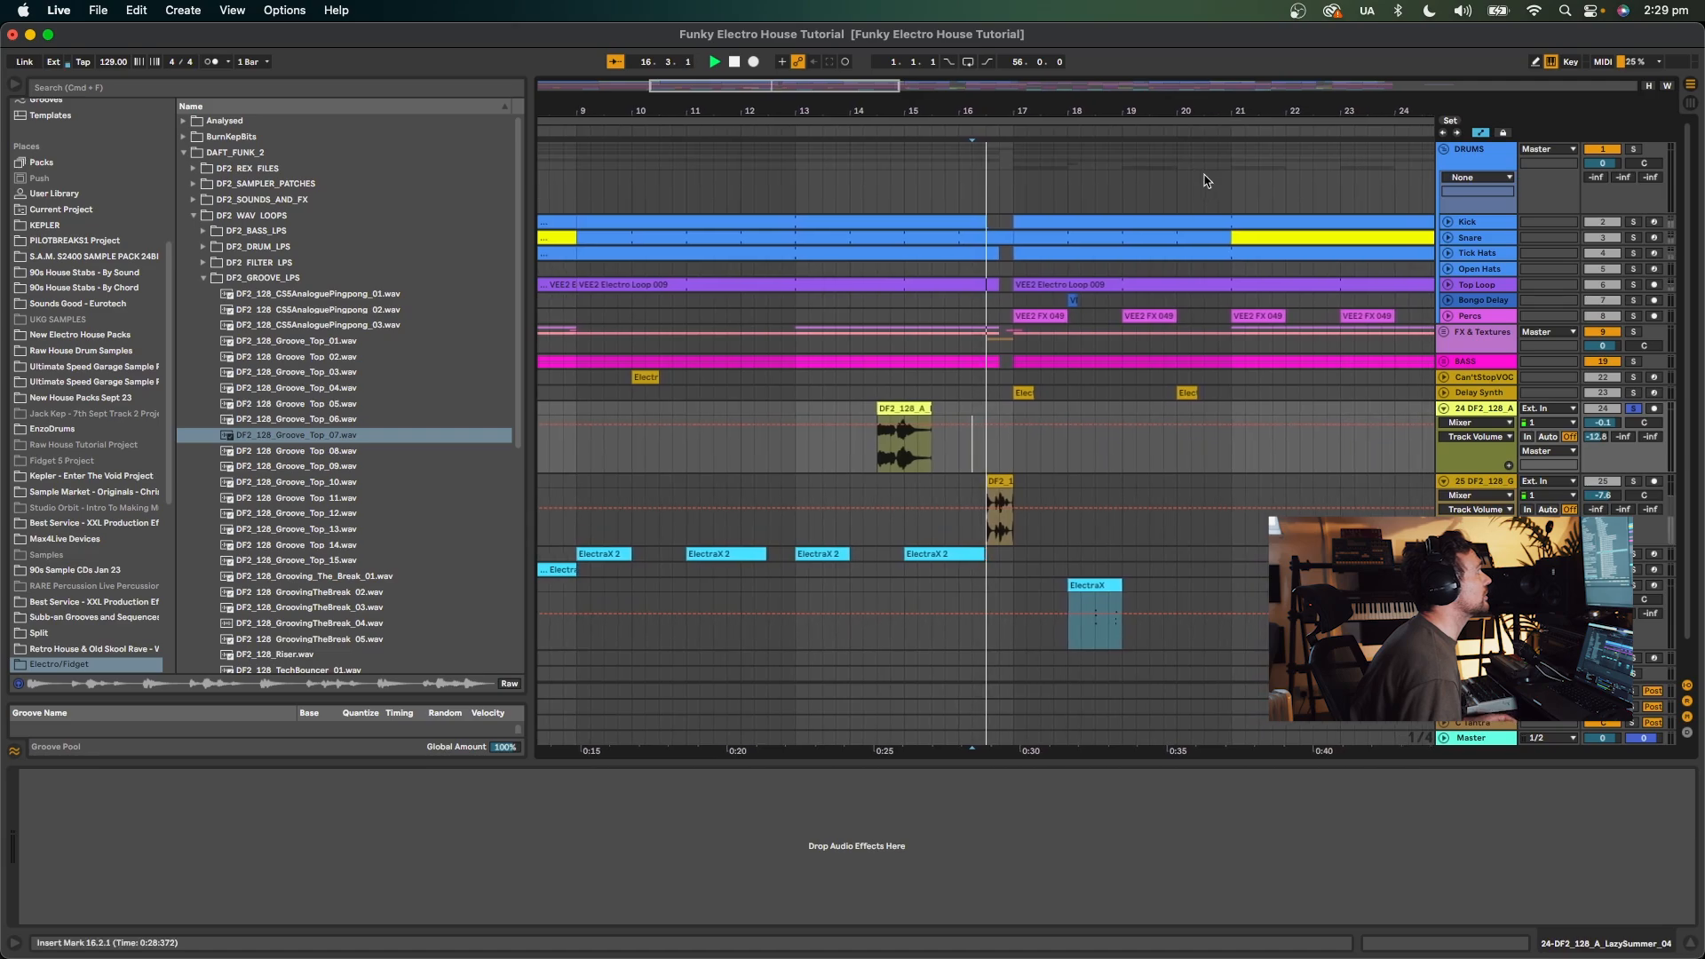
{"action": "key", "text": "space"}
{"action": "left_click", "coordinate": [1633, 482]}
{"action": "left_click", "coordinate": [1634, 483]}
{"action": "key", "text": "space"}
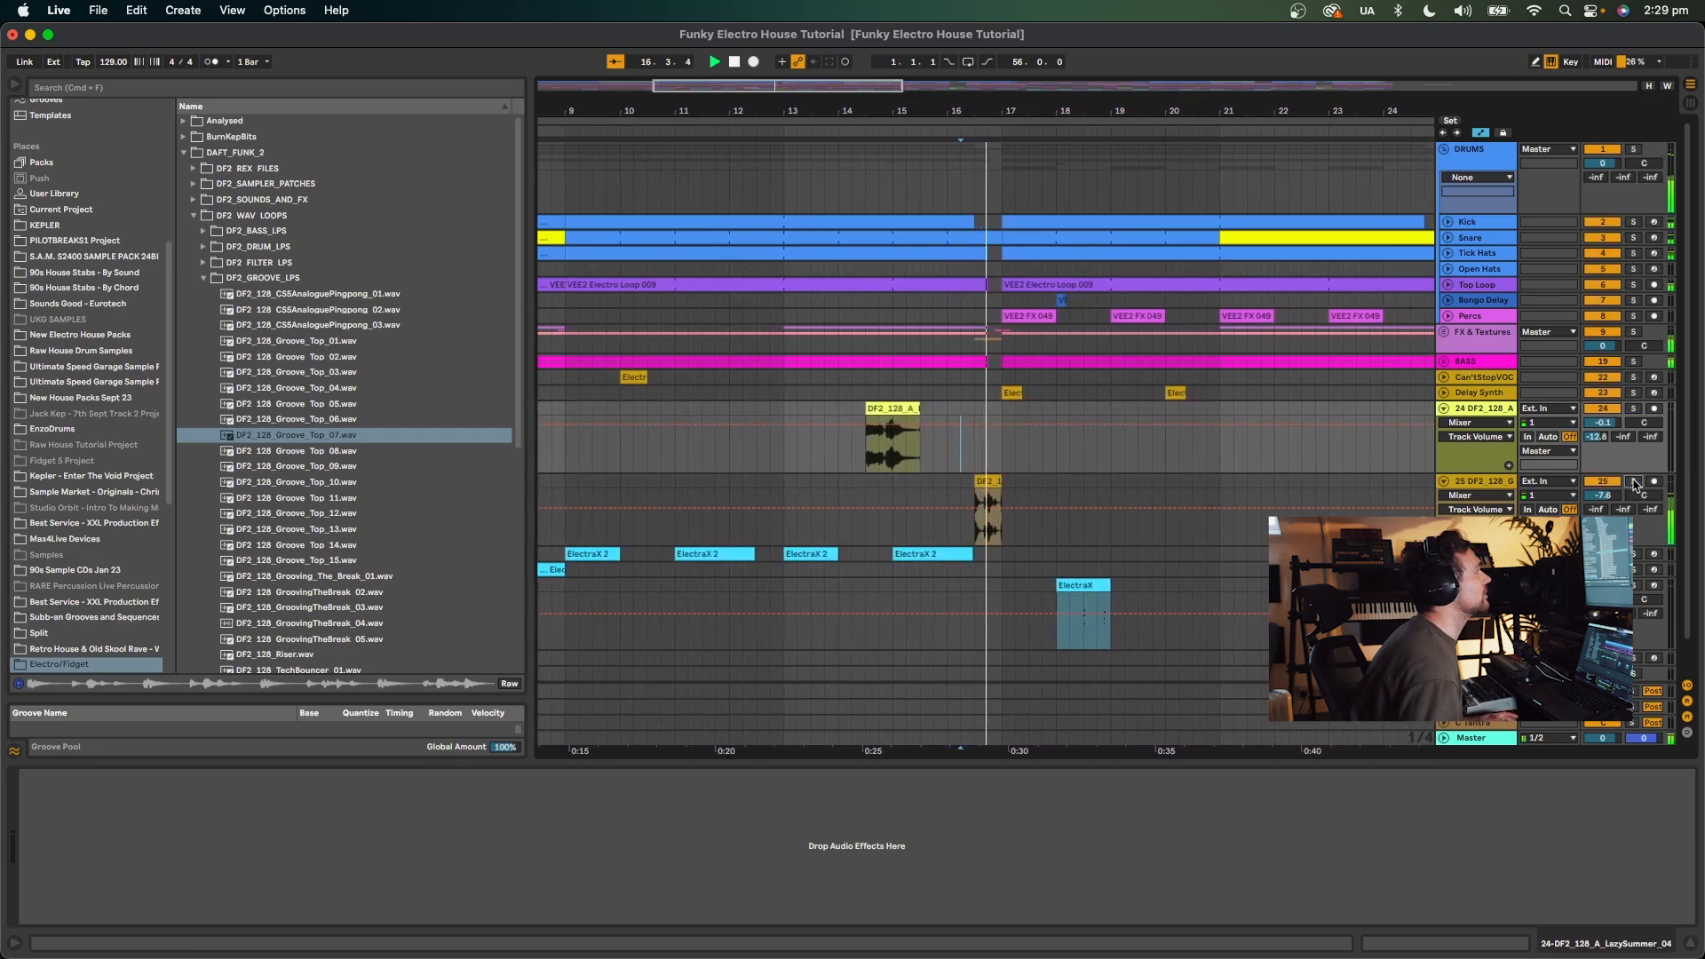
Raise the Groove_Top_07 track's volume to -2.6 dB and play the fill again from bar 16.2.
{"action": "left_click_drag", "start_coordinate": [1603, 495], "coordinate": [1603, 466]}
{"action": "key", "text": "space"}
{"action": "key", "text": "space"}
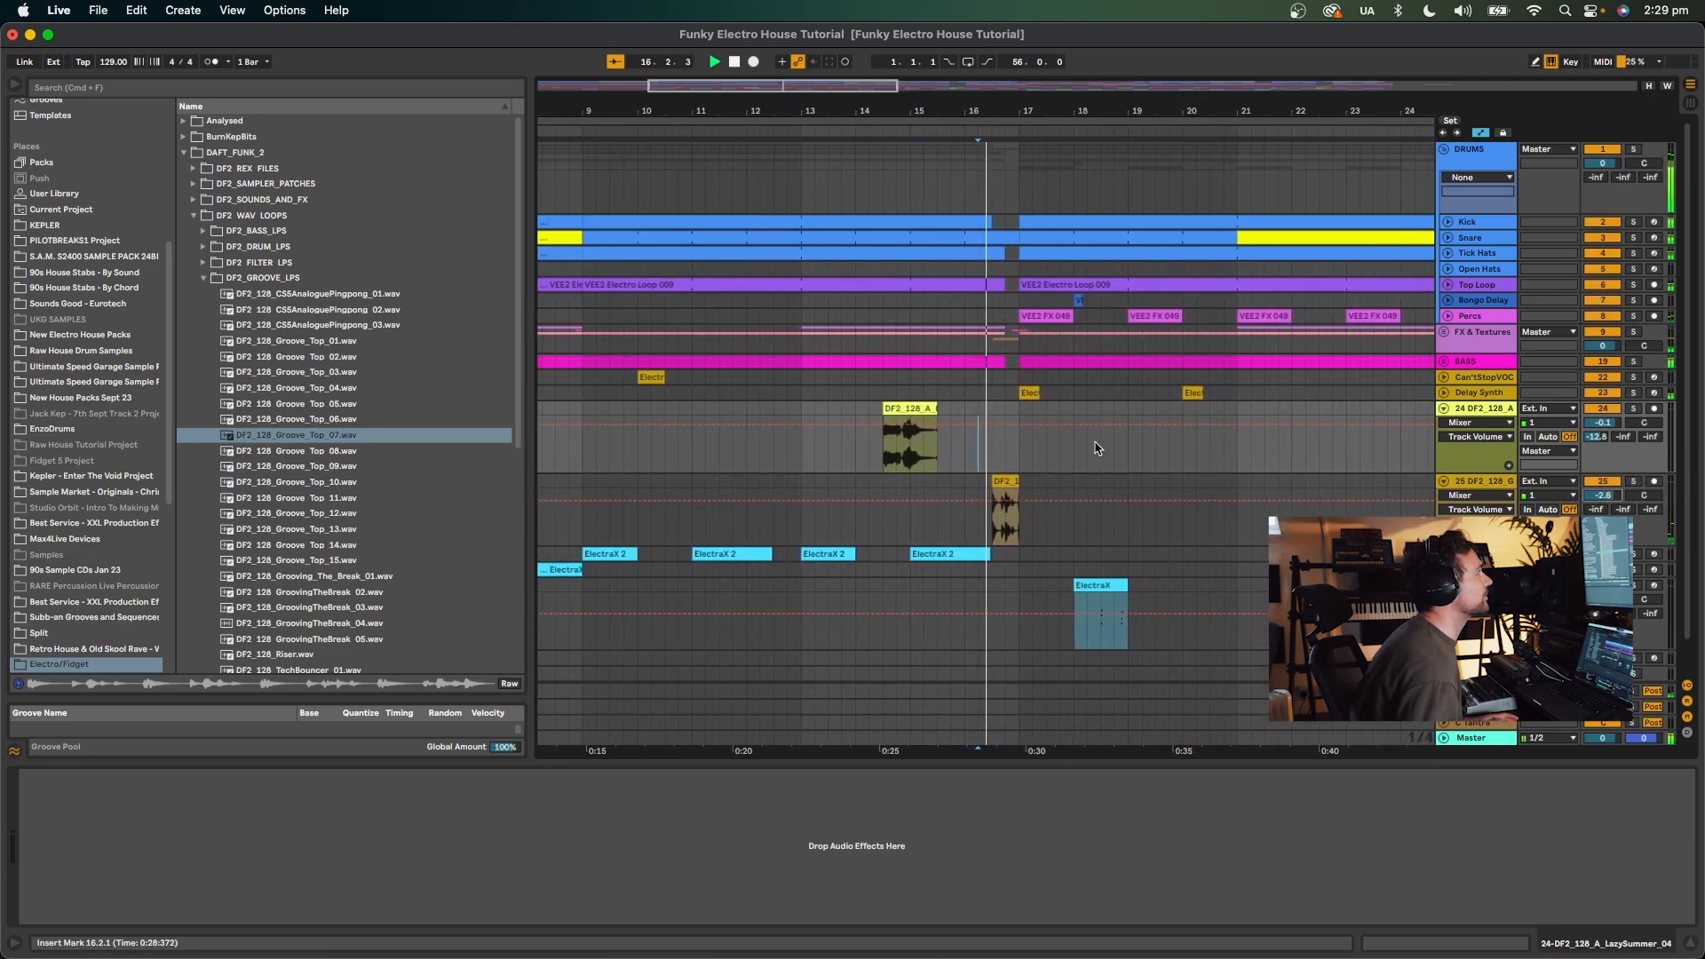
{"action": "key", "text": "space"}
Move the half-bar break before bar 17, including the Groove_Top_07 clip, to bar 13 and play it there.
{"action": "left_click_drag", "start_coordinate": [966, 481], "coordinate": [765, 6]}
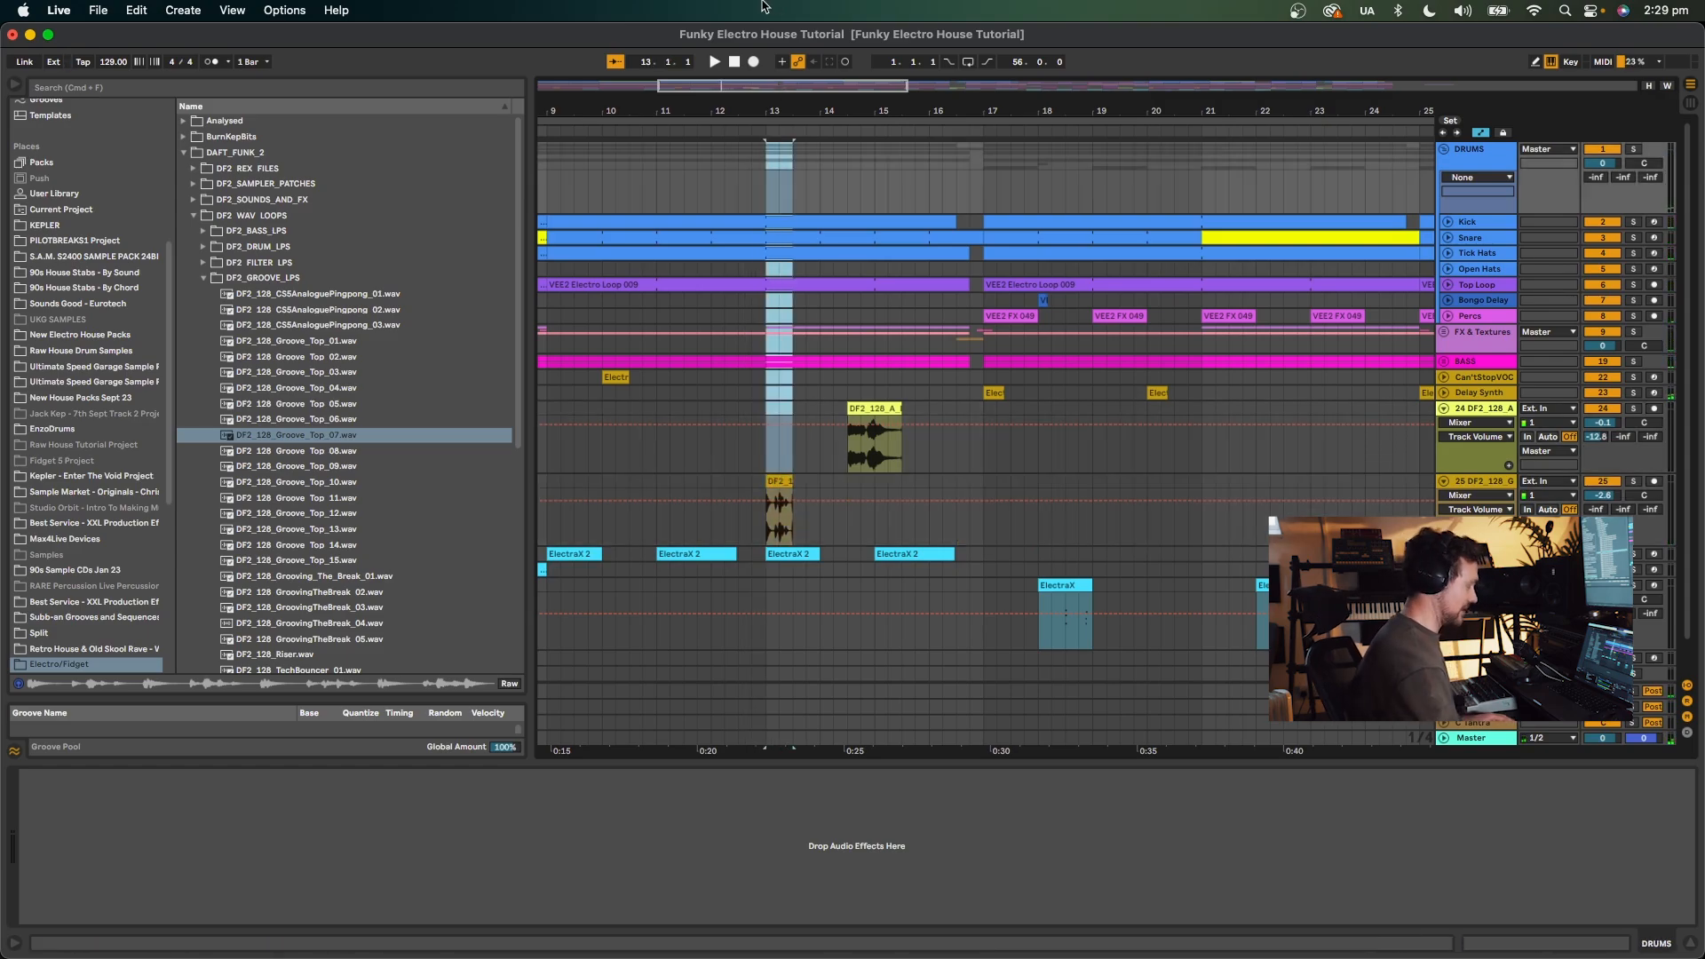
{"action": "key", "text": "space"}
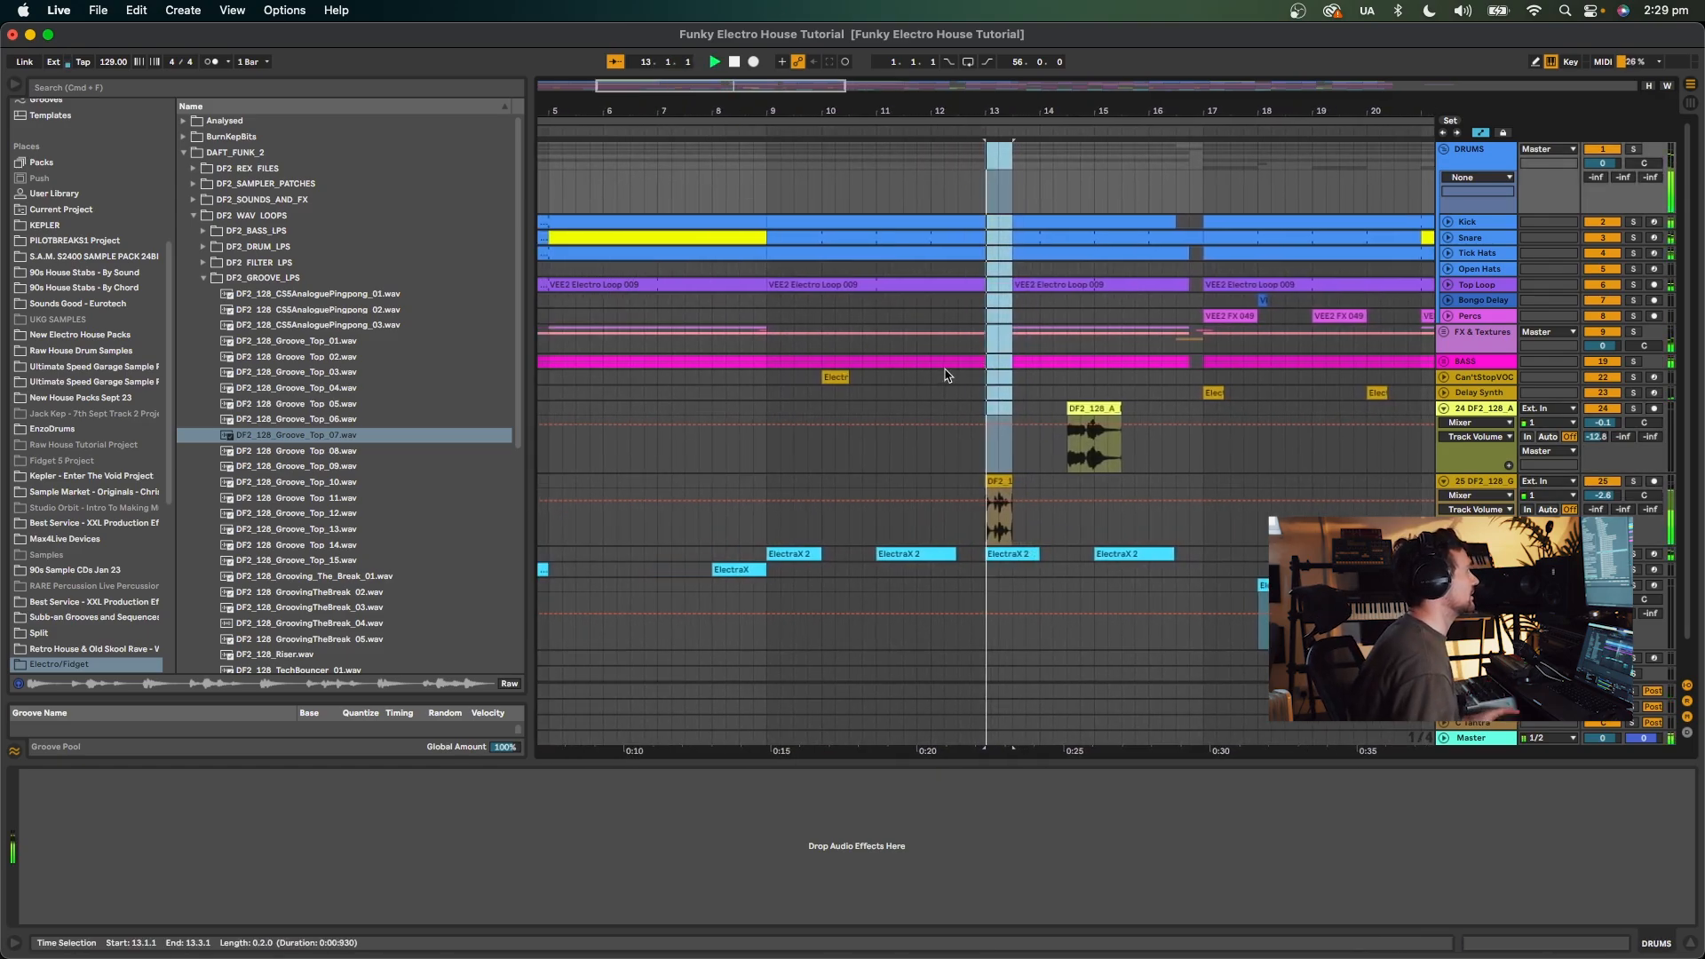
{"action": "left_click", "coordinate": [947, 378]}
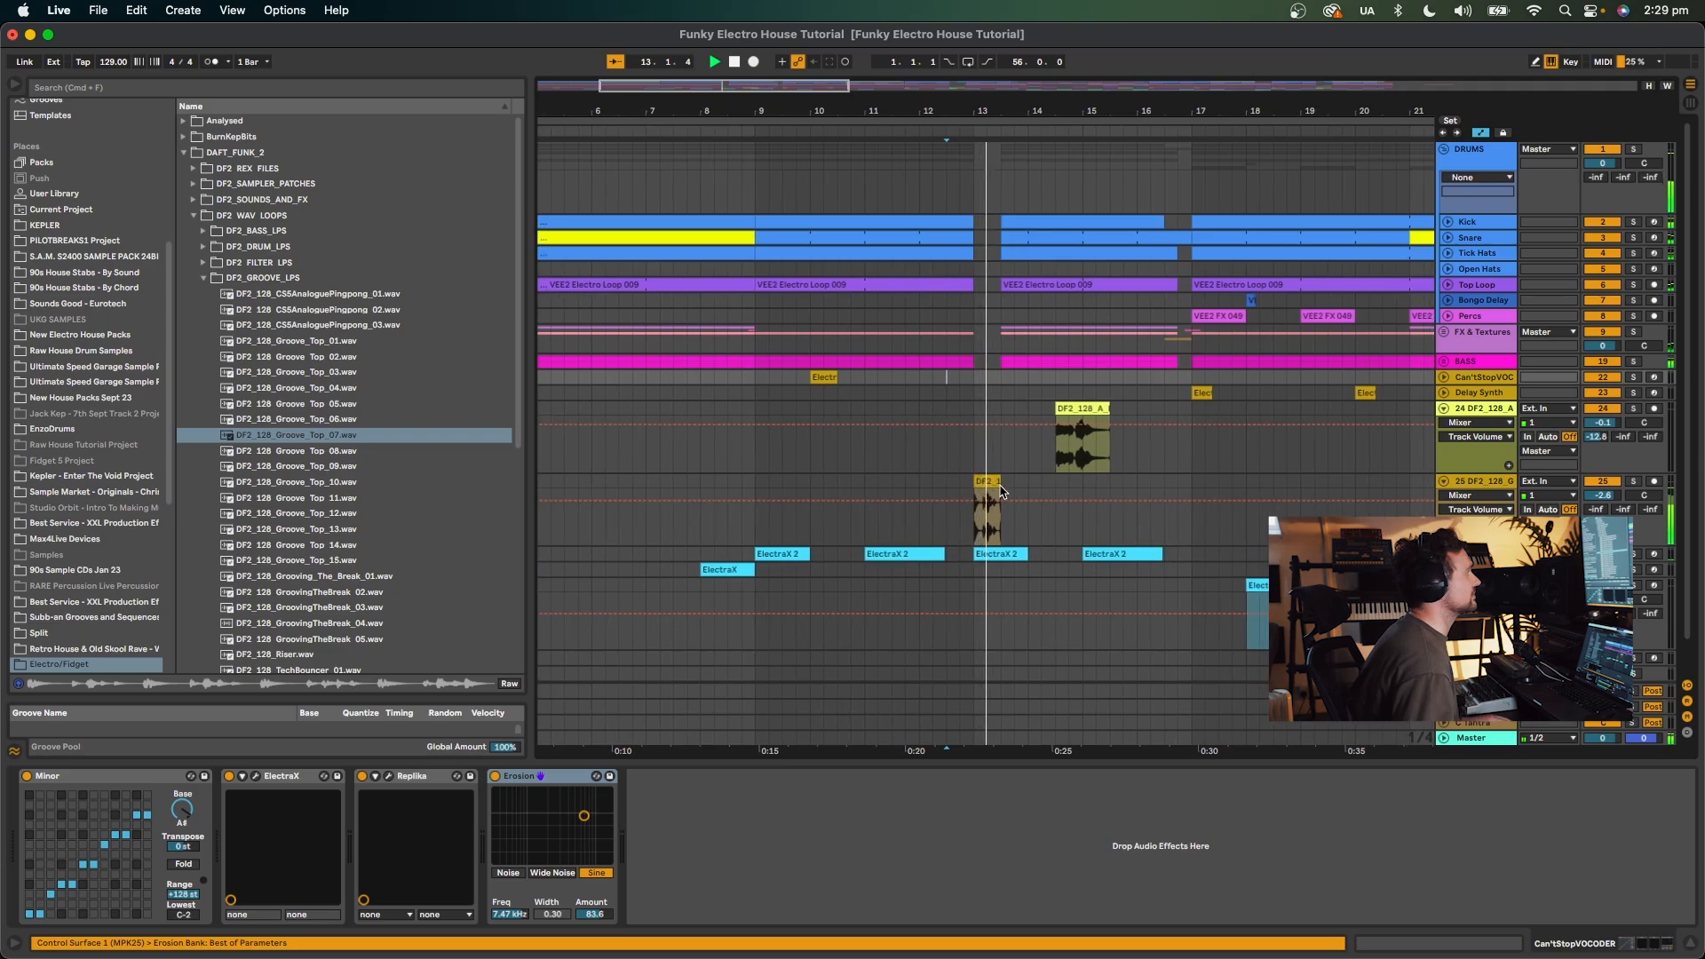
{"action": "key", "text": "space"}
Replace the Groove_Top_07 clip at bar 13 with DF2_128_Groove_Top_10.wav and play the fill in the mix.
{"action": "left_click", "coordinate": [987, 481]}
{"action": "key", "text": "Delete"}
{"action": "left_click", "coordinate": [362, 484]}
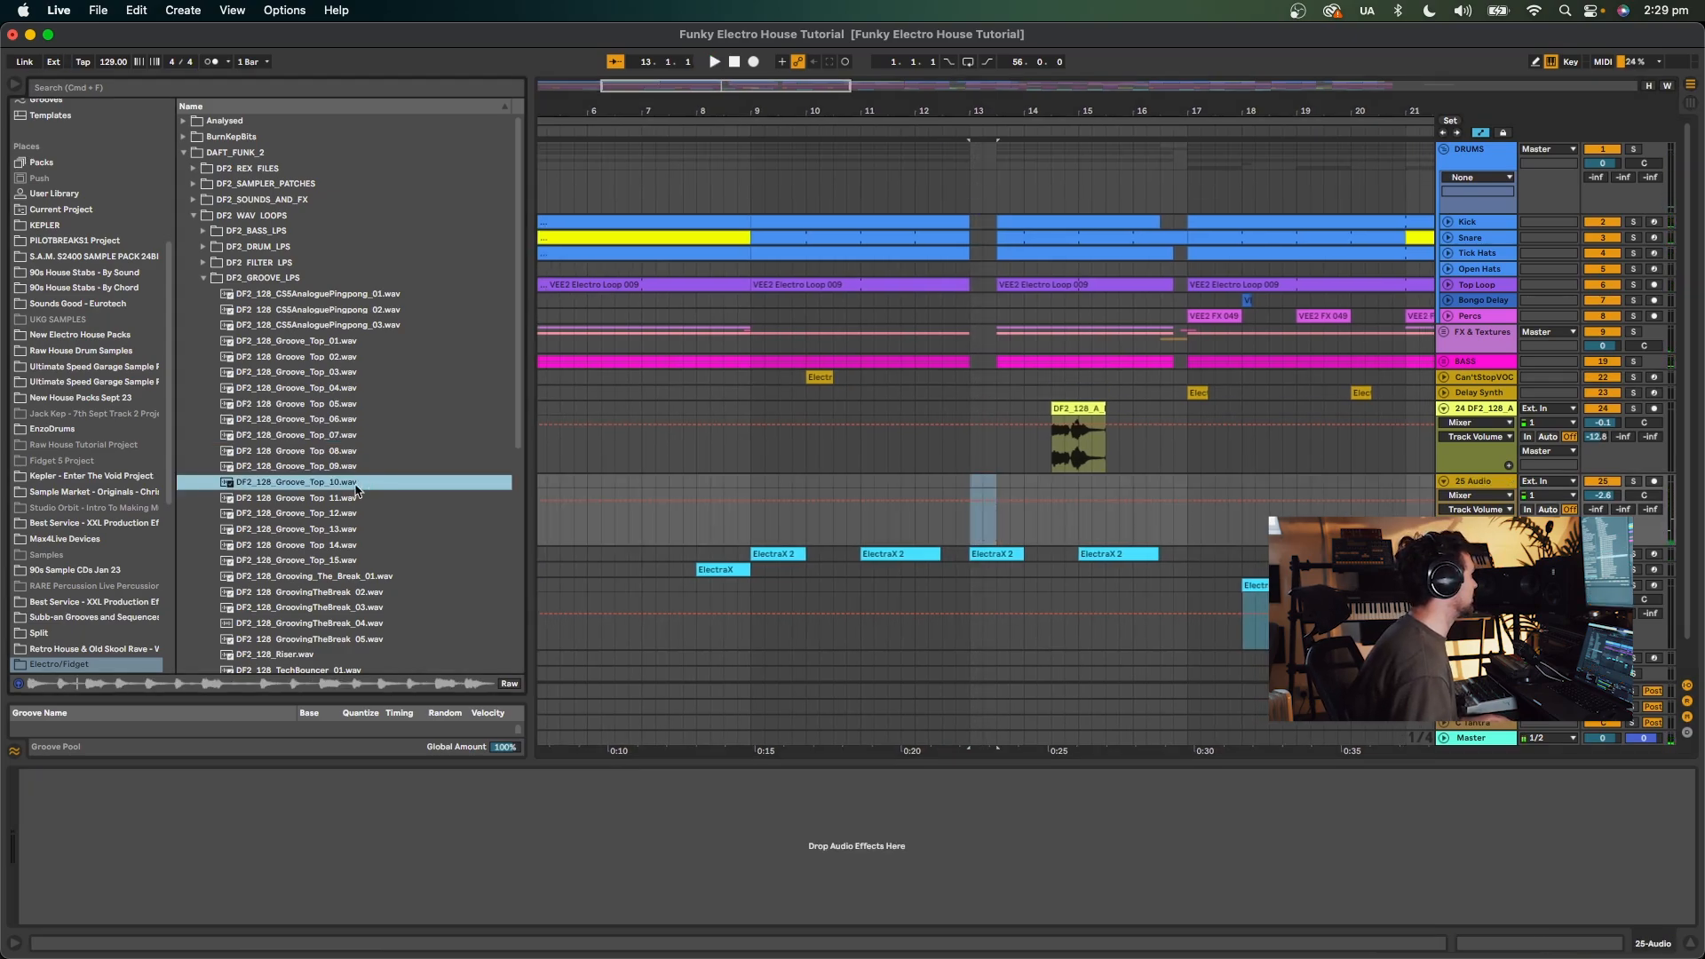
{"action": "left_click_drag", "start_coordinate": [342, 490], "coordinate": [999, 484]}
{"action": "left_click", "coordinate": [947, 471]}
{"action": "key", "text": "space"}
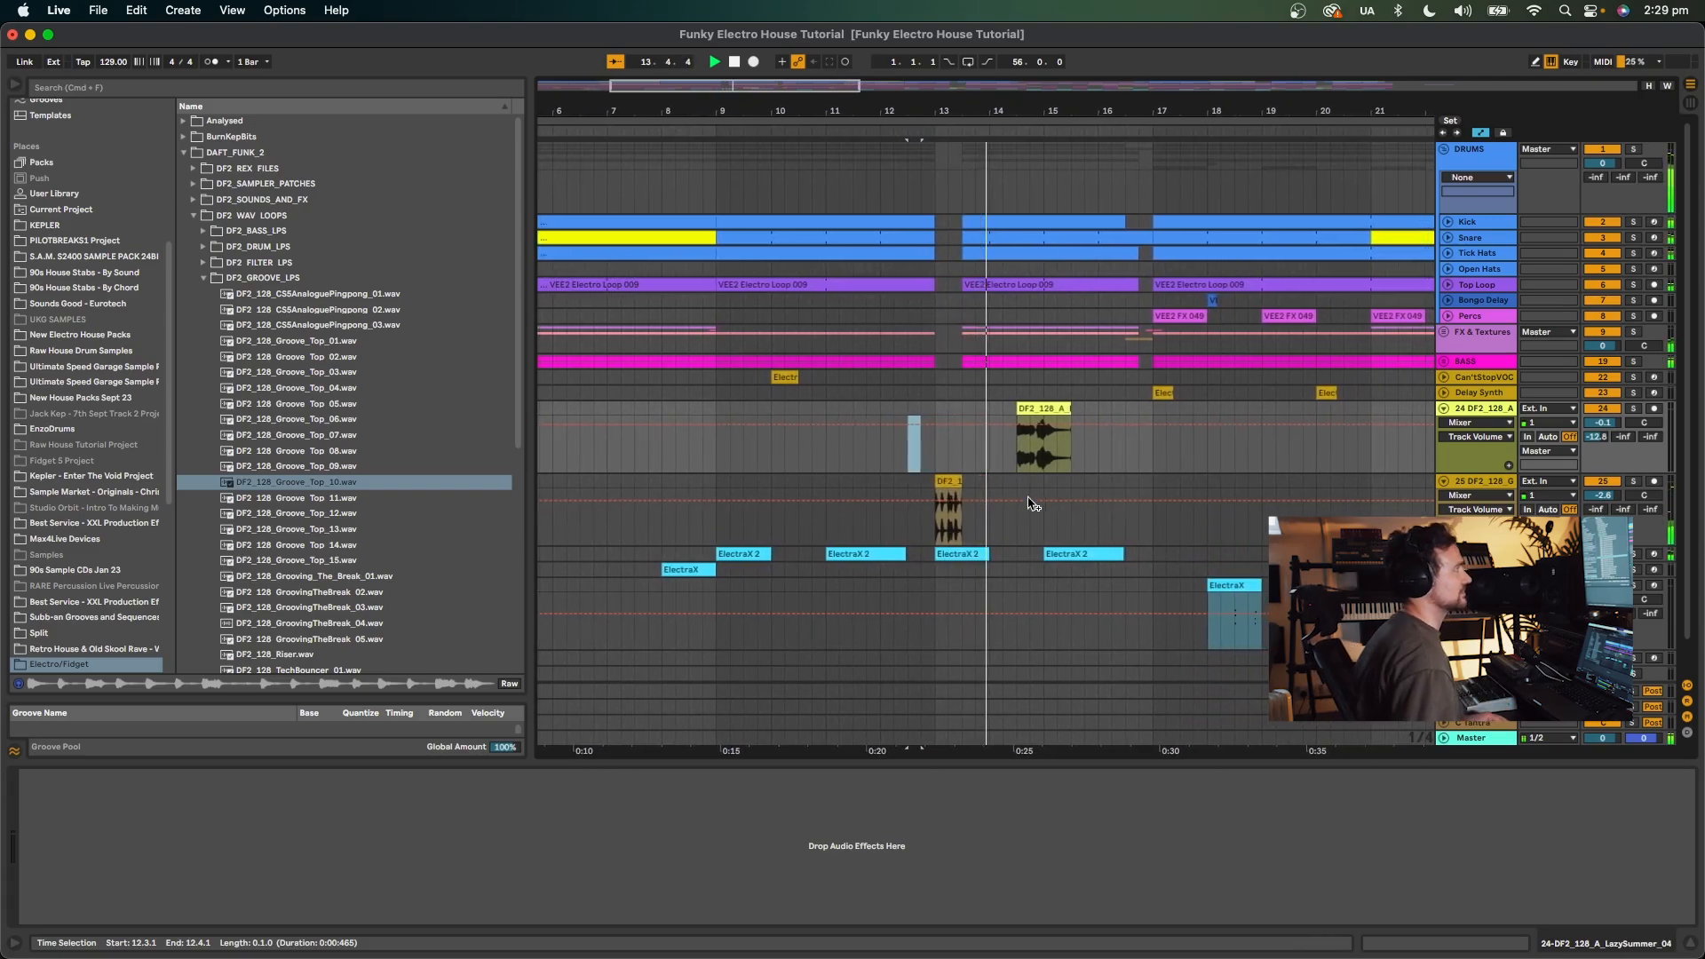
{"action": "key", "text": "space"}
Open the Groove_Top_10 clip and audition it transposed +1 and -1 semitone.
{"action": "left_click", "coordinate": [933, 480]}
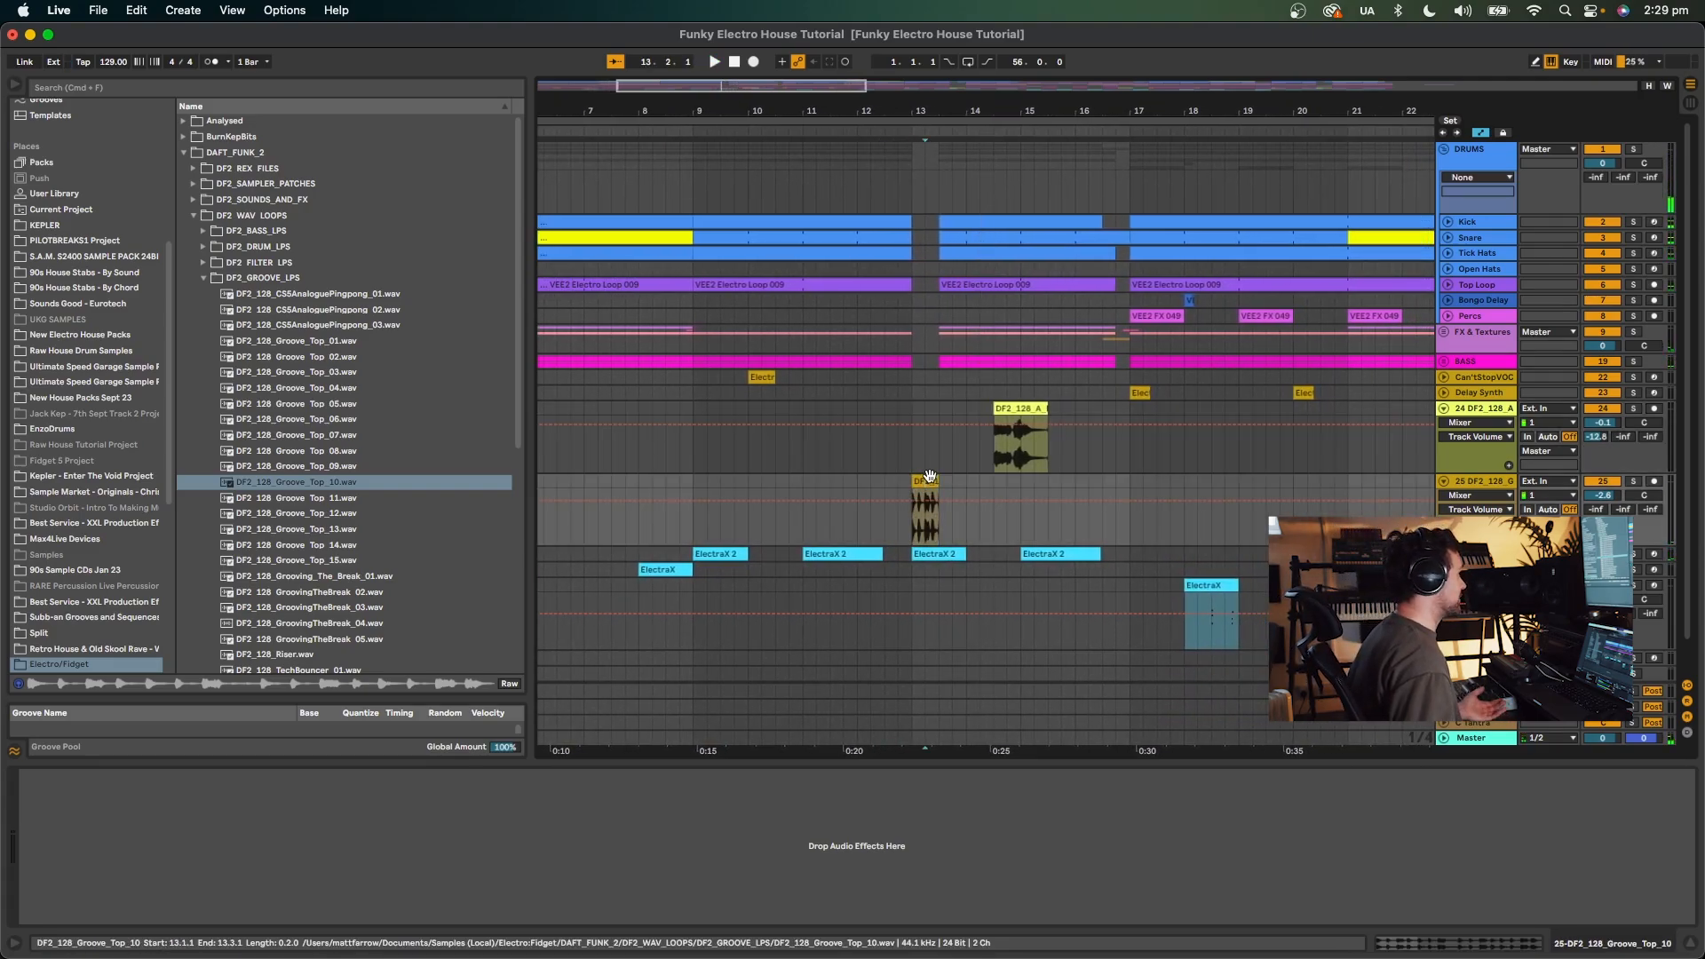
{"action": "double_click", "coordinate": [929, 479]}
{"action": "left_click_drag", "start_coordinate": [268, 585], "coordinate": [265, 562]}
{"action": "key", "text": "space"}
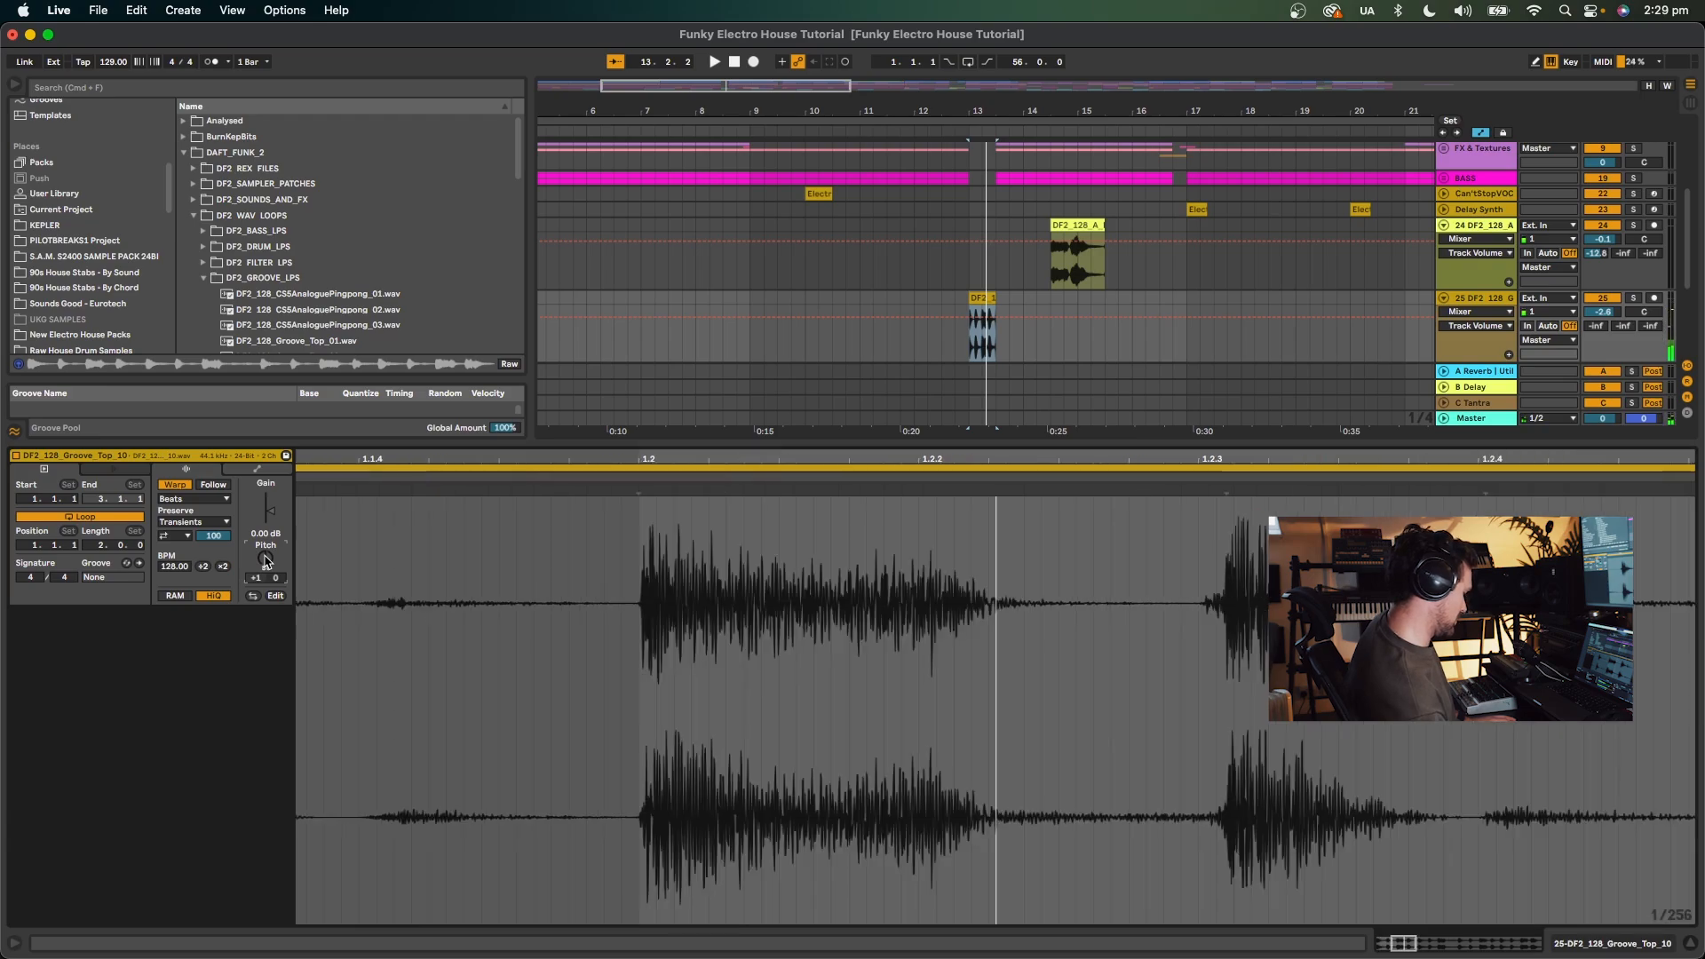
{"action": "left_click_drag", "start_coordinate": [266, 561], "coordinate": [265, 570]}
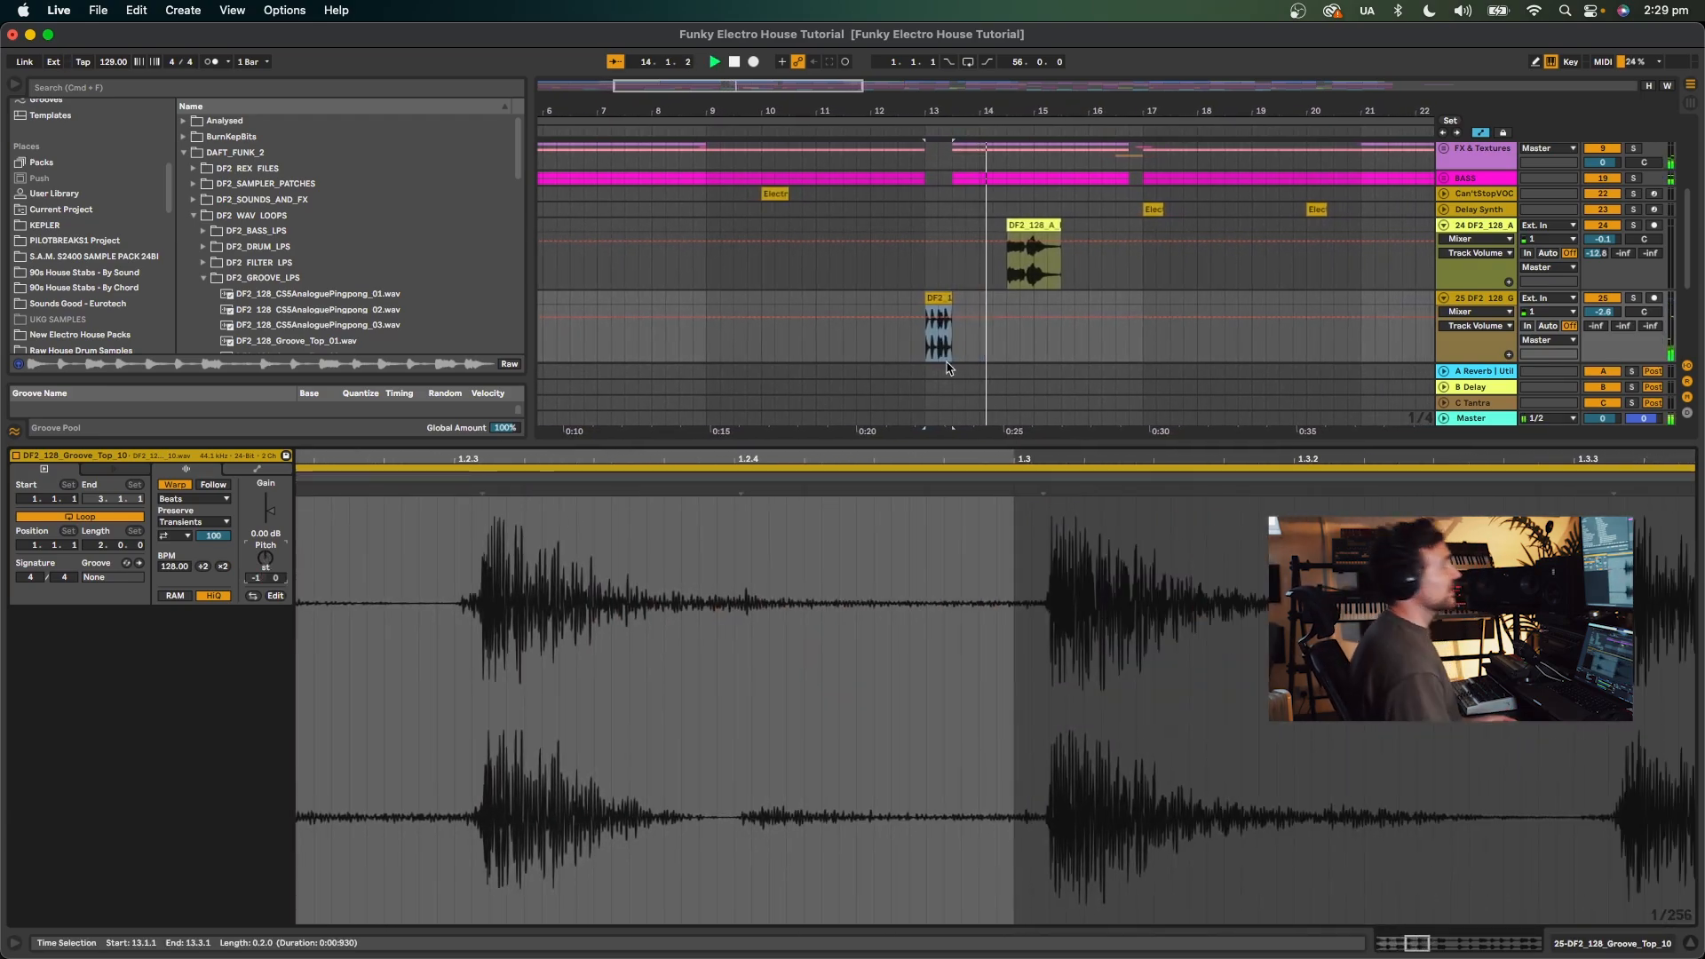
{"action": "key", "text": "space"}
Delete the Groove_Top_10 clip, and undo the edits back through the break placed across the tracks at bar 13.
{"action": "left_click", "coordinate": [936, 289]}
{"action": "left_click", "coordinate": [938, 296]}
{"action": "key", "text": "Delete"}
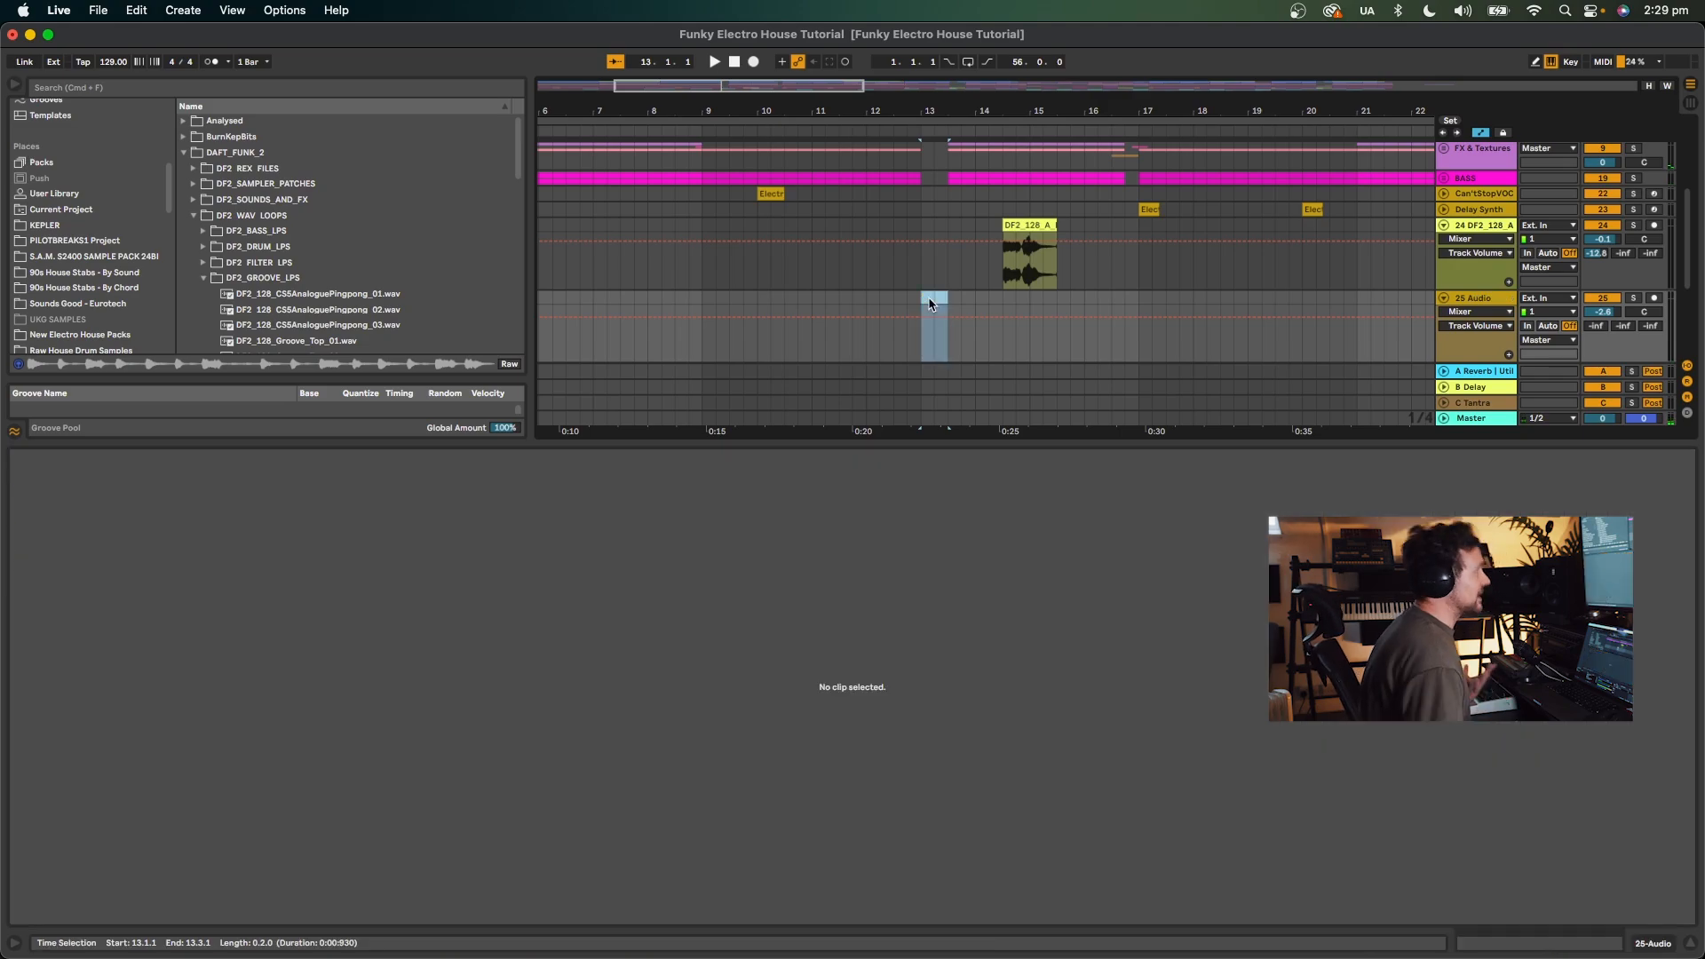
{"action": "key", "text": "z"}
{"action": "key", "text": "super+z"}
{"action": "key", "text": "super+z"}
{"action": "key", "text": "super+z"}
{"action": "key", "text": "super+z"}
{"action": "key", "text": "super+z"}
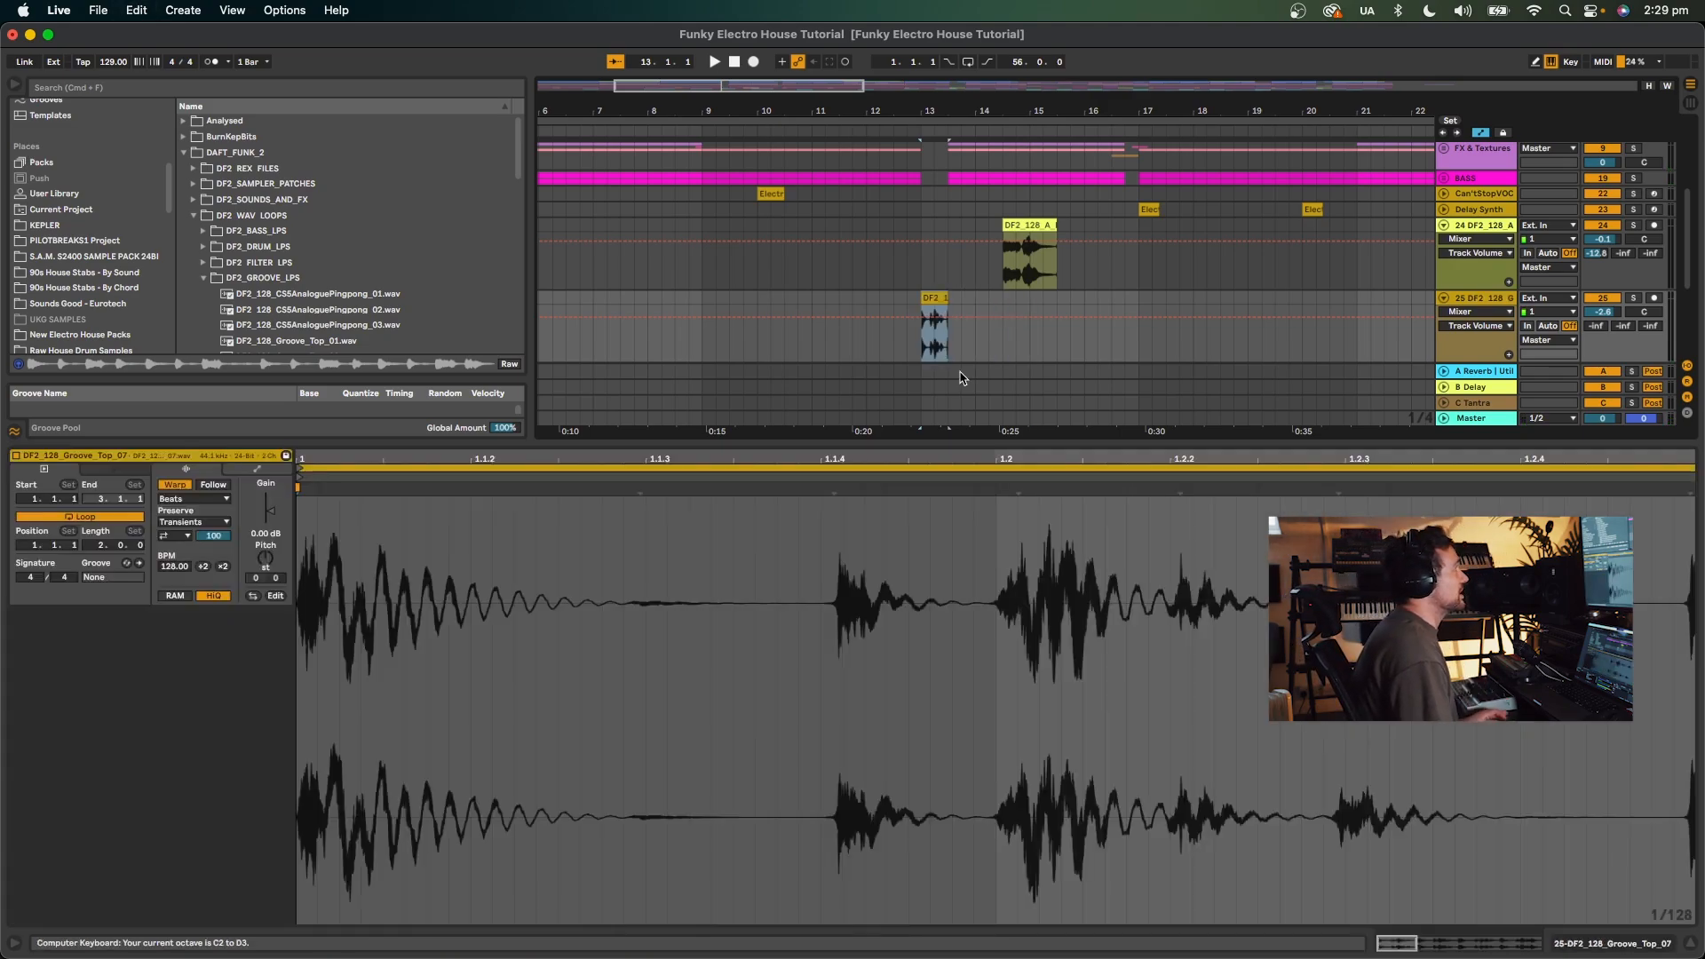
{"action": "key", "text": "super+z"}
Delete the Groove_Top_07 clip at bar 13 and close the clip view.
{"action": "left_click", "coordinate": [942, 301]}
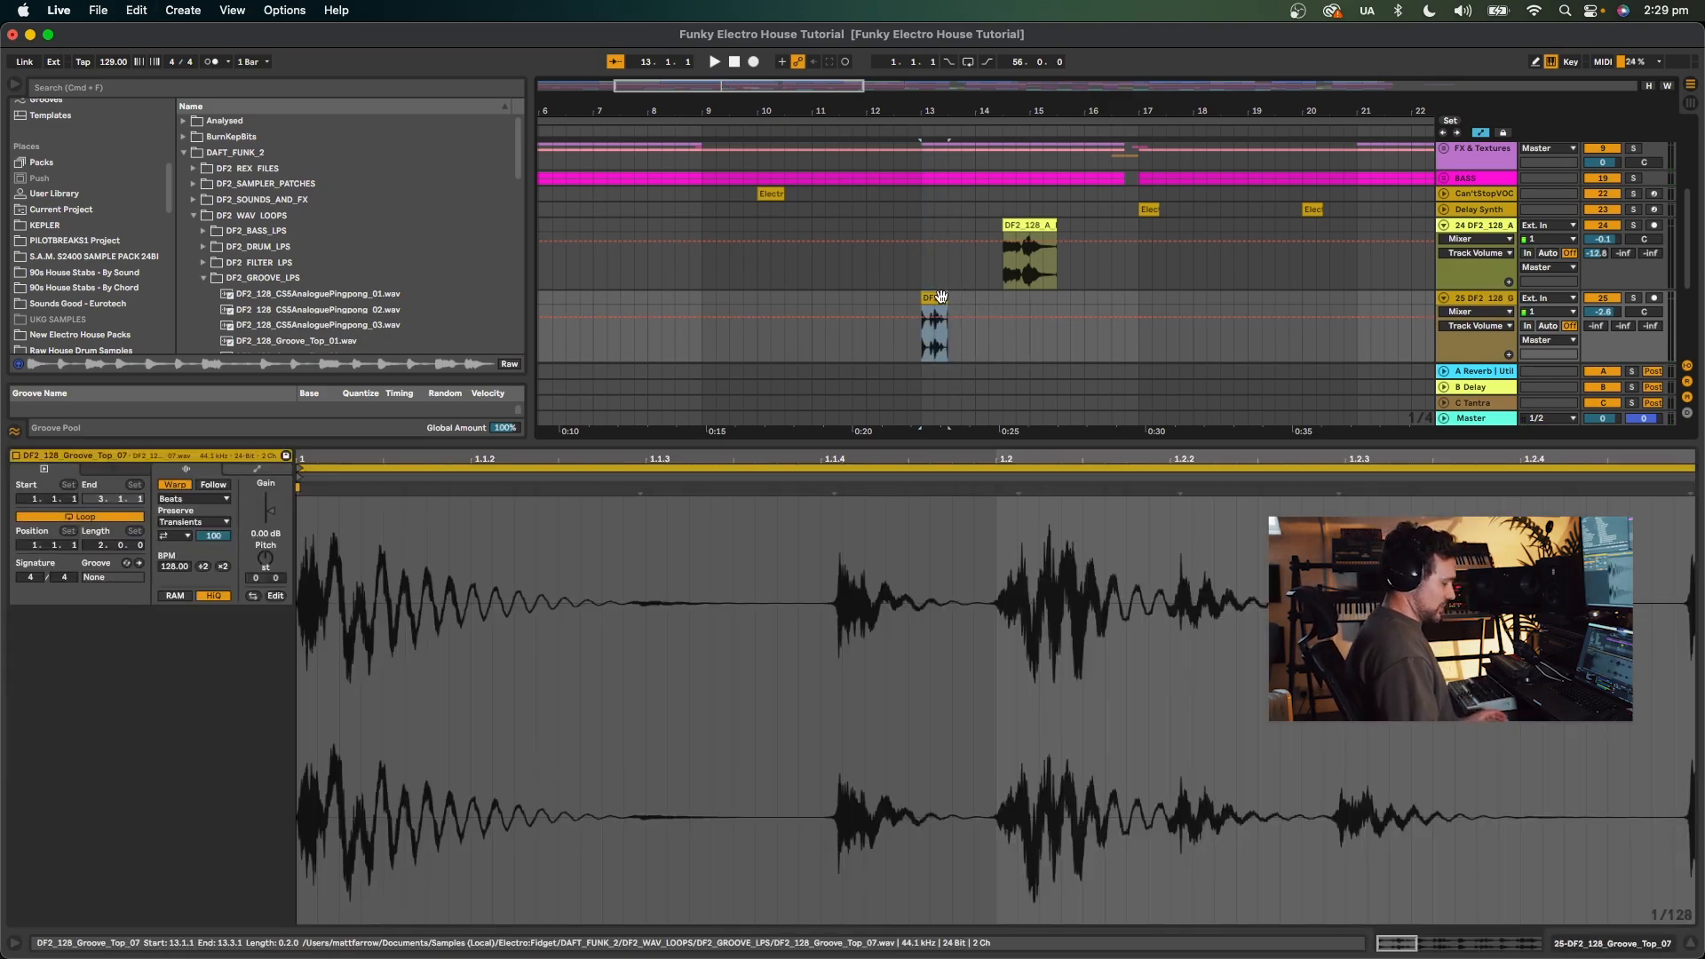
{"action": "key", "text": "Delete"}
{"action": "key", "text": "super+alt+l"}
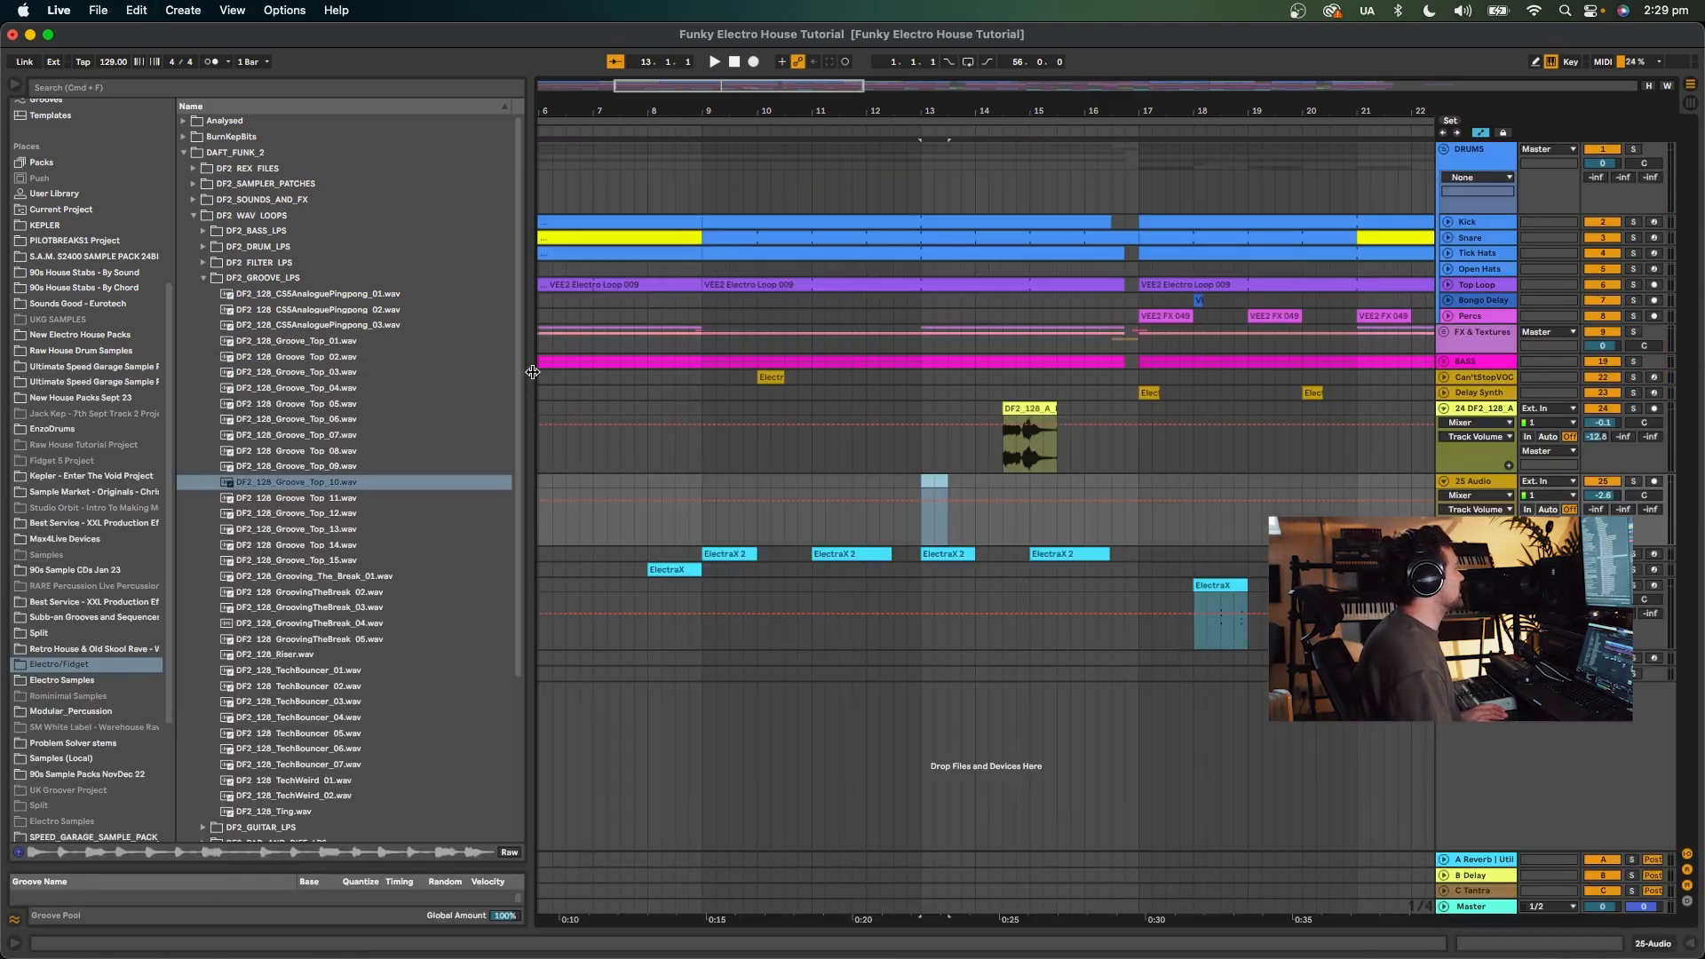
Collapse the DAFT_FUNK_2 folder, and hide the browser to show the whole arrangement.
{"action": "left_click", "coordinate": [184, 152]}
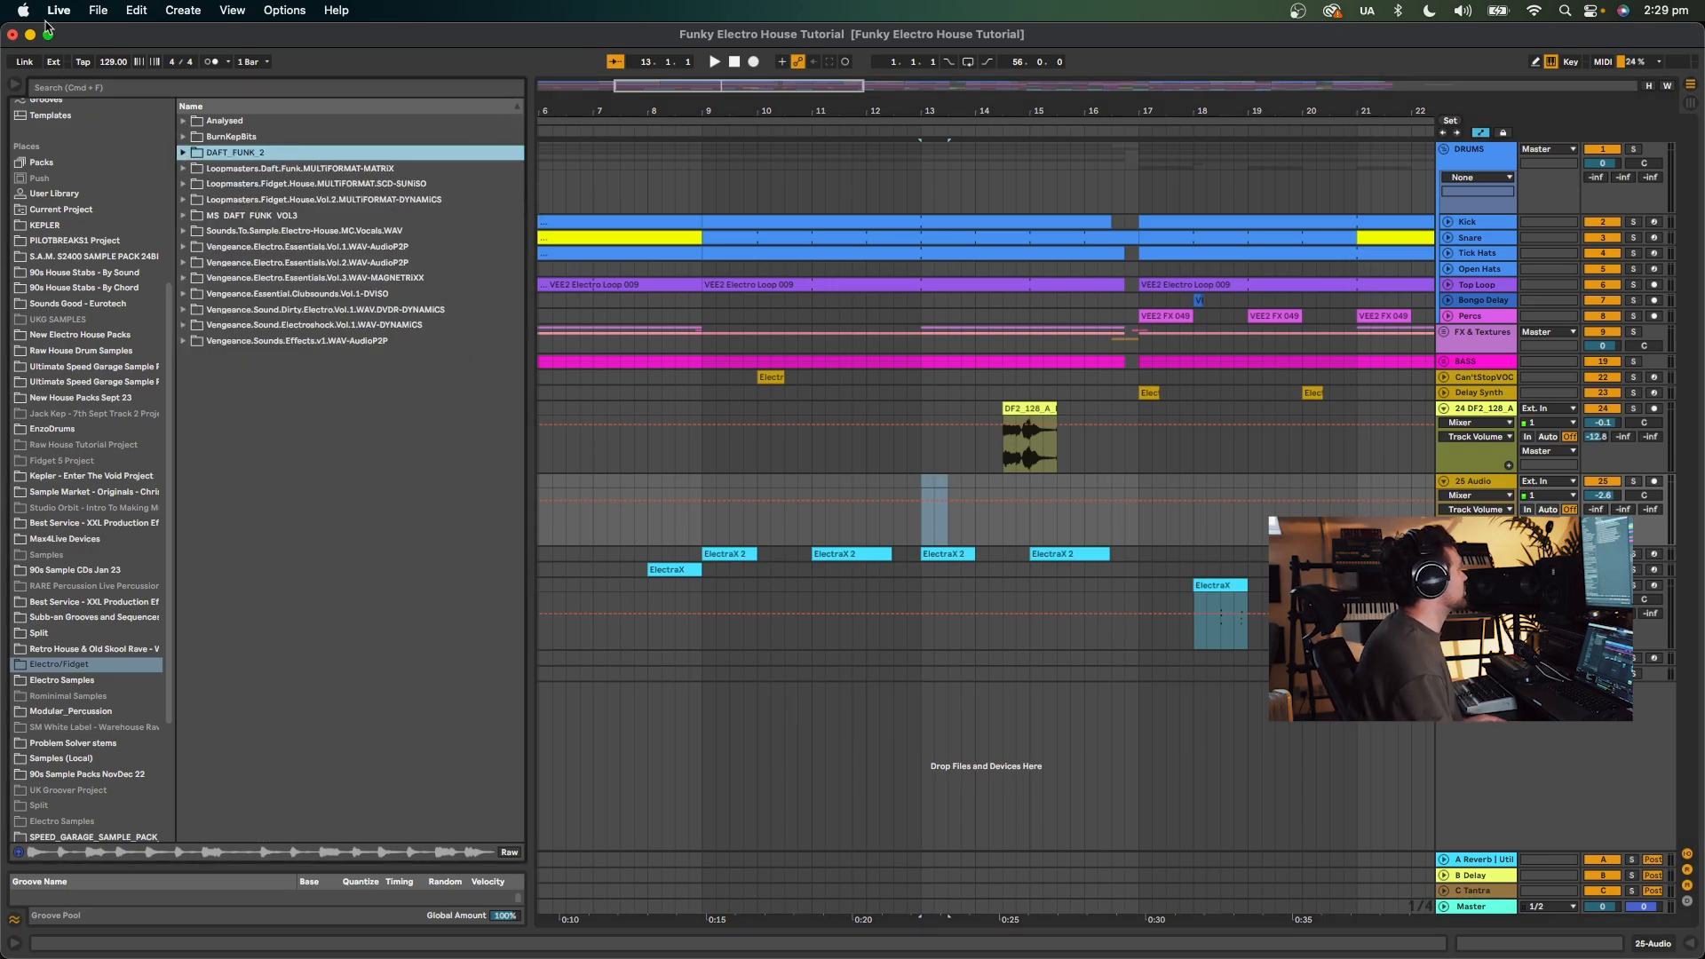
{"action": "left_click", "coordinate": [12, 84]}
{"action": "left_click_drag", "start_coordinate": [617, 107], "coordinate": [338, 107]}
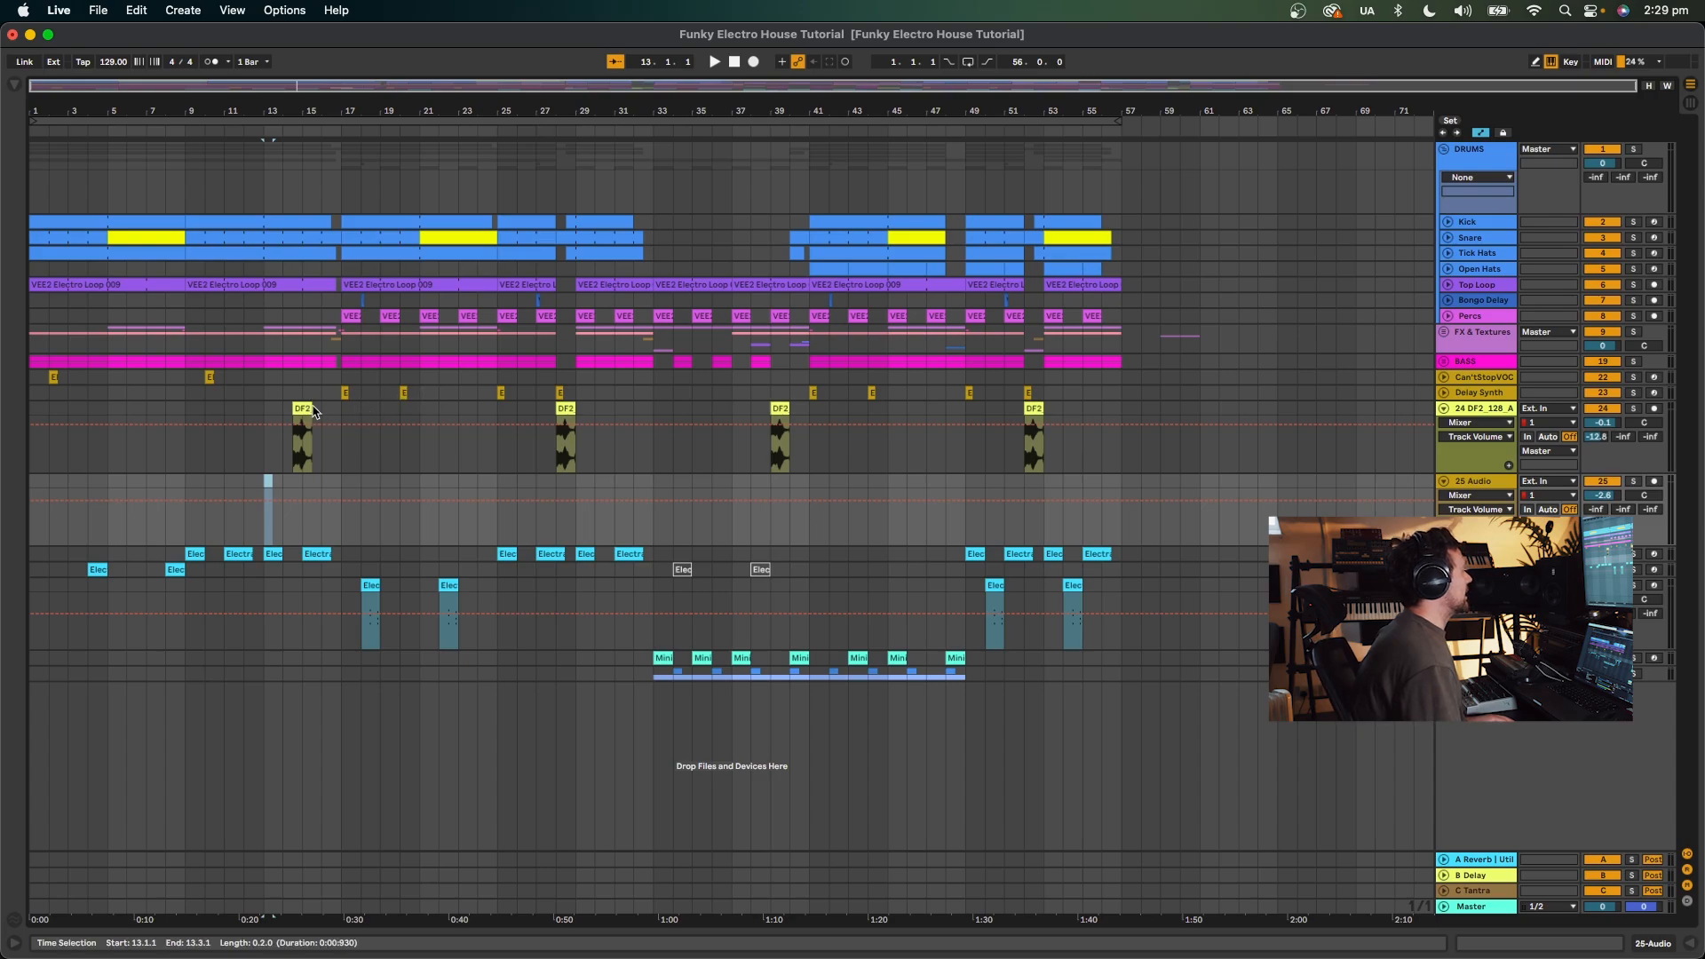
Play the first DF2_128_A_LazySummer_04 clip from bar 14.3 in the mix.
{"action": "left_click", "coordinate": [313, 410]}
{"action": "key", "text": "space"}
{"action": "key", "text": "space"}
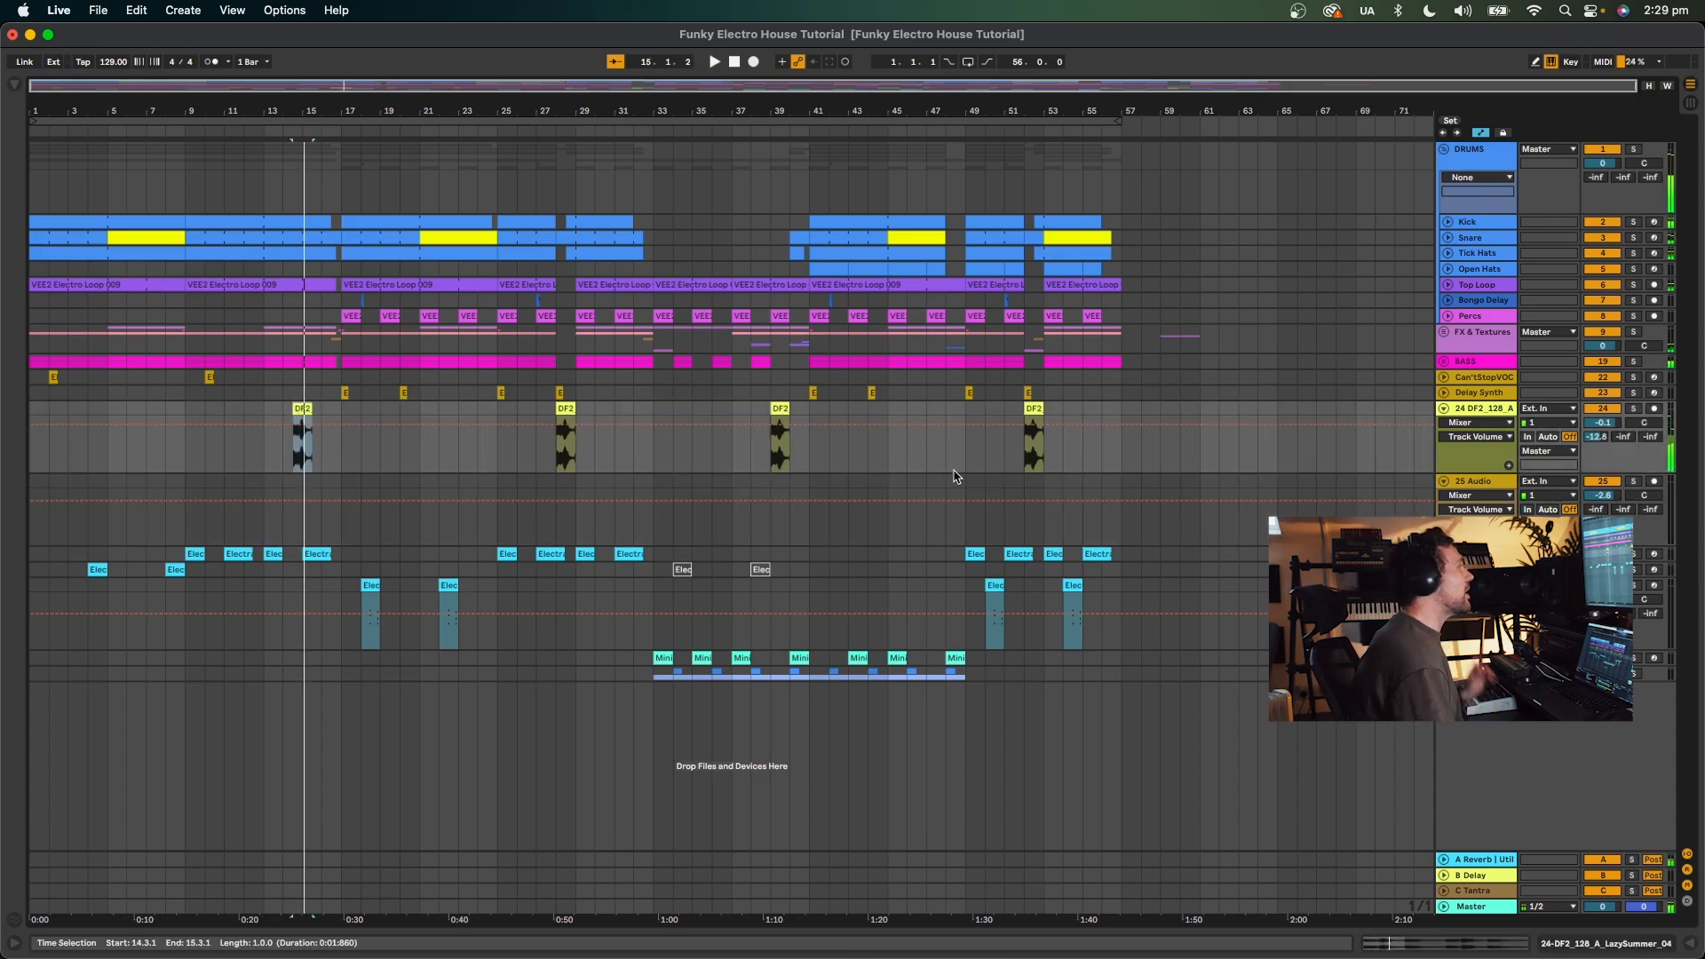
Open the first LazySummer_04 clip and examine its Beats warp settings, including the Preserve and transient loop mode options.
{"action": "double_click", "coordinate": [302, 405]}
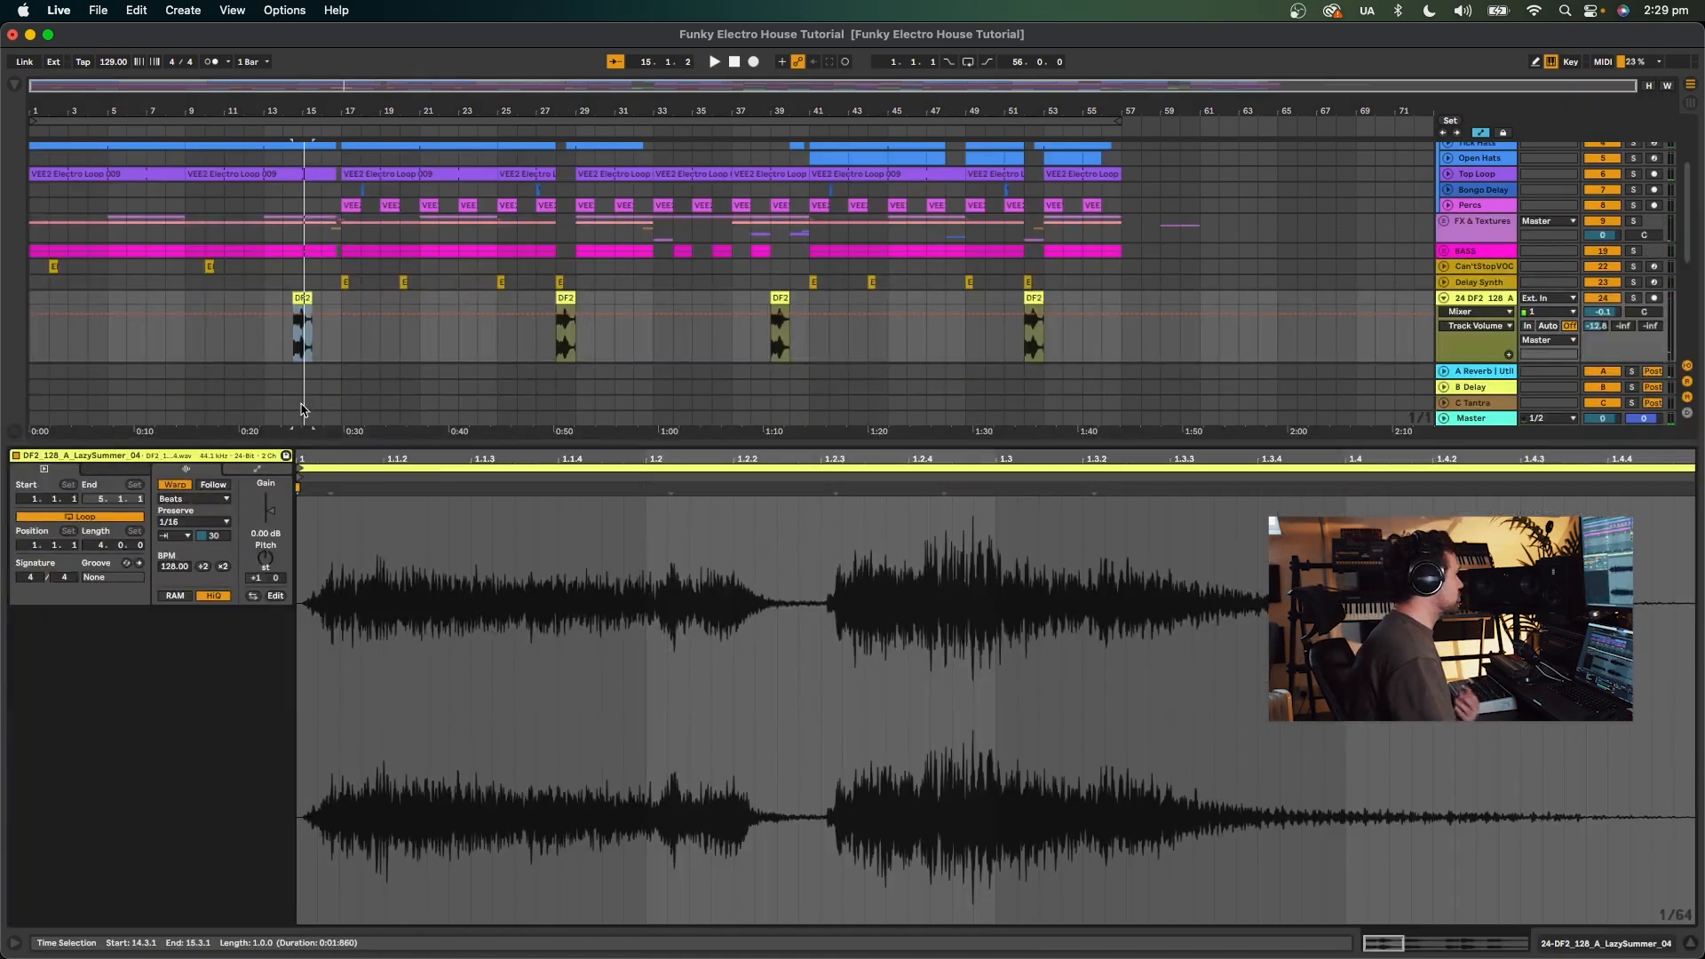
{"action": "left_click", "coordinate": [178, 536]}
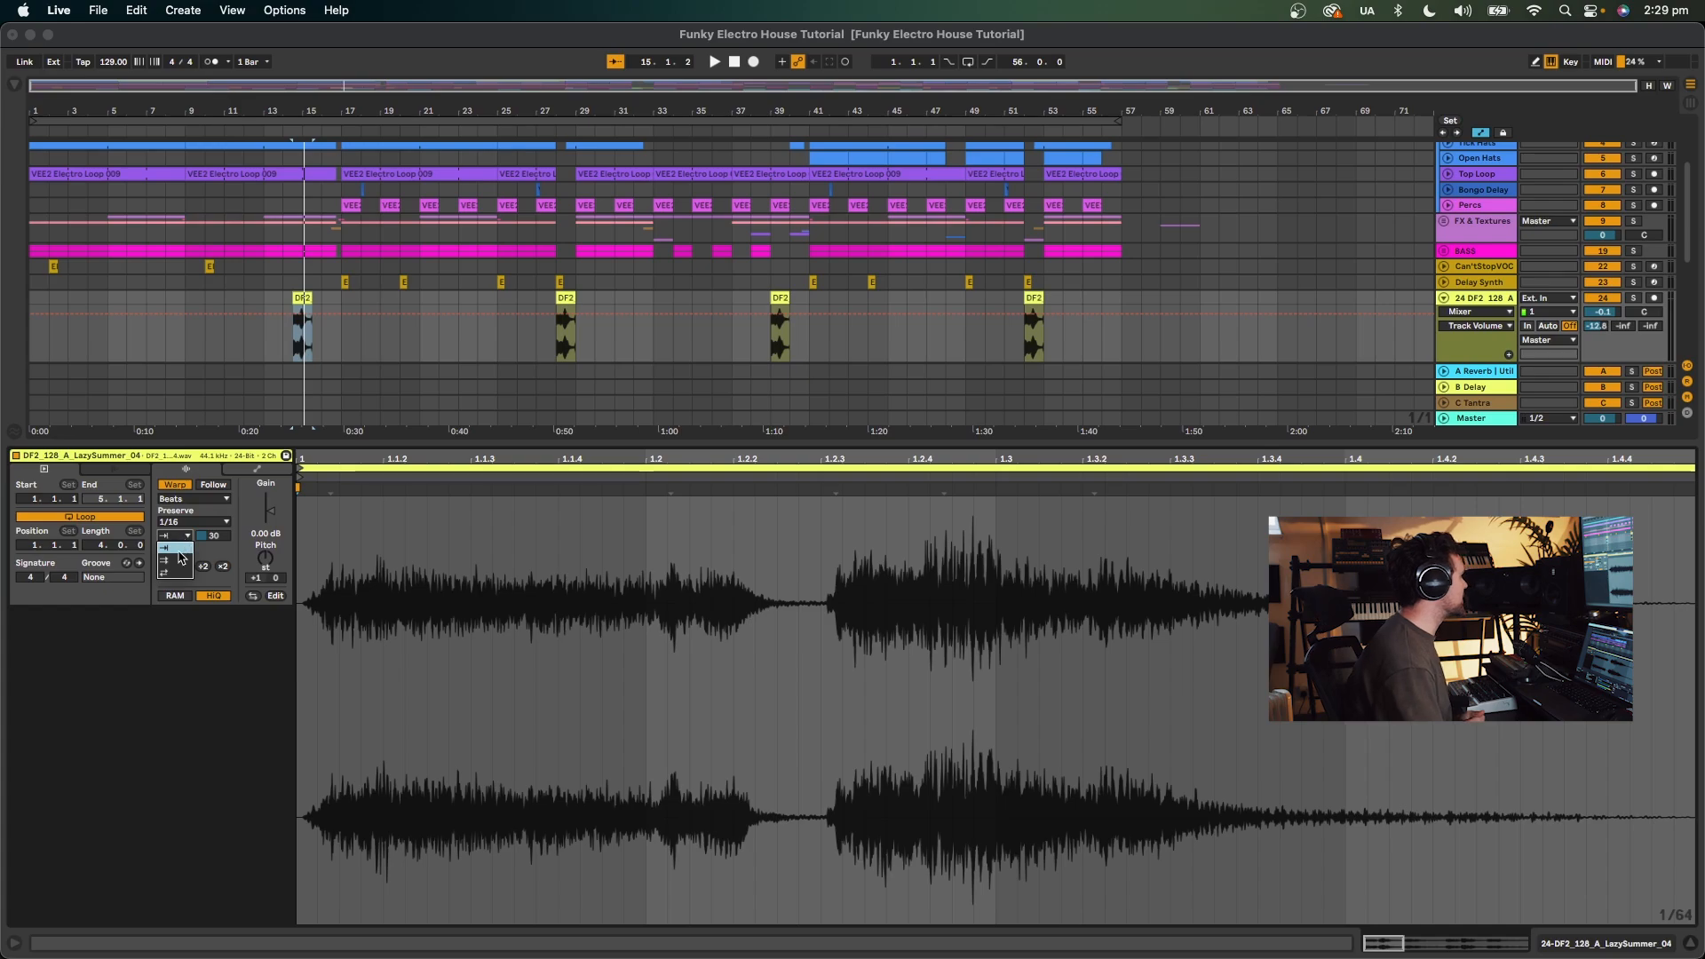
{"action": "left_click", "coordinate": [175, 555]}
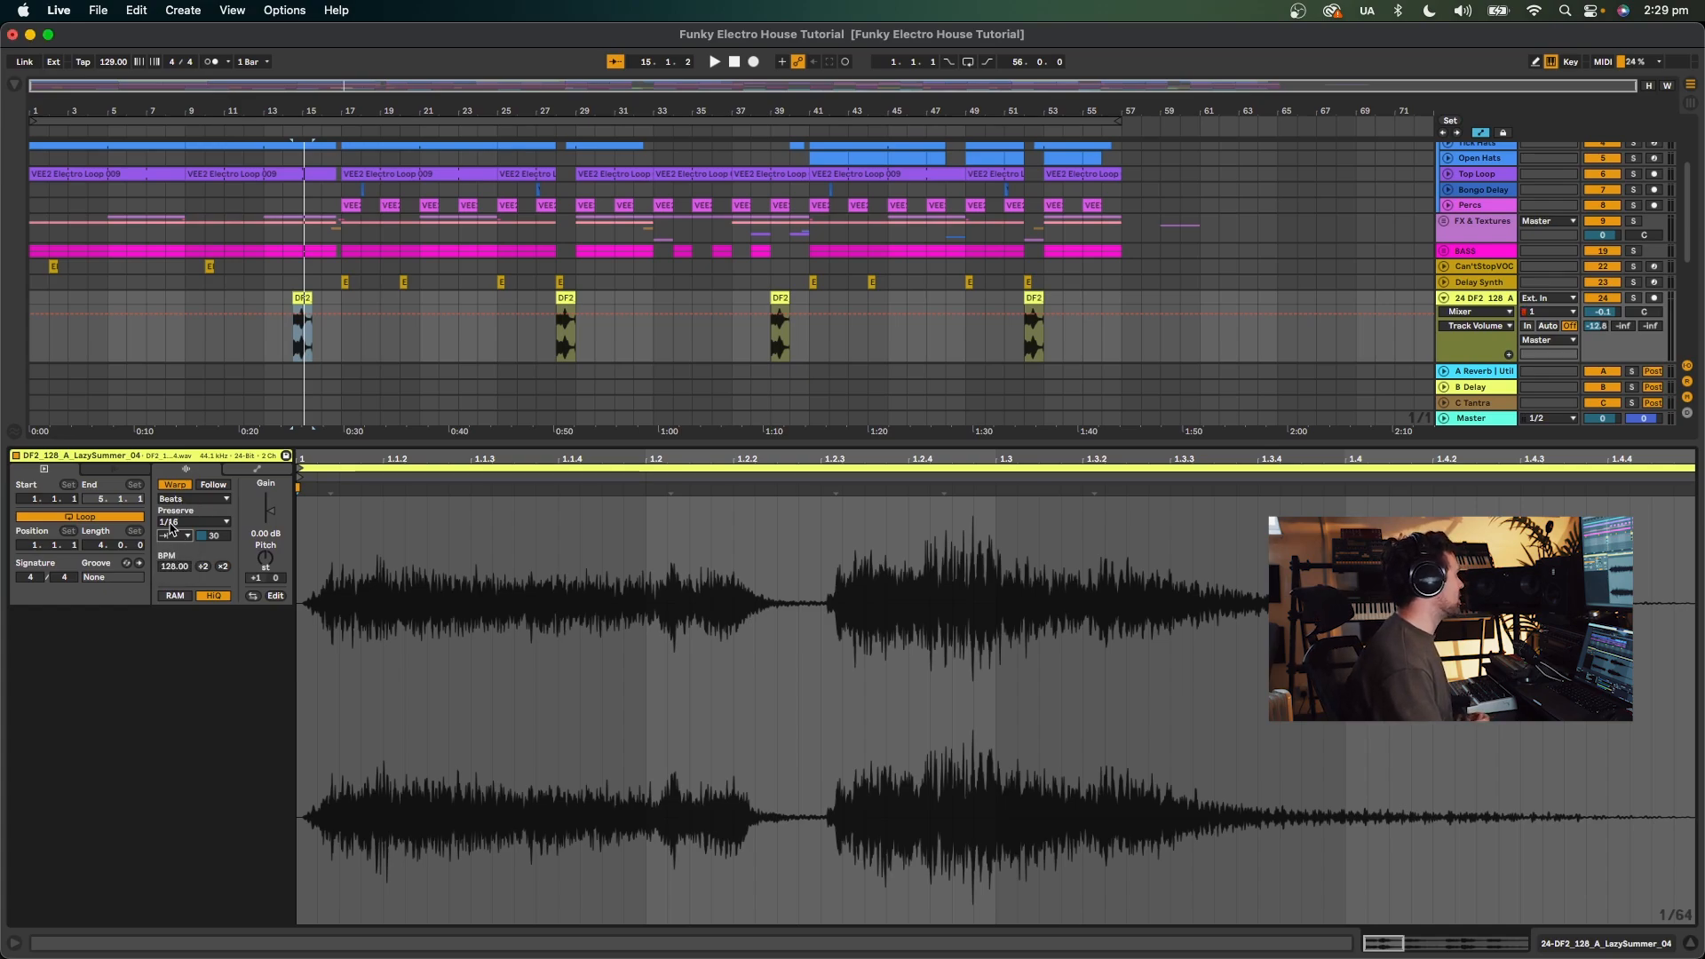
{"action": "left_click", "coordinate": [171, 526]}
{"action": "left_click", "coordinate": [182, 558]}
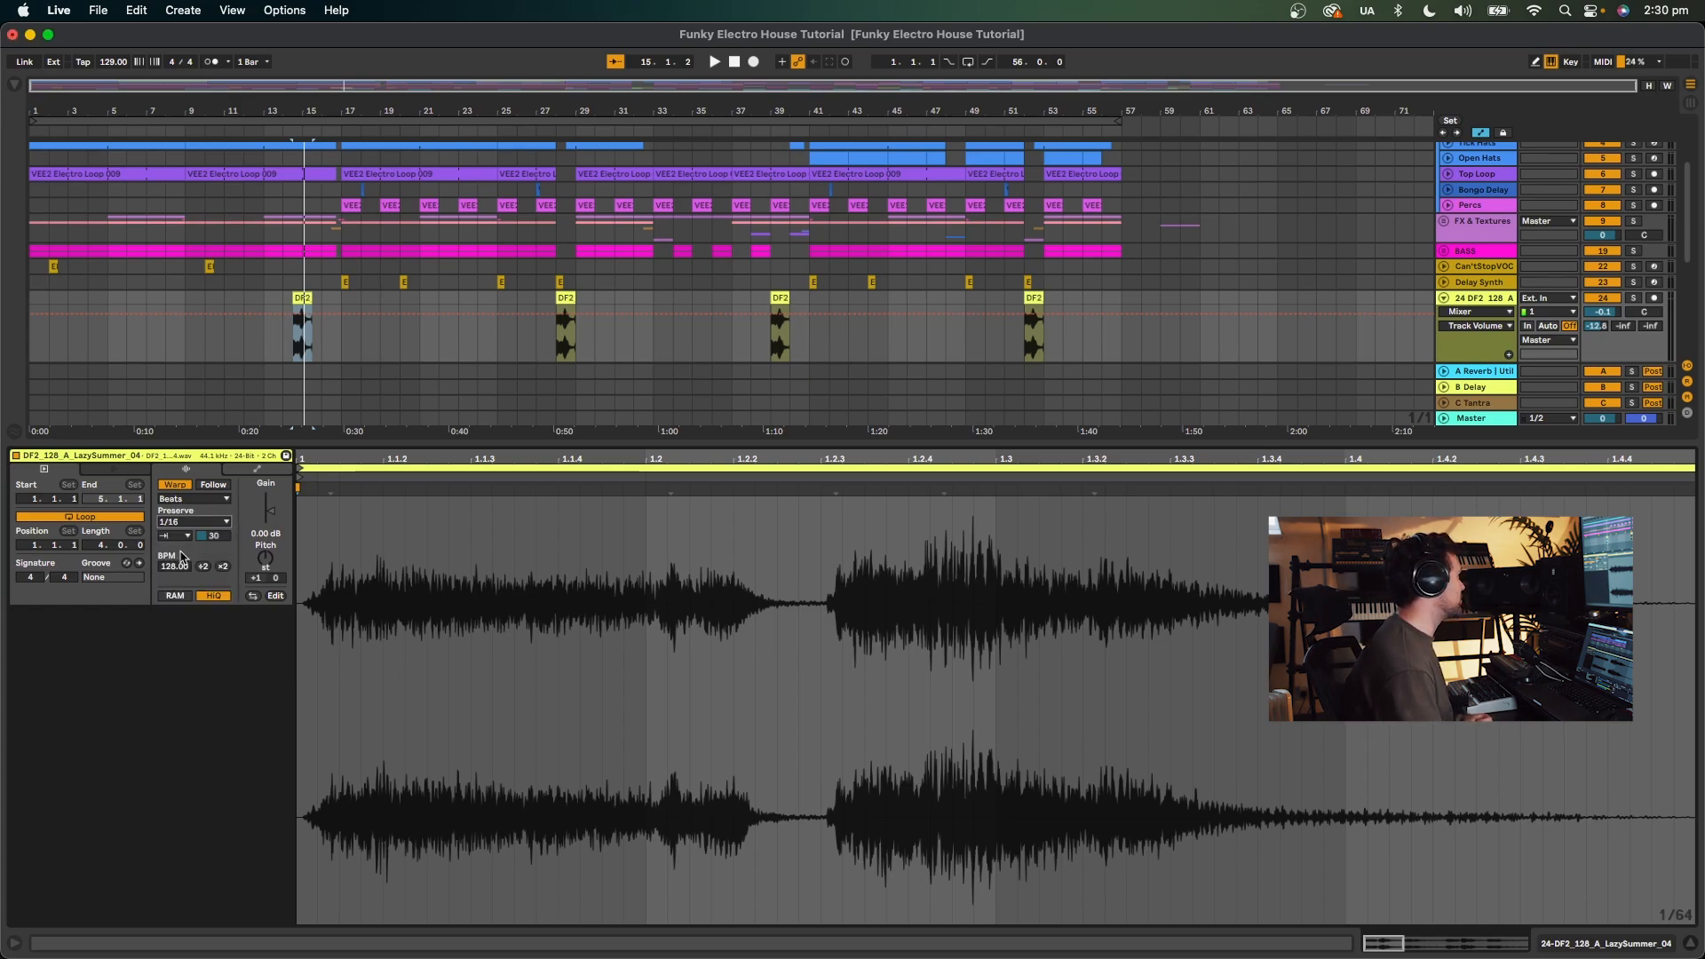
{"action": "left_click", "coordinate": [175, 537]}
{"action": "left_click", "coordinate": [213, 538]}
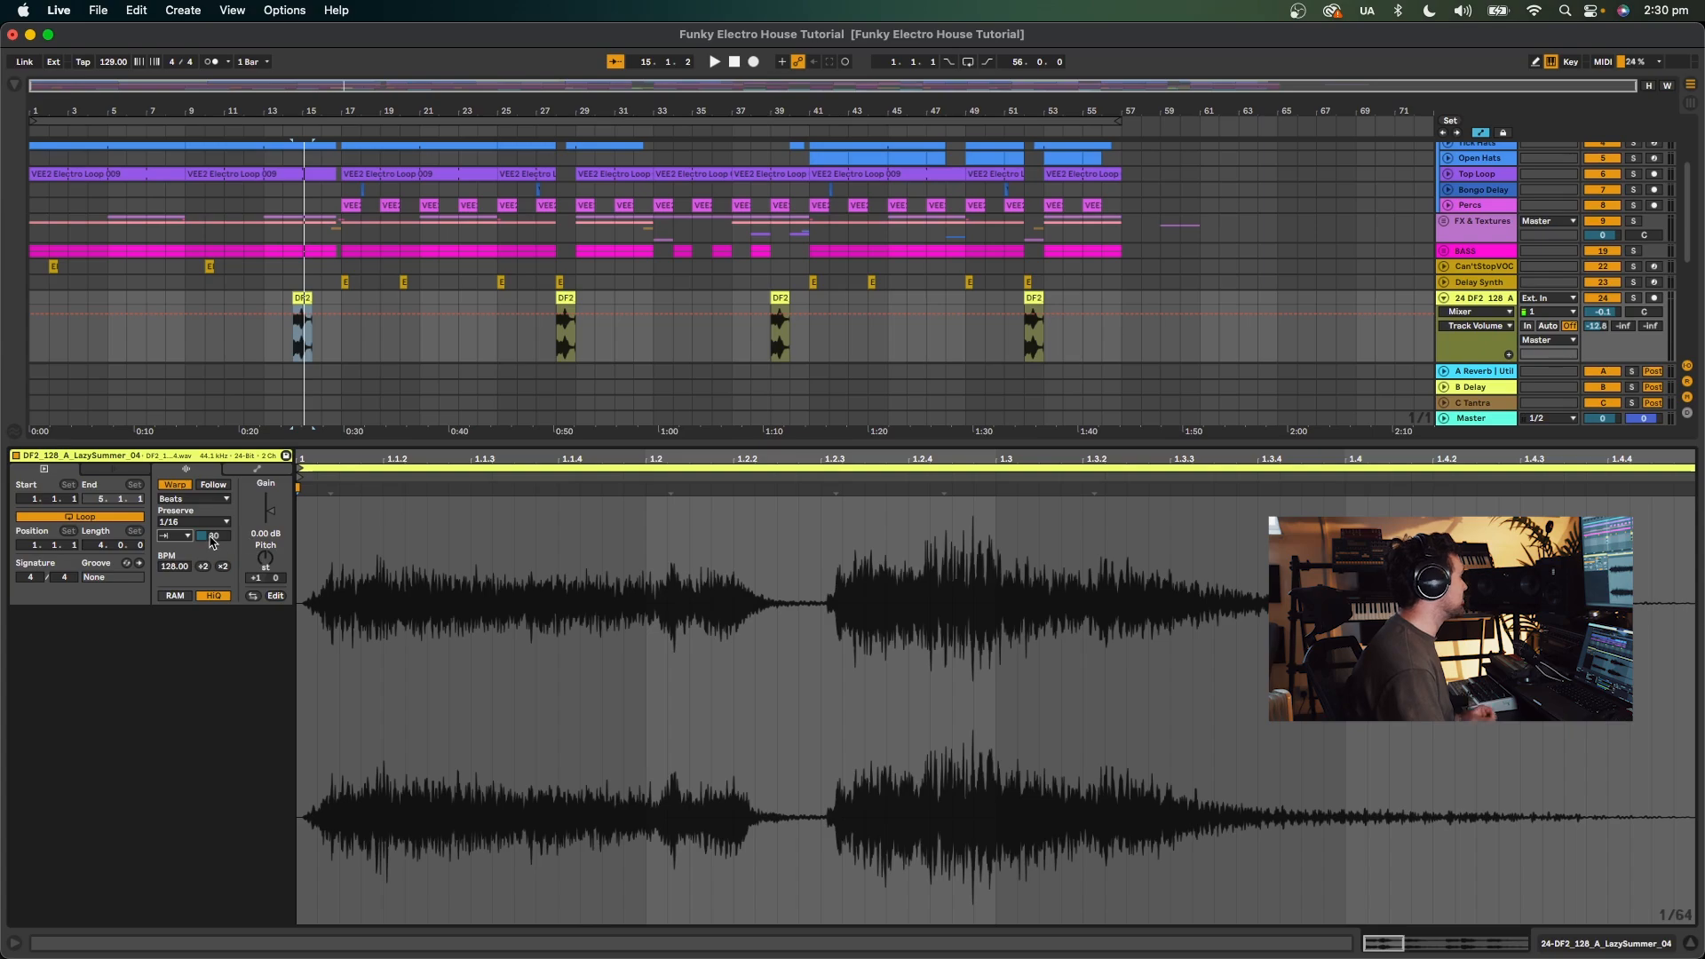
Audition the LazySummer_04 clip with a higher transient envelope, lower the envelope to 28, and close the clip view.
{"action": "key", "text": "space"}
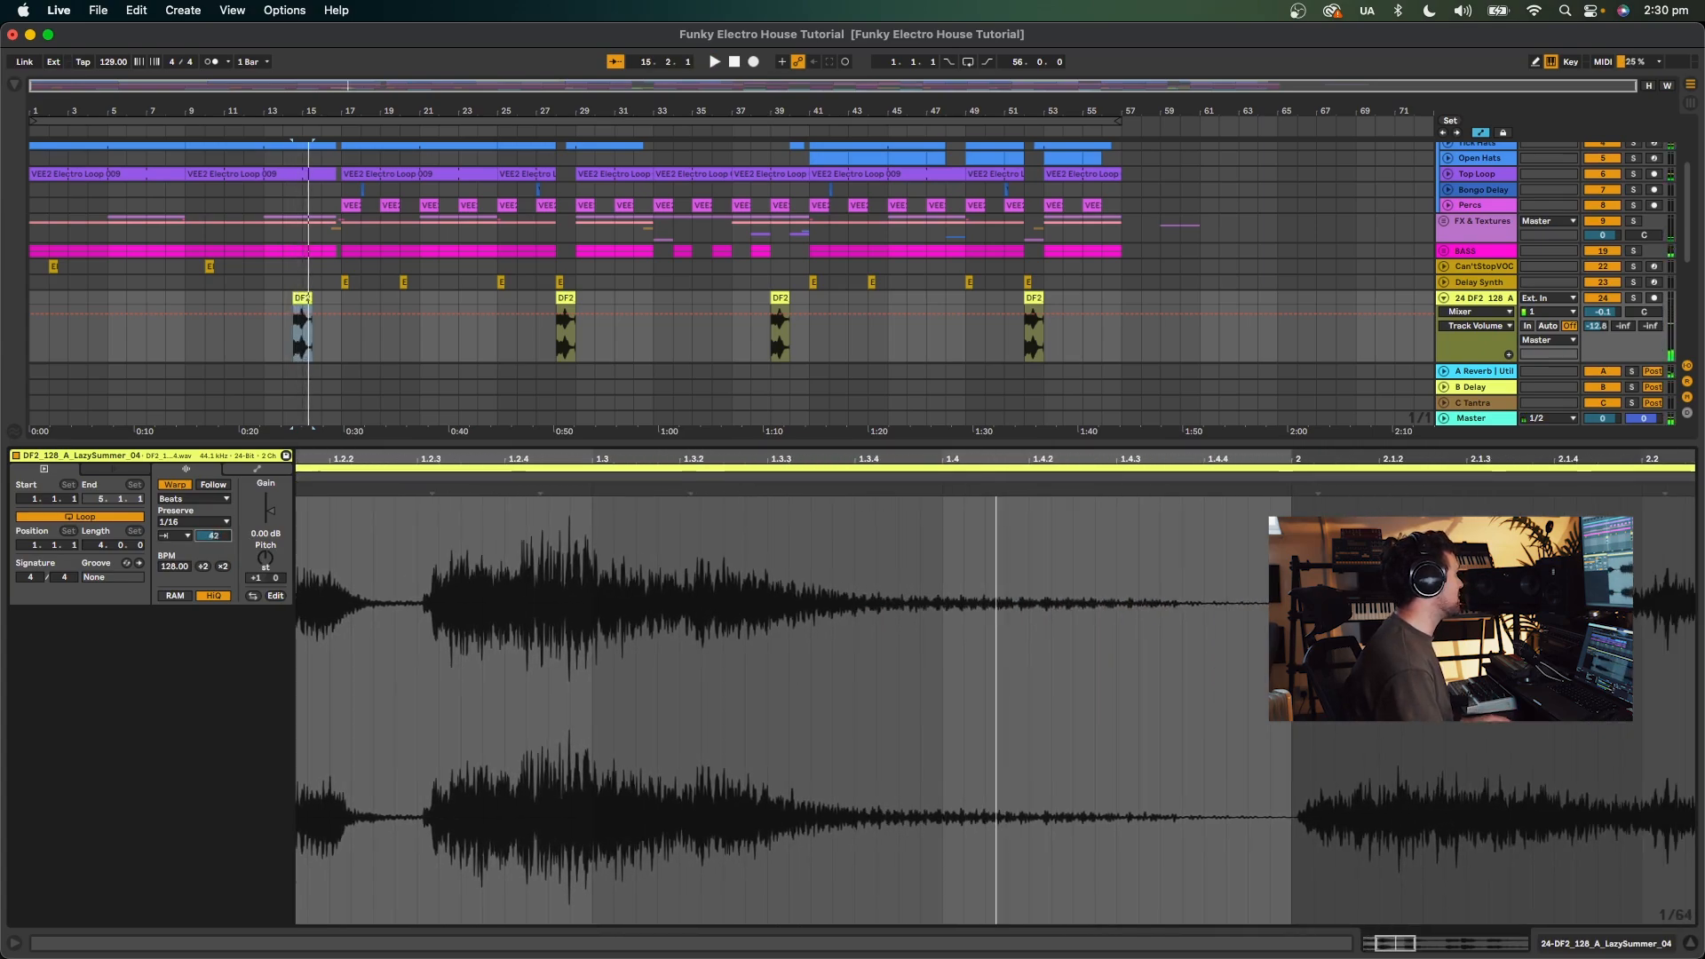
{"action": "left_click_drag", "start_coordinate": [213, 536], "coordinate": [213, 539]}
{"action": "key", "text": "space"}
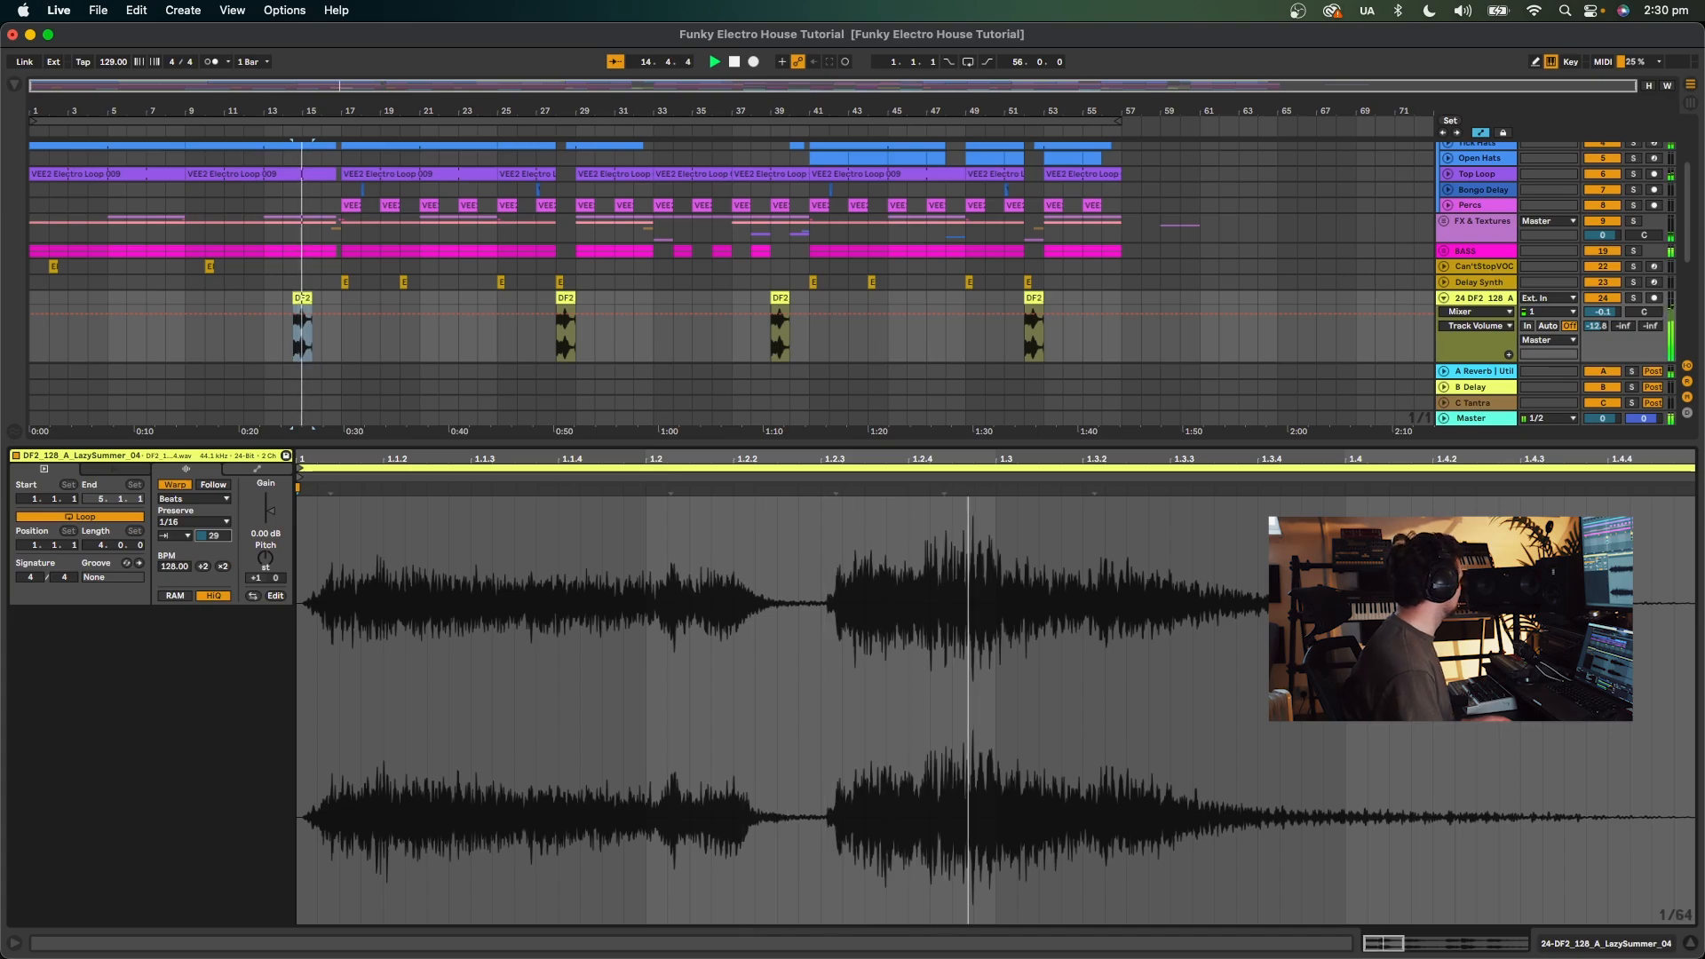
{"action": "key", "text": "space"}
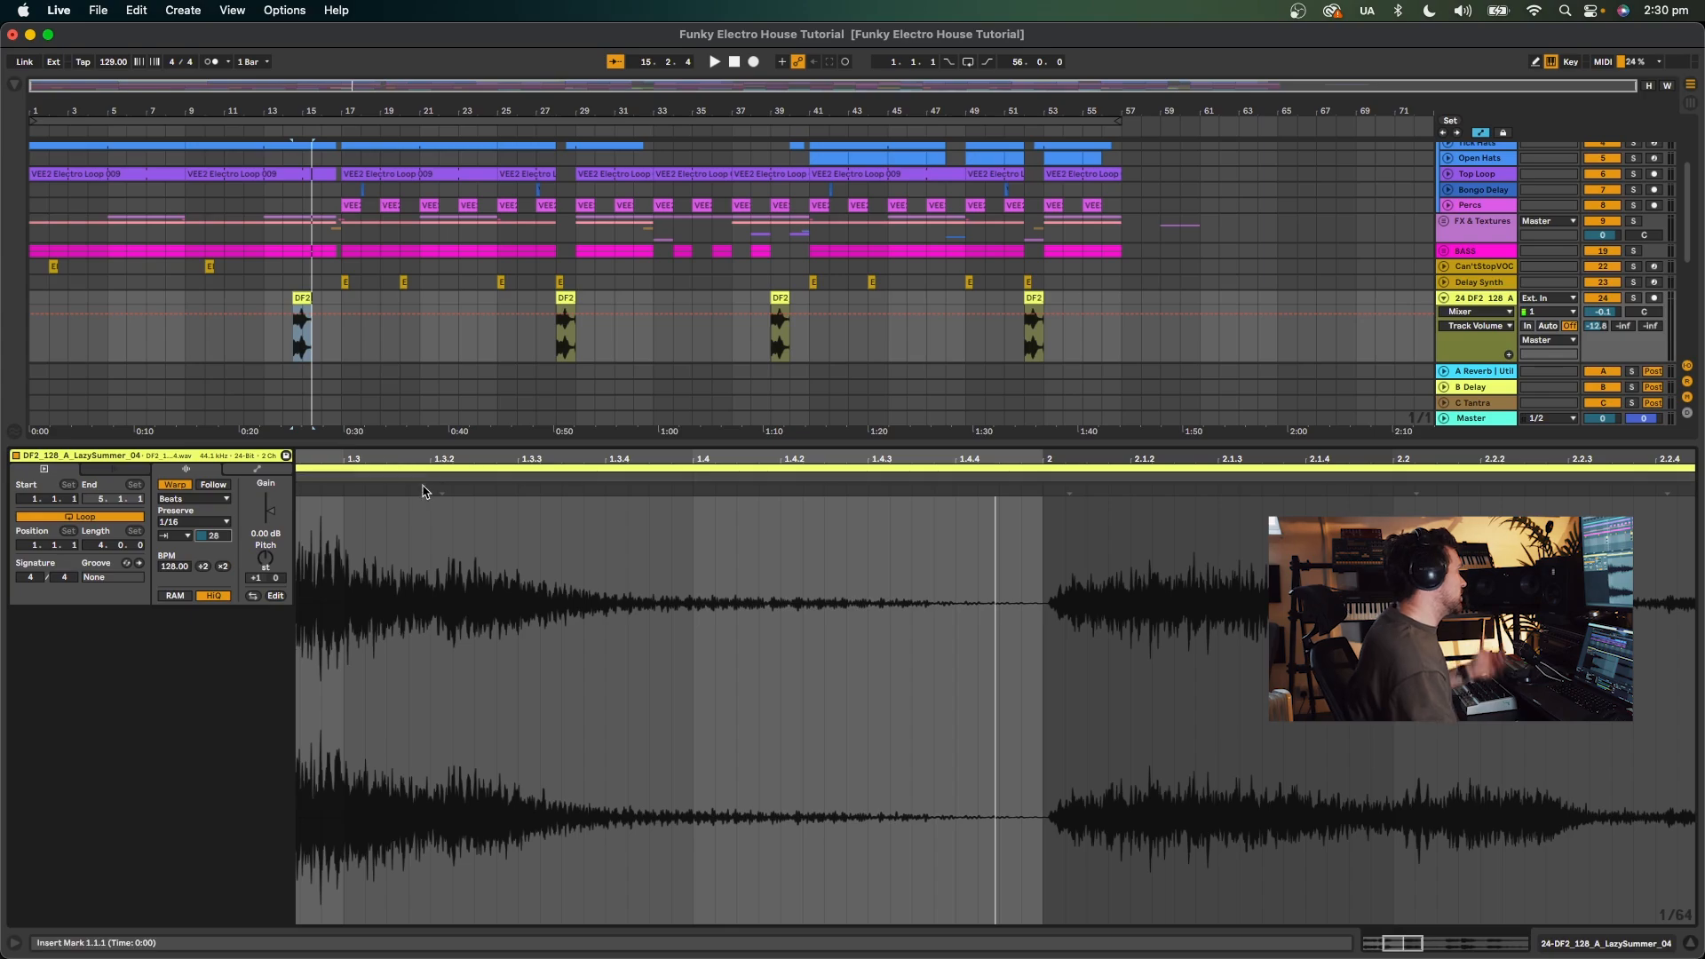
{"action": "double_click", "coordinate": [394, 440]}
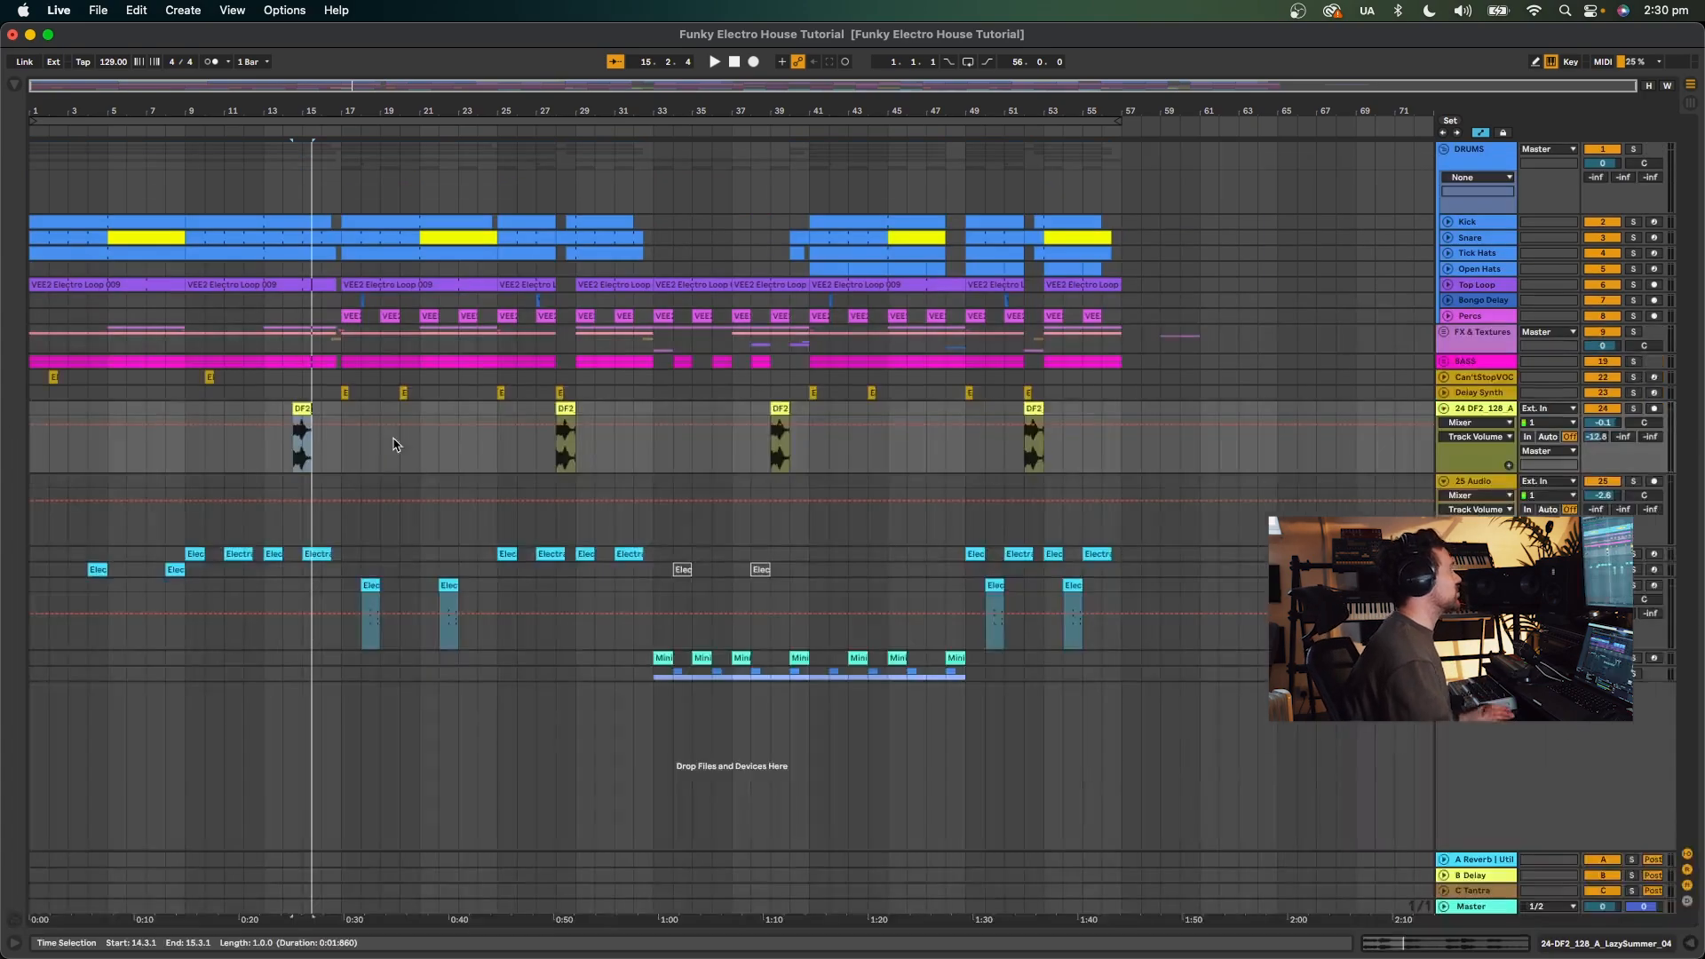
Fold the LazySummer_04 track, and solo track 26 ElectraX to play its clip at bar 9.
{"action": "left_click", "coordinate": [1445, 409]}
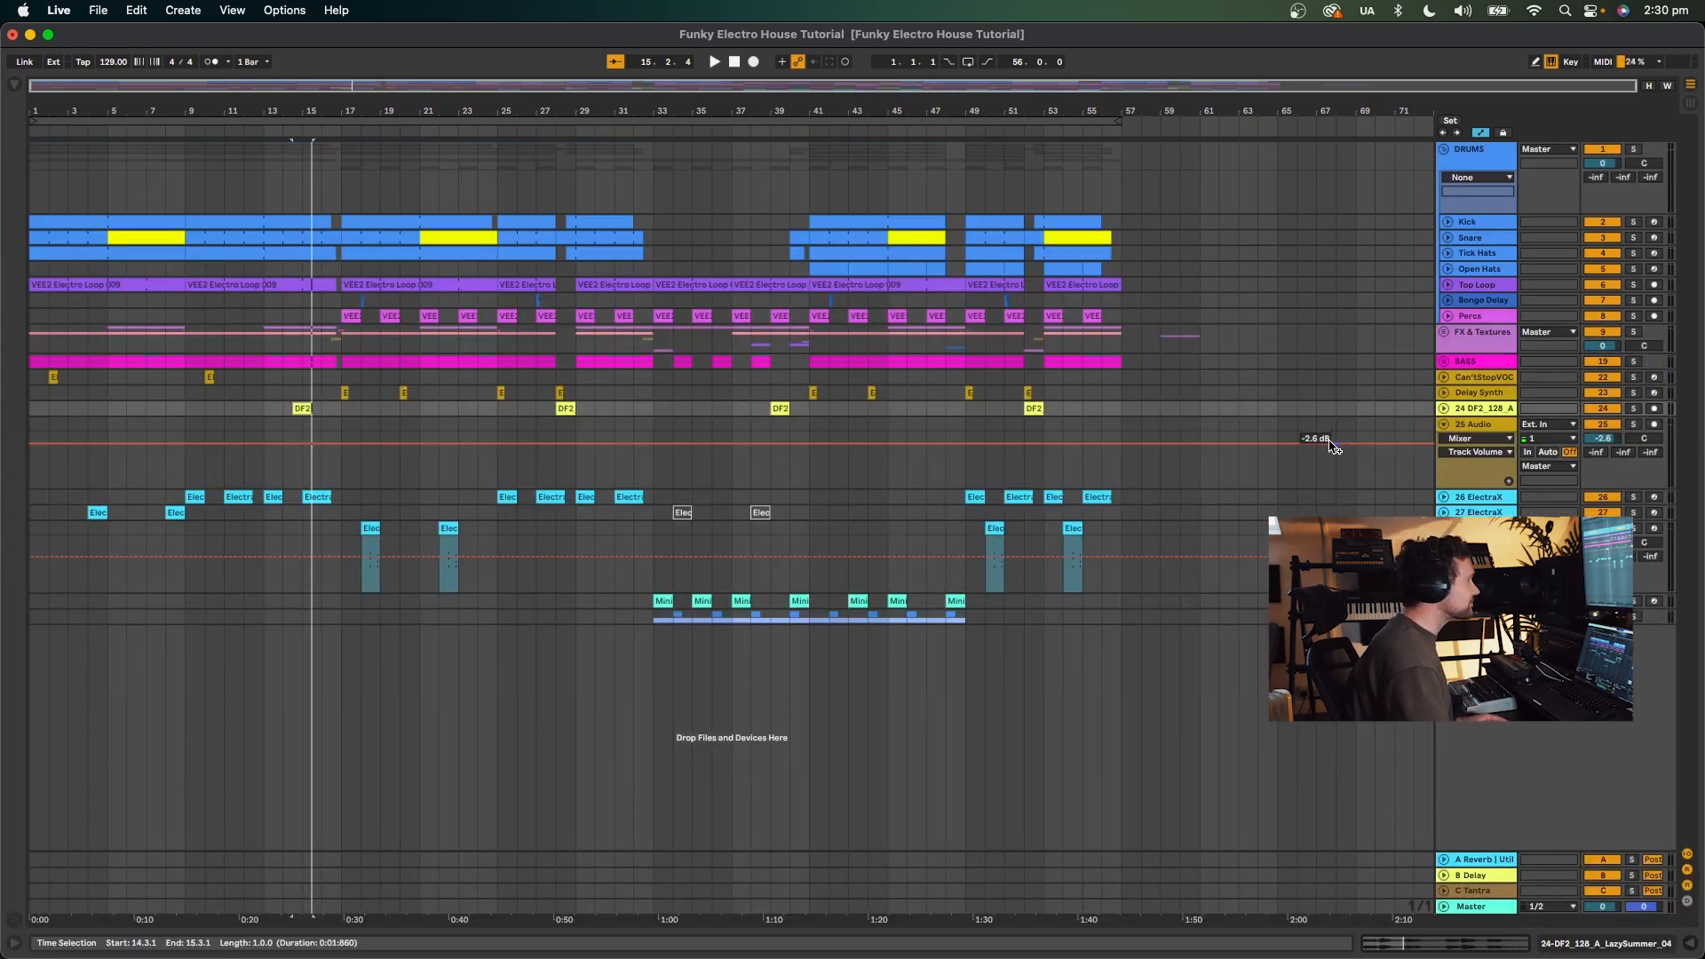
{"action": "left_click", "coordinate": [1519, 496]}
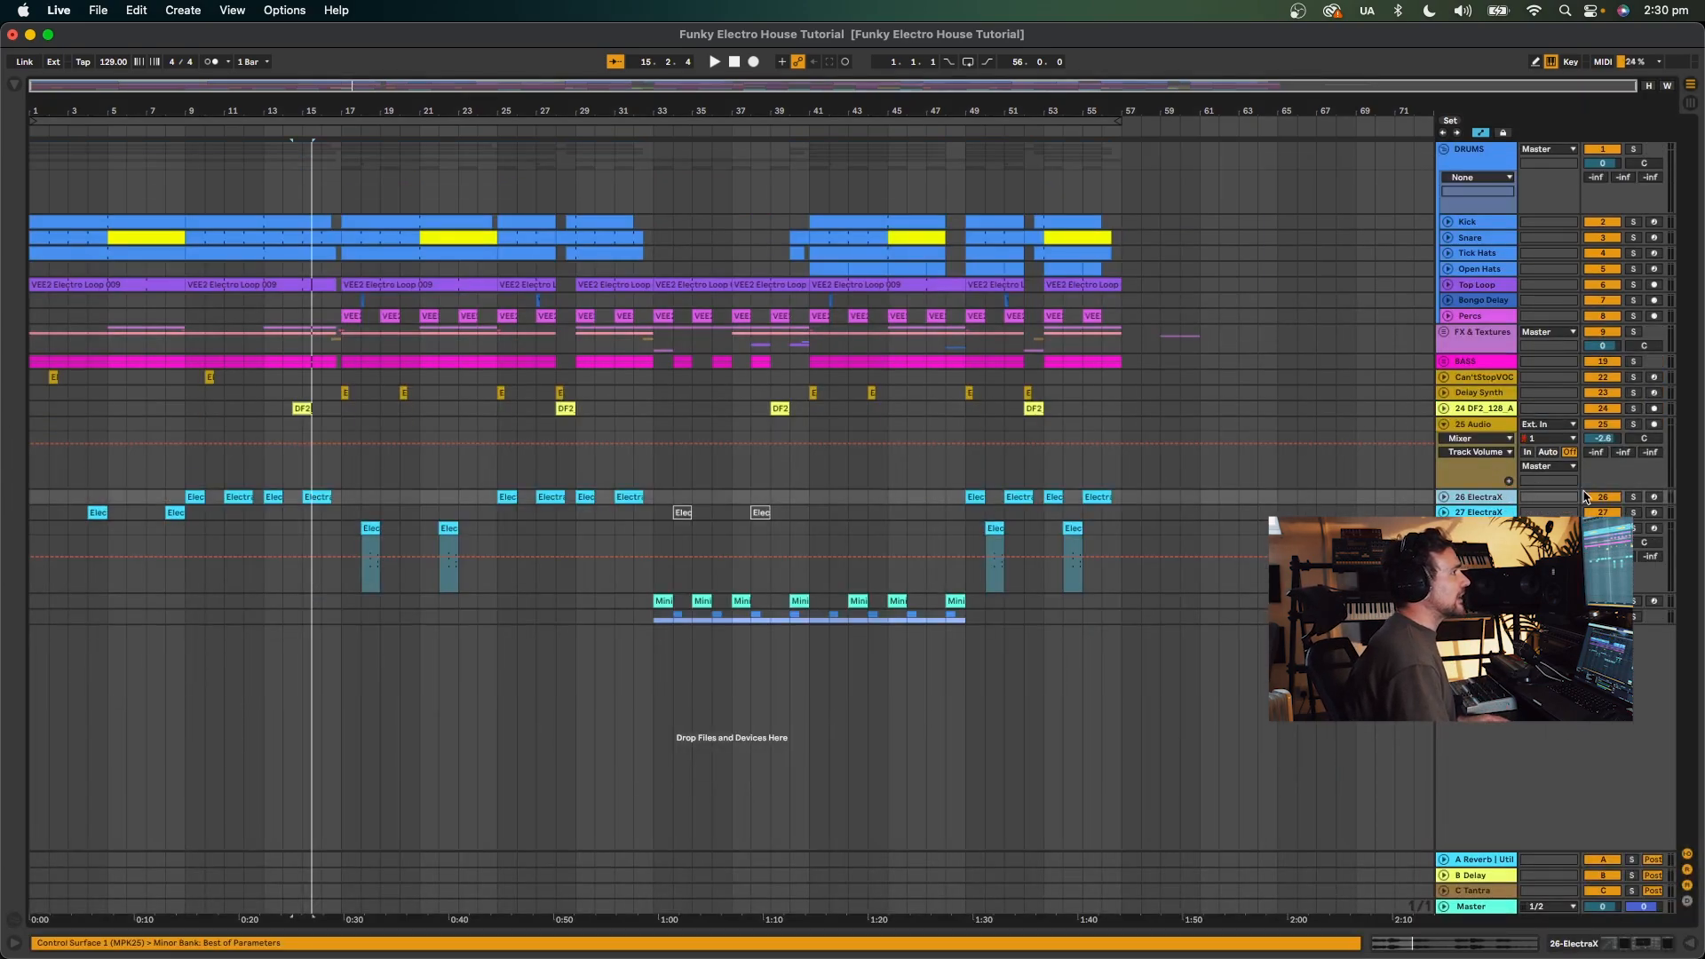
{"action": "left_click", "coordinate": [195, 497]}
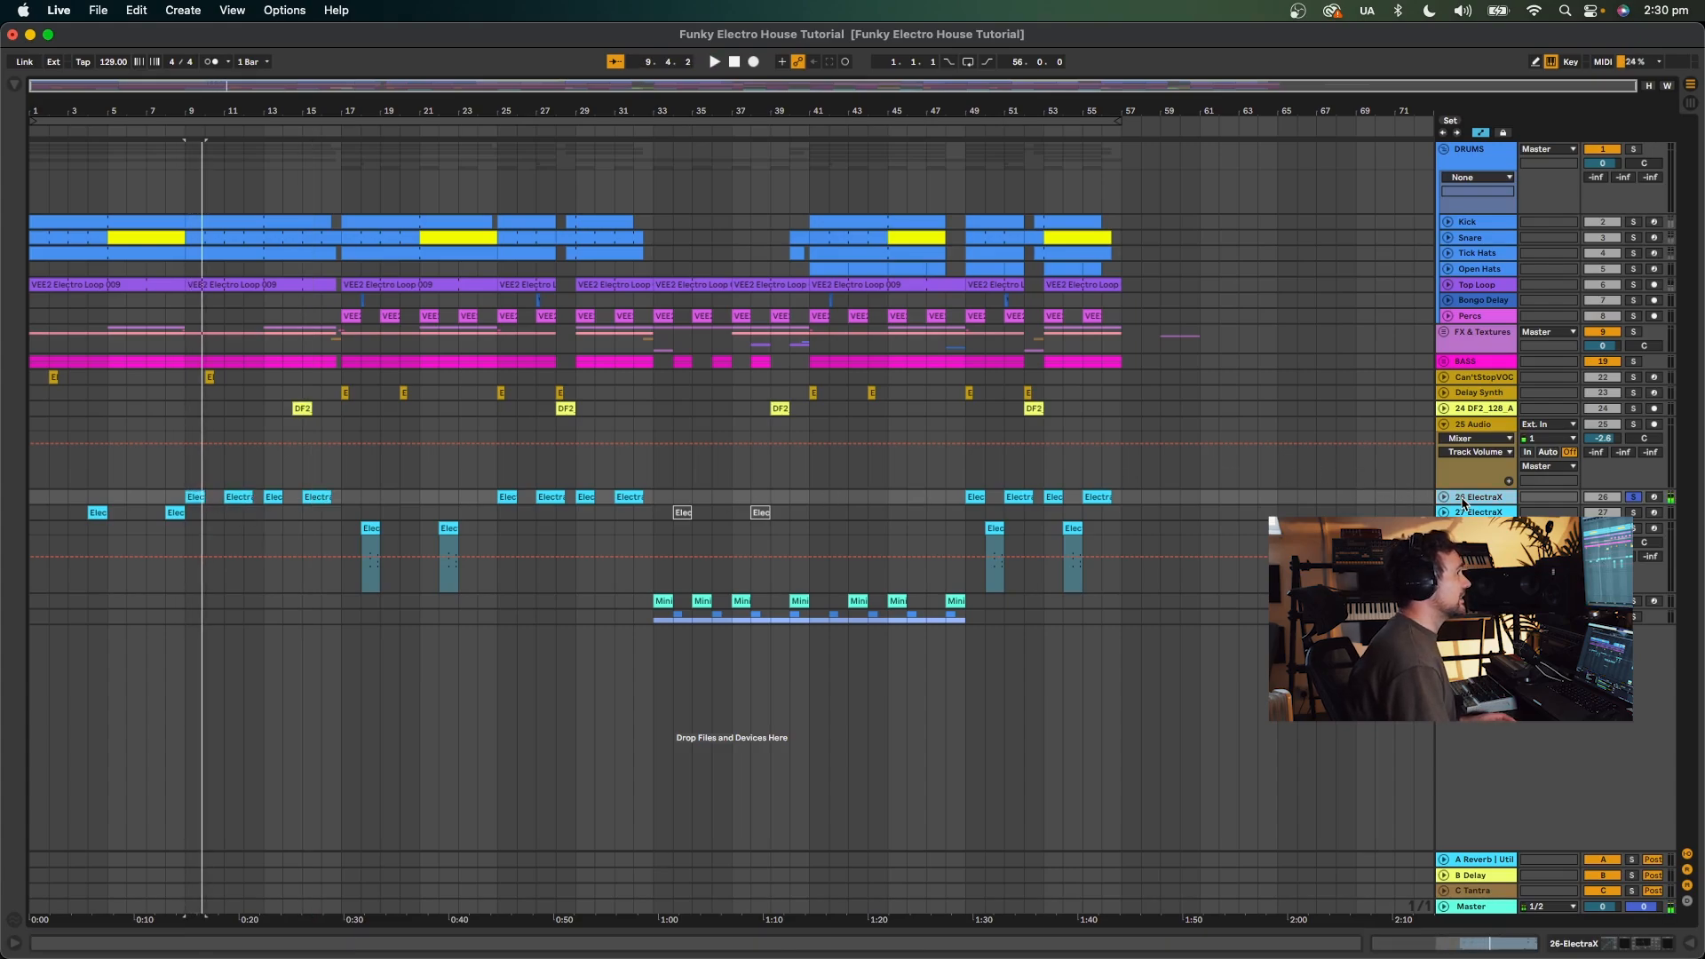
Open the ElectraX plug-in on track 26 and view its Muugfunk BN preset in the SynthVintage patch list.
{"action": "double_click", "coordinate": [1463, 501]}
{"action": "left_click", "coordinate": [257, 778]}
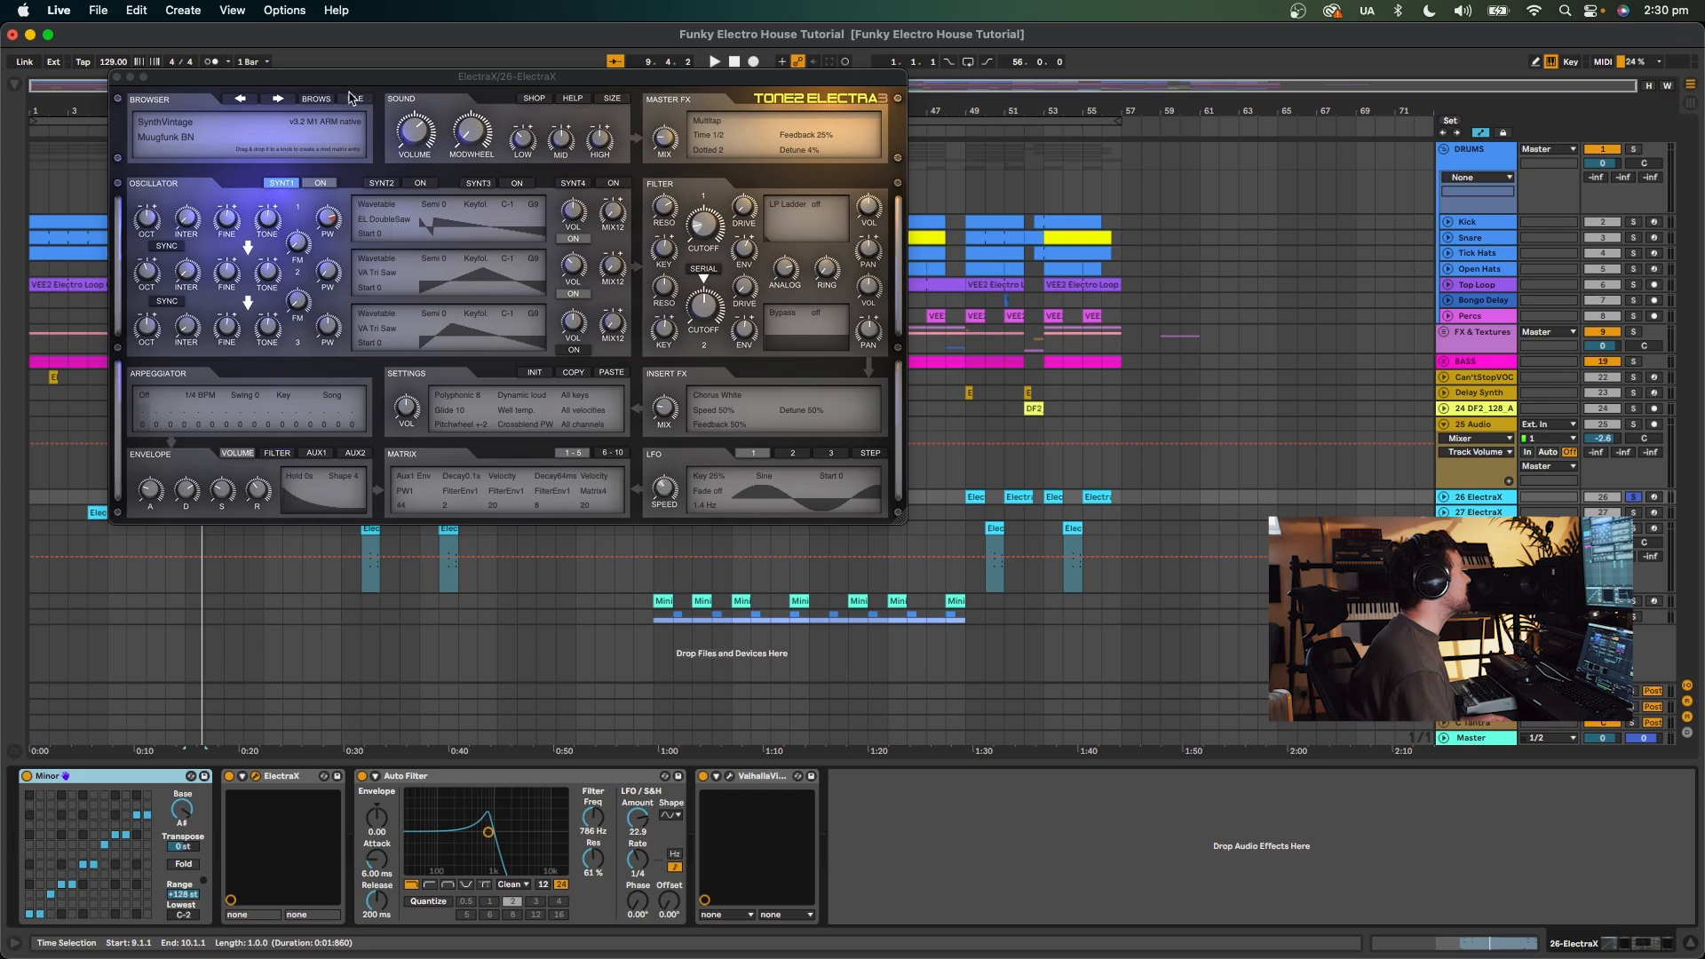
{"action": "left_click", "coordinate": [308, 100]}
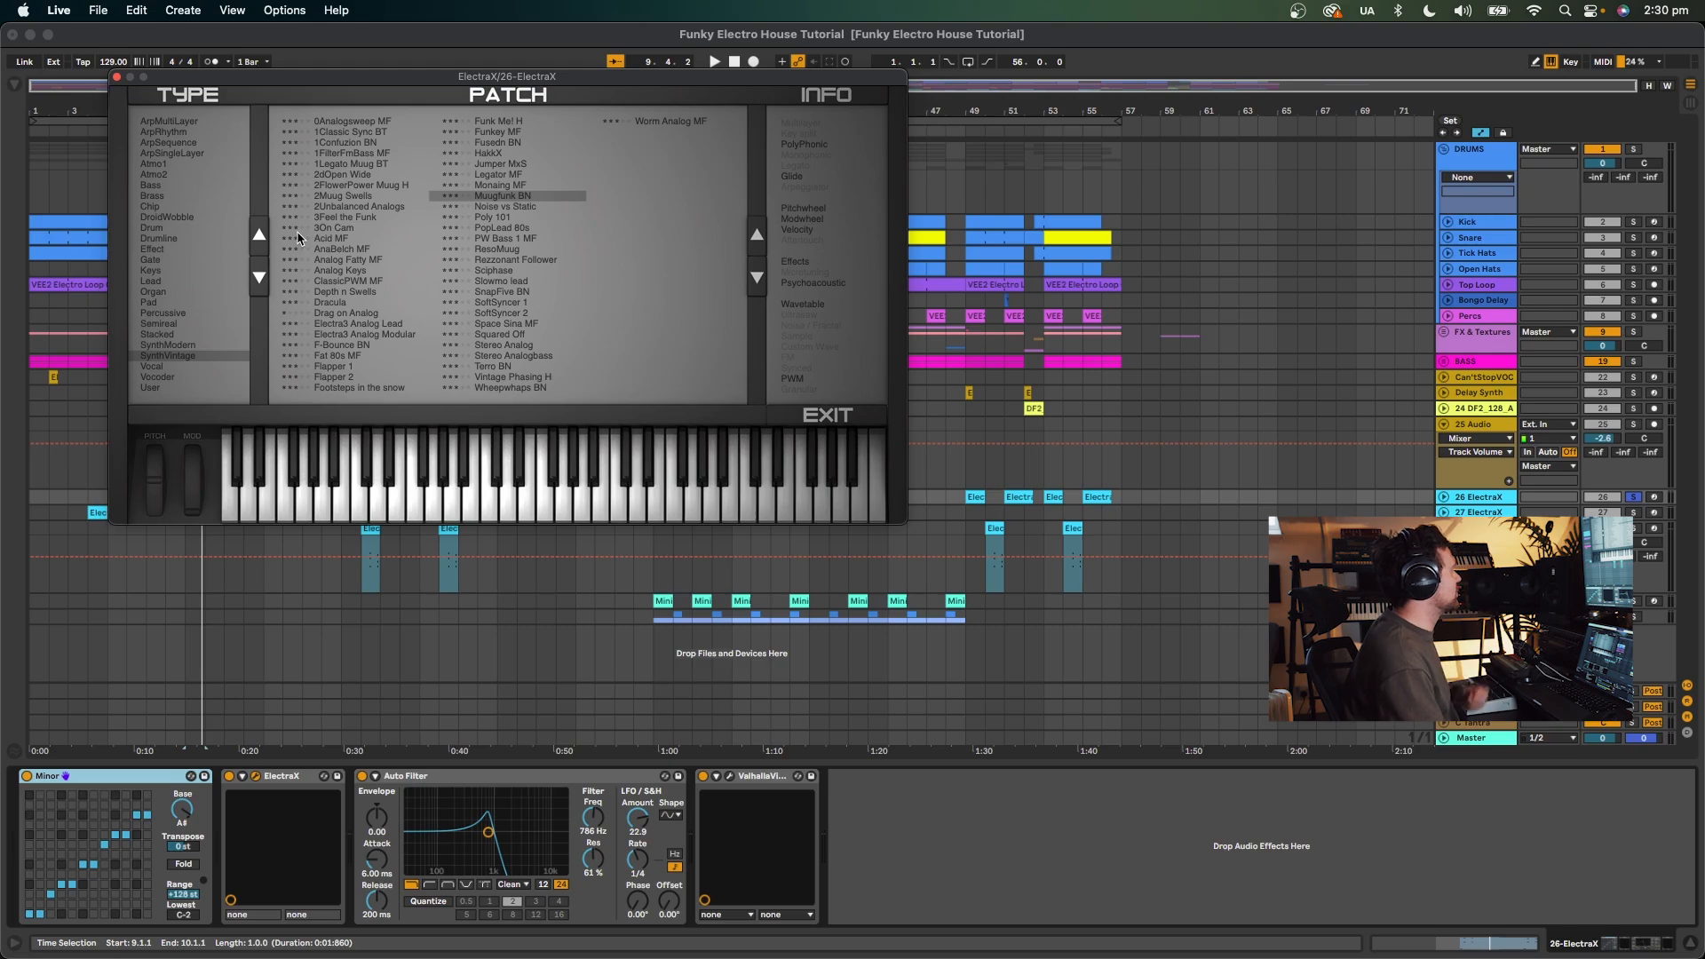
{"action": "left_click", "coordinate": [117, 77]}
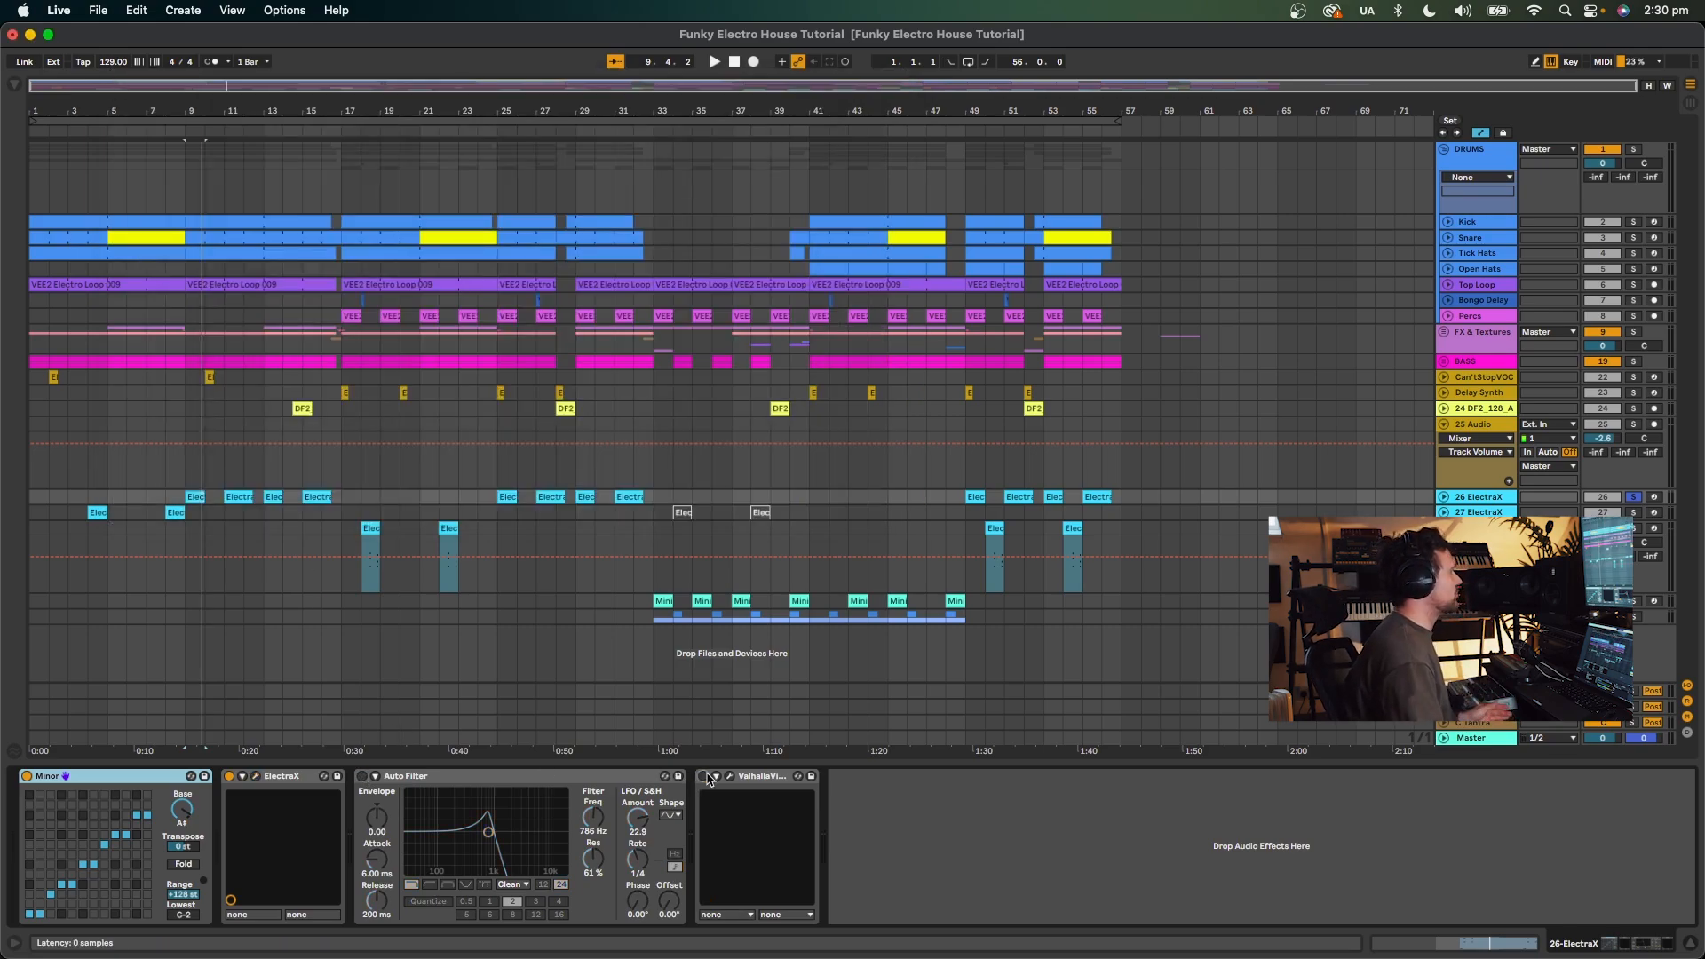
Play the ElectraX clips at bars 9 and 11 with Auto Filter and ValhallaVintage bypassed, and unfold the track.
{"action": "key", "text": "space"}
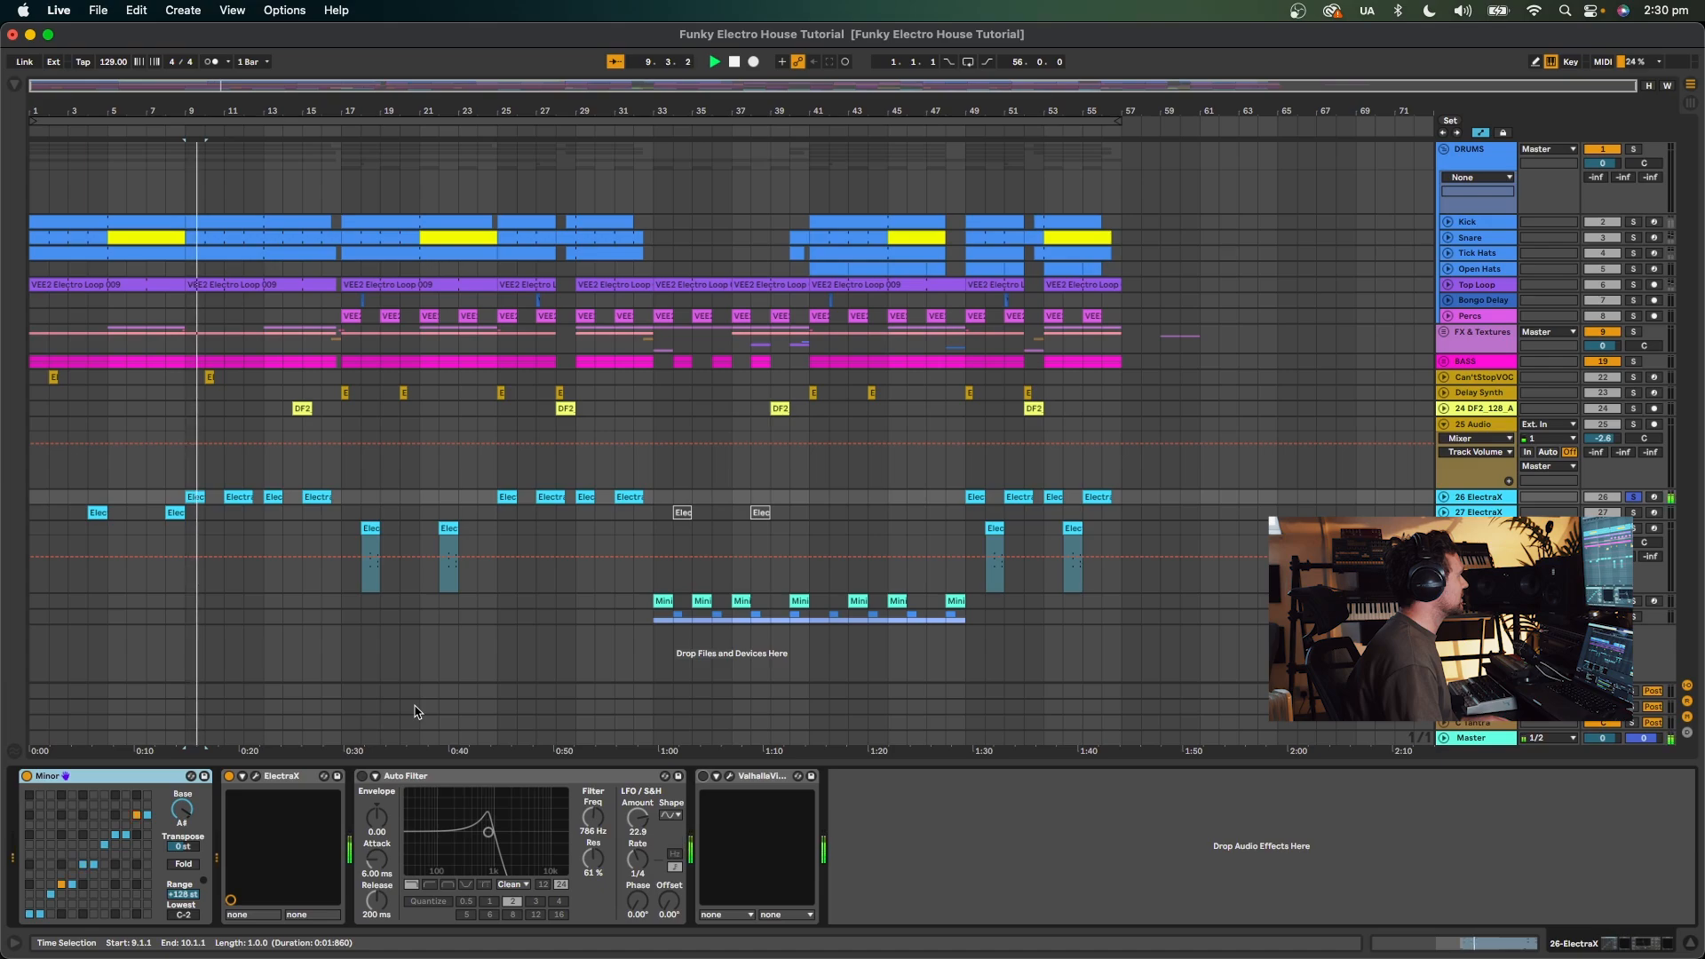
{"action": "left_click", "coordinate": [231, 498]}
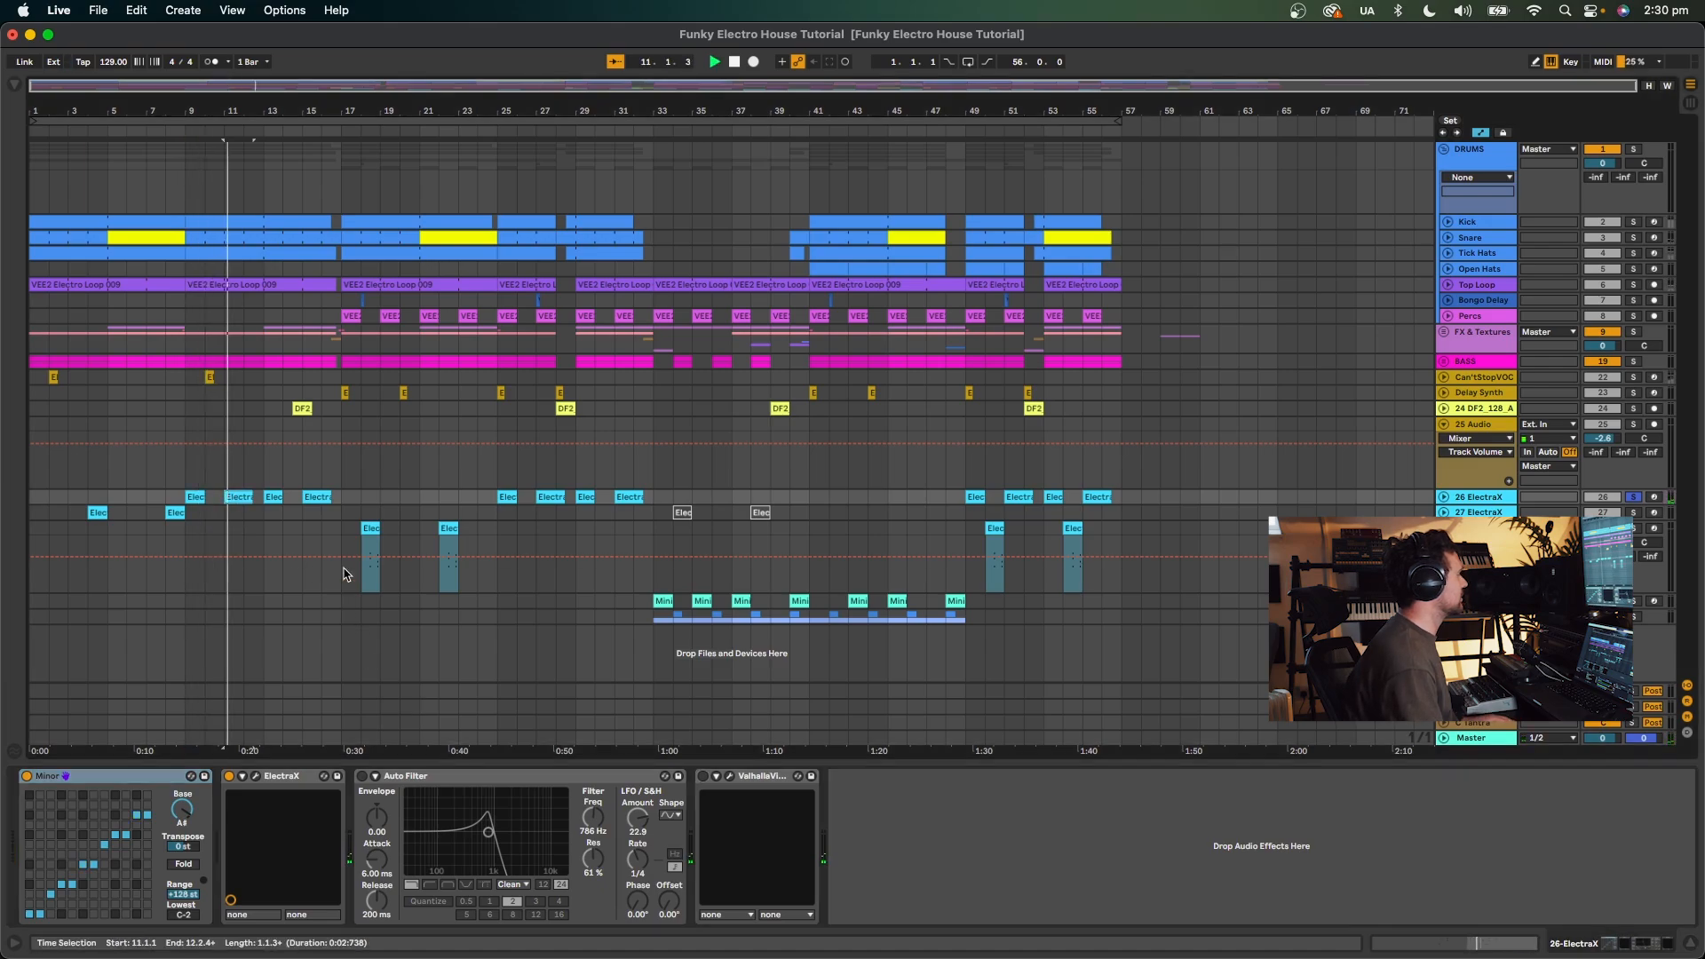
{"action": "left_click", "coordinate": [1444, 497]}
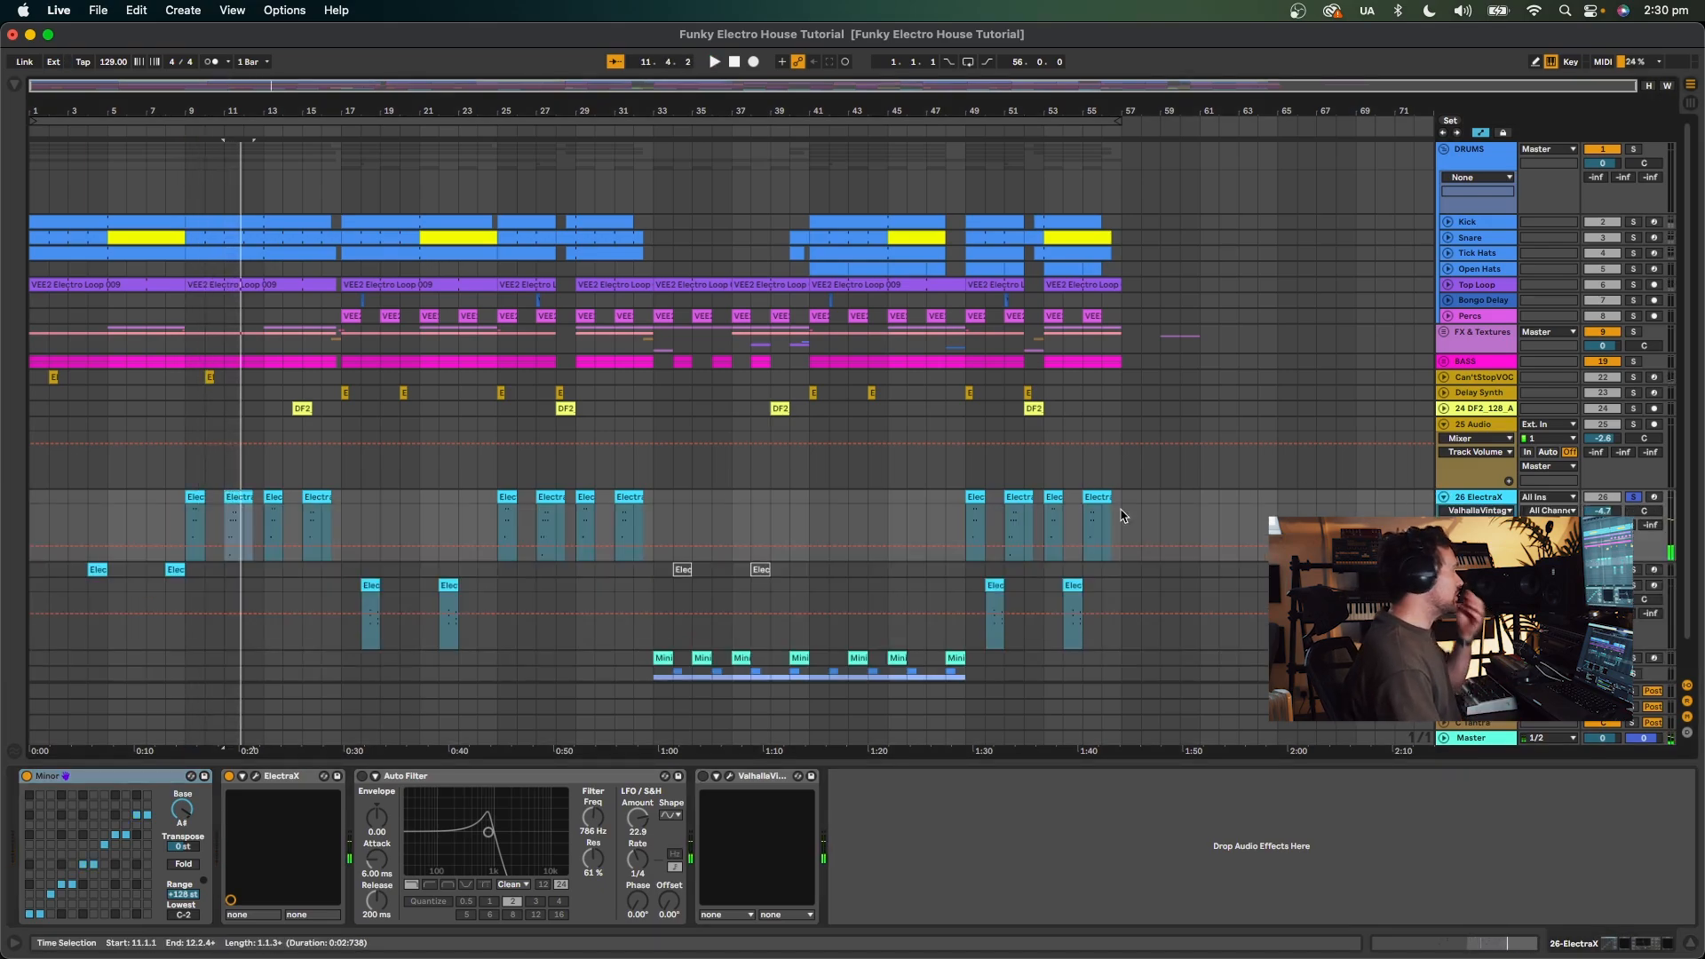
Open the ElectraX MIDI clip at bar 9 in an enlarged note editor and select its track.
{"action": "double_click", "coordinate": [188, 502]}
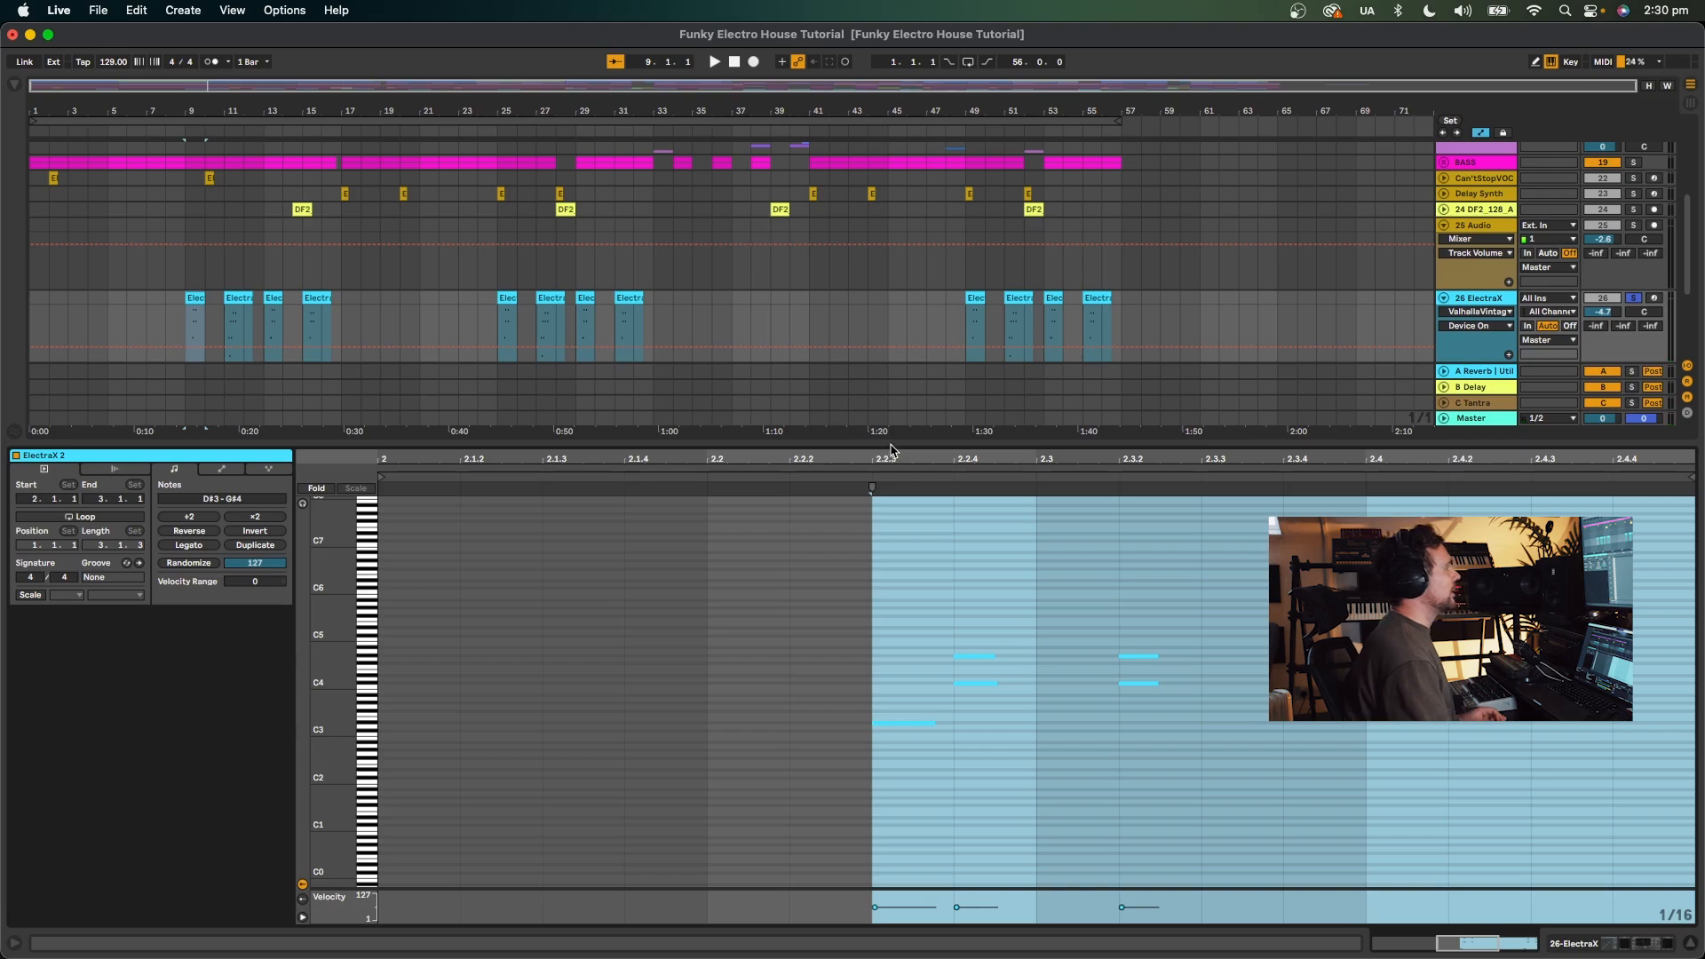
{"action": "left_click_drag", "start_coordinate": [892, 445], "coordinate": [891, 421]}
{"action": "left_click", "coordinate": [1478, 269]}
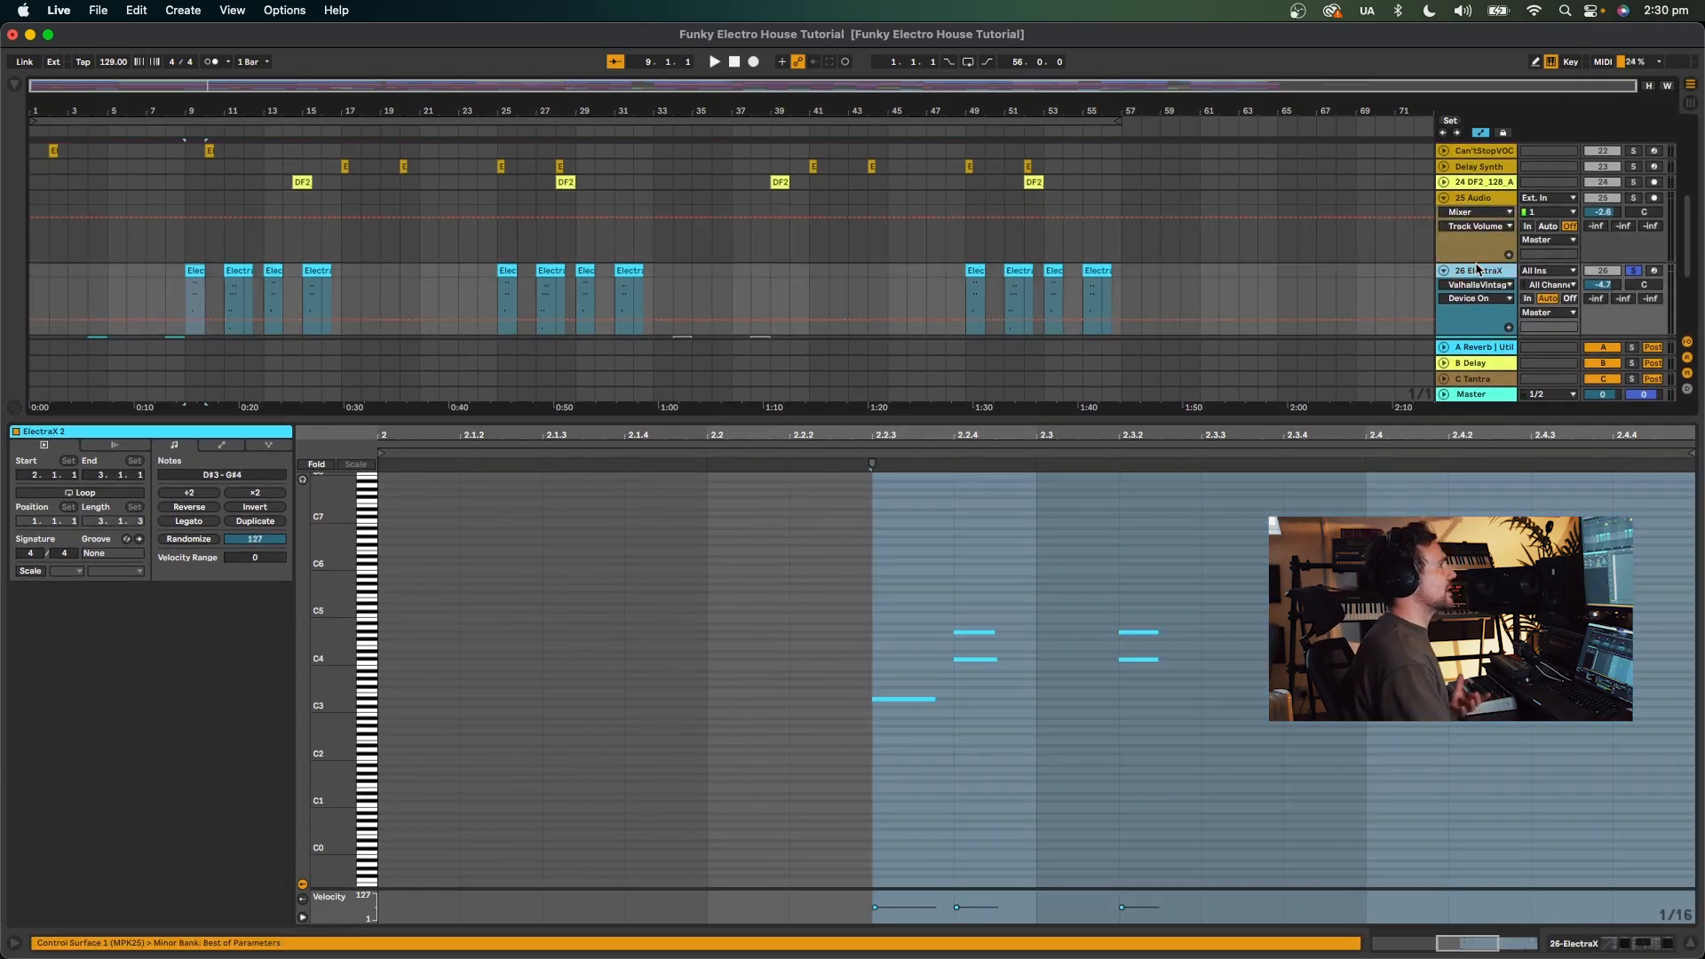
Open the ElectraX clip at bar 9 on track 26 in the note editor and play it.
{"action": "left_click", "coordinate": [1478, 269]}
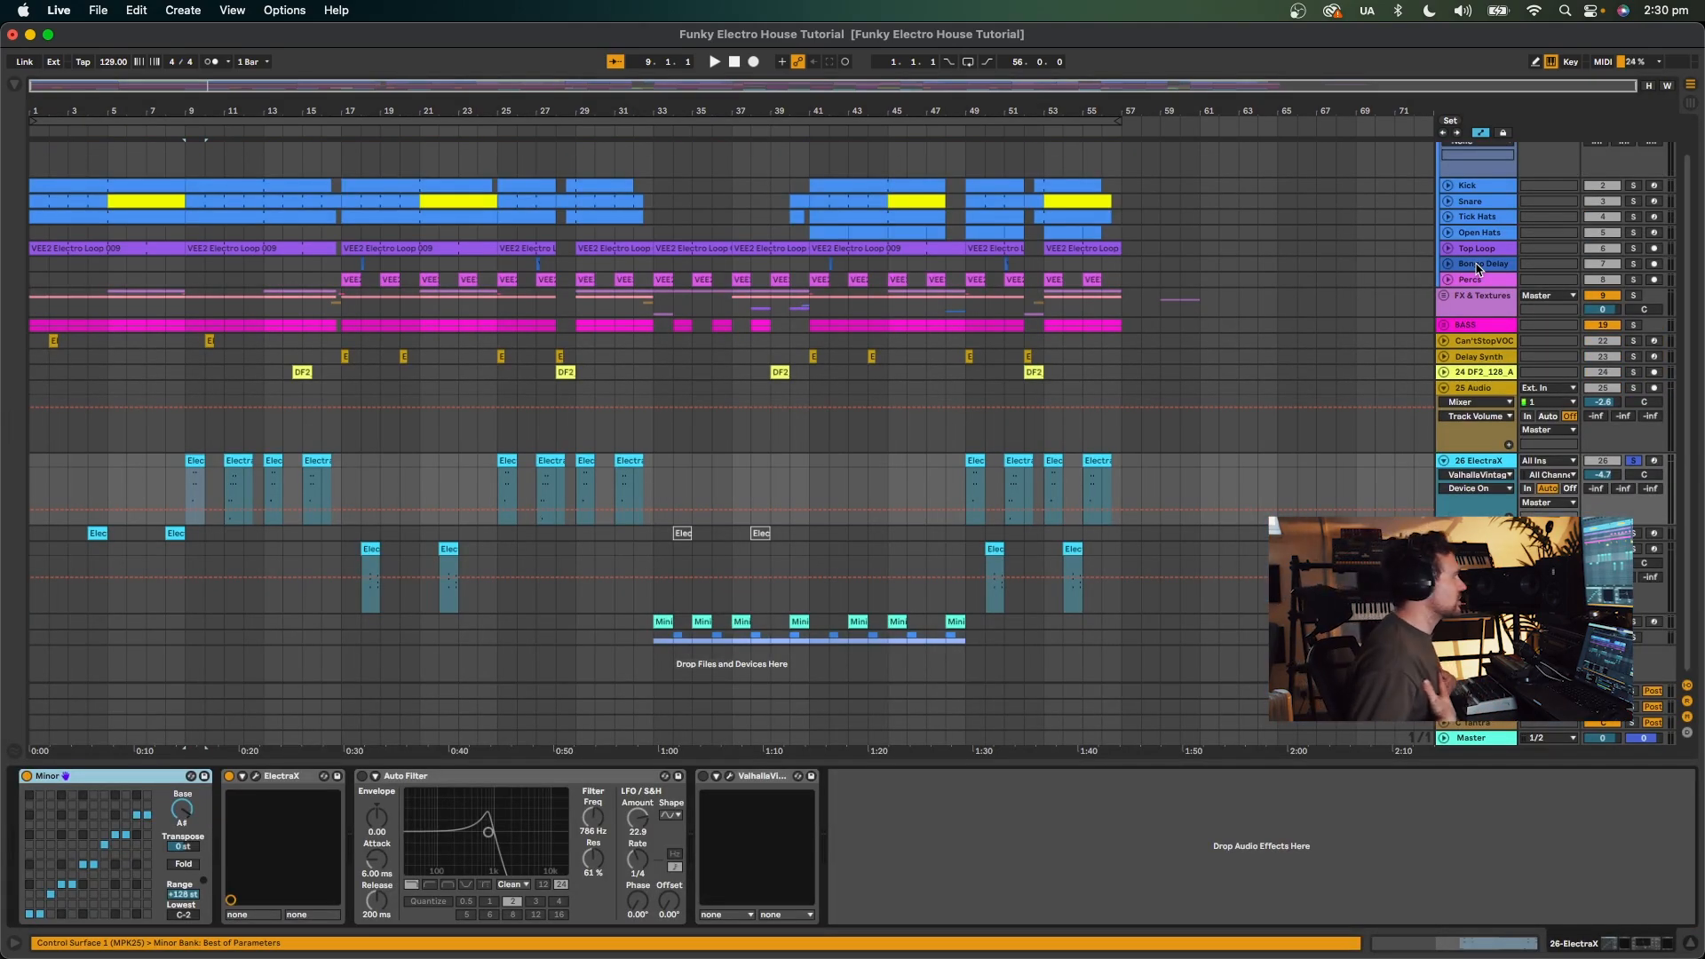
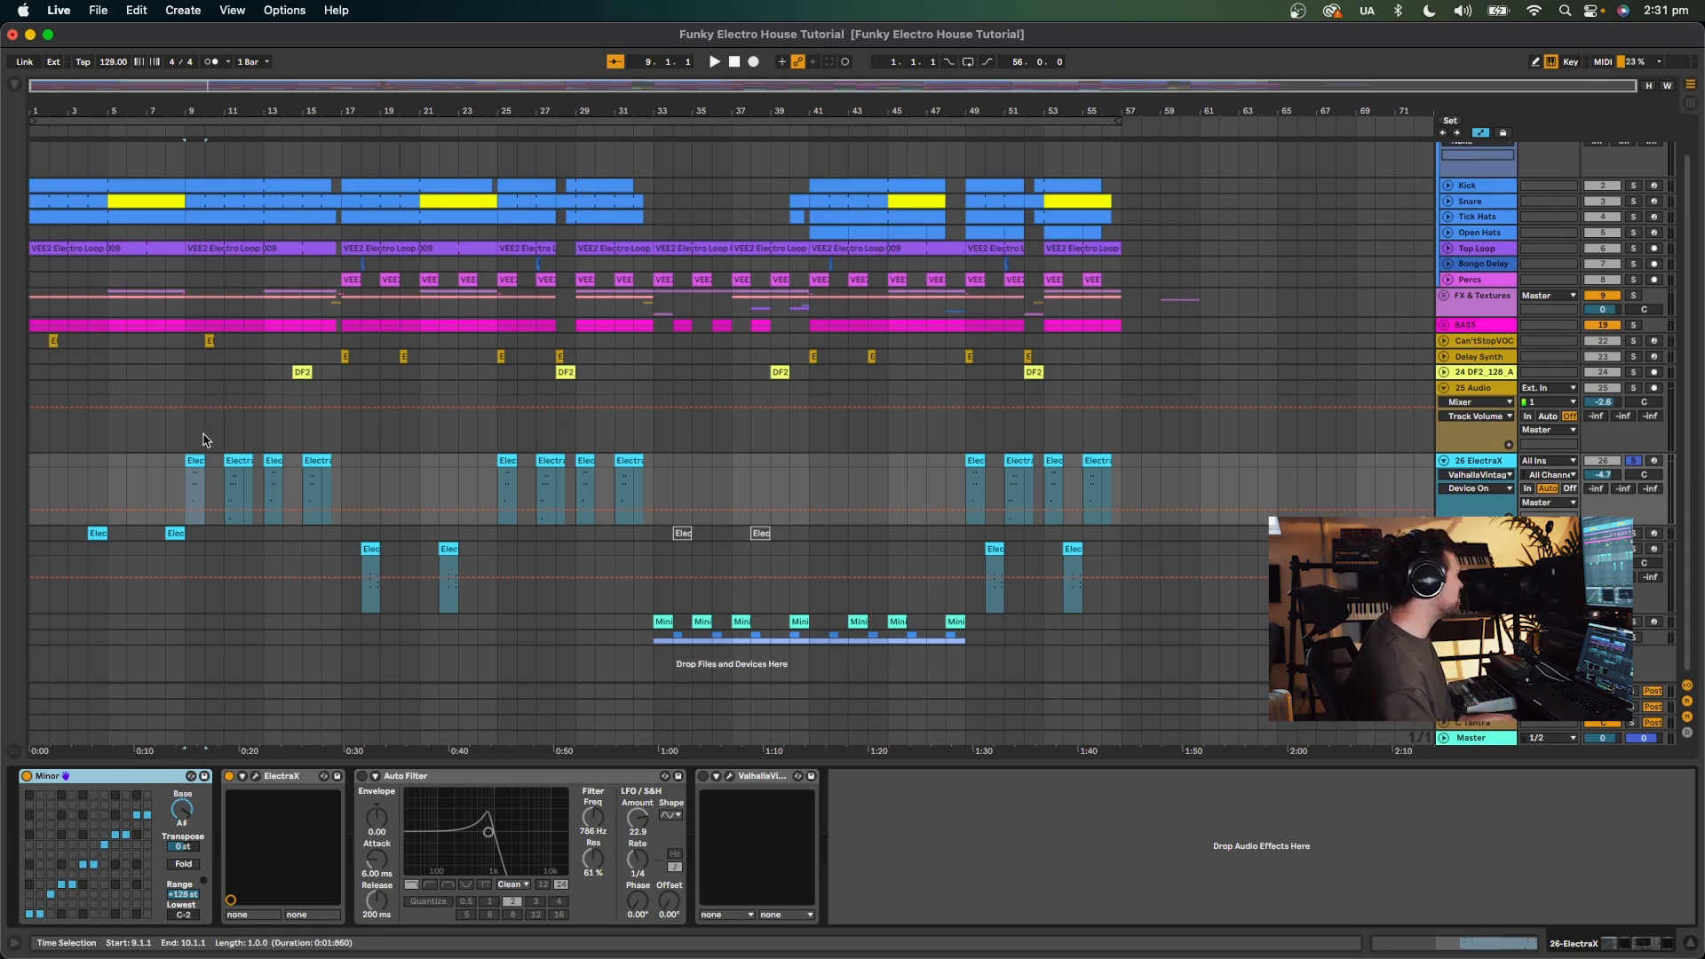
{"action": "double_click", "coordinate": [197, 461]}
{"action": "left_click", "coordinate": [1018, 531]}
{"action": "key", "text": "space"}
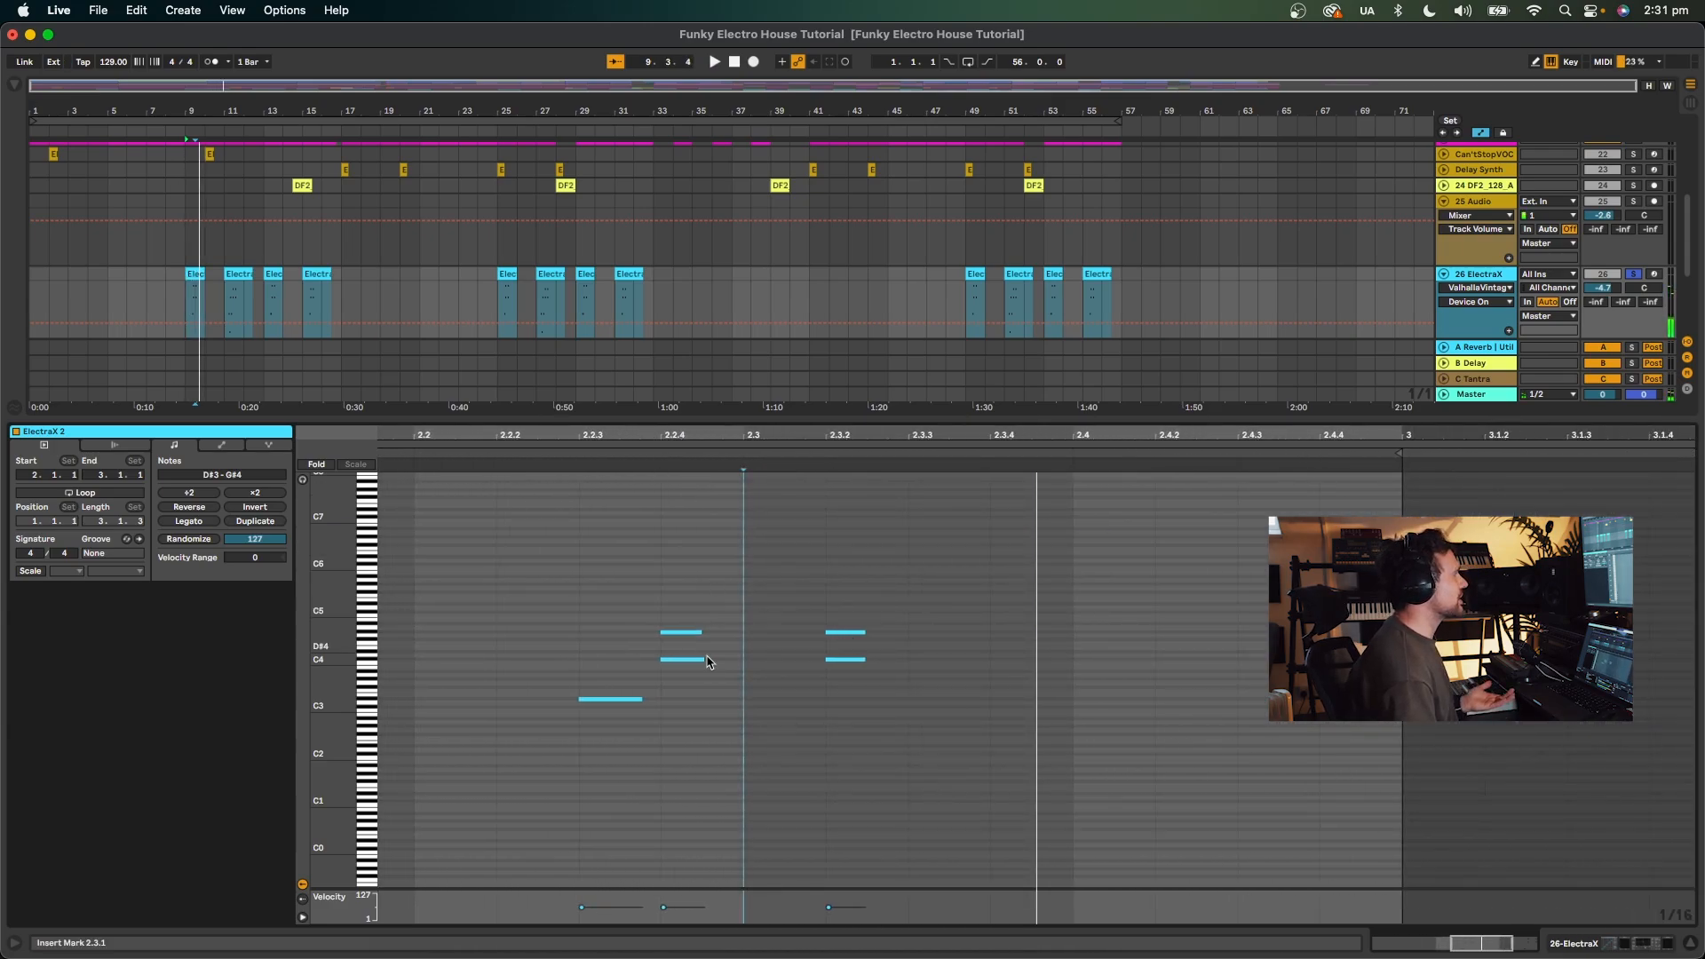
View the ElectraX clip at bar 11 in the note editor, play it, and reselect the bar 9 clip.
{"action": "left_click", "coordinate": [235, 273]}
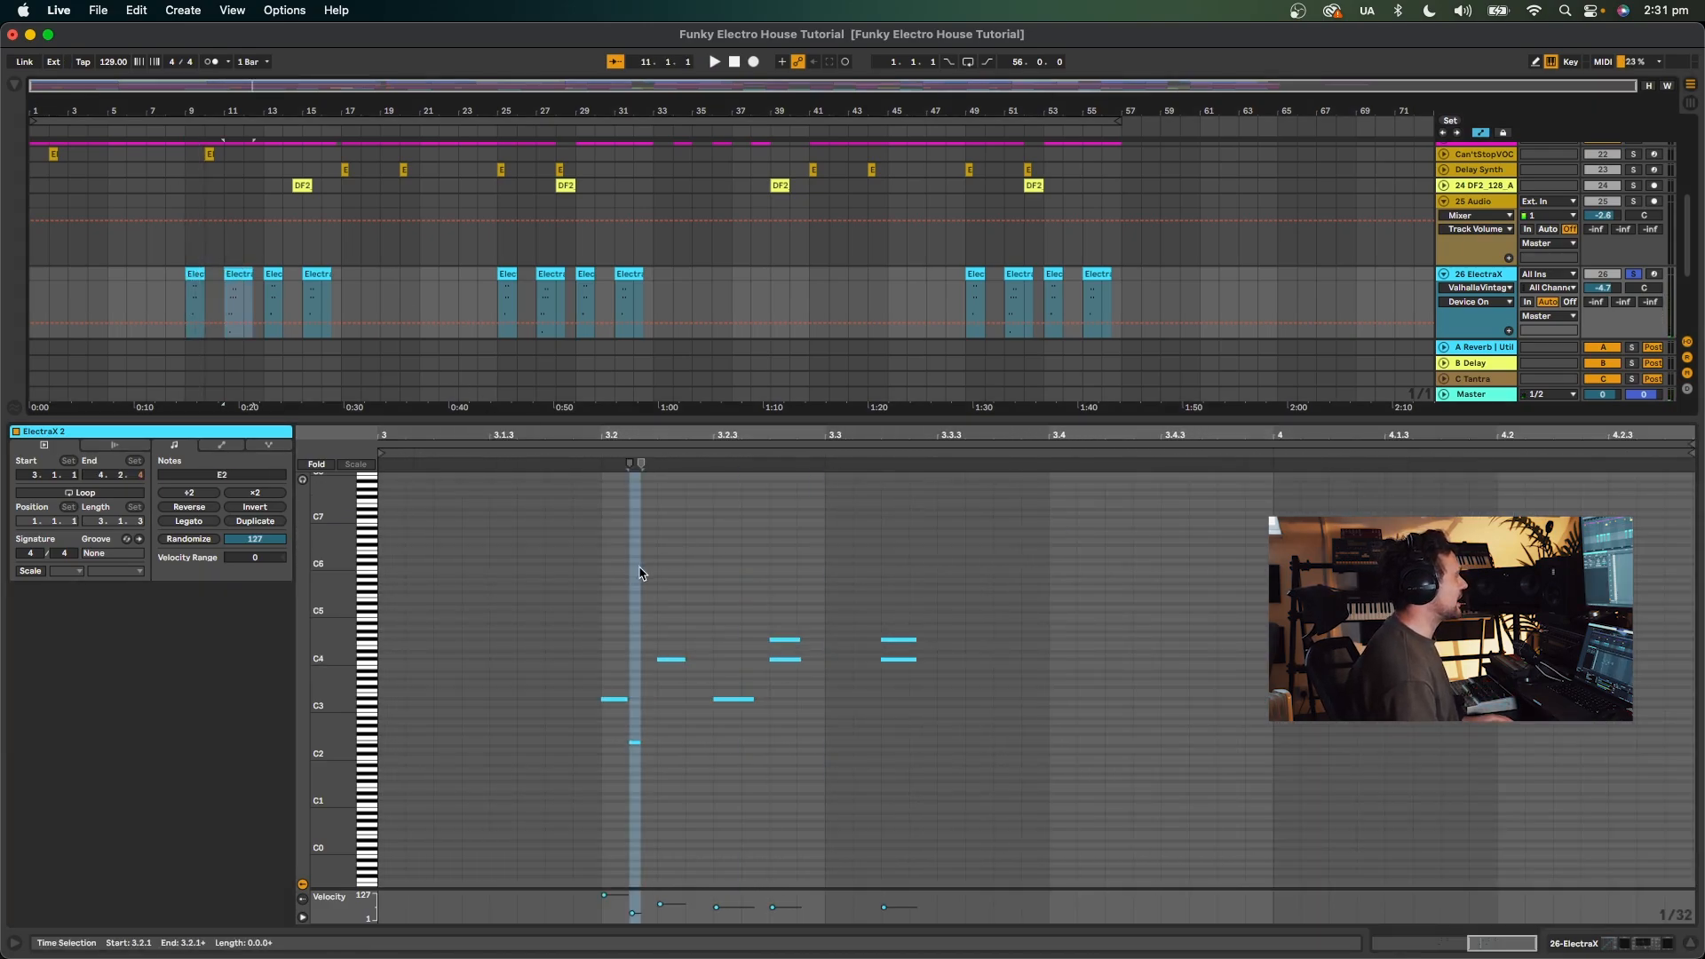
{"action": "key", "text": "space"}
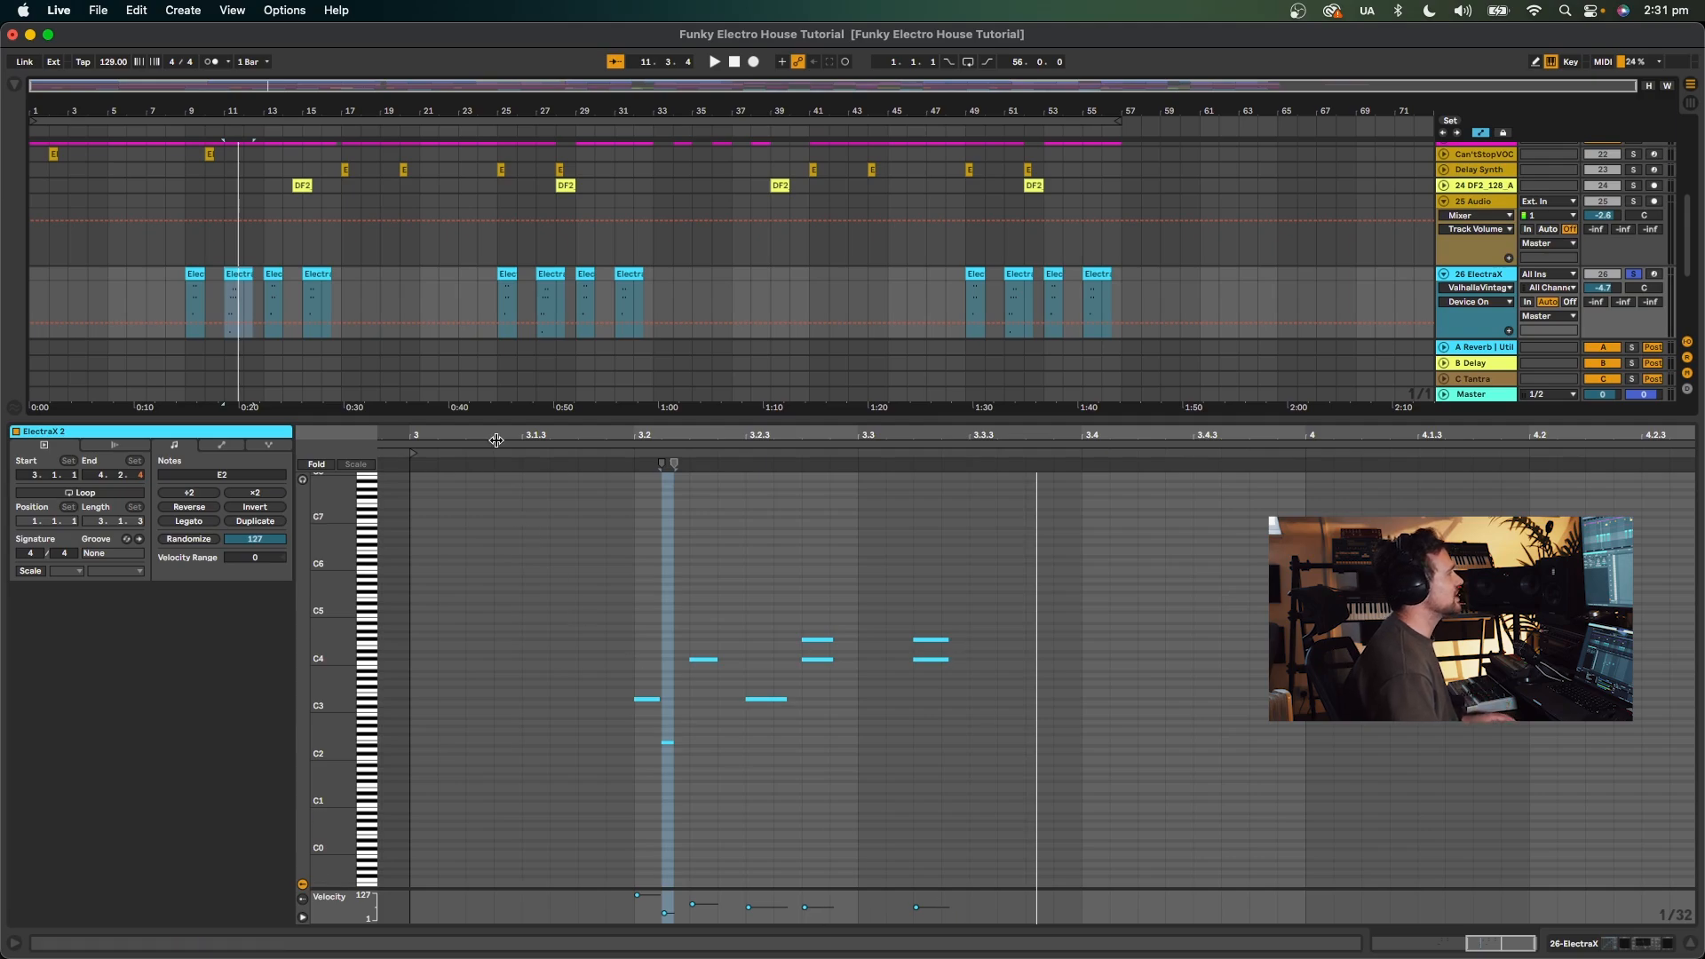
{"action": "key", "text": "space"}
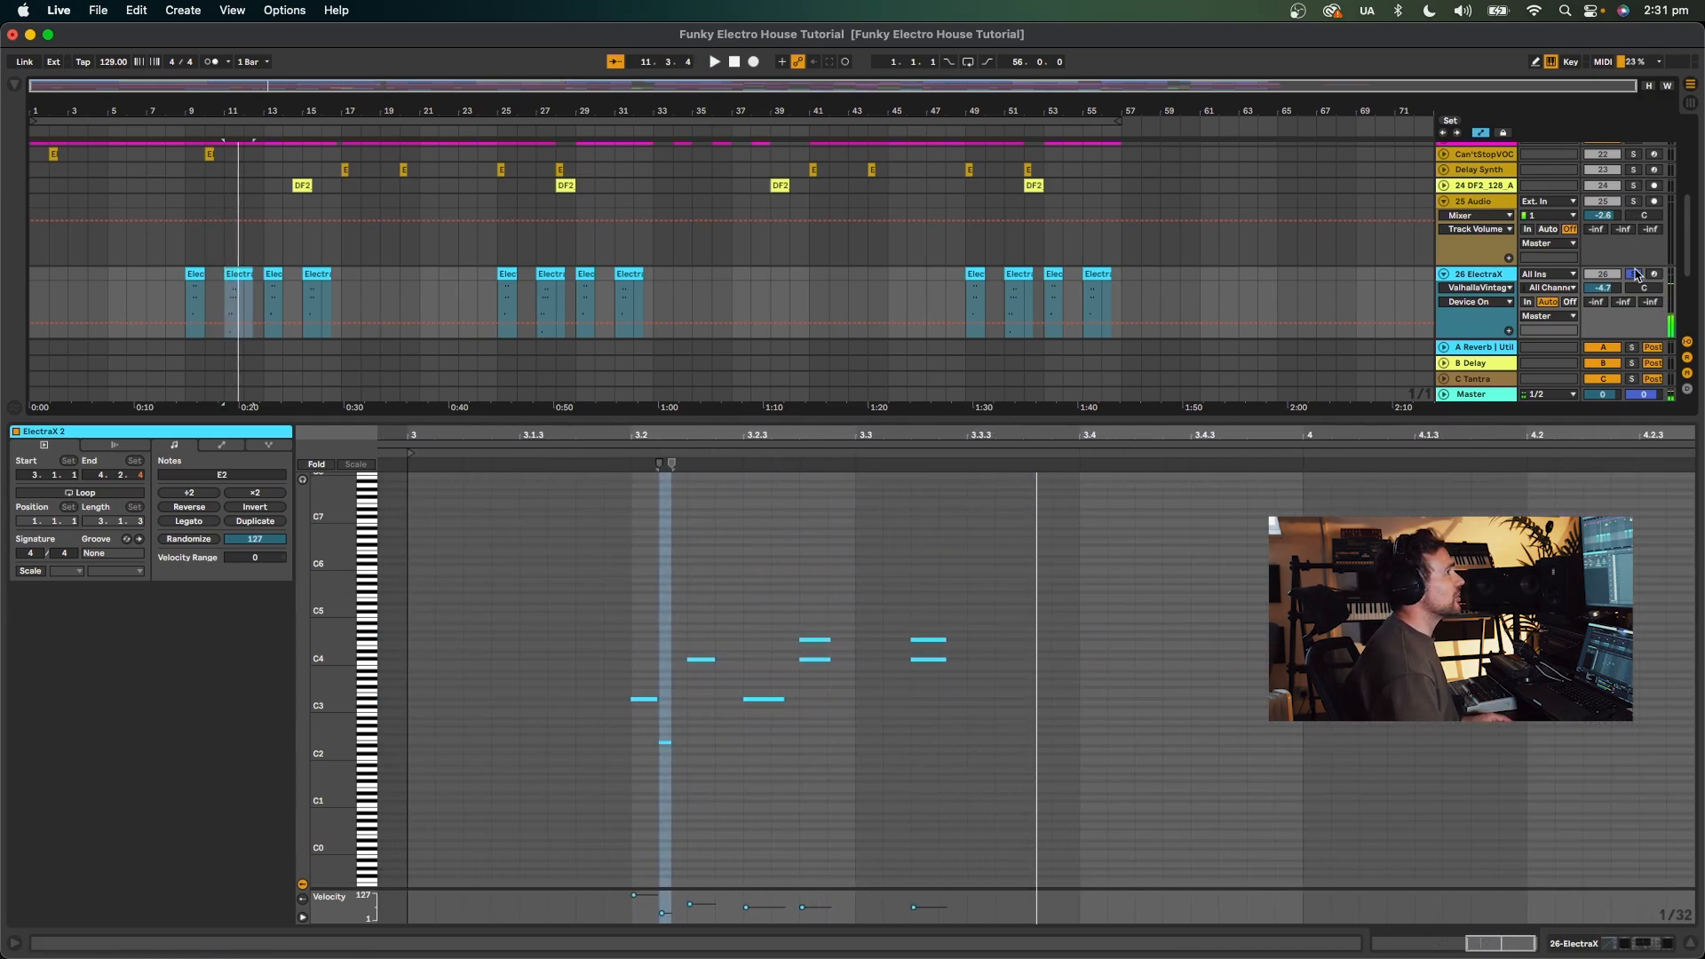
{"action": "left_click", "coordinate": [194, 273]}
{"action": "key", "text": "space"}
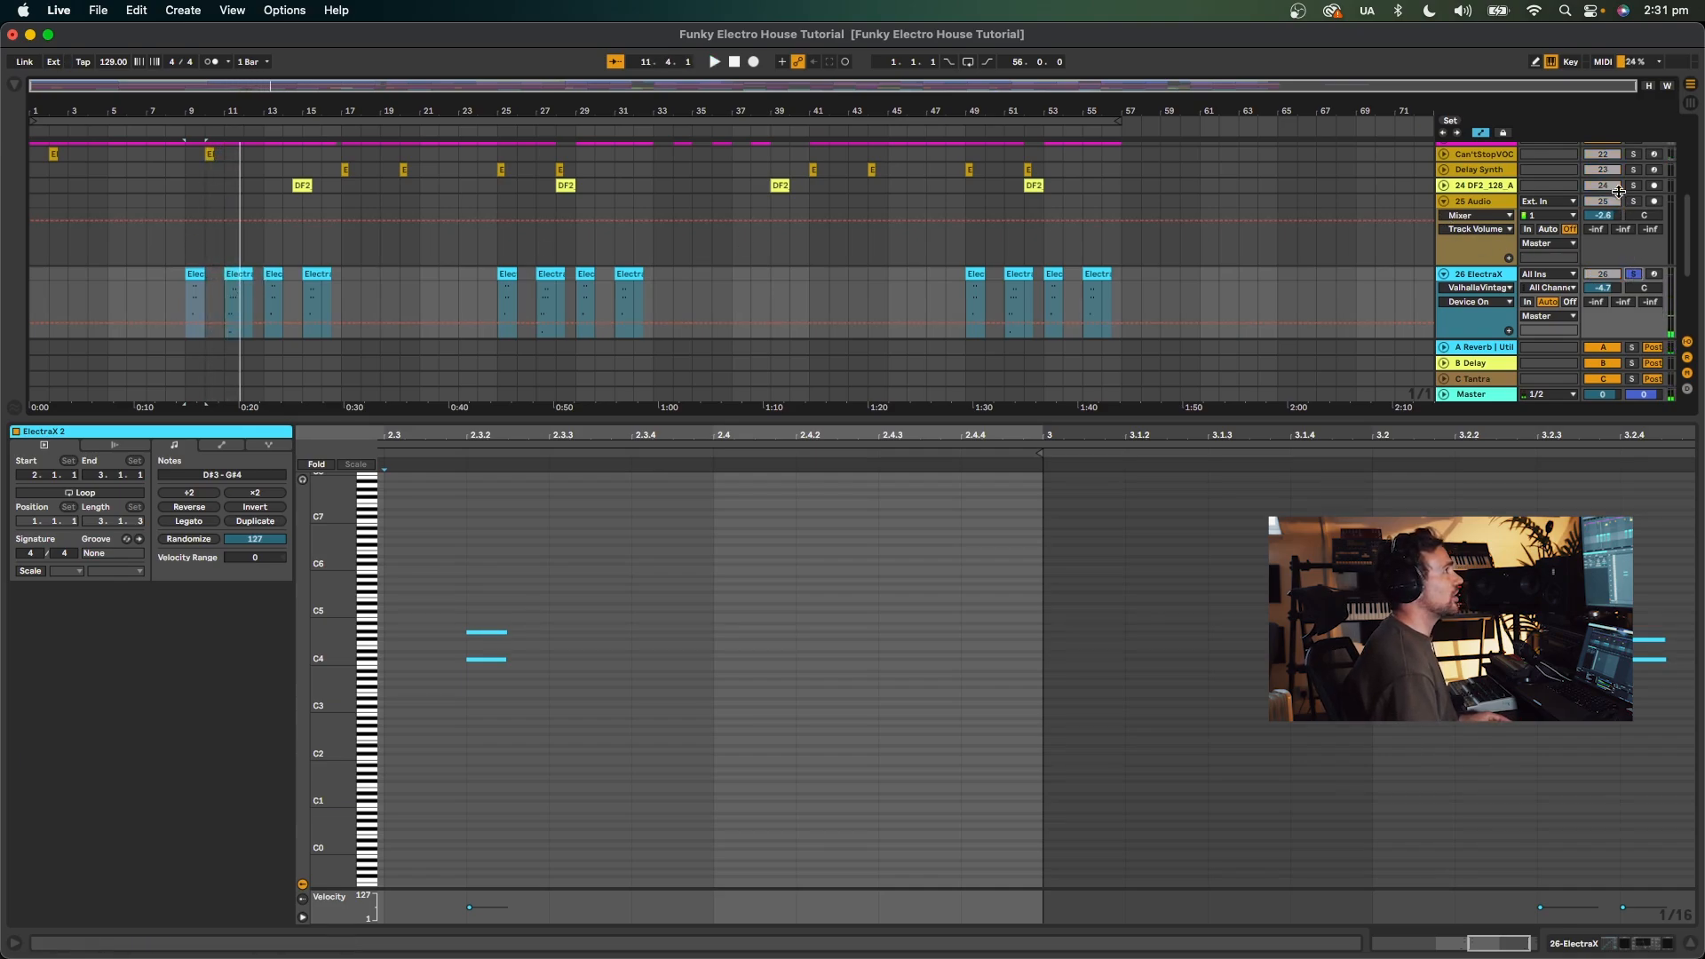
Solo BASS, Can'tStopVOCODER and track 24 alongside ElectraX, play from bar 9, and clear the solos.
{"action": "scroll", "coordinate": [1618, 191], "scroll_direction": "up", "scroll_amount": 3}
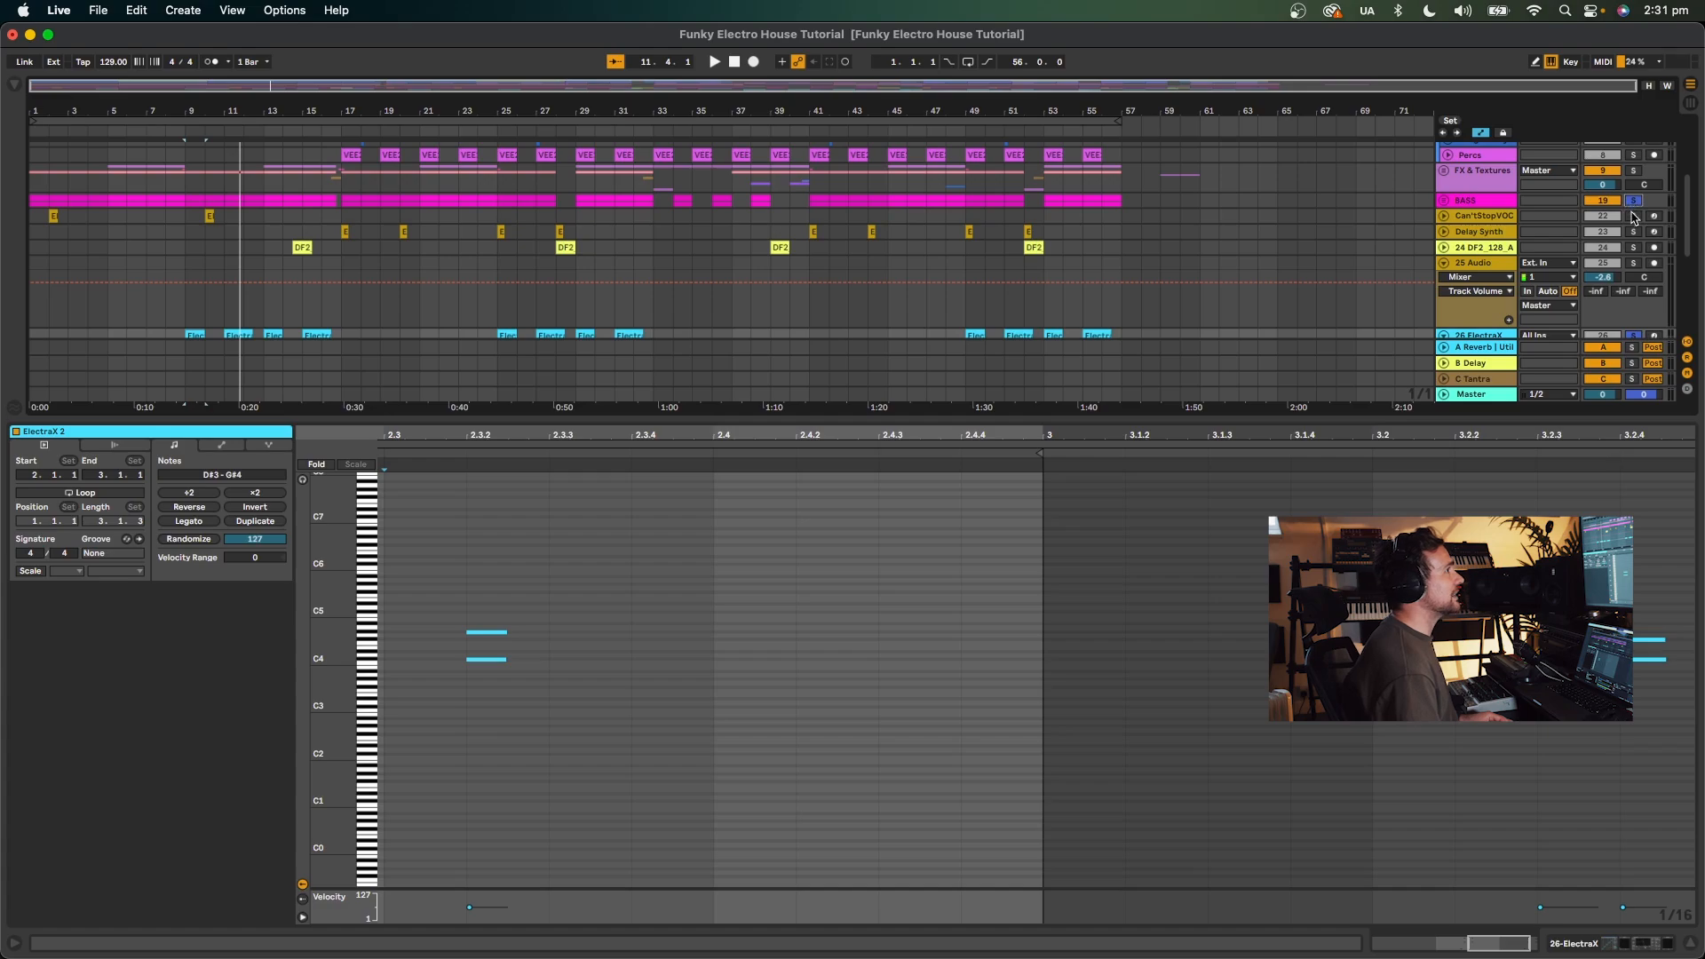
{"action": "left_click", "coordinate": [1633, 215]}
{"action": "scroll", "coordinate": [190, 180], "scroll_direction": "down", "scroll_amount": 3}
{"action": "scroll", "coordinate": [190, 195], "scroll_direction": "up", "scroll_amount": 1}
{"action": "left_click", "coordinate": [192, 199]}
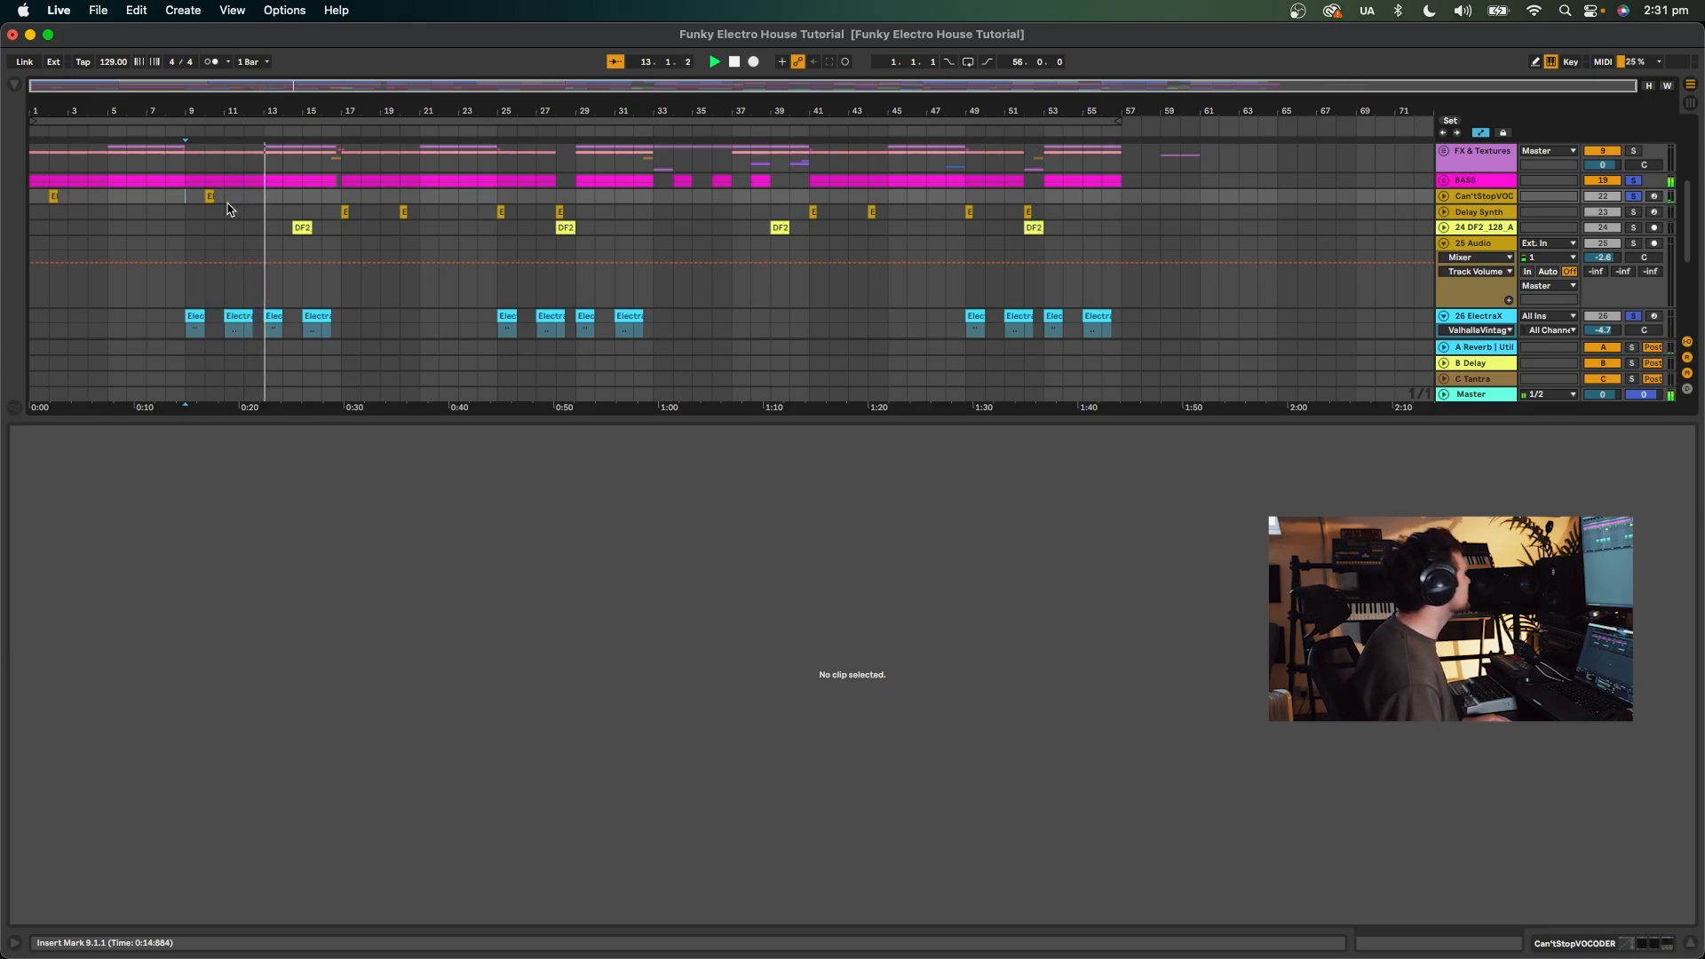
{"action": "left_click", "coordinate": [1634, 228]}
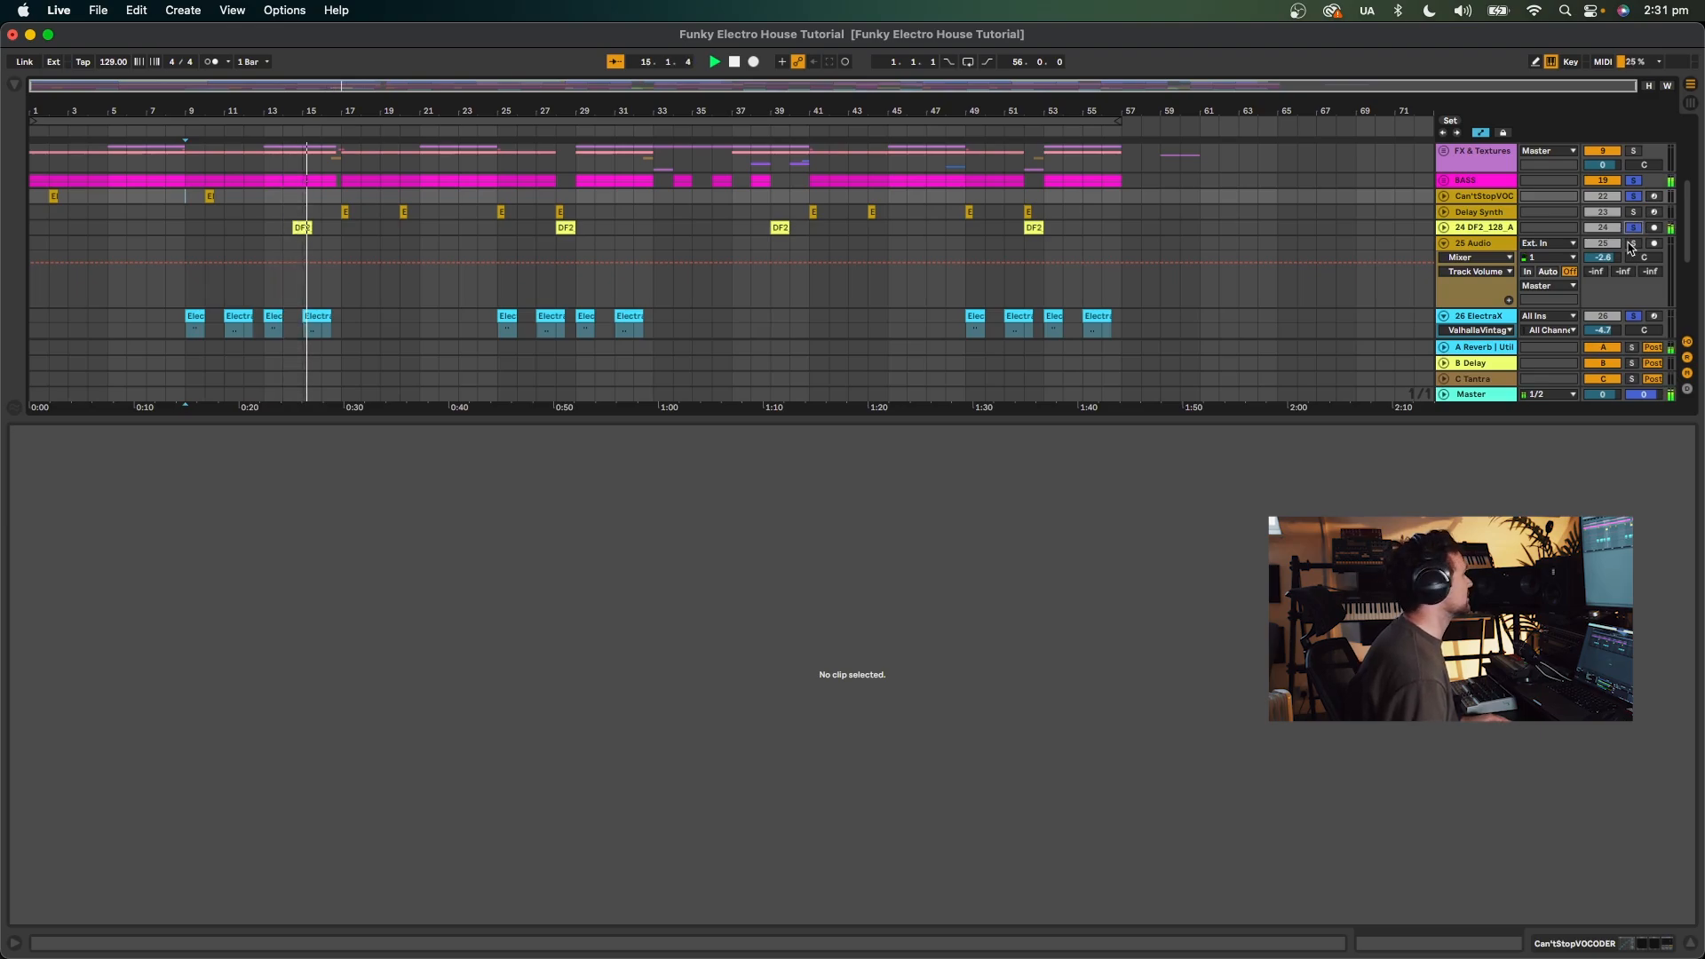
{"action": "left_click", "coordinate": [1634, 228]}
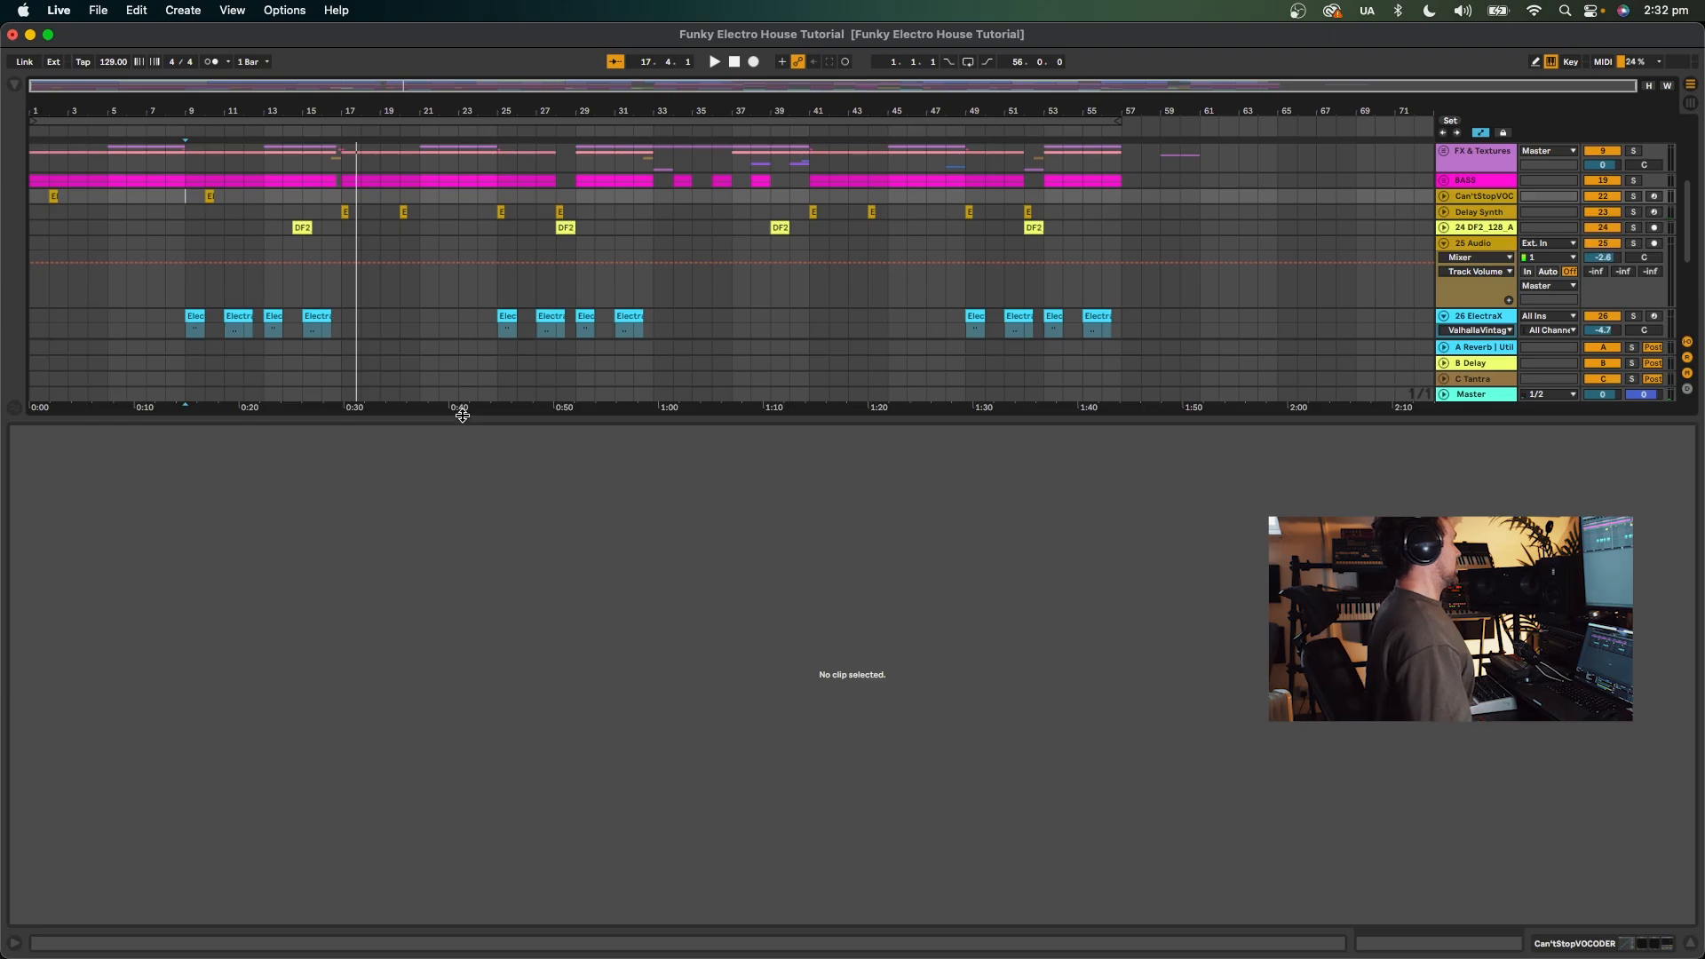
Enlarge the arrangement area, show track 26 ElectraX's devices, and play its bar 11 clip in the full mix.
{"action": "left_click_drag", "start_coordinate": [462, 416], "coordinate": [462, 737]}
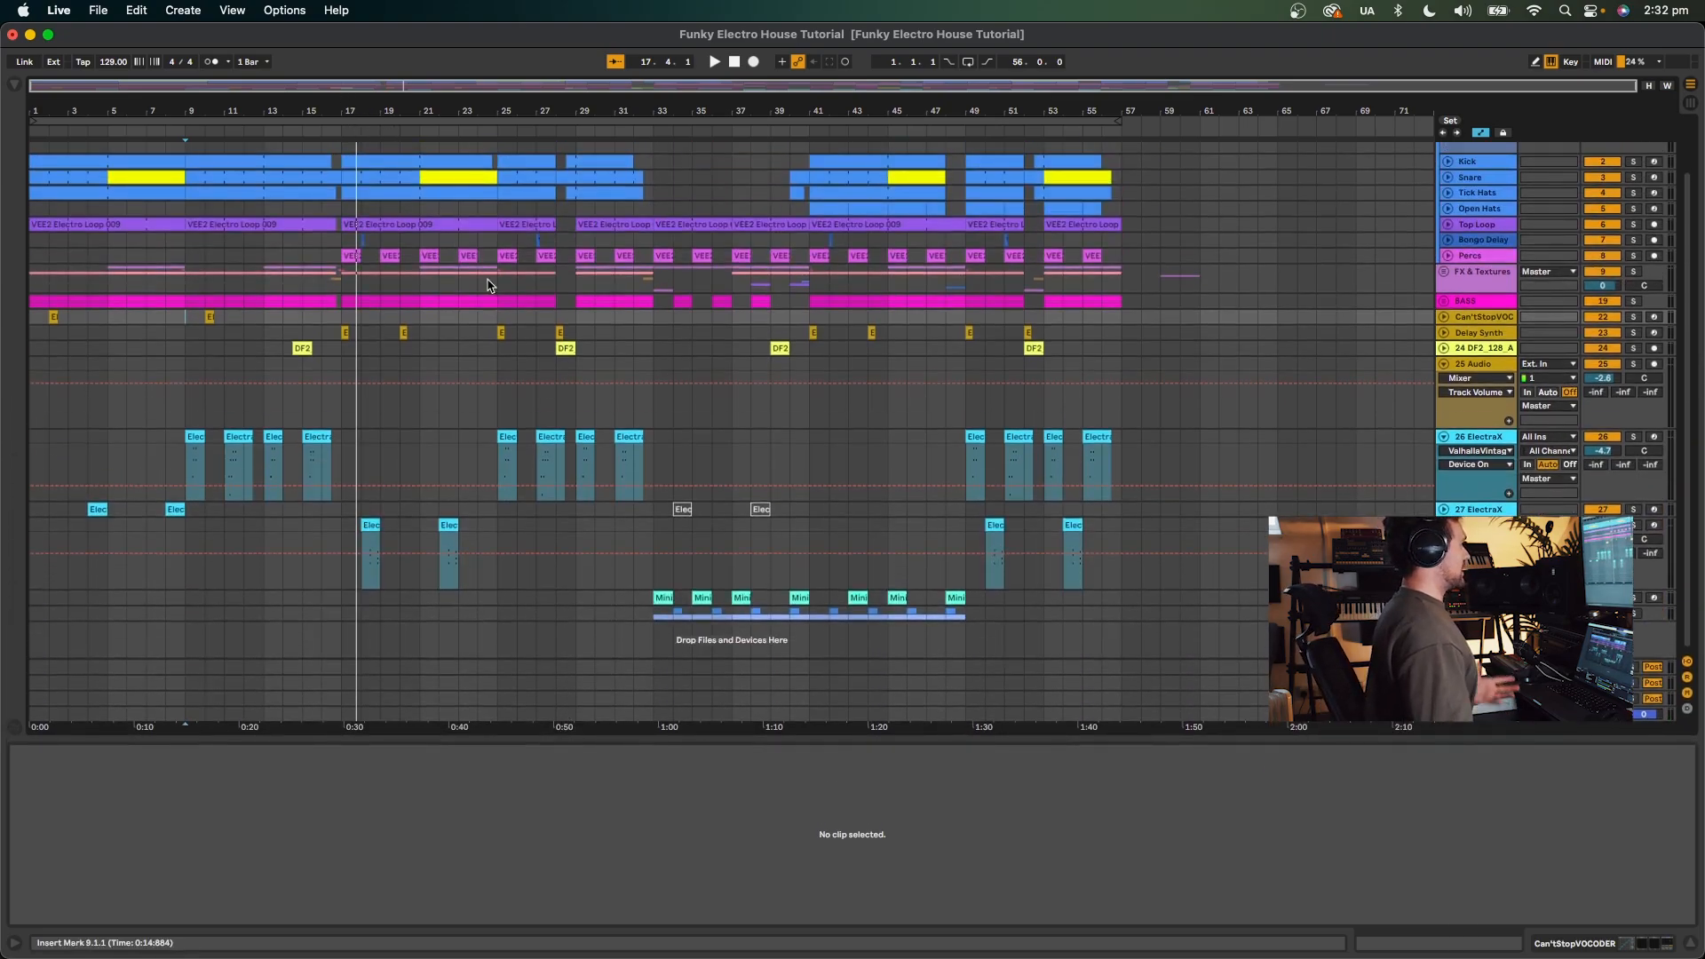
{"action": "left_click", "coordinate": [1472, 438]}
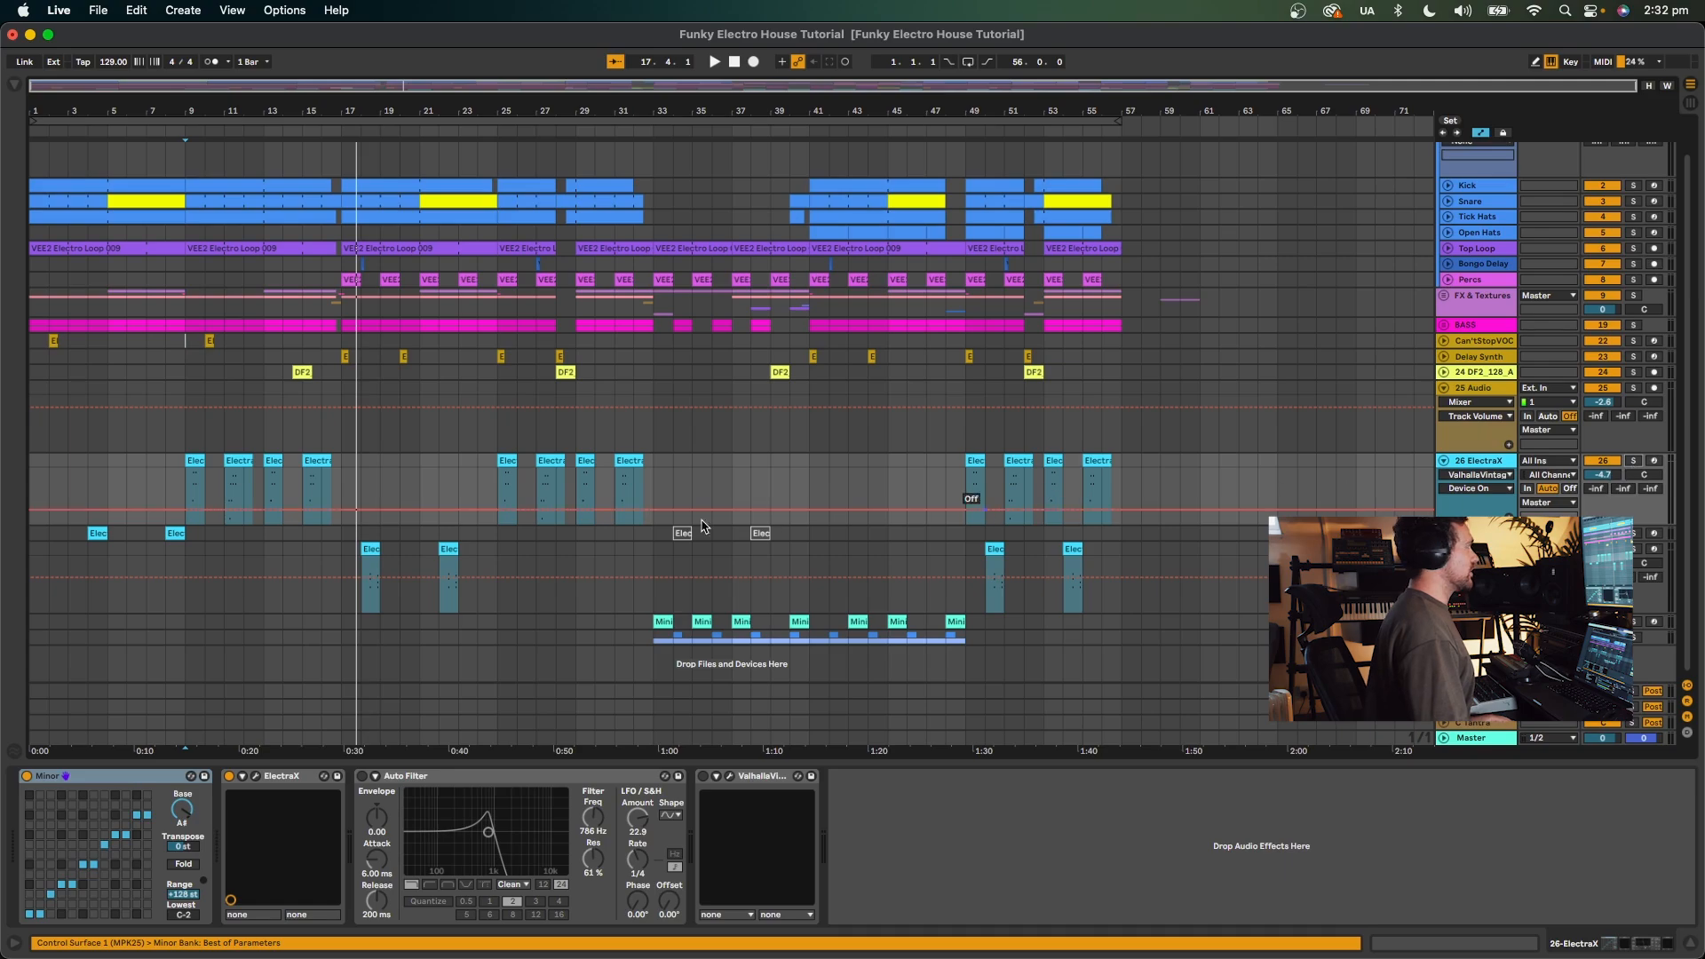
{"action": "left_click", "coordinate": [213, 484]}
{"action": "key", "text": "space"}
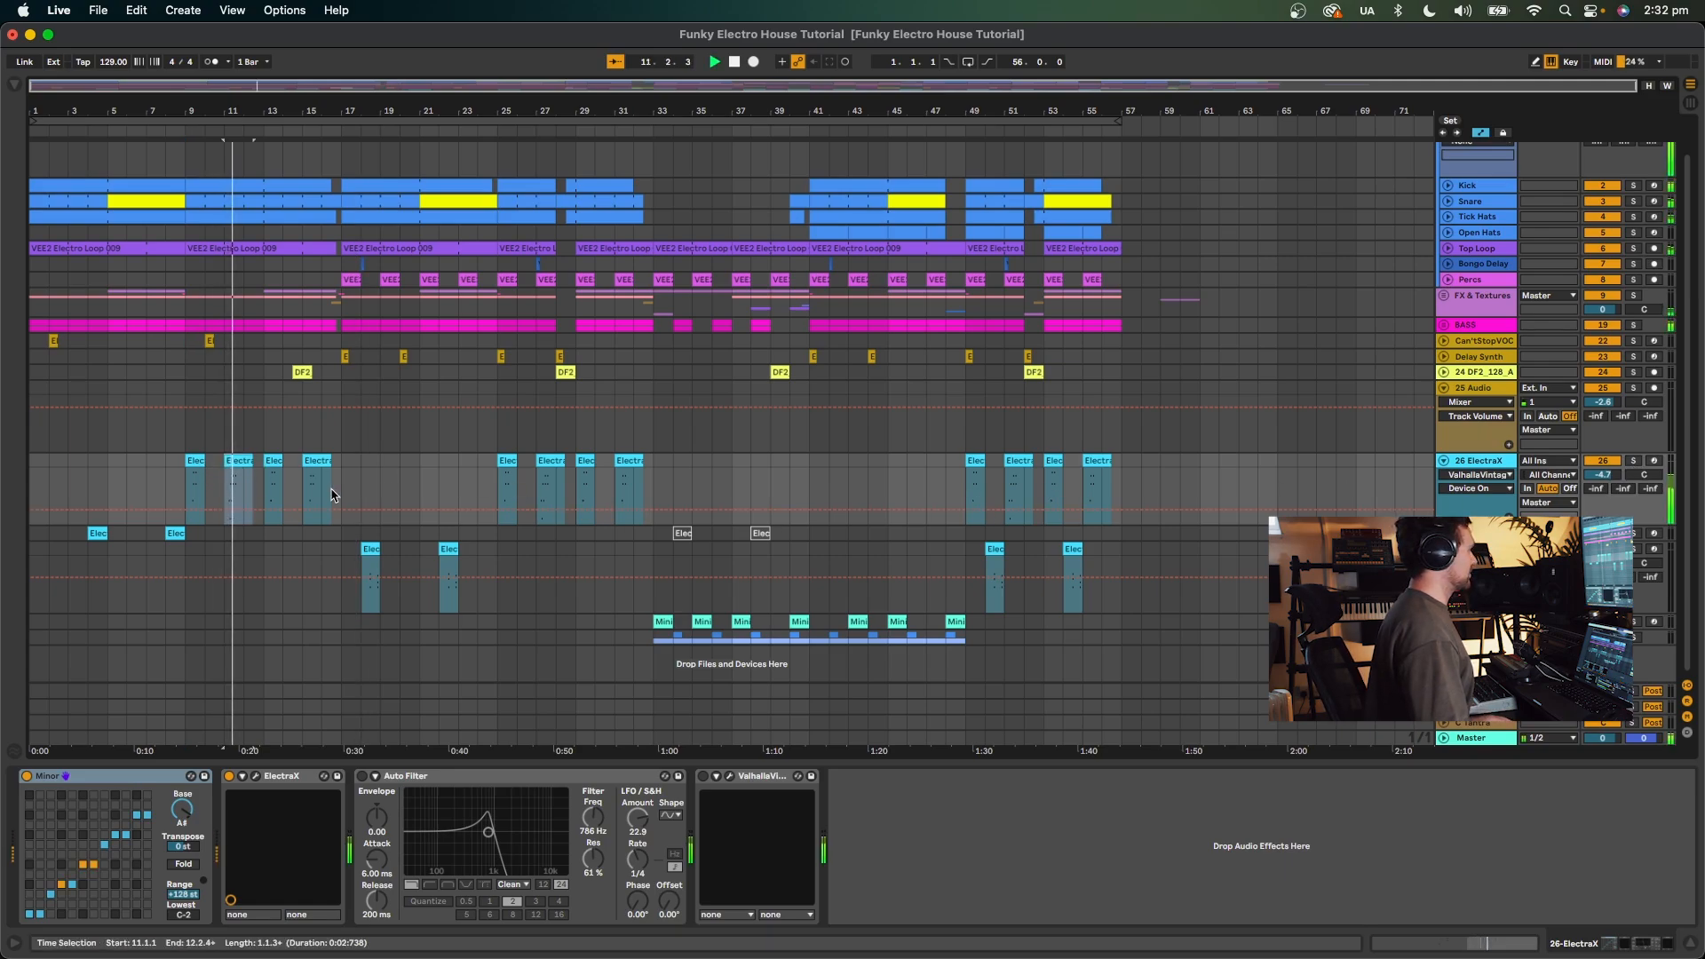
Turn on Auto Filter on track 26 and play the bar 11 clip in the mix and soloed.
{"action": "left_click", "coordinate": [363, 776]}
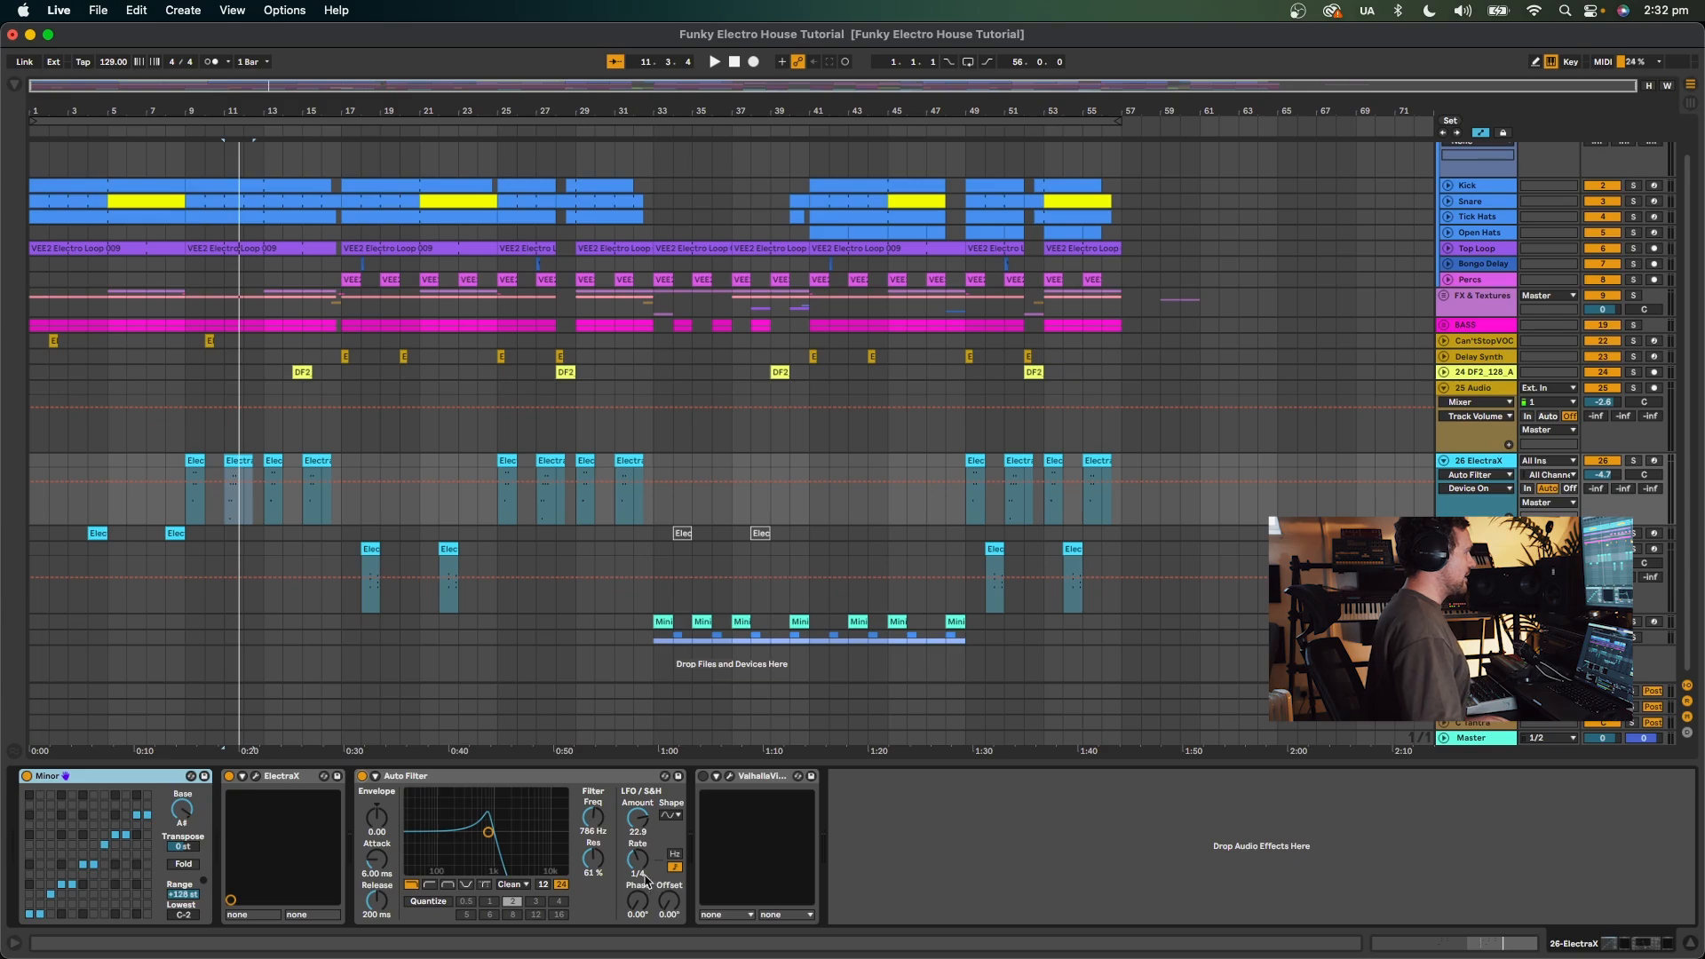
{"action": "key", "text": "space"}
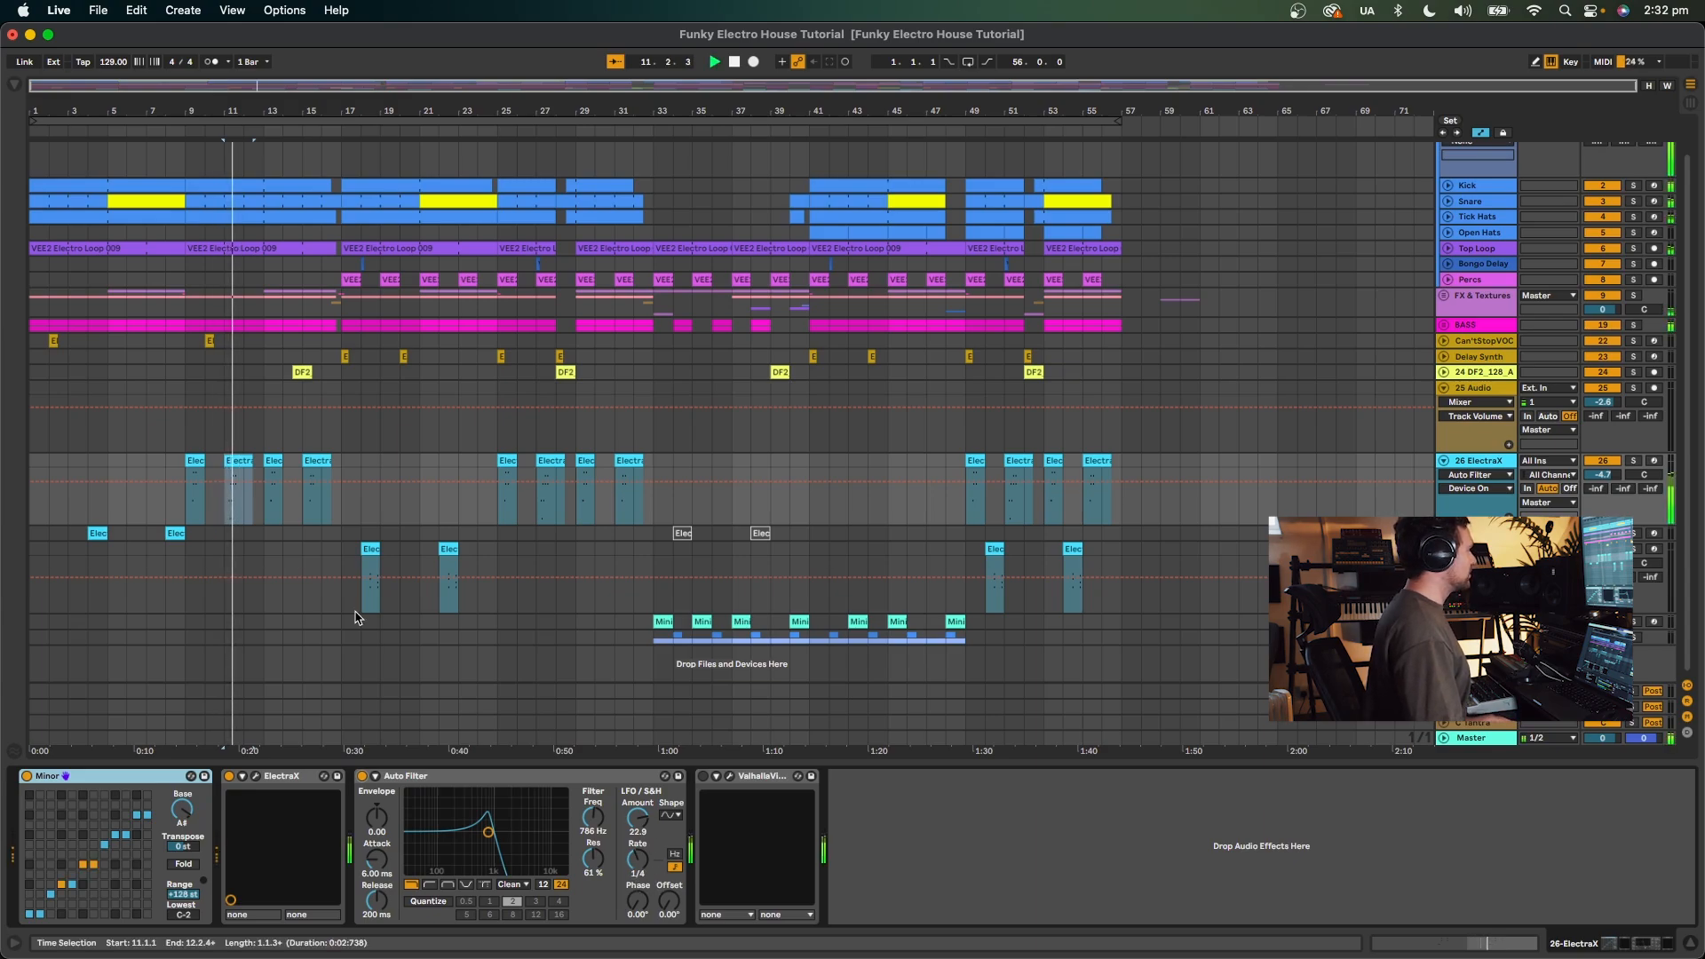
{"action": "left_click", "coordinate": [1635, 460]}
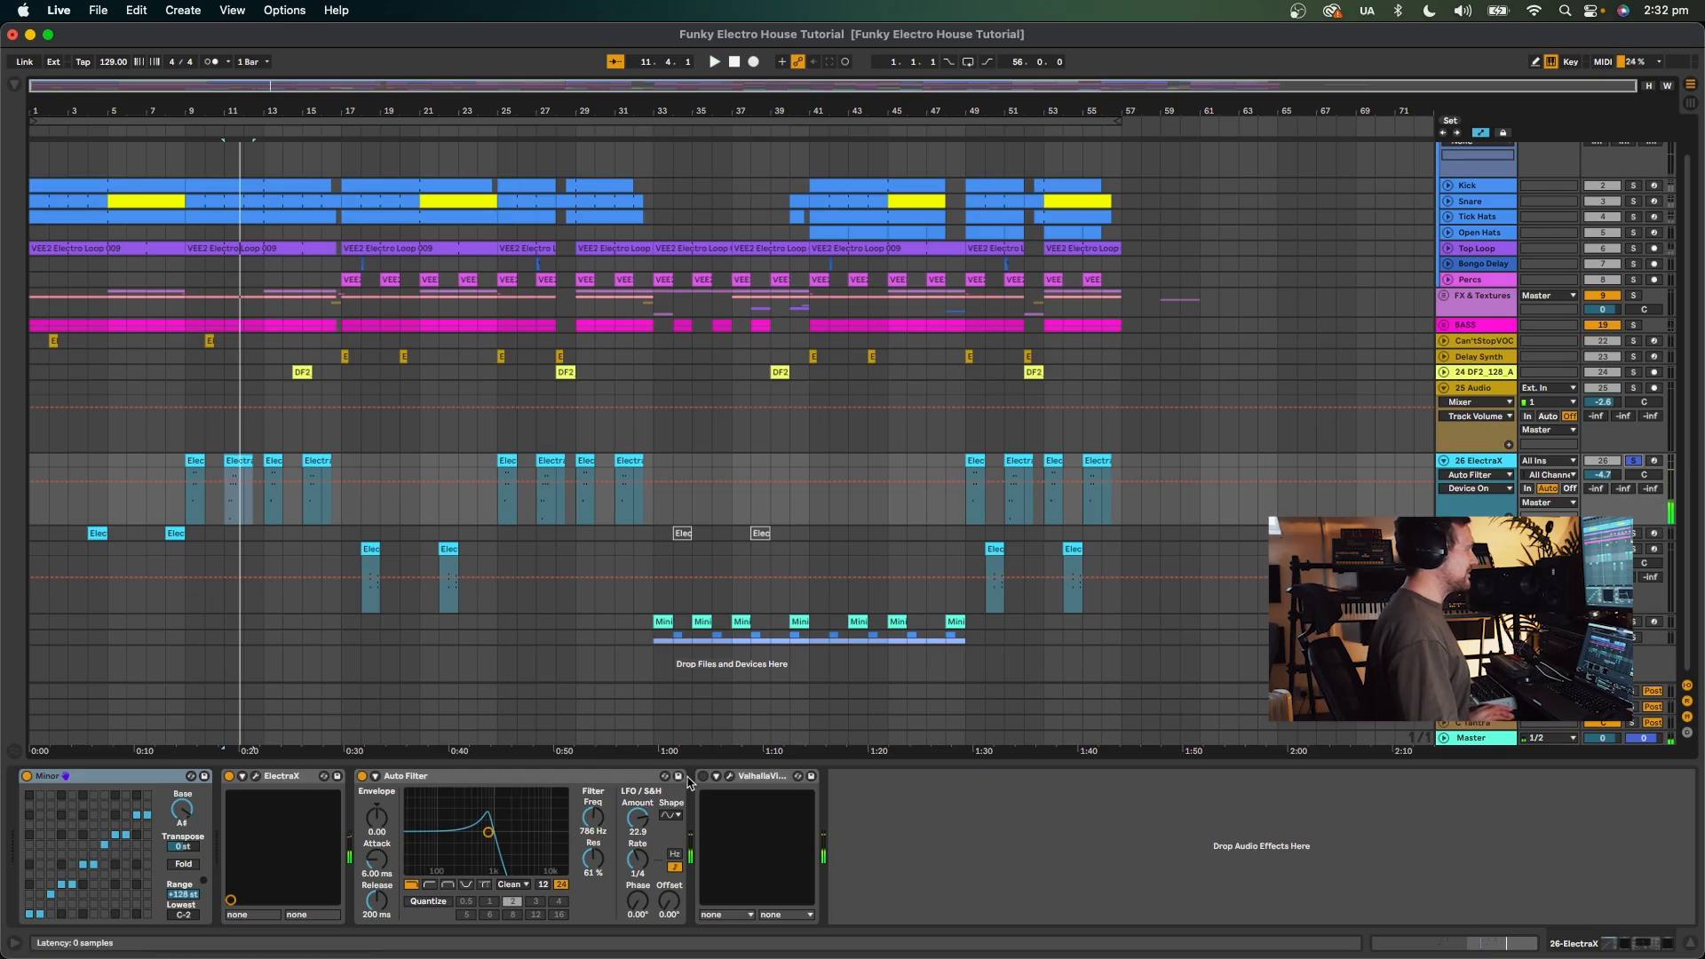
View the ValhallaVintageVerb settings on track 26, close the plug-in window, and turn the reverb on.
{"action": "left_click", "coordinate": [731, 777]}
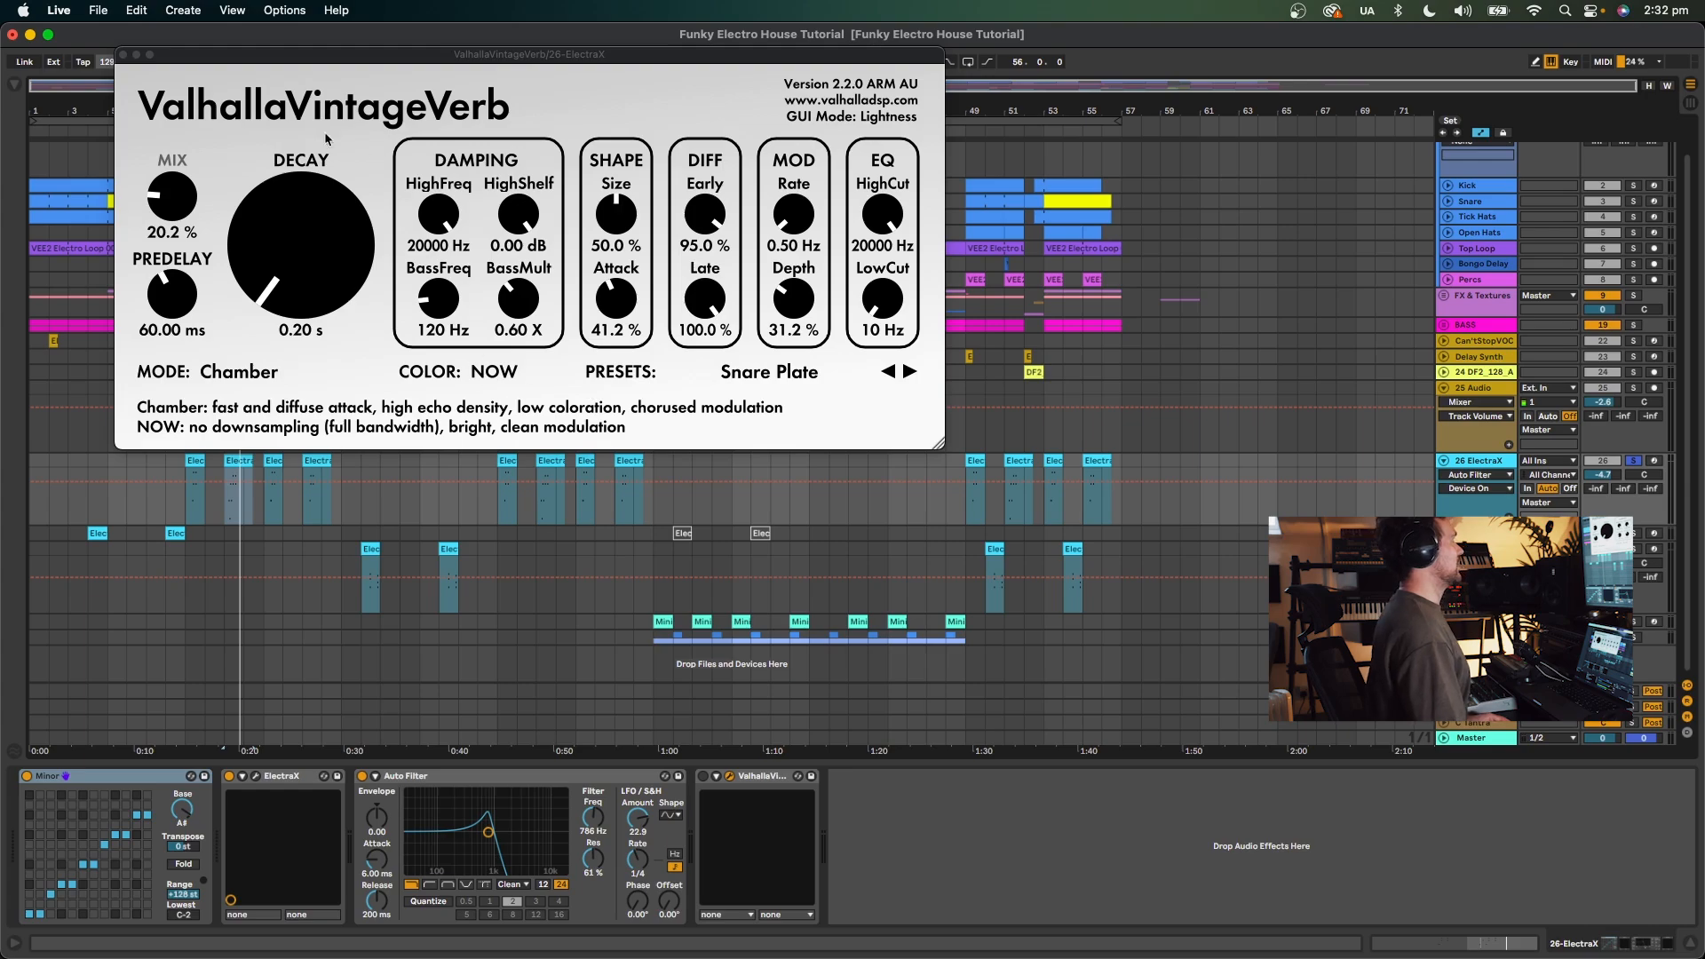
{"action": "left_click", "coordinate": [123, 55]}
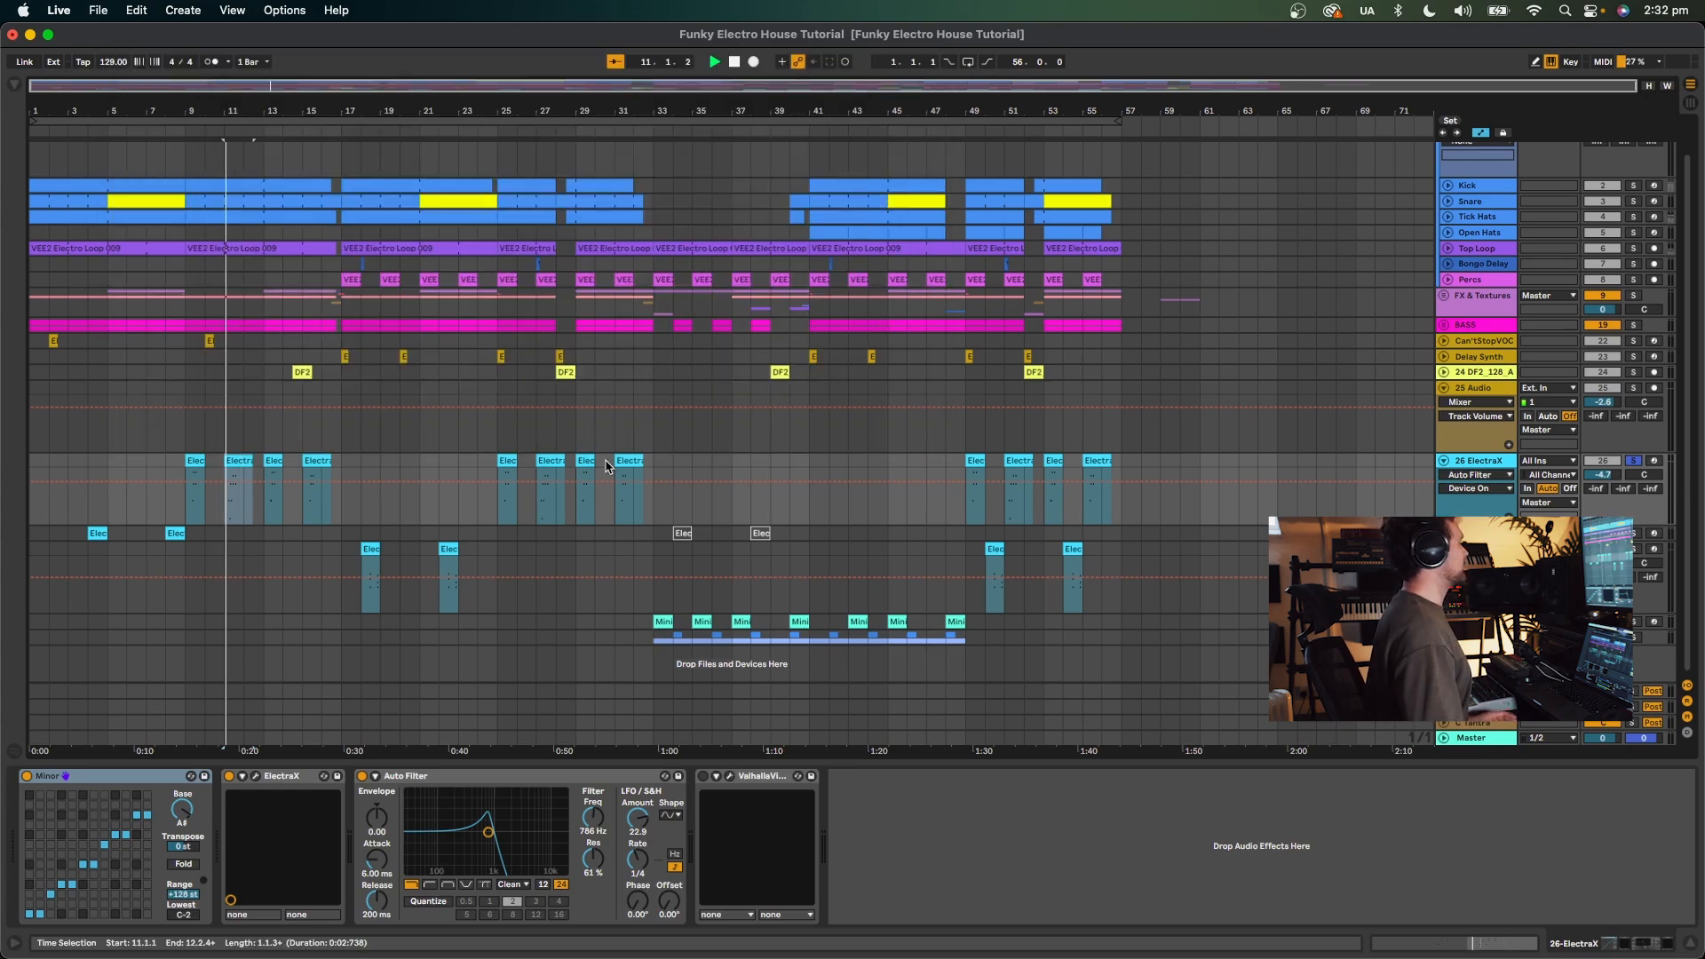
{"action": "left_click", "coordinate": [704, 778]}
{"action": "left_click", "coordinate": [703, 778]}
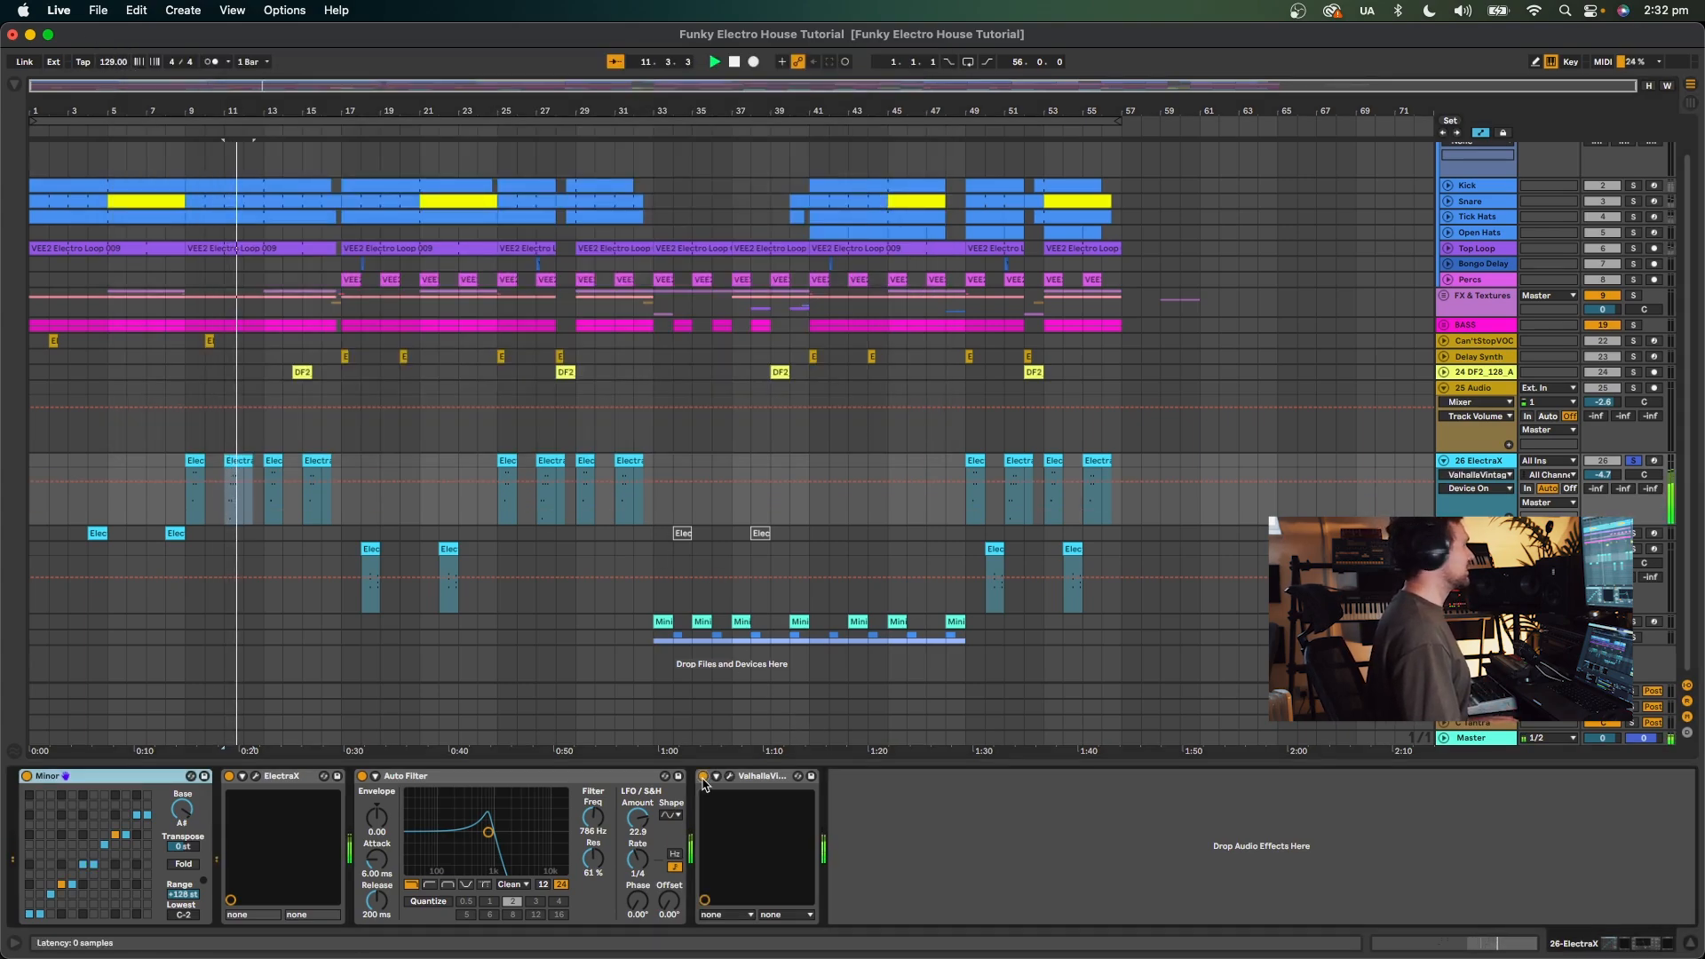
Unsolo track 26 and play its ElectraX clips in the full mix, selecting the clip at bar 13.
{"action": "left_click", "coordinate": [1634, 461]}
{"action": "key", "text": "space"}
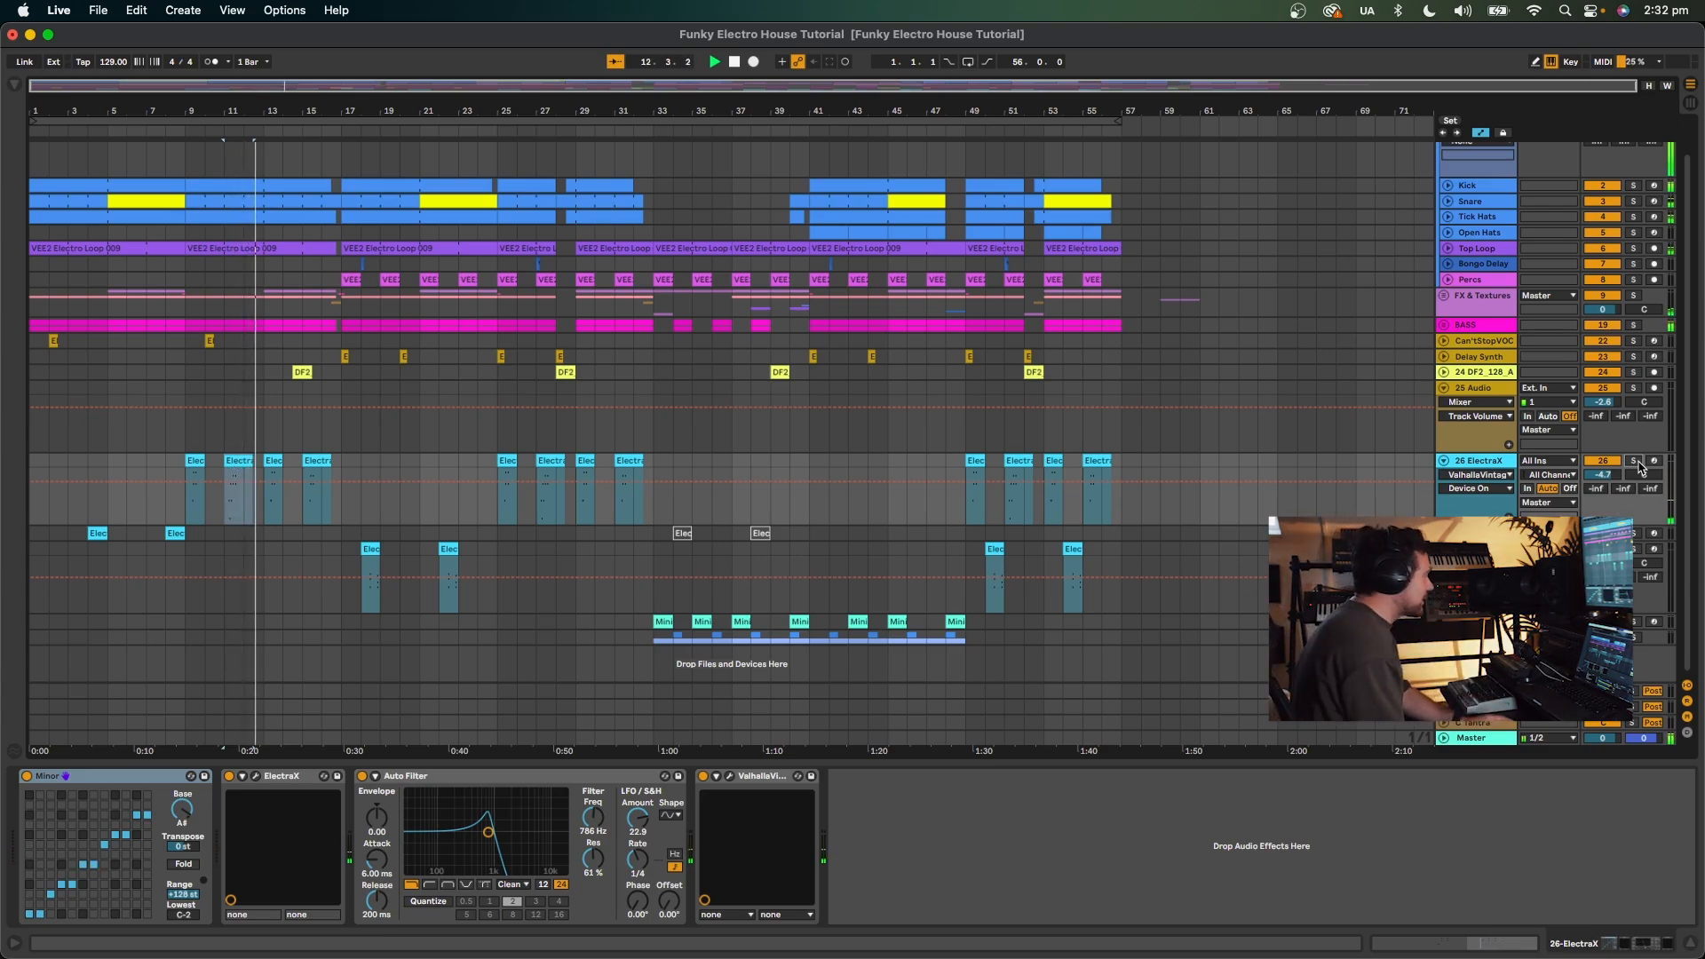
{"action": "left_click", "coordinate": [270, 462]}
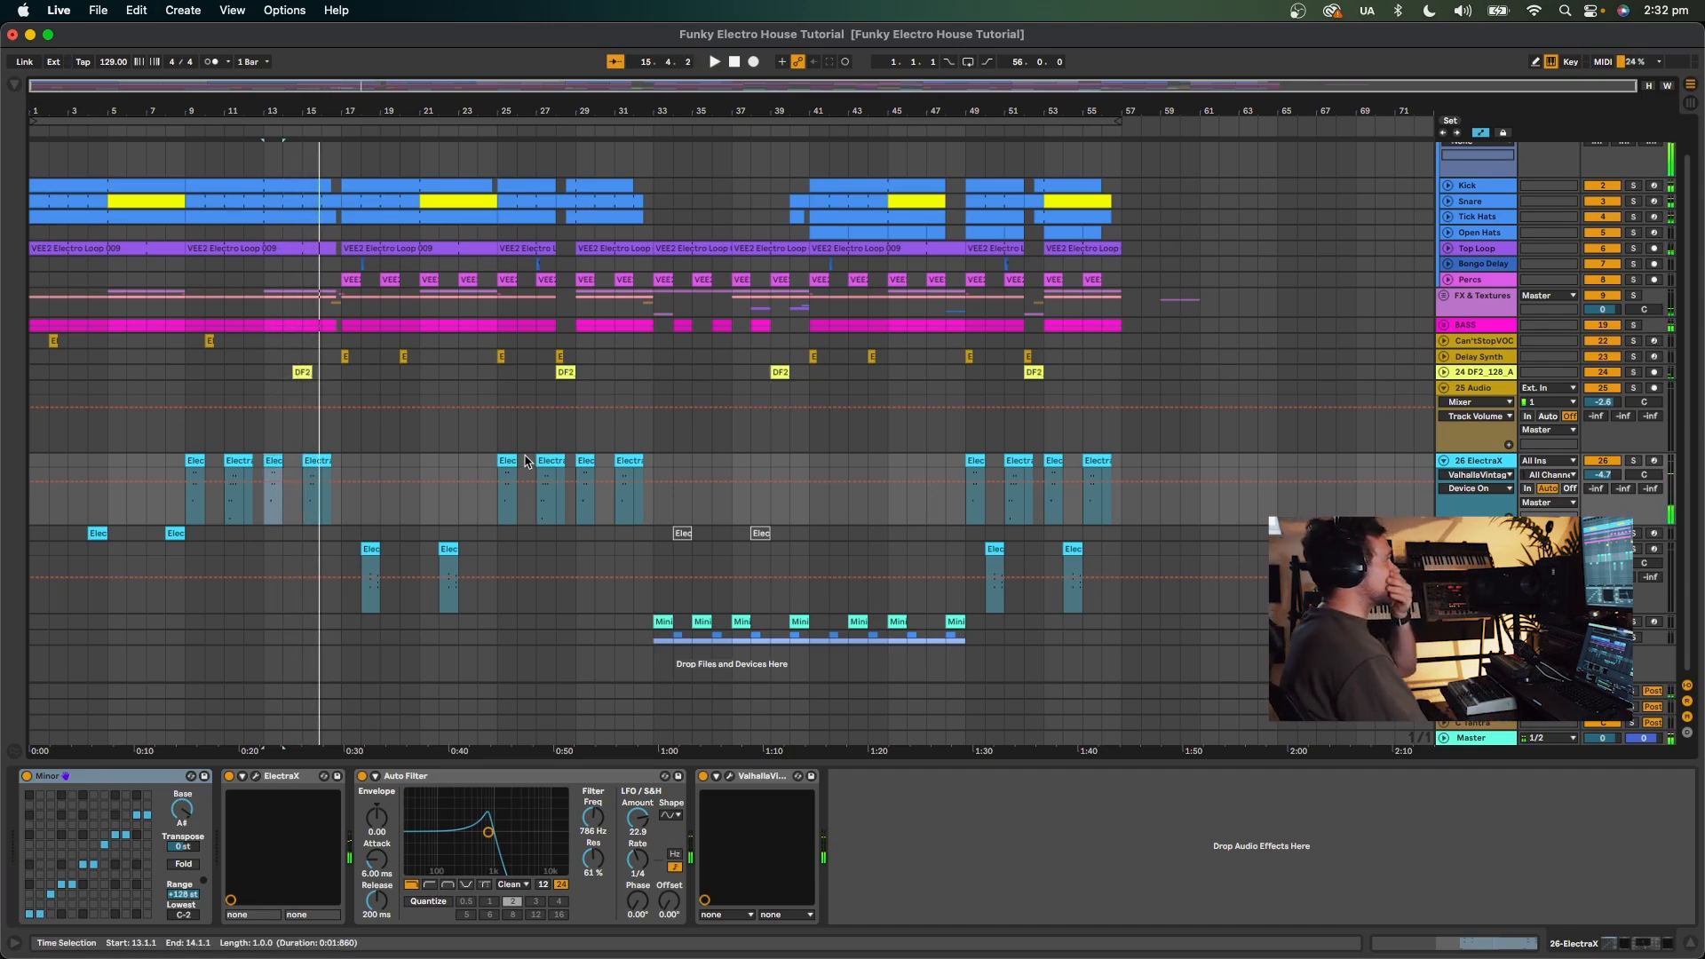
Show track 27's devices, and solo track 28 ElectraX to play its clip at bar 18.
{"action": "left_click", "coordinate": [1478, 534]}
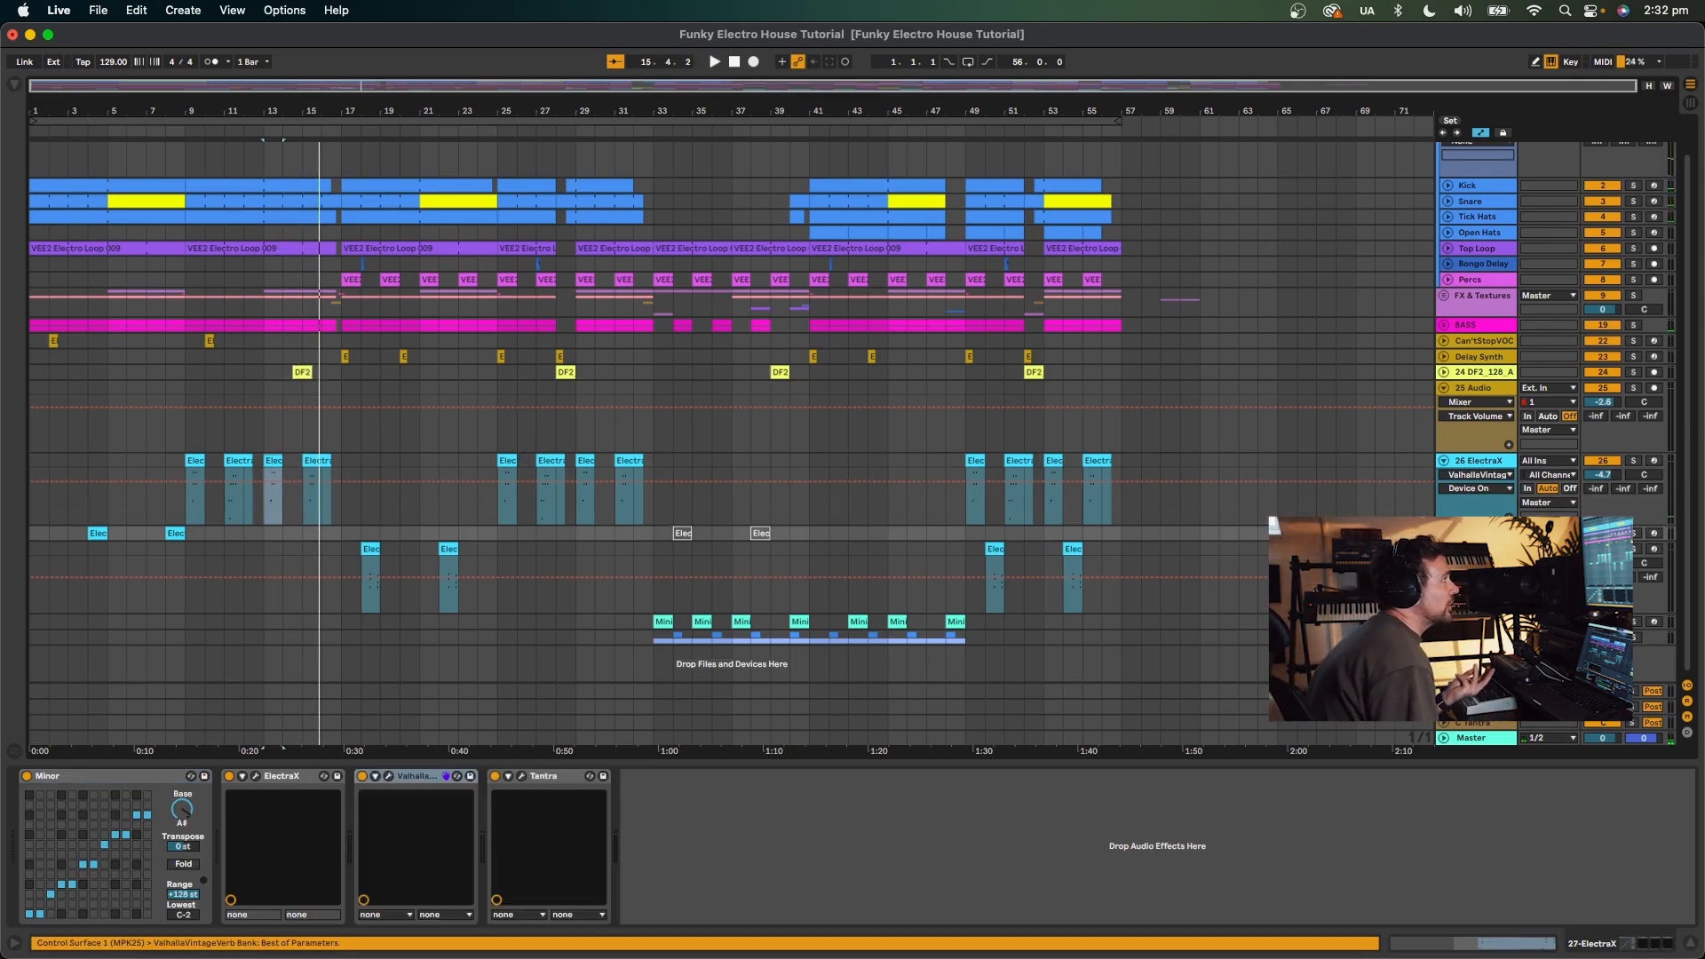
{"action": "left_click", "coordinate": [371, 545]}
{"action": "left_click", "coordinate": [1640, 551]}
{"action": "key", "text": "space"}
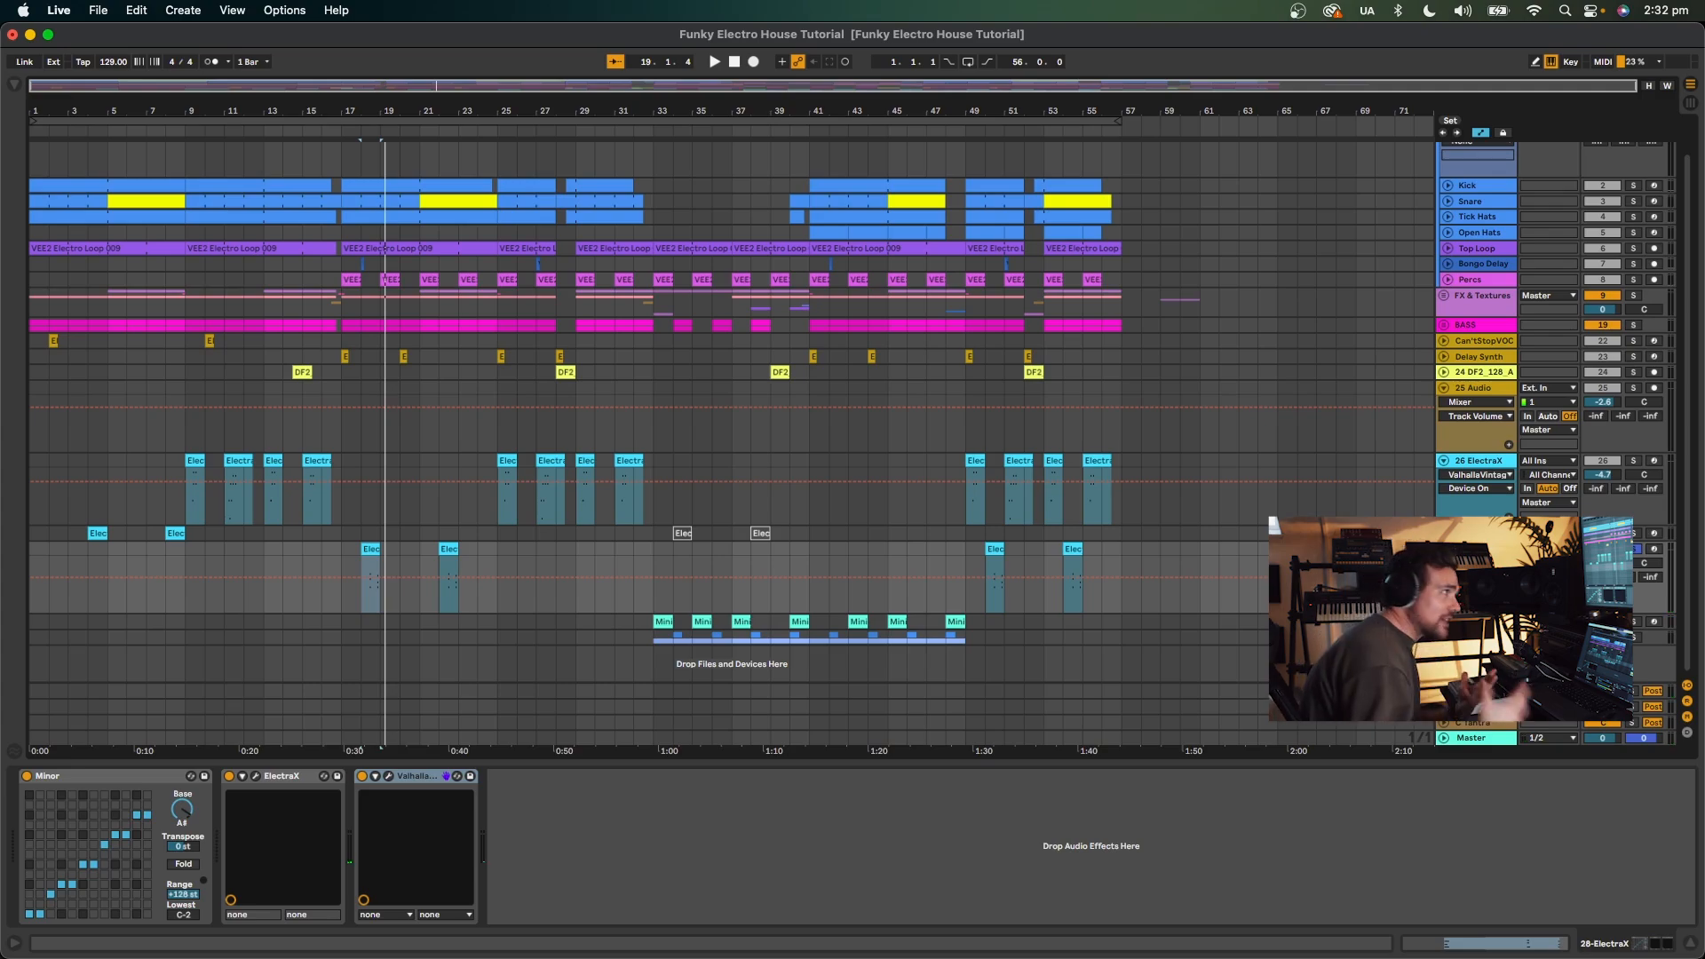
{"action": "key", "text": "space"}
Play the arrangement from bar 47 to hear the ElectraX parts in the full mix.
{"action": "left_click", "coordinate": [928, 520]}
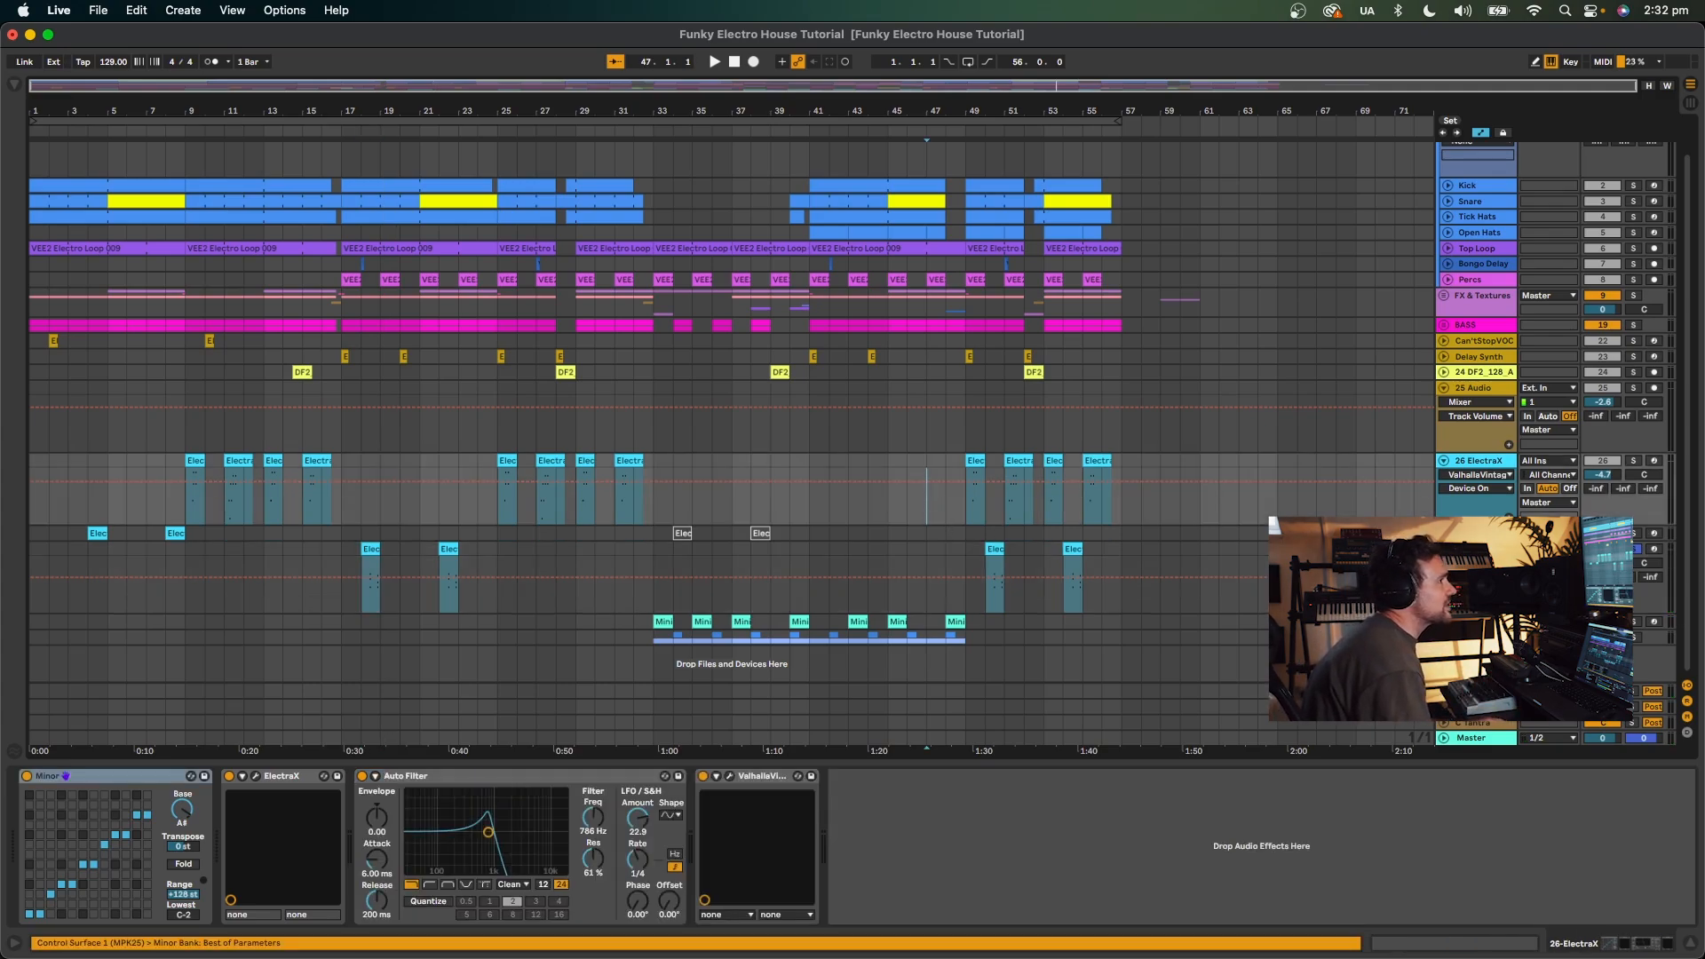
{"action": "key", "text": "space"}
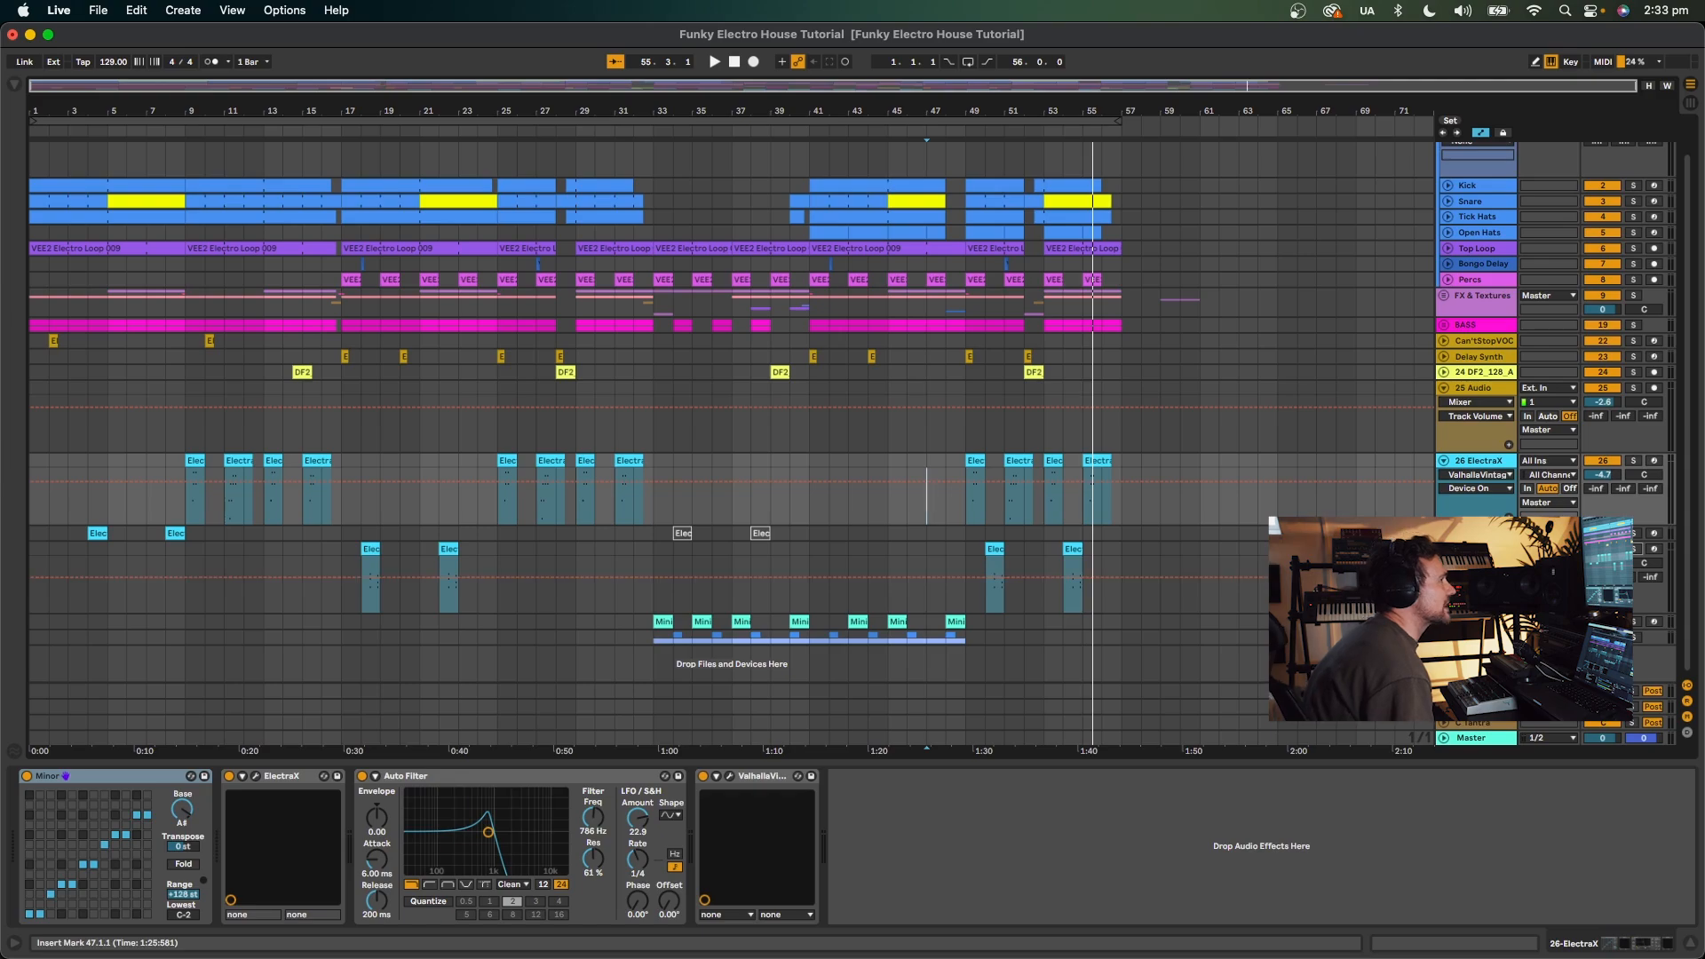
Open the ElectraX plug-in on track 28 and its bar 18 MIDI clip in an enlarged note editor.
{"action": "left_click", "coordinate": [479, 555]}
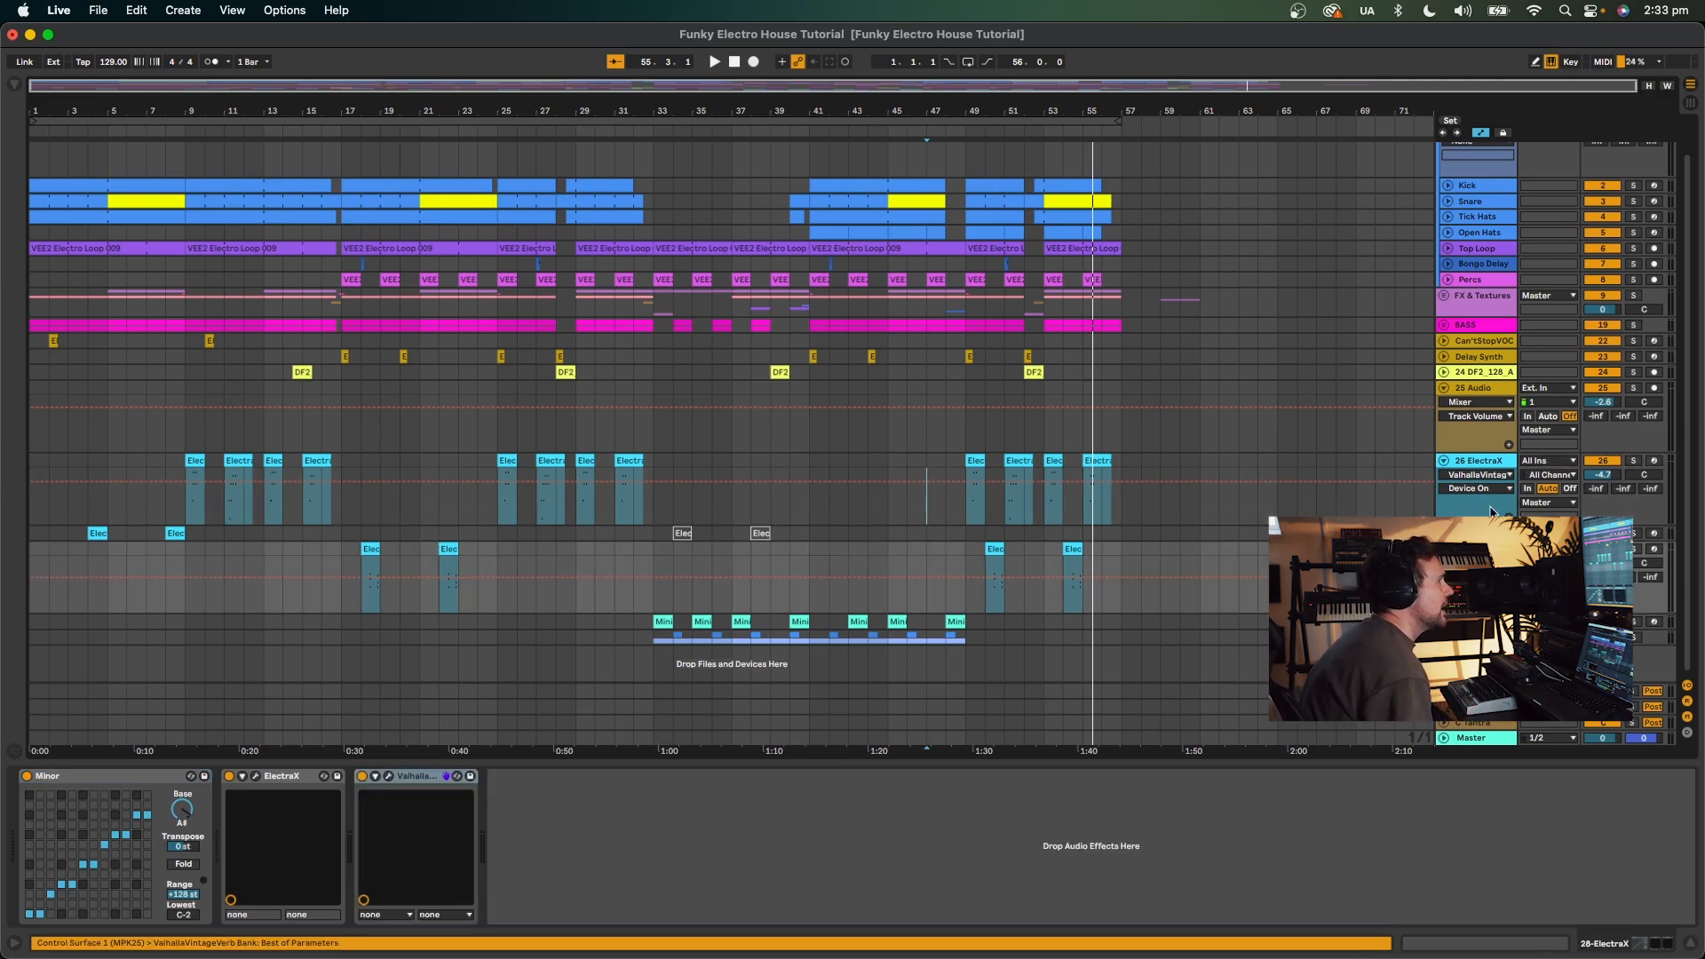
{"action": "left_click", "coordinate": [257, 777]}
{"action": "double_click", "coordinate": [363, 592]}
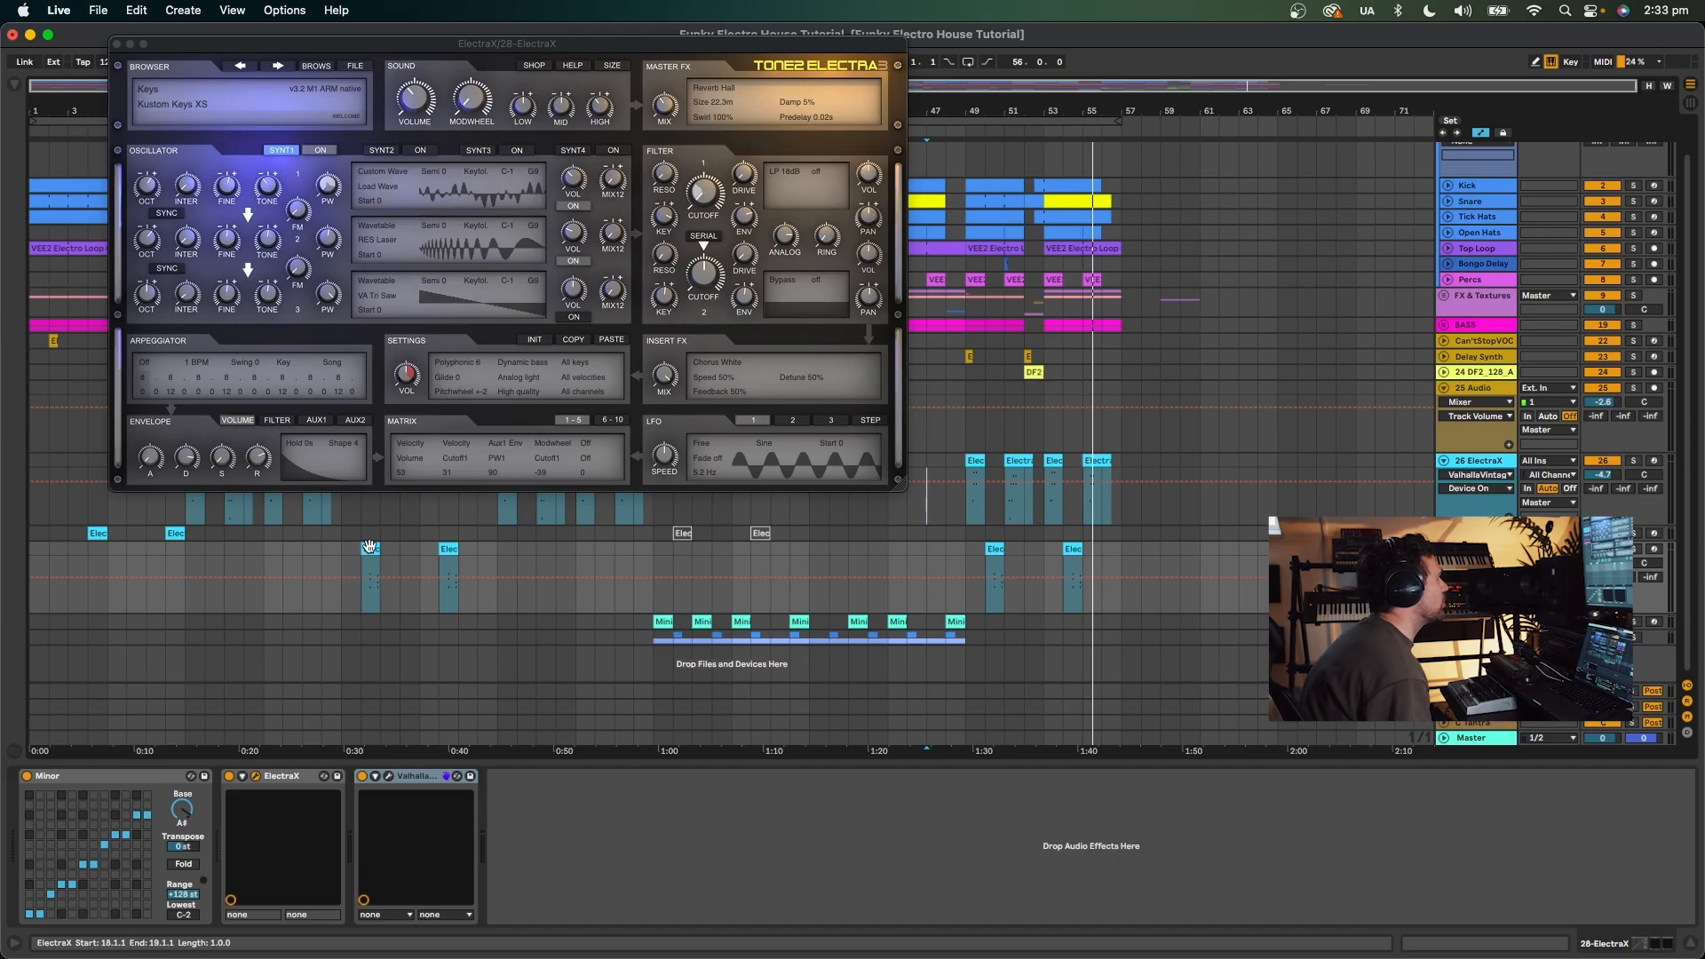
{"action": "left_click_drag", "start_coordinate": [1024, 737], "coordinate": [1041, 411]}
{"action": "scroll", "coordinate": [1066, 662], "scroll_direction": "up", "scroll_amount": 3}
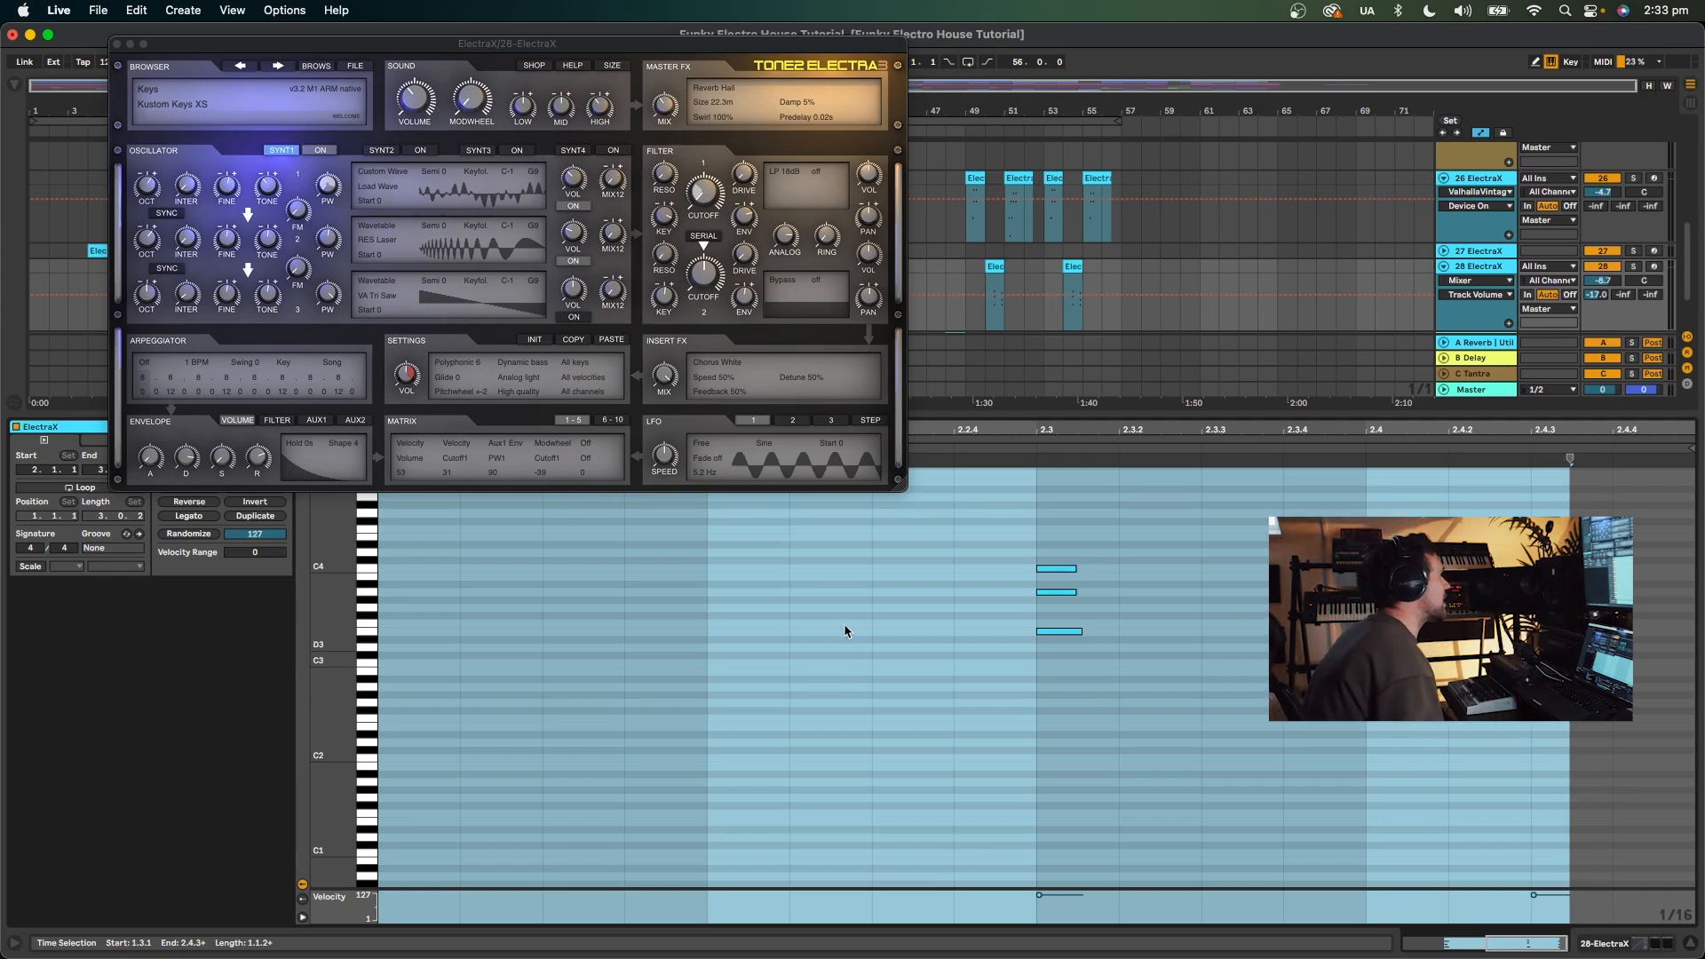
View the Kustom Keys XS preset in the Keys patch list, and close the plug-in and the note editor.
{"action": "left_click", "coordinate": [316, 67]}
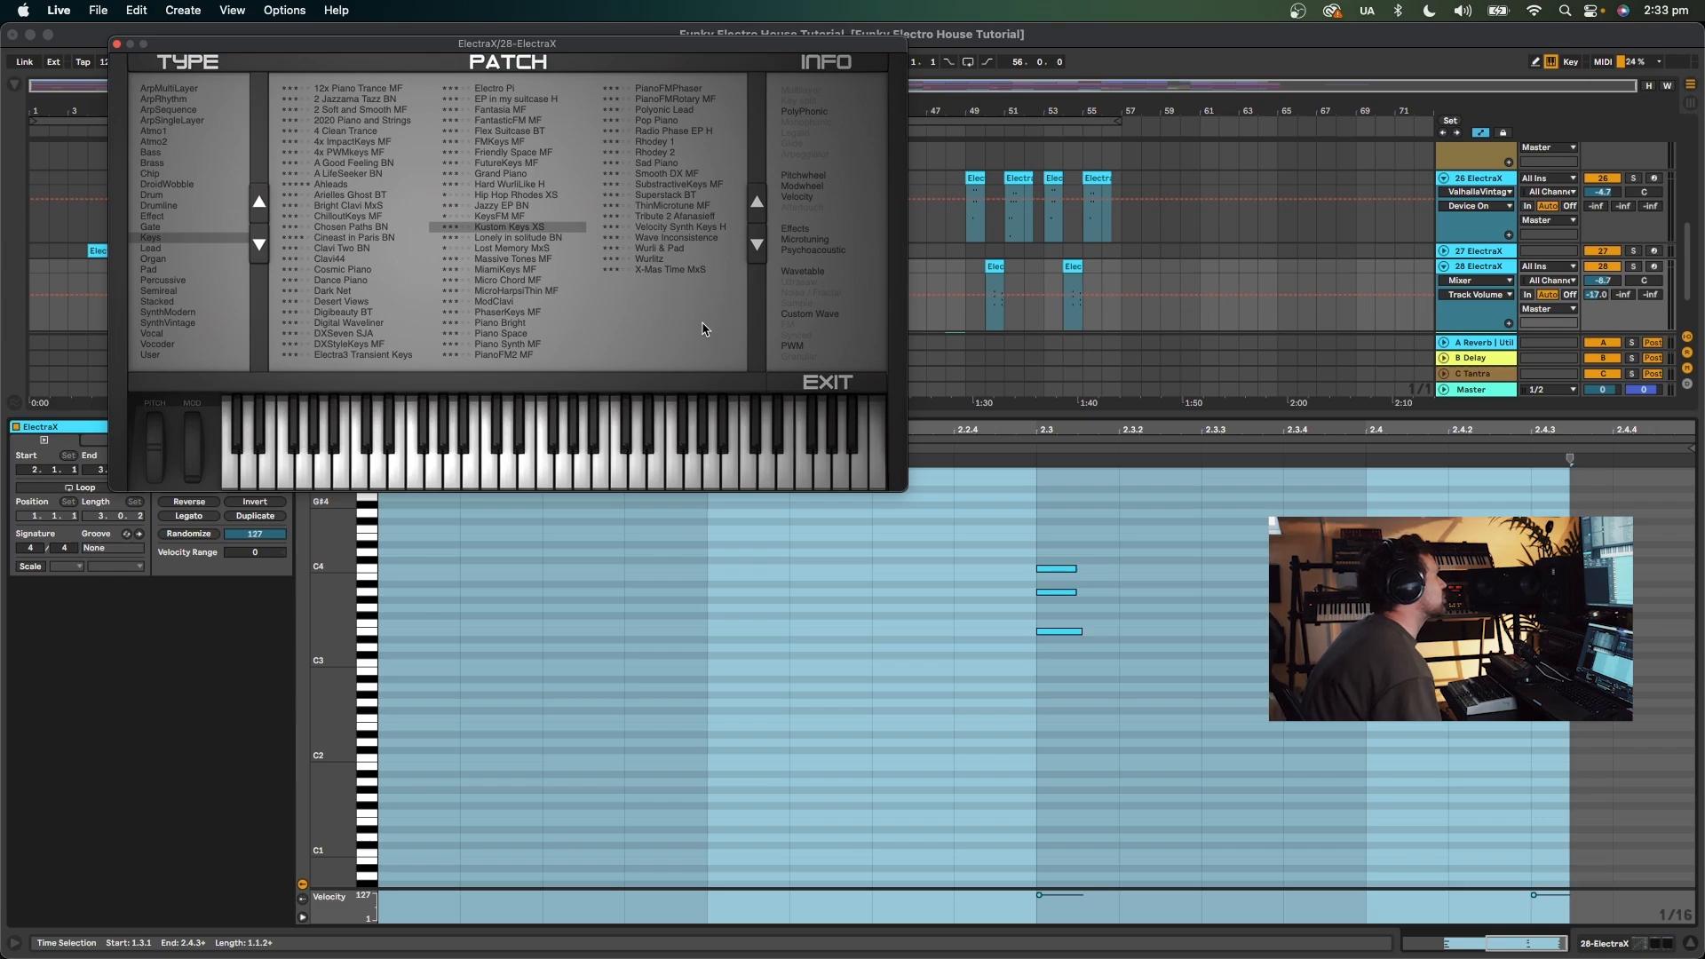
{"action": "left_click", "coordinate": [119, 44]}
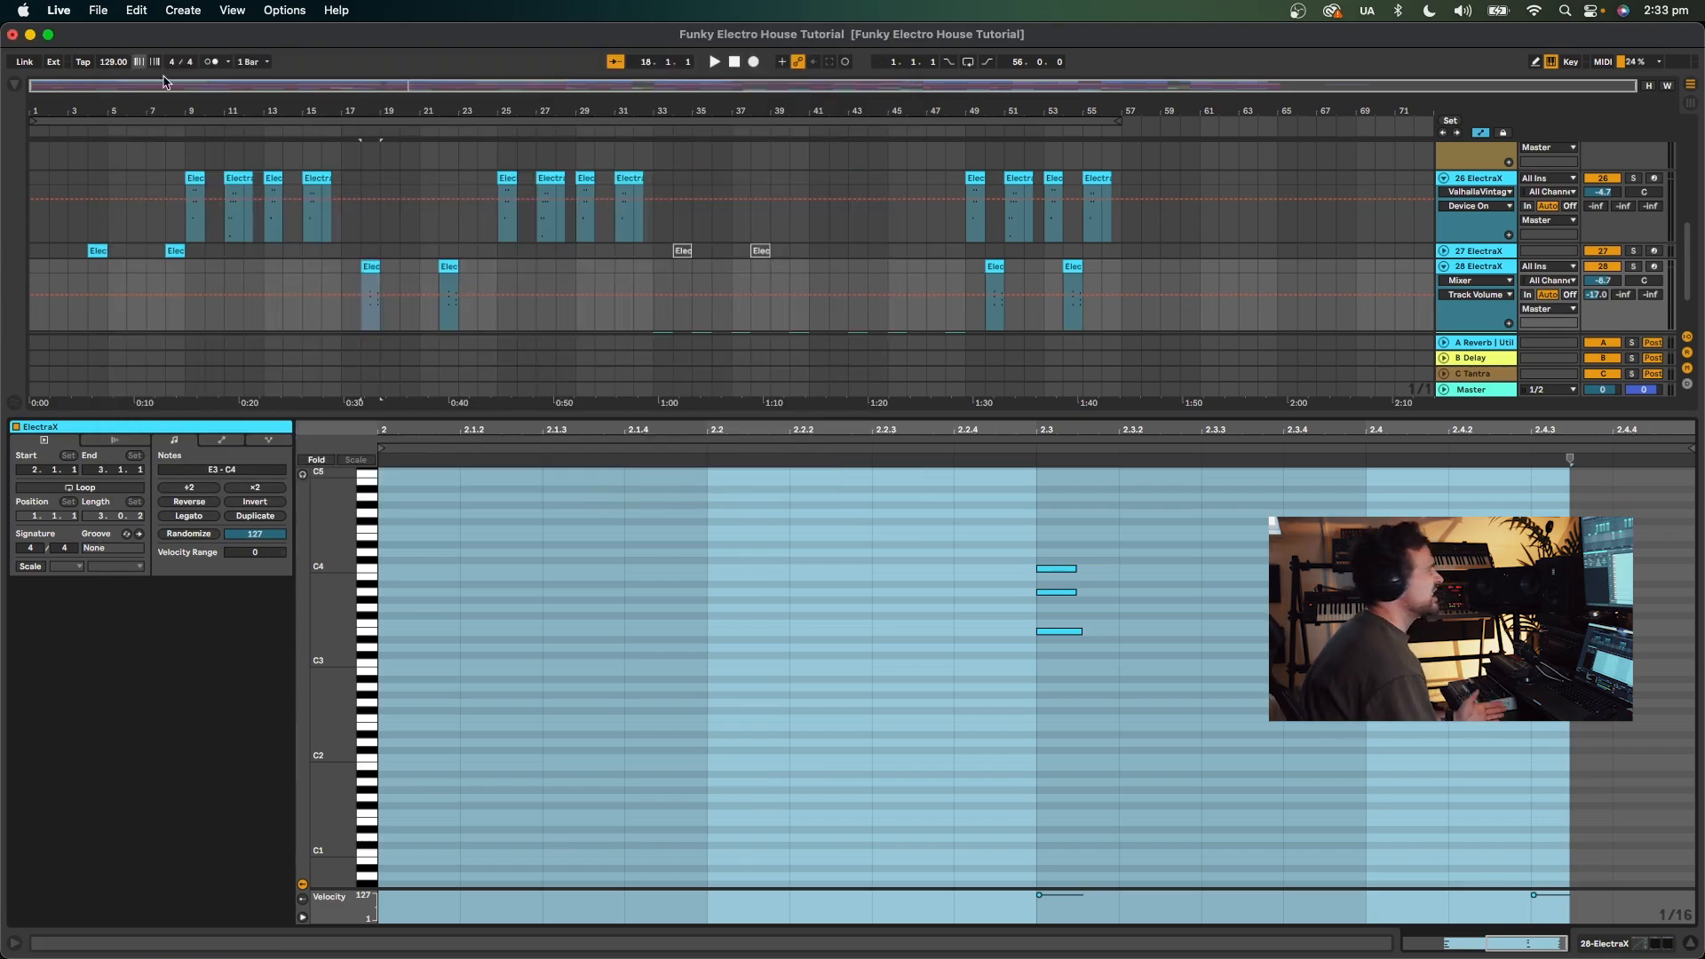
{"action": "double_click", "coordinate": [1072, 411]}
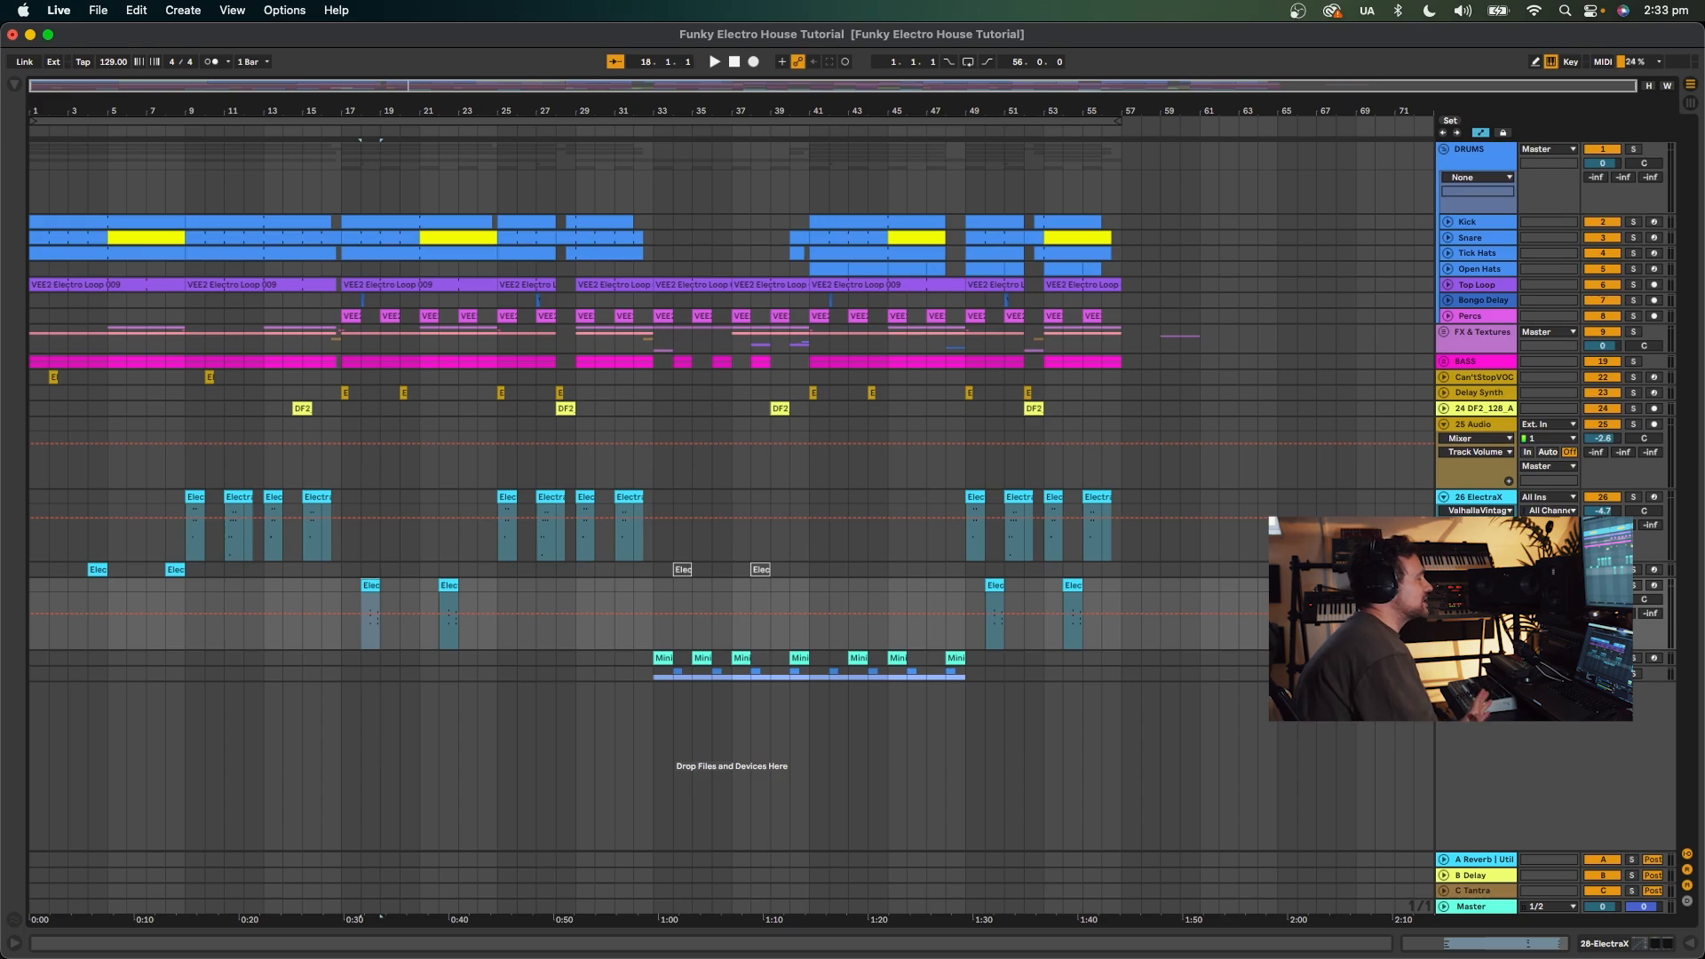
Solo track 27 ElectraX, unfold the track, and select its clip at bar 4.
{"action": "left_click", "coordinate": [1633, 570]}
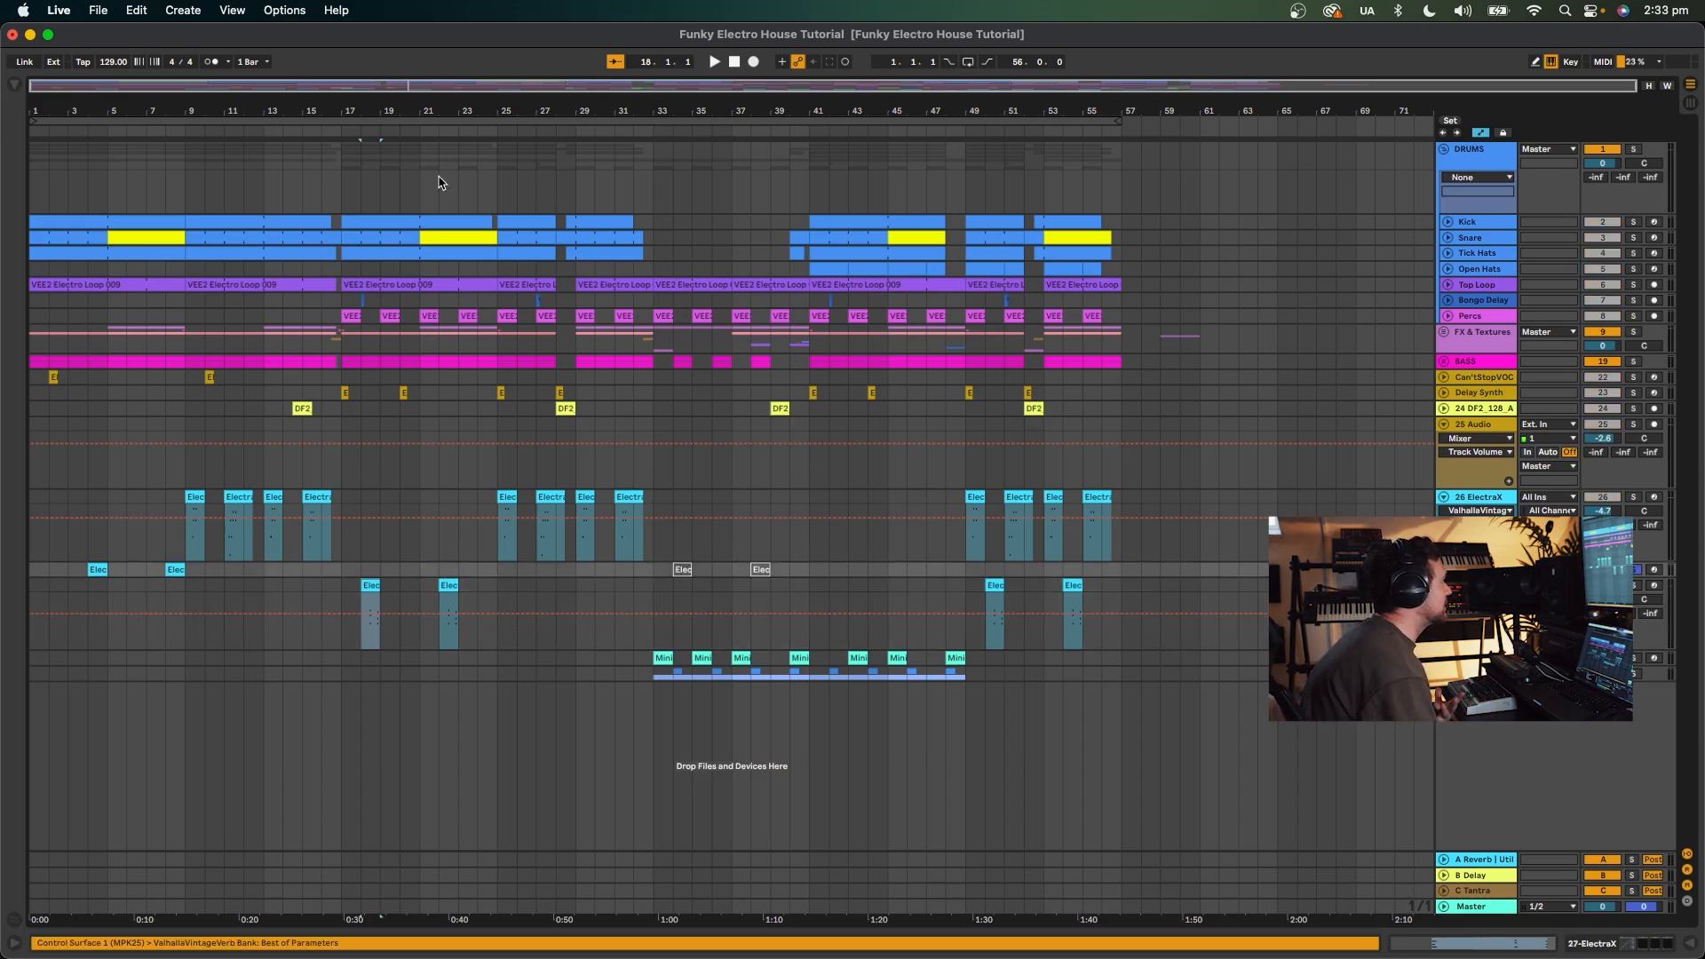
{"action": "left_click", "coordinate": [94, 568]}
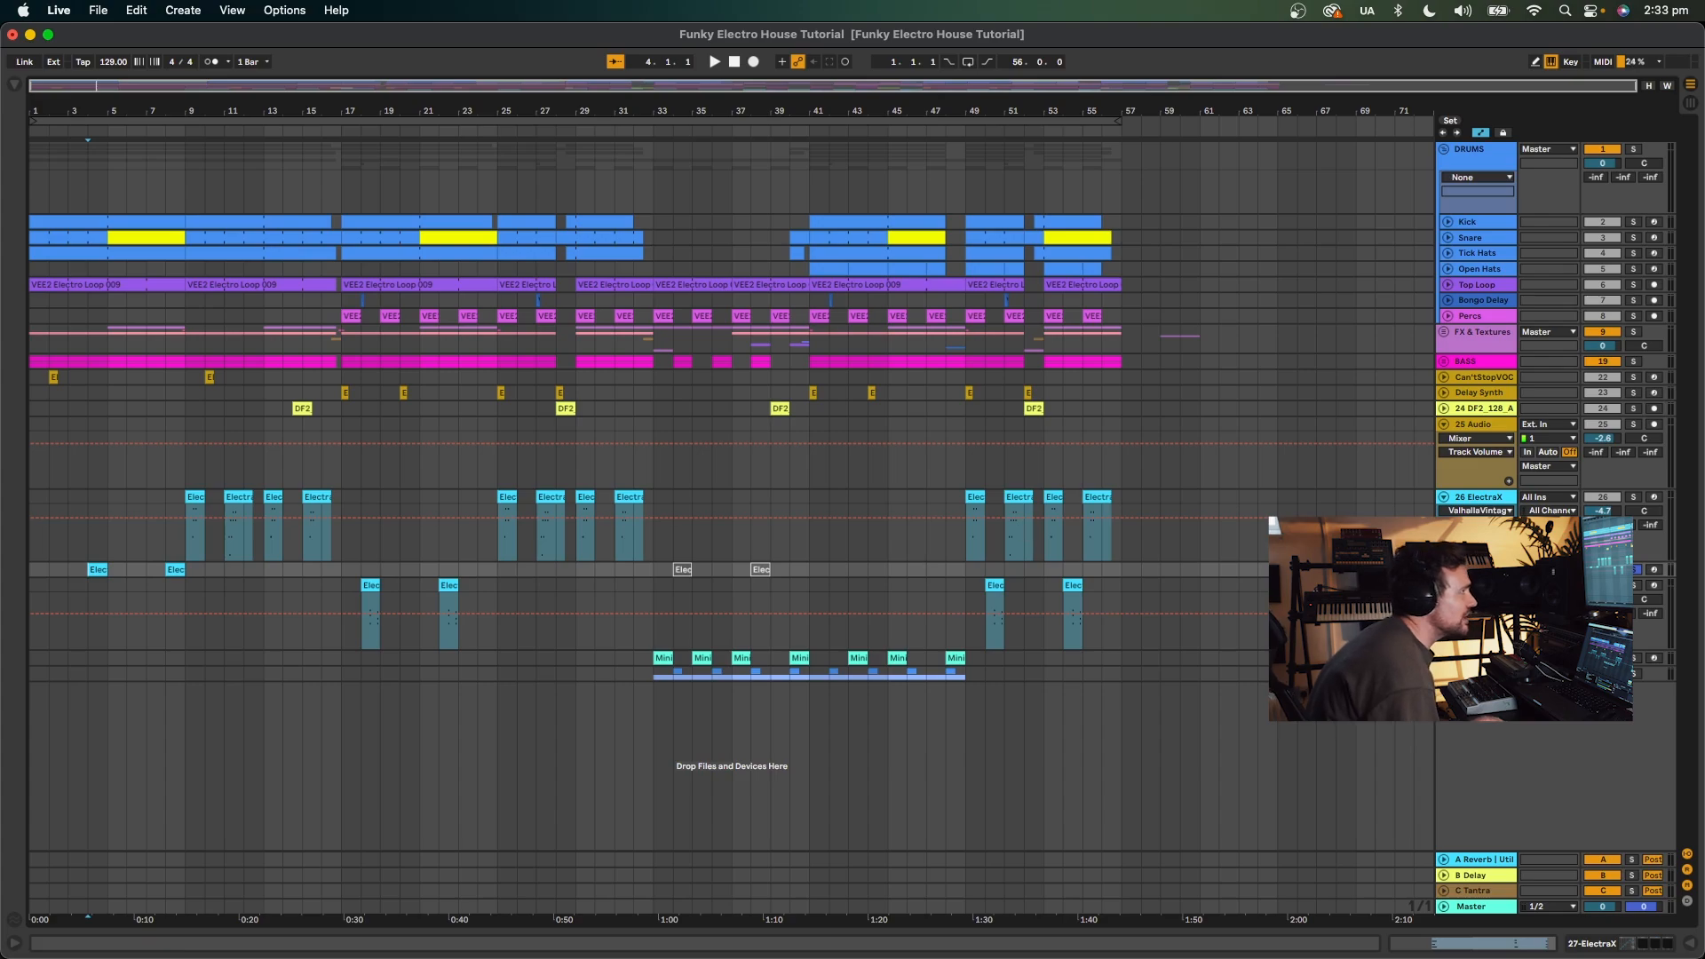
{"action": "left_click", "coordinate": [1444, 570]}
{"action": "left_click", "coordinate": [96, 567]}
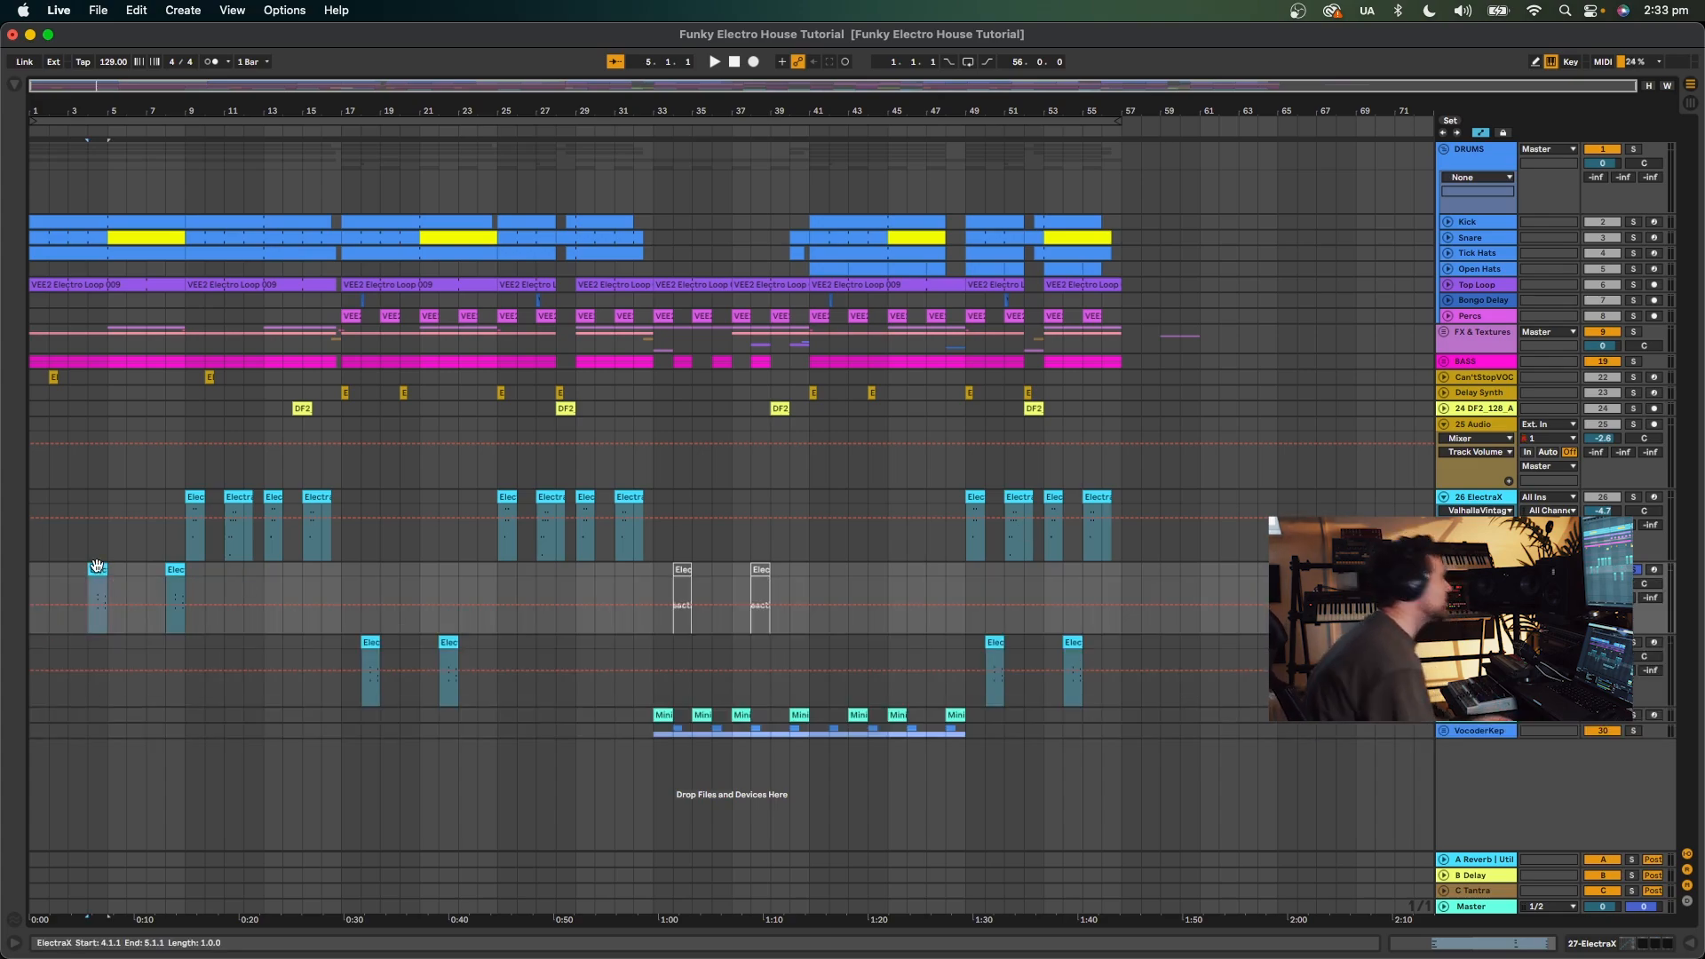
Play track 27 ElectraX from bar 4, and select bars 17 to 25 on track 28.
{"action": "key", "text": "space"}
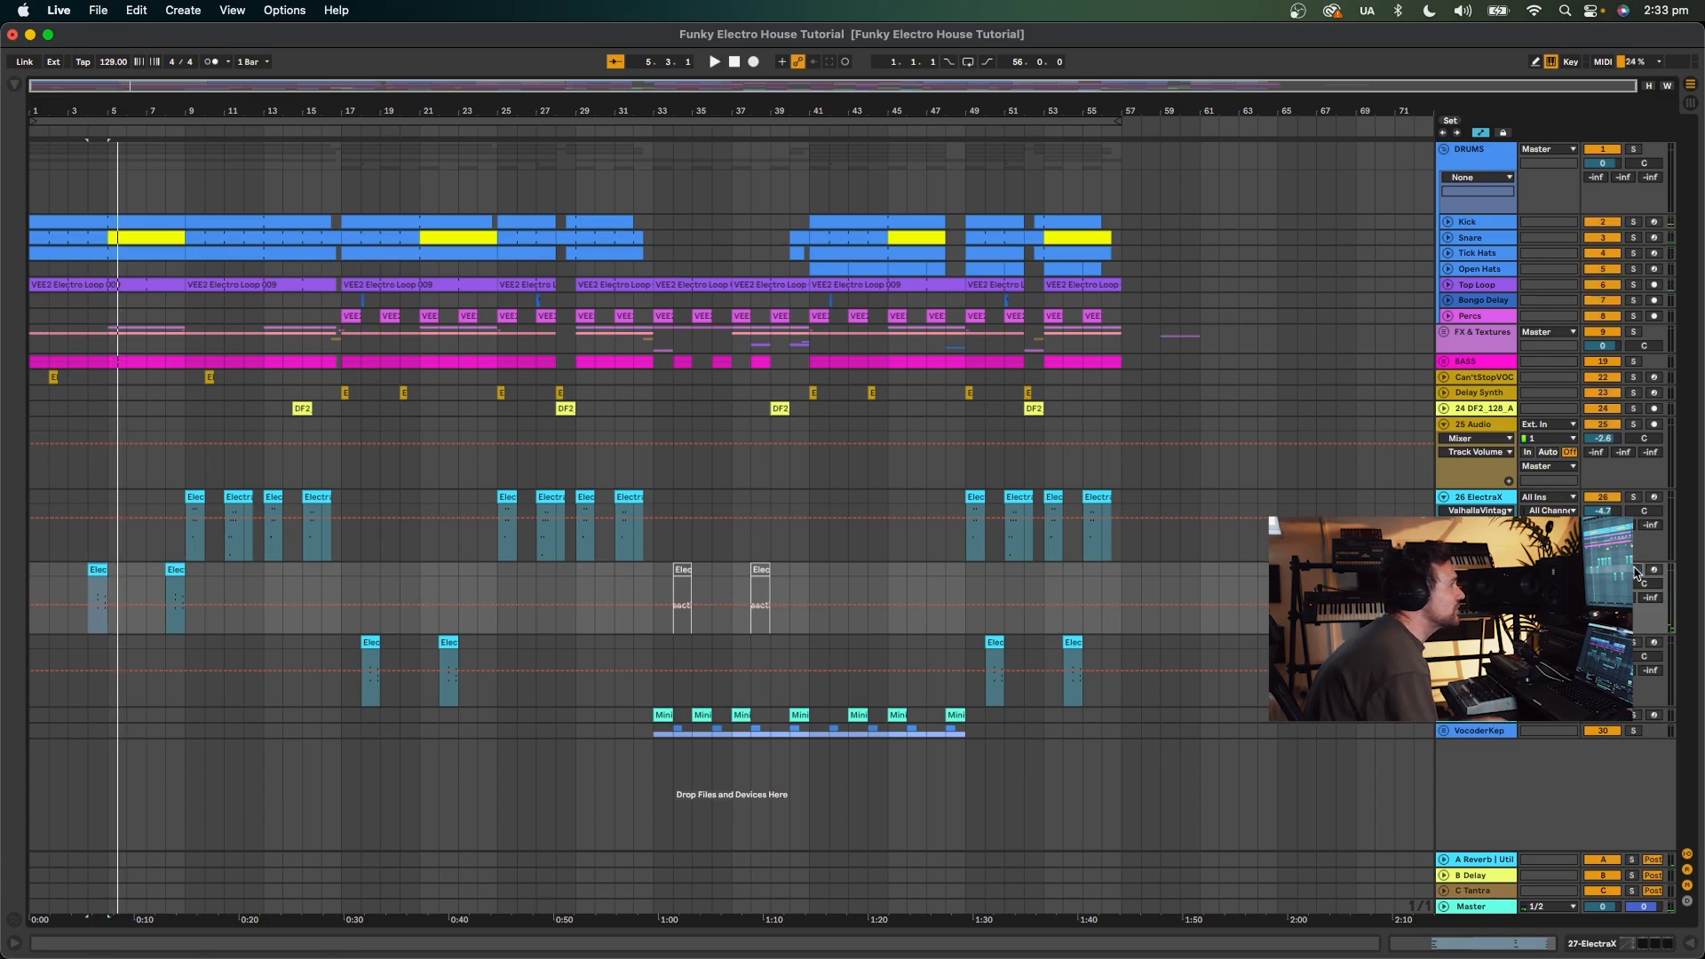
{"action": "key", "text": "space"}
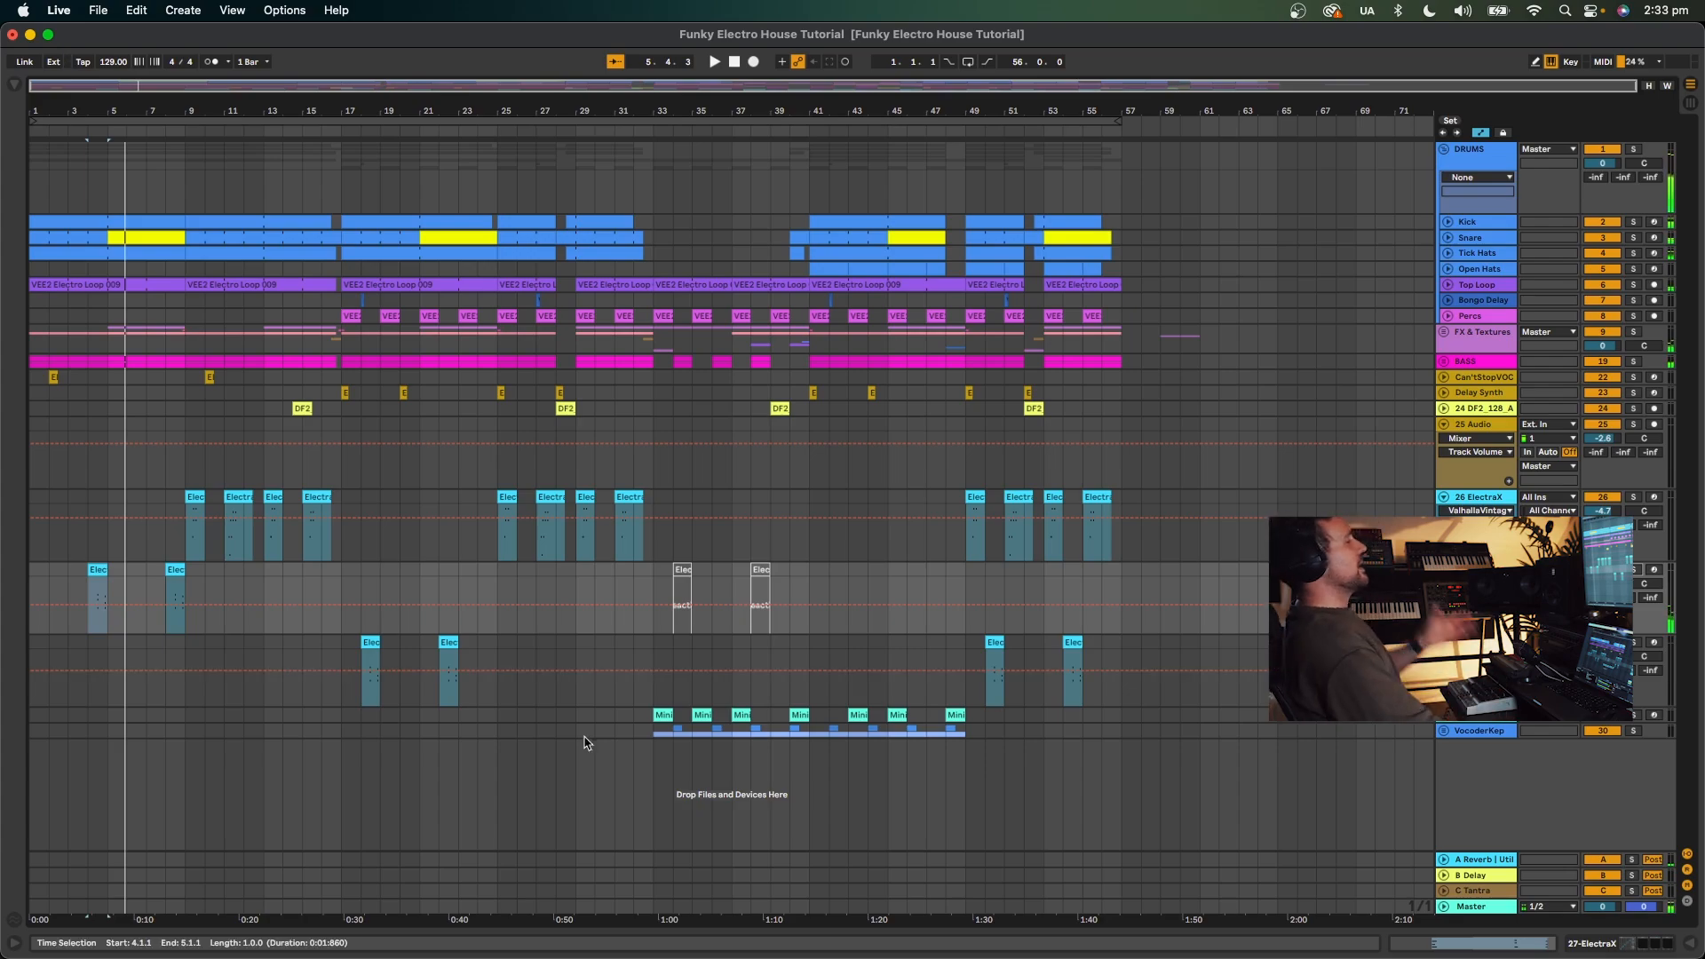
{"action": "left_click", "coordinate": [371, 639]}
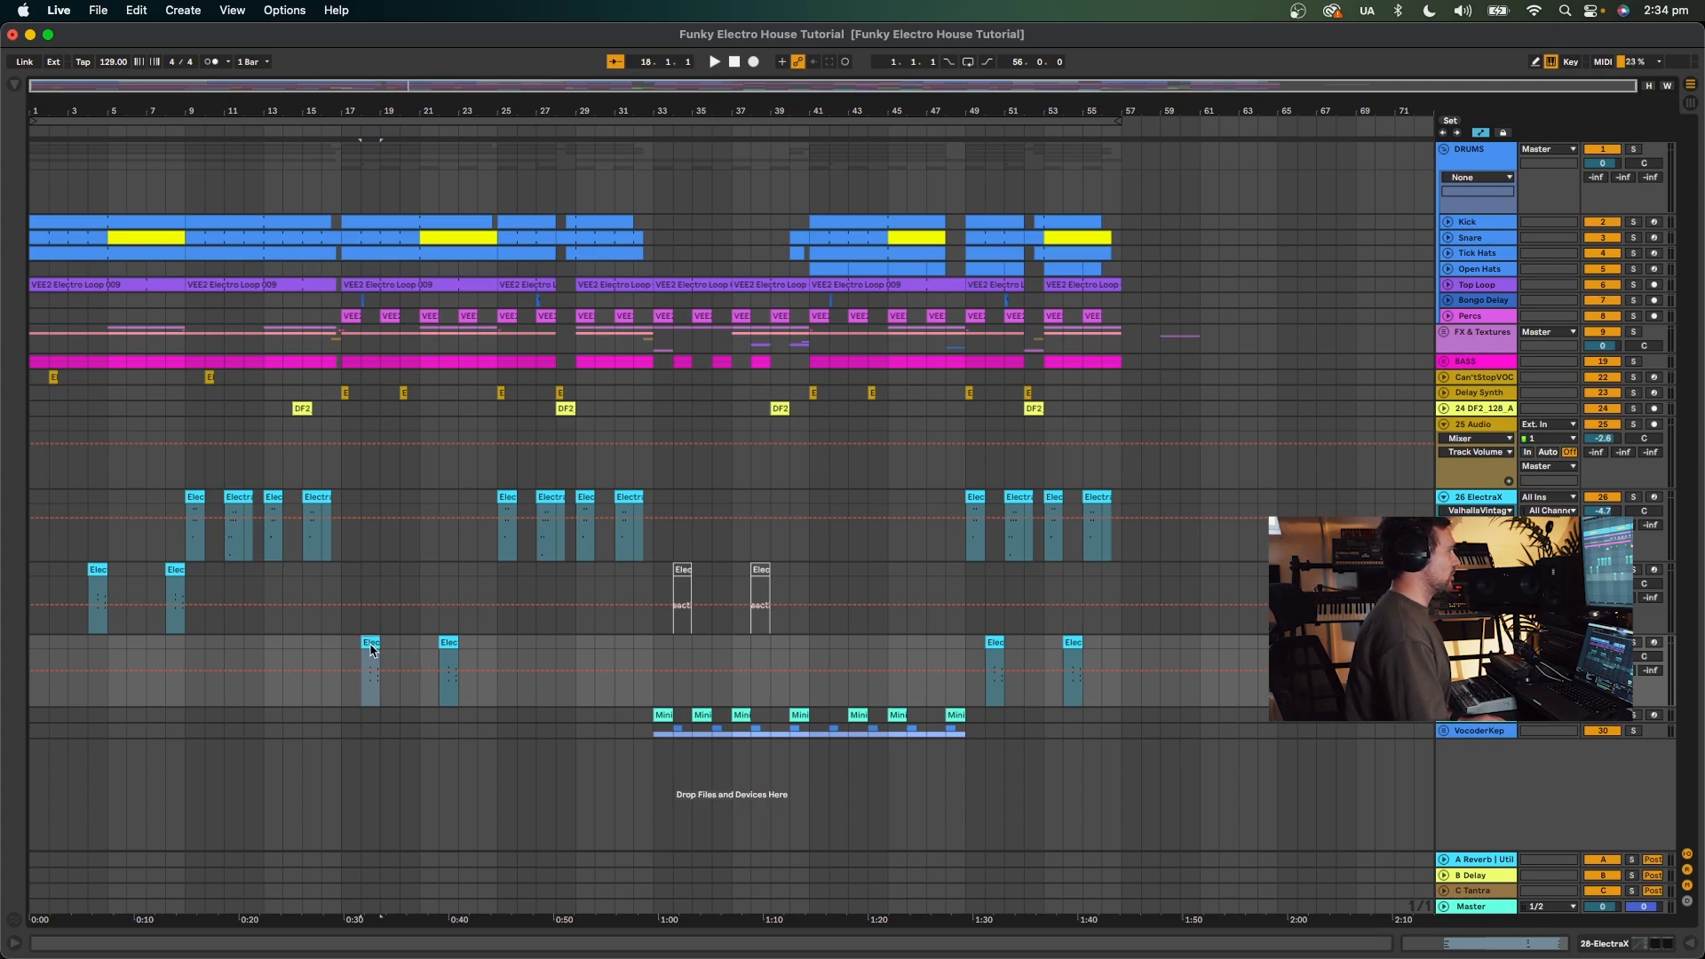
{"action": "left_click_drag", "start_coordinate": [510, 646], "coordinate": [343, 645]}
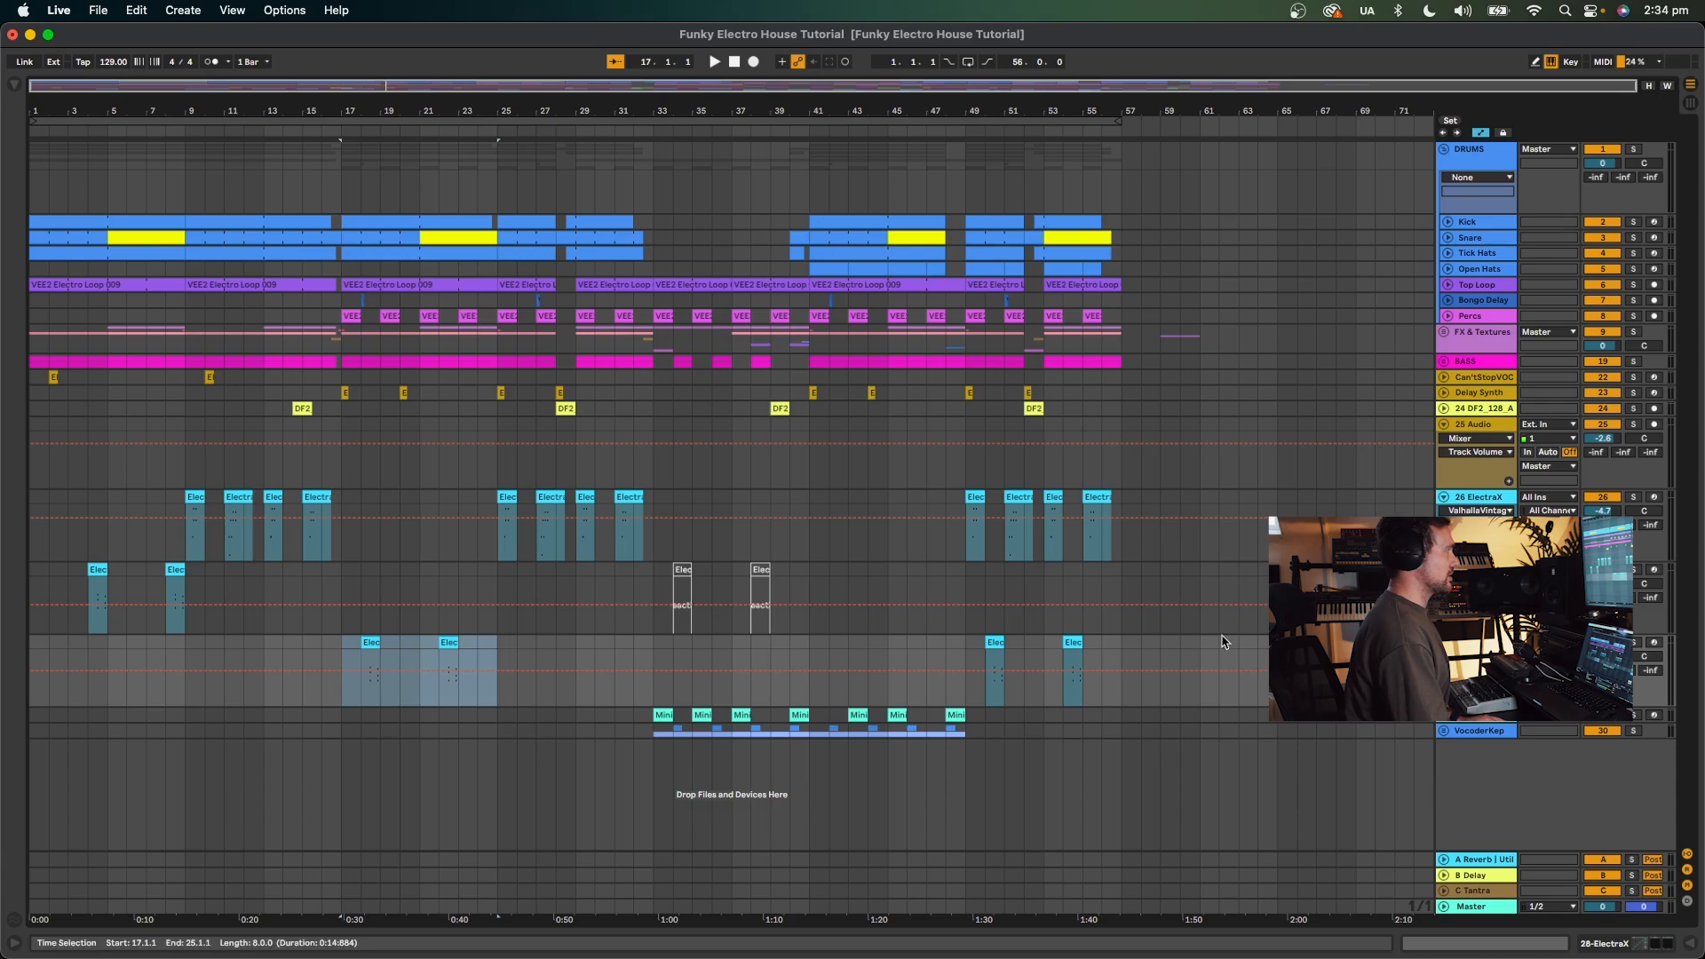
Duplicate track 27 ElectraX, move the copy's first two clips so they start at bar 1, and play the arrangement.
{"action": "left_click", "coordinate": [1479, 570]}
{"action": "key", "text": "super+d"}
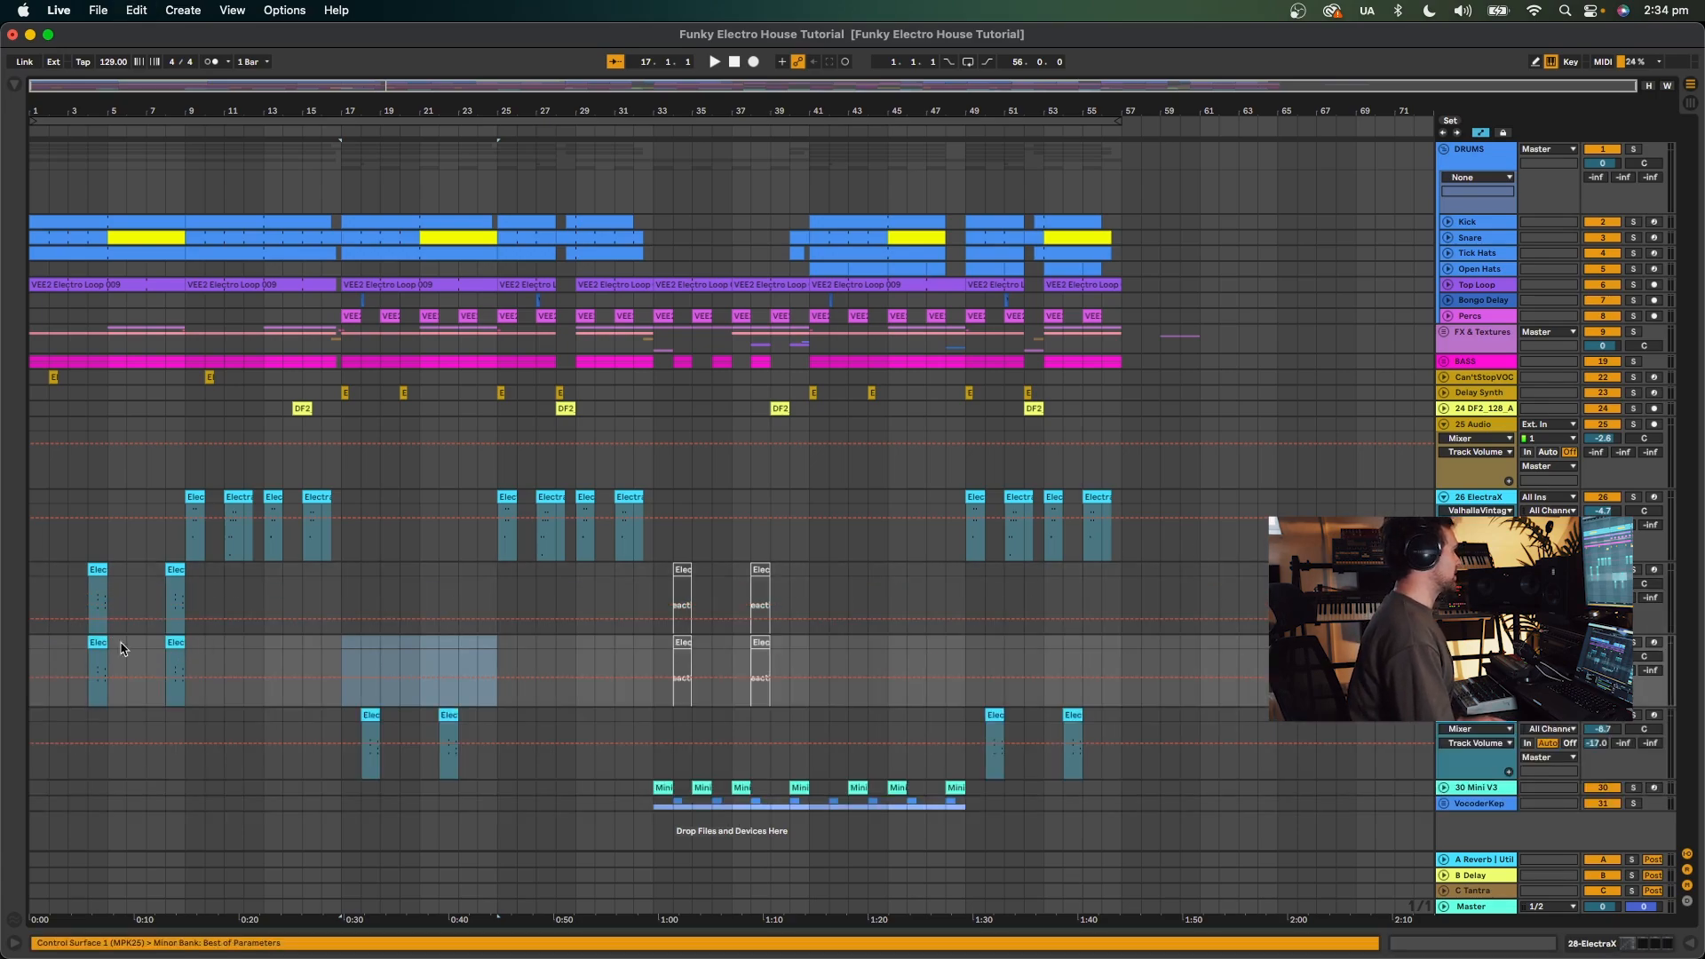
{"action": "left_click_drag", "start_coordinate": [186, 656], "coordinate": [39, 651]}
{"action": "key", "text": "space"}
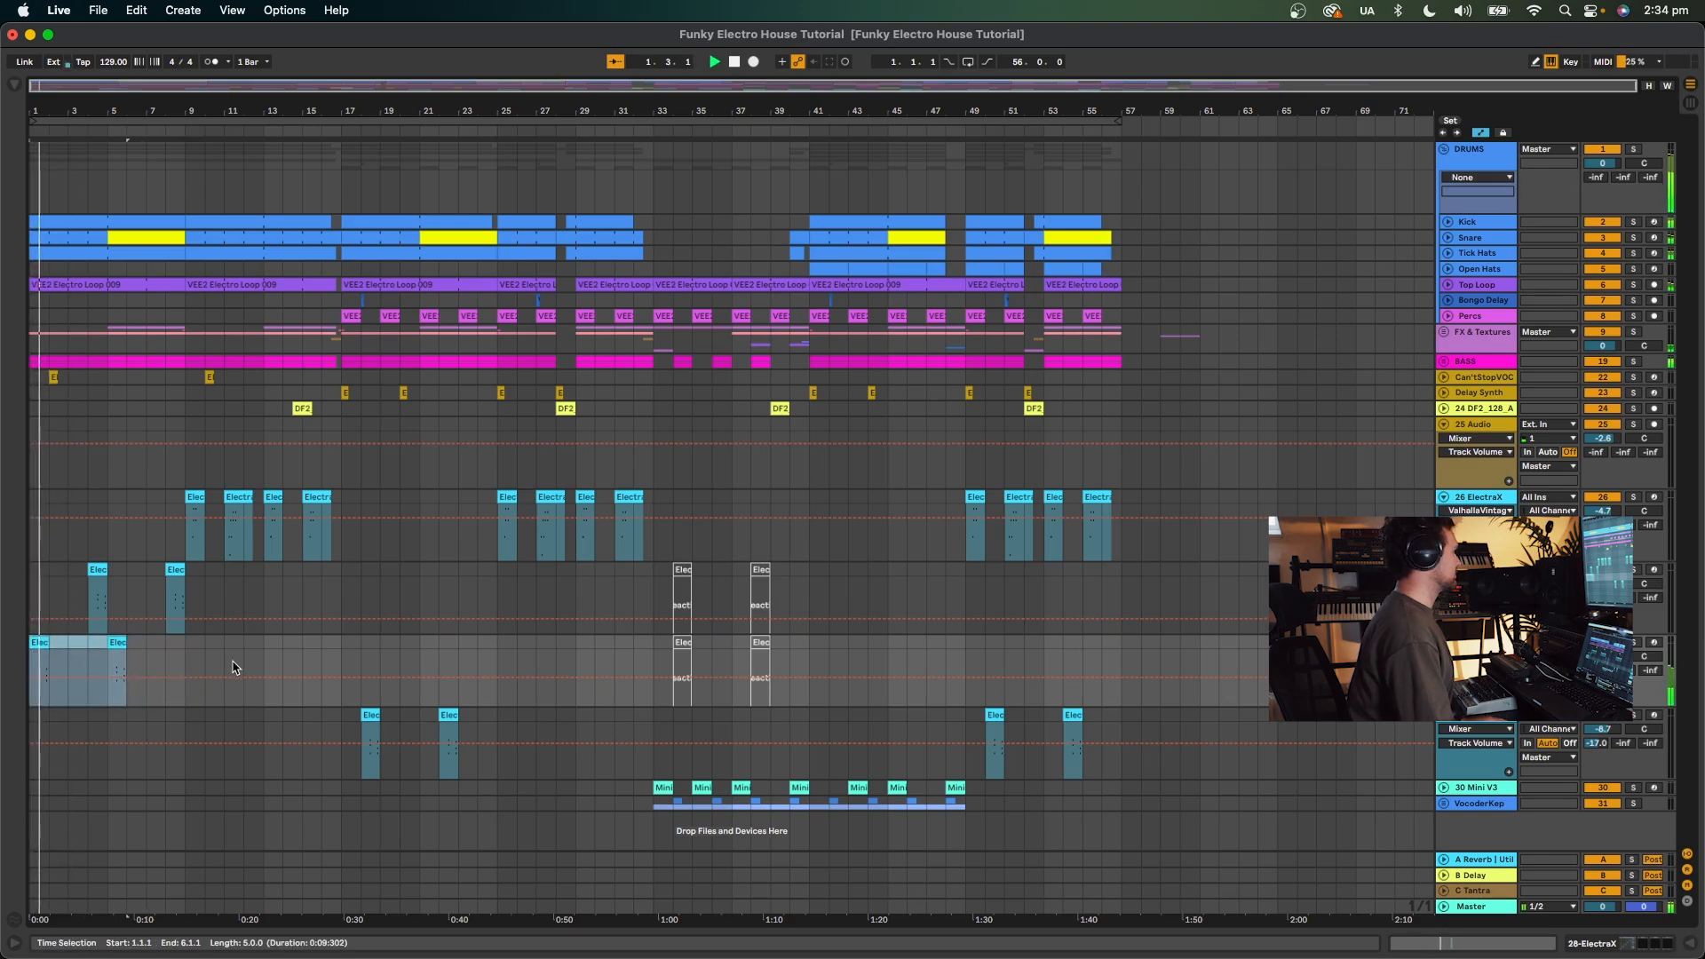
Show the devices of the duplicated track 28 ElectraX and open its Tantra plug-in in the middle of the screen.
{"action": "key", "text": "shift+Tab"}
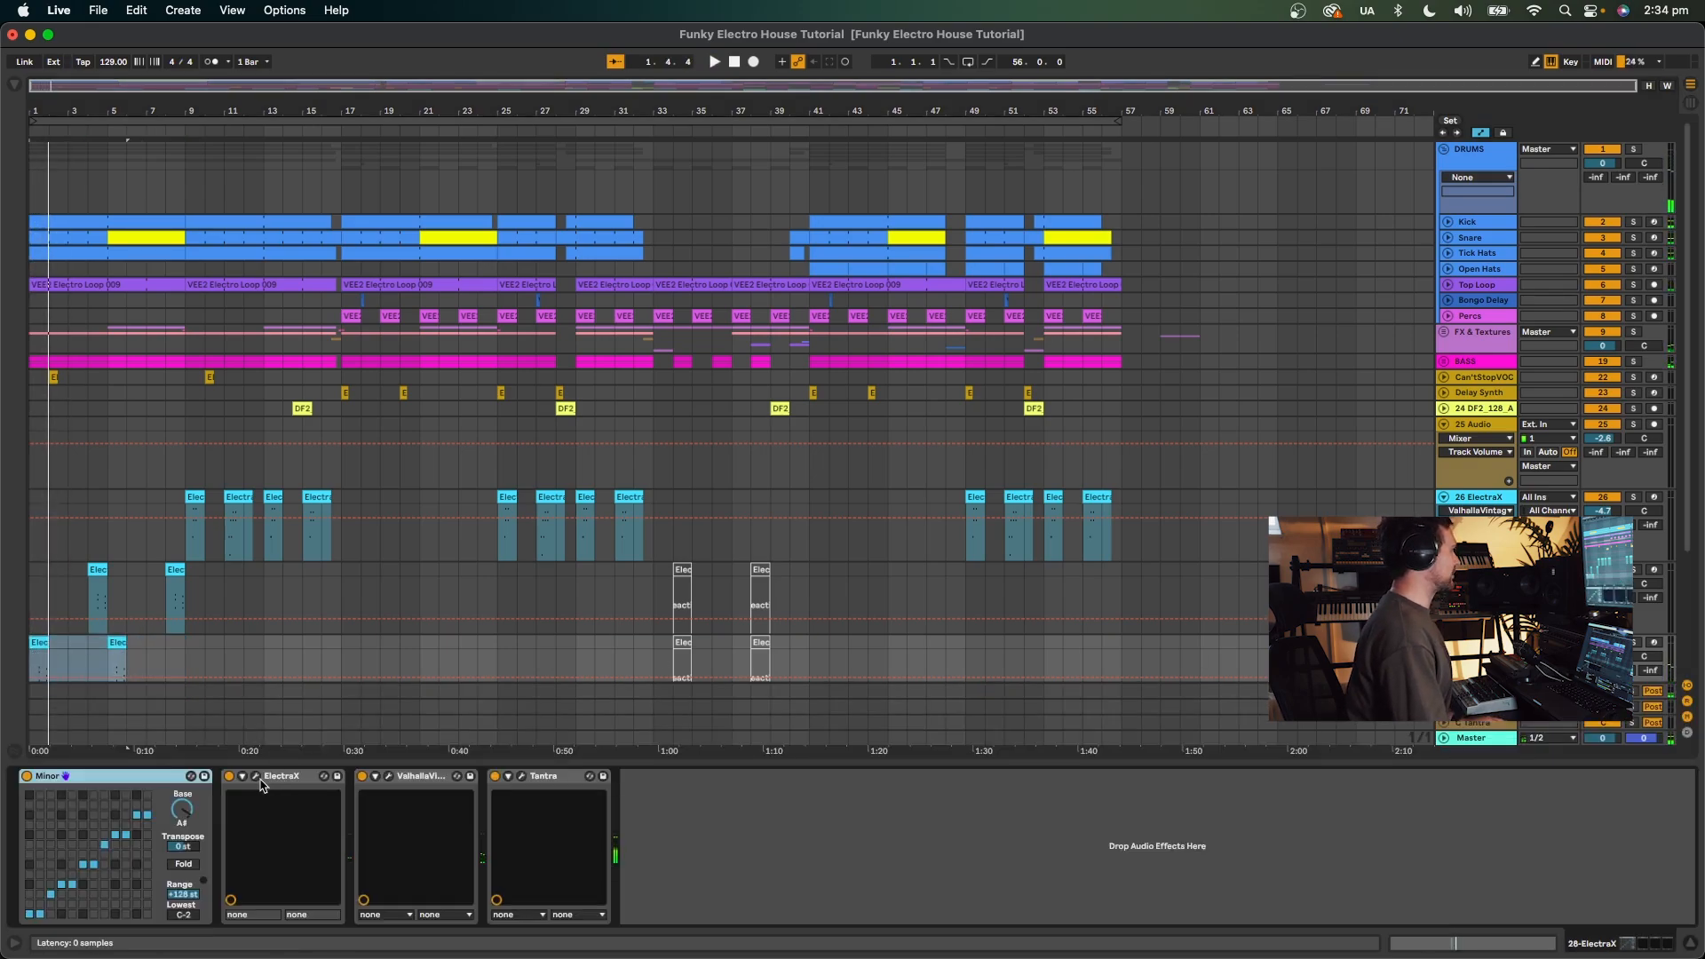
{"action": "left_click", "coordinate": [513, 779]}
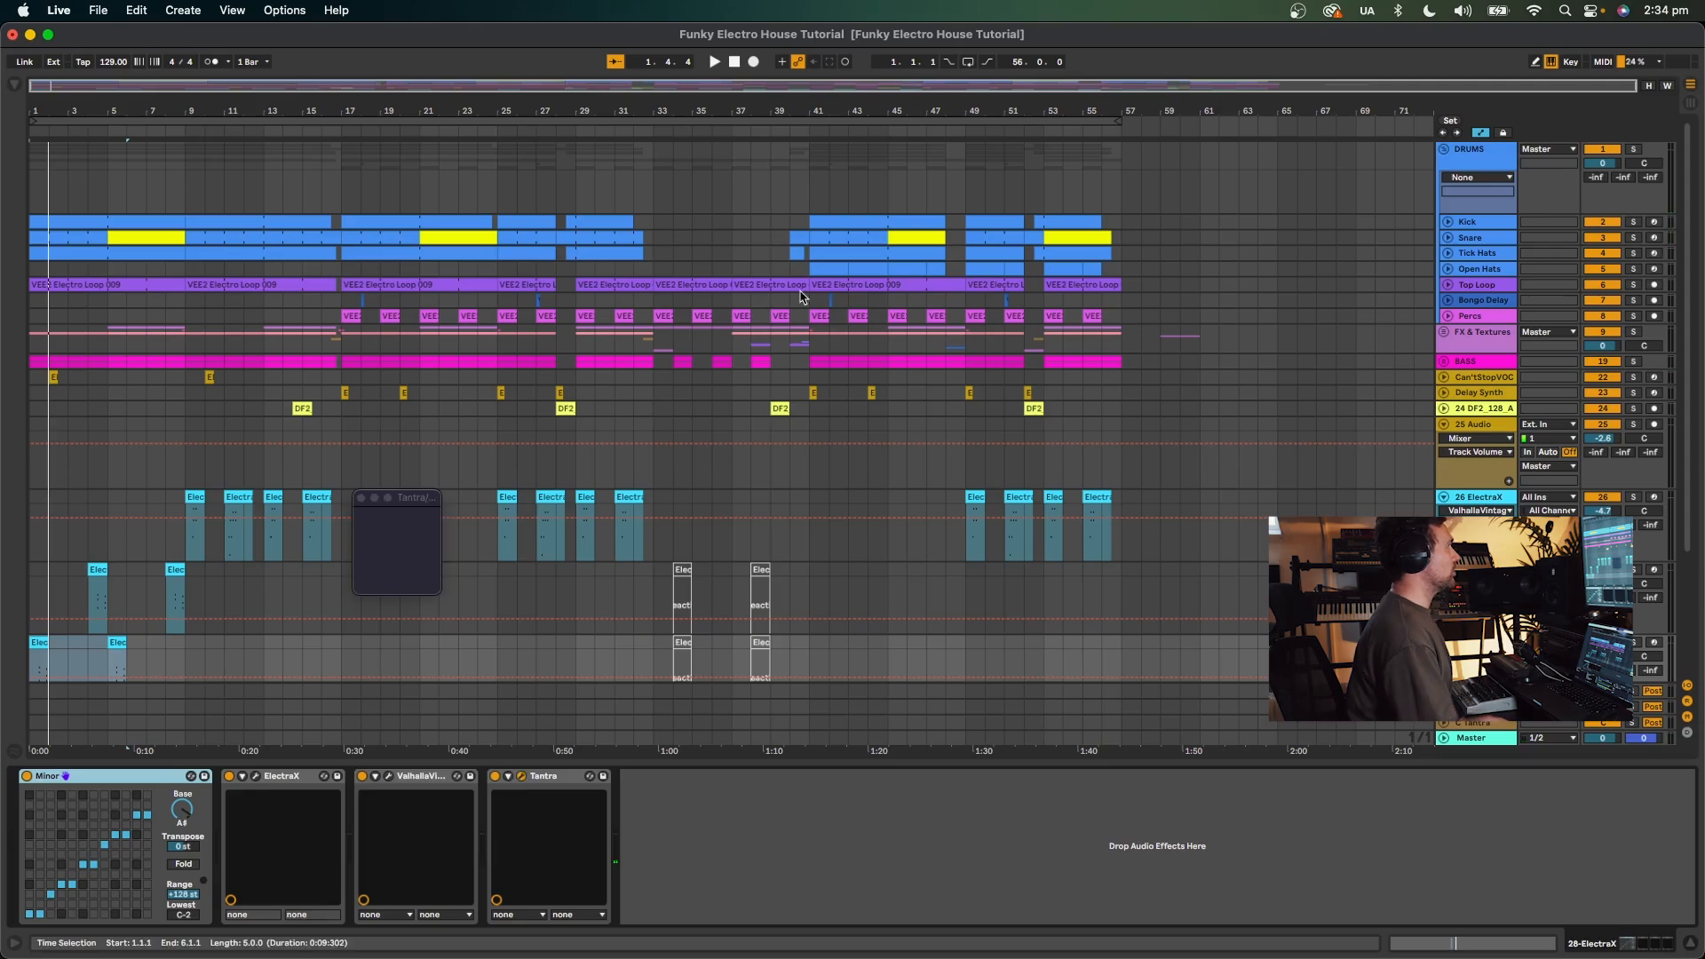
{"action": "left_click_drag", "start_coordinate": [856, 508], "coordinate": [949, 114]}
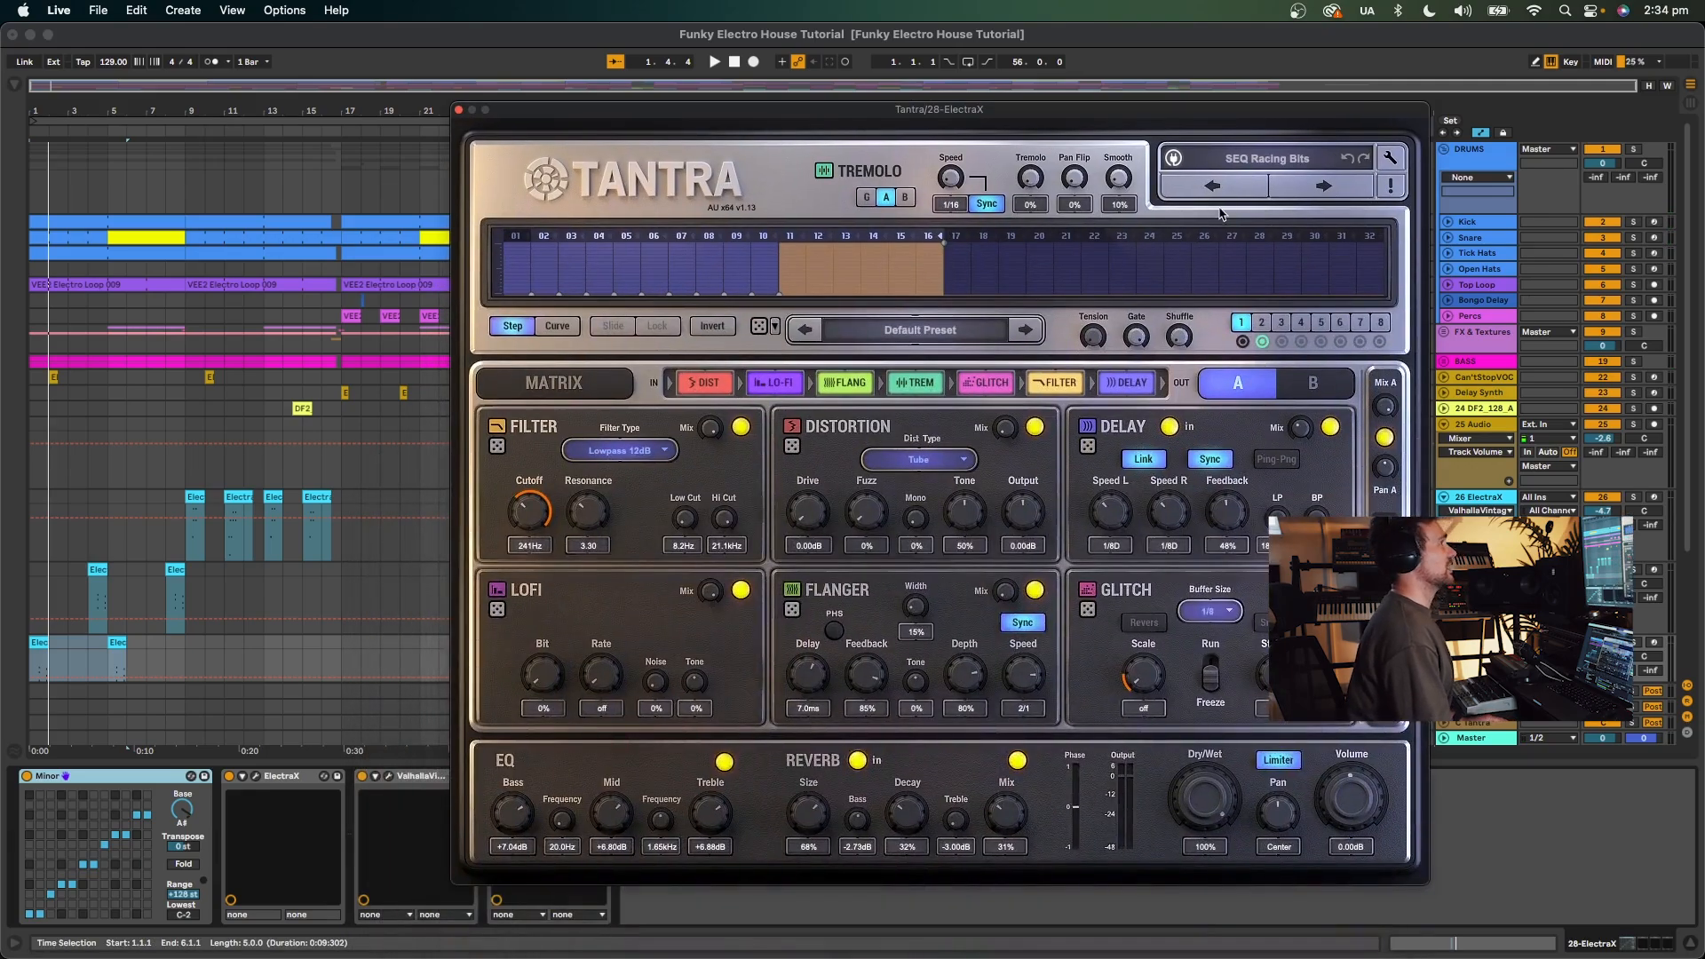
Audition the Tantra presets SEQ Rider, PAD Propeller, FLT Clouds and SFX Scrambler against the mix.
{"action": "left_click", "coordinate": [1306, 188]}
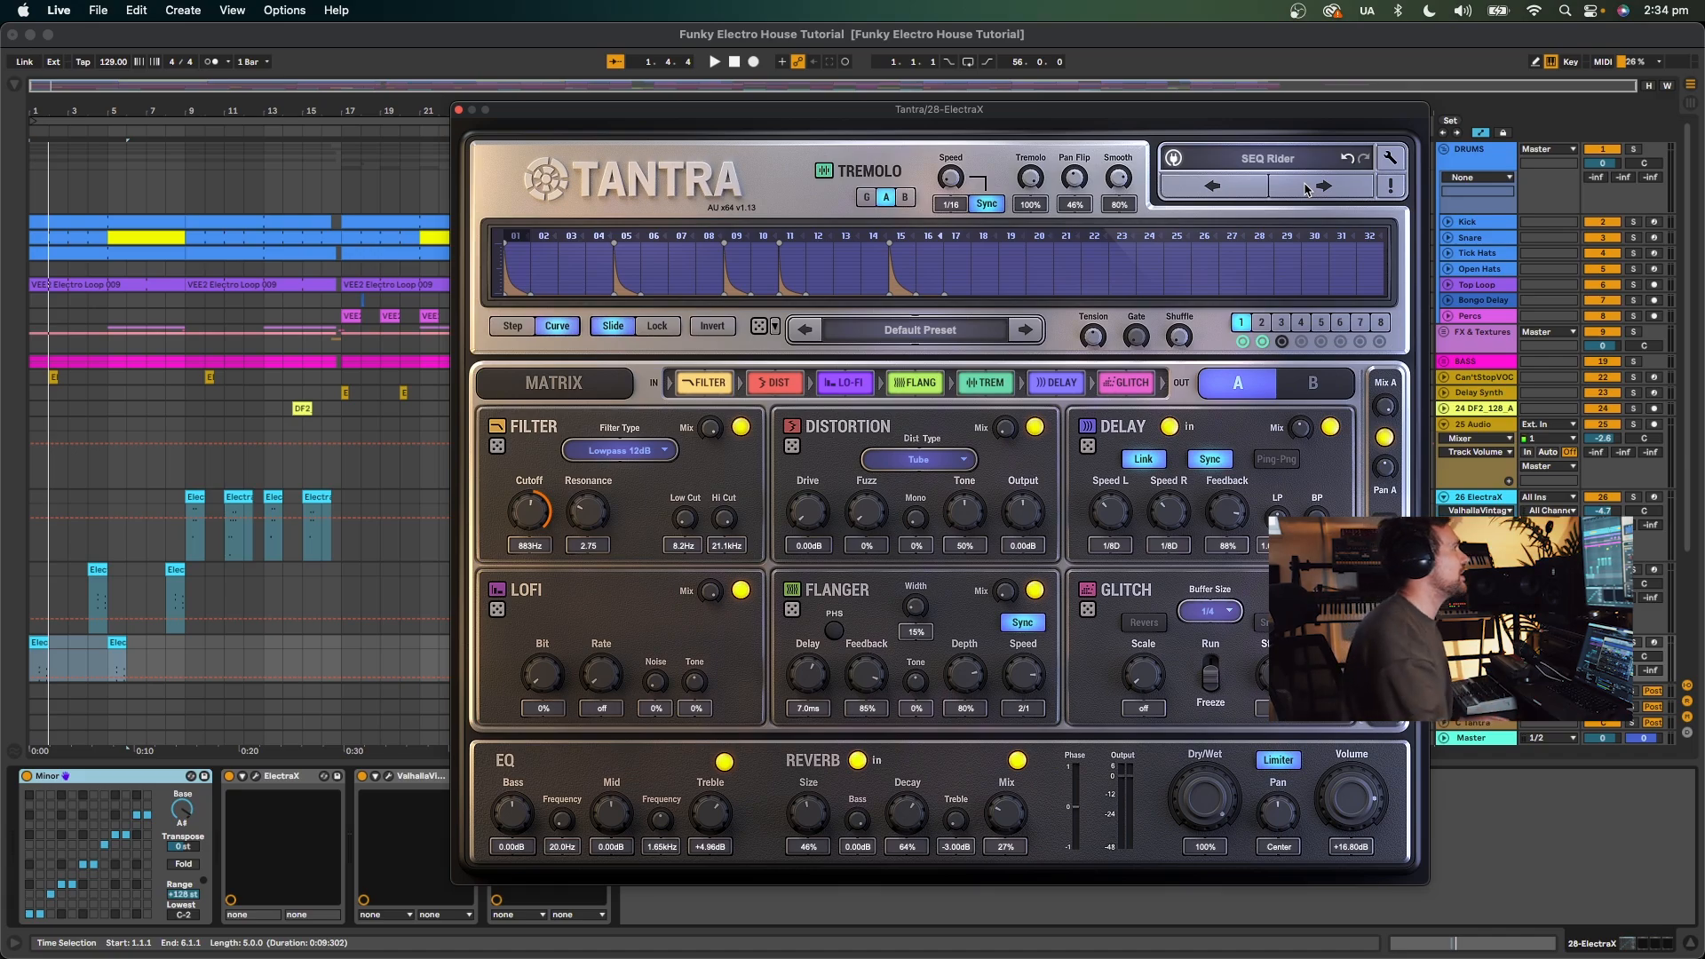
{"action": "left_click", "coordinate": [1306, 189]}
{"action": "key", "text": "space"}
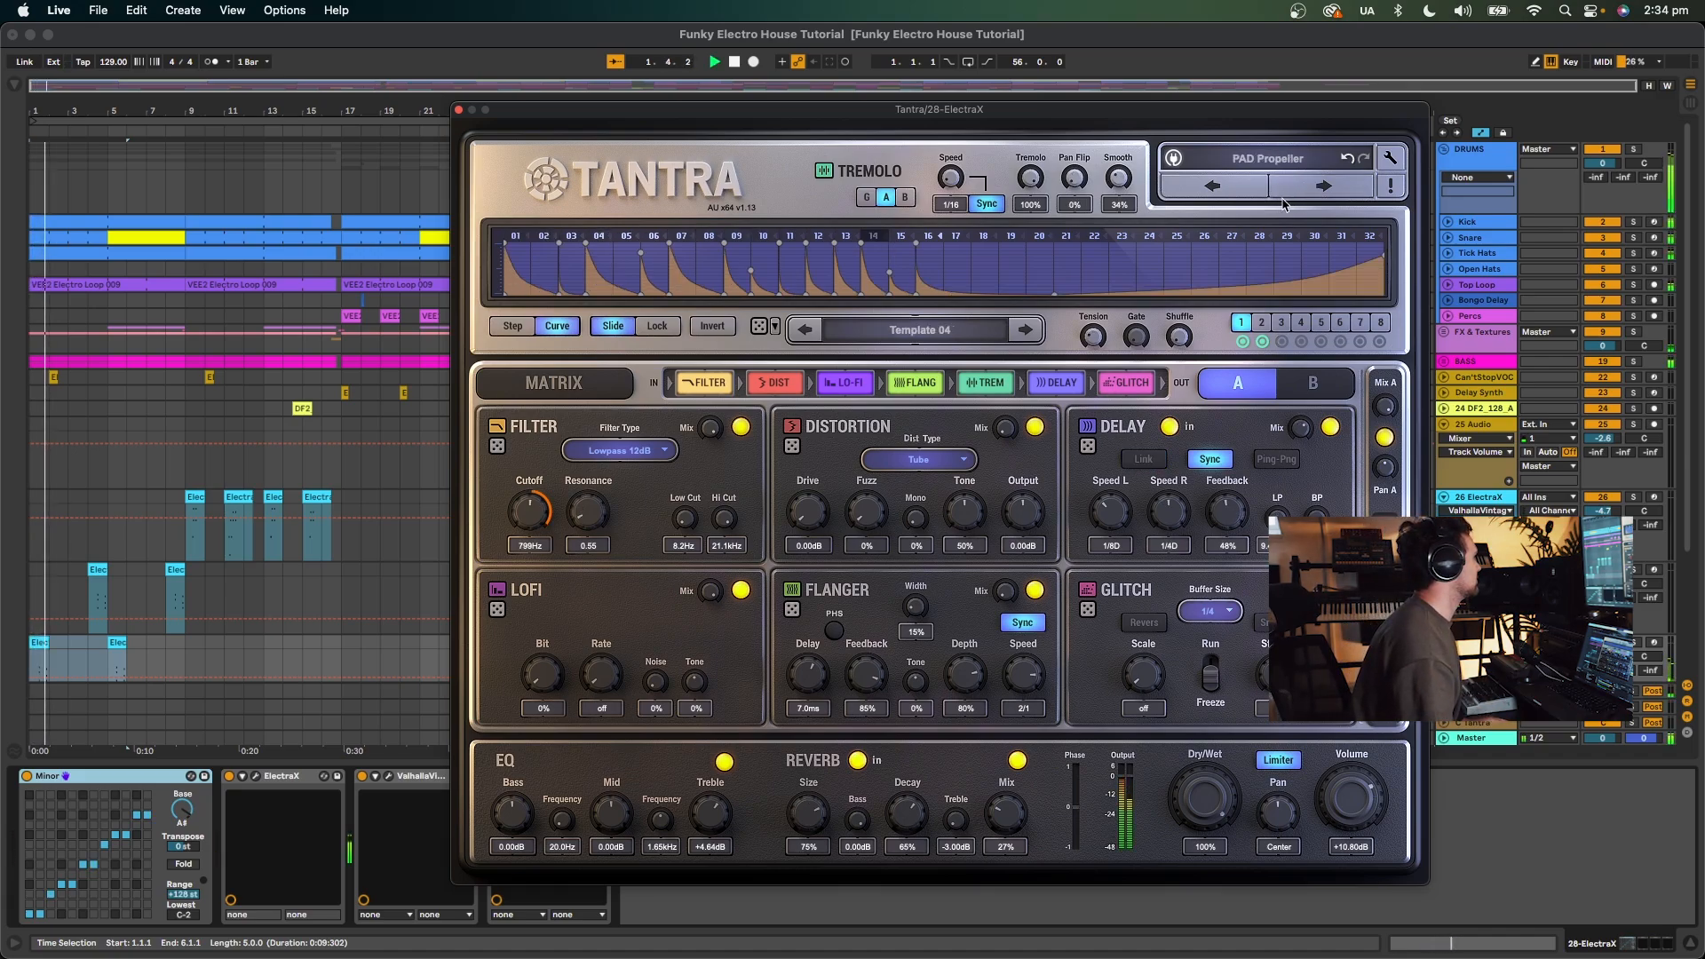
{"action": "left_click", "coordinate": [1325, 192]}
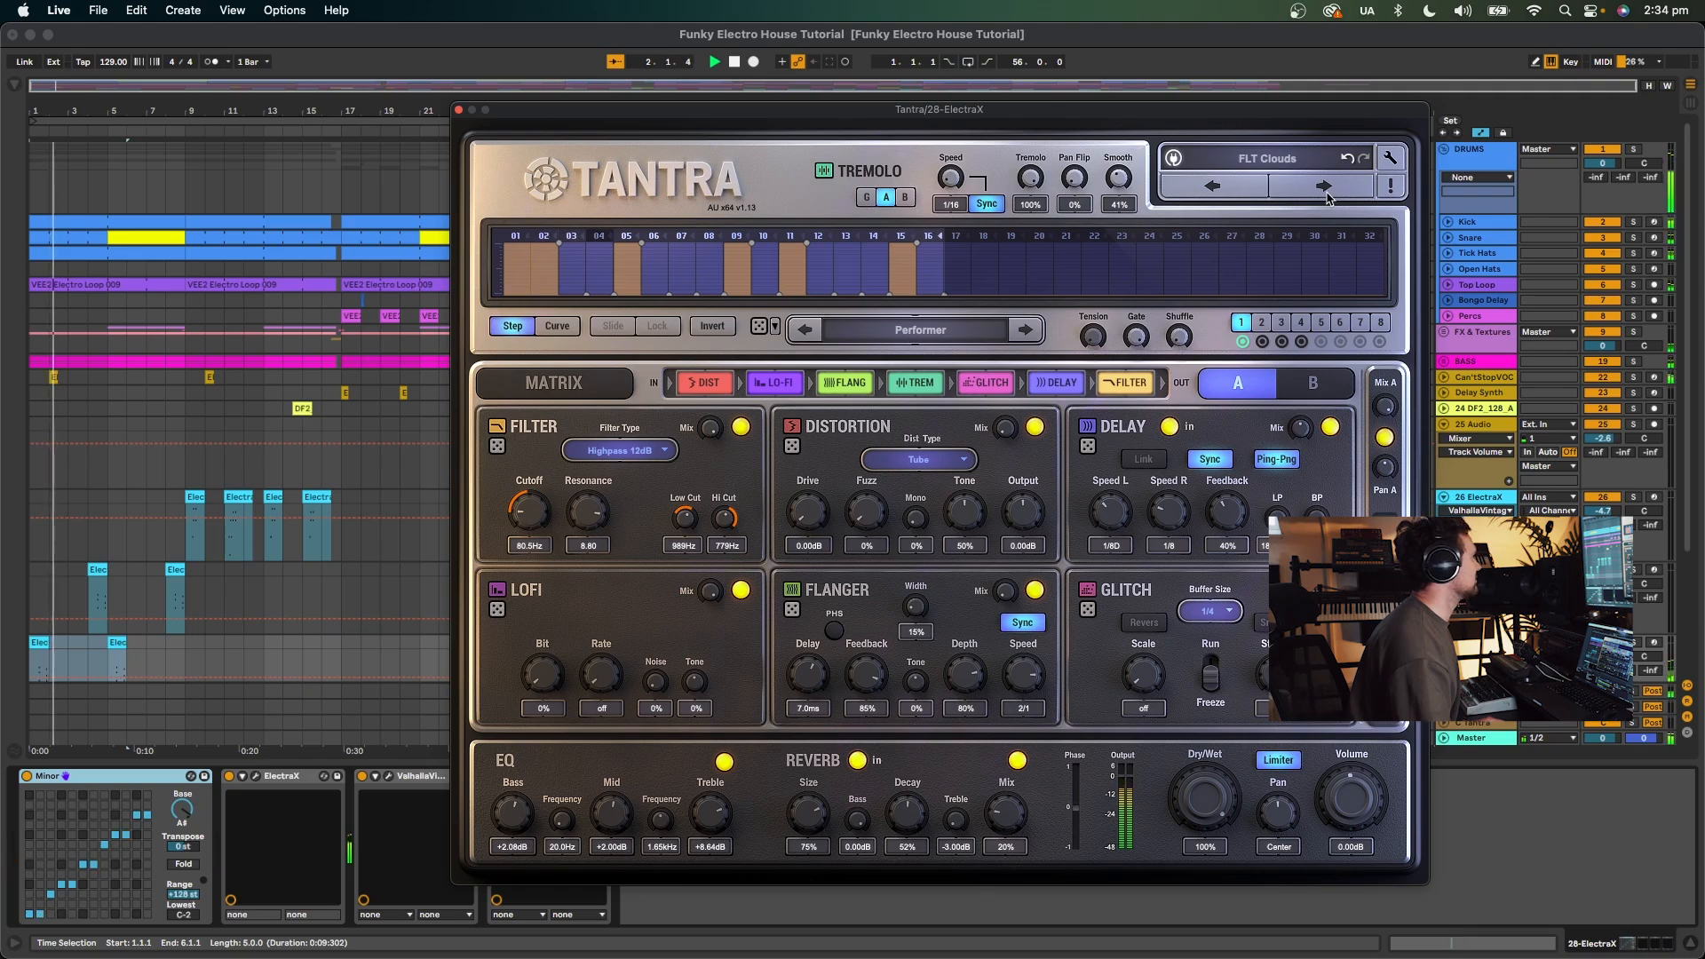
{"action": "left_click", "coordinate": [1323, 191]}
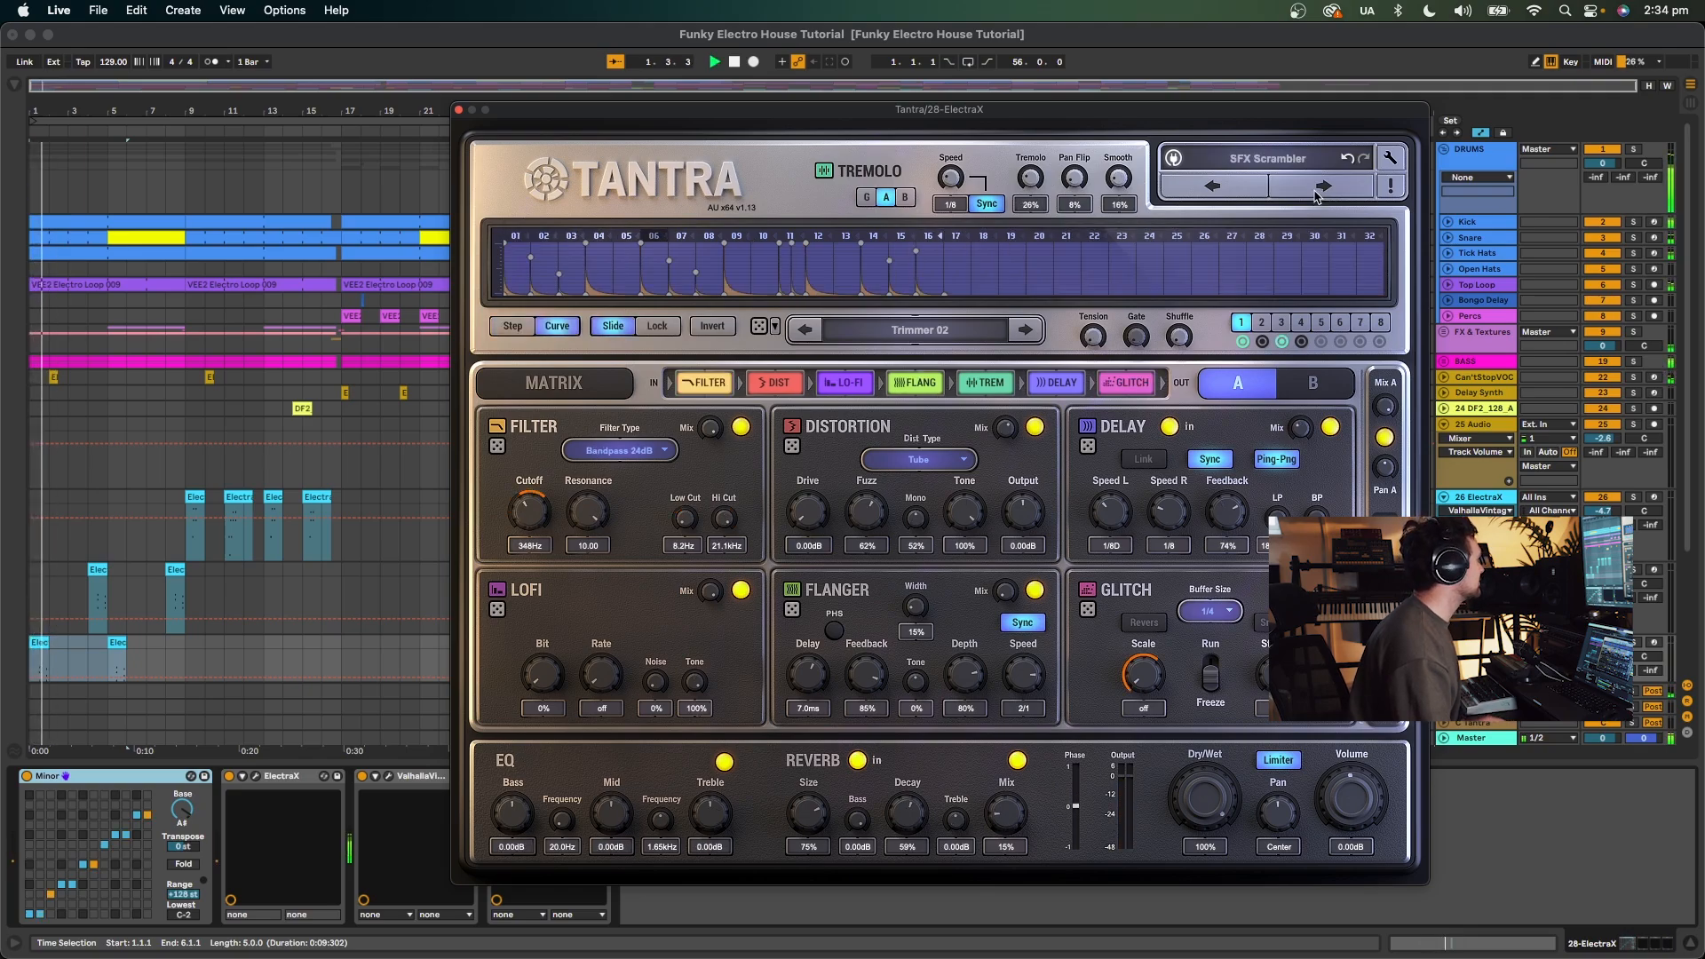
Load the Tantra preset PAD Helix during playback, switch to FLT AirTrip, and close the plug-in.
{"action": "left_click", "coordinate": [1279, 160]}
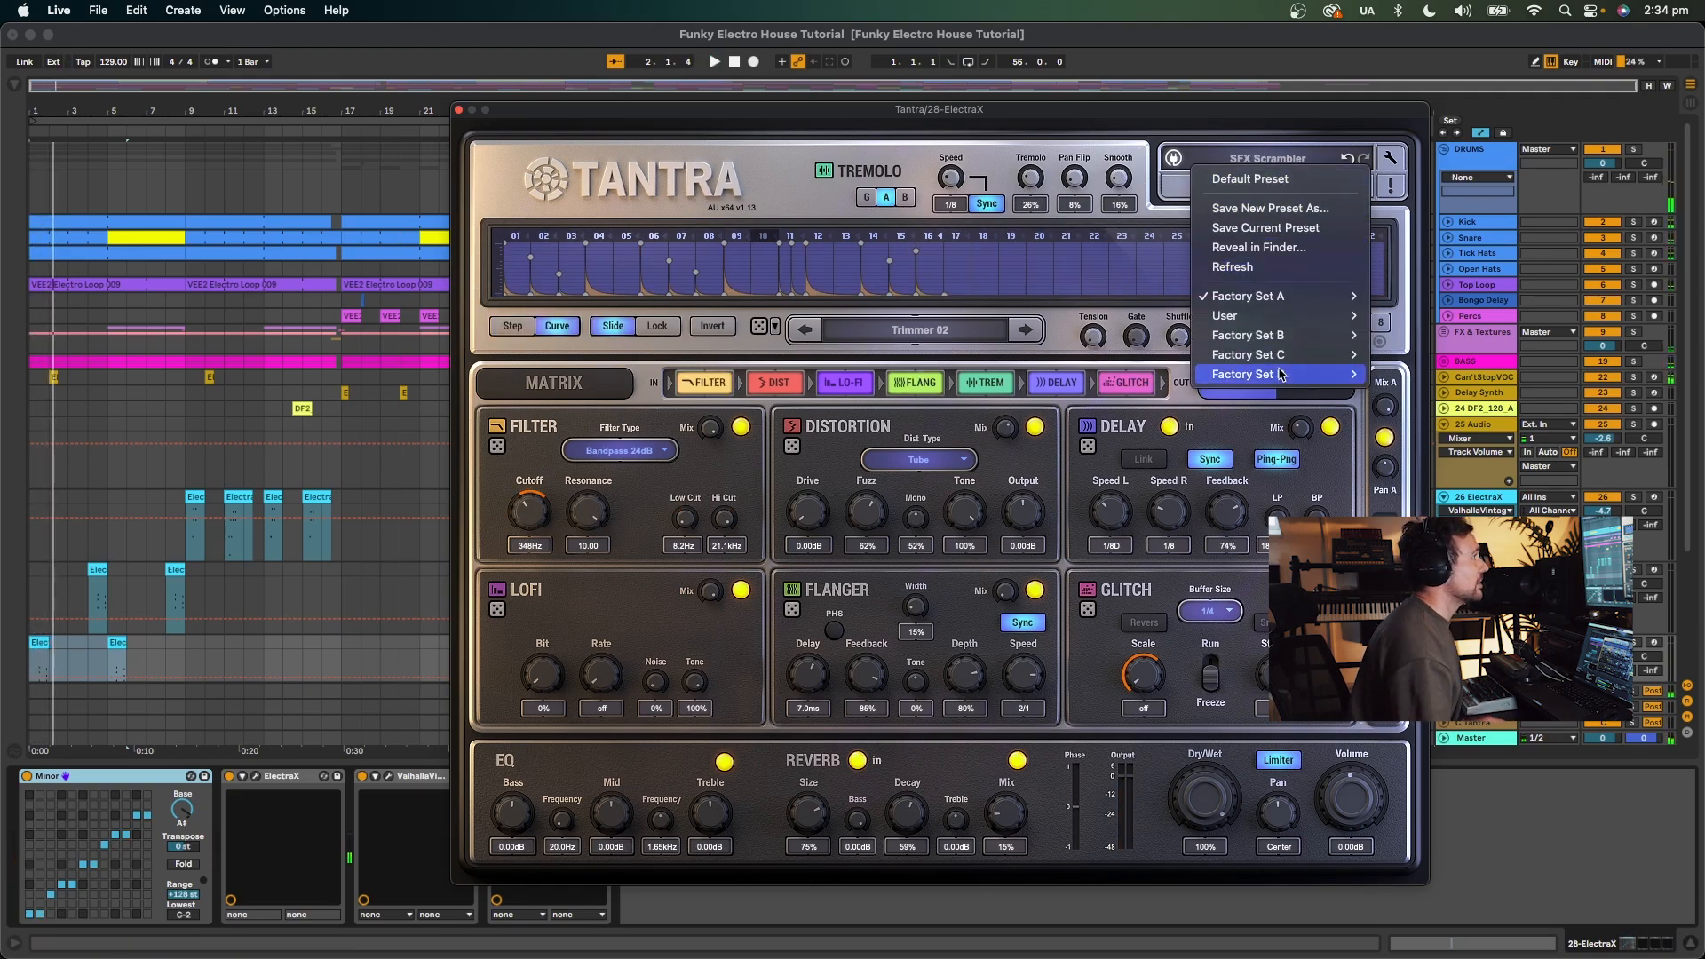
{"action": "mouse_move", "coordinate": [1281, 374]}
{"action": "left_click", "coordinate": [1443, 512]}
{"action": "key", "text": "space"}
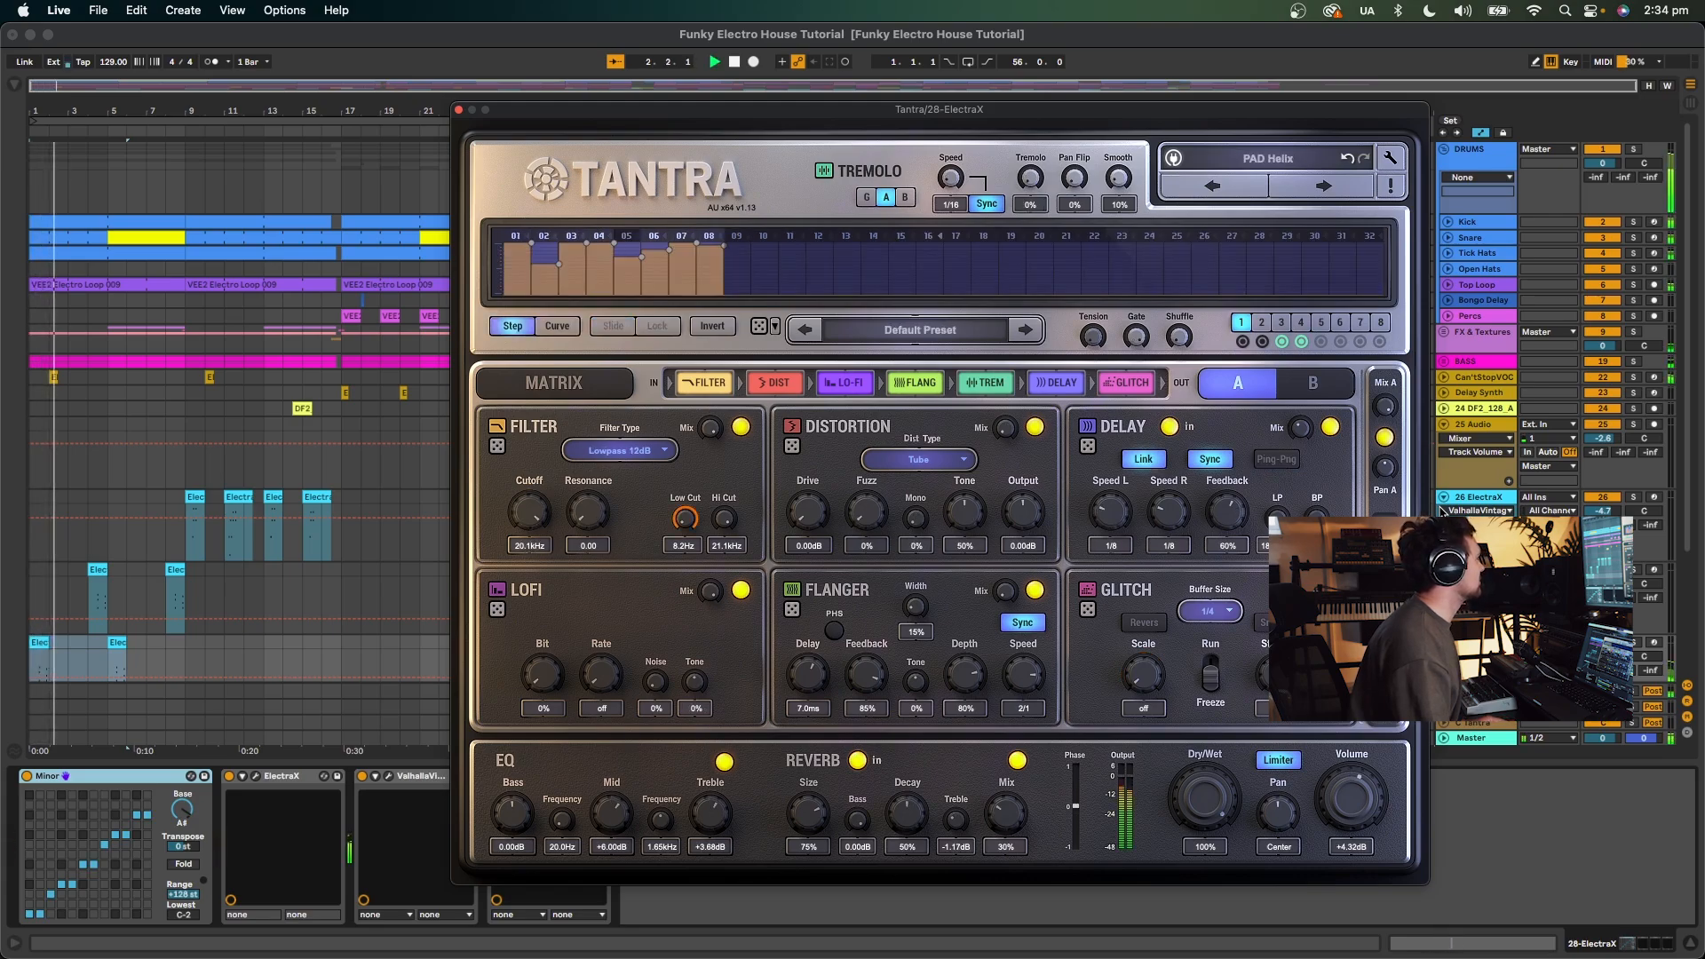
{"action": "left_click", "coordinate": [1295, 186]}
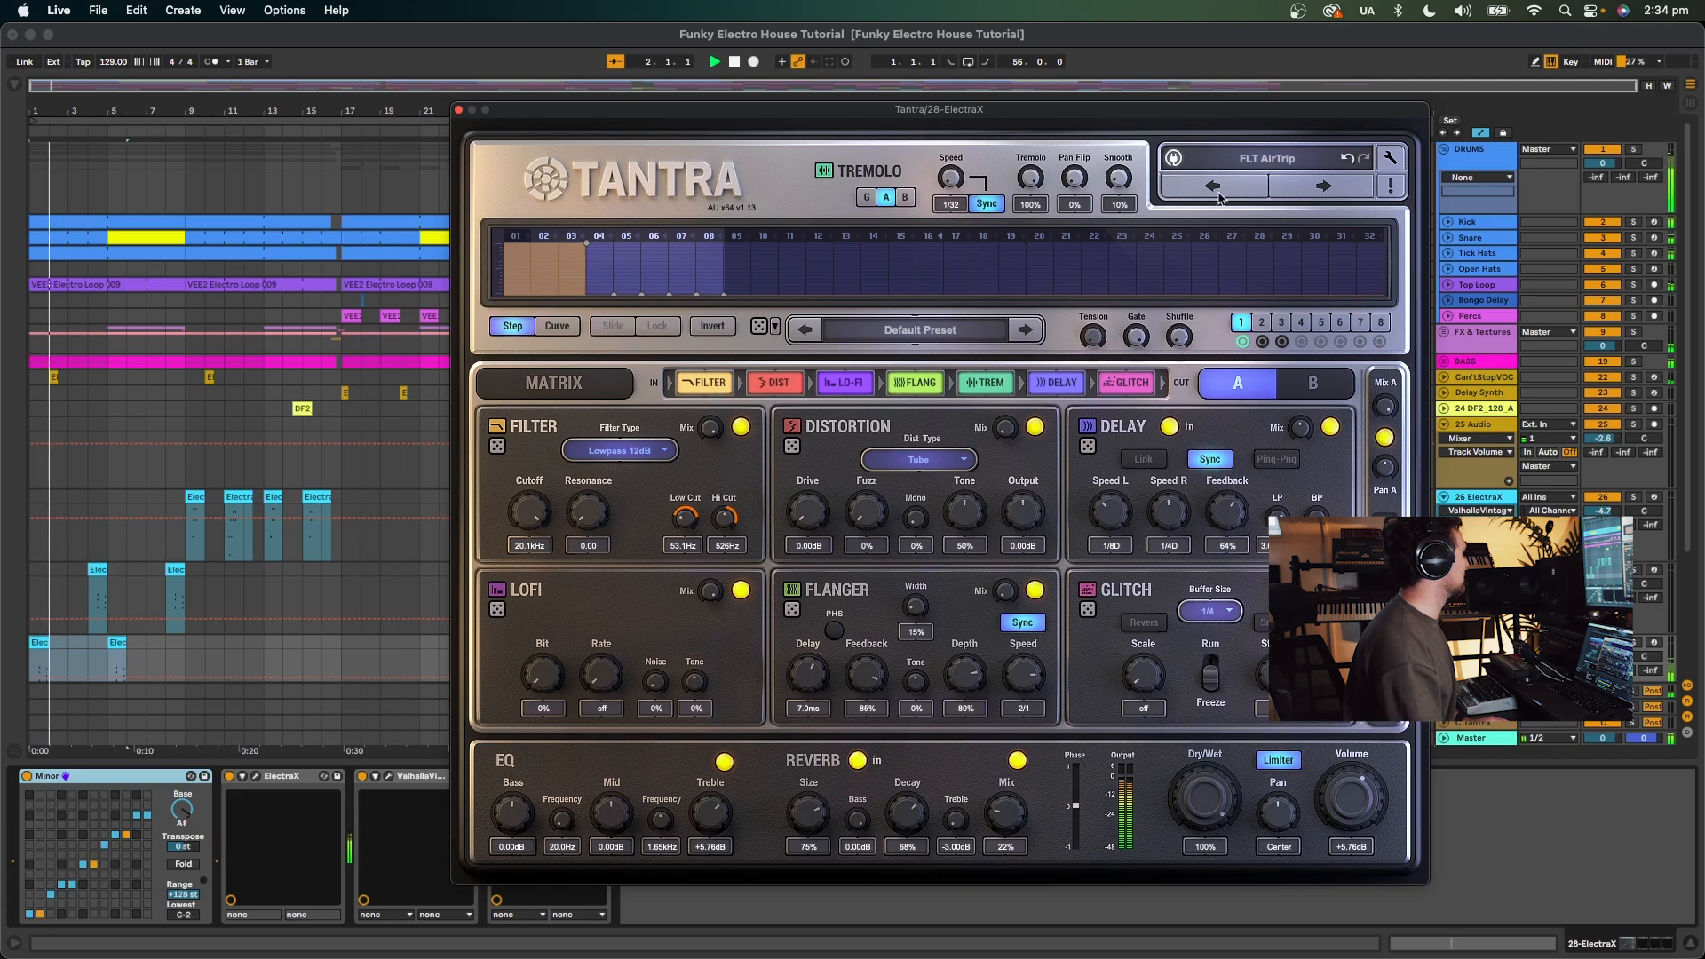
{"action": "left_click", "coordinate": [459, 111]}
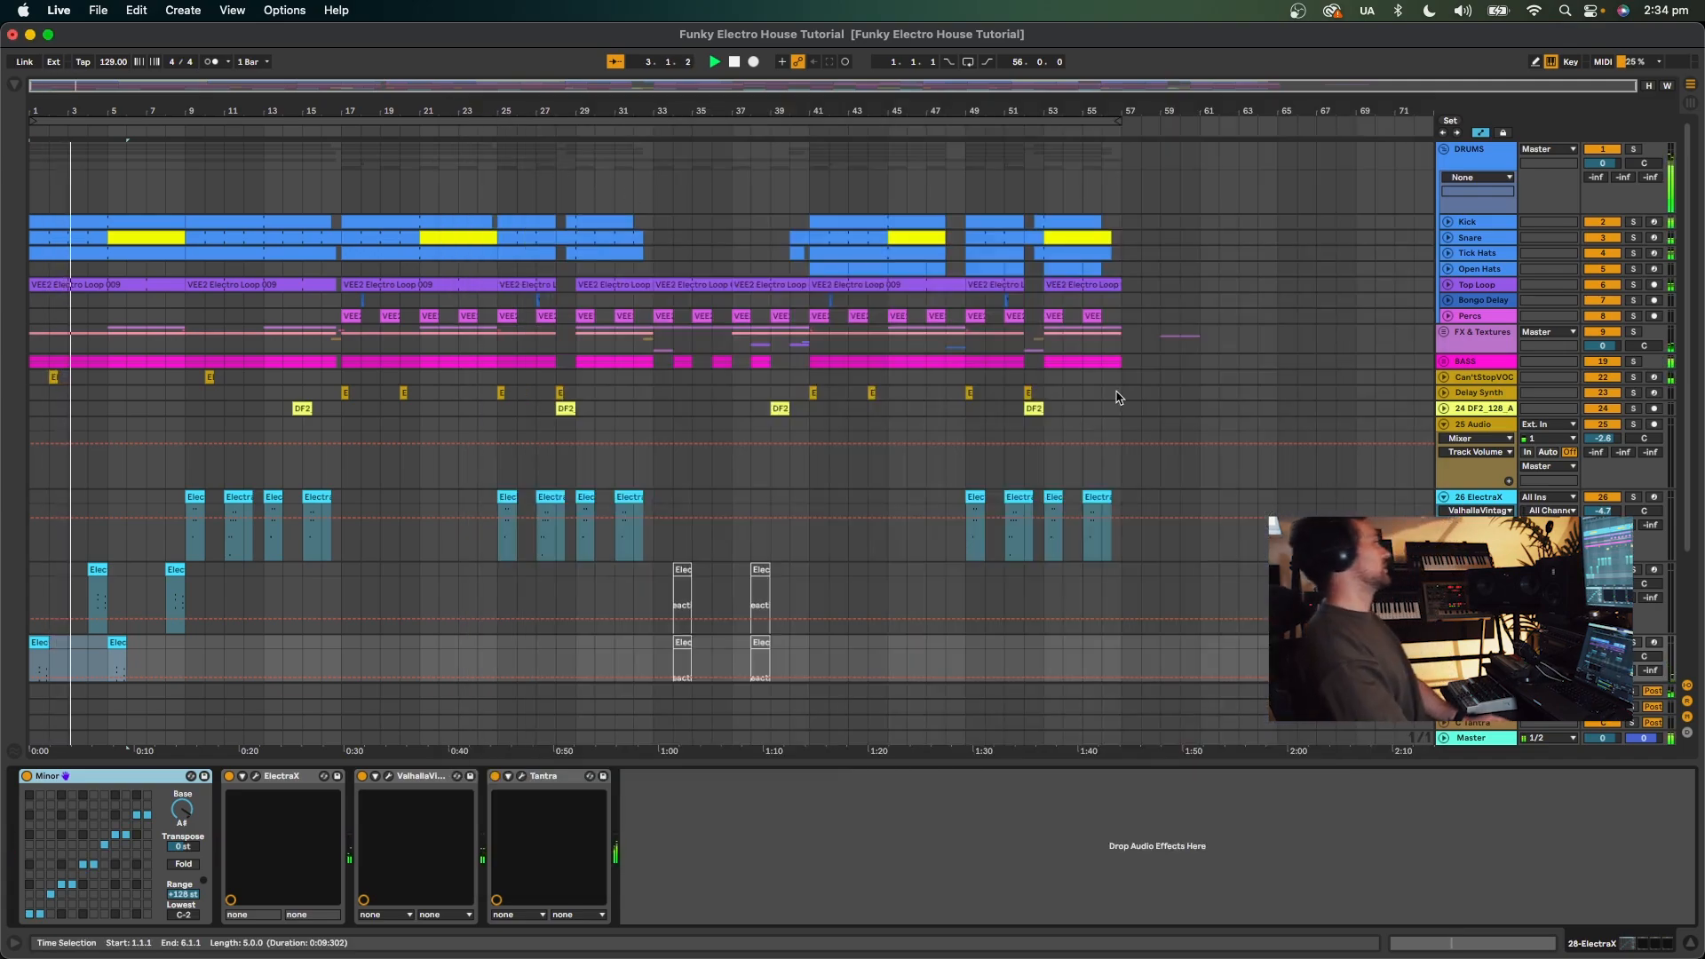
Hide the device chain and fold tracks 25 Audio through 29 ElectraX.
{"action": "left_click", "coordinate": [1261, 524]}
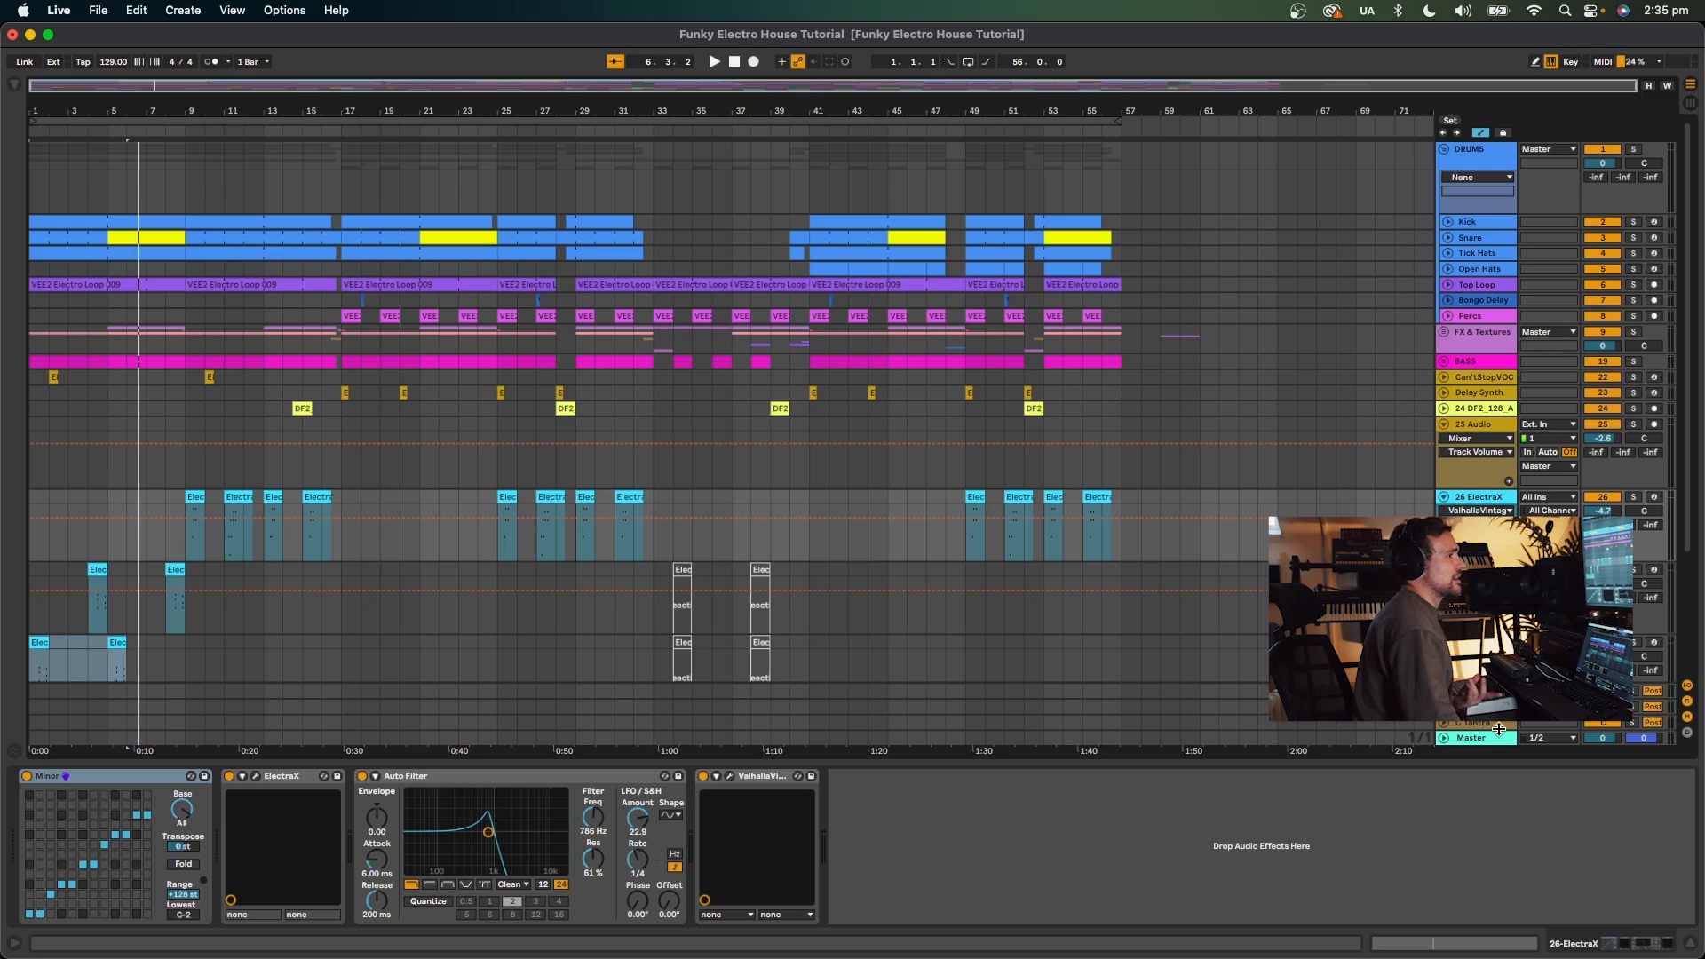
{"action": "left_click", "coordinate": [1472, 763]}
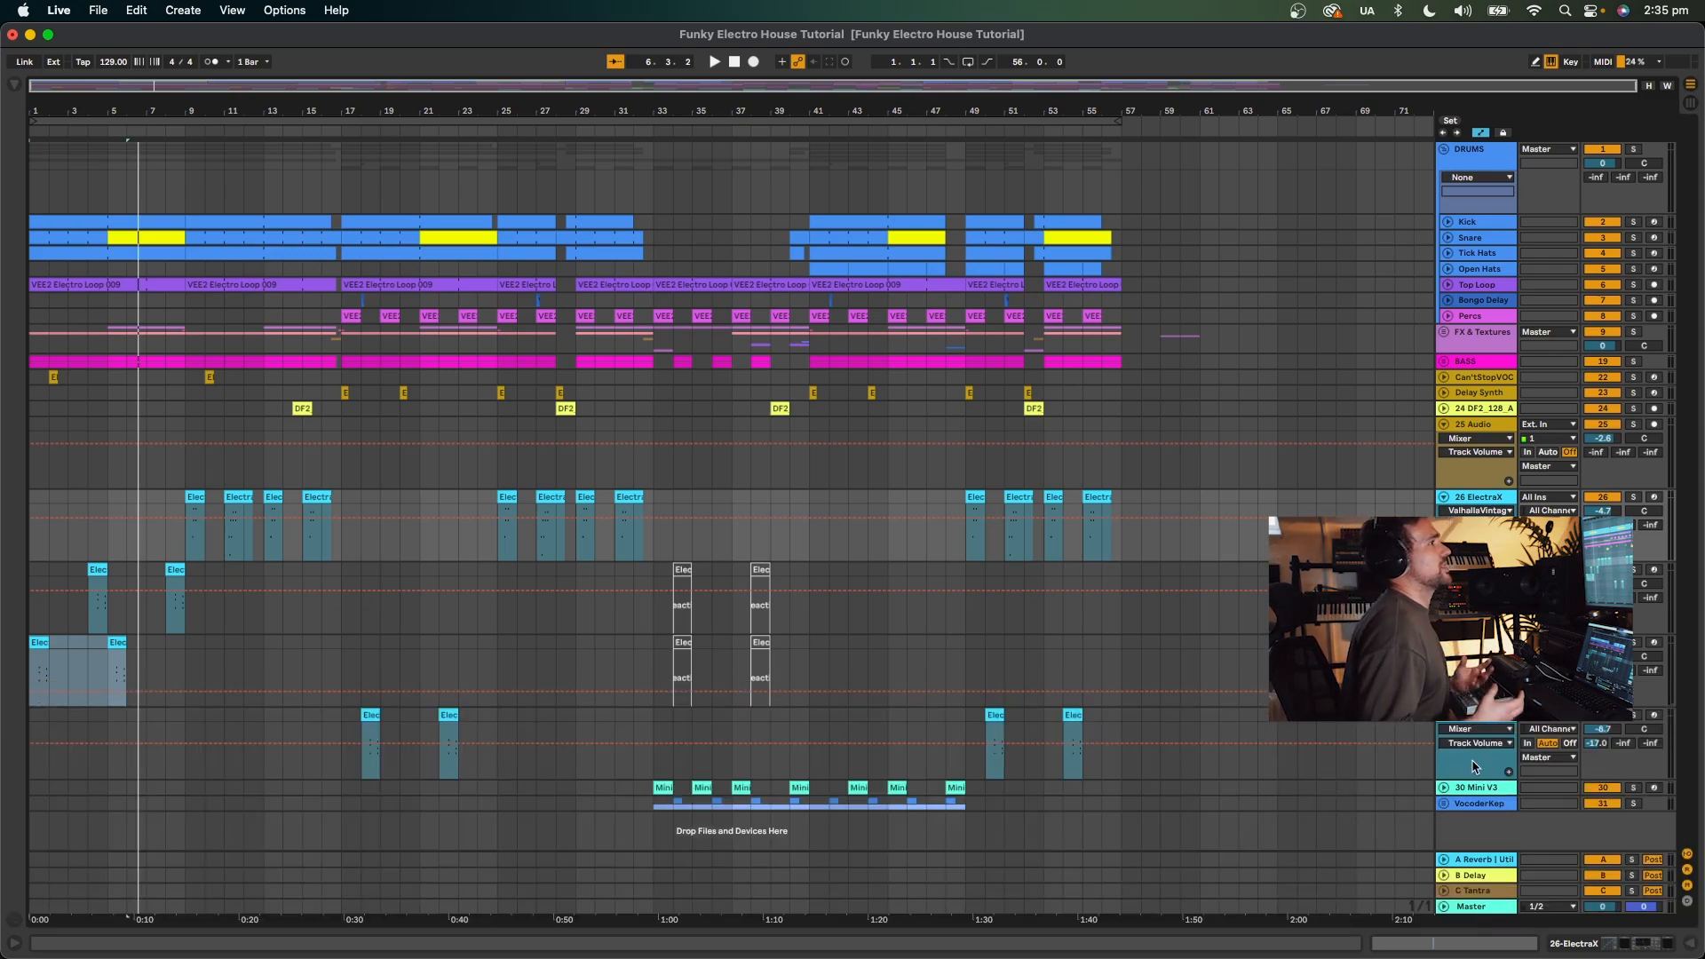
{"action": "left_click", "coordinate": [1445, 425]}
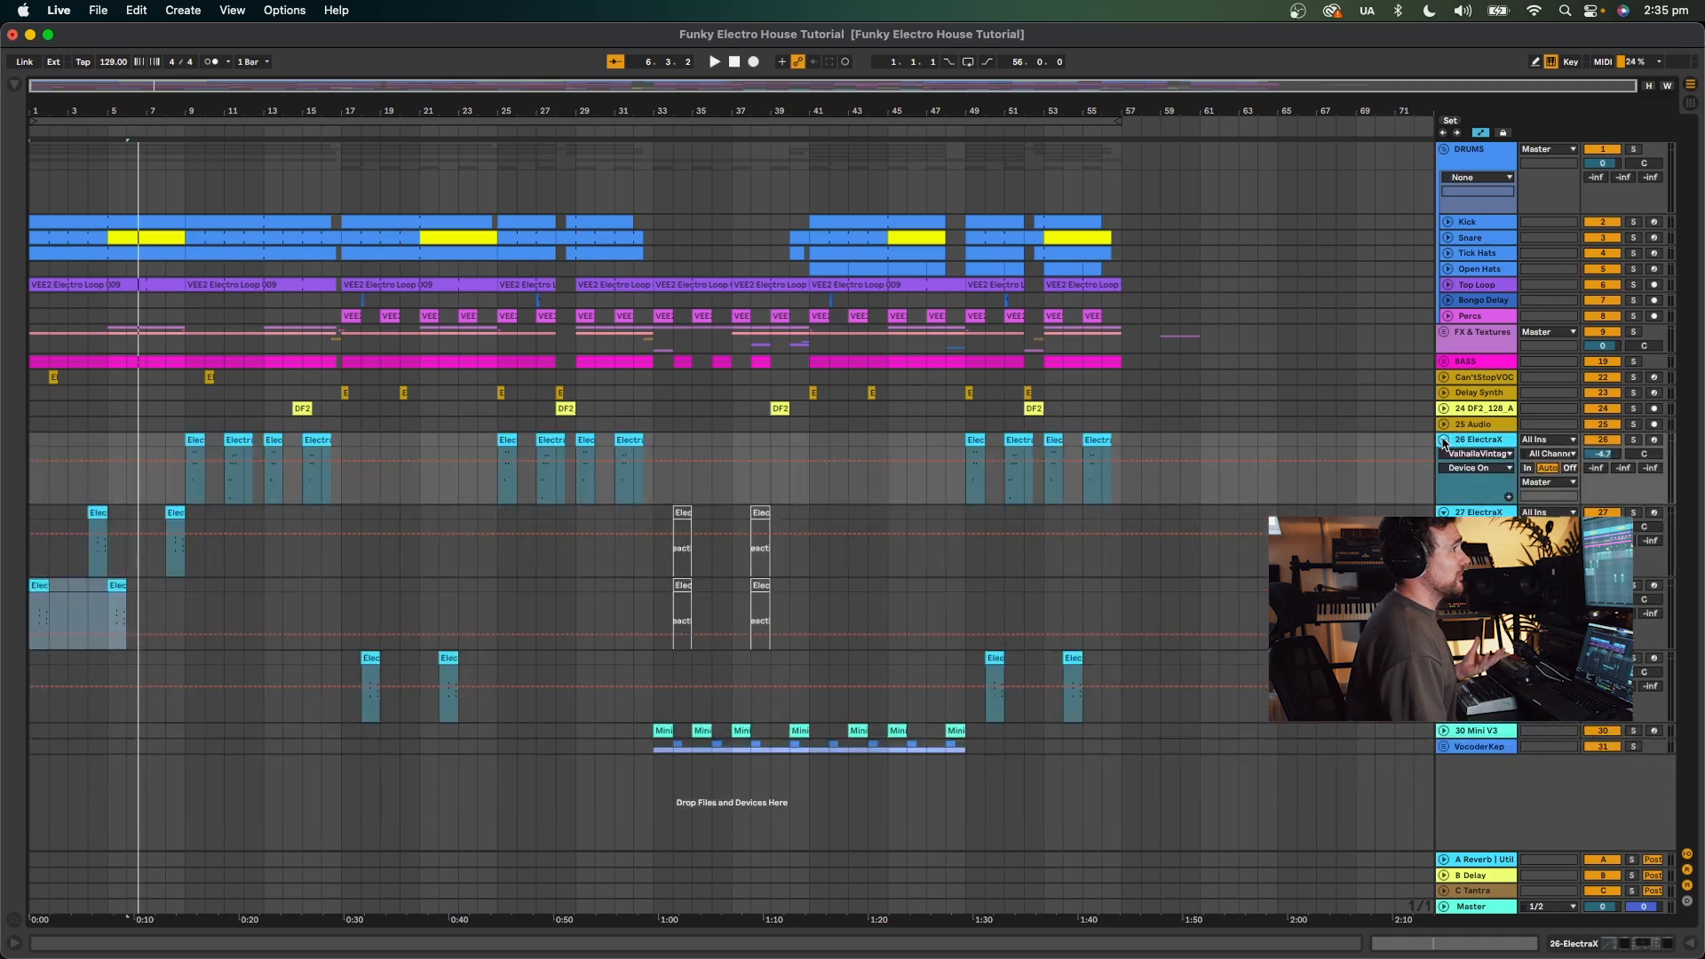
{"action": "left_click", "coordinate": [1444, 440]}
{"action": "left_click", "coordinate": [1444, 456]}
{"action": "left_click", "coordinate": [1444, 471]}
{"action": "left_click", "coordinate": [1444, 488]}
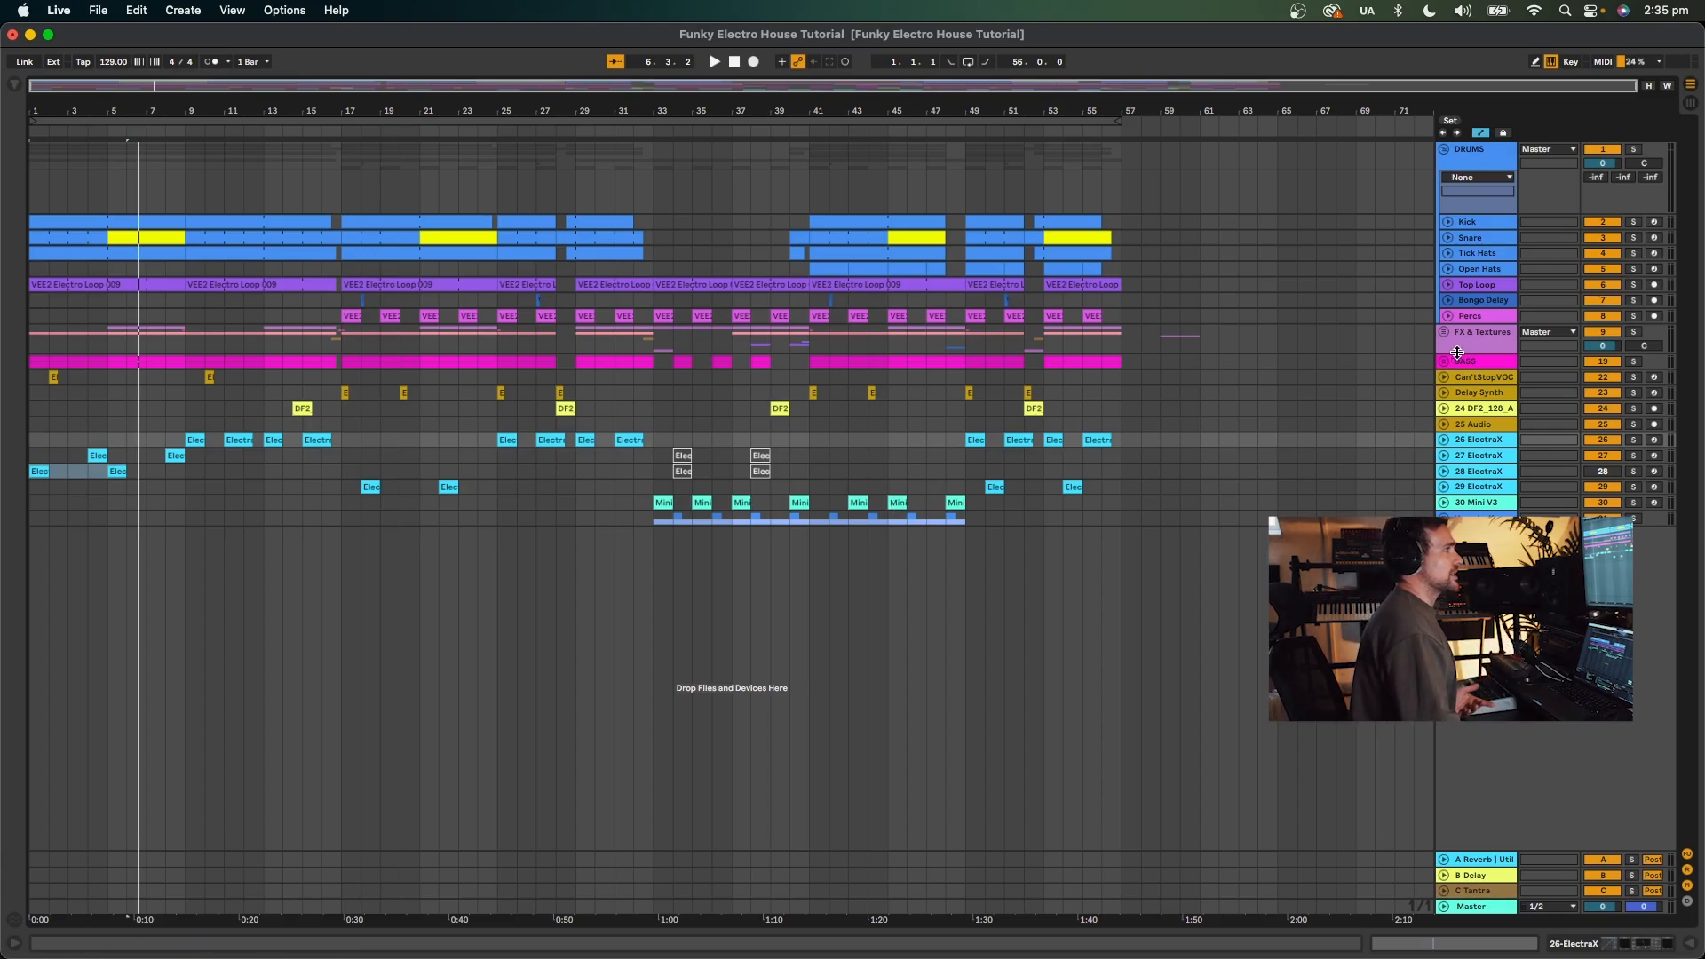
Solo and play the BASS group, unfold it and track 20 ElectraX, and show that track's devices.
{"action": "left_click", "coordinate": [1634, 361]}
{"action": "key", "text": "space"}
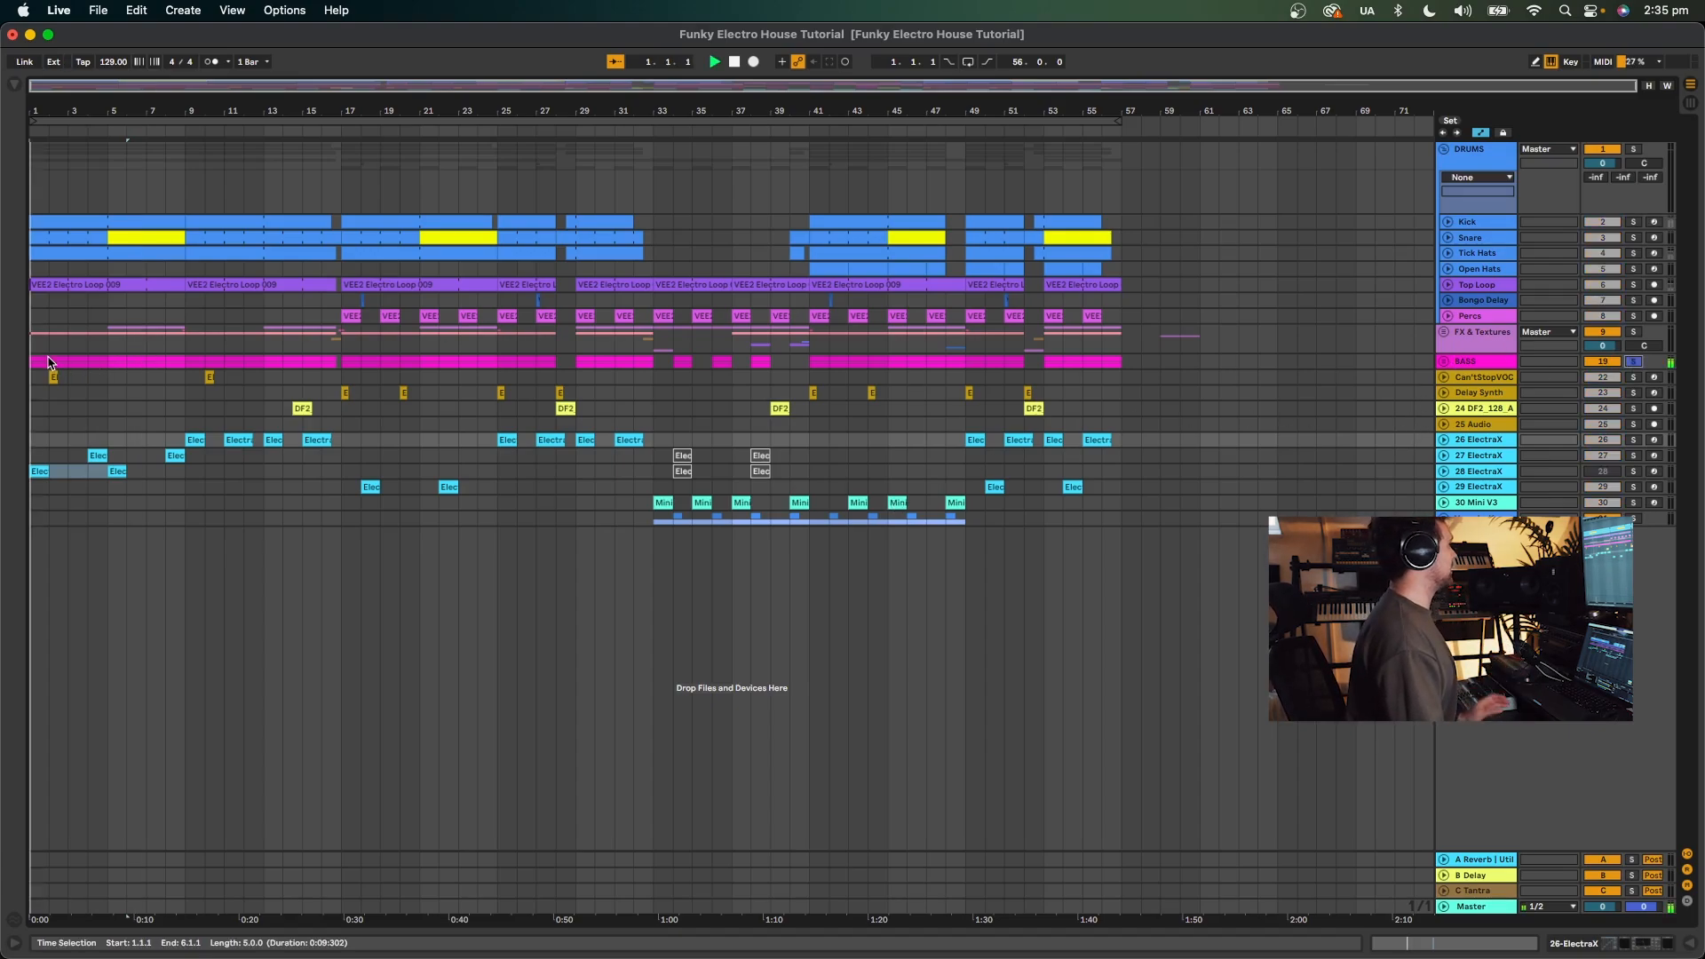
{"action": "left_click", "coordinate": [1444, 361]}
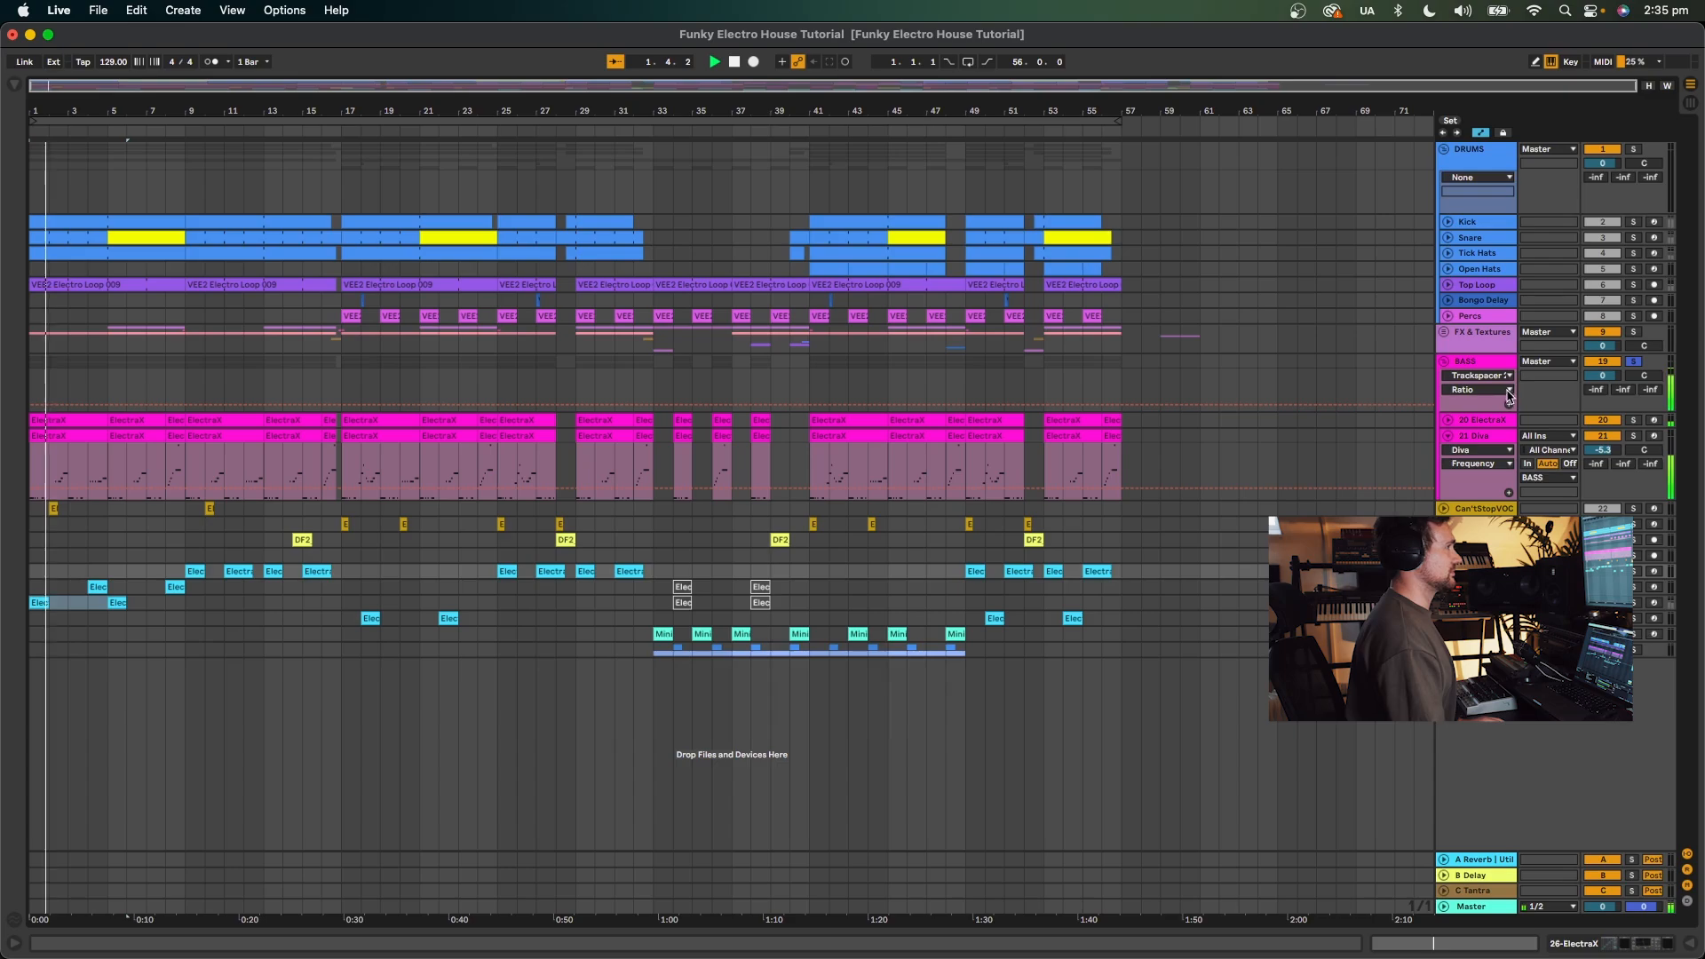
{"action": "left_click", "coordinate": [1448, 420]}
{"action": "double_click", "coordinate": [1494, 421]}
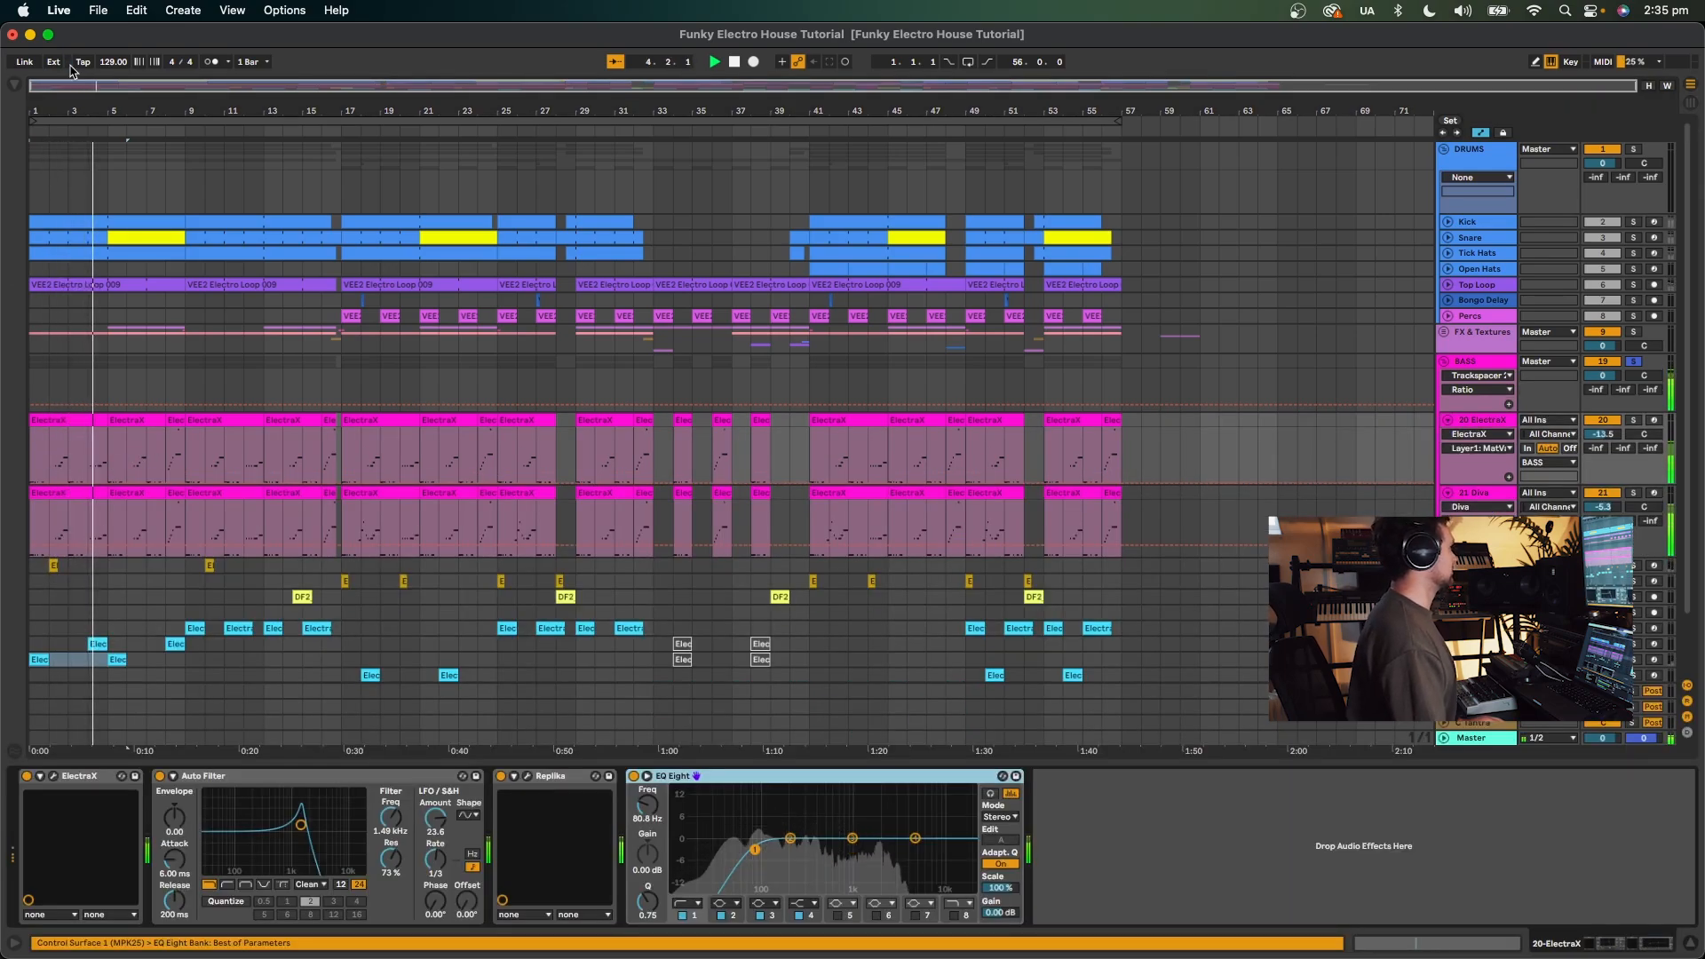
Examine the bass notes in track 20's clips at bars 5 and 8, including the high note at 4.3.3, and close the note editor.
{"action": "left_click_drag", "start_coordinate": [60, 111], "coordinate": [60, 156]}
{"action": "scroll", "coordinate": [152, 232], "scroll_direction": "left", "scroll_amount": 3}
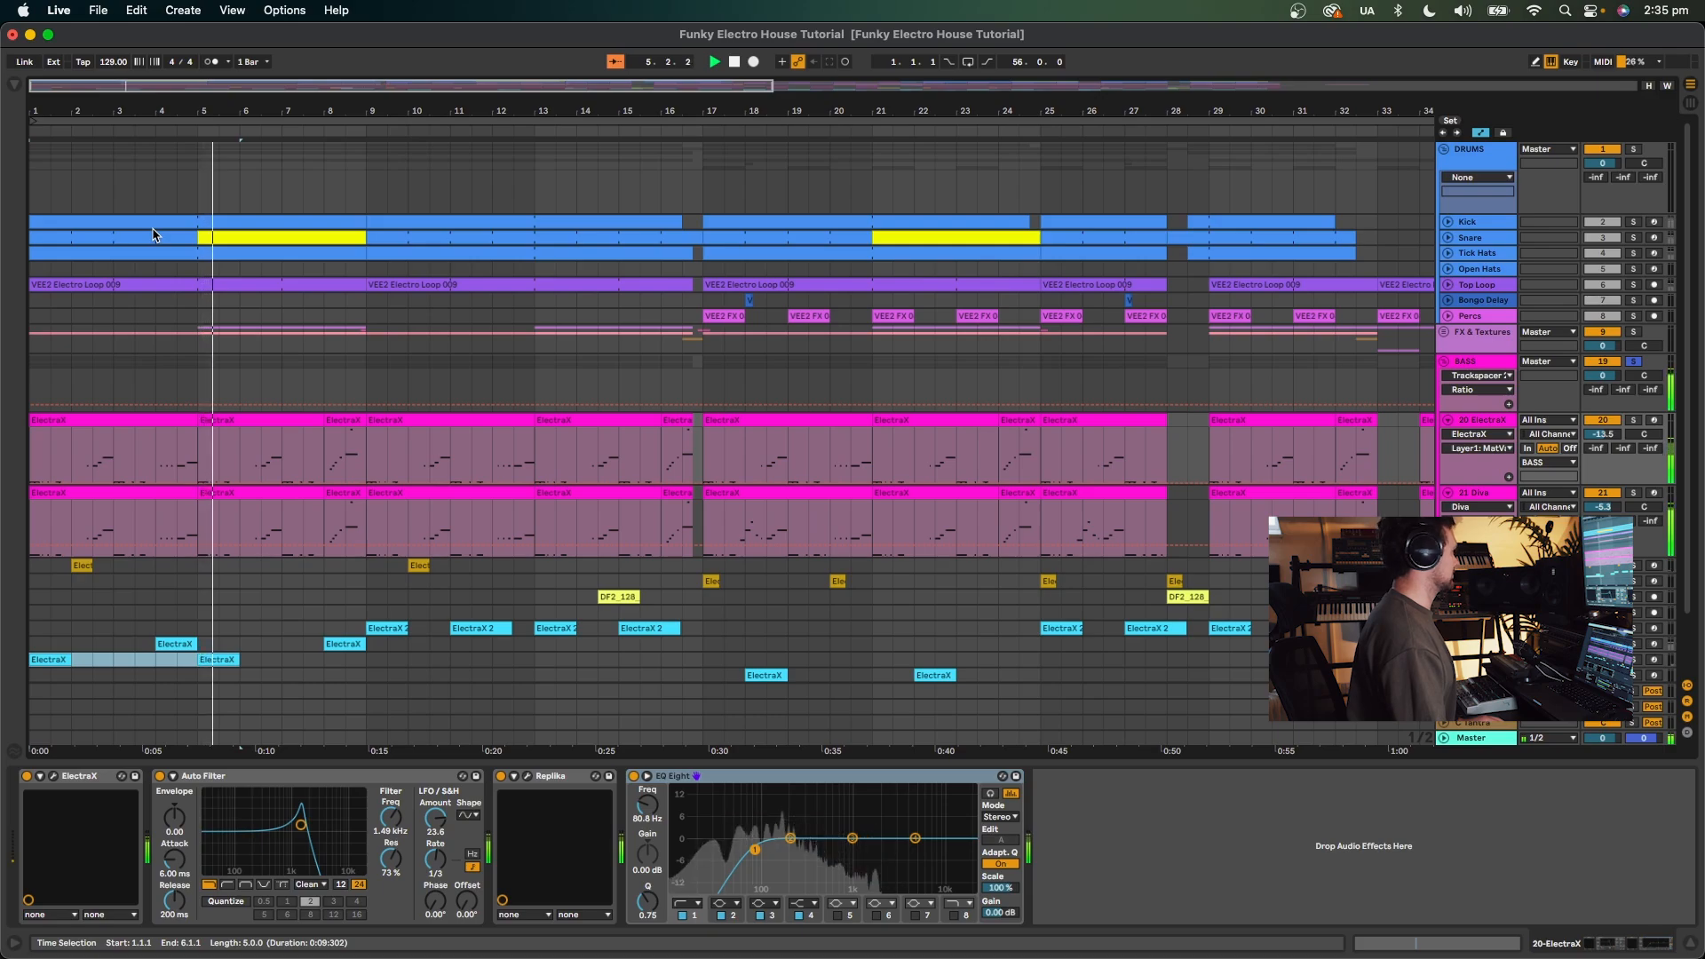
{"action": "double_click", "coordinate": [262, 453]}
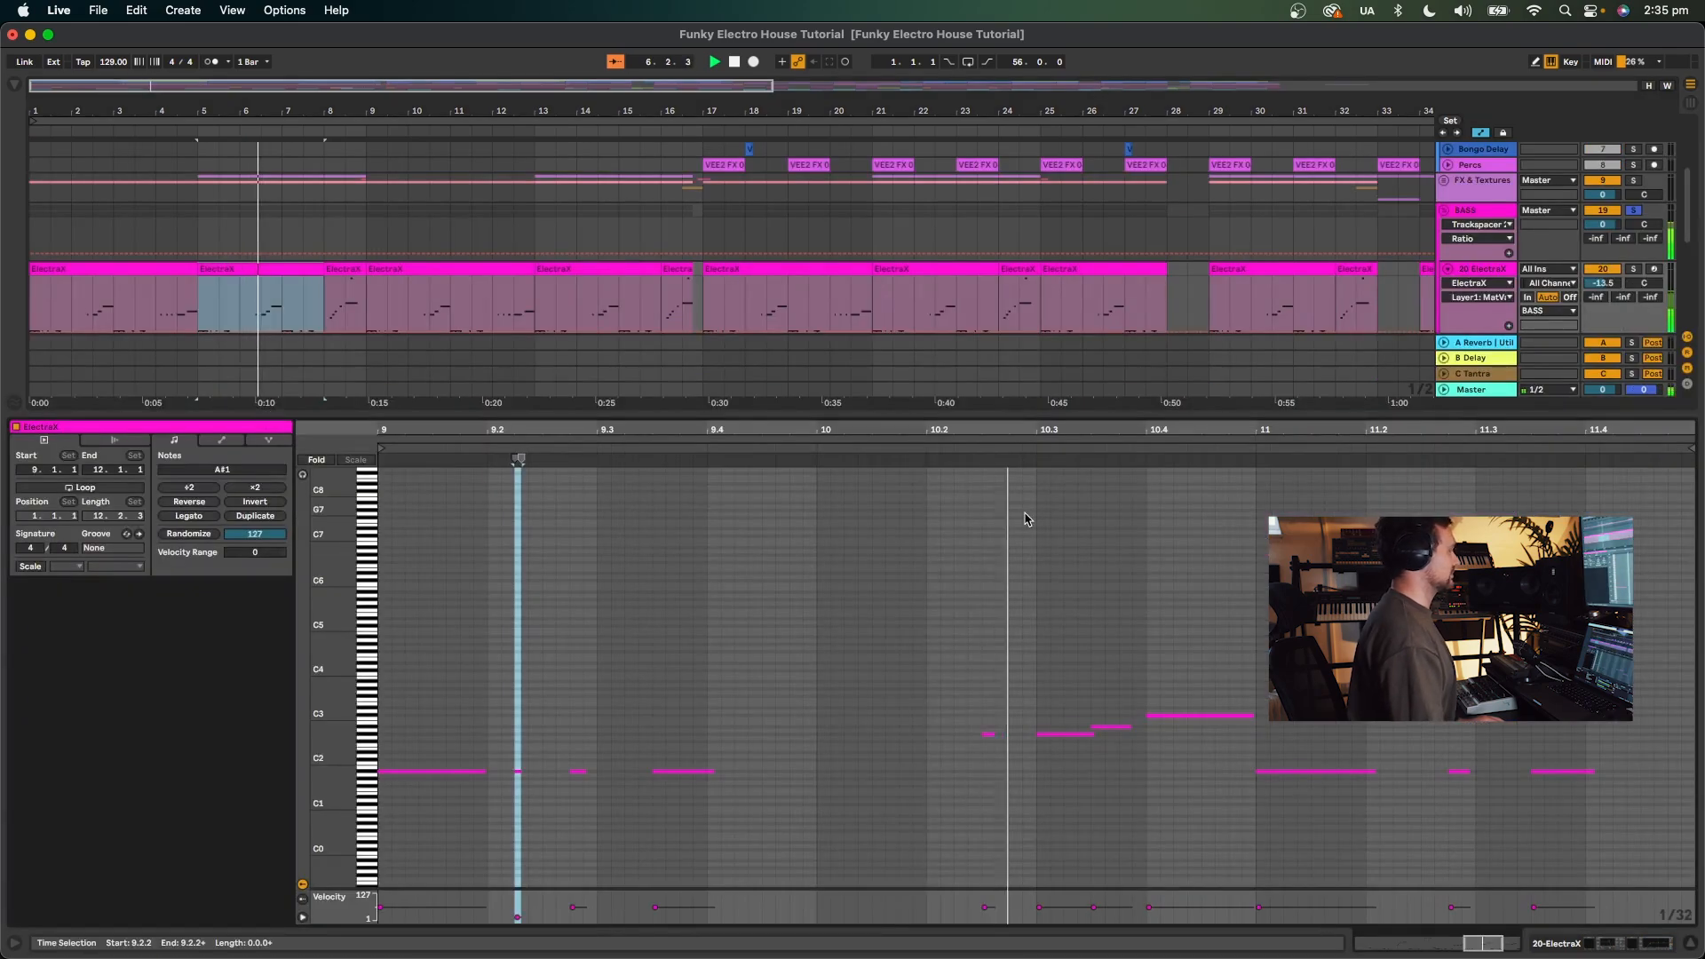
{"action": "left_click", "coordinate": [343, 268]}
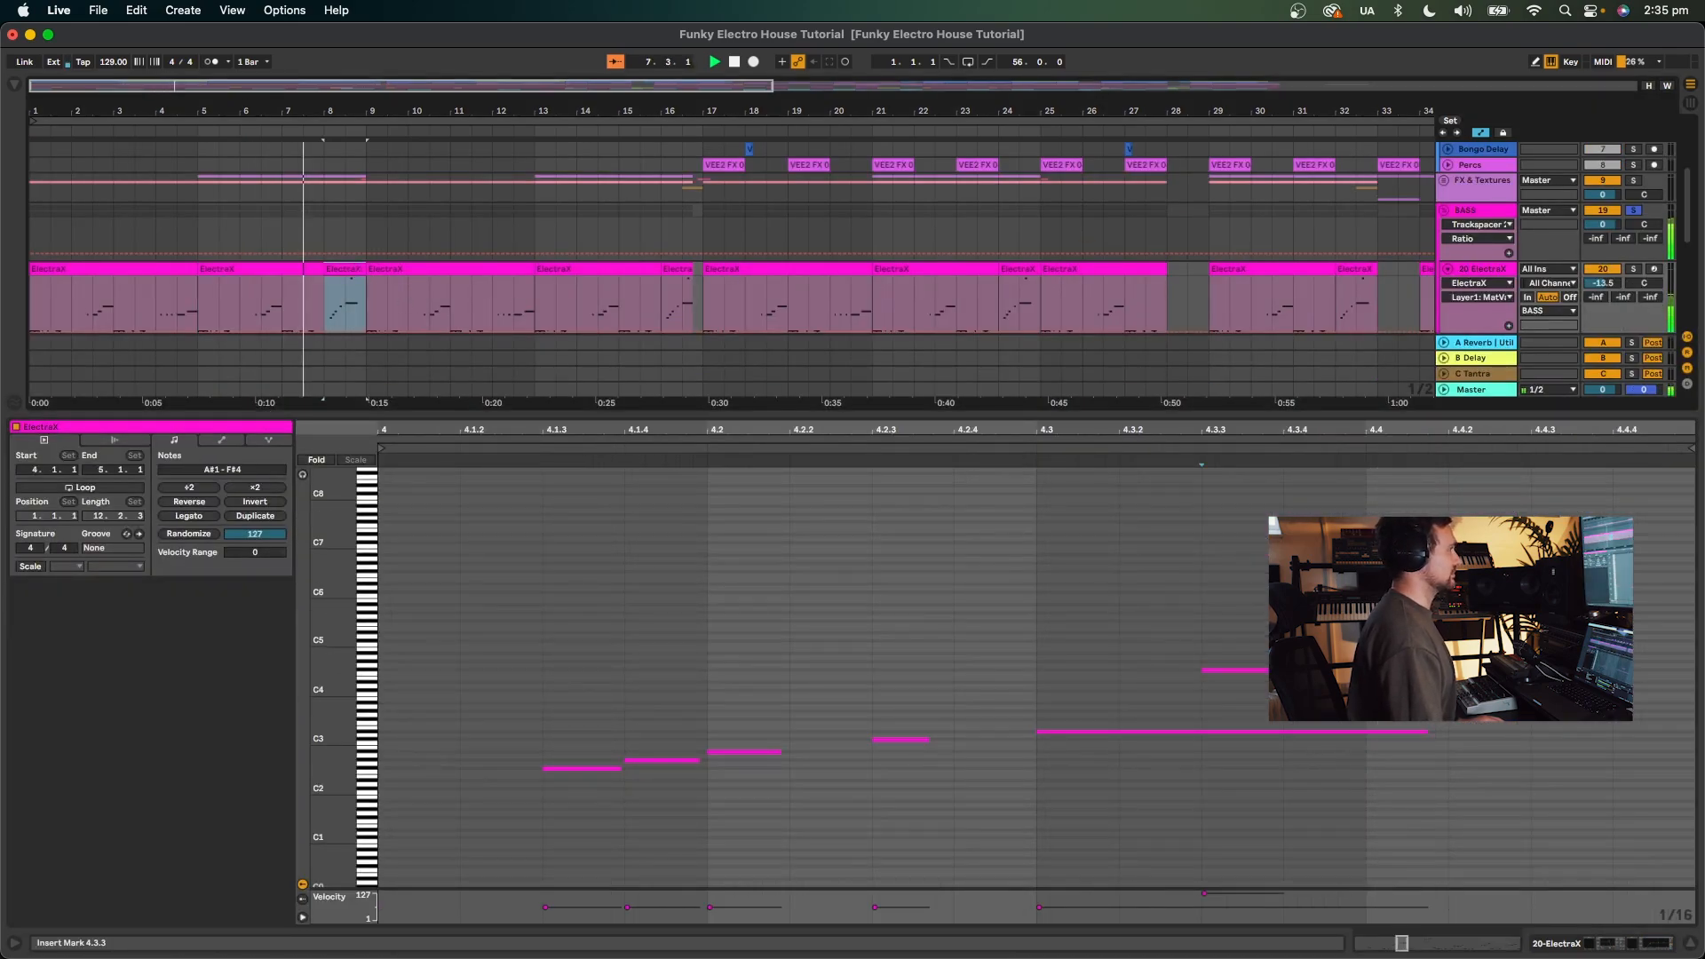
{"action": "left_click", "coordinate": [1213, 671]}
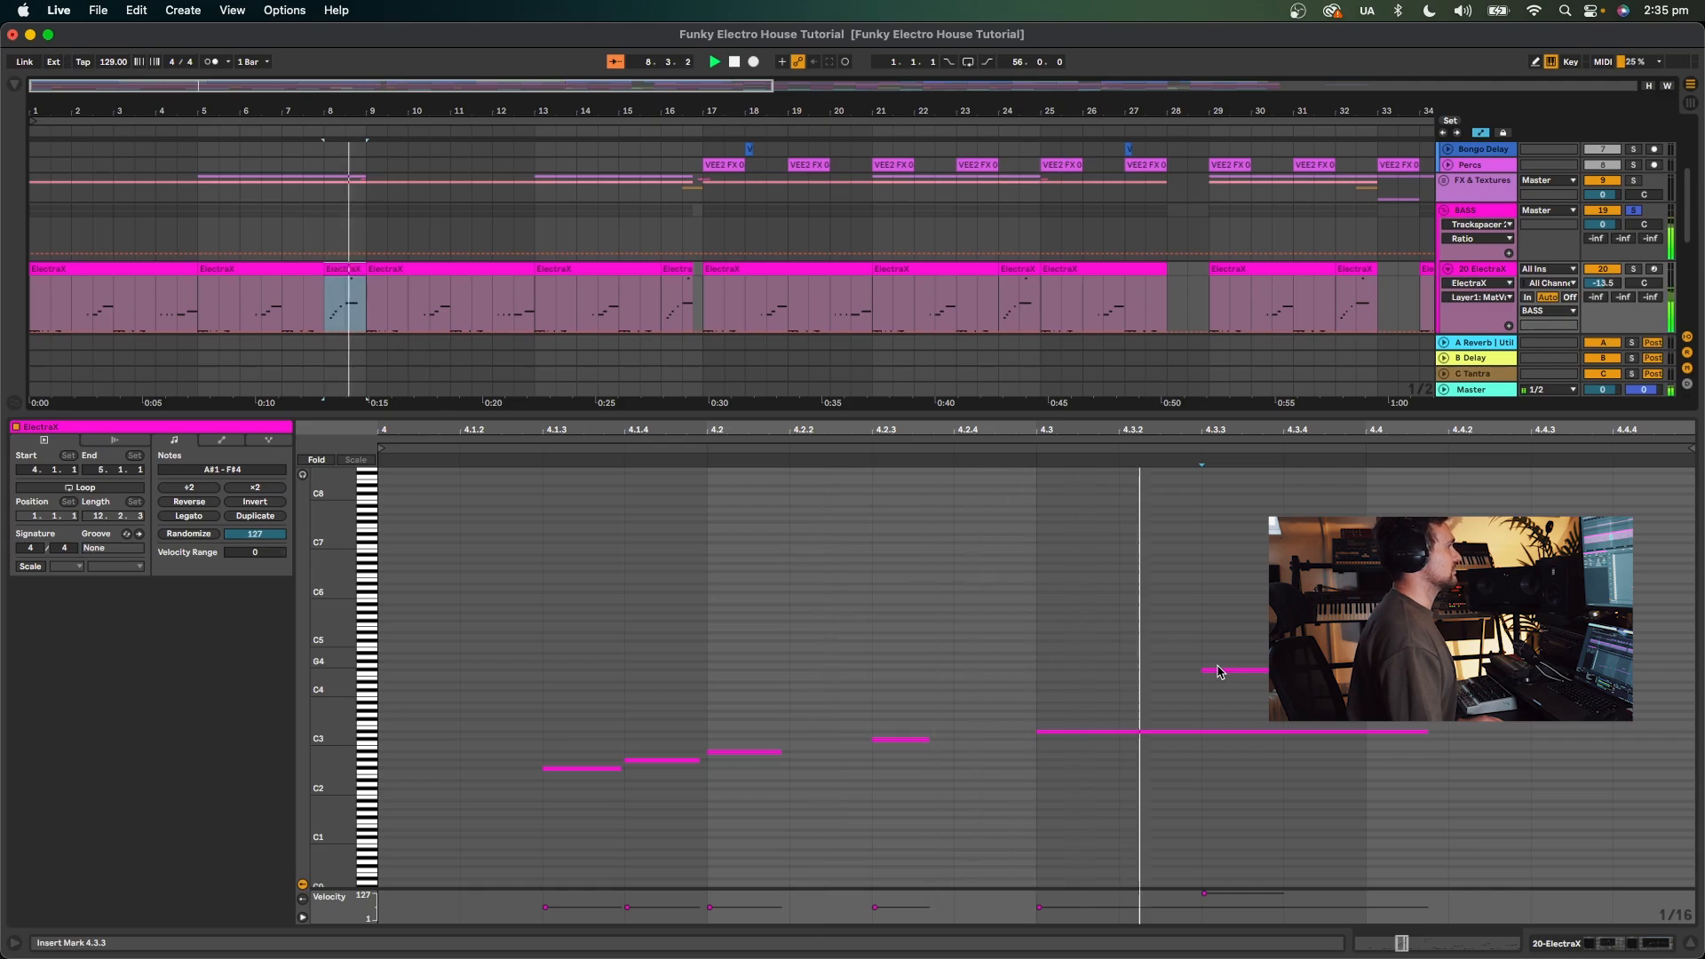
{"action": "key", "text": "space"}
{"action": "double_click", "coordinate": [575, 415]}
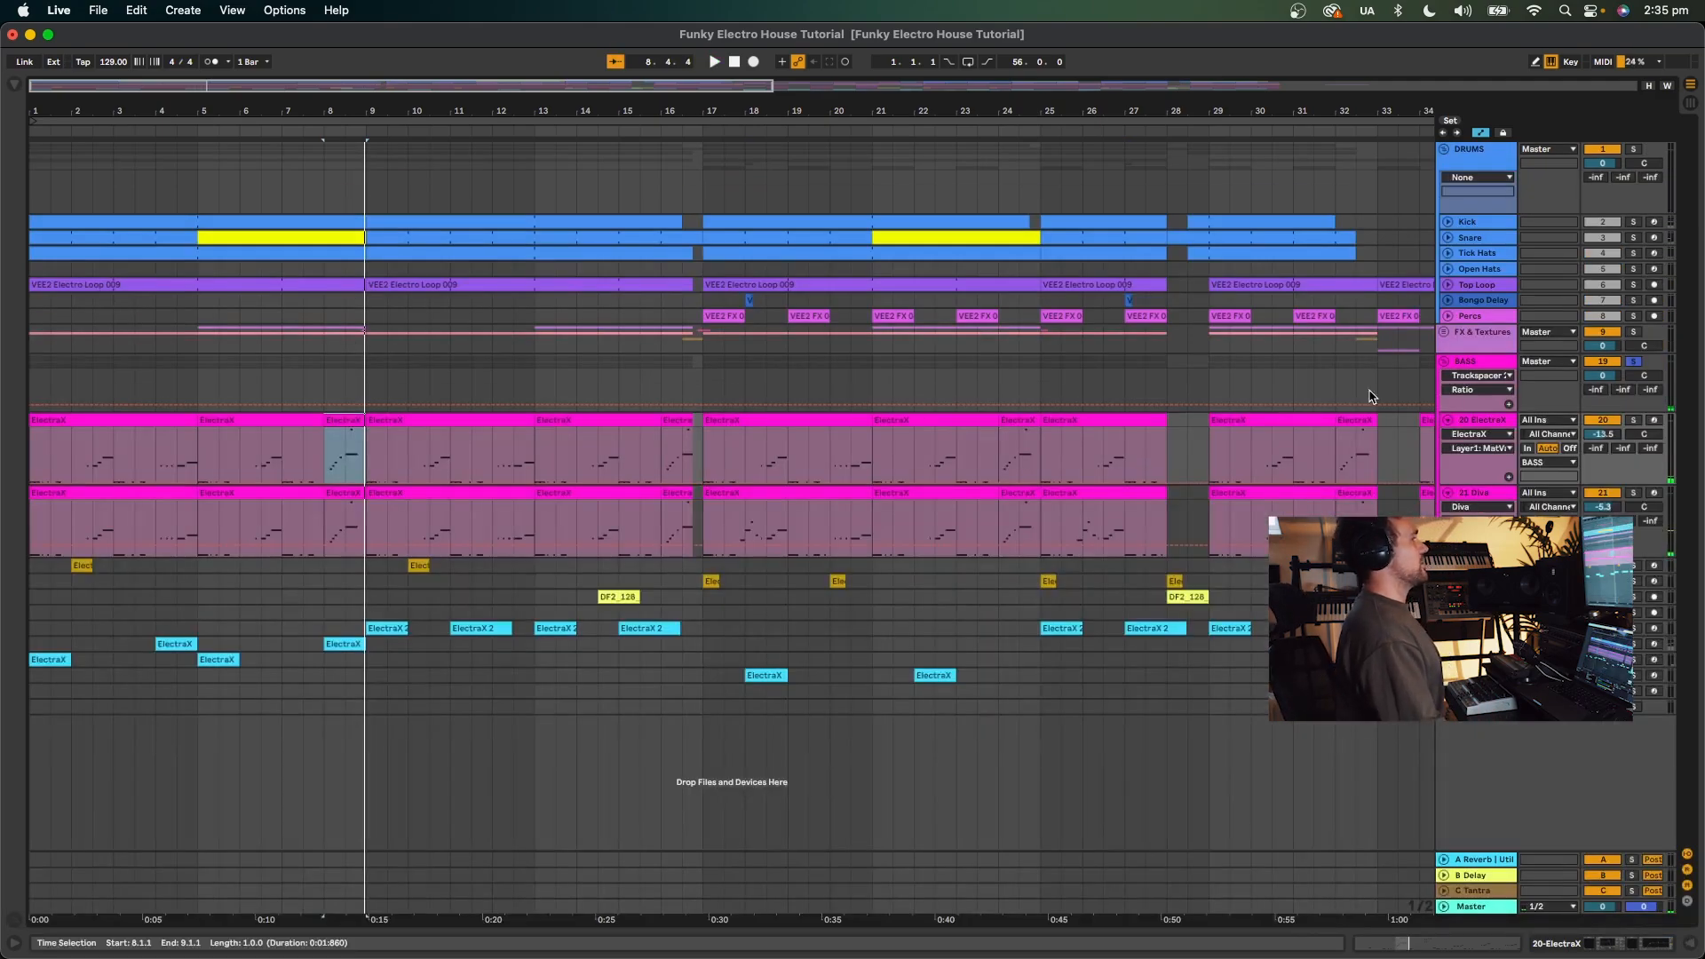
Turn off Auto Filter and Replika on track 20 ElectraX and play the bass without them.
{"action": "double_click", "coordinate": [1496, 421]}
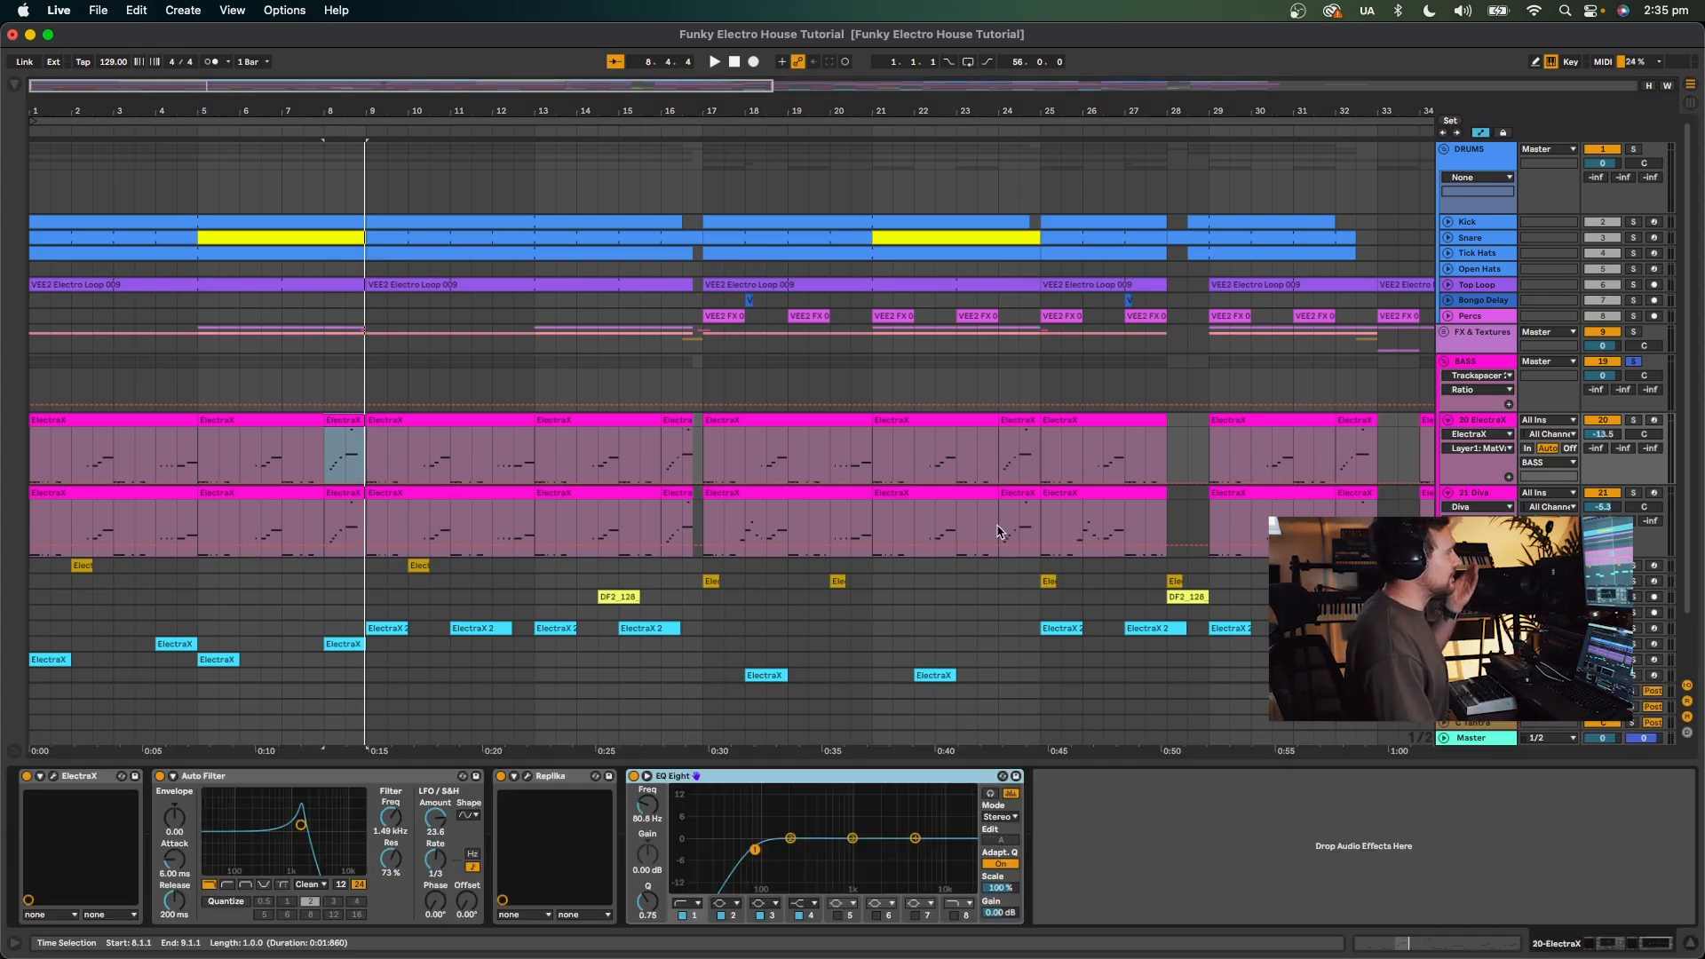
{"action": "left_click", "coordinate": [160, 777]}
{"action": "left_click", "coordinate": [501, 776]}
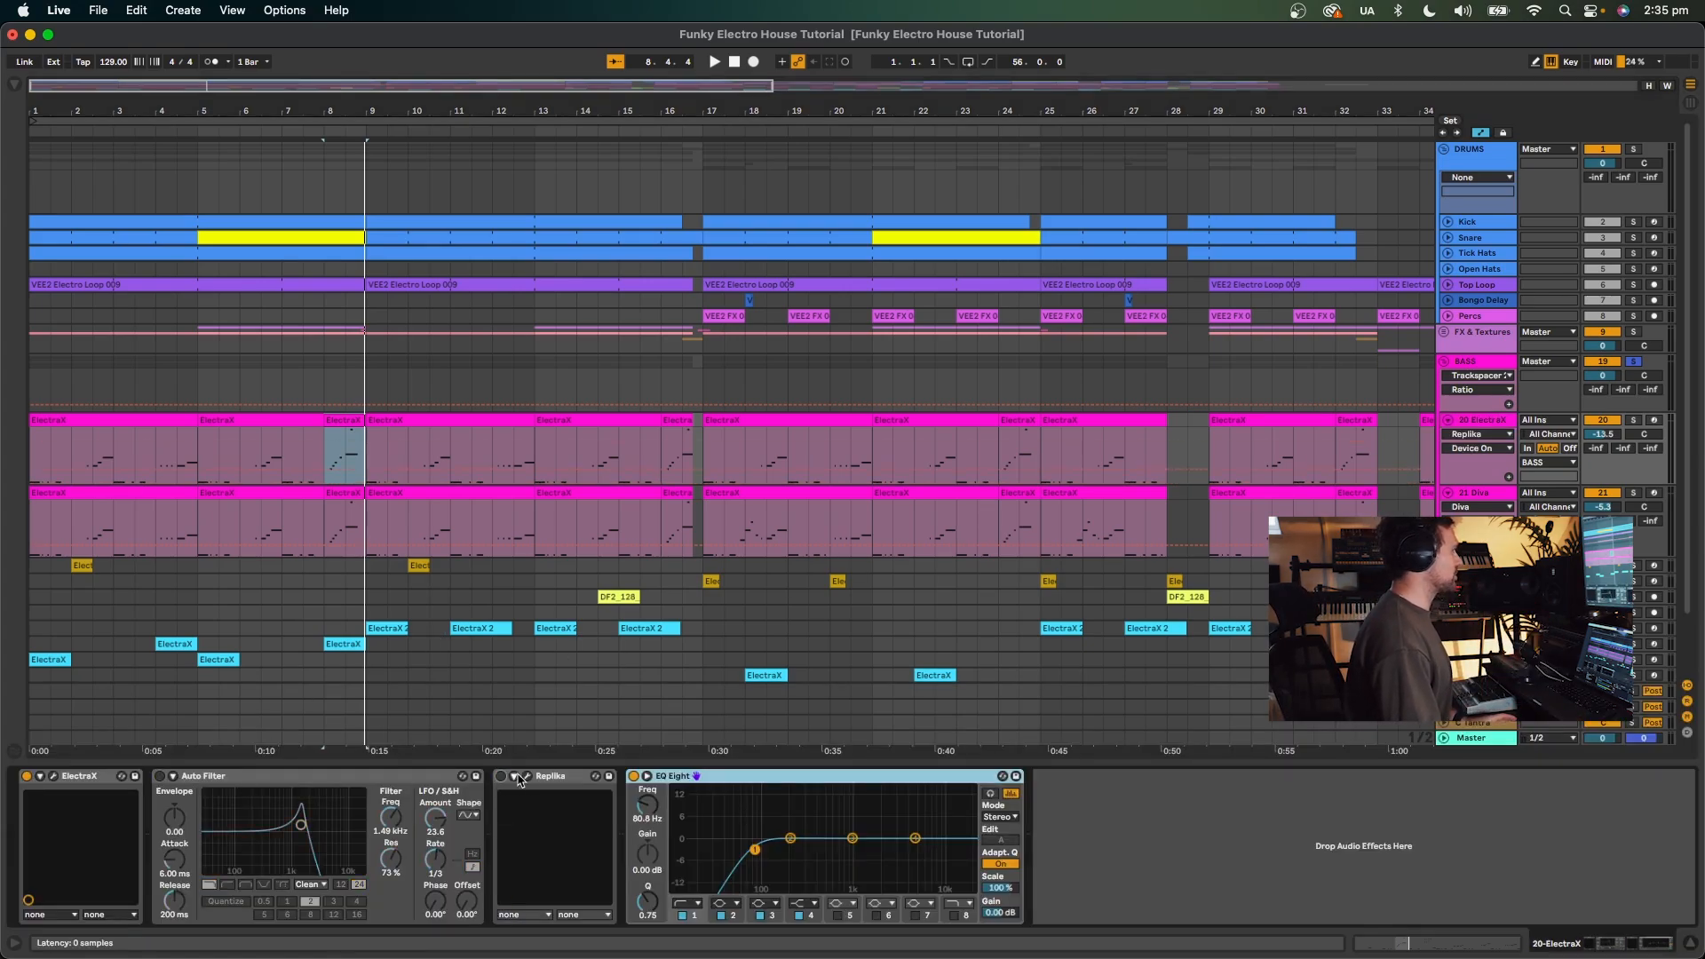
{"action": "key", "text": "space"}
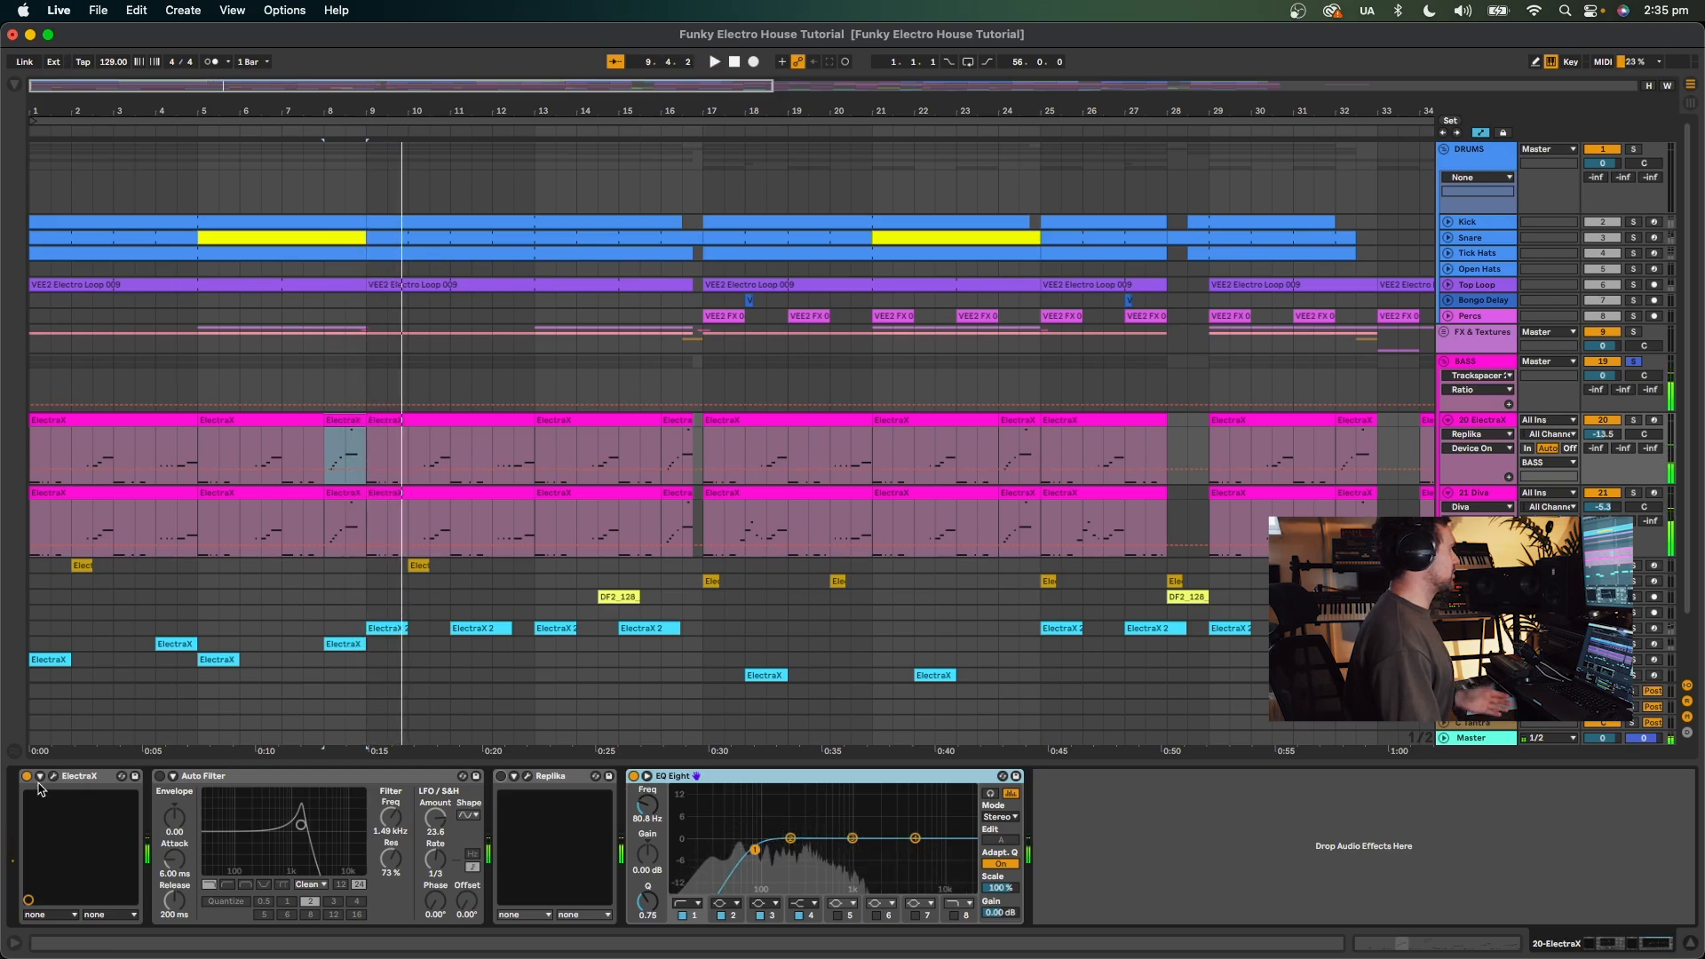
Open the ElectraX plug-in on track 20 and view its patch list for the Bass type.
{"action": "left_click", "coordinate": [54, 776]}
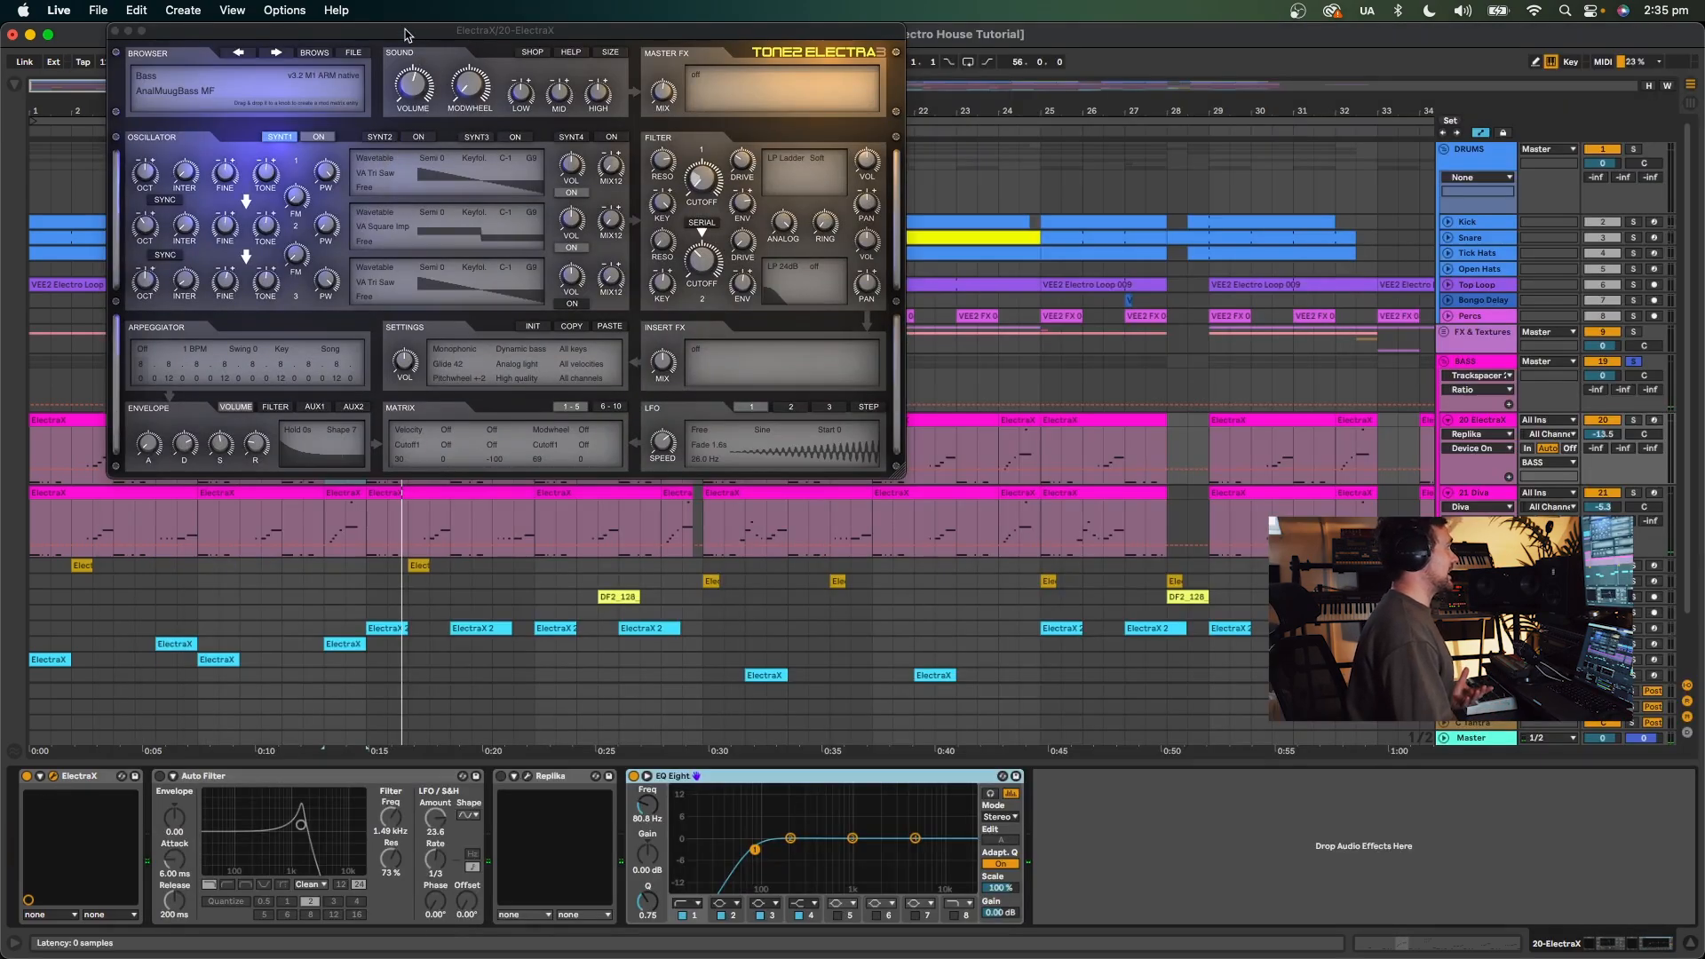
{"action": "left_click_drag", "start_coordinate": [405, 34], "coordinate": [723, 115]}
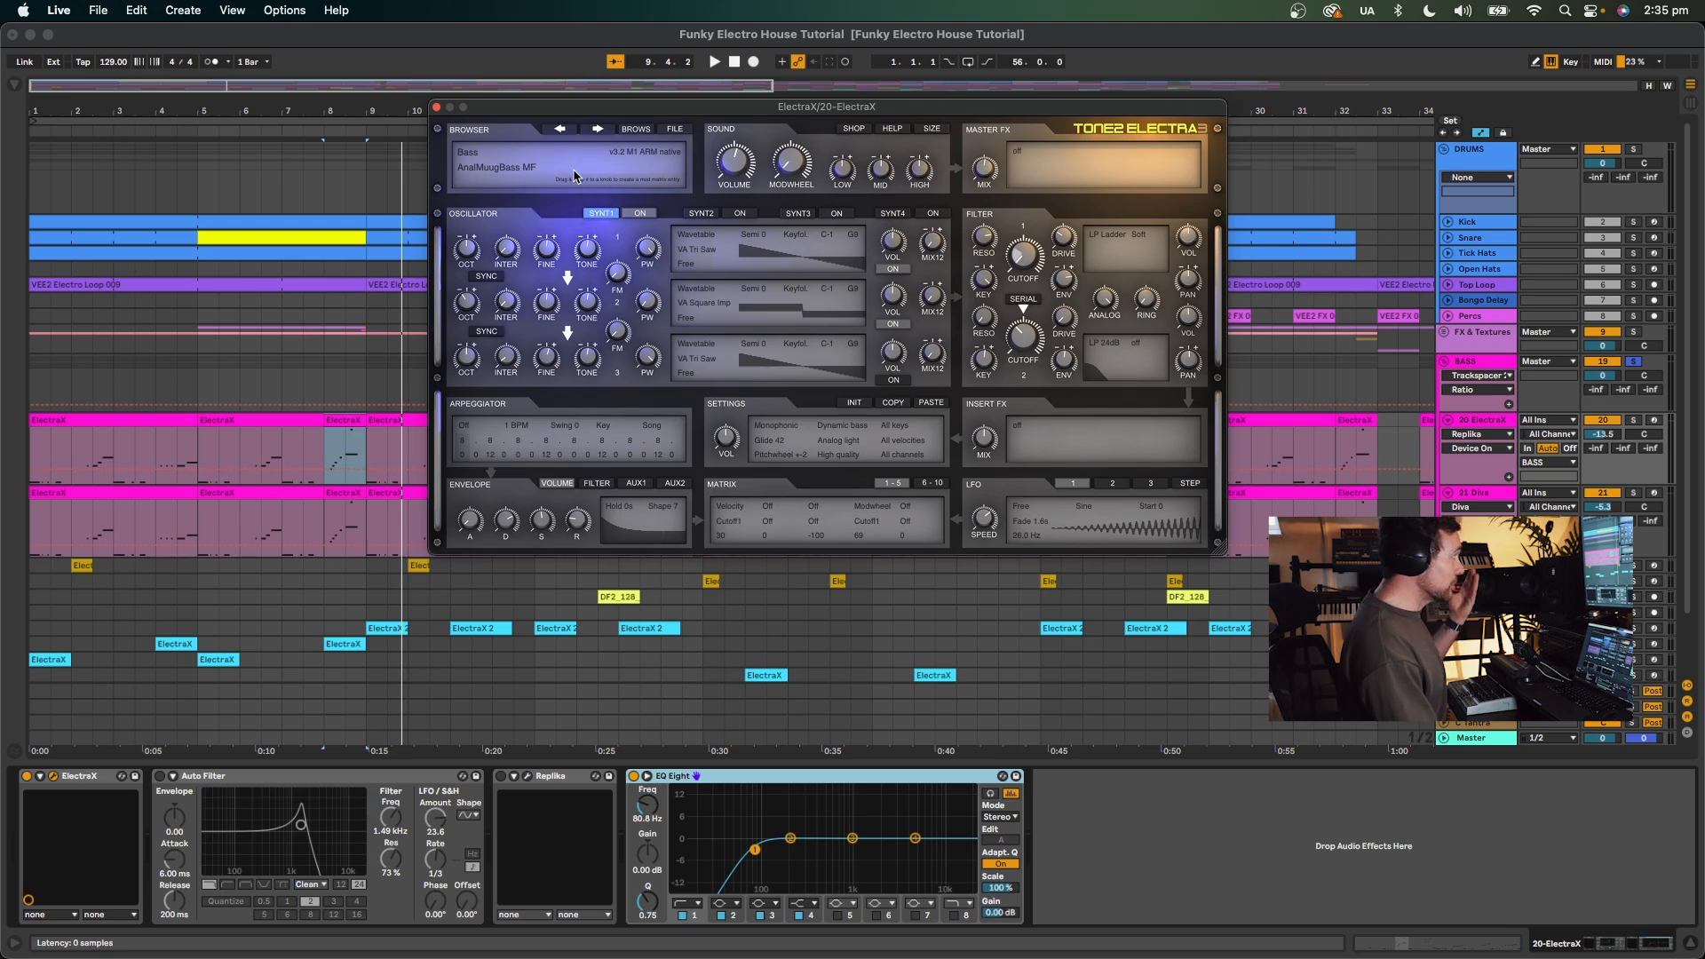
{"action": "left_click", "coordinate": [645, 131]}
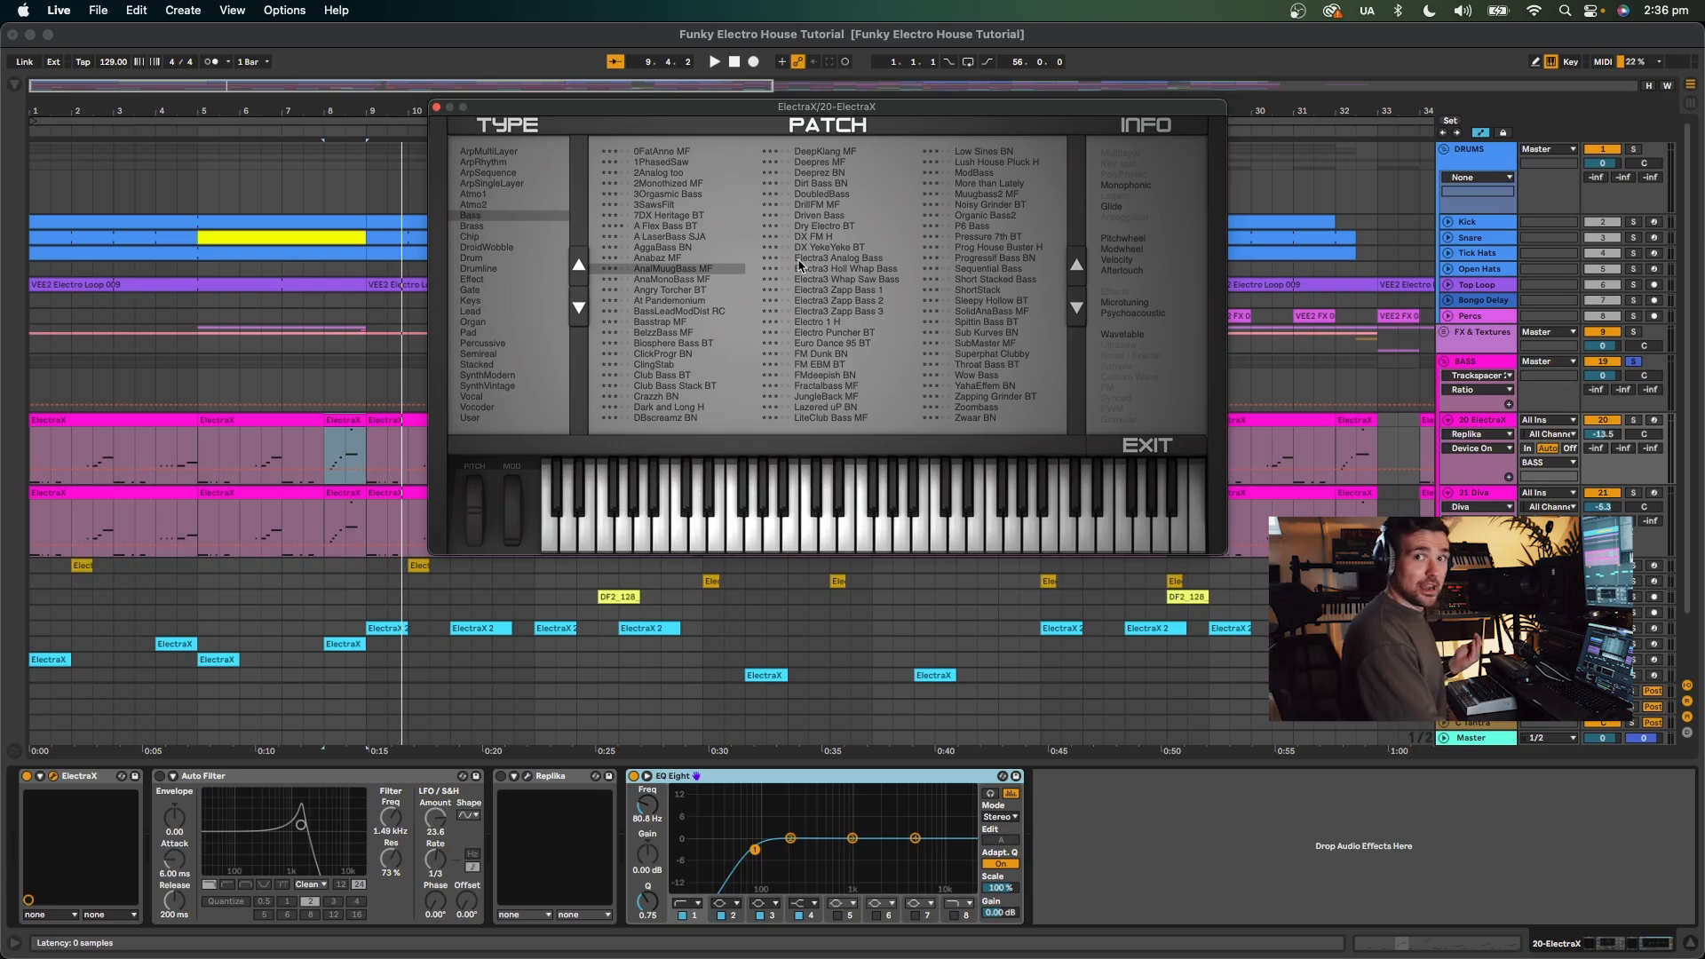
Close the ElectraX plug-in window and play the soloed bass from bar 5.
{"action": "left_click", "coordinate": [436, 108]}
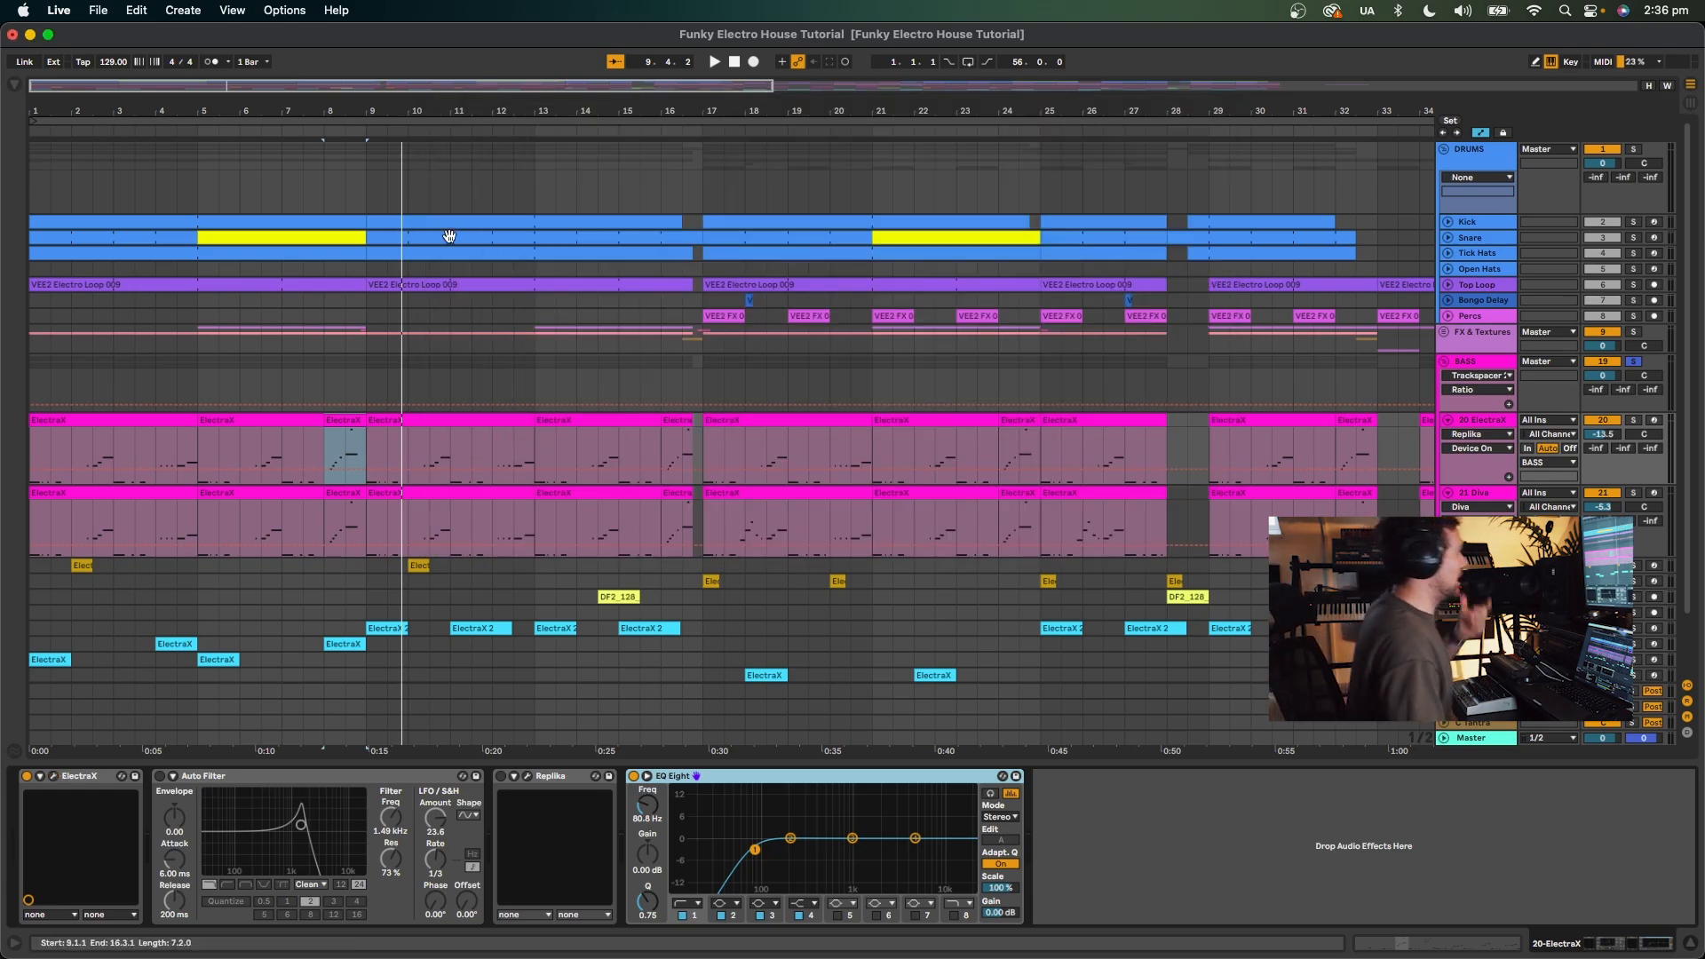
{"action": "left_click", "coordinate": [200, 450]}
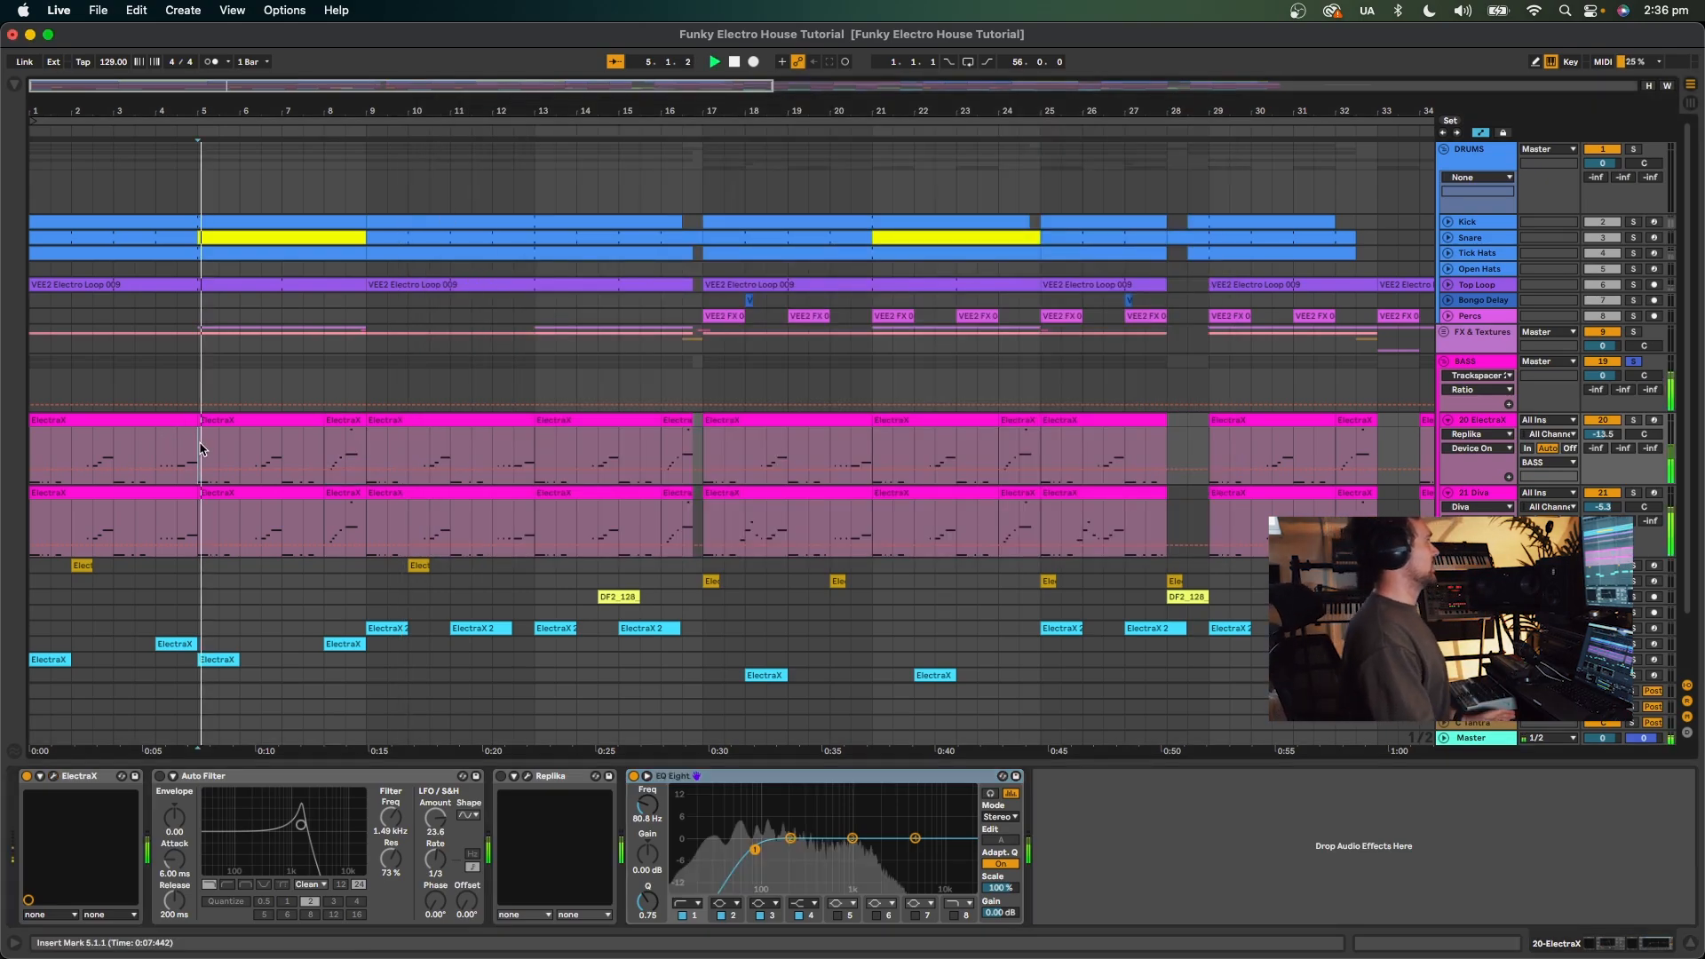
{"action": "key", "text": "space"}
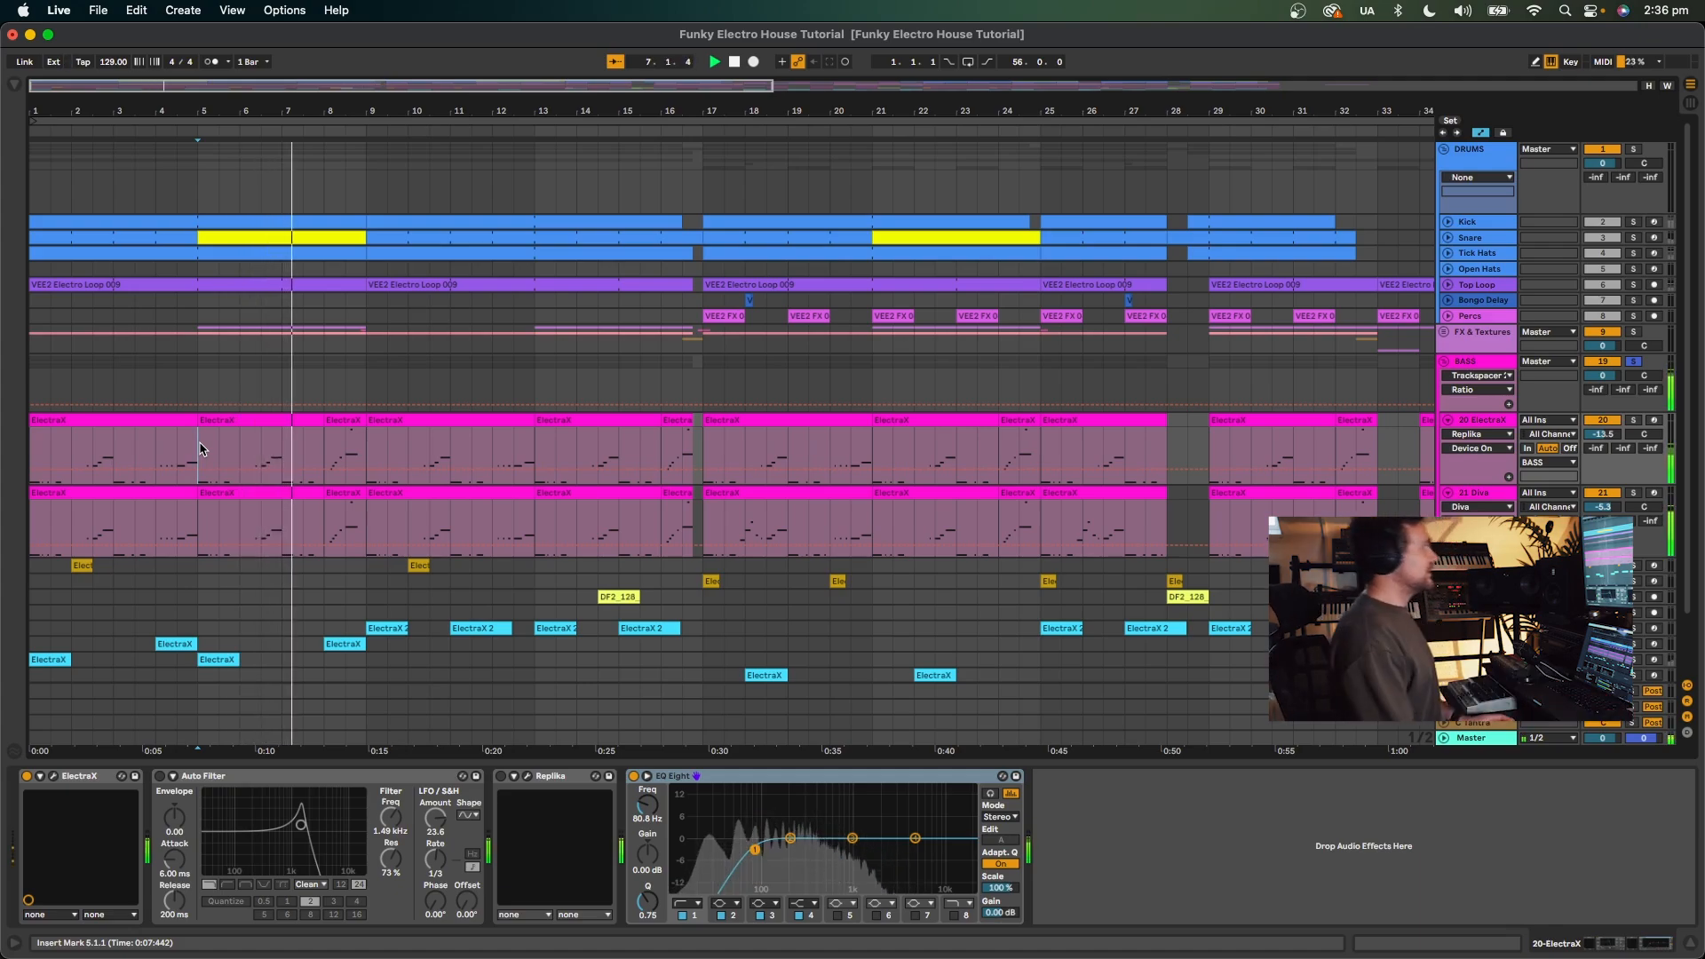
{"action": "key", "text": "space"}
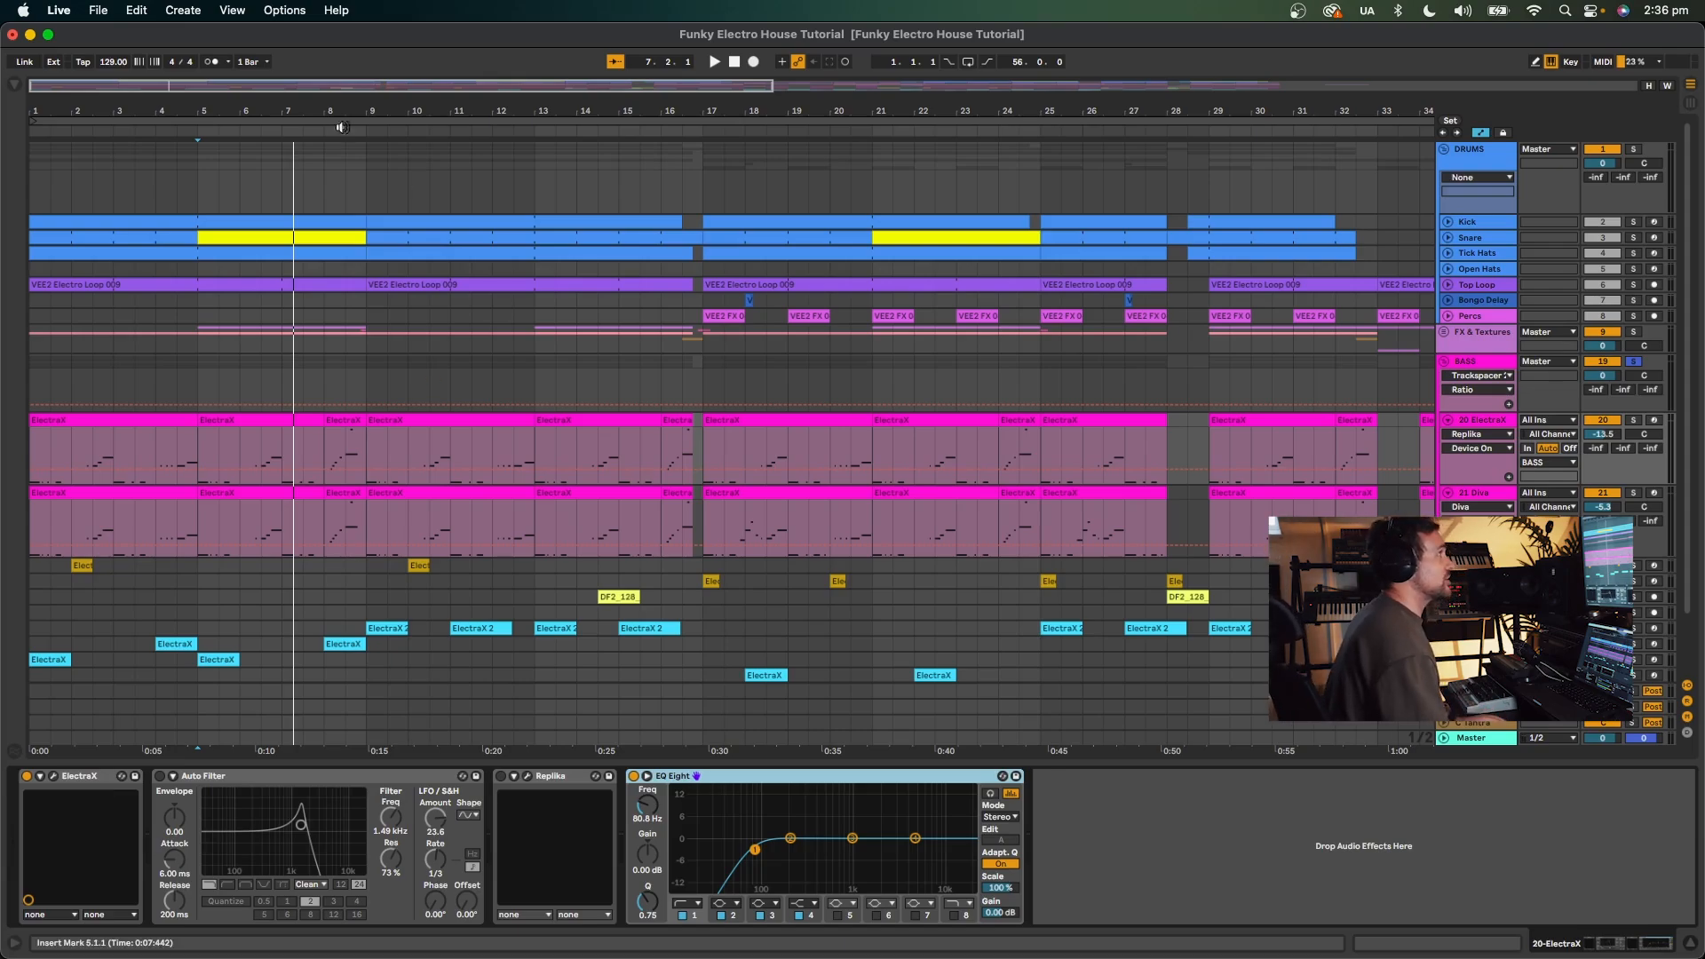
Move the clips of both bass tracks 20 and 21 so they start at bar 17, and shorten the loop to 16 bars.
{"action": "double_click", "coordinate": [574, 110]}
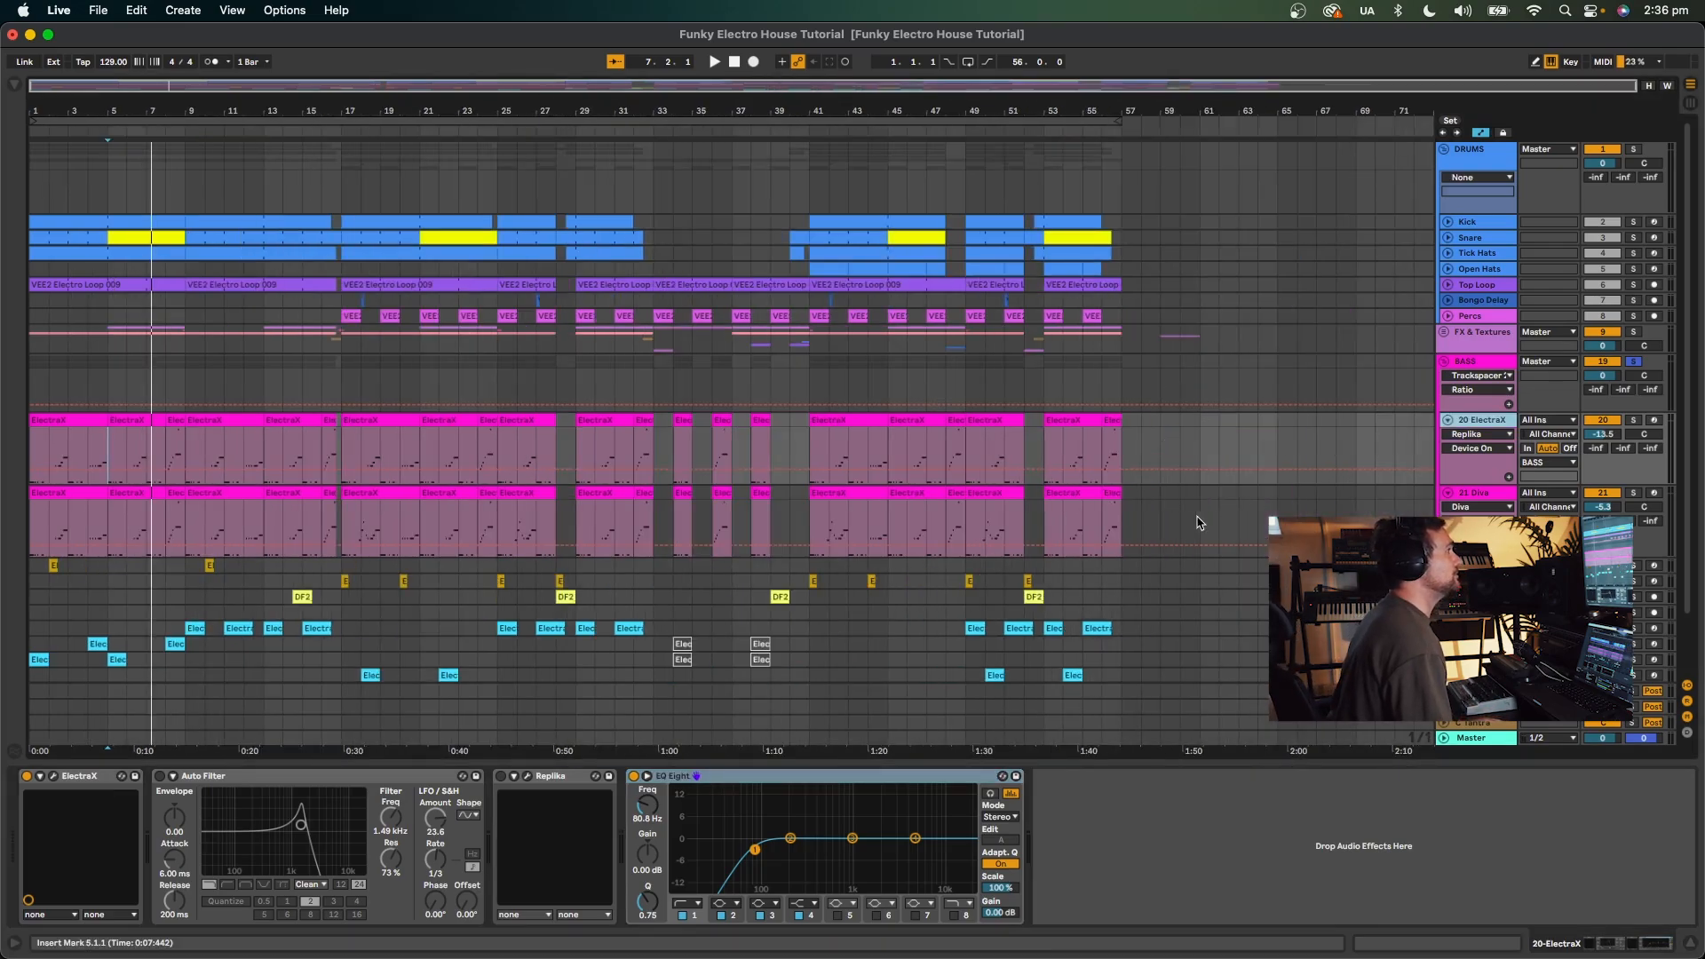
{"action": "left_click_drag", "start_coordinate": [1187, 528], "coordinate": [391, 427]}
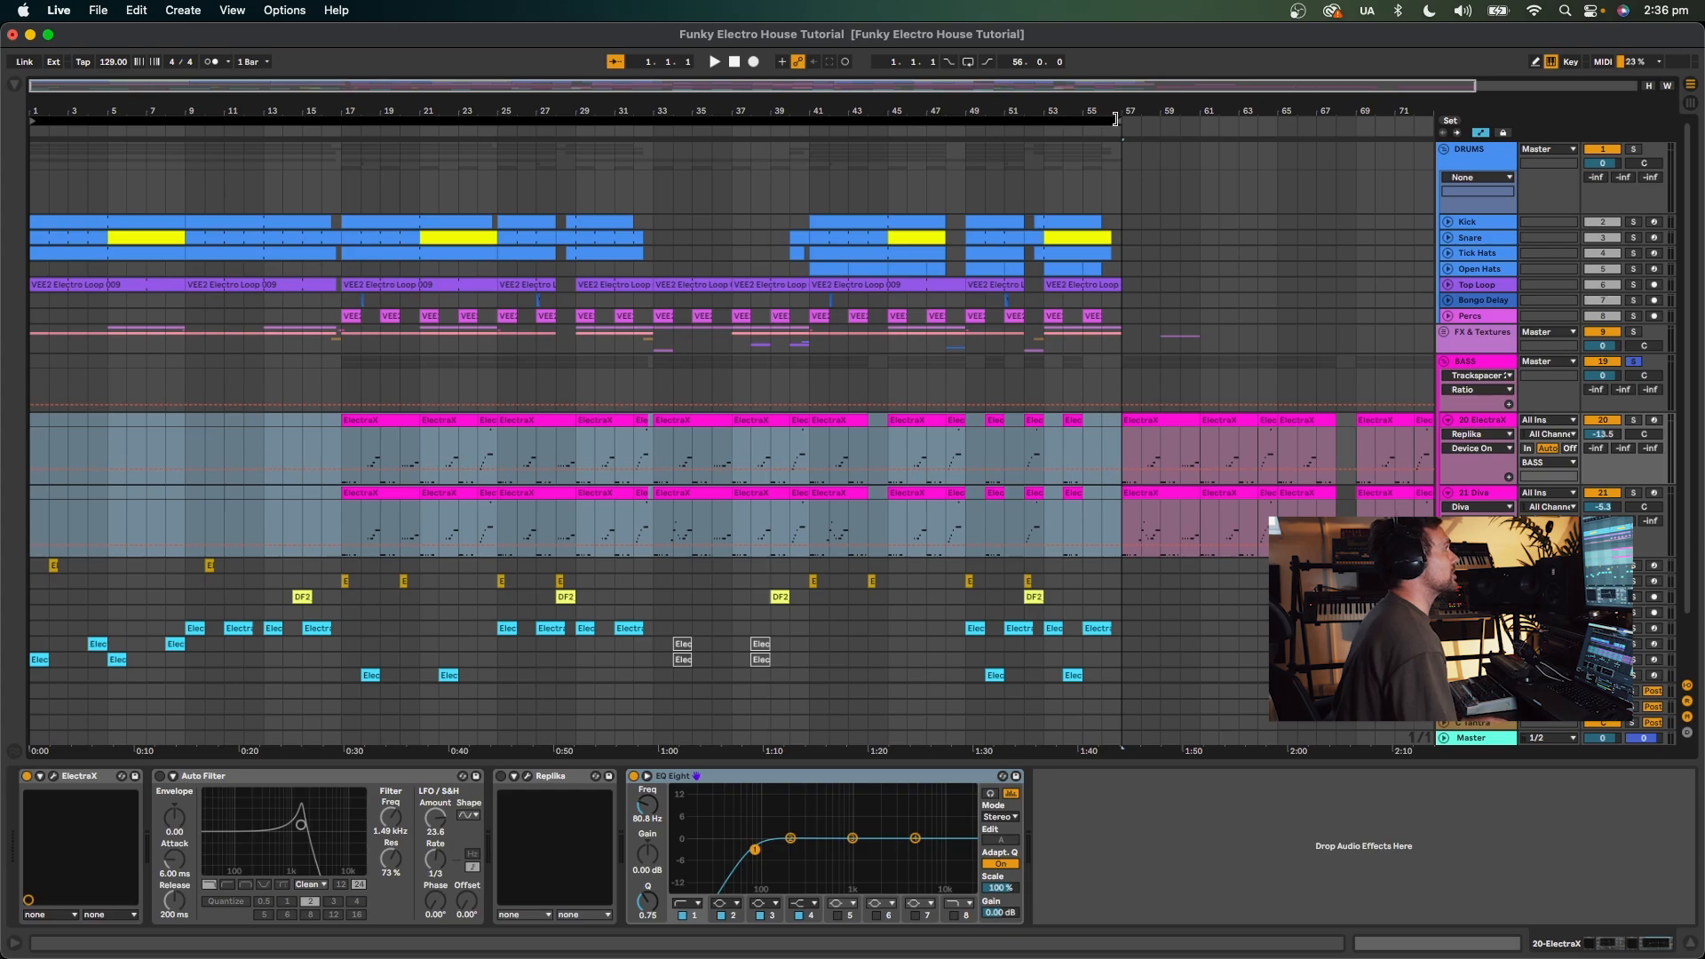
{"action": "left_click_drag", "start_coordinate": [1116, 118], "coordinate": [342, 118]}
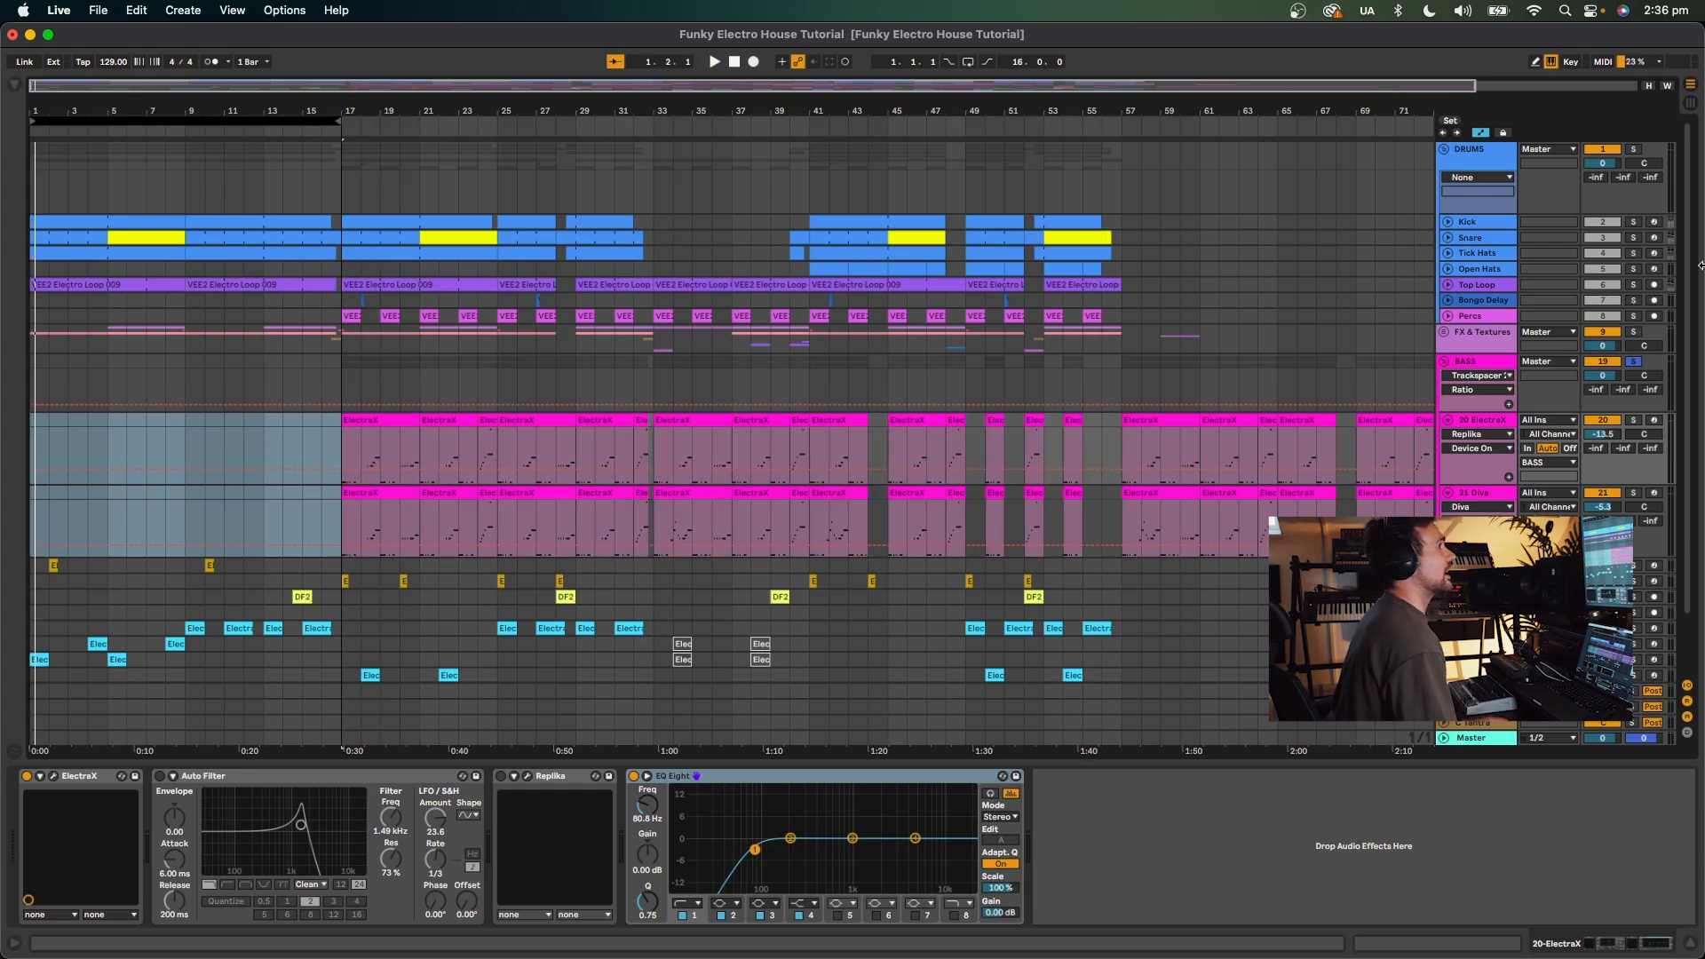
With the BASS group unsoloed and track 20 ElectraX armed, insert the Minor scale MIDI effect before its ElectraX device.
{"action": "key", "text": "space"}
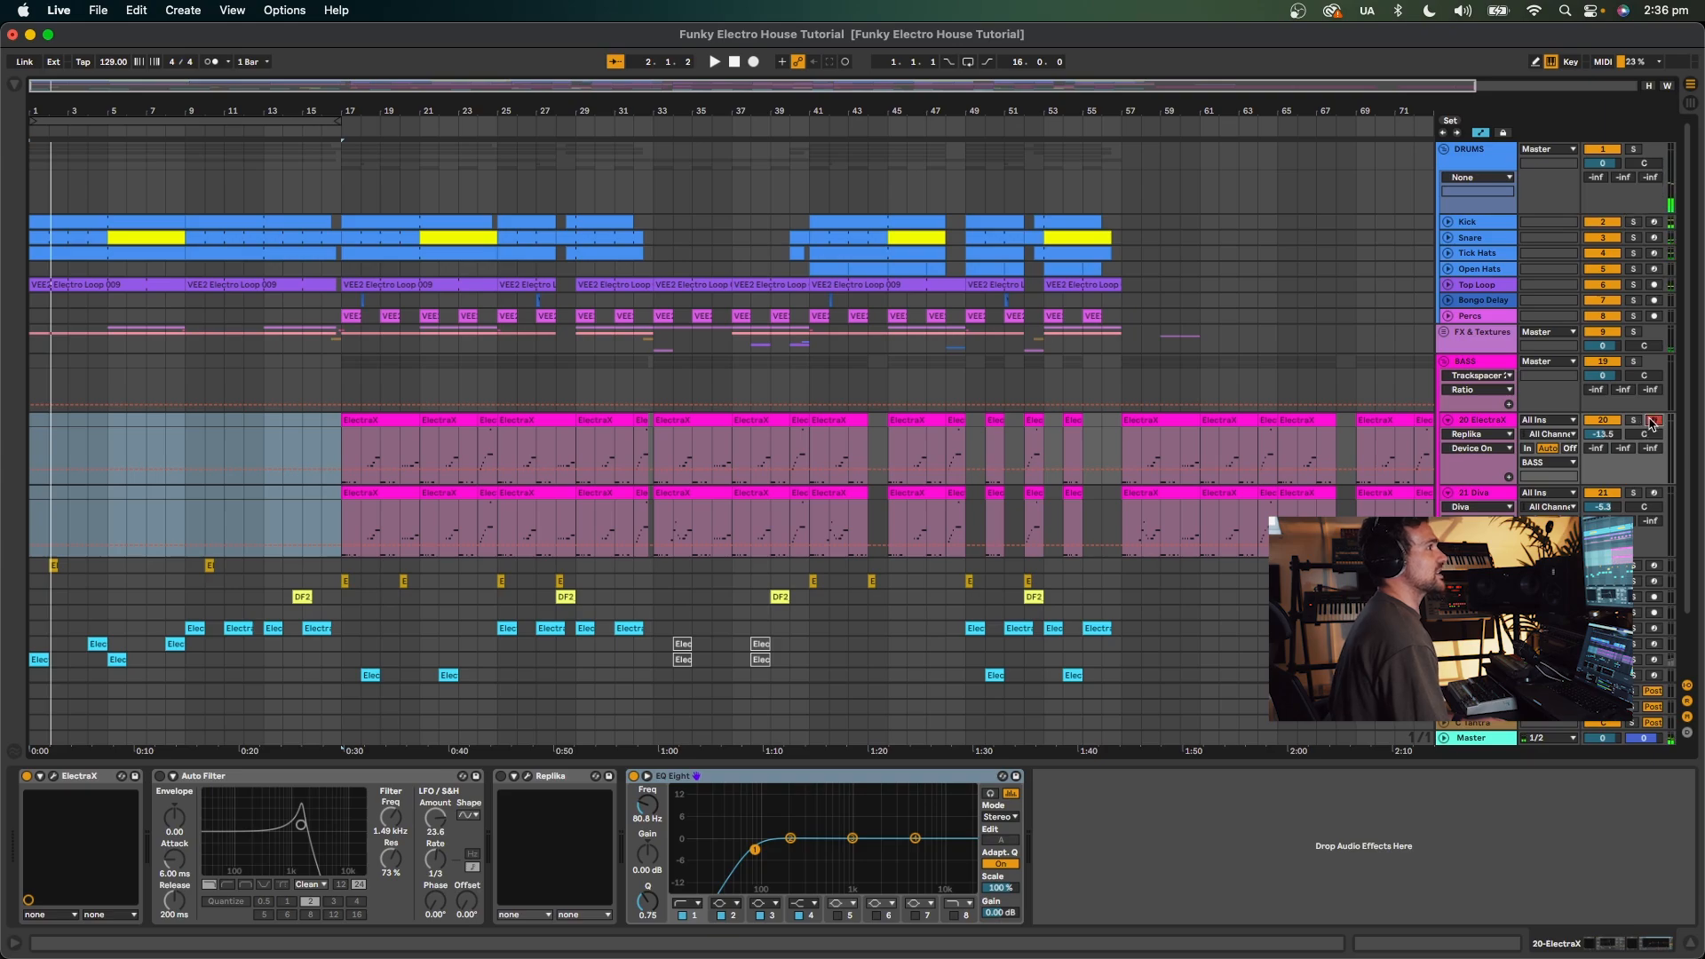
{"action": "key", "text": "space"}
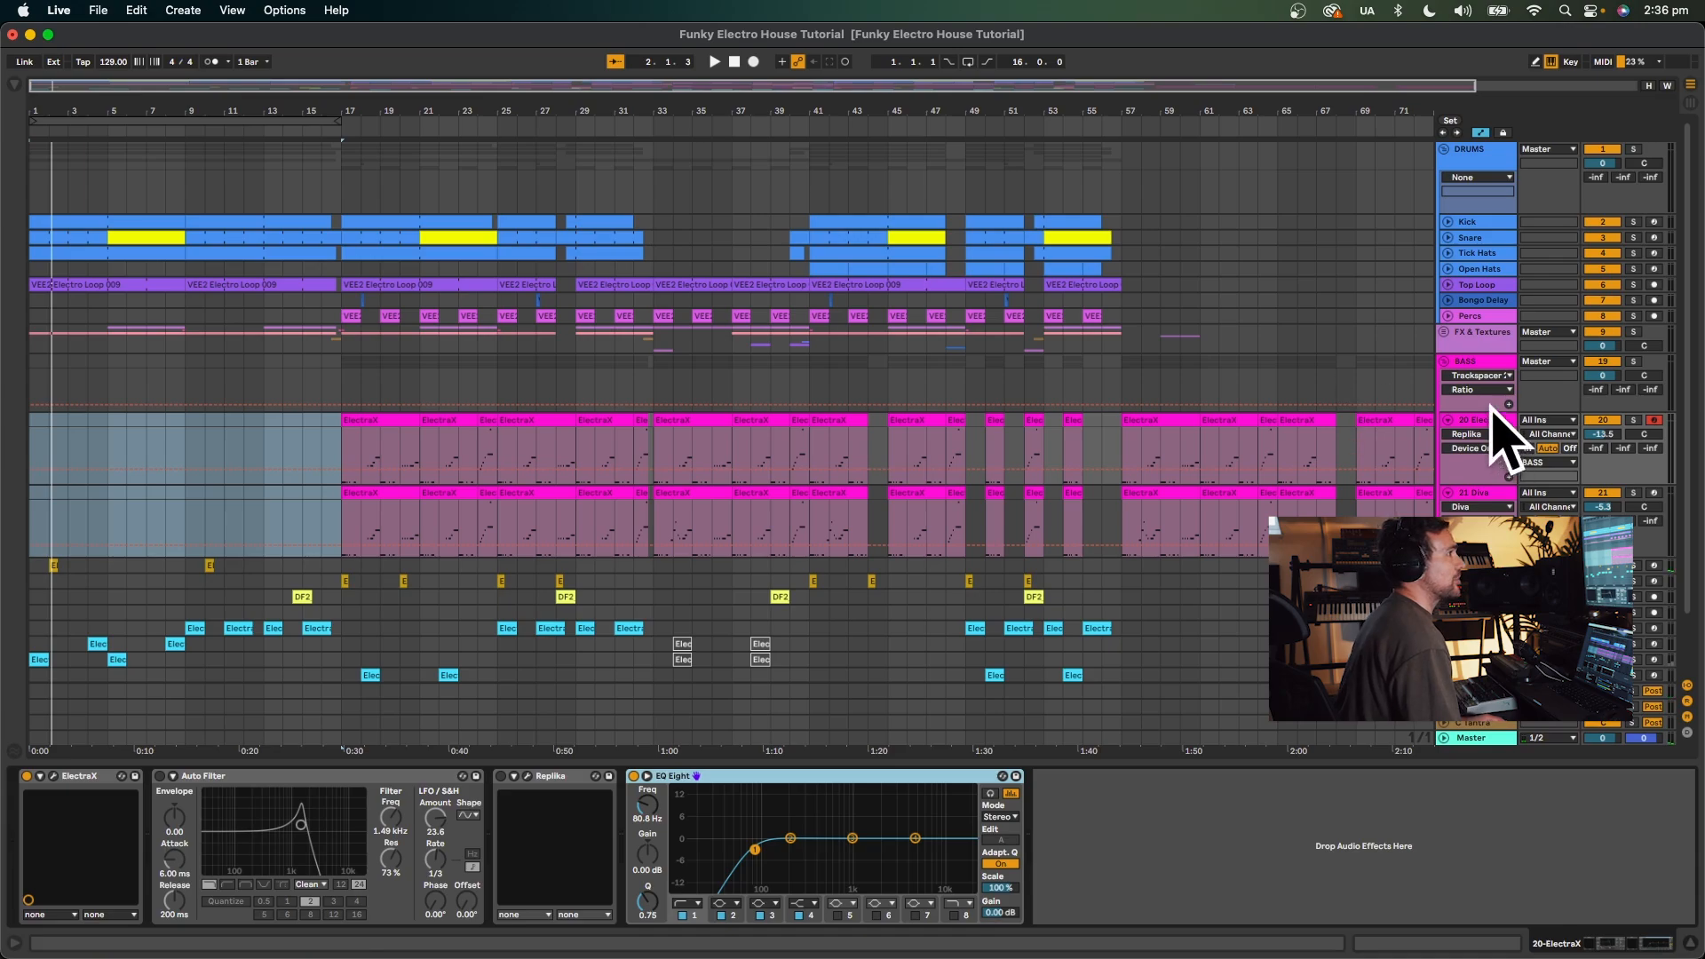
{"action": "left_click", "coordinate": [15, 86]}
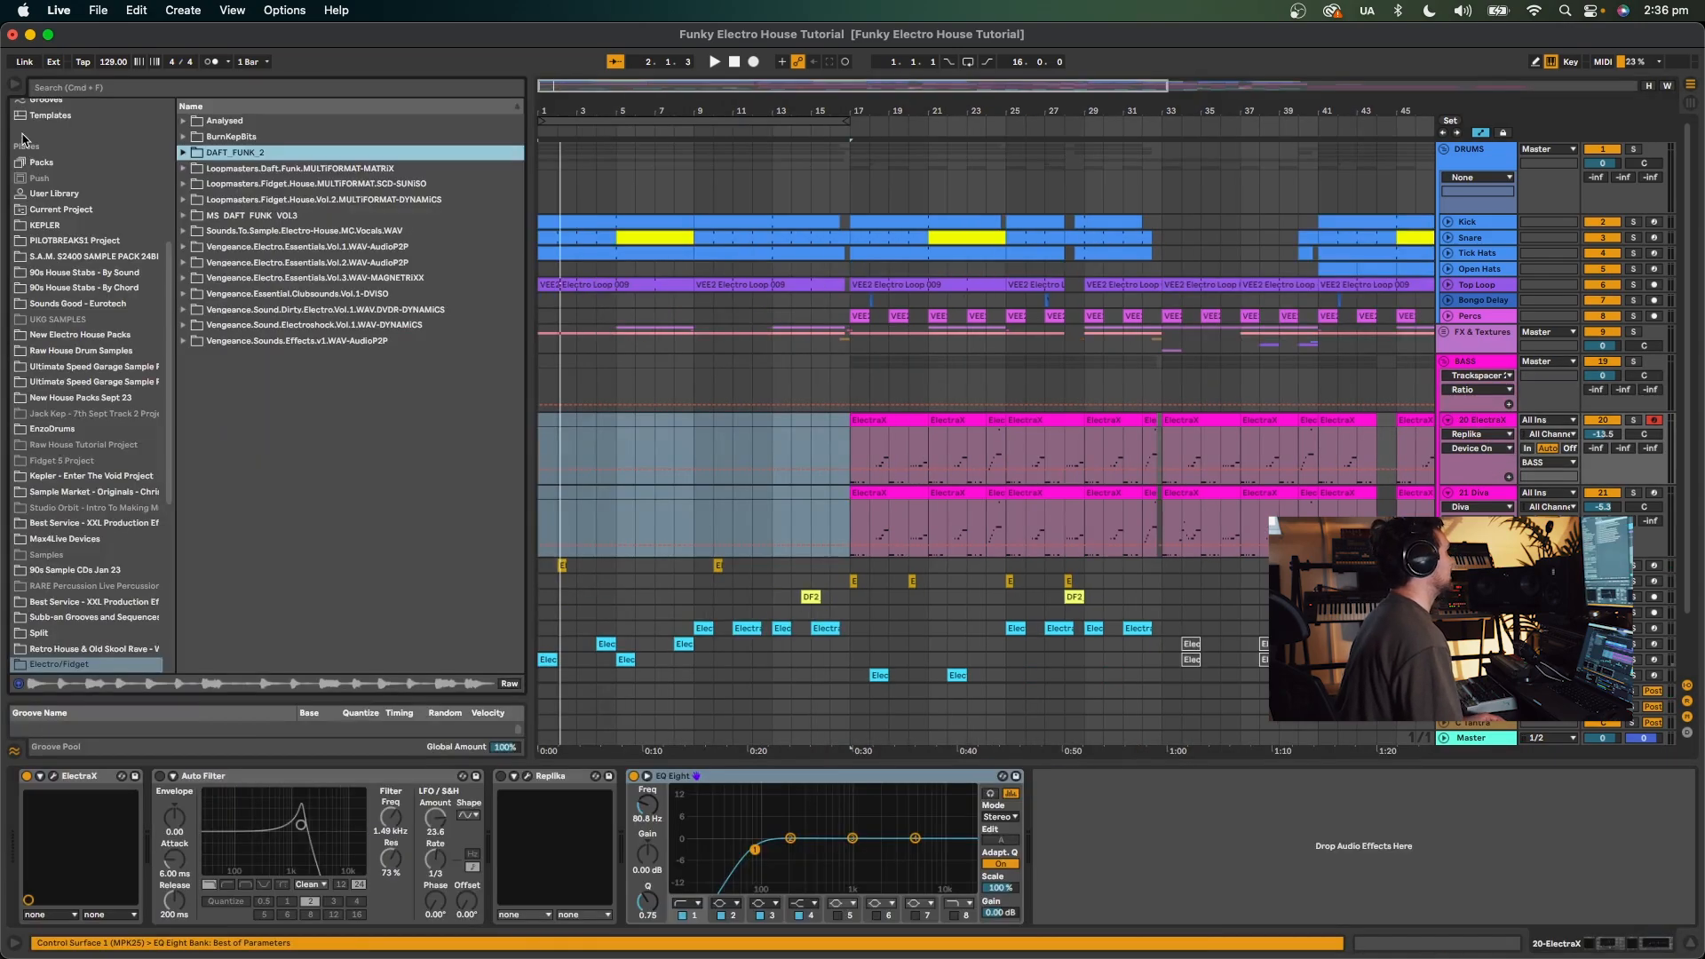
{"action": "left_click", "coordinate": [49, 325]}
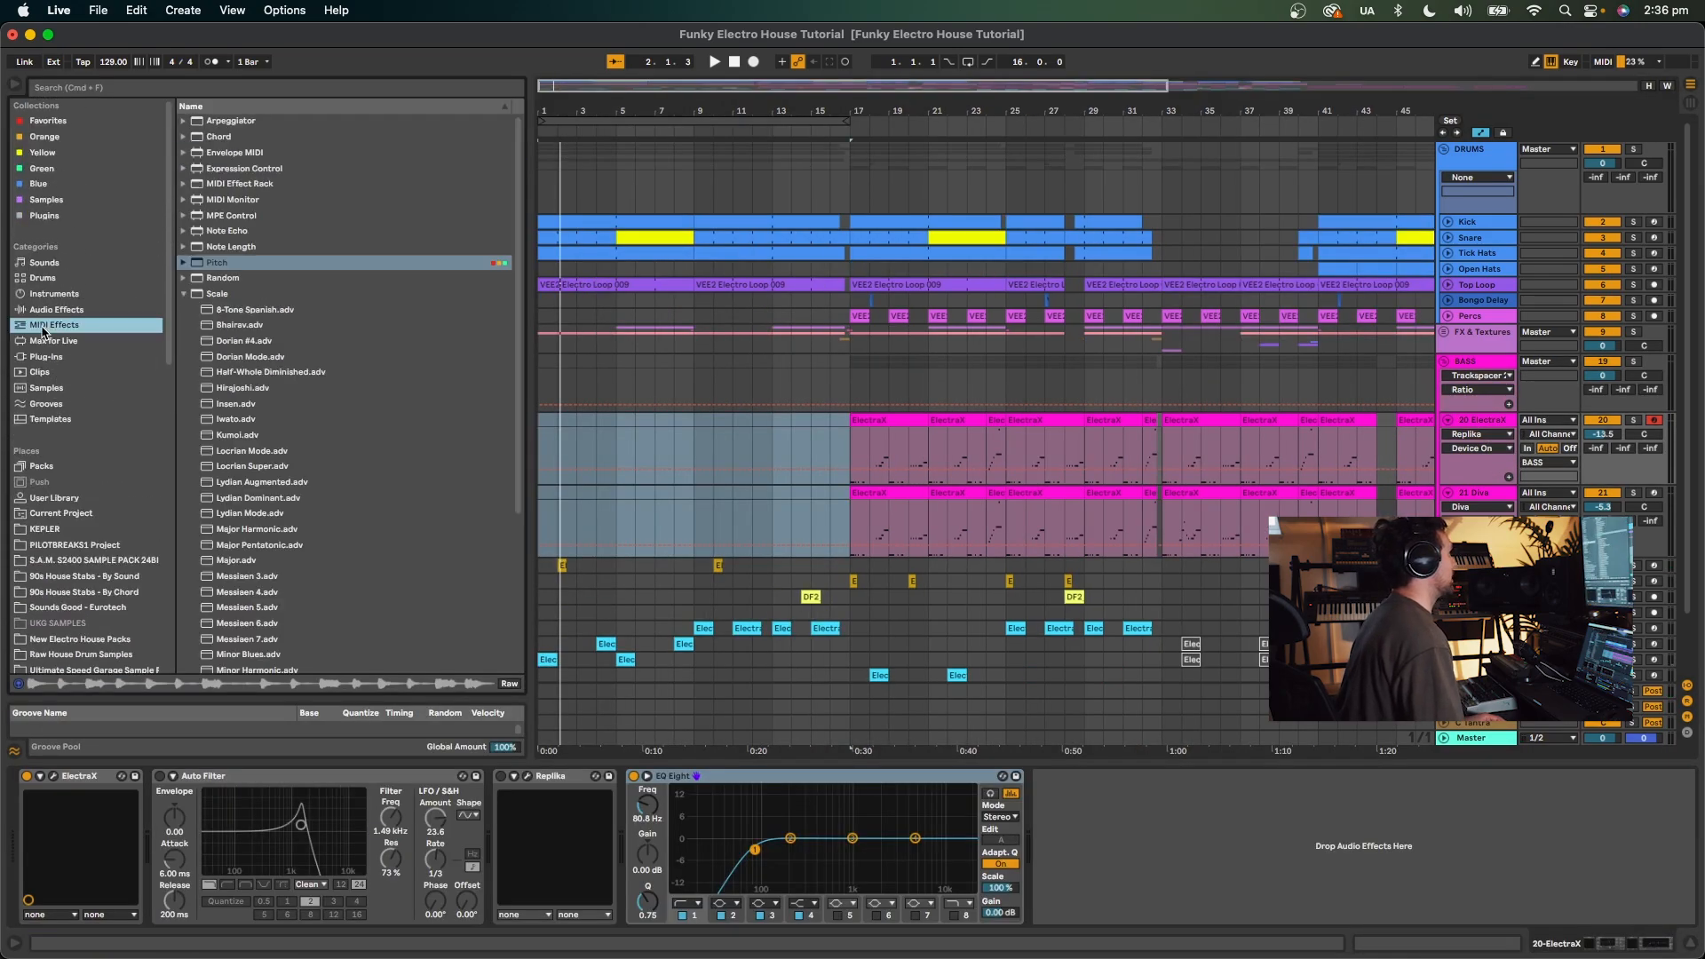
{"action": "scroll", "coordinate": [214, 311], "scroll_direction": "down", "scroll_amount": 5}
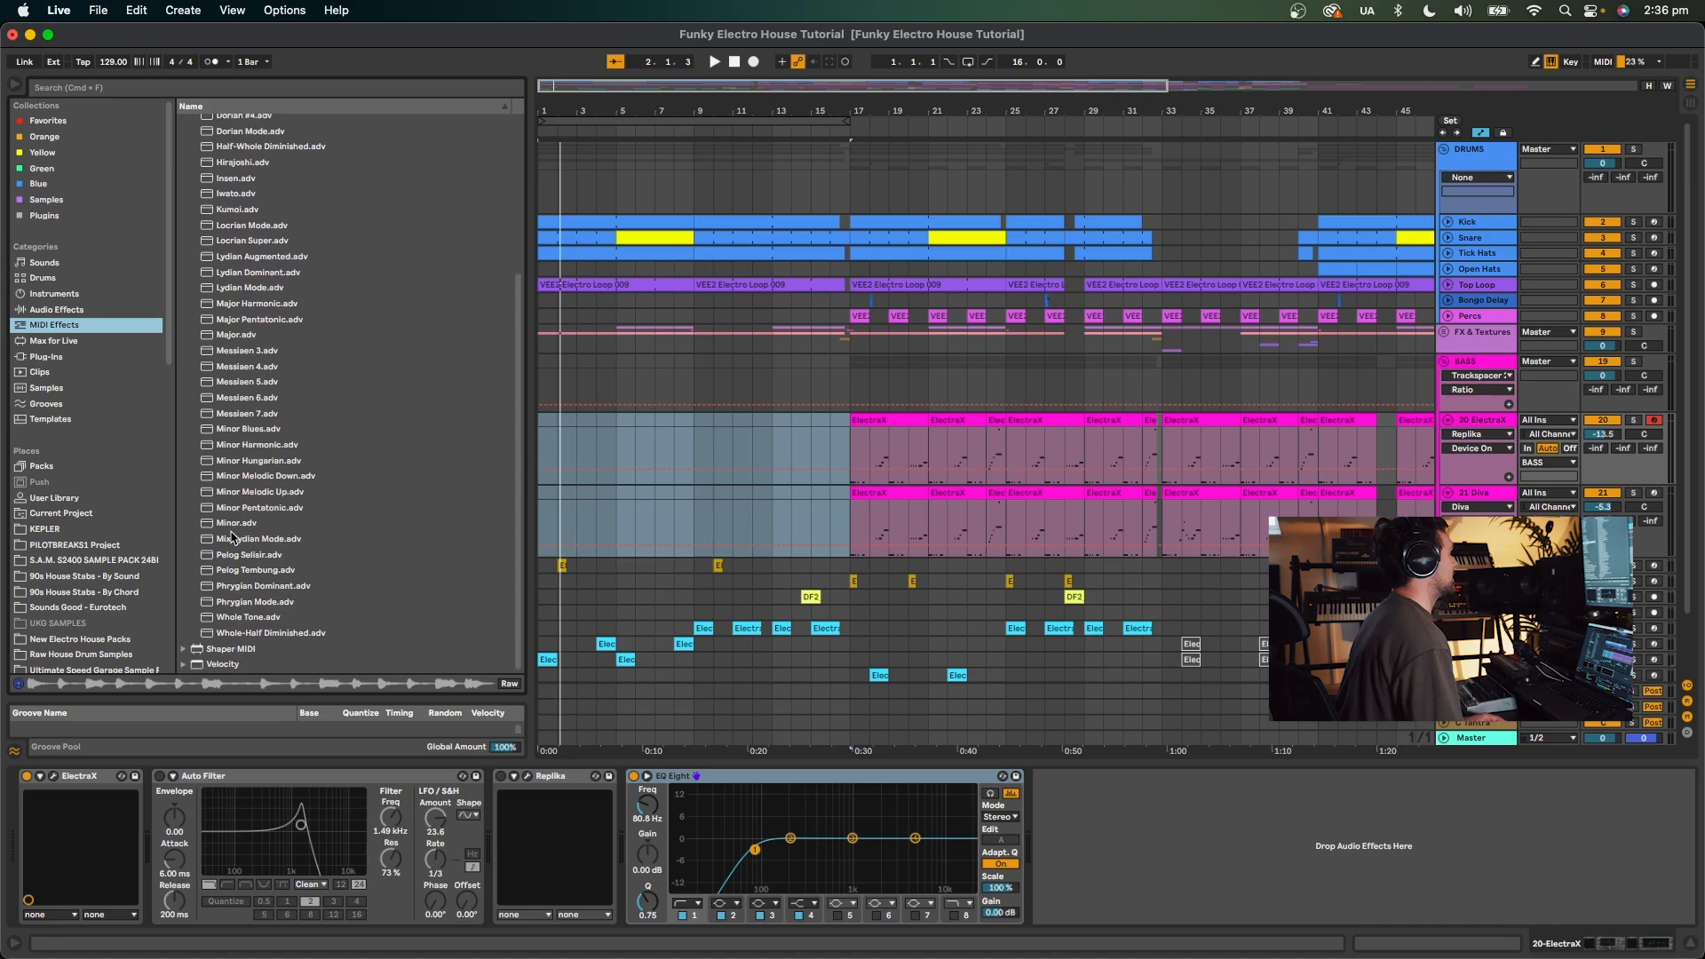
{"action": "left_click_drag", "start_coordinate": [229, 524], "coordinate": [182, 720]}
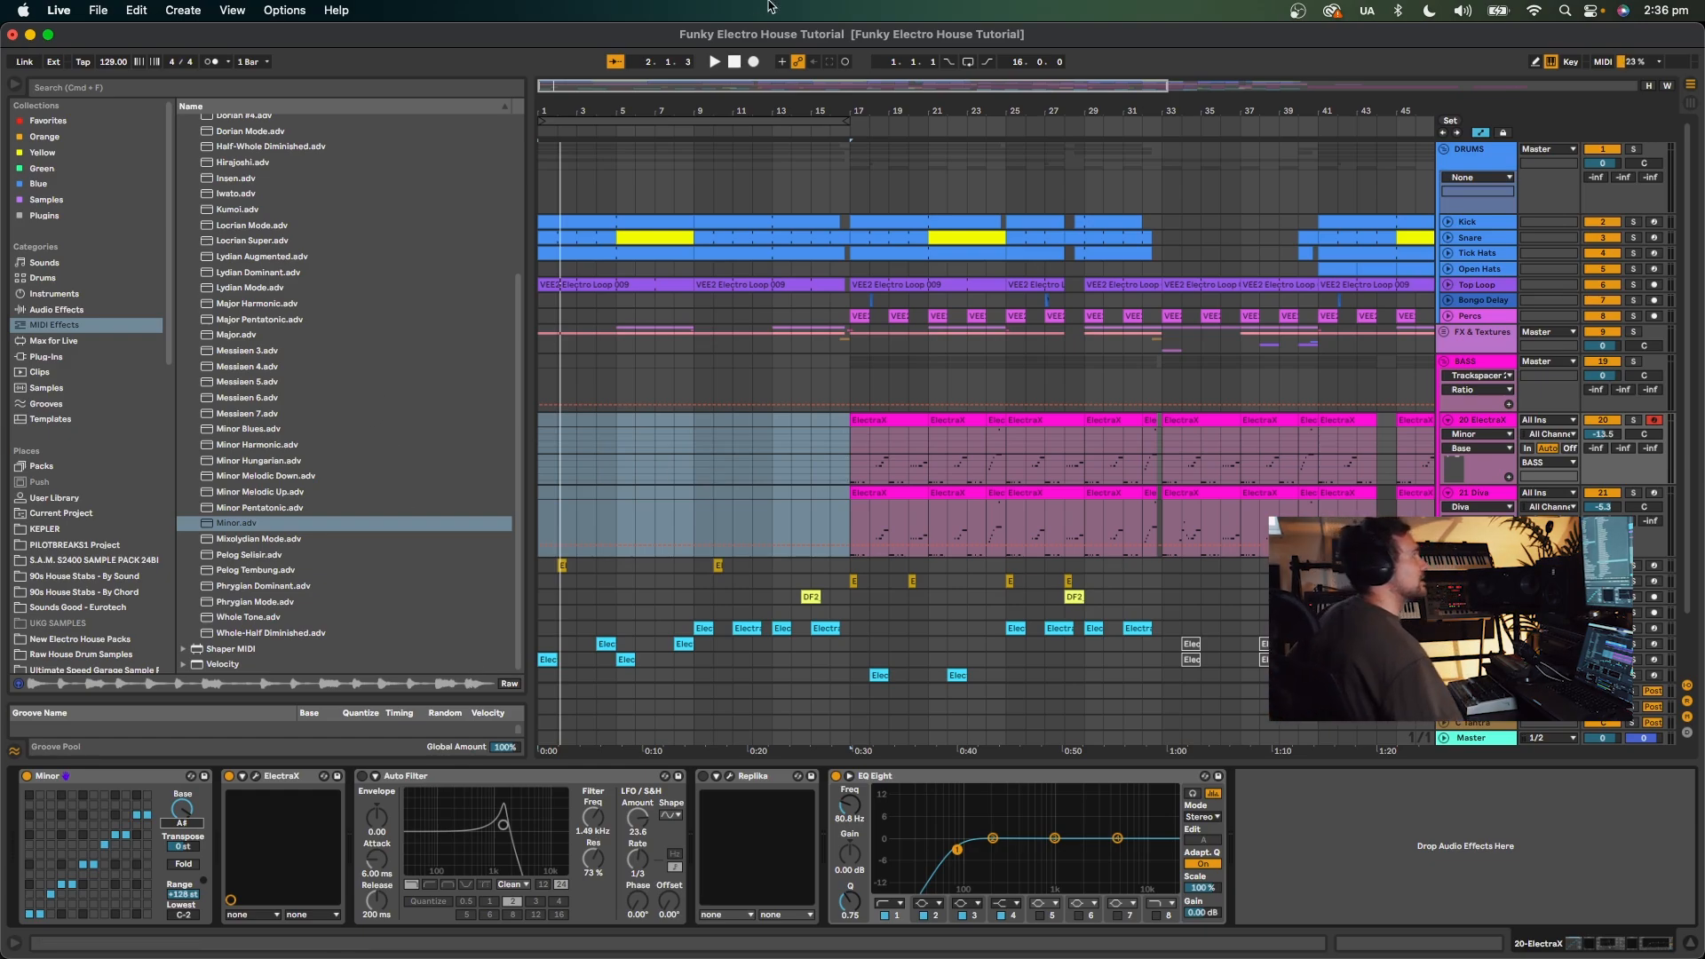
Record a new bass take on track 20 from bar 1 to bar 12 and set the track volume to -12.5 dB.
{"action": "left_click", "coordinate": [754, 62]}
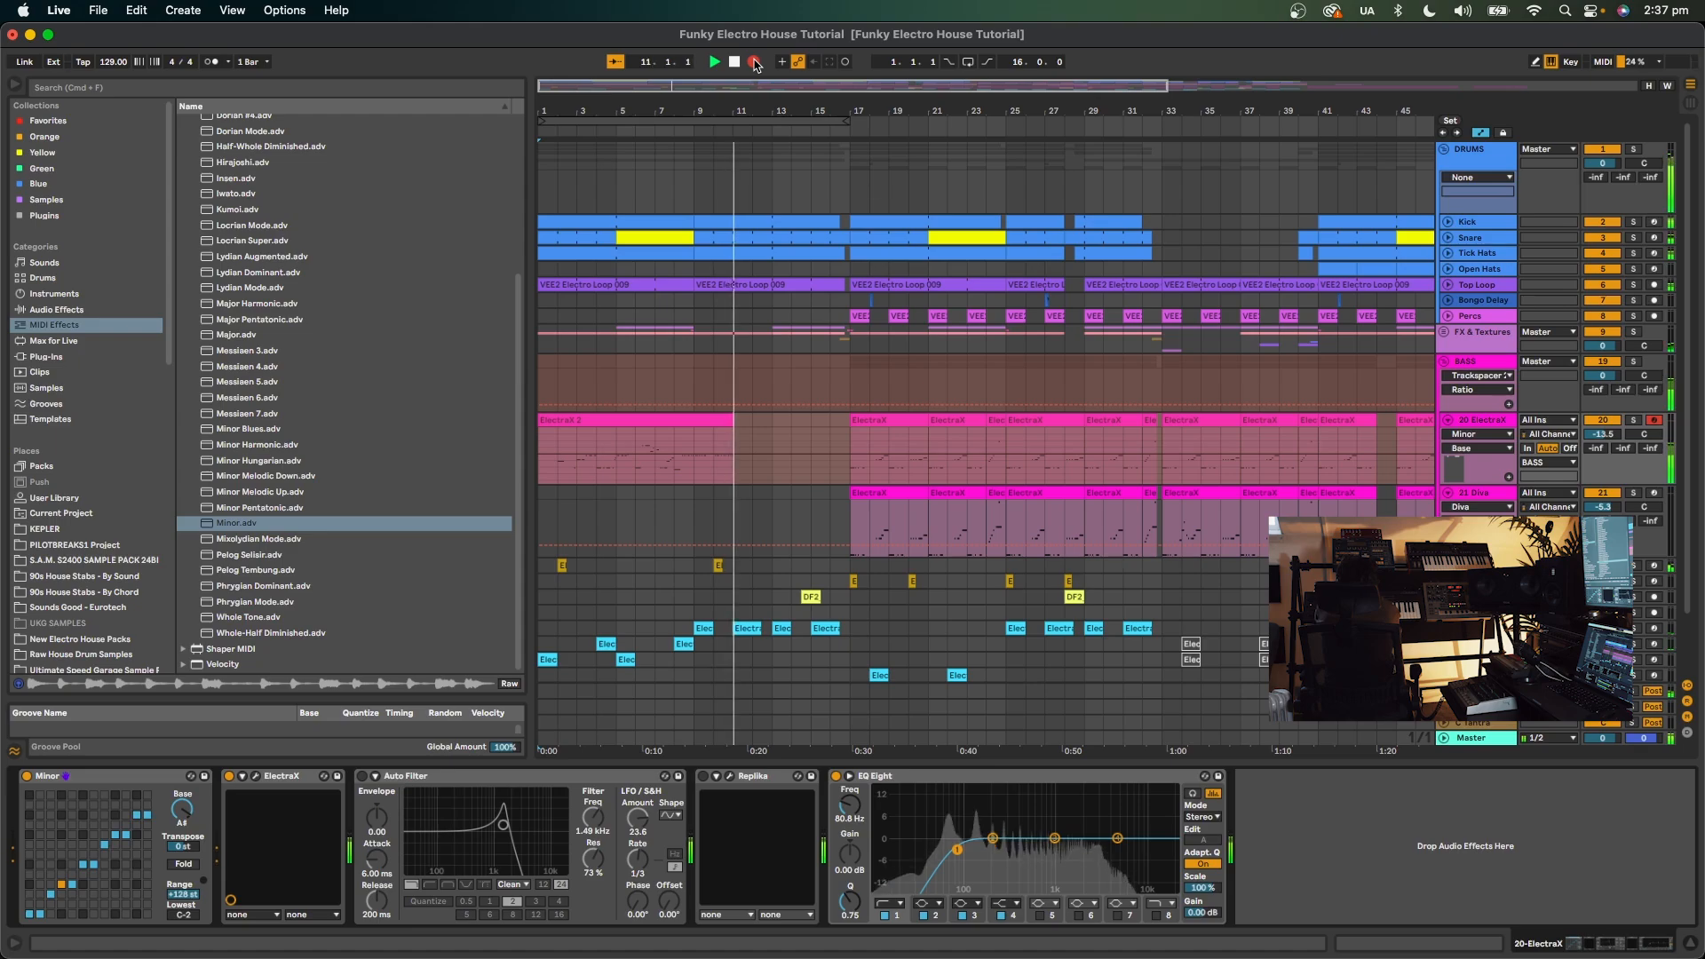
{"action": "left_click", "coordinate": [754, 62]}
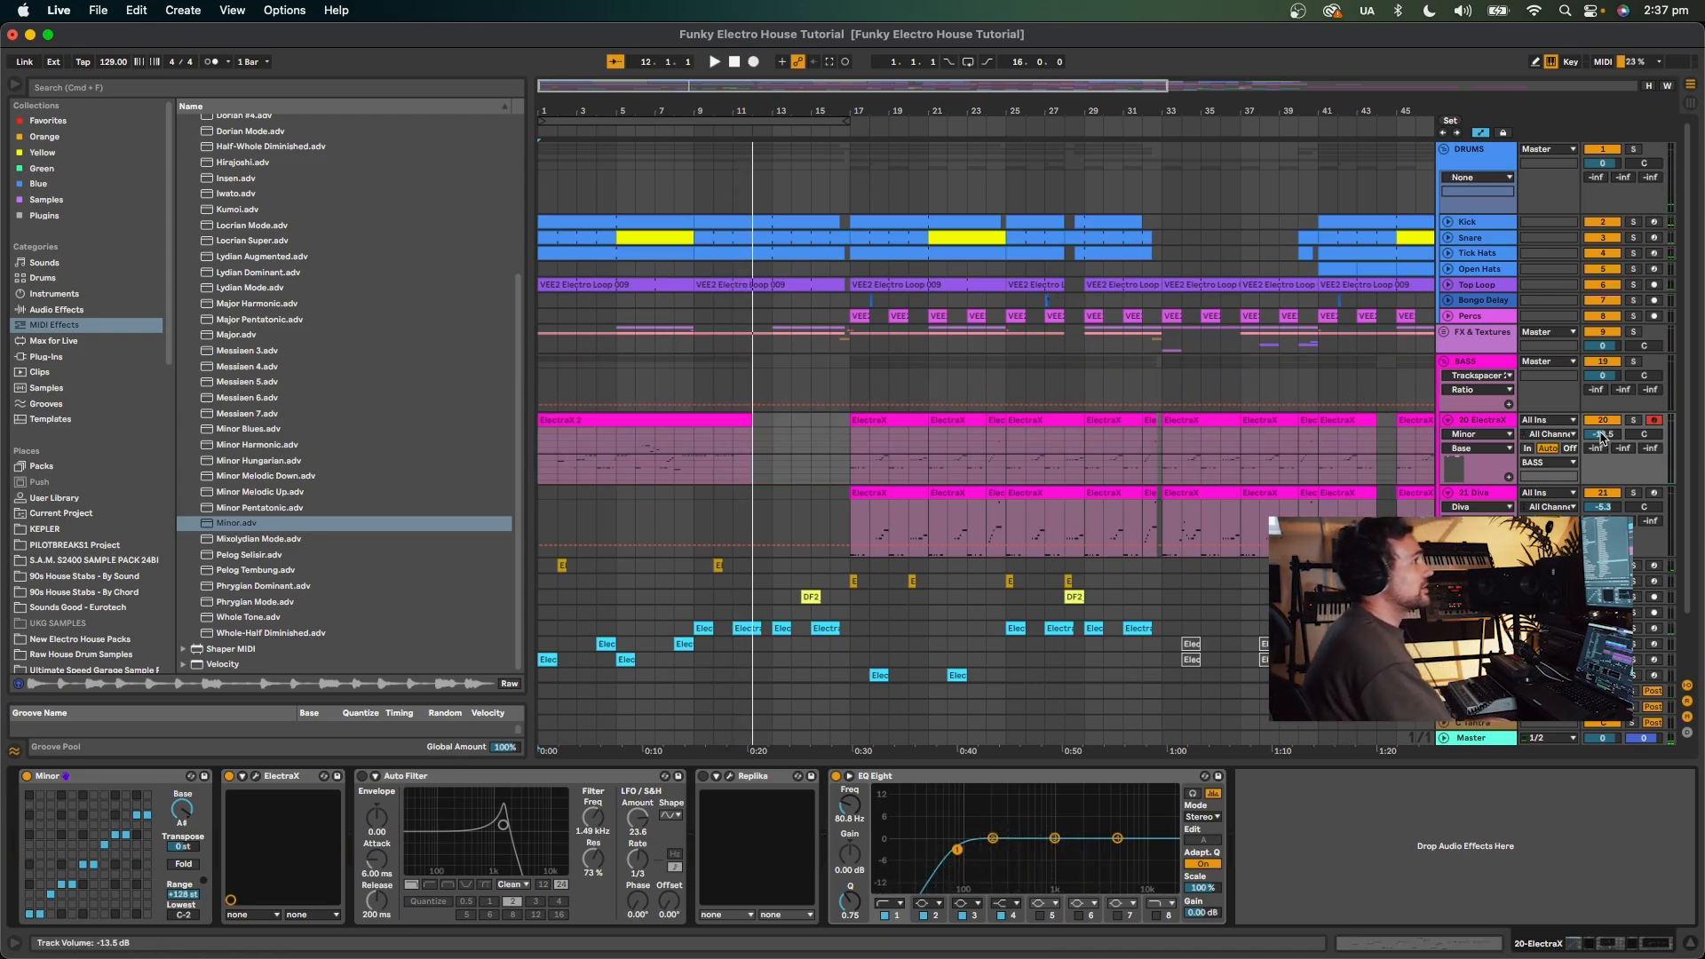
{"action": "left_click_drag", "start_coordinate": [1601, 436], "coordinate": [1575, 440]}
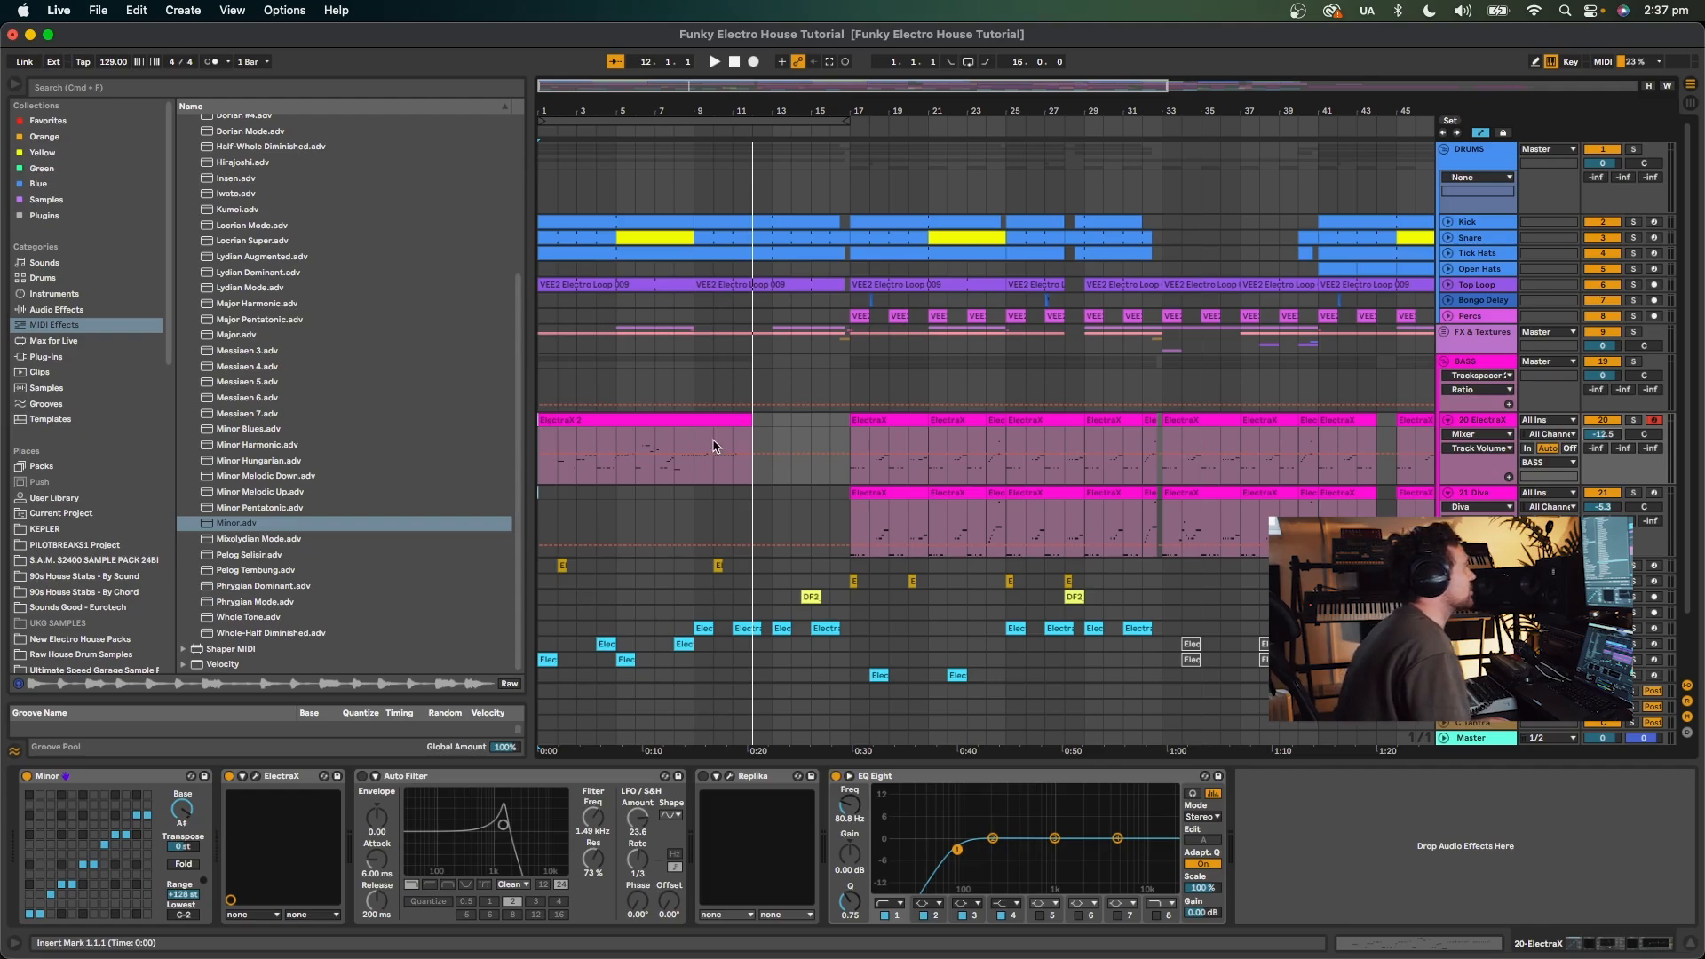
Move the take's bar 9 phrase to bar 1, play it, and rearrange the pieces up to bar 5.
{"action": "left_click", "coordinate": [640, 449]}
{"action": "left_click", "coordinate": [552, 426]}
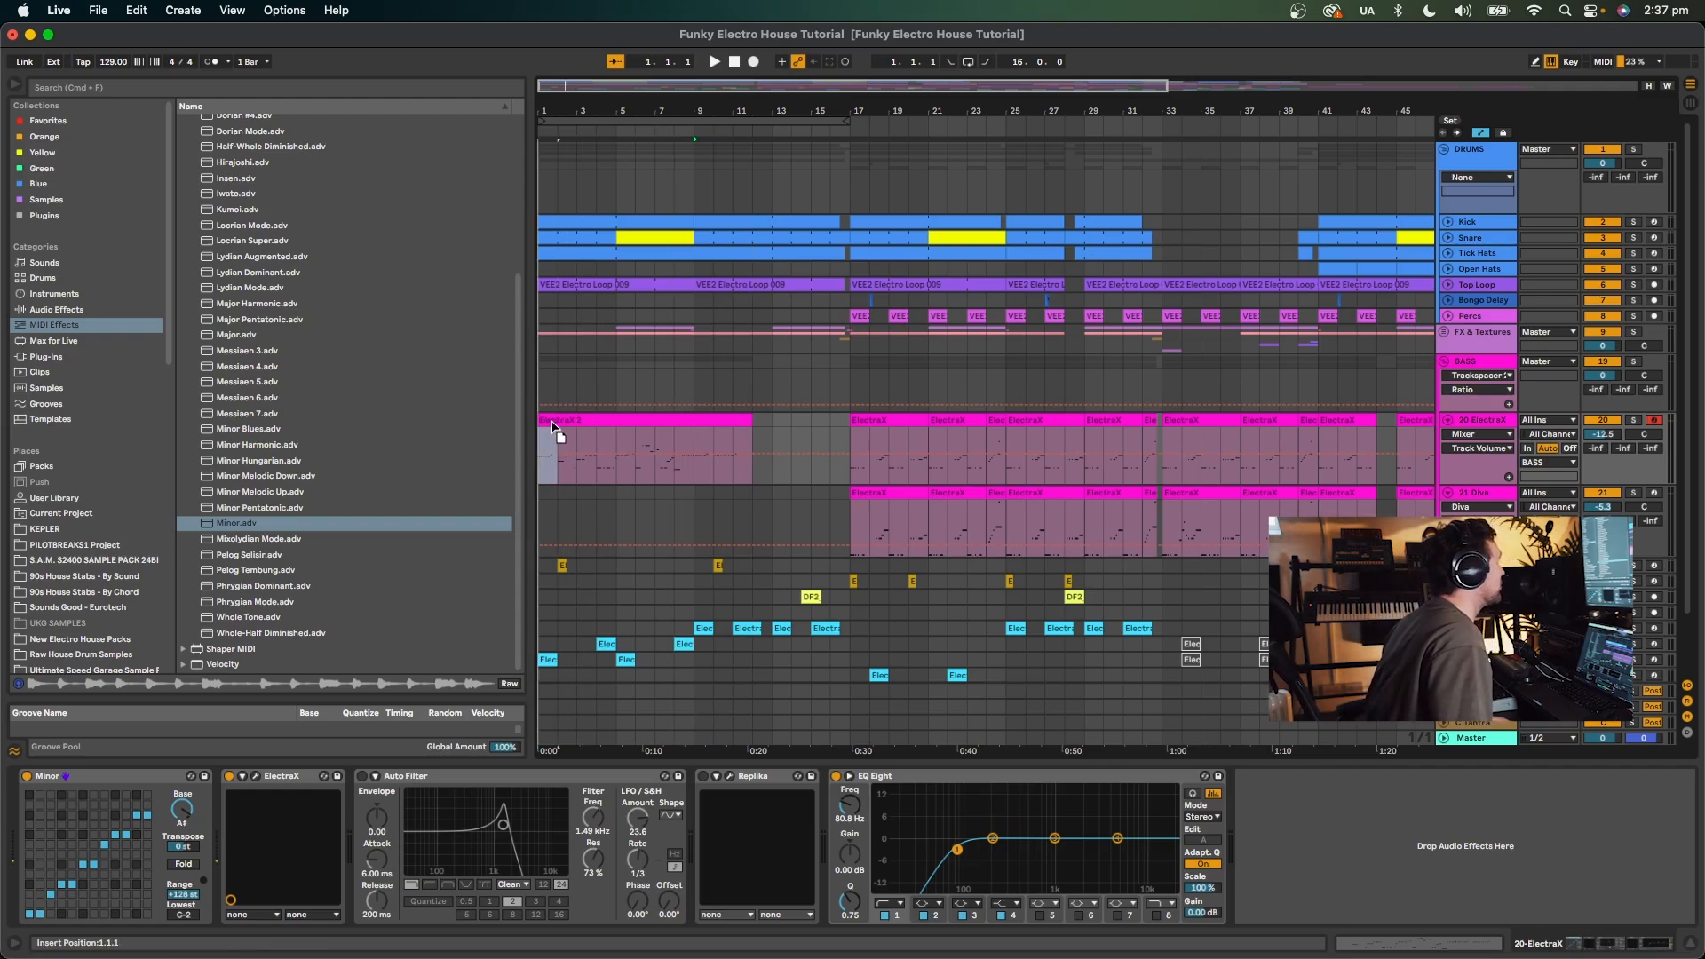
{"action": "left_click_drag", "start_coordinate": [552, 427], "coordinate": [552, 427]}
{"action": "key", "text": "space"}
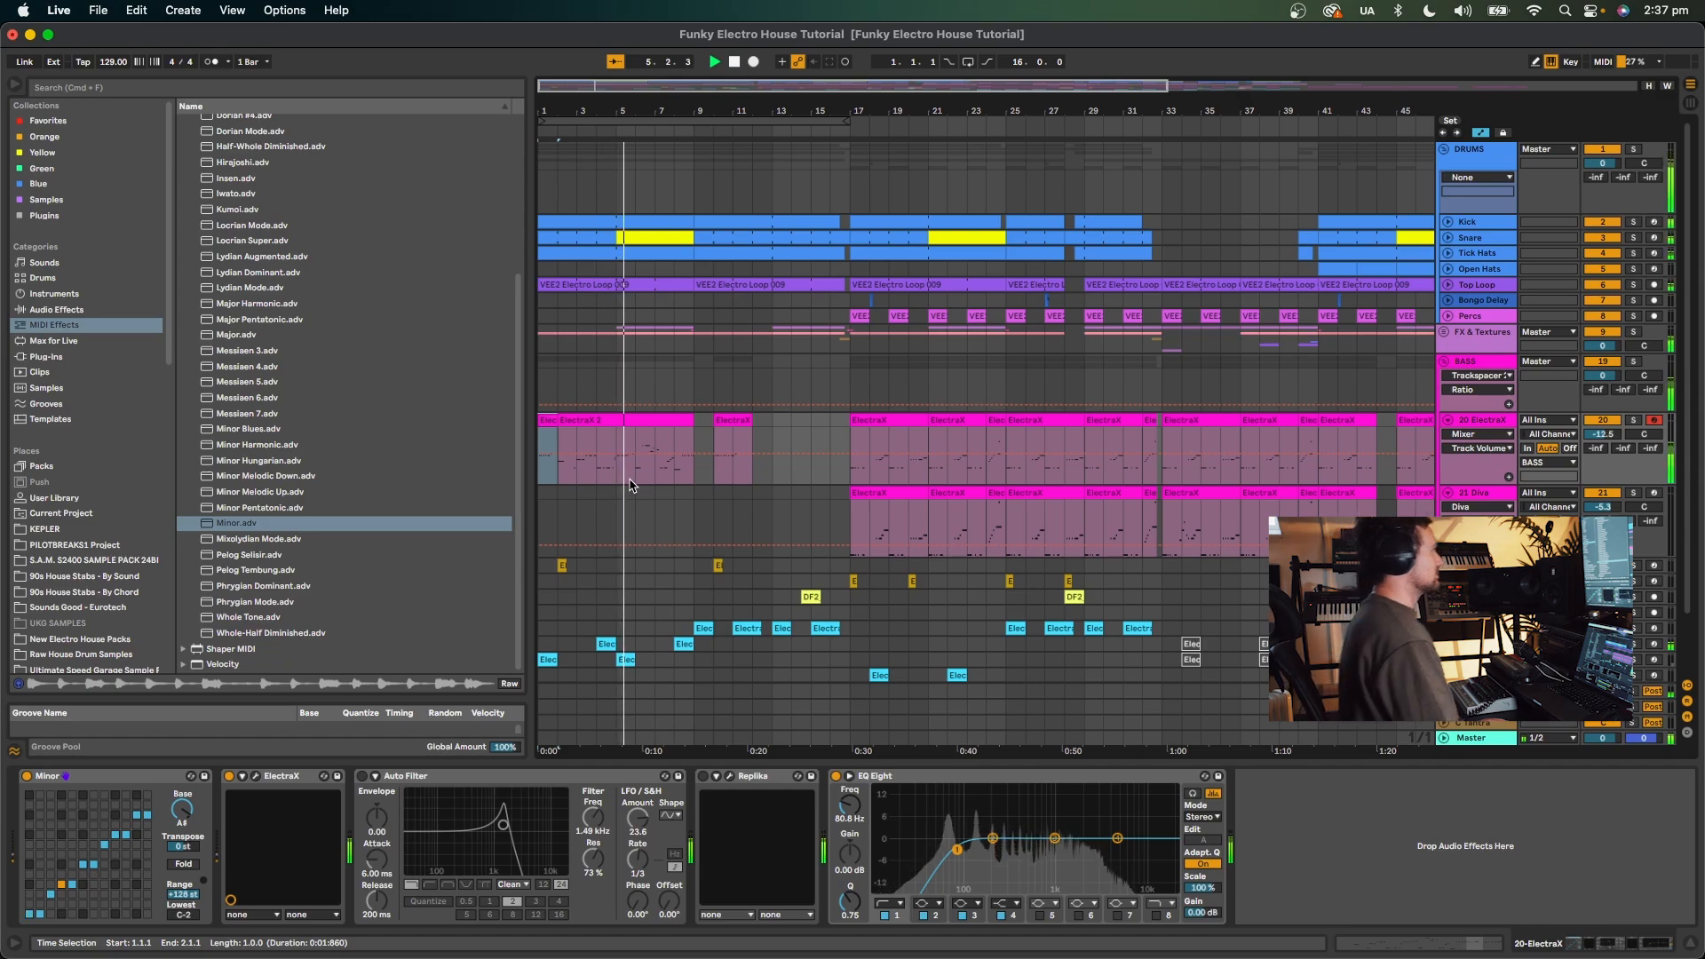
{"action": "left_click", "coordinate": [619, 442]}
{"action": "key", "text": "space"}
{"action": "left_click_drag", "start_coordinate": [612, 436], "coordinate": [594, 473]}
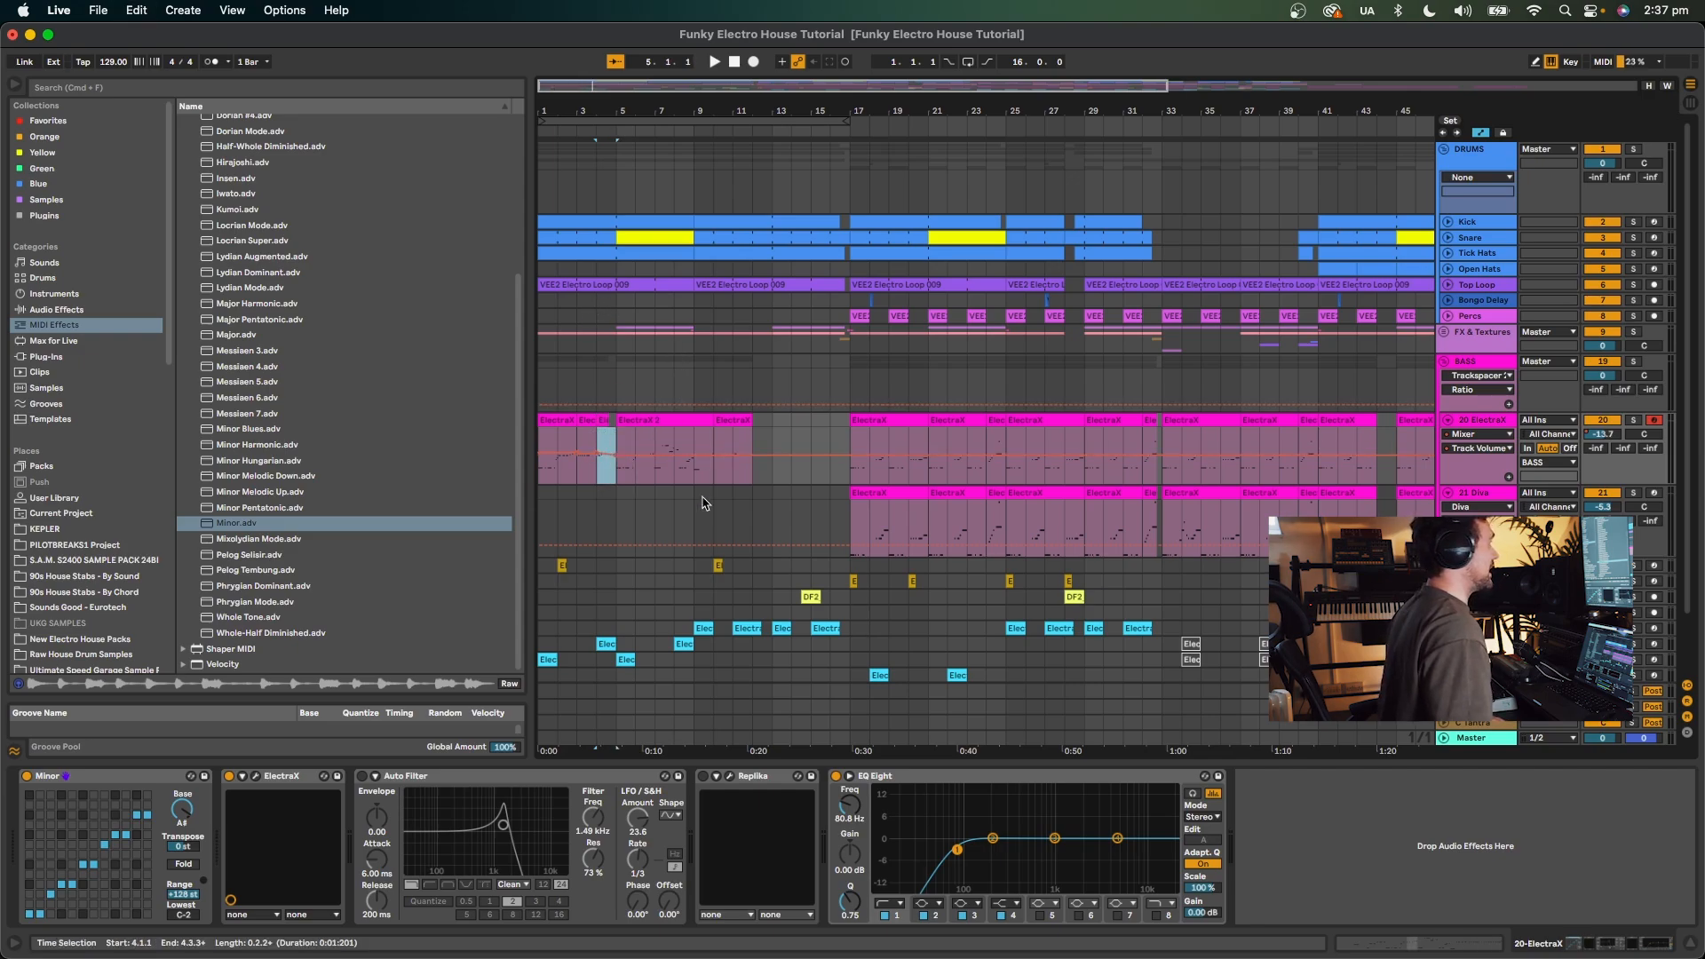
Play the edited take, consolidate bars 1 to 4 into one clip, and open its notes.
{"action": "left_click_drag", "start_coordinate": [773, 473], "coordinate": [544, 462]}
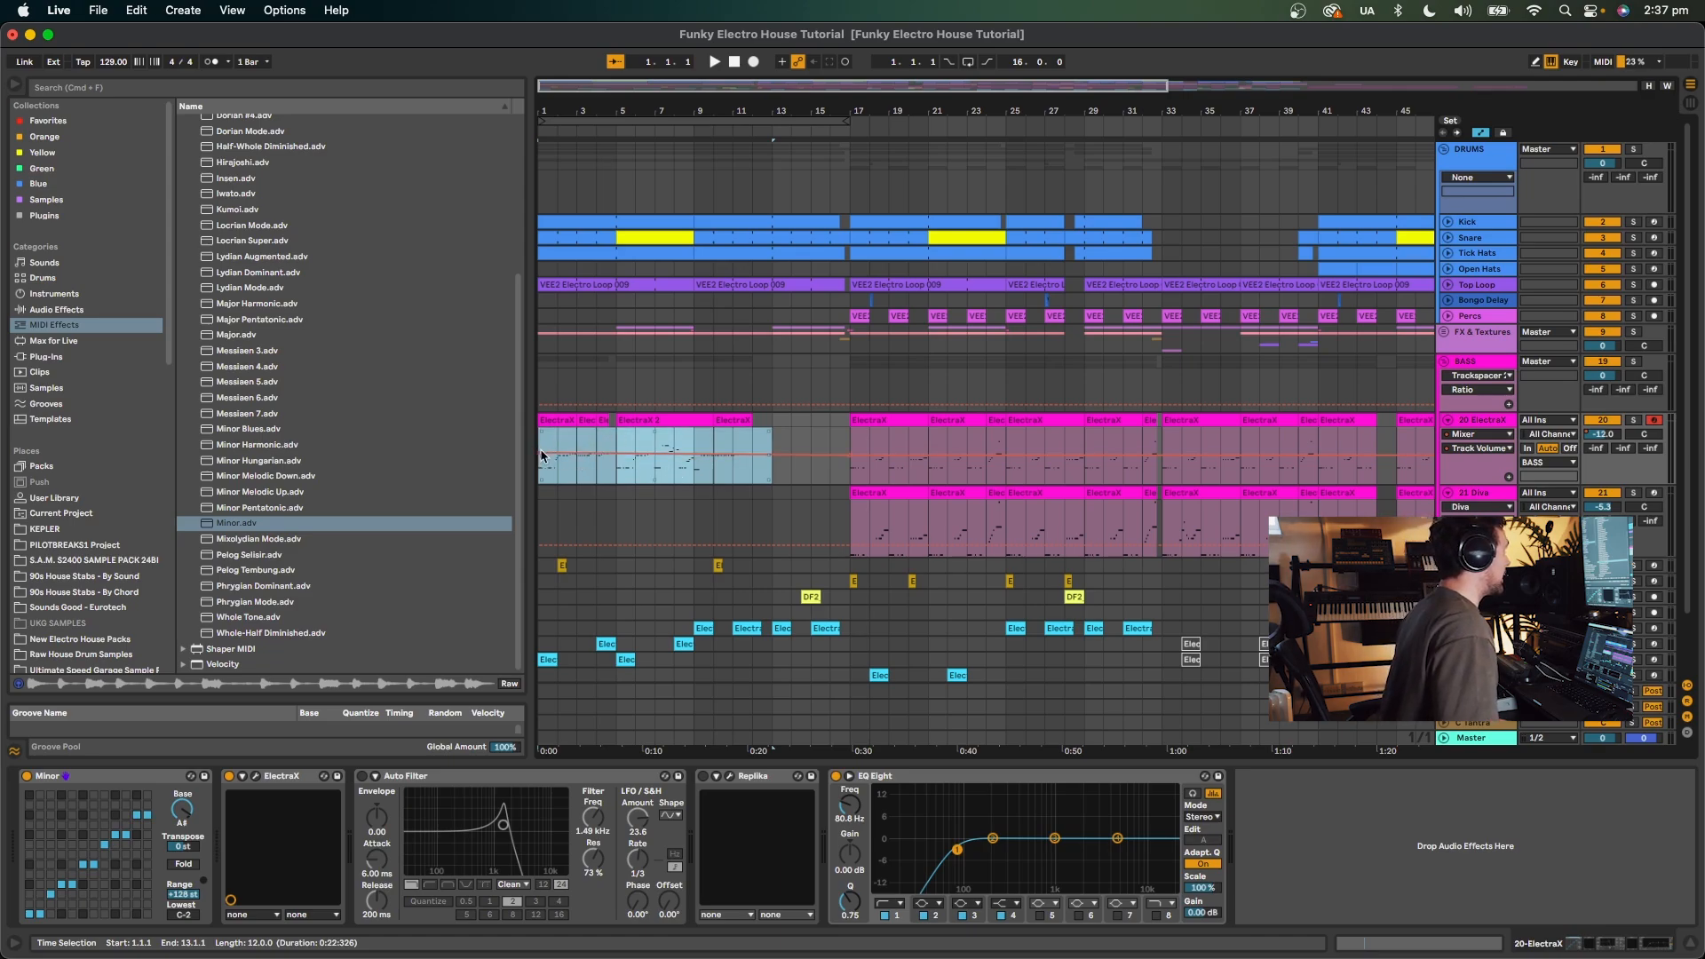
{"action": "key", "text": "minus"}
{"action": "key", "text": "space"}
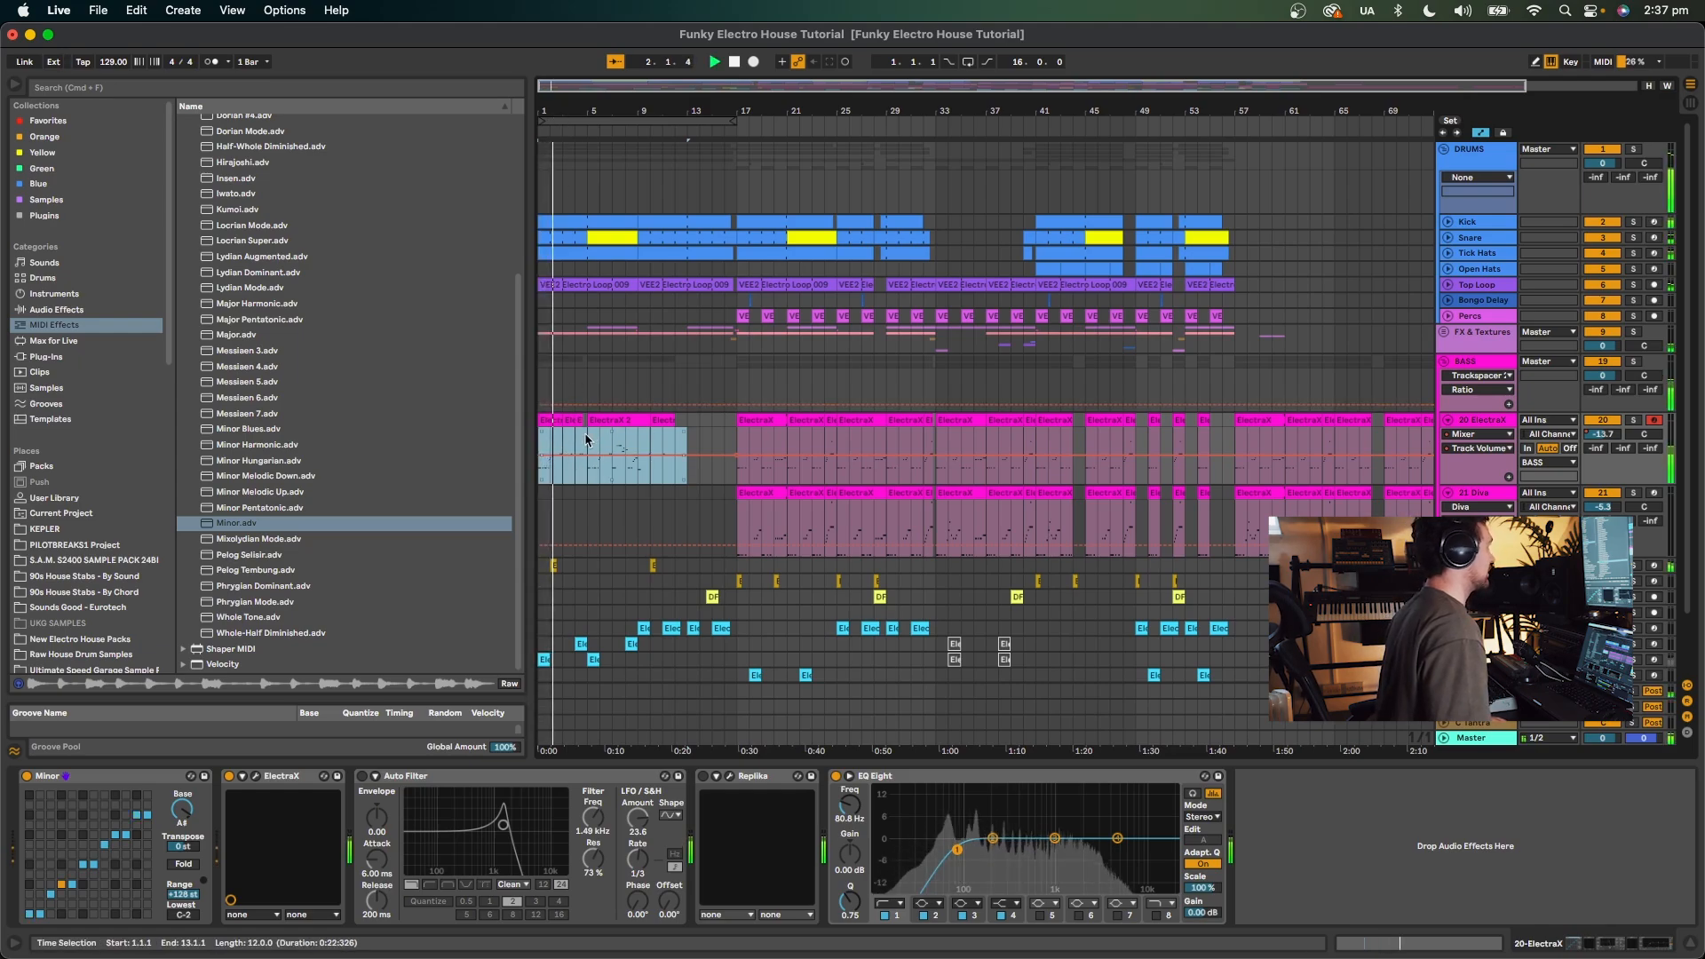
{"action": "left_click_drag", "start_coordinate": [584, 436], "coordinate": [499, 417]}
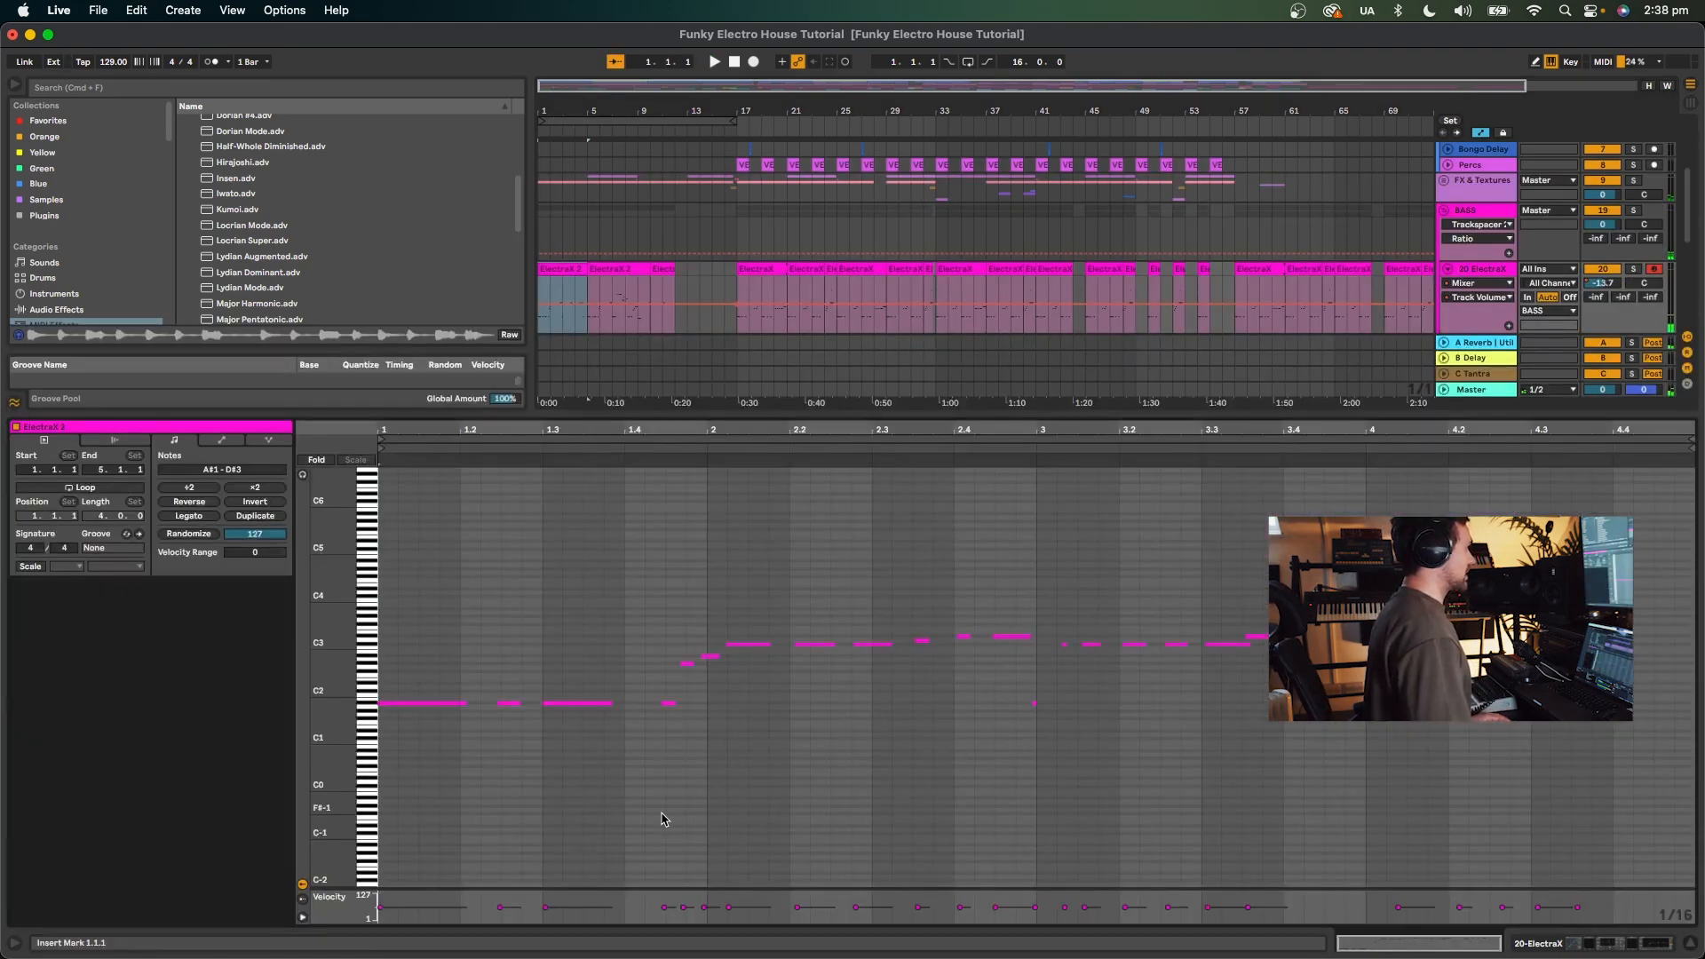
Quantize all notes of the four-bar bass clip and lower the repeated notes from 3.1.3 to 3.3.3 to G2.
{"action": "key", "text": "super+a"}
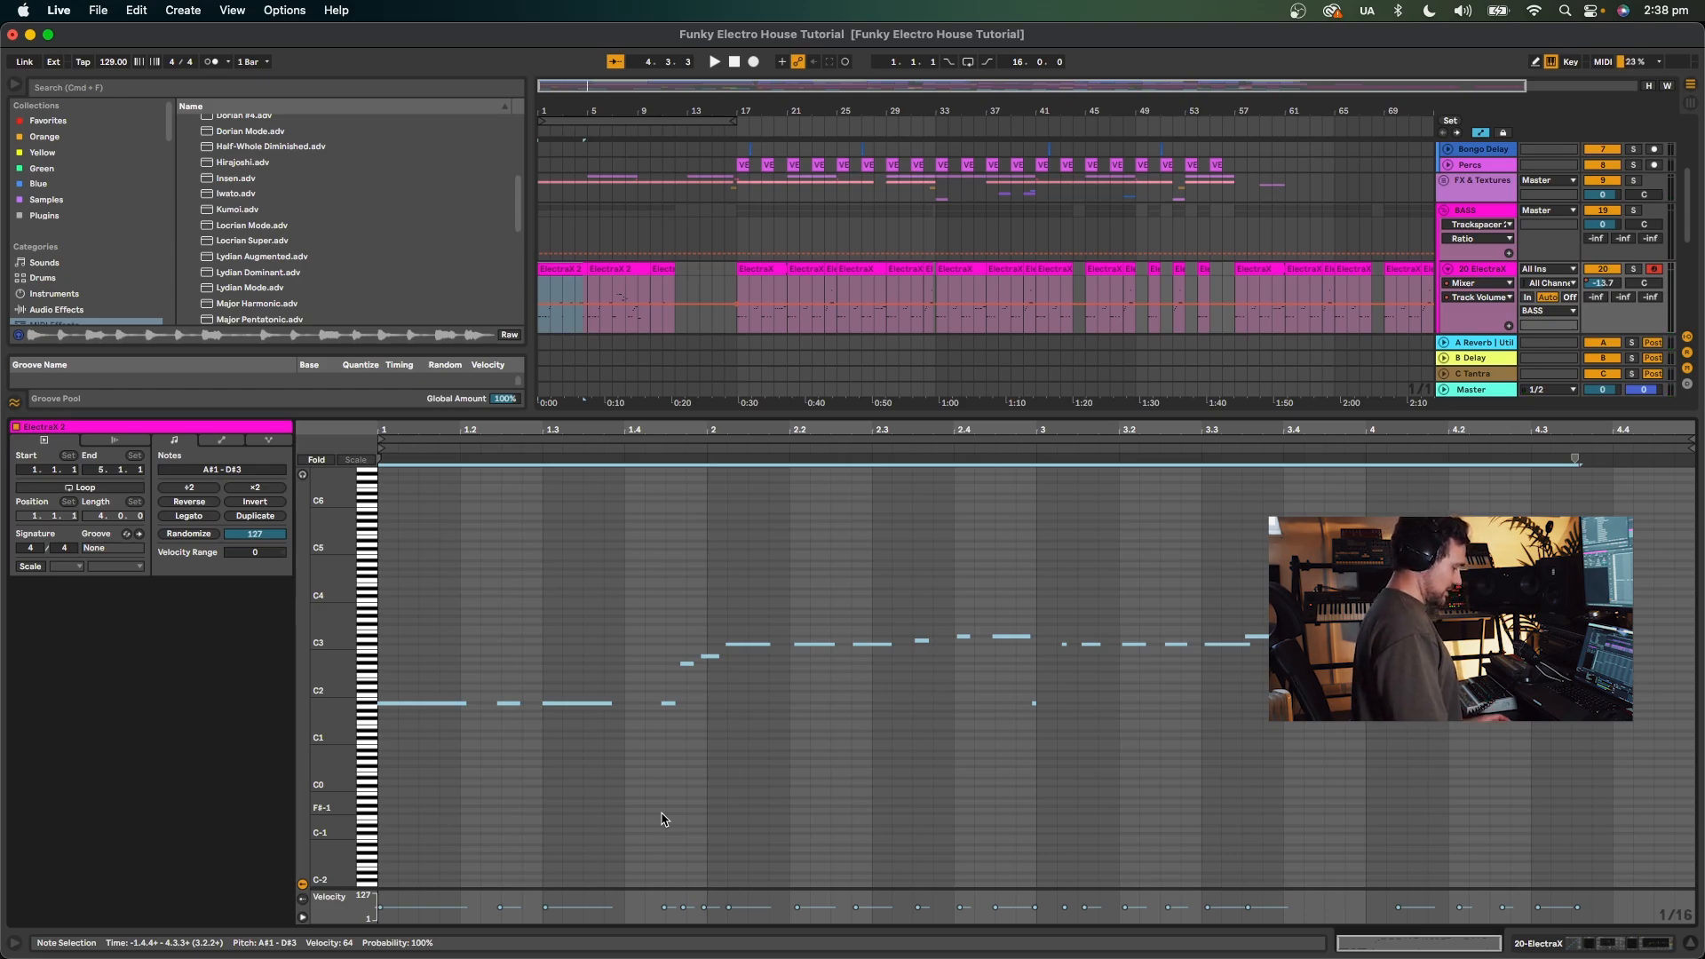
{"action": "key", "text": "super+u"}
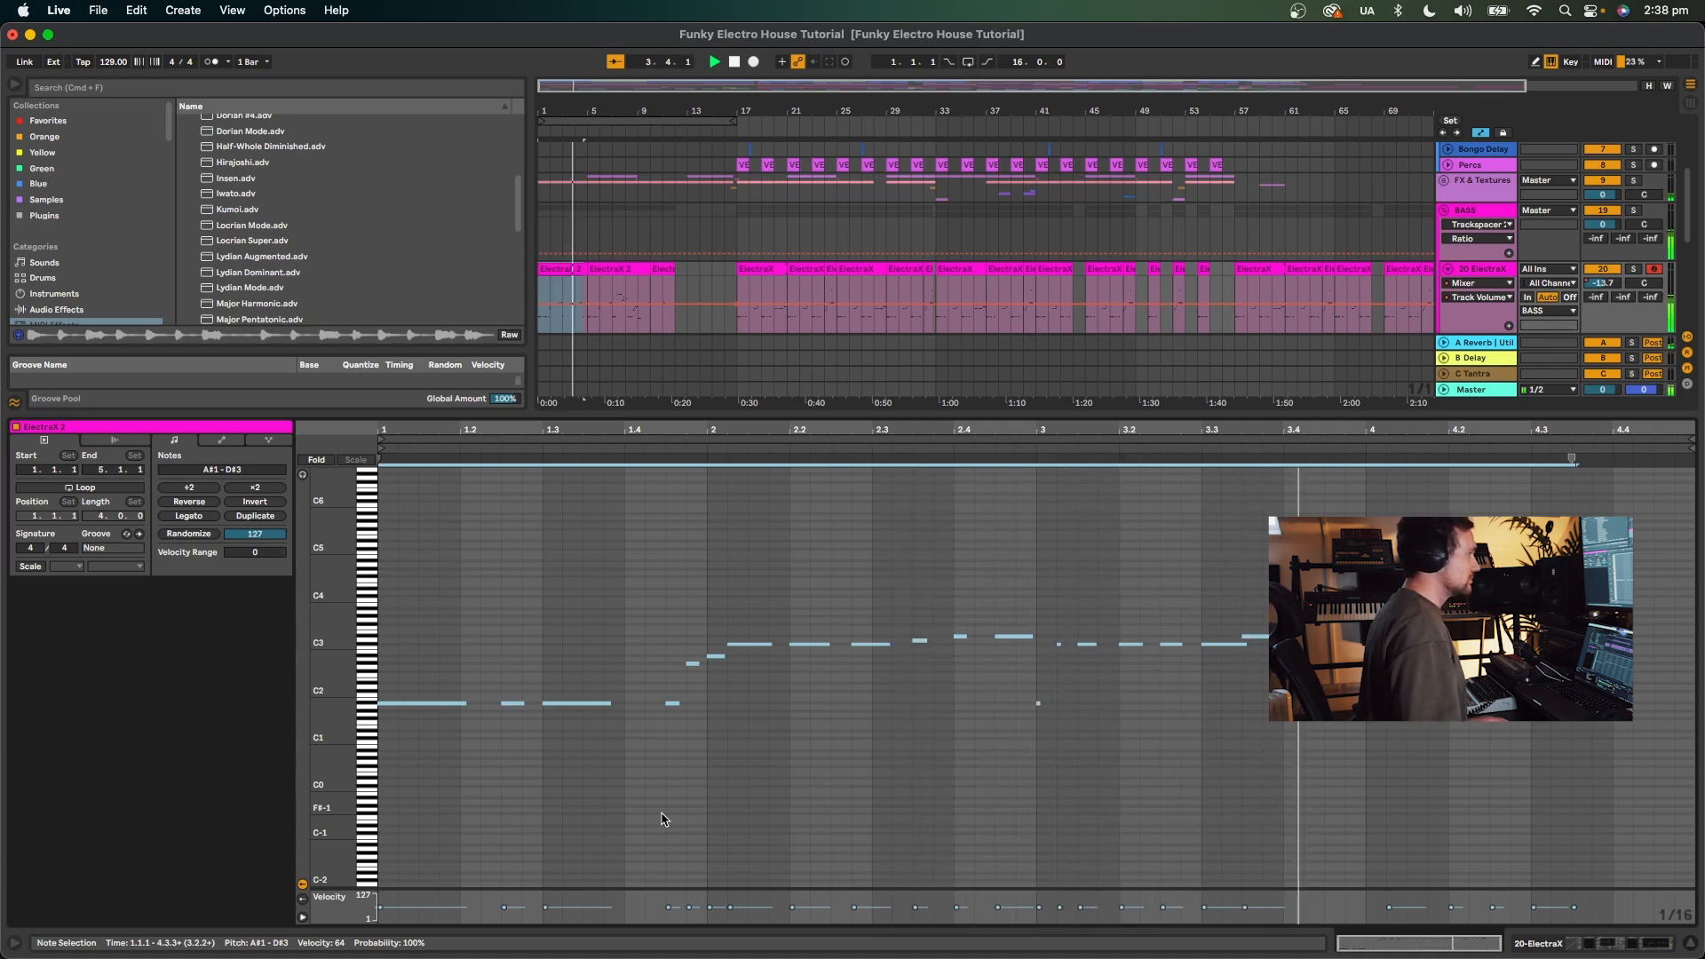
{"action": "left_click_drag", "start_coordinate": [1257, 713], "coordinate": [1089, 668]}
{"action": "left_click", "coordinate": [947, 446]}
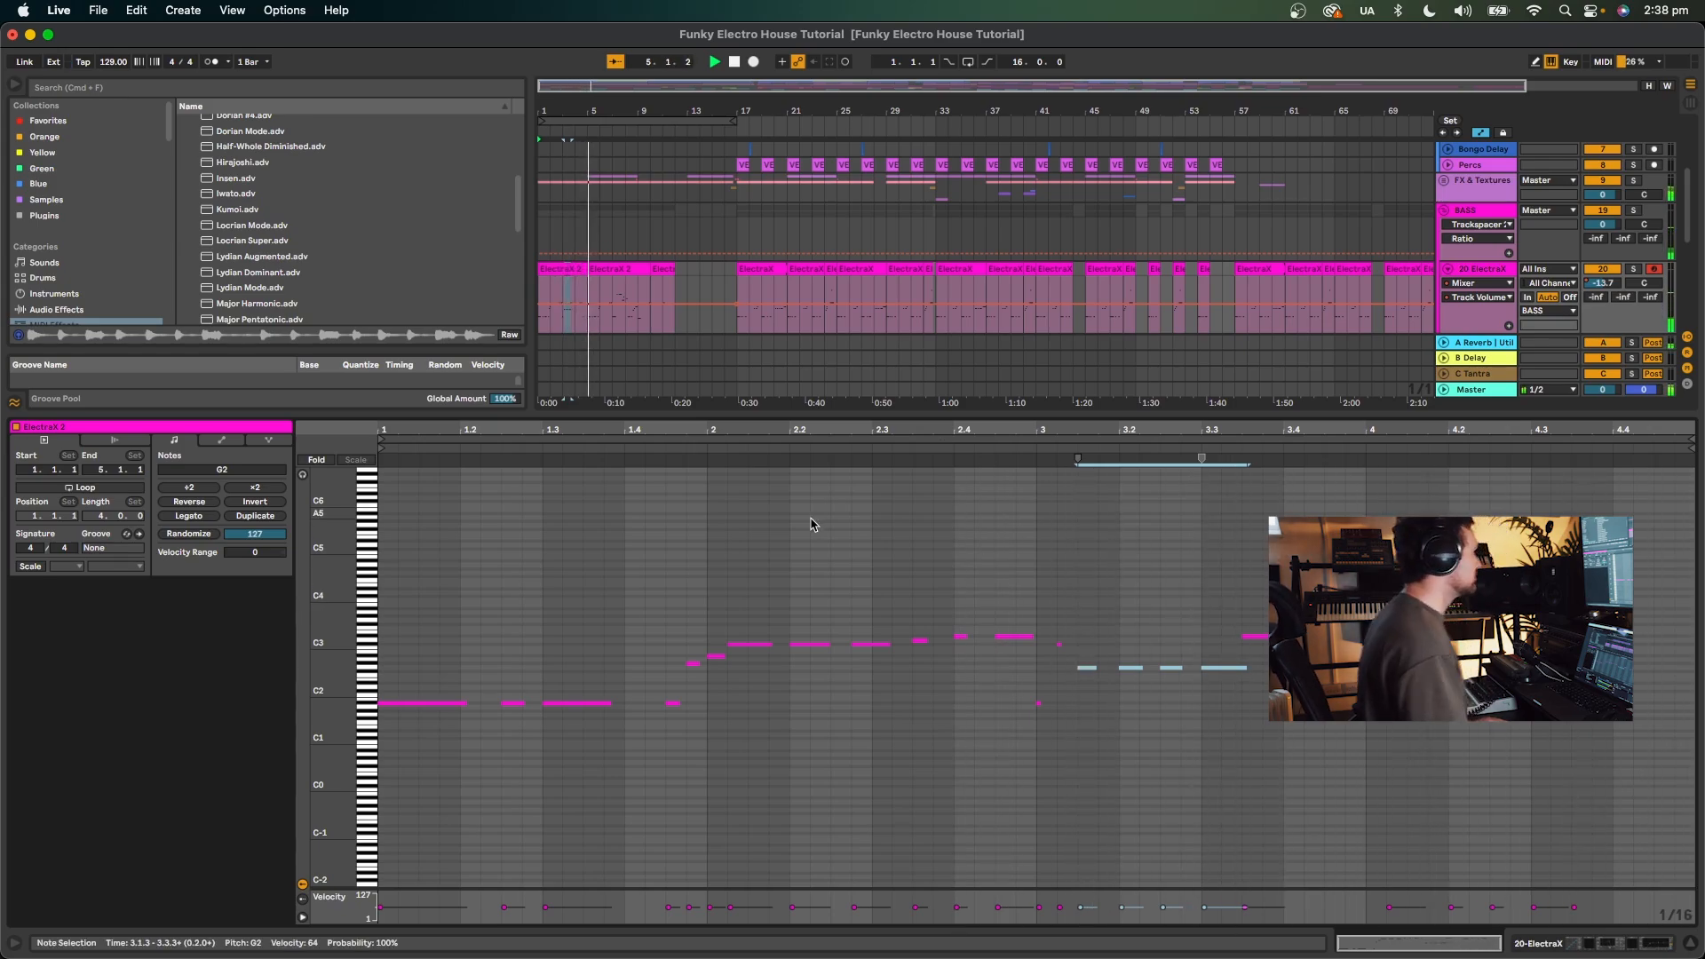
Duplicate the four-bar clip on track 20 until it fills bars 1 to 16, and close the note editor.
{"action": "left_click", "coordinate": [565, 269]}
{"action": "key", "text": "space"}
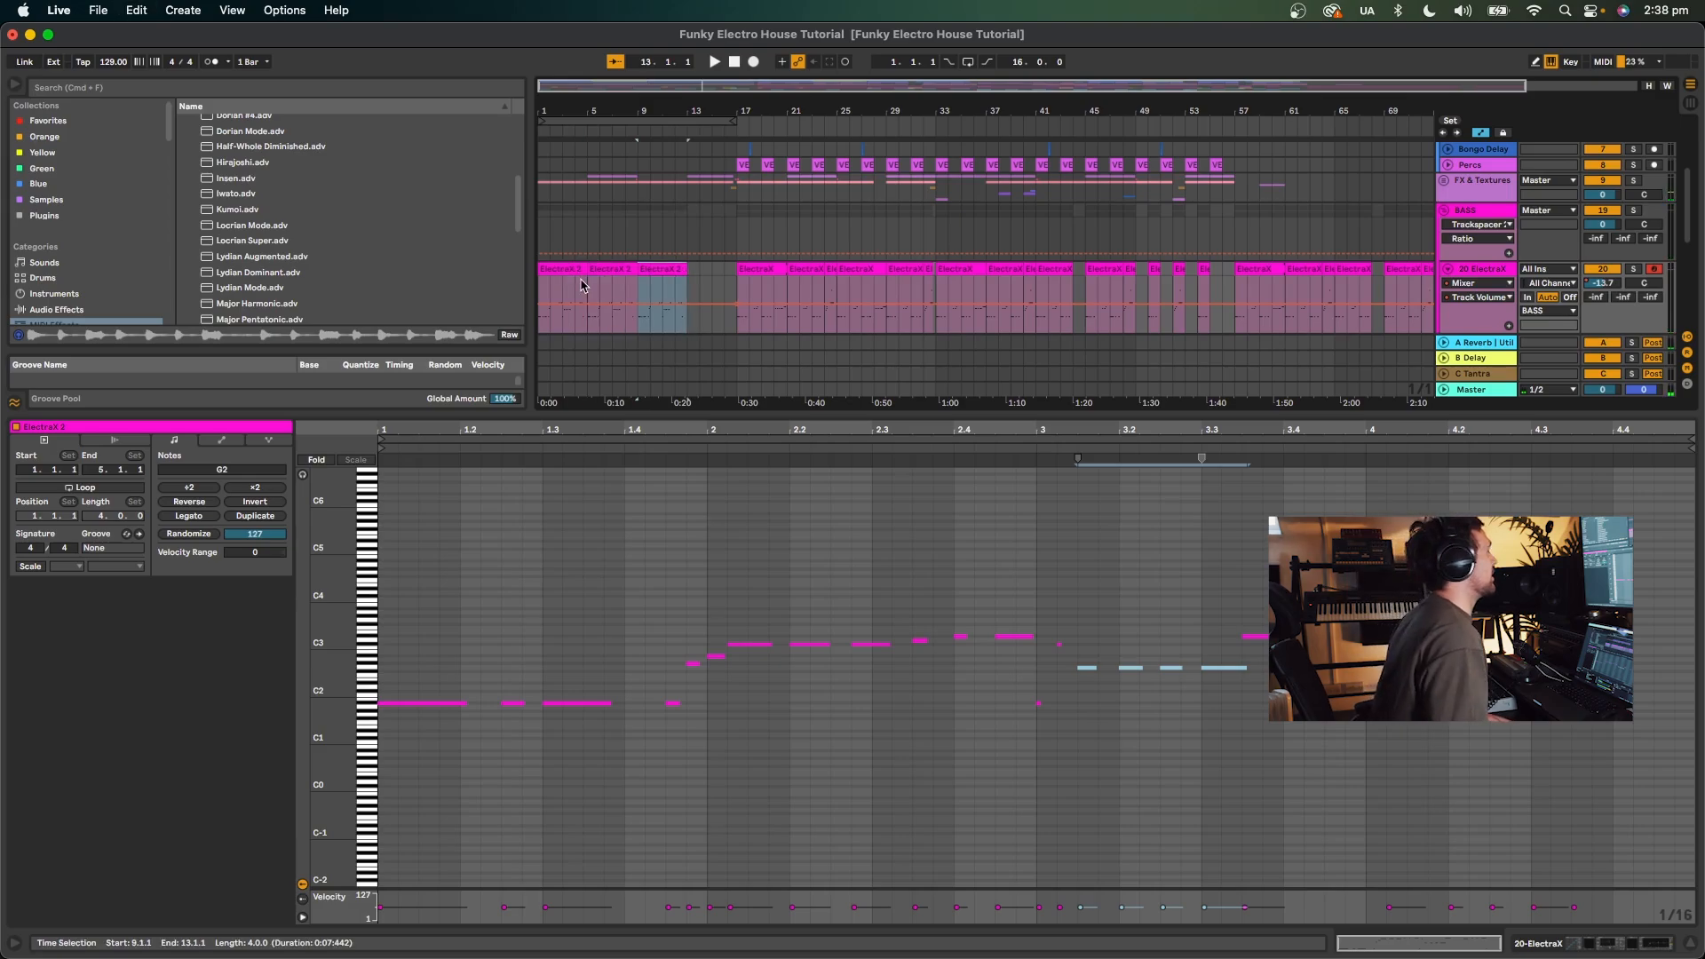
{"action": "left_click", "coordinate": [605, 269]}
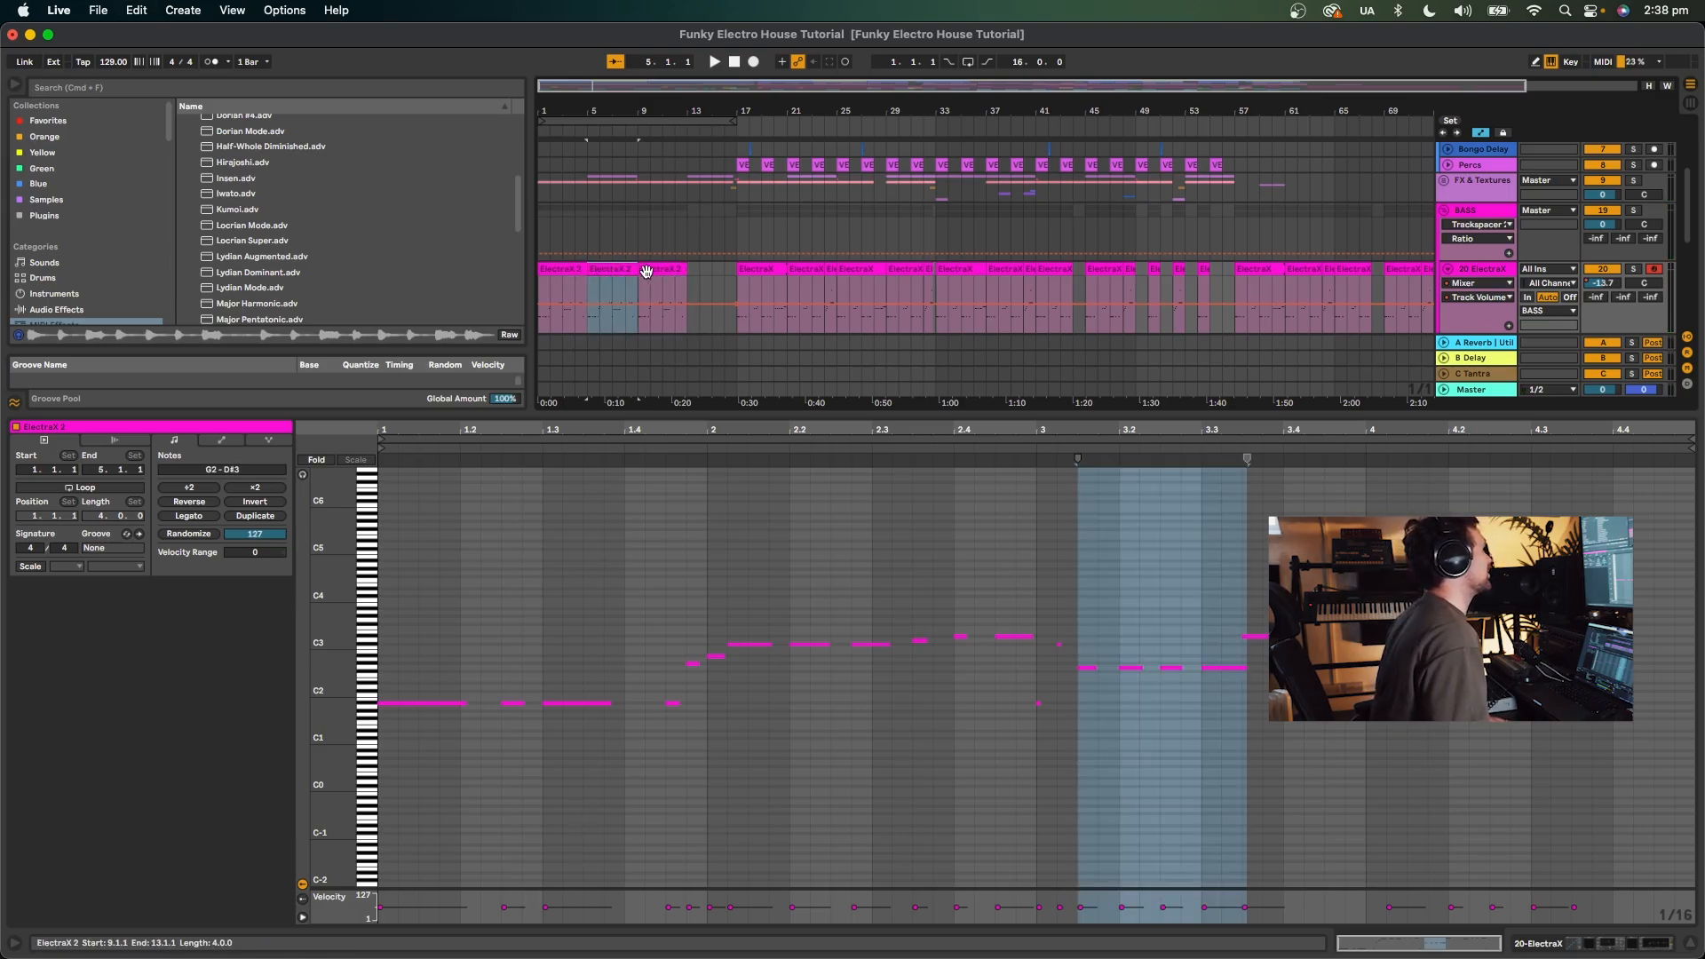
{"action": "left_click", "coordinate": [647, 271]}
{"action": "key", "text": "ctrl+d"}
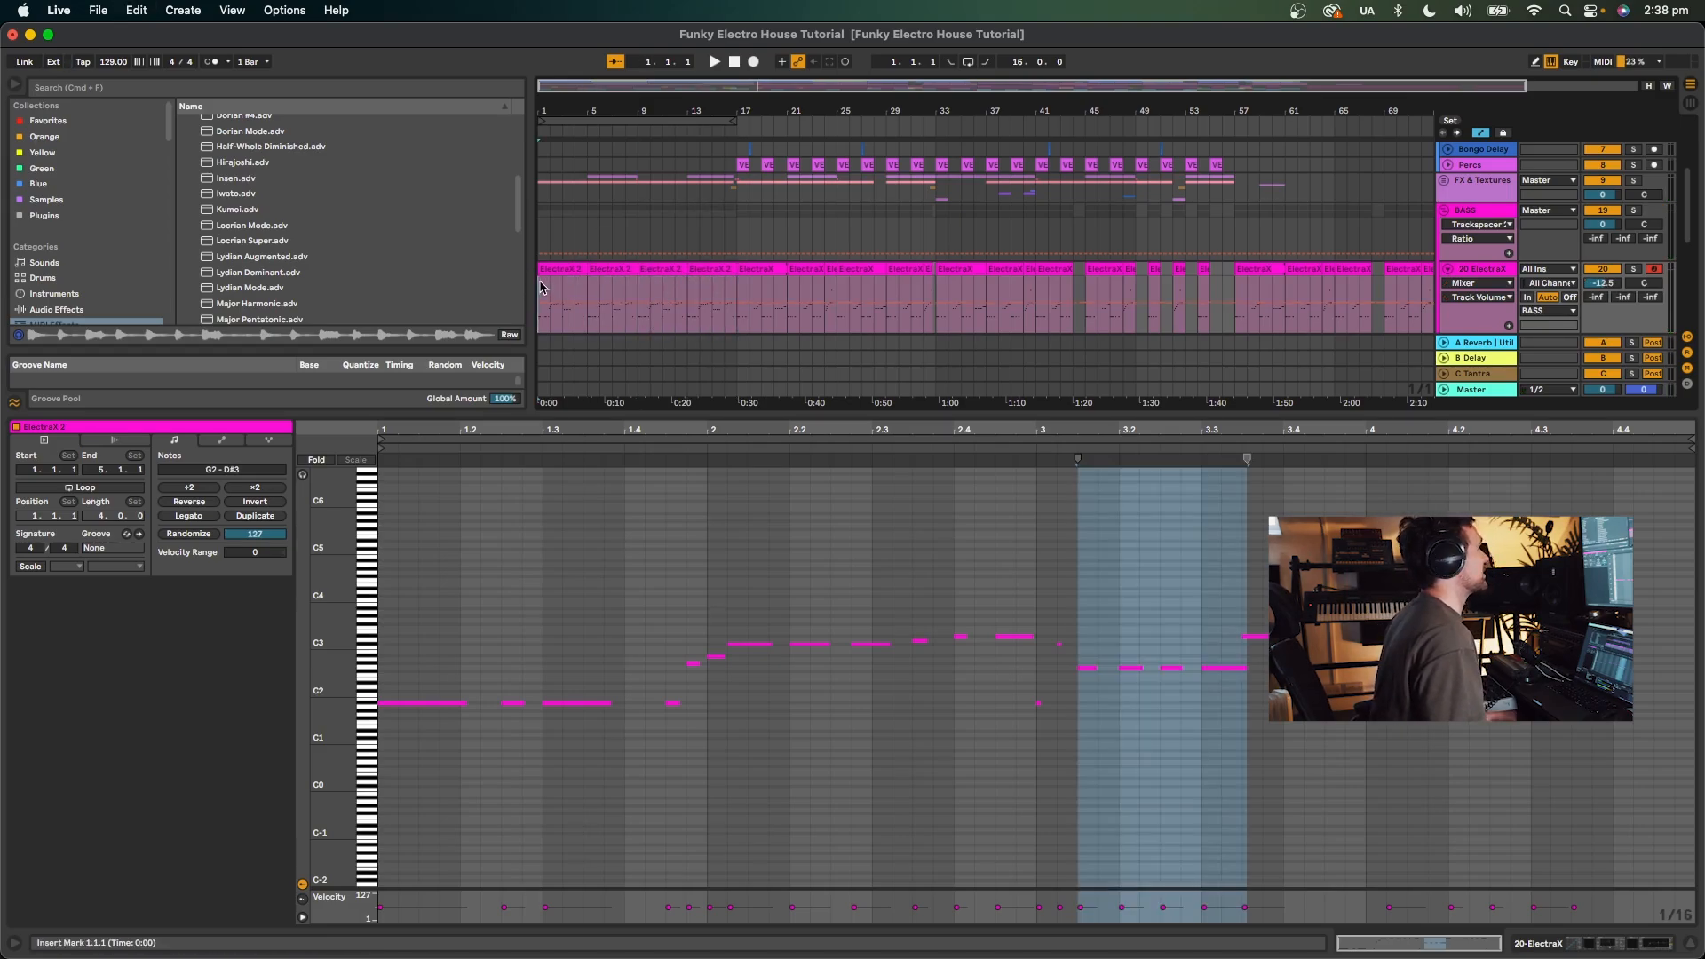
{"action": "key", "text": "space"}
{"action": "double_click", "coordinate": [1304, 414]}
{"action": "left_click", "coordinate": [1297, 417]}
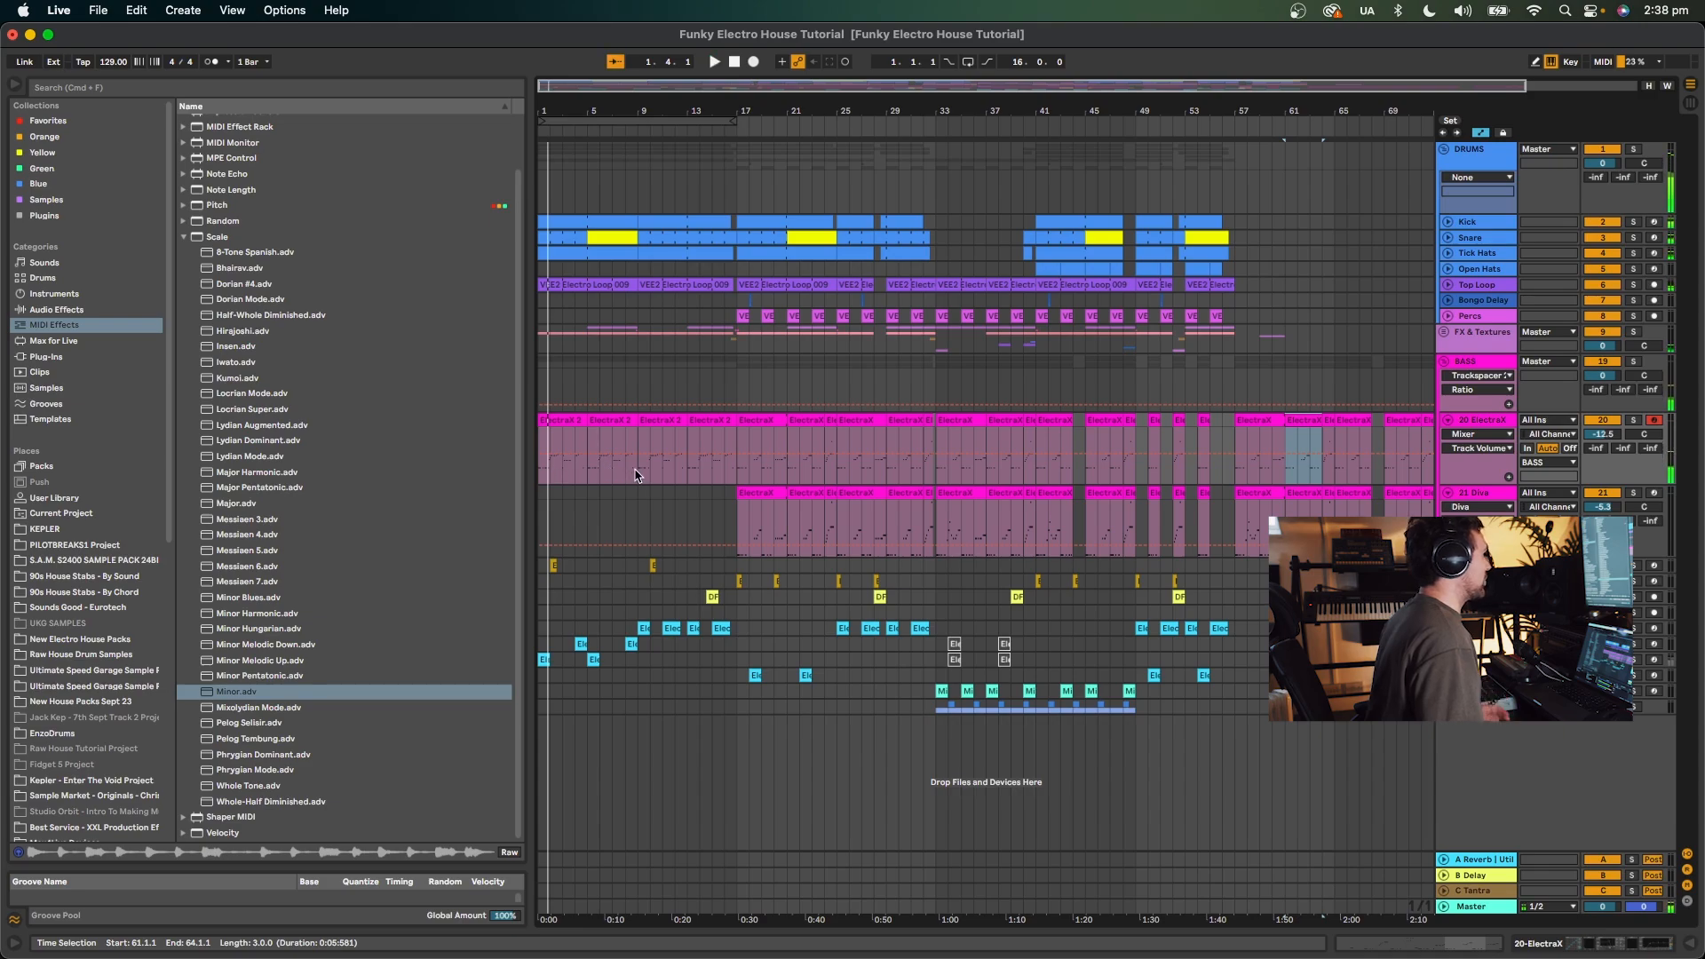
Play the new bass doubled on track 21 Diva in bars 1 to 16 and delete the copied Diva clips.
{"action": "left_click", "coordinate": [550, 423]}
{"action": "left_click_drag", "start_coordinate": [636, 471], "coordinate": [556, 501]}
{"action": "key", "text": "space"}
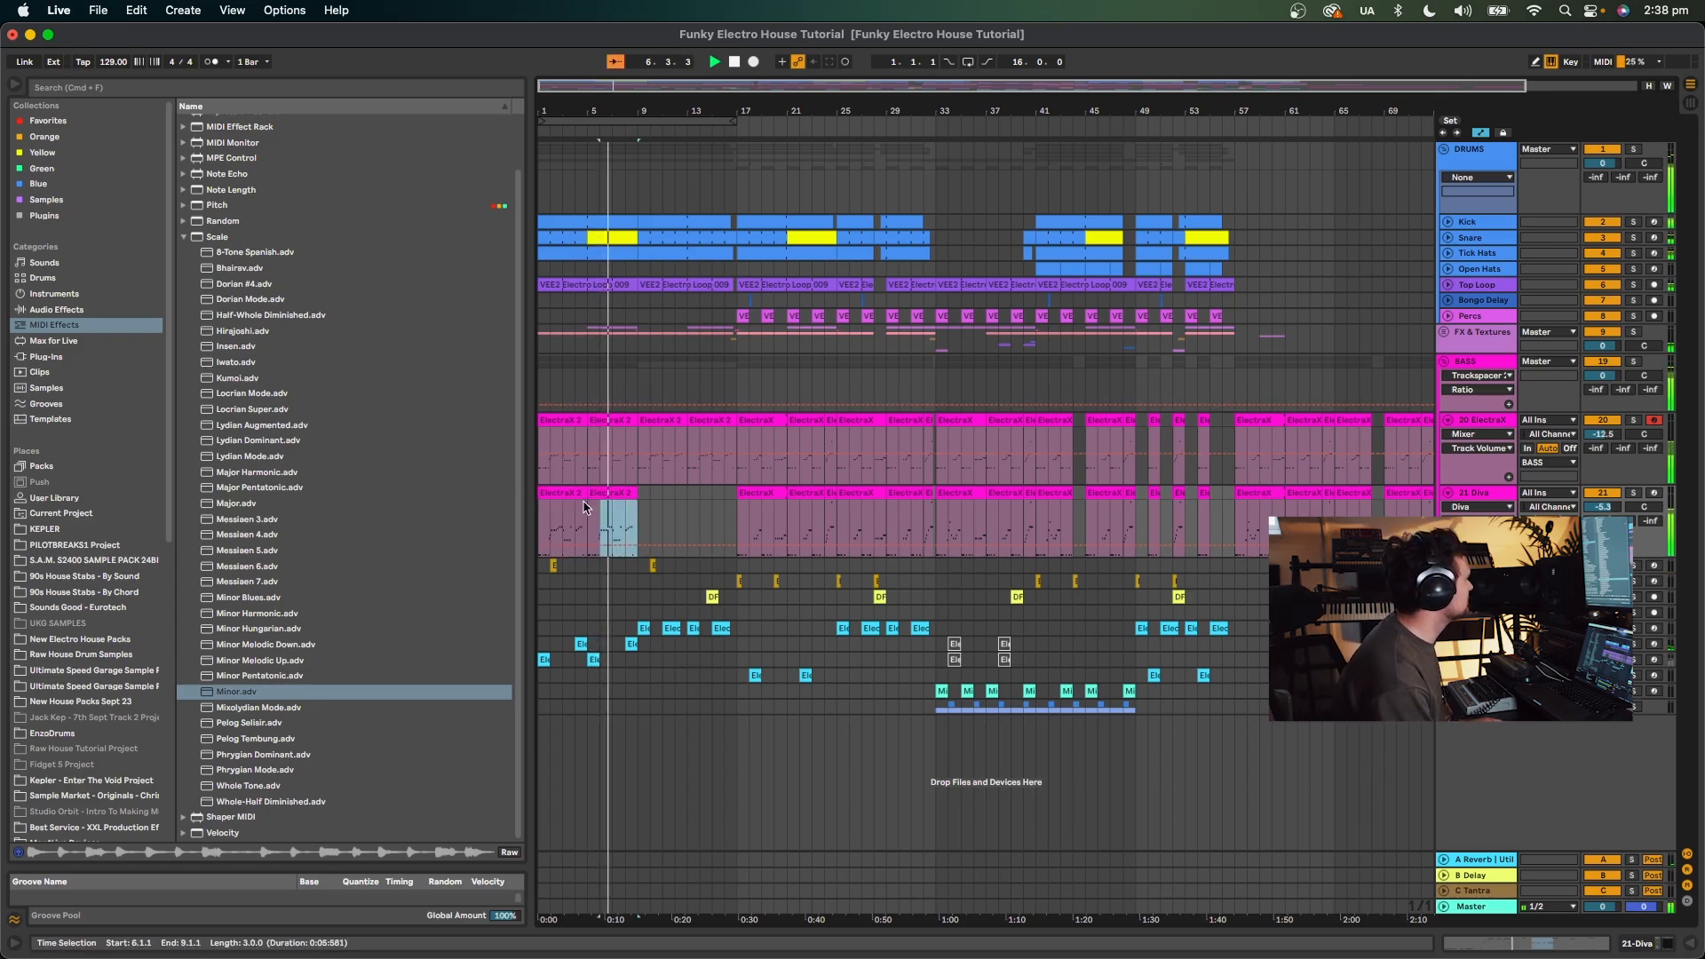
{"action": "key", "text": "super+d"}
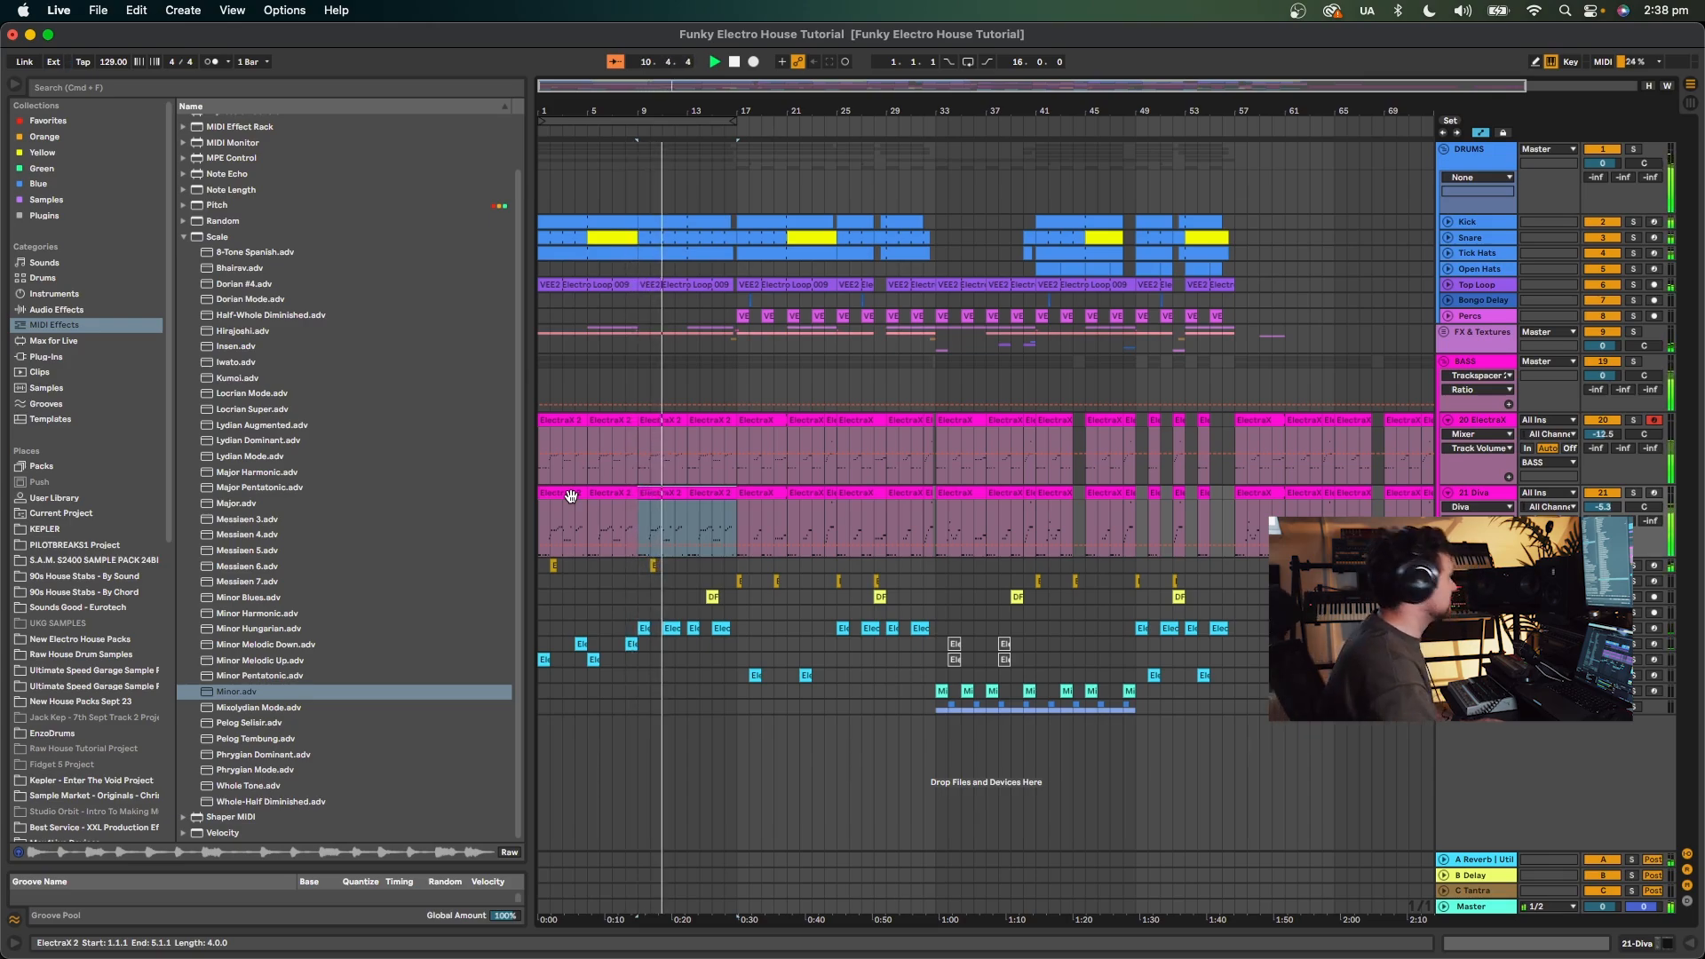
{"action": "left_click_drag", "start_coordinate": [734, 521], "coordinate": [471, 500]}
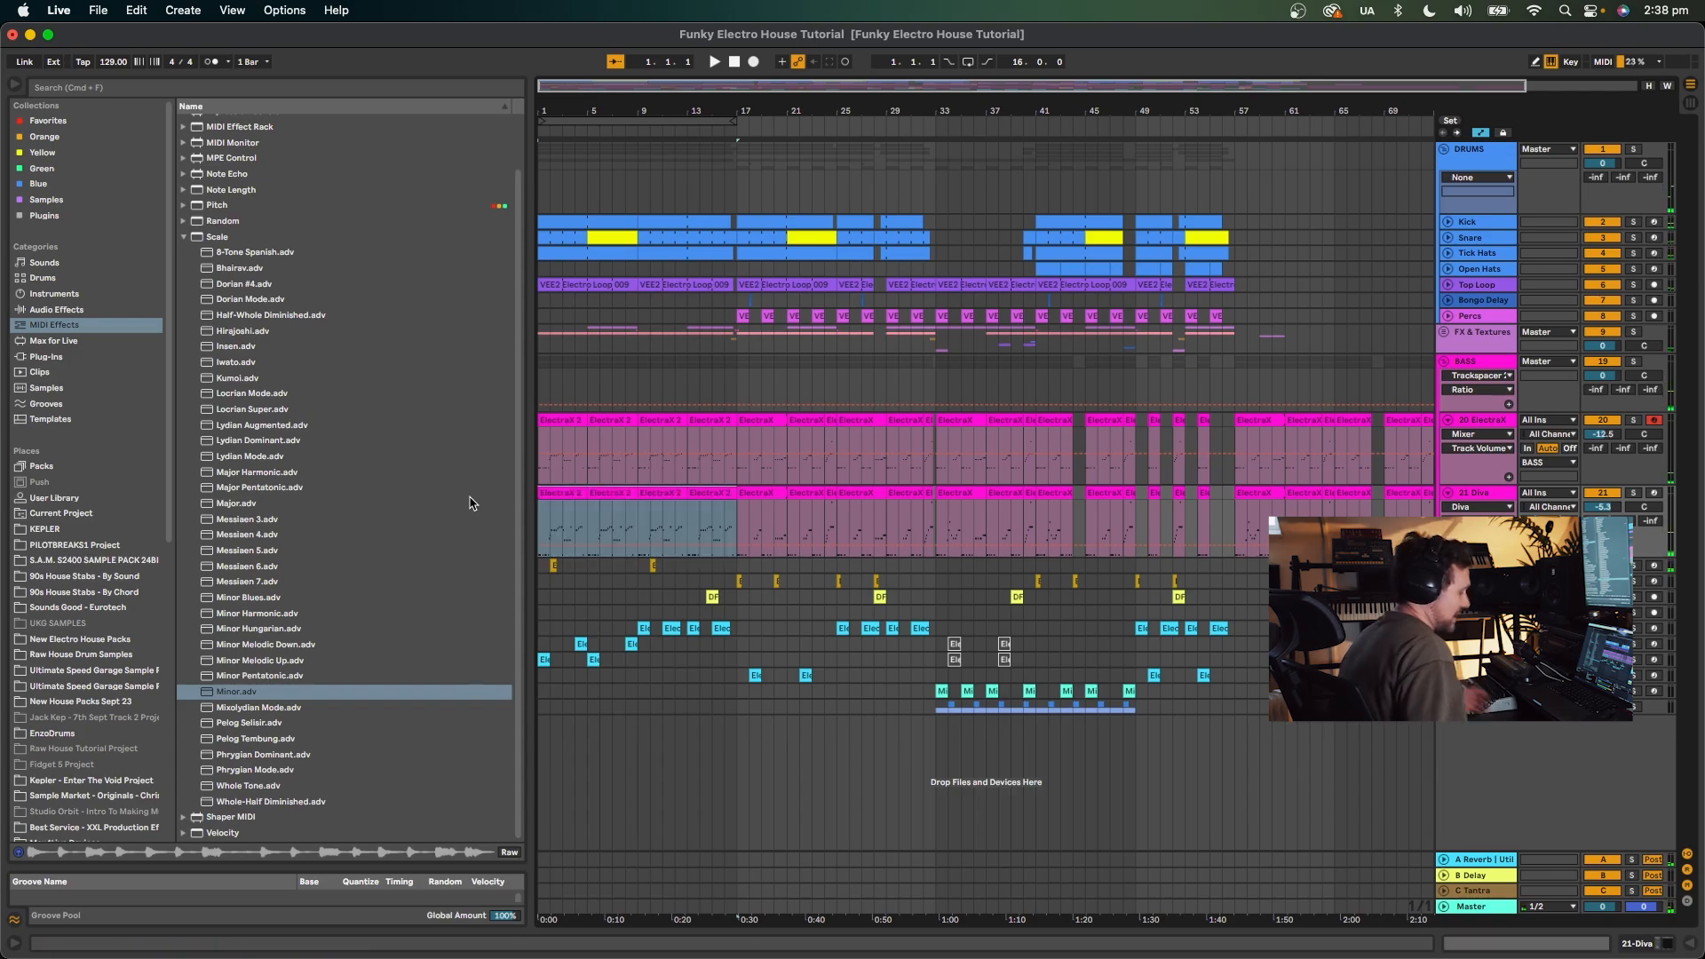
{"action": "key", "text": "Delete"}
Solo and play track 30 Mini V3 from bar 33, unfold it, and open its first clip's notes.
{"action": "left_click", "coordinate": [938, 689]}
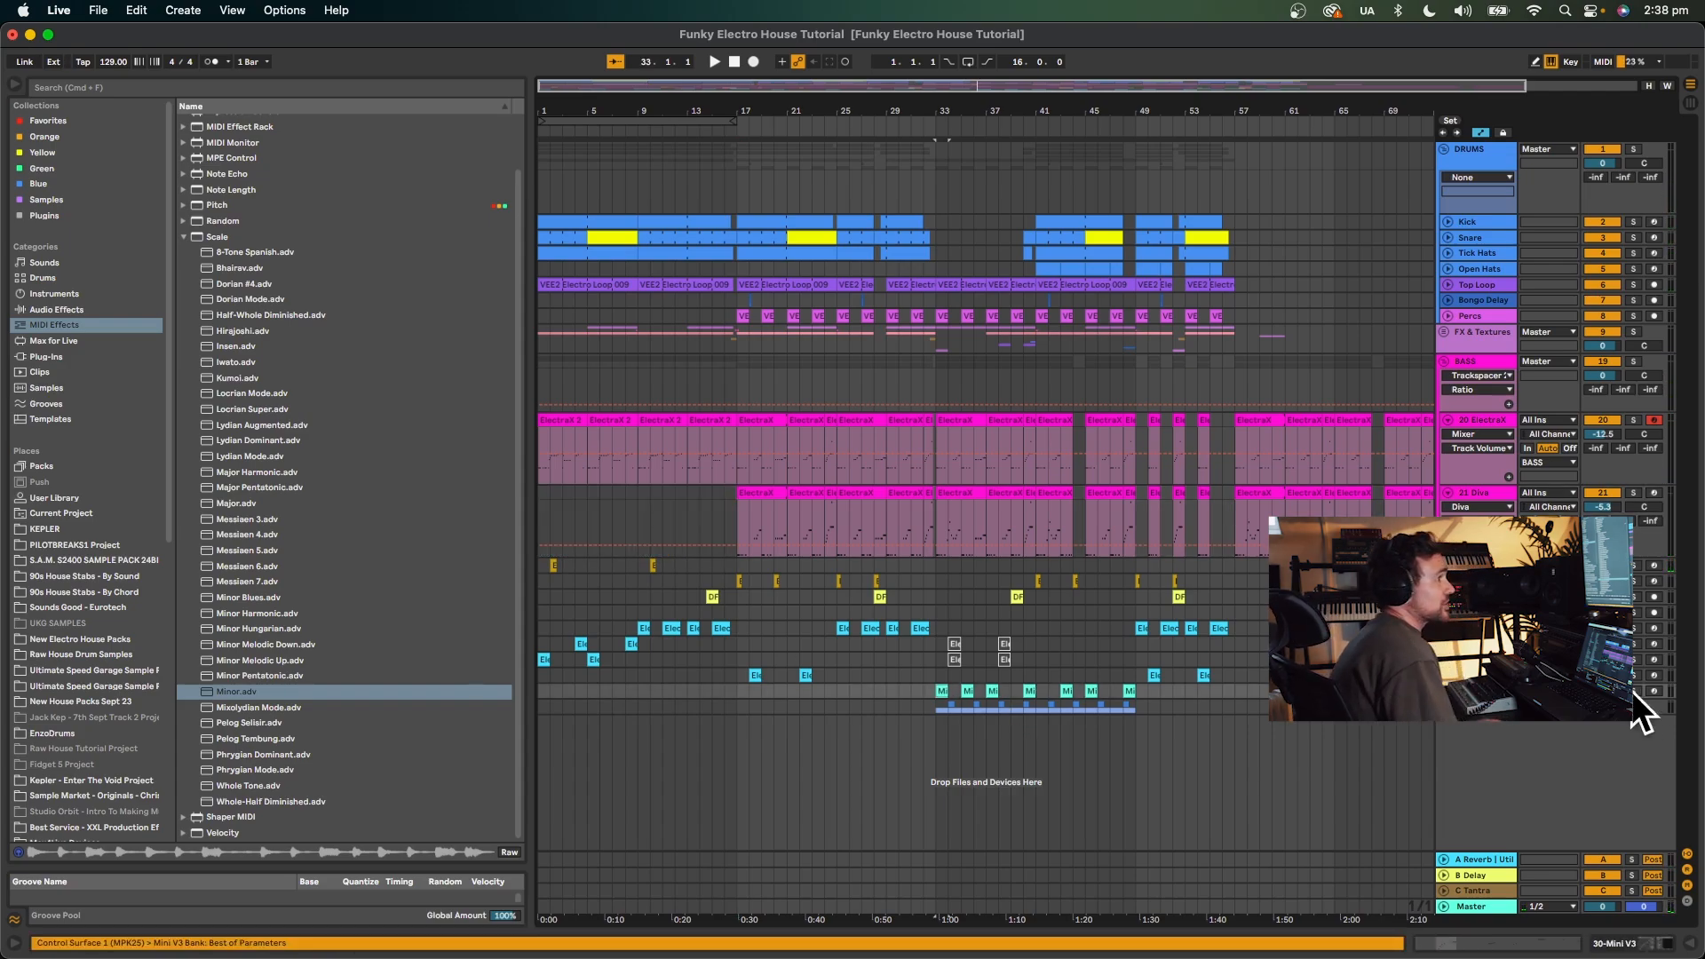
{"action": "key", "text": "space"}
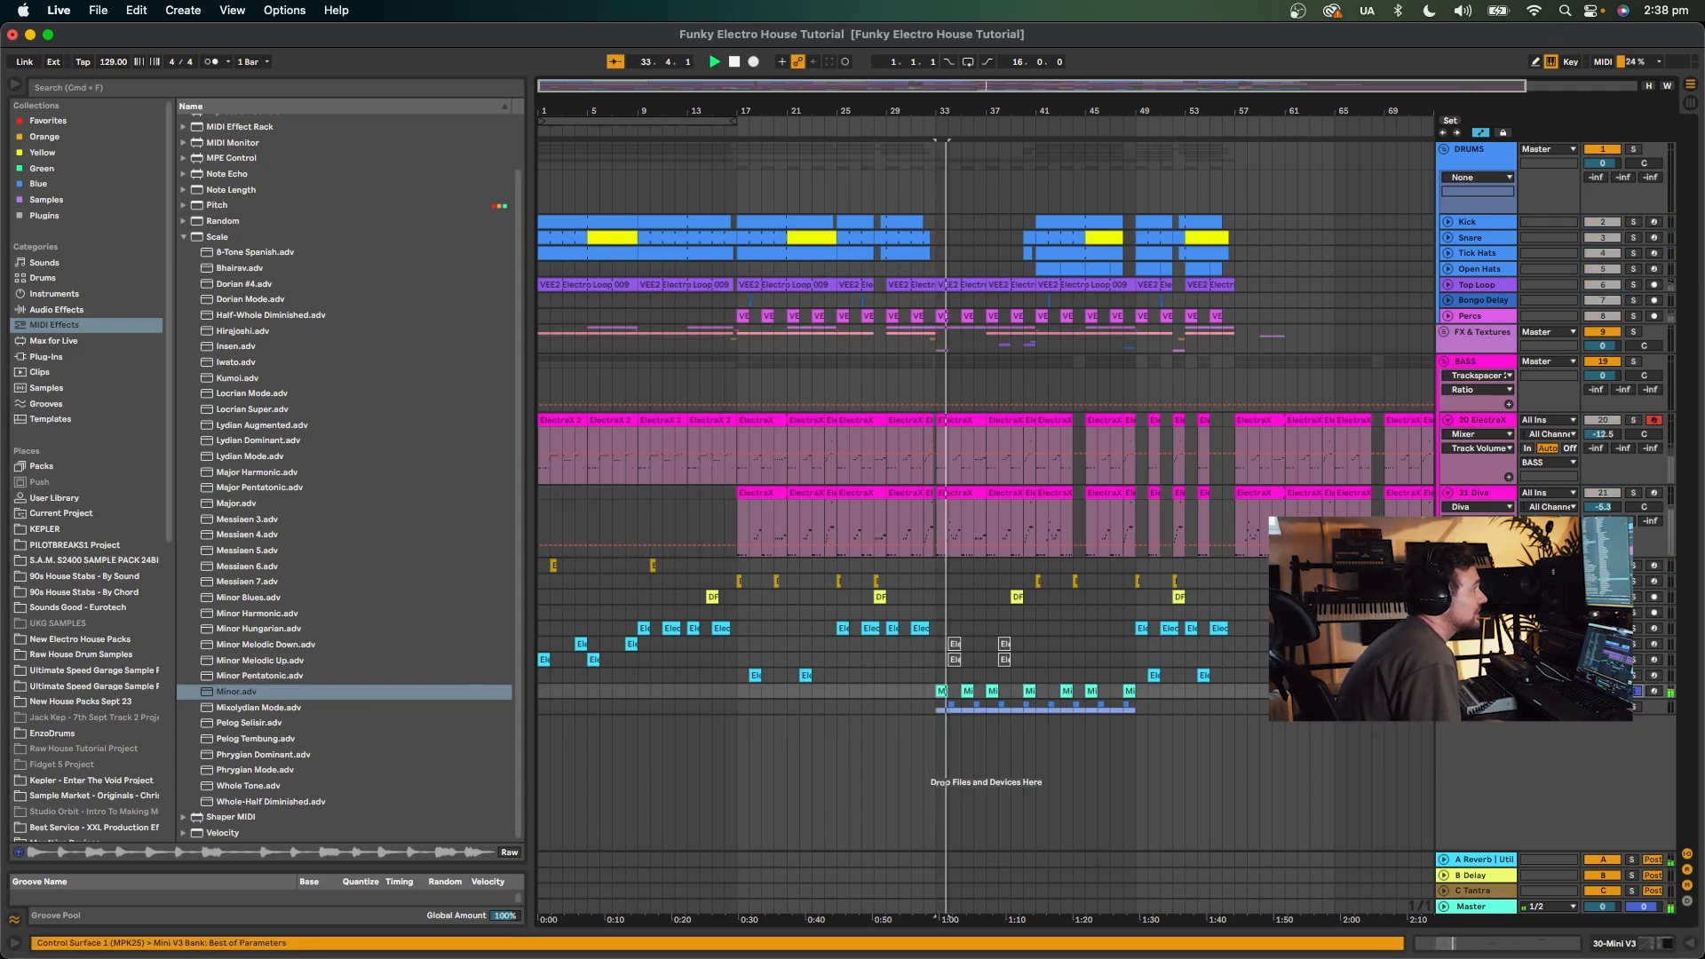
{"action": "left_click", "coordinate": [1448, 691]}
{"action": "double_click", "coordinate": [938, 690]}
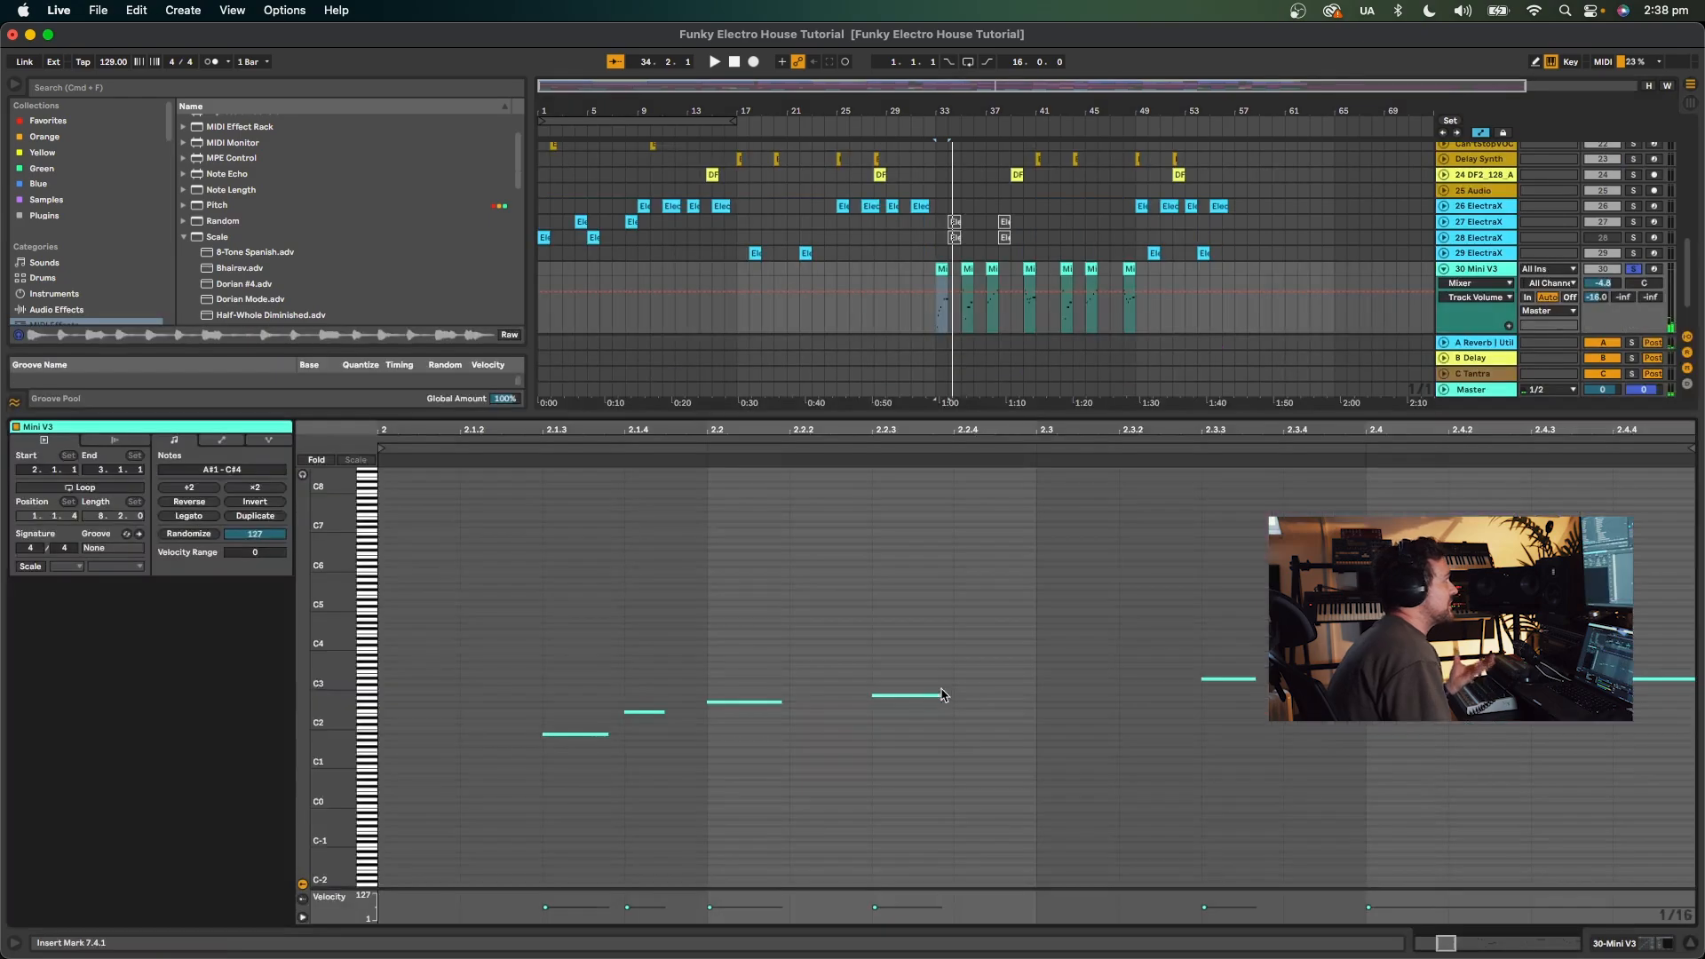
Show the MIDI Ctrl Pitch Bend envelope of the Mini V3 clips, play through them up to bar 40, and close the clip view.
{"action": "left_click", "coordinate": [214, 441]}
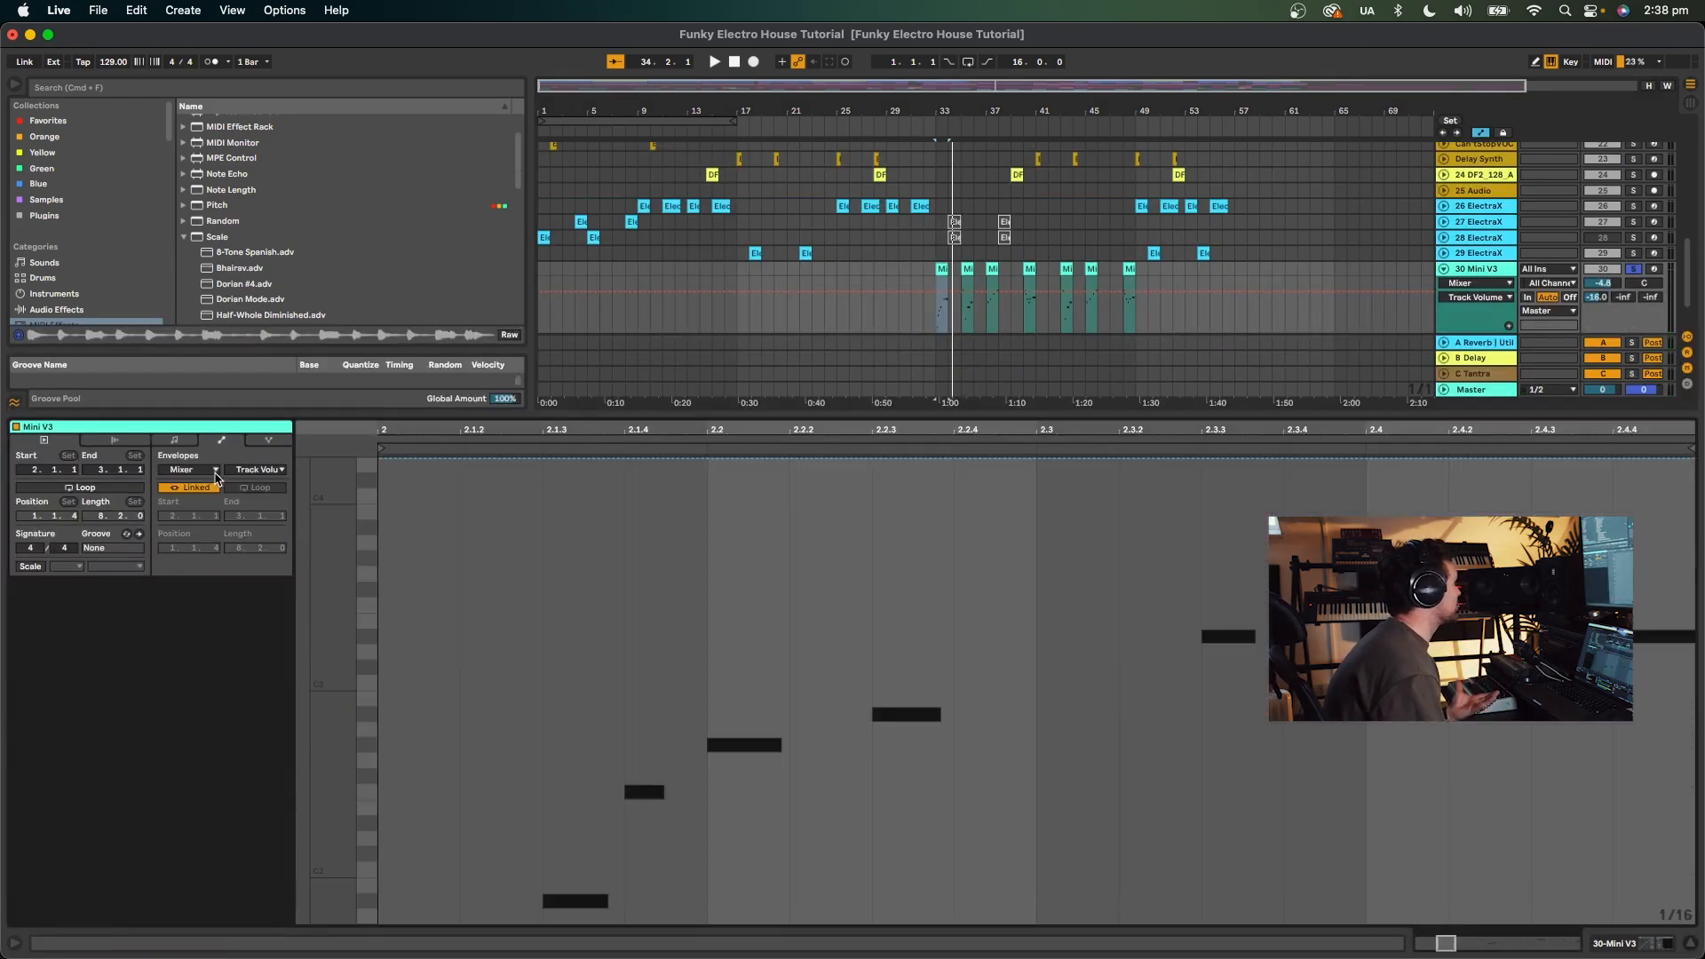
{"action": "left_click", "coordinate": [212, 474]}
{"action": "left_click", "coordinate": [231, 487]}
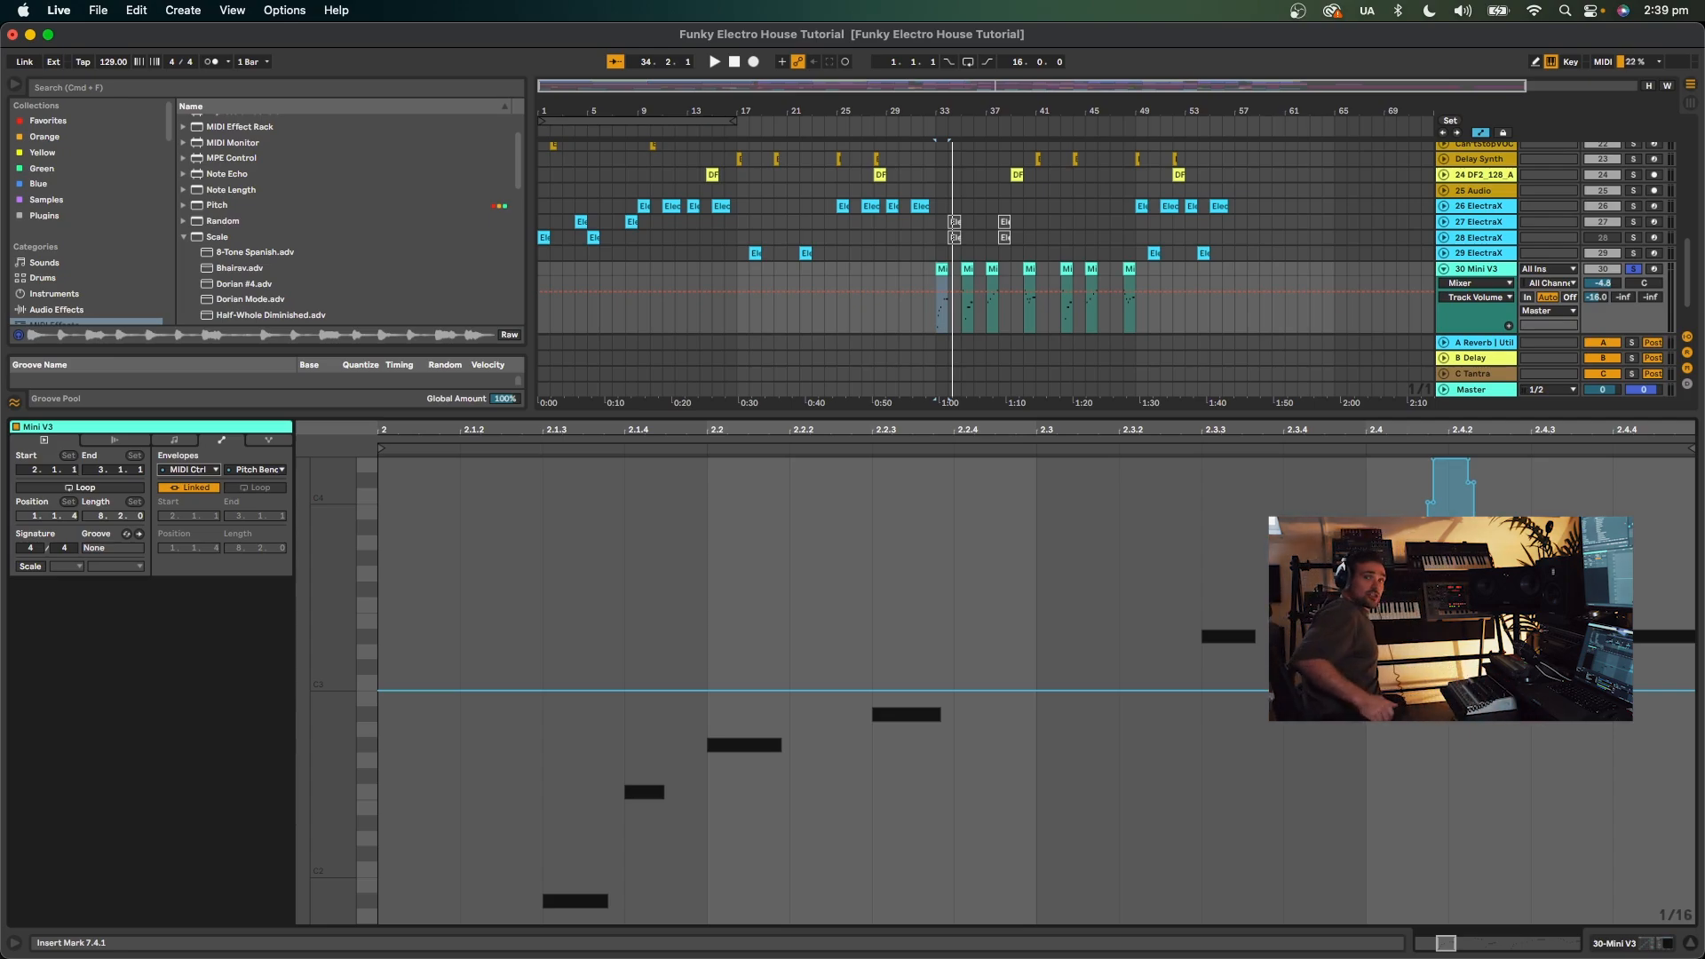
{"action": "key", "text": "space"}
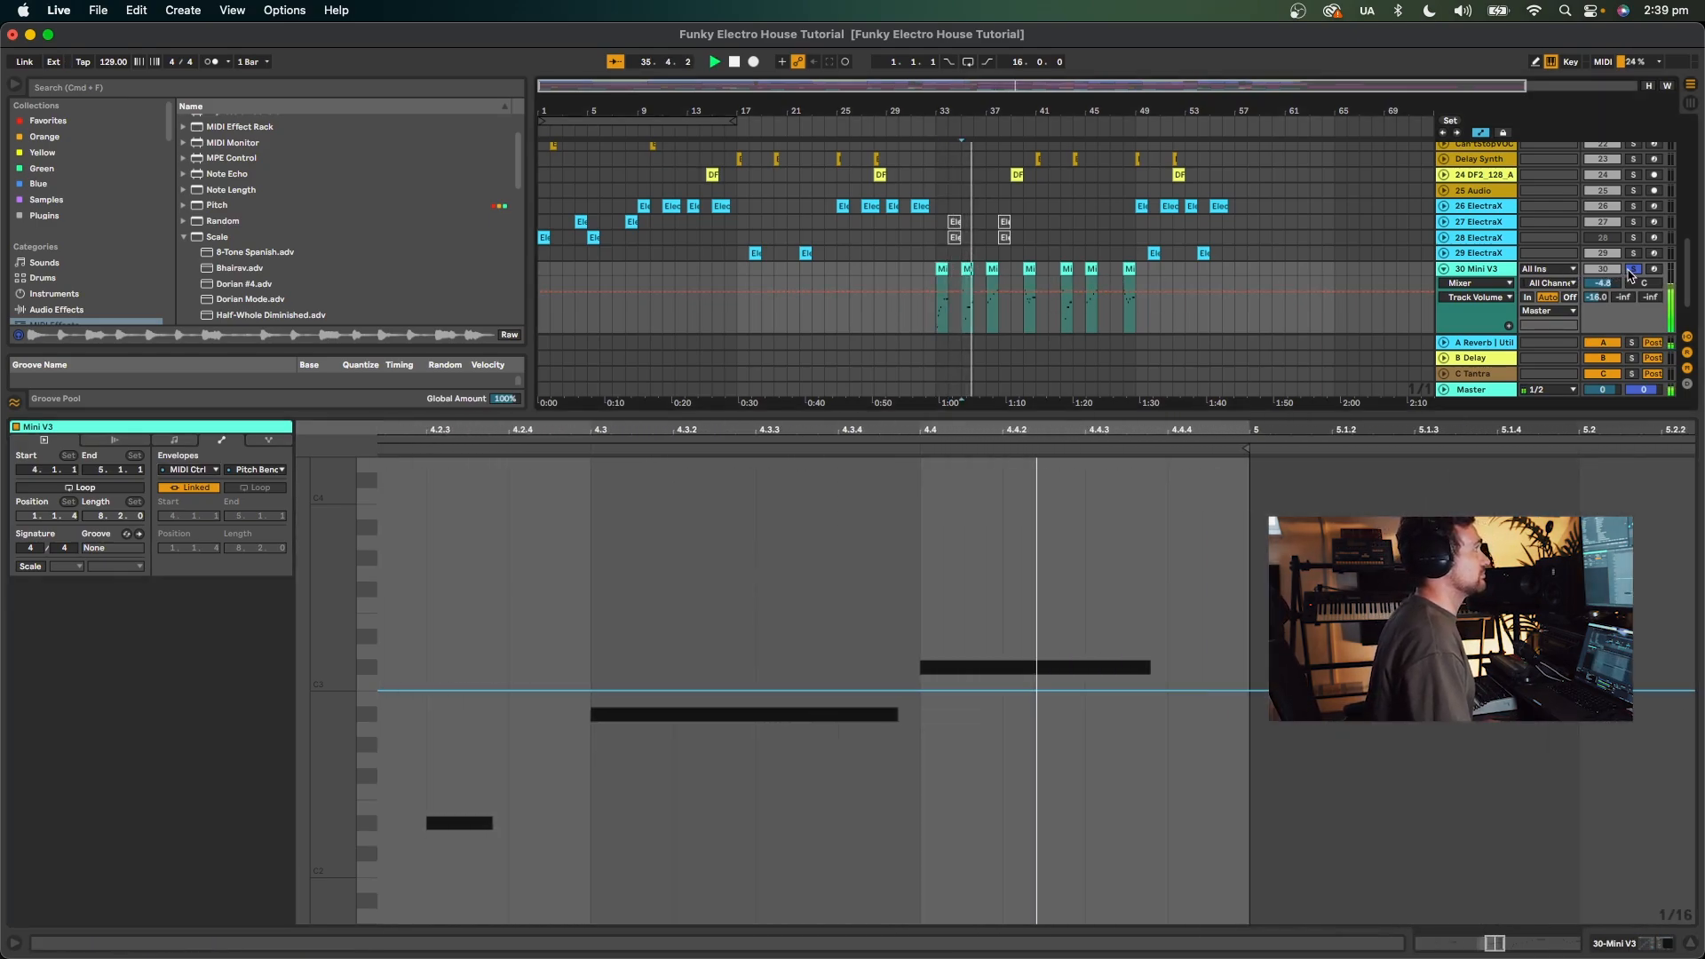
{"action": "left_click", "coordinate": [986, 270]}
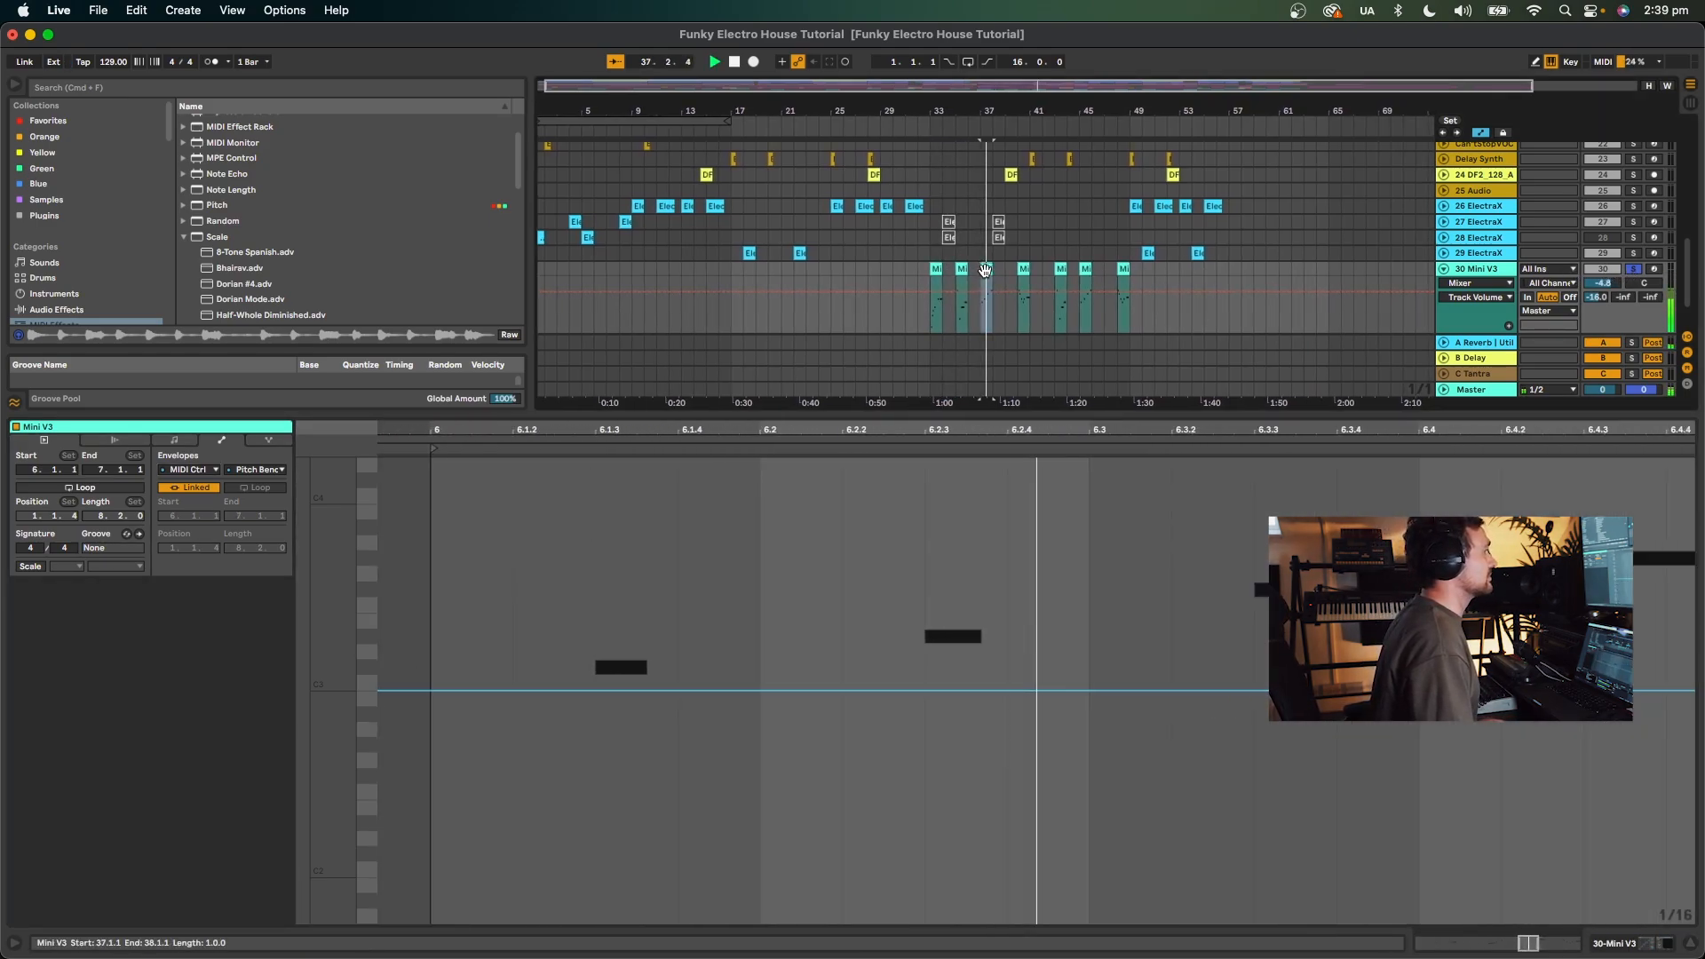
{"action": "left_click", "coordinate": [1015, 270]}
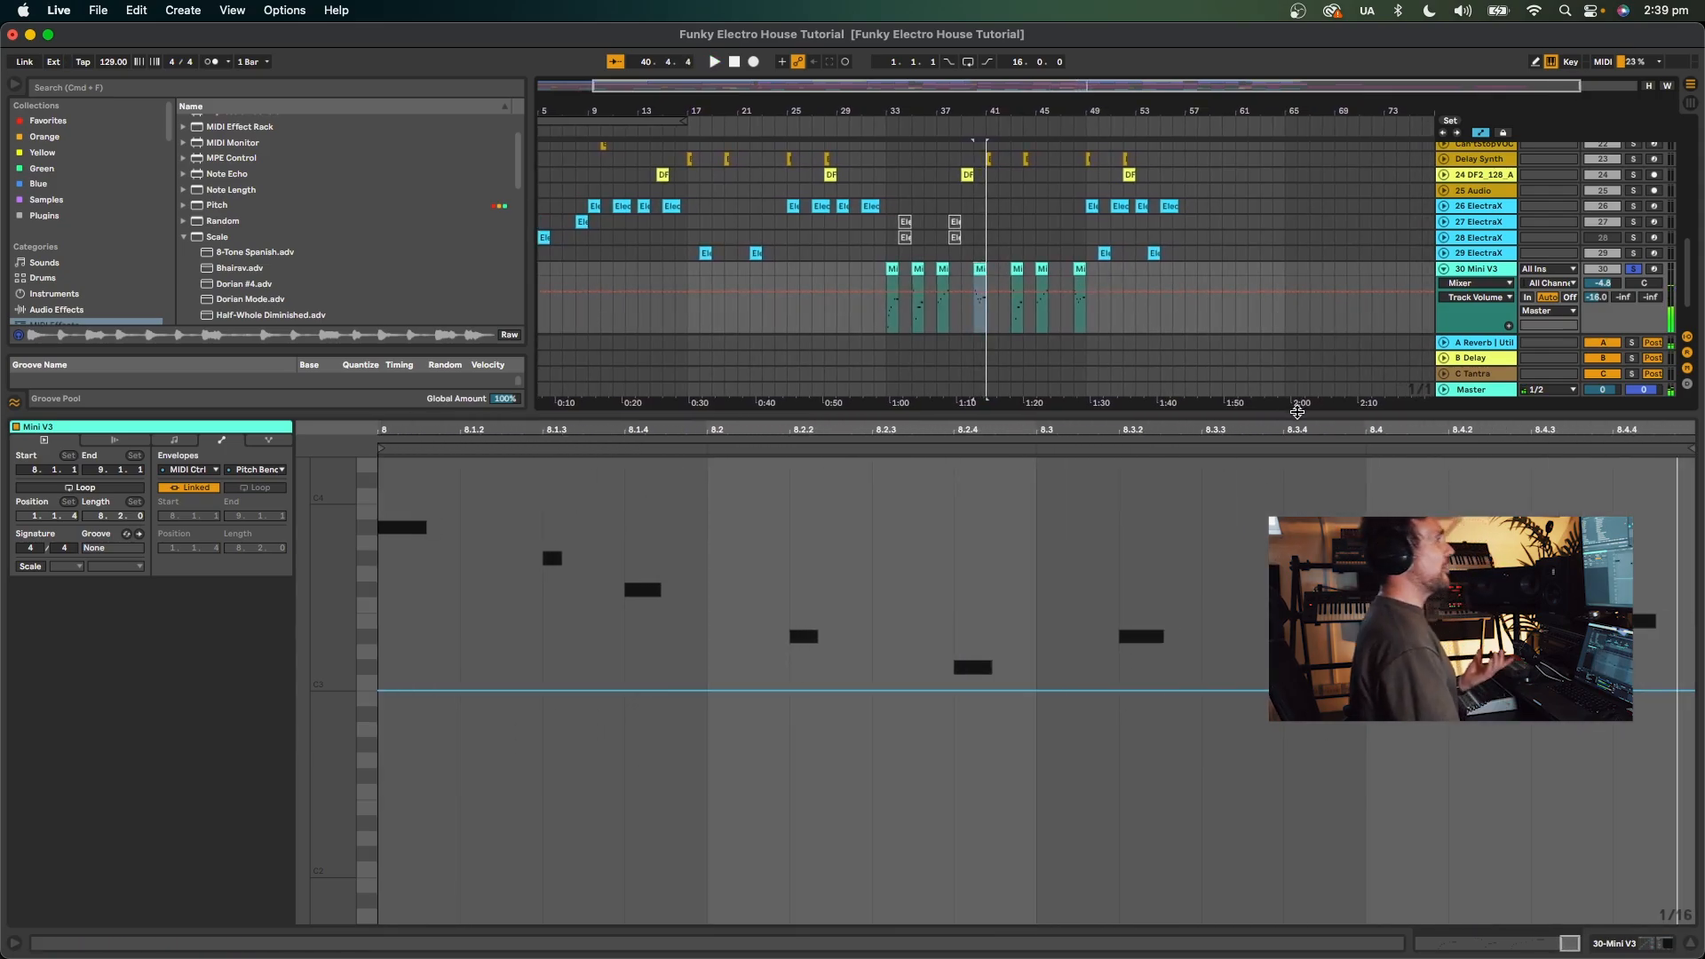
{"action": "key", "text": "super+alt+l"}
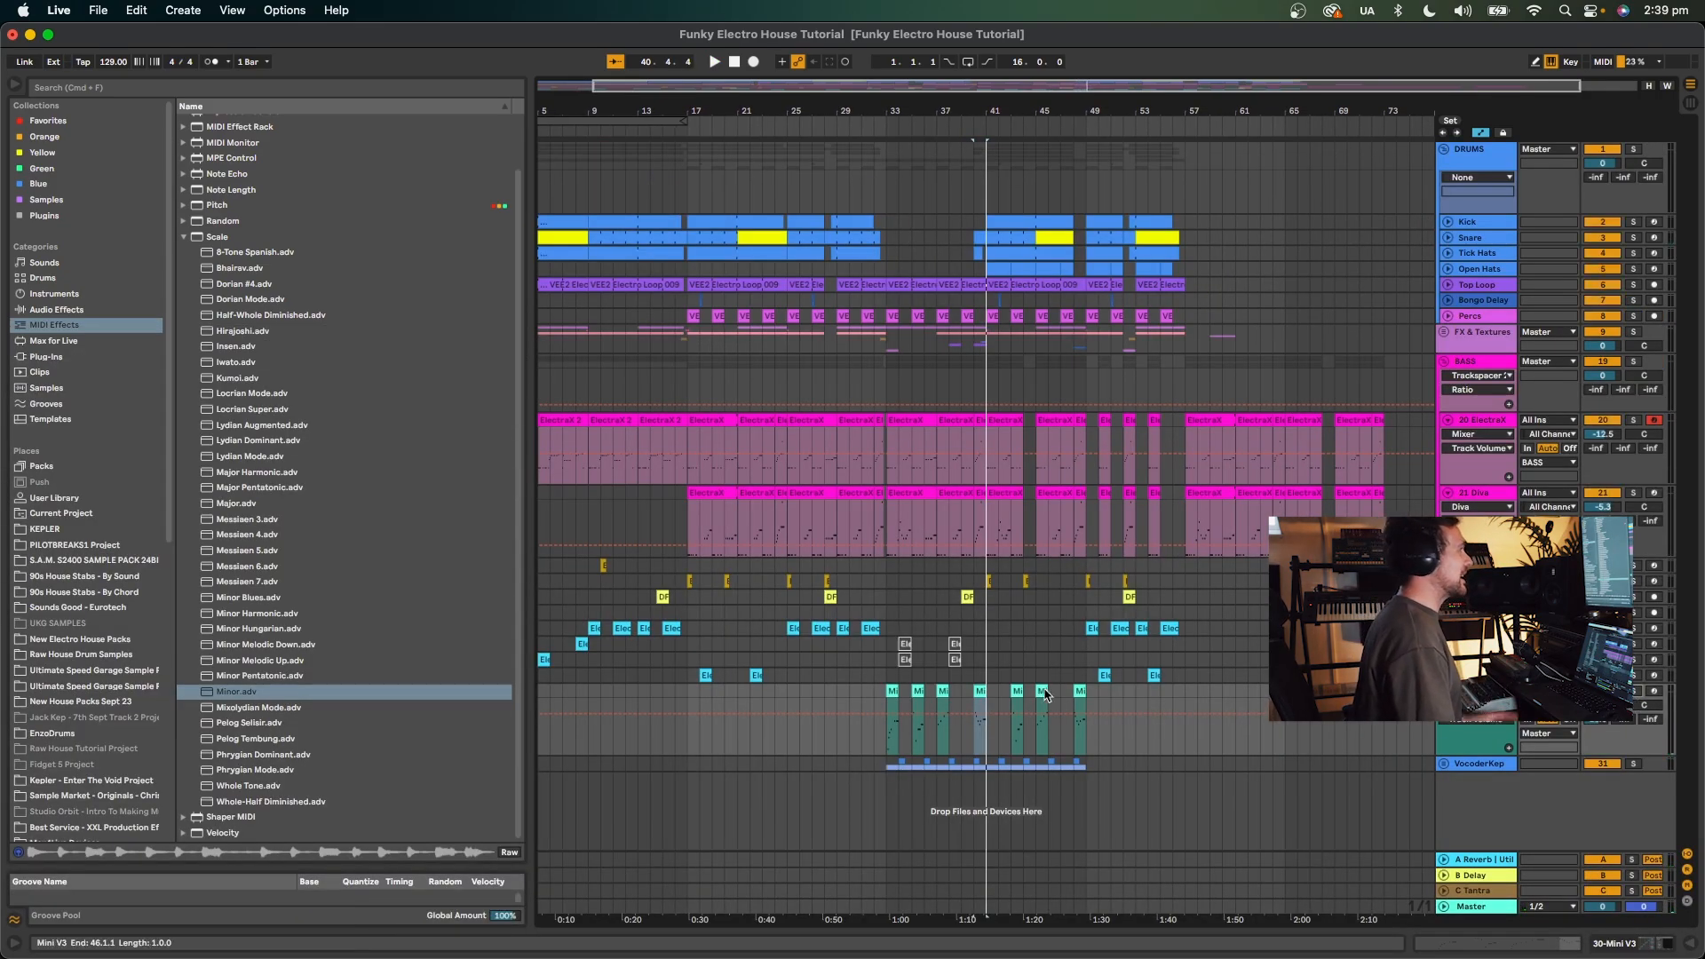
Play the full mix from bar 40 with track 30 Mini V3 unsoloed at 0.3 dB, stop at bar 44, and save the project.
{"action": "key", "text": "space"}
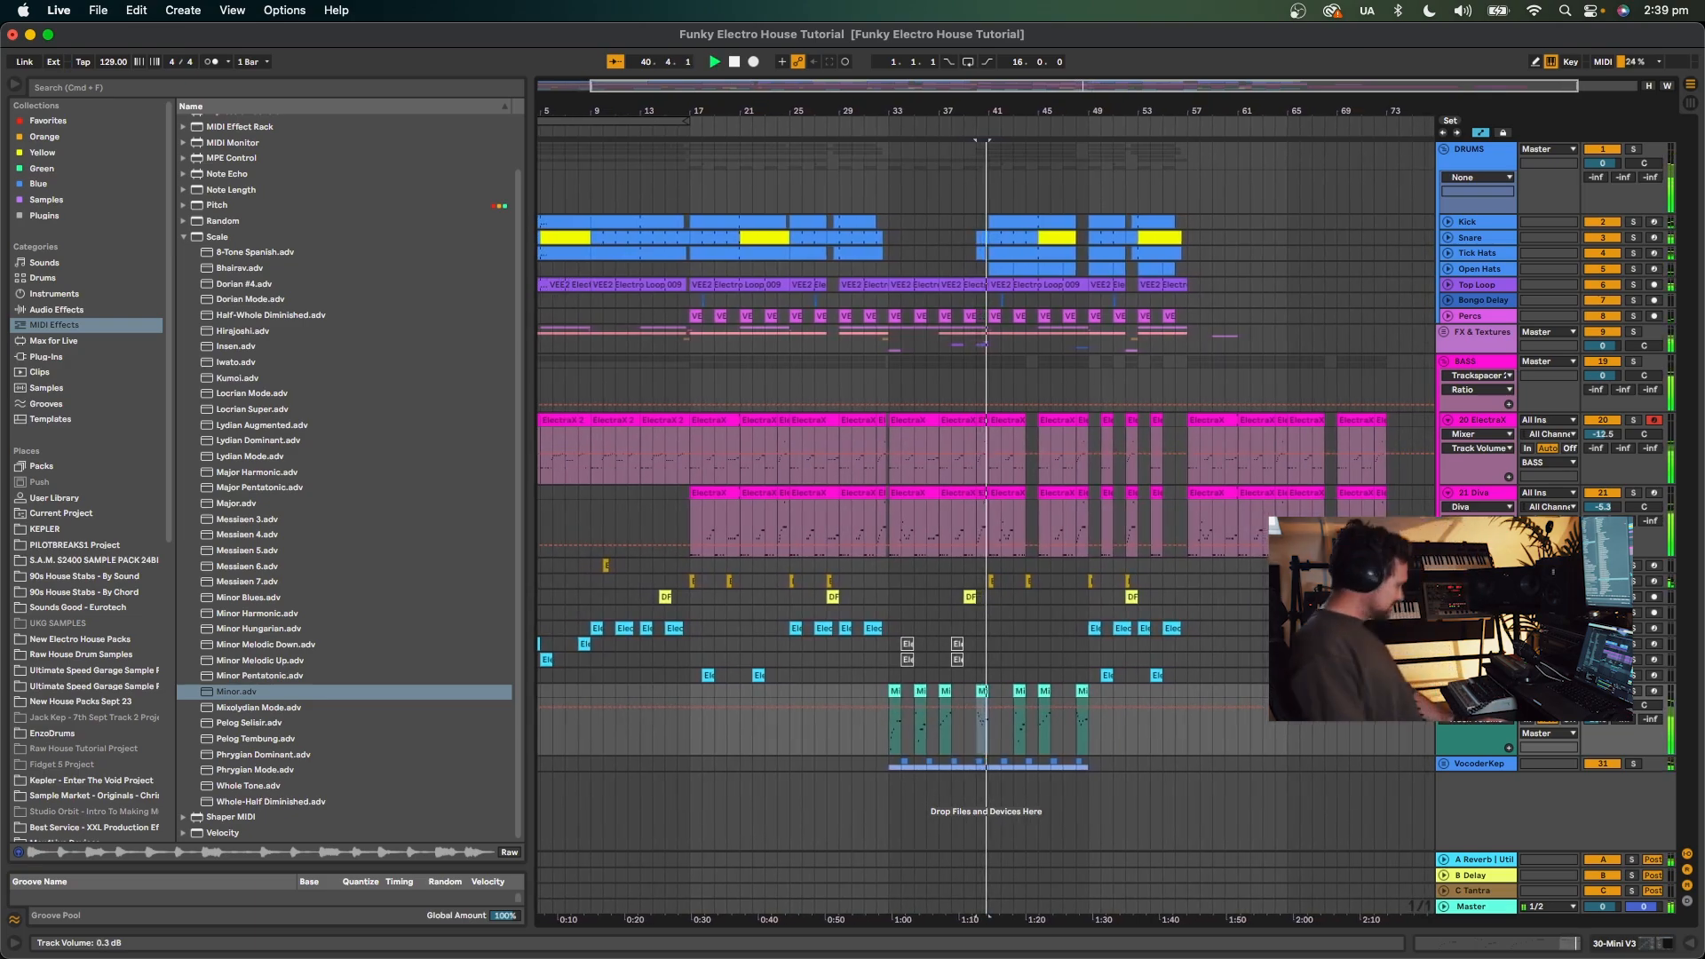
{"action": "key", "text": "space"}
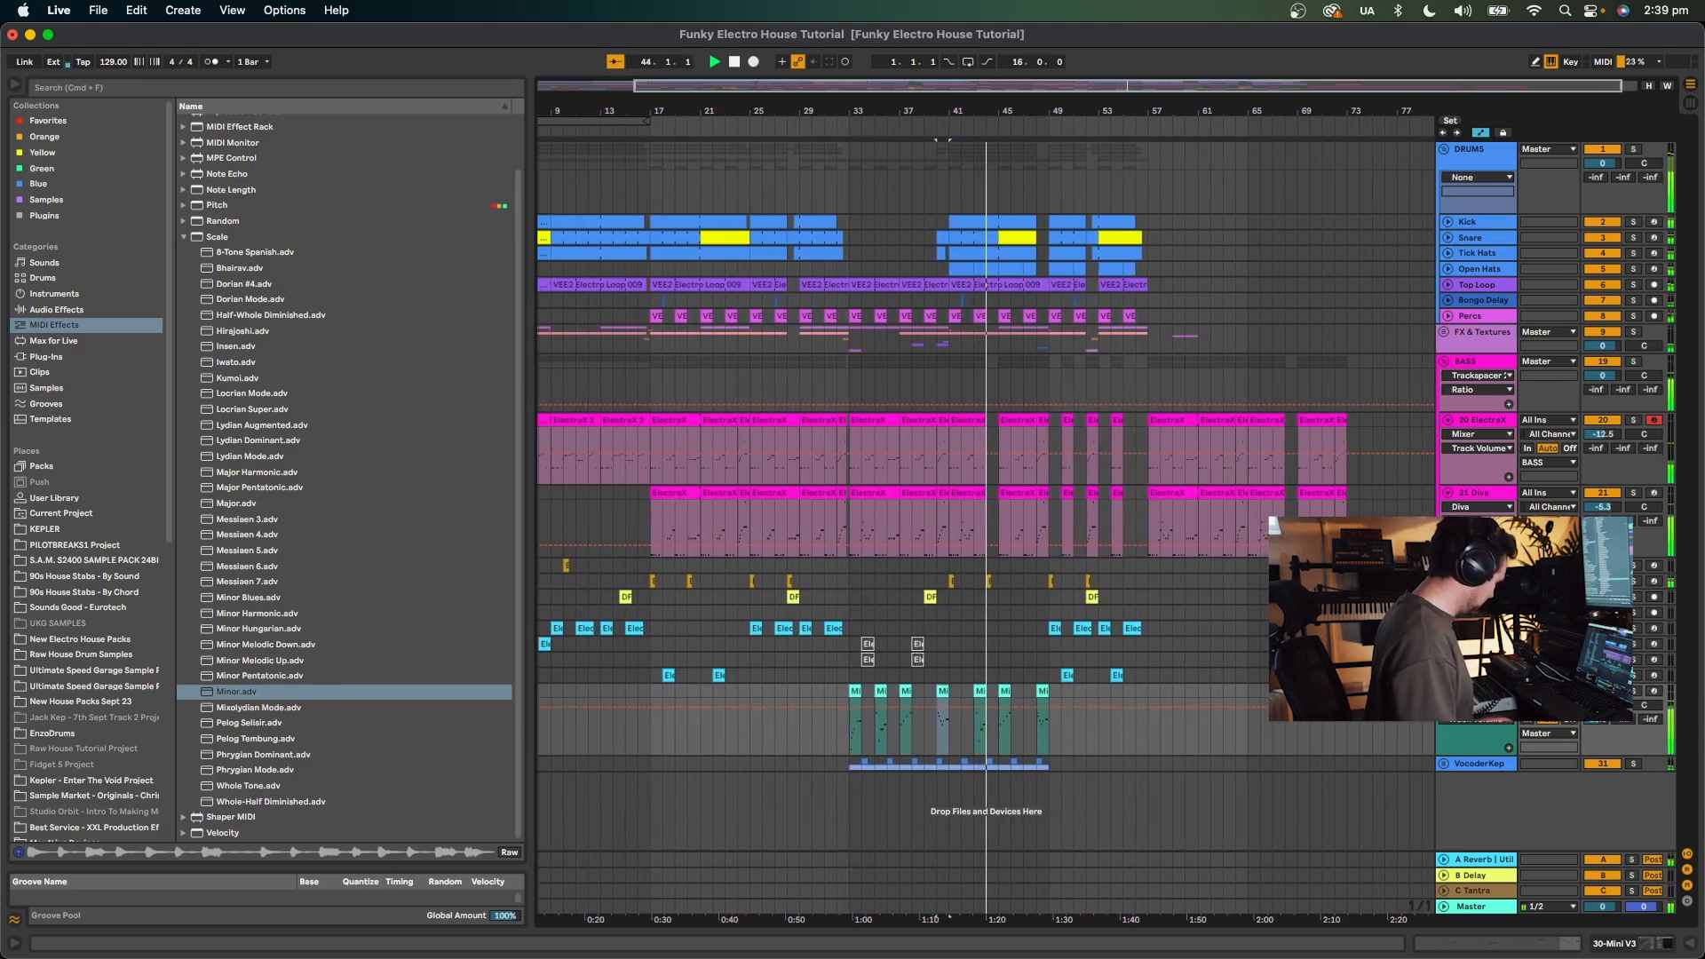
{"action": "key", "text": "space"}
{"action": "key", "text": "super+s"}
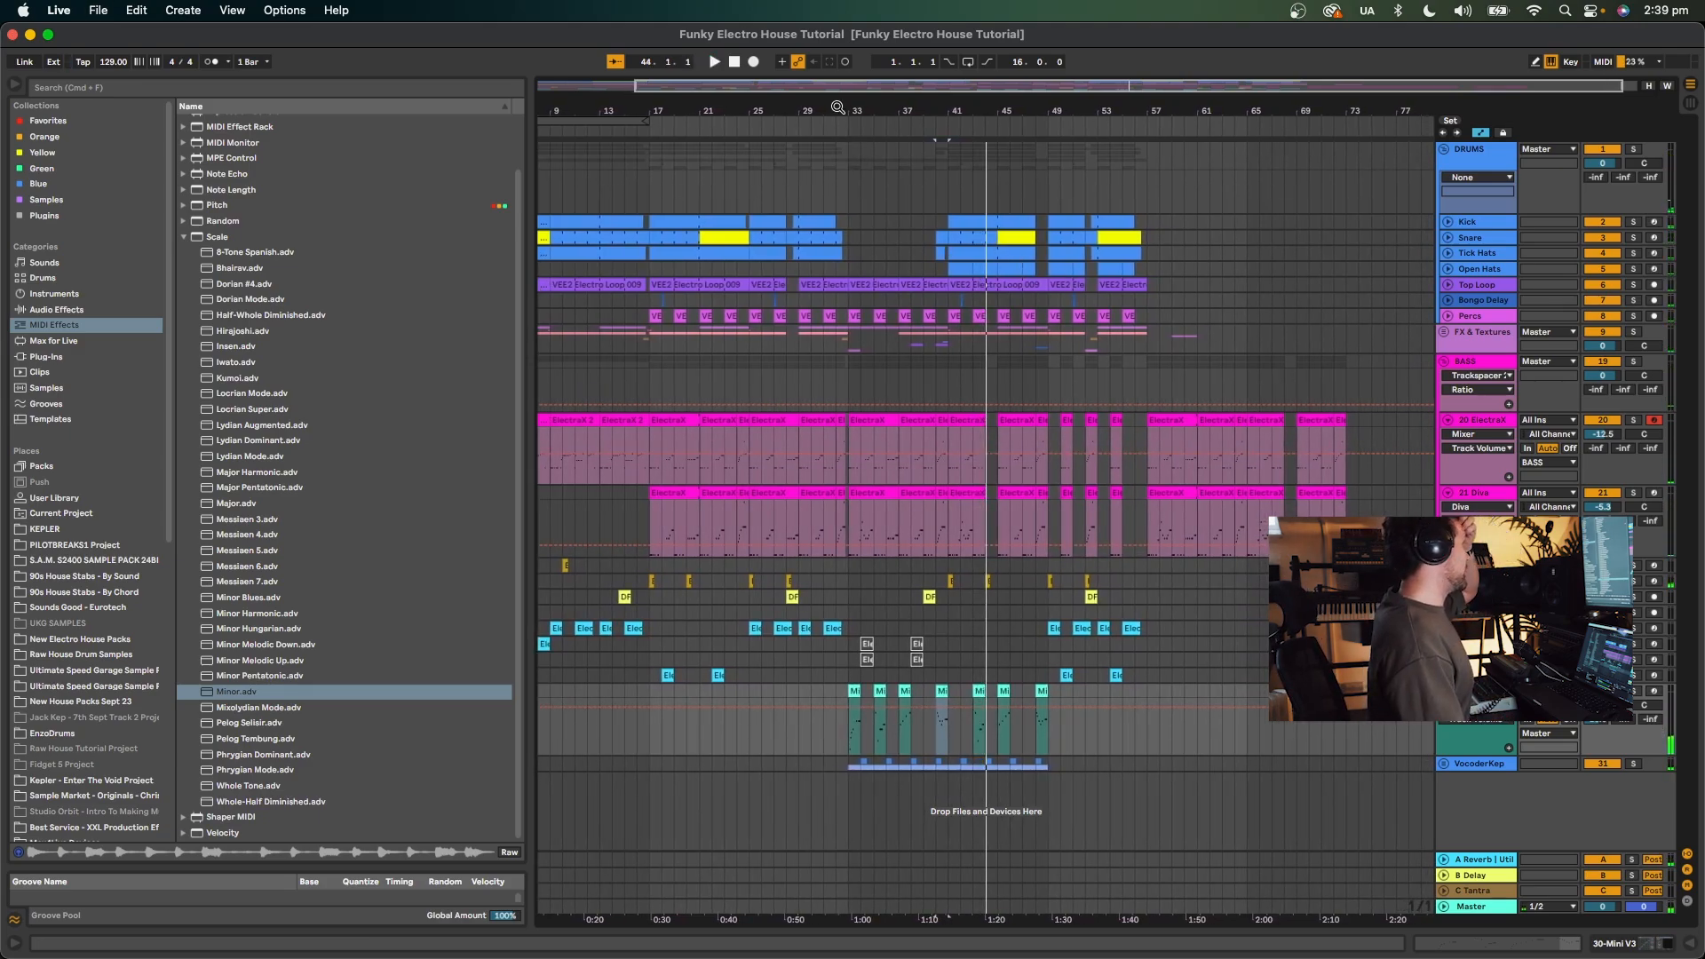
Select bars 1 to 16 on tracks 20 ElectraX and 21 Diva, and fold both tracks, the BASS and DRUMS groups, and track 30 Mini V3.
{"action": "left_click_drag", "start_coordinate": [837, 107], "coordinate": [885, 97]}
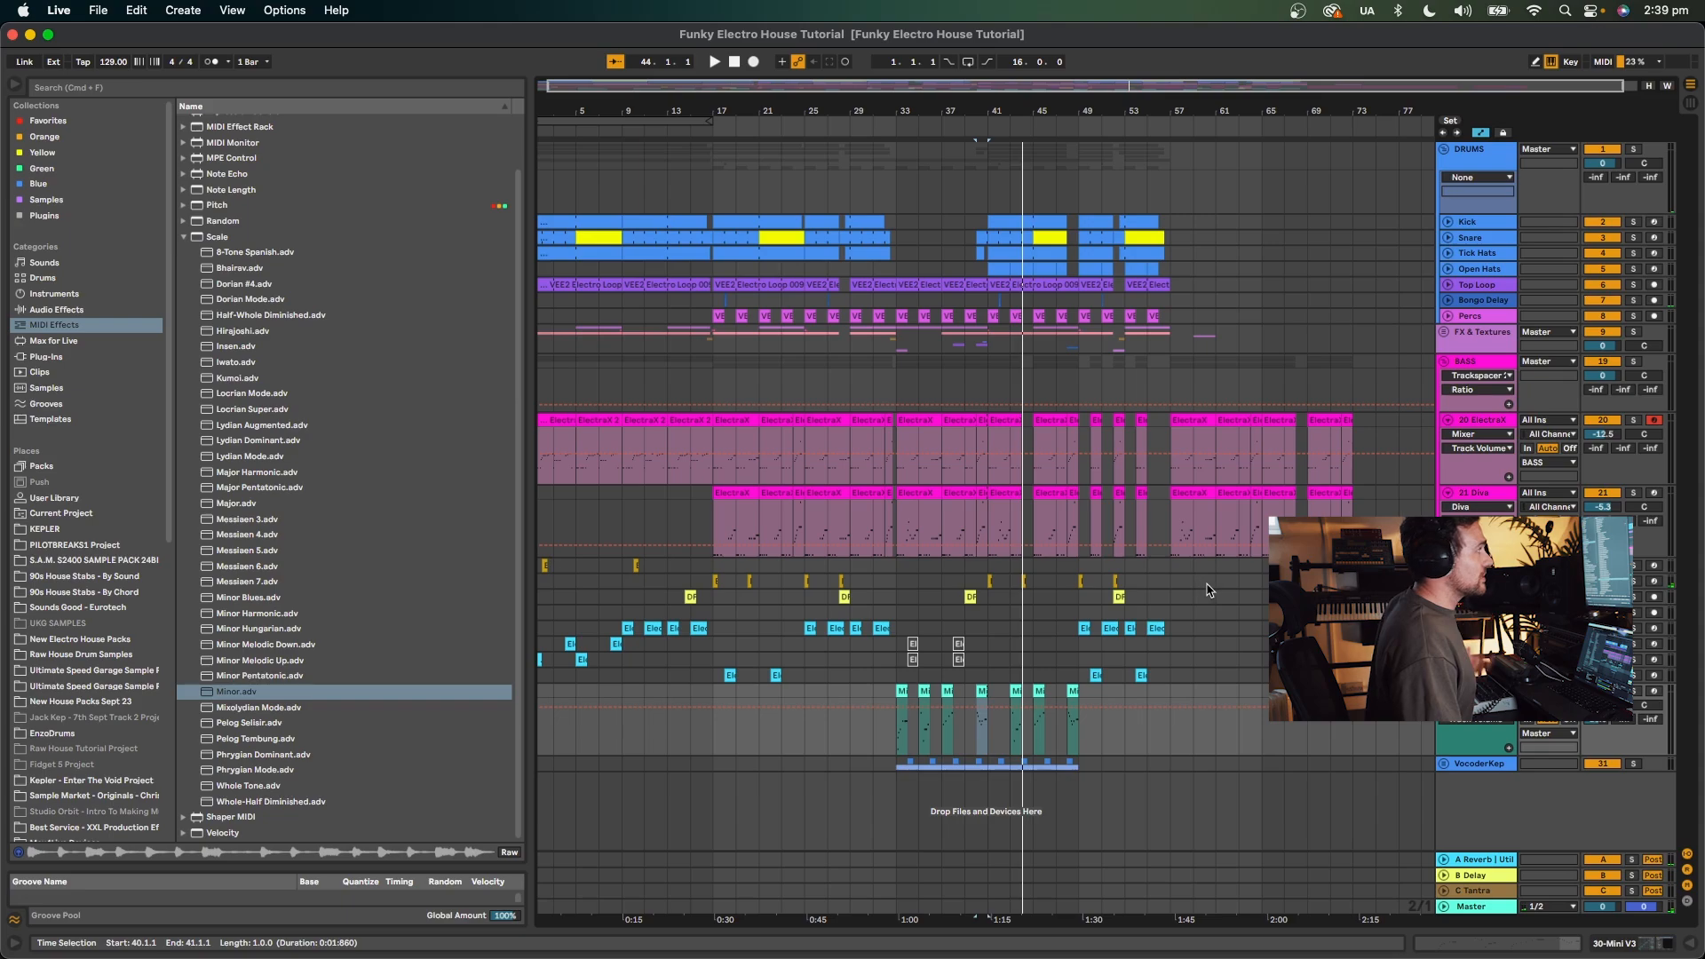
{"action": "left_click_drag", "start_coordinate": [719, 508], "coordinate": [576, 439]}
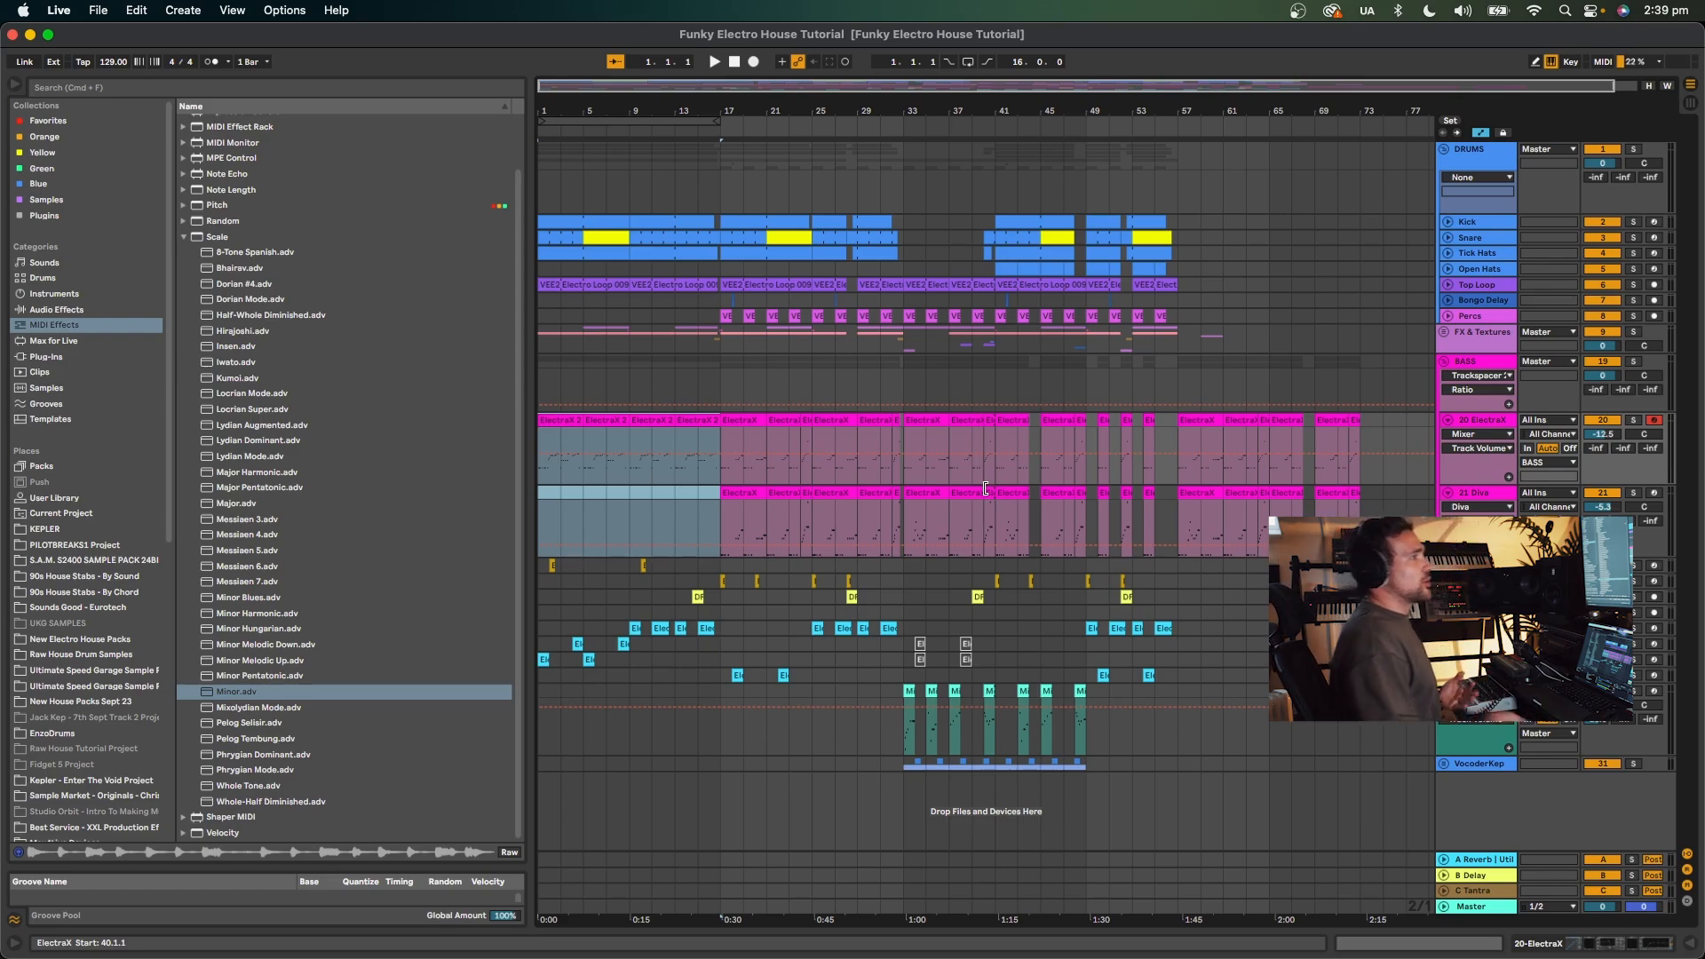
{"action": "left_click", "coordinate": [1455, 420]}
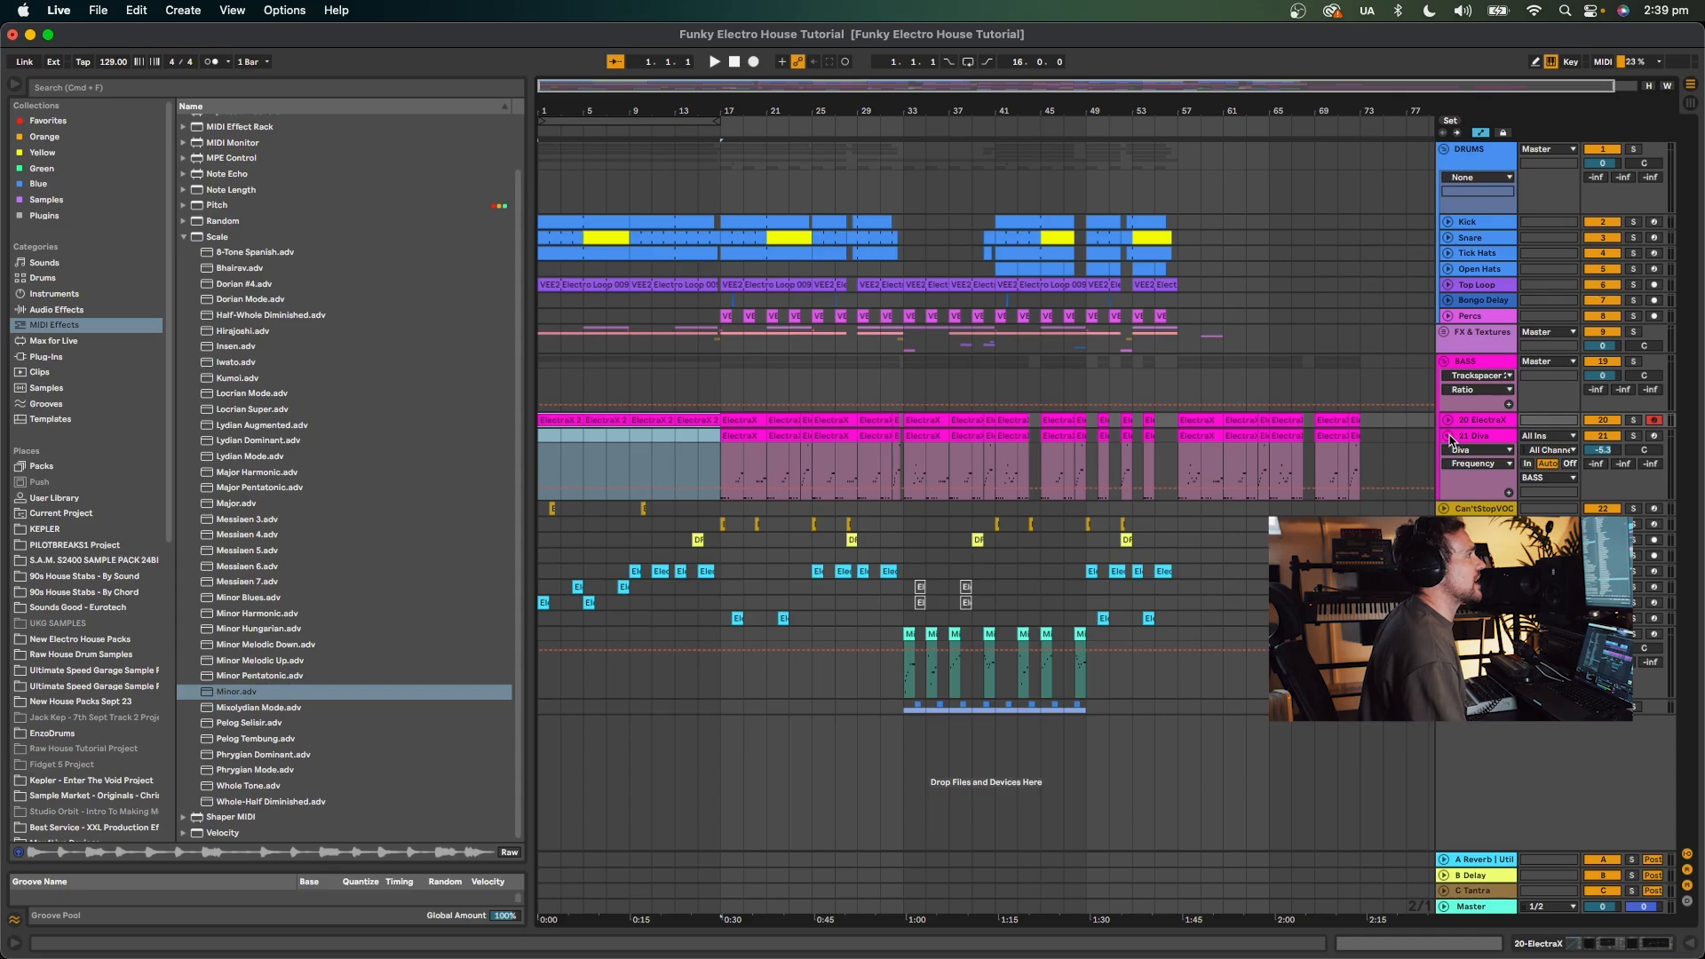
{"action": "left_click", "coordinate": [1451, 436]}
{"action": "left_click", "coordinate": [1445, 362]}
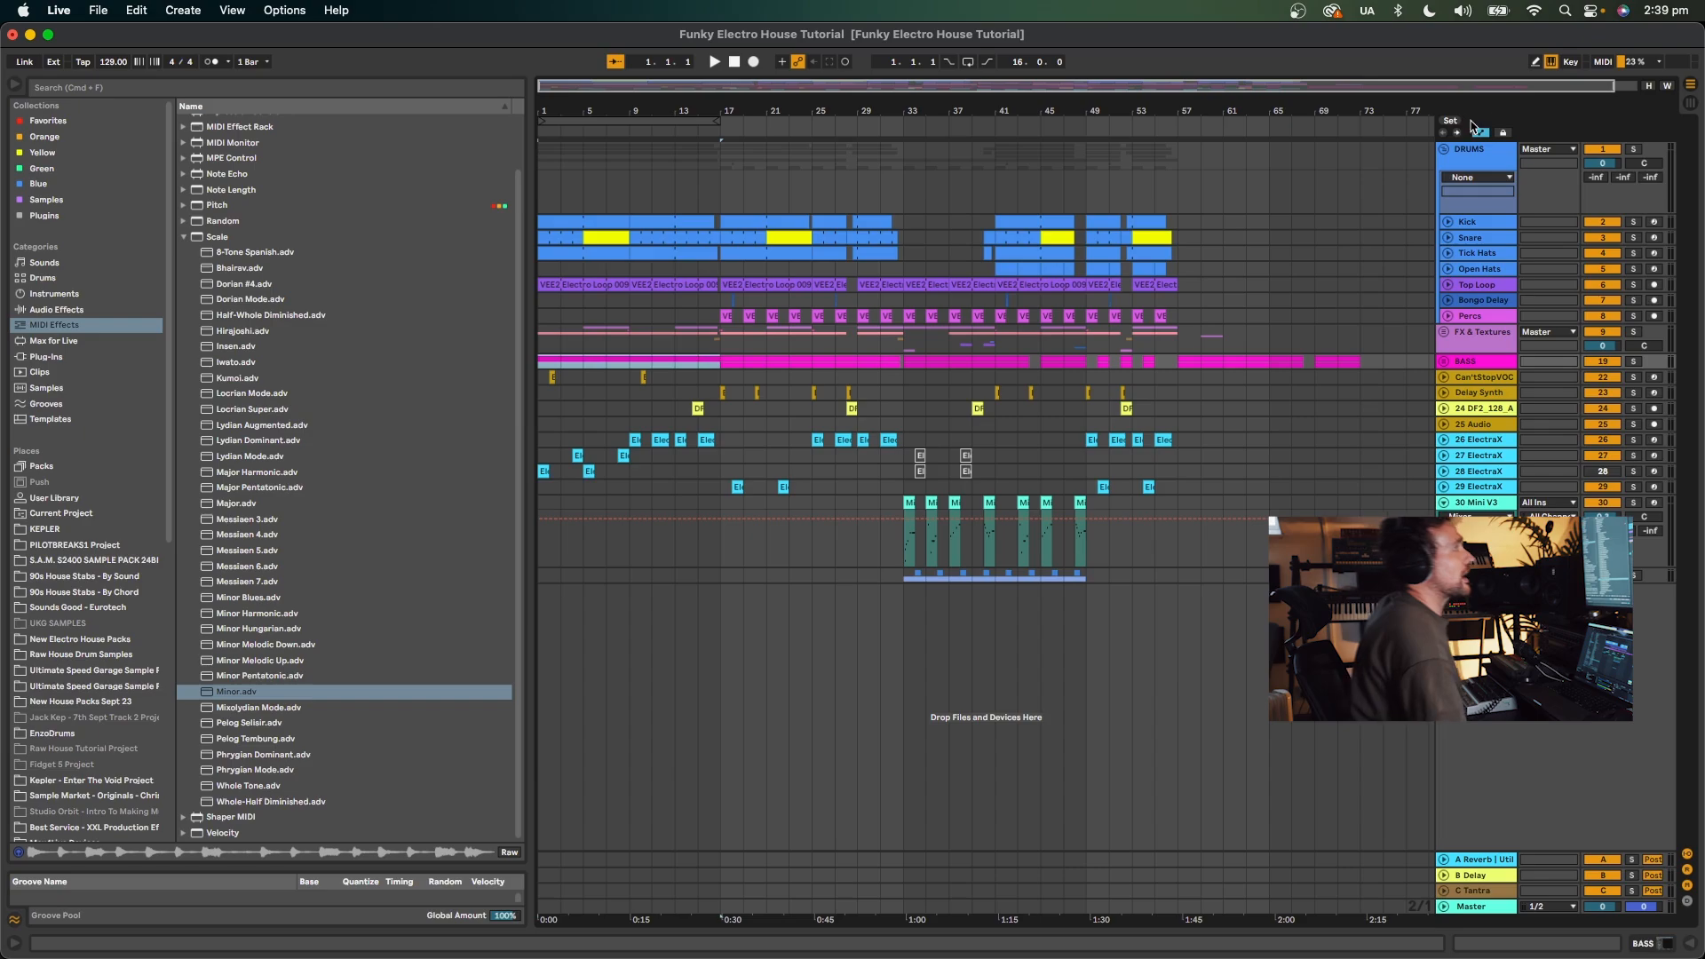
{"action": "left_click", "coordinate": [1443, 151]}
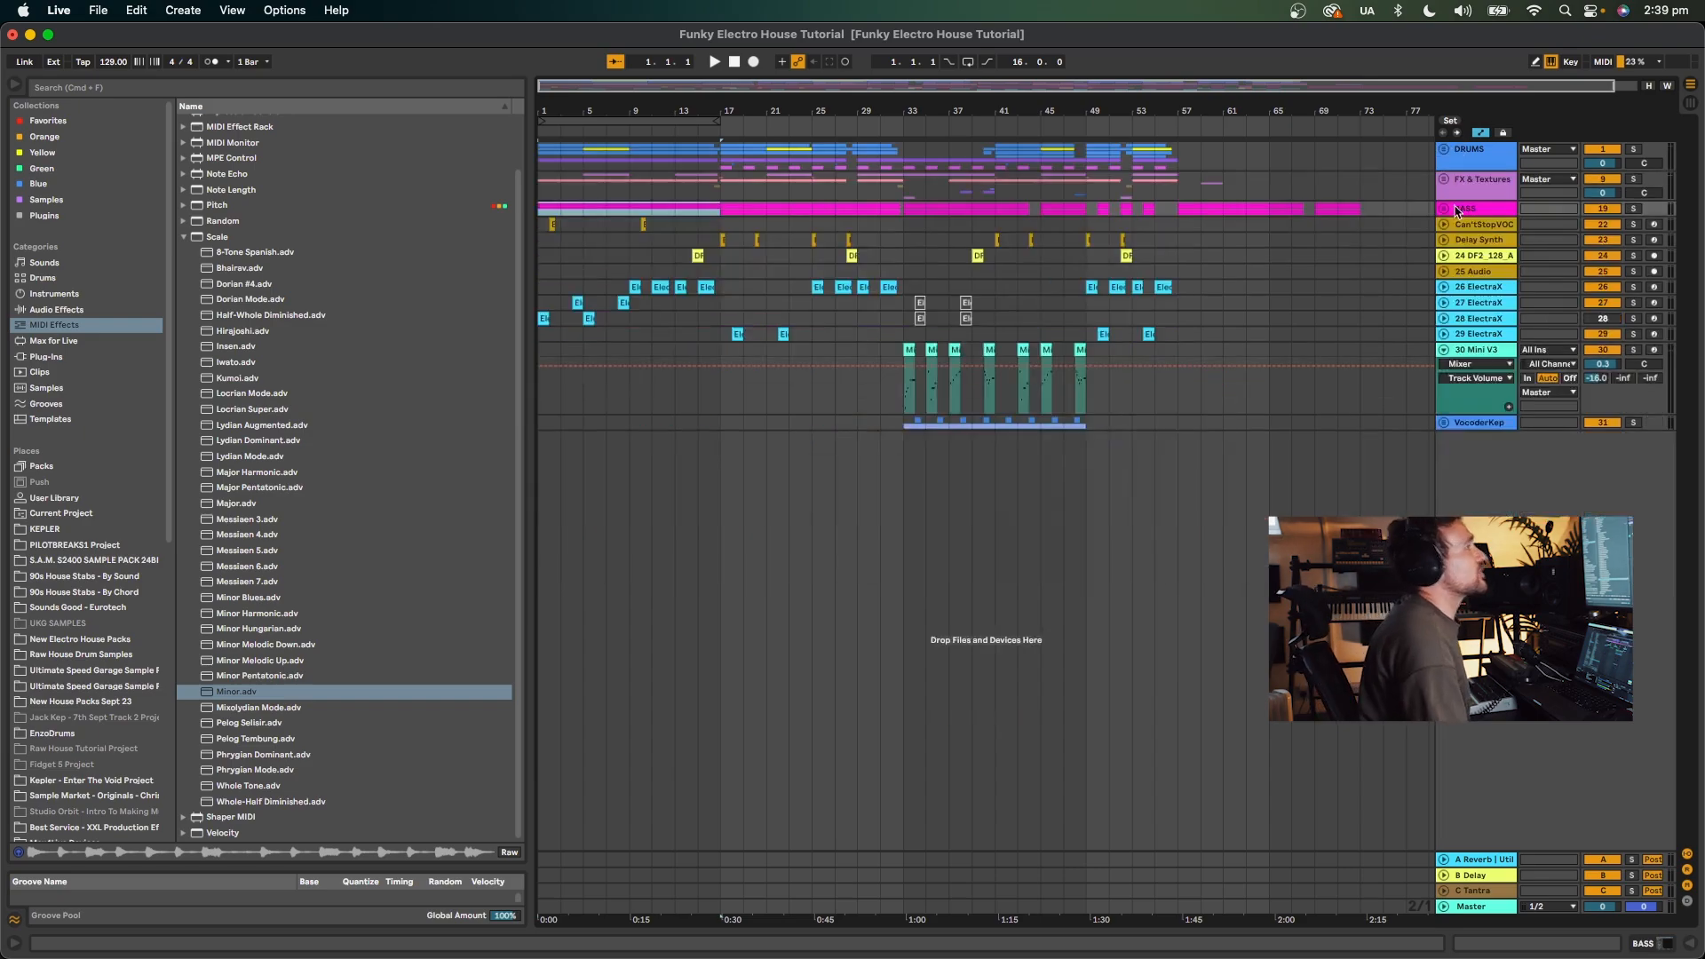
{"action": "left_click", "coordinate": [1444, 350]}
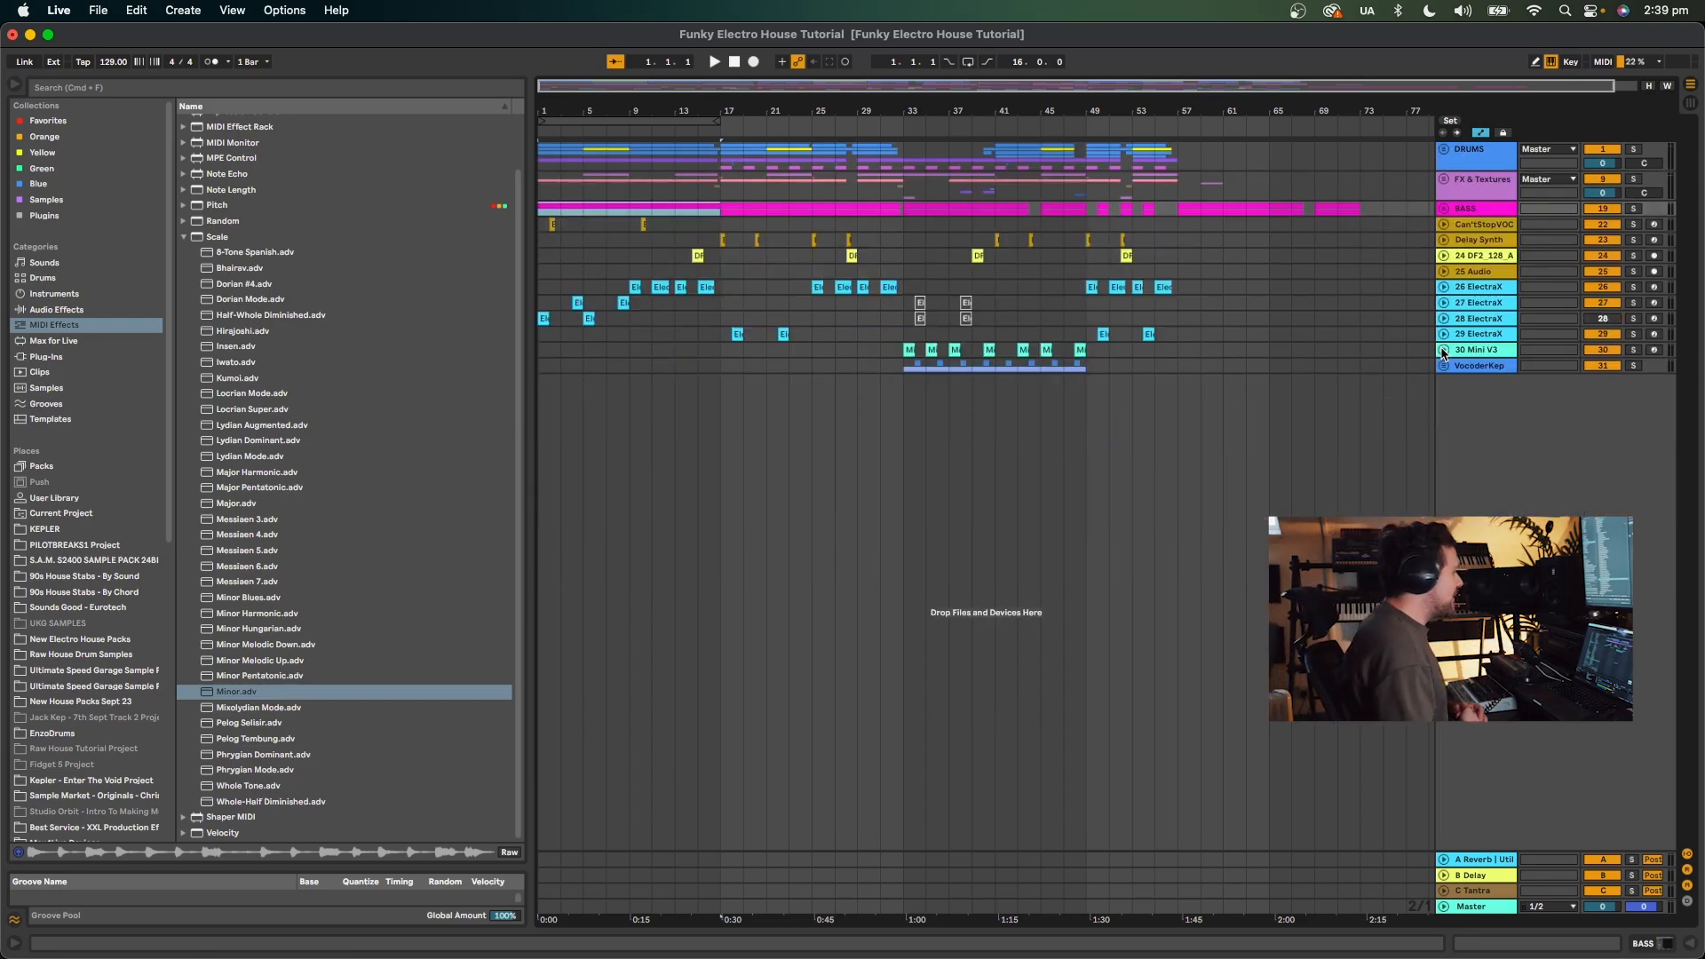